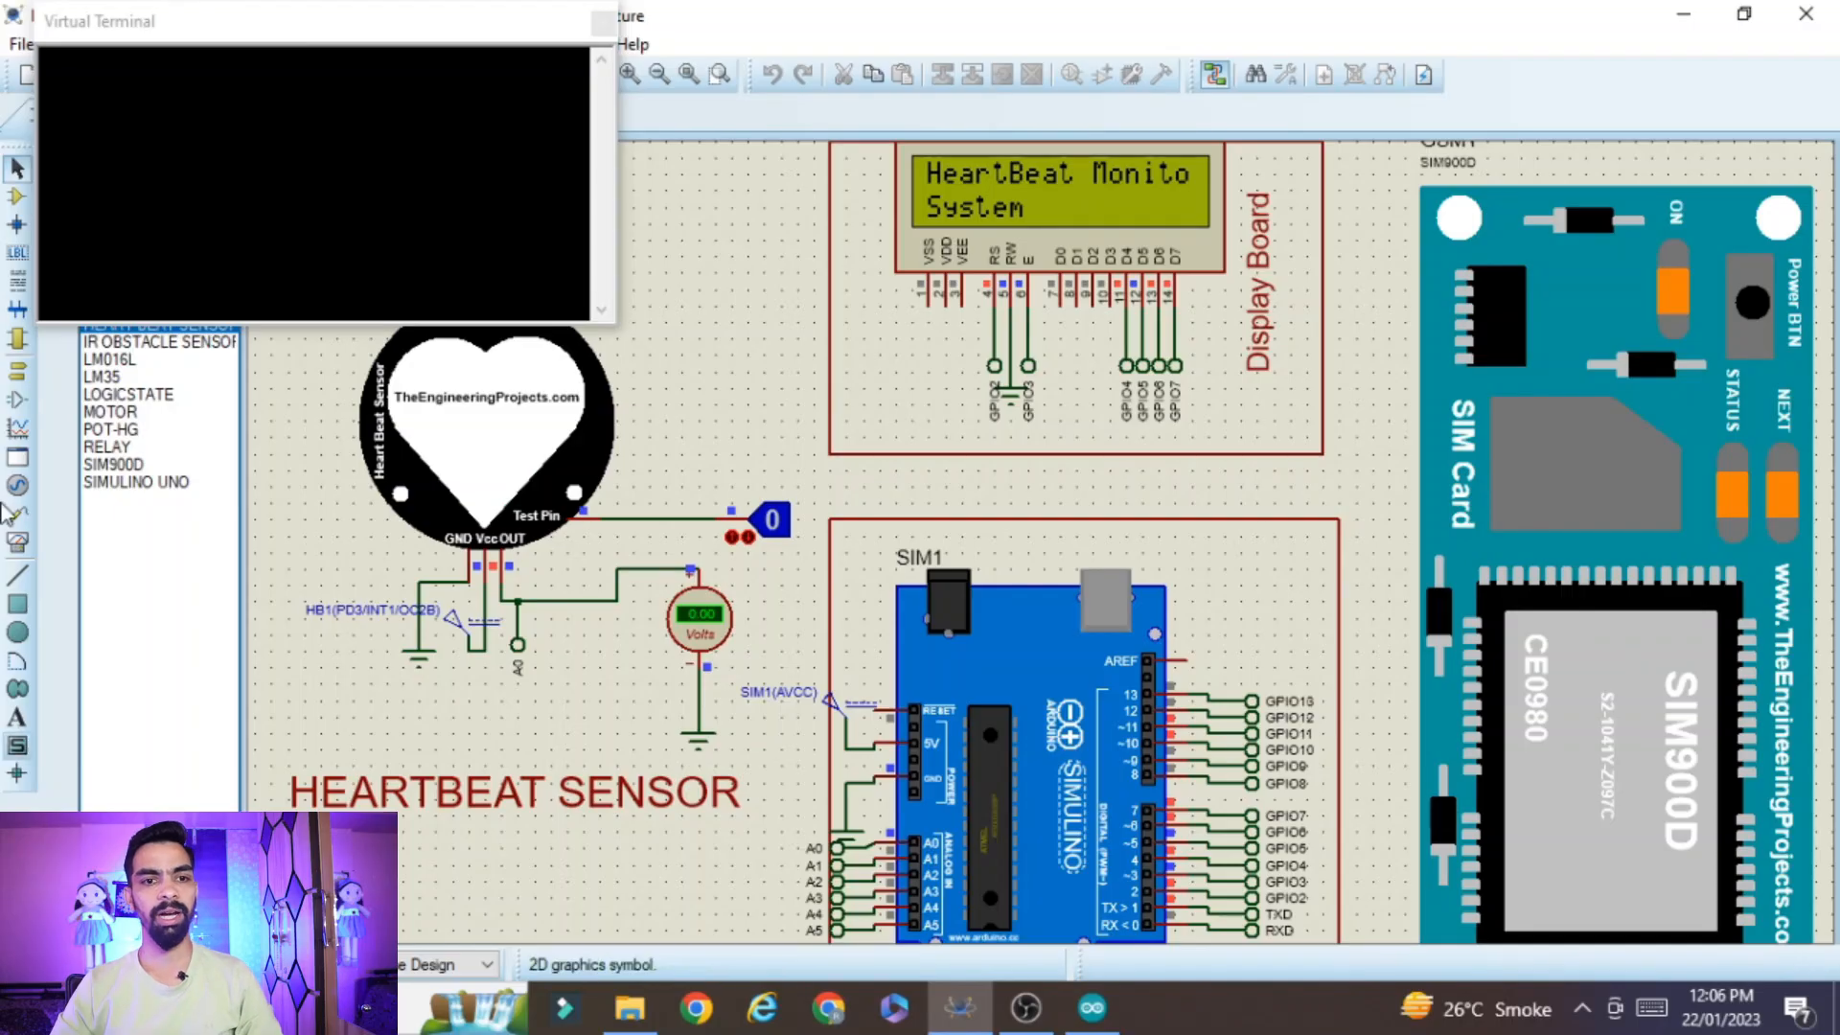
Reposition the Virtual Terminal window around the circuit and switch the heartbeat sensor's test pin logic state to 1 during the simulation
{"action": "left_click_drag", "start_coordinate": [262, 25], "coordinate": [249, 22]}
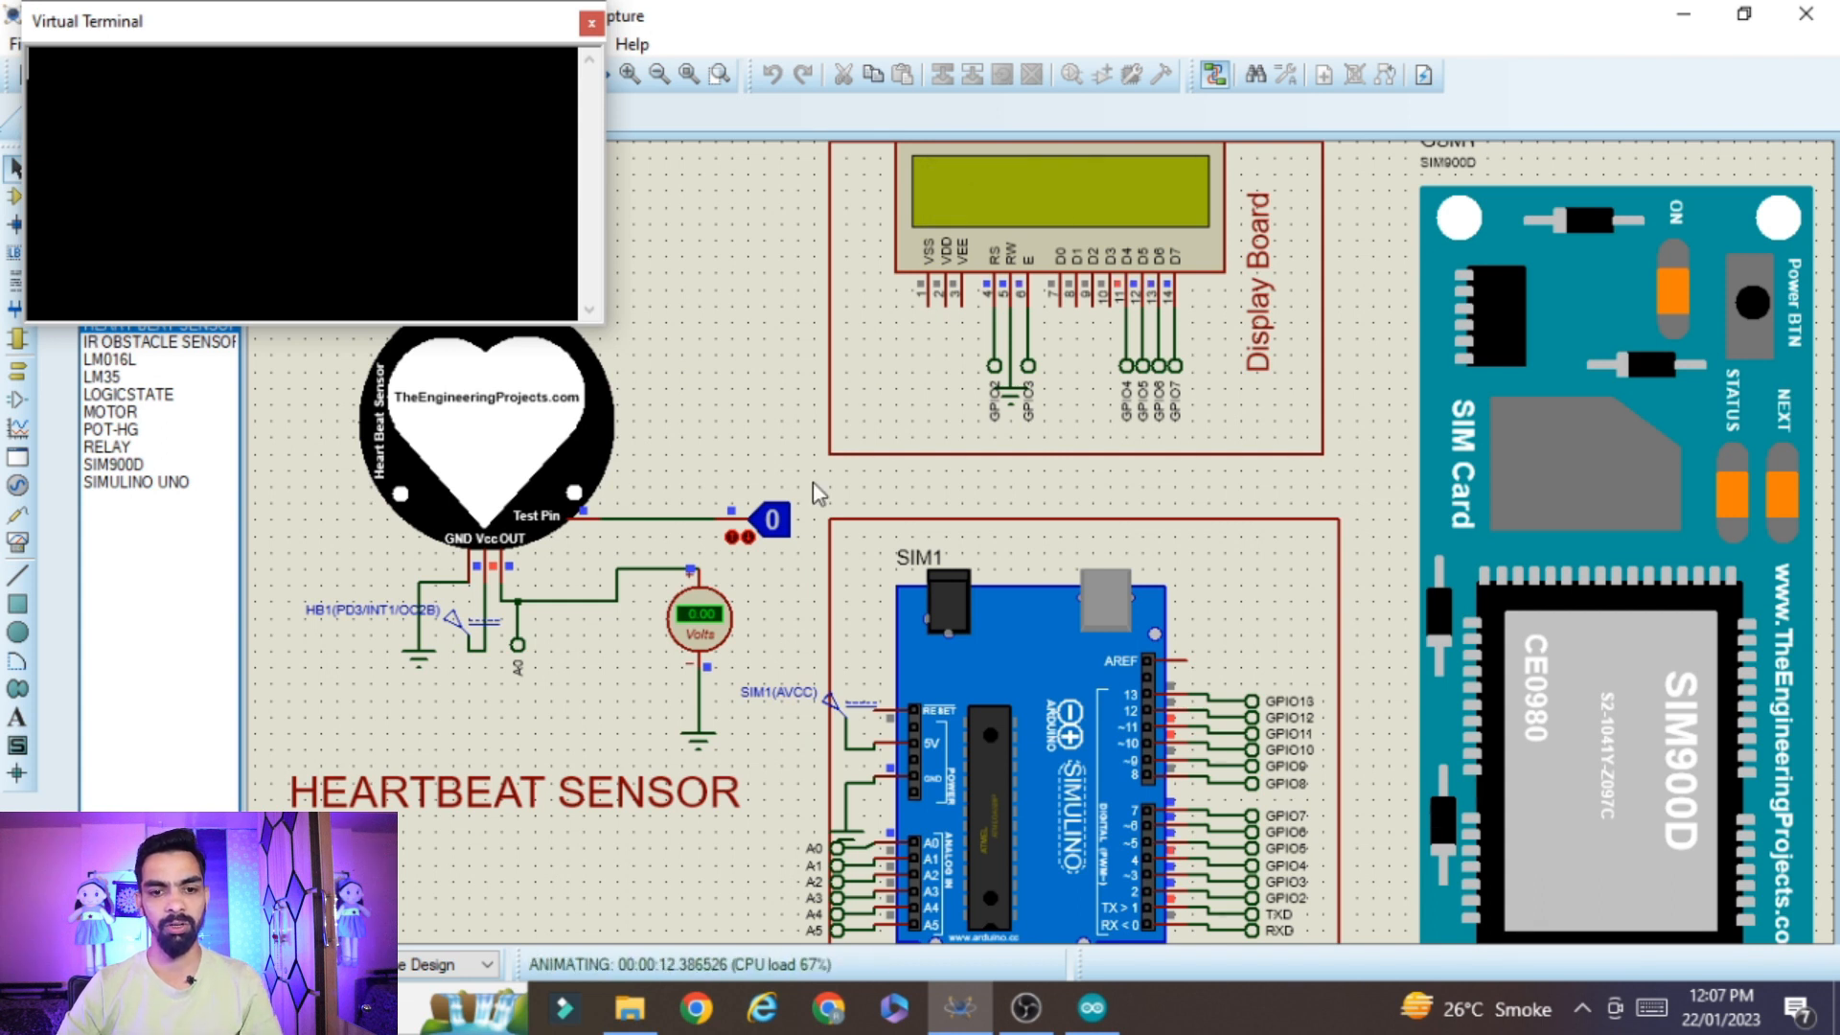
{"action": "left_click", "coordinate": [777, 525]}
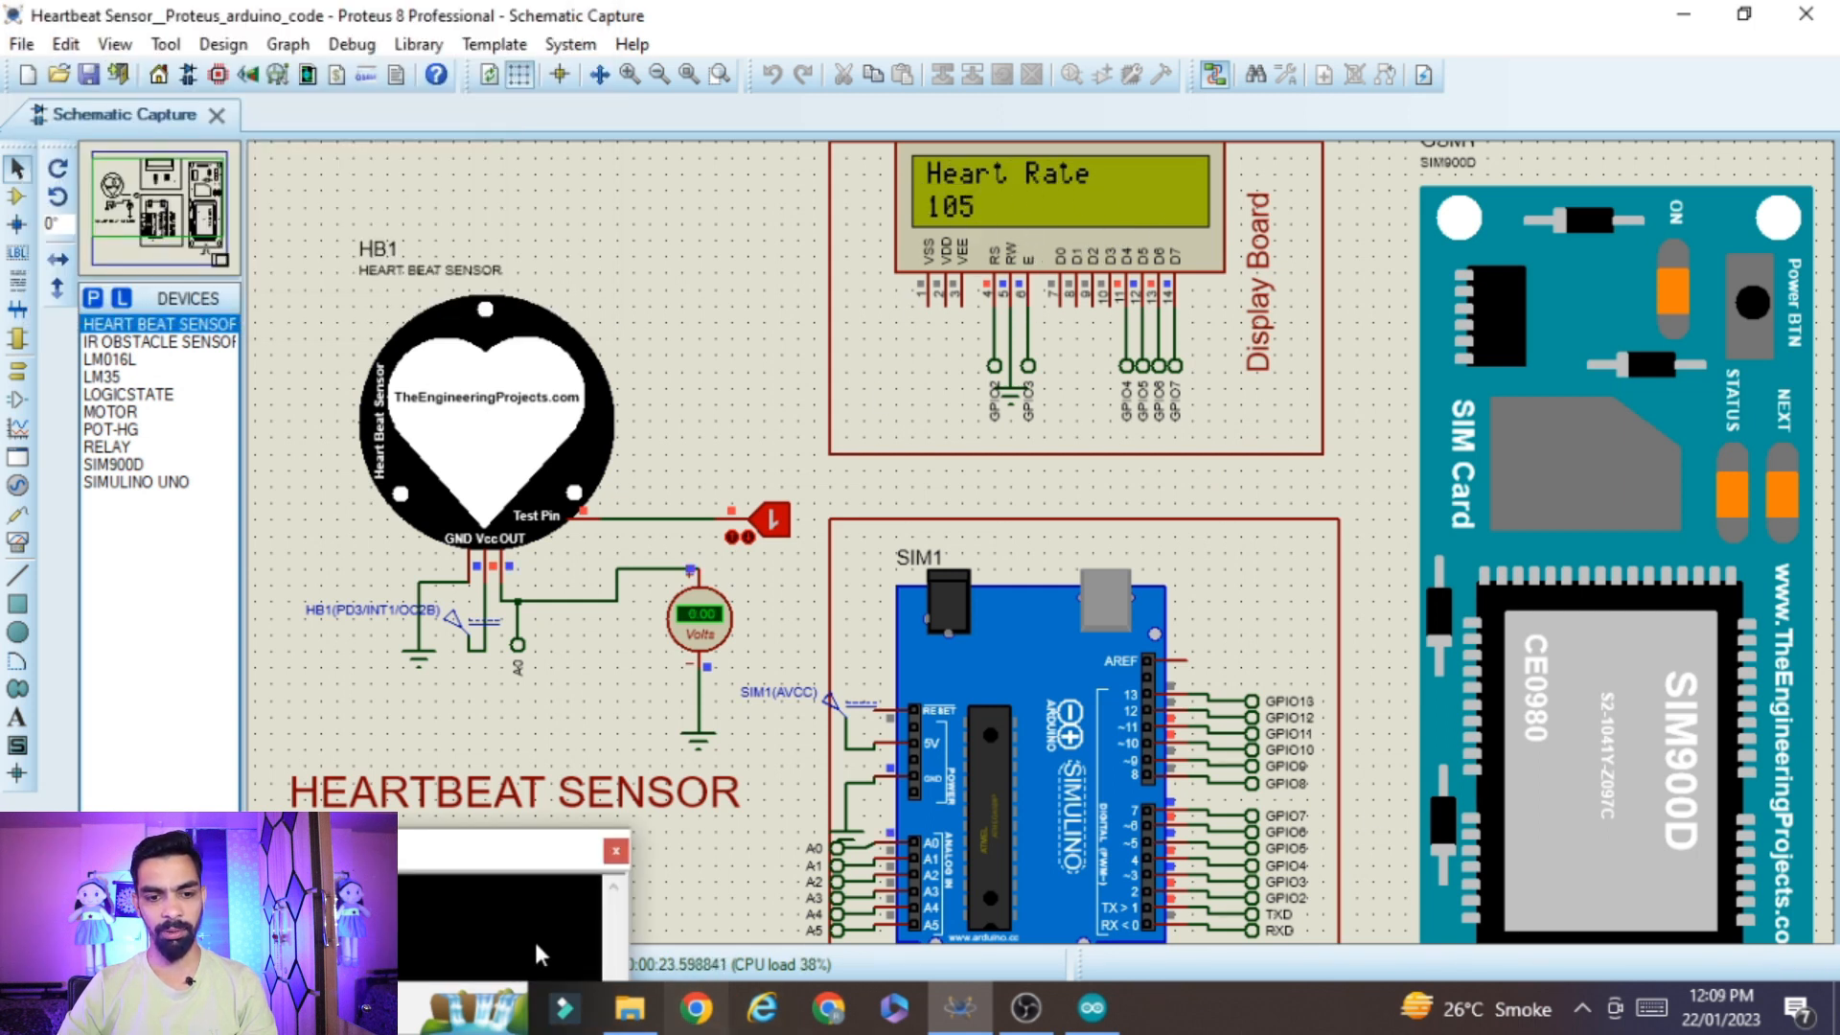
{"action": "left_click_drag", "start_coordinate": [441, 860], "coordinate": [339, 819]}
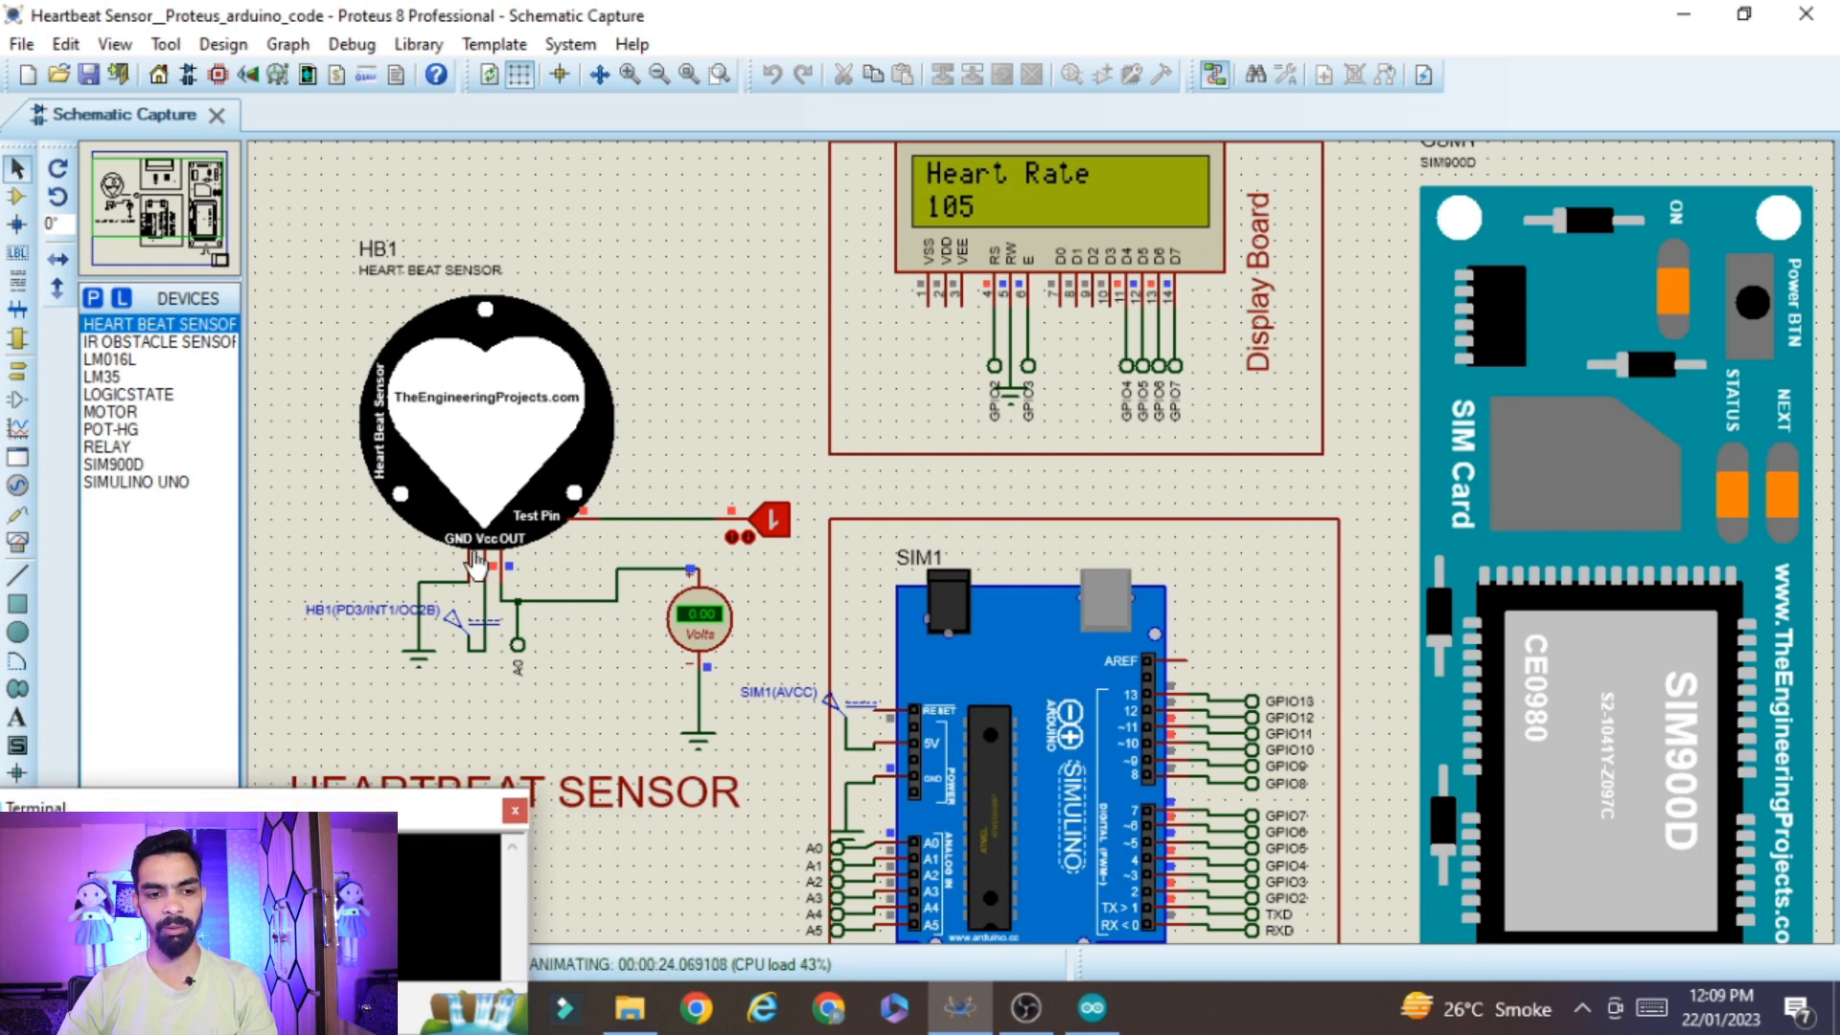
{"action": "left_click_drag", "start_coordinate": [303, 820], "coordinate": [416, 43]}
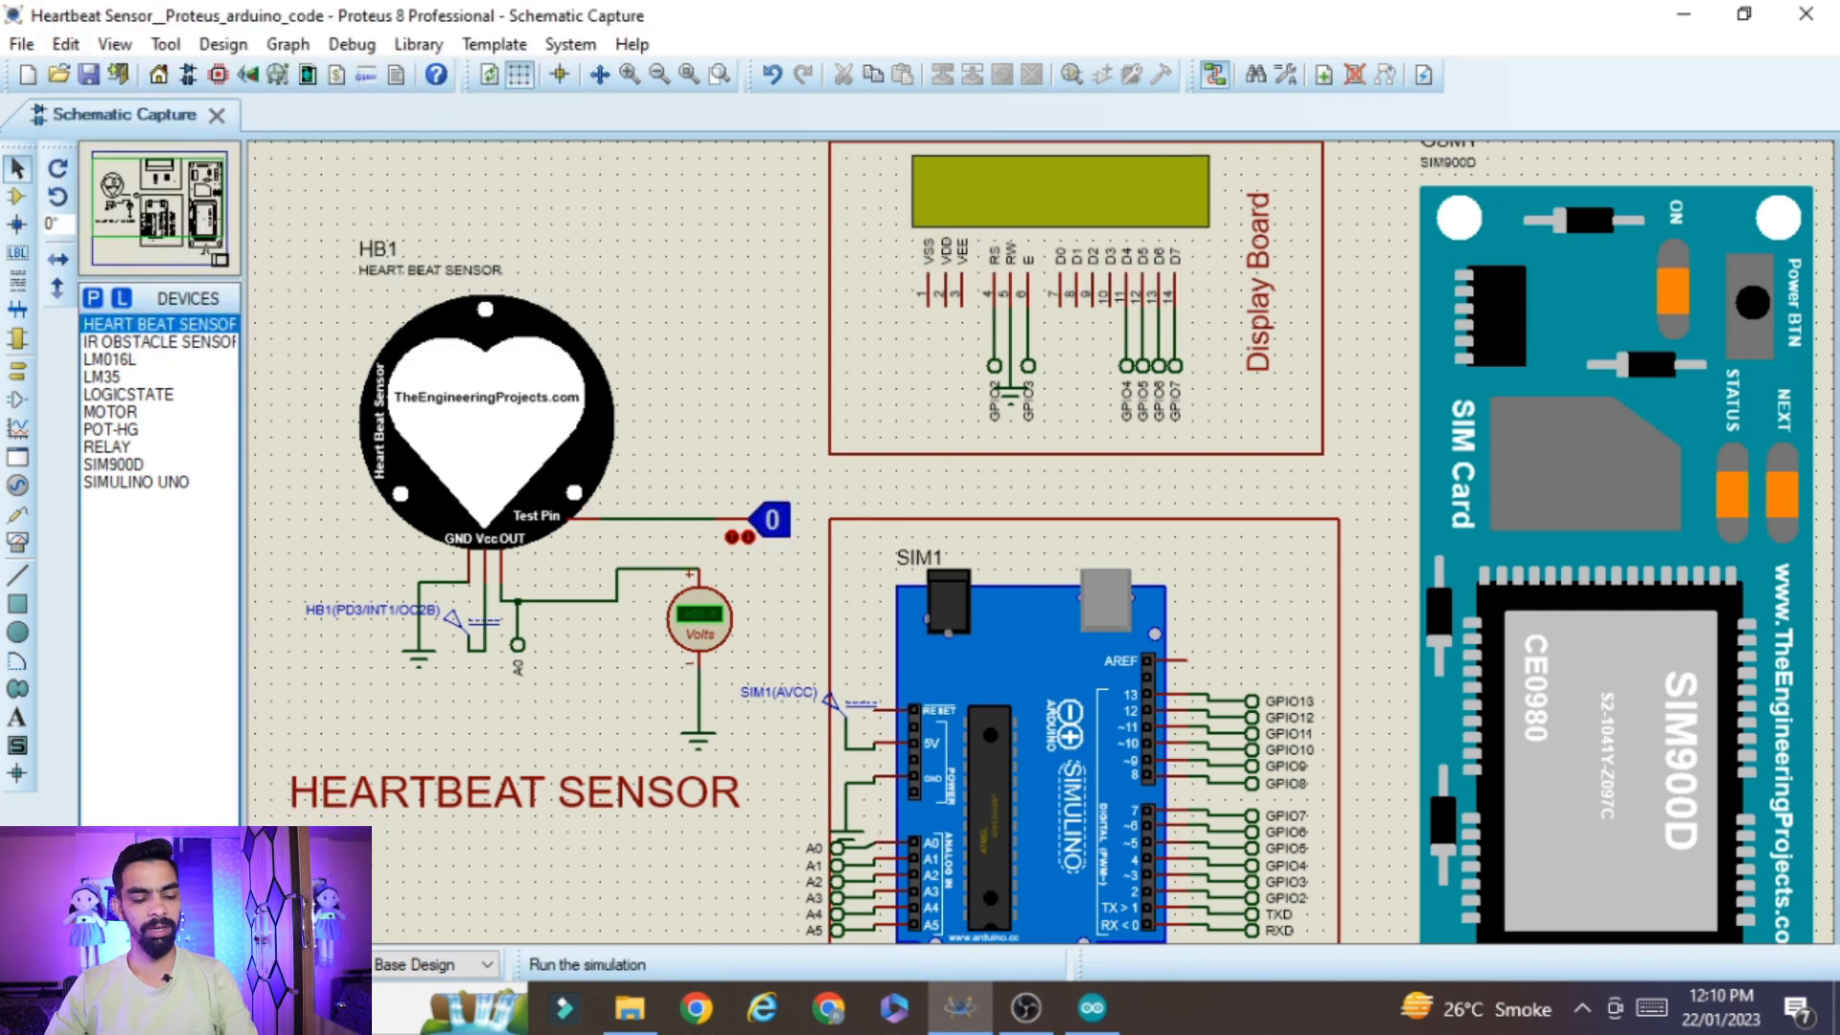
Run the simulation, move the Virtual Terminal off the circuit, and pulse the sensor's test pin to 1 and back to 0
{"action": "left_click", "coordinate": [30, 965]}
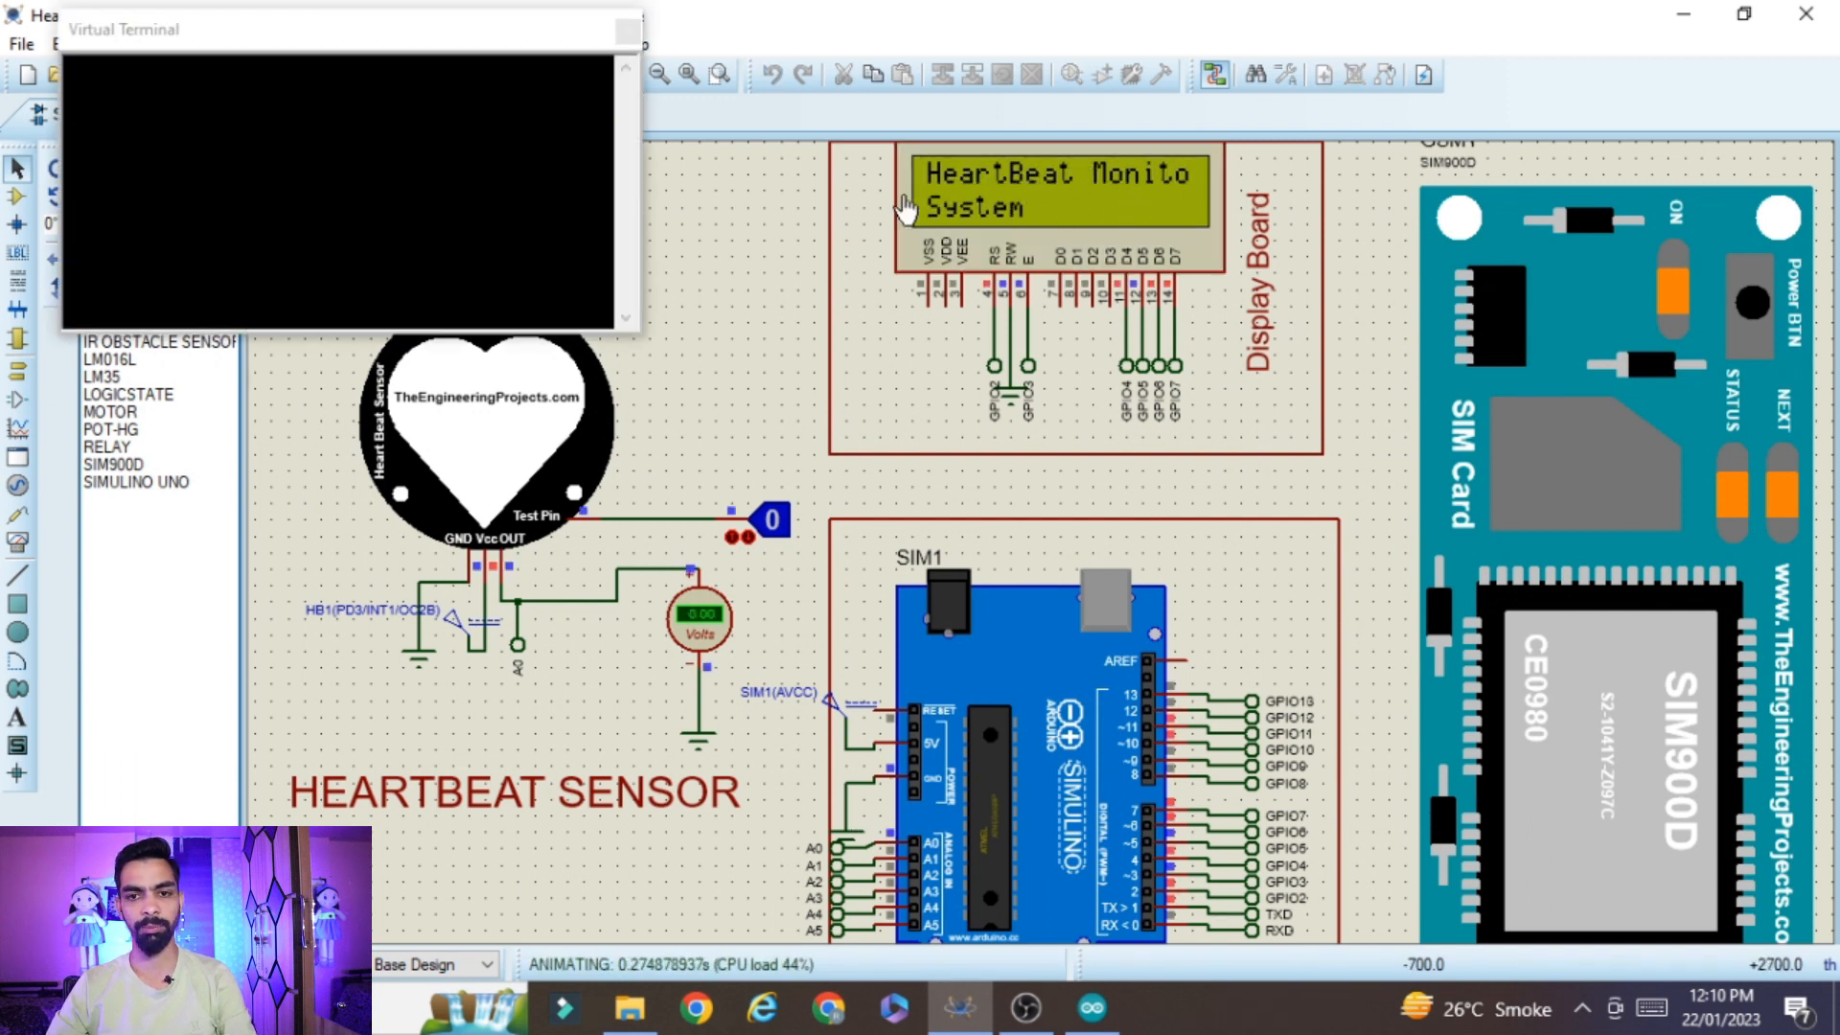
{"action": "left_click_drag", "start_coordinate": [404, 44], "coordinate": [344, 29]}
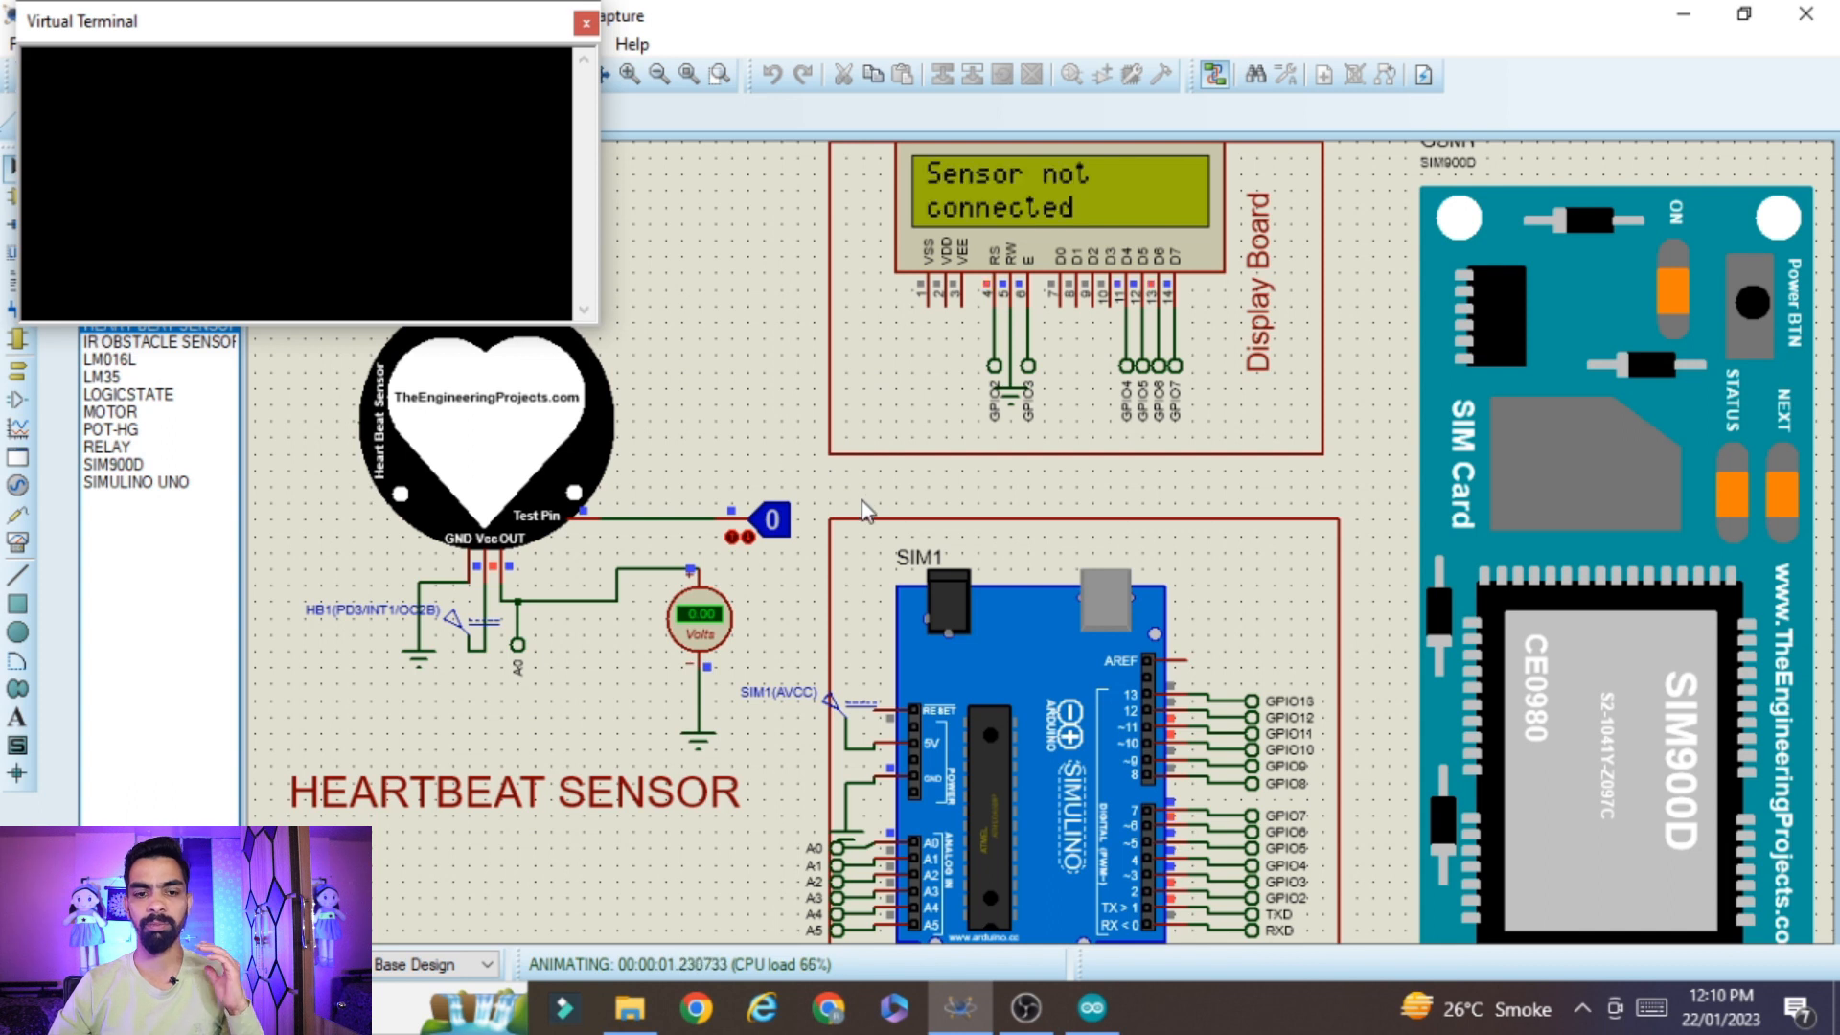
{"action": "left_click", "coordinate": [772, 531]}
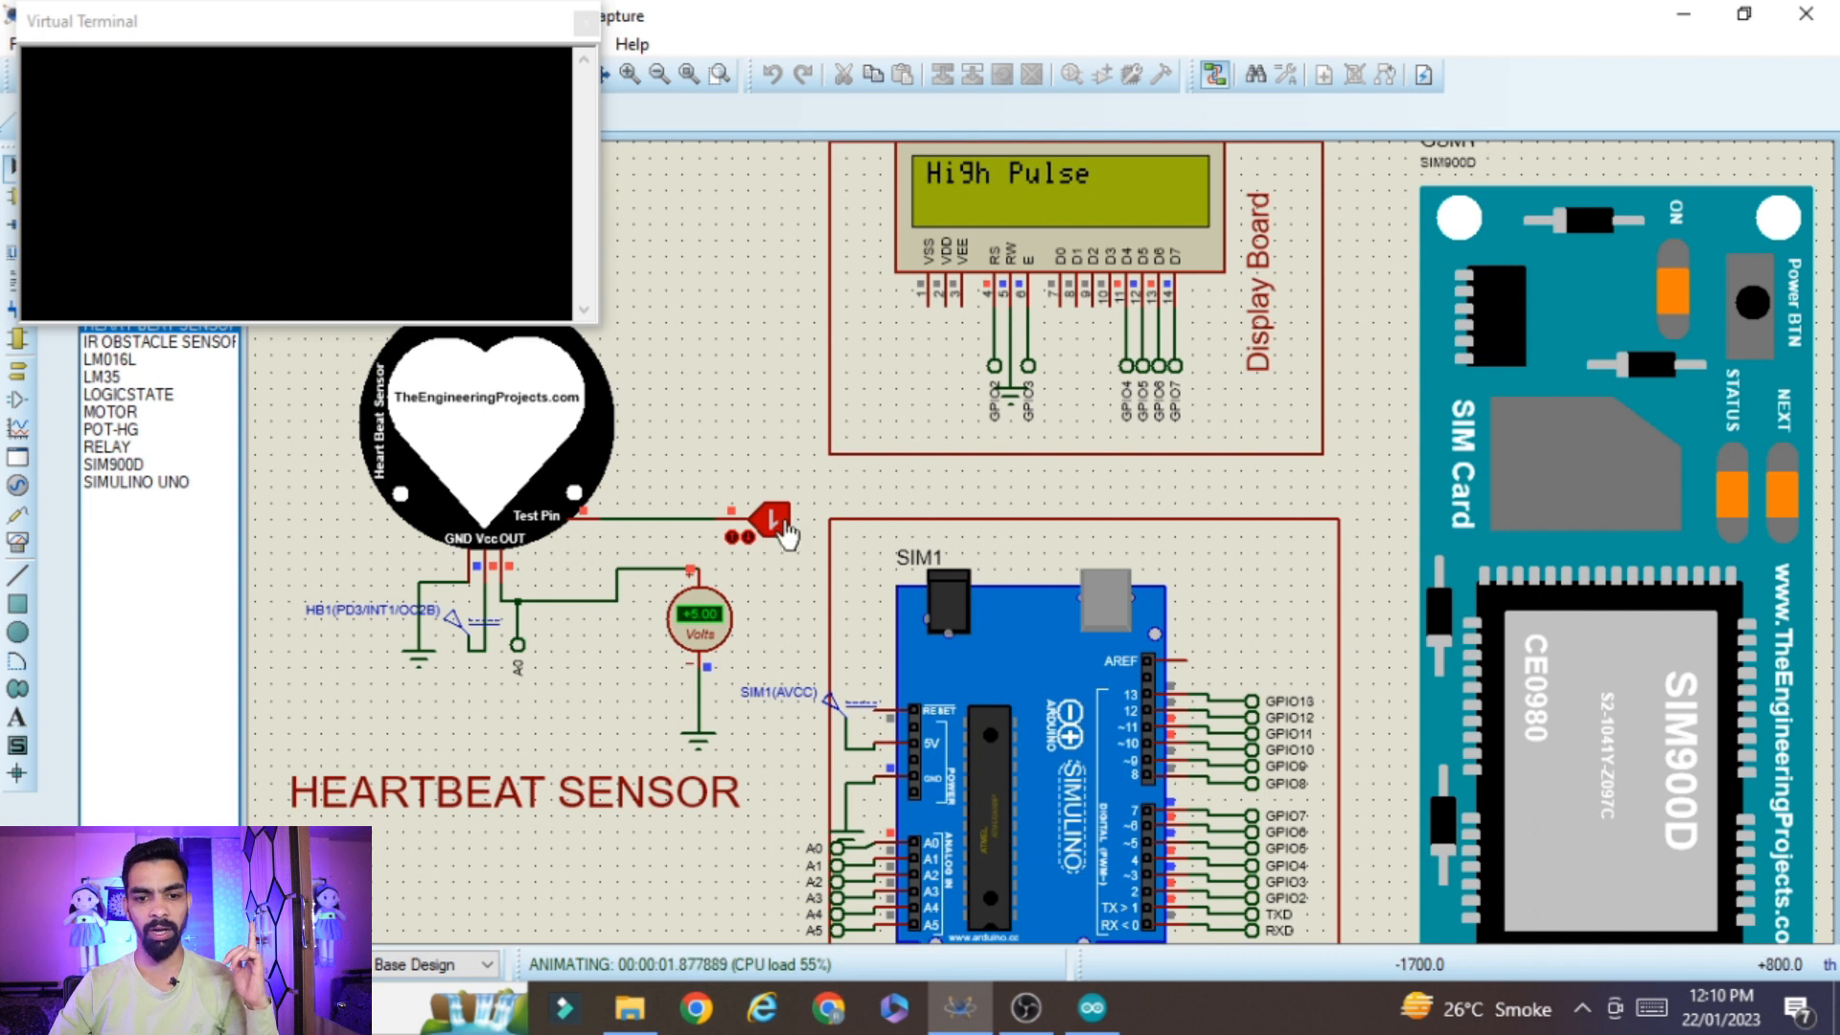
{"action": "left_click", "coordinate": [782, 529]}
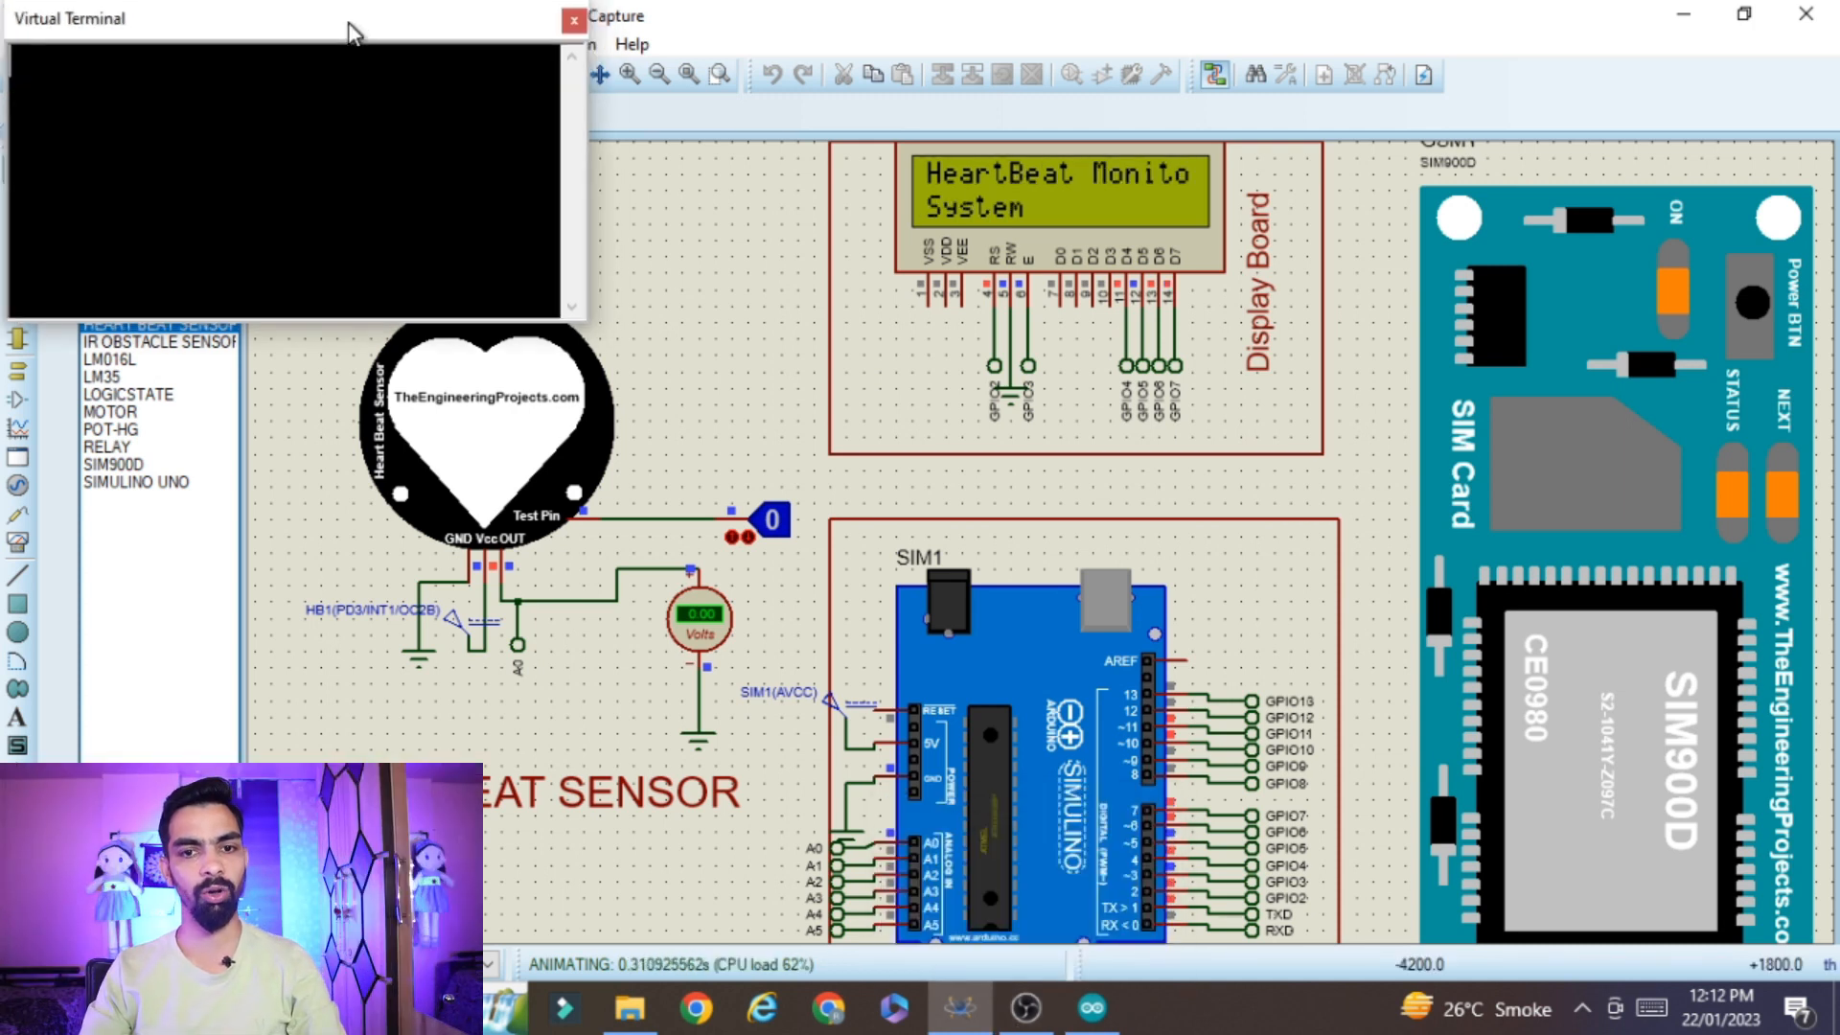
Shift the Virtual Terminal clear of the schematic and toggle the heartbeat sensor's test pin to 1 and back to 0 for another test
{"action": "left_click_drag", "start_coordinate": [352, 31], "coordinate": [360, 34]}
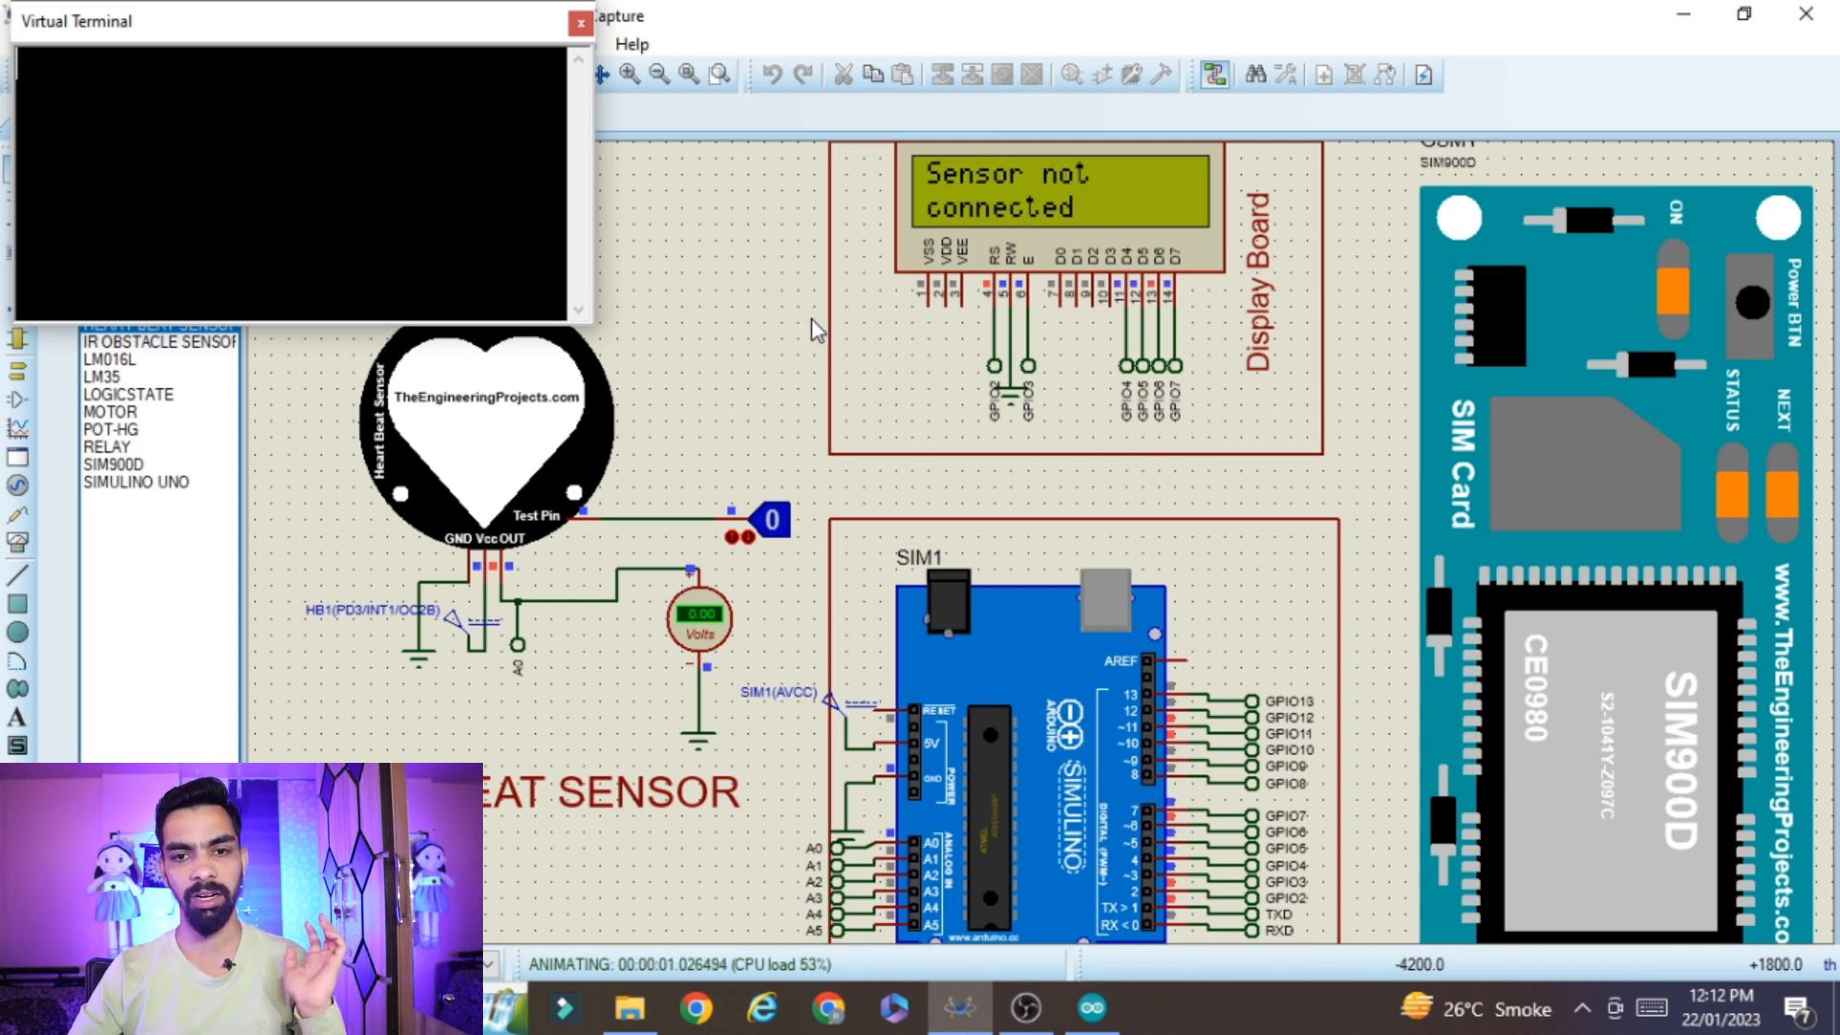
{"action": "left_click", "coordinate": [774, 525]}
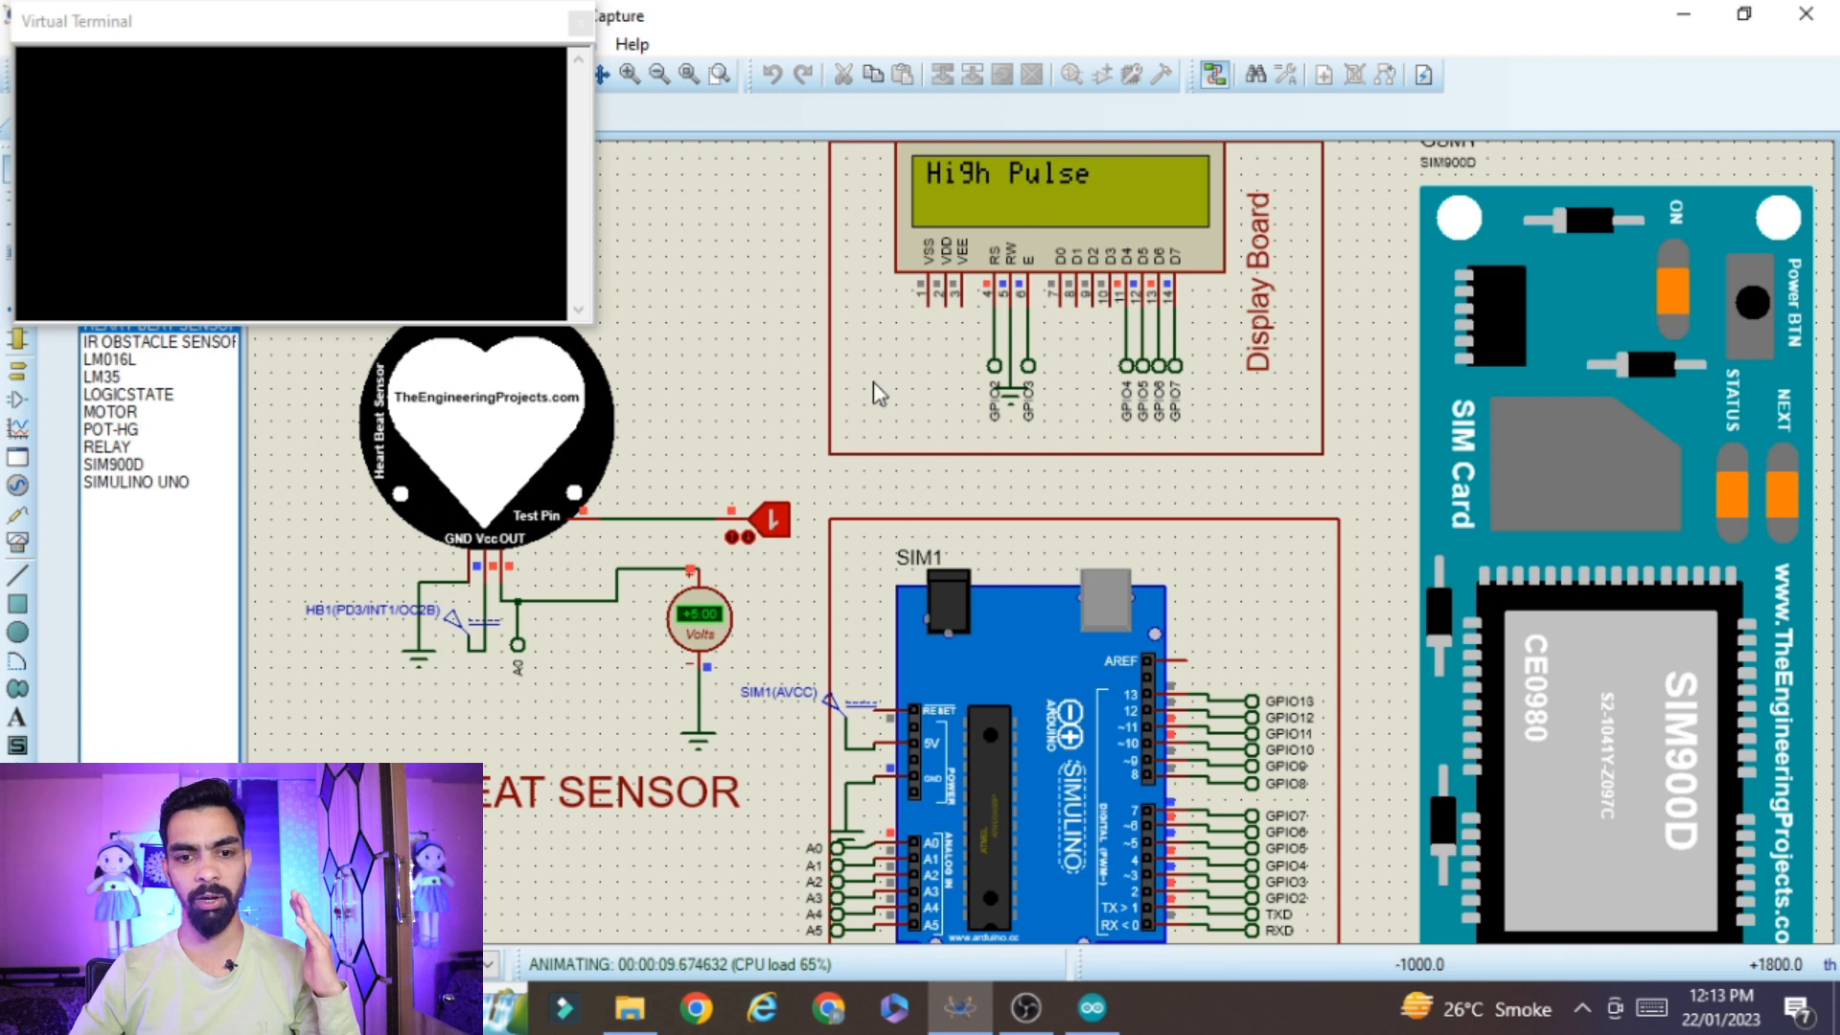
{"action": "left_click", "coordinate": [776, 525]}
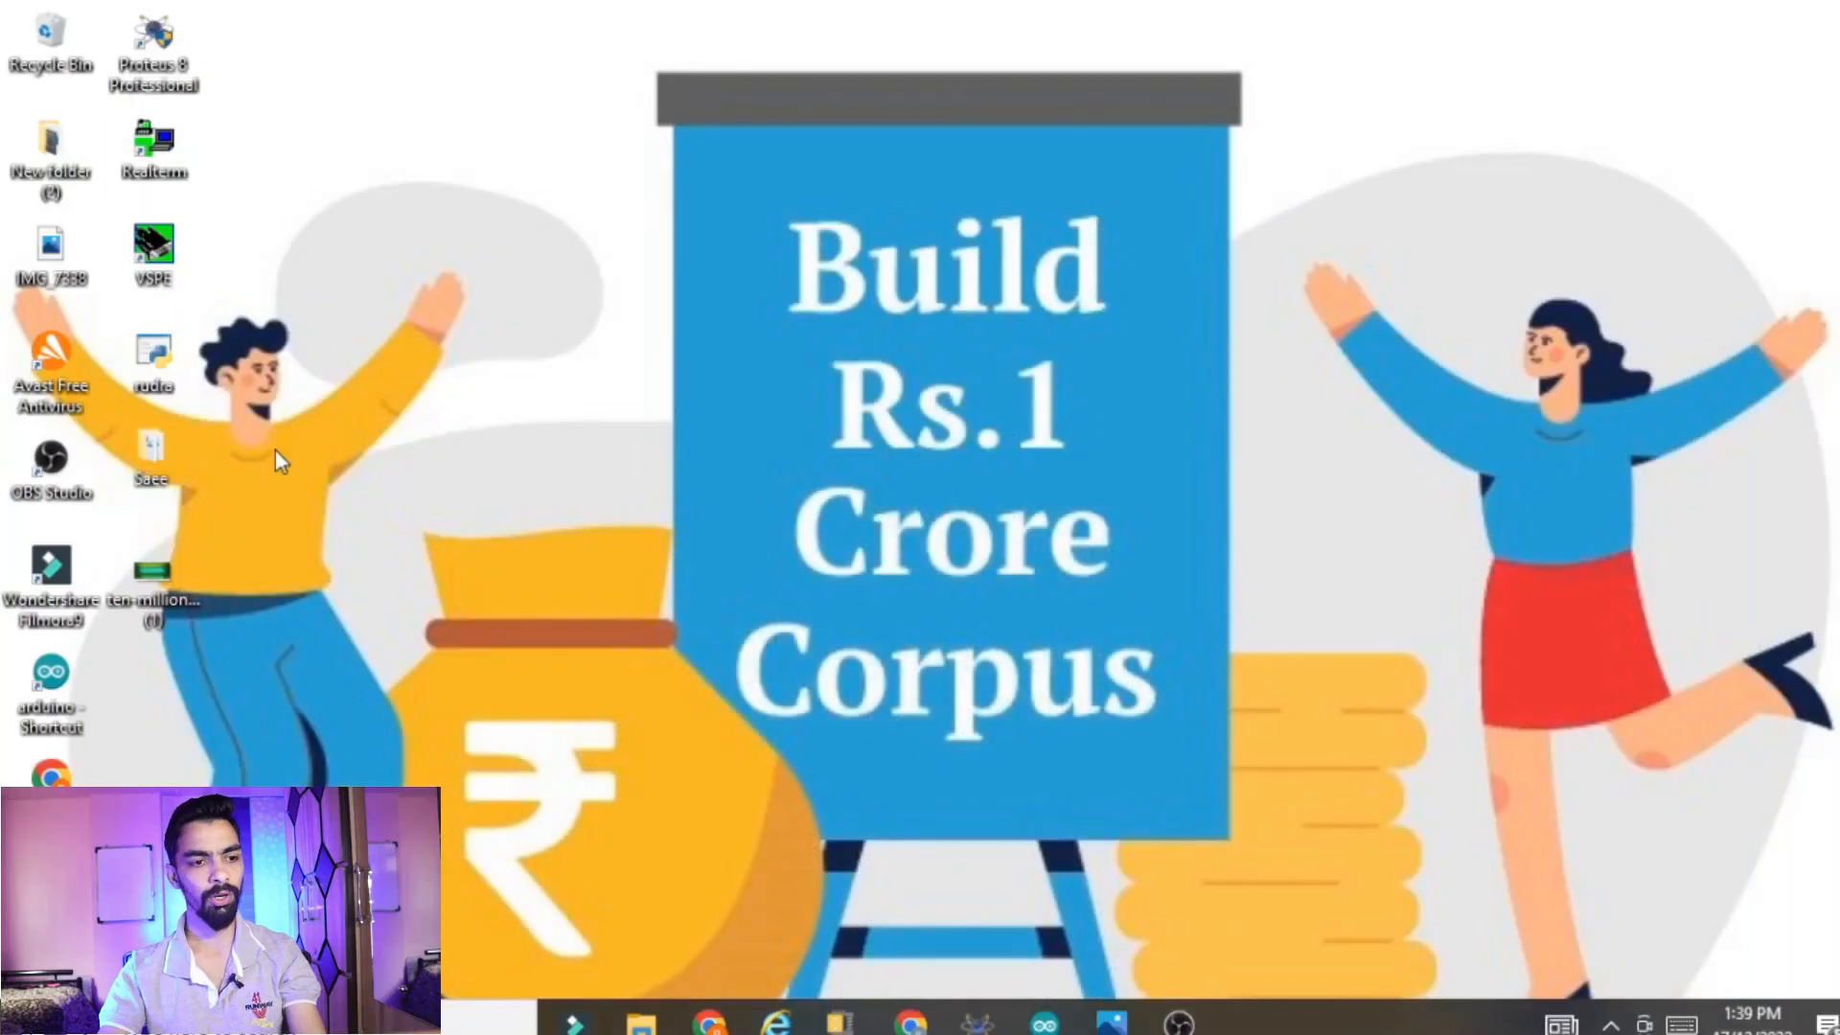
{"action": "left_click", "coordinate": [152, 38]}
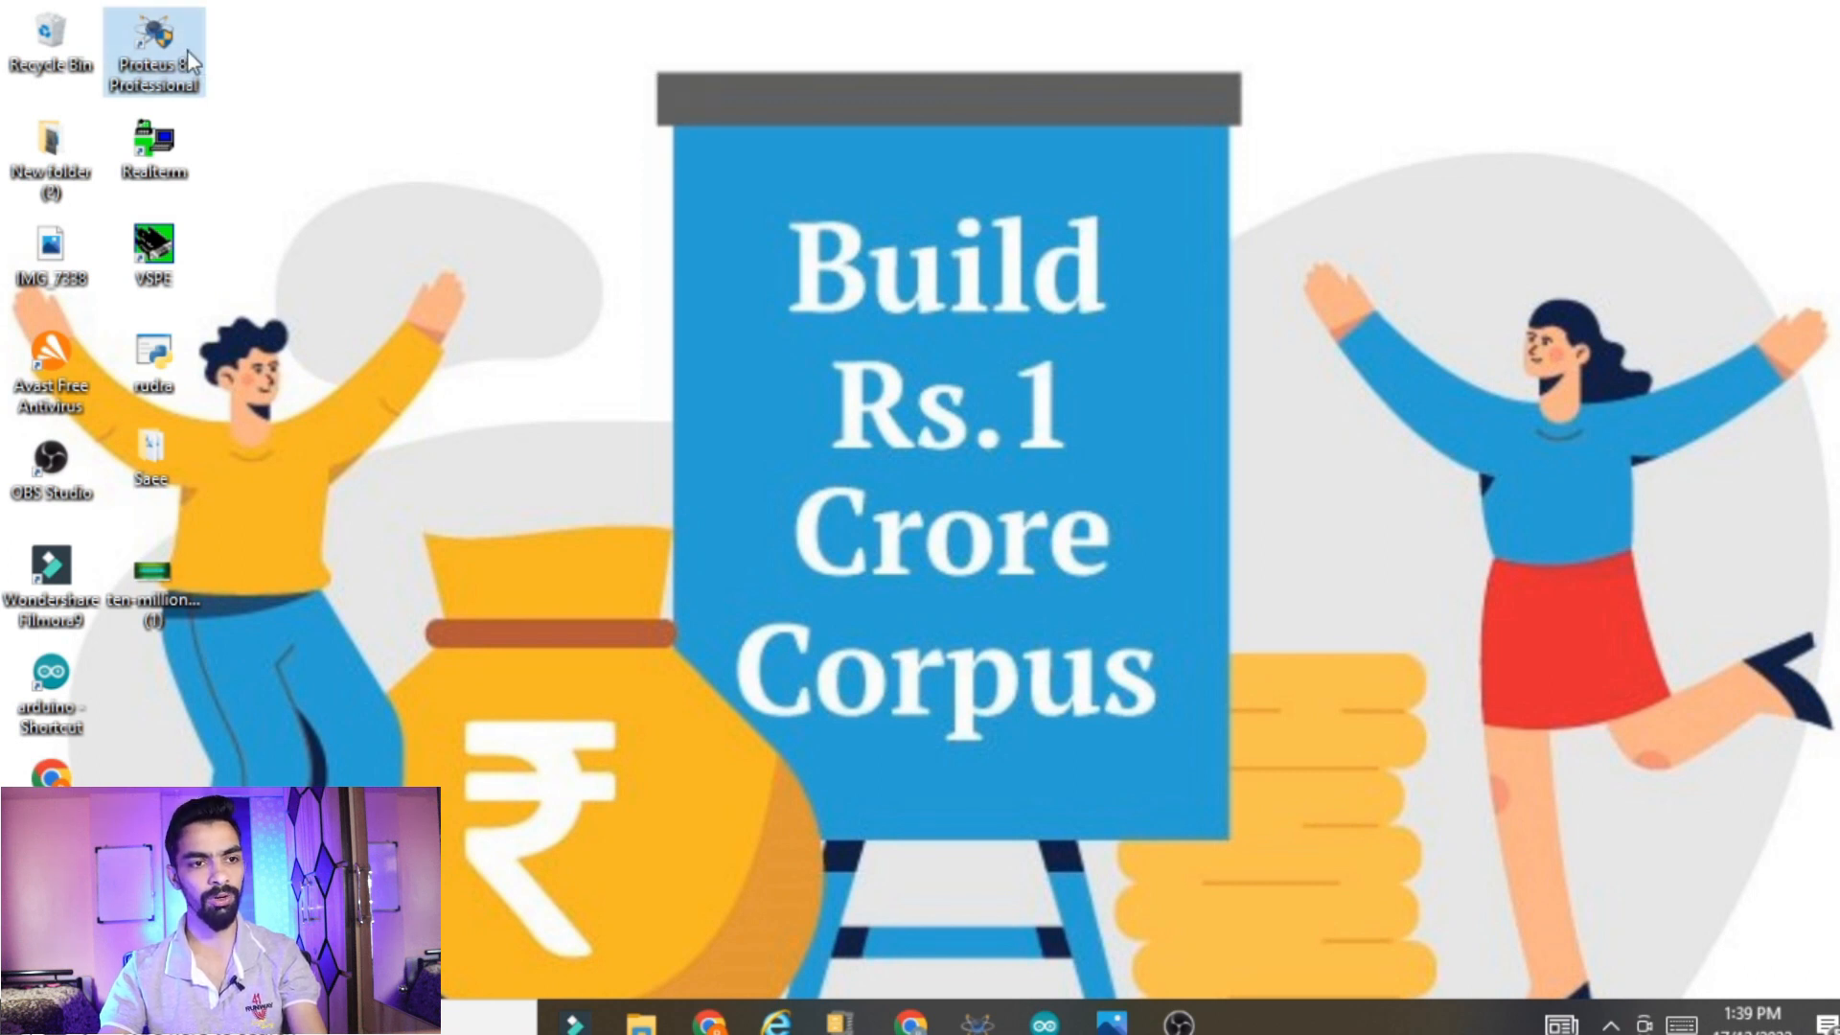
{"action": "left_click", "coordinate": [513, 539]}
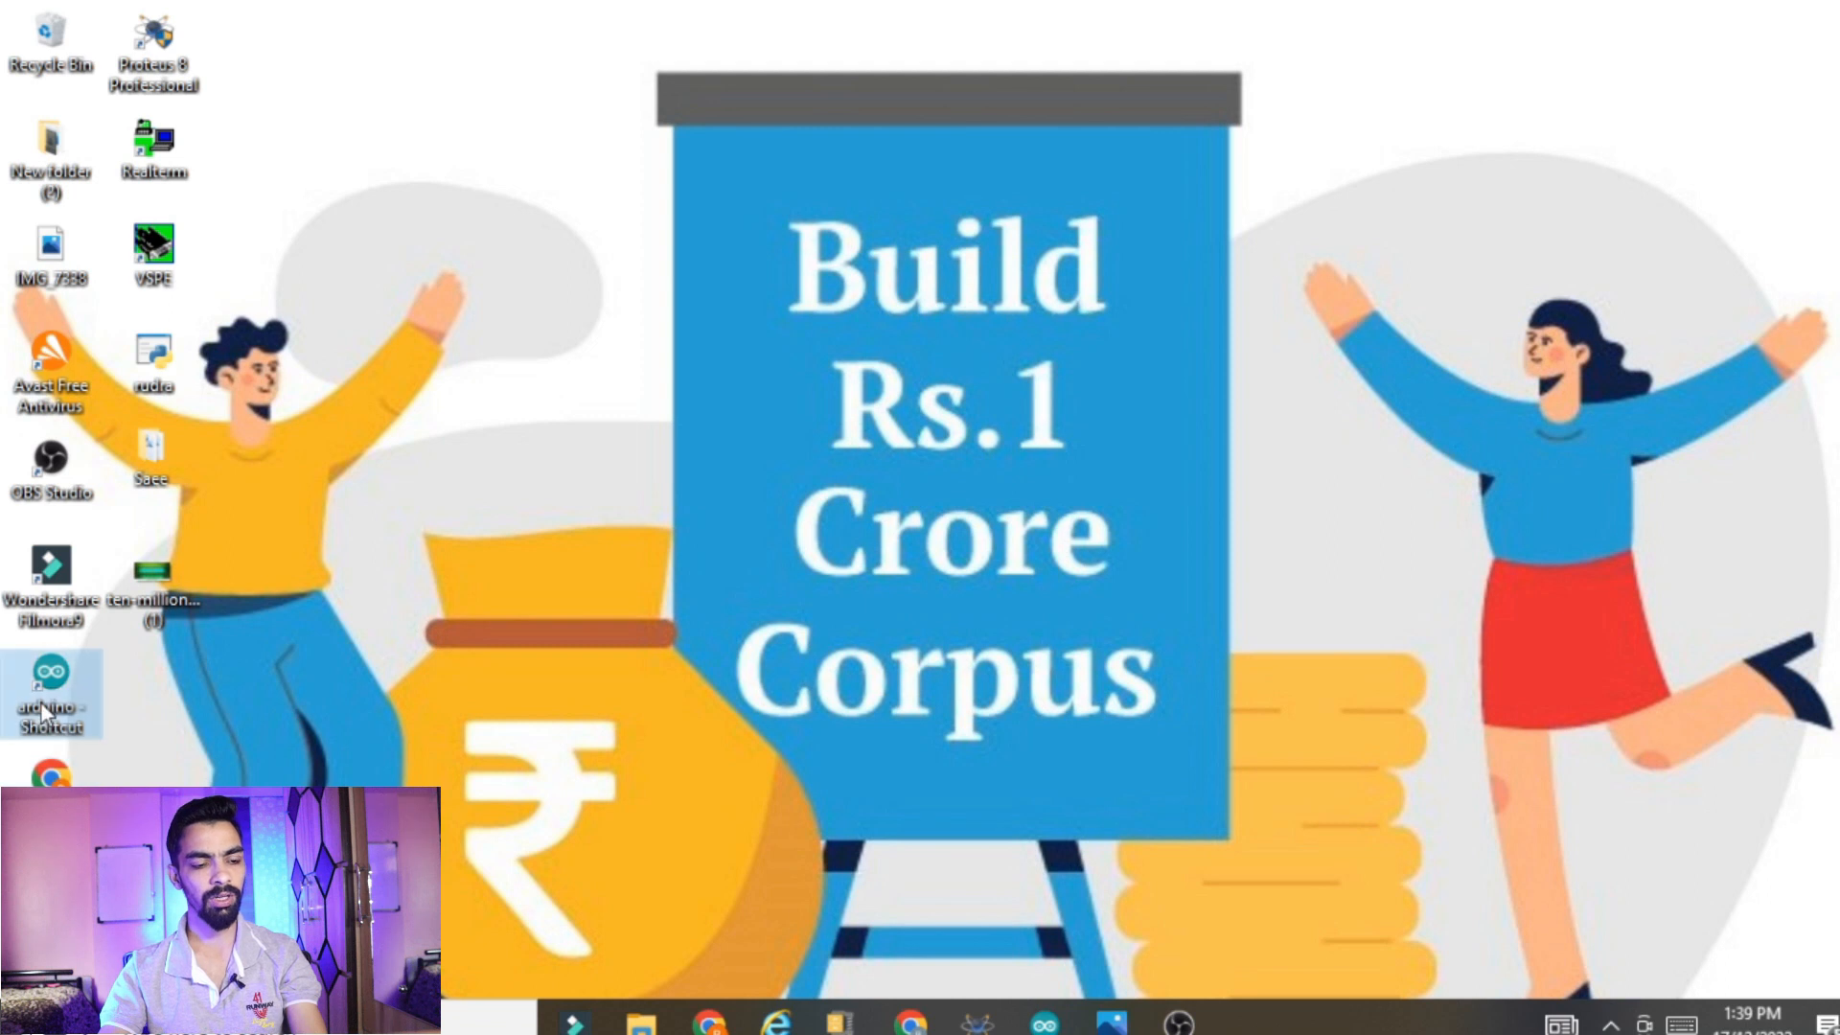
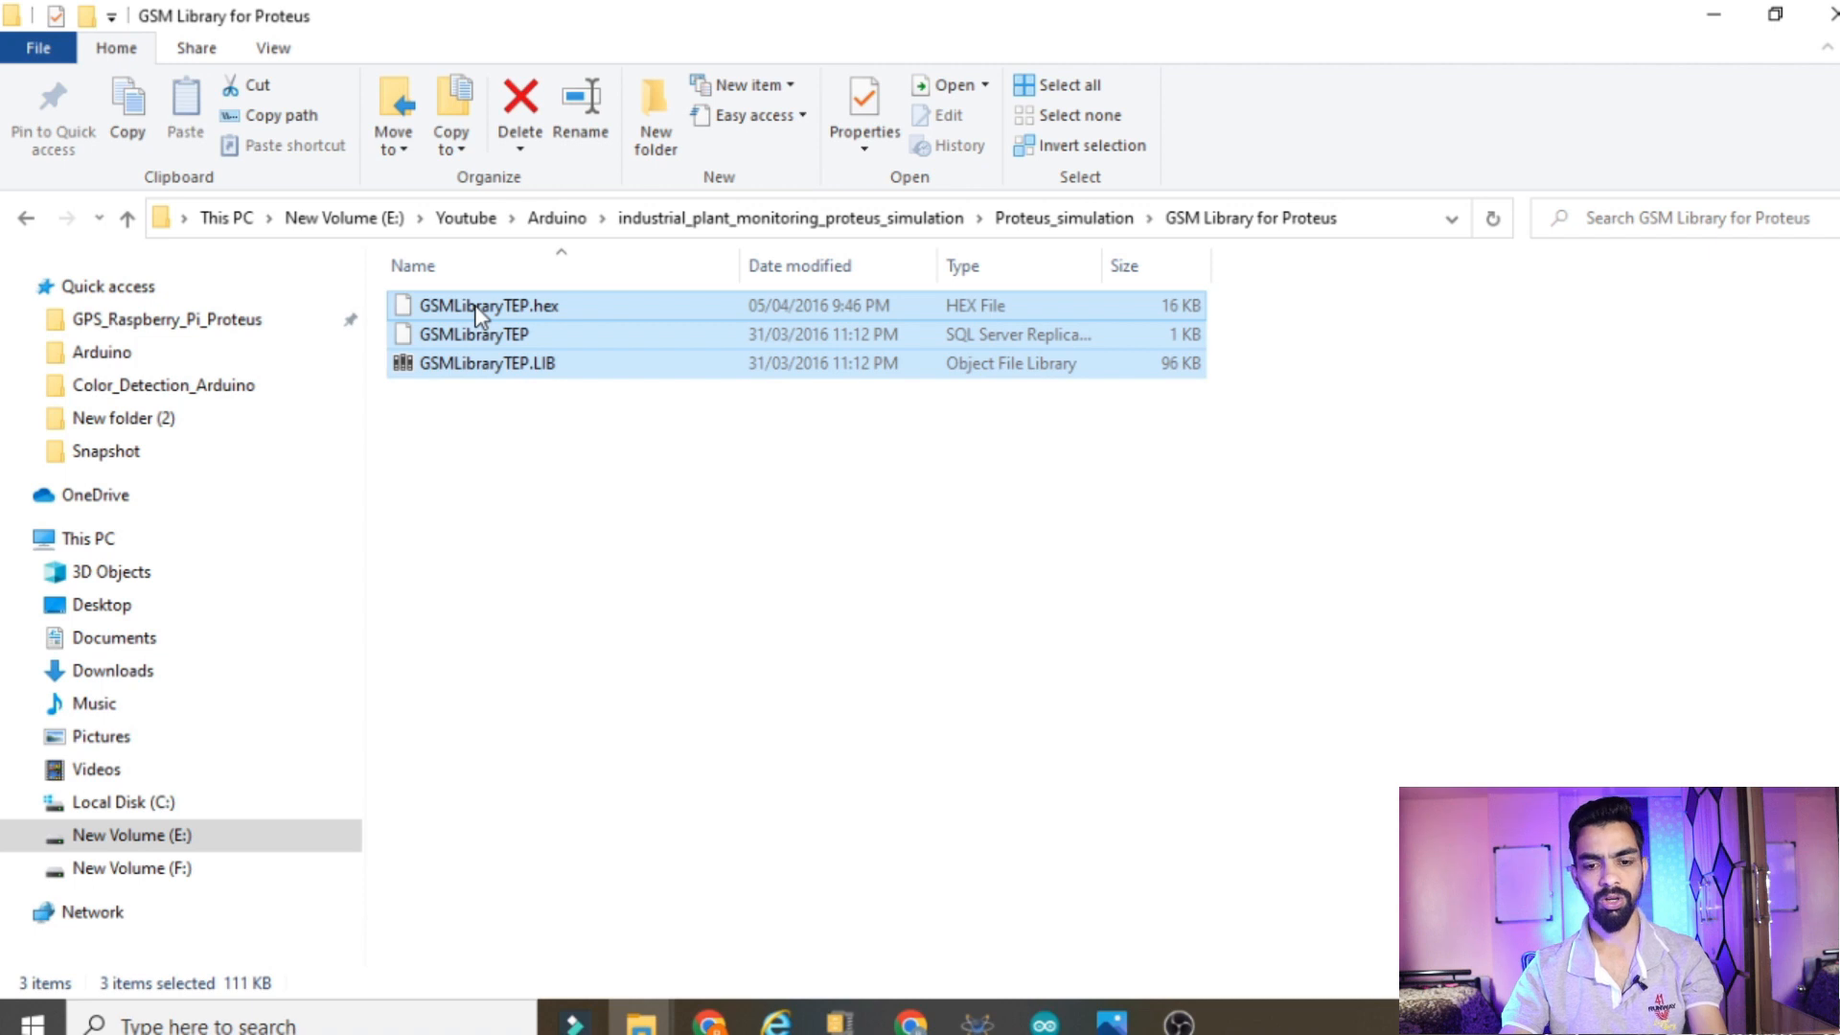
Copy the three GSMLibraryTEP files from the GSM Library for Proteus folder and open Local Disk (C:) in a separate window
{"action": "right_click", "coordinate": [477, 312]}
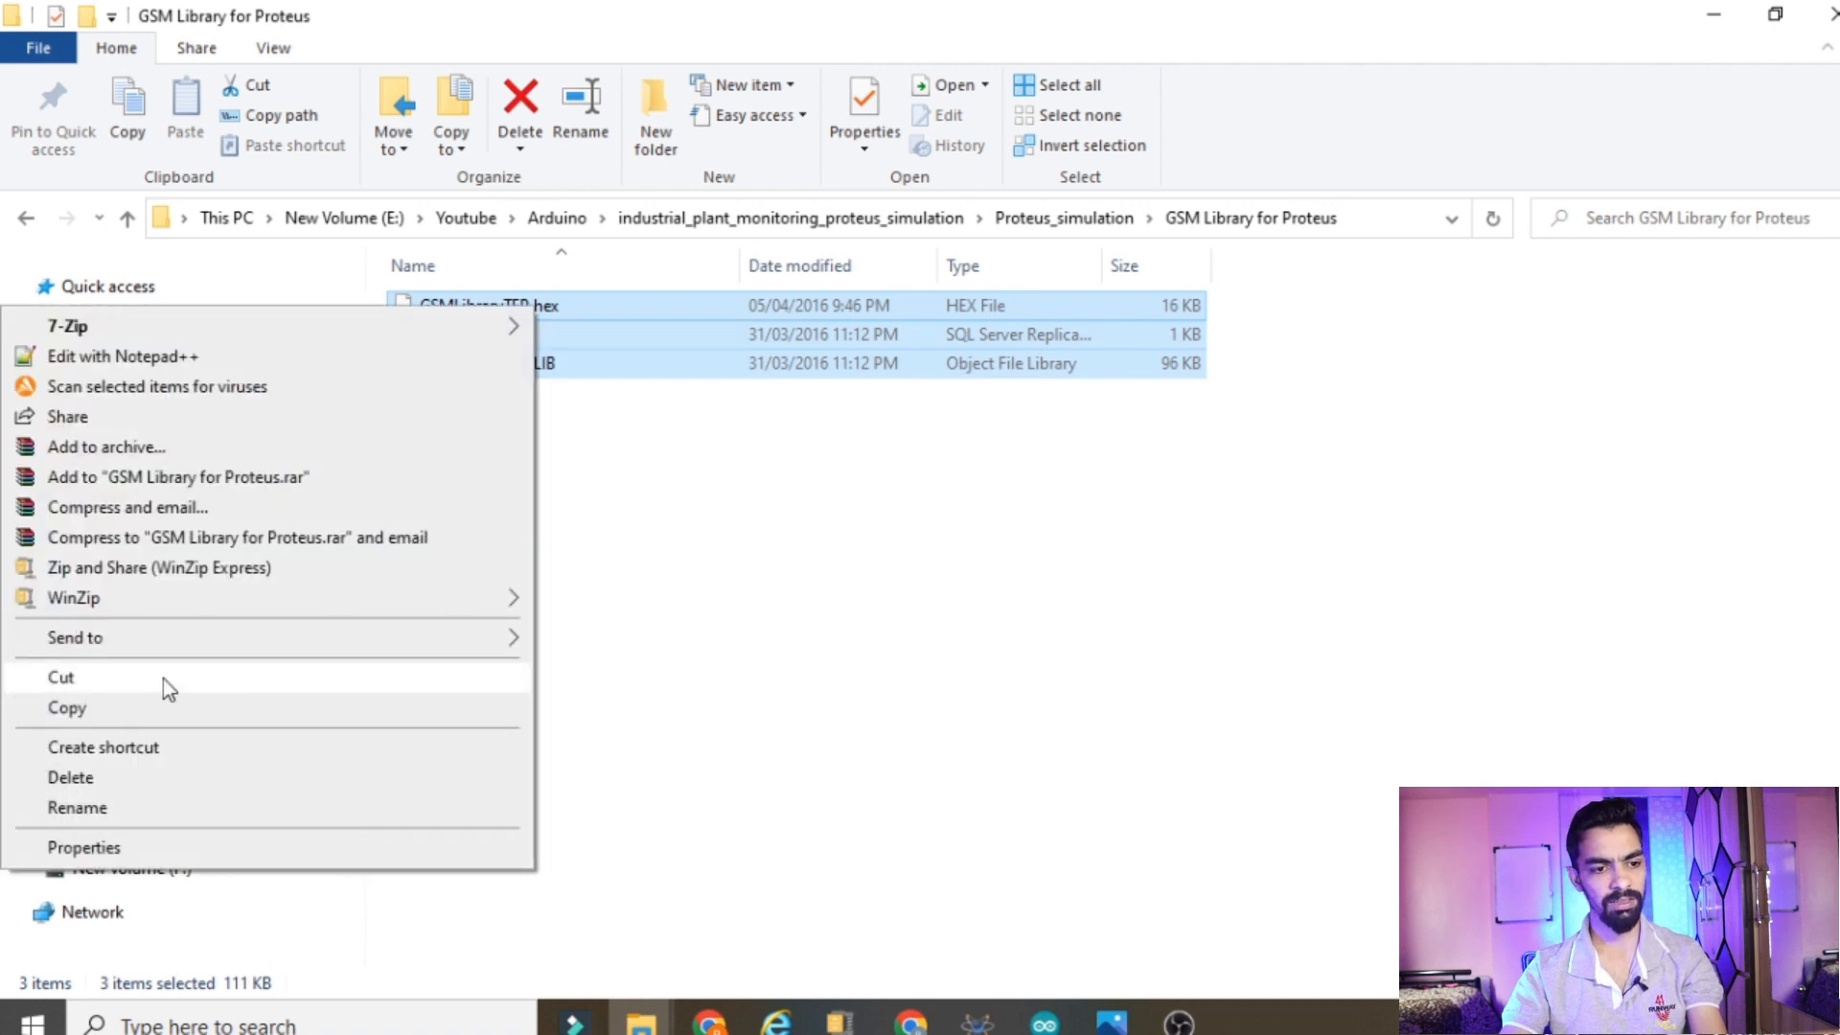
{"action": "left_click", "coordinate": [101, 709]}
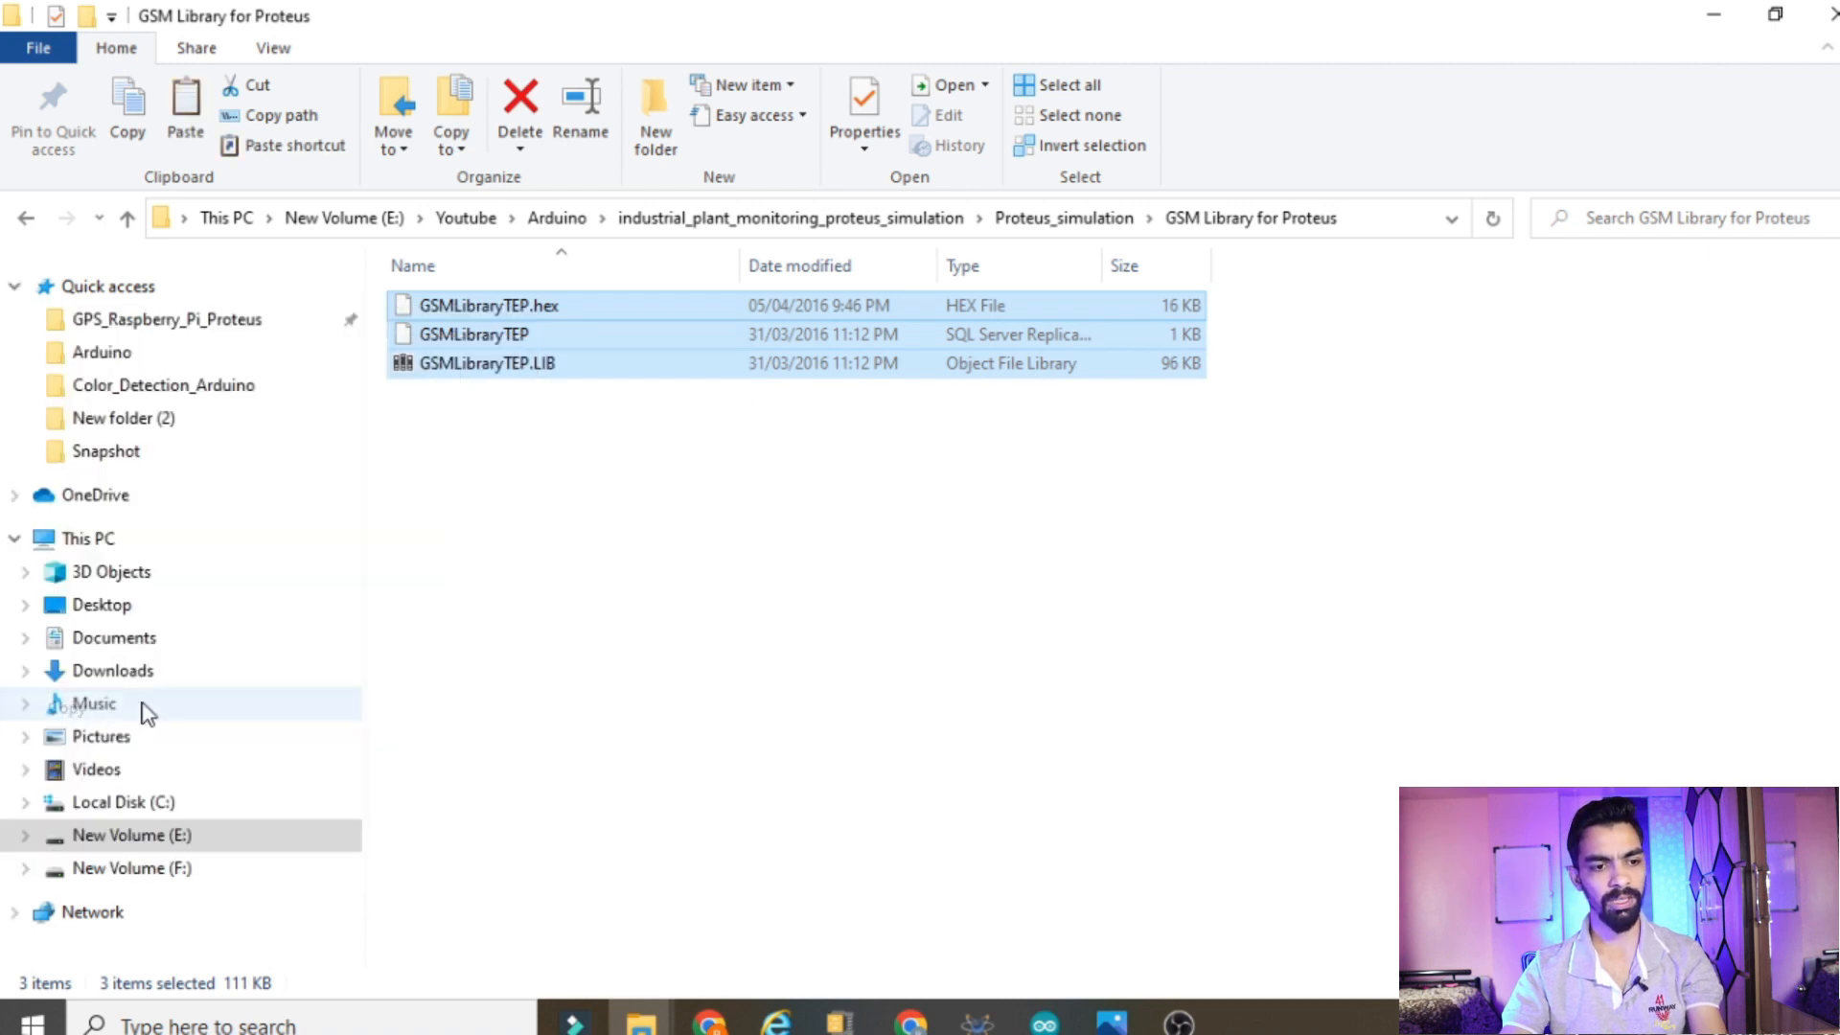
{"action": "right_click", "coordinate": [175, 834]}
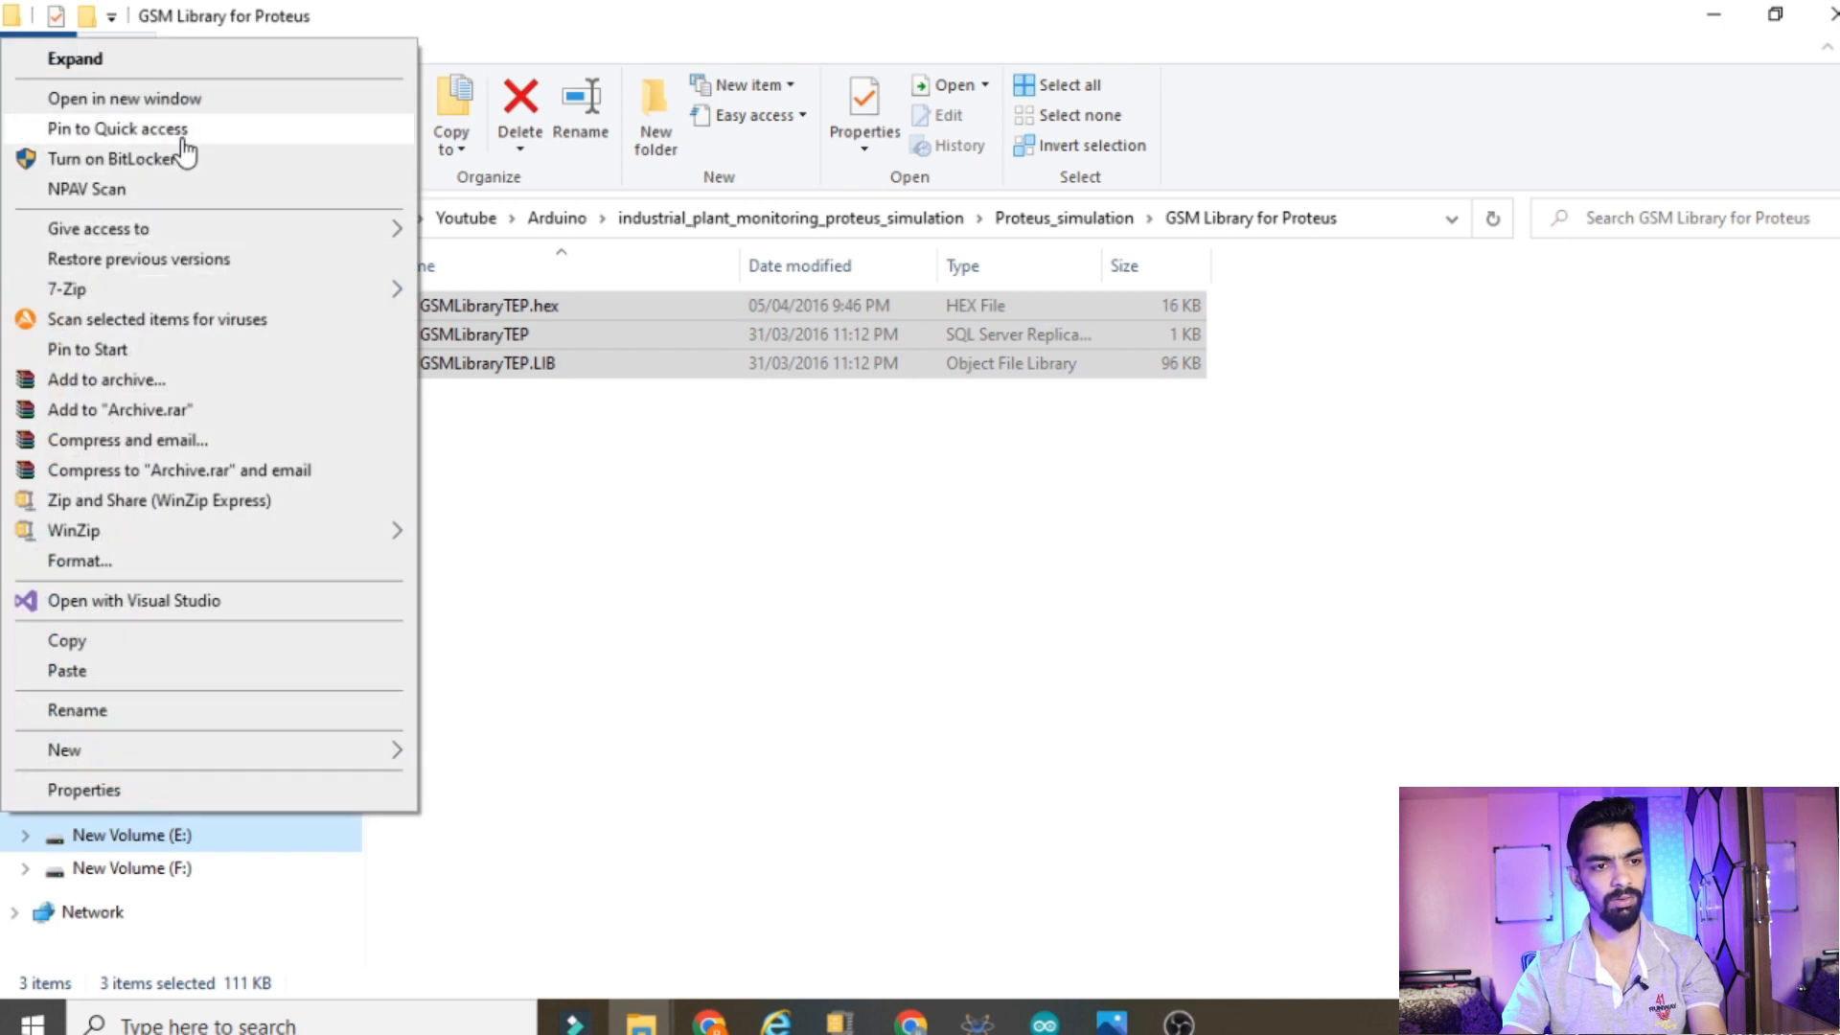
{"action": "left_click", "coordinate": [195, 103]}
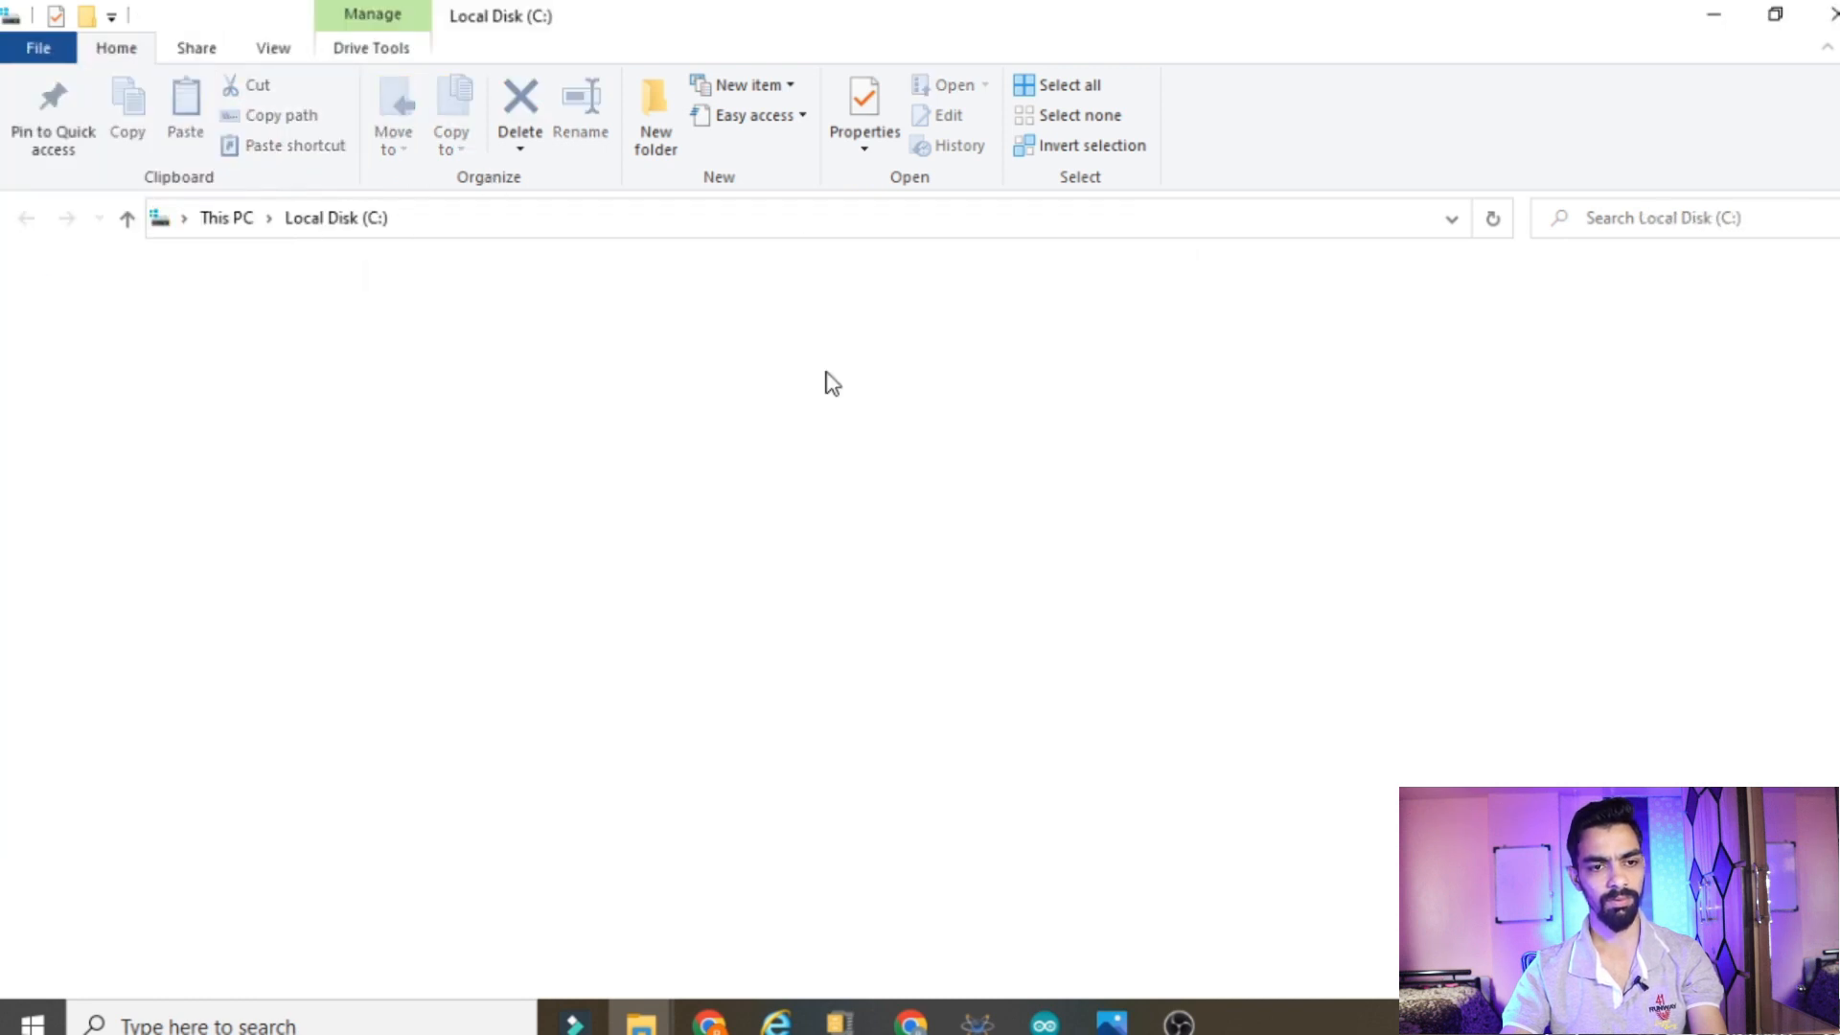
{"action": "left_click", "coordinate": [514, 794]}
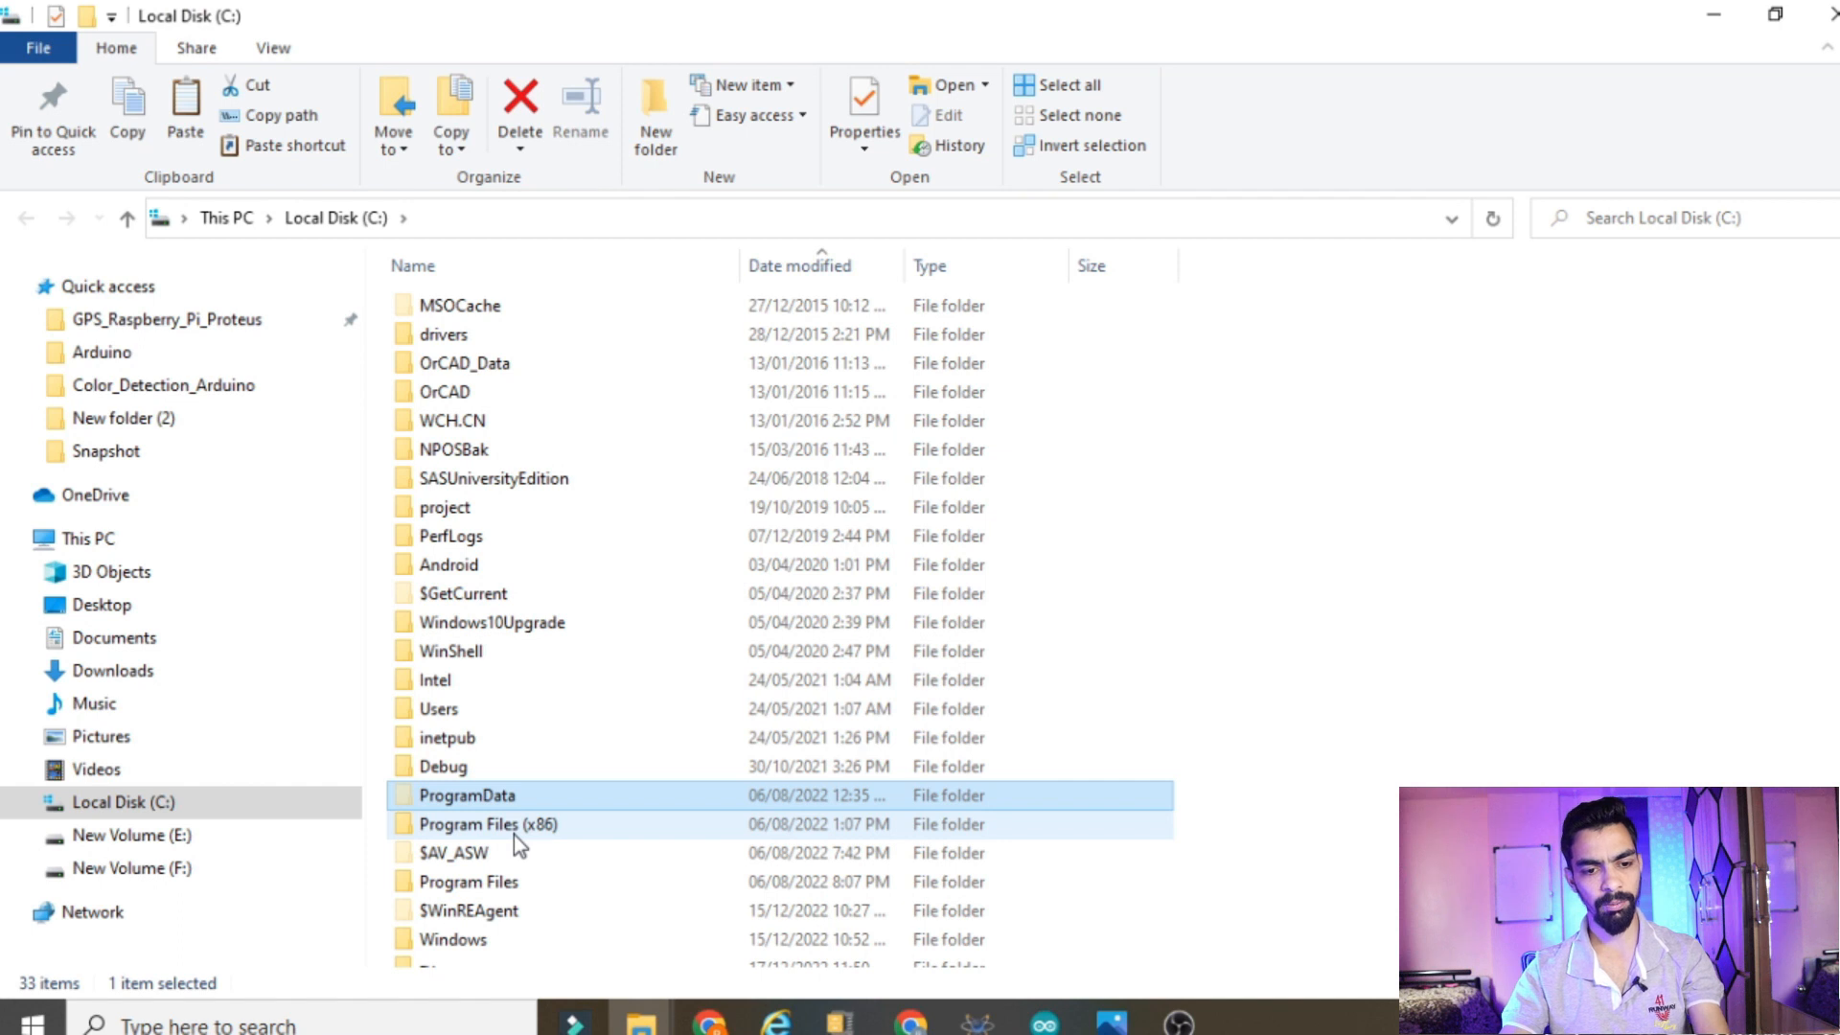
Open Program Files (x86)\Labcenter Electronics\Proteus 8 Professional\DATA\LIBRARY and try to paste the GSMLibraryTEP files, dismissing the file replacement
{"action": "double_click", "coordinate": [516, 829]}
{"action": "left_click", "coordinate": [518, 488]}
{"action": "key", "text": "l"}
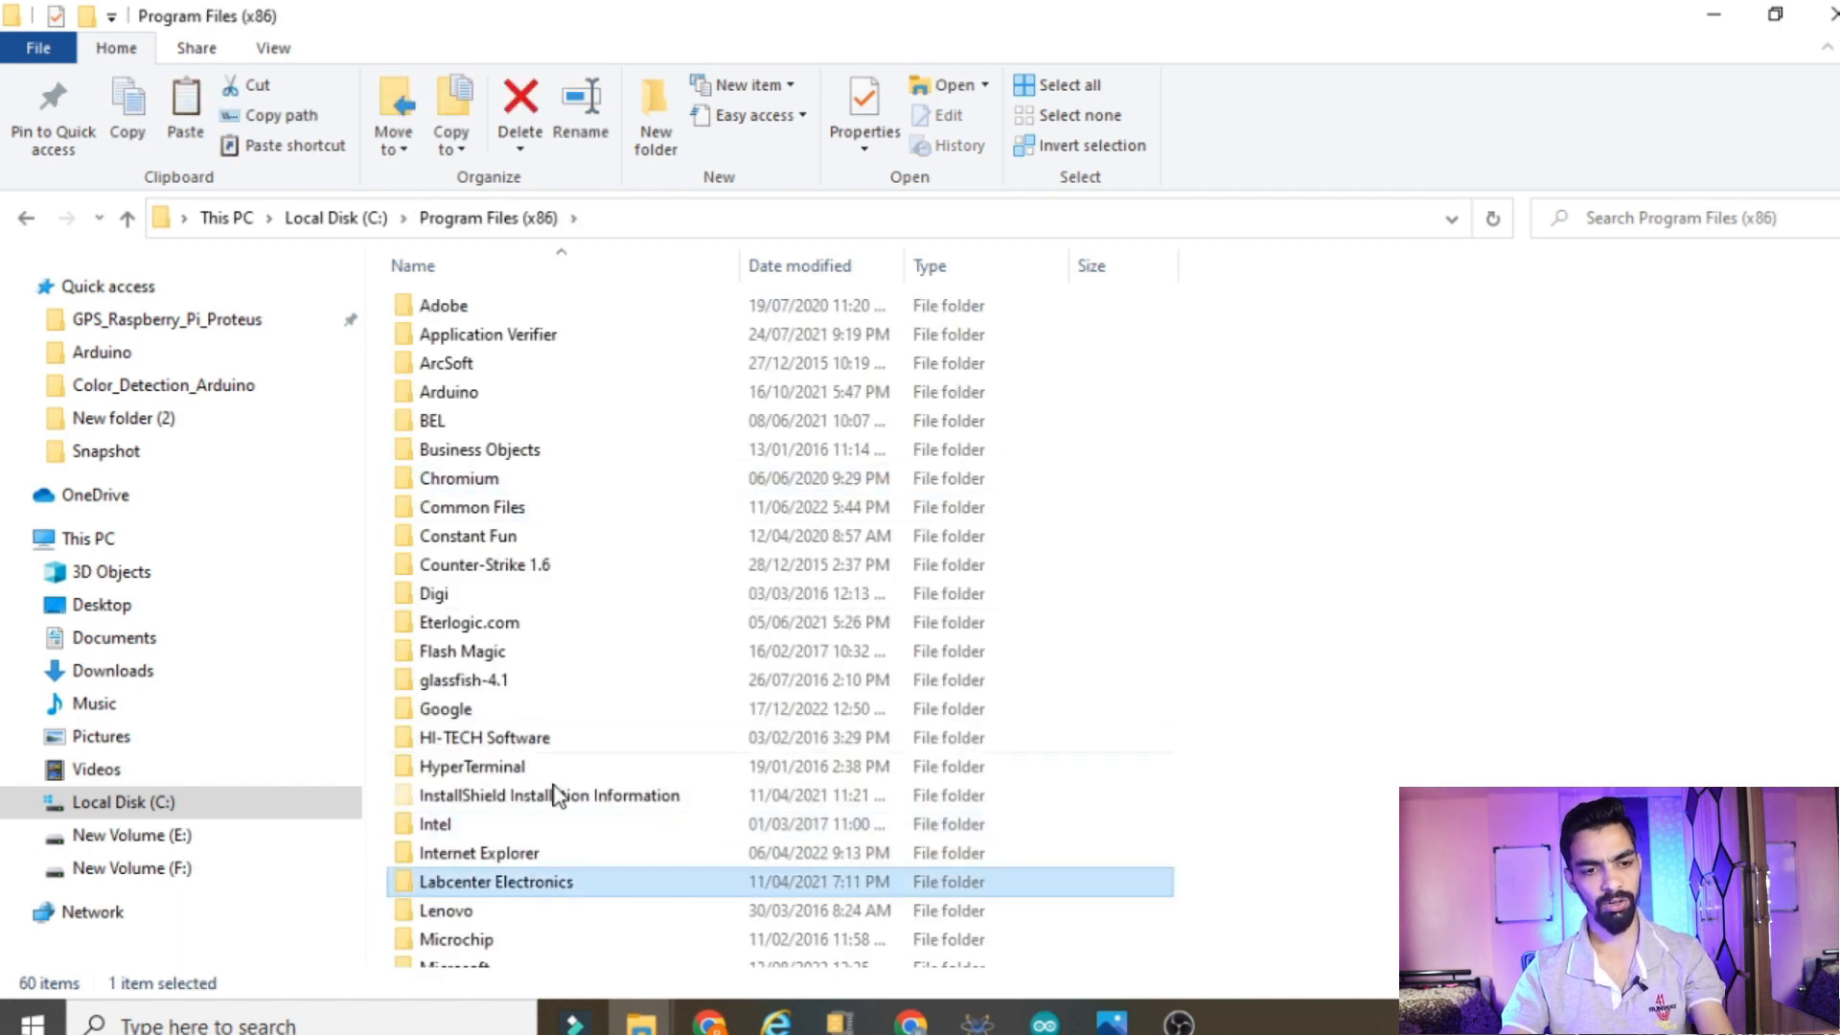
{"action": "double_click", "coordinate": [486, 884]}
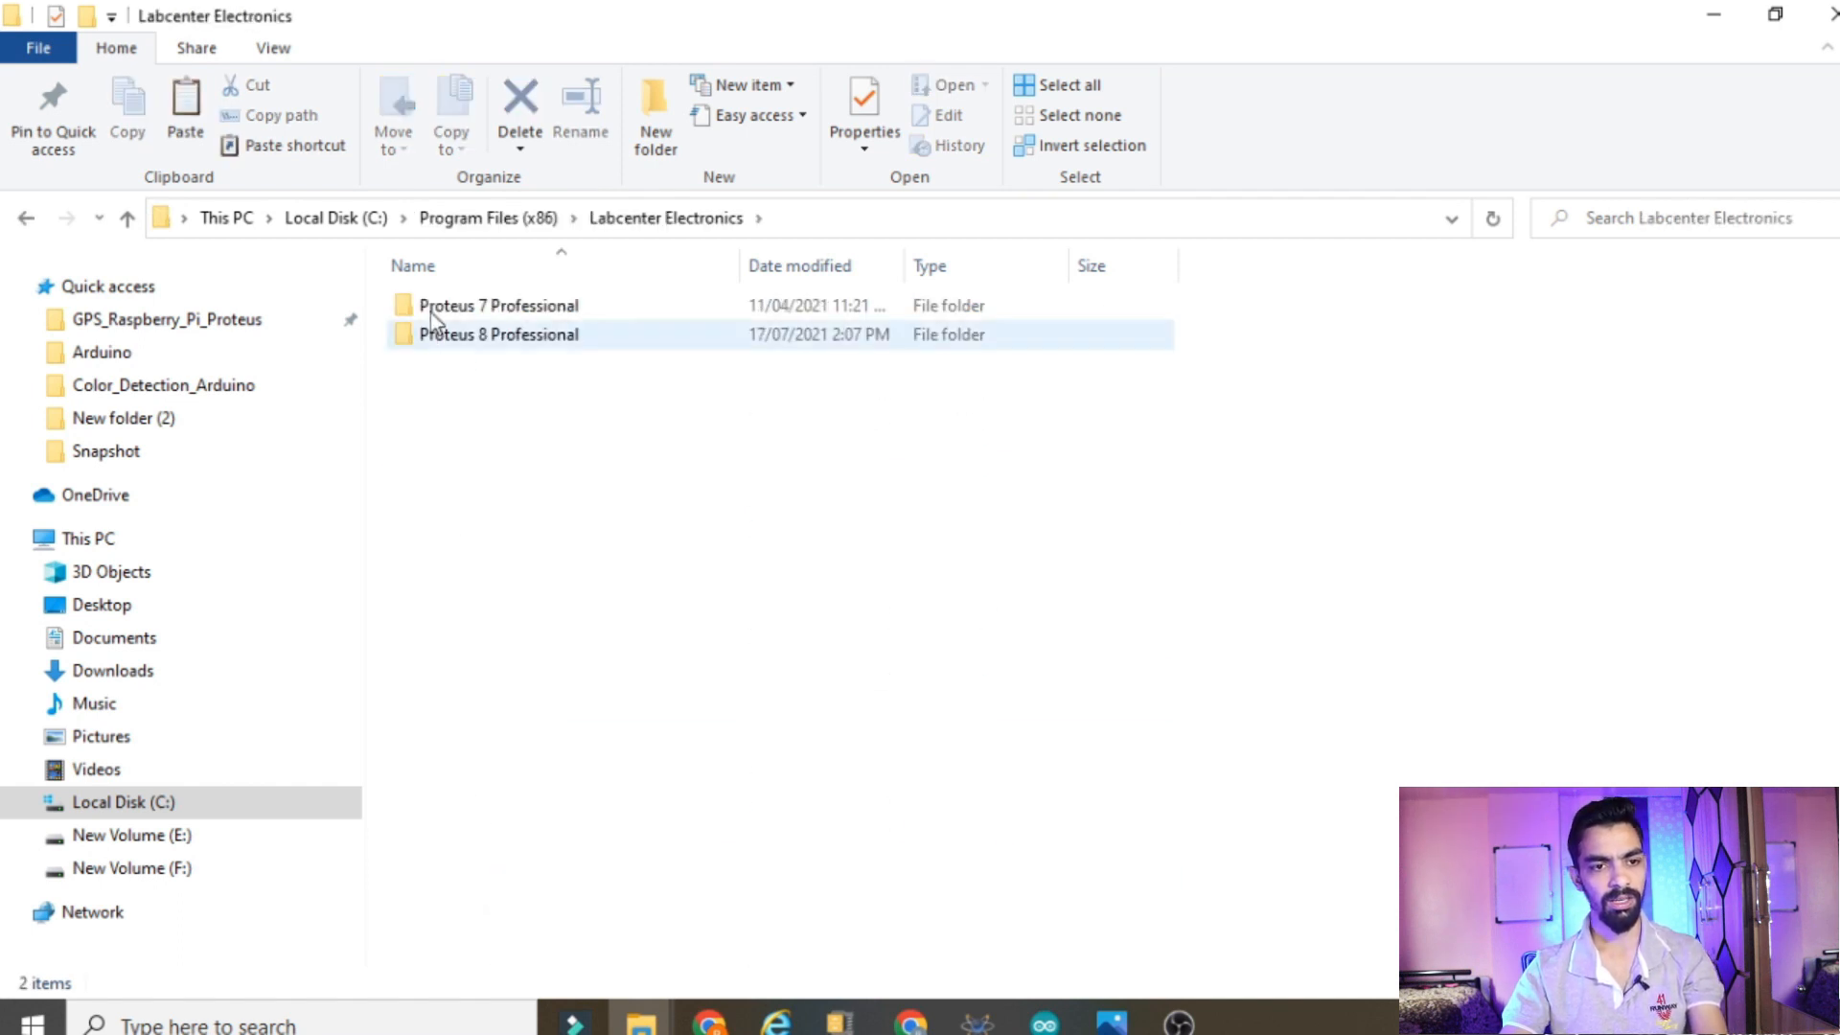
{"action": "double_click", "coordinate": [469, 335]}
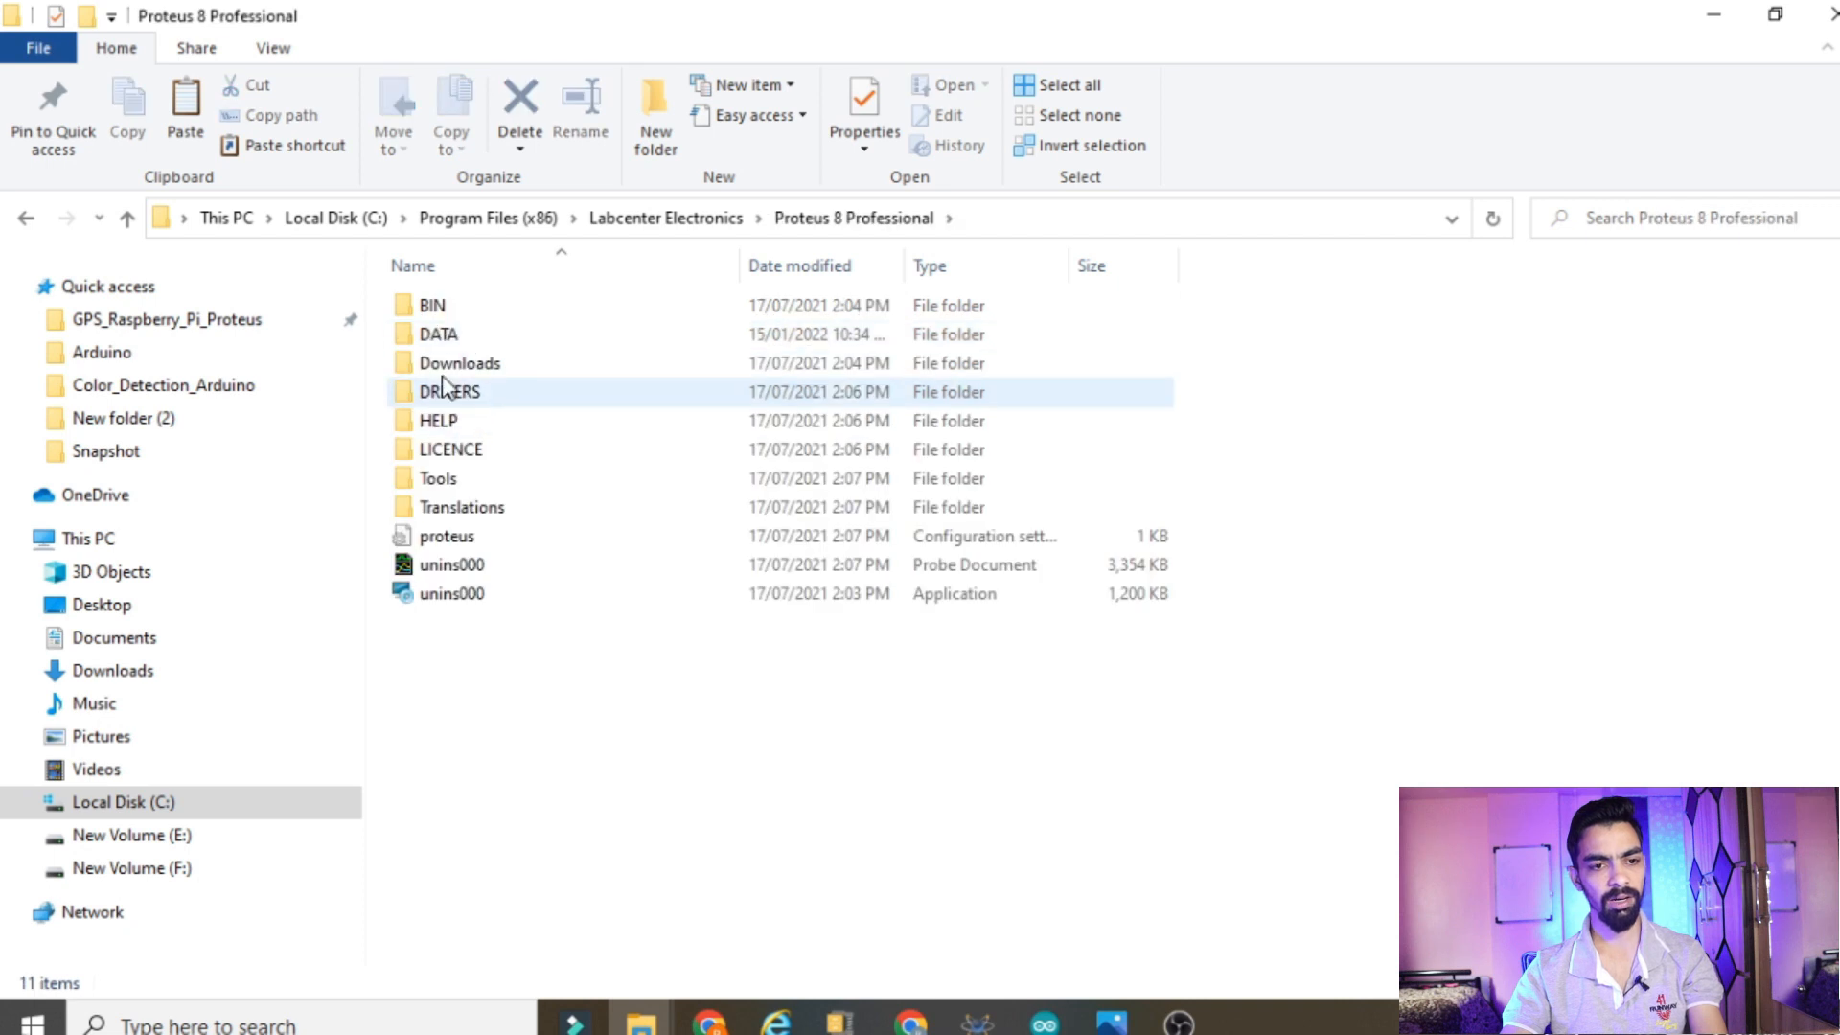
{"action": "double_click", "coordinate": [445, 336]}
{"action": "double_click", "coordinate": [454, 335]}
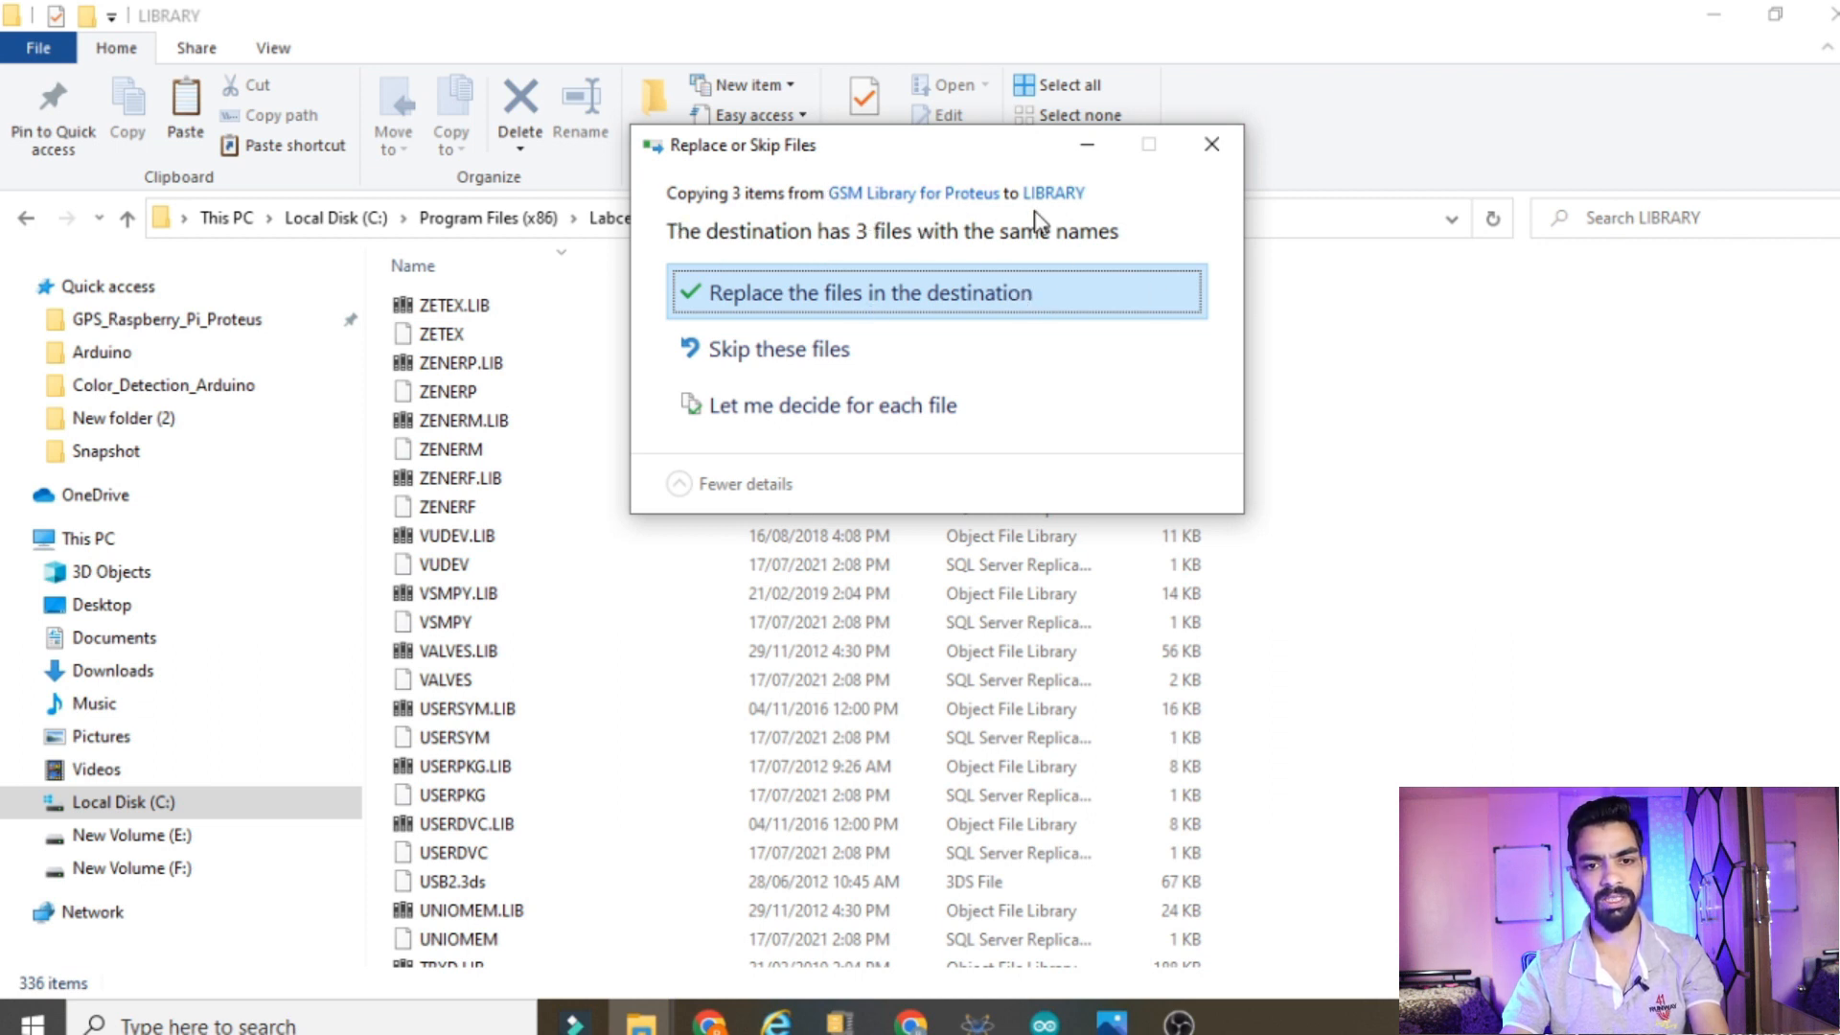
{"action": "left_click", "coordinate": [1212, 144]}
Return to the Proteus_simulation folder and copy both ARDUINO2 files from Arduino_Library\Arduino\Library
{"action": "mouse_move", "coordinate": [677, 1024]}
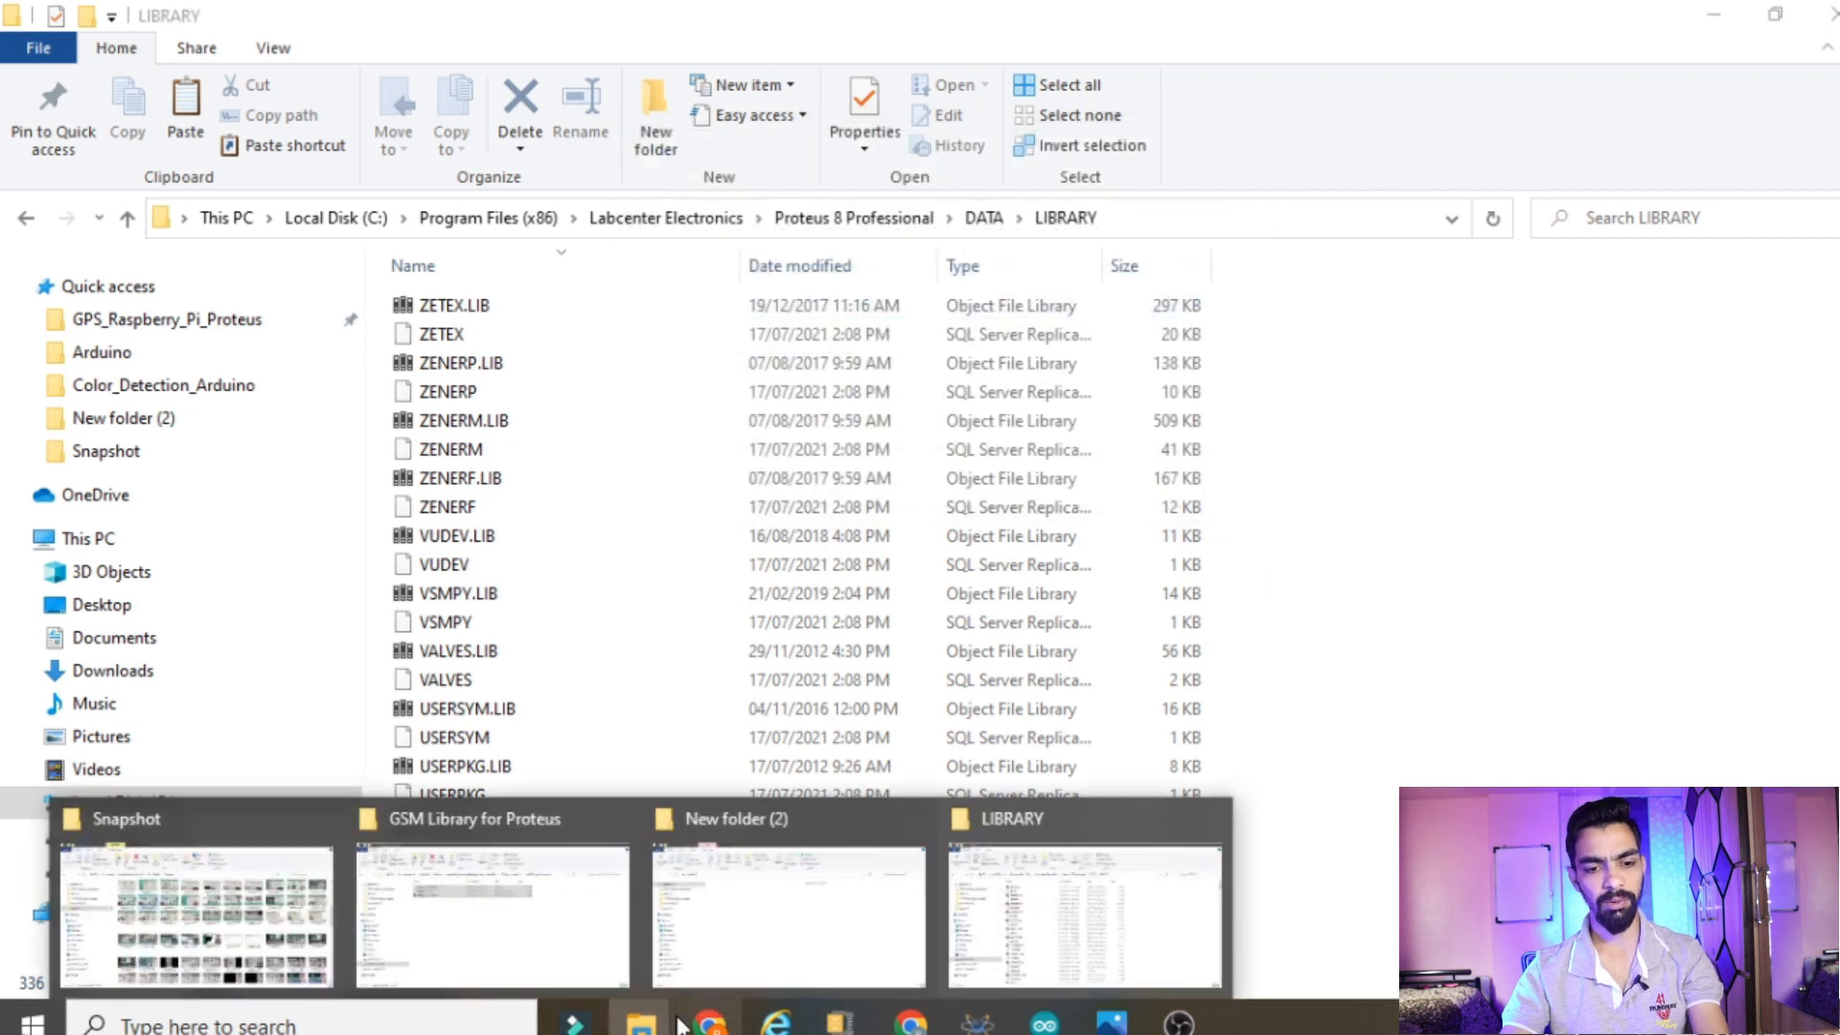
{"action": "left_click", "coordinate": [535, 922]}
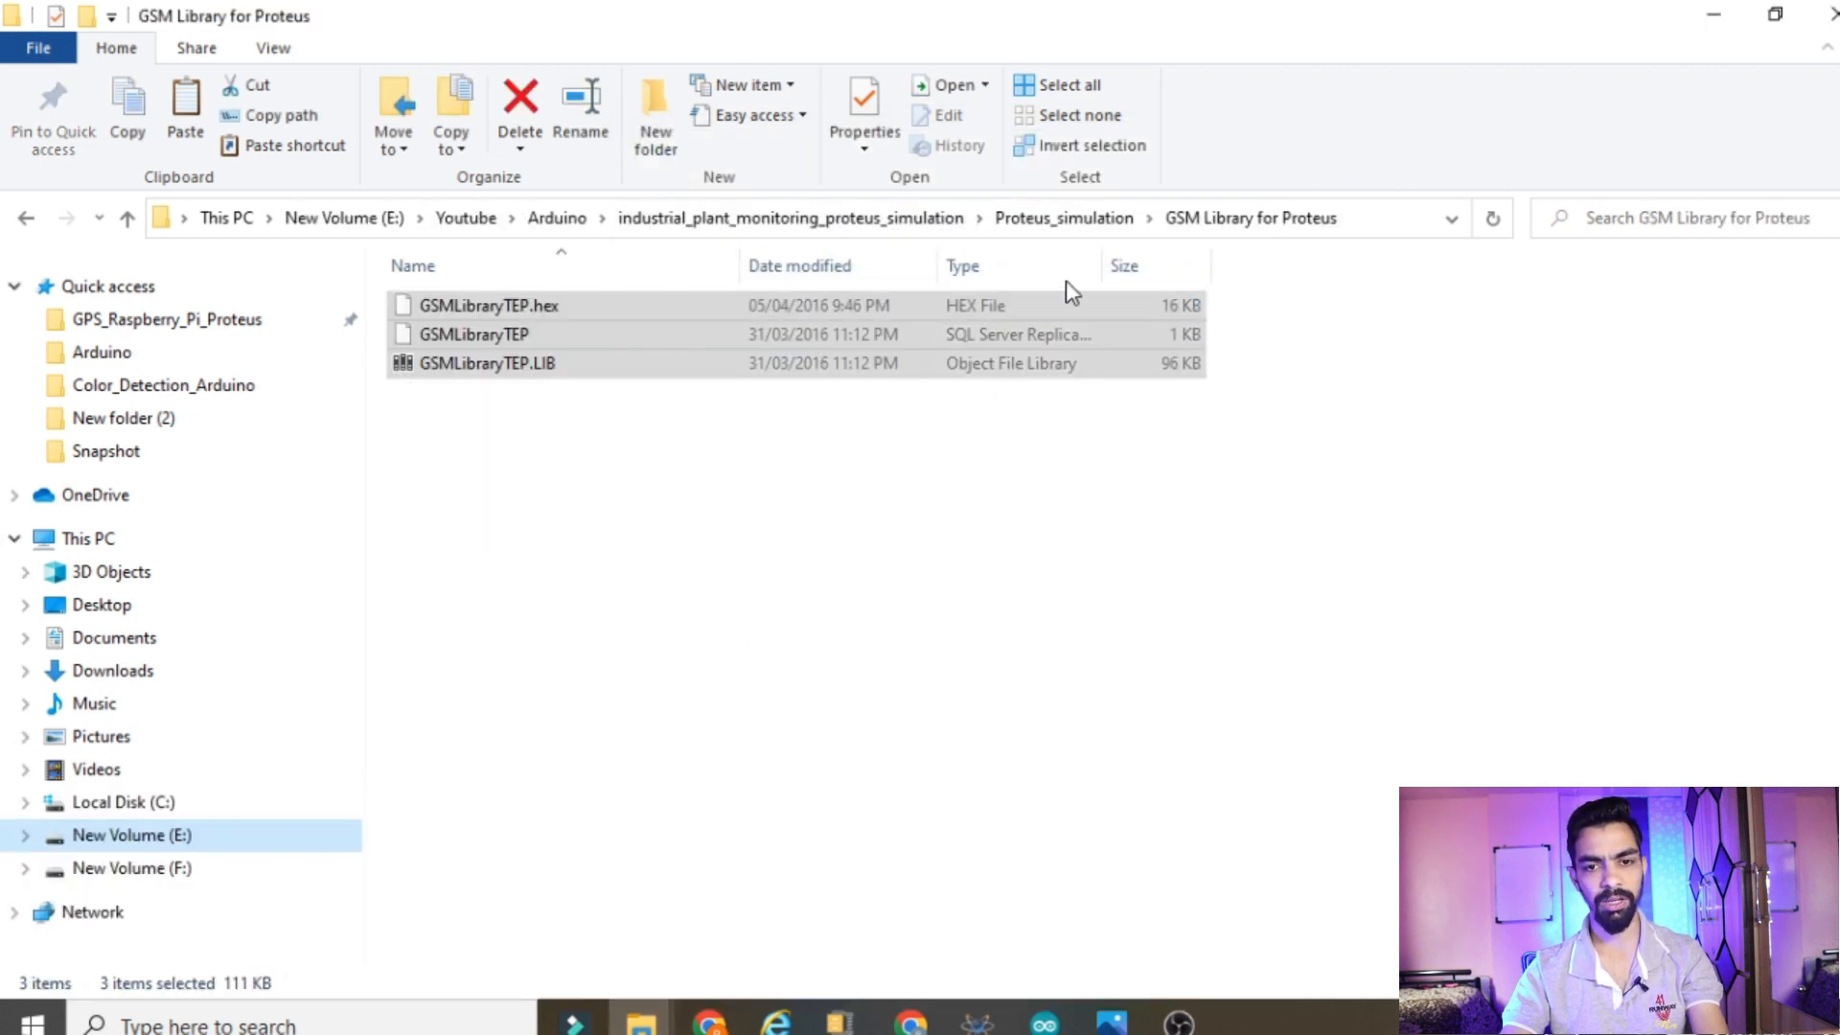
{"action": "left_click", "coordinate": [1038, 217]}
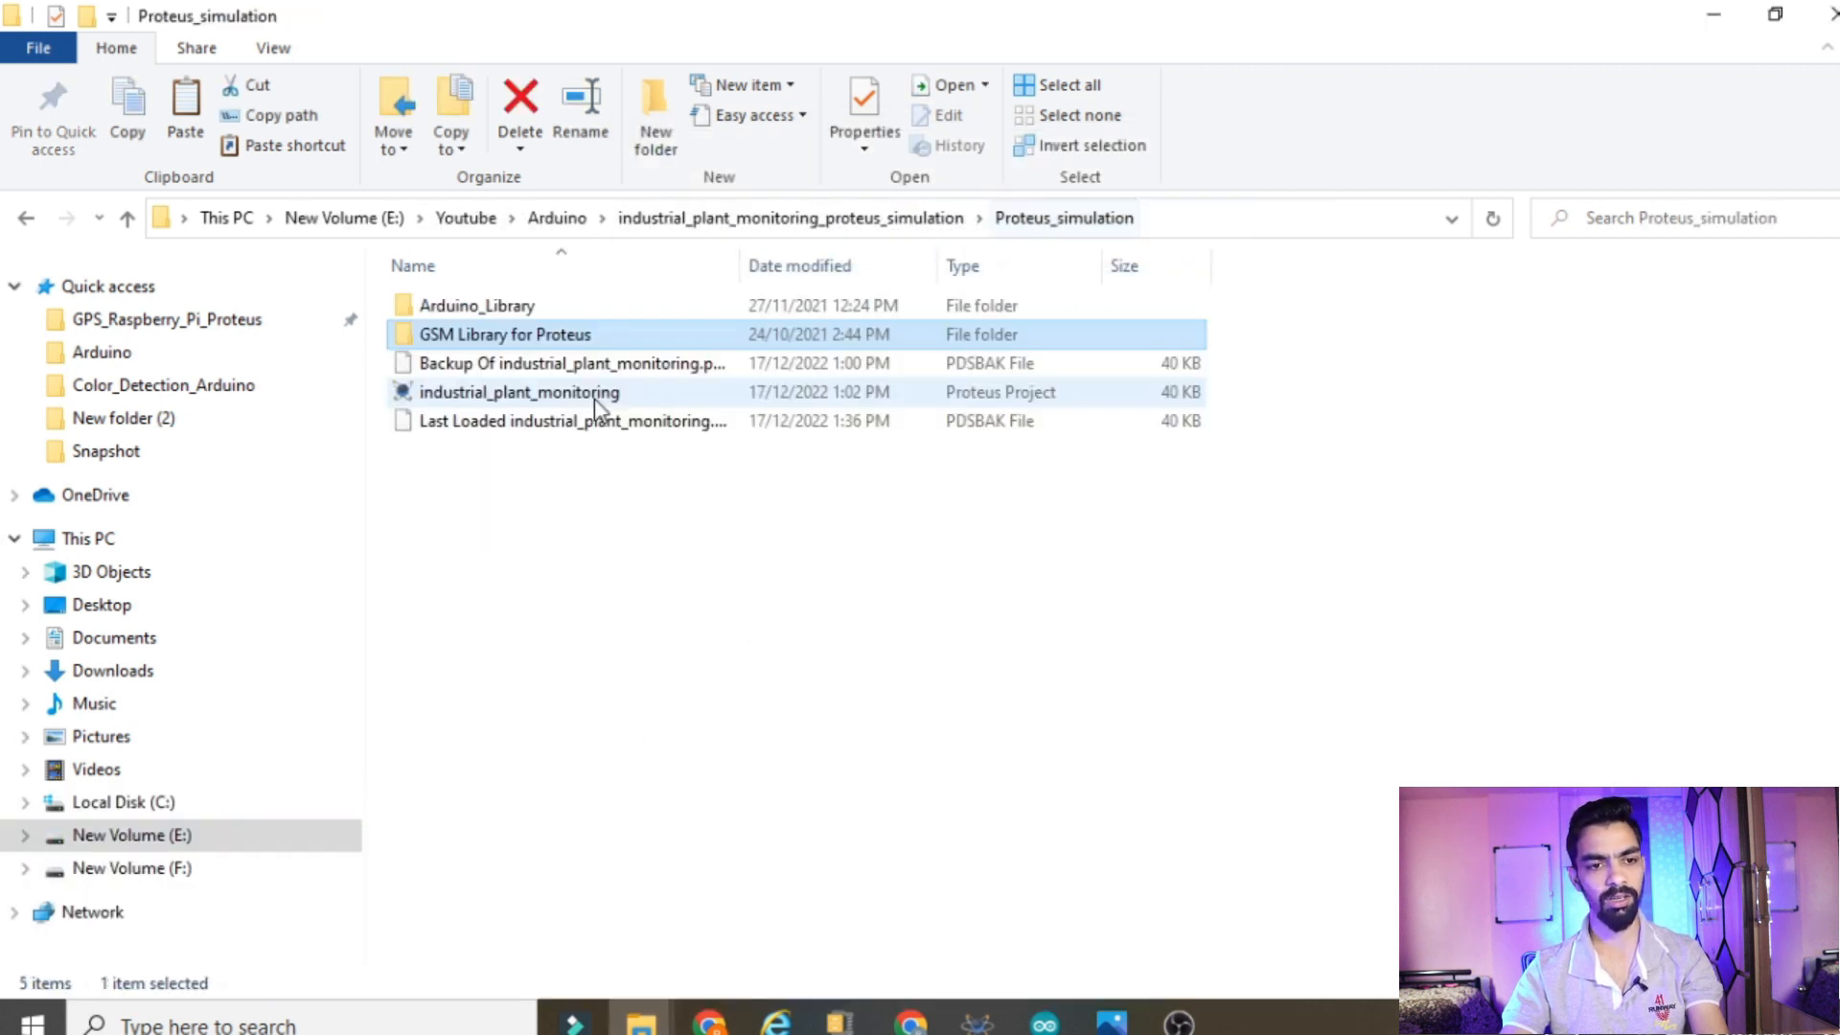
{"action": "double_click", "coordinate": [491, 307]}
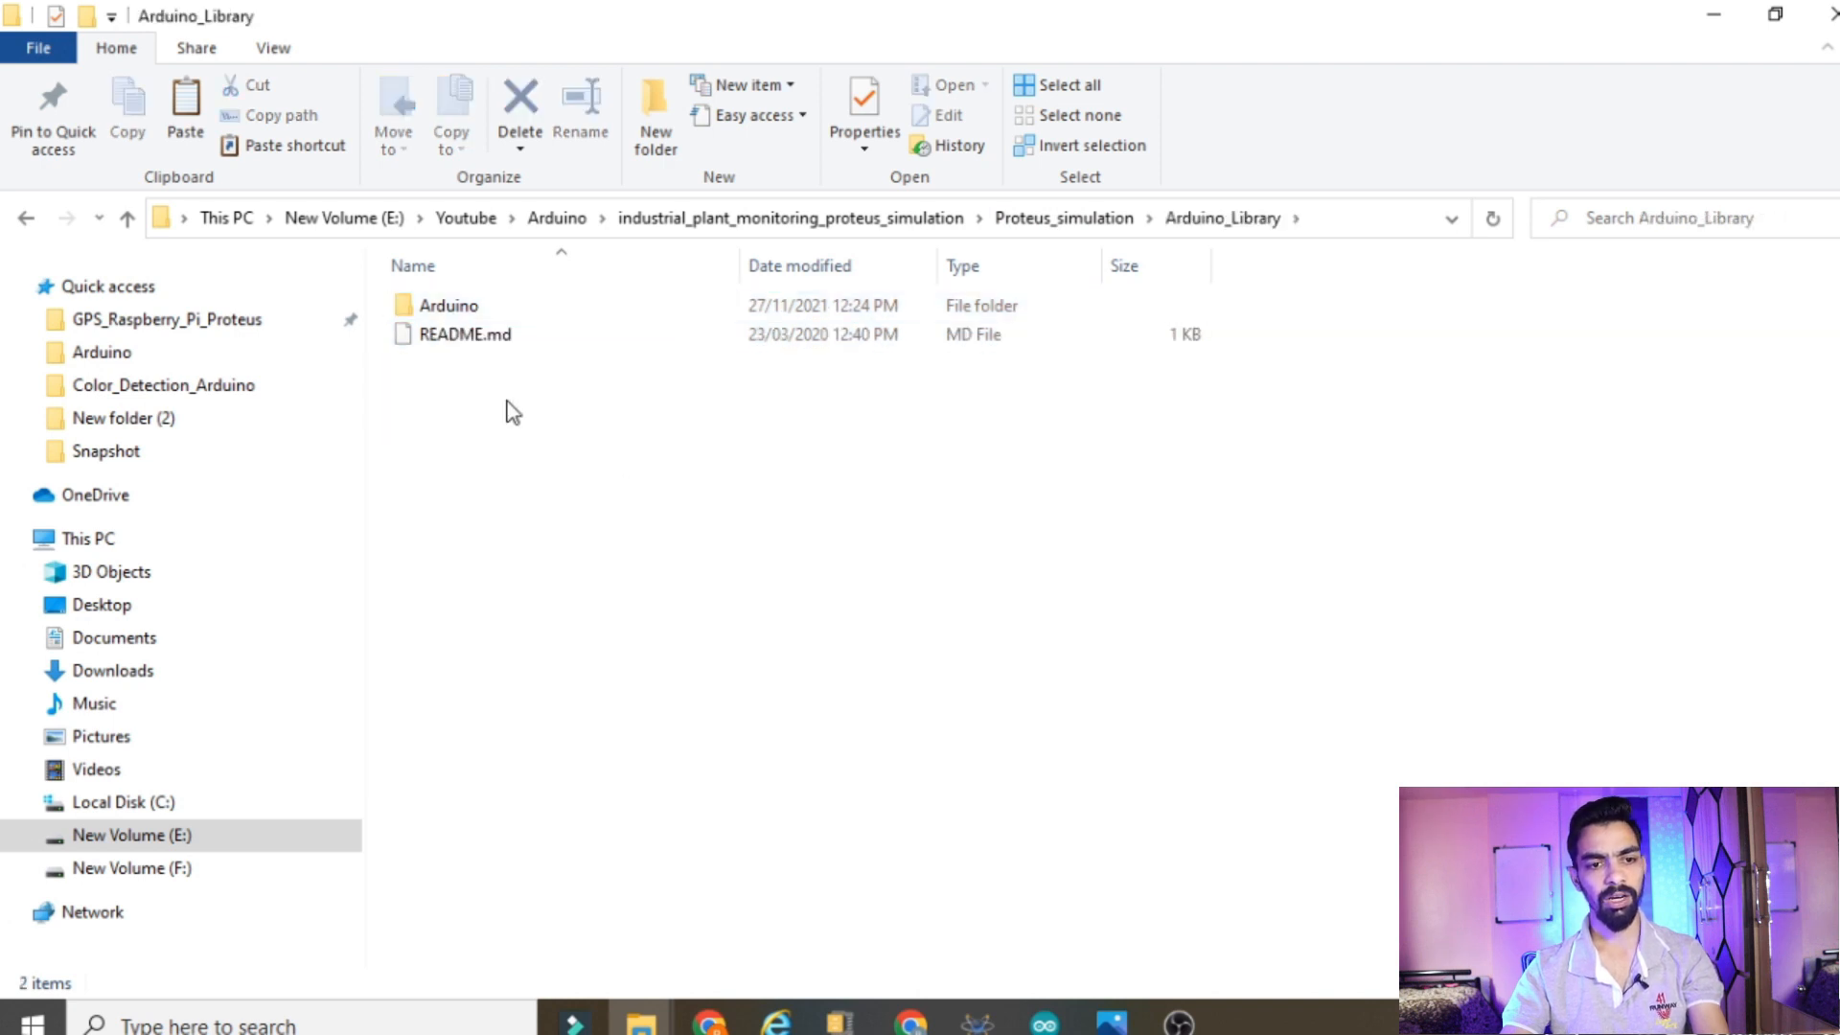
{"action": "double_click", "coordinate": [468, 307]}
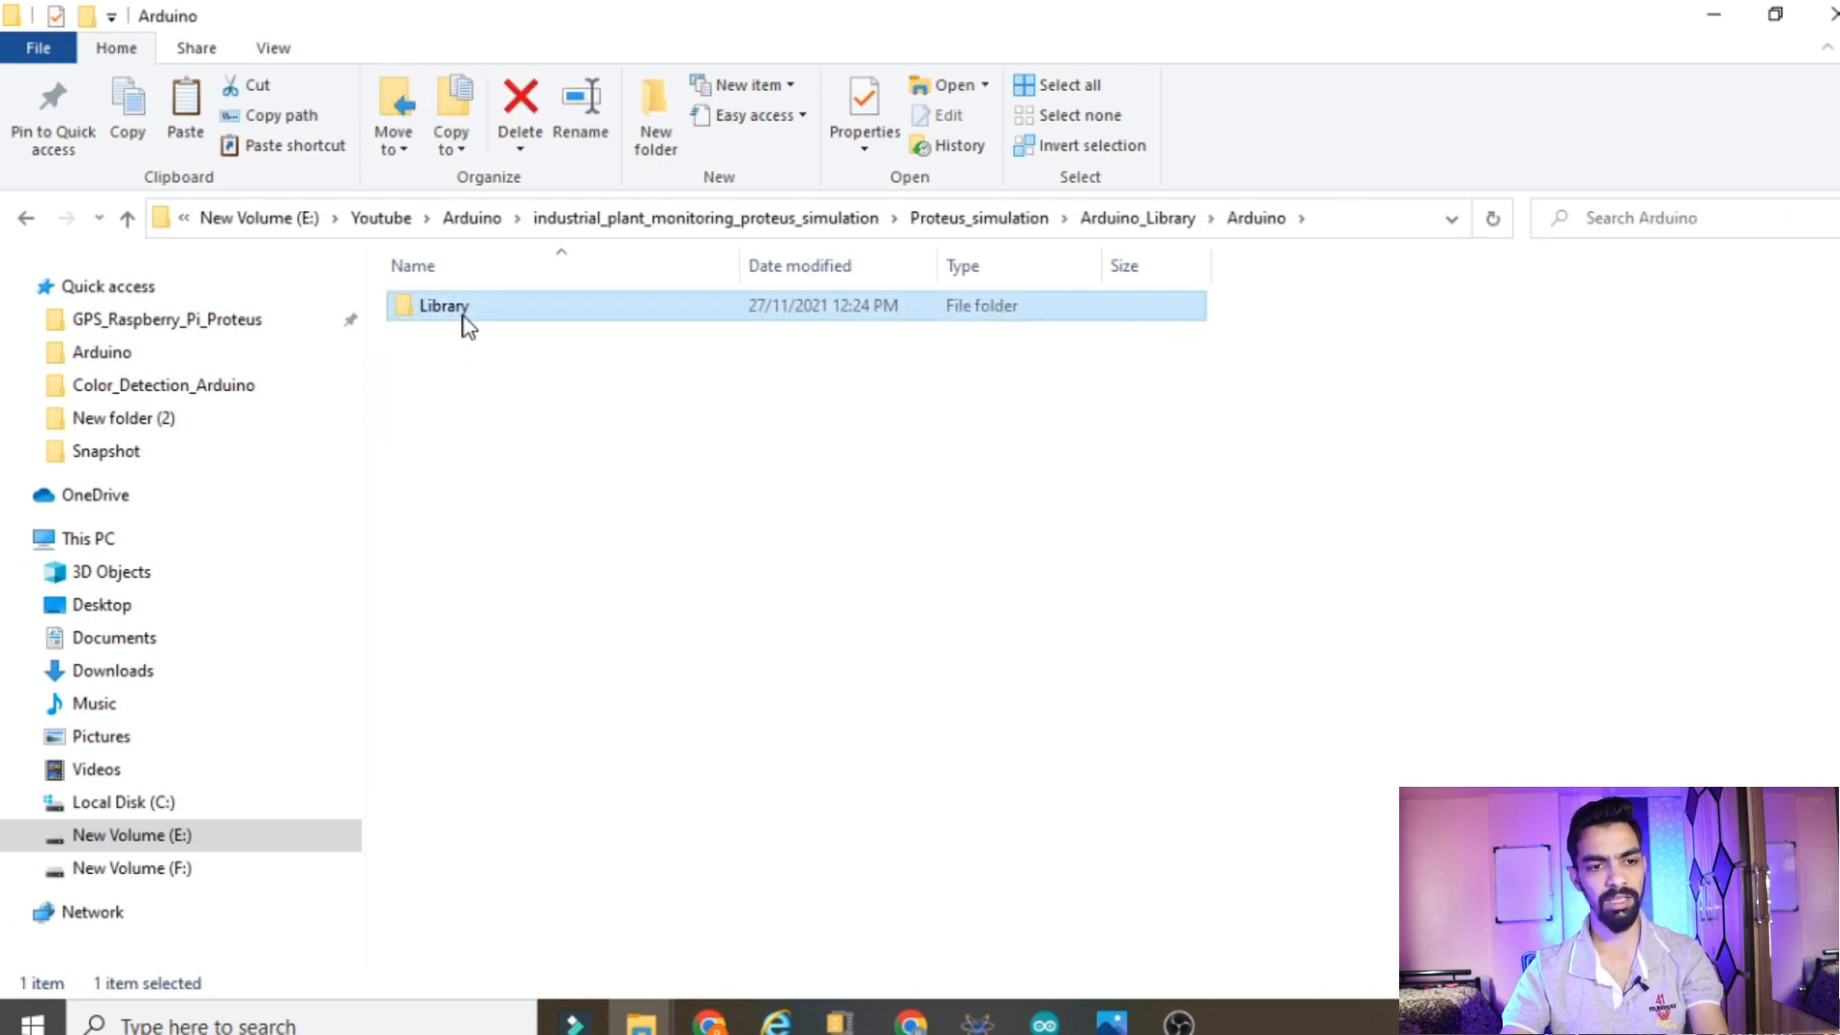
{"action": "double_click", "coordinate": [464, 317]}
{"action": "key", "text": "ctrl+a"}
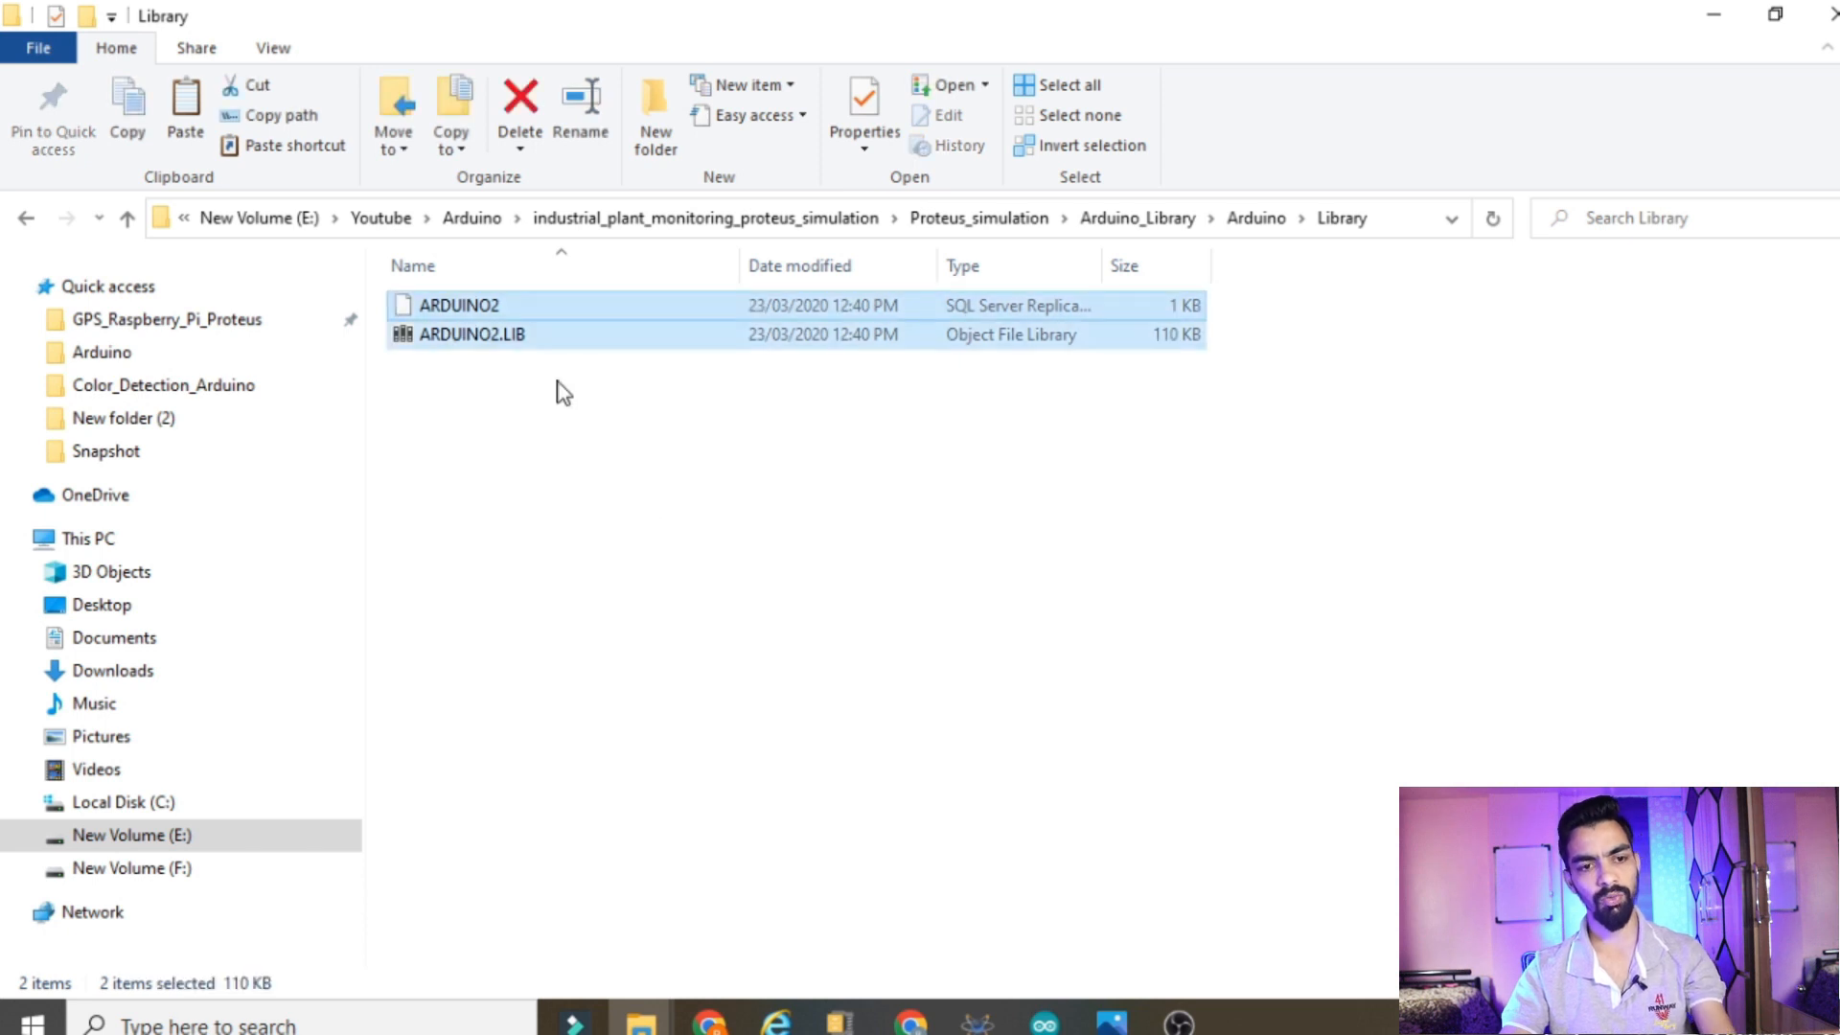
{"action": "right_click", "coordinate": [532, 324]}
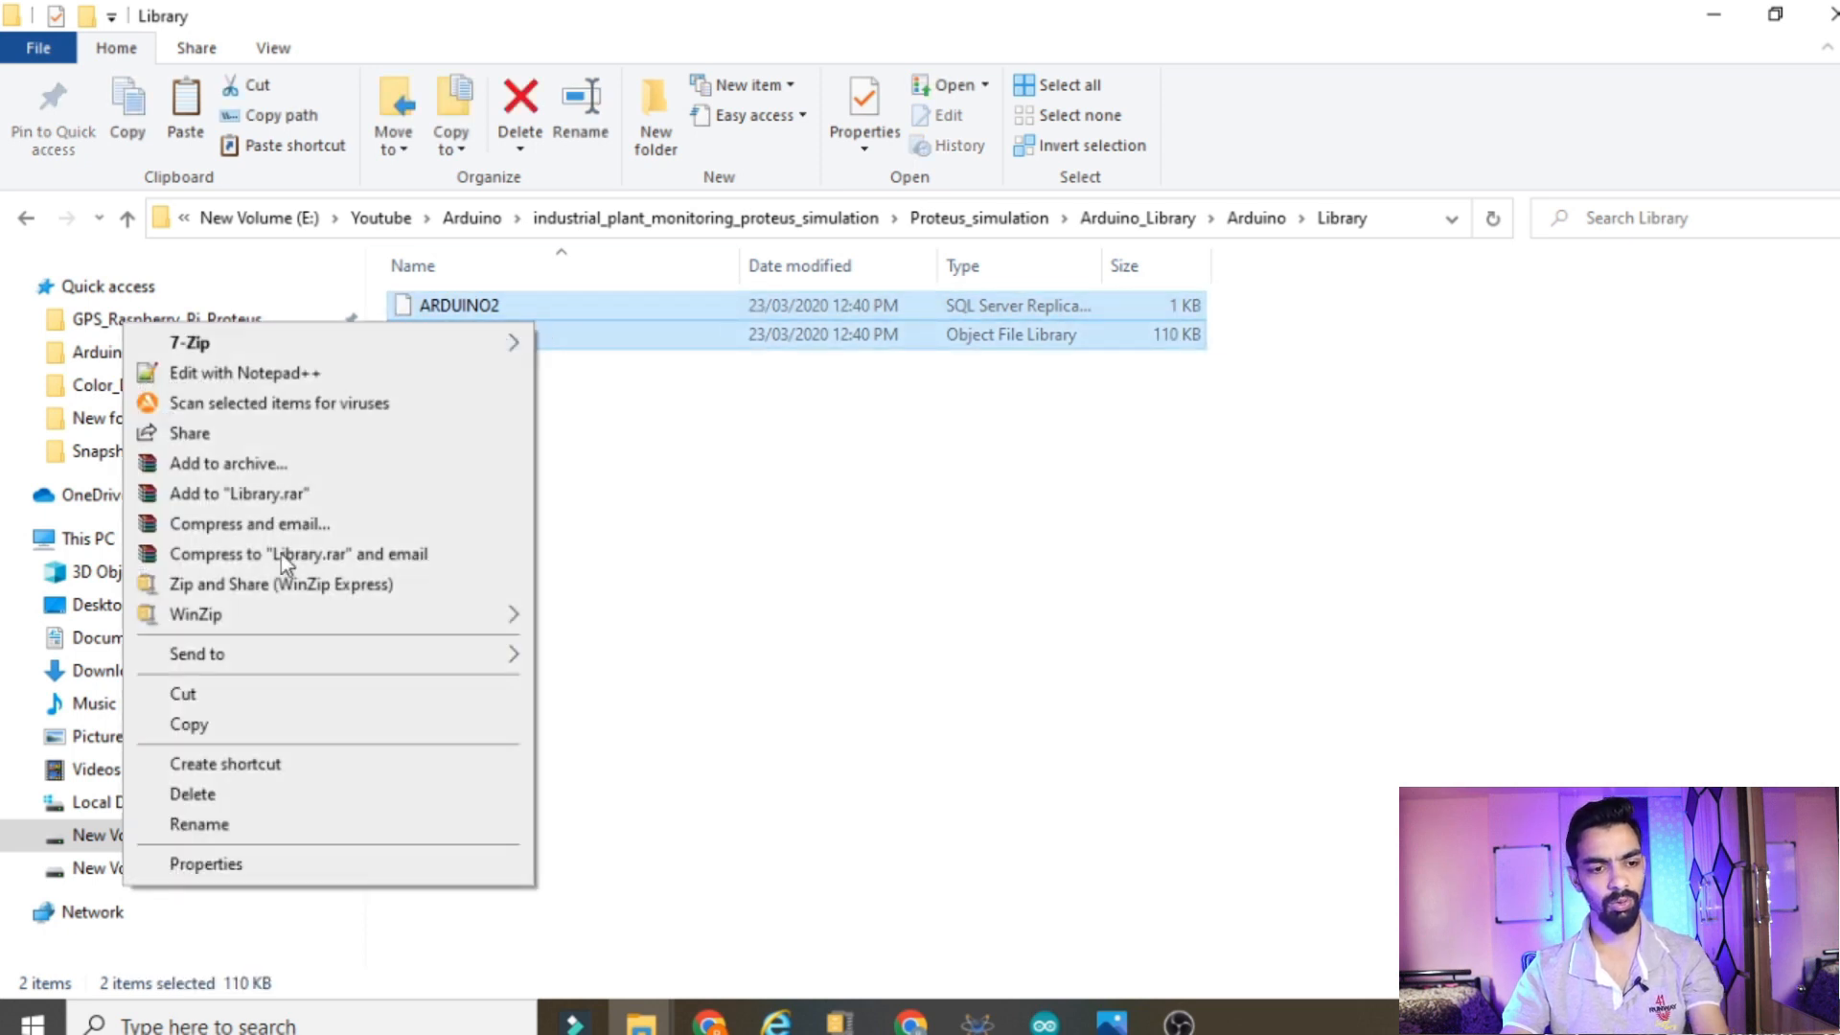
{"action": "left_click", "coordinate": [217, 726]}
Try to paste the ARDUINO2 files into the Proteus 8 Professional LIBRARY folder, dismissing the file replacement
{"action": "mouse_move", "coordinate": [641, 1019]}
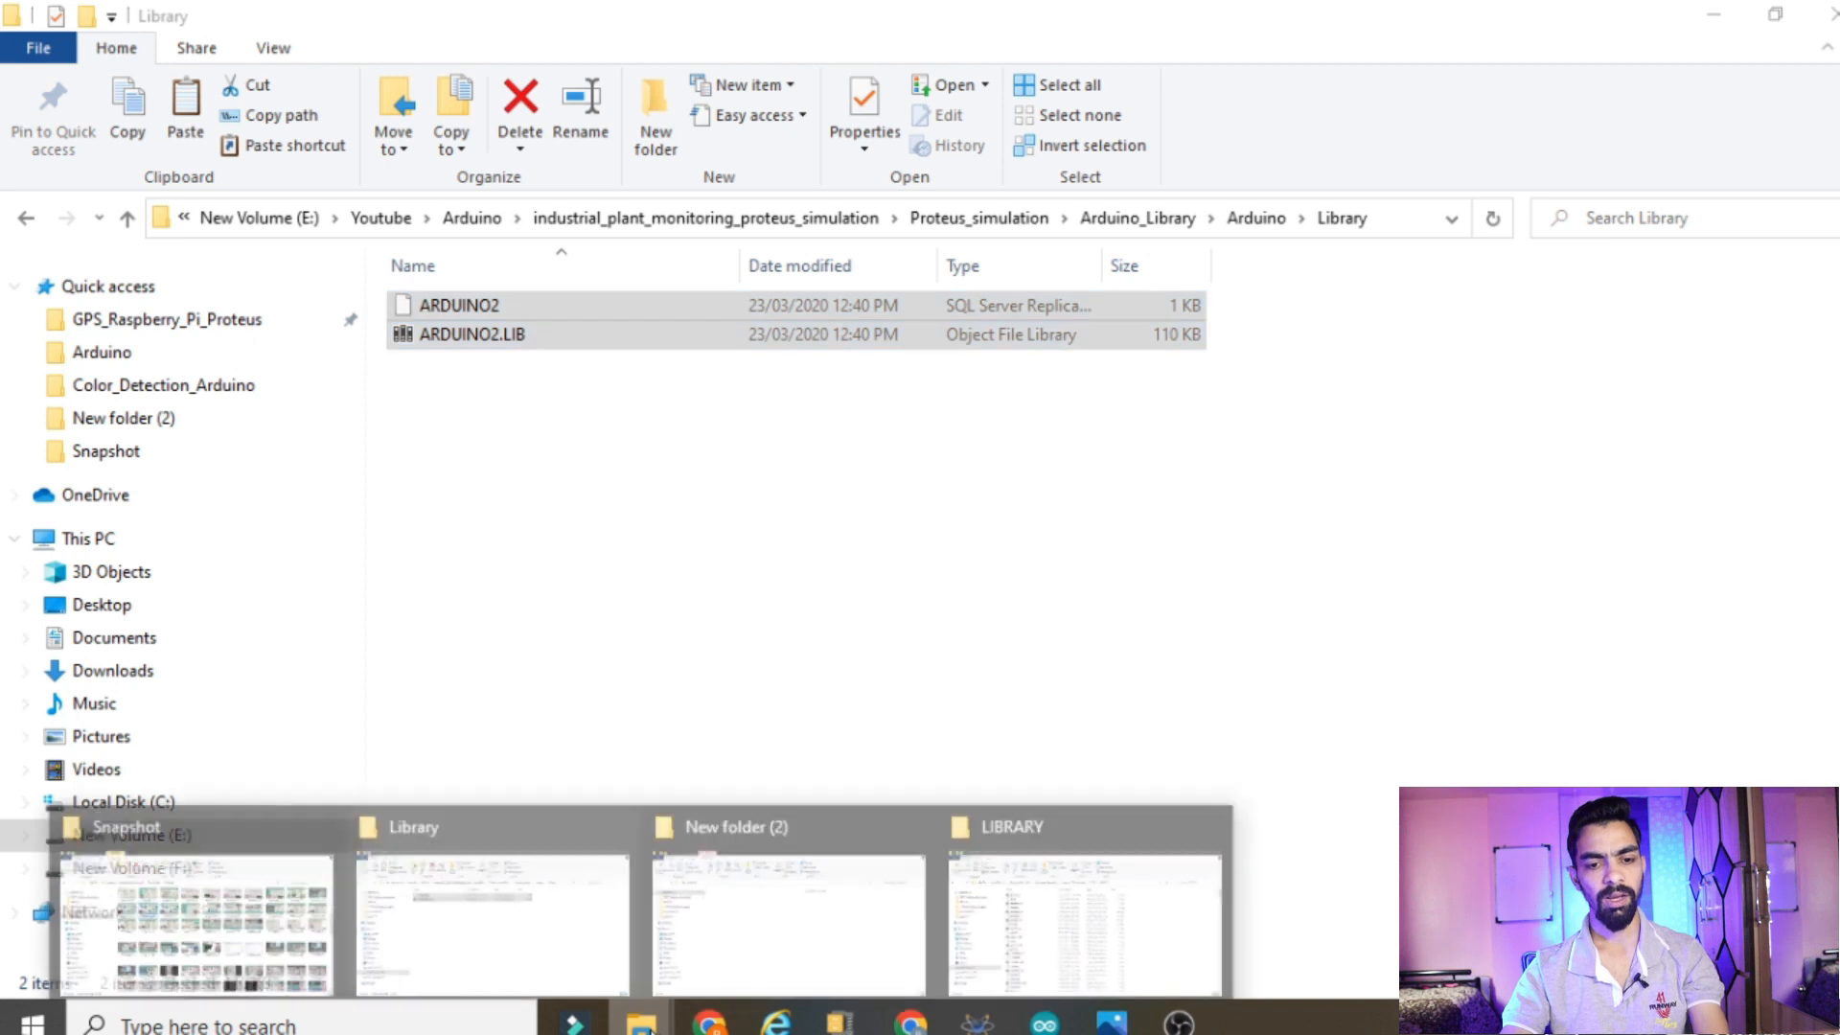
{"action": "left_click", "coordinate": [1086, 934]}
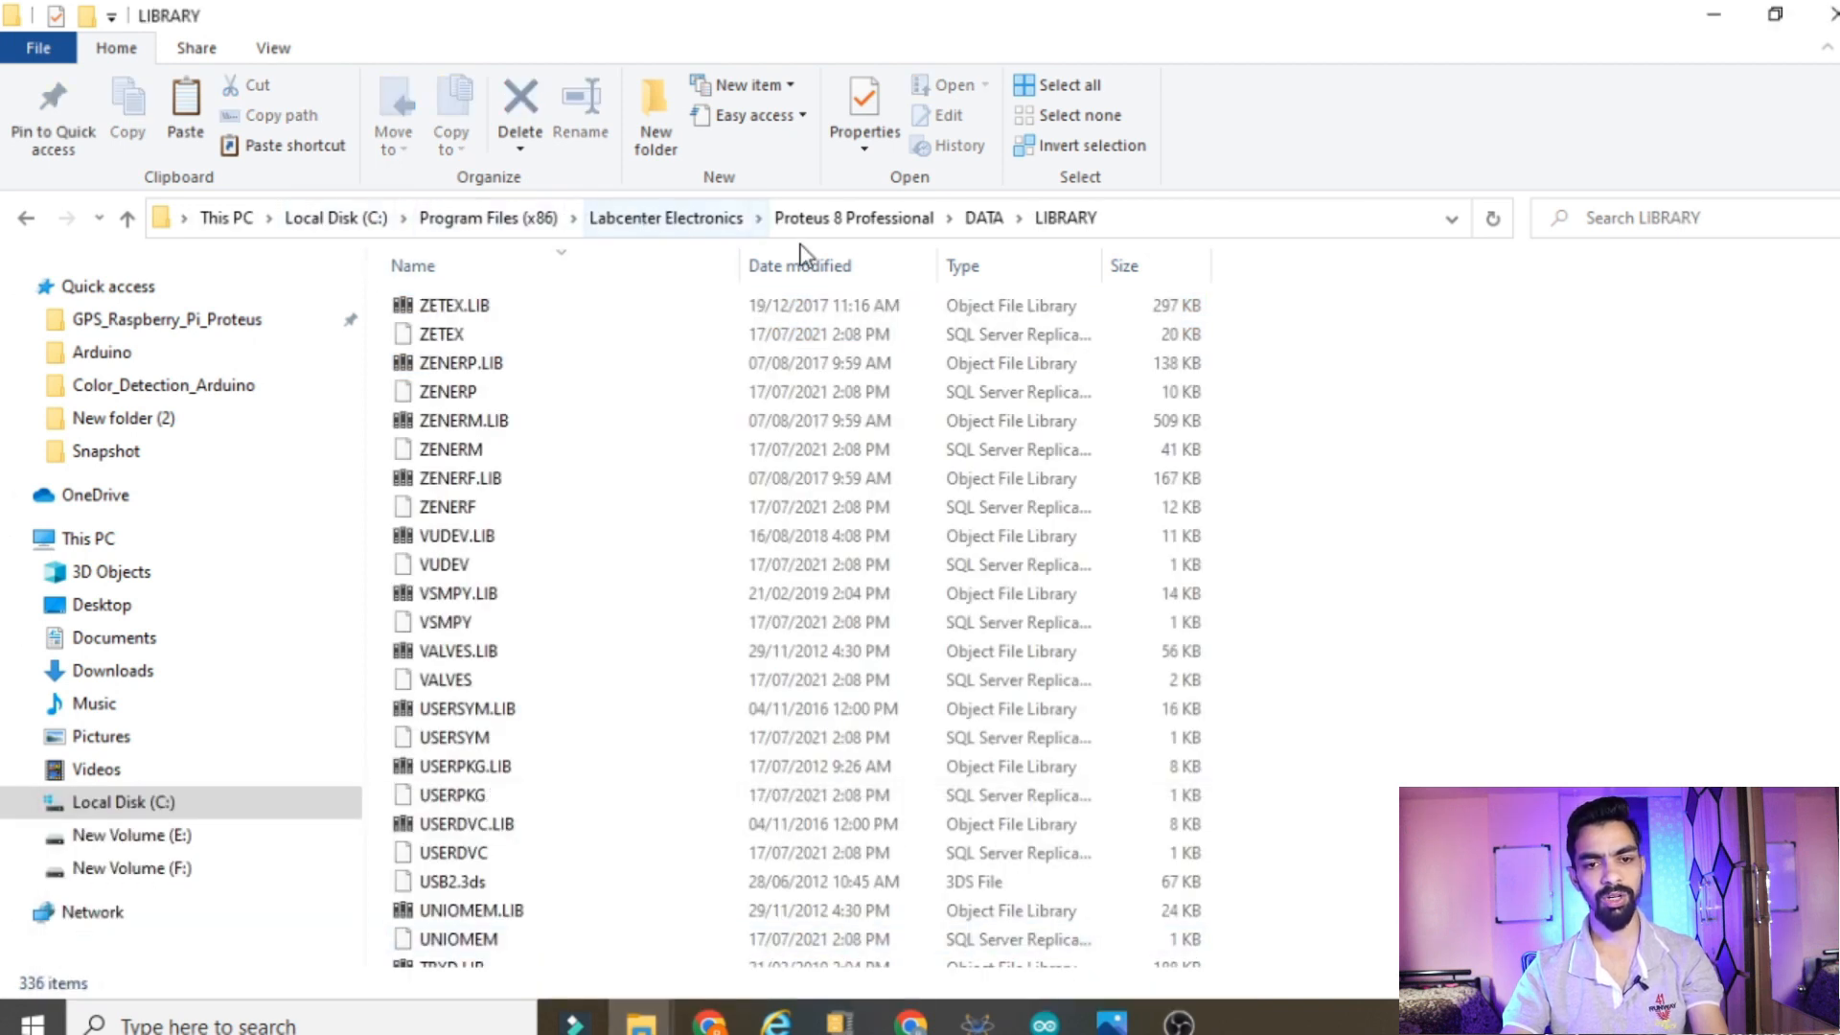
{"action": "right_click", "coordinate": [1465, 373]}
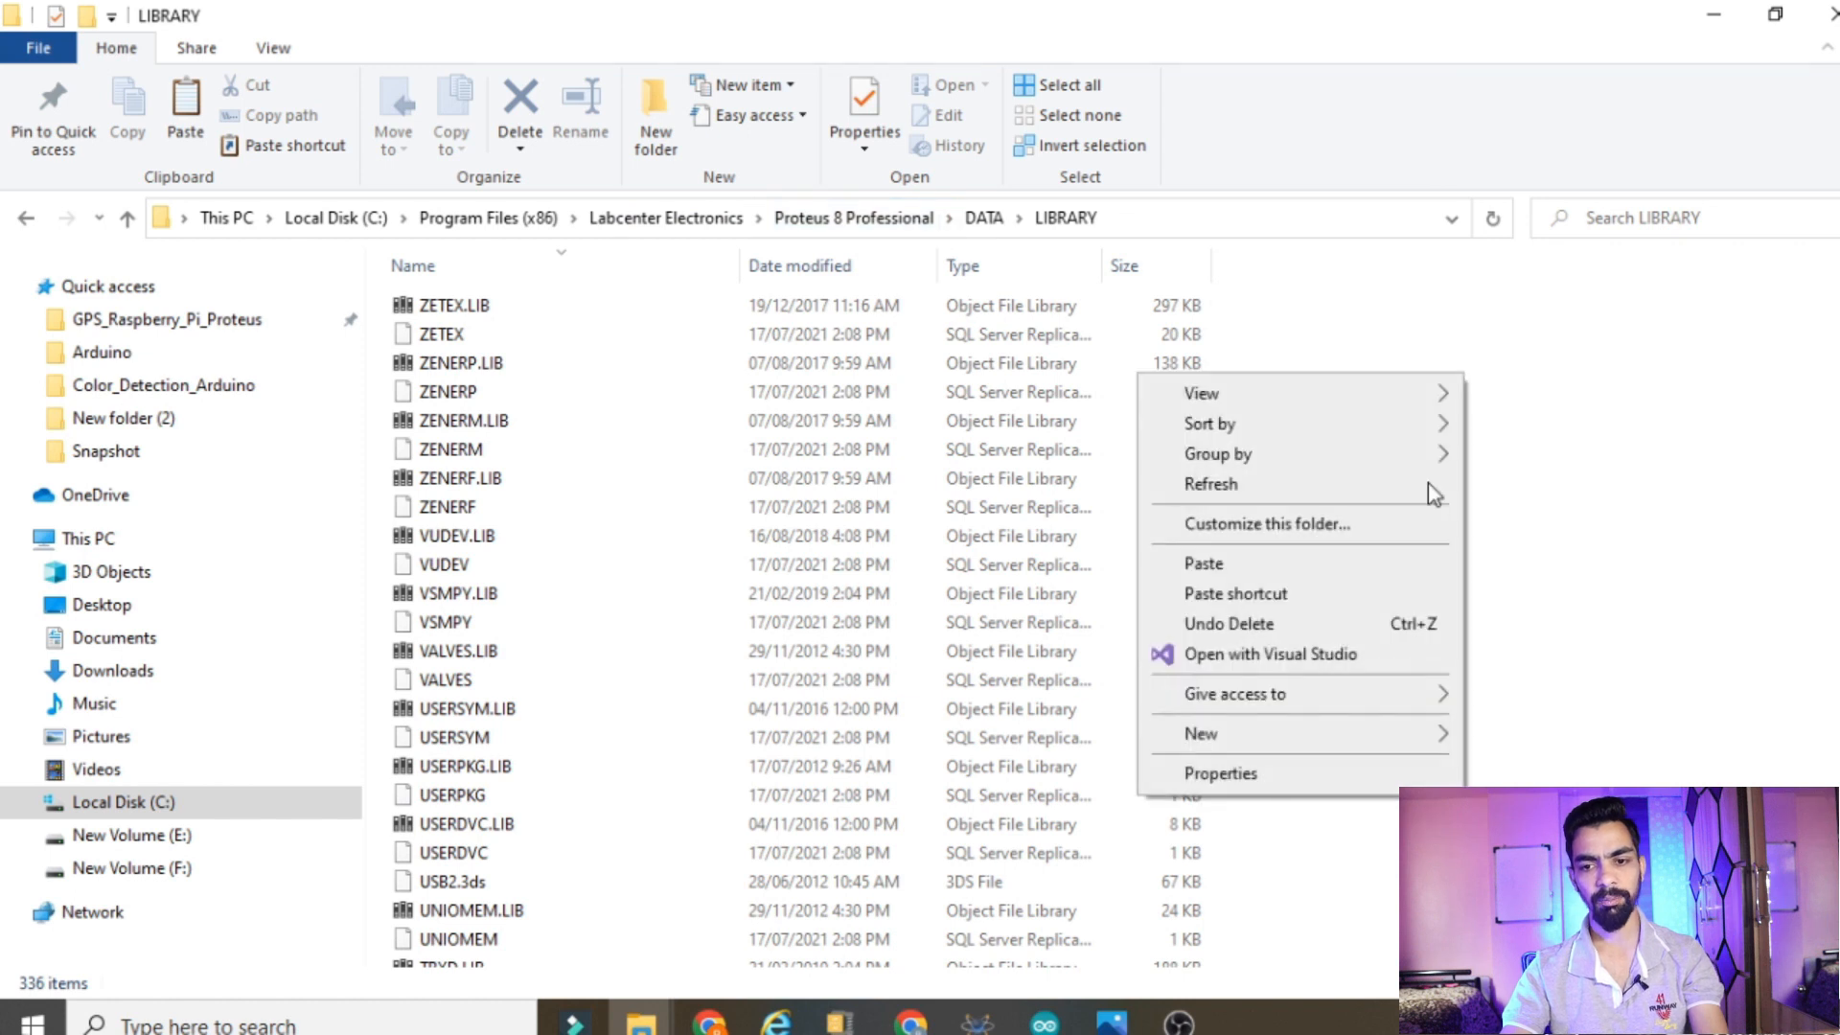
{"action": "left_click", "coordinate": [1240, 564]}
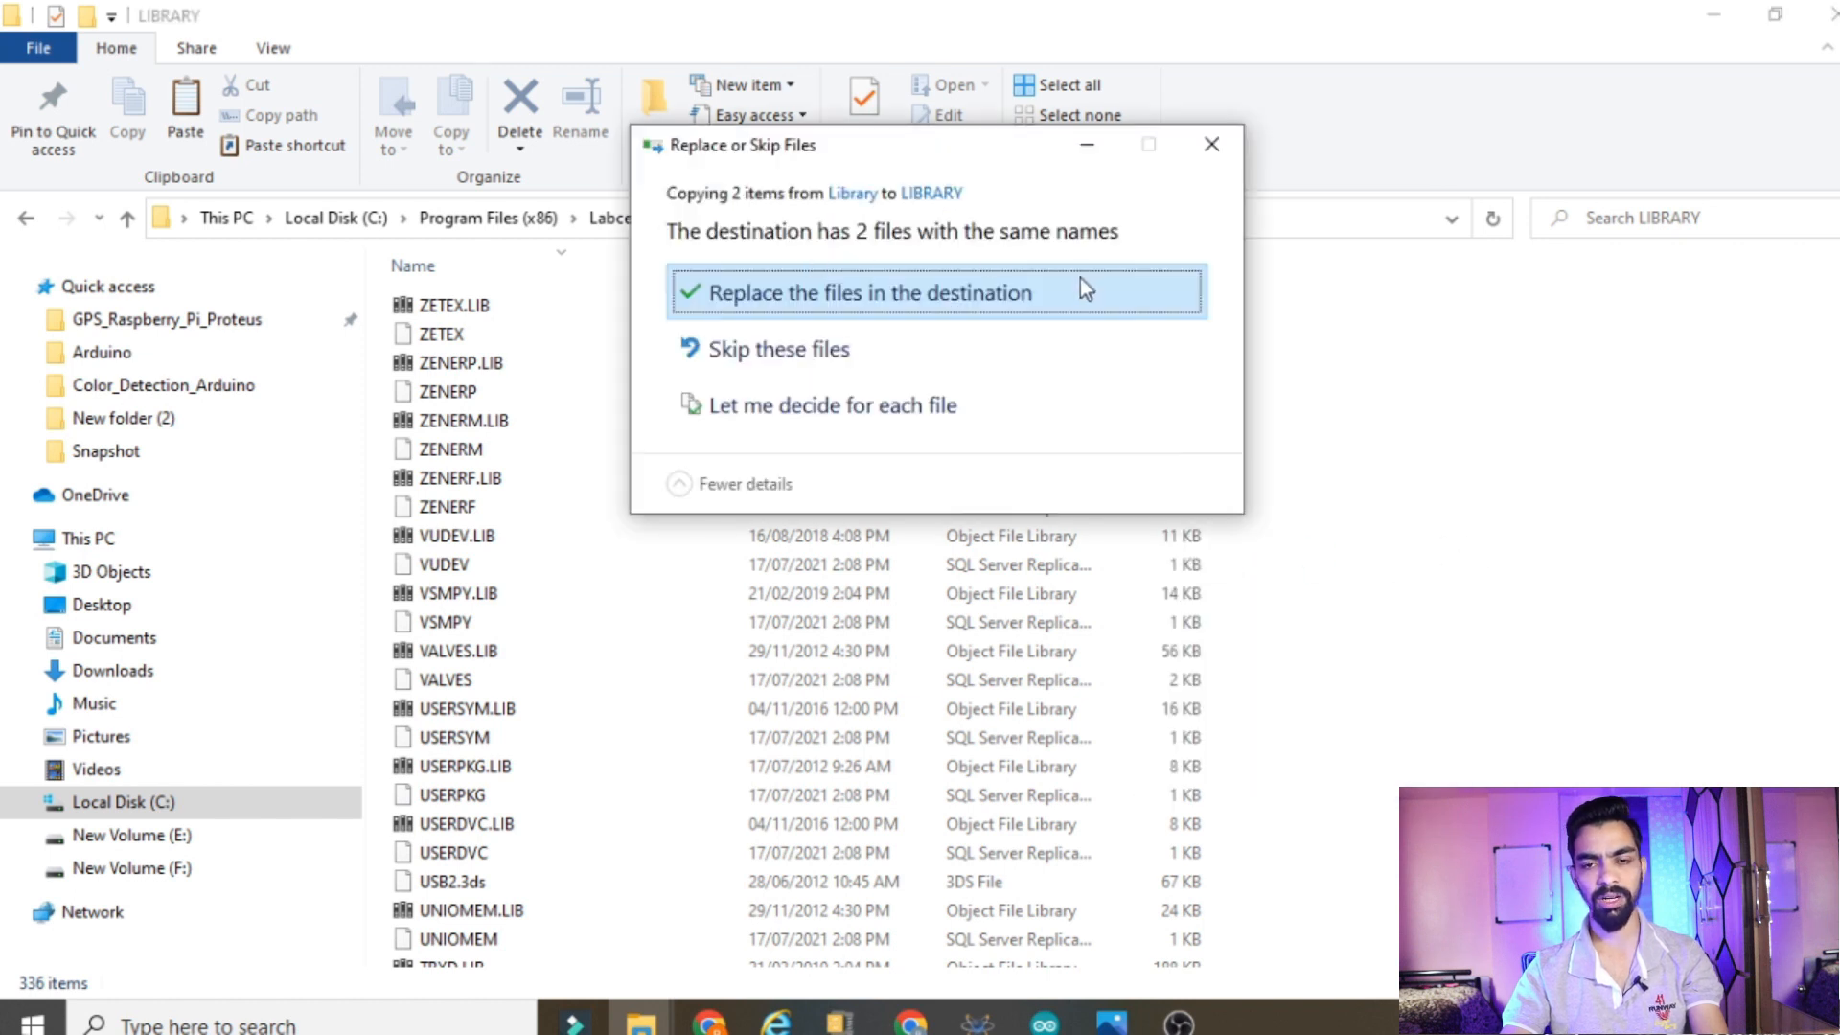
{"action": "left_click", "coordinate": [1209, 144]}
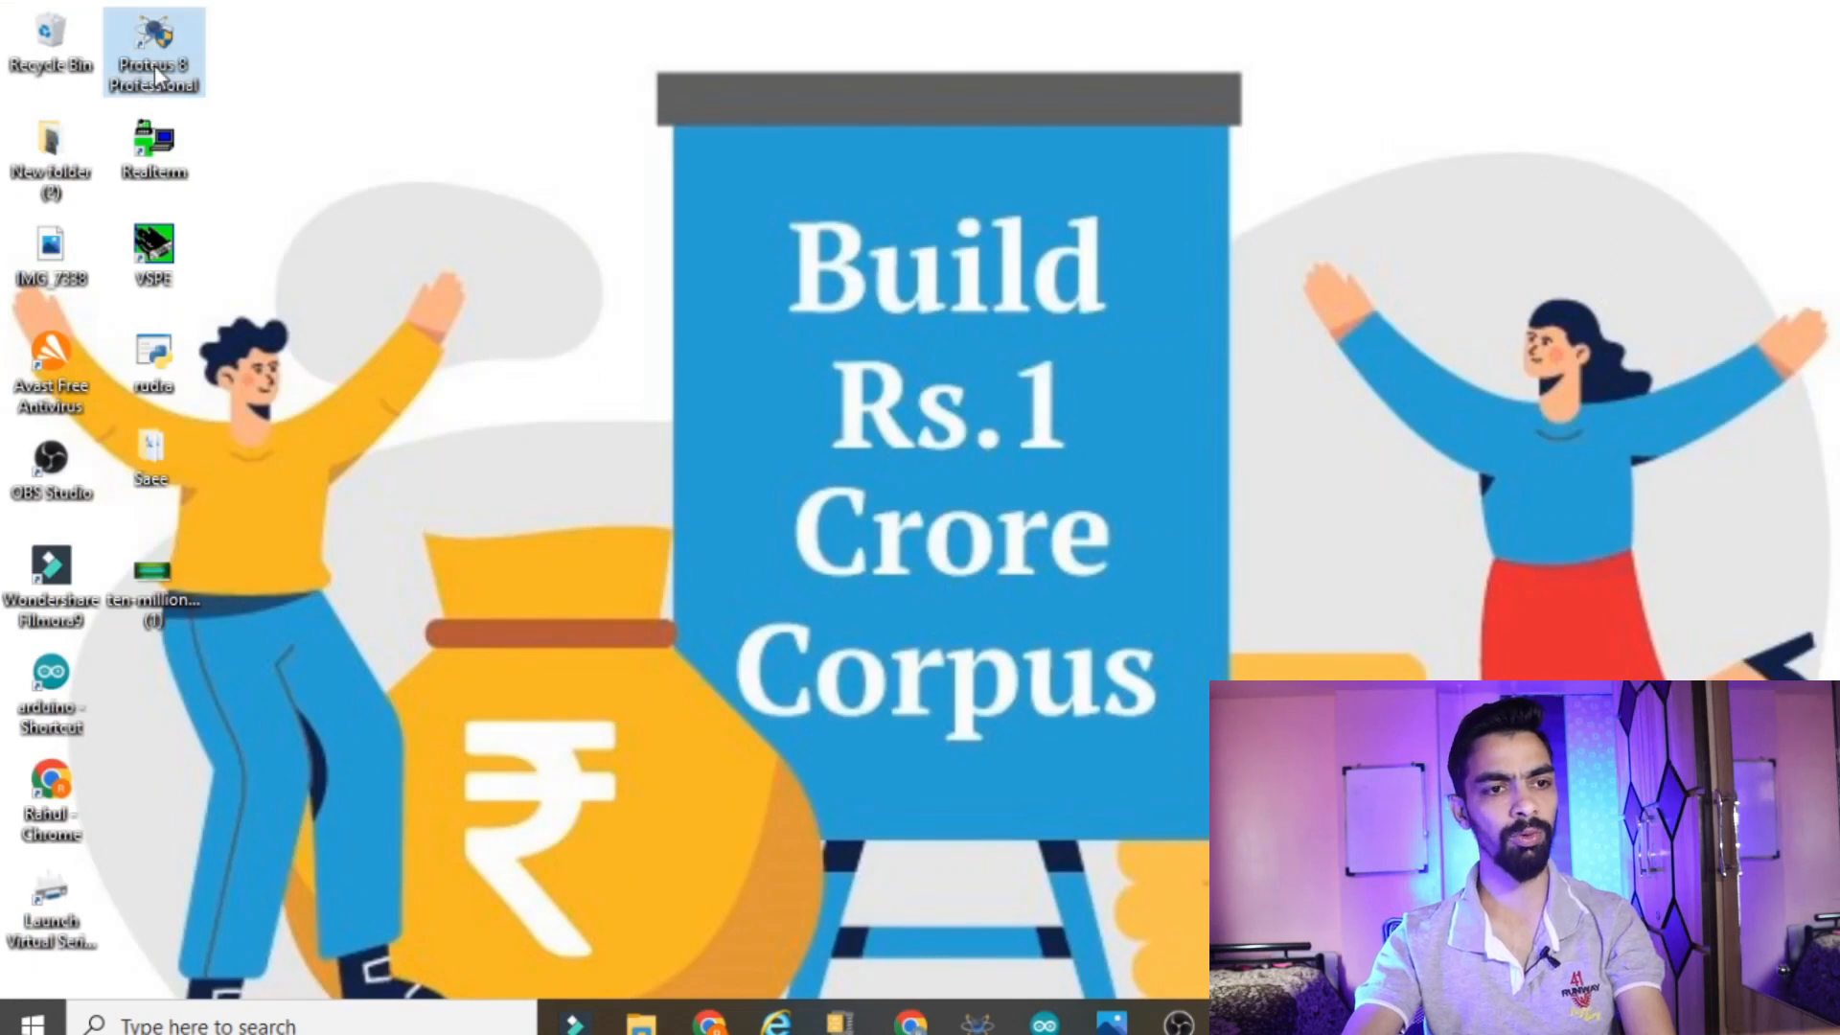
Launch Proteus 8 Professional from the desktop with administrator rights and approve the elevation
{"action": "right_click", "coordinate": [174, 32]}
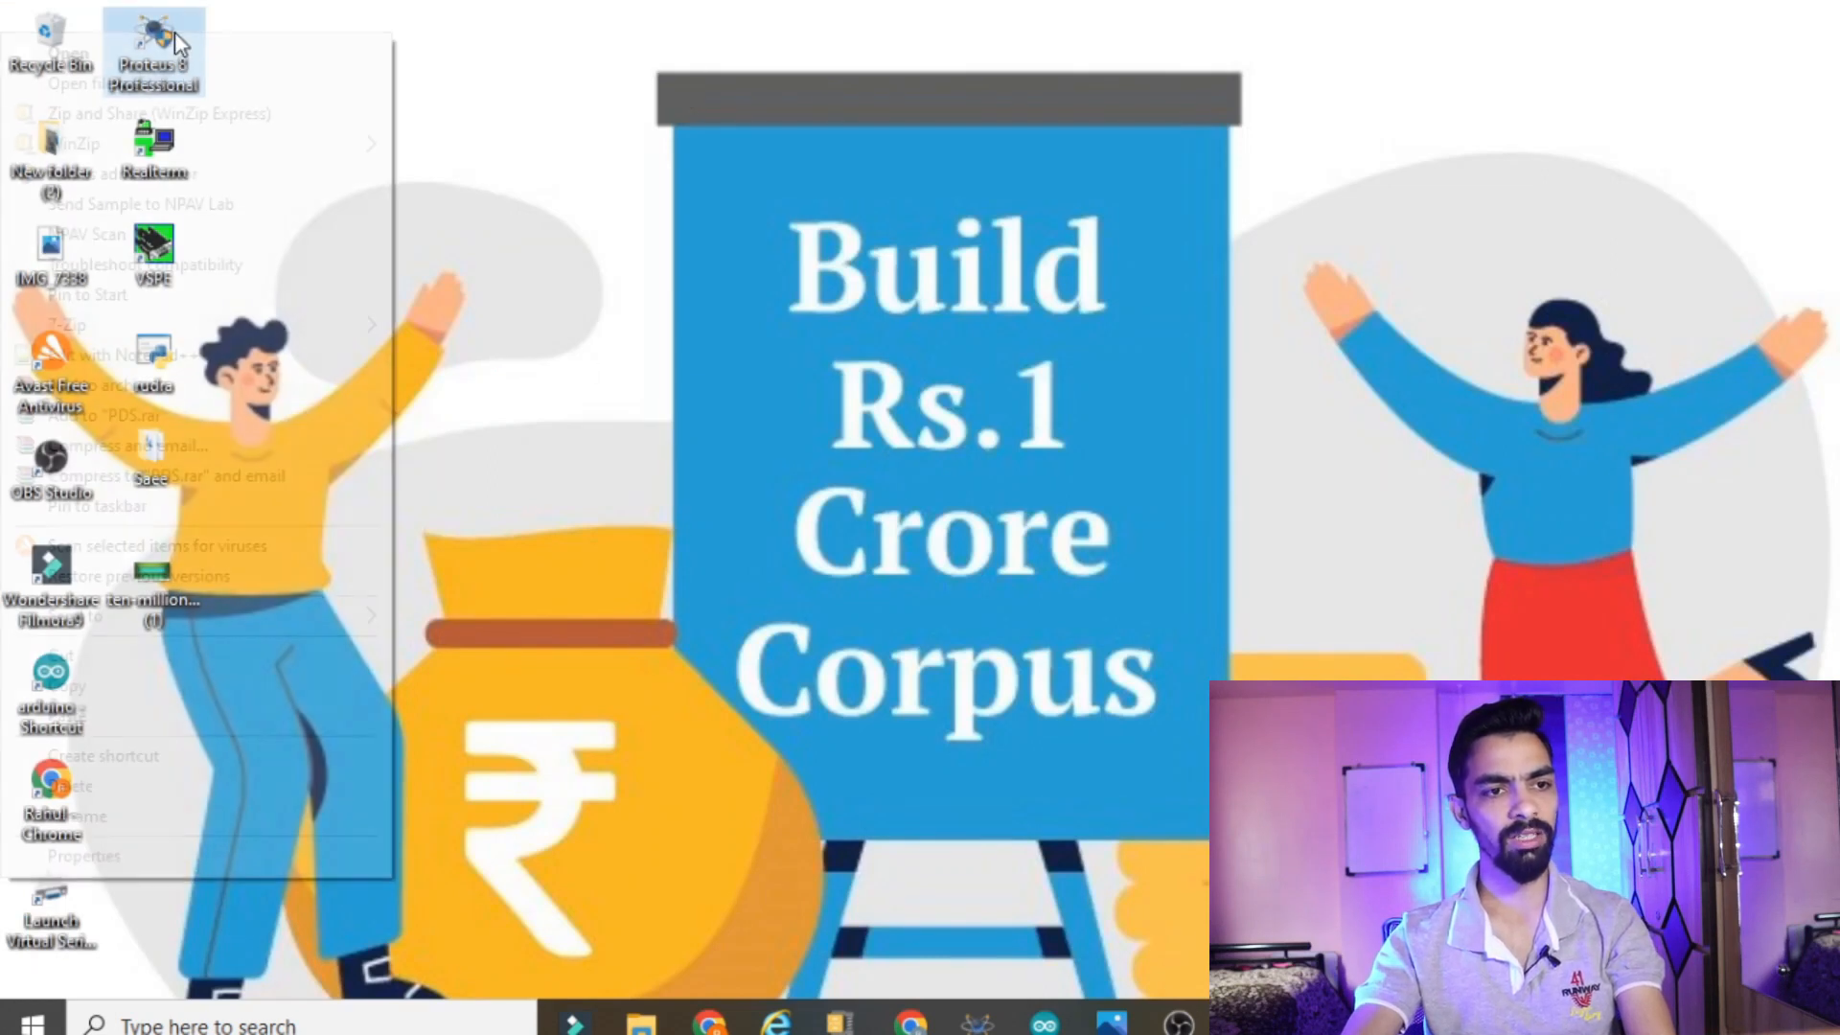
{"action": "left_click", "coordinate": [117, 177]}
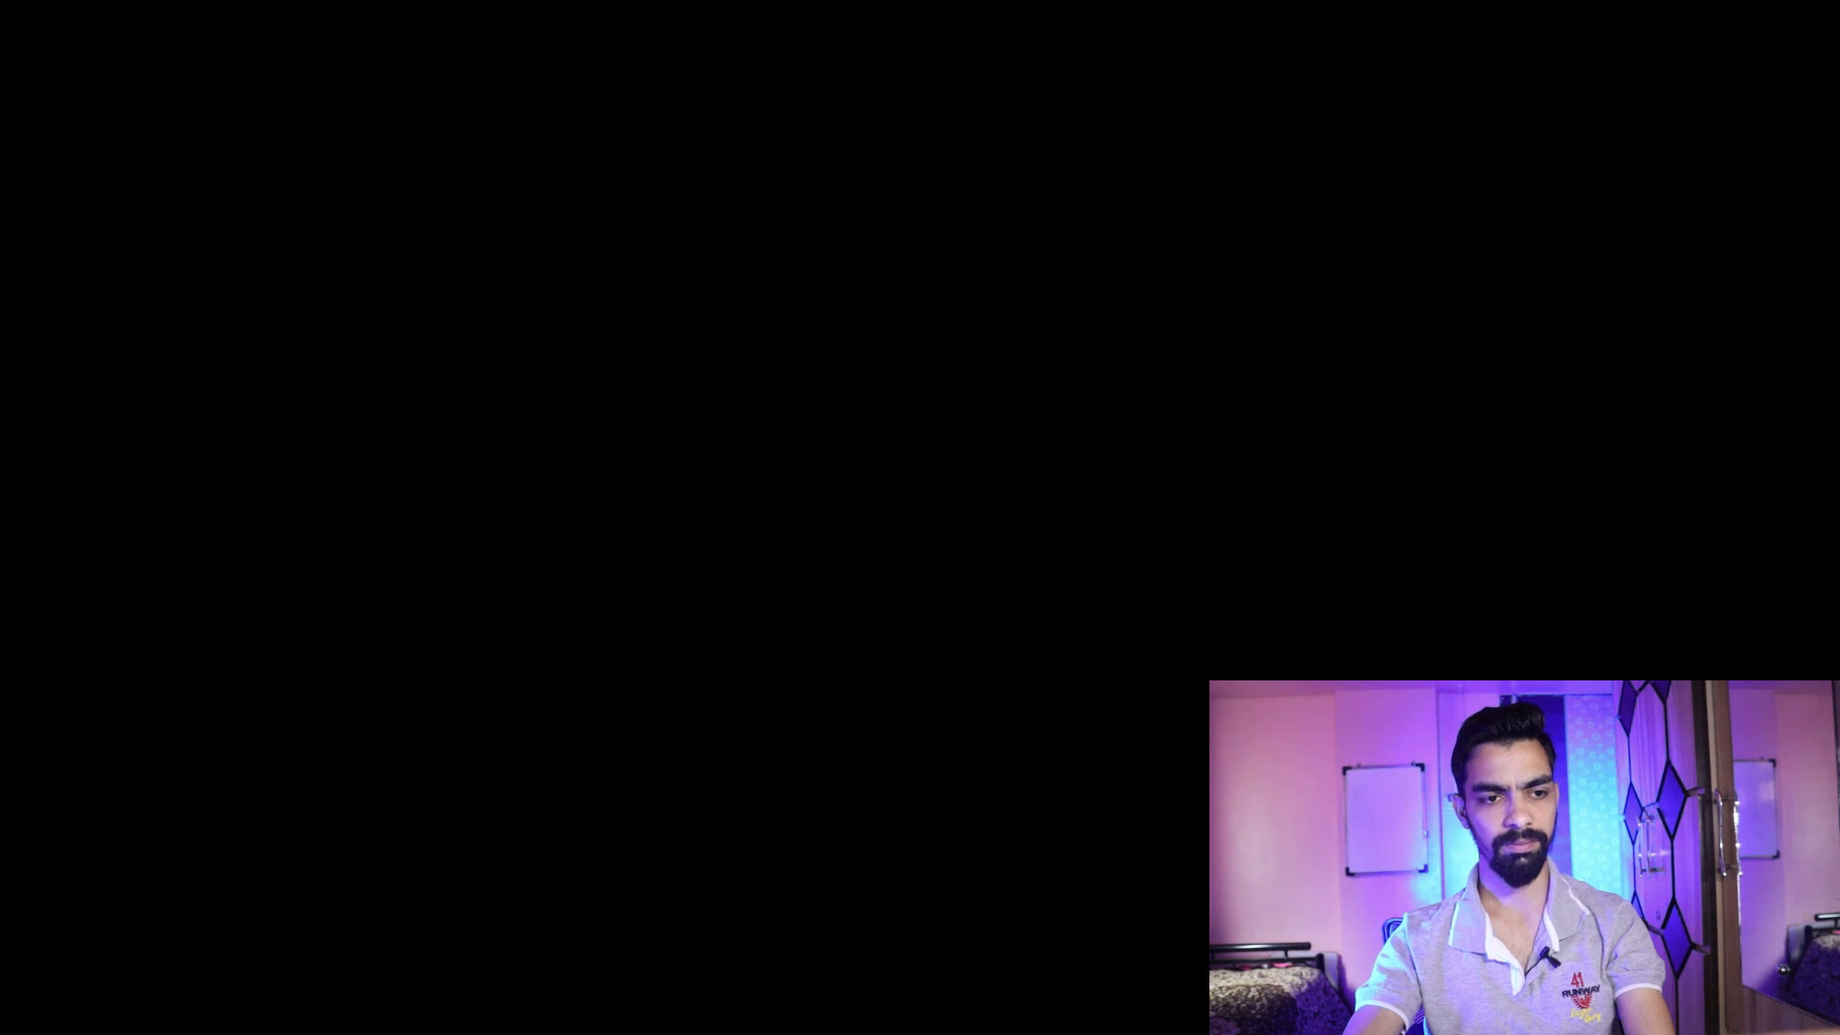
{"action": "left_click", "coordinate": [724, 715]}
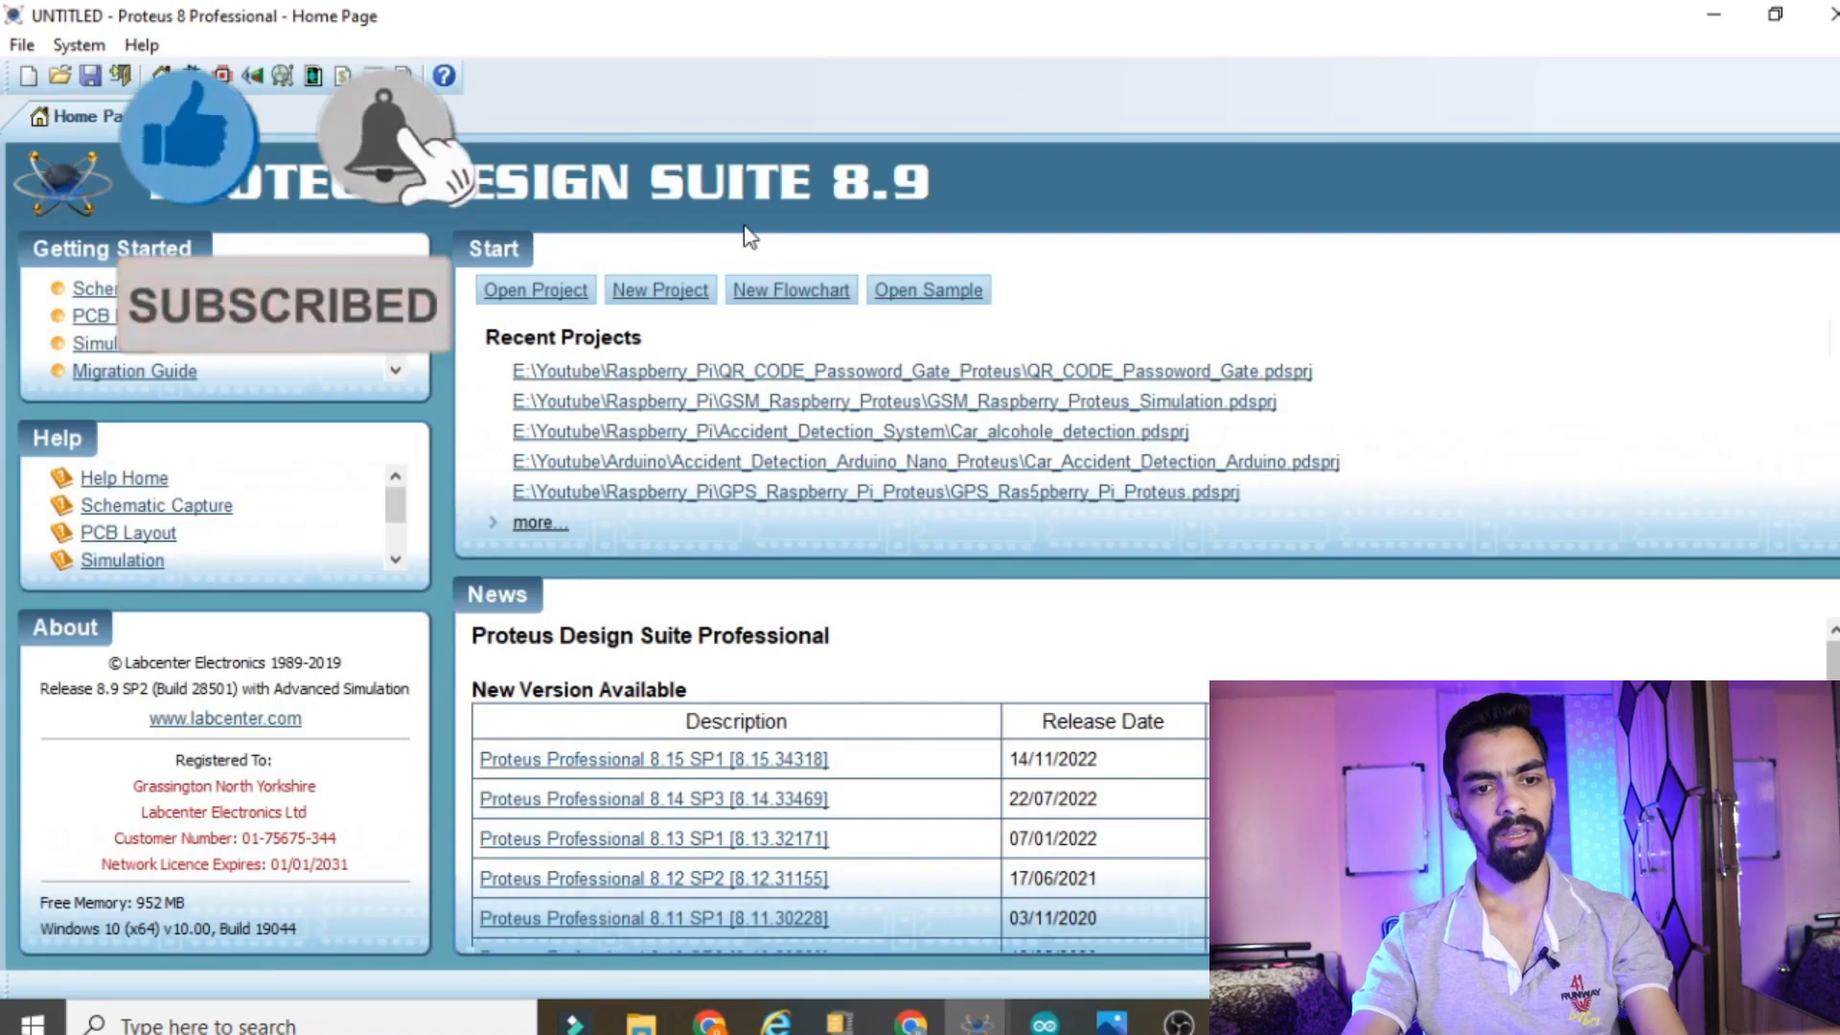
Start a new project, keeping the name New Project.pdsprj and the Documents folder as its path
{"action": "left_click", "coordinate": [680, 285]}
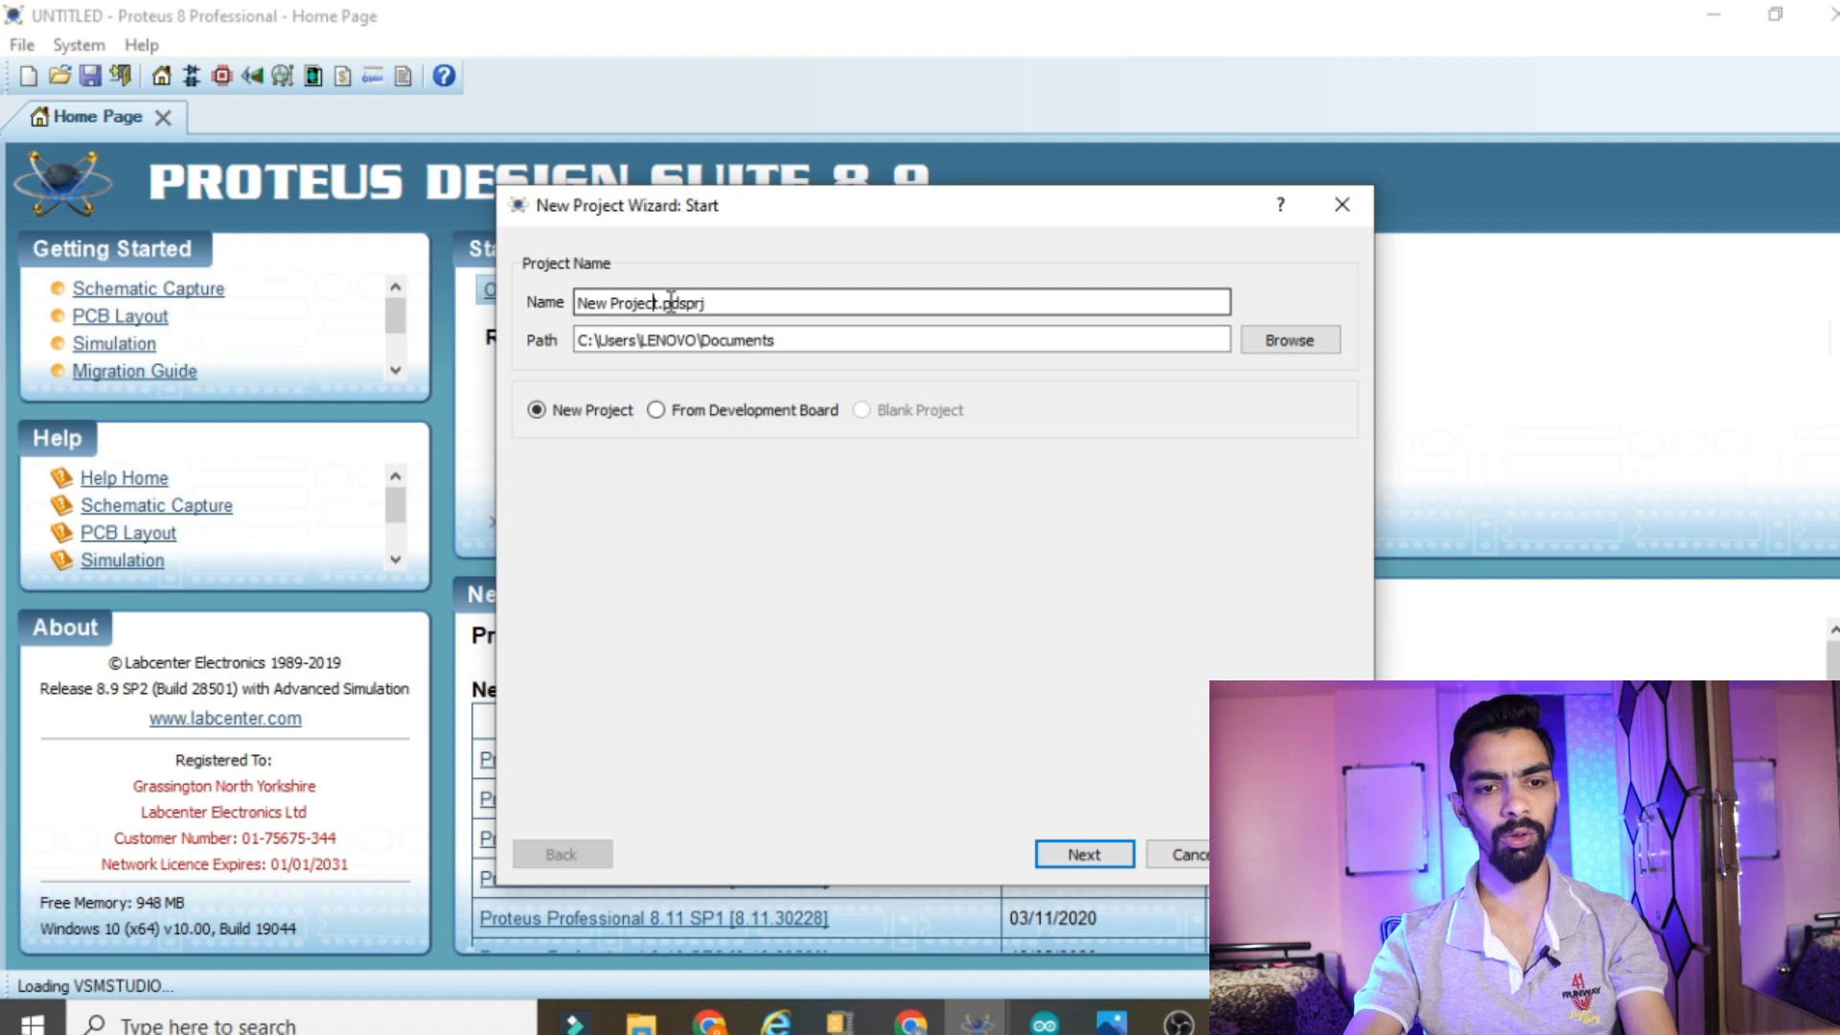
{"action": "left_click_drag", "start_coordinate": [661, 303], "coordinate": [530, 303]}
{"action": "left_click_drag", "start_coordinate": [866, 342], "coordinate": [367, 321]}
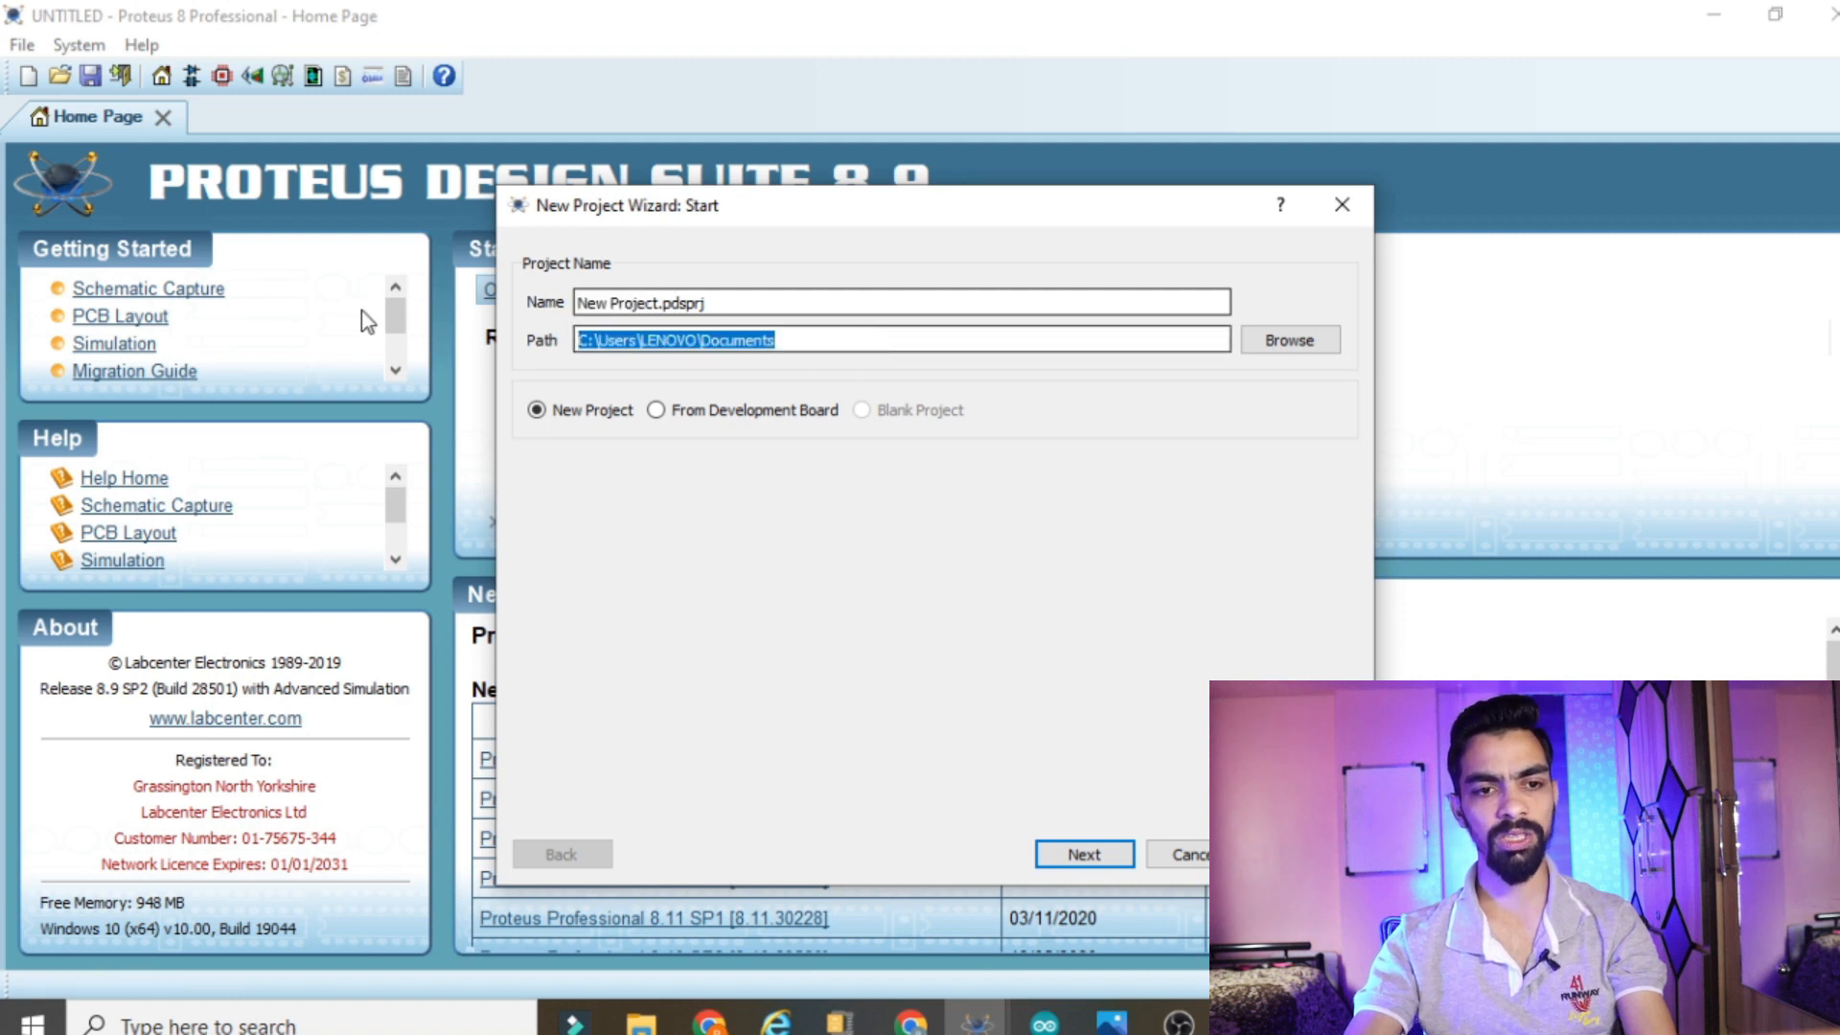
{"action": "left_click", "coordinate": [823, 341]}
{"action": "left_click_drag", "start_coordinate": [594, 340], "coordinate": [433, 298]}
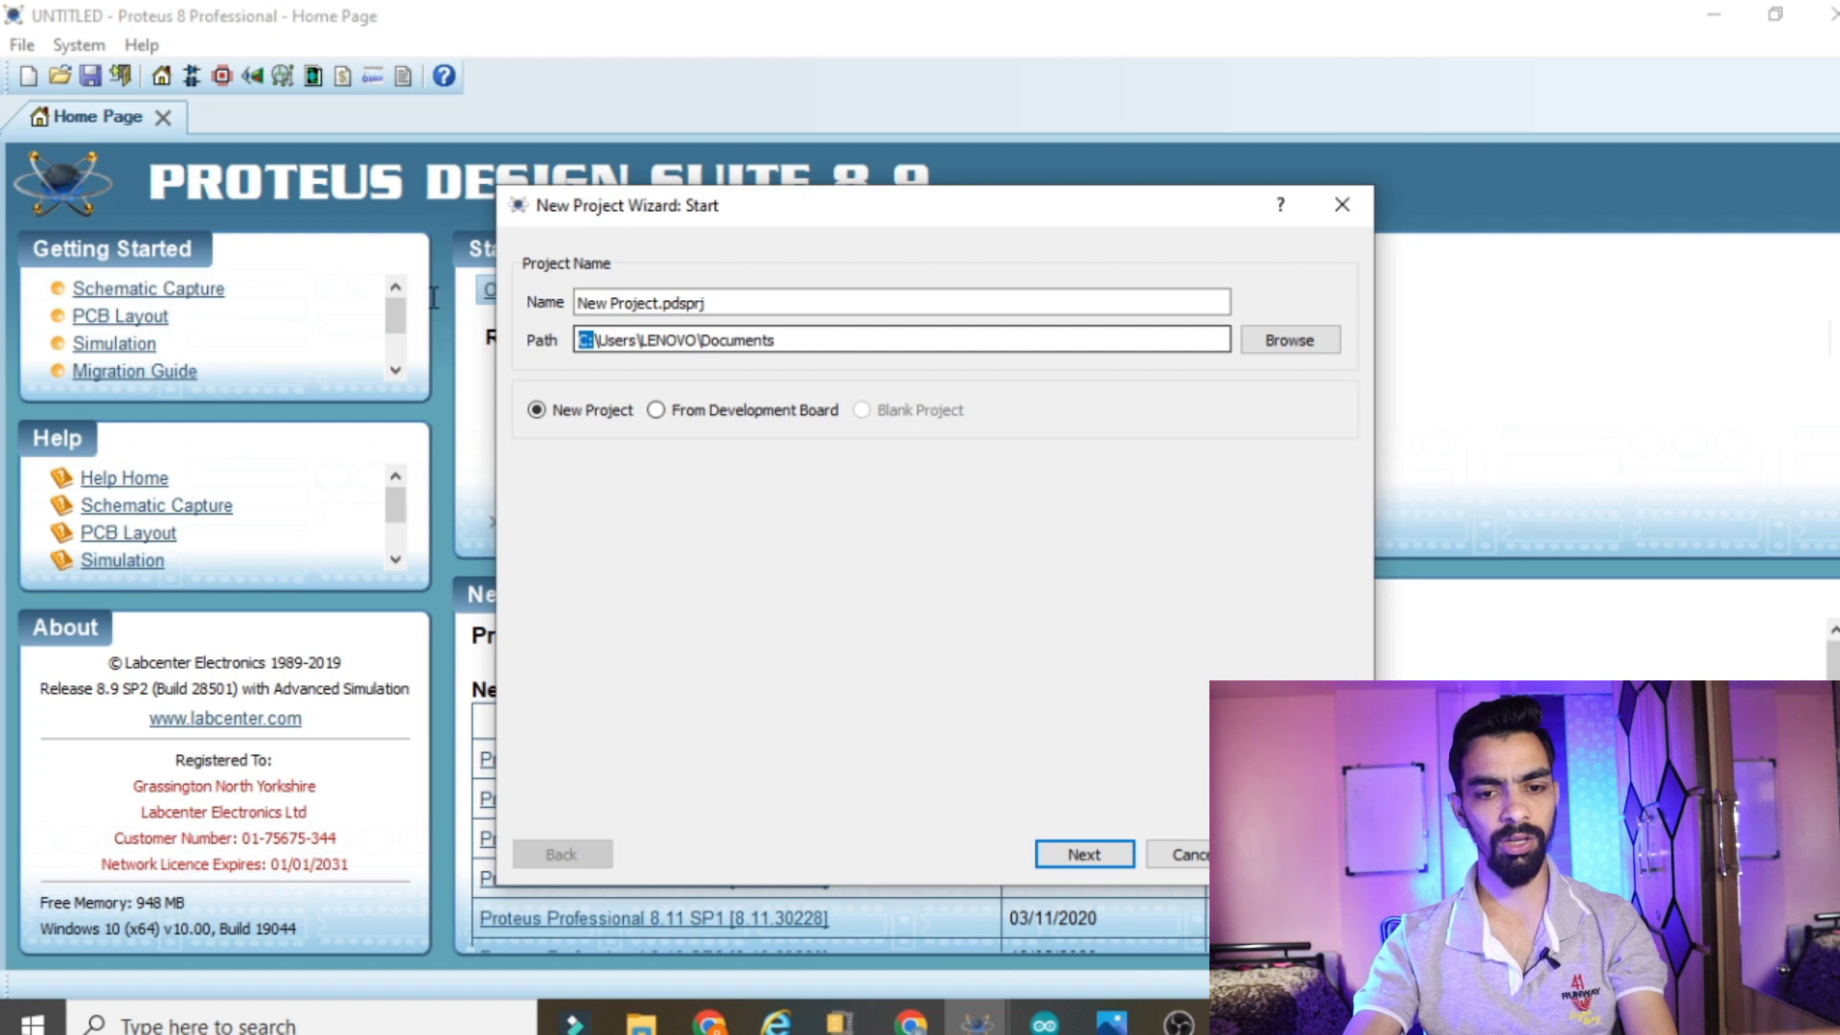
{"action": "left_click", "coordinate": [1065, 842]}
{"action": "left_click", "coordinate": [929, 584]}
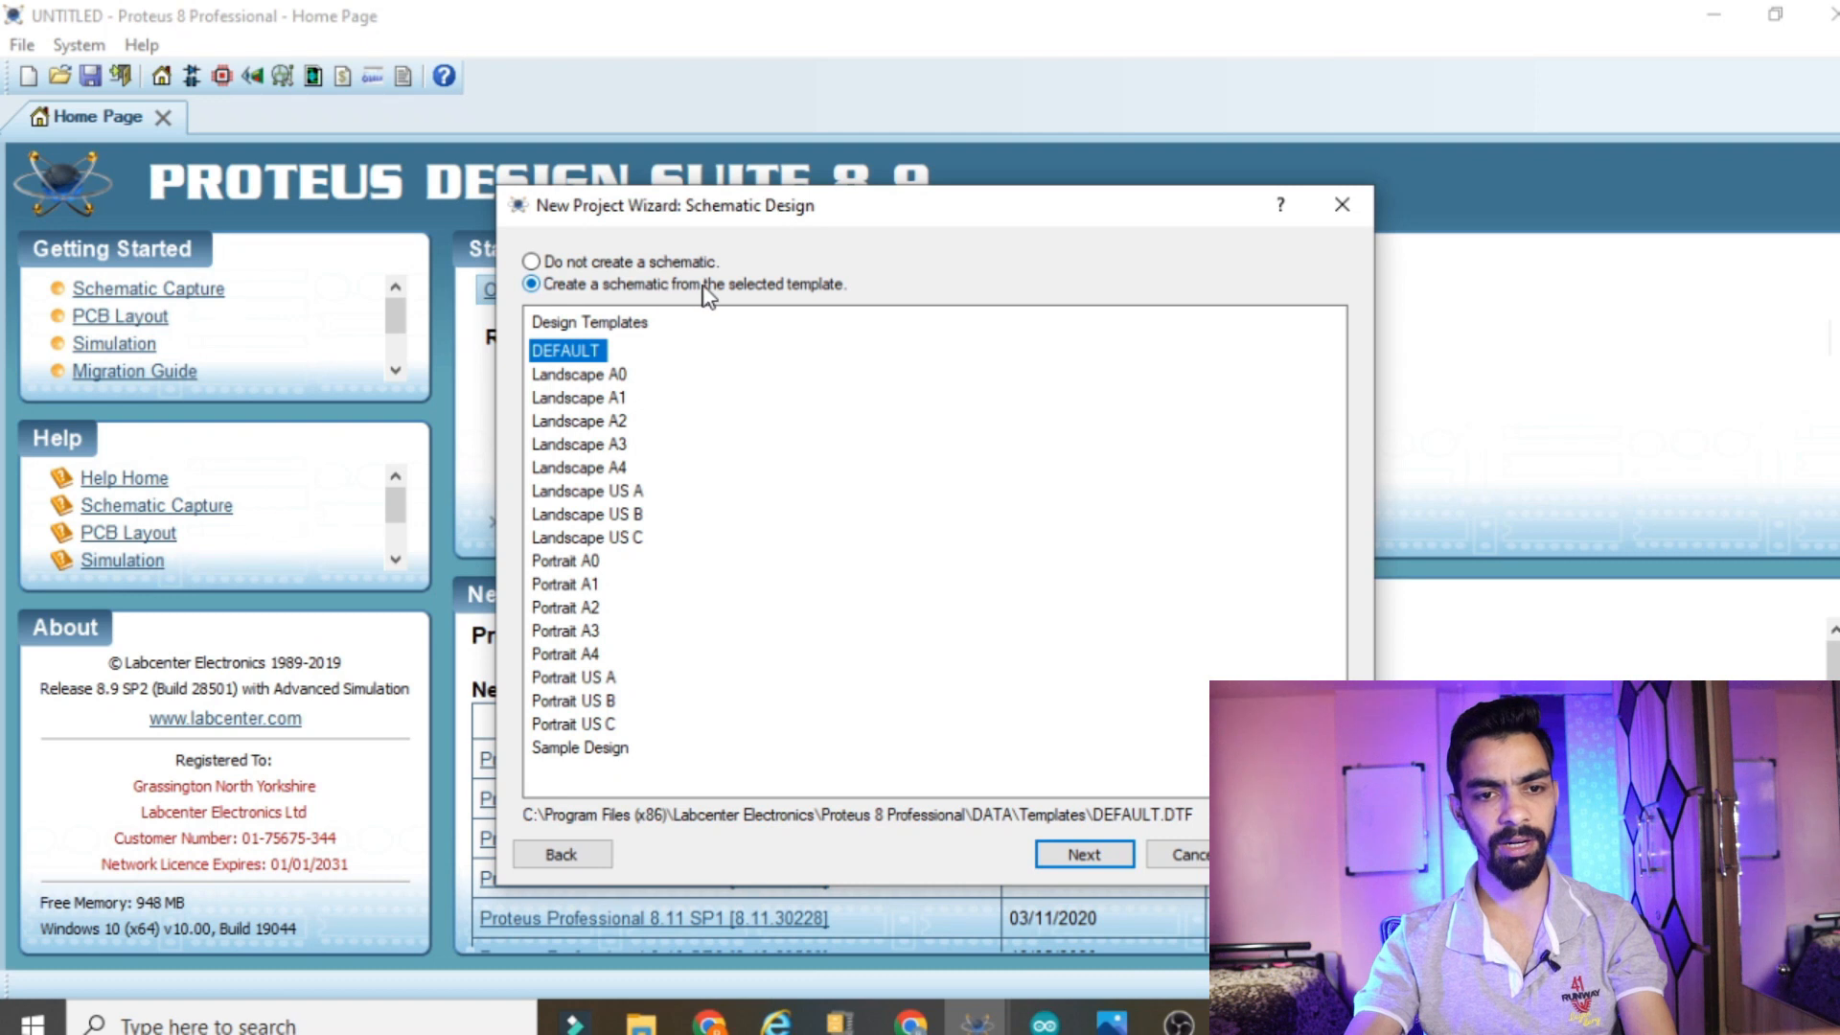
Create the project with the DEFAULT schematic template, no PCB layout and no firmware project
{"action": "left_click", "coordinate": [1084, 853]}
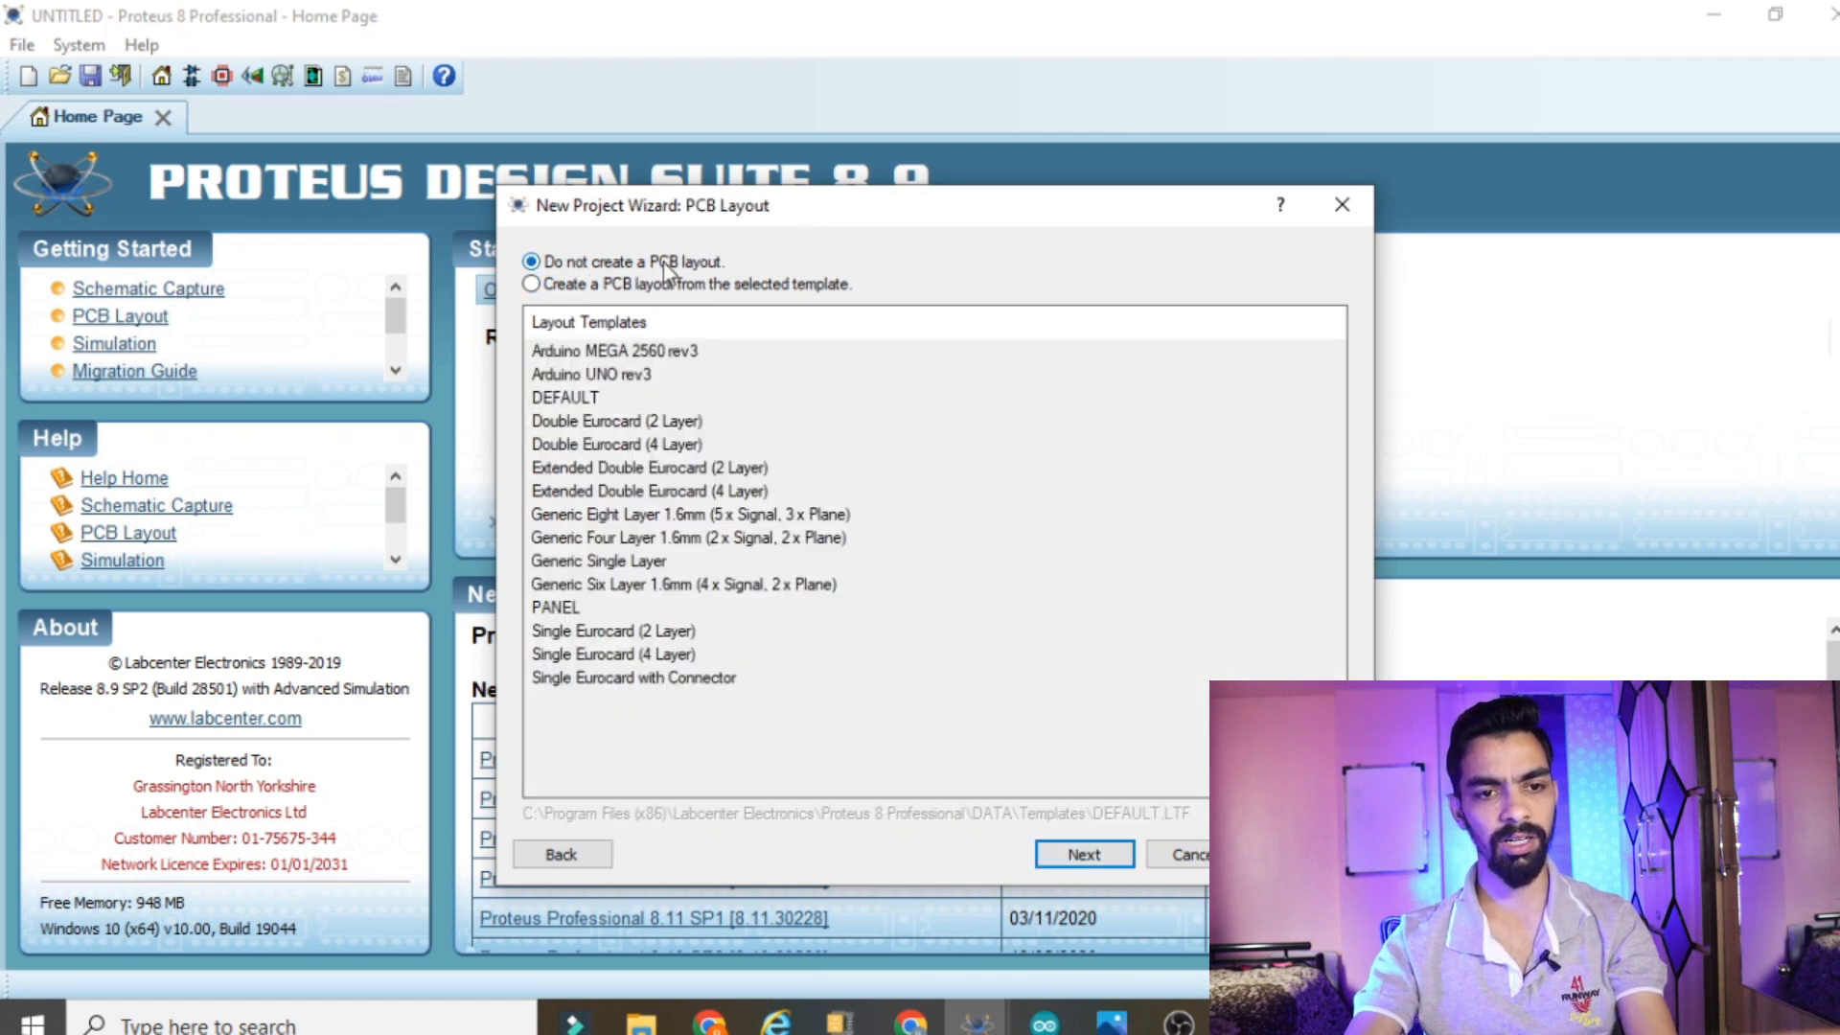
{"action": "left_click", "coordinate": [1065, 855]}
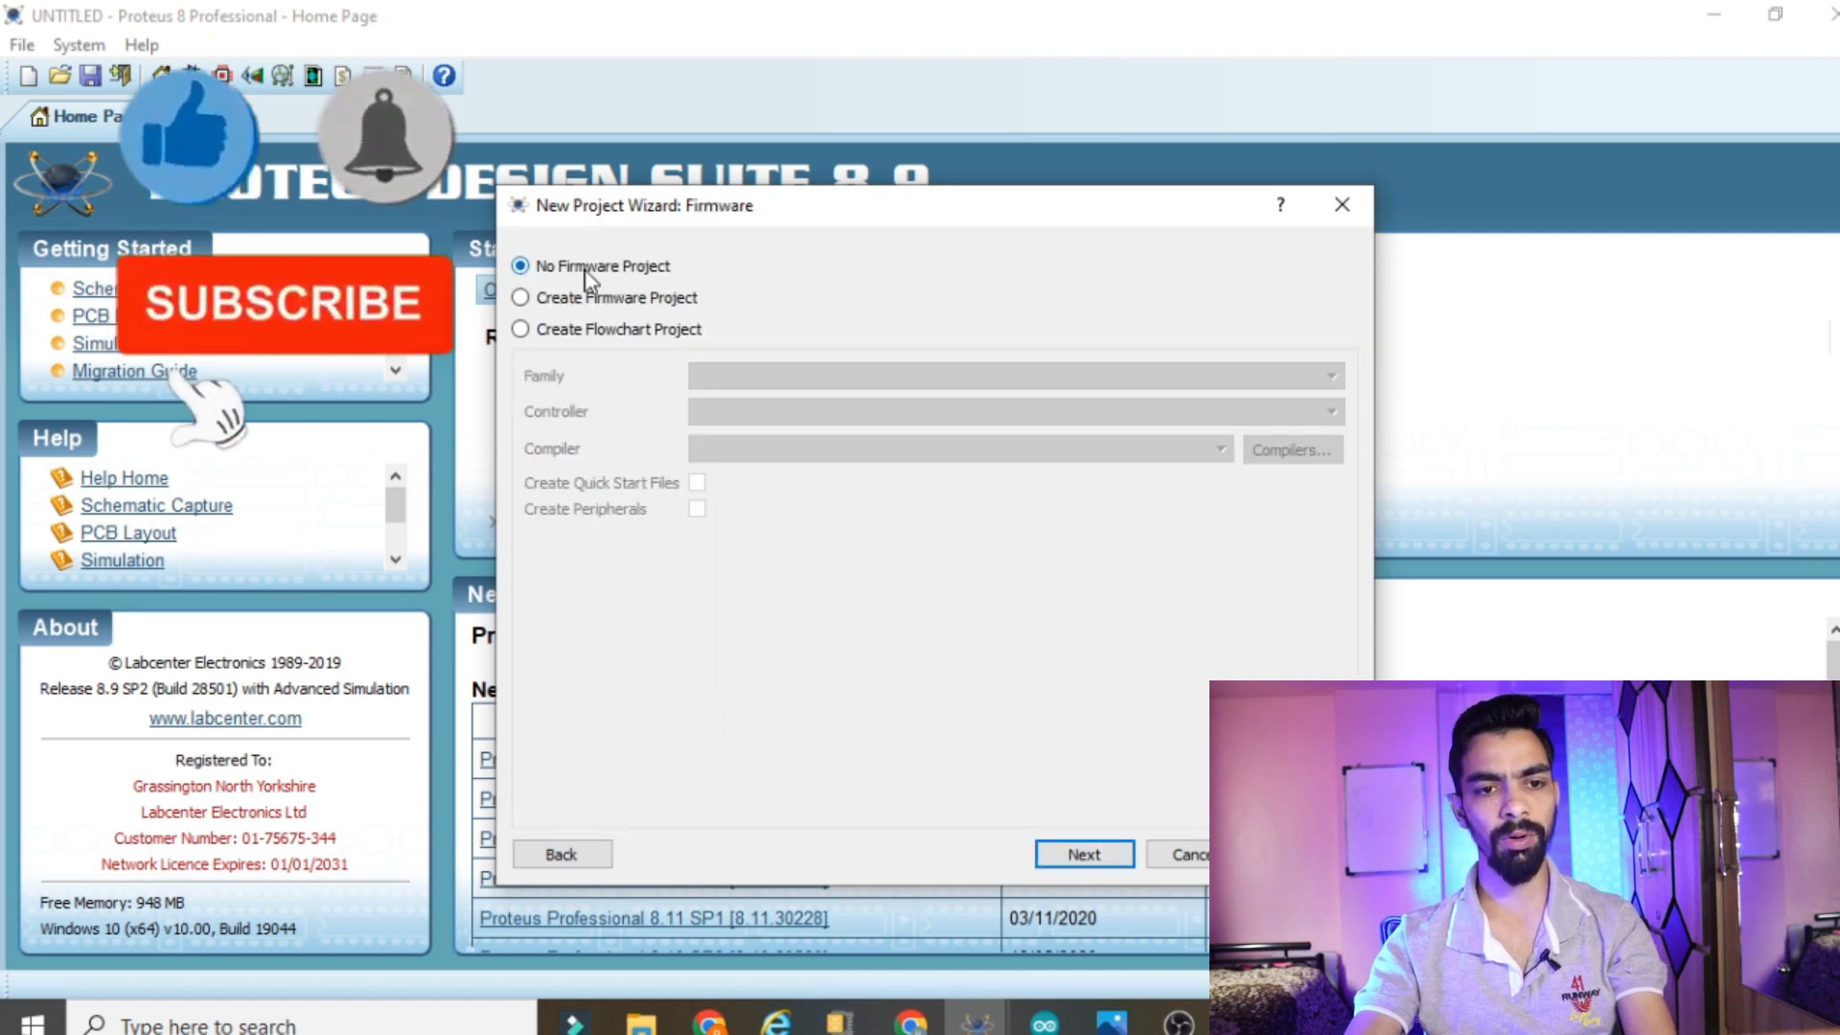
{"action": "left_click", "coordinate": [1078, 853]}
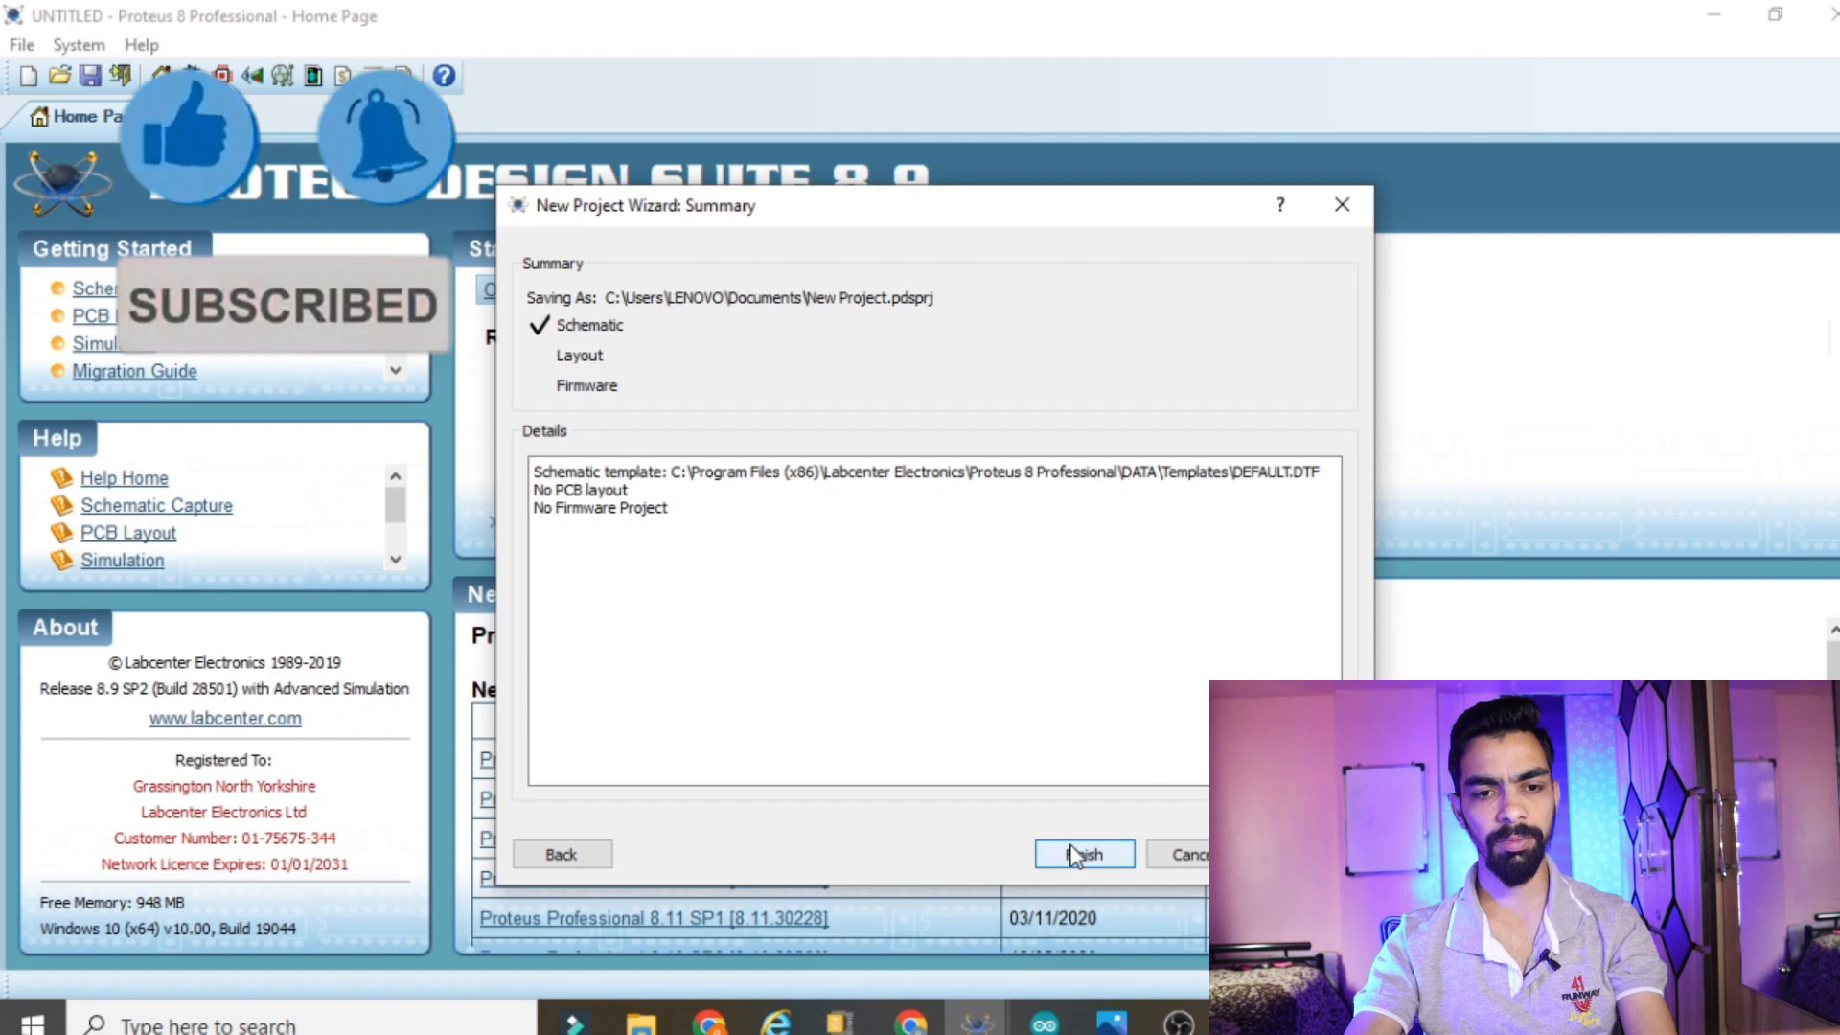
{"action": "left_click", "coordinate": [1077, 854]}
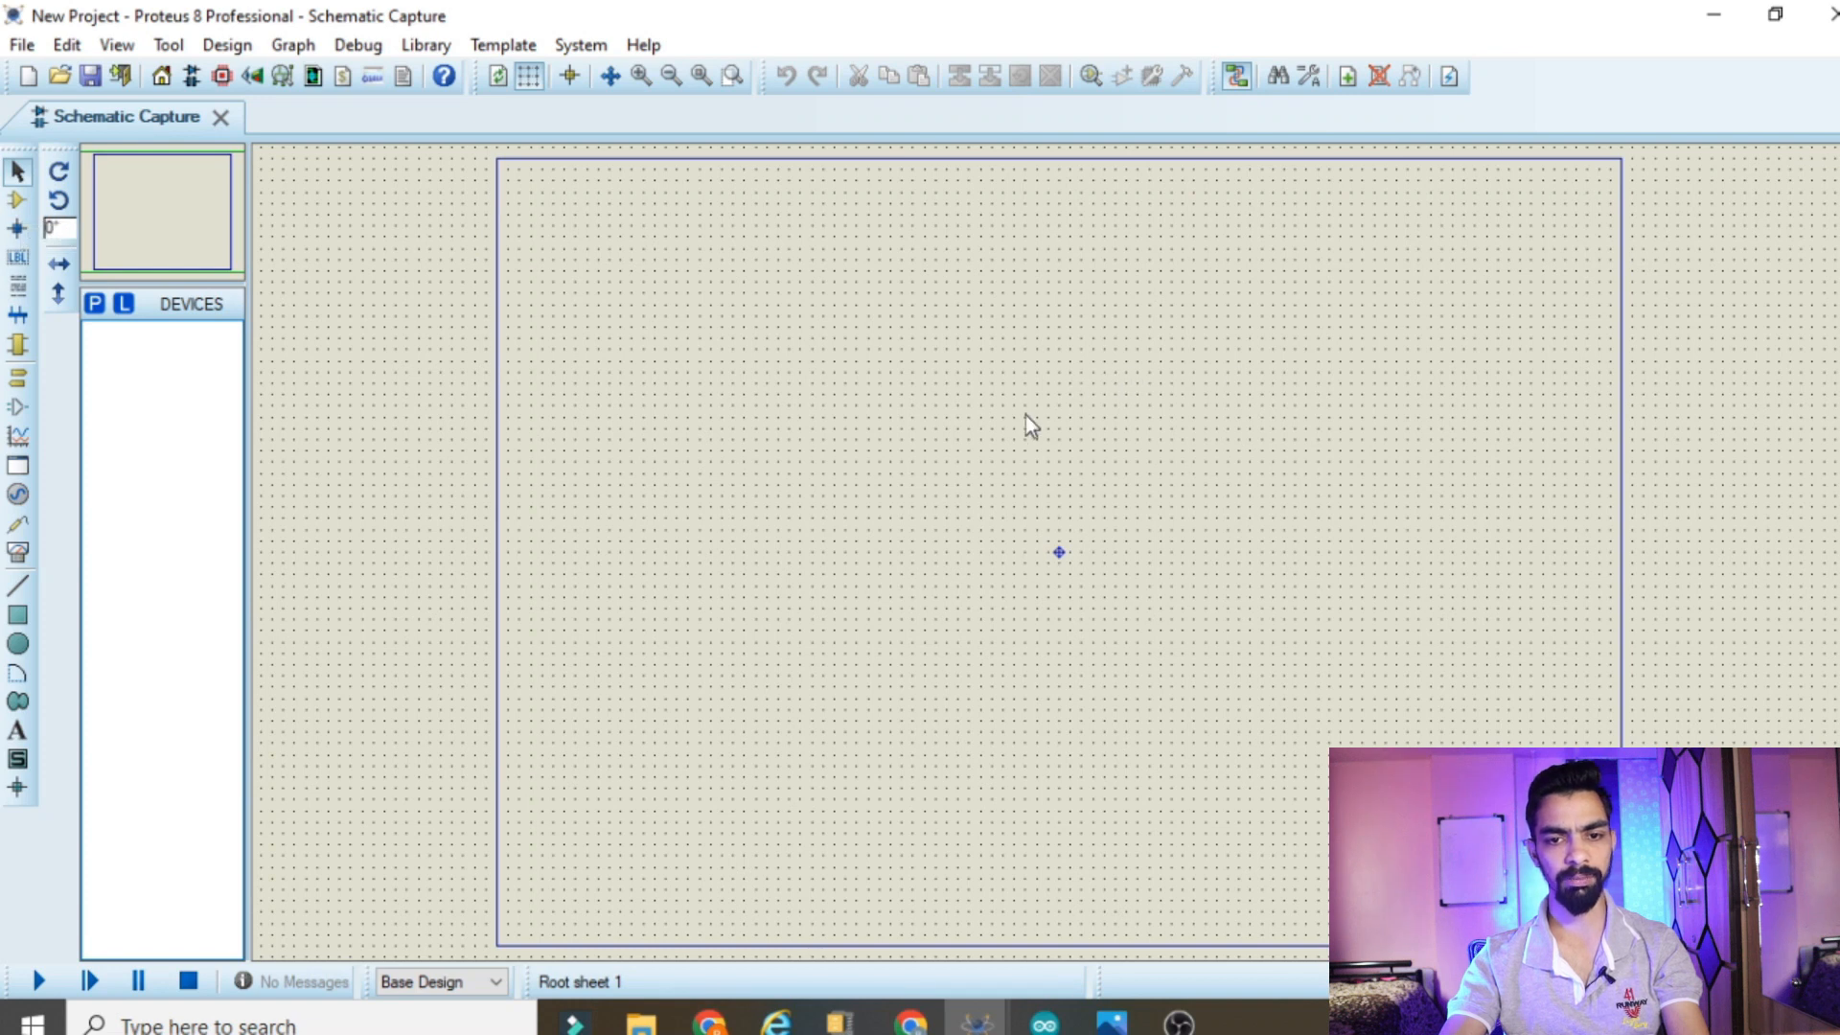
Search the device library for "arduino uno" and pick the SIMULINO UNO board
{"action": "left_click", "coordinate": [23, 201]}
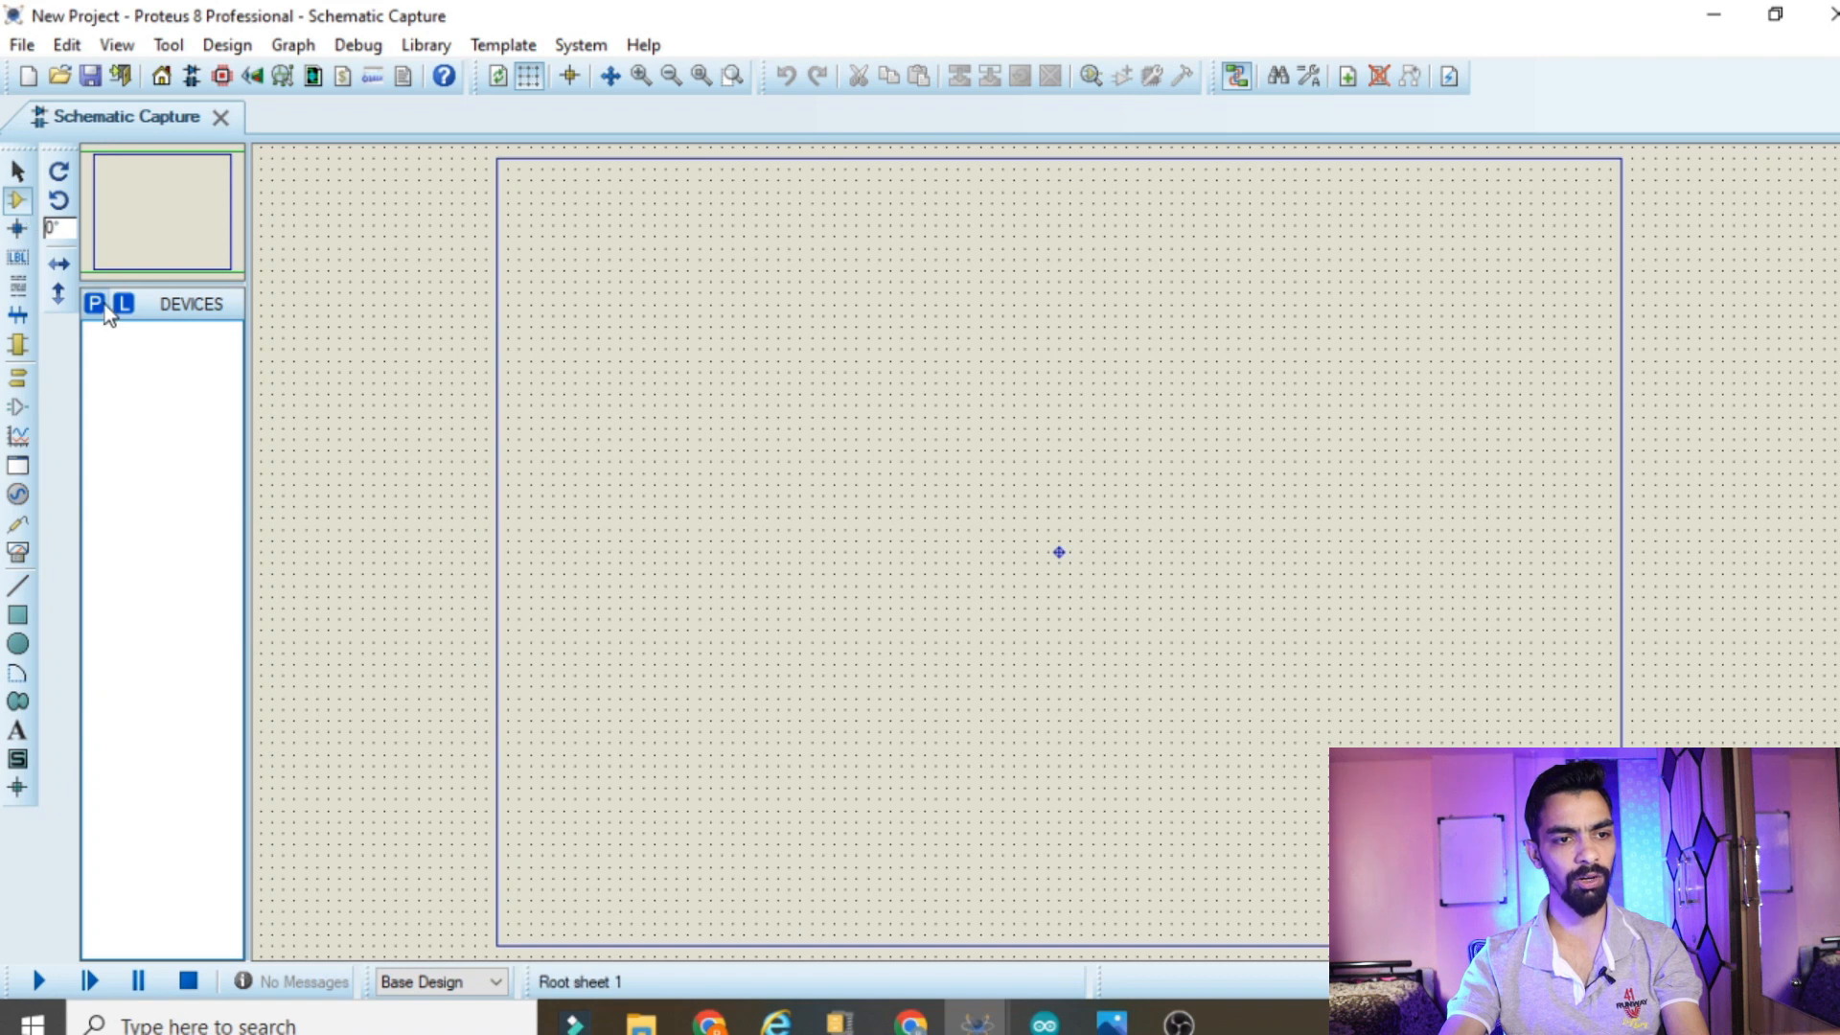
{"action": "left_click", "coordinate": [103, 307]}
{"action": "type", "text": "arduino"}
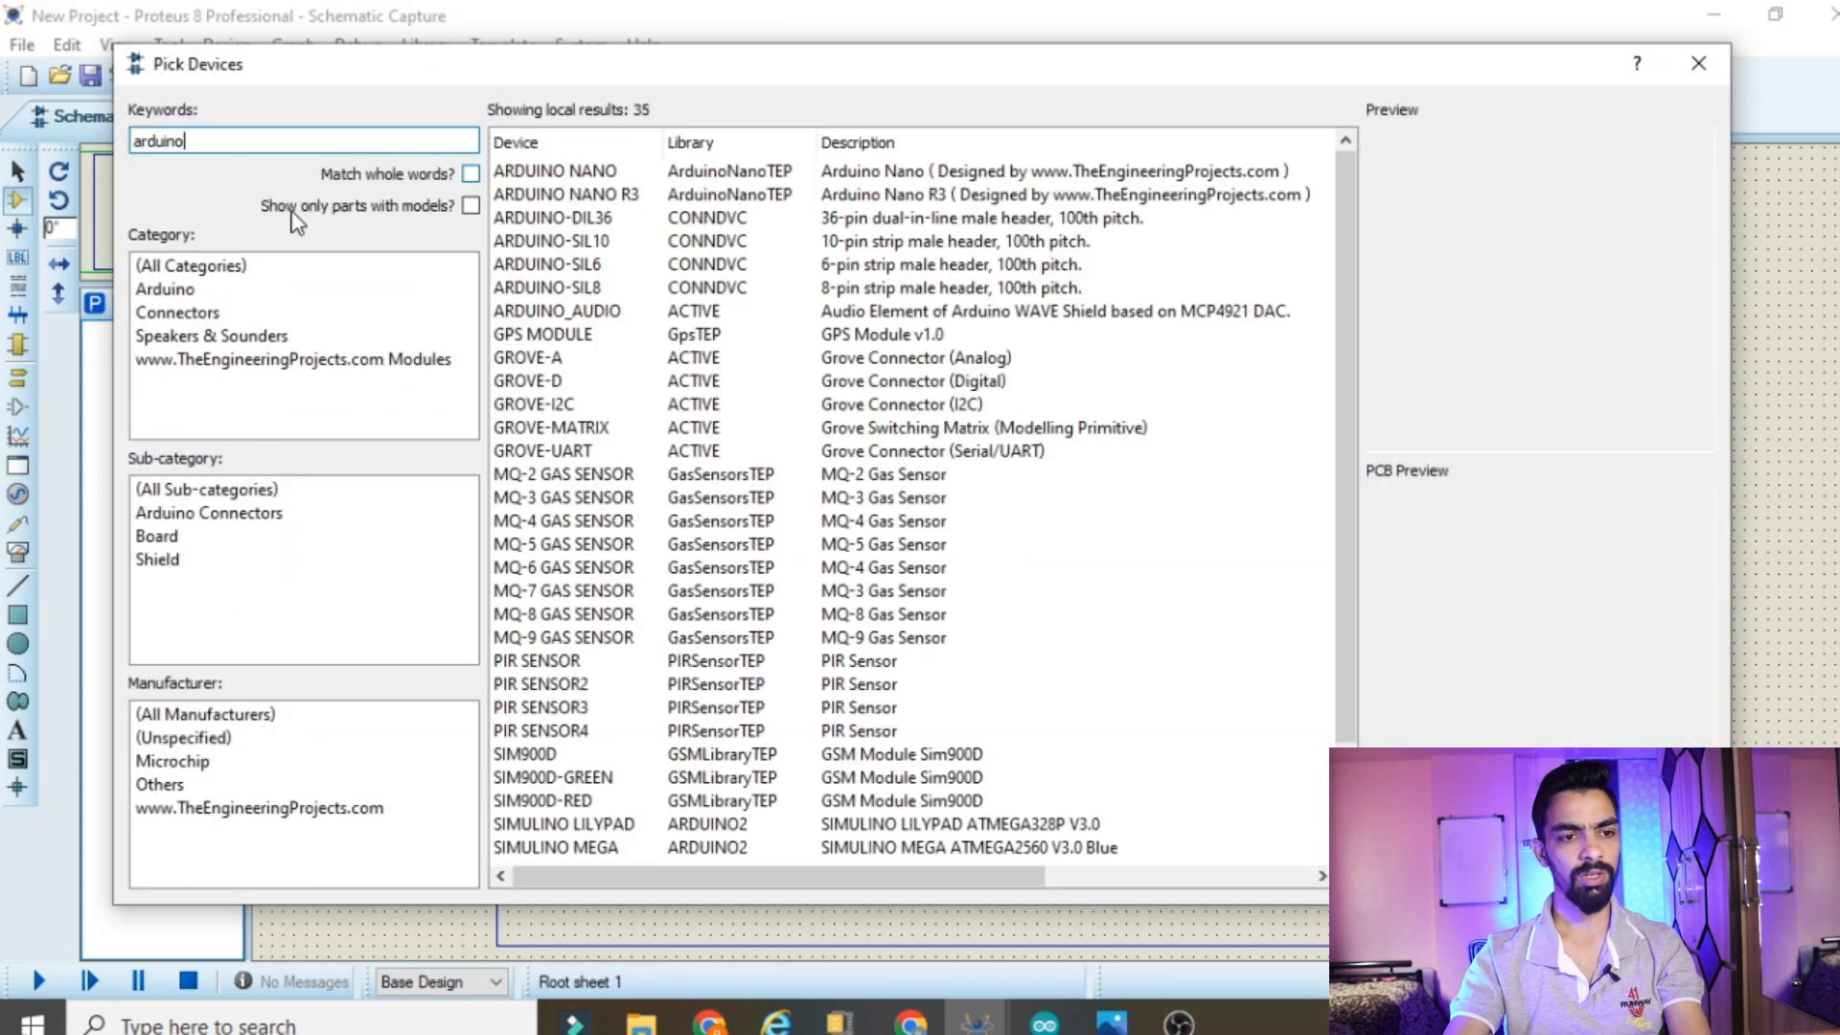
{"action": "left_click", "coordinate": [674, 178]}
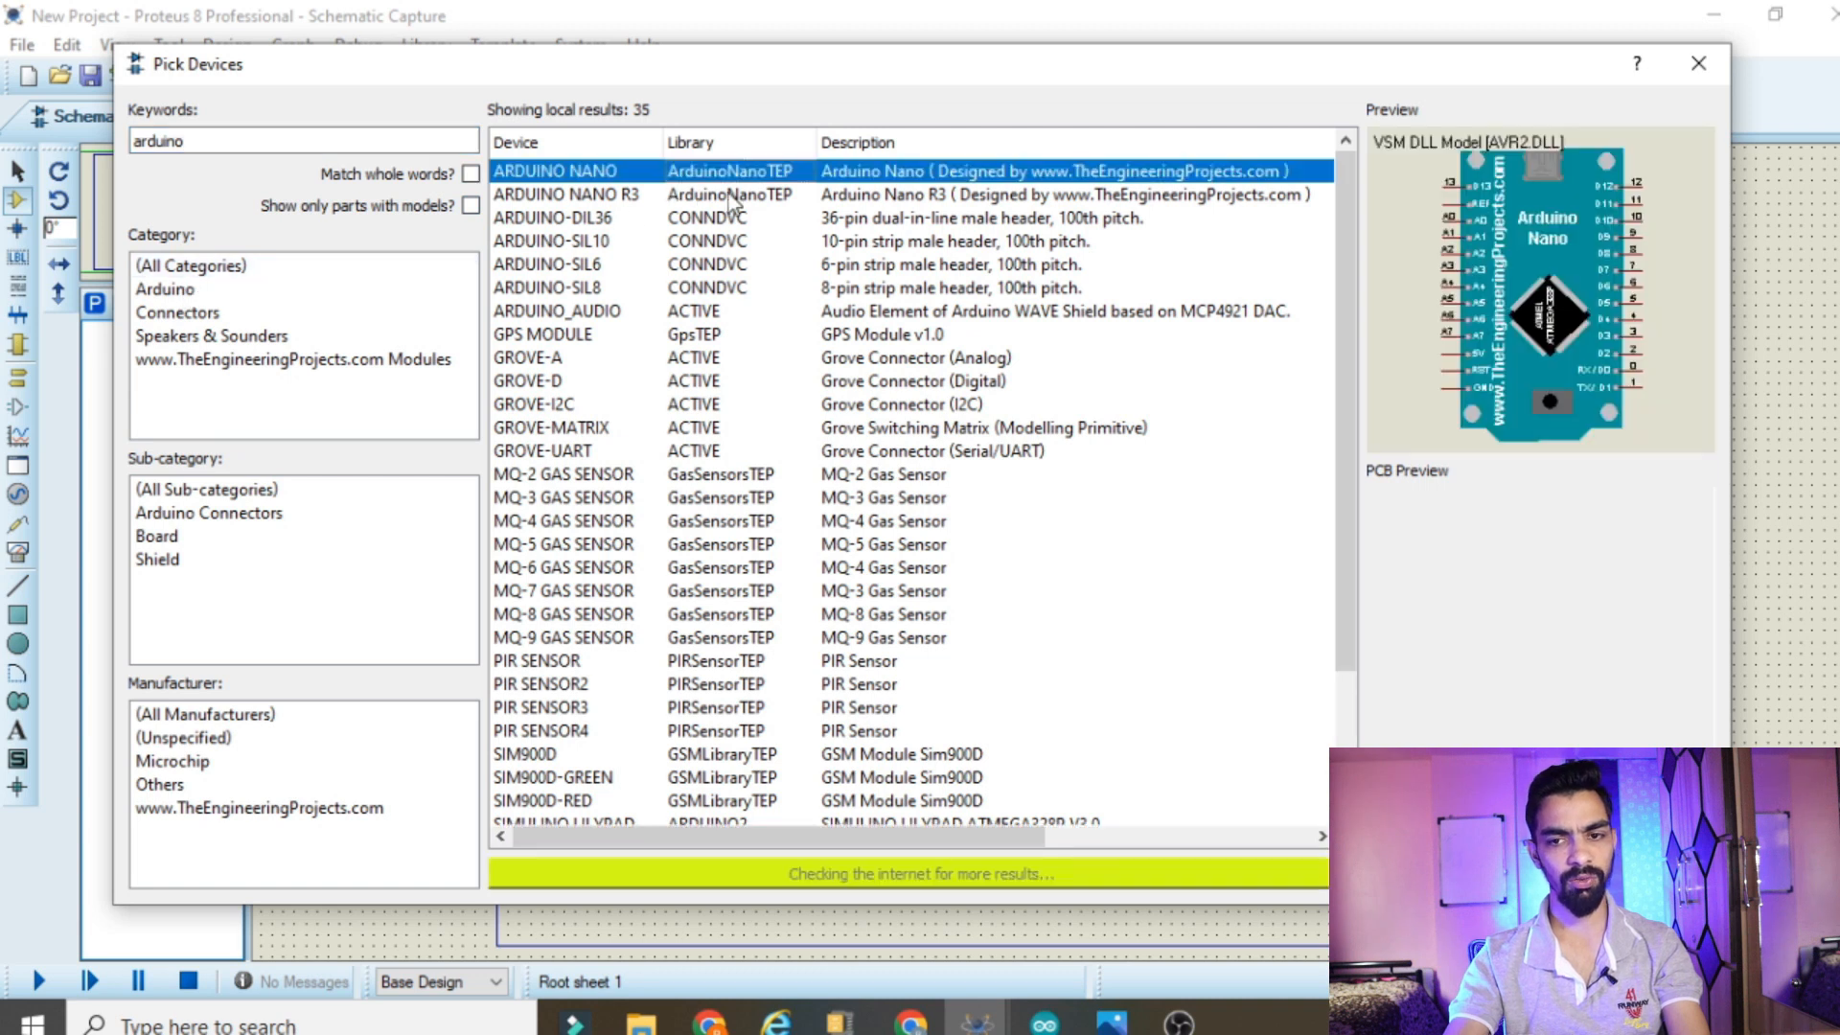
{"action": "left_click", "coordinate": [651, 222]}
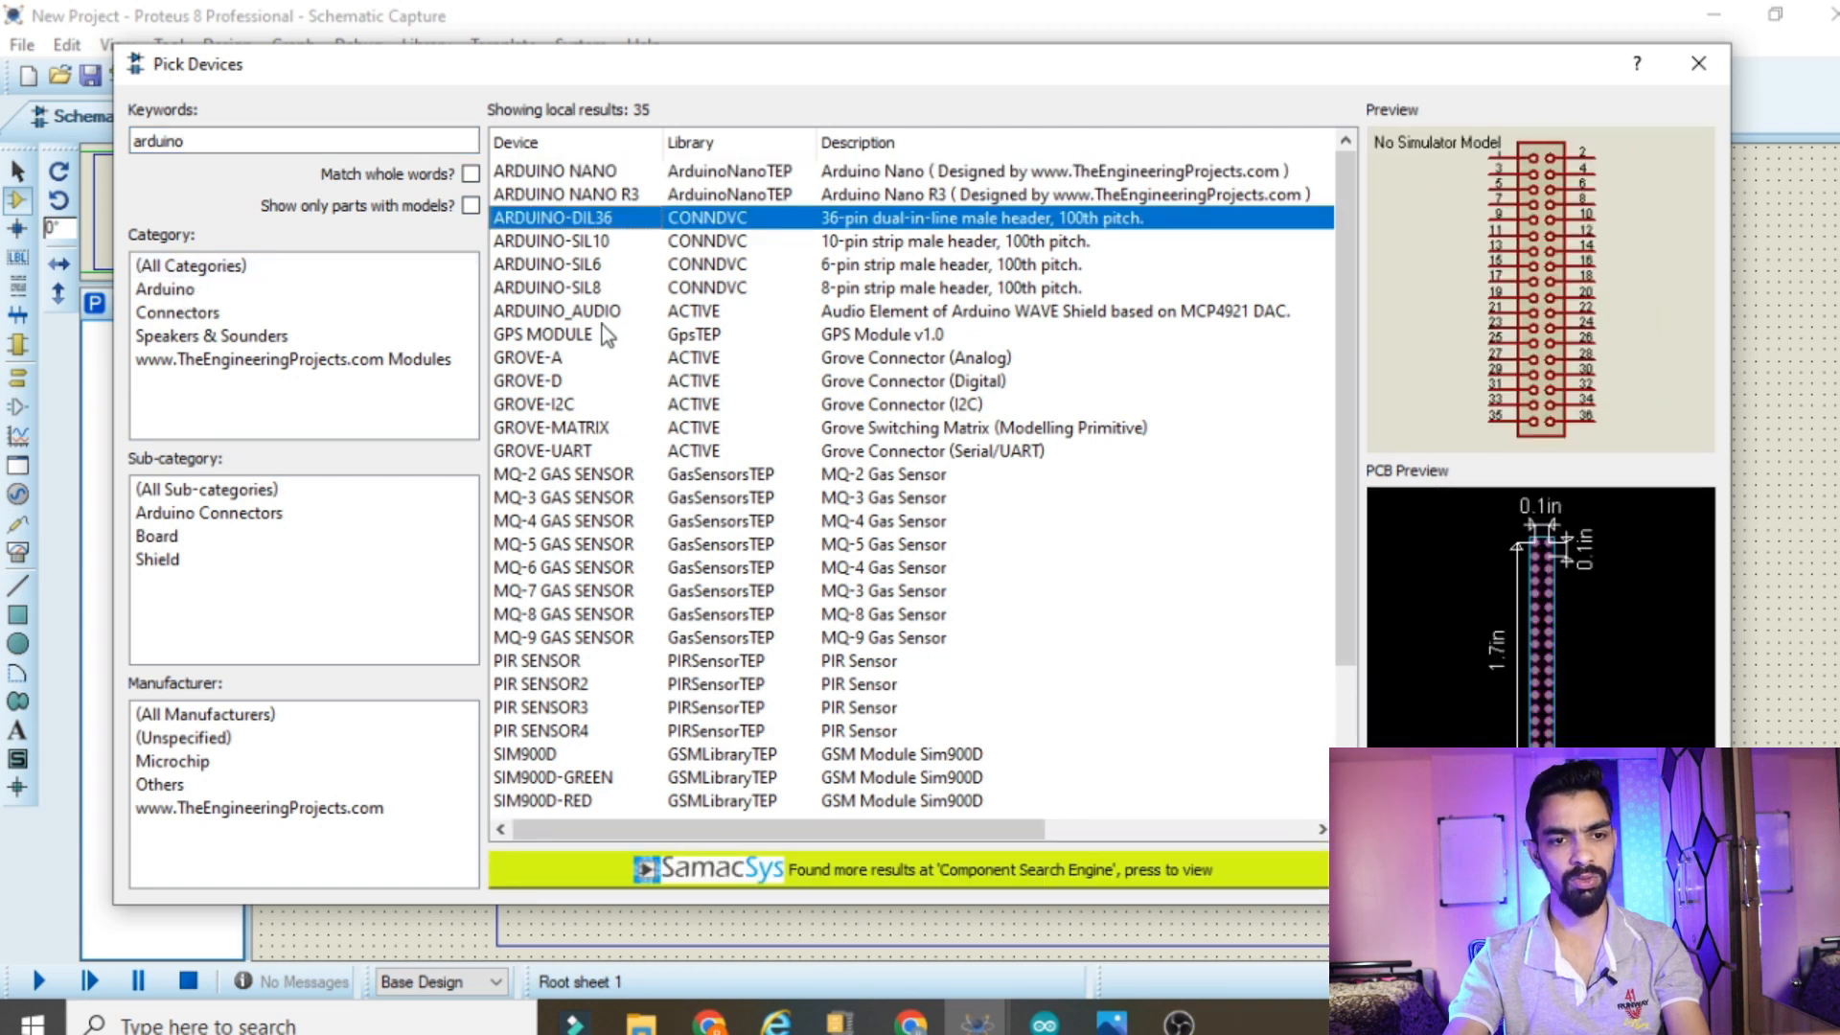
{"action": "left_click", "coordinate": [192, 141]}
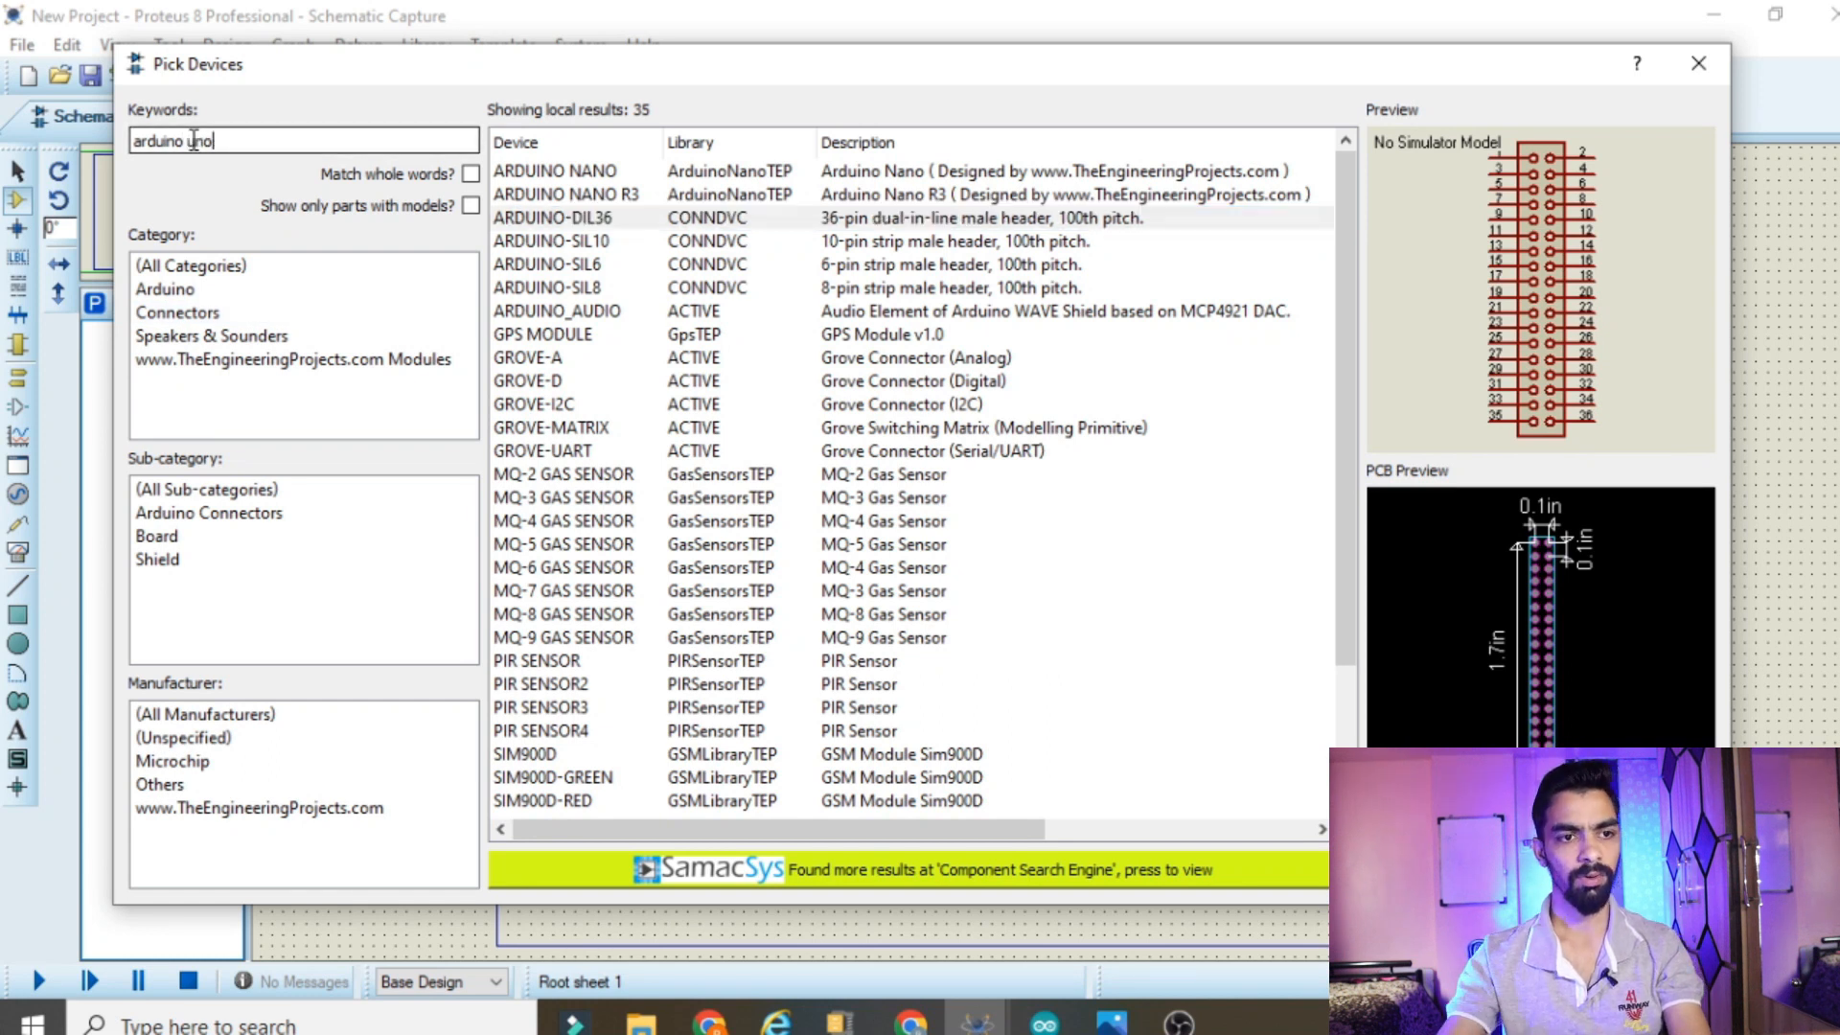
{"action": "type", "text": "uno"}
{"action": "left_click", "coordinate": [609, 172]}
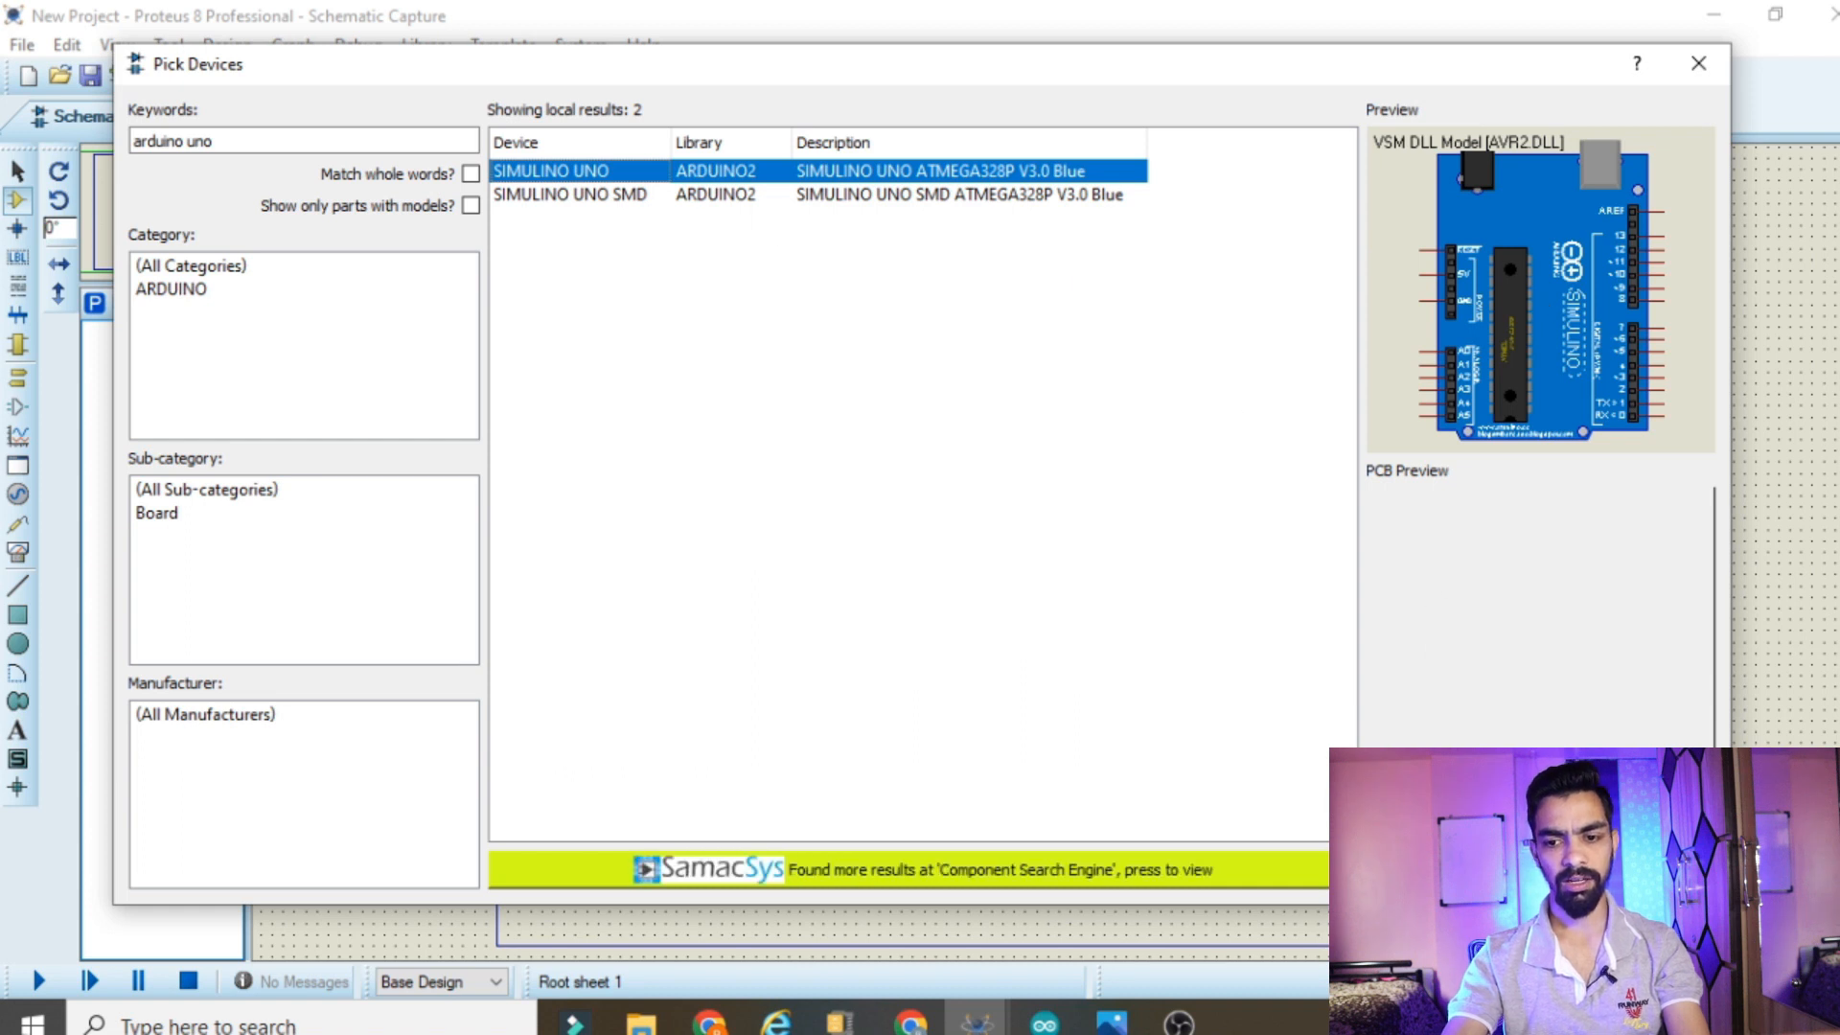
{"action": "key", "text": "Return"}
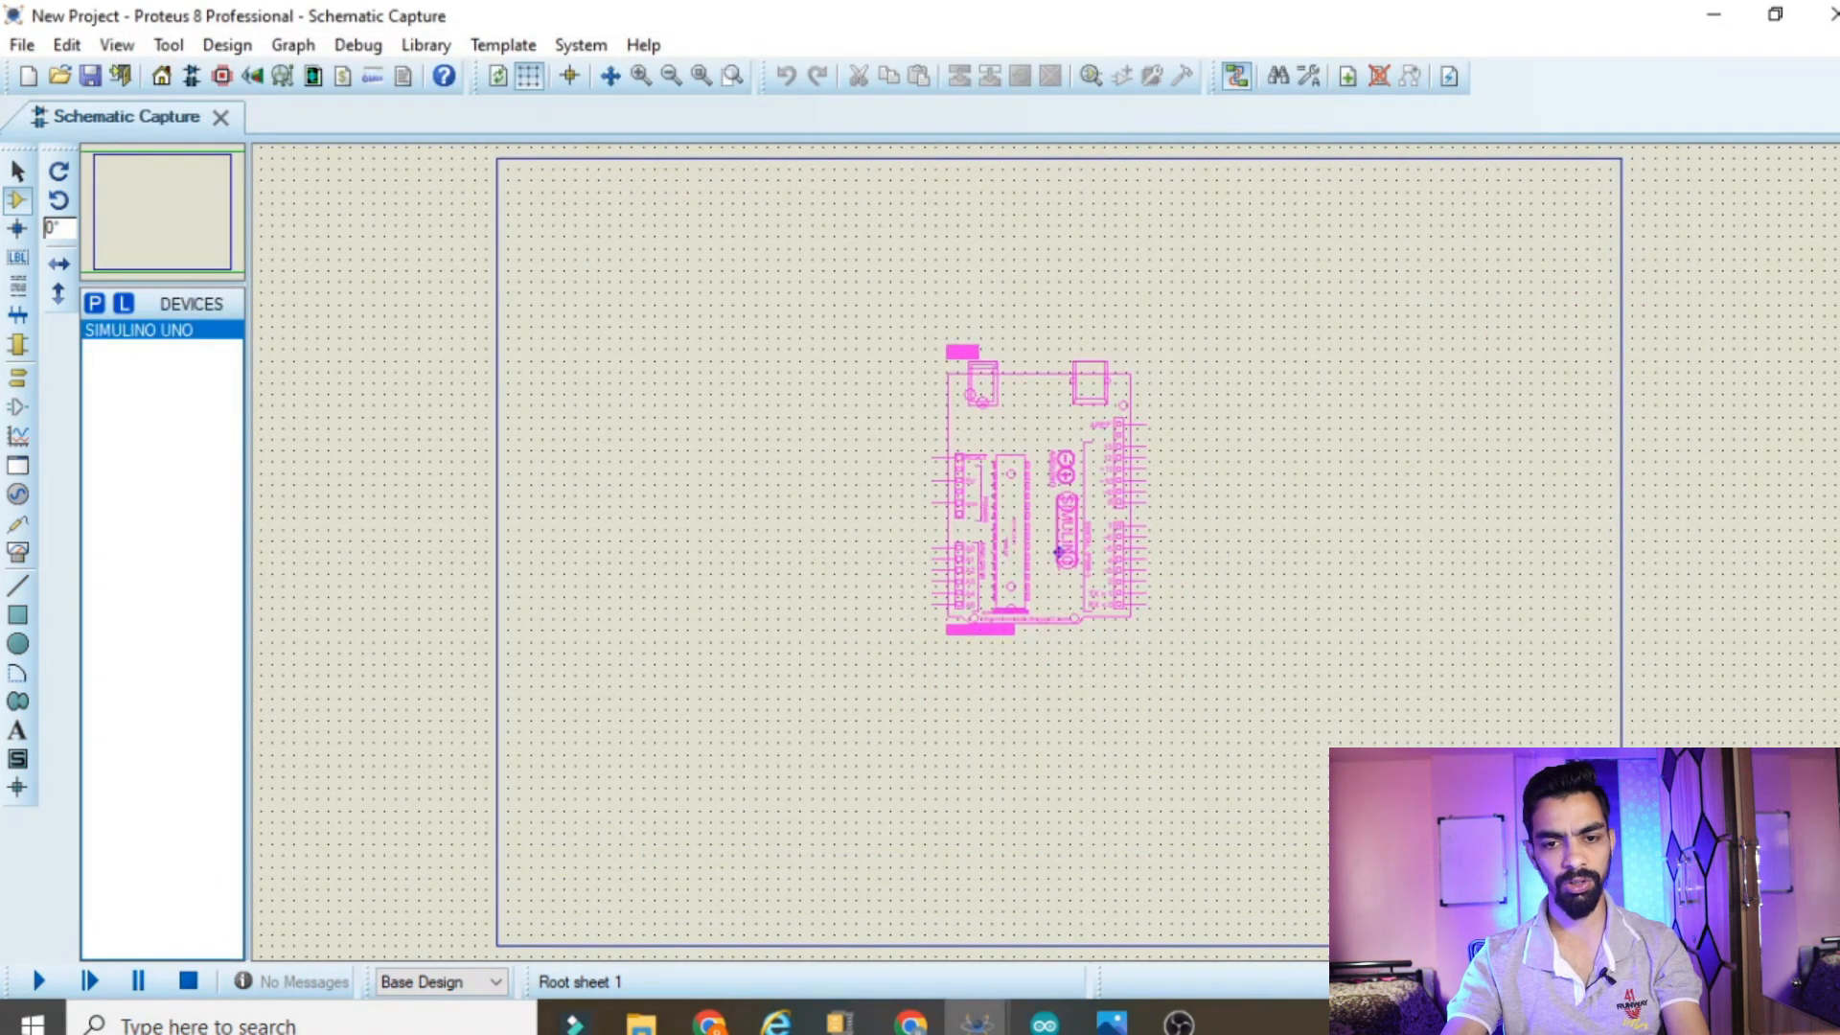
Place the SIMULINO UNO board near the centre of the schematic sheet
{"action": "left_click", "coordinate": [1059, 522]}
{"action": "scroll", "coordinate": [1162, 571], "scroll_direction": "up", "scroll_amount": 2}
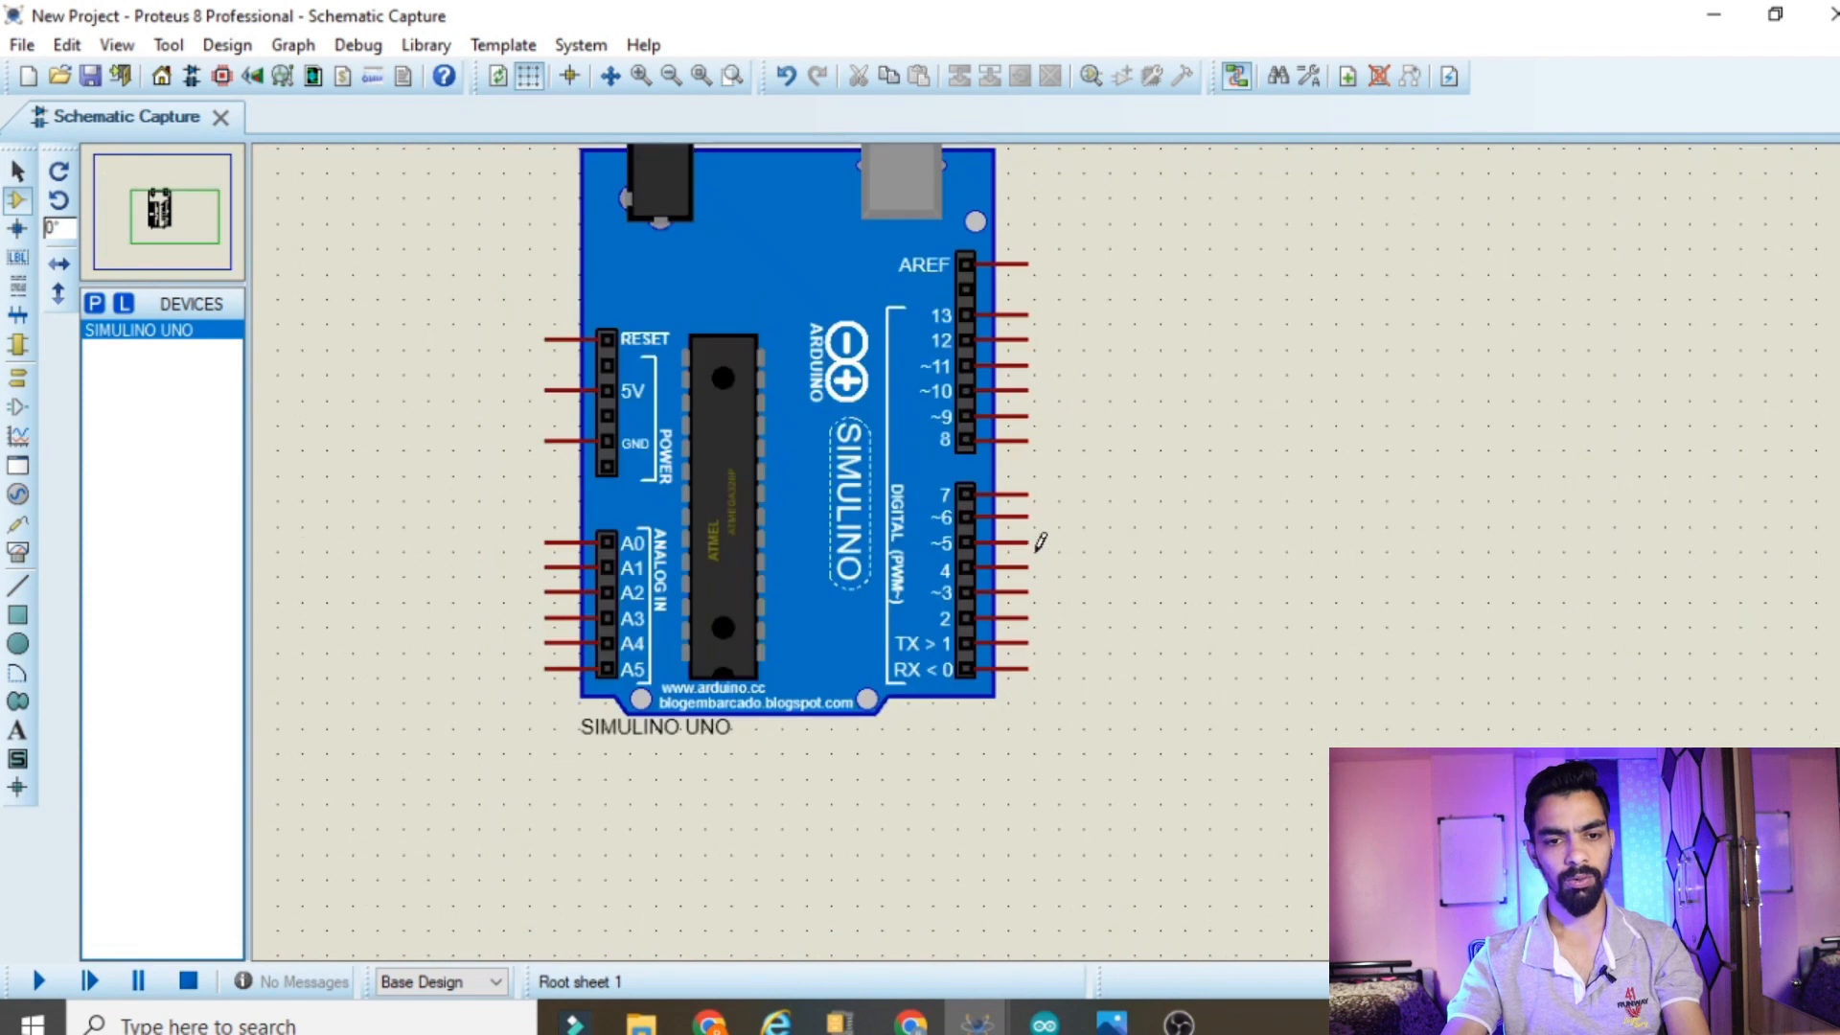
{"action": "left_click_drag", "start_coordinate": [370, 213], "coordinate": [373, 168]}
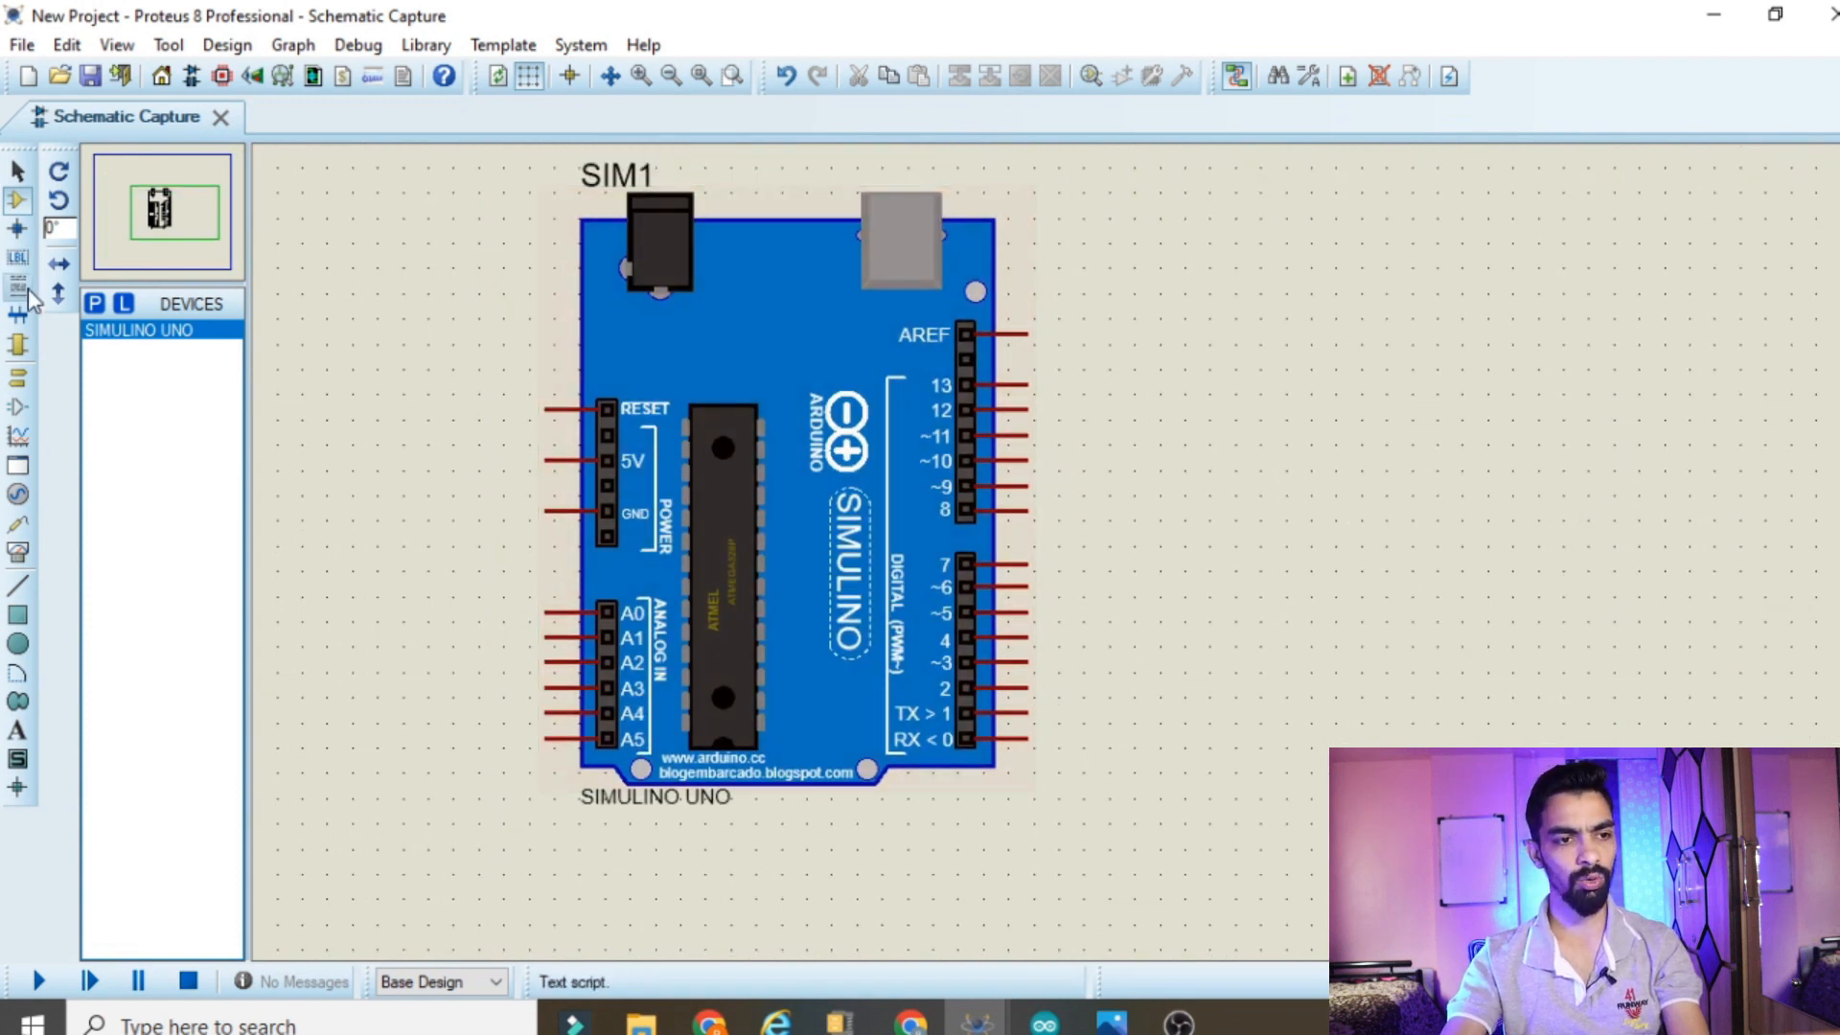
Place a column of DEFAULT terminals beside the board's digital pins 0 to 7
{"action": "left_click", "coordinate": [17, 378]}
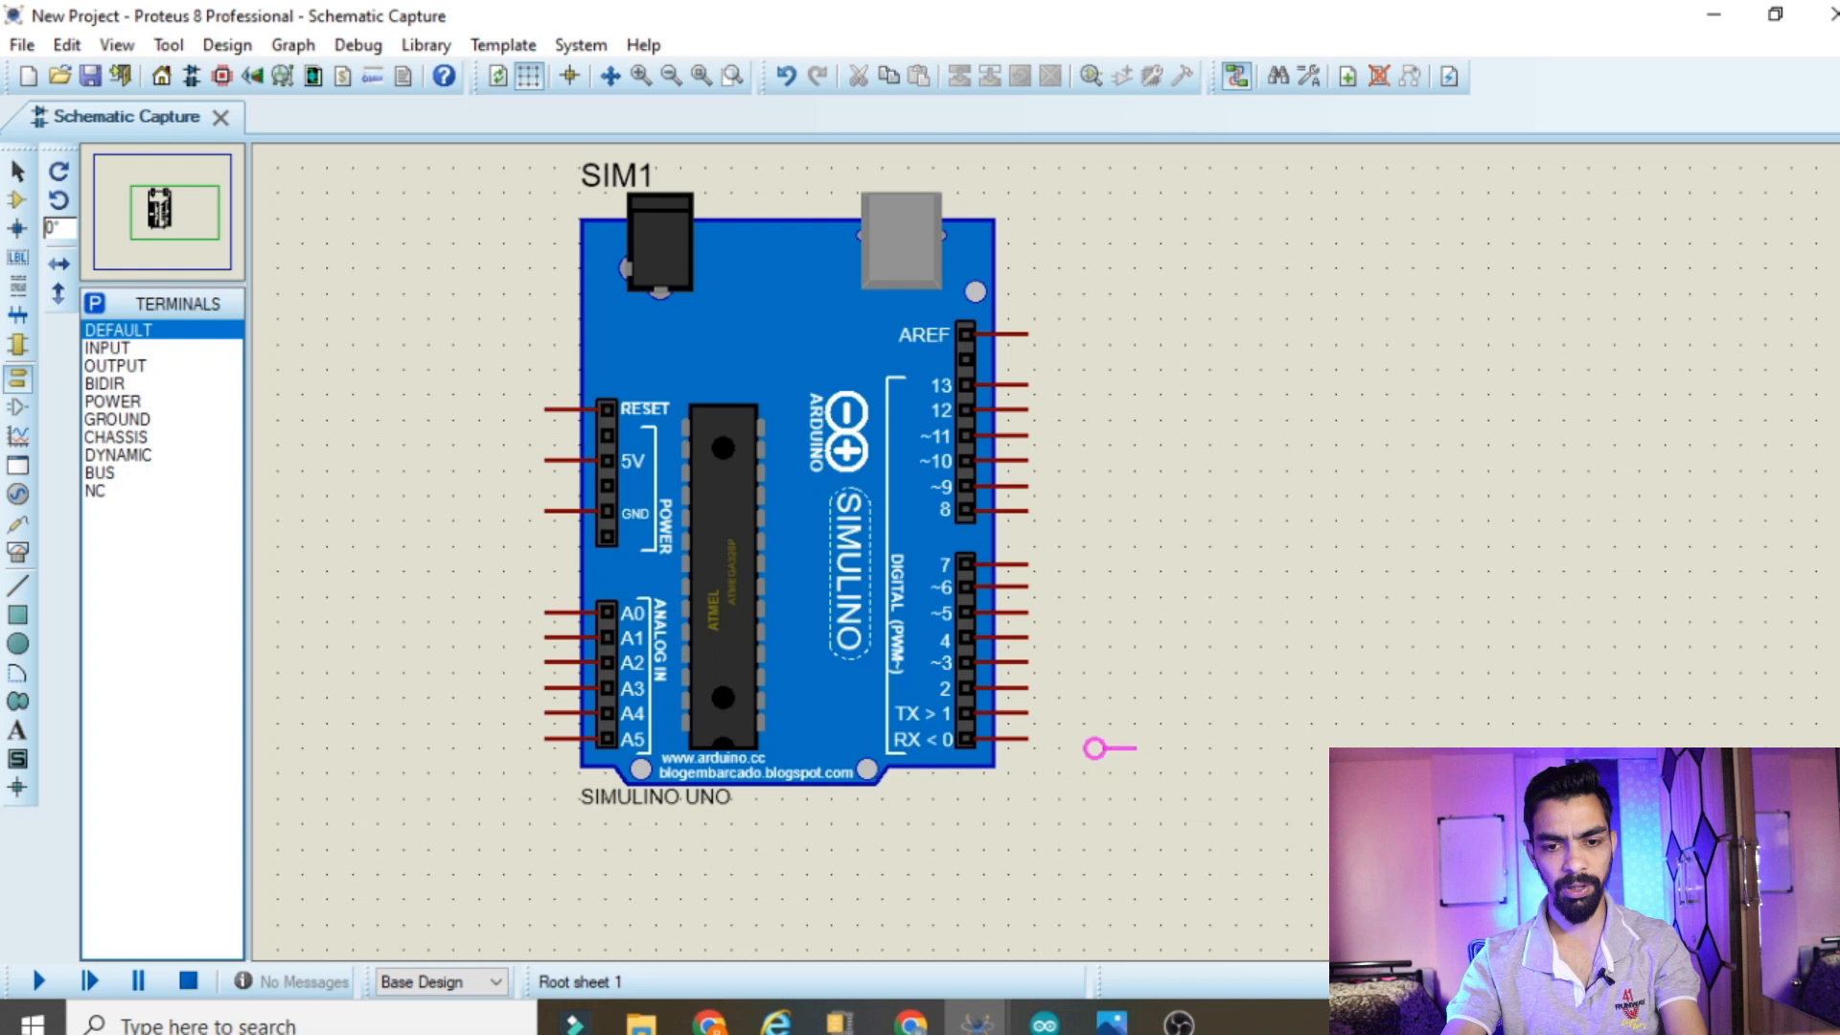
{"action": "left_click", "coordinate": [1069, 748]}
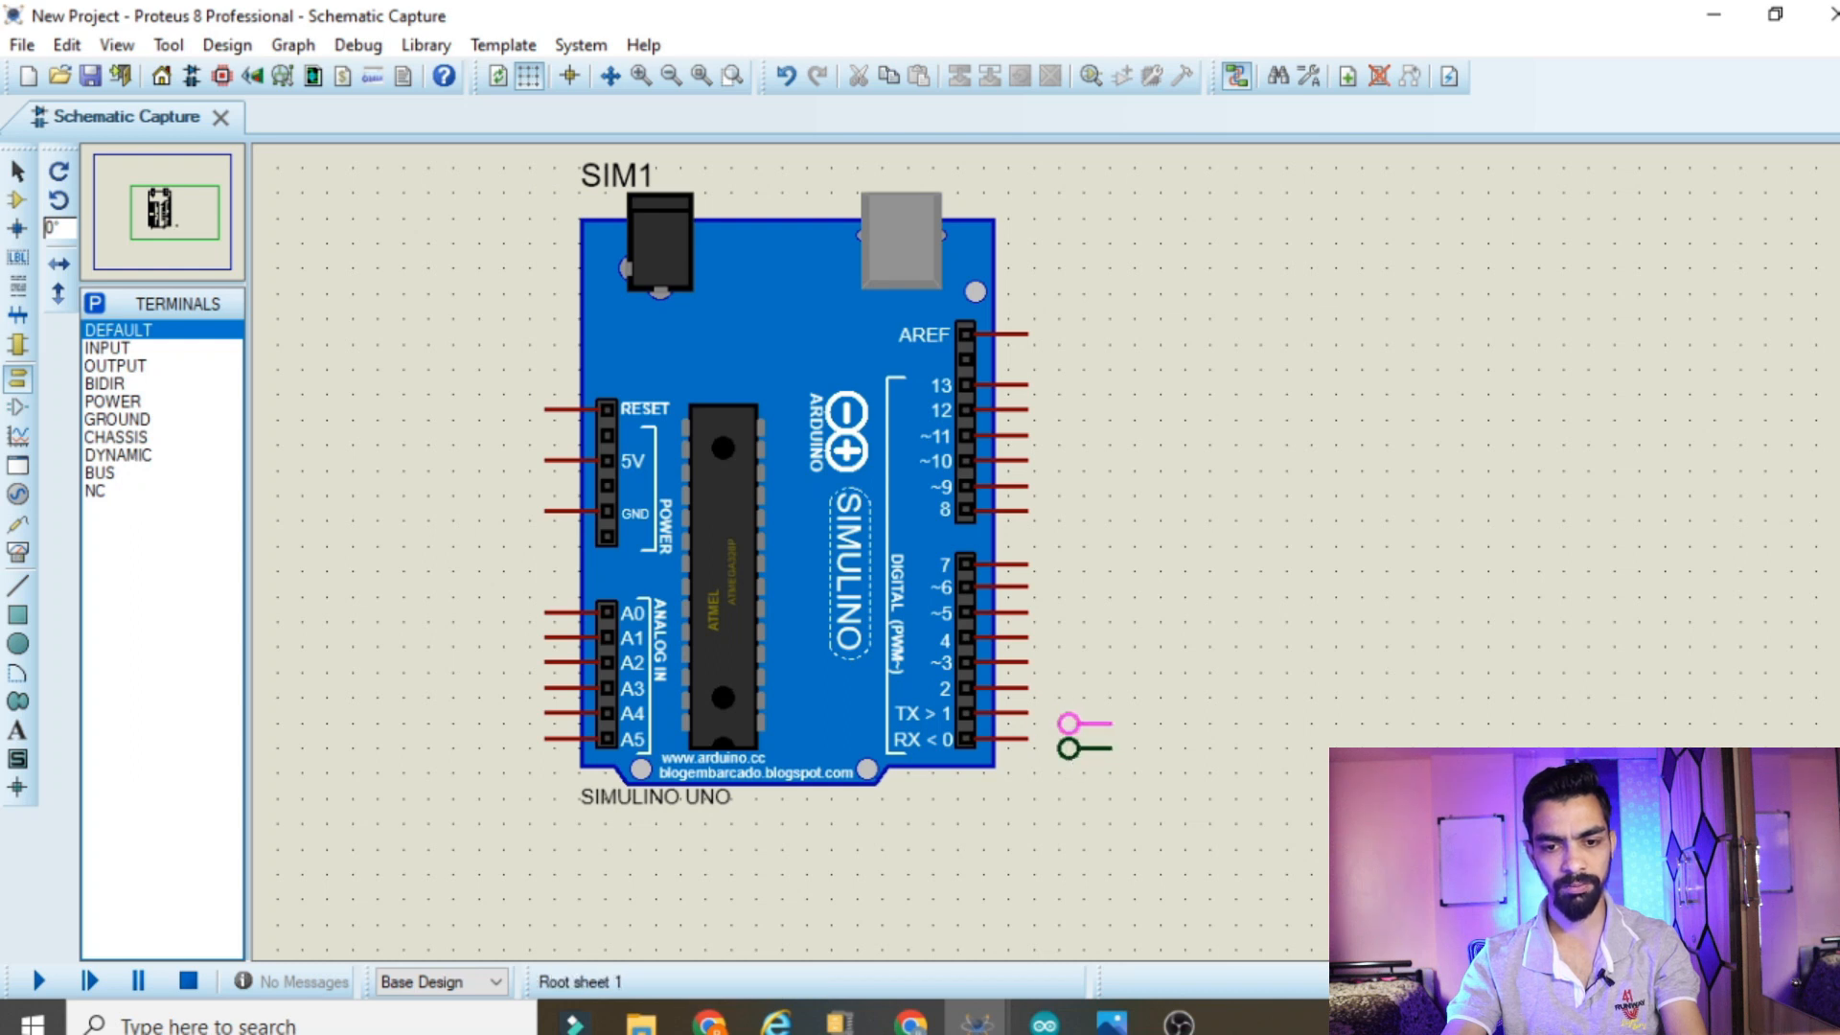
{"action": "left_click", "coordinate": [1069, 698]}
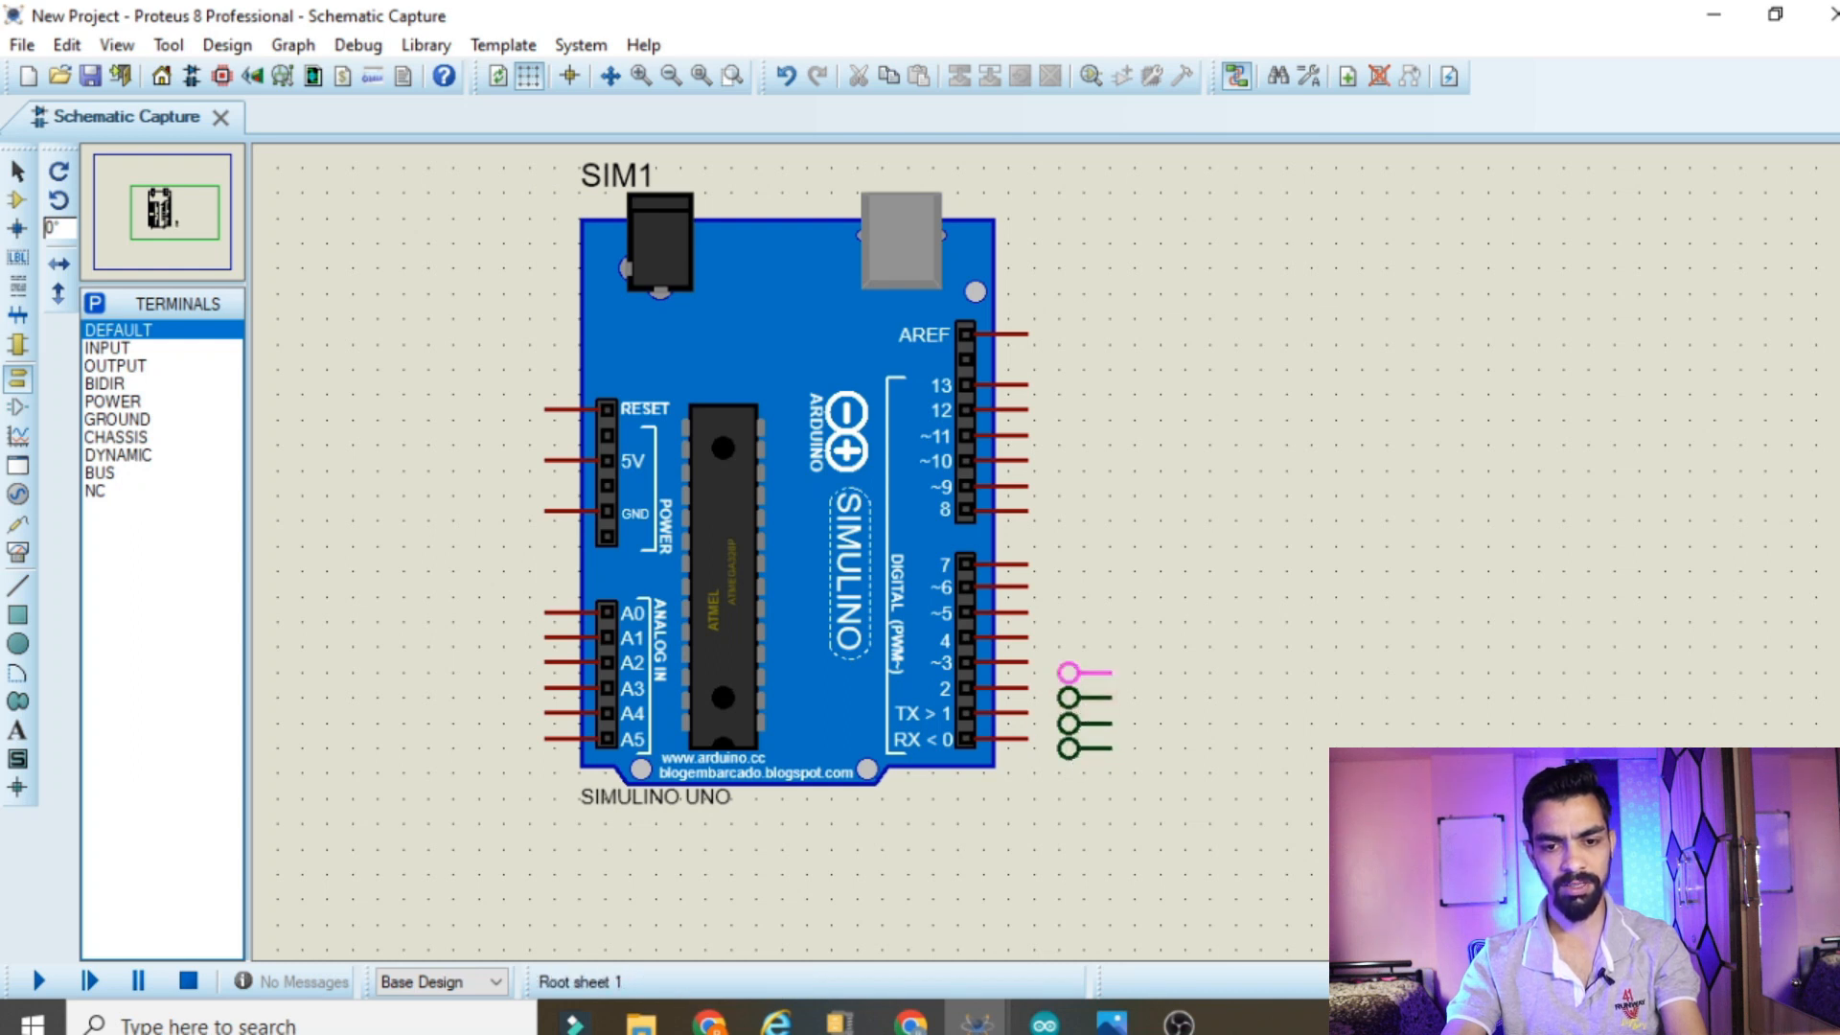
{"action": "left_click", "coordinate": [1069, 673]}
{"action": "left_click", "coordinate": [1068, 648]}
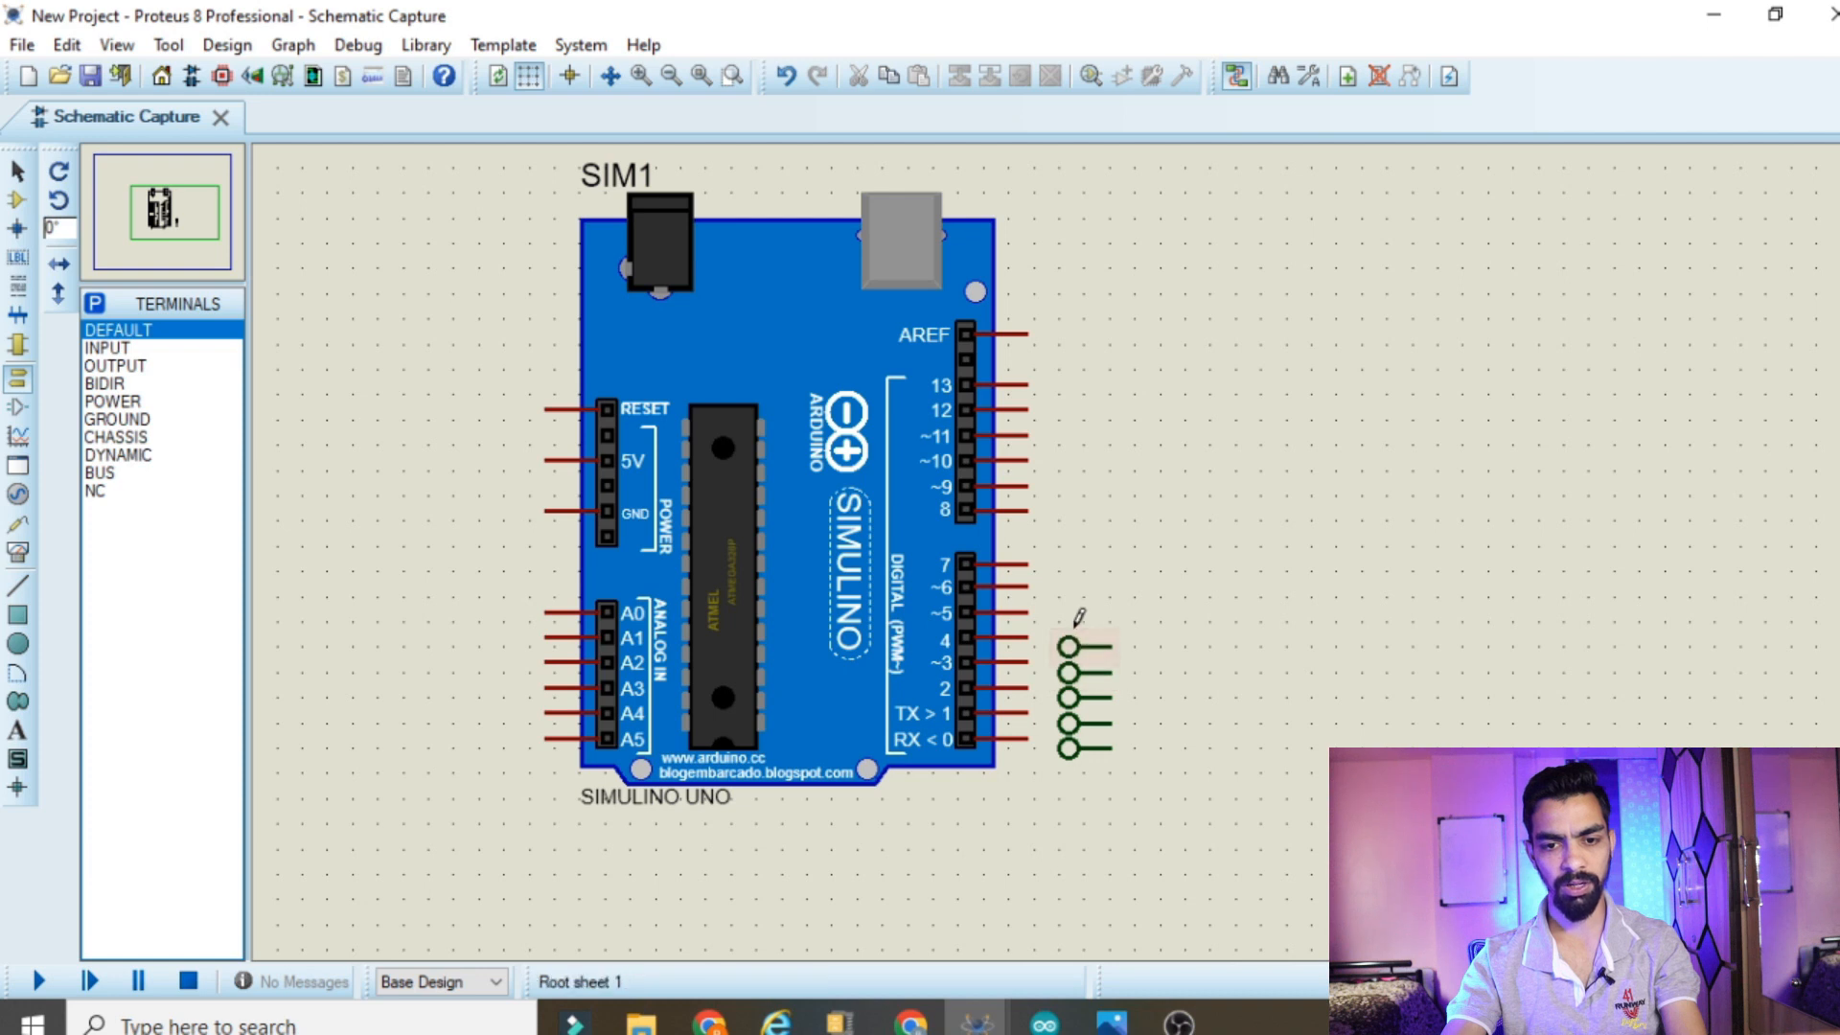
{"action": "left_click", "coordinate": [1067, 622]}
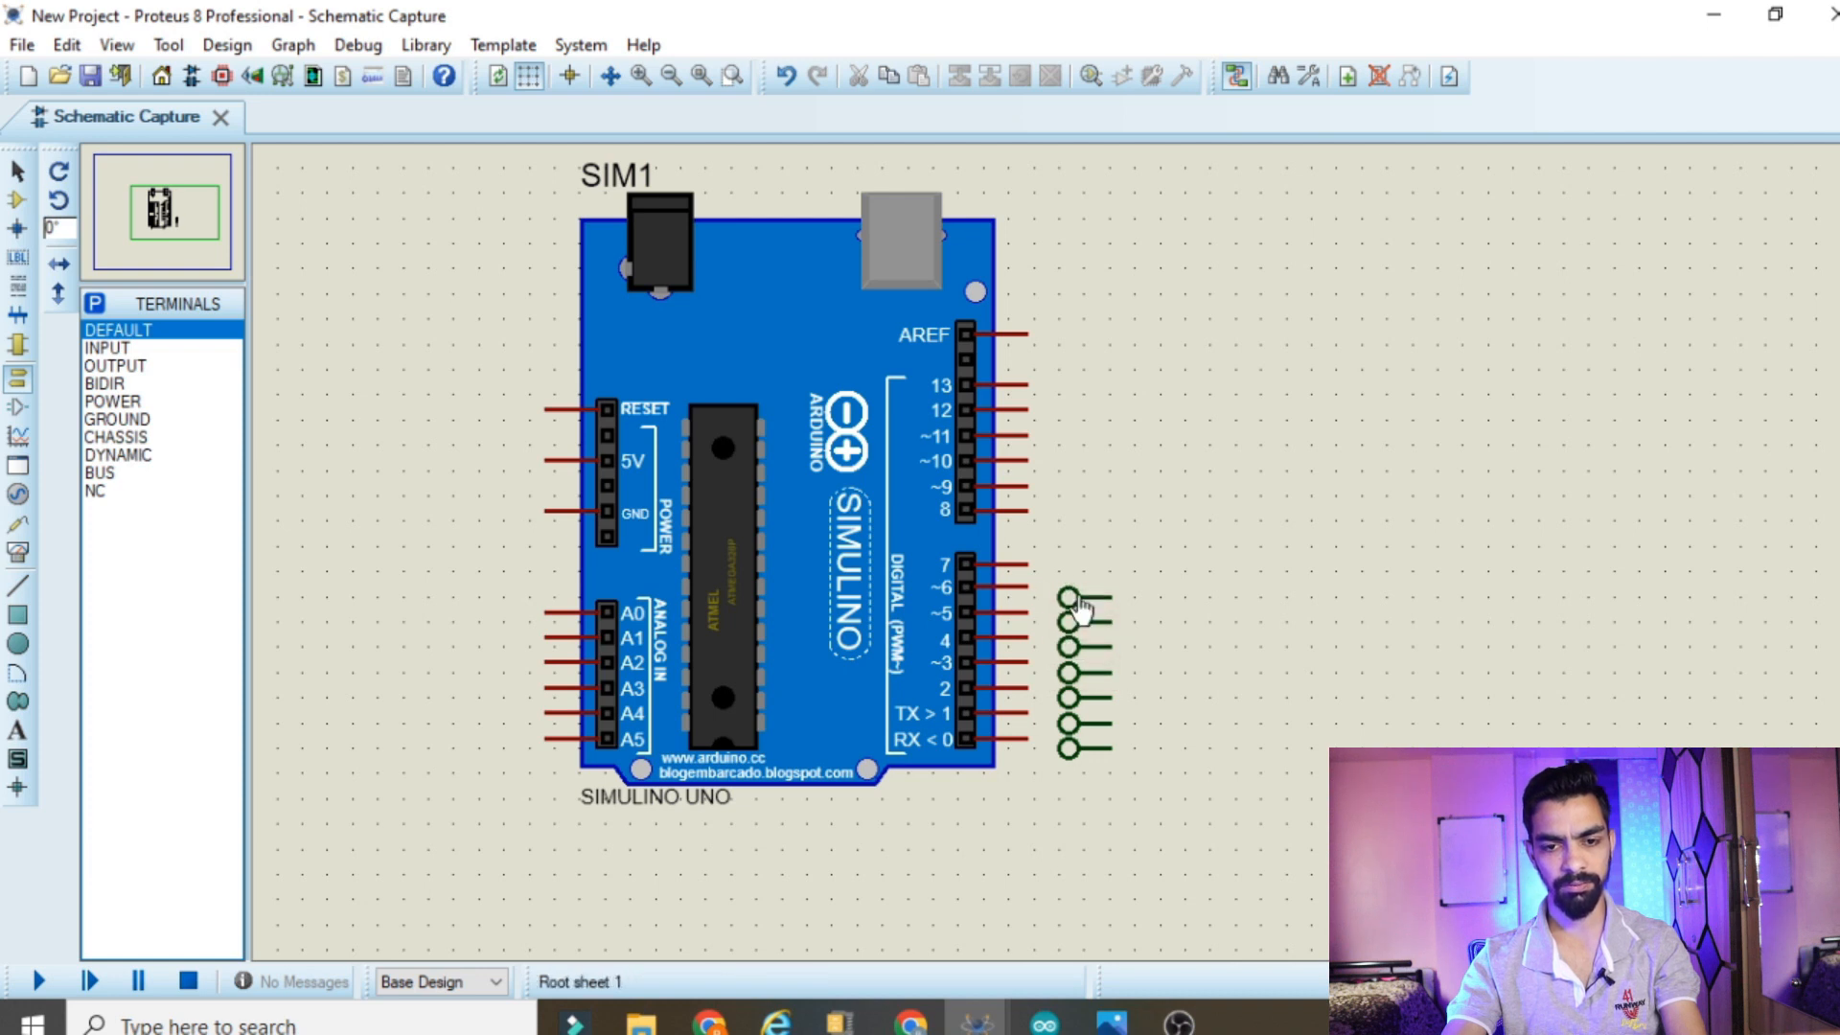
{"action": "left_click", "coordinate": [1068, 572]}
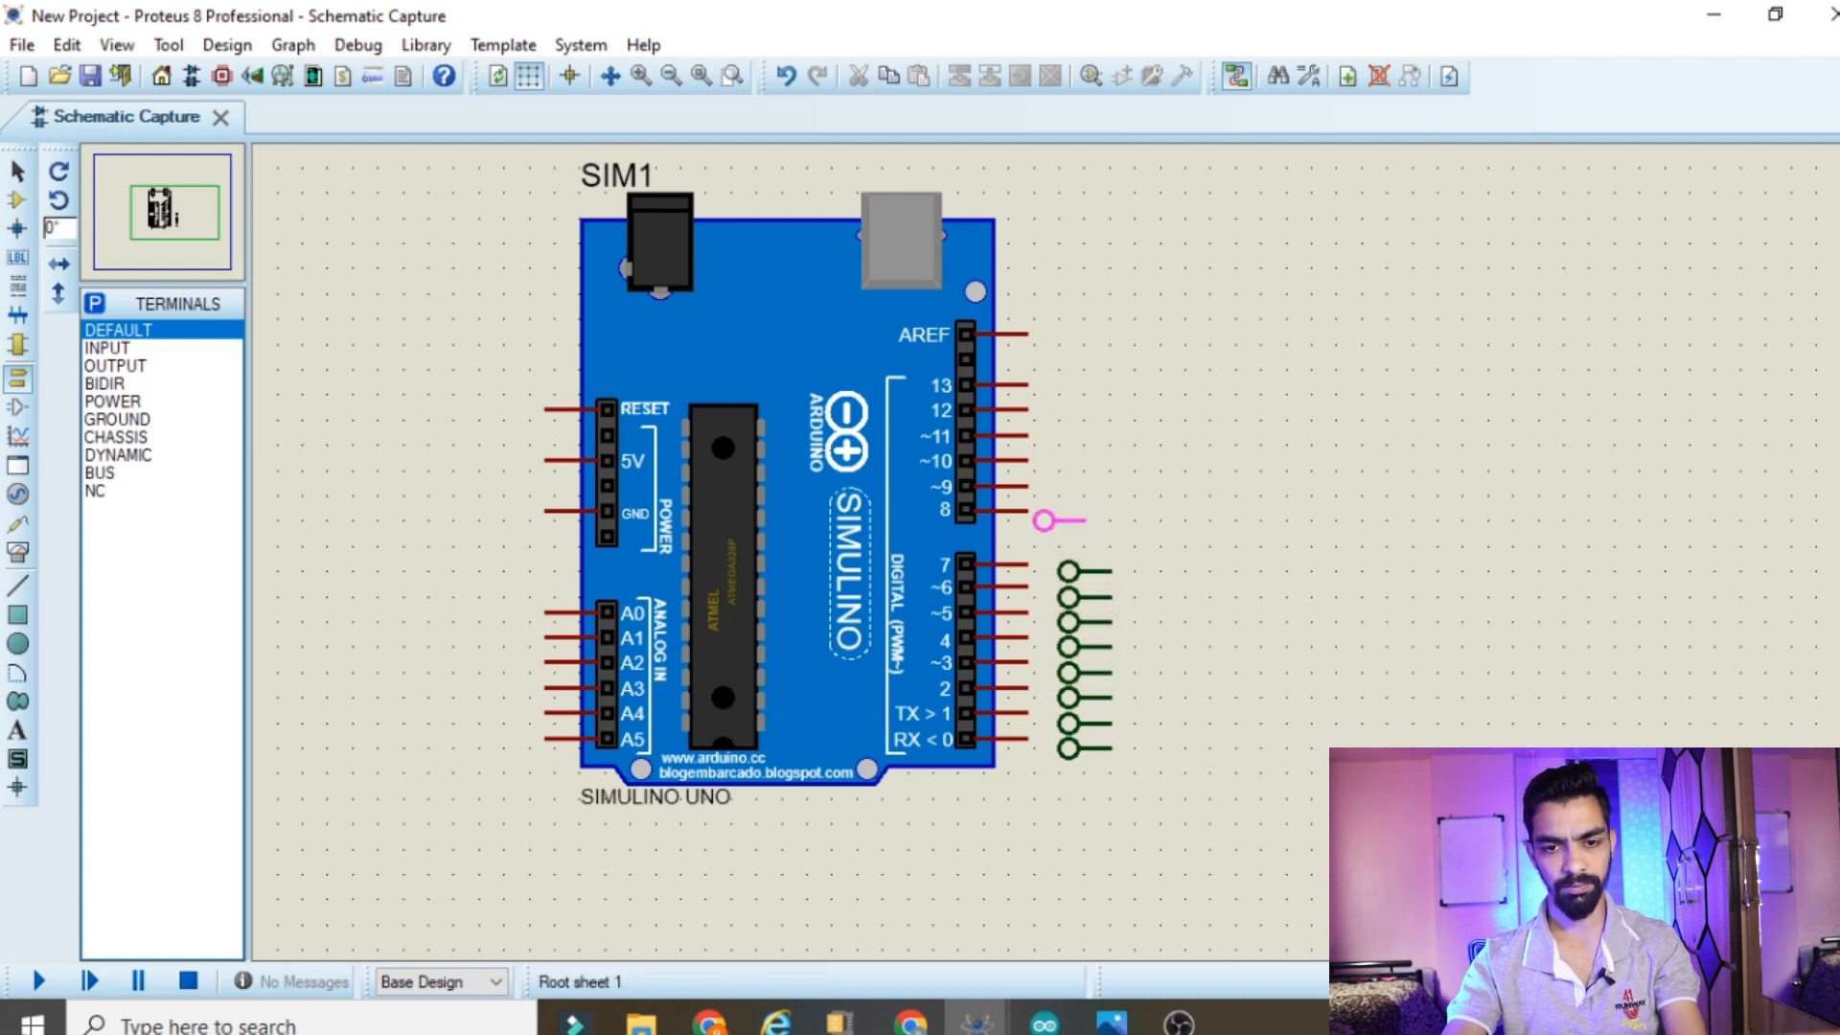
Place DEFAULT terminals beside digital pins 8 to 13 and AREF, aligned with the existing terminal column
{"action": "left_click", "coordinate": [1068, 520]}
{"action": "left_click", "coordinate": [1069, 496]}
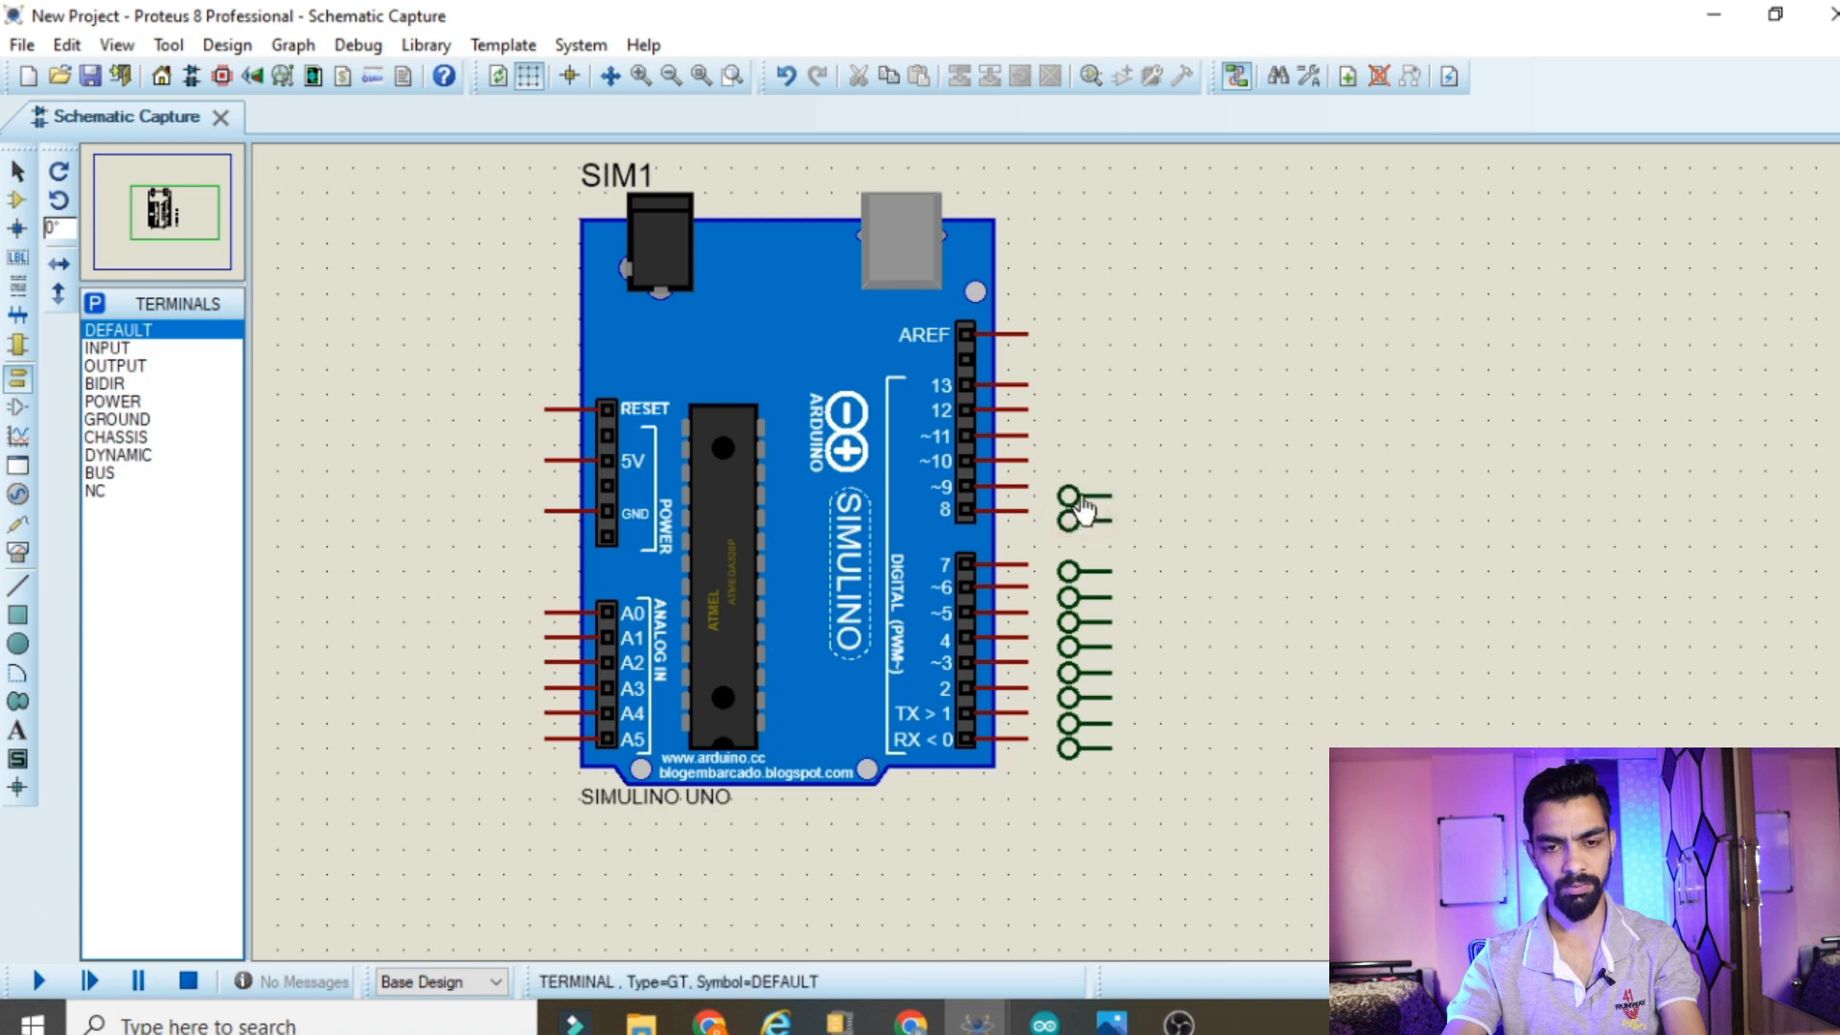
{"action": "left_click", "coordinate": [1068, 471]}
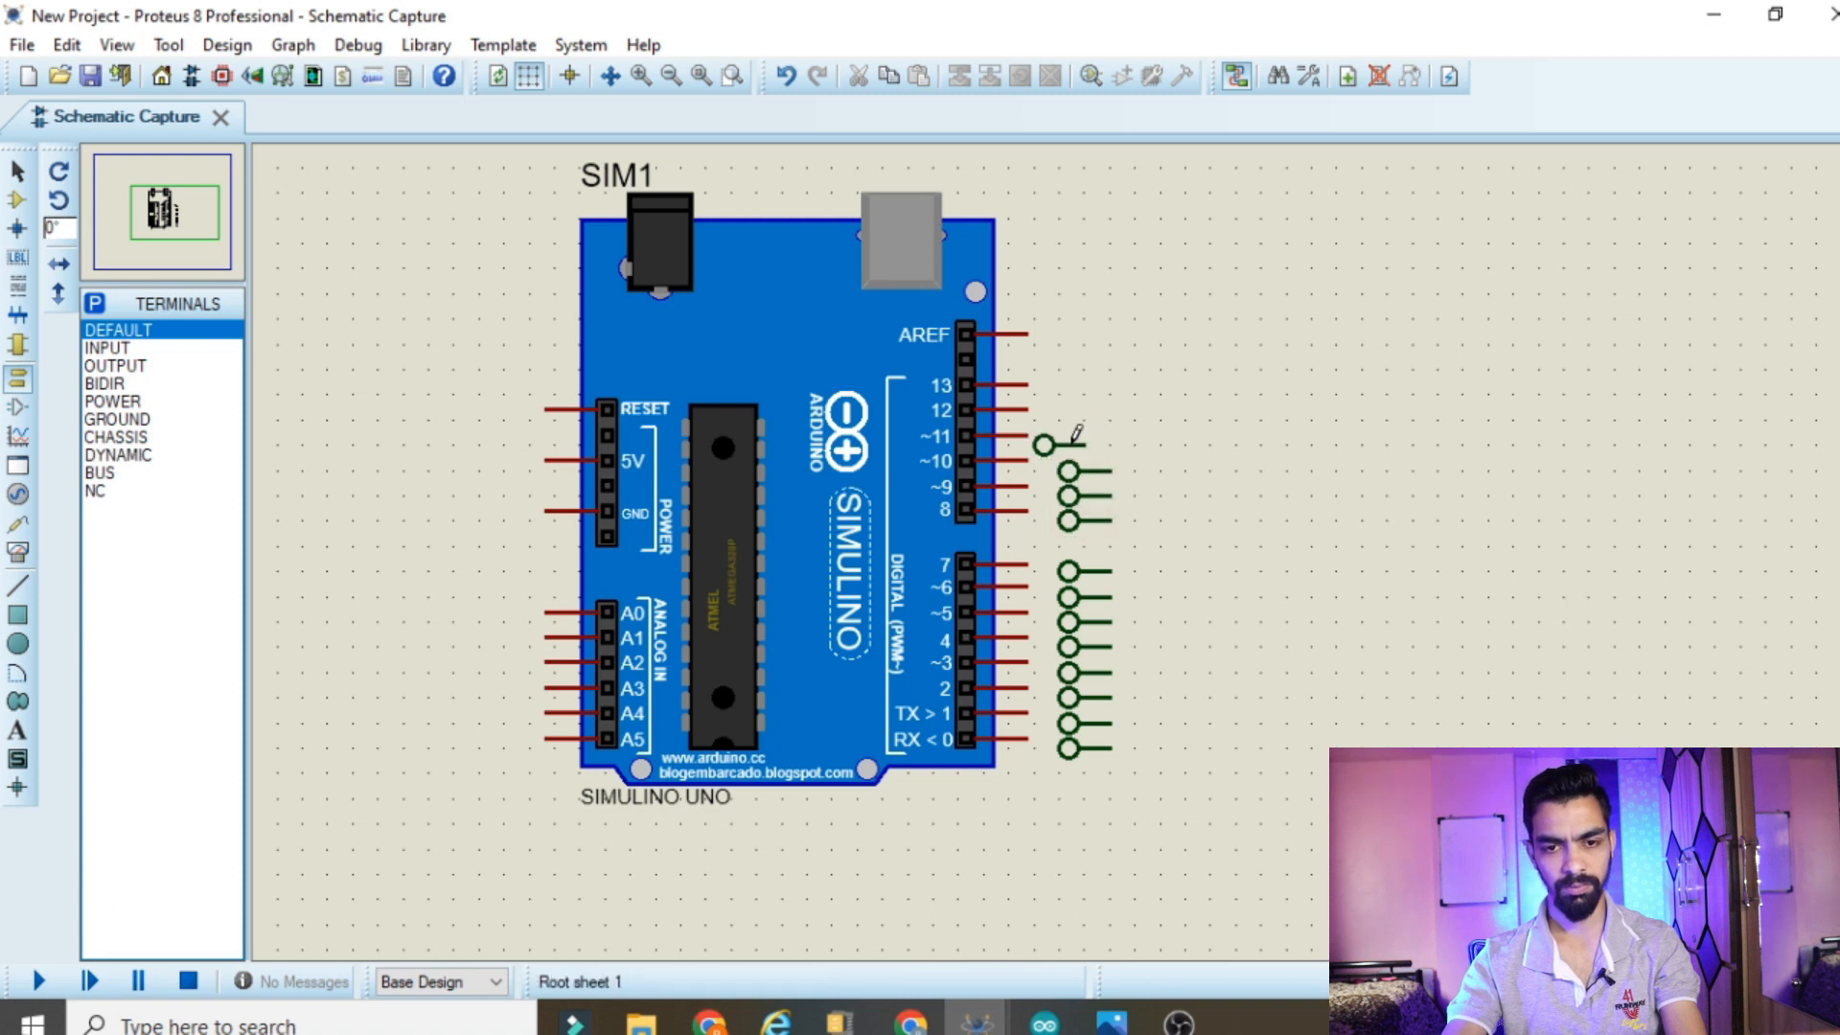
{"action": "left_click", "coordinate": [1042, 444]}
{"action": "left_click_drag", "start_coordinate": [1044, 445], "coordinate": [1068, 445]}
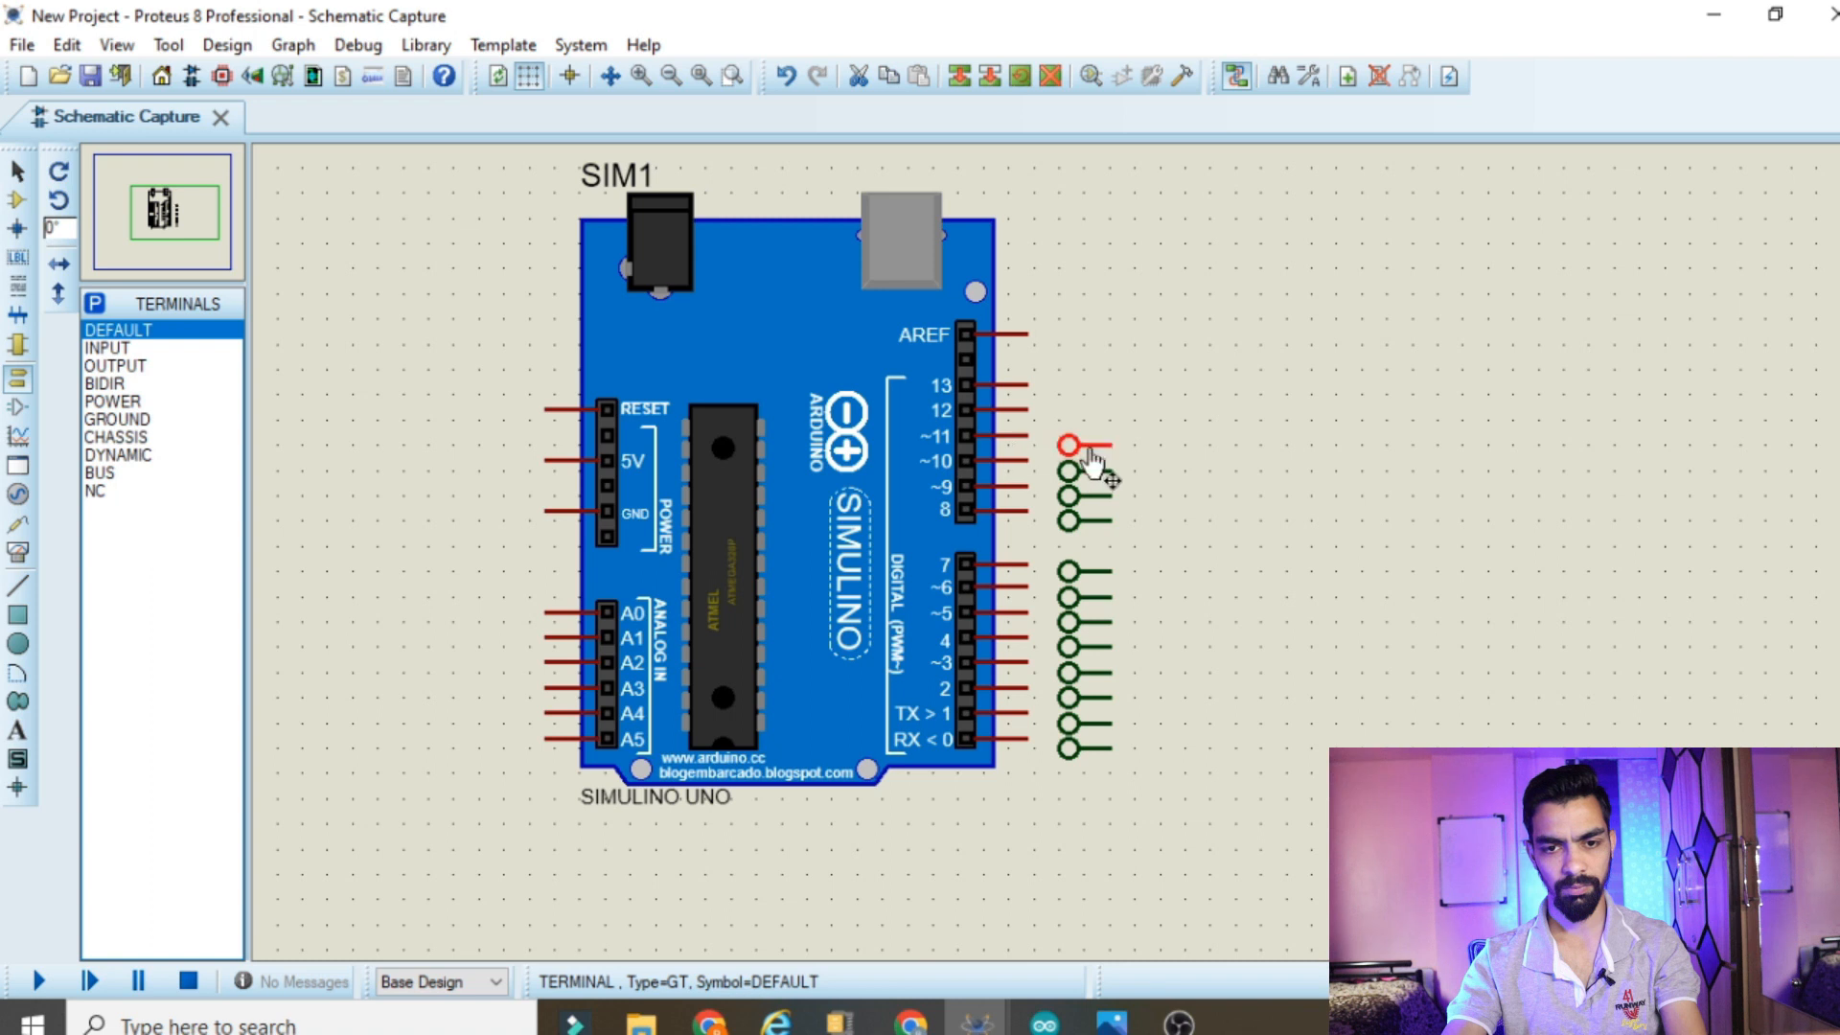
{"action": "left_click", "coordinate": [1081, 422]}
{"action": "left_click", "coordinate": [1068, 420]}
{"action": "left_click", "coordinate": [1069, 393]}
{"action": "left_click", "coordinate": [1069, 345]}
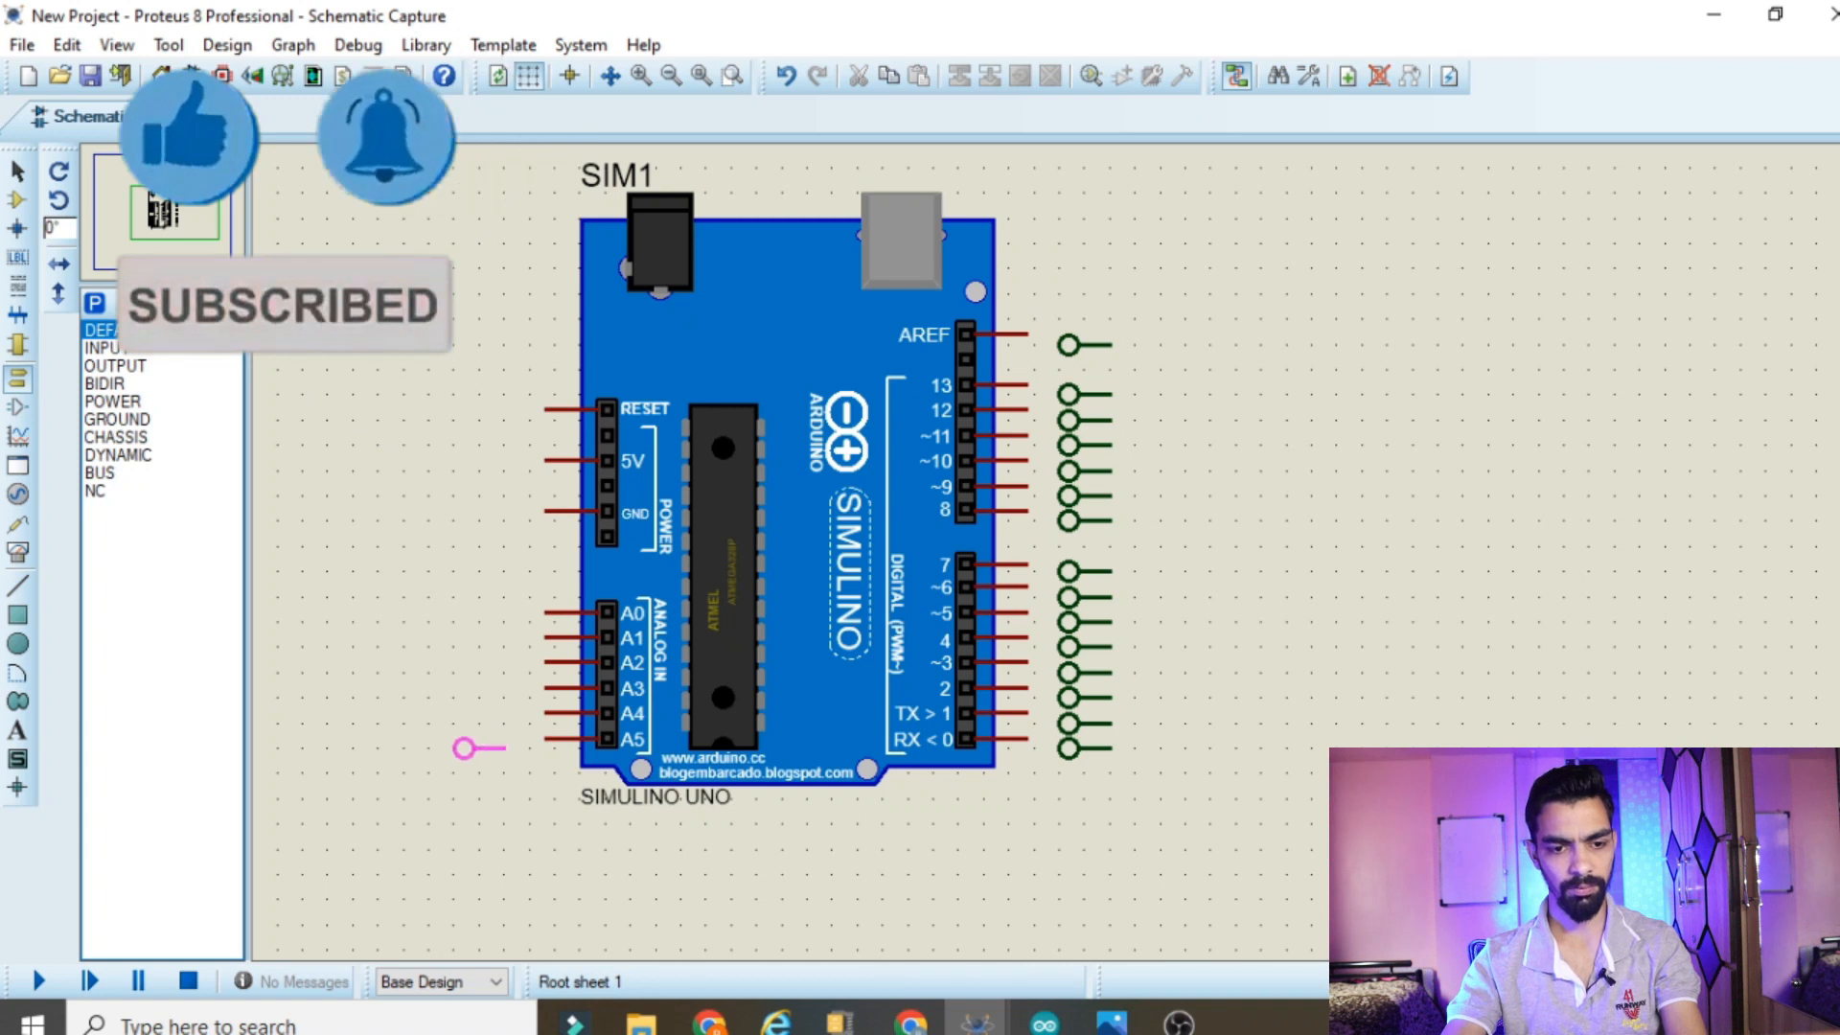
Place DEFAULT terminals beside the analog pins A5 to A0 and the GND, 5V and RESET pins
{"action": "left_click", "coordinate": [463, 749]}
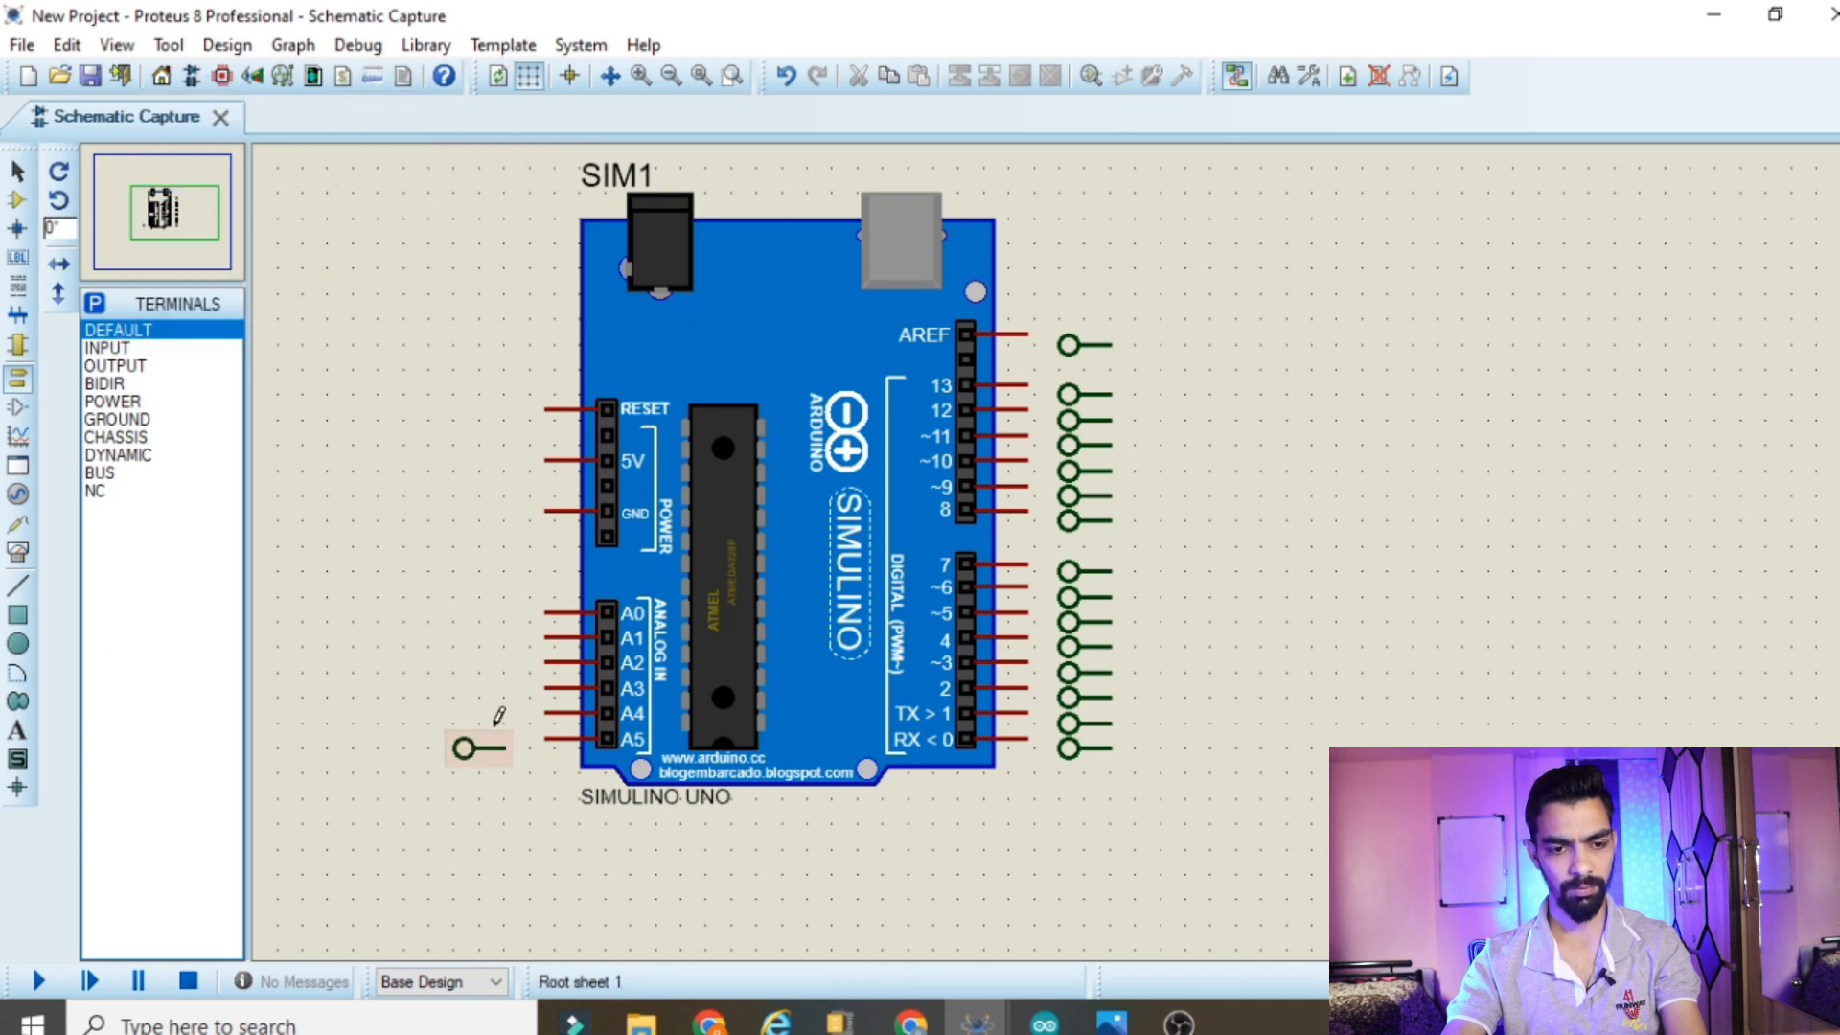
{"action": "left_click", "coordinate": [486, 724]}
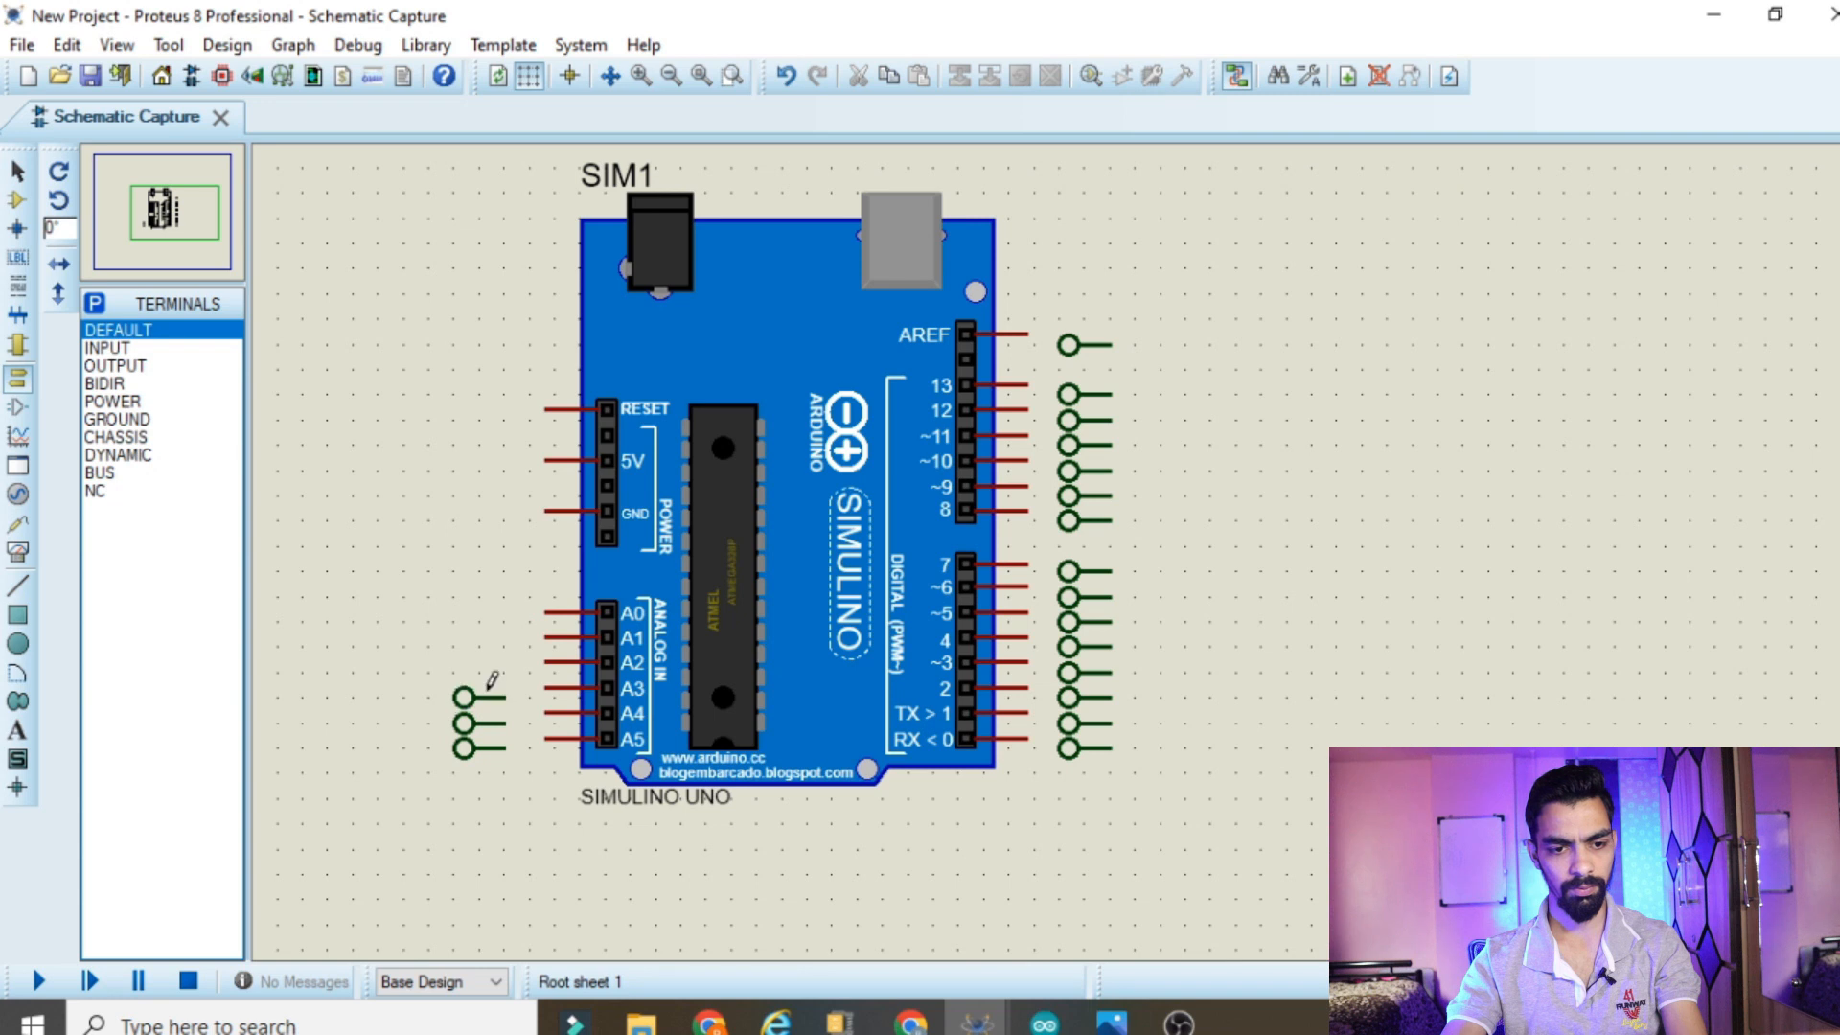
{"action": "left_click", "coordinate": [486, 647]}
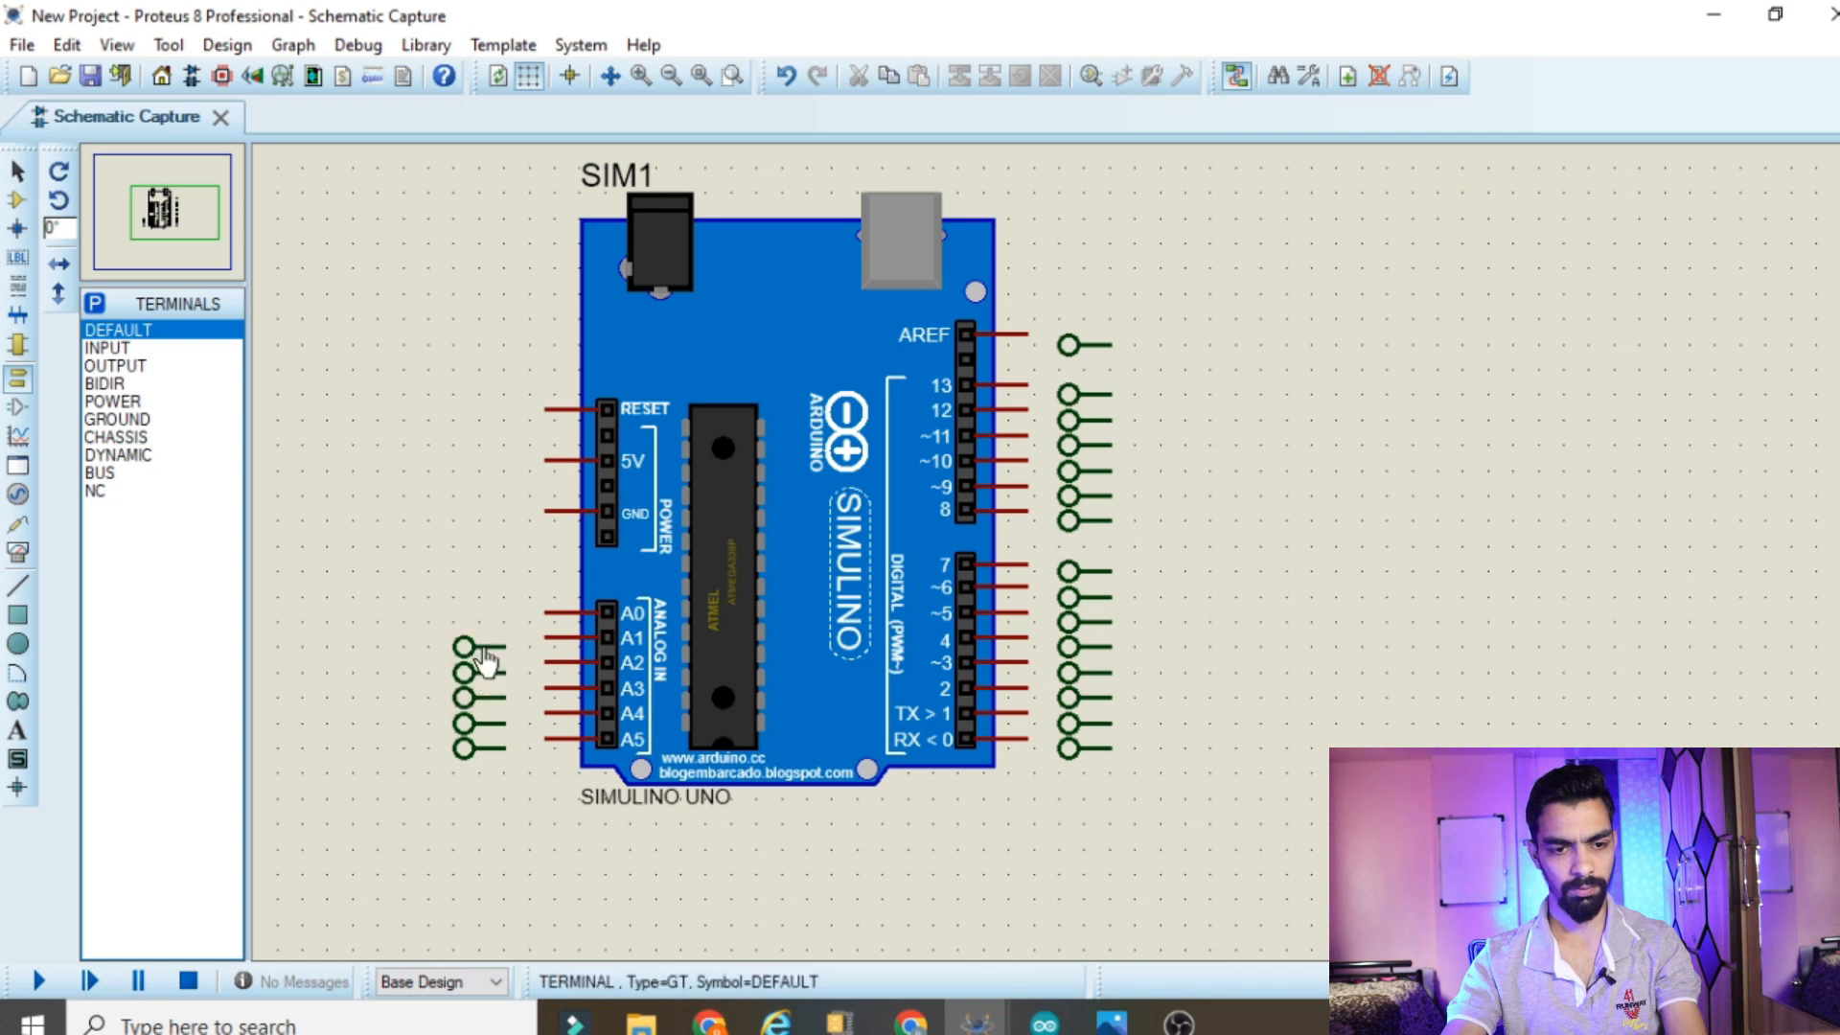
{"action": "left_click", "coordinate": [486, 520]}
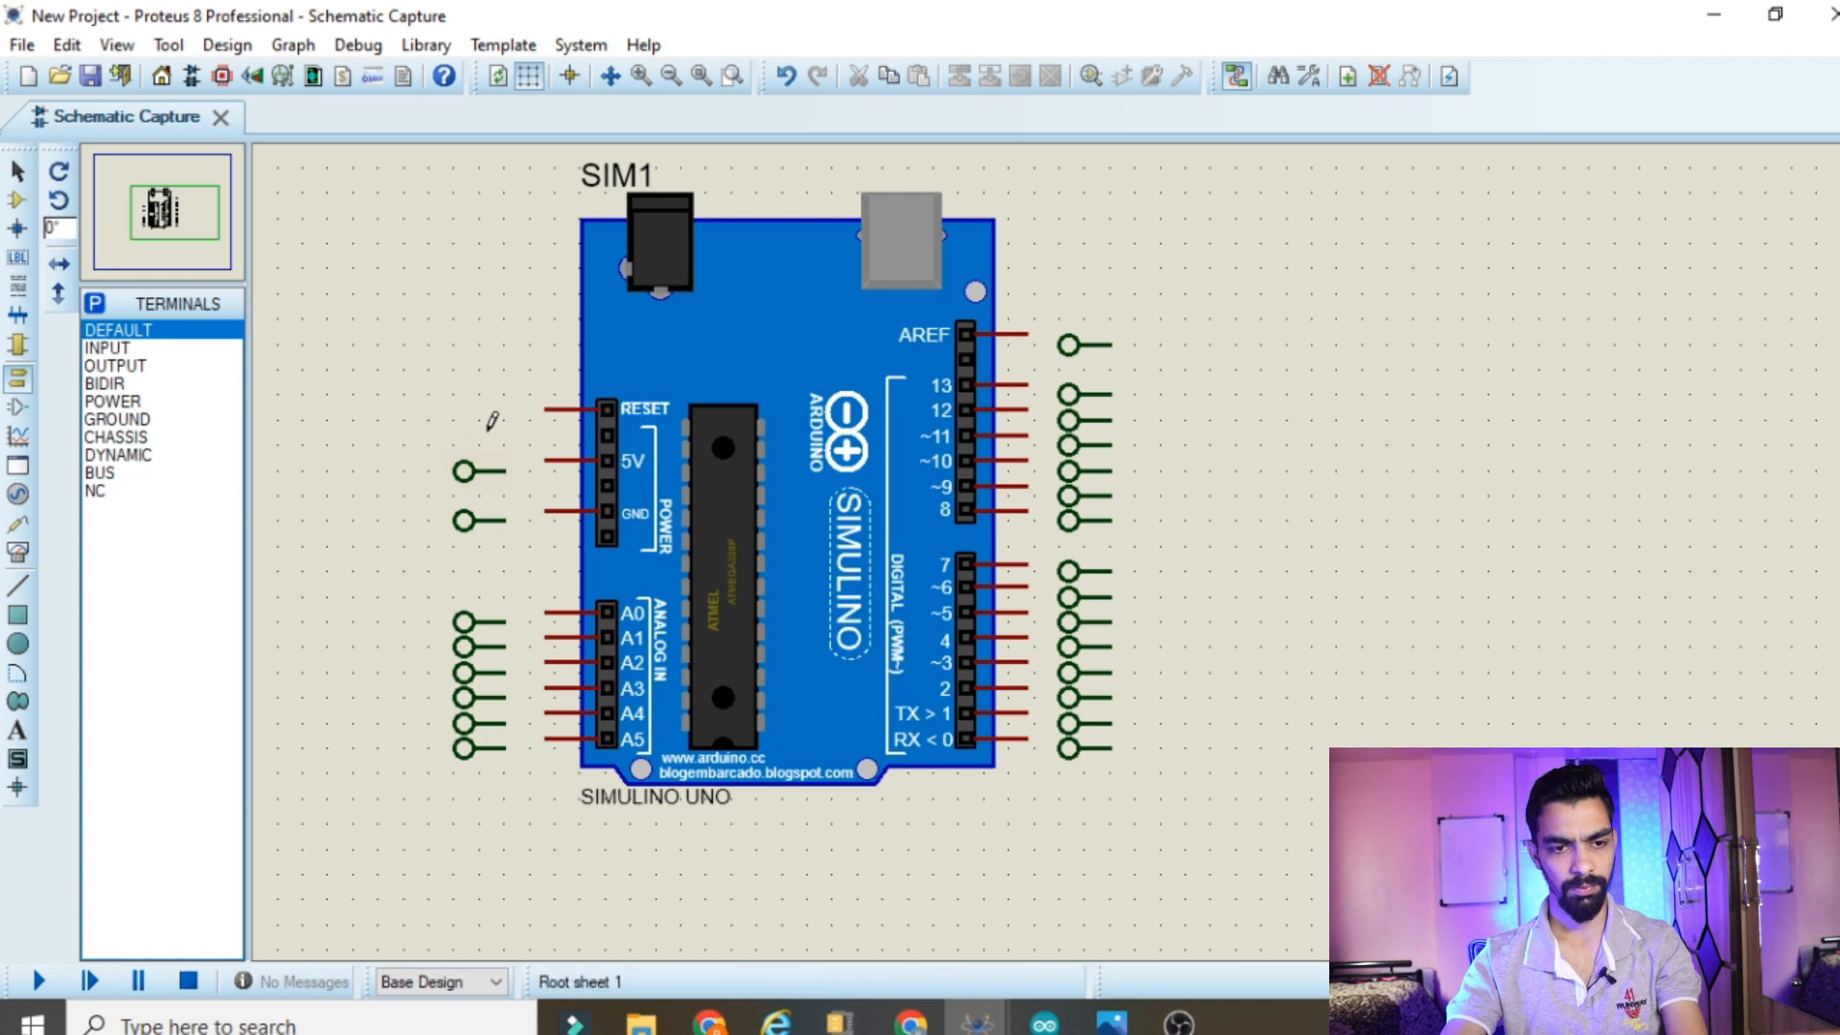
{"action": "left_click", "coordinate": [486, 420]}
Rotate the terminal column beside the digital pins by 180 degrees and move it closer to the board
{"action": "left_click_drag", "start_coordinate": [1035, 294], "coordinate": [1186, 772]}
{"action": "right_click", "coordinate": [1054, 591]}
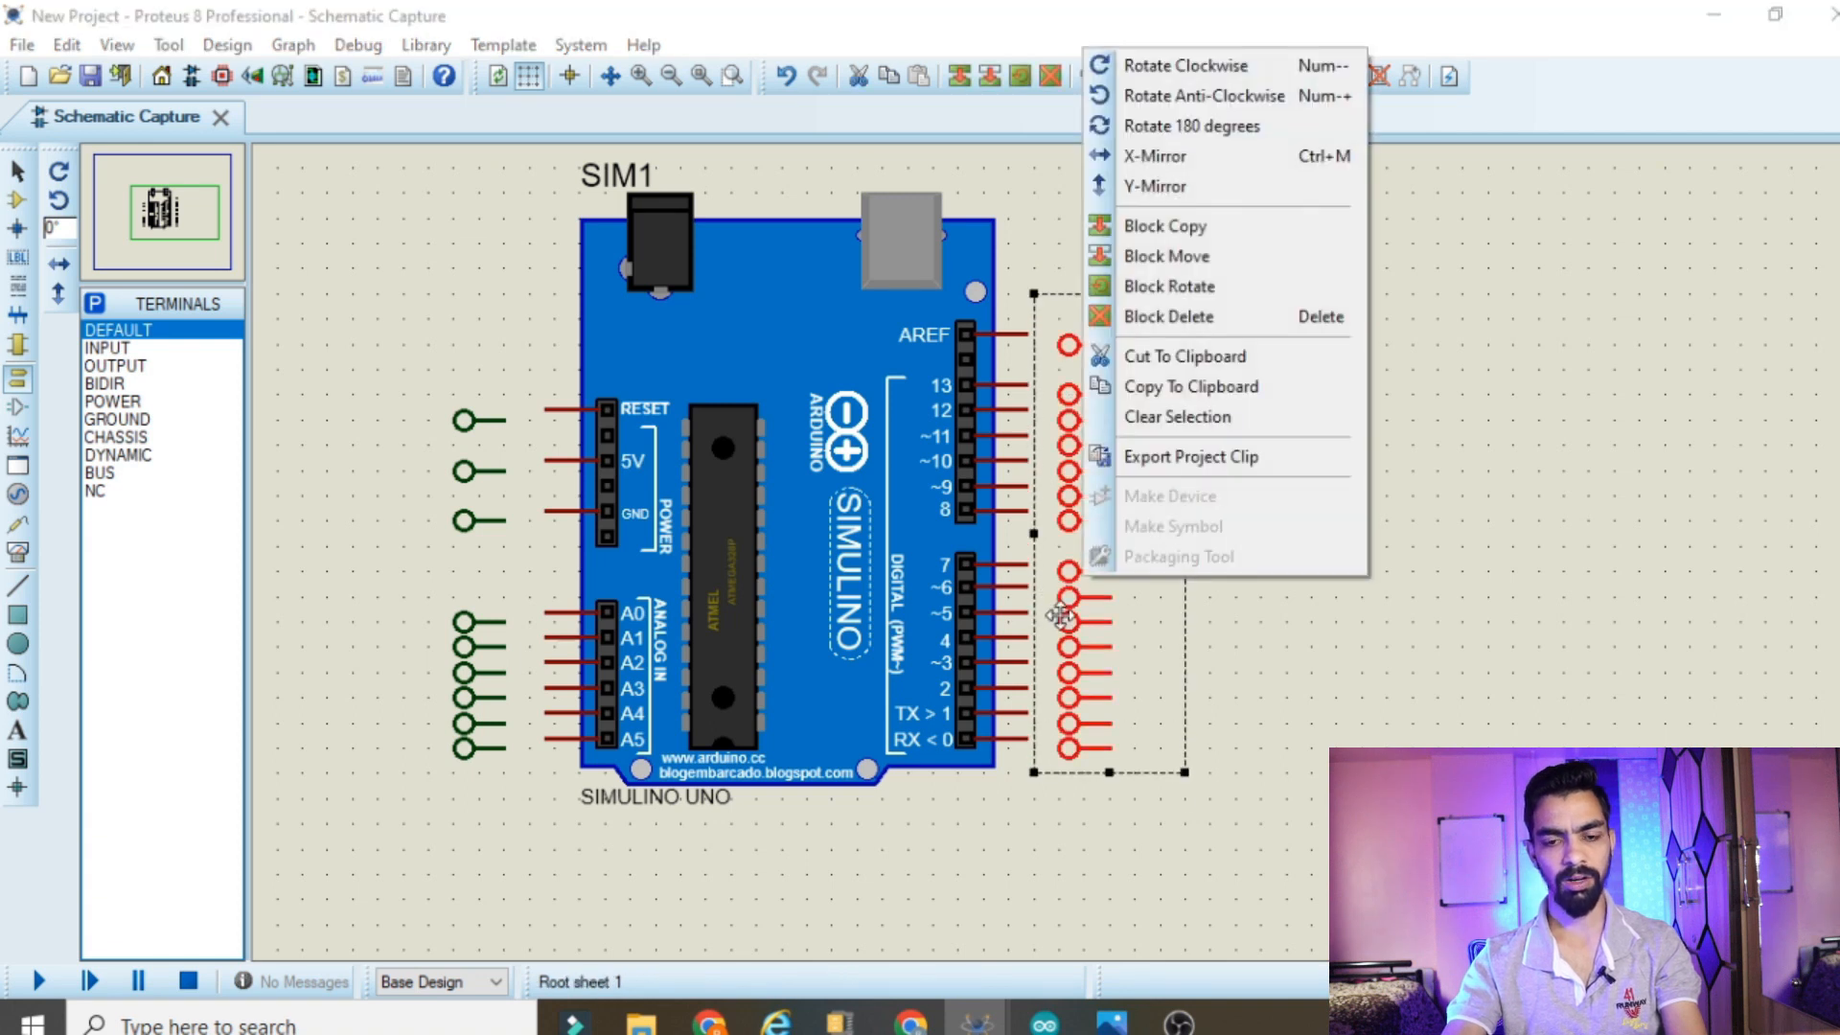
{"action": "left_click", "coordinate": [1219, 128]}
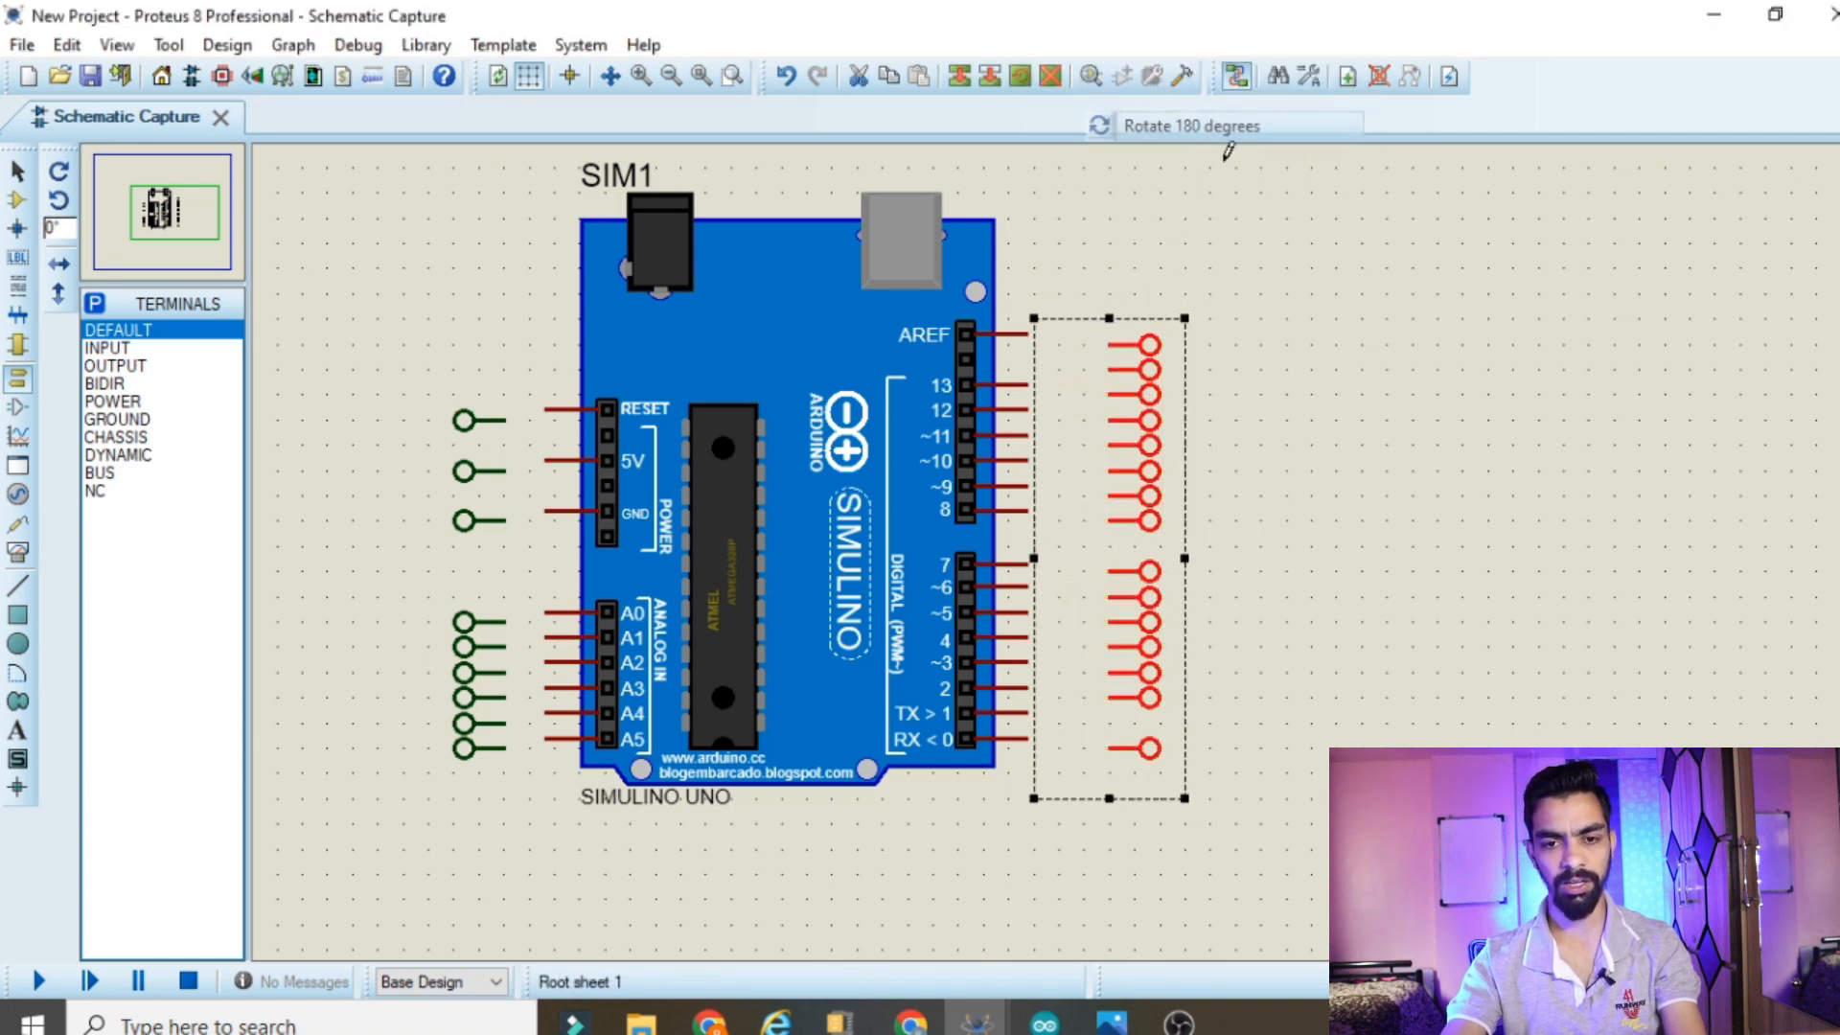
{"action": "left_click", "coordinate": [1319, 671]}
{"action": "left_click_drag", "start_coordinate": [1094, 289], "coordinate": [1280, 867]}
{"action": "left_click_drag", "start_coordinate": [1144, 683], "coordinate": [1093, 682]}
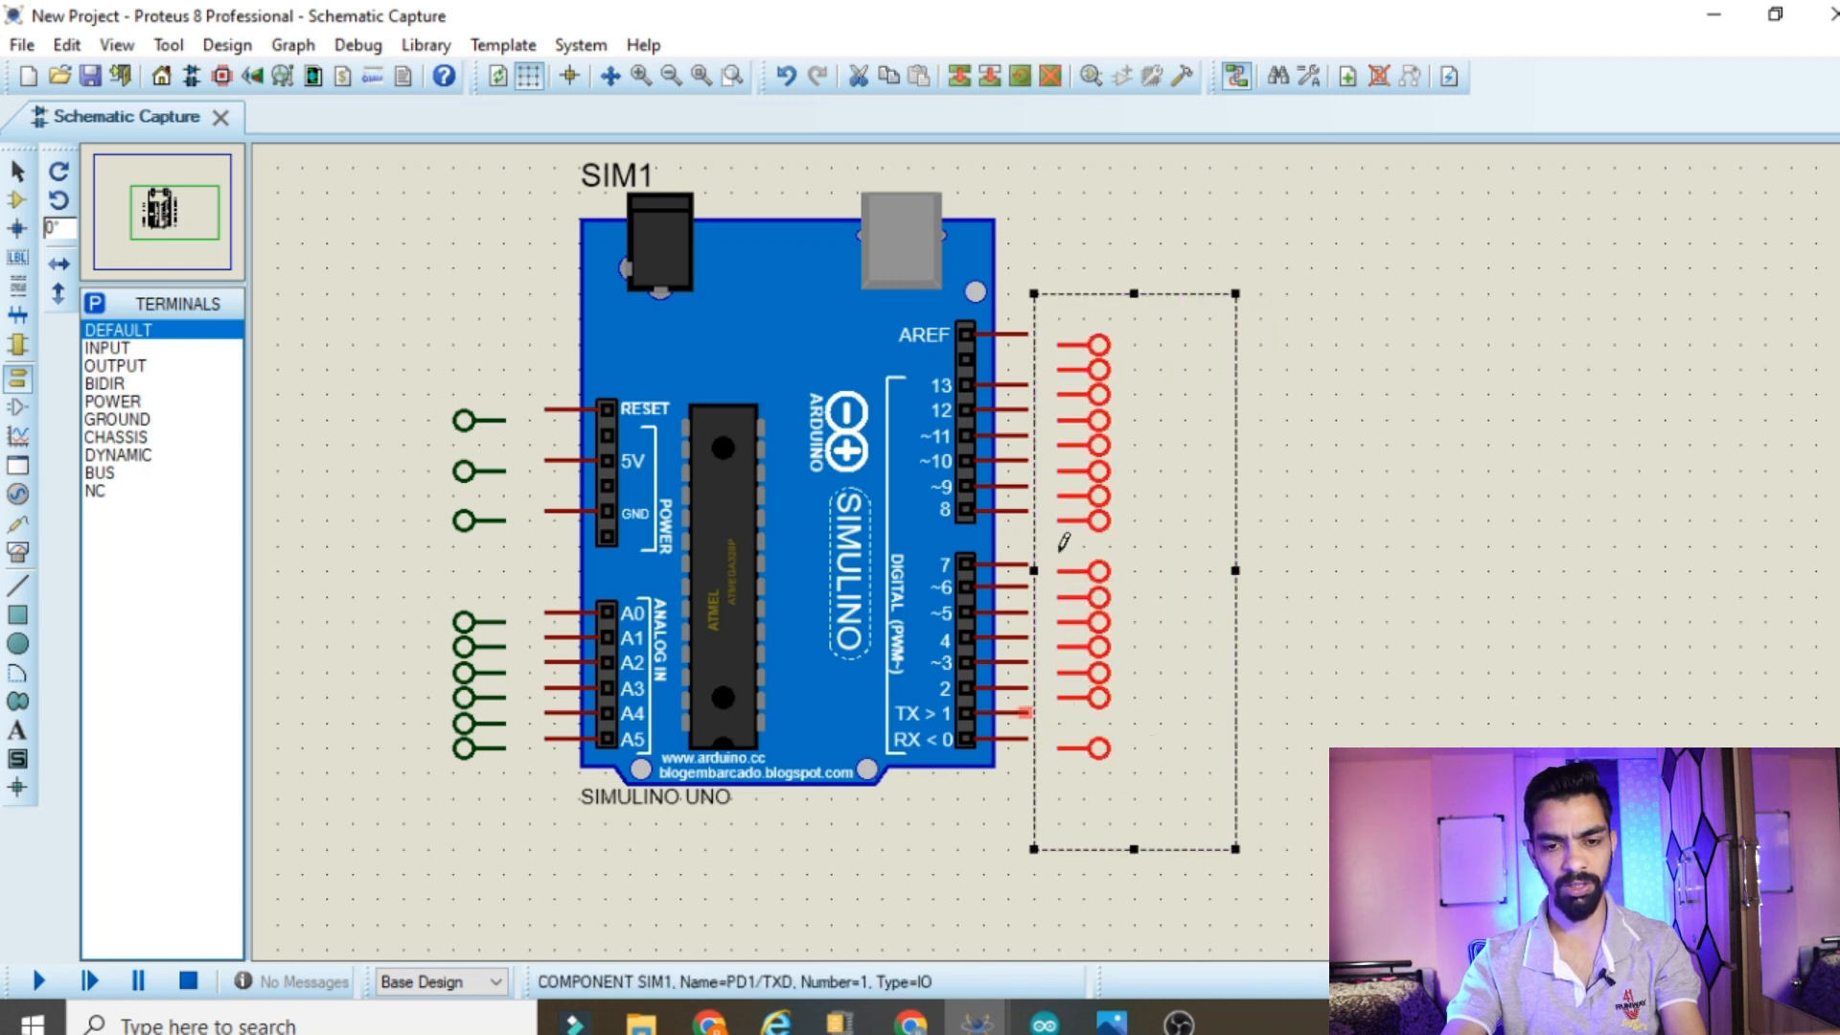
{"action": "scroll", "coordinate": [1059, 534], "scroll_direction": "up", "scroll_amount": 2}
{"action": "left_click", "coordinate": [1384, 587]}
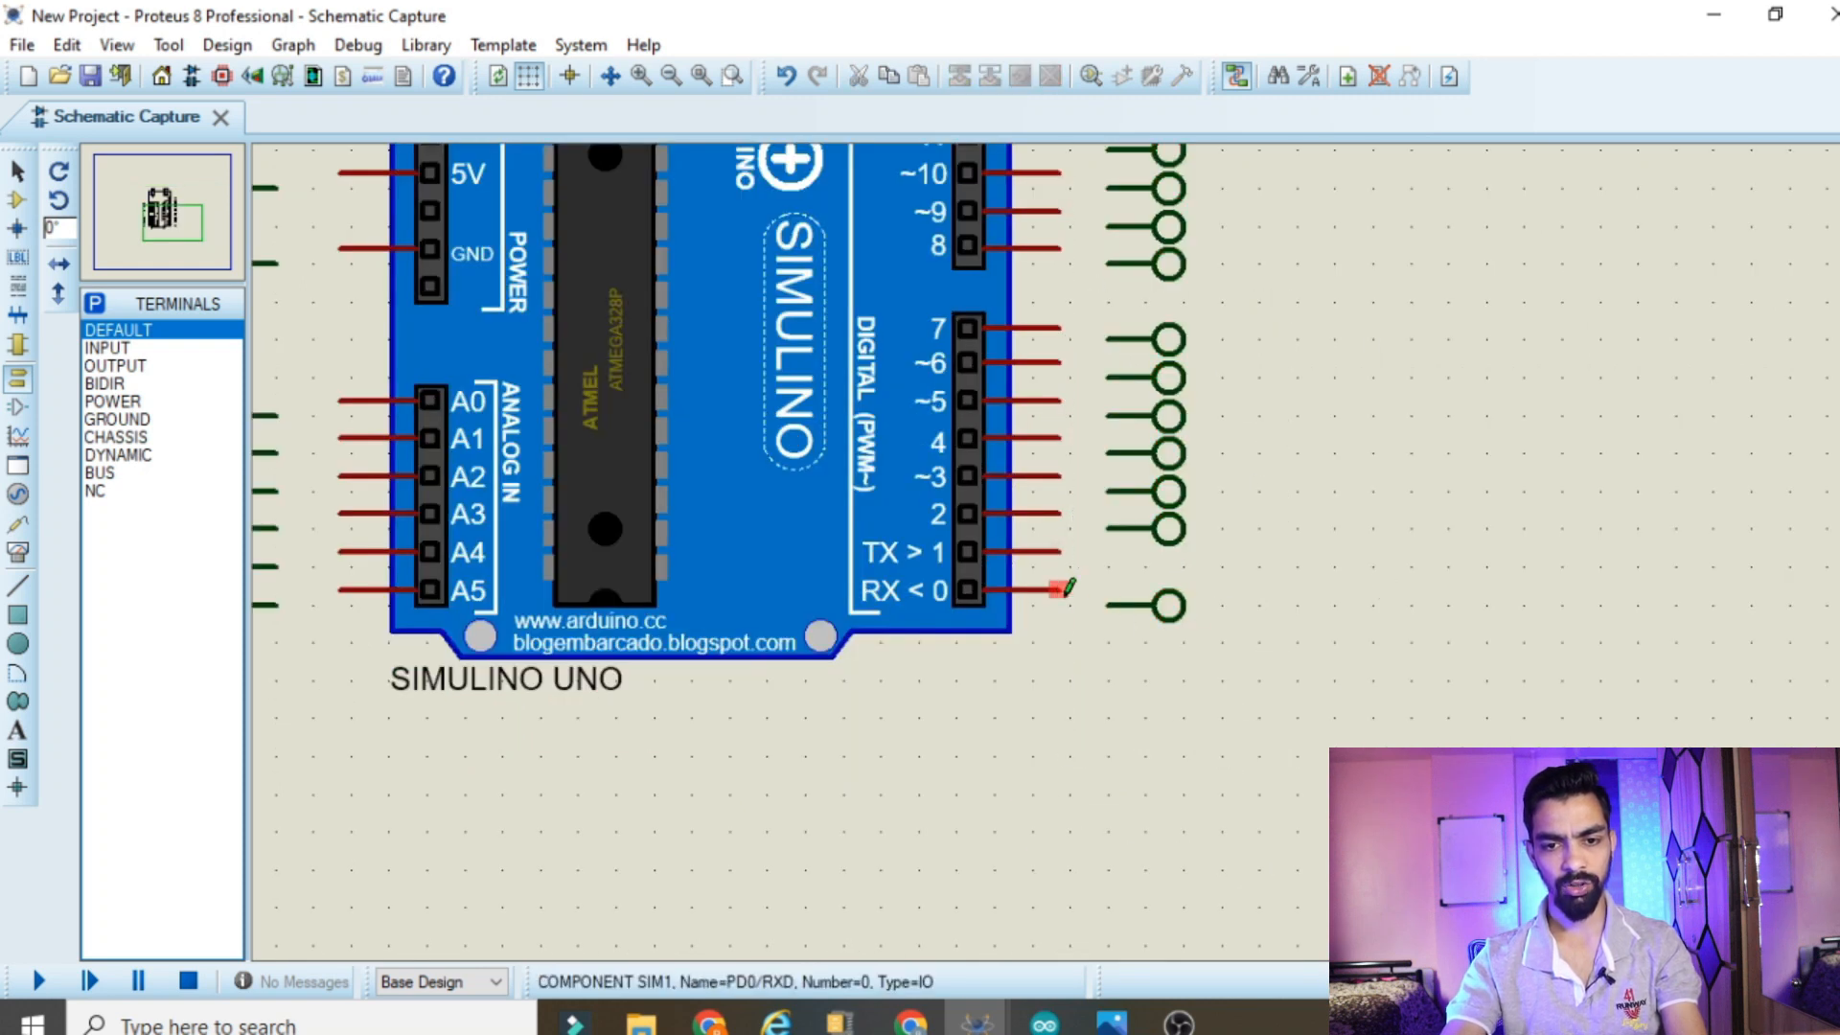
Wire the RX<0 pin to the lowest terminal of the column beside the digital pins
{"action": "left_click", "coordinate": [1169, 610]}
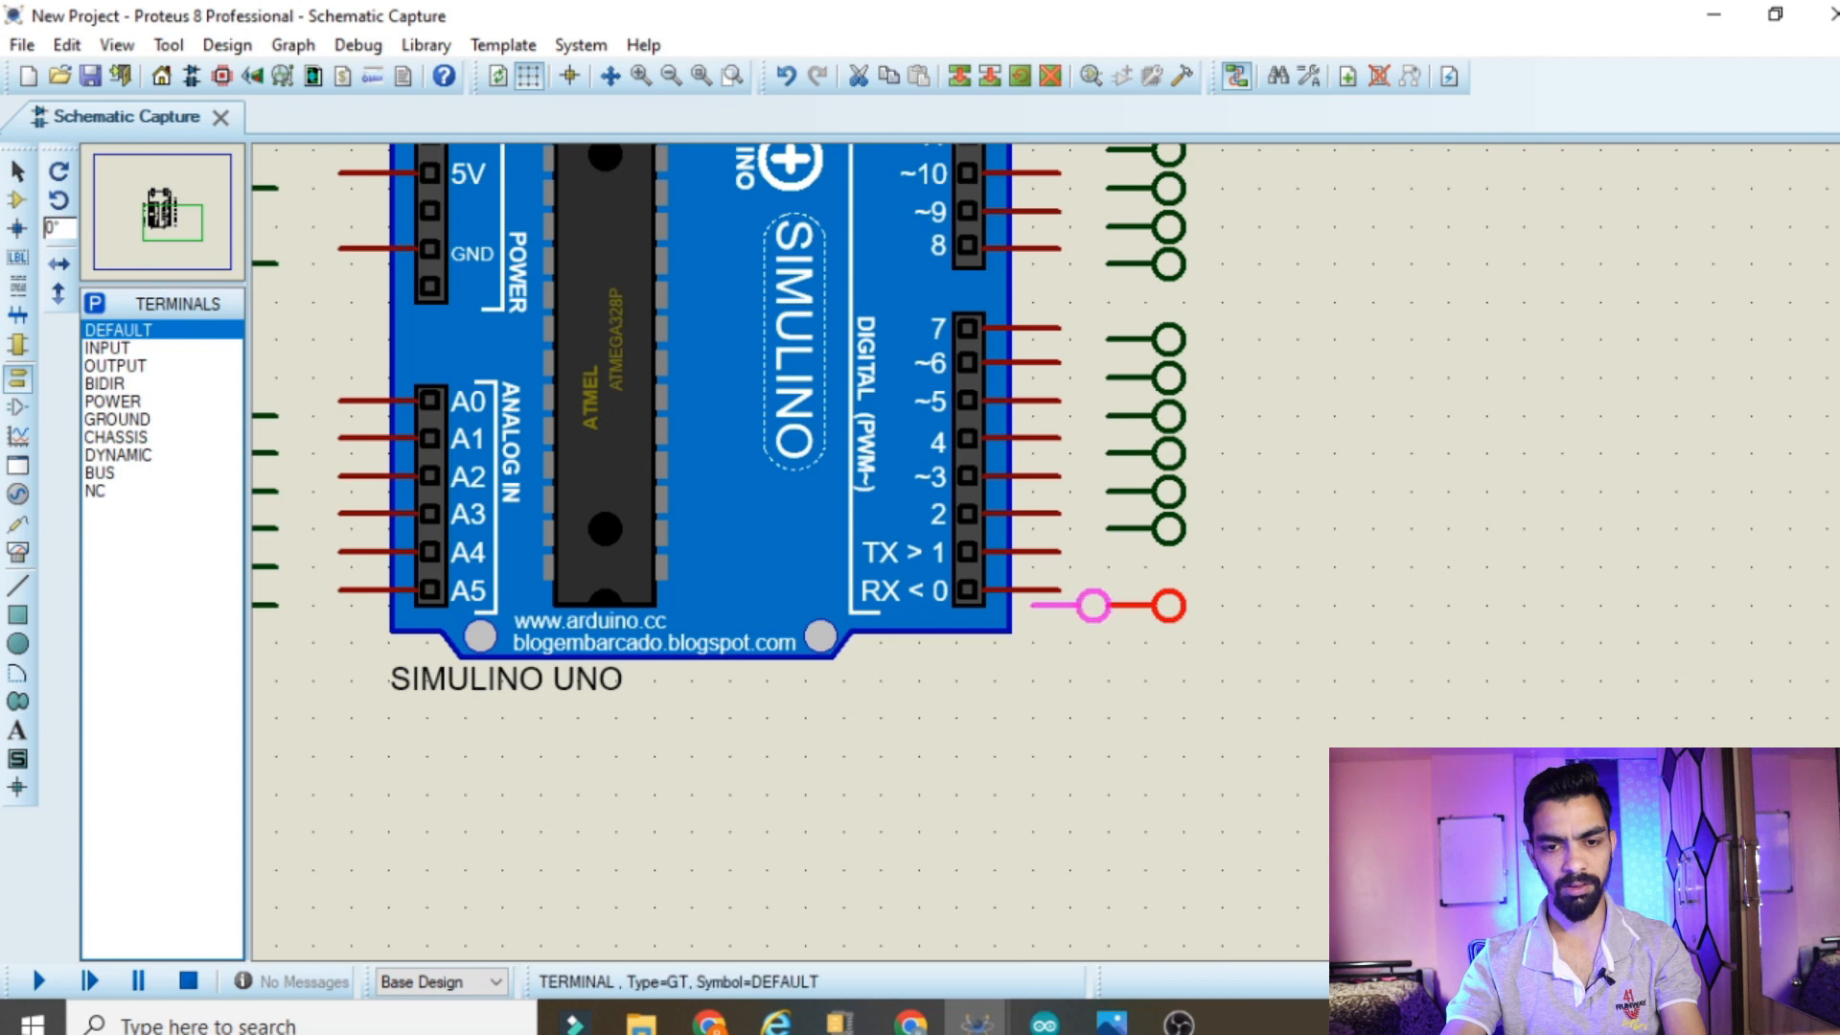
{"action": "left_click", "coordinate": [1169, 606]}
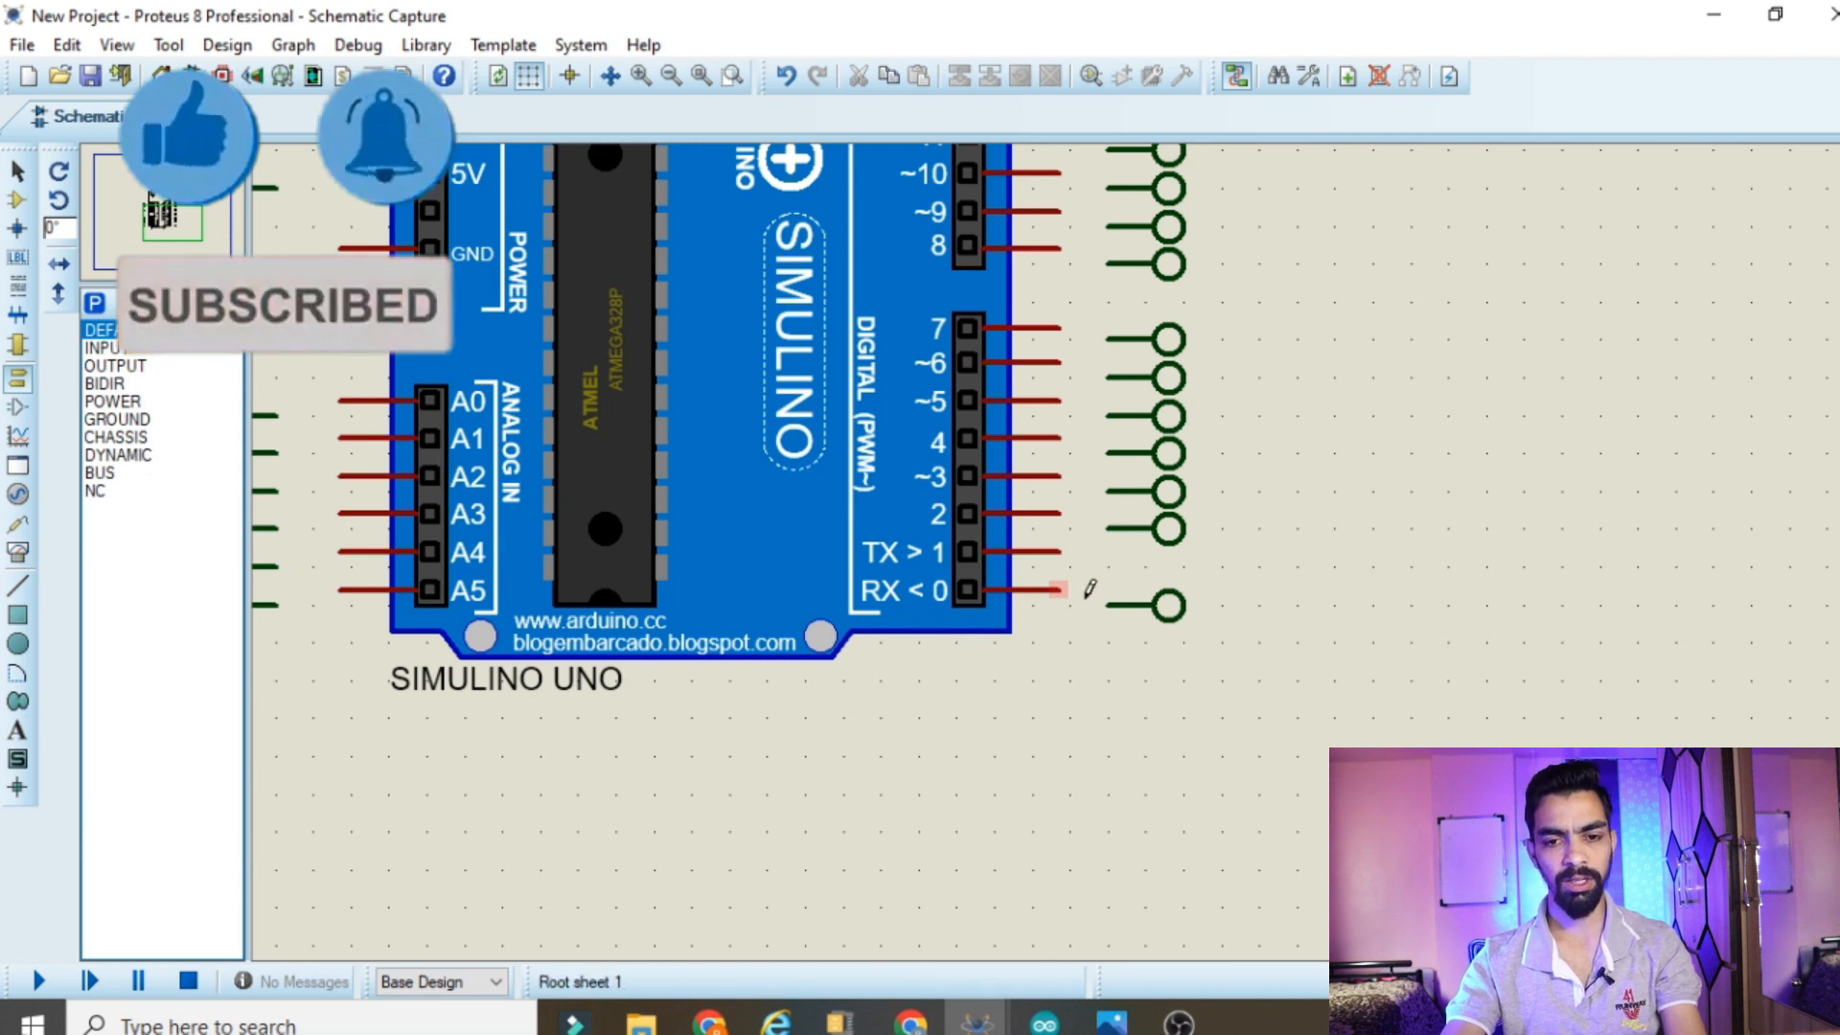
{"action": "left_click", "coordinate": [1060, 586]}
{"action": "left_click", "coordinate": [1104, 603]}
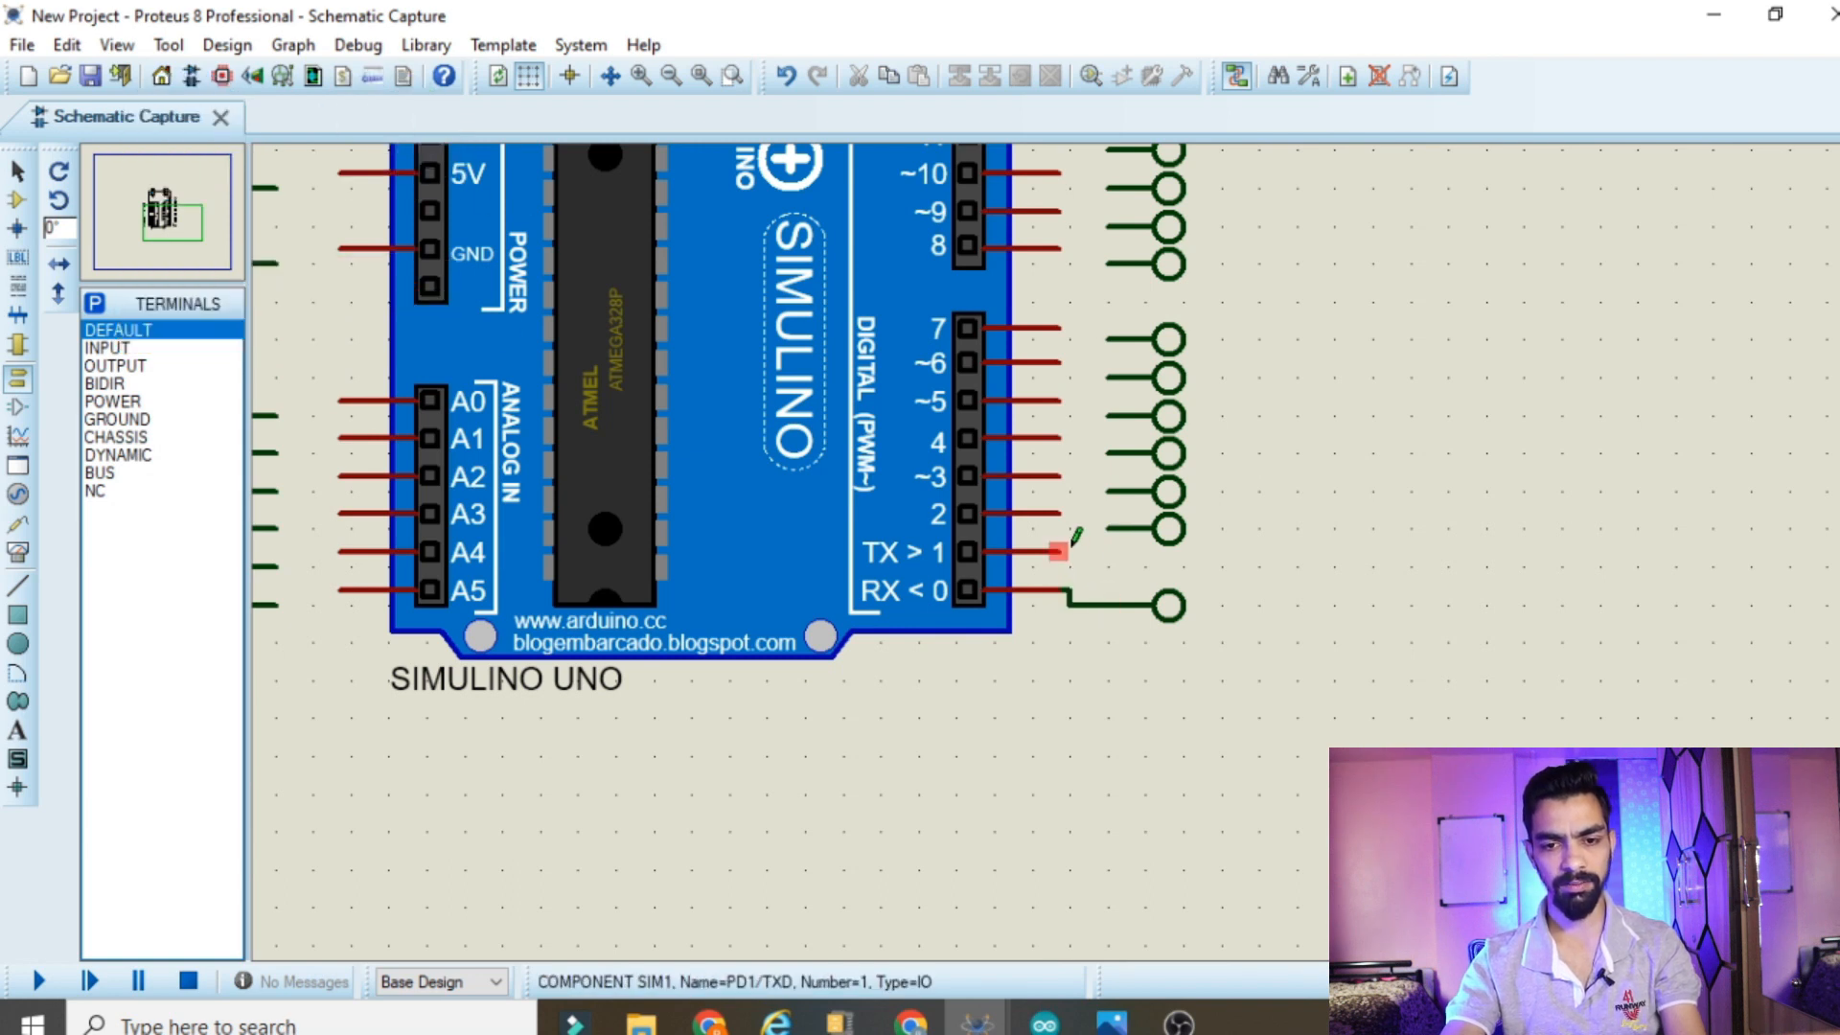
Shift the six terminals above the RX terminal down one position and wire them to pins TX>1 through ~6
{"action": "left_click_drag", "start_coordinate": [1069, 338], "coordinate": [1185, 566]}
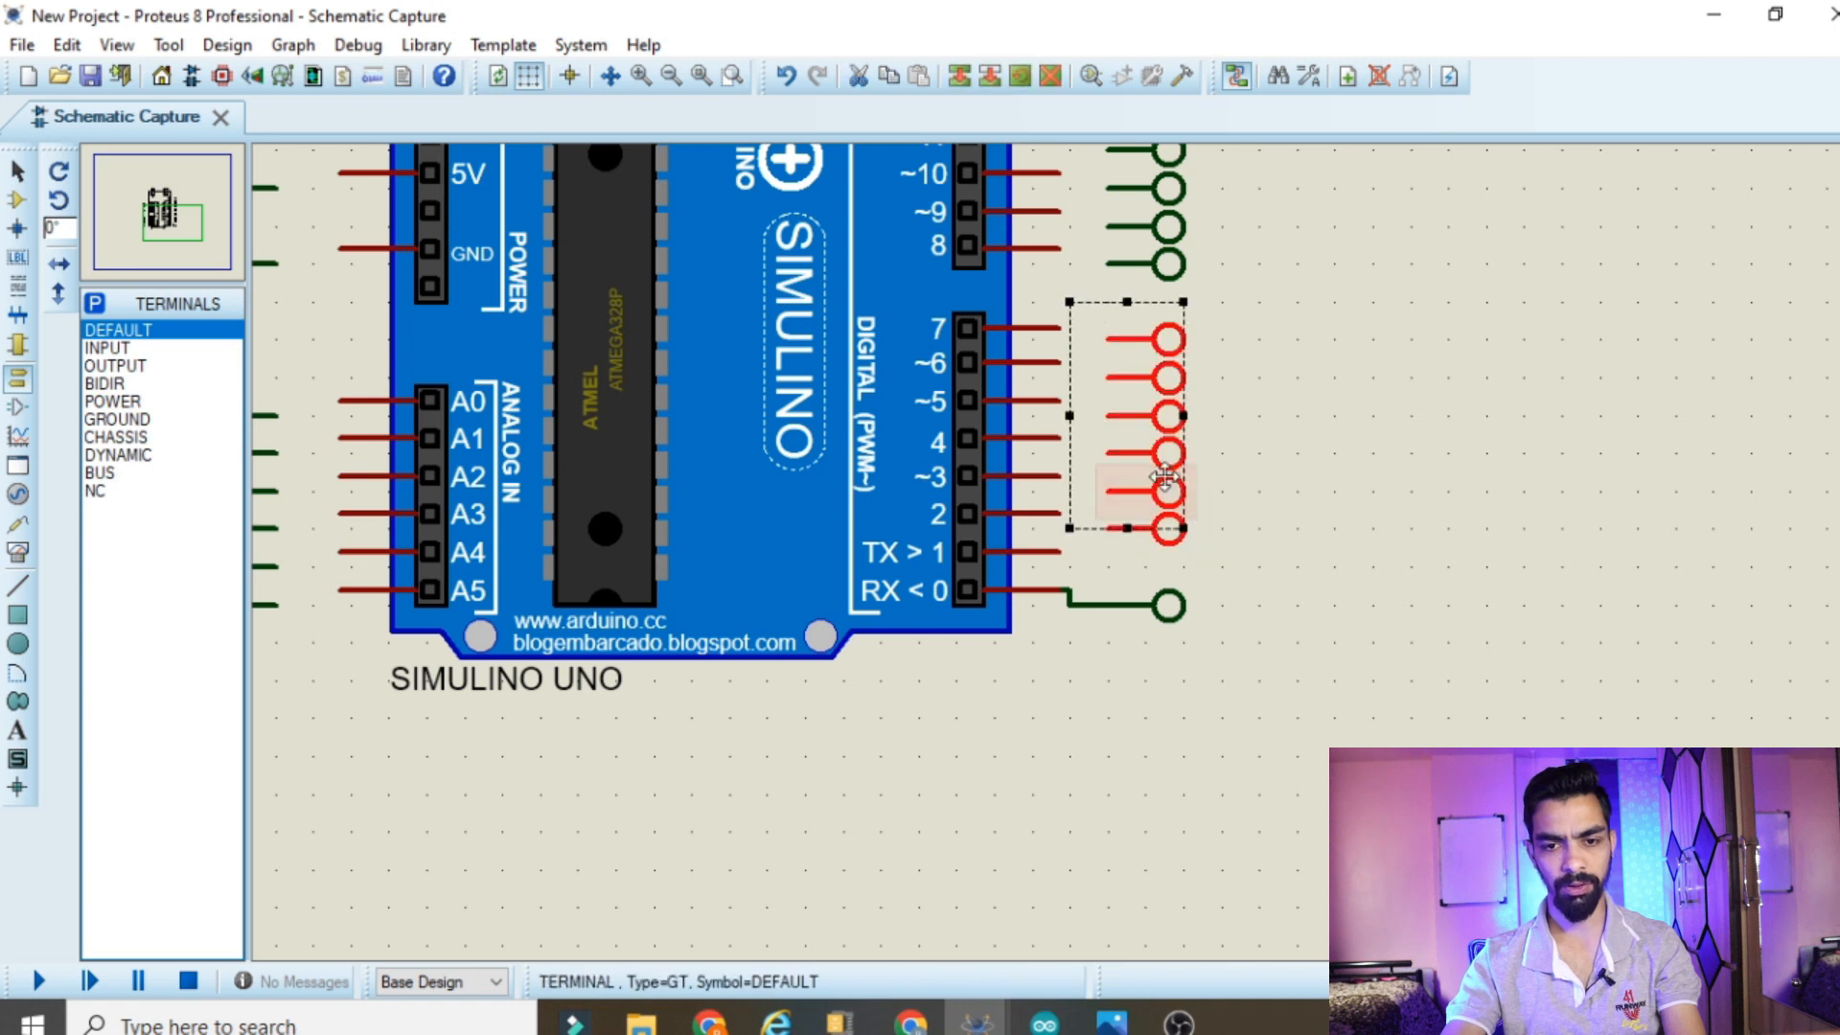
{"action": "left_click", "coordinate": [1321, 510]}
{"action": "left_click", "coordinate": [1058, 551]}
{"action": "left_click", "coordinate": [1108, 566]}
{"action": "left_click", "coordinate": [1058, 513]}
{"action": "left_click", "coordinate": [1109, 528]}
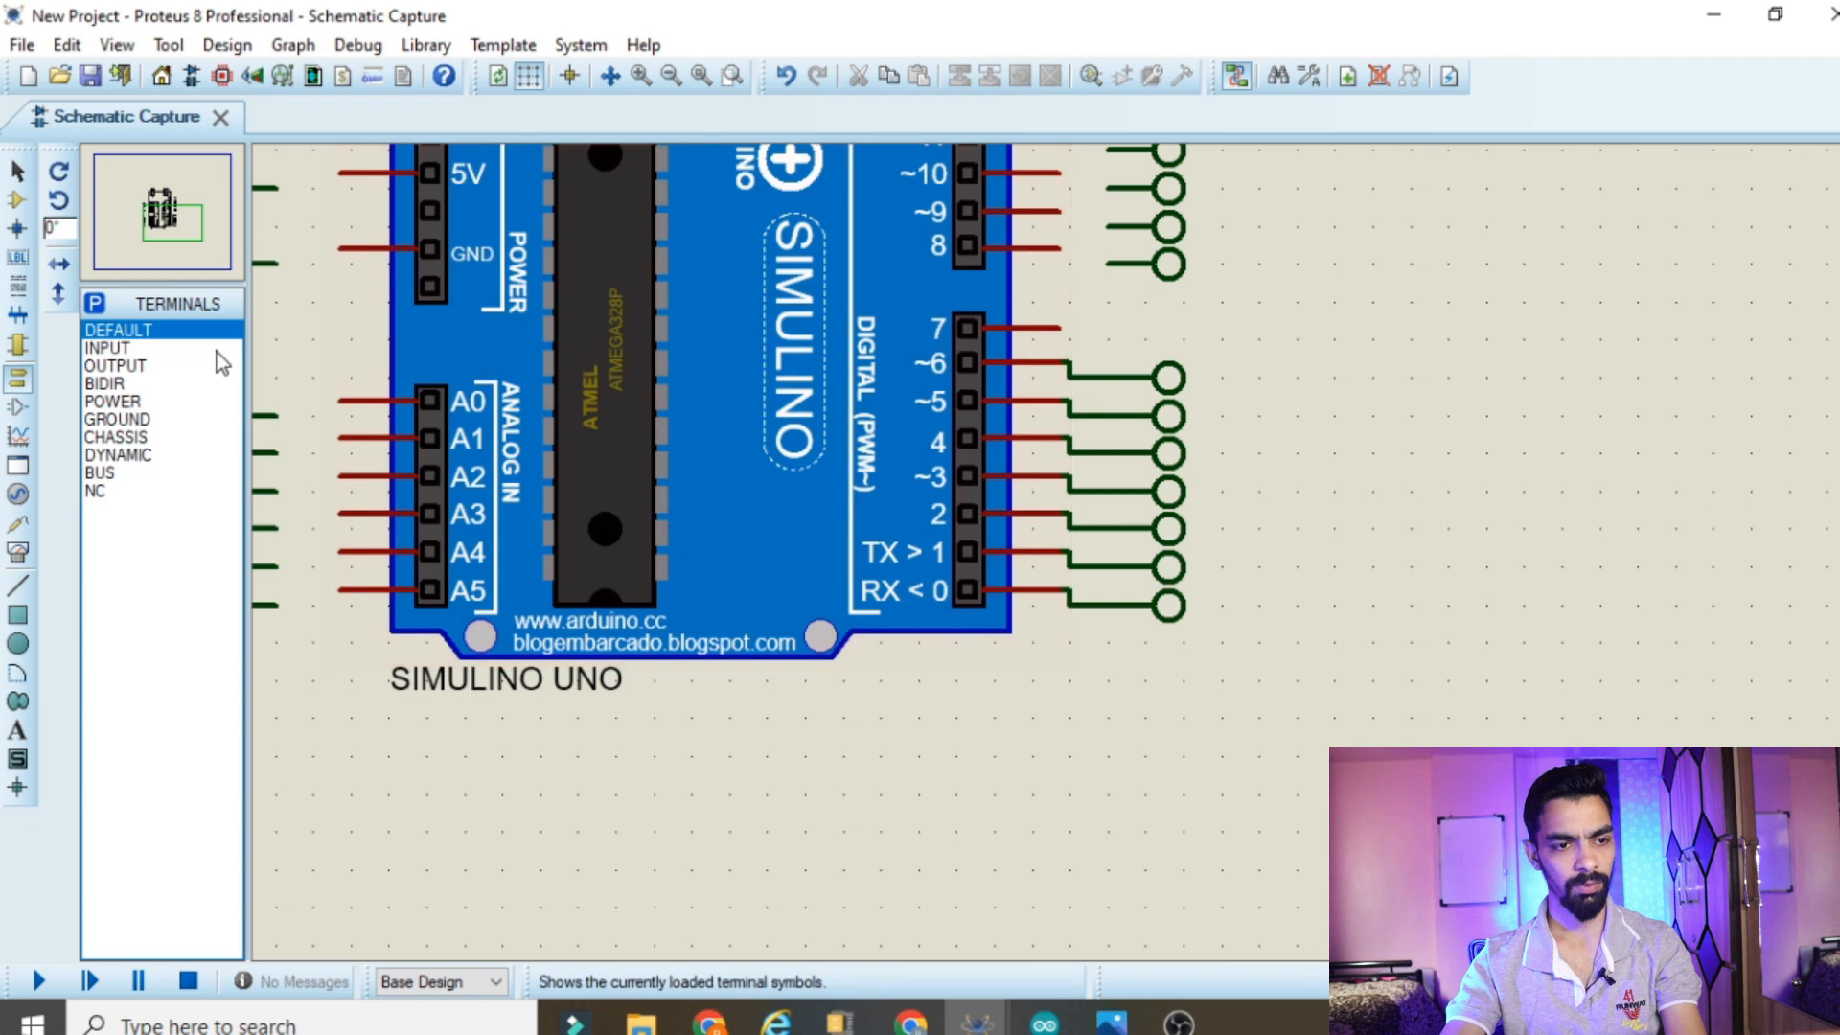
Place another DEFAULT terminal beside digital pin 7, rotate it 180 degrees and wire it to the pin
{"action": "left_click", "coordinate": [177, 330]}
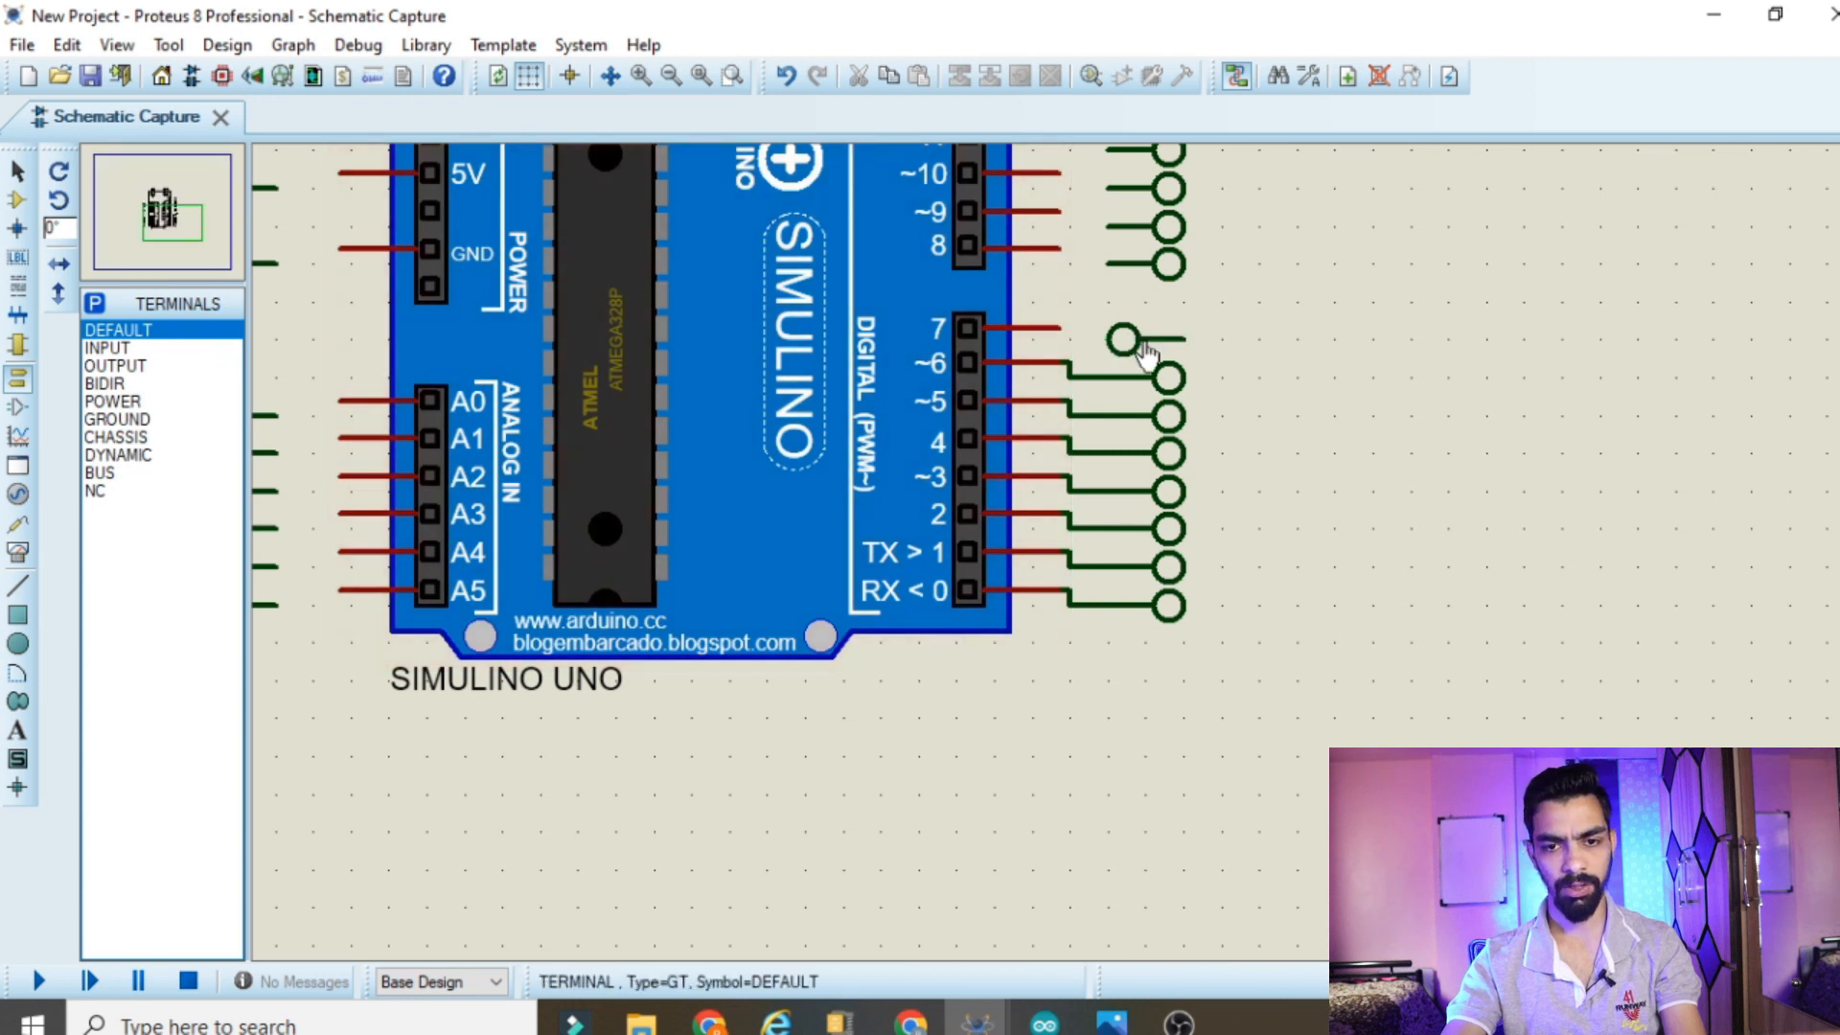
{"action": "right_click", "coordinate": [1147, 351]}
{"action": "left_click", "coordinate": [1265, 510]}
{"action": "left_click", "coordinate": [1061, 327]}
{"action": "left_click", "coordinate": [1108, 340]}
Wire digital pins 8 to 13 to the terminals beside them
{"action": "scroll", "coordinate": [1092, 368], "scroll_direction": "down", "scroll_amount": 2}
{"action": "scroll", "coordinate": [1075, 391], "scroll_direction": "up", "scroll_amount": 1}
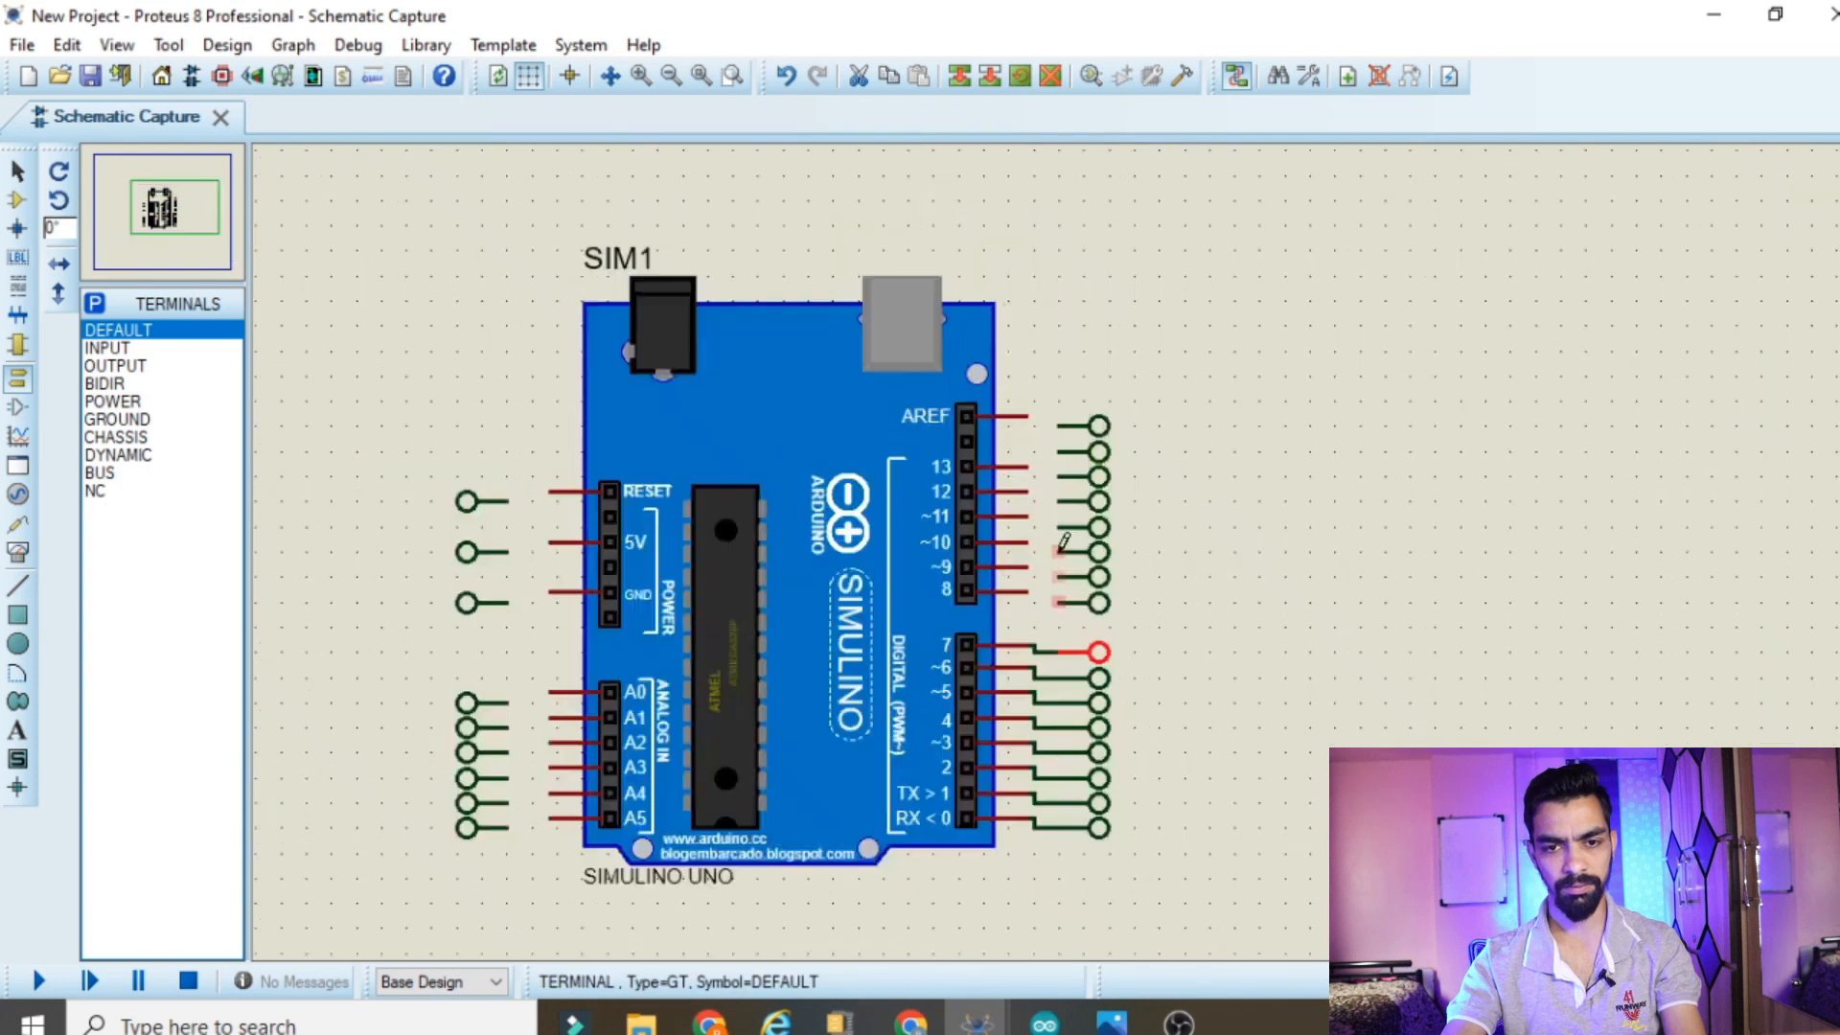
{"action": "scroll", "coordinate": [1064, 541], "scroll_direction": "up", "scroll_amount": 1}
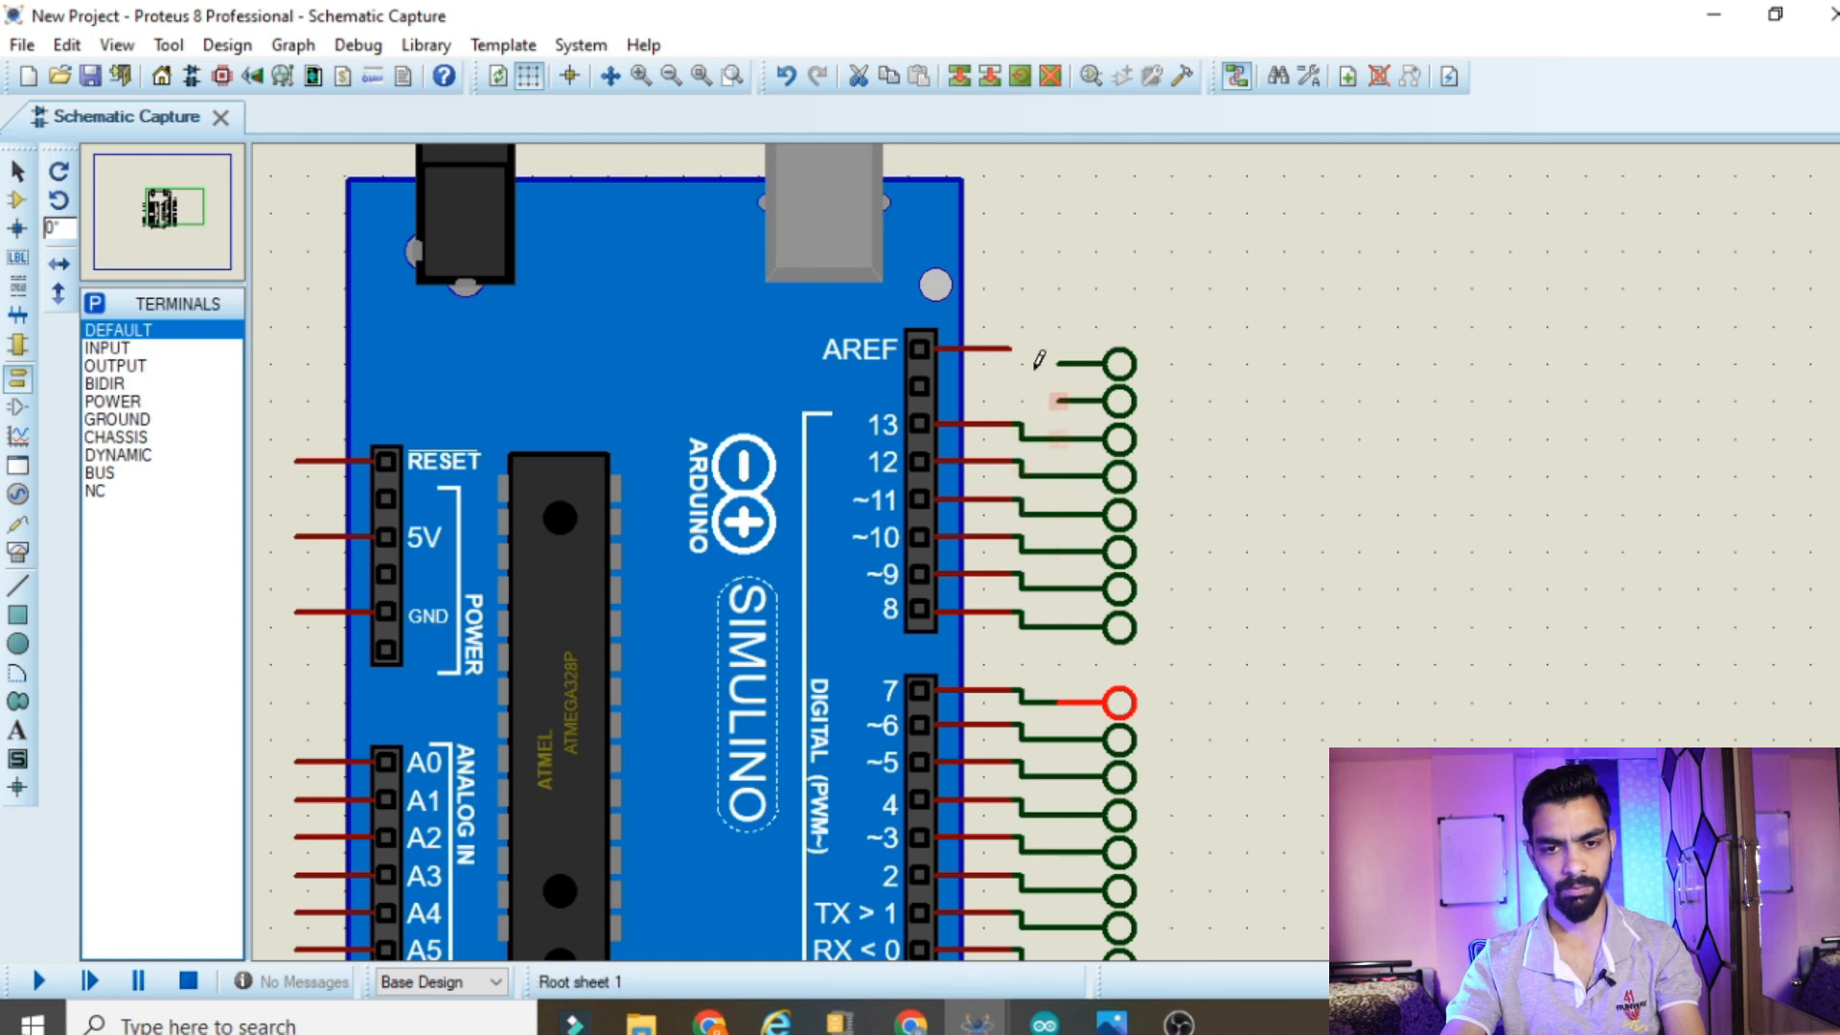
Wire the AREF pin to the top terminal and delete the unused terminal between it and the pin 13 terminal
{"action": "right_click", "coordinate": [1142, 405]}
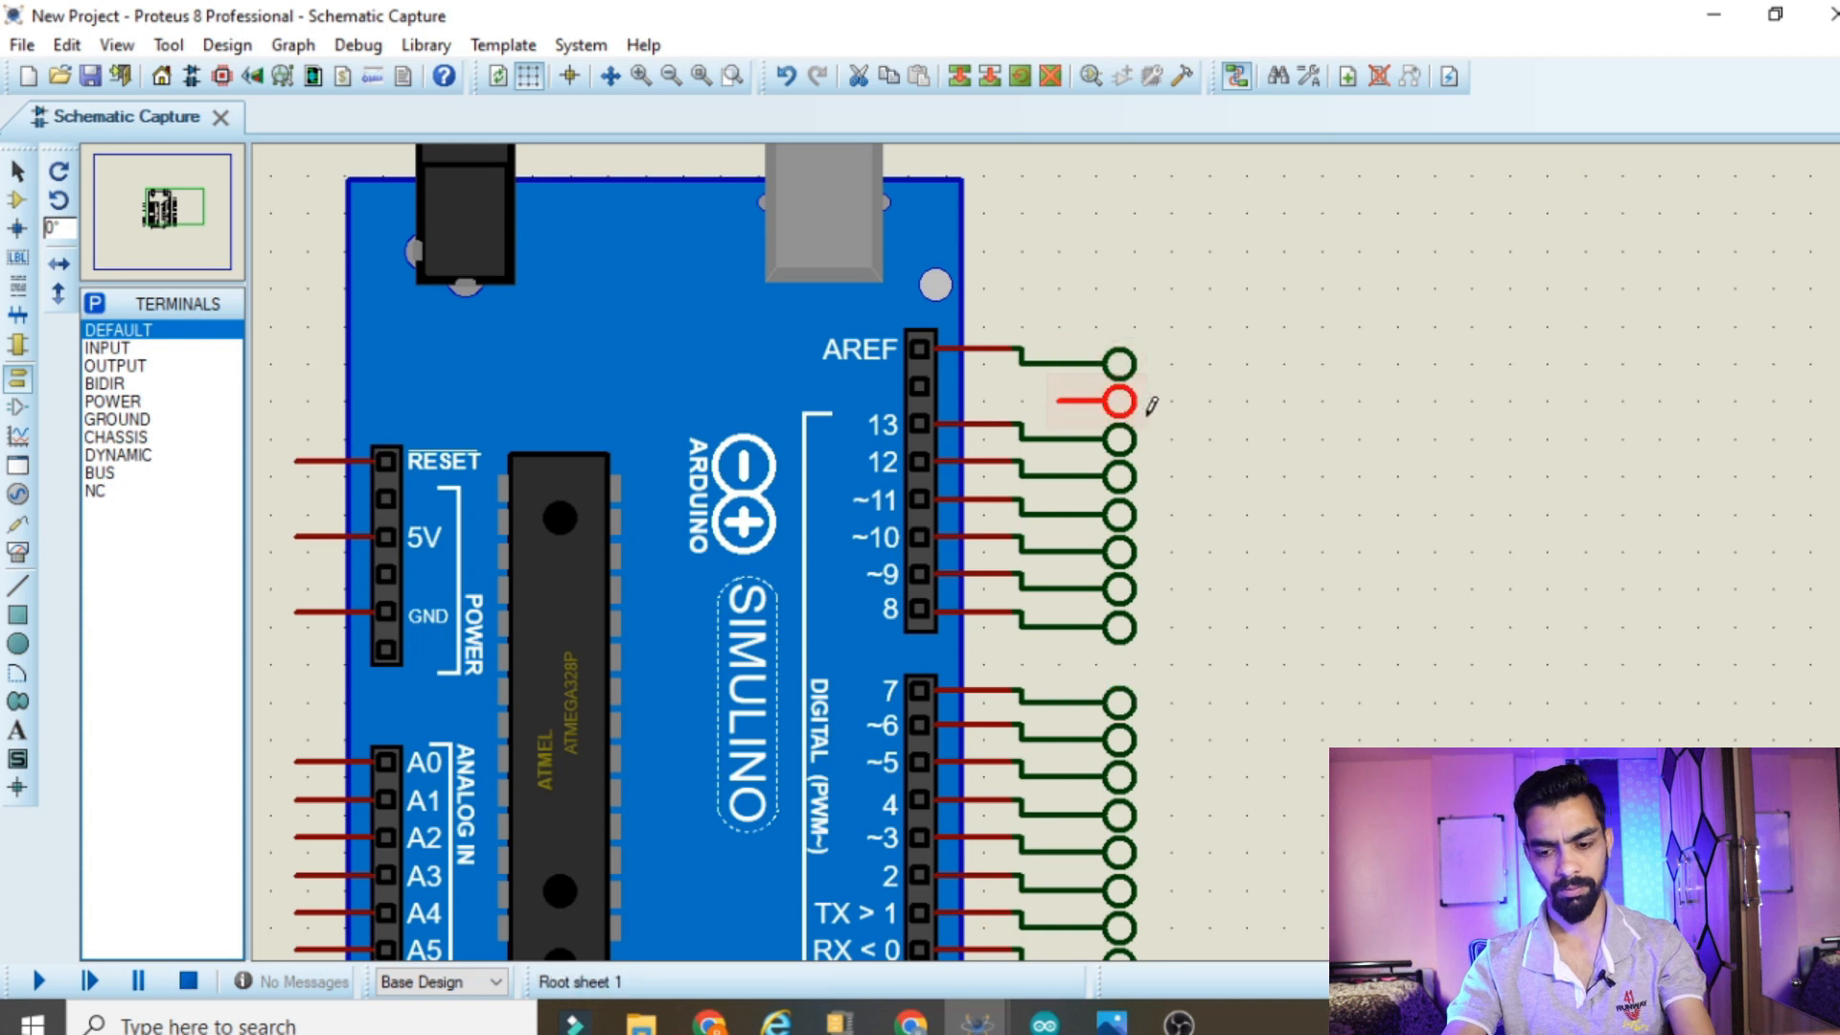
{"action": "right_click", "coordinate": [1142, 404]}
Wire analog pins A0 to A5 of the SIMULINO UNO to the six terminals beside them
{"action": "scroll", "coordinate": [833, 751], "scroll_direction": "down", "scroll_amount": 3}
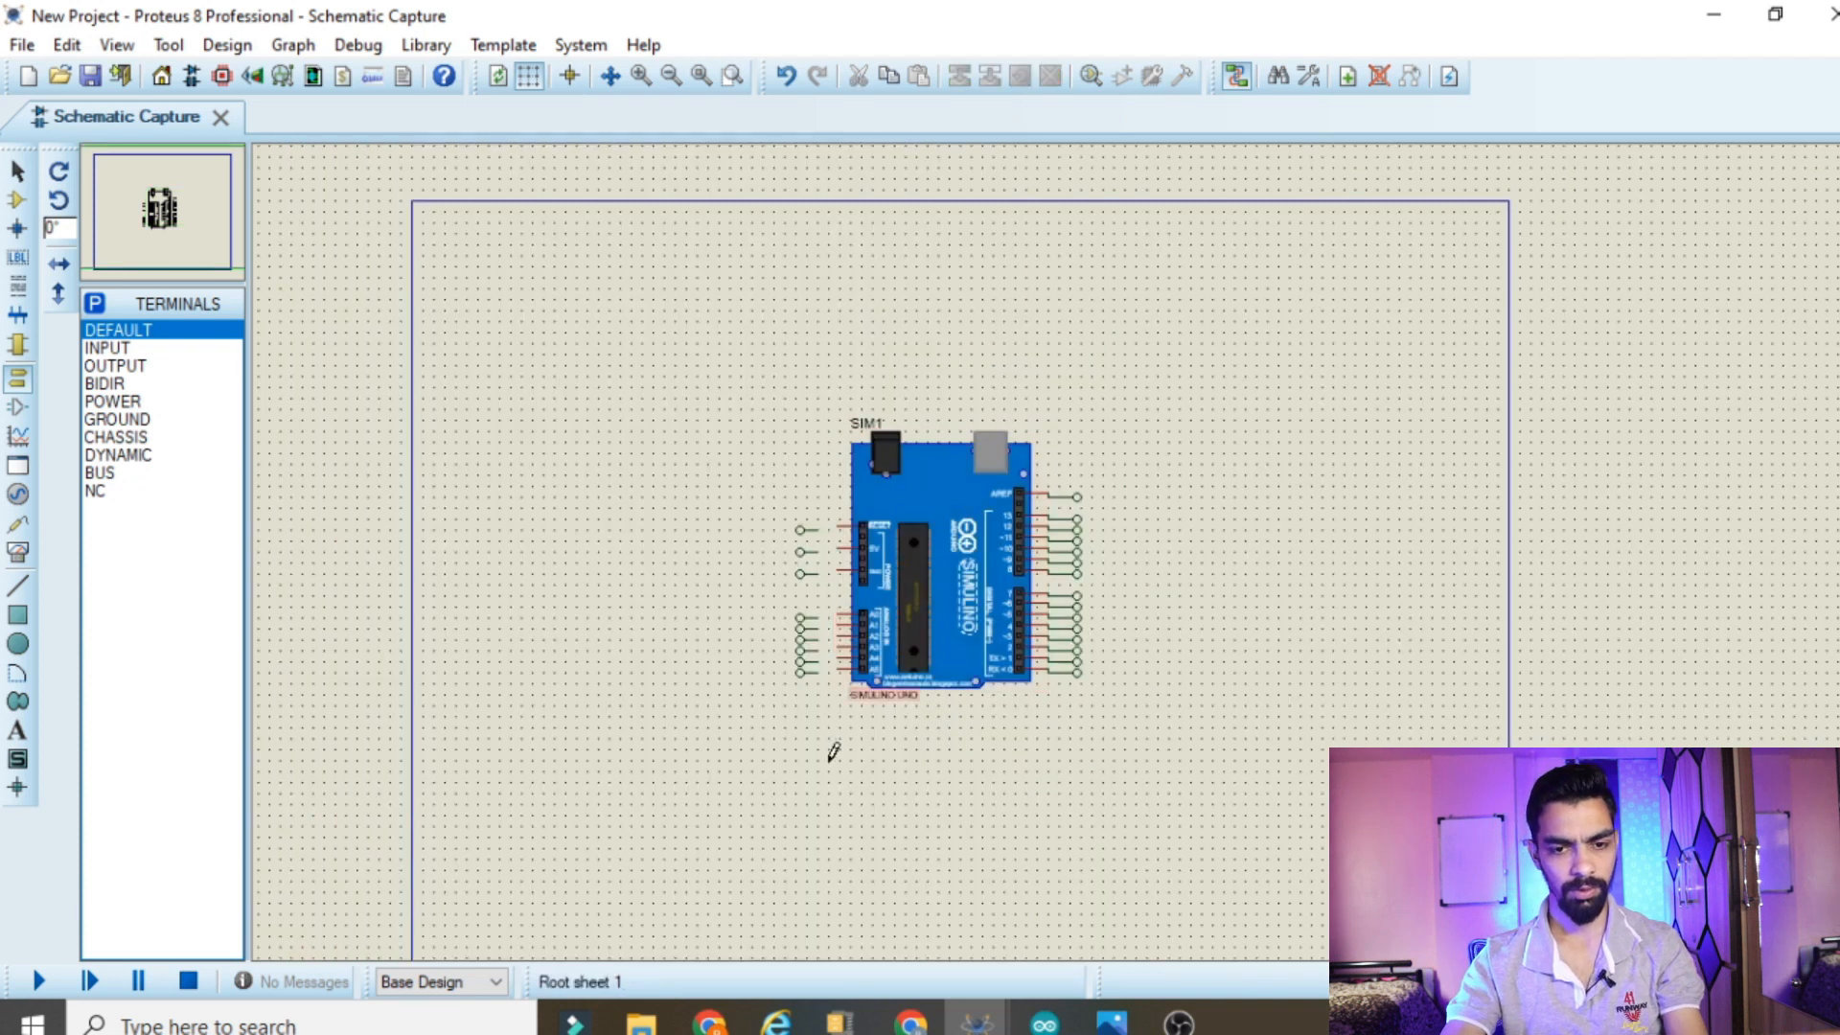
{"action": "scroll", "coordinate": [1198, 444], "scroll_direction": "up", "scroll_amount": 2}
{"action": "scroll", "coordinate": [1082, 341], "scroll_direction": "up", "scroll_amount": 1}
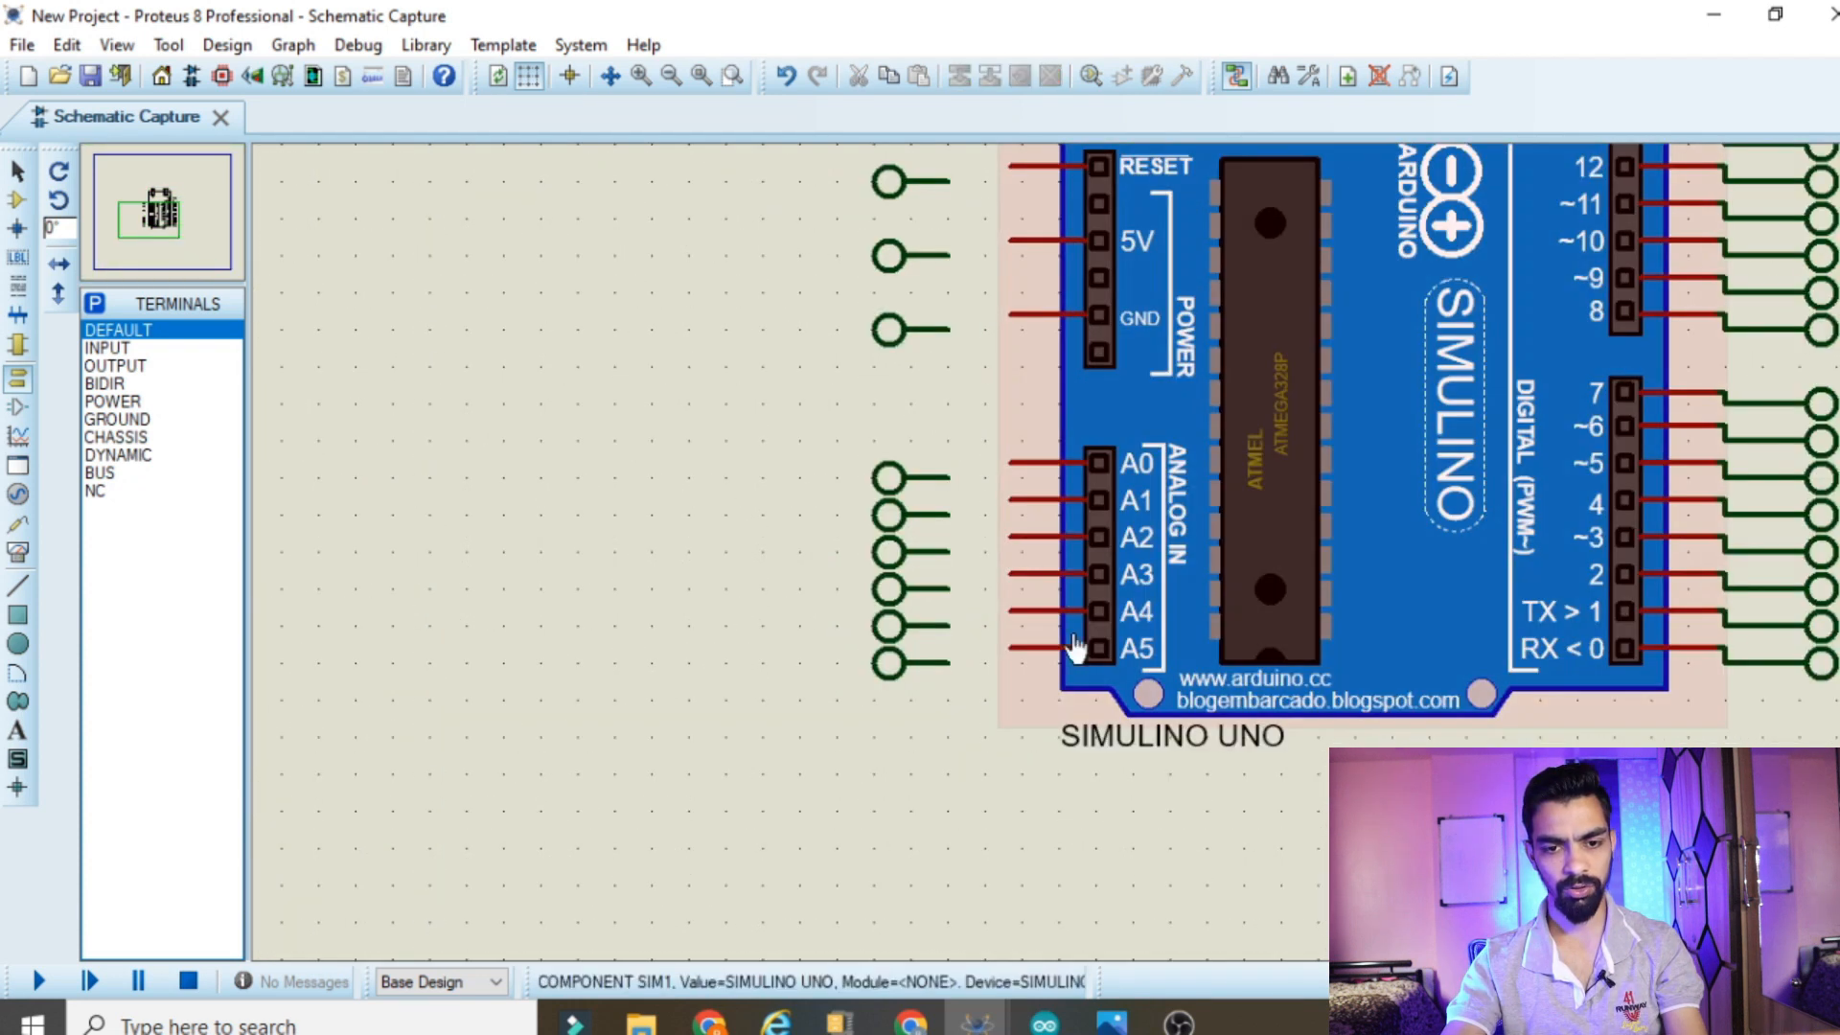
{"action": "left_click", "coordinate": [1013, 649]}
{"action": "left_click", "coordinate": [948, 661]}
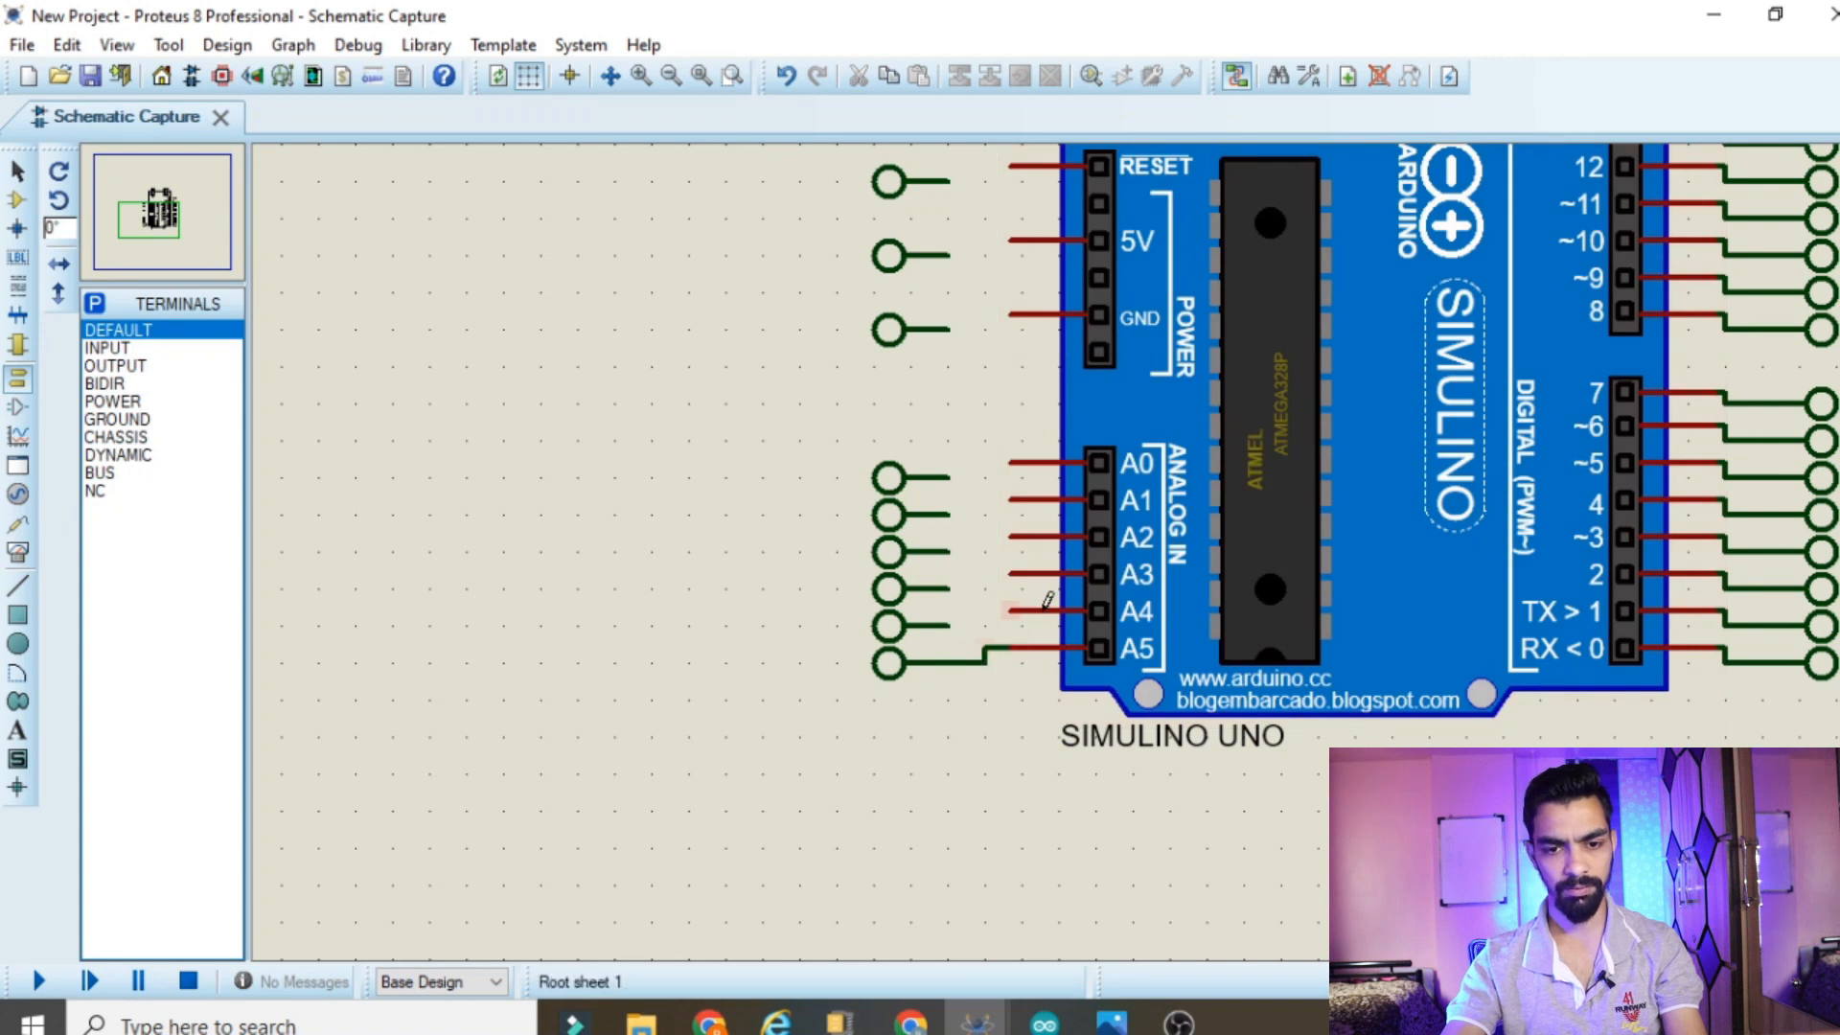
{"action": "left_click", "coordinate": [1012, 611]}
{"action": "left_click", "coordinate": [948, 623]}
{"action": "left_click", "coordinate": [1013, 574]}
{"action": "left_click", "coordinate": [948, 587]}
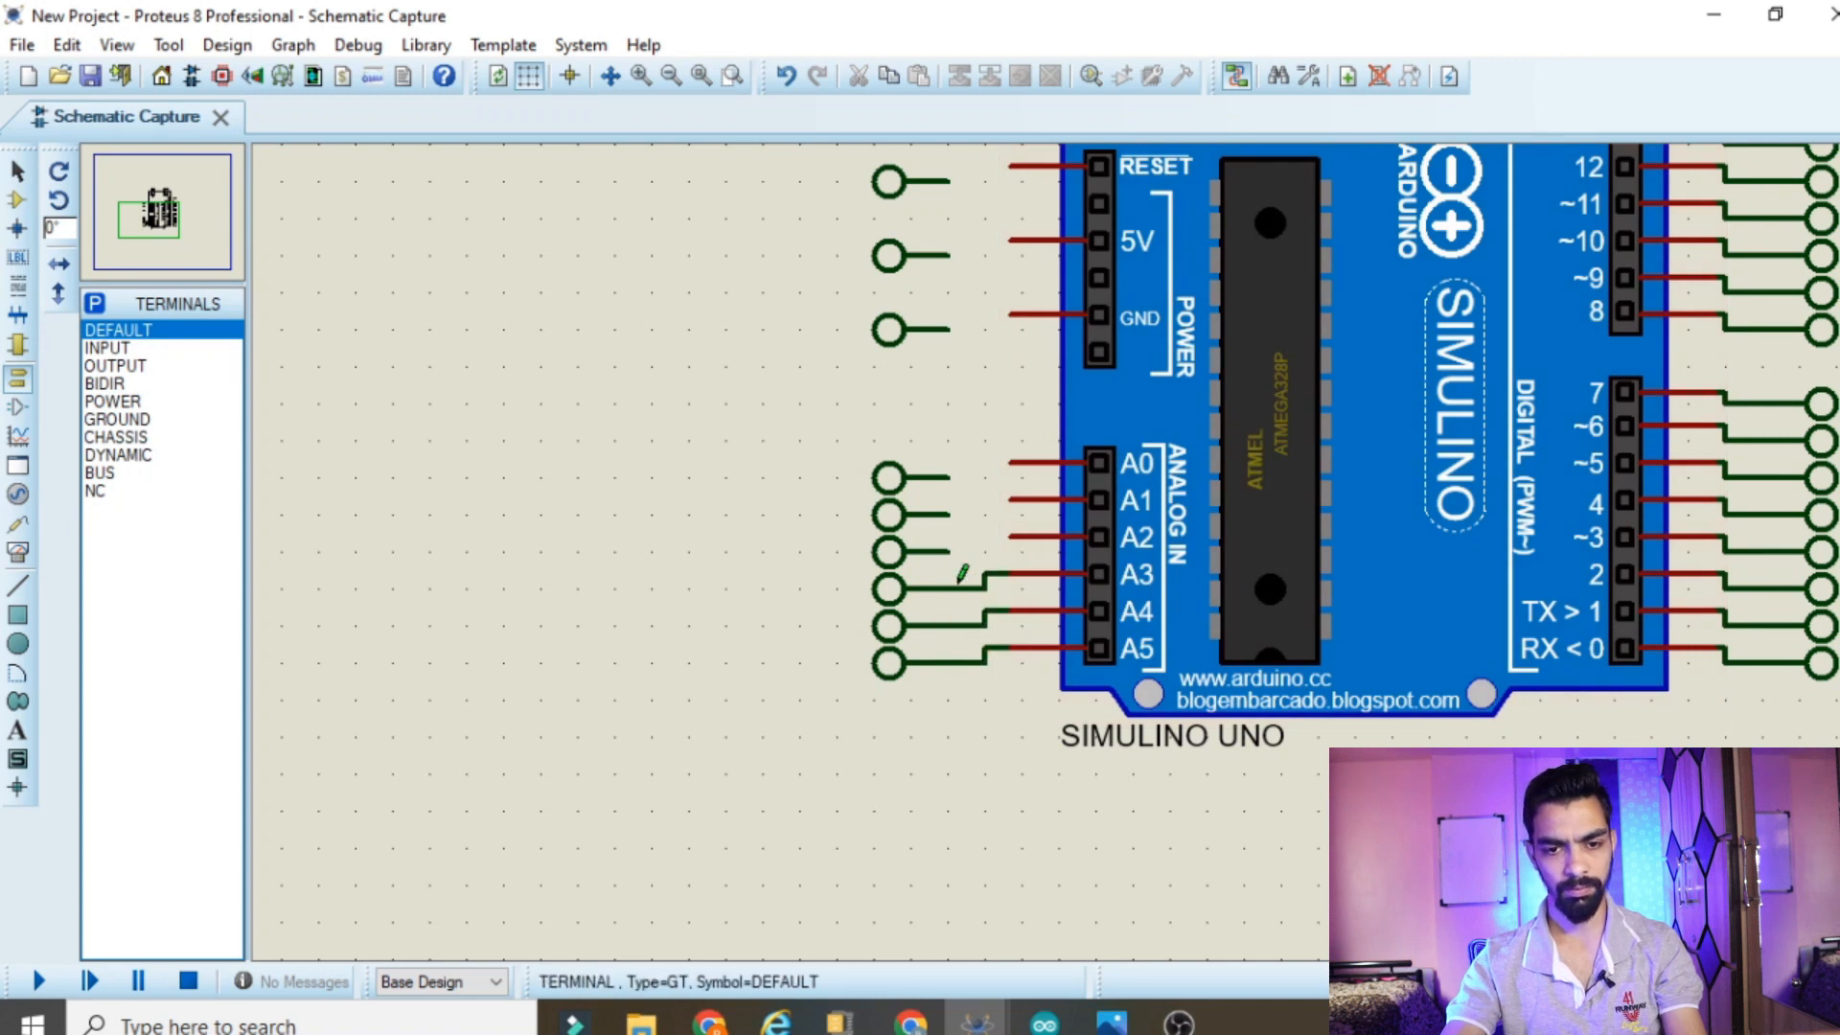
{"action": "left_click", "coordinate": [1013, 537]}
{"action": "left_click", "coordinate": [949, 551]}
{"action": "left_click", "coordinate": [1013, 499]}
{"action": "left_click", "coordinate": [948, 514]}
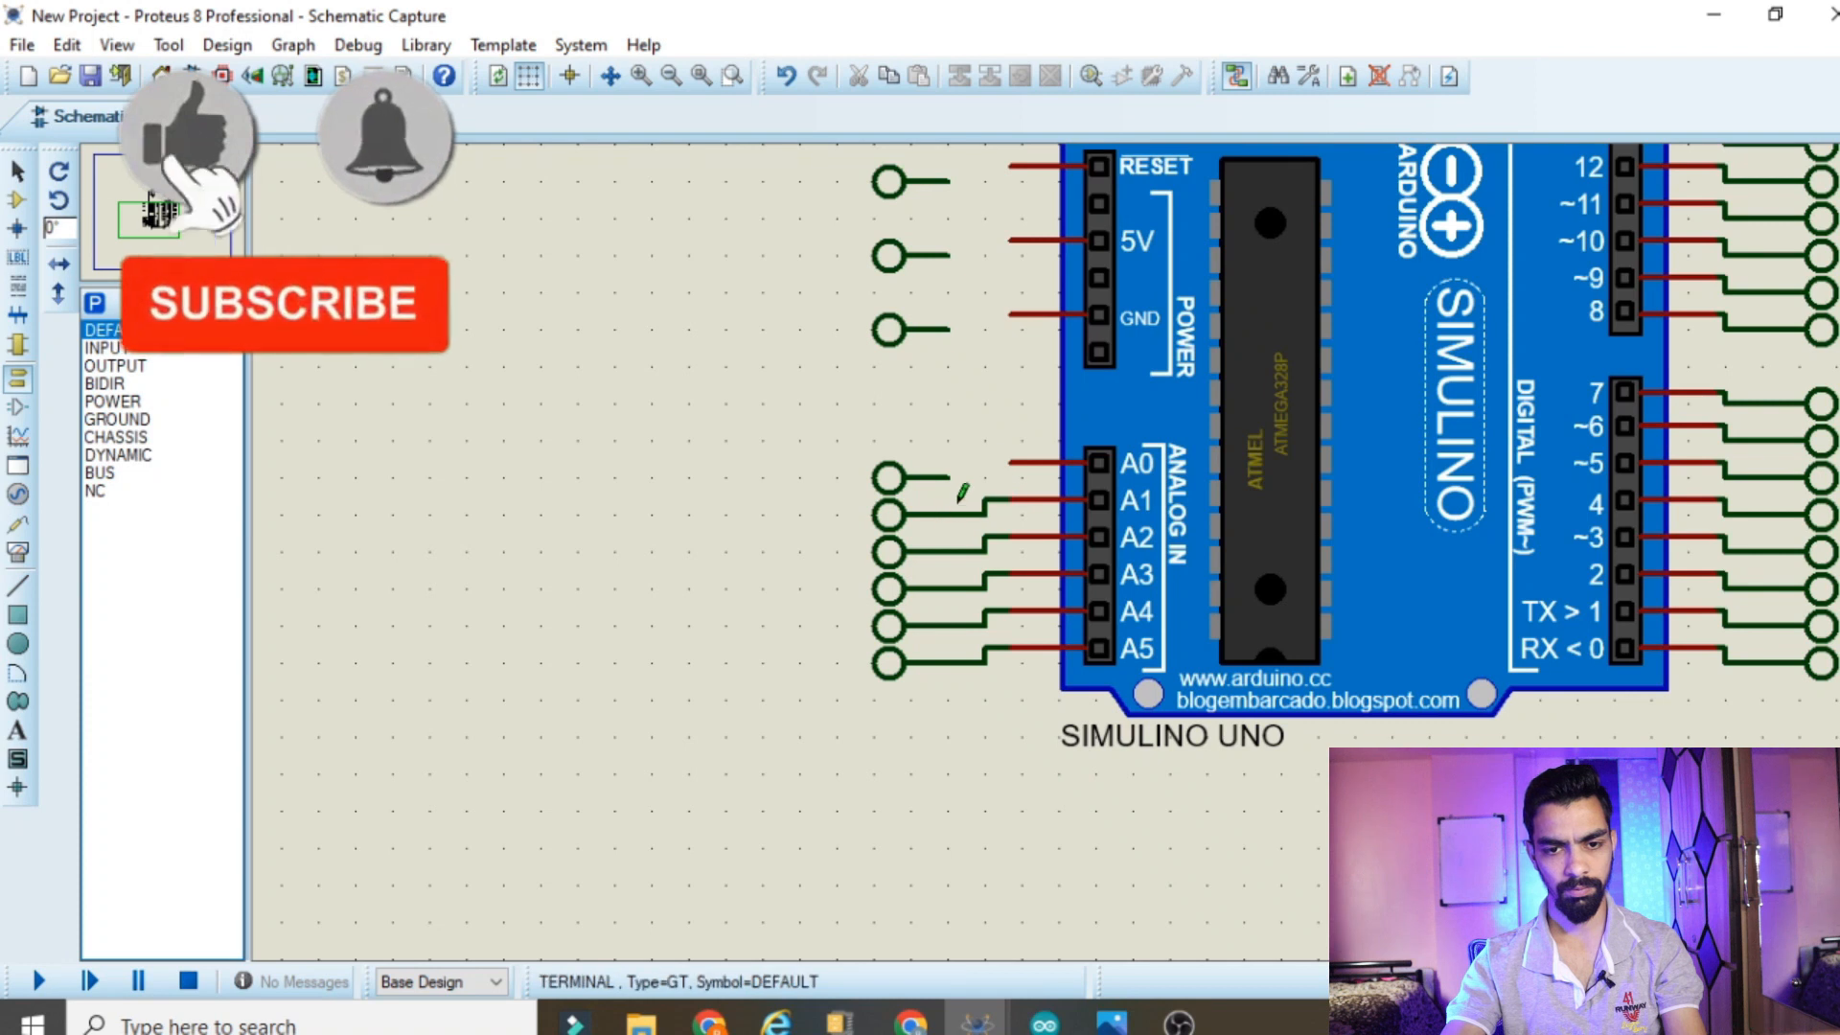
{"action": "left_click", "coordinate": [1013, 463]}
{"action": "left_click", "coordinate": [949, 477]}
Wire the GND, 5V and RESET pins to the three terminals beside the power header
{"action": "scroll", "coordinate": [987, 379], "scroll_direction": "down", "scroll_amount": 3}
{"action": "scroll", "coordinate": [1068, 616], "scroll_direction": "up", "scroll_amount": 5}
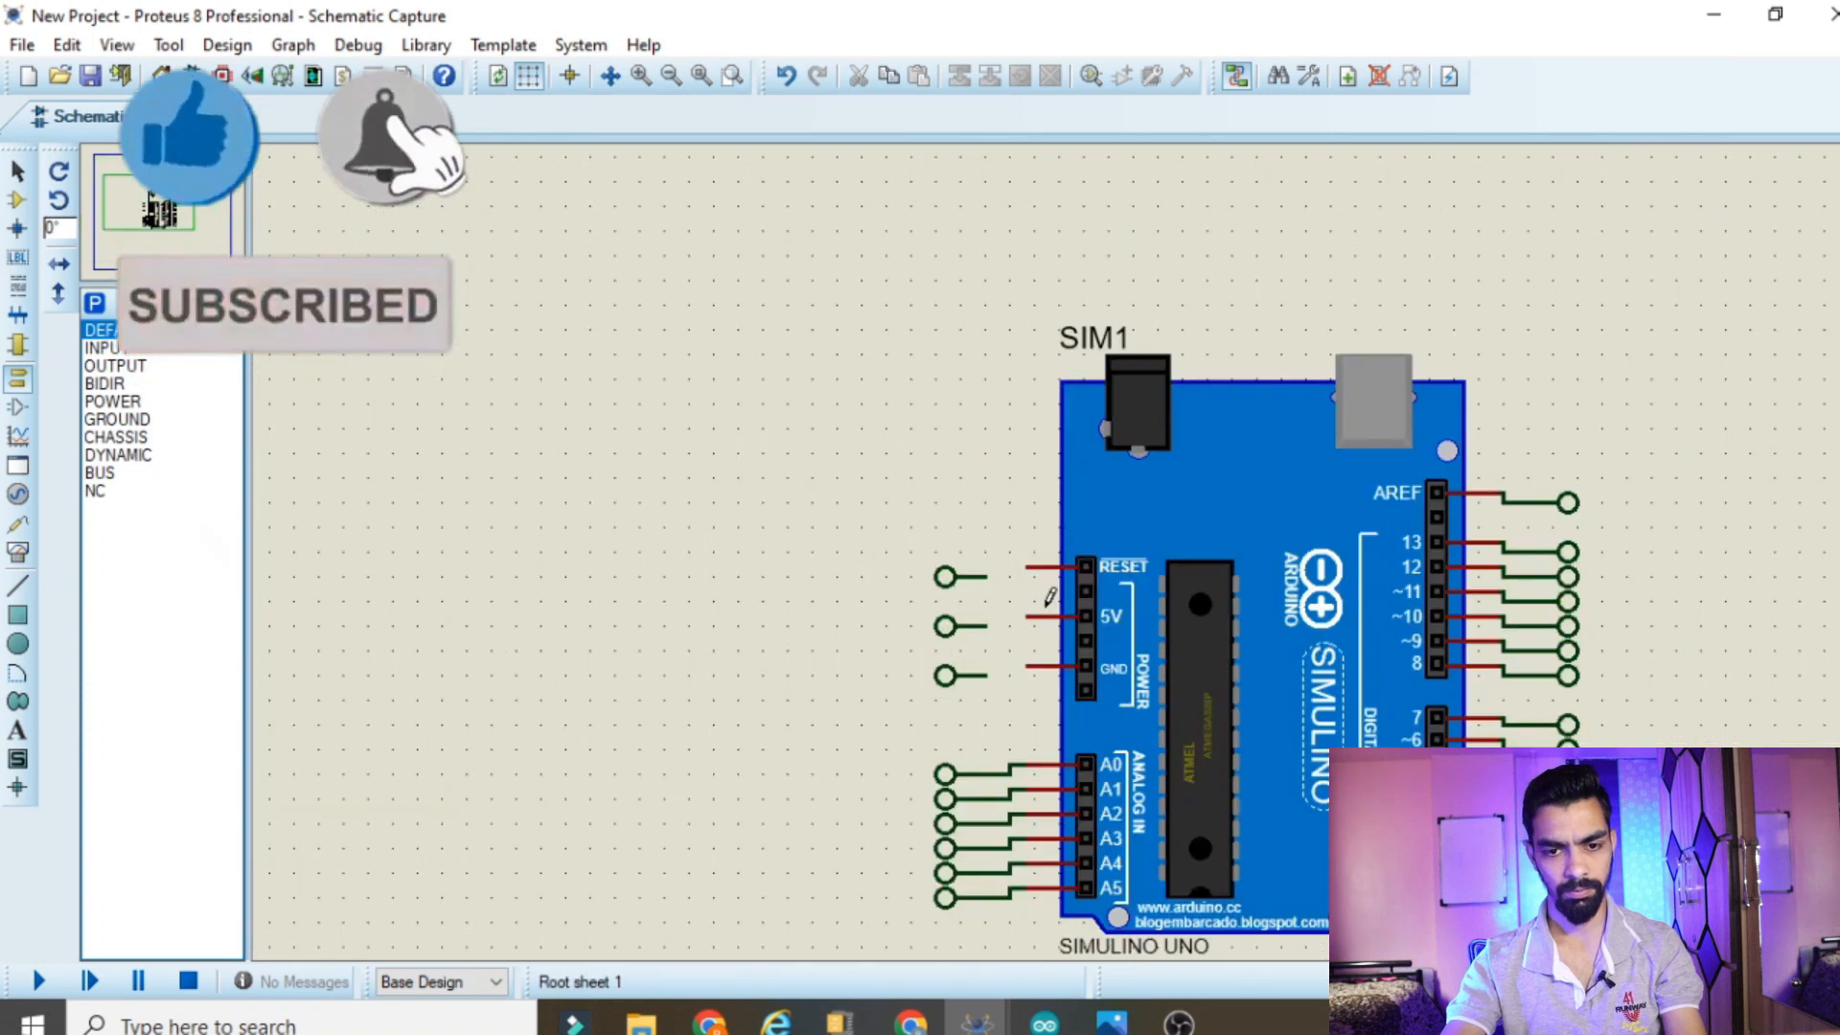
{"action": "left_click", "coordinate": [1040, 640]}
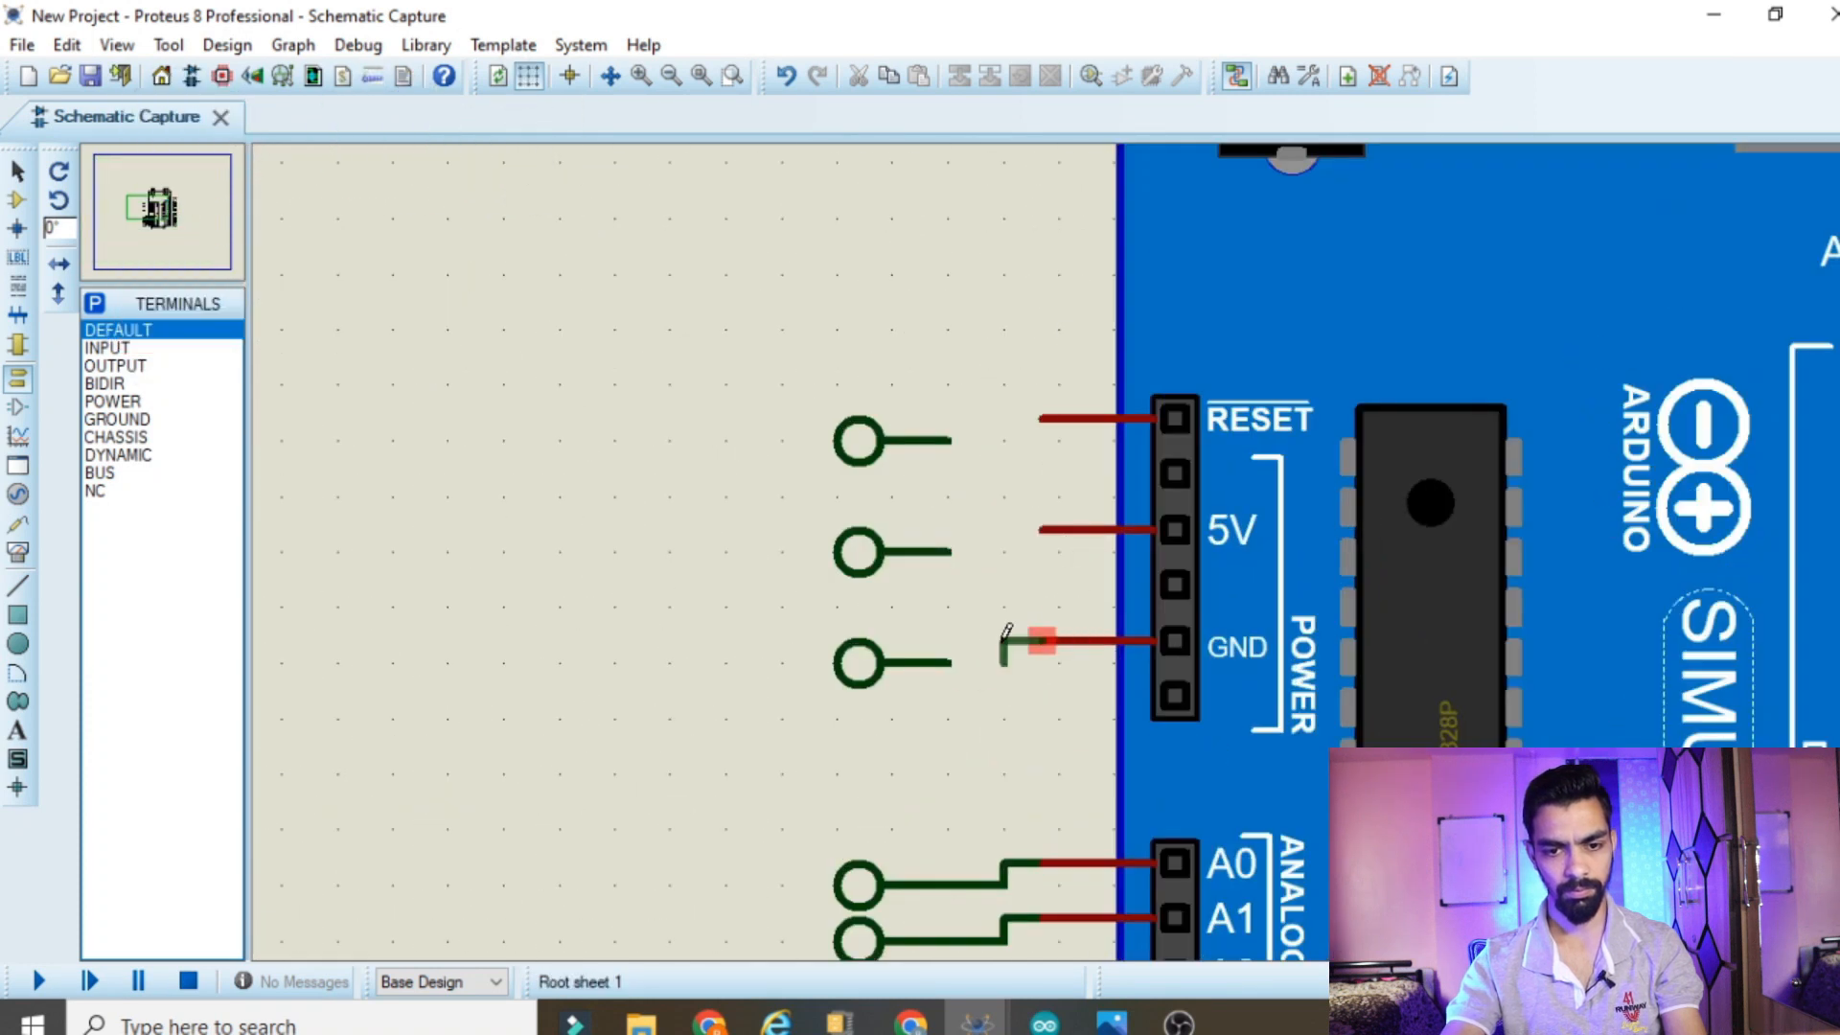
{"action": "left_click", "coordinate": [951, 661]}
{"action": "left_click", "coordinate": [1044, 532]}
{"action": "left_click", "coordinate": [952, 551]}
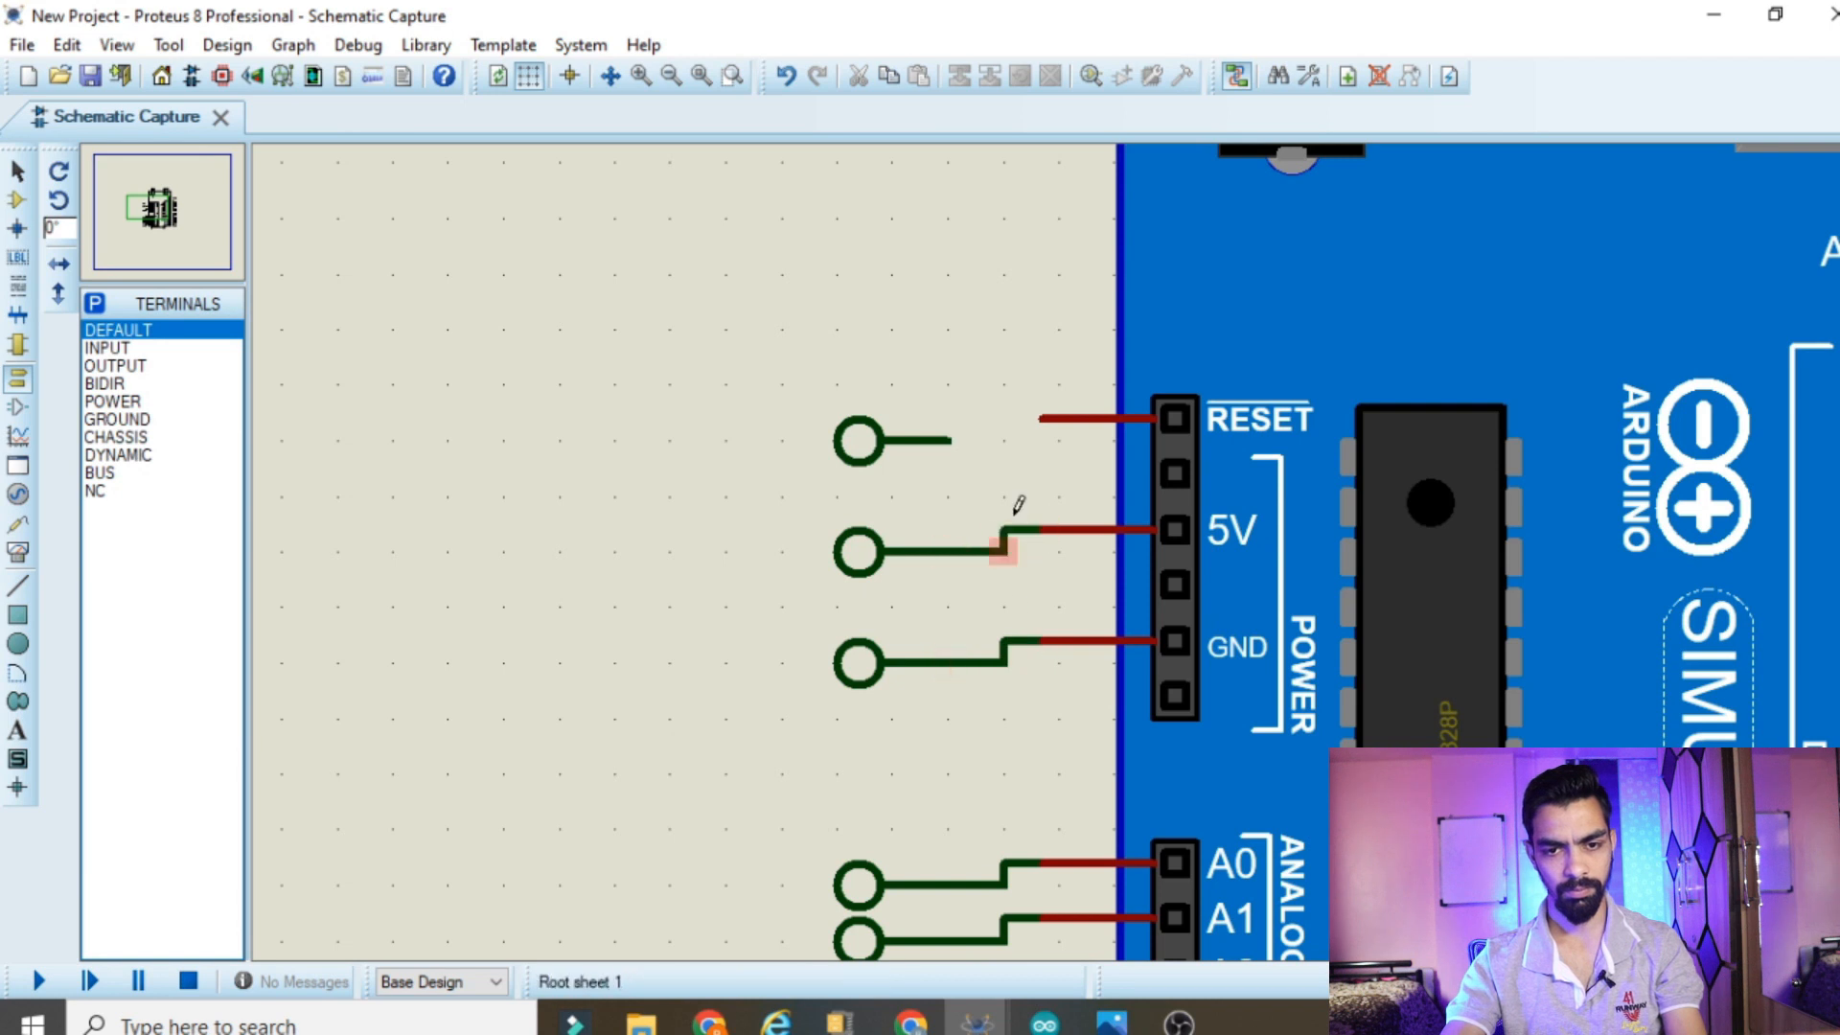
{"action": "left_click", "coordinate": [1044, 419]}
{"action": "left_click", "coordinate": [948, 440]}
Label the terminals wired to pins RX<0 and TX>1 as RX and TX
{"action": "scroll", "coordinate": [927, 434], "scroll_direction": "down", "scroll_amount": 4}
{"action": "scroll", "coordinate": [1054, 537], "scroll_direction": "up", "scroll_amount": 3}
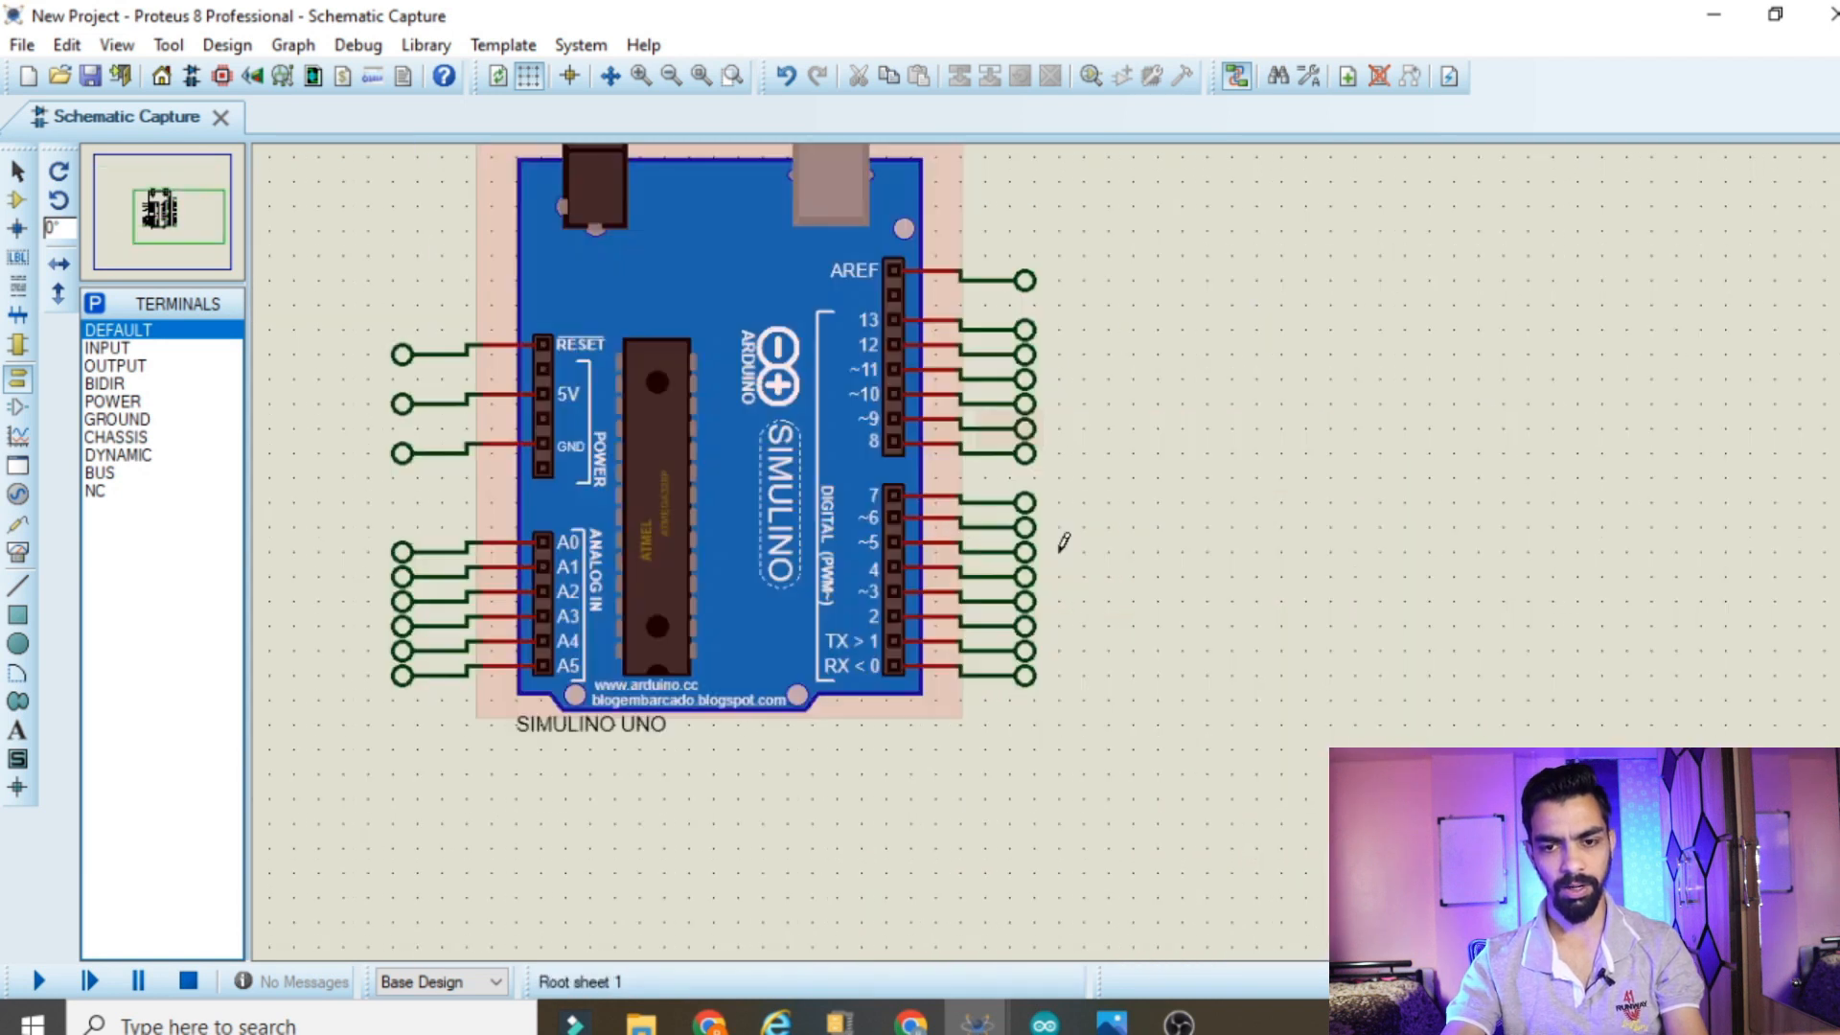
{"action": "scroll", "coordinate": [972, 585], "scroll_direction": "down", "scroll_amount": 3}
{"action": "scroll", "coordinate": [973, 585], "scroll_direction": "up", "scroll_amount": 1}
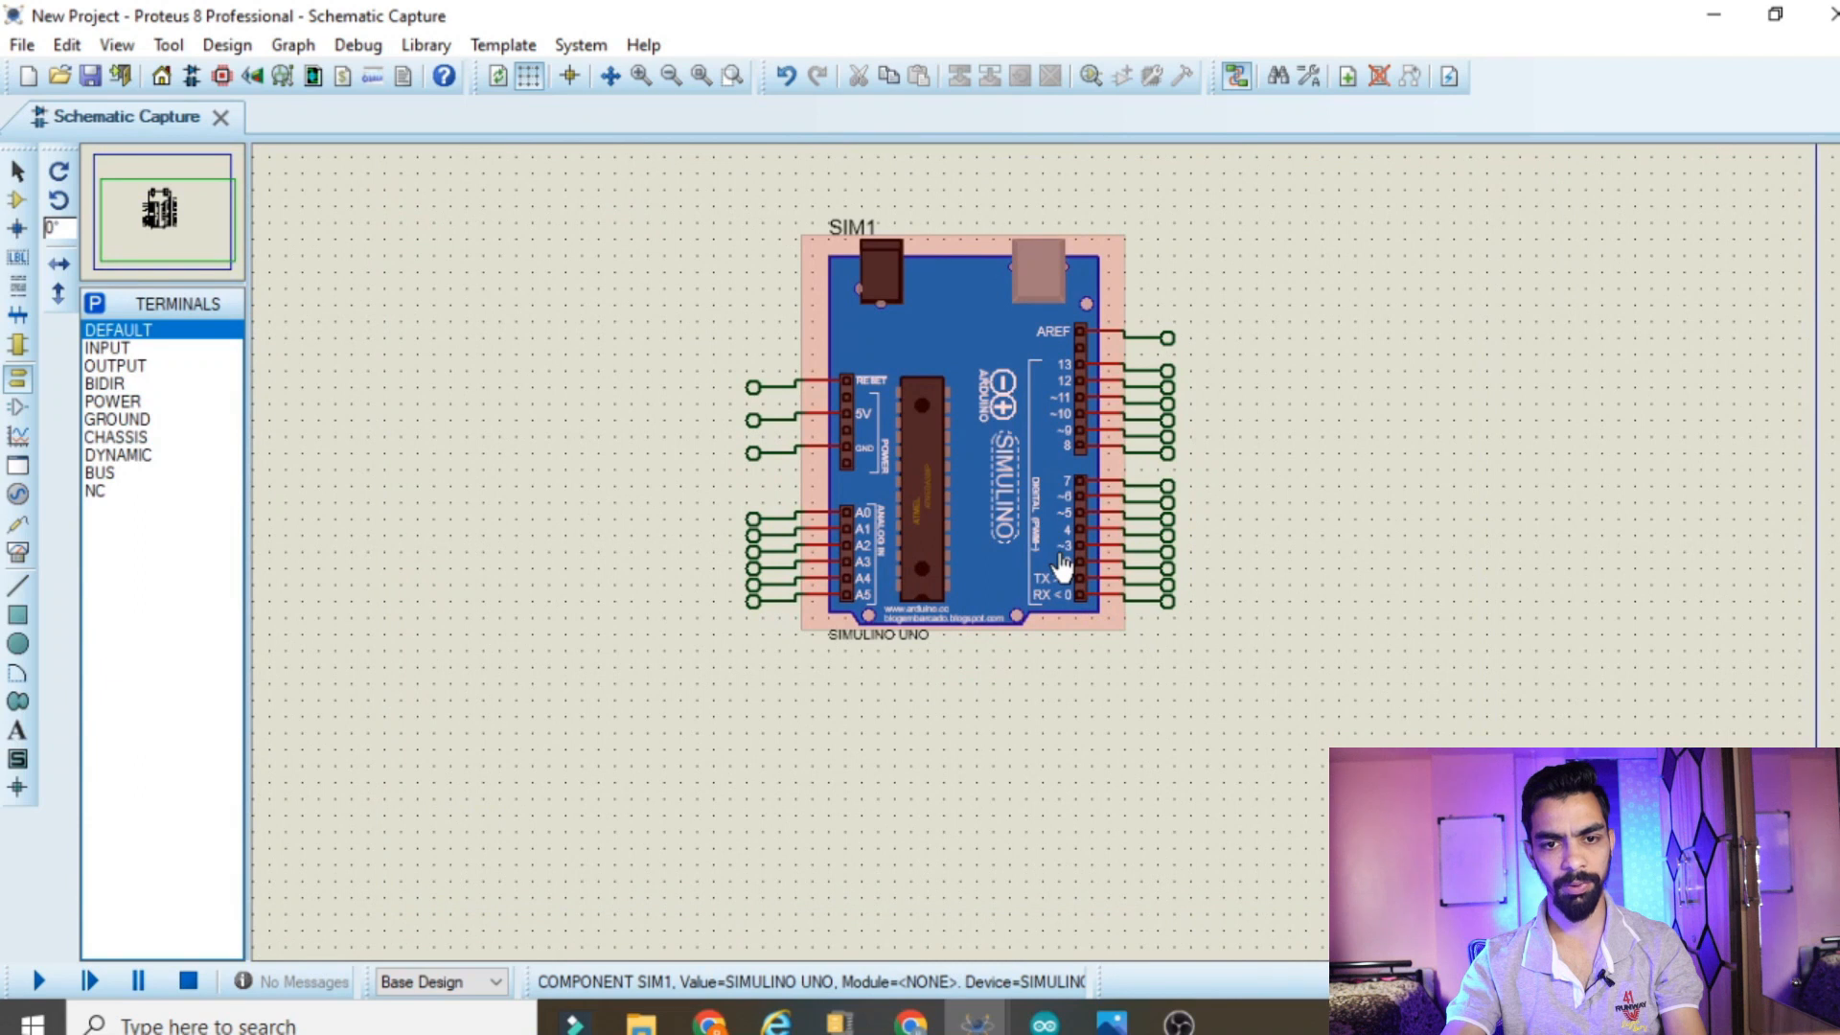
{"action": "scroll", "coordinate": [1071, 414], "scroll_direction": "up", "scroll_amount": 1}
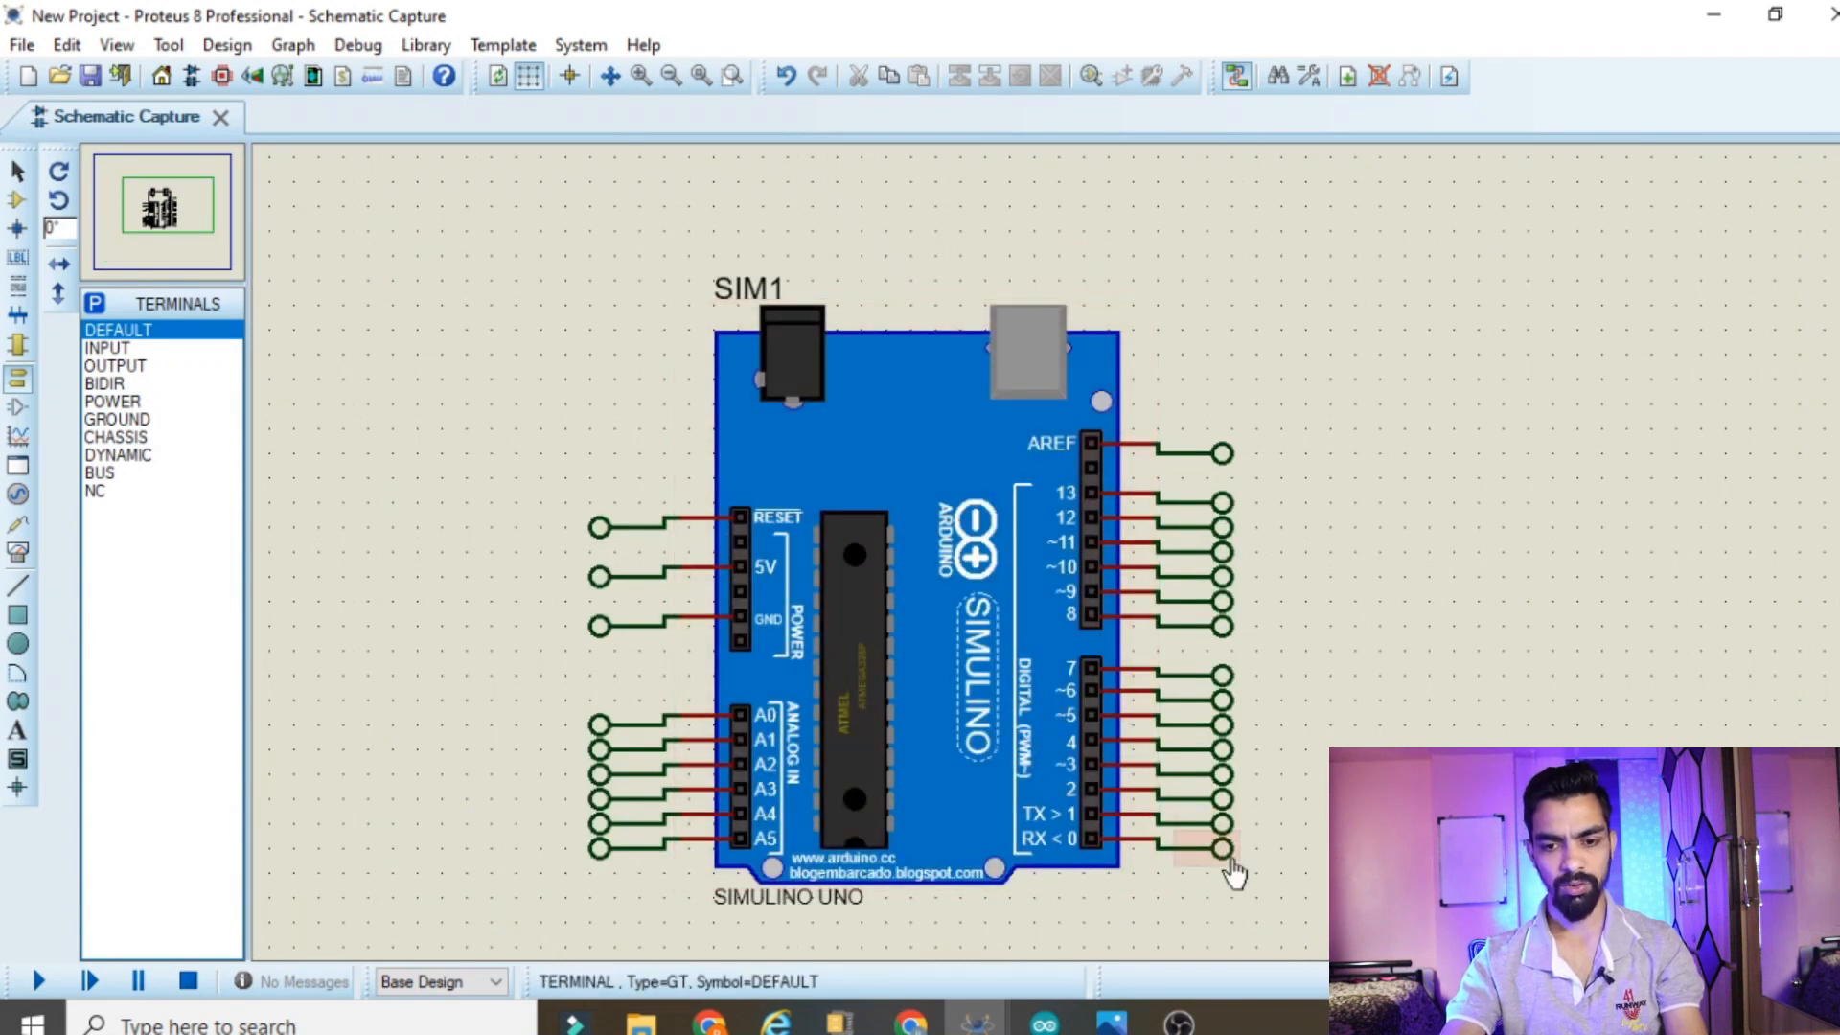
{"action": "scroll", "coordinate": [1227, 867], "scroll_direction": "up", "scroll_amount": 2}
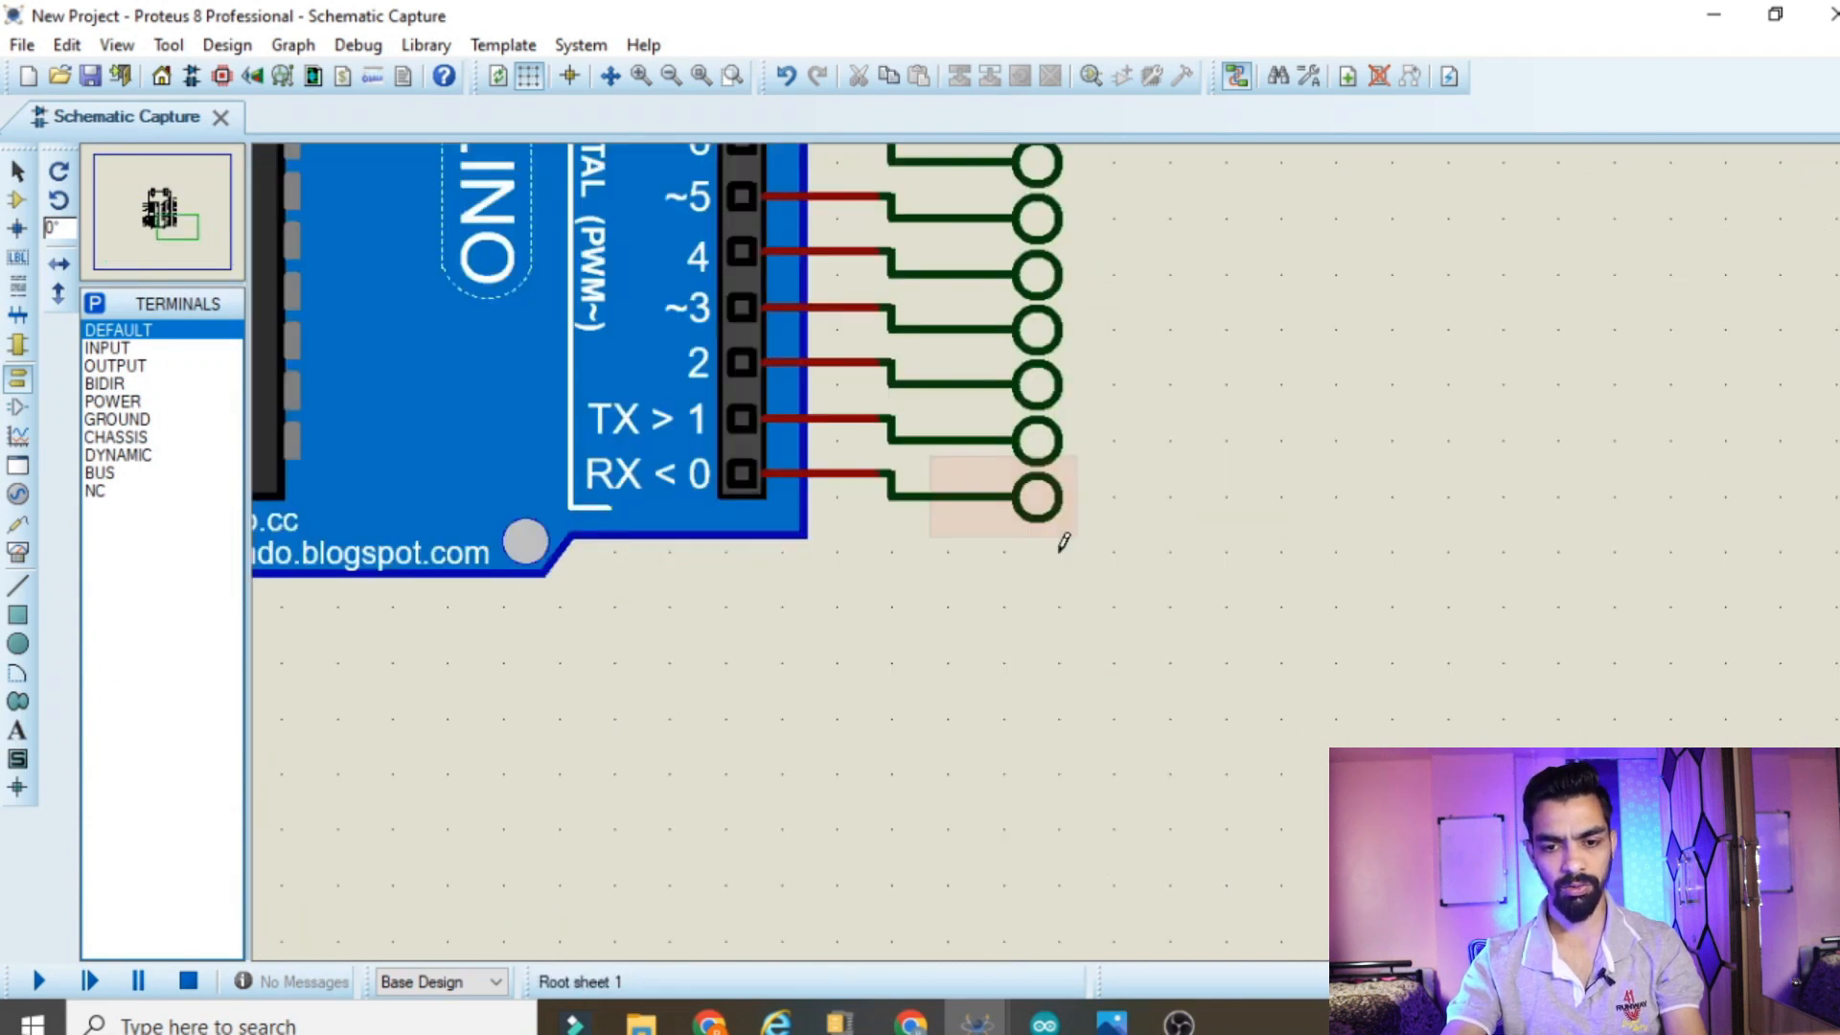
{"action": "double_click", "coordinate": [1039, 502]}
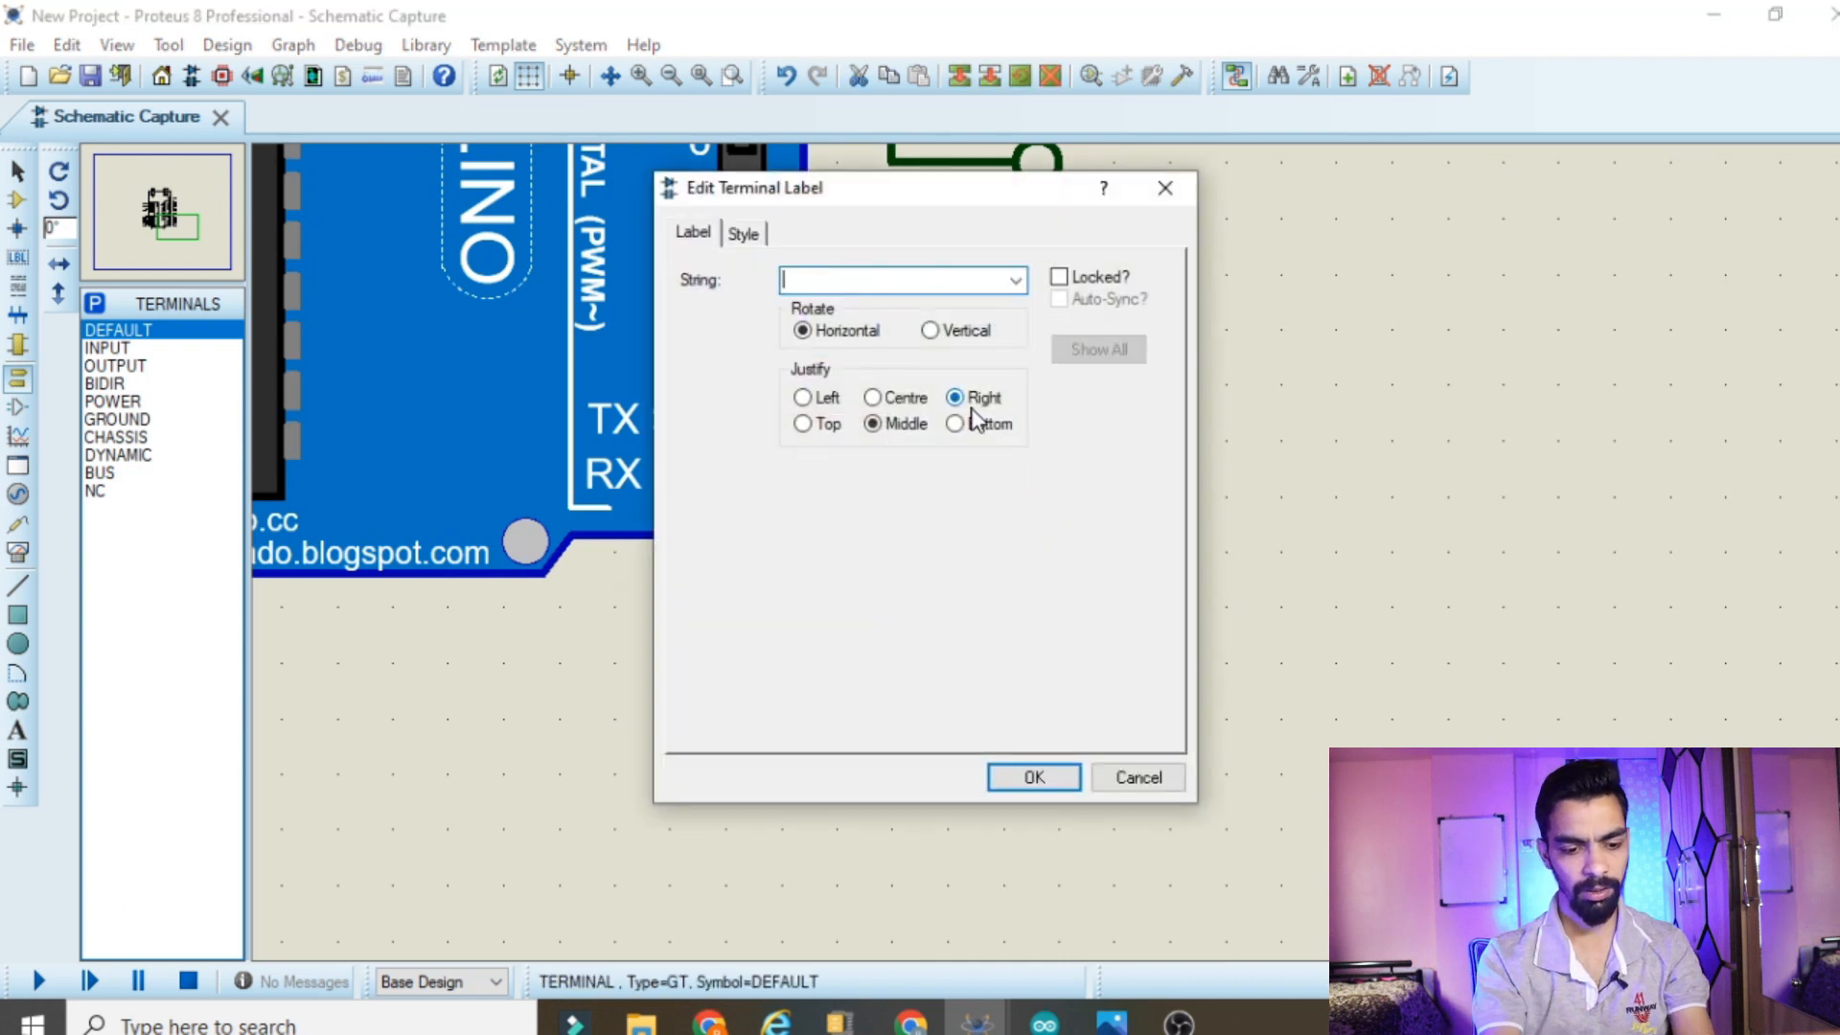
{"action": "left_click", "coordinate": [1011, 776]}
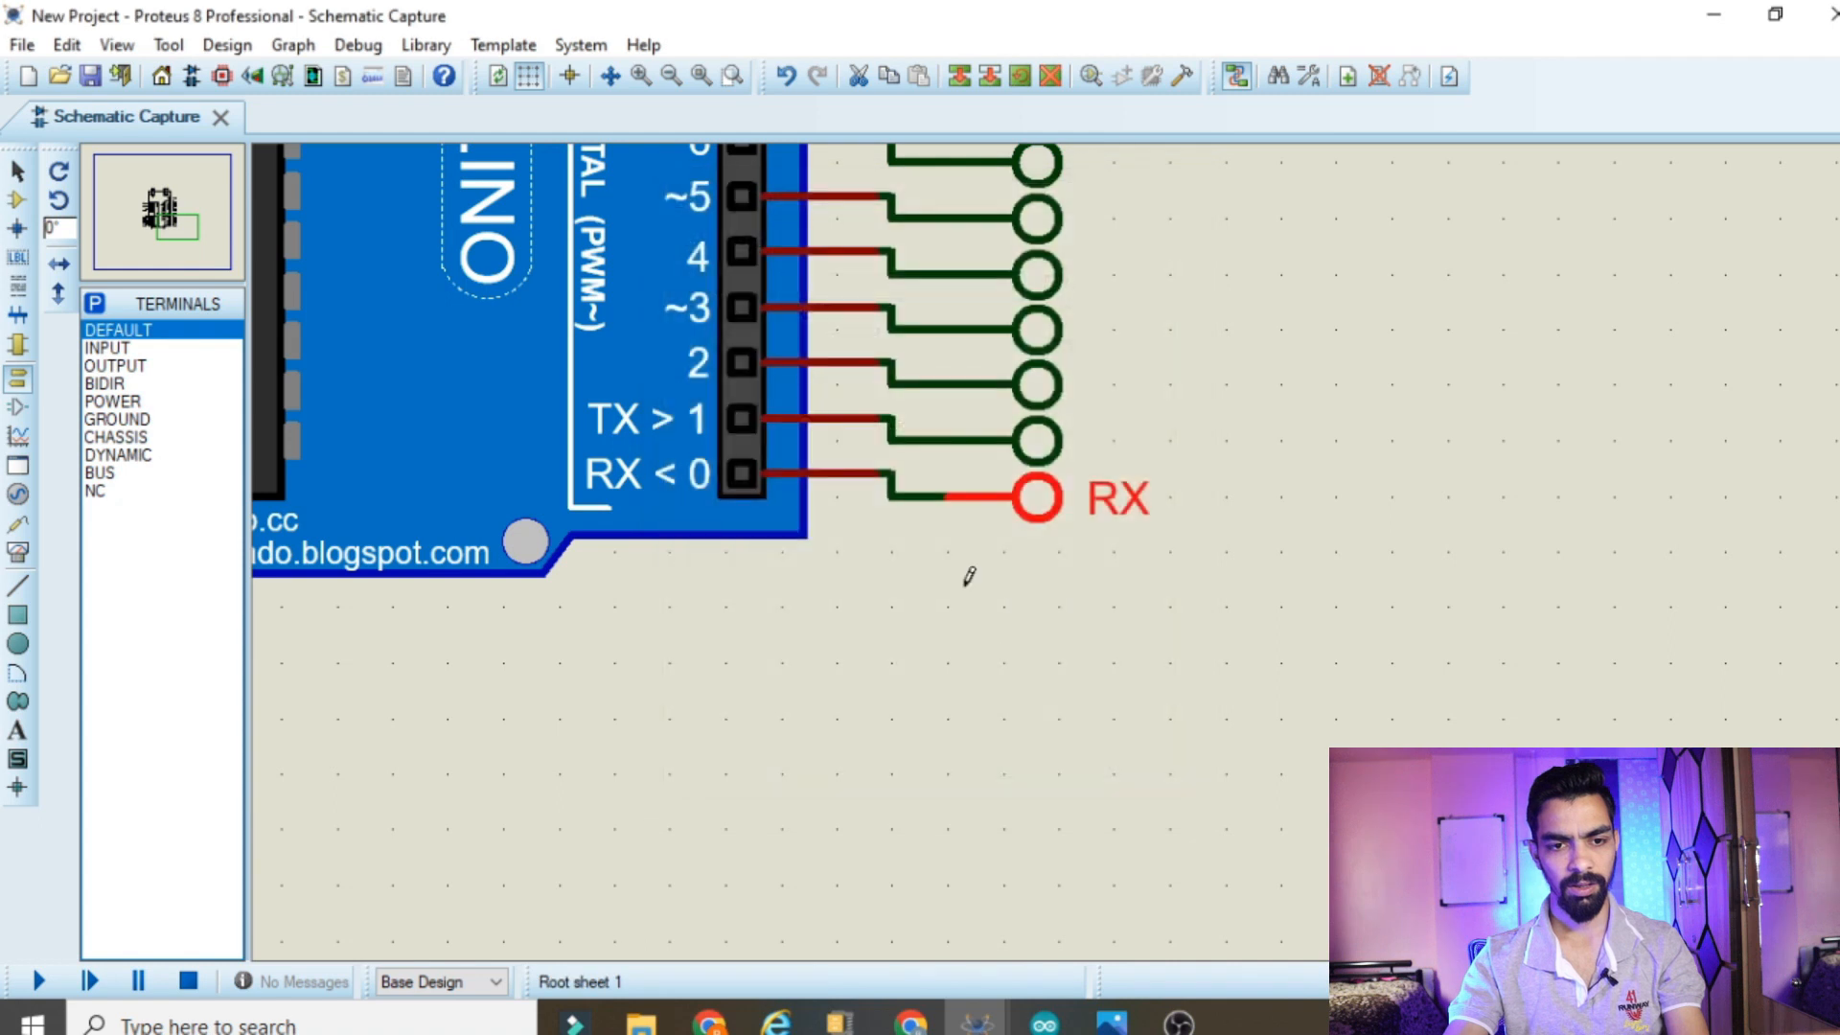
{"action": "double_click", "coordinate": [1038, 440]}
{"action": "type", "text": "TX"}
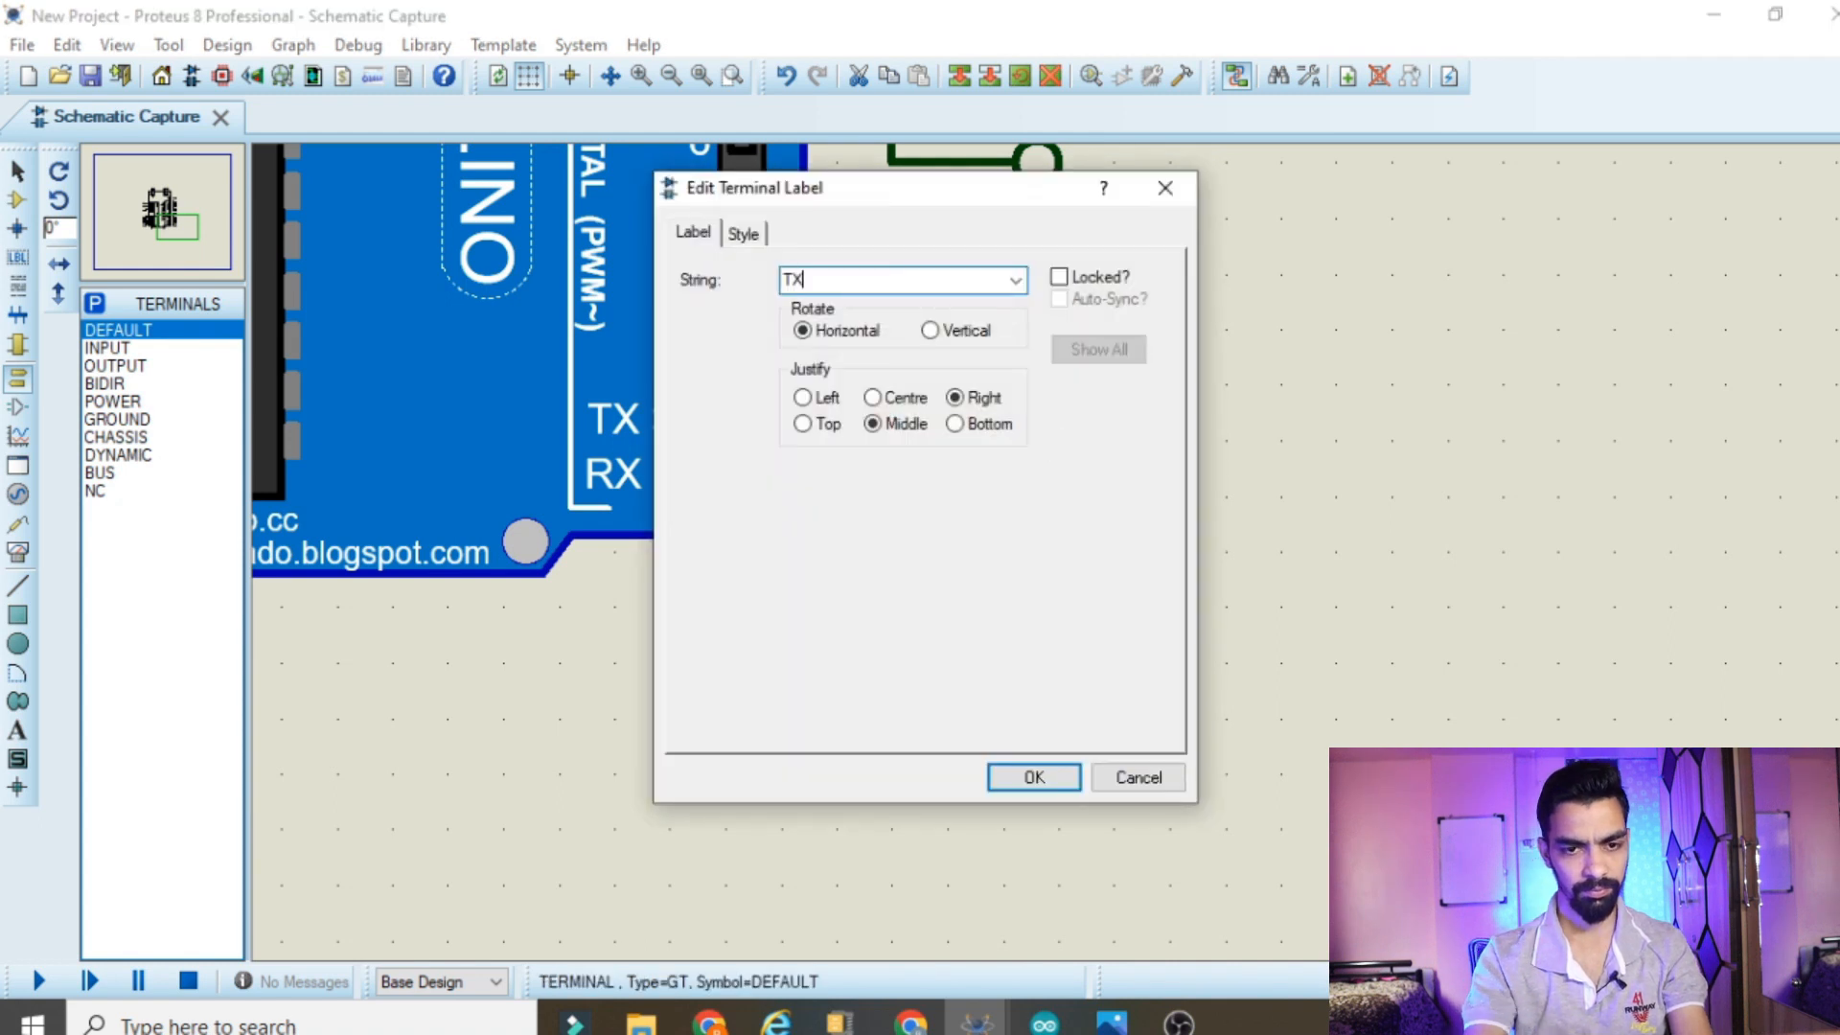
{"action": "left_click", "coordinate": [1030, 781]}
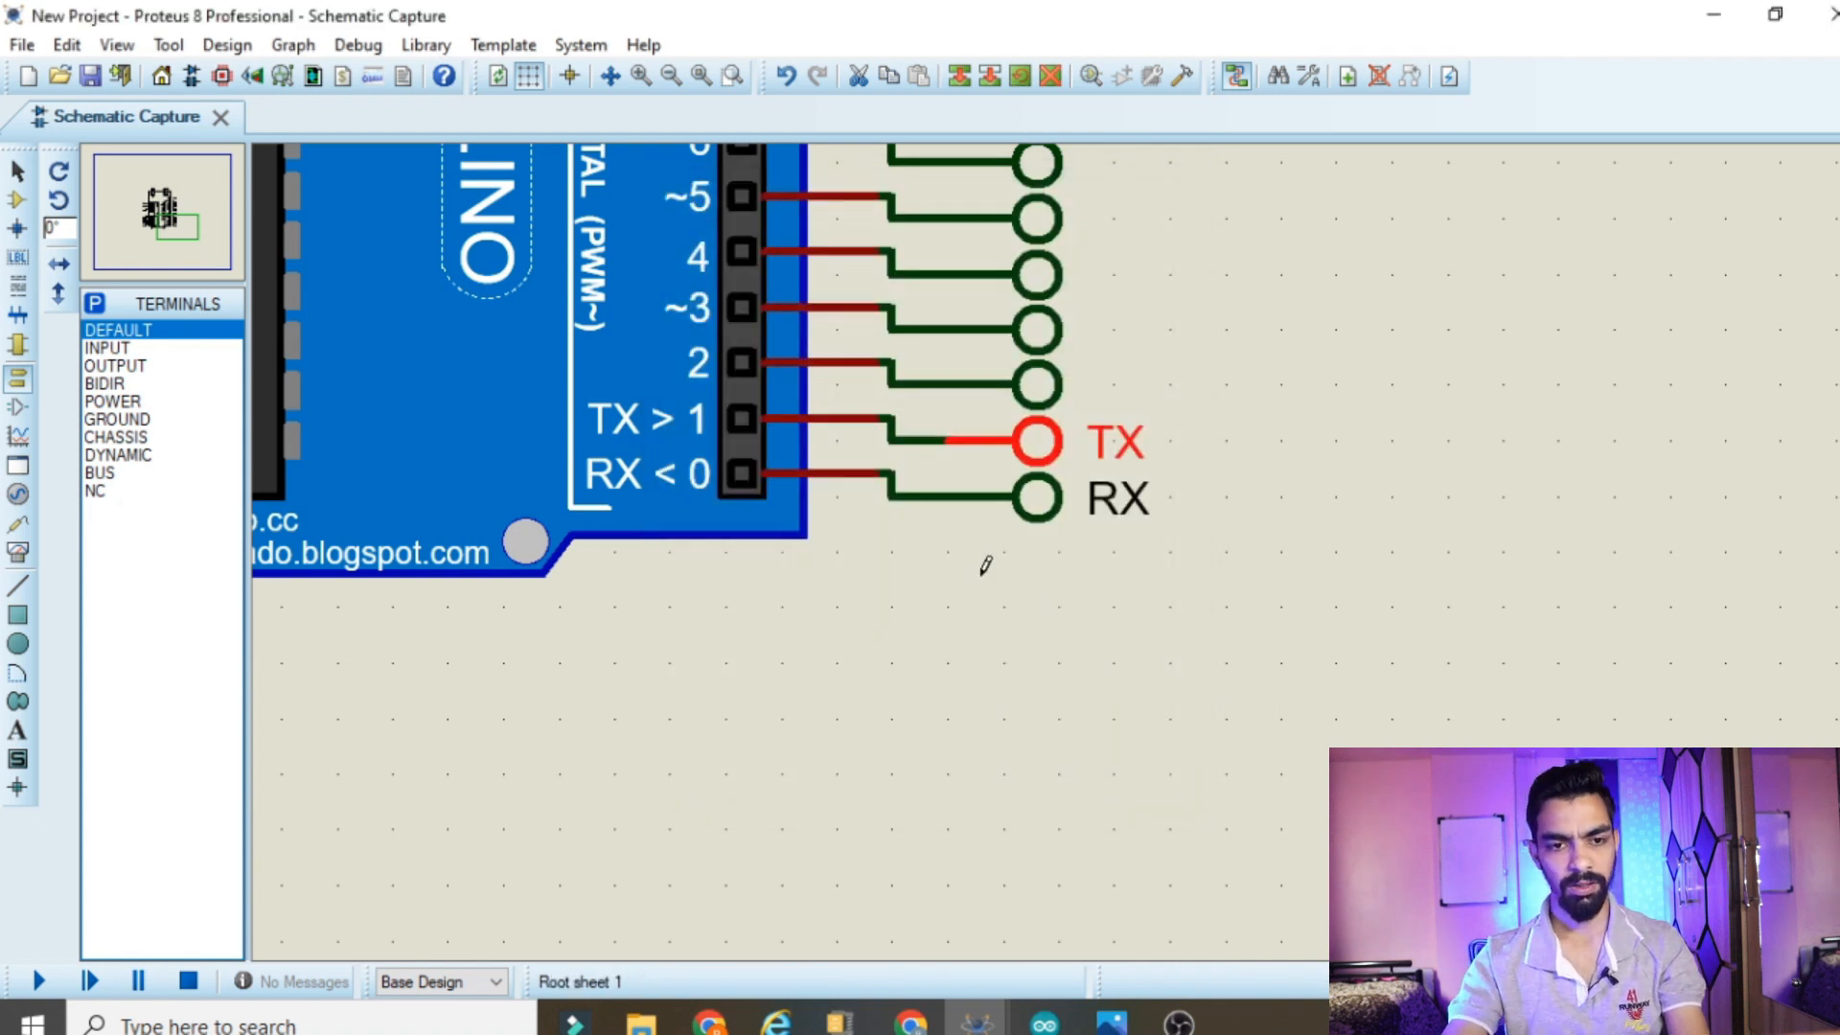
Label the terminals wired to digital pins 2, ~3 and 4 as GPIO2, GPIO3 and GPIO4
{"action": "double_click", "coordinate": [1036, 388]}
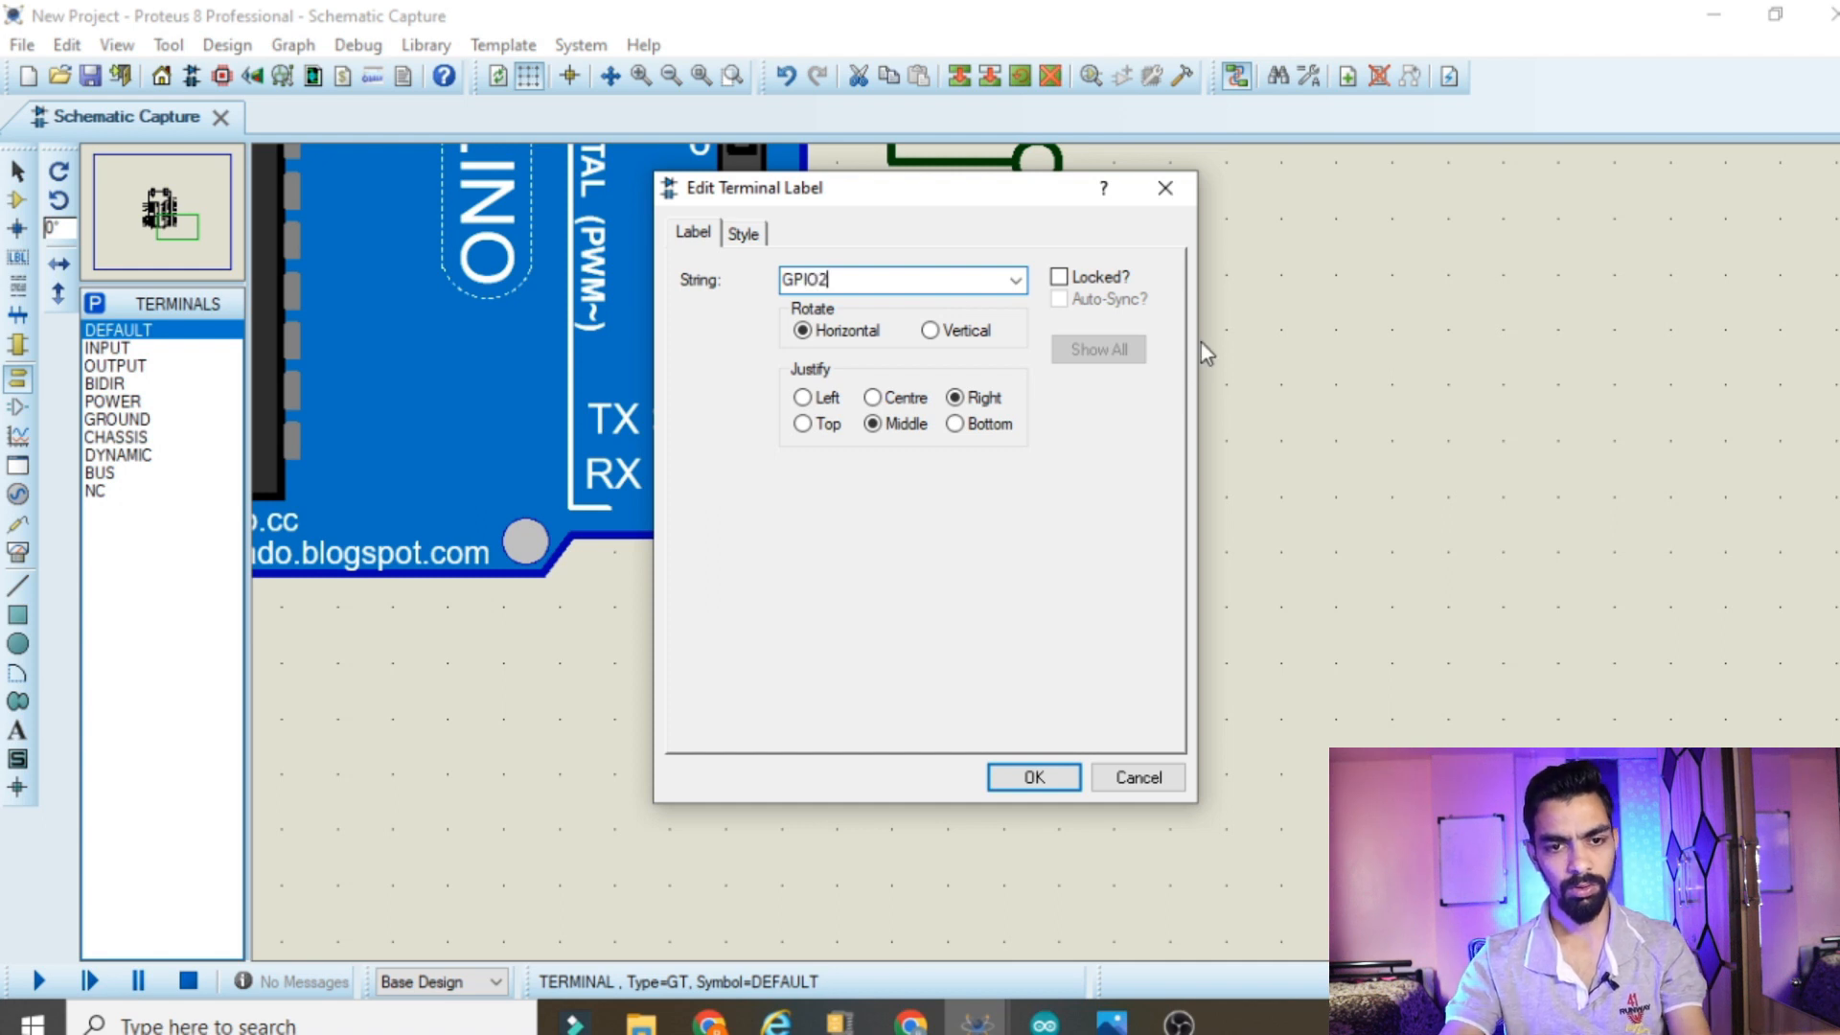
{"action": "left_click", "coordinate": [1033, 777]}
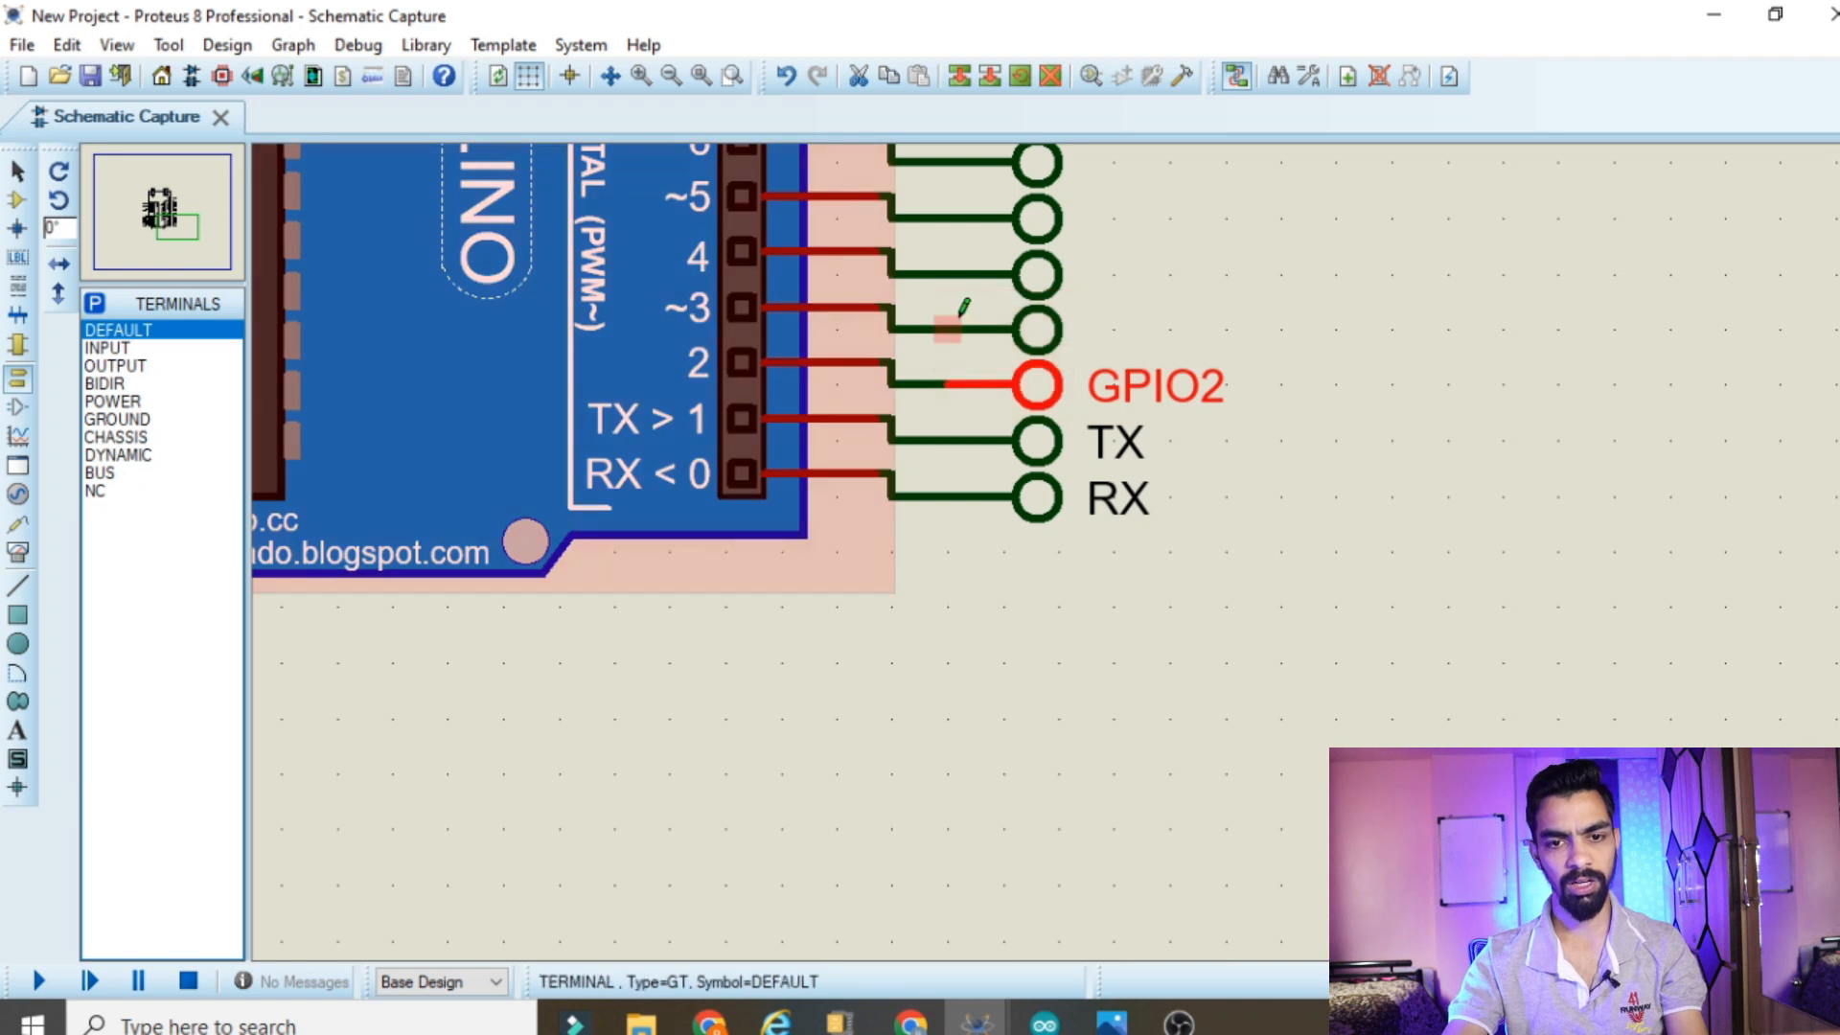
{"action": "double_click", "coordinate": [1020, 341]}
{"action": "type", "text": "GPIO"}
{"action": "key", "text": "BackSpace"}
{"action": "type", "text": "3"}
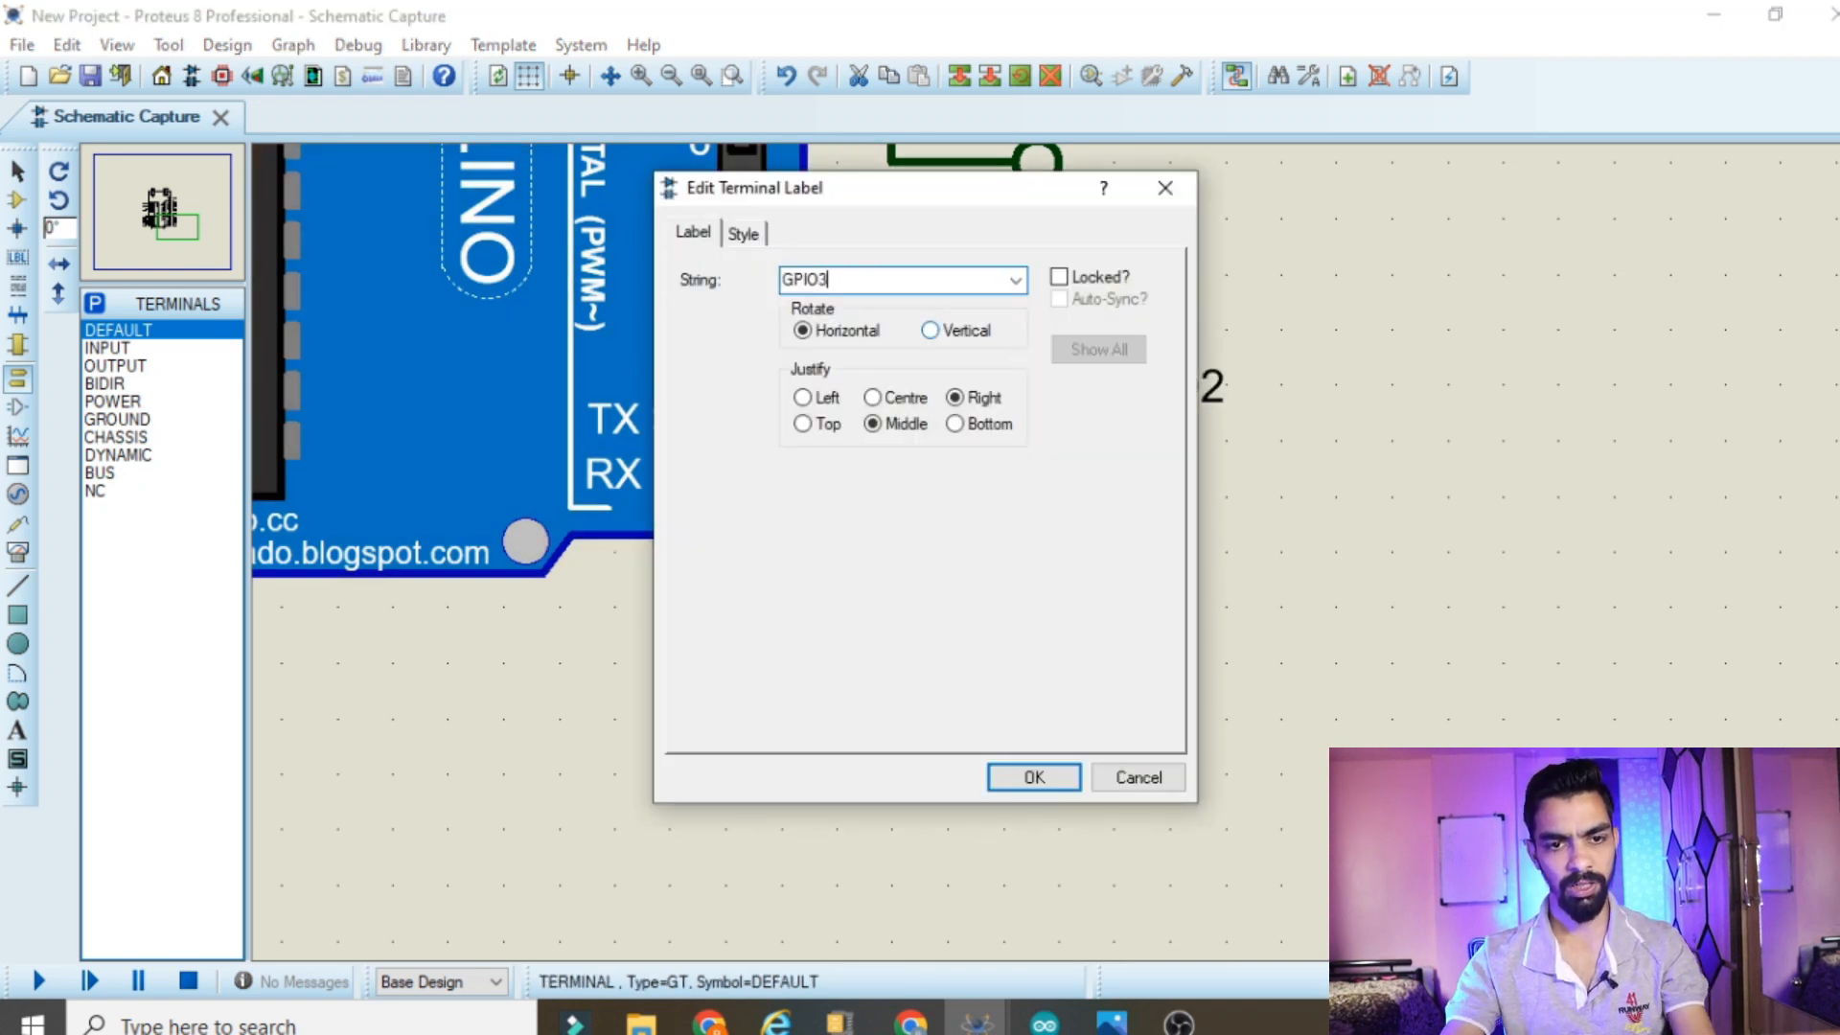
{"action": "left_click", "coordinate": [1055, 773]}
{"action": "double_click", "coordinate": [986, 276]}
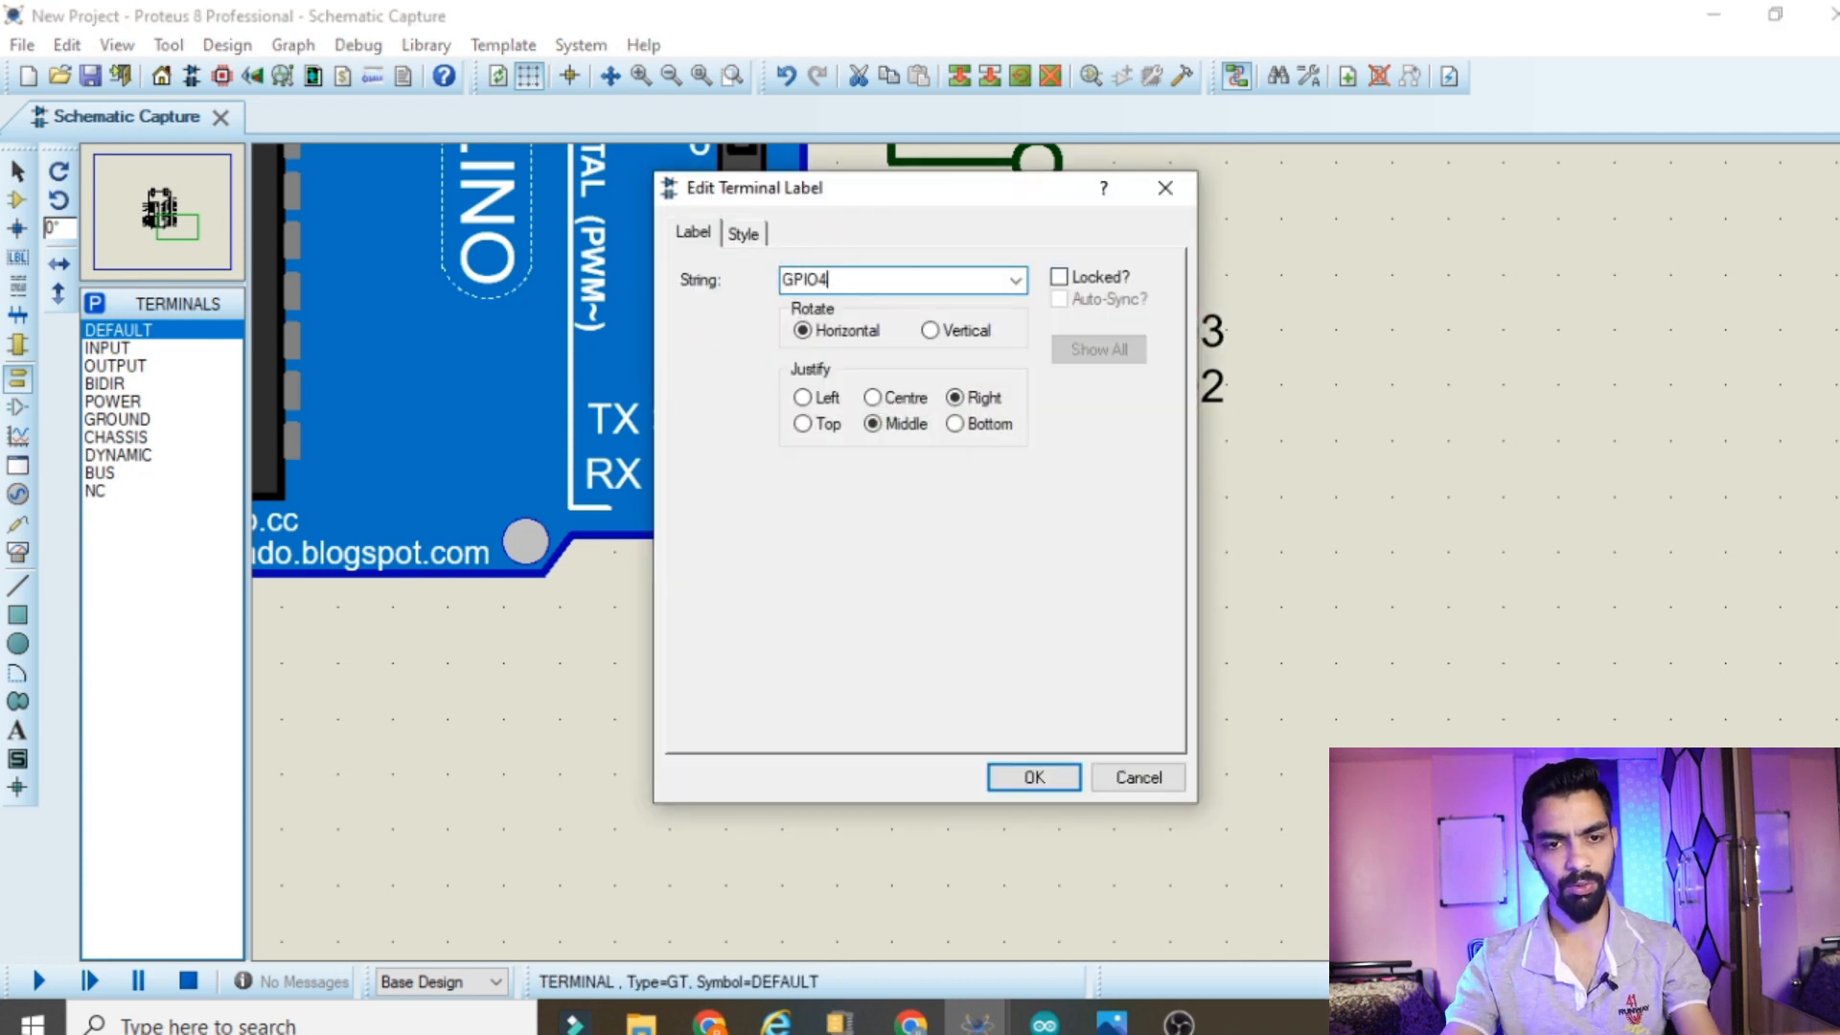
{"action": "left_click", "coordinate": [1030, 776]}
Label the terminals wired to digital pins ~5 and ~6 as GPIO5 and GPIO6
{"action": "scroll", "coordinate": [1059, 534], "scroll_direction": "down", "scroll_amount": 2}
{"action": "scroll", "coordinate": [1060, 534], "scroll_direction": "up", "scroll_amount": 2}
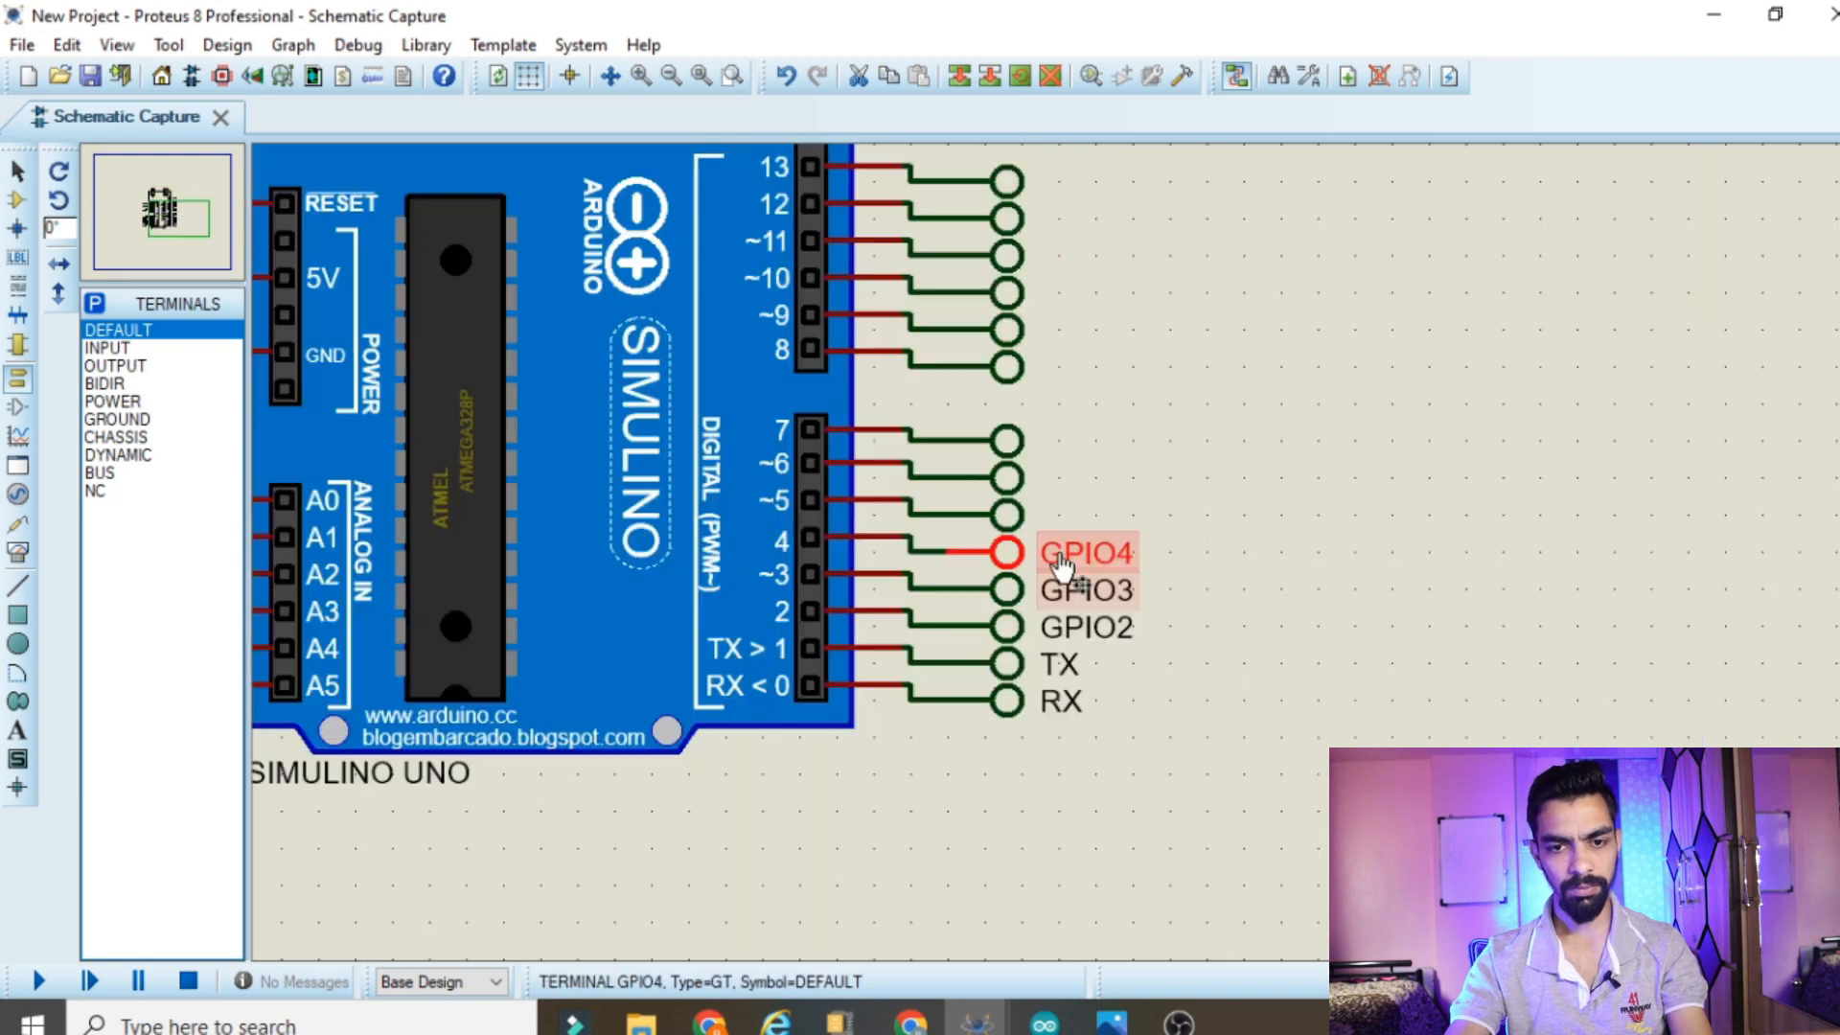
{"action": "double_click", "coordinate": [1023, 532]}
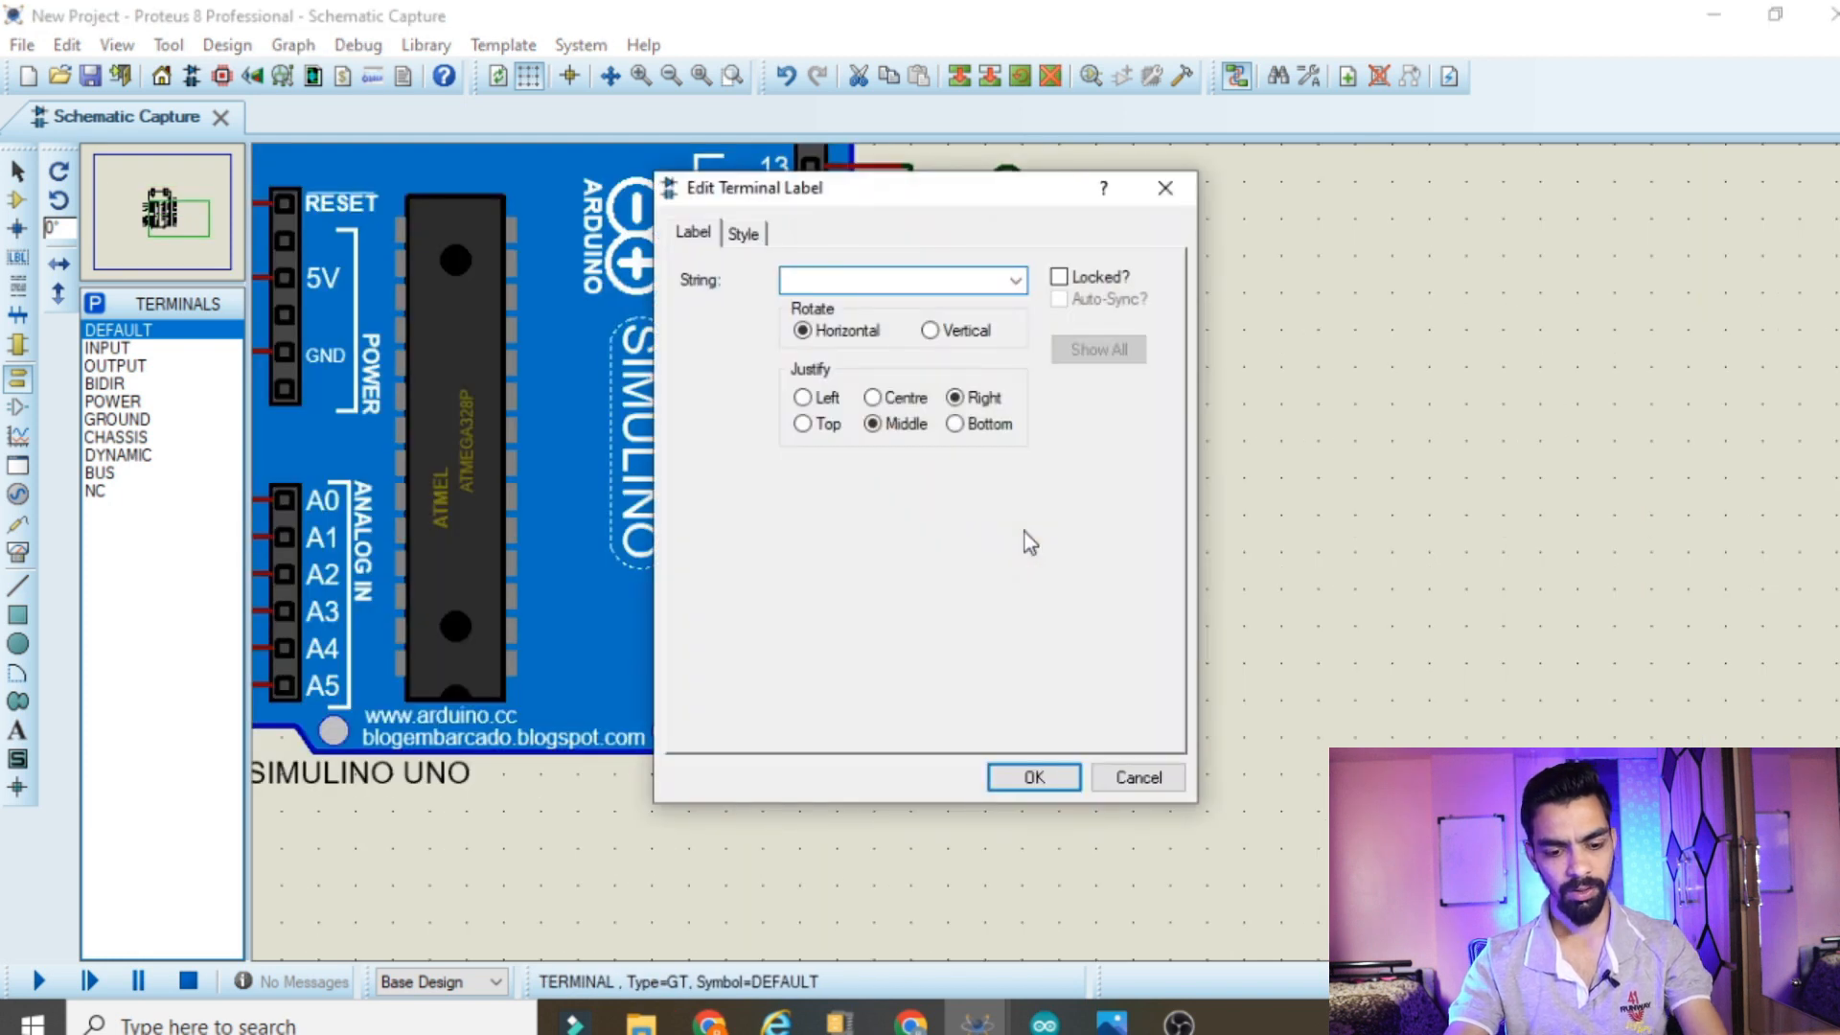
{"action": "type", "text": "GPIO5"}
{"action": "left_click", "coordinate": [1031, 776]}
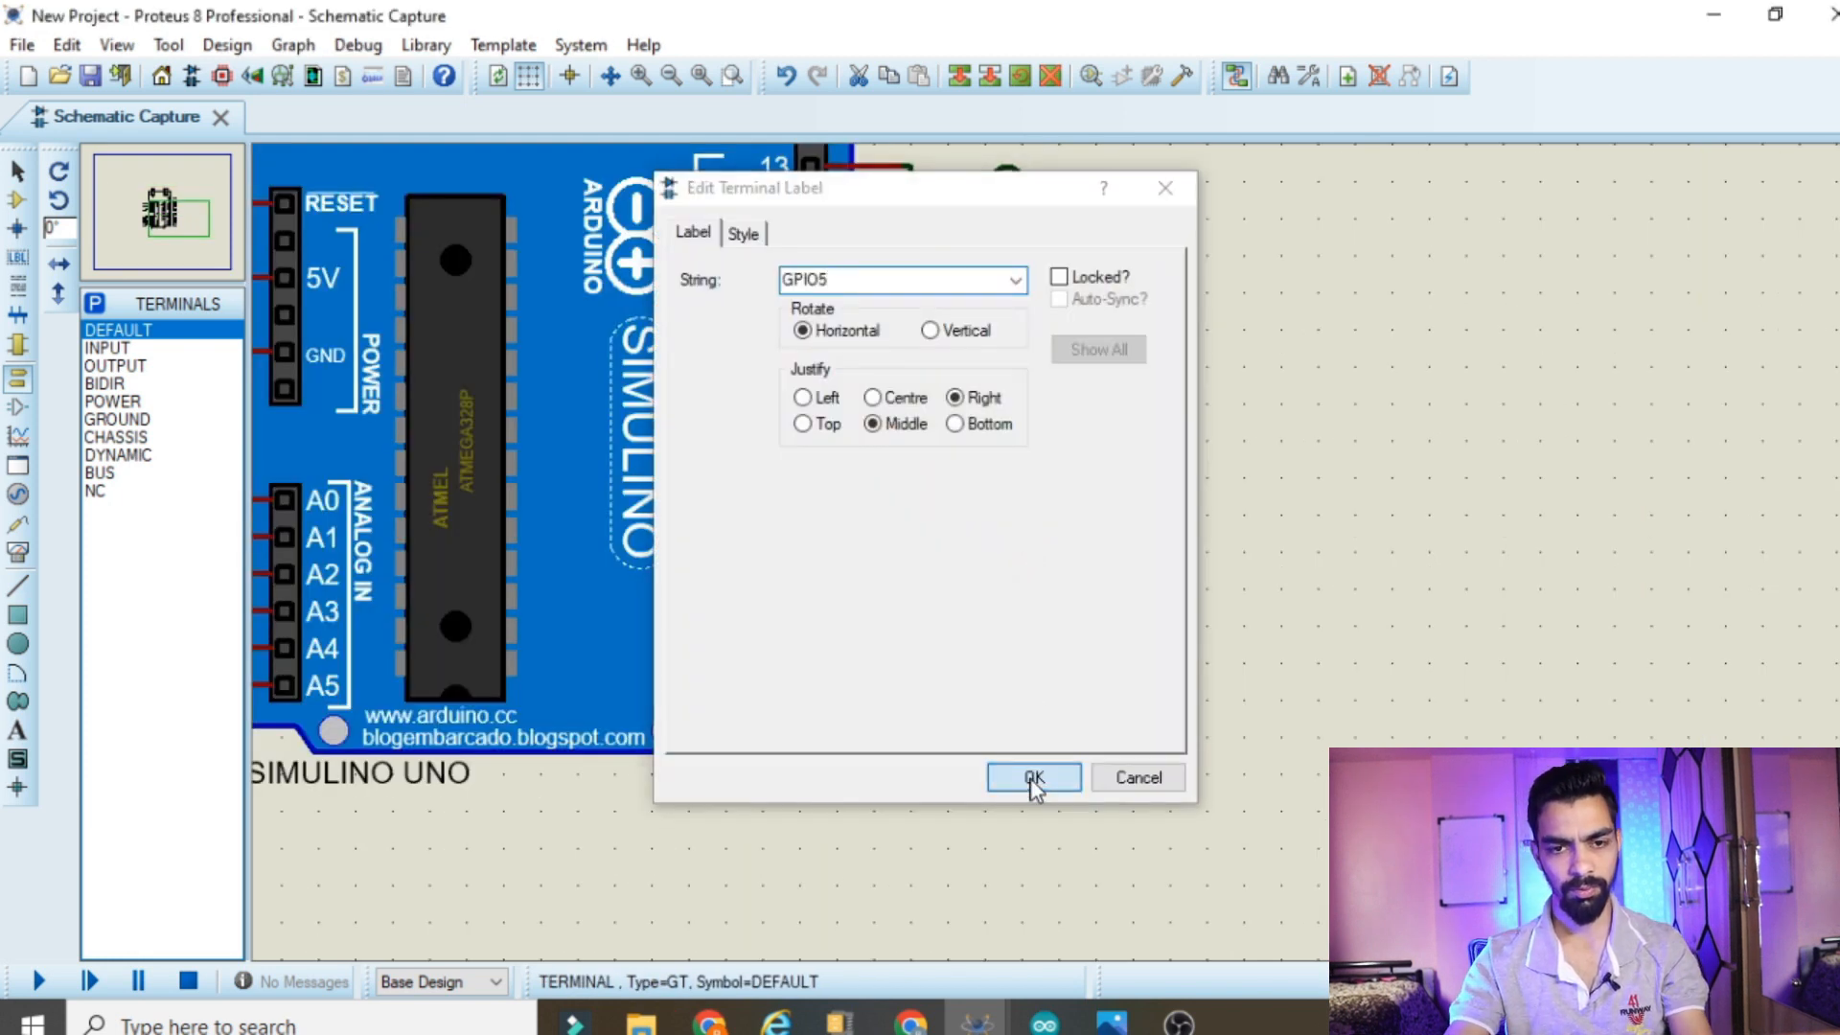
{"action": "double_click", "coordinate": [1004, 473]}
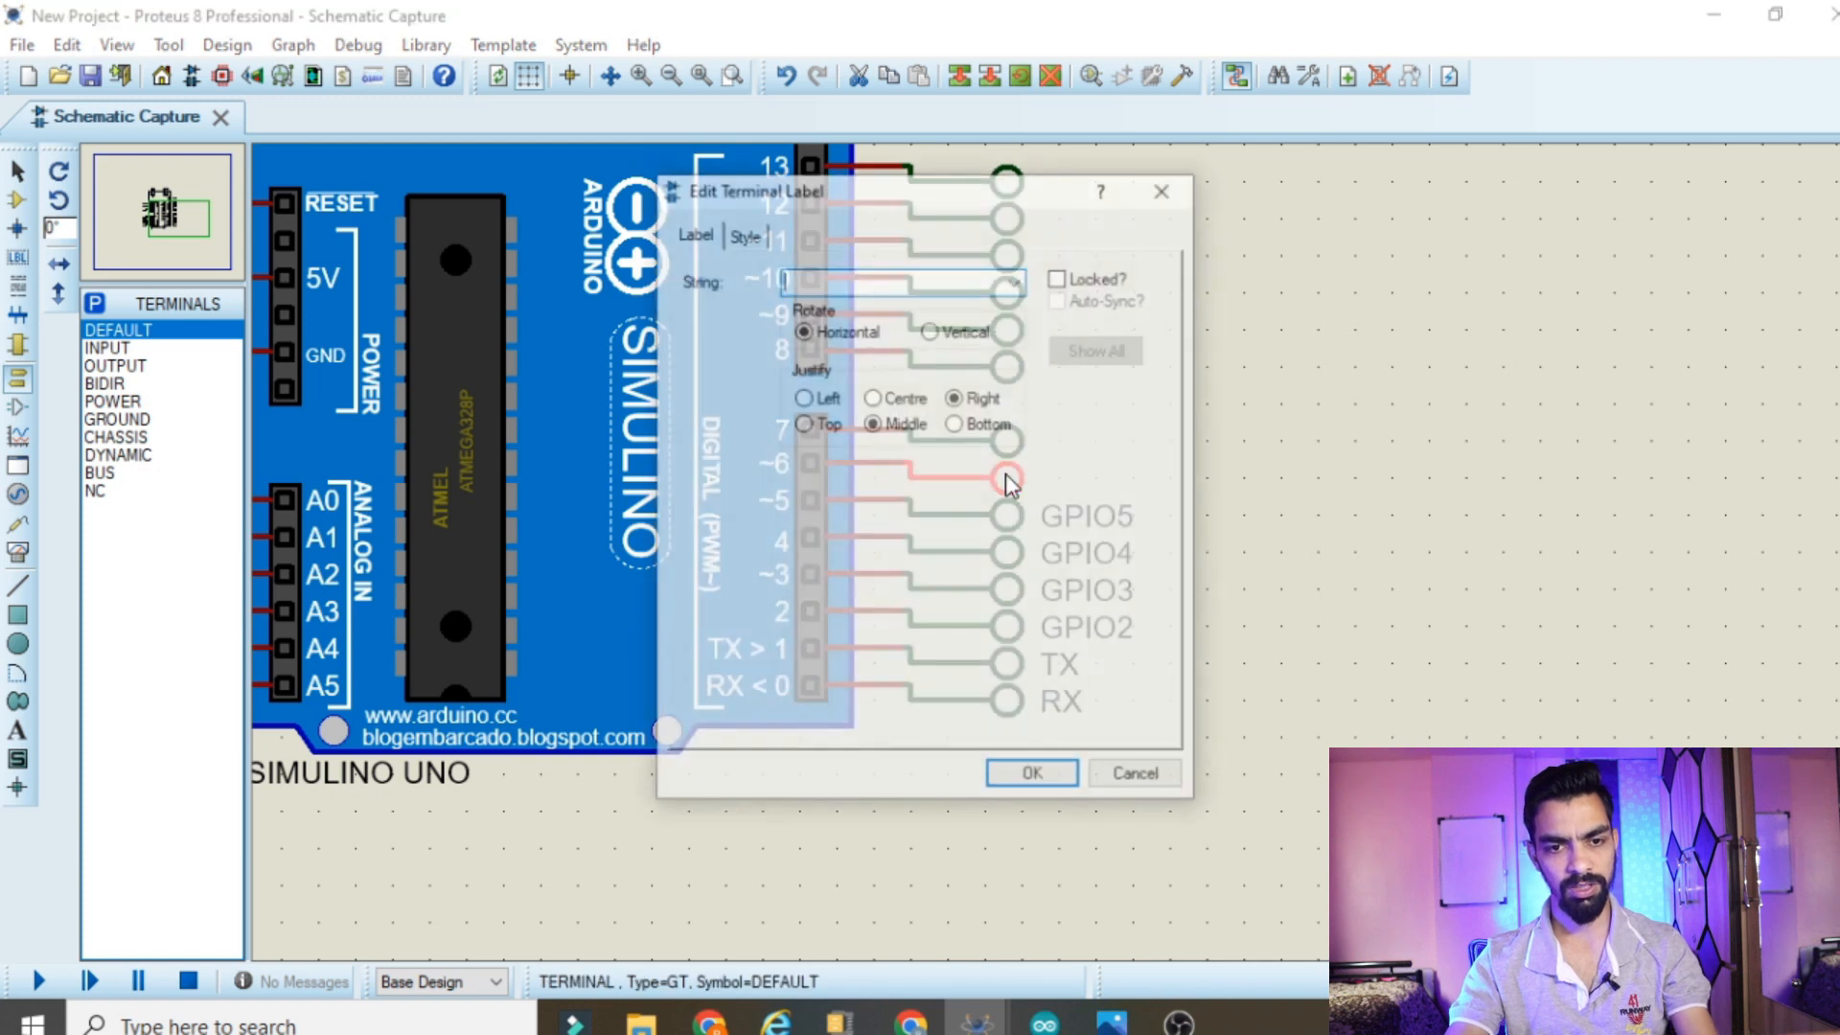
{"action": "type", "text": "GPIO2"}
{"action": "key", "text": "BackSpace"}
{"action": "type", "text": "6"}
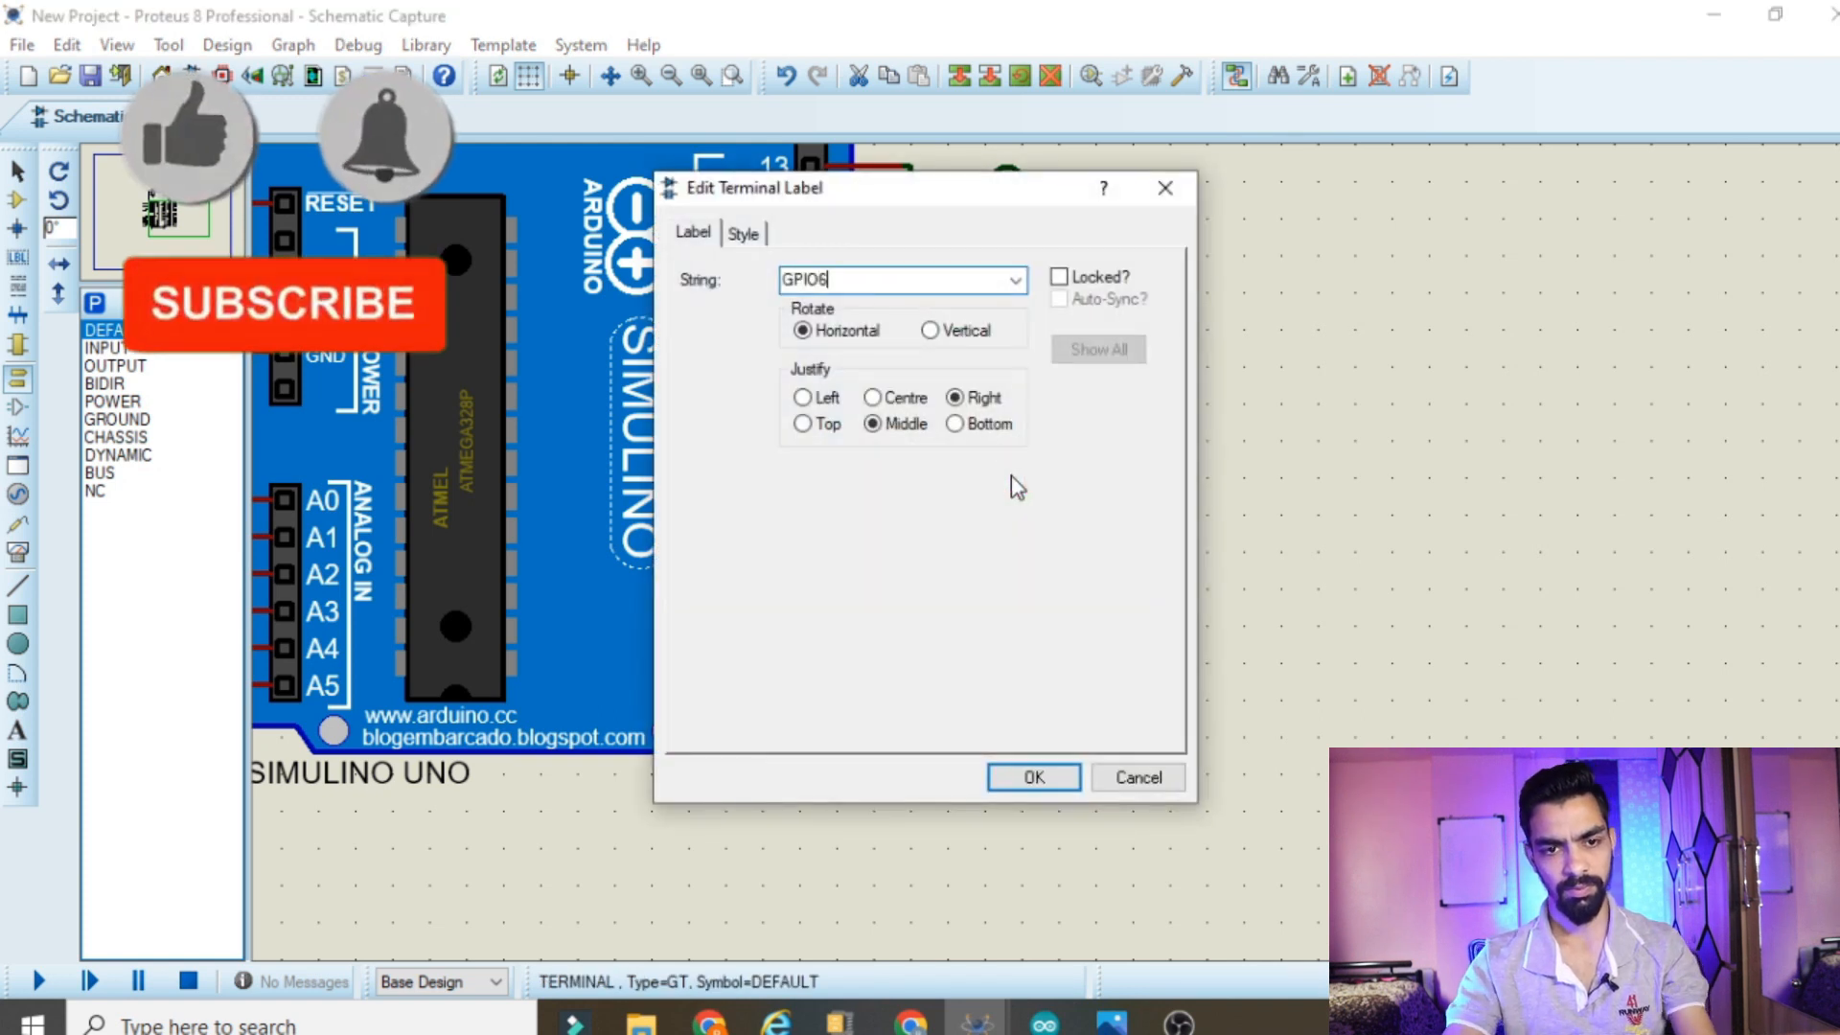
{"action": "left_click", "coordinate": [1031, 776]}
Label the terminals wired to digital pins 7 and 8 as GPIO7 and GPIO8
{"action": "double_click", "coordinate": [1006, 440]}
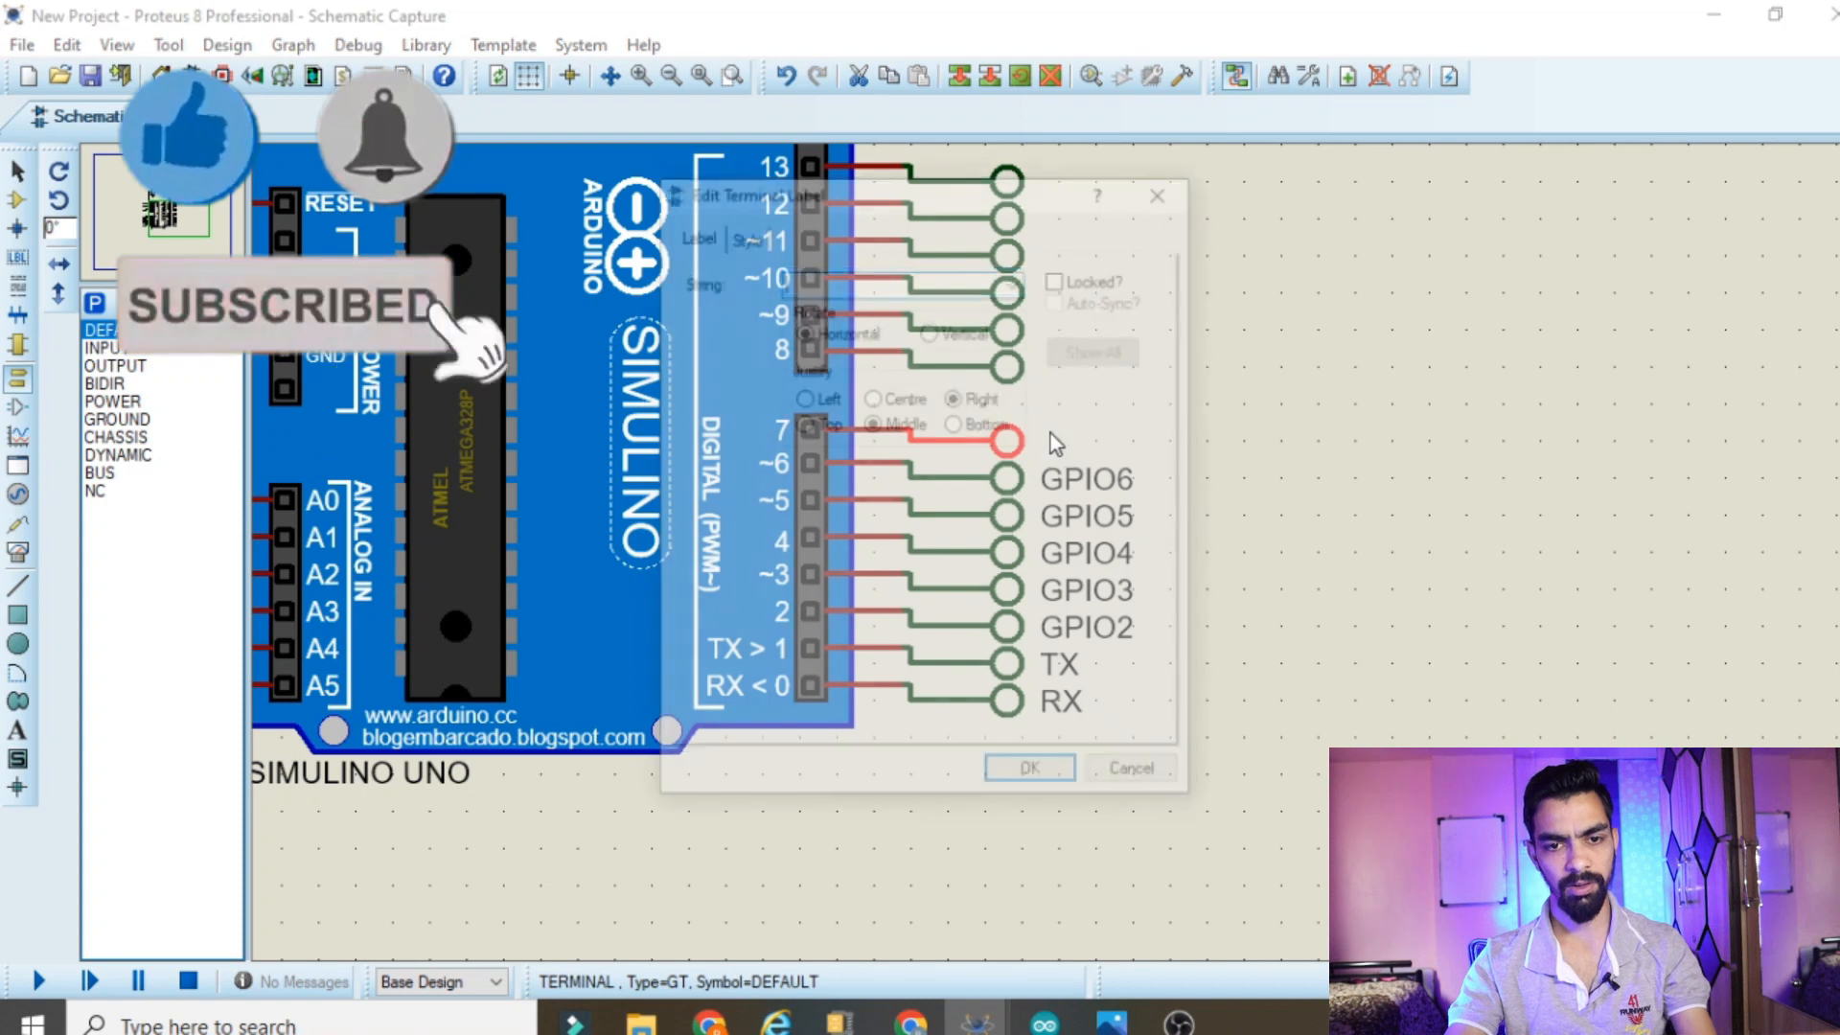
{"action": "type", "text": "GPIO2"}
{"action": "key", "text": "BackSpace"}
{"action": "type", "text": "7"}
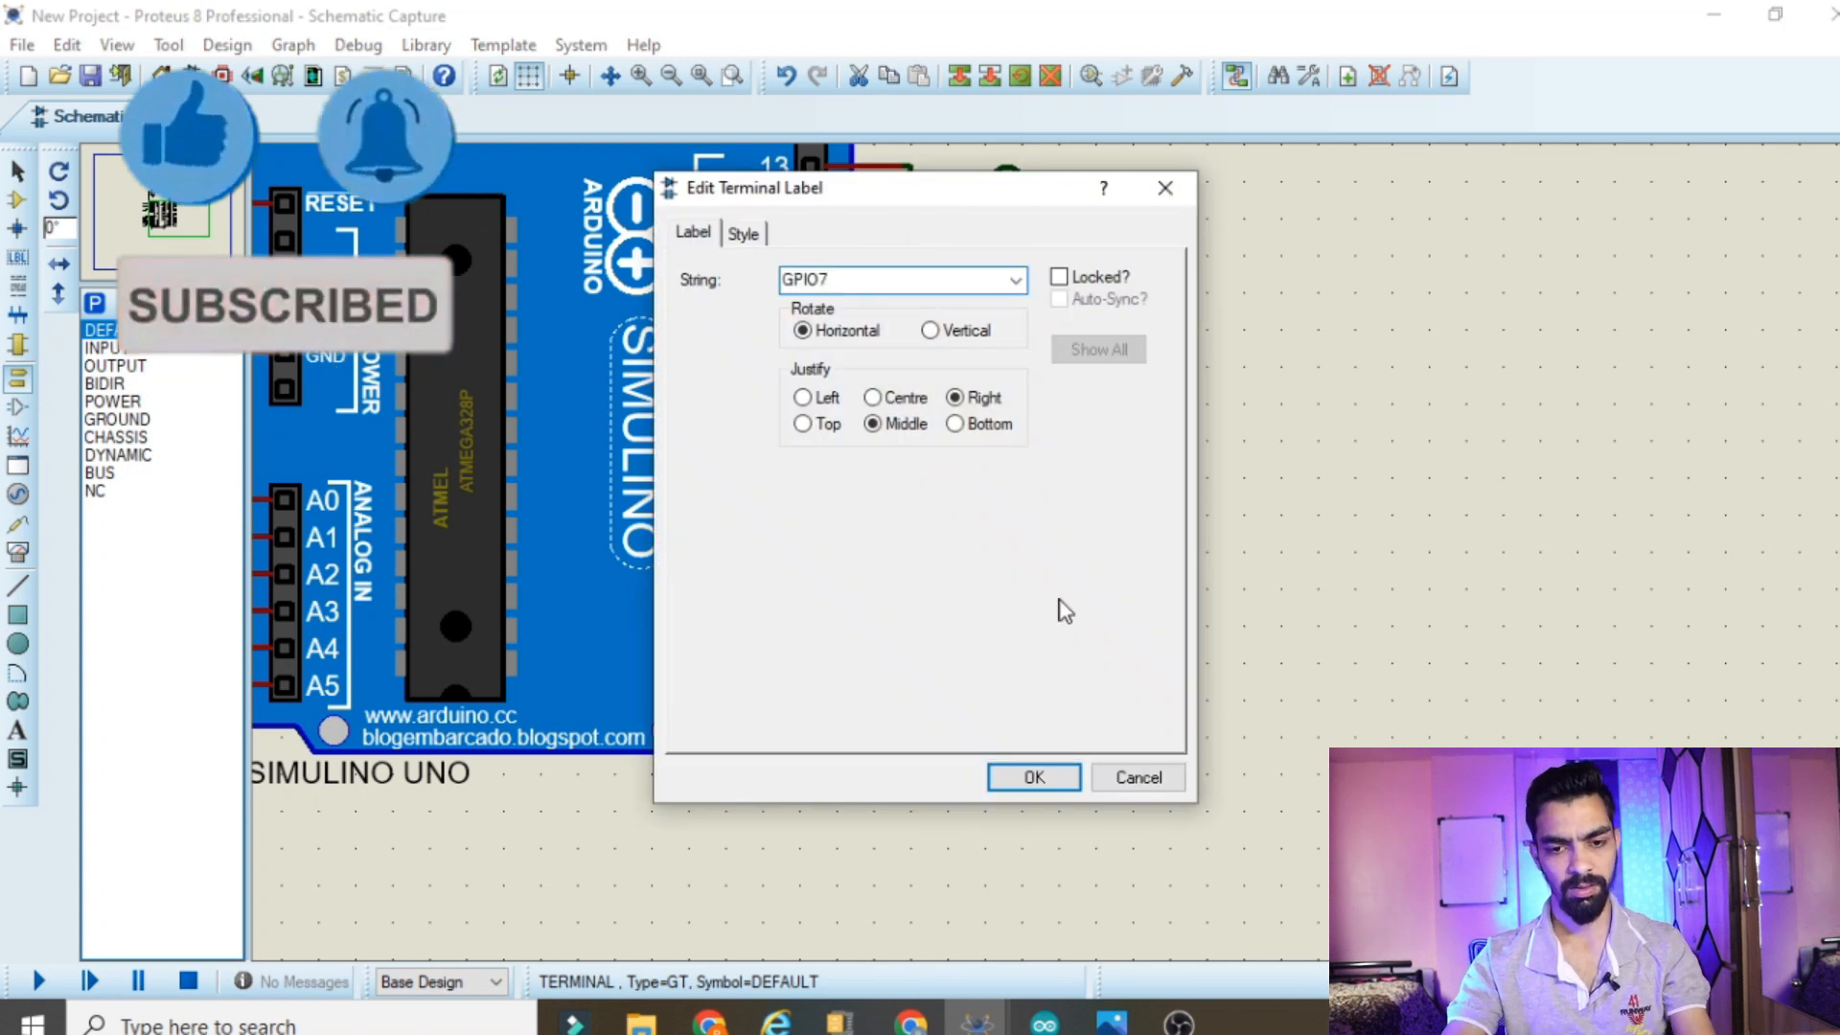
{"action": "left_click", "coordinate": [1033, 776]}
{"action": "double_click", "coordinate": [1005, 366]}
{"action": "type", "text": "GPIO2"}
{"action": "key", "text": "BackSpace"}
{"action": "type", "text": "8"}
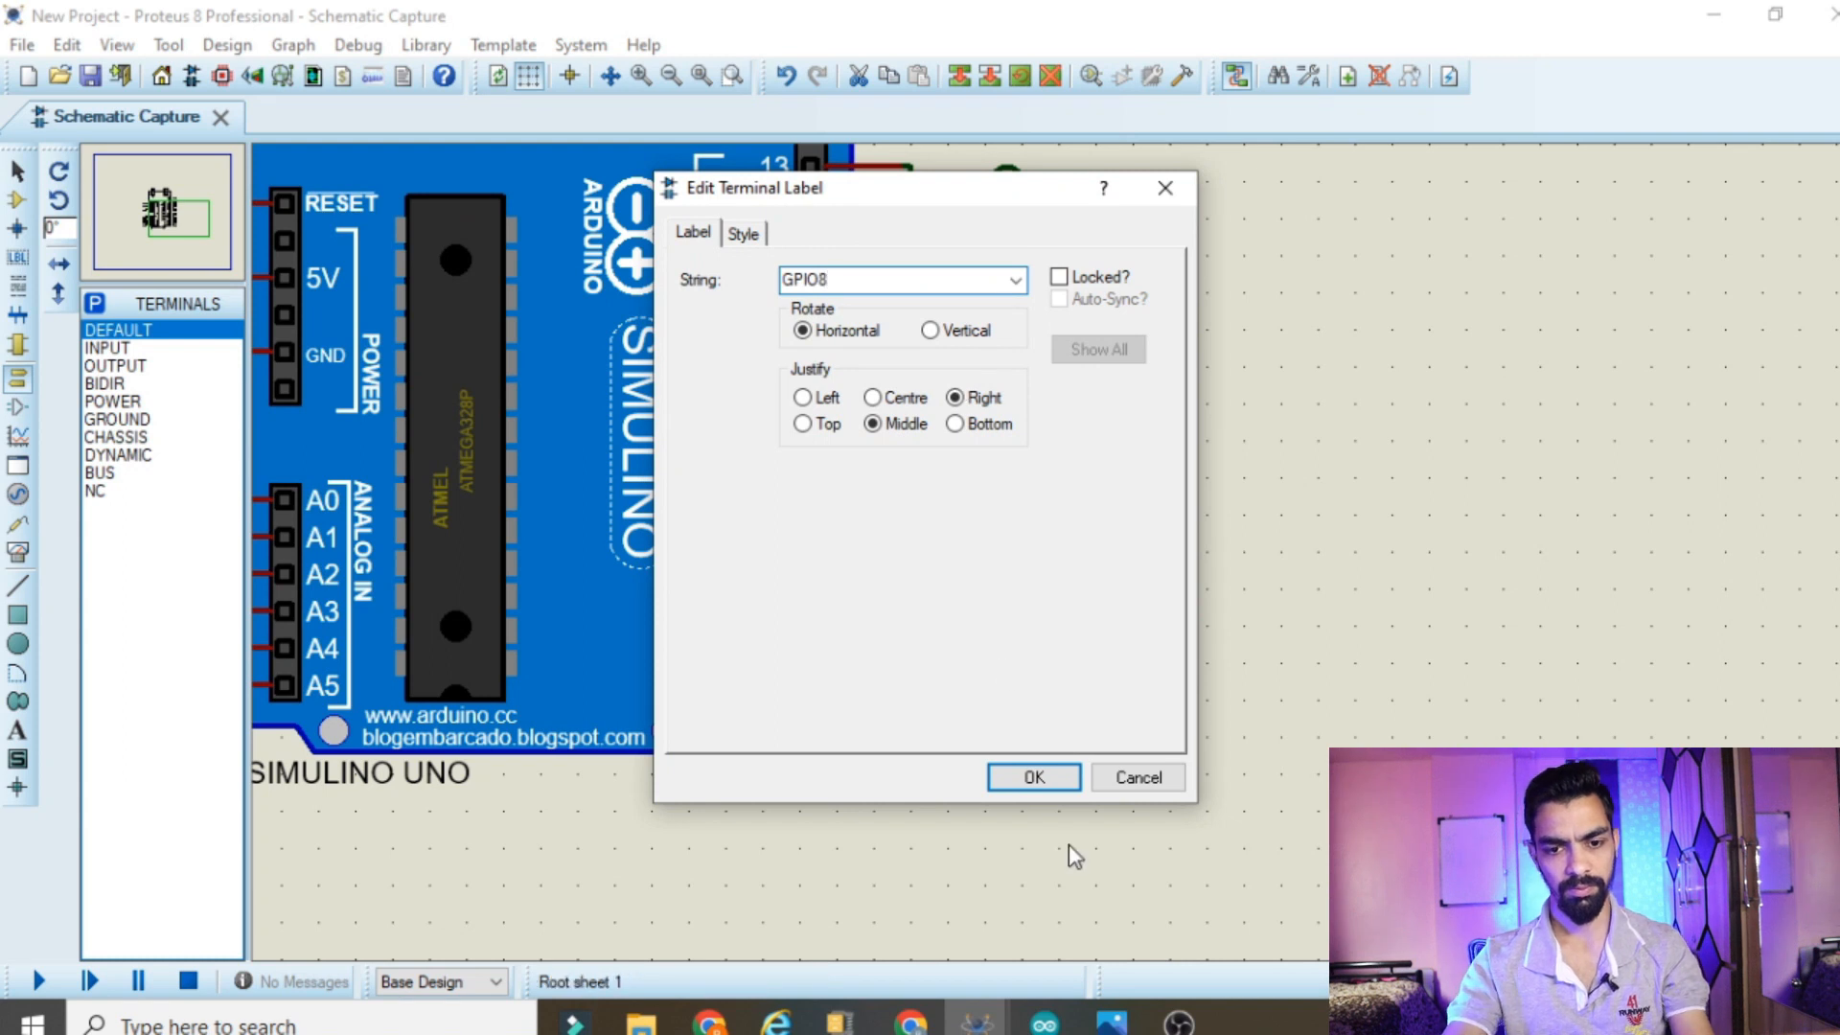
{"action": "left_click", "coordinate": [1059, 786]}
Label the terminals wired to digital pins ~9 and ~10 as GPIO9 and GPIO10
{"action": "double_click", "coordinate": [1006, 330]}
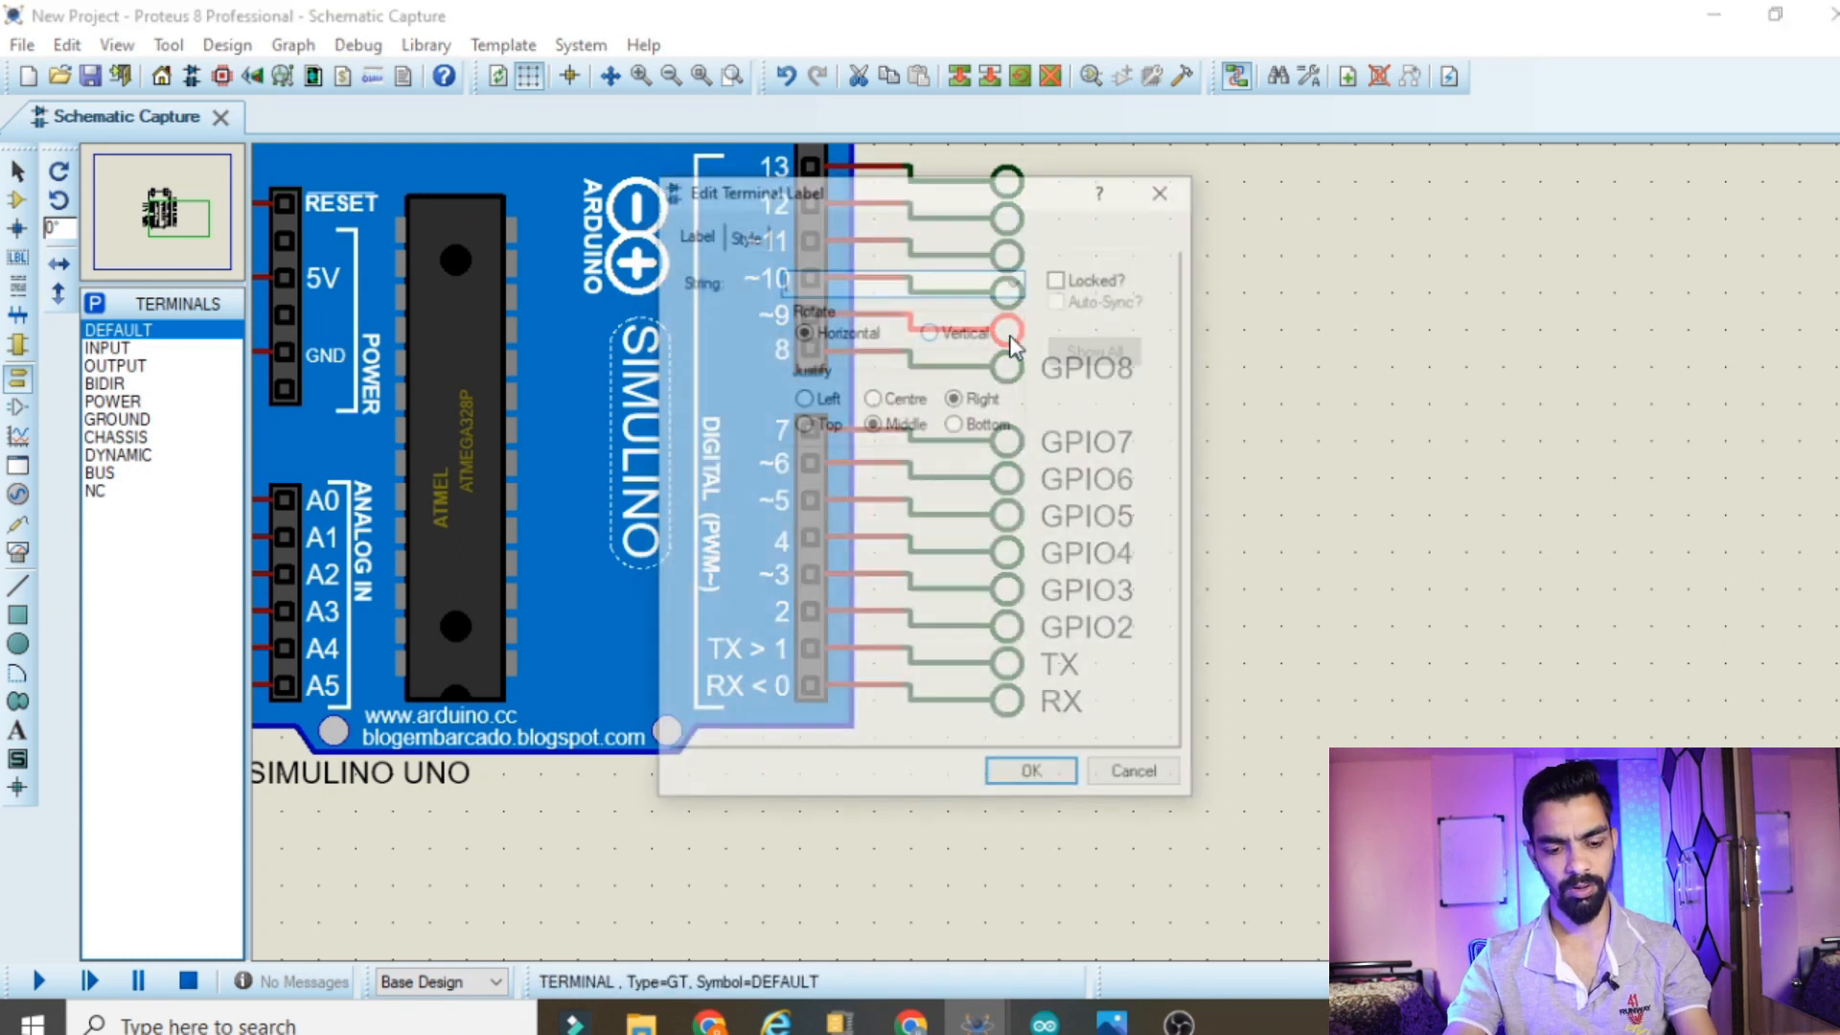
{"action": "type", "text": "GPIO2"}
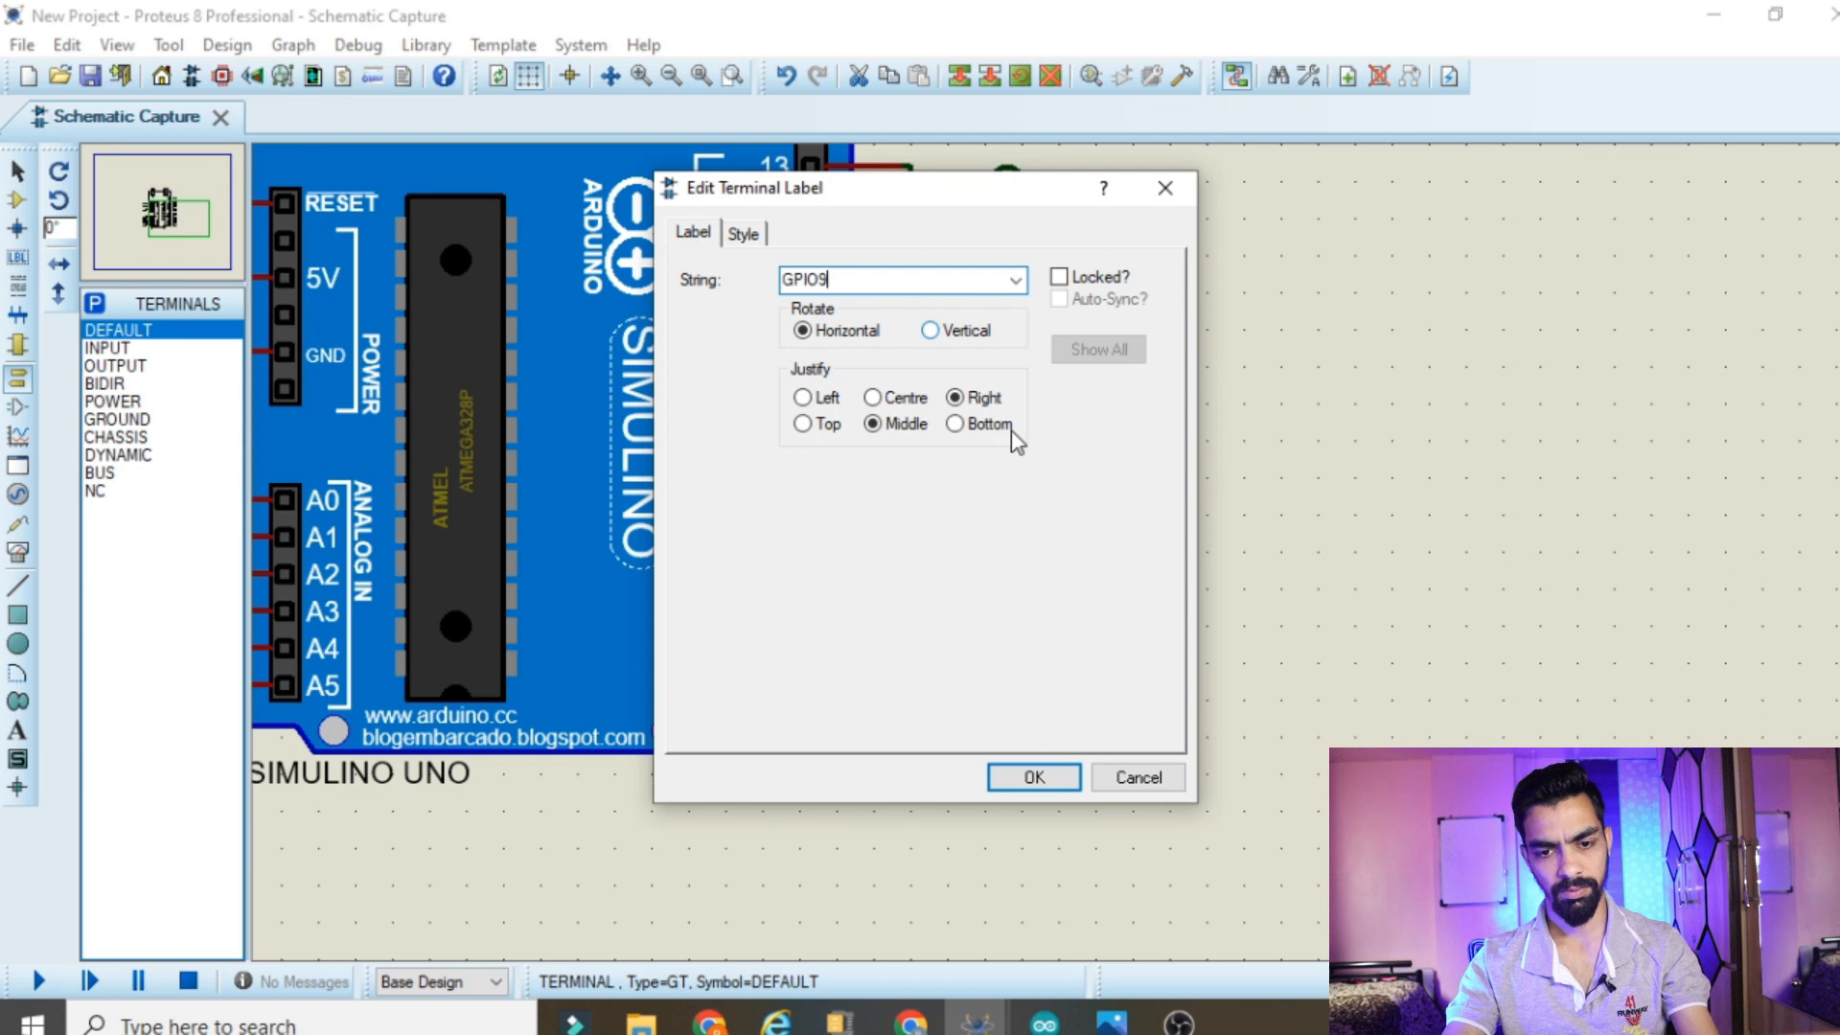
{"action": "left_click", "coordinate": [1035, 777]}
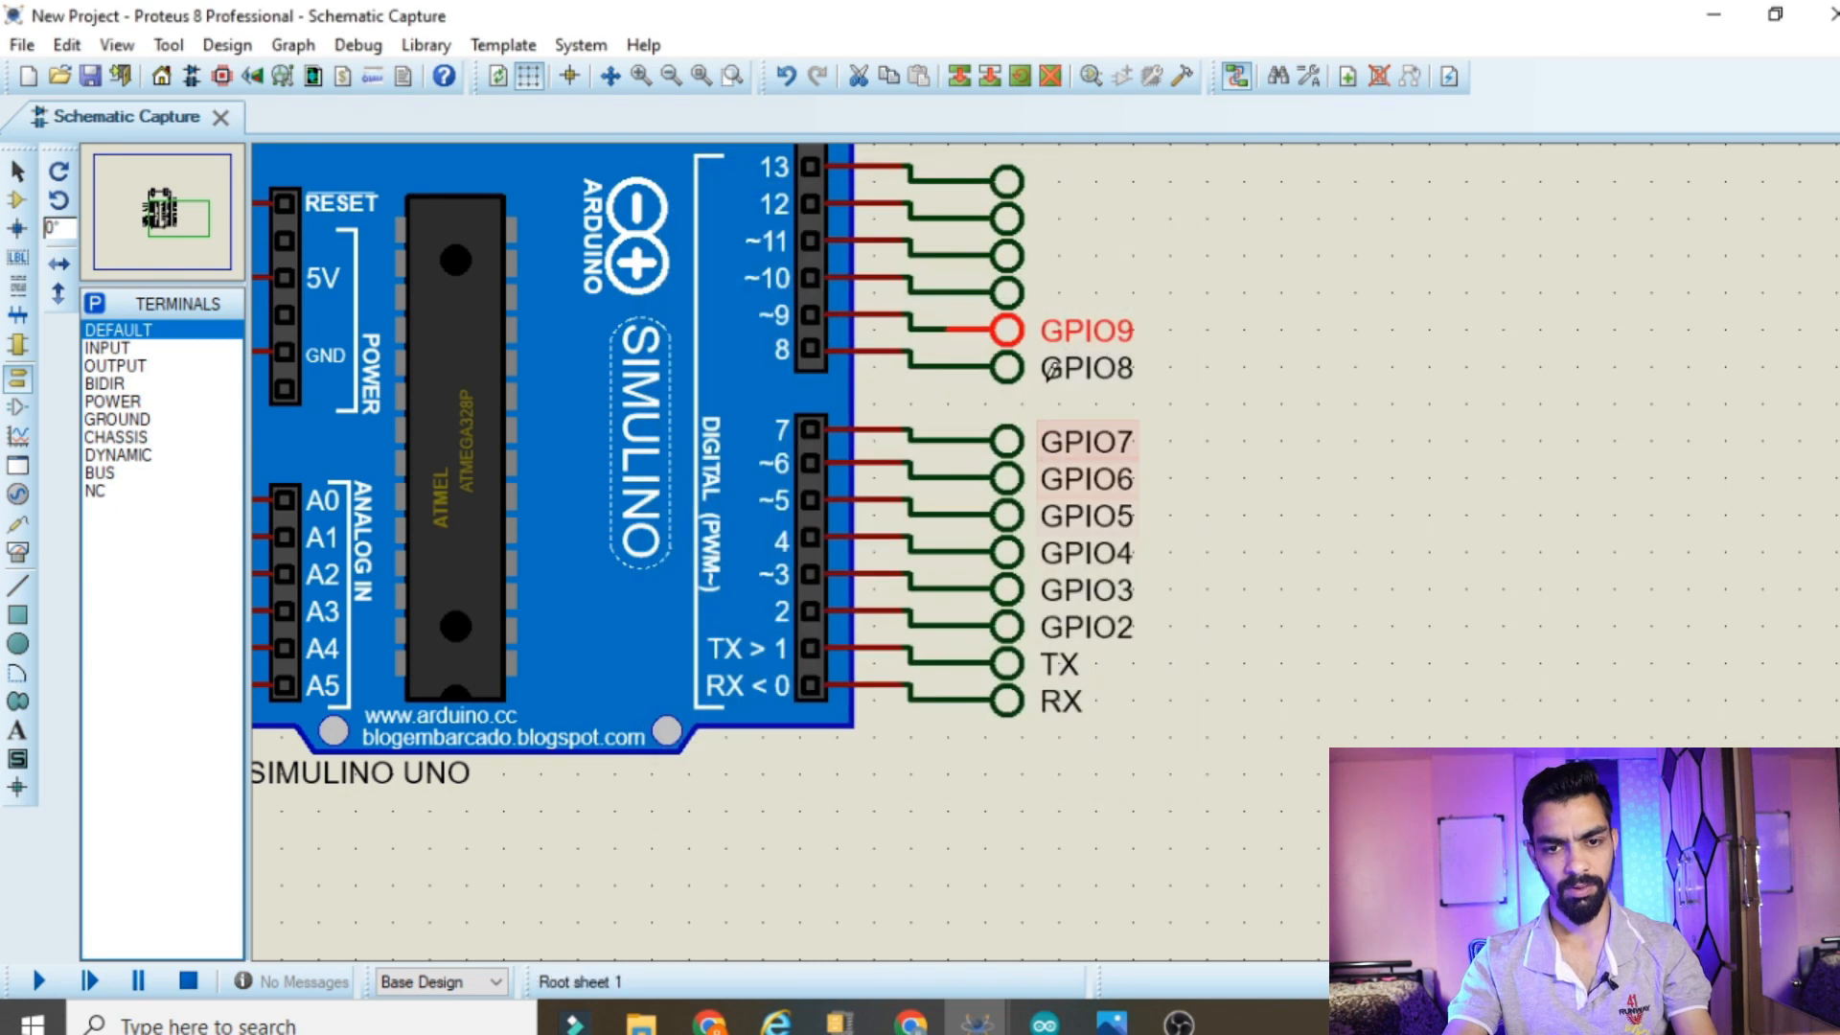
{"action": "double_click", "coordinate": [1038, 309]}
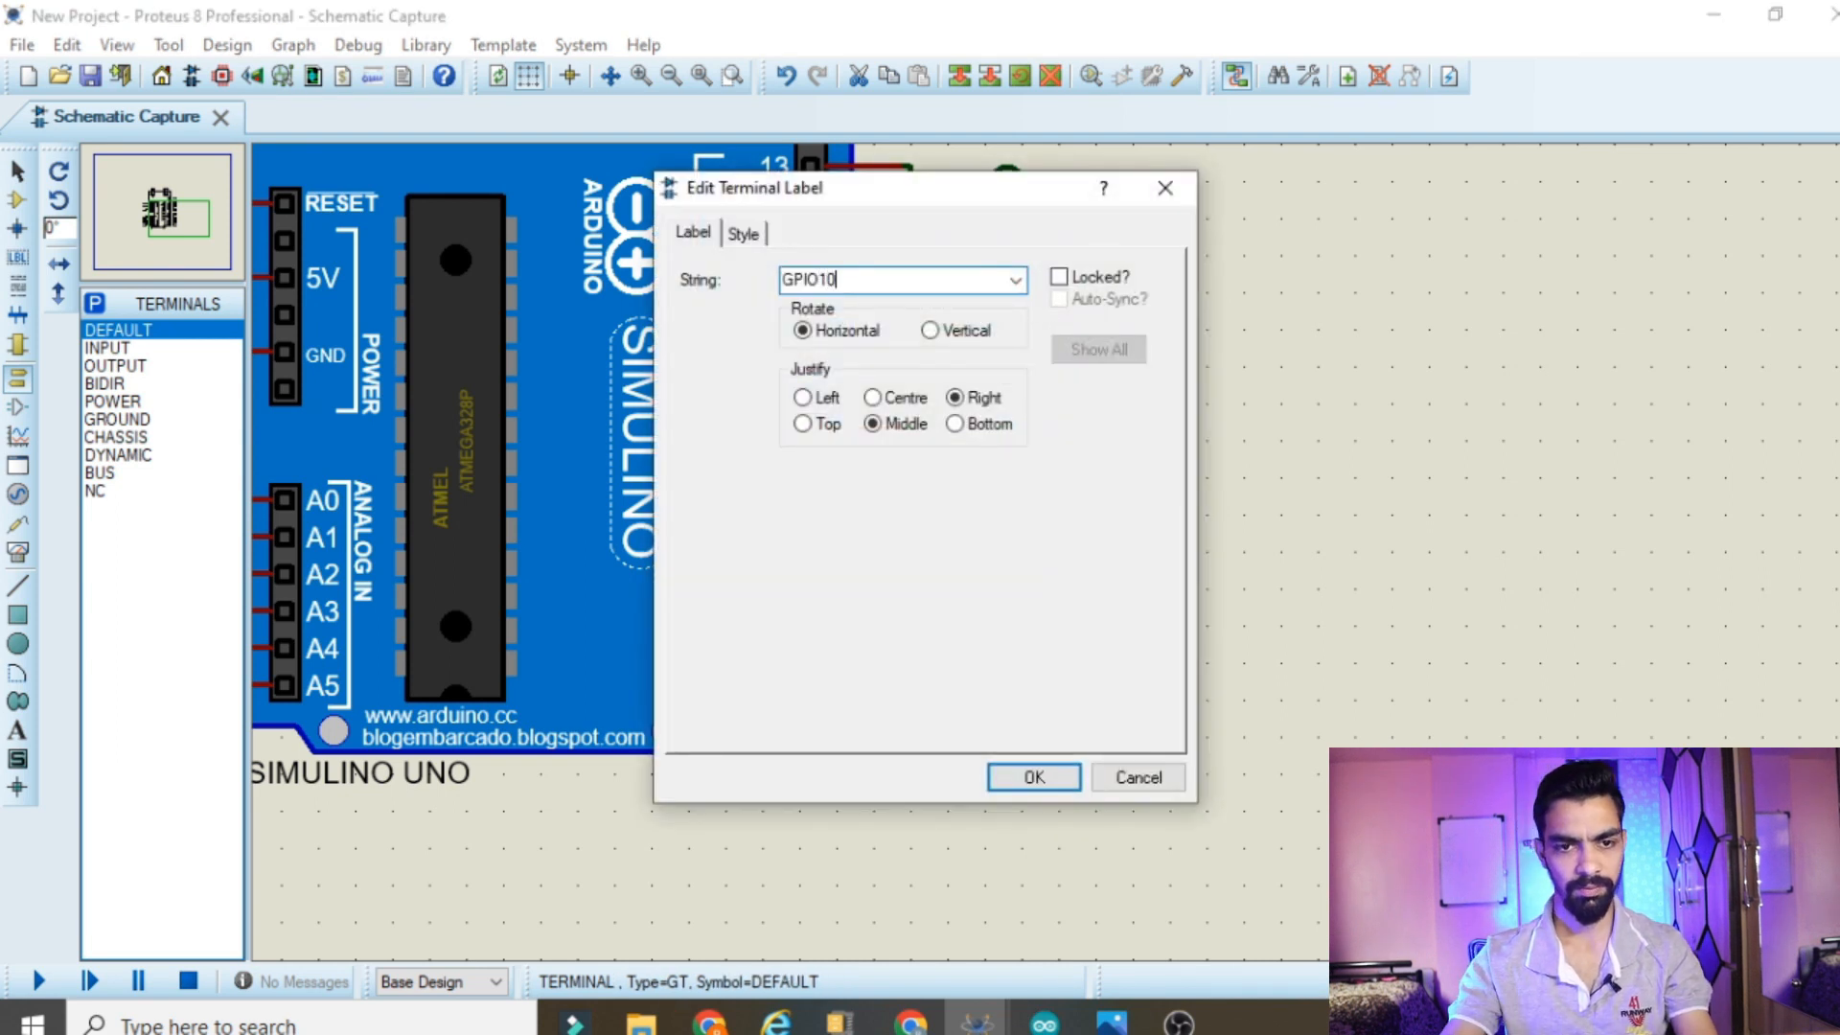
{"action": "left_click", "coordinate": [1060, 784]}
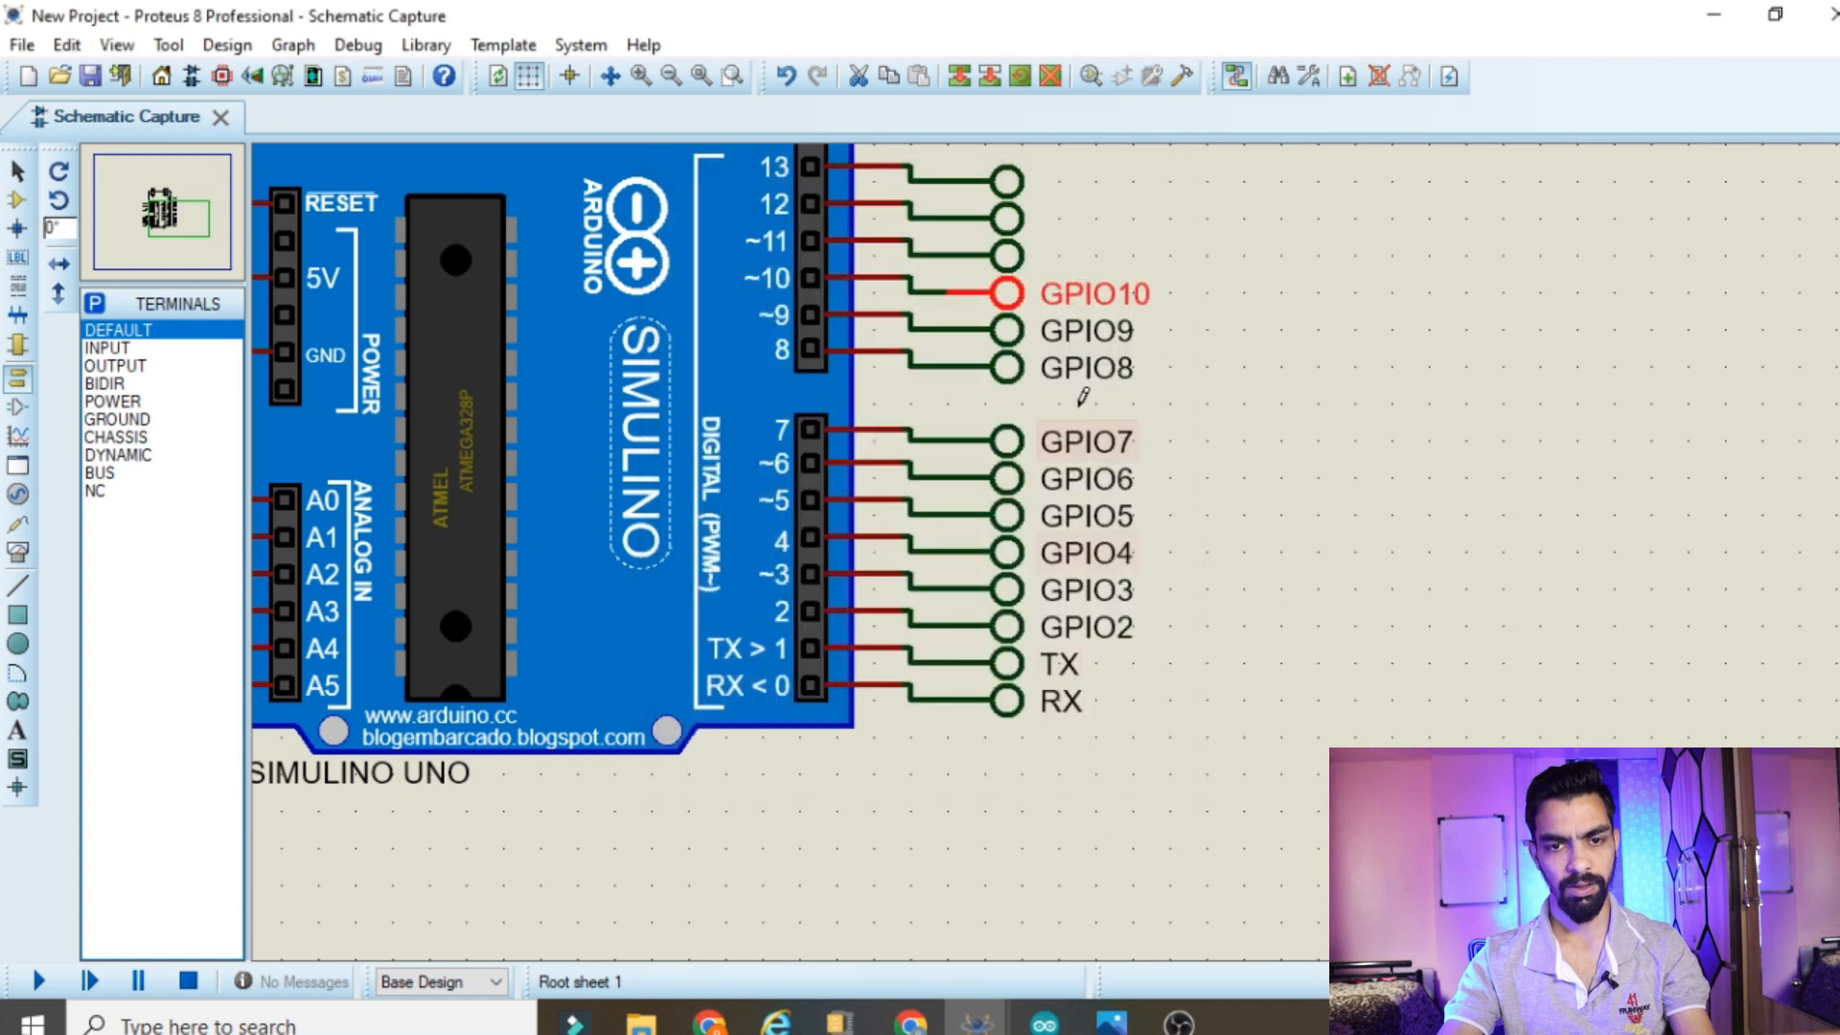
Label the terminals wired to digital pins ~11, 12 and 13 as GPIO11, GPIO12 and GPIO13
{"action": "double_click", "coordinate": [1011, 255]}
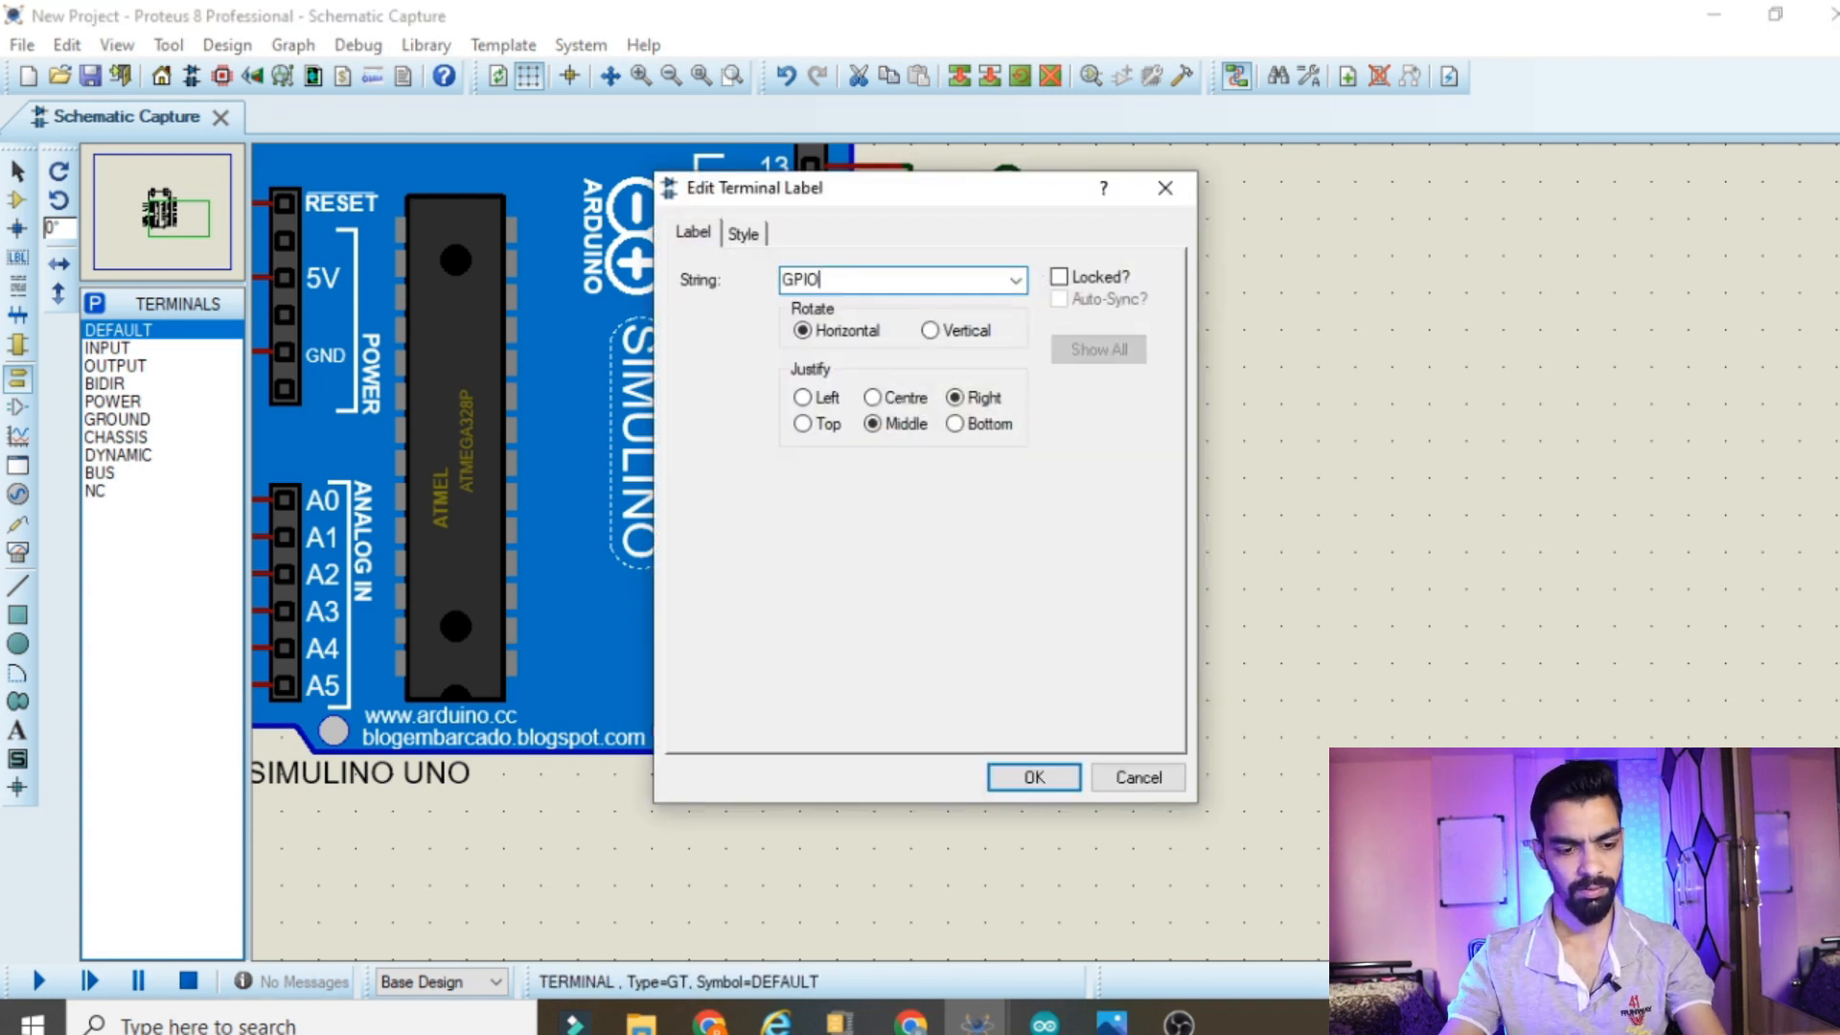
{"action": "left_click", "coordinate": [1031, 780]}
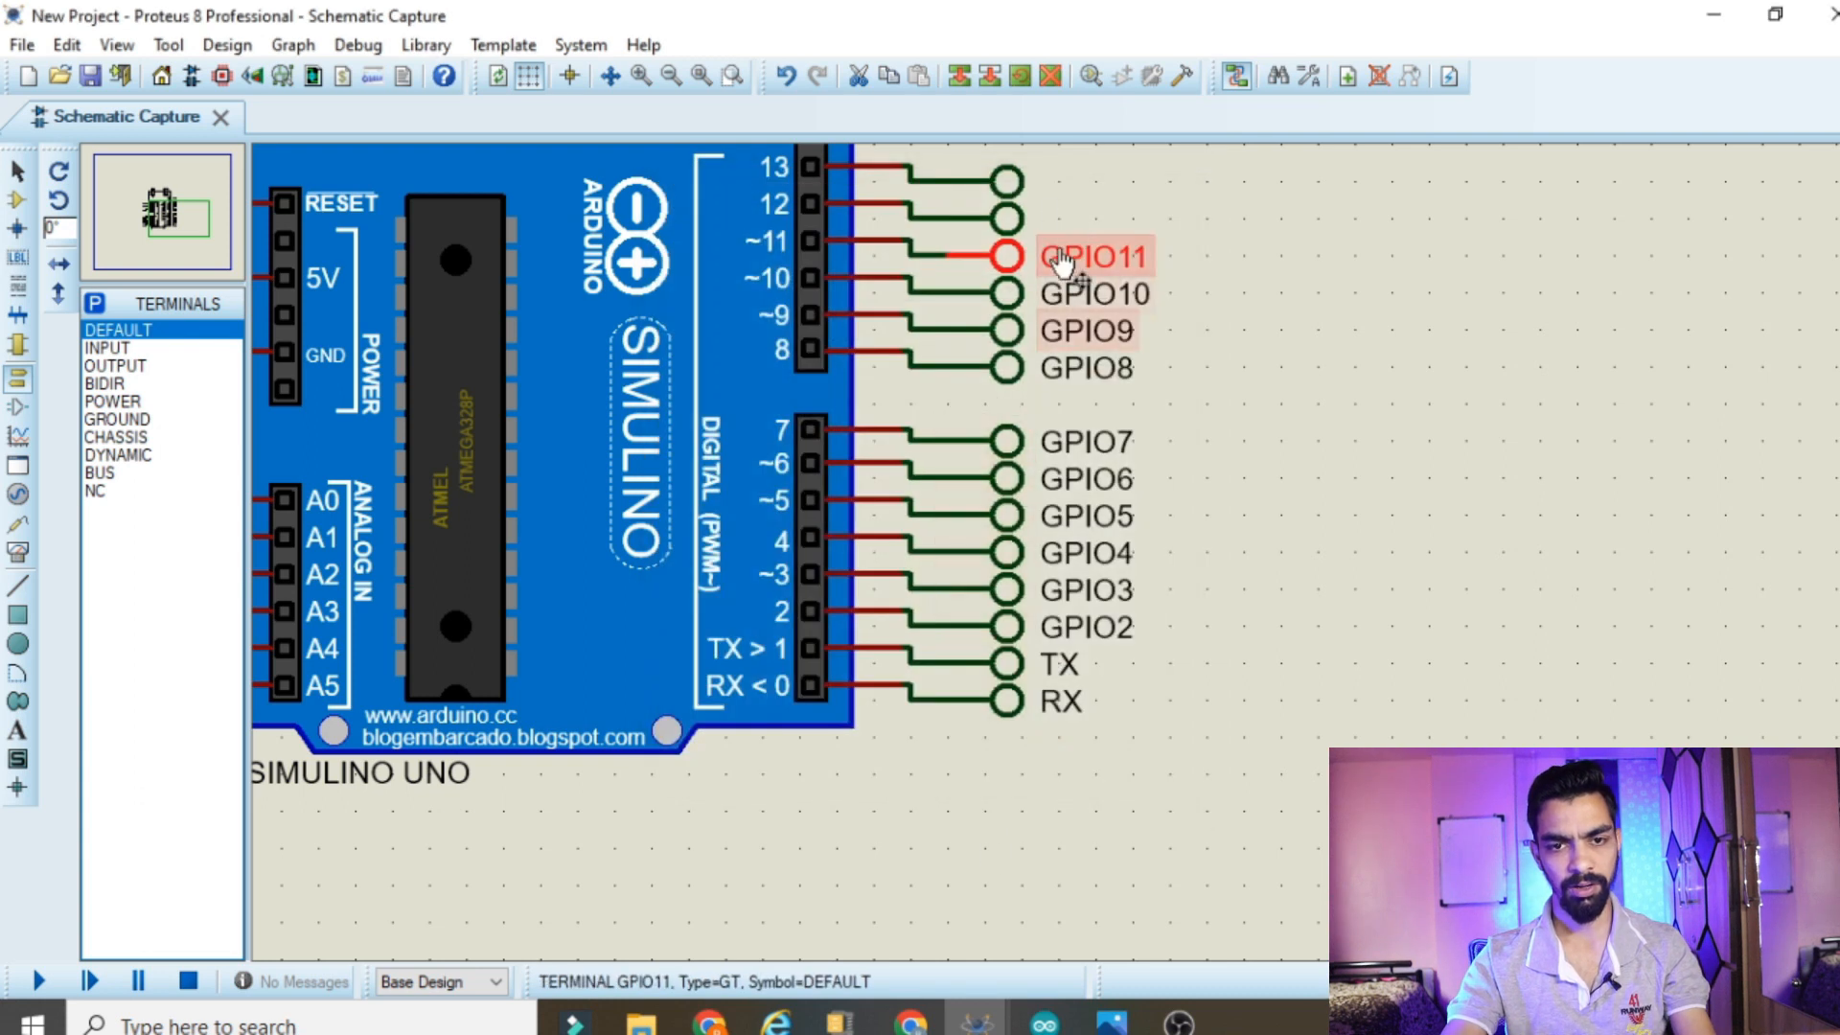
{"action": "double_click", "coordinate": [1006, 228]}
{"action": "type", "text": "GPIO2"}
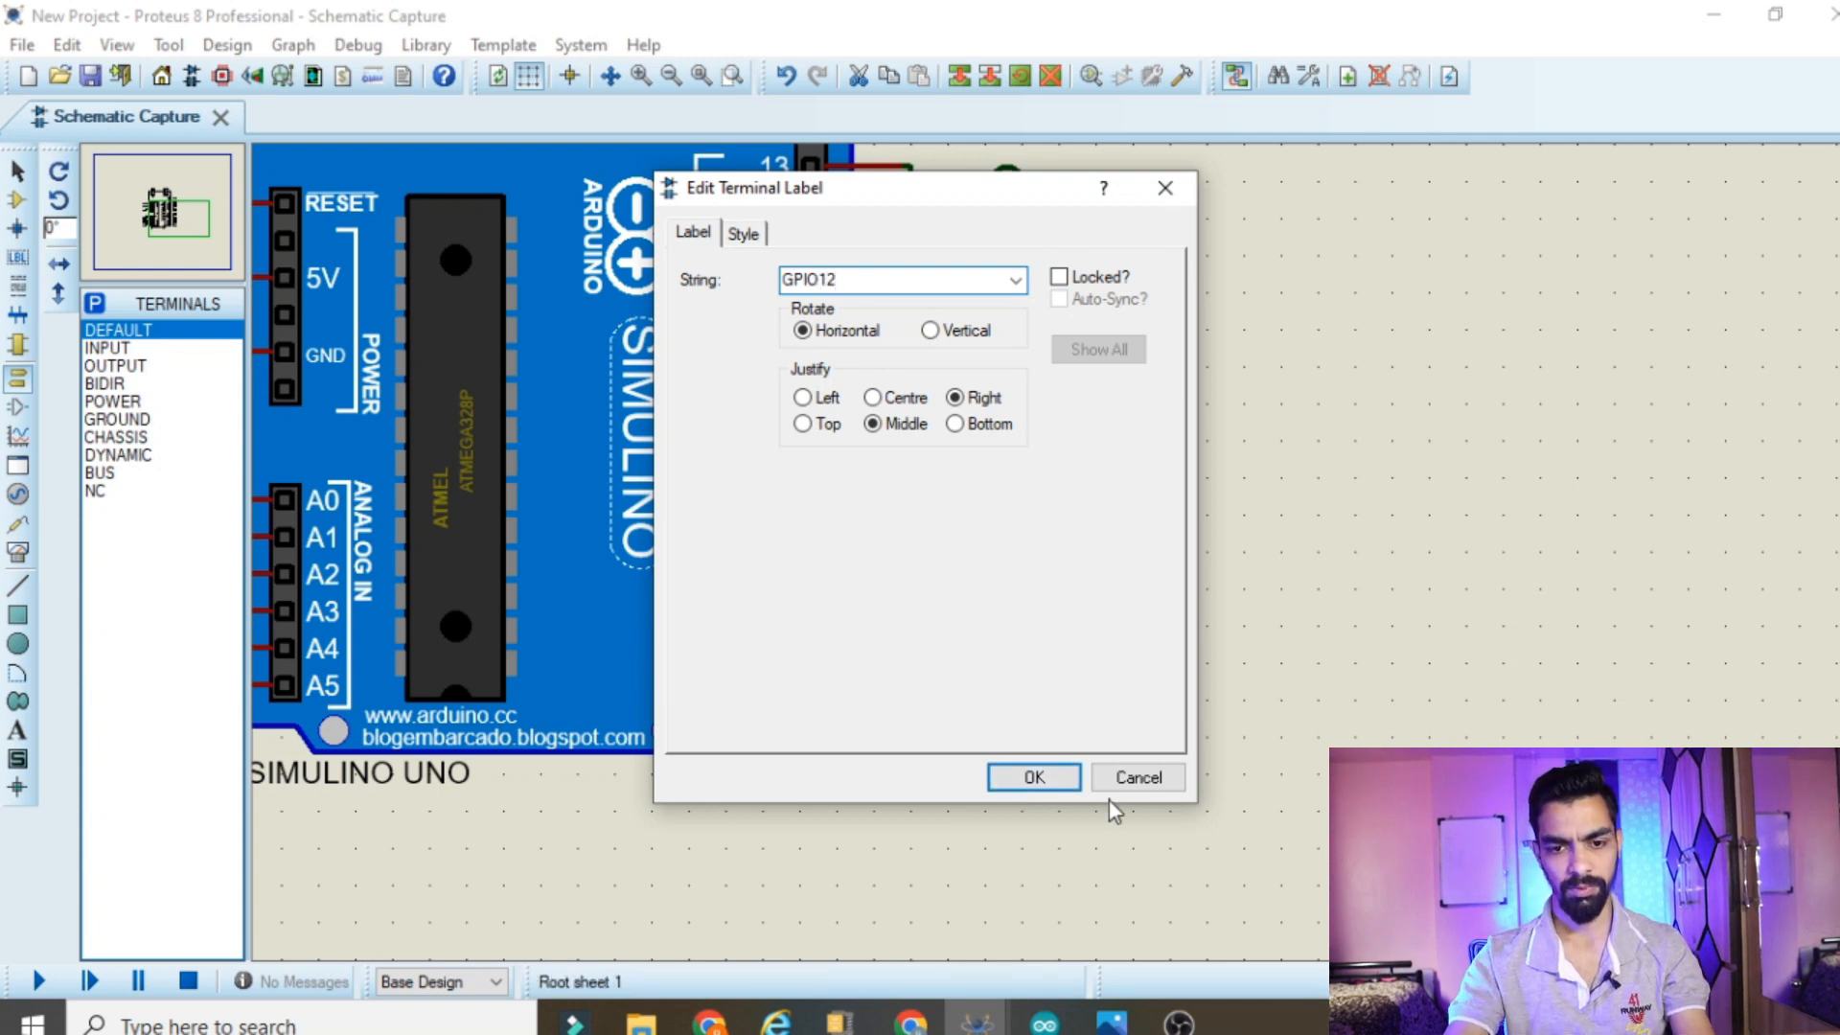
{"action": "left_click", "coordinate": [1052, 789]}
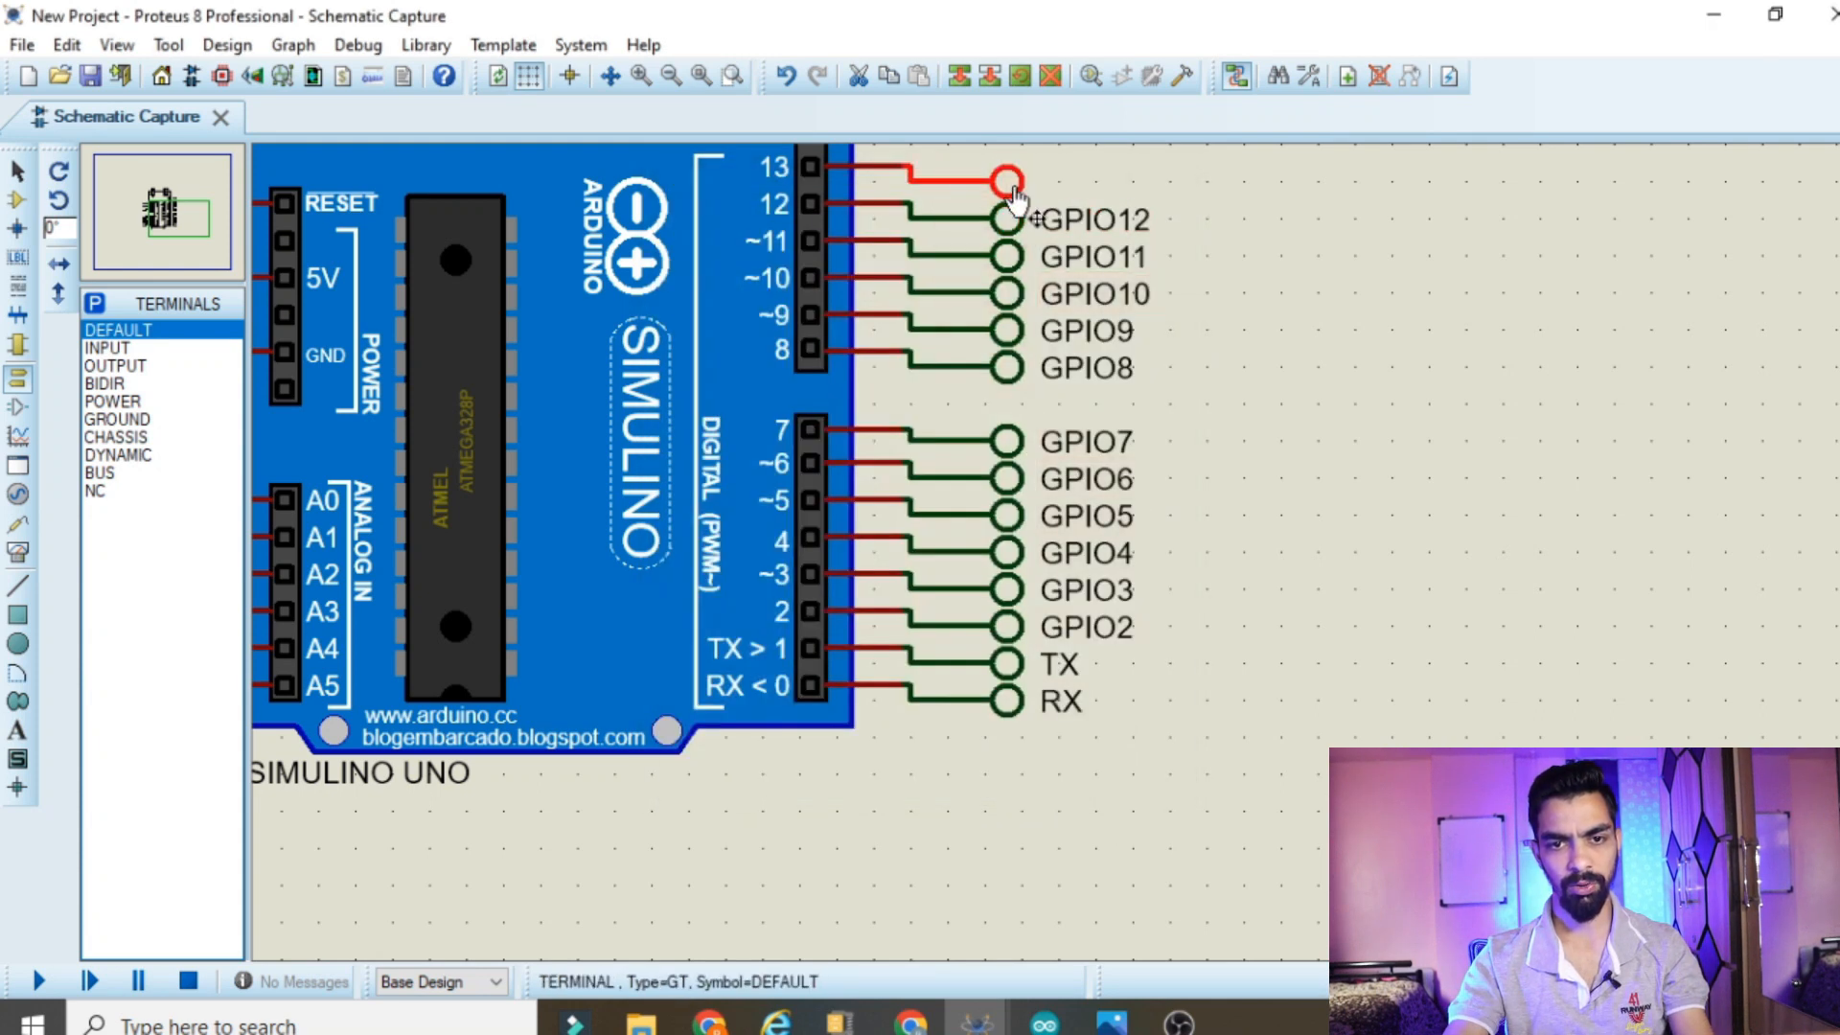
{"action": "double_click", "coordinate": [1006, 179]}
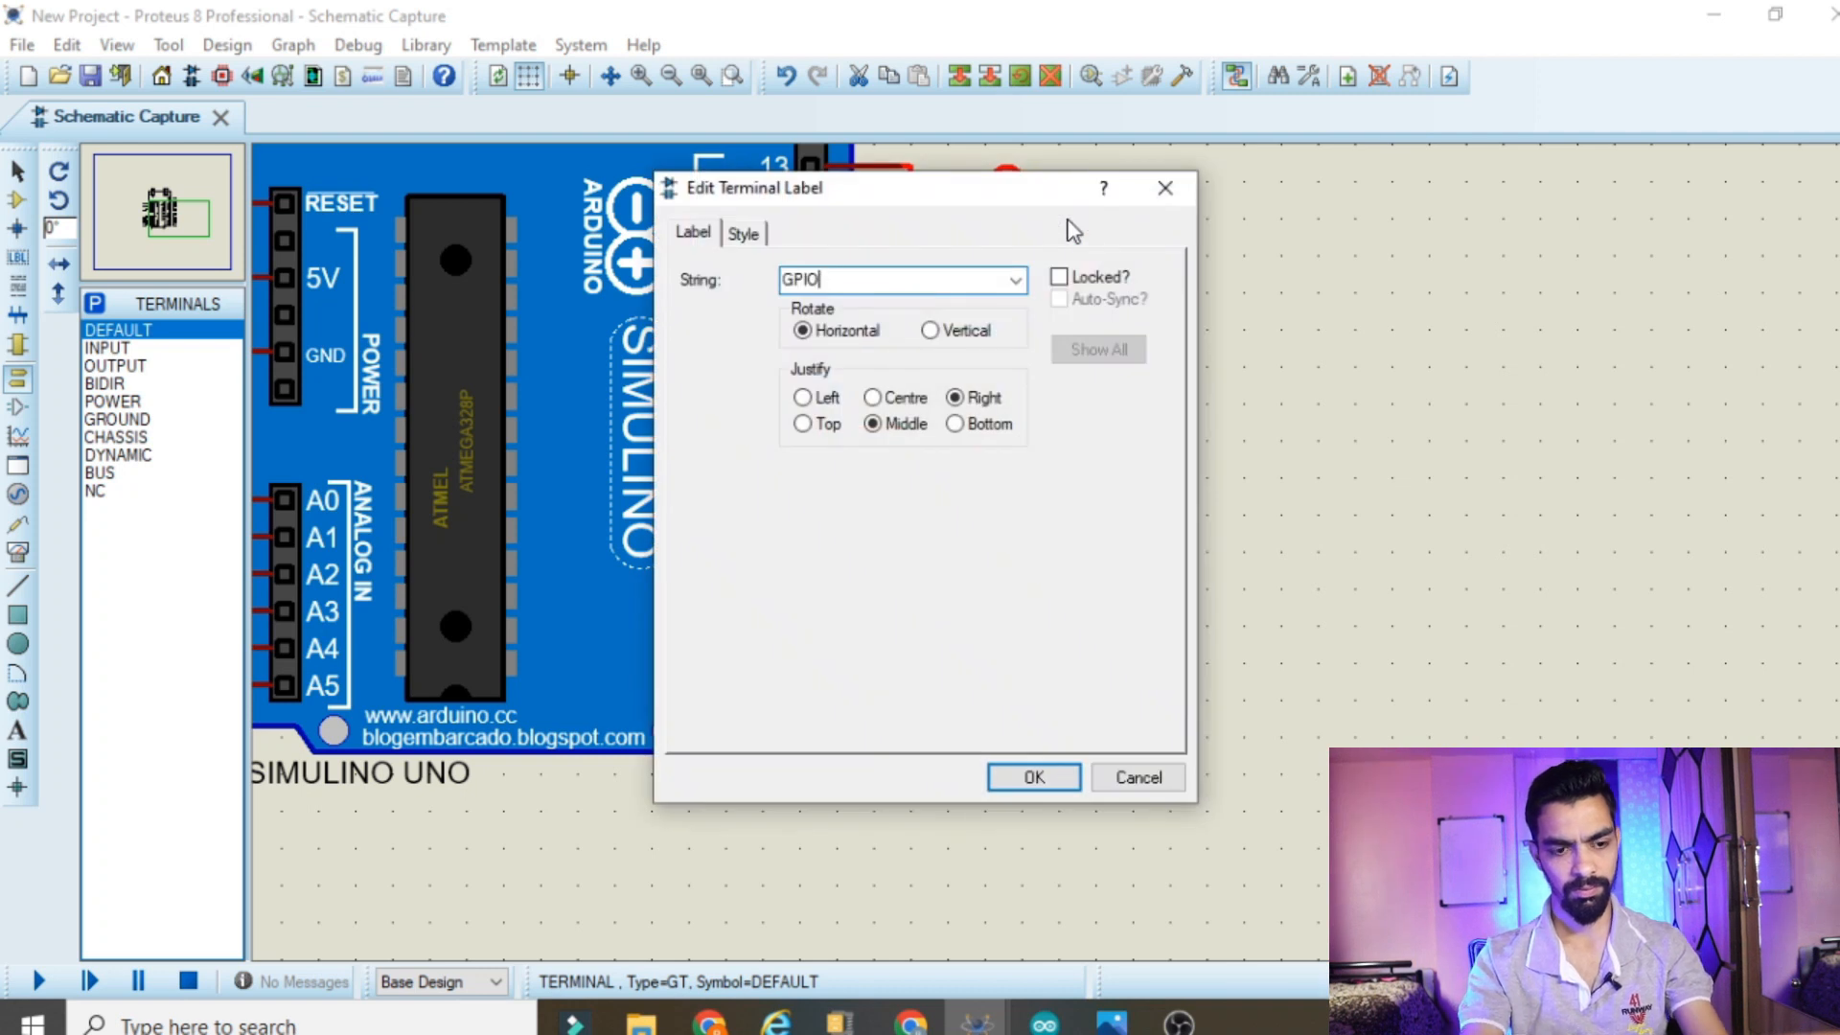
{"action": "left_click", "coordinate": [1018, 777]}
Label the terminals wired to analog pins A0, A1 and A2 as A0, A1 and A2
{"action": "scroll", "coordinate": [1047, 548], "scroll_direction": "down", "scroll_amount": 2}
{"action": "scroll", "coordinate": [1067, 423], "scroll_direction": "up", "scroll_amount": 1}
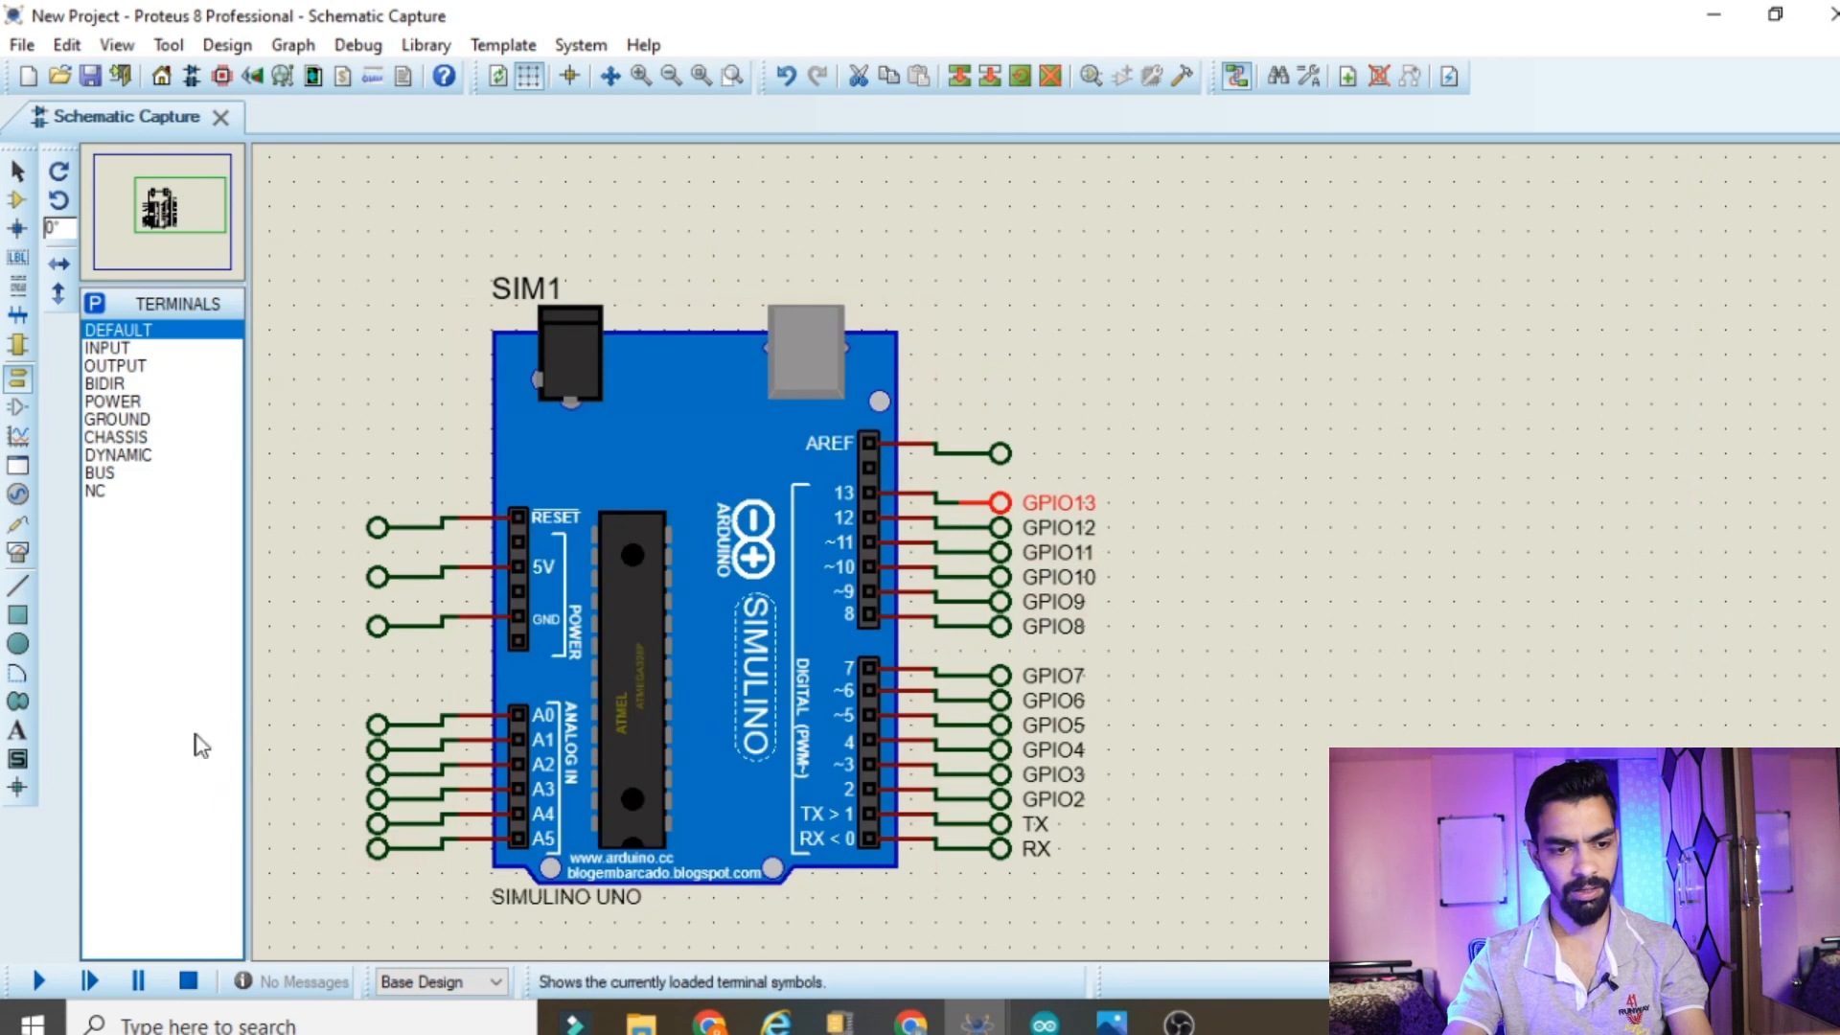
{"action": "scroll", "coordinate": [1063, 541], "scroll_direction": "up", "scroll_amount": 2}
{"action": "scroll", "coordinate": [1335, 470], "scroll_direction": "down", "scroll_amount": 2}
{"action": "scroll", "coordinate": [1063, 539], "scroll_direction": "up", "scroll_amount": 2}
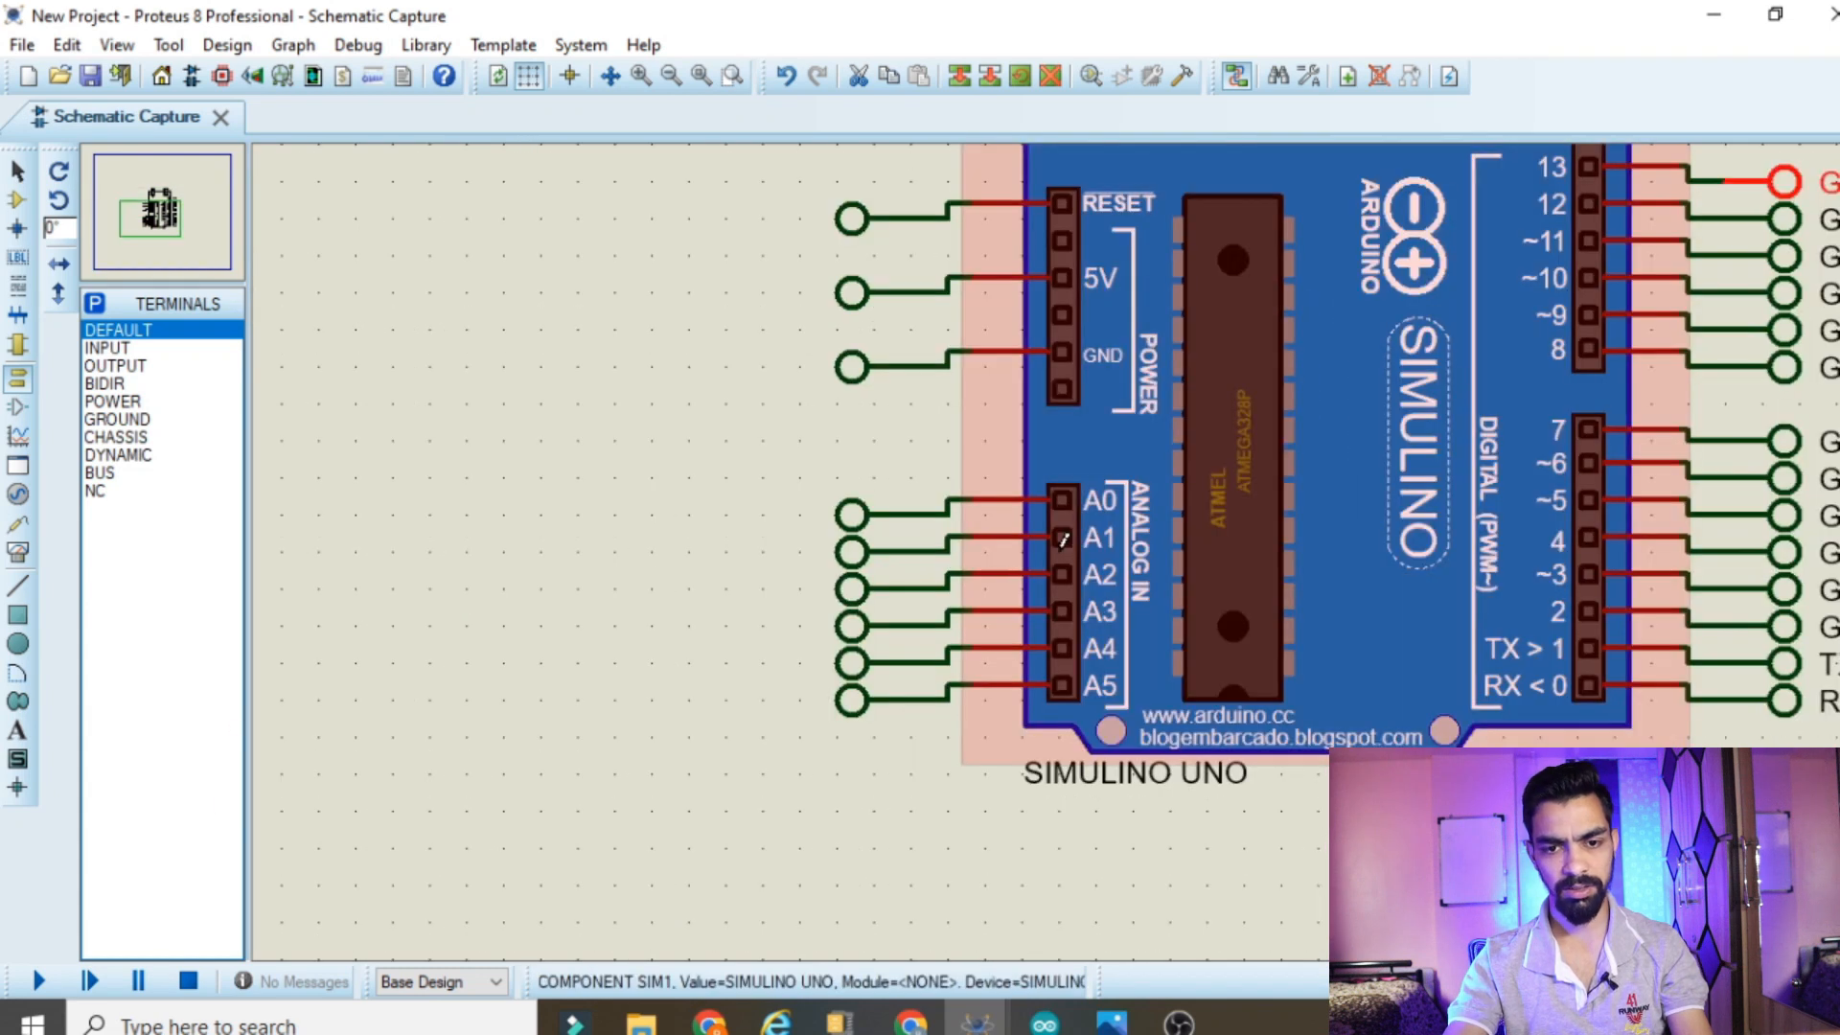
{"action": "double_click", "coordinate": [863, 514]}
{"action": "type", "text": "A0"}
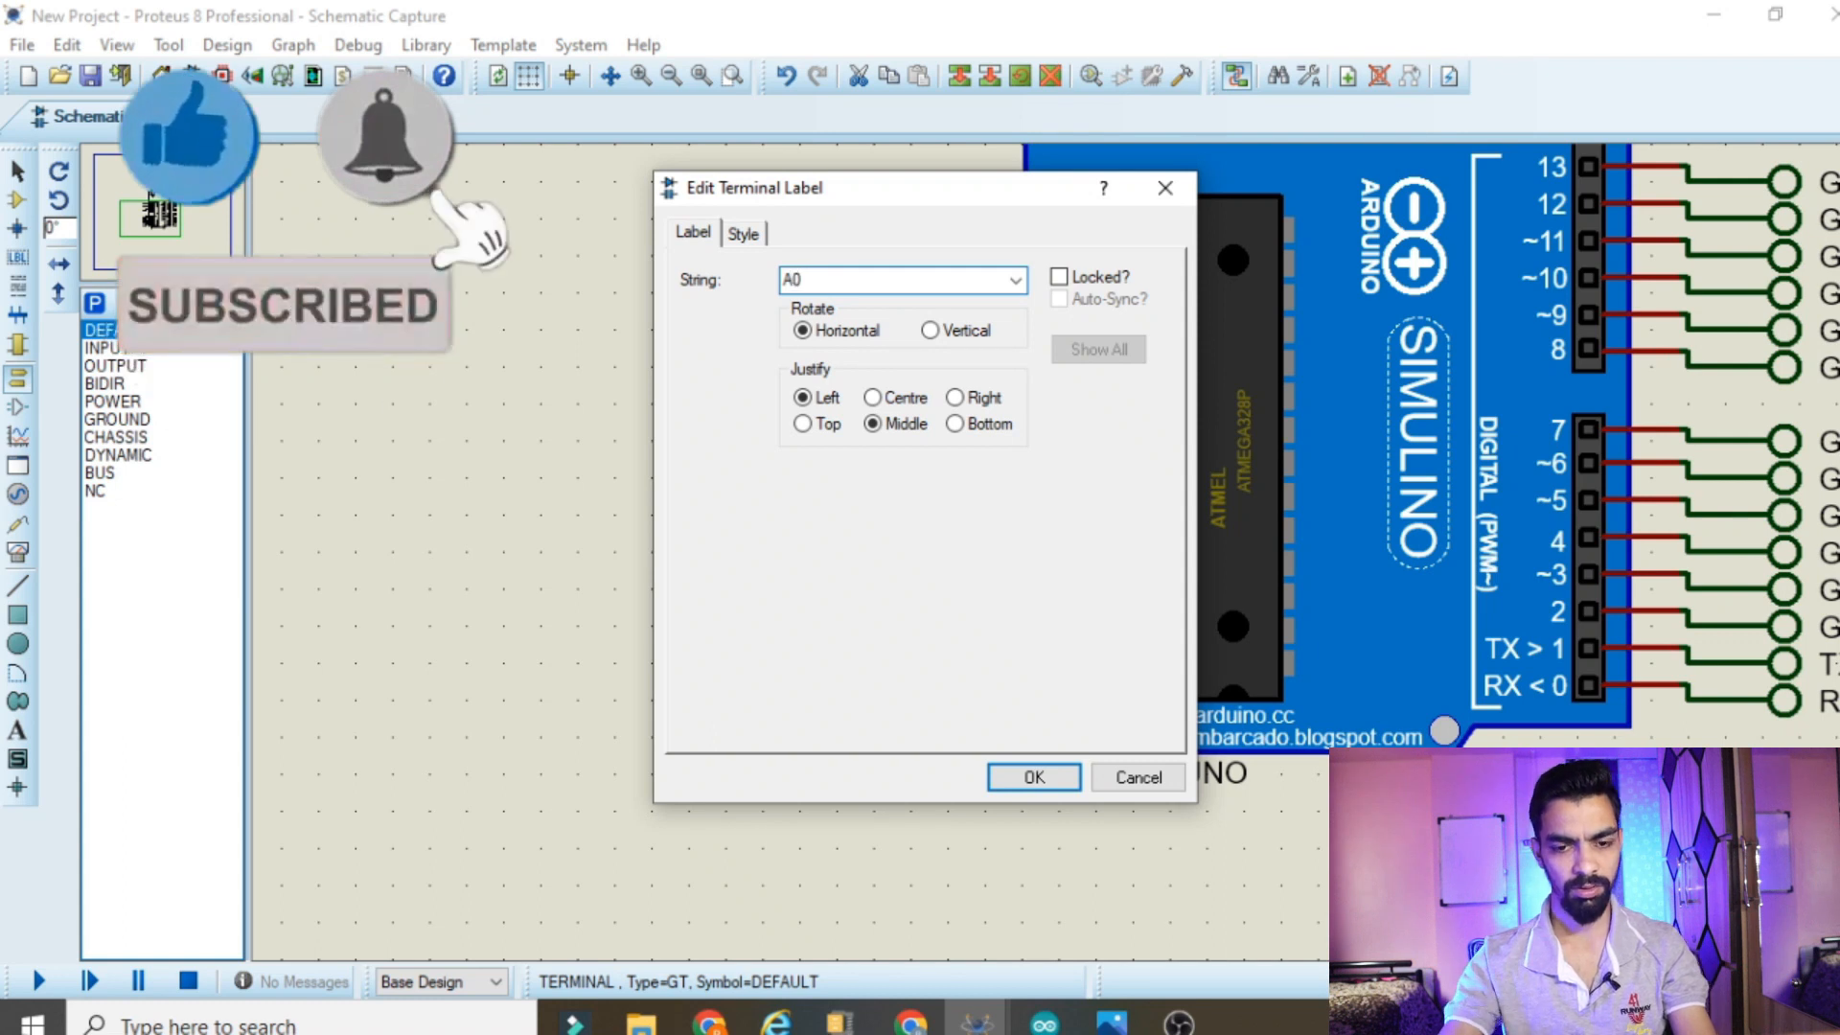
{"action": "left_click", "coordinate": [1022, 780]}
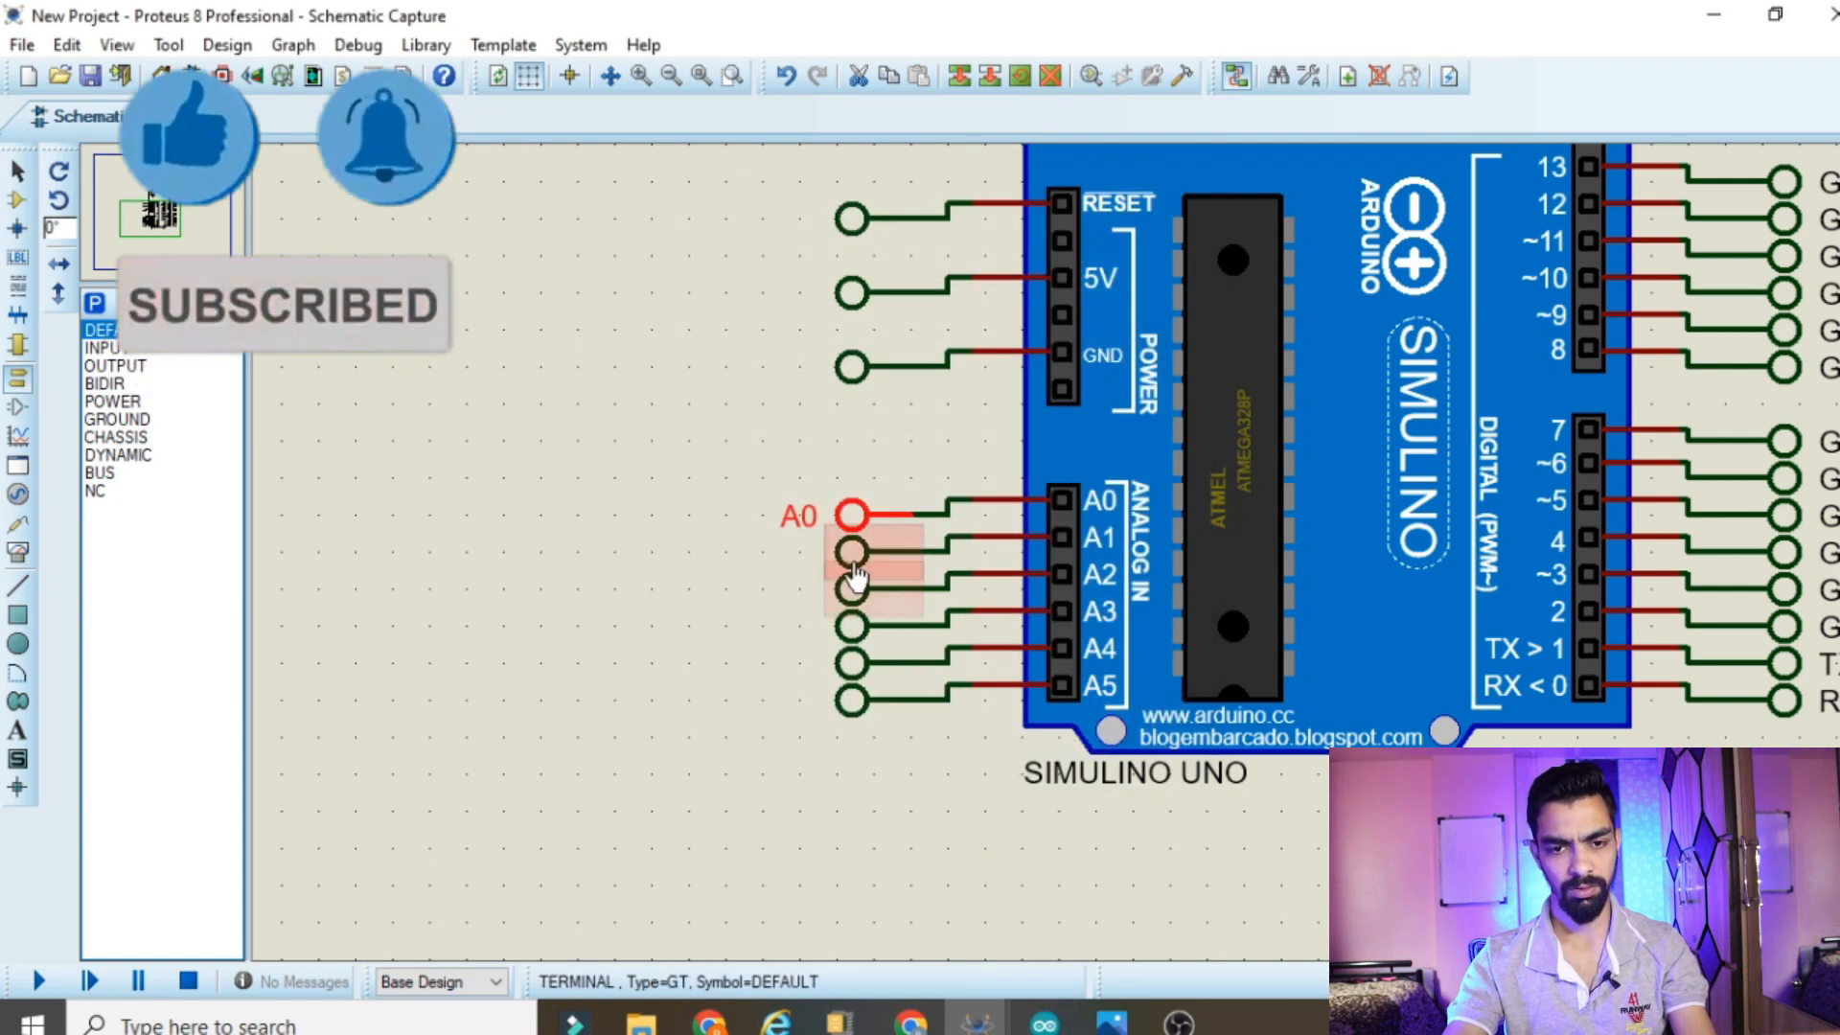
{"action": "double_click", "coordinate": [854, 567]}
{"action": "type", "text": "A1"}
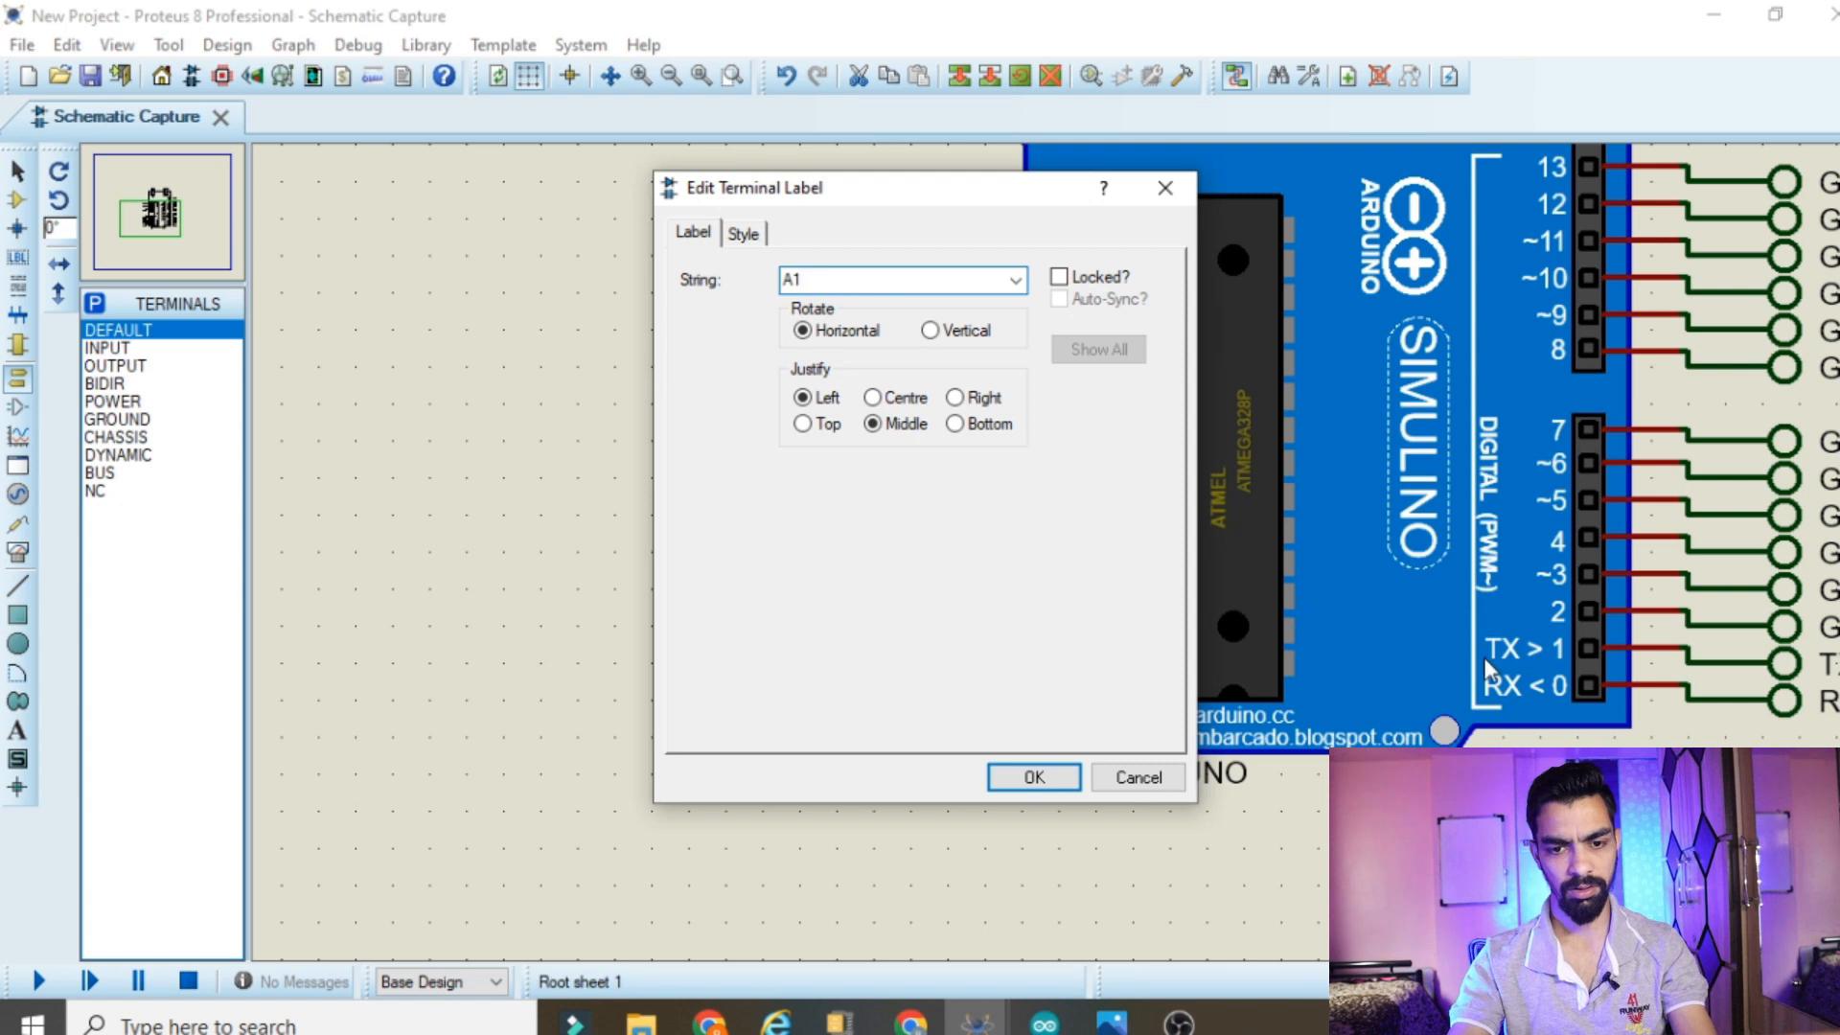
{"action": "left_click", "coordinate": [995, 778]}
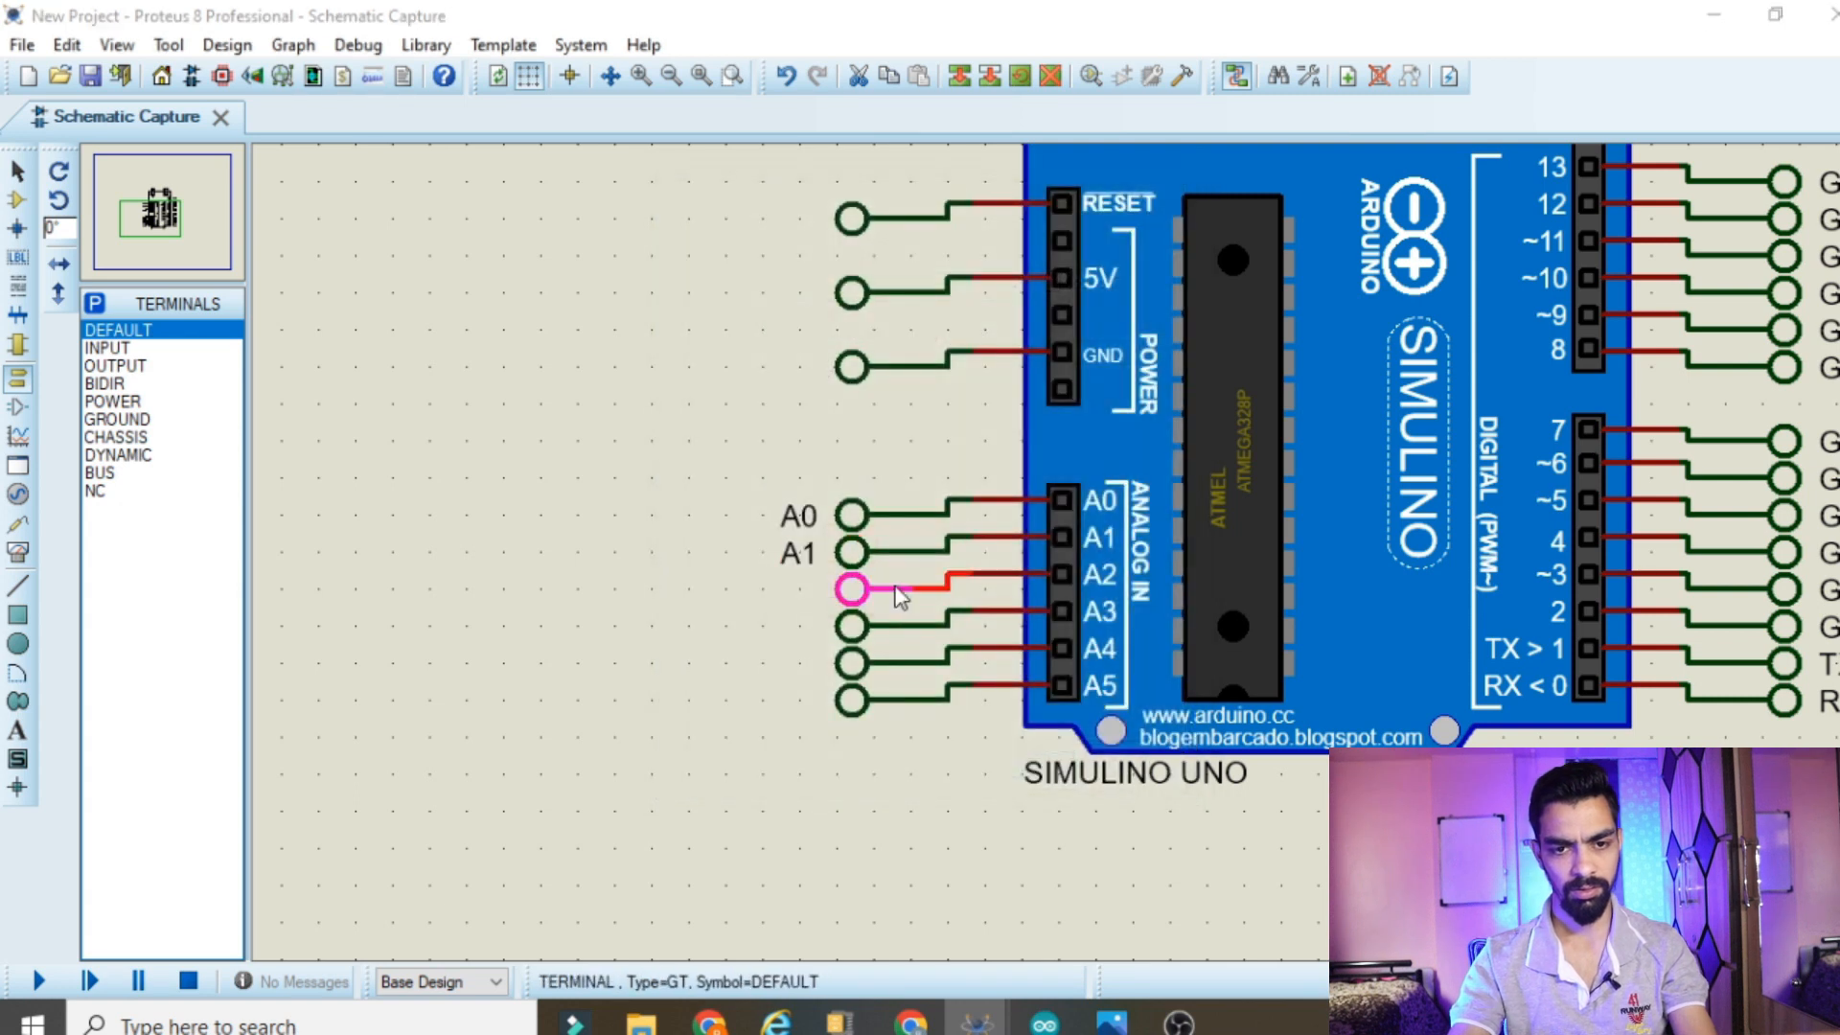
{"action": "double_click", "coordinate": [856, 591]}
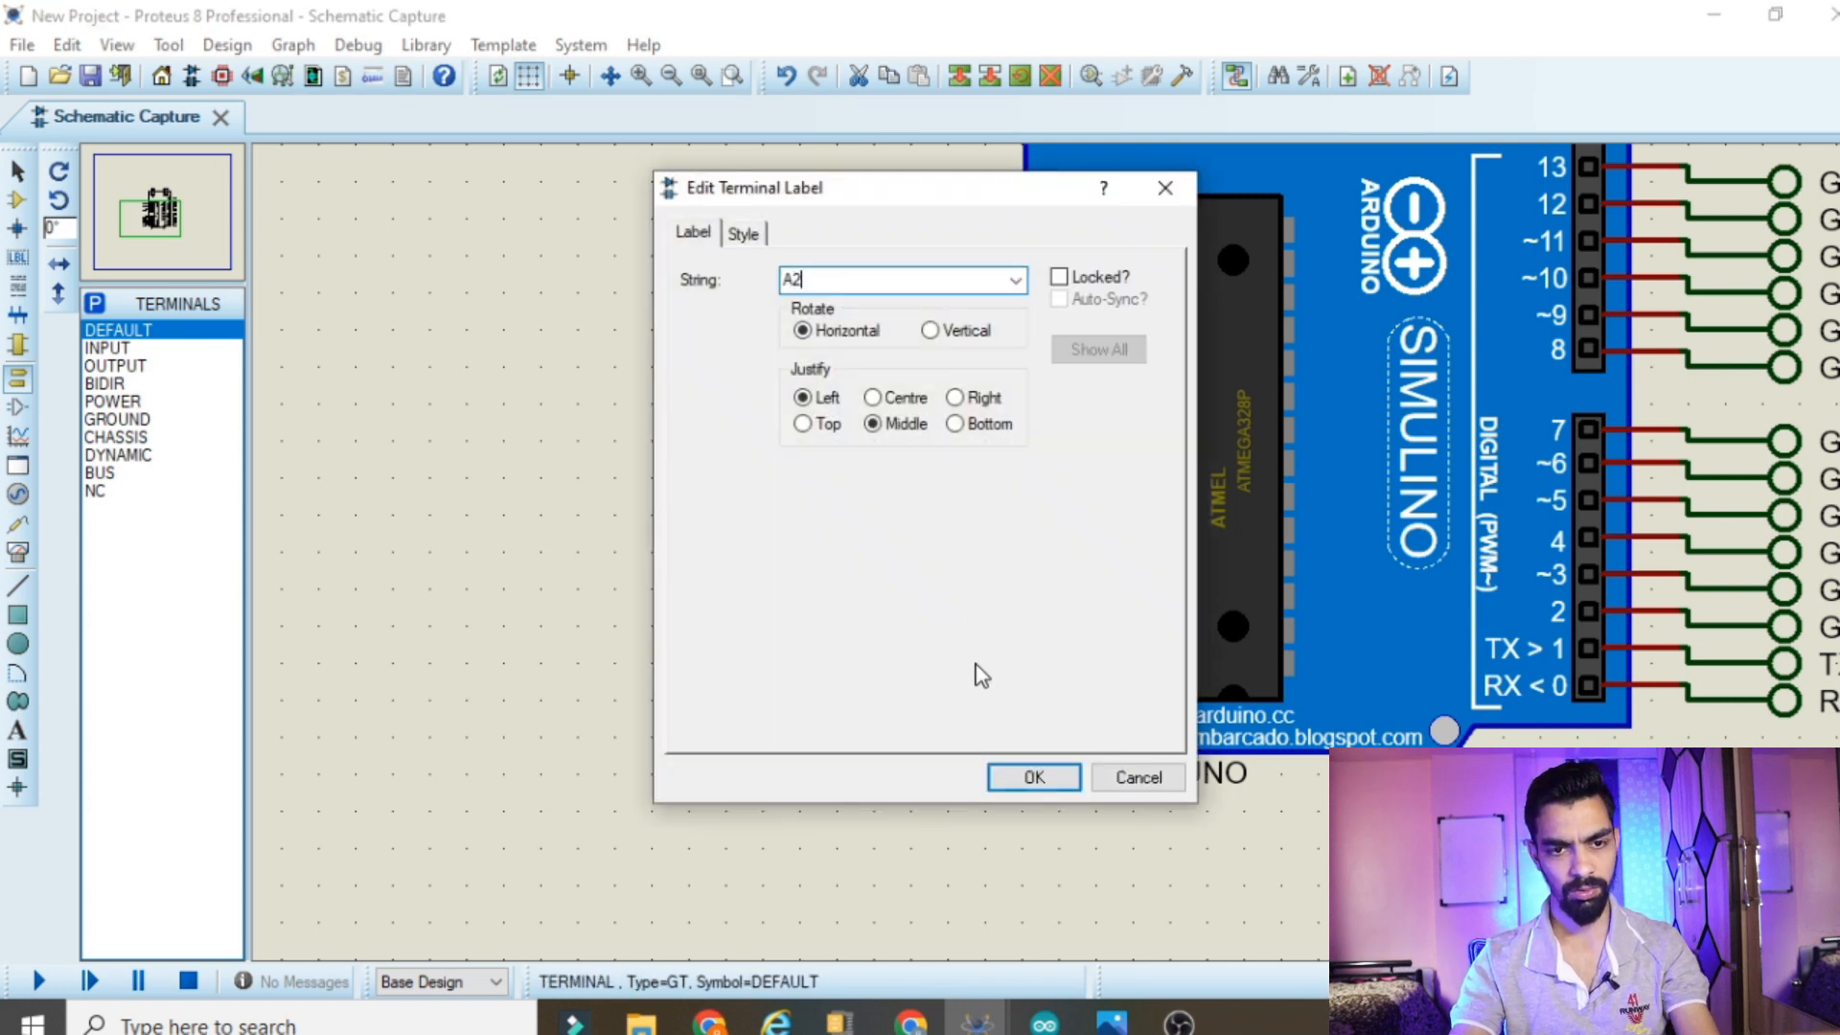
{"action": "left_click", "coordinate": [1033, 776]}
Label the terminals wired to analog pins A3, A4 and A5 as A3, A4 and A5
{"action": "double_click", "coordinate": [852, 624]}
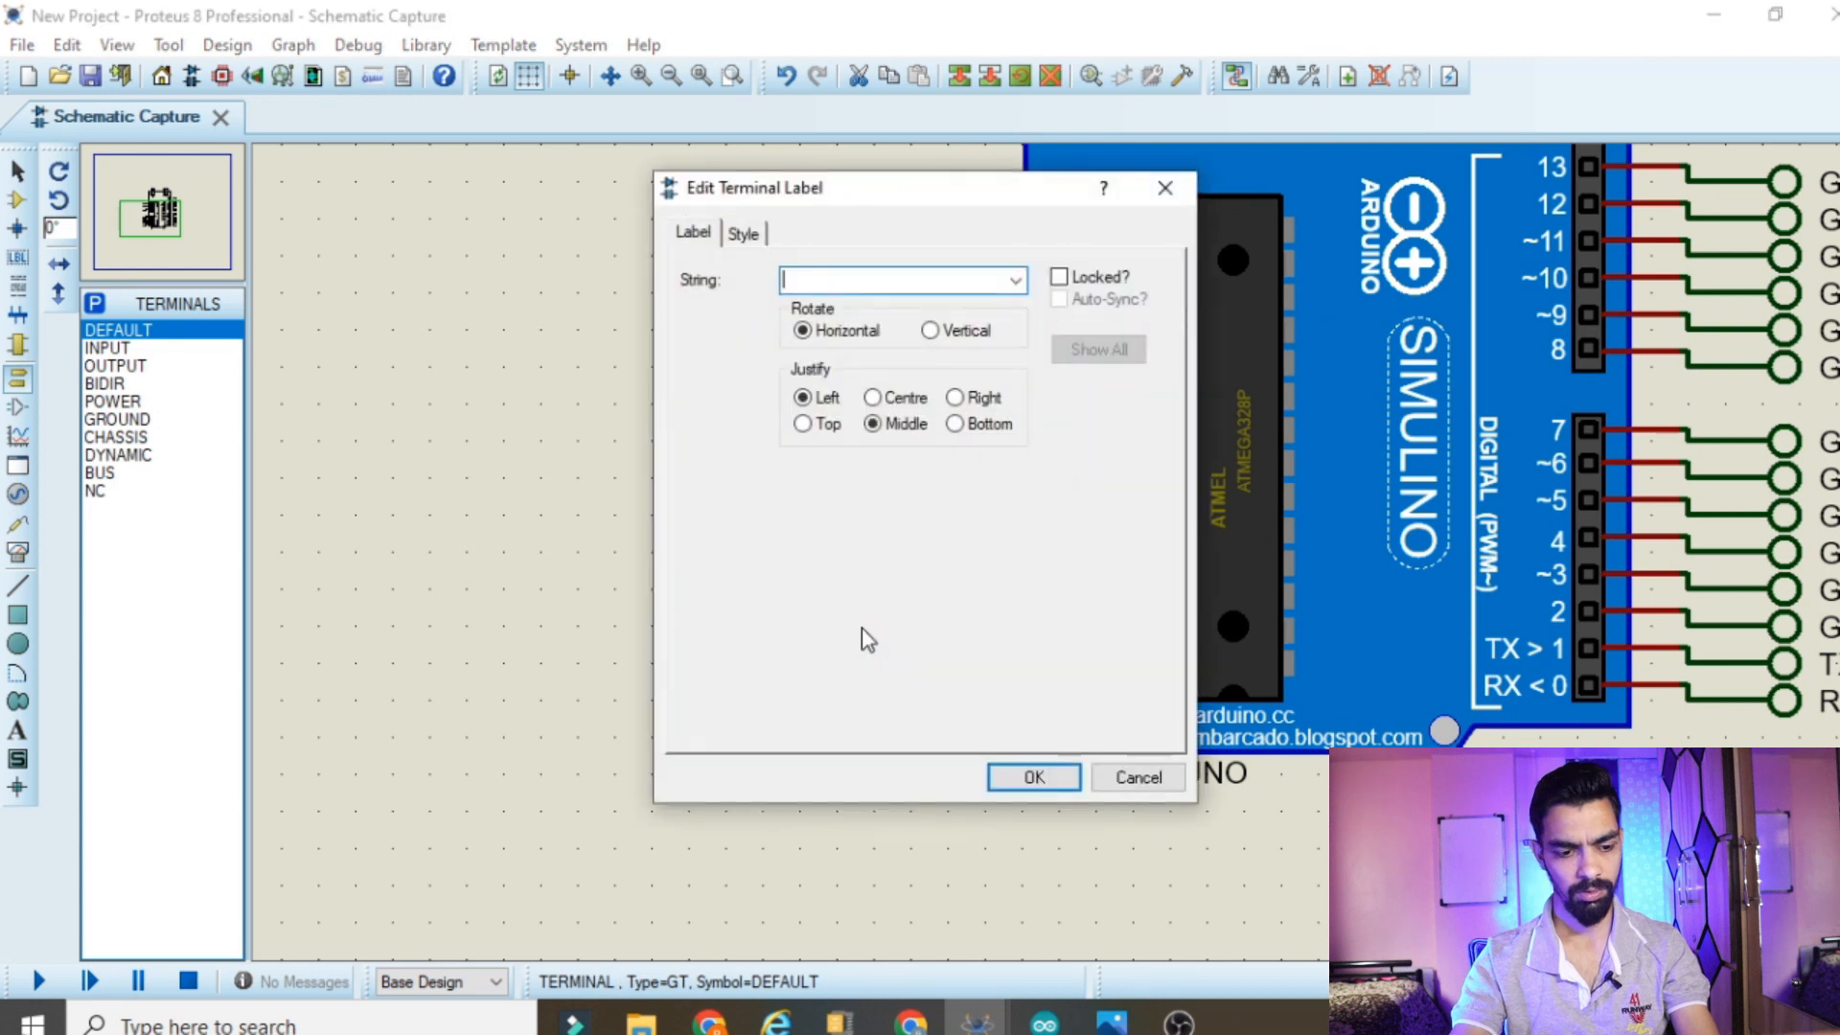
{"action": "left_click", "coordinate": [1029, 778]}
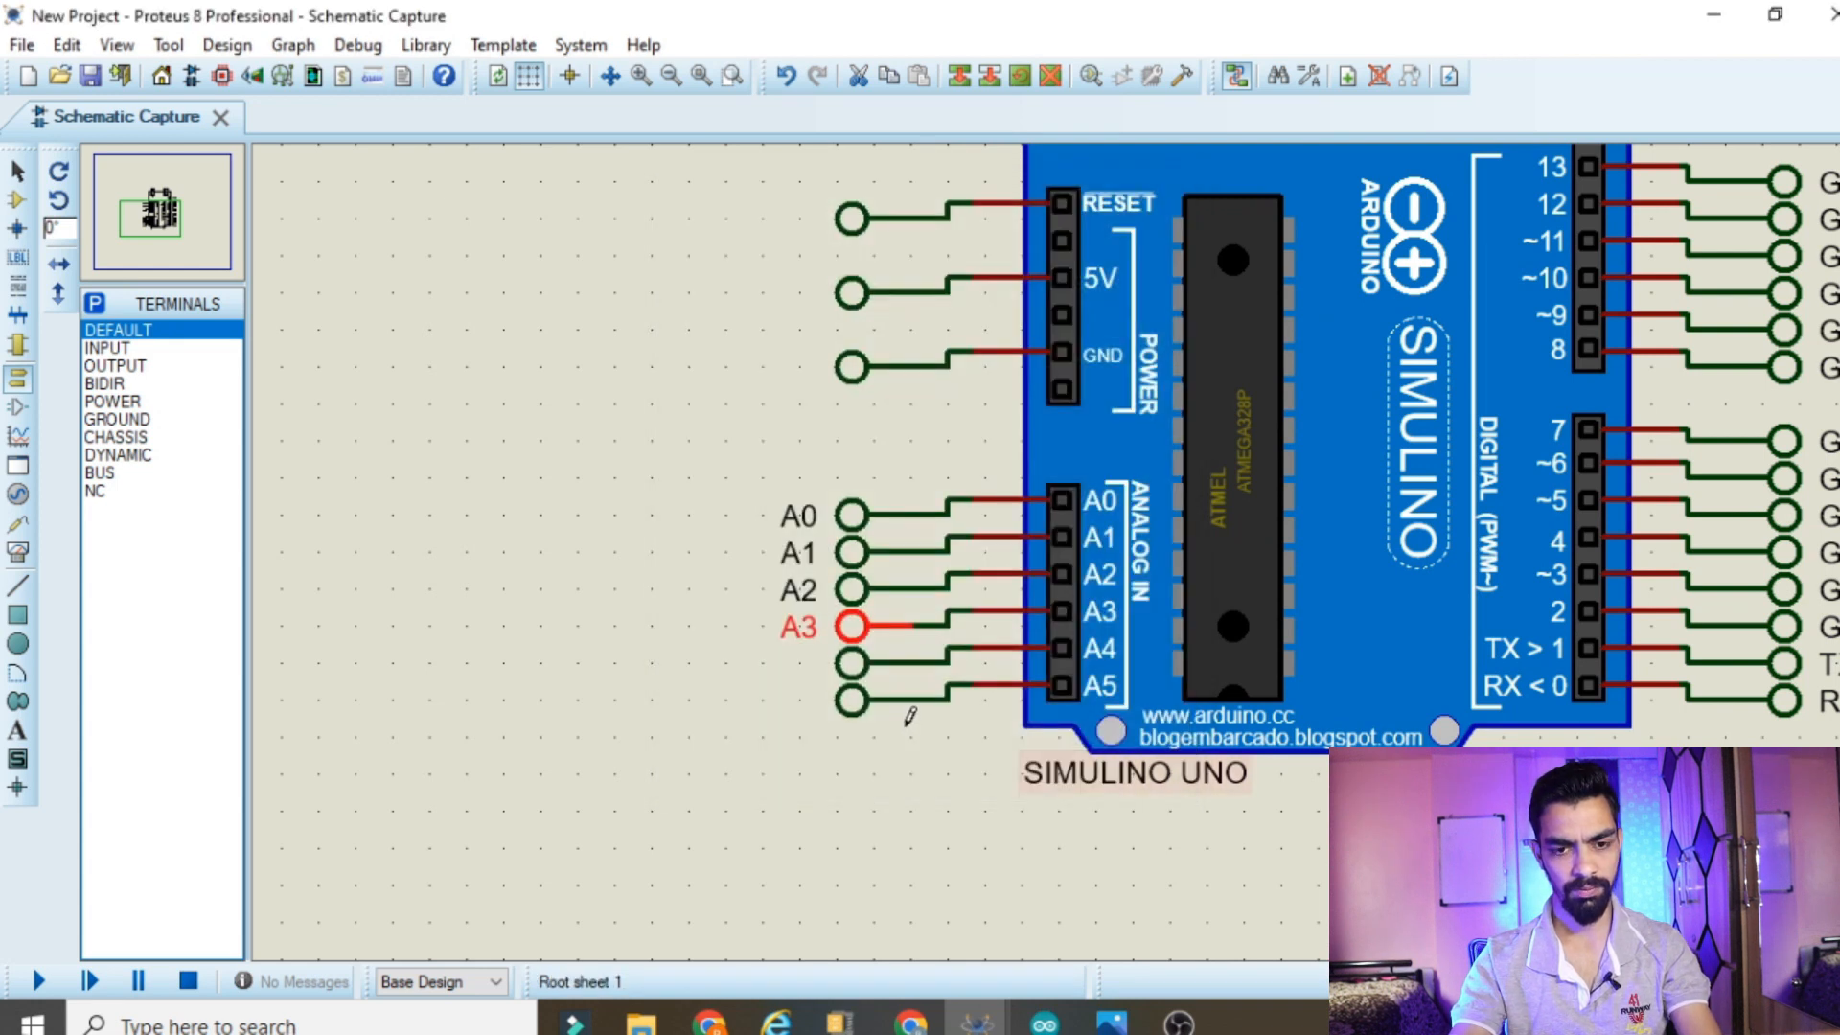
{"action": "double_click", "coordinate": [852, 662]}
{"action": "type", "text": "A4"}
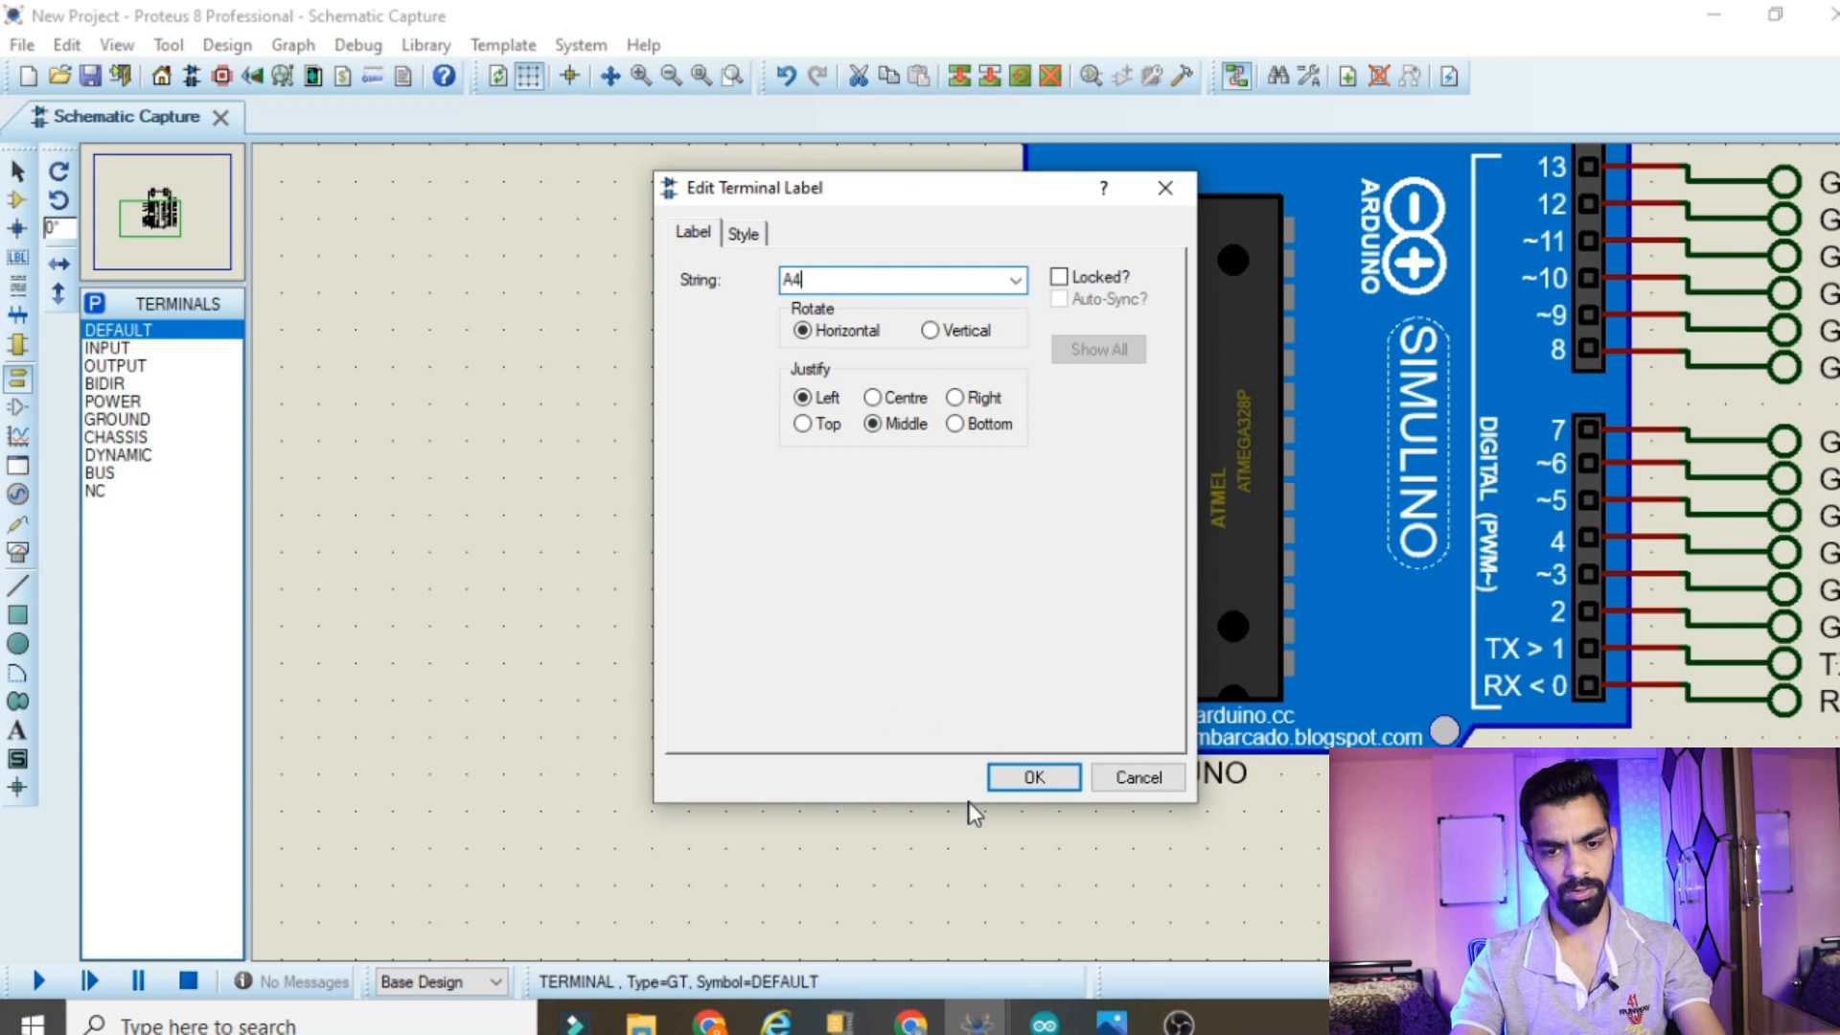
{"action": "left_click", "coordinate": [1029, 776]}
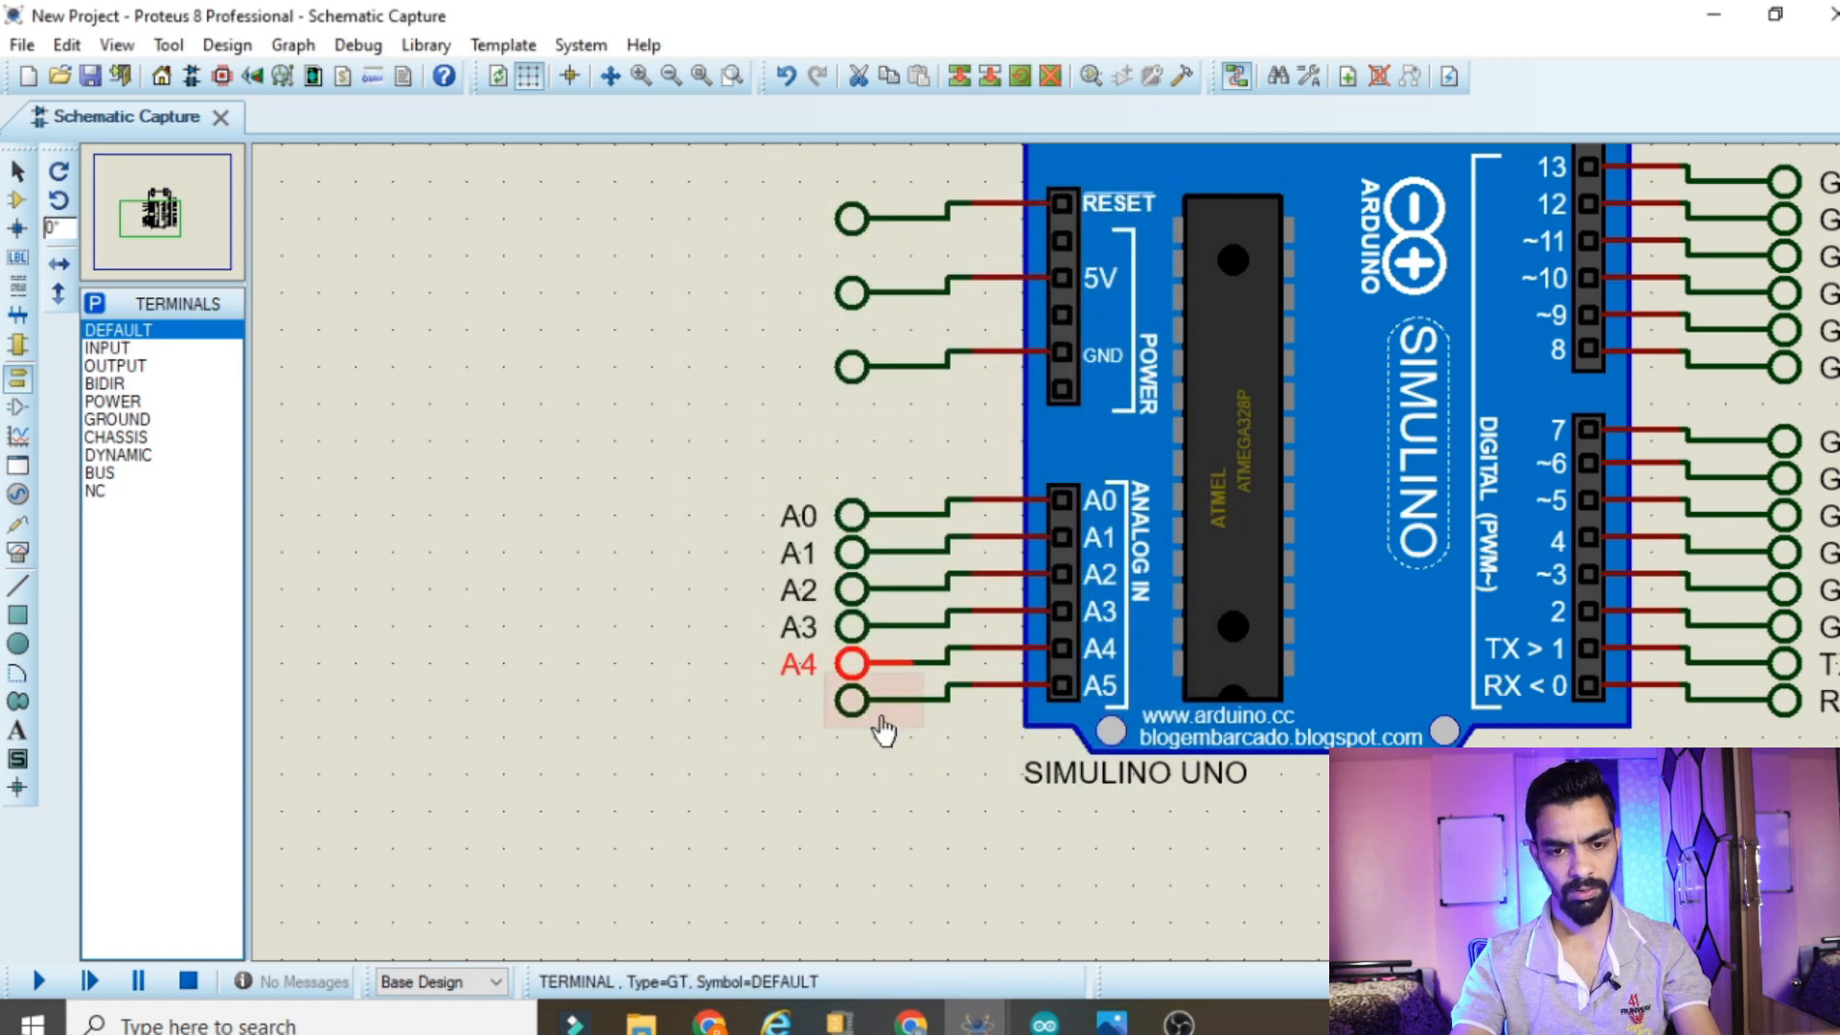
{"action": "double_click", "coordinate": [866, 709]}
{"action": "type", "text": "A"}
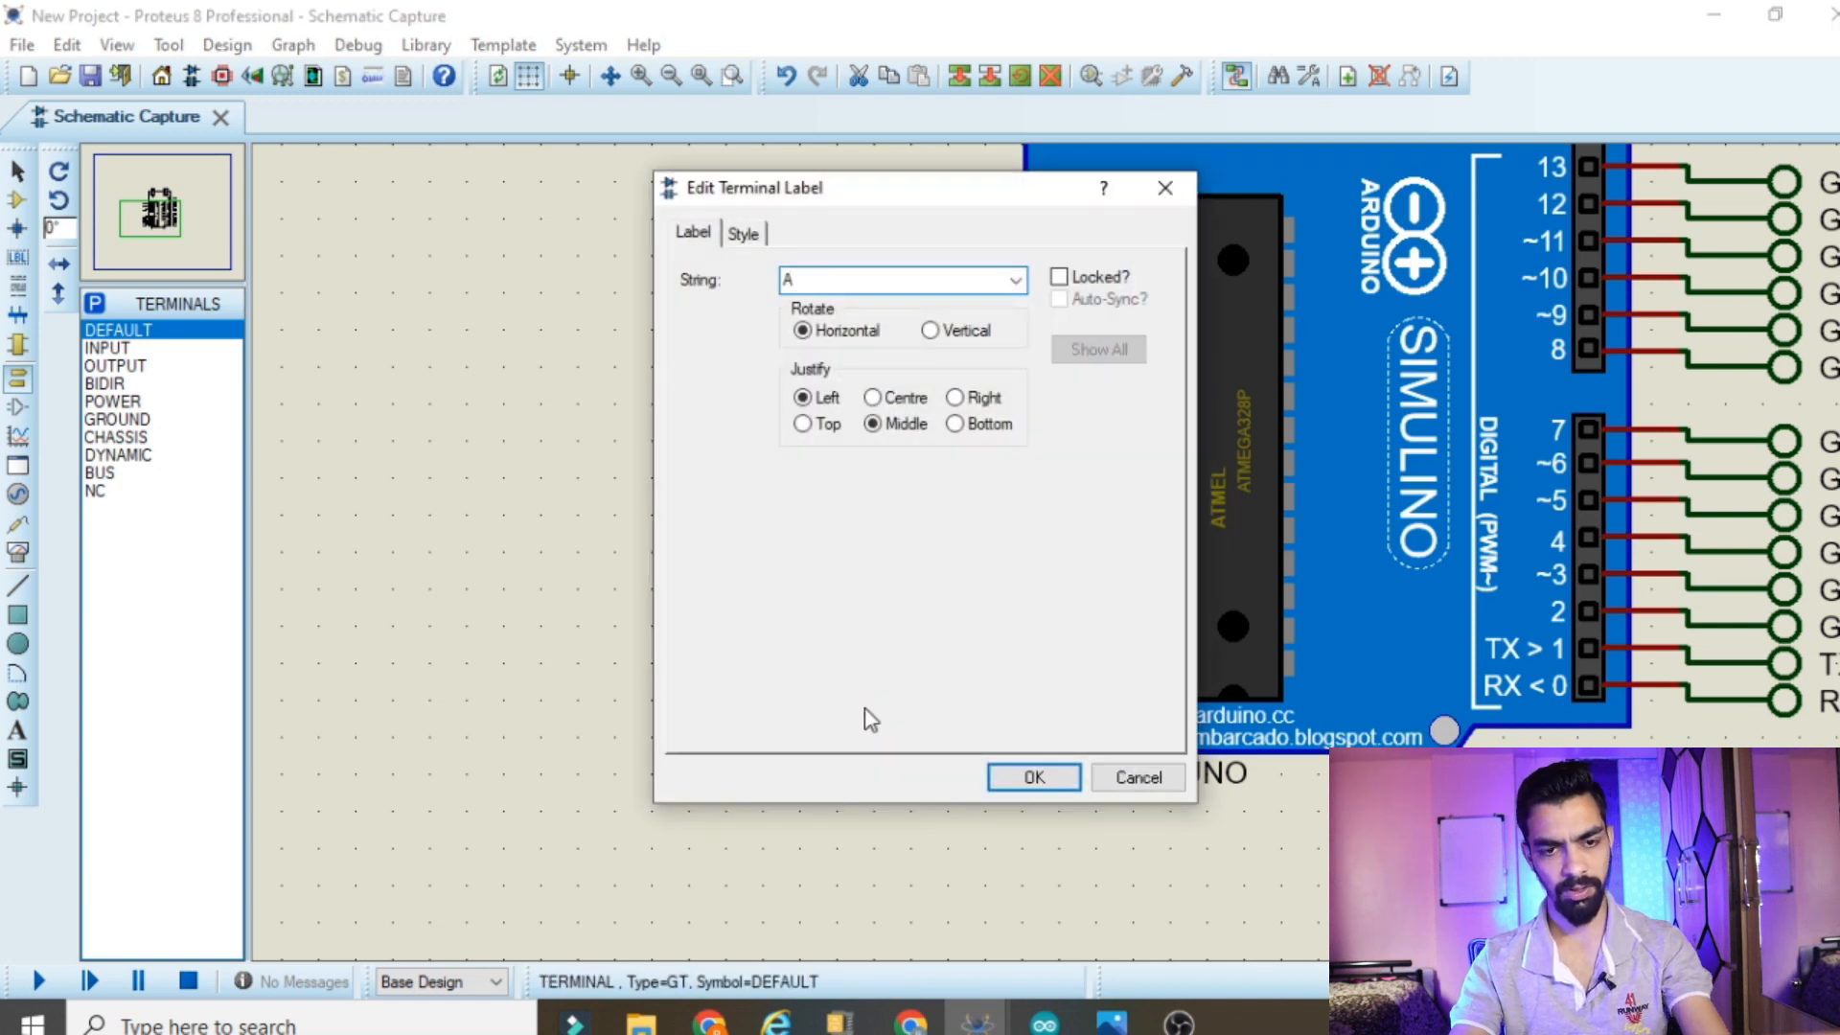
{"action": "left_click", "coordinate": [1005, 779]}
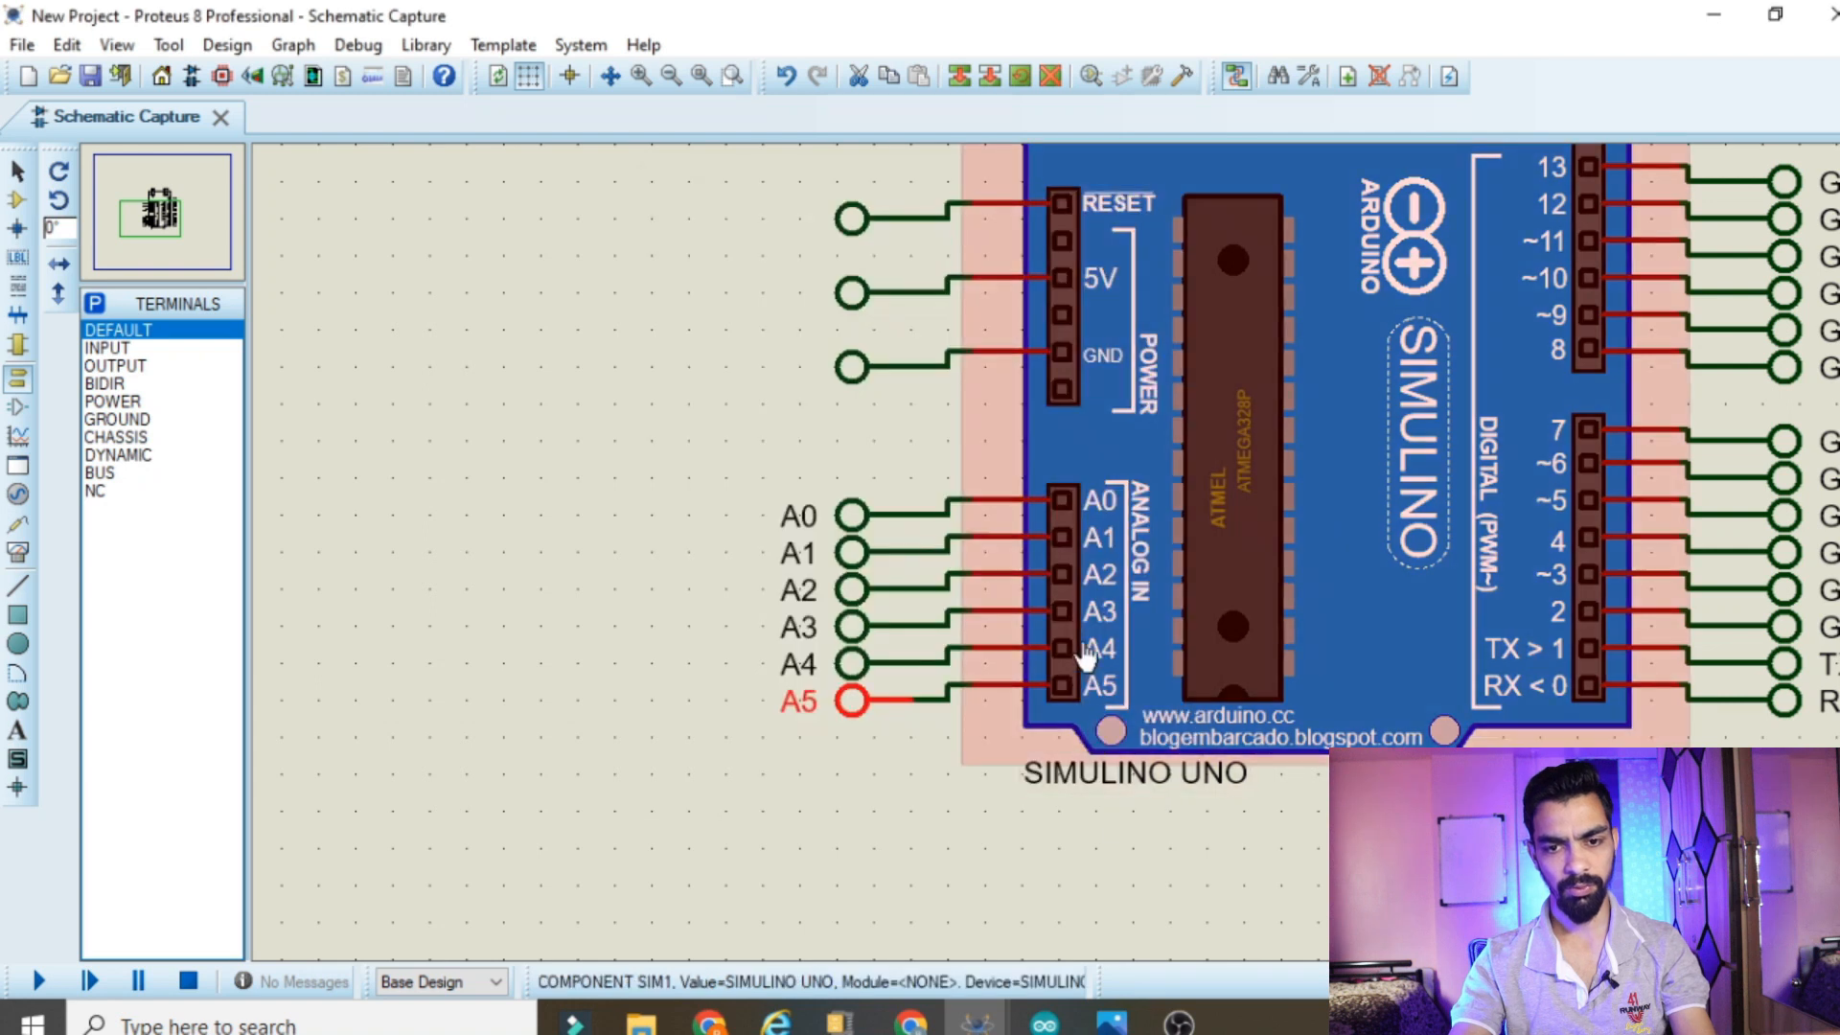
Delete the default terminals and their wires from the board's GND and 5V pins
{"action": "scroll", "coordinate": [1086, 658], "scroll_direction": "down", "scroll_amount": 1}
{"action": "scroll", "coordinate": [817, 411], "scroll_direction": "up", "scroll_amount": 2}
{"action": "scroll", "coordinate": [957, 411], "scroll_direction": "down", "scroll_amount": 2}
{"action": "scroll", "coordinate": [1060, 534], "scroll_direction": "up", "scroll_amount": 1}
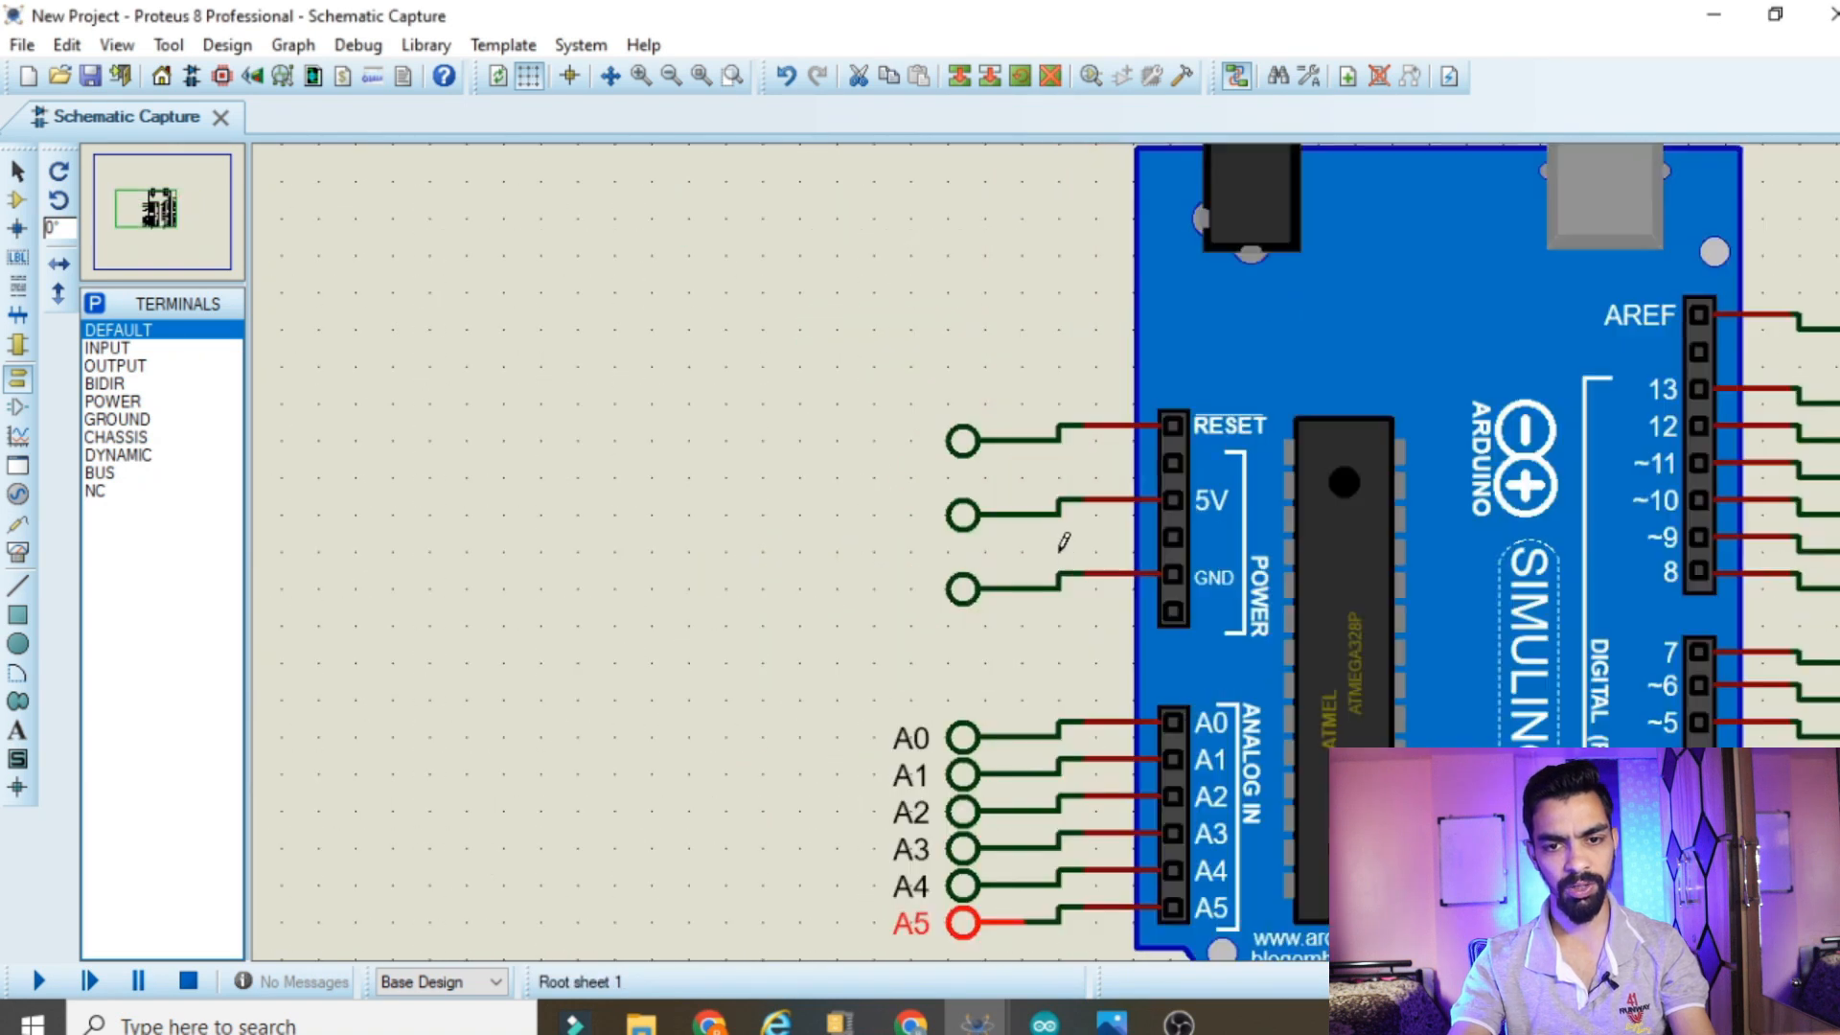
{"action": "right_click", "coordinate": [1016, 596]}
{"action": "right_click", "coordinate": [997, 584]}
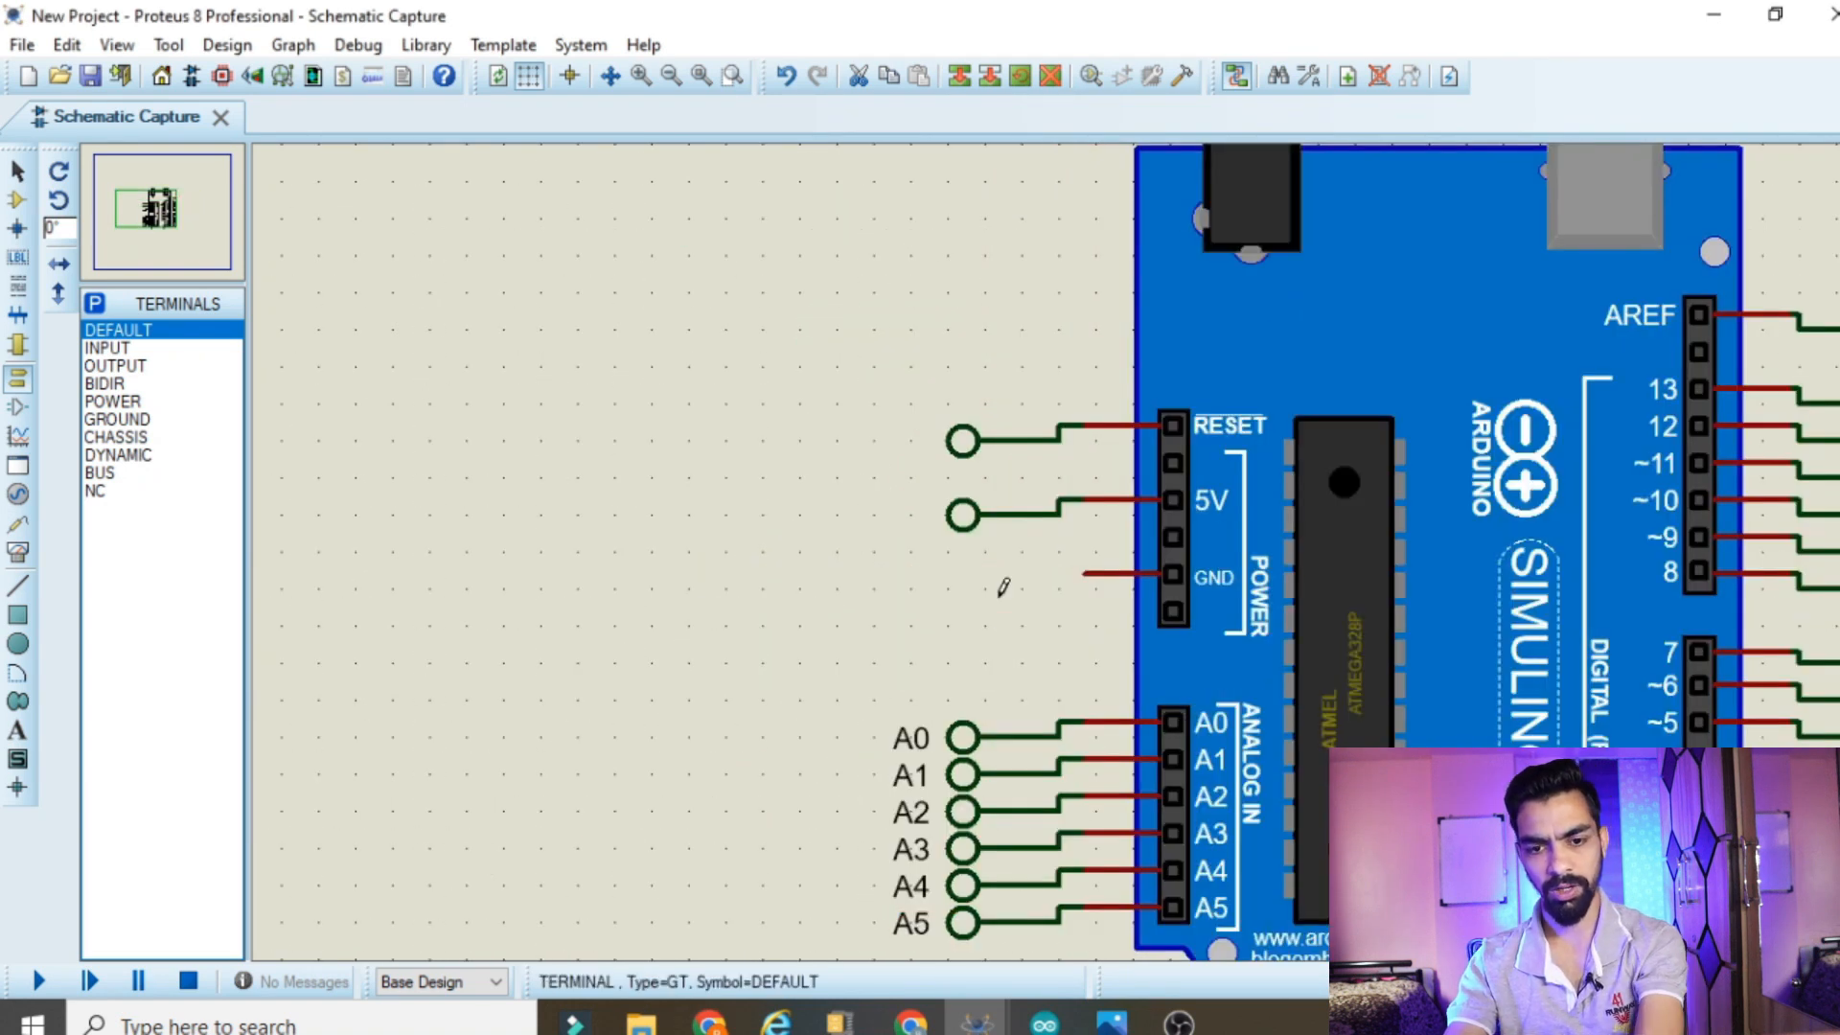
{"action": "right_click", "coordinate": [998, 516]}
{"action": "right_click", "coordinate": [1007, 509]}
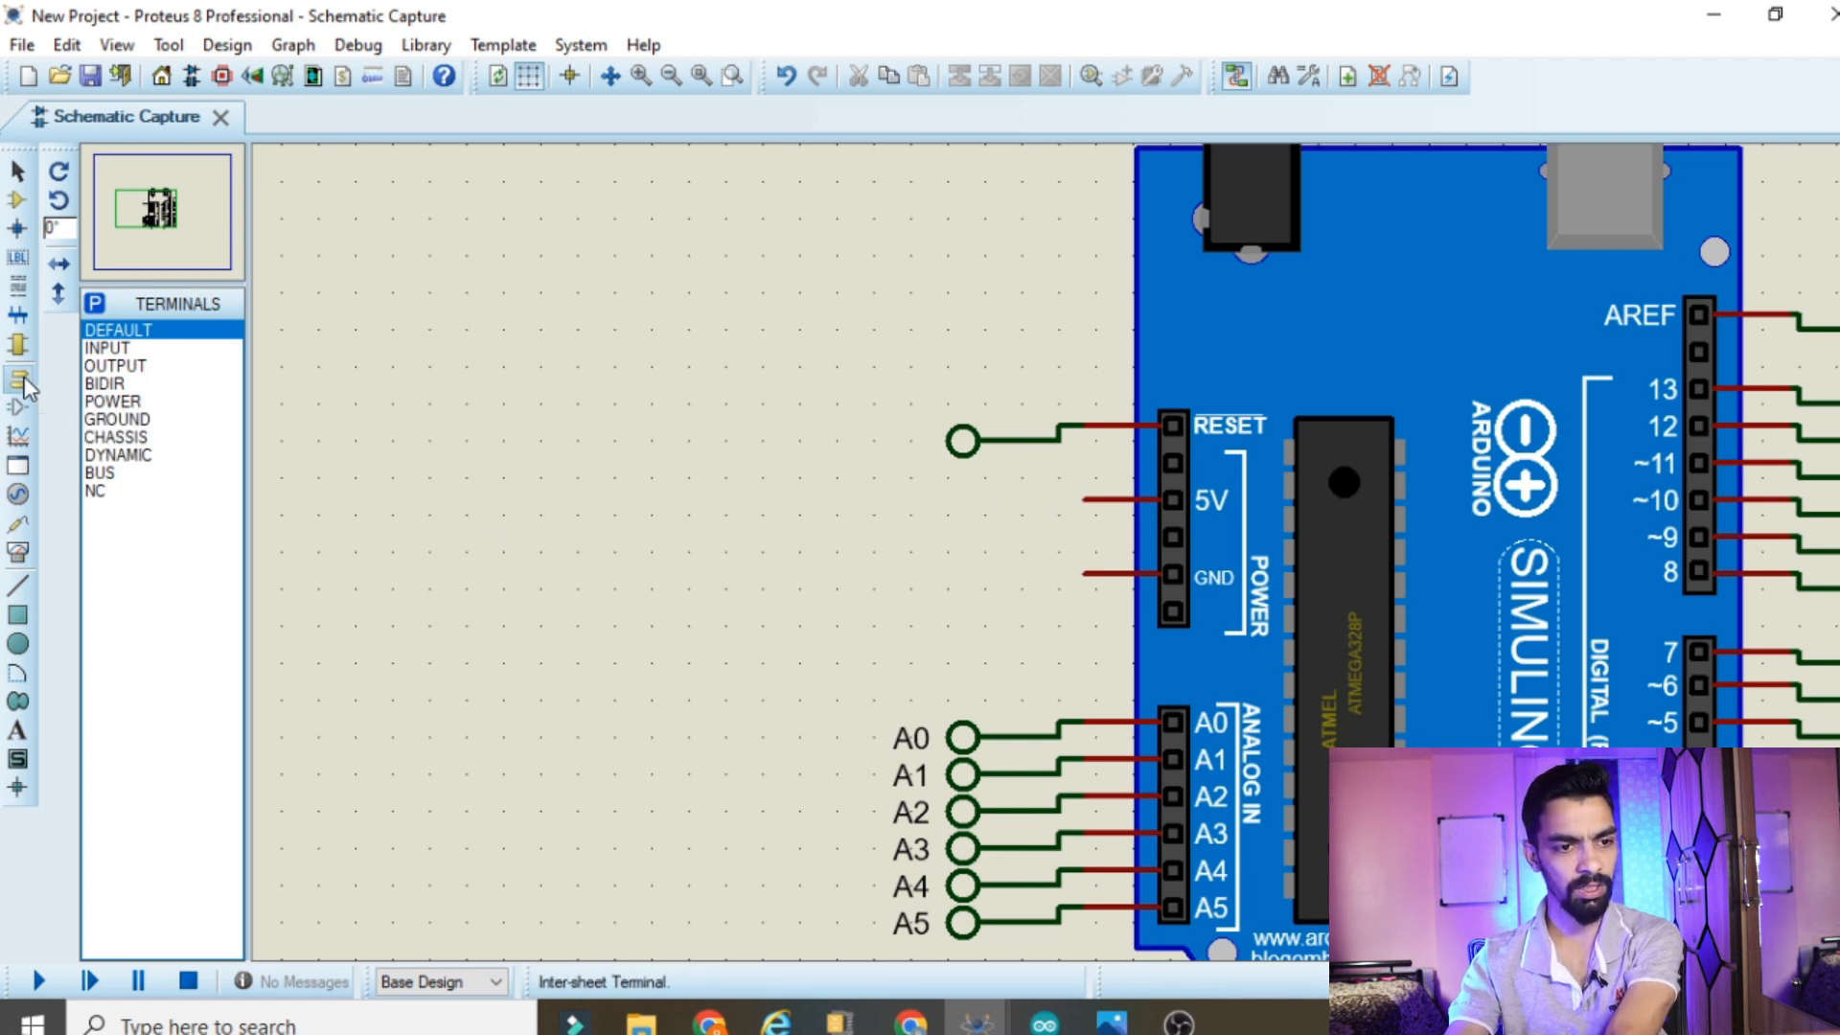
Place a GROUND terminal beside the board's power header and wire it to the GND pin
{"action": "left_click", "coordinate": [120, 420]}
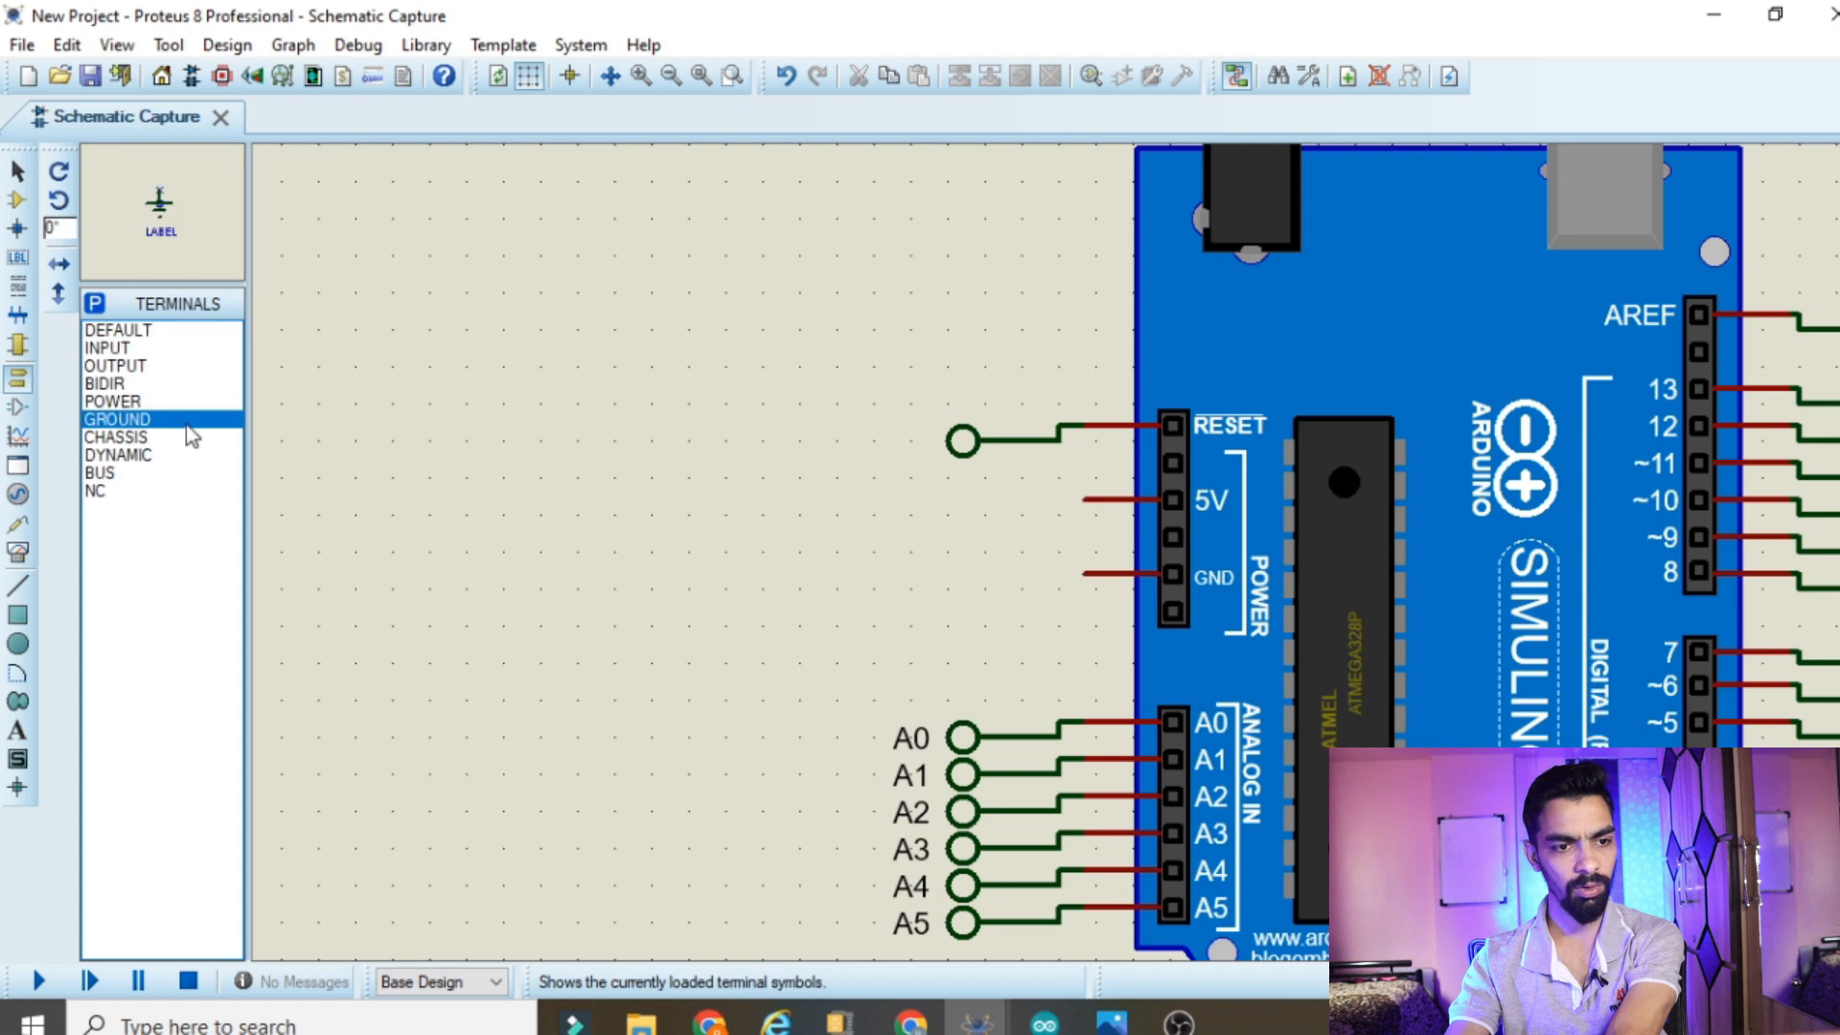
{"action": "left_click", "coordinate": [984, 590]}
{"action": "left_click", "coordinate": [984, 586]}
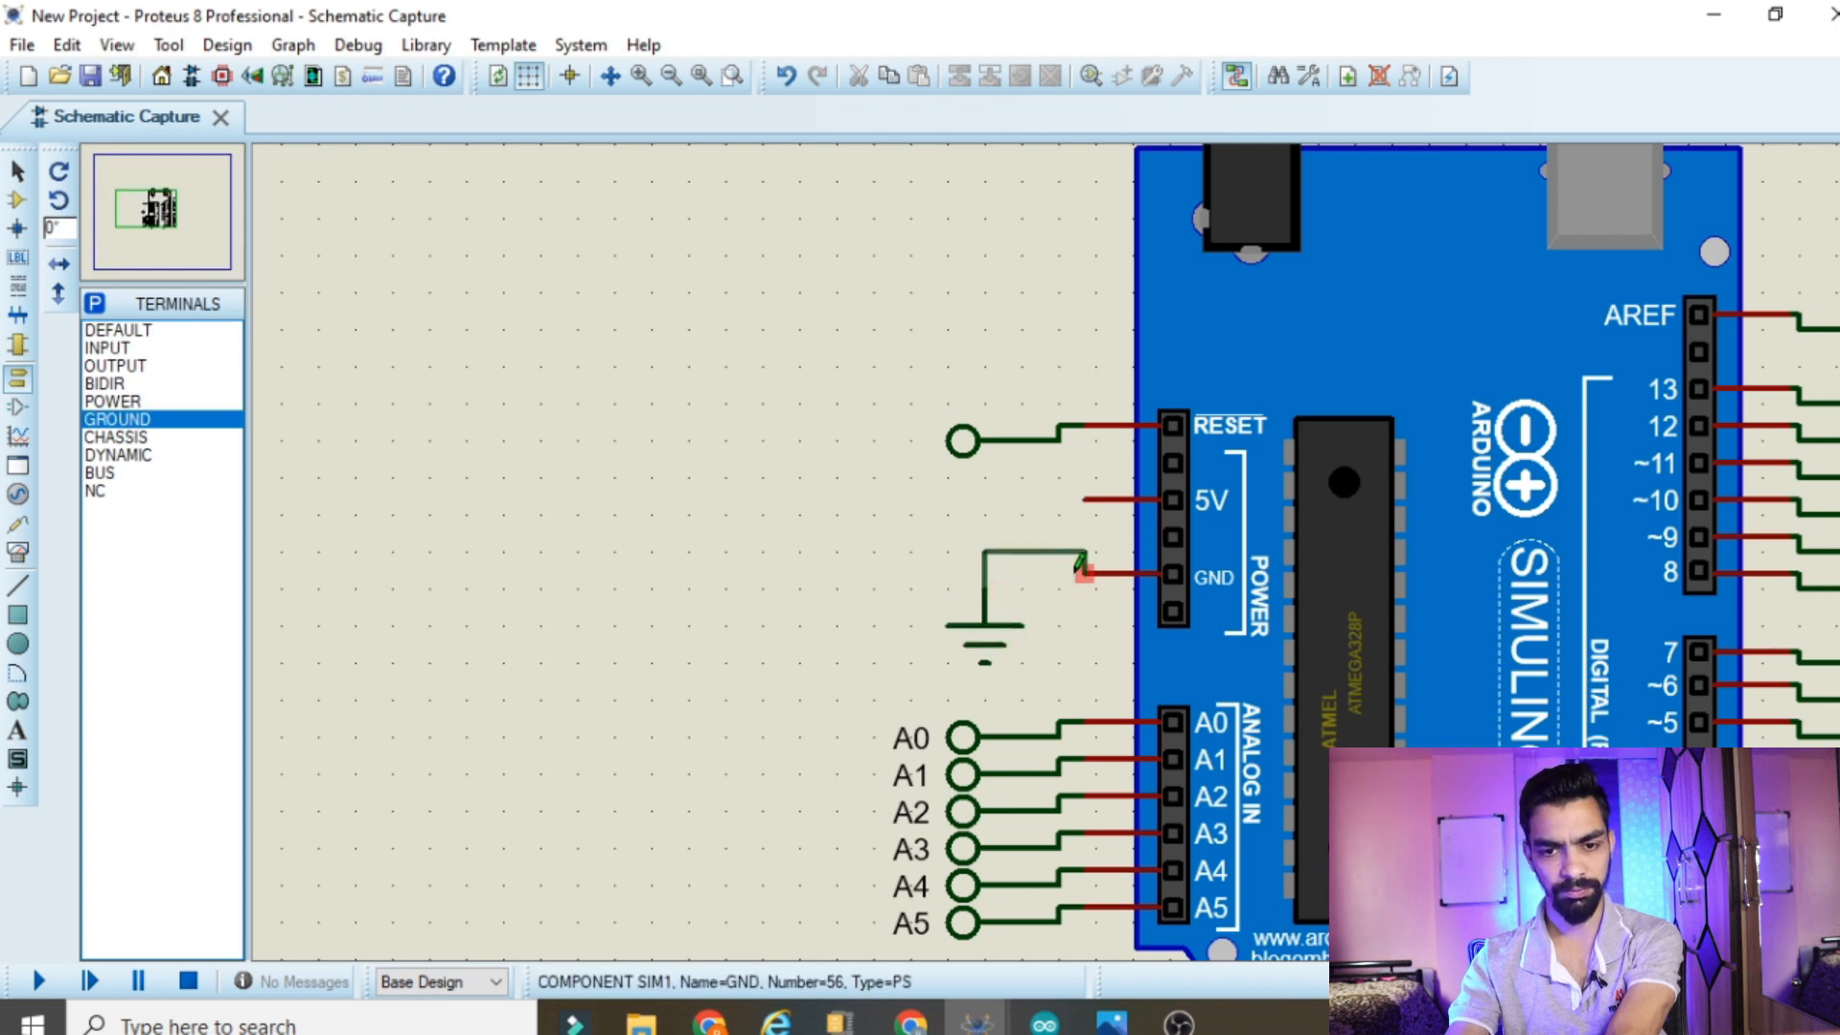
{"action": "left_click", "coordinate": [1082, 573]}
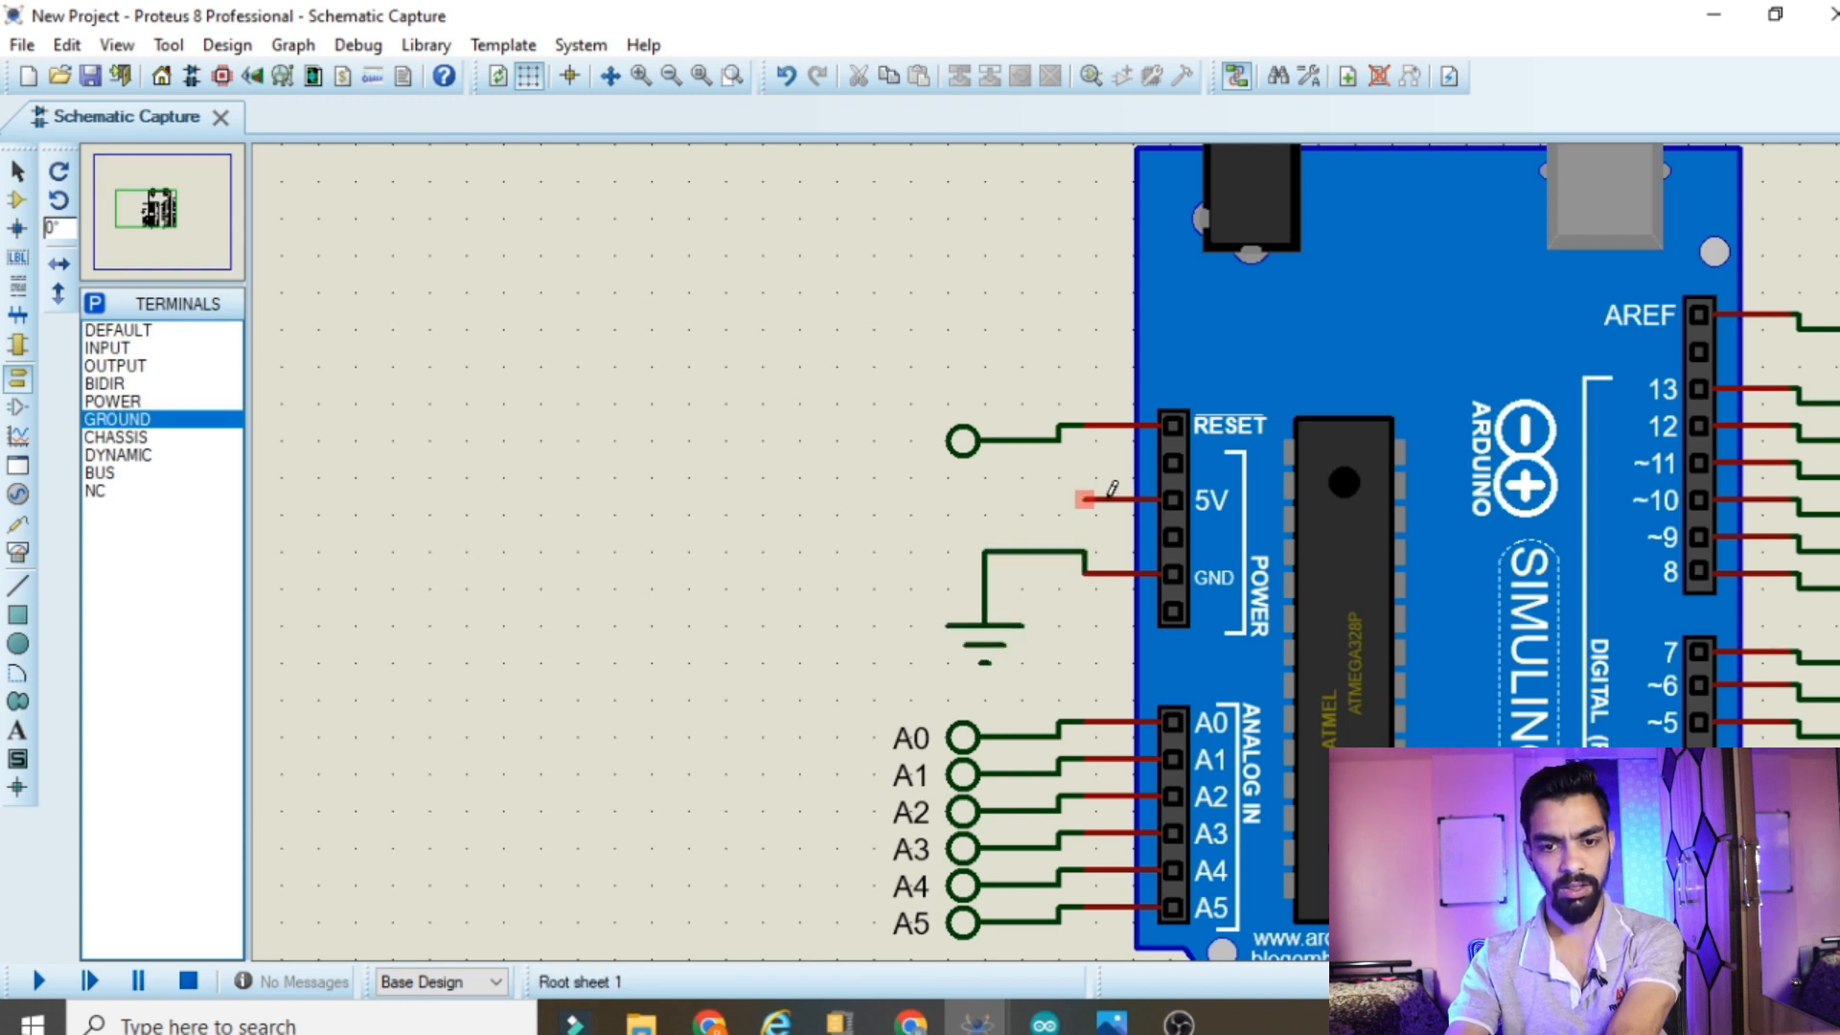
Place a DC generator just above the terminal wired to the RESET pin
{"action": "left_click", "coordinate": [18, 493]}
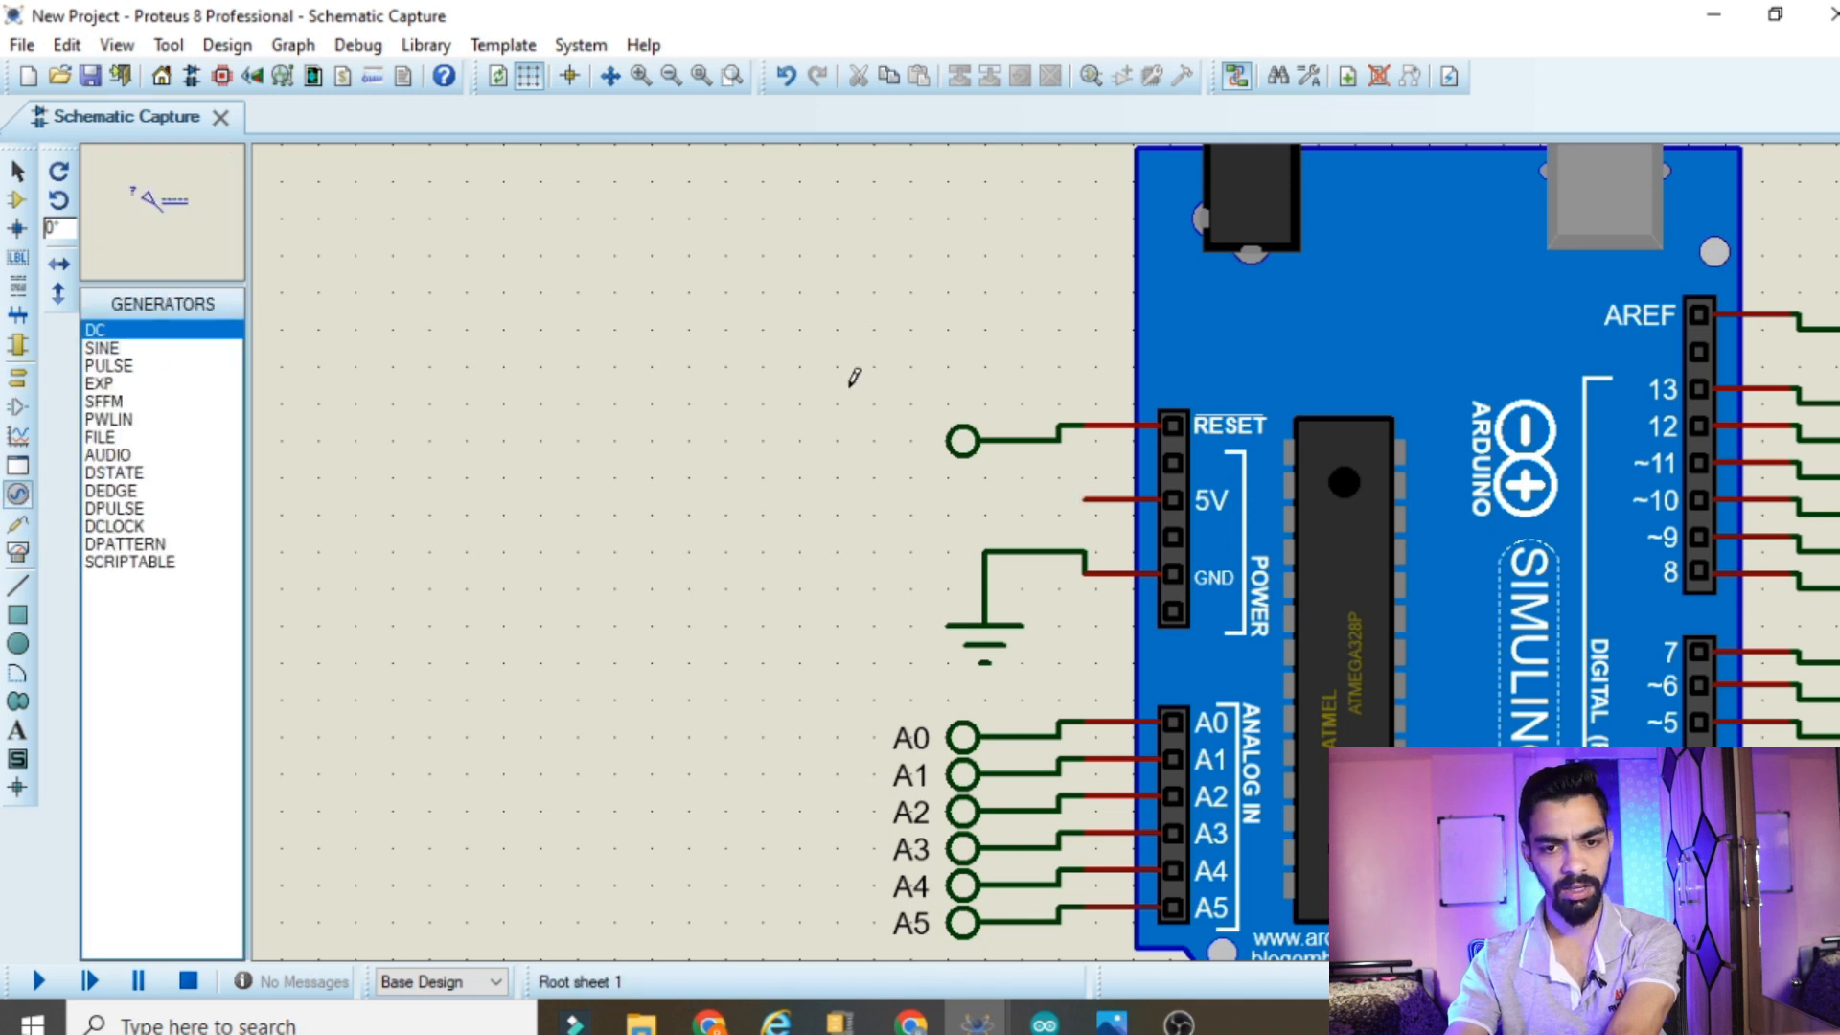
{"action": "left_click", "coordinate": [917, 464]}
{"action": "left_click", "coordinate": [911, 401]}
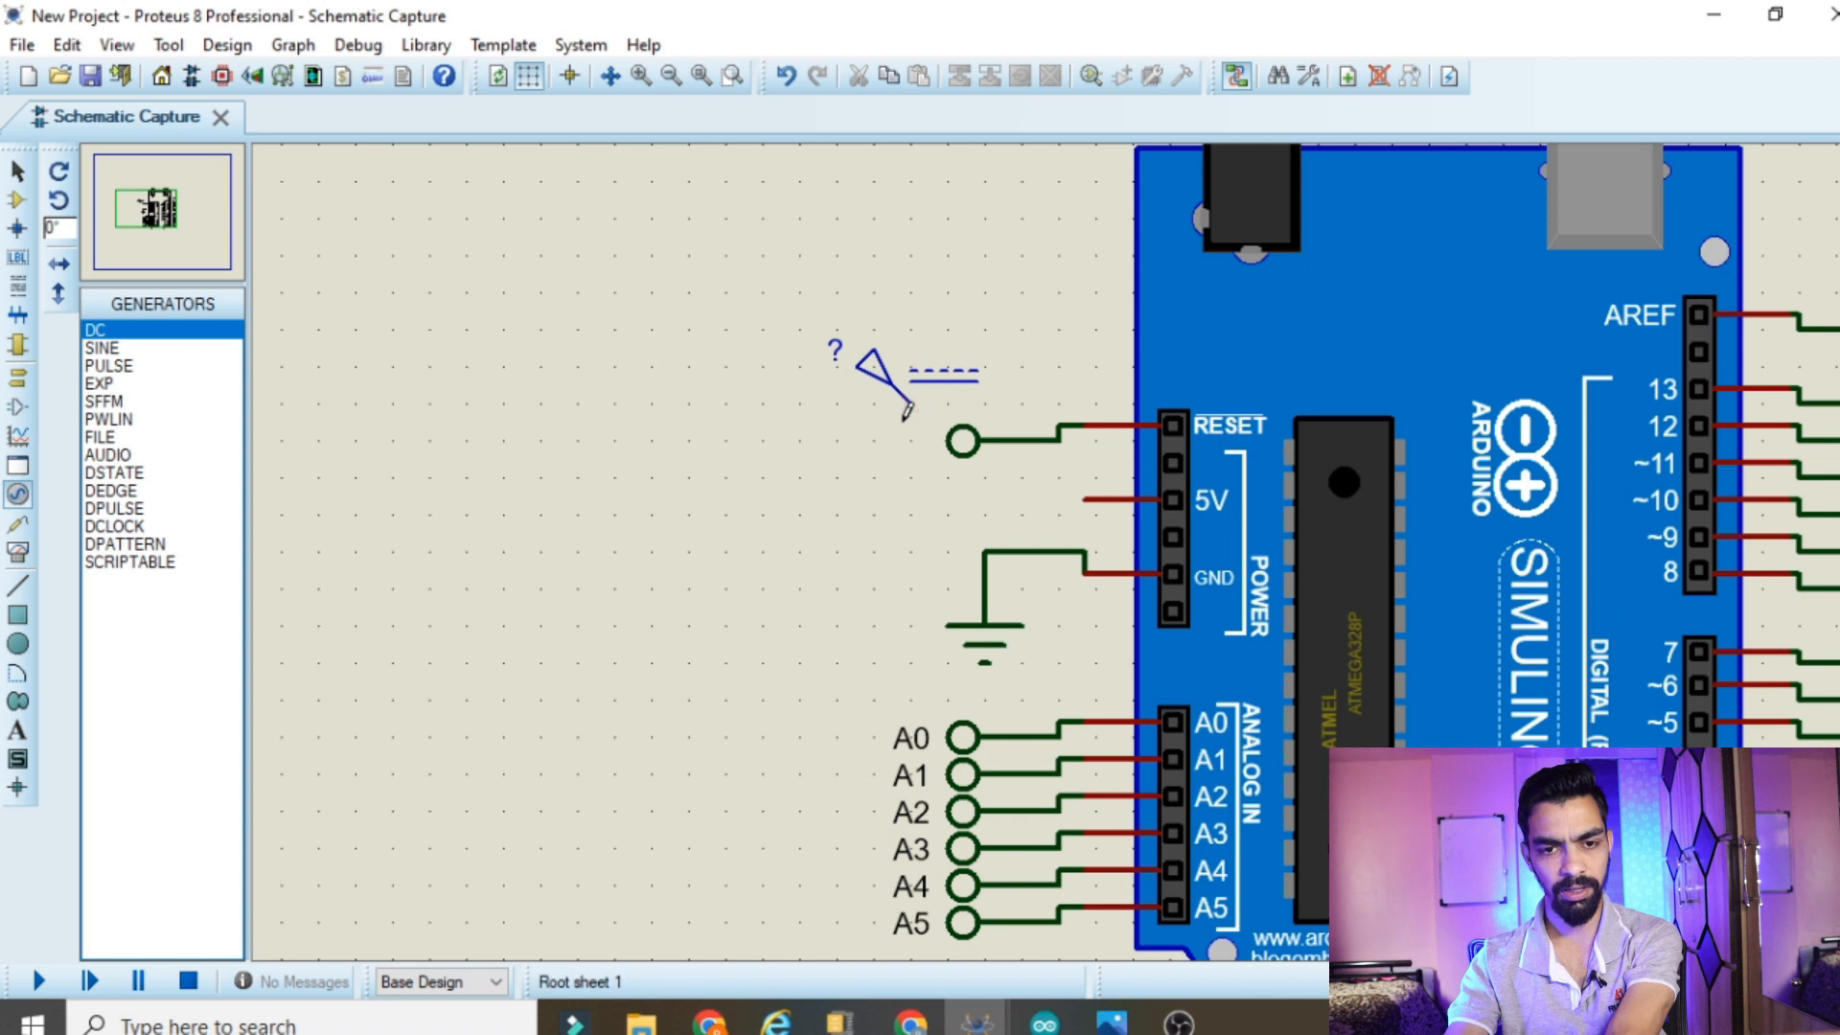
Delete the terminal wired to the RESET pin and move the DC generator closer to the board
{"action": "right_click", "coordinate": [987, 436]}
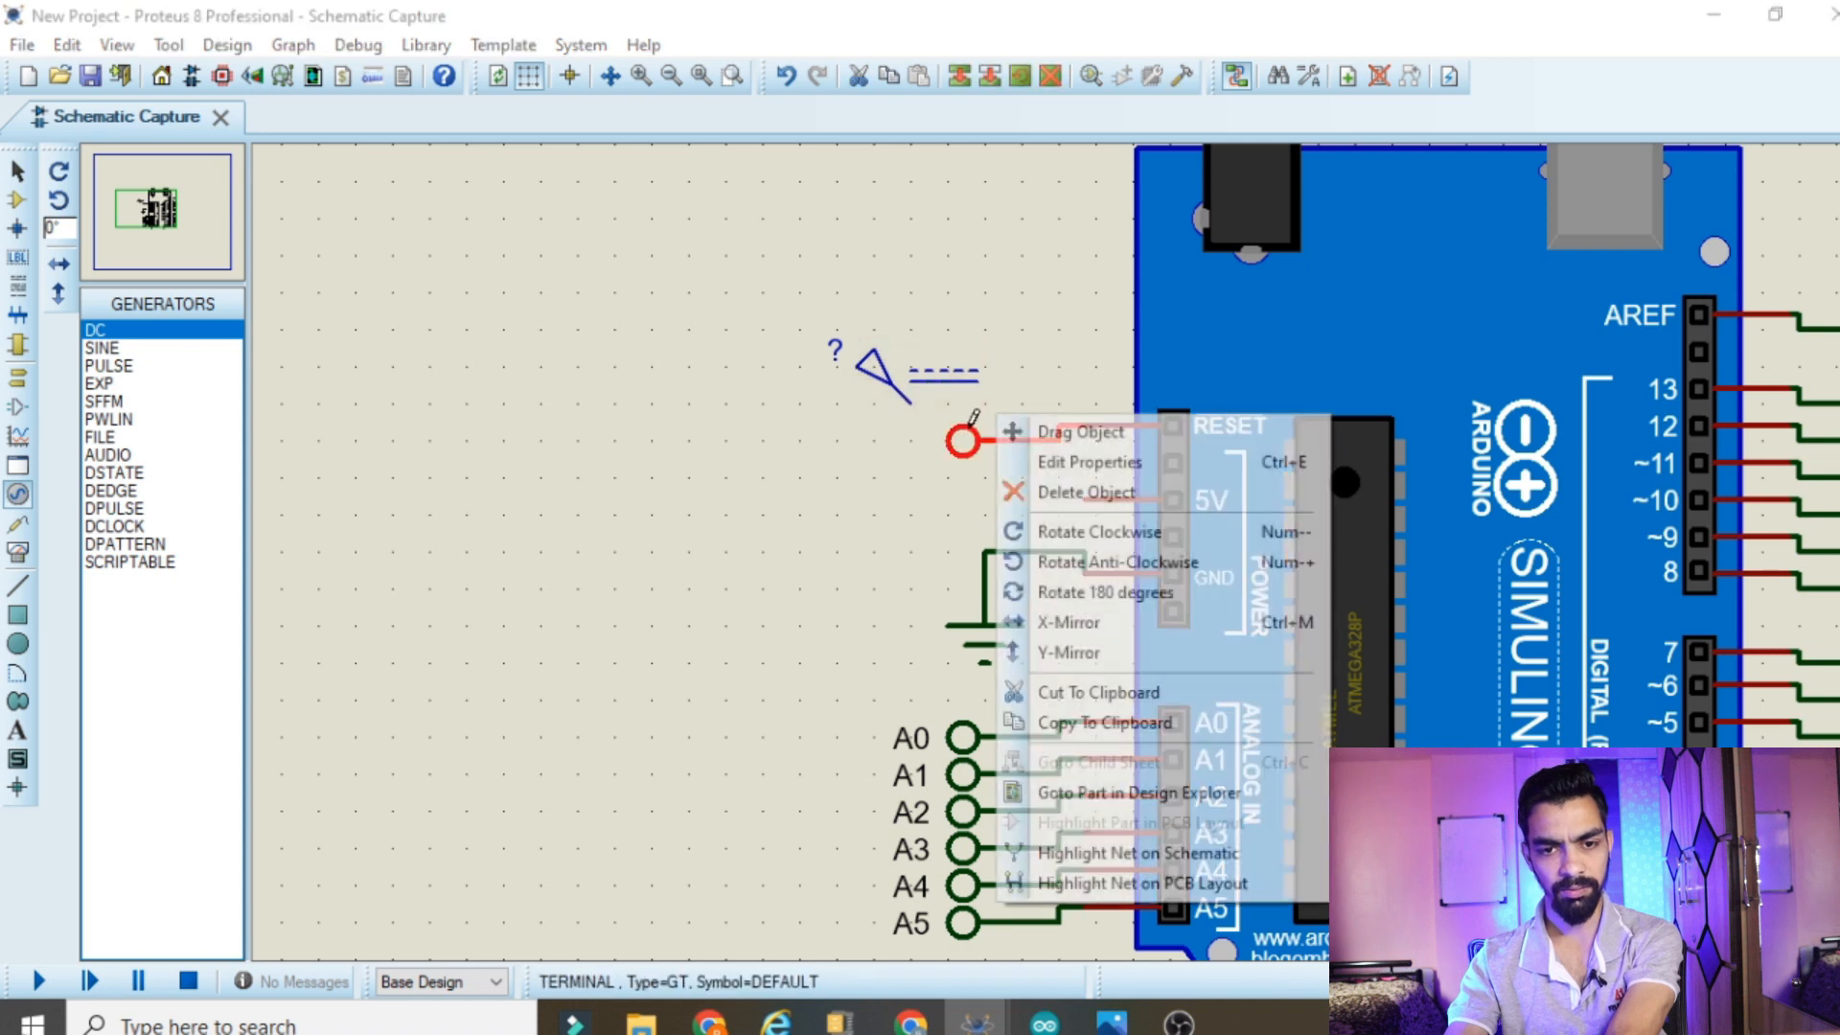
{"action": "left_click", "coordinate": [1077, 496]}
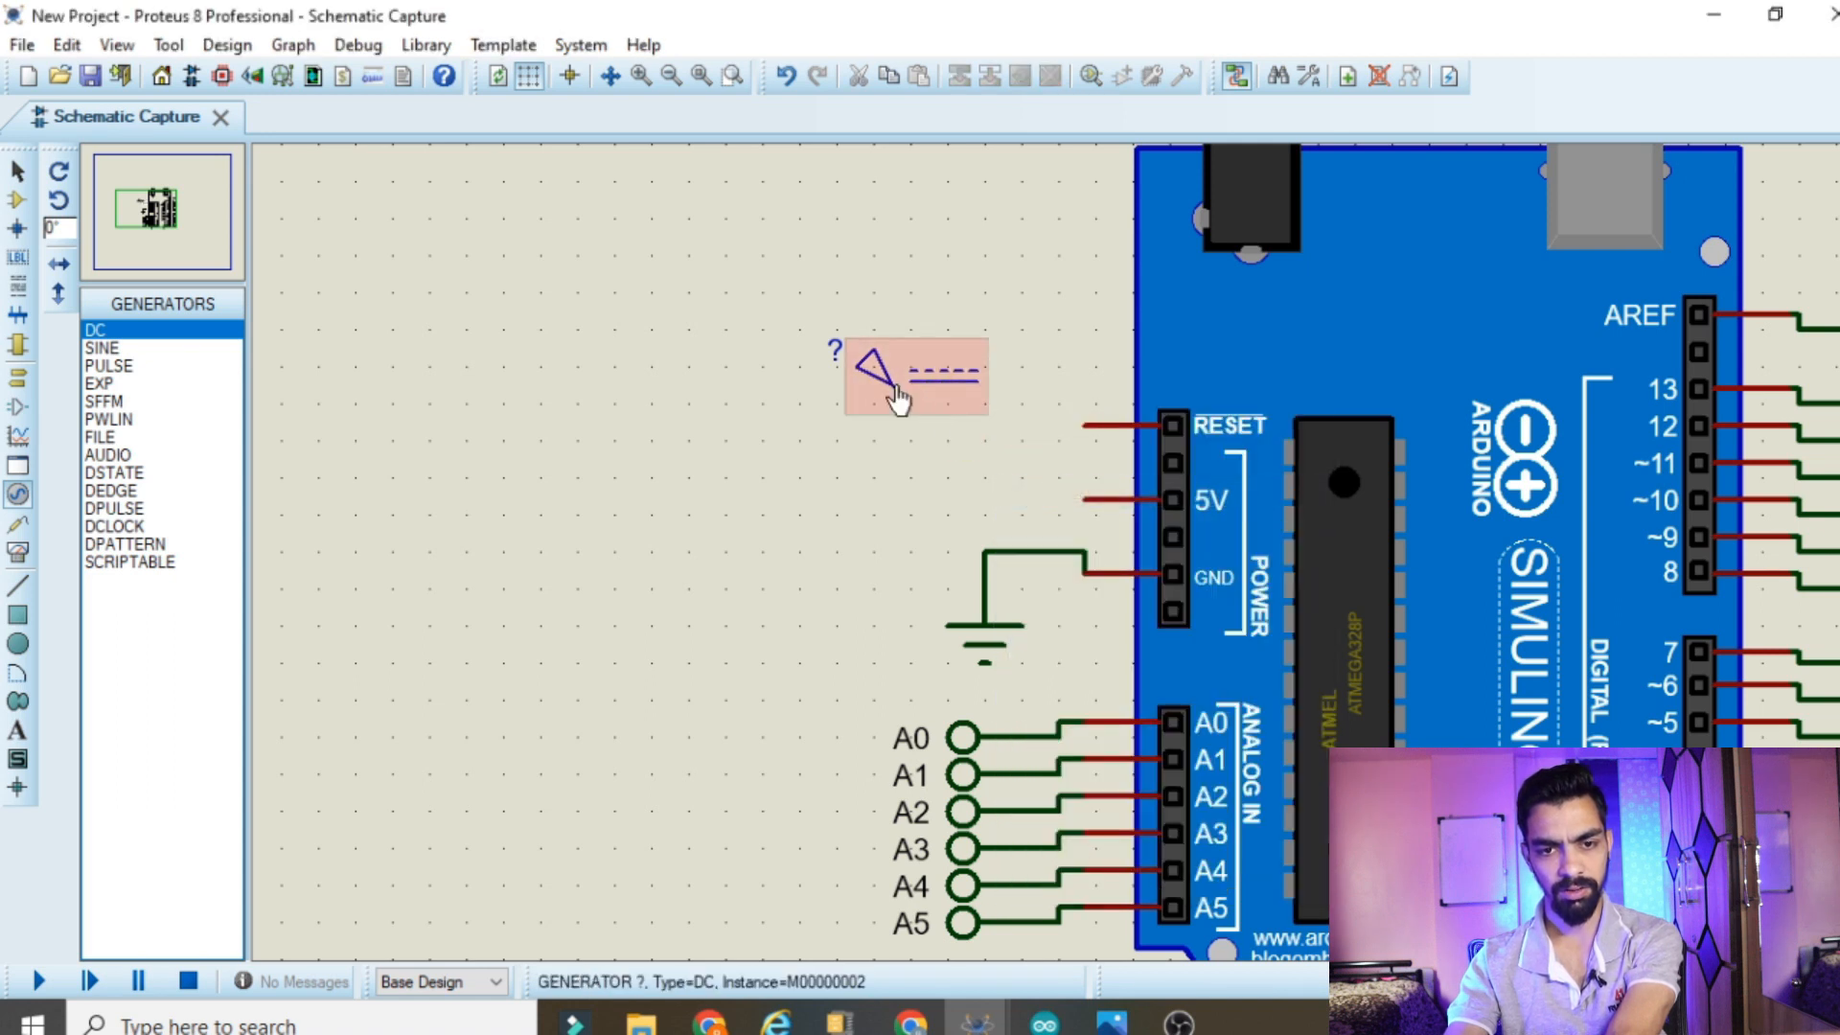
{"action": "left_click_drag", "start_coordinate": [897, 400], "coordinate": [972, 402]}
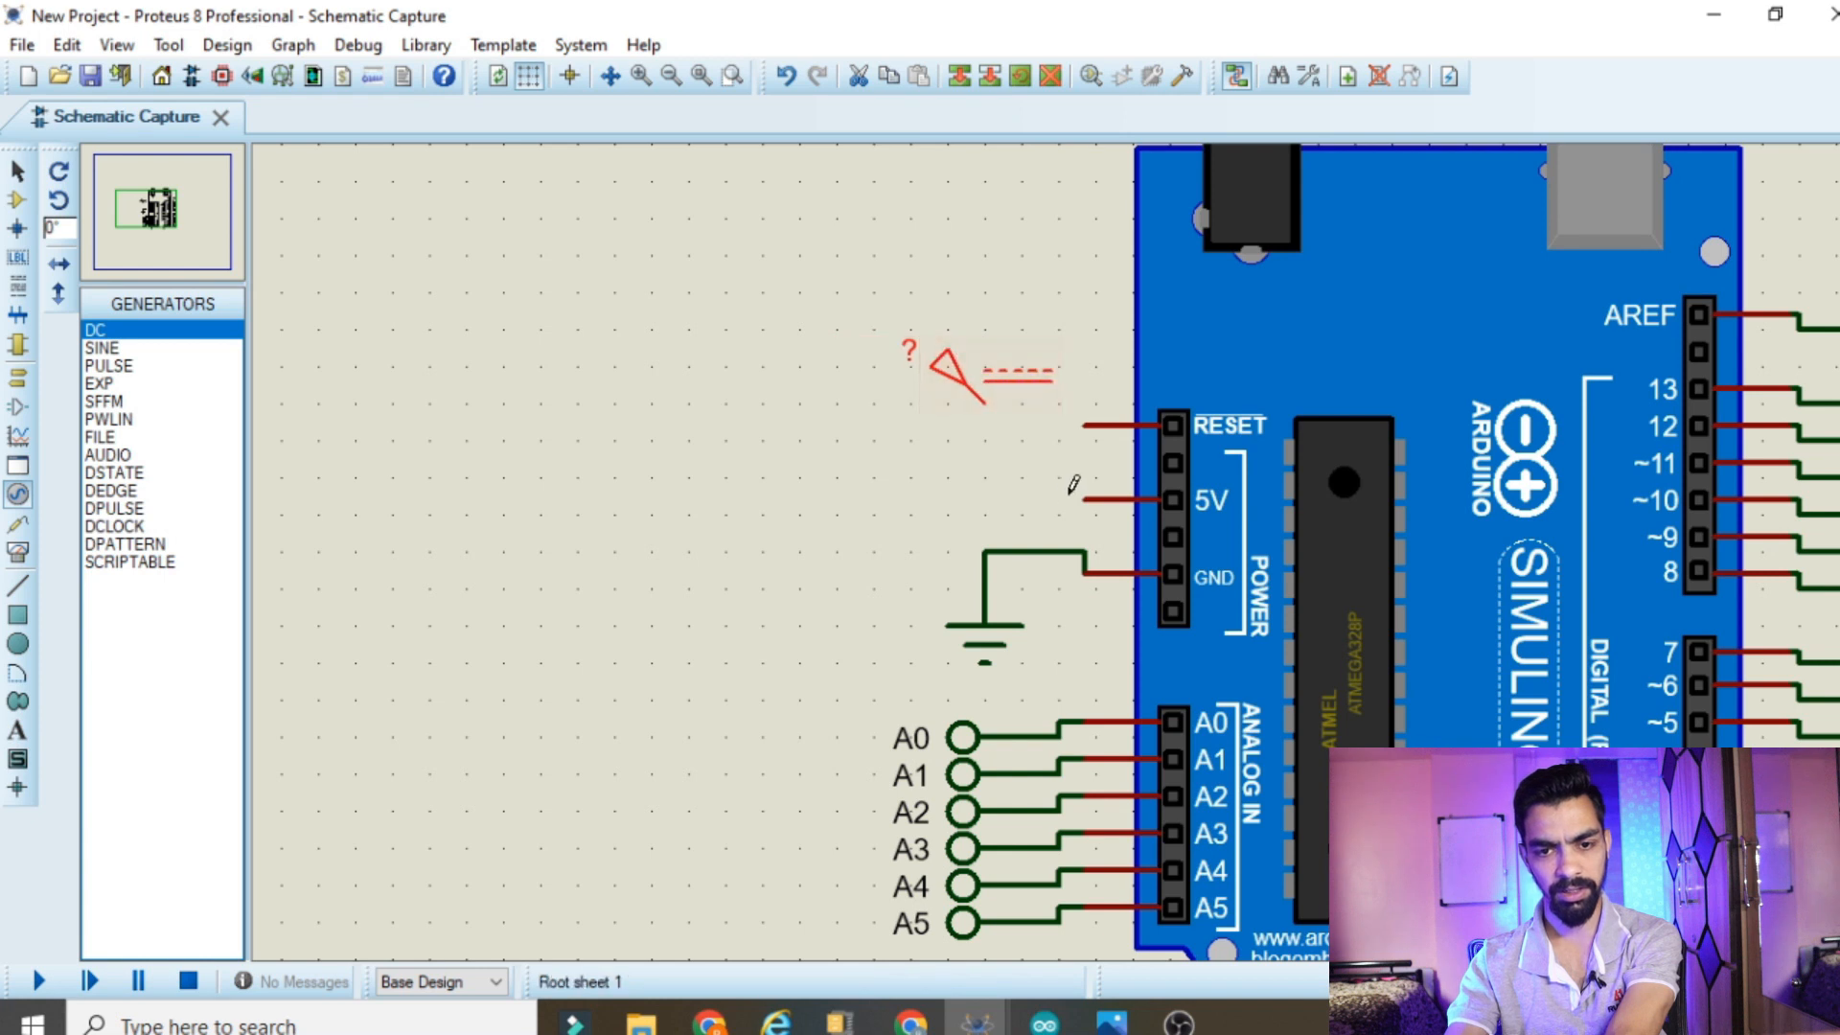
Wire the board's 5V pin to the DC generator, routing the wire around the free RESET pin
{"action": "double_click", "coordinate": [992, 426]}
{"action": "key", "text": "Escape"}
{"action": "left_click", "coordinate": [1084, 499]}
{"action": "left_click", "coordinate": [946, 499]}
{"action": "left_click", "coordinate": [991, 400]}
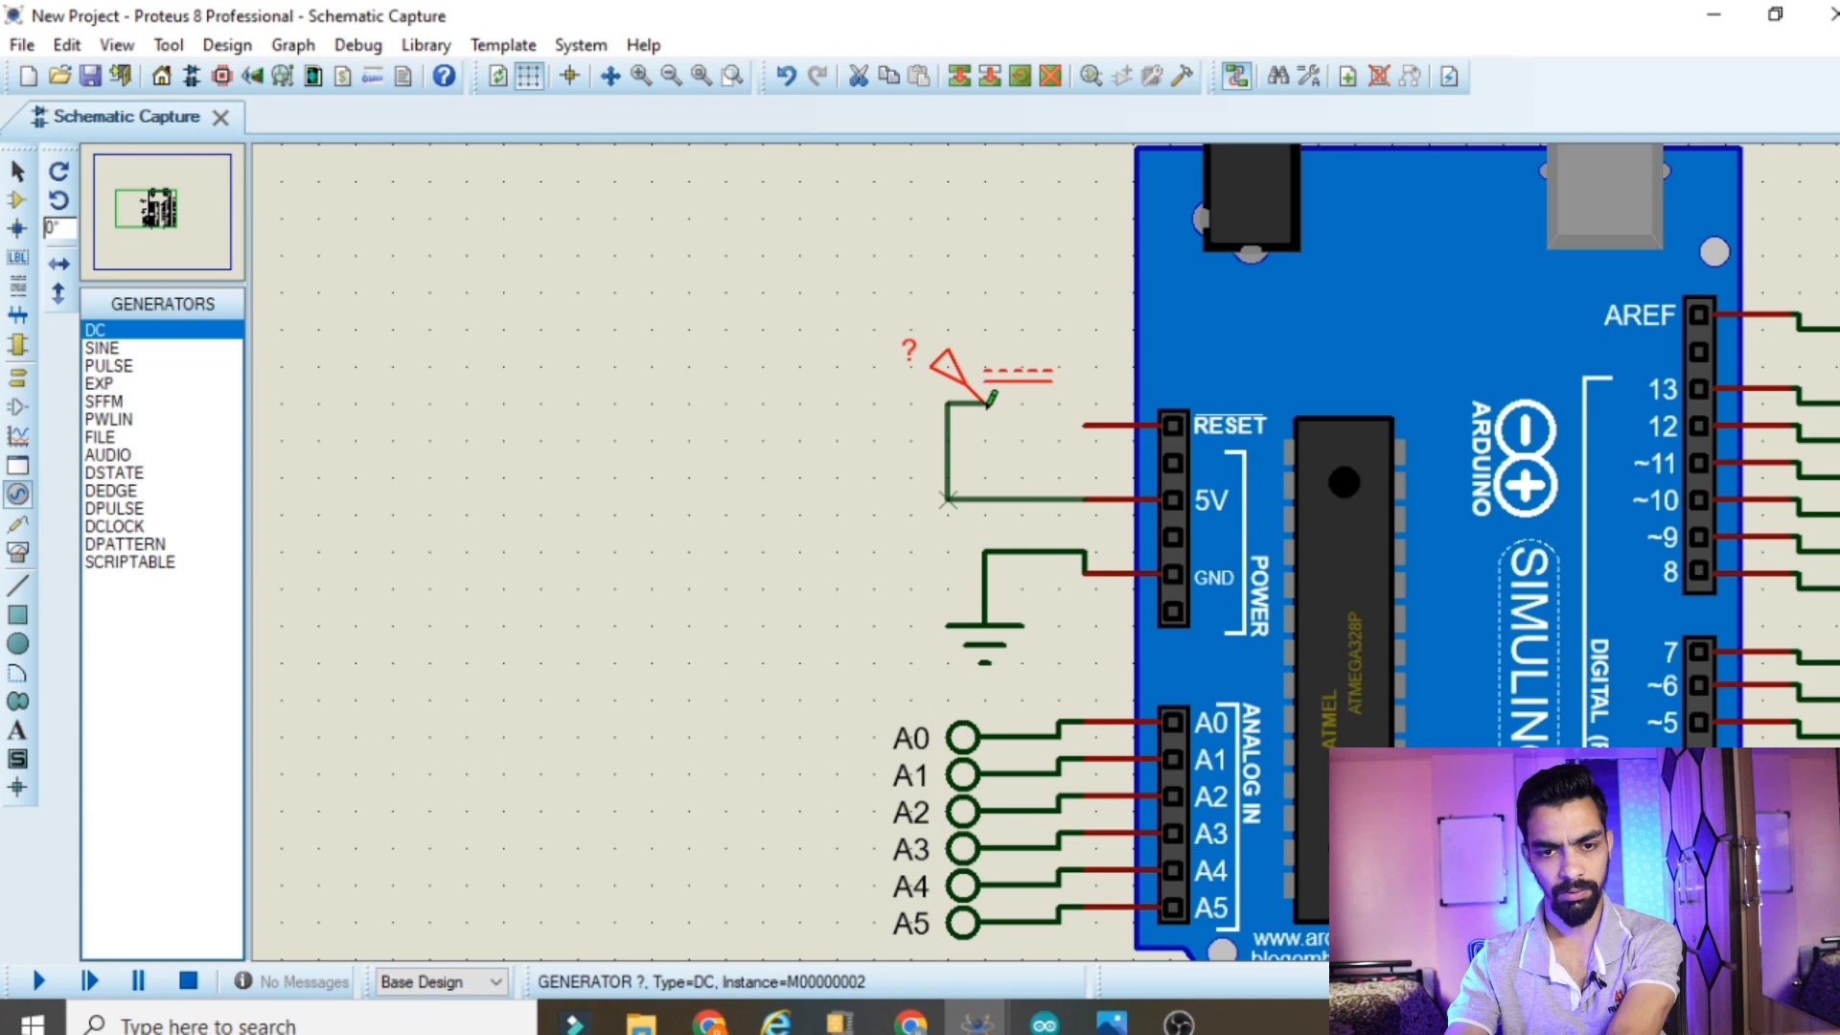
Set the DC generator's voltage to 5 volts
{"action": "double_click", "coordinate": [974, 379]}
{"action": "left_click", "coordinate": [1127, 212]}
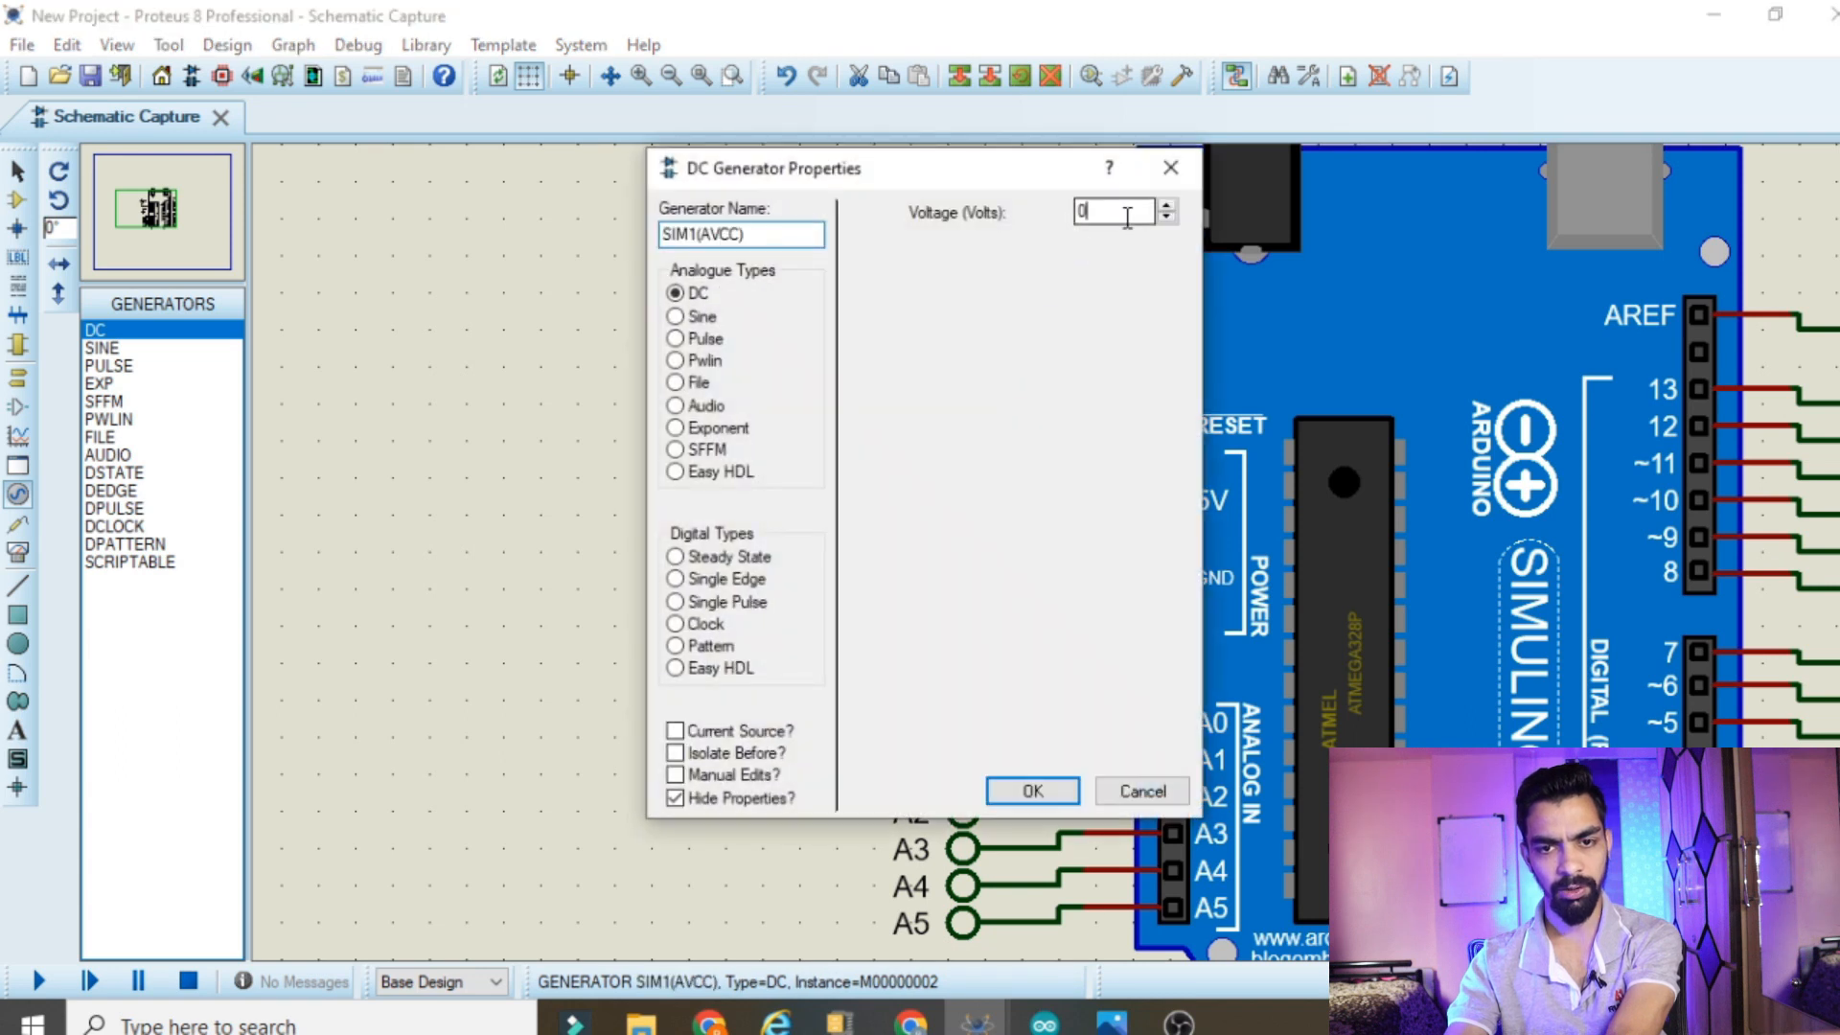
{"action": "key", "text": "BackSpace"}
{"action": "type", "text": "5"}
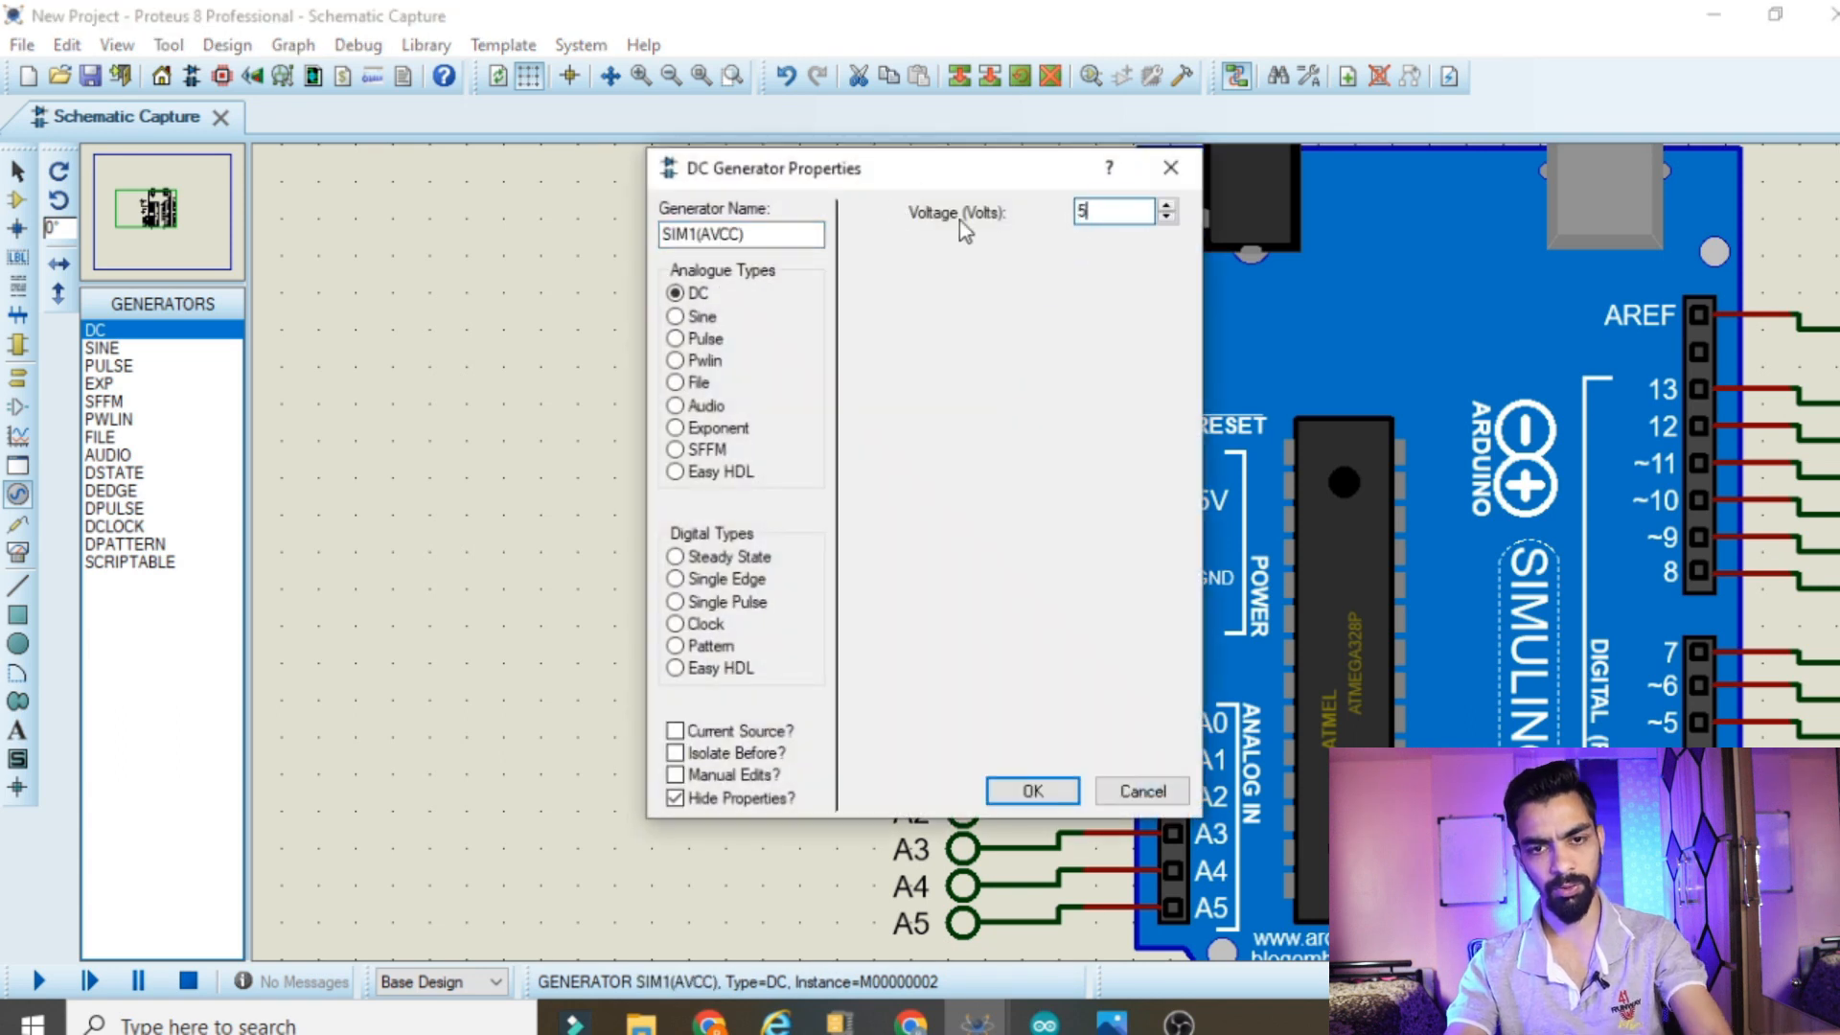
{"action": "left_click", "coordinate": [1032, 791]}
Search the component library for 16x2 and pick the LM016L alphanumeric LCD
{"action": "scroll", "coordinate": [1376, 575], "scroll_direction": "down", "scroll_amount": 3}
{"action": "left_click_drag", "start_coordinate": [271, 575], "coordinate": [269, 578]}
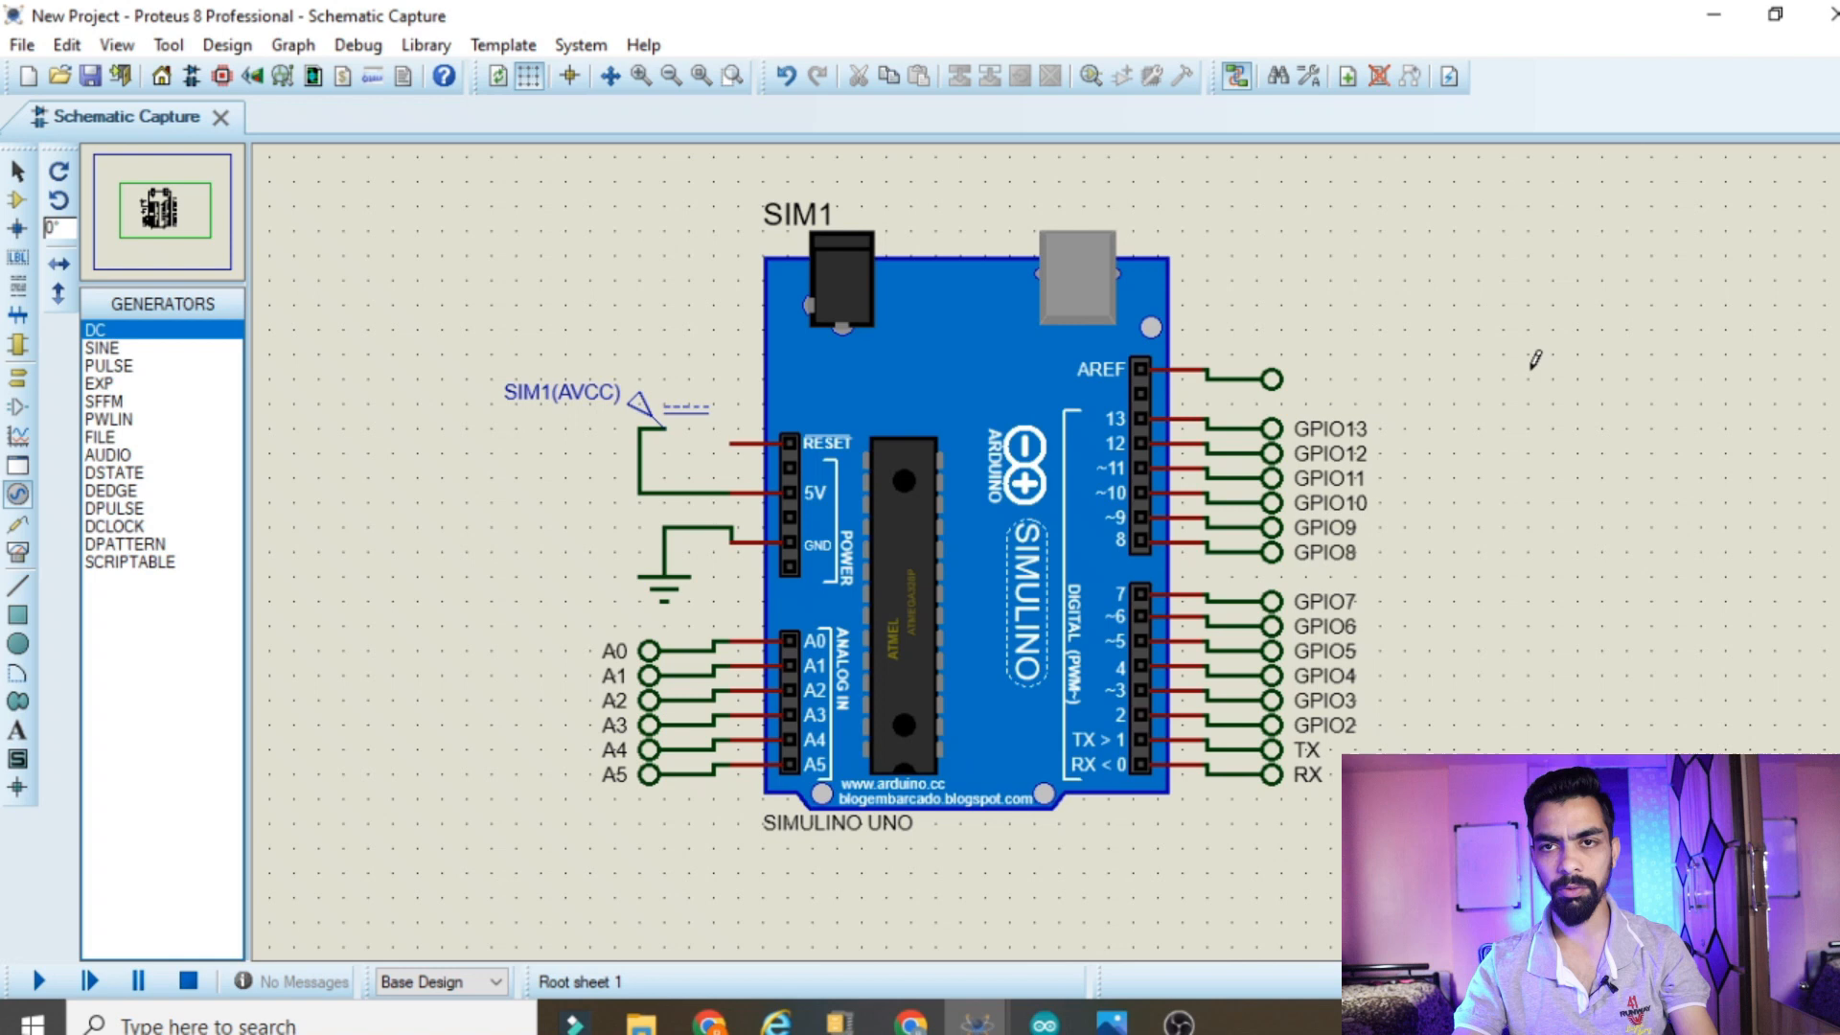
{"action": "left_click_drag", "start_coordinate": [1525, 354], "coordinate": [1836, 354]}
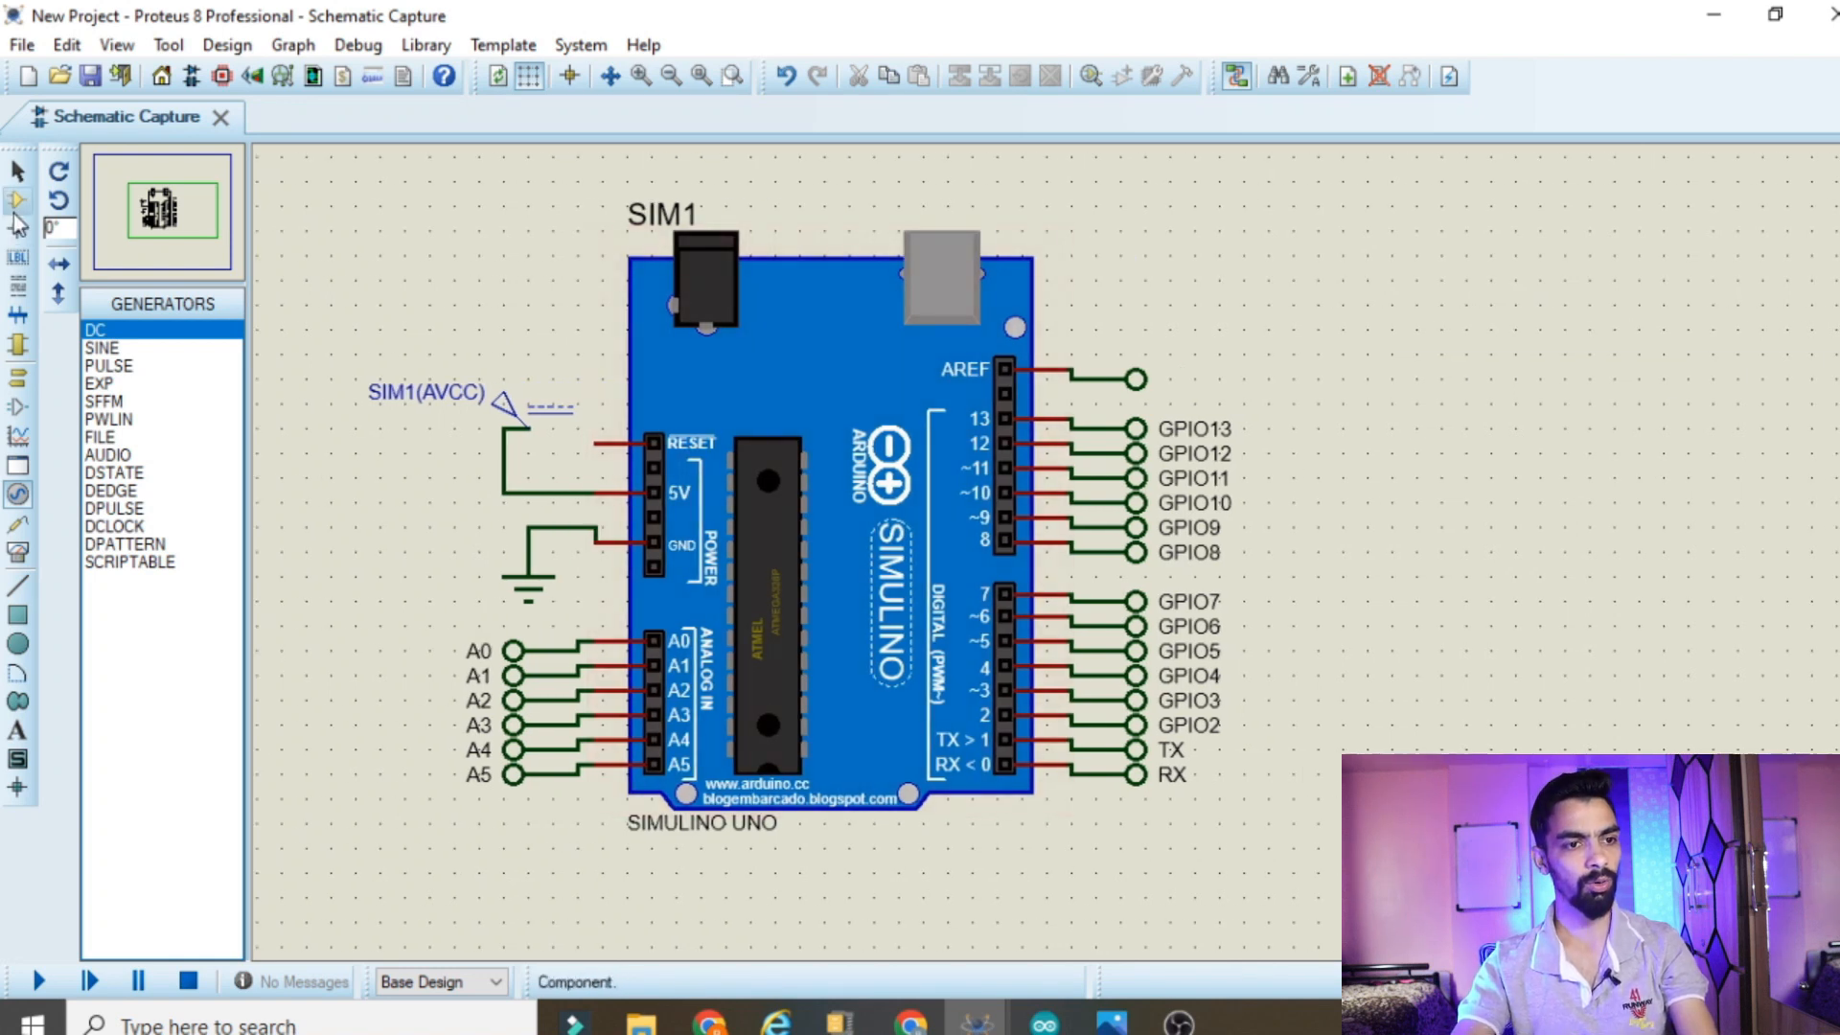
{"action": "left_click", "coordinate": [18, 199]}
{"action": "left_click", "coordinate": [94, 303]}
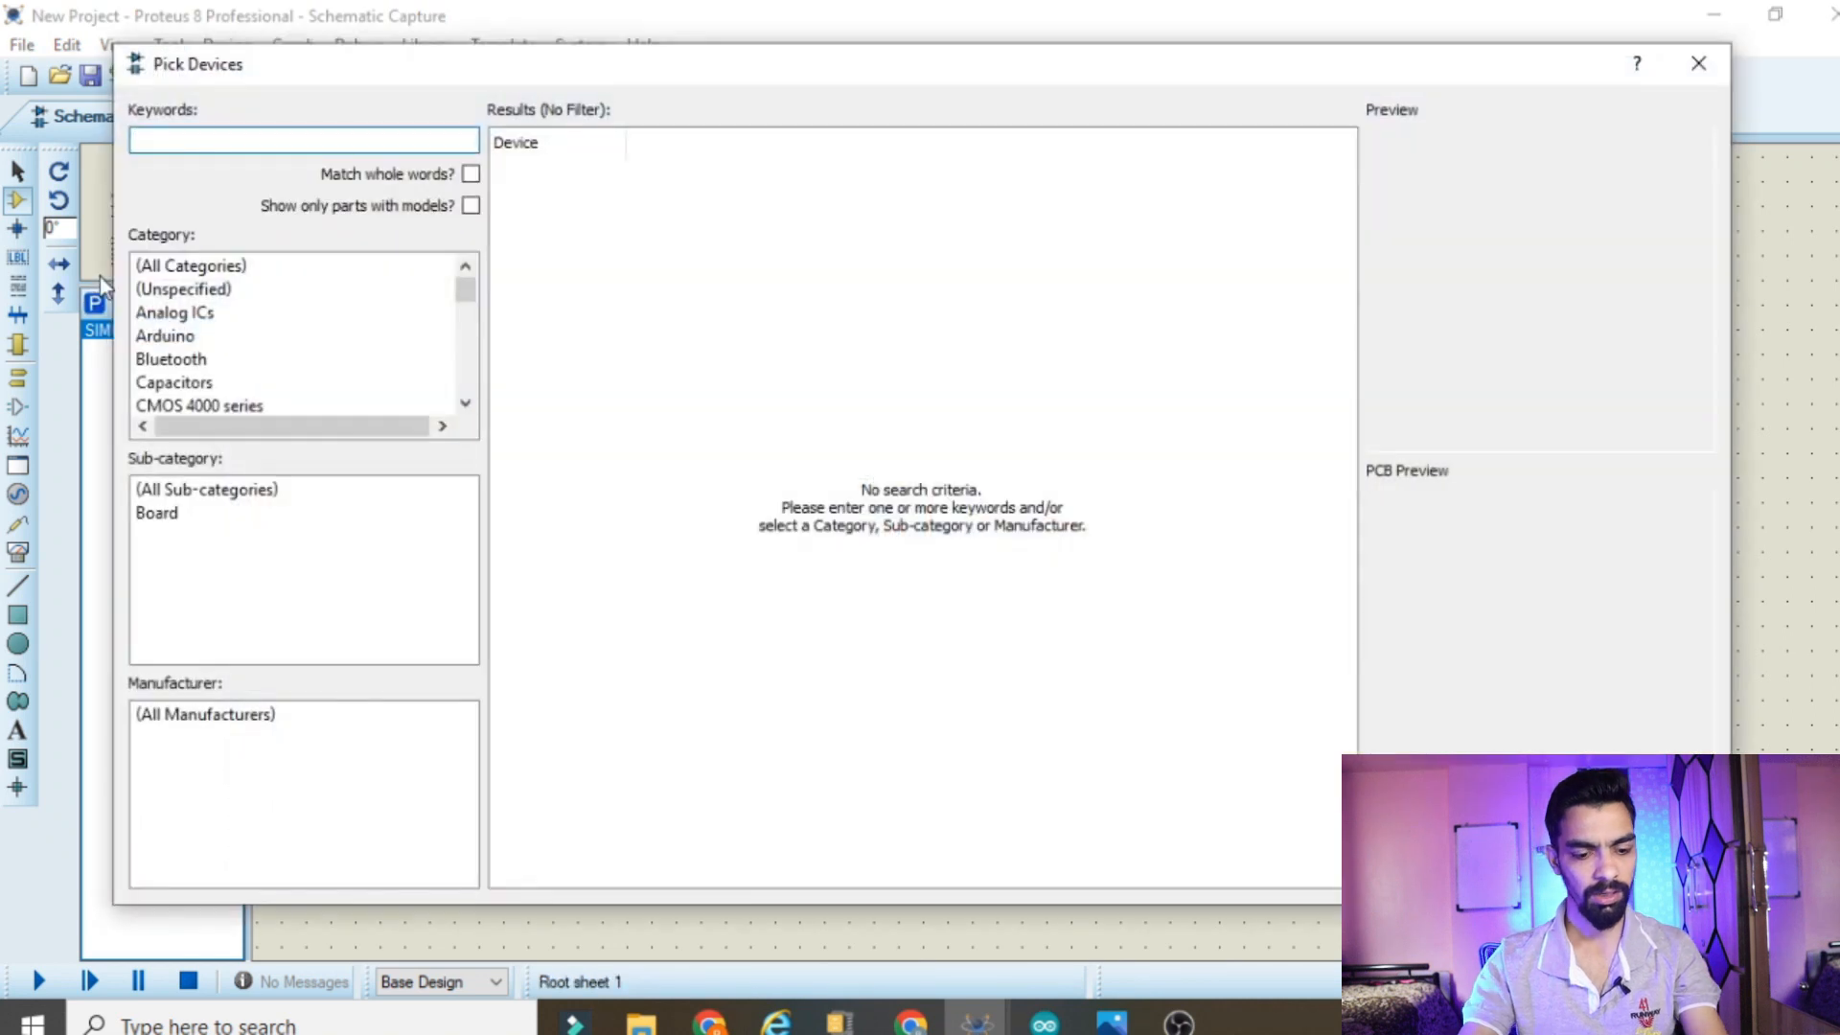
{"action": "type", "text": "16"}
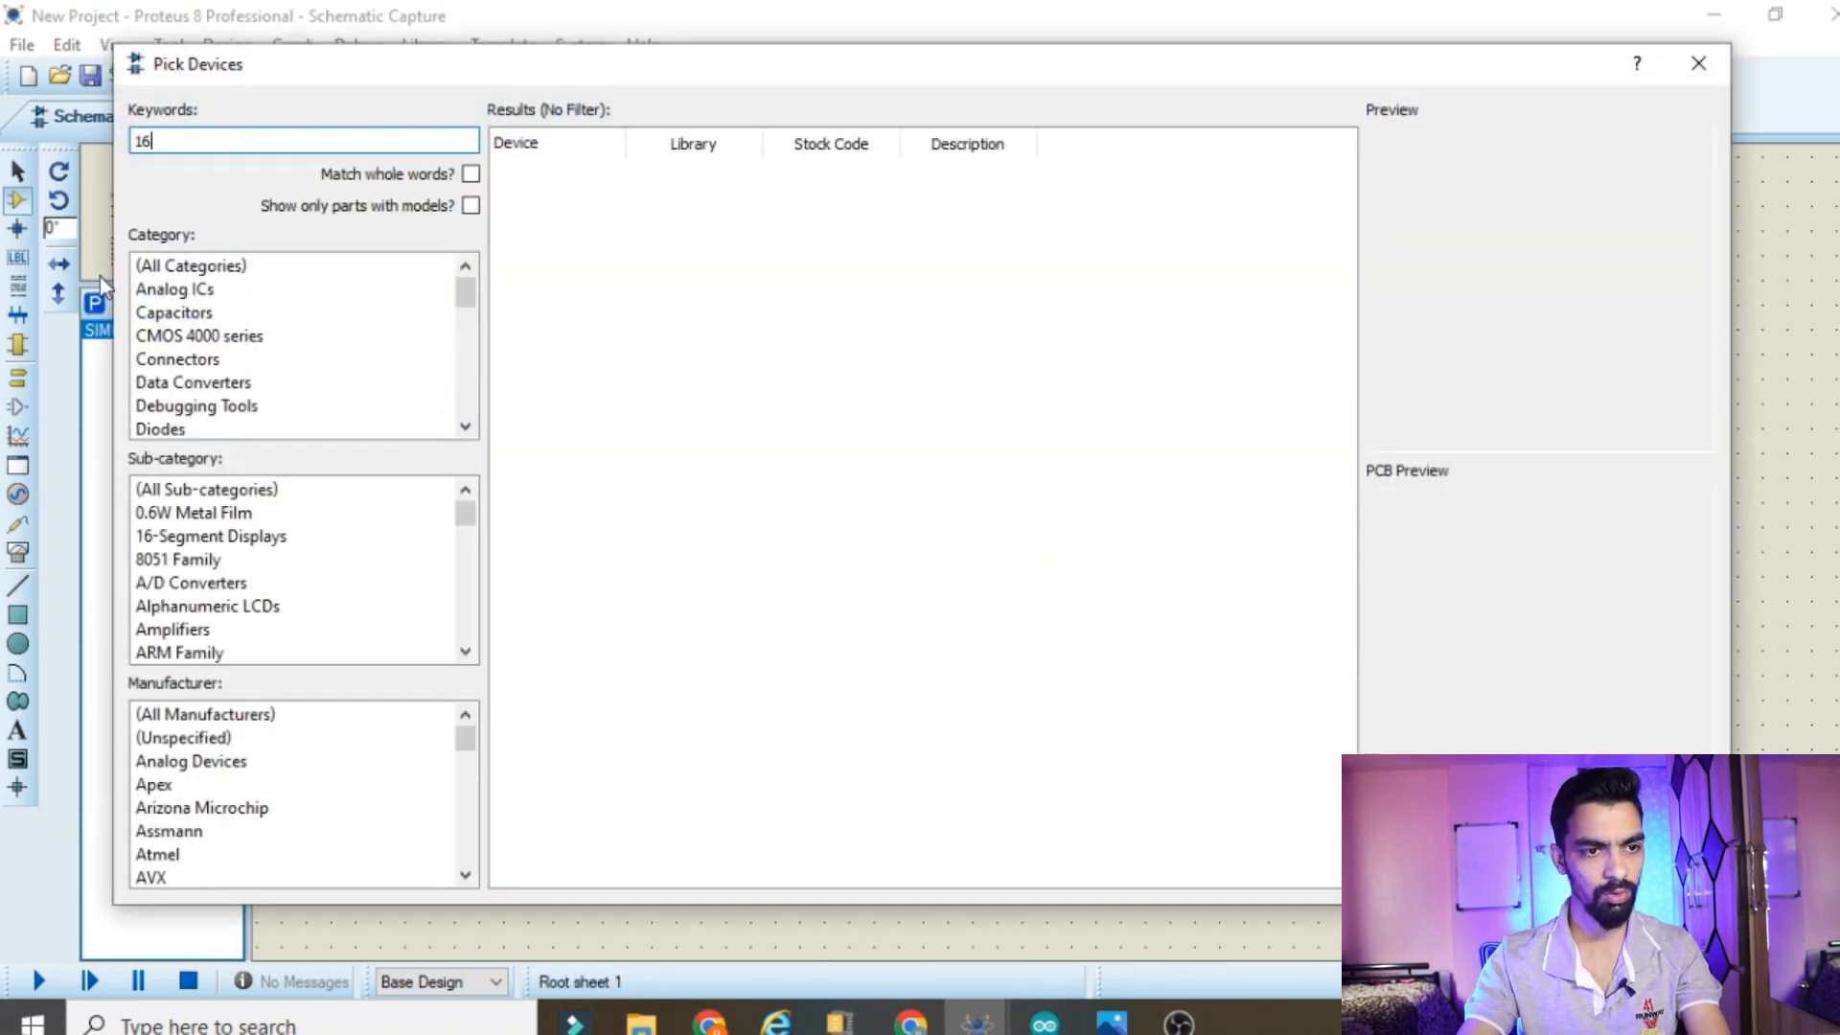
{"action": "type", "text": "x2"}
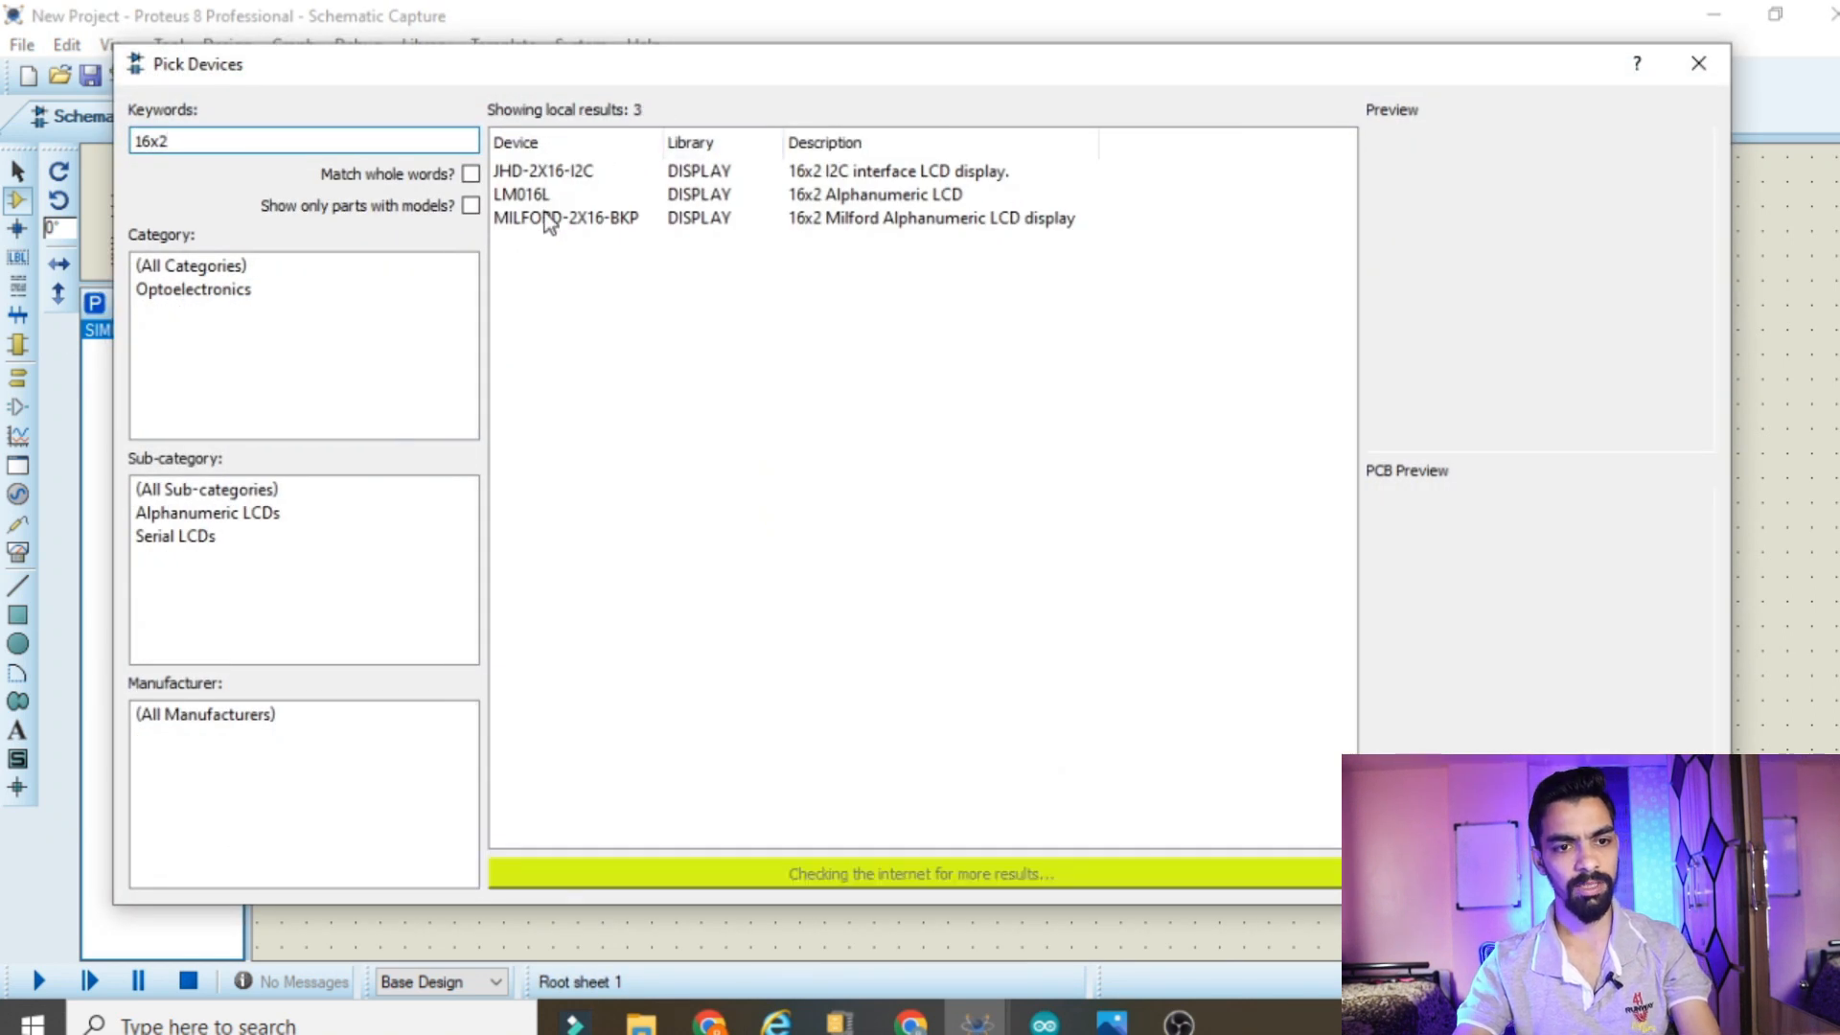
{"action": "left_click", "coordinate": [526, 194]}
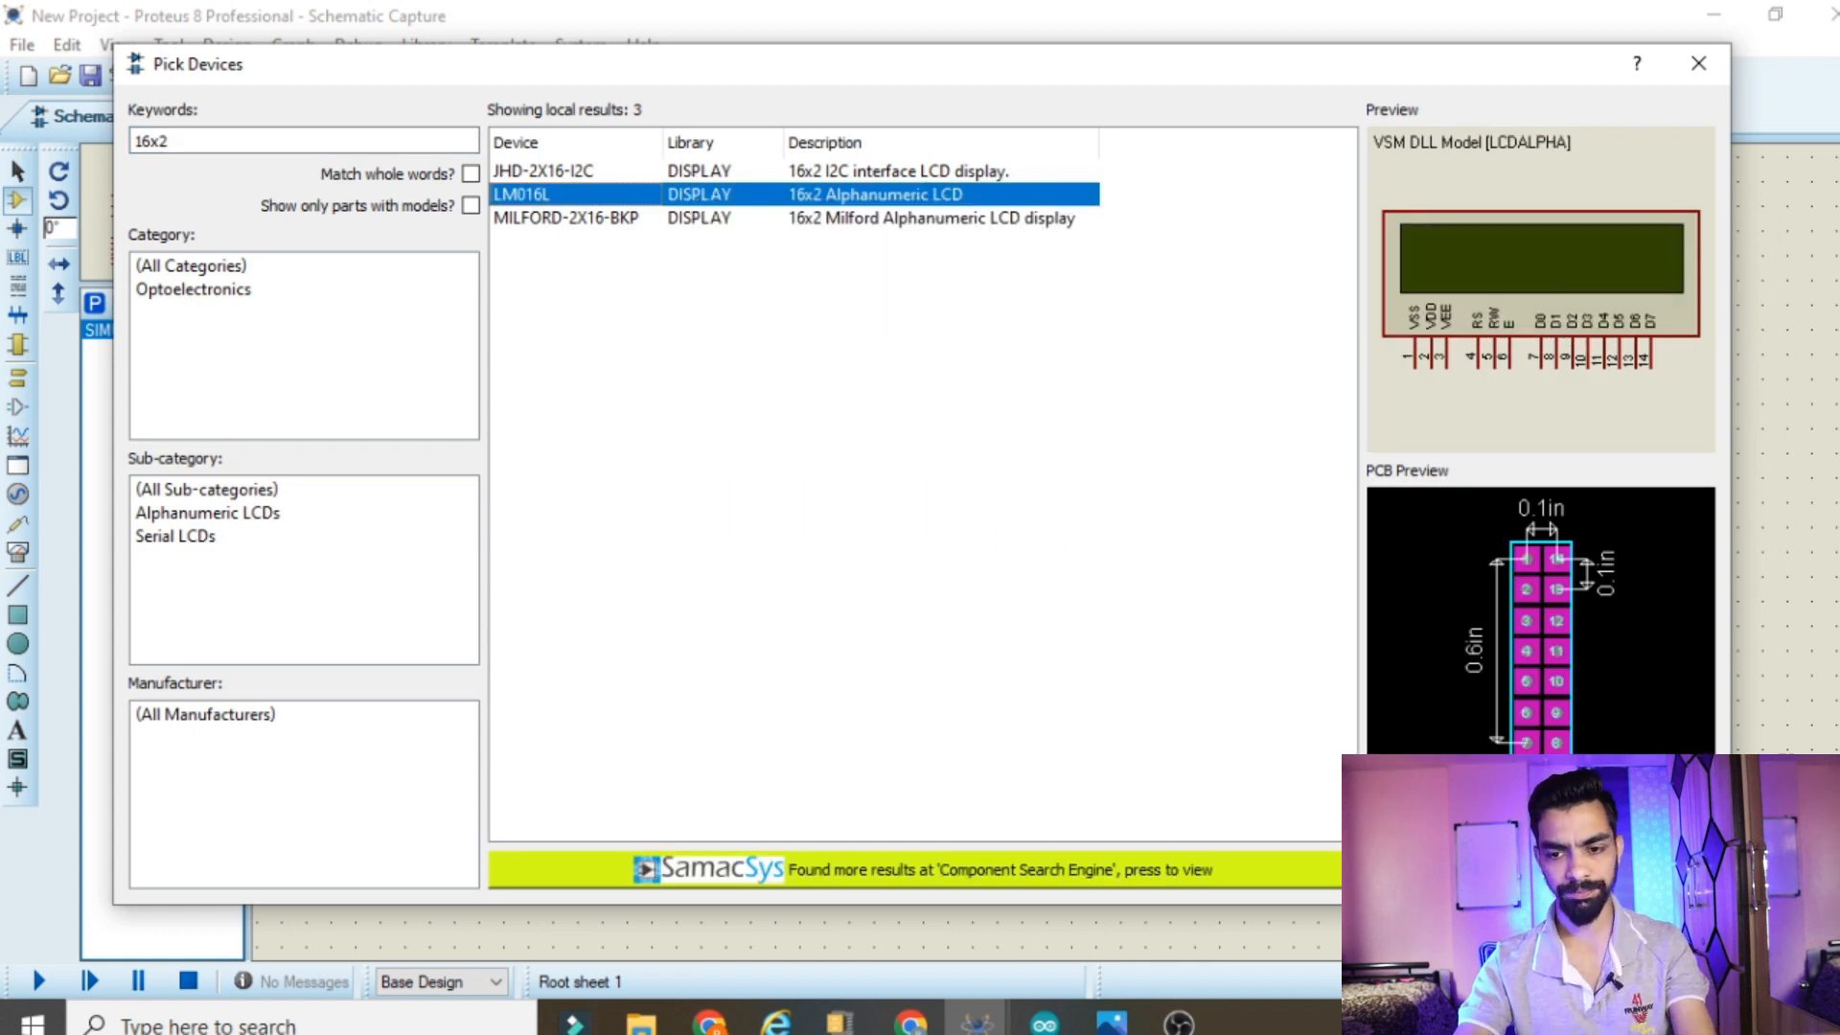
{"action": "left_click", "coordinate": [1571, 876]}
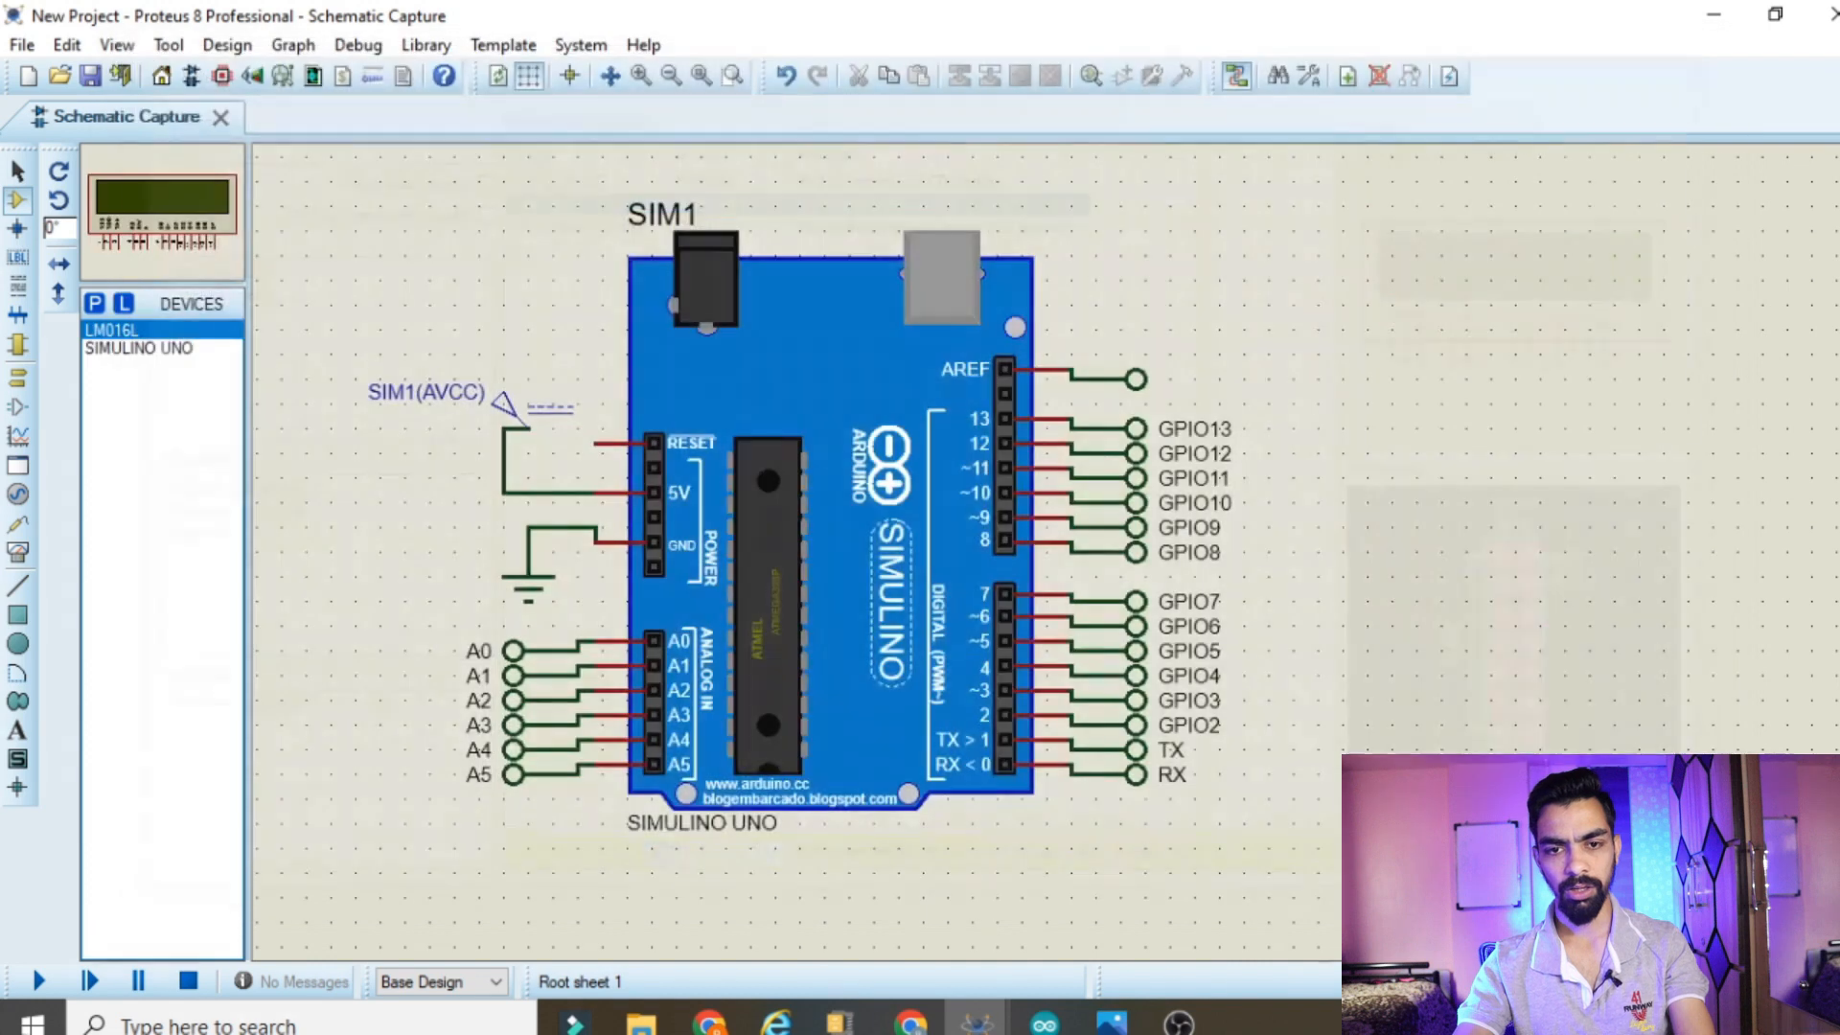
Place the LM016L display to the right of the SIMULINO UNO, level with the board's upper part
{"action": "left_click", "coordinate": [1454, 460]}
{"action": "left_click", "coordinate": [1716, 300]}
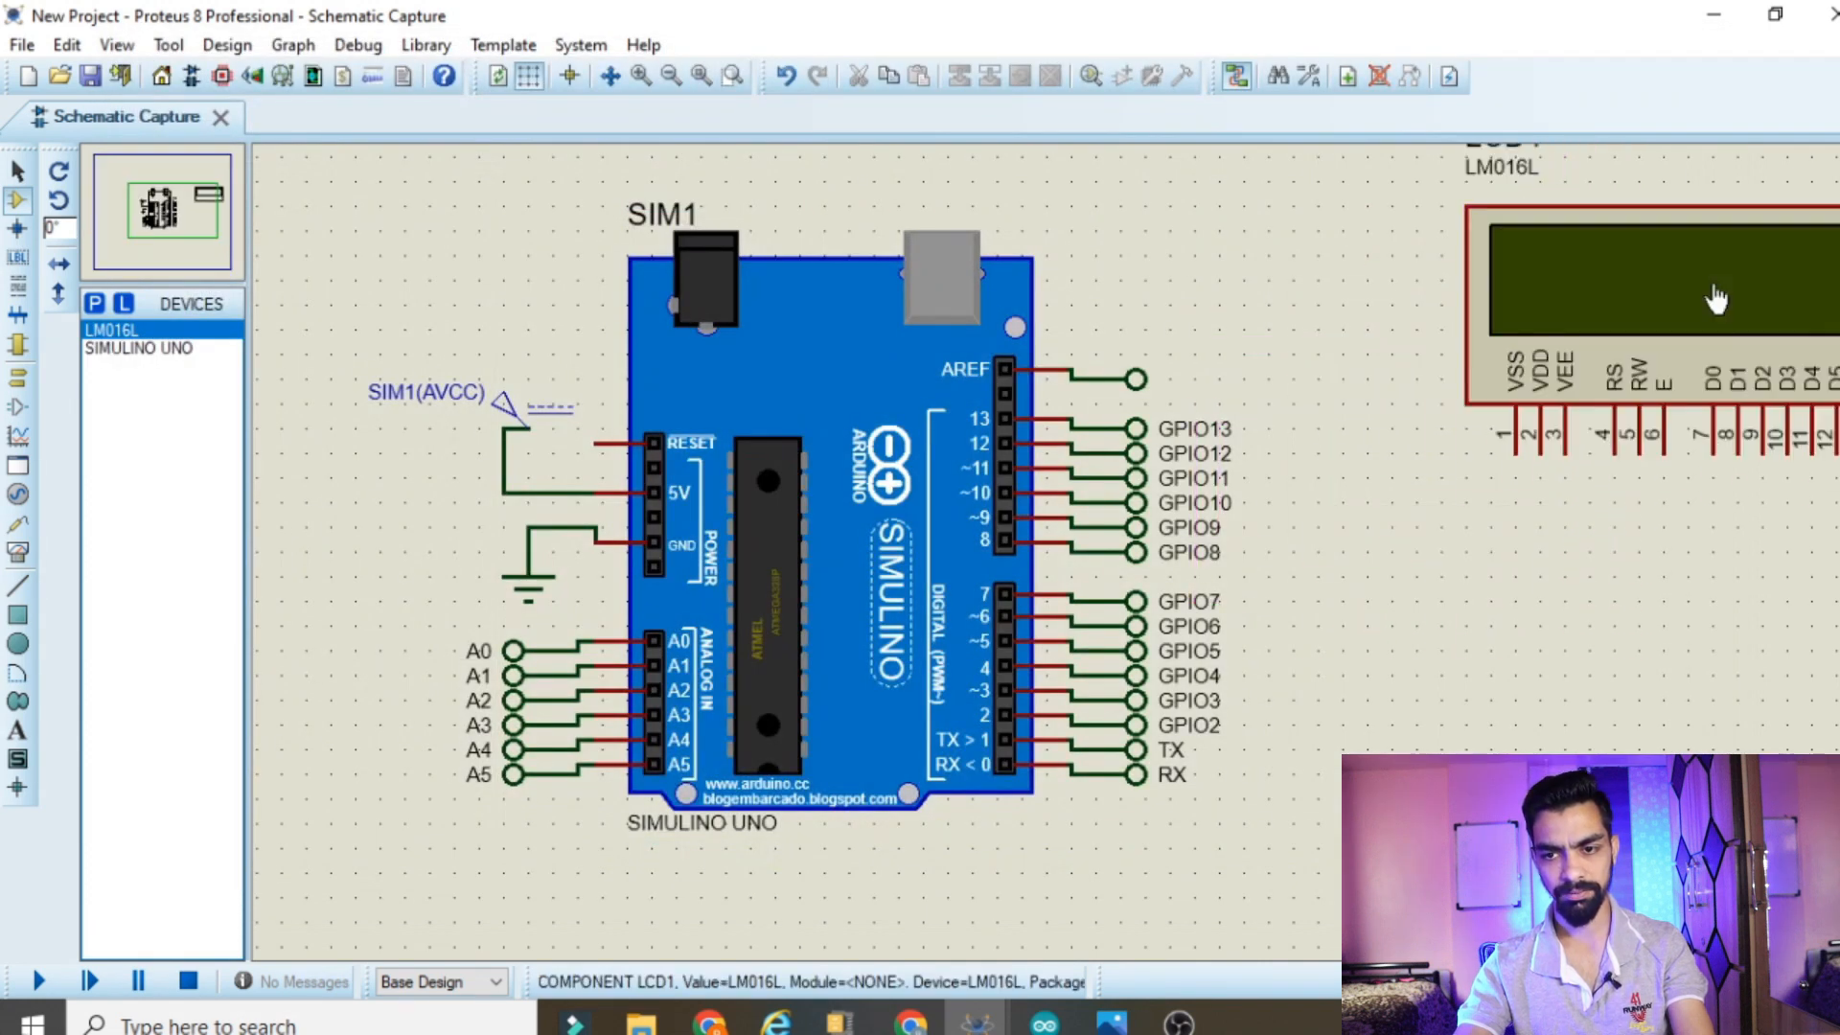
{"action": "middle_click", "coordinate": [1783, 628]}
{"action": "left_click", "coordinate": [1514, 627]}
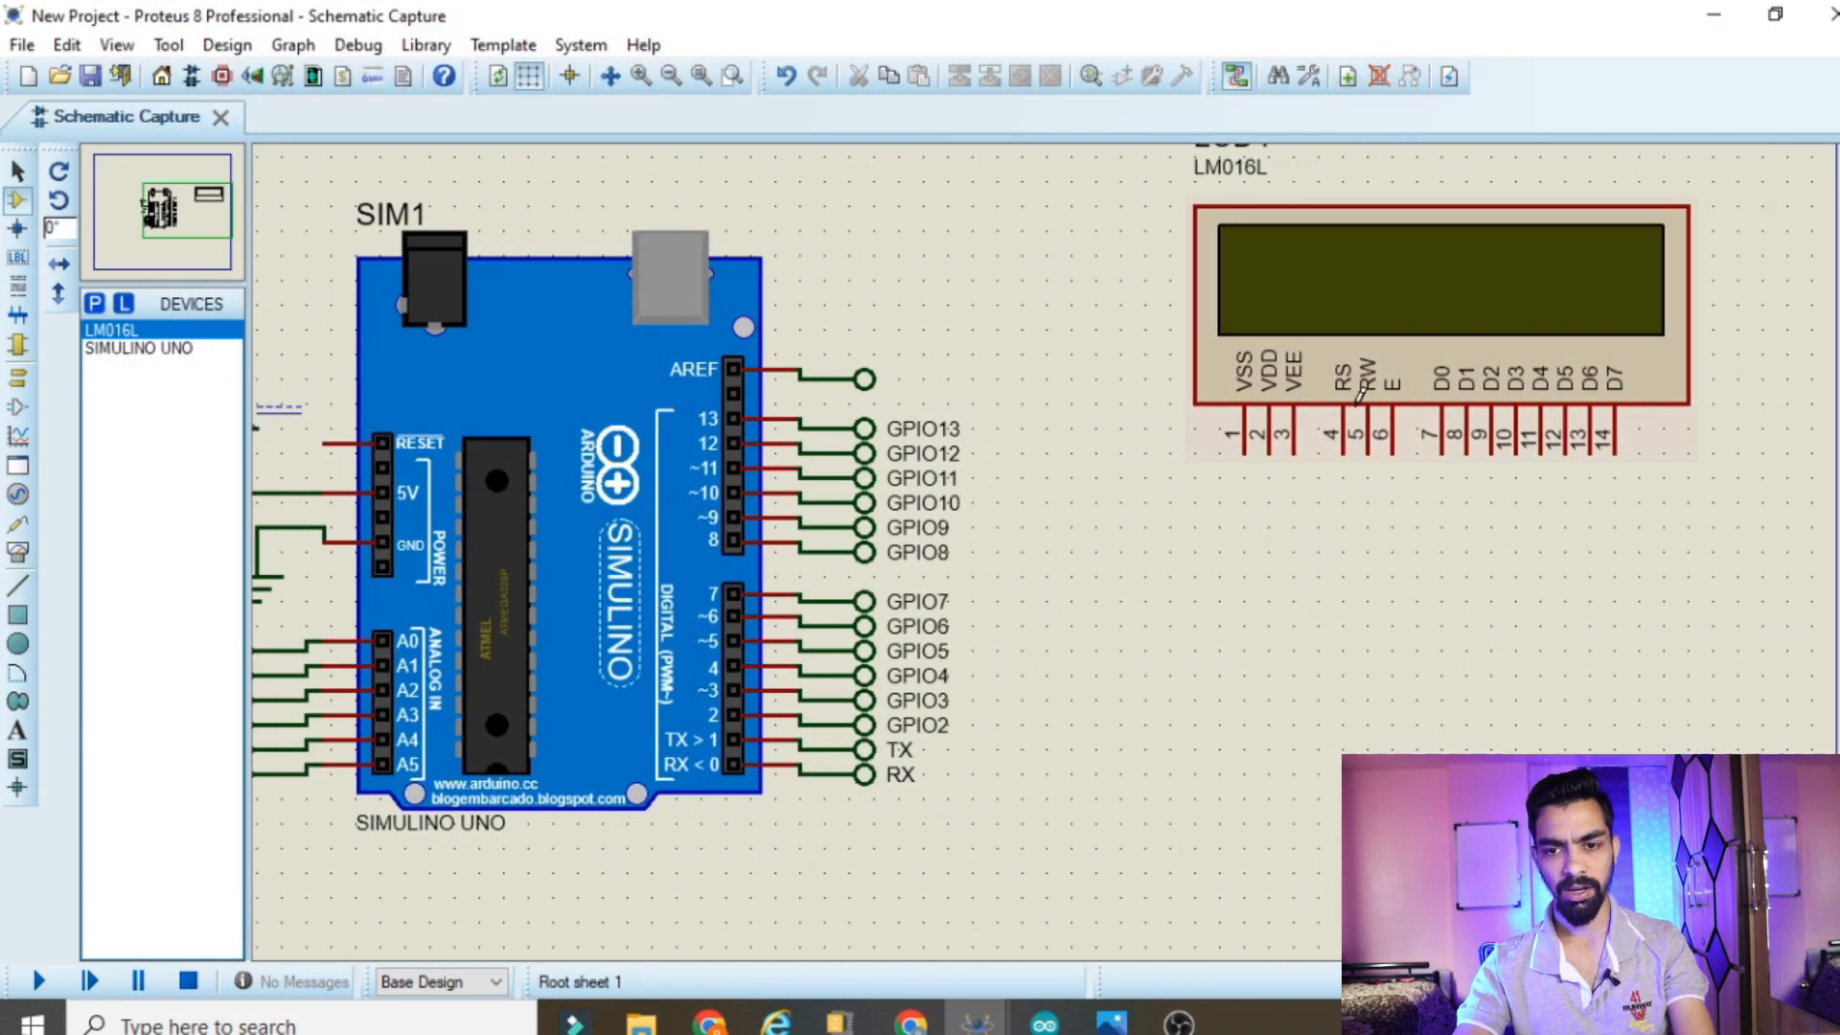
Place a ground terminal below the LCD's RW pin and wire the pin to it
{"action": "left_click", "coordinate": [27, 377]}
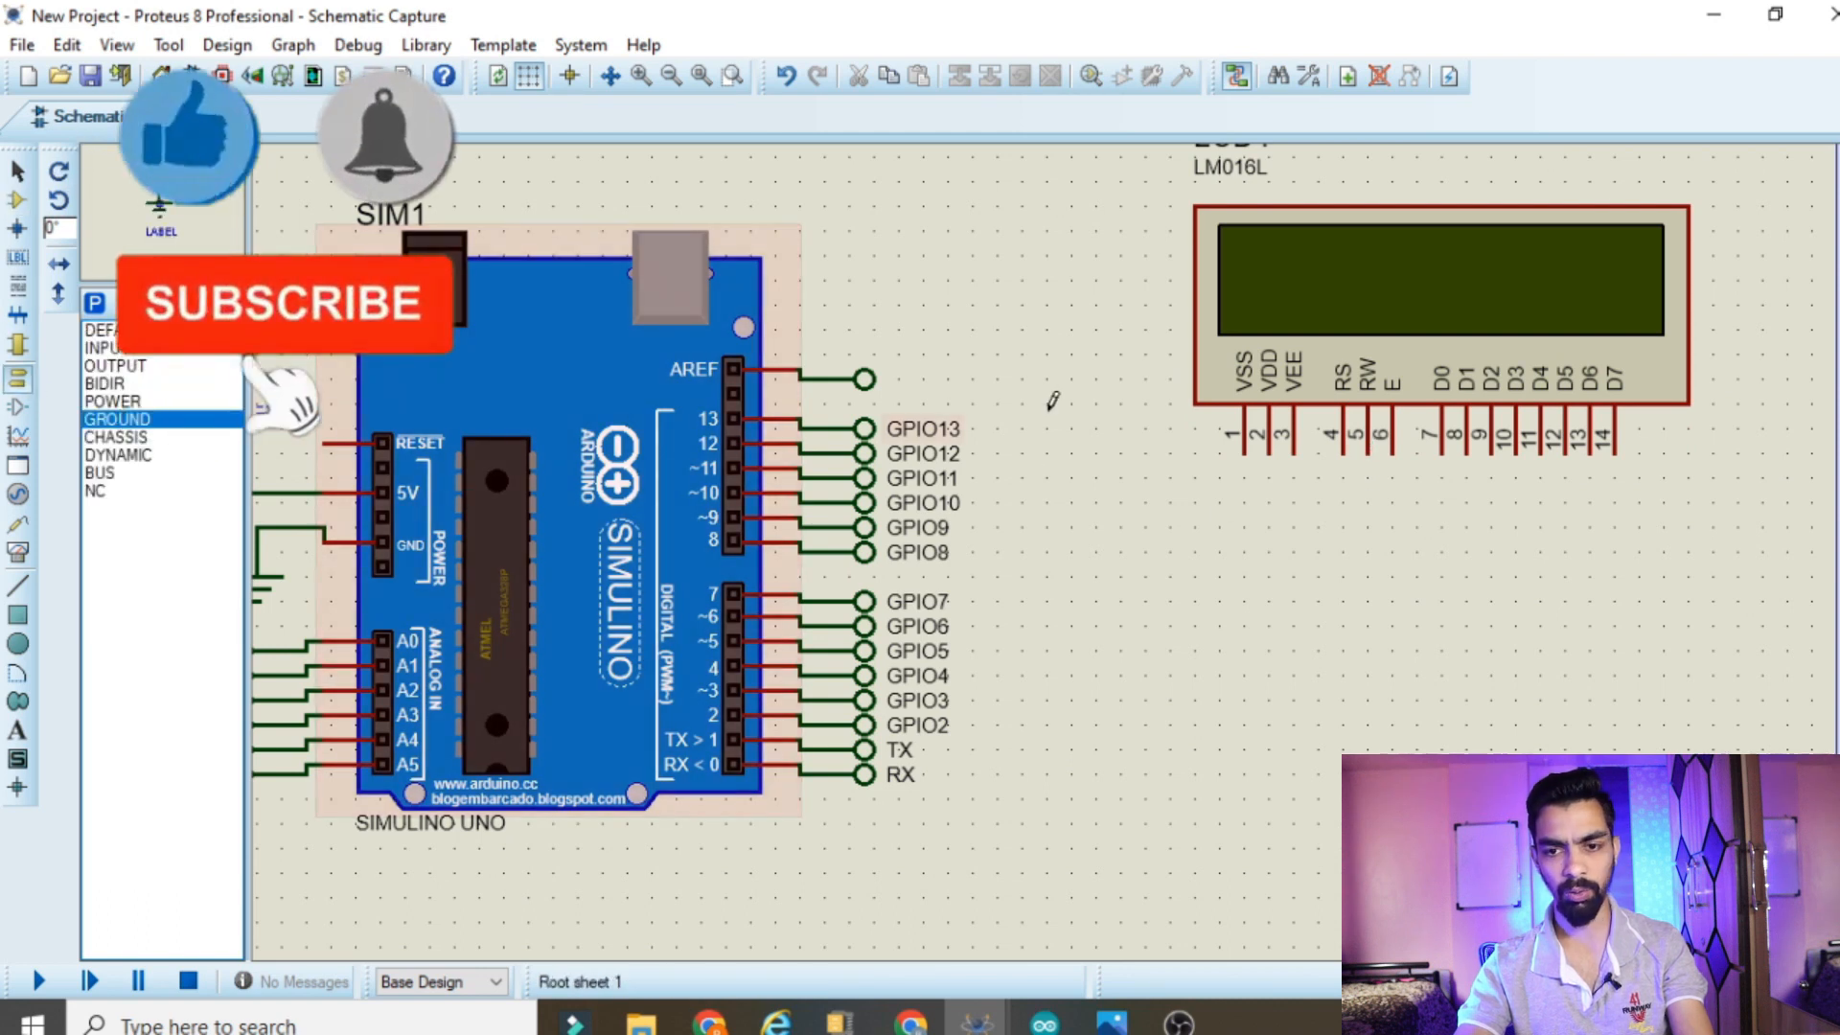
{"action": "left_click", "coordinate": [1367, 525]}
{"action": "left_click", "coordinate": [1367, 452]}
{"action": "left_click", "coordinate": [1367, 522]}
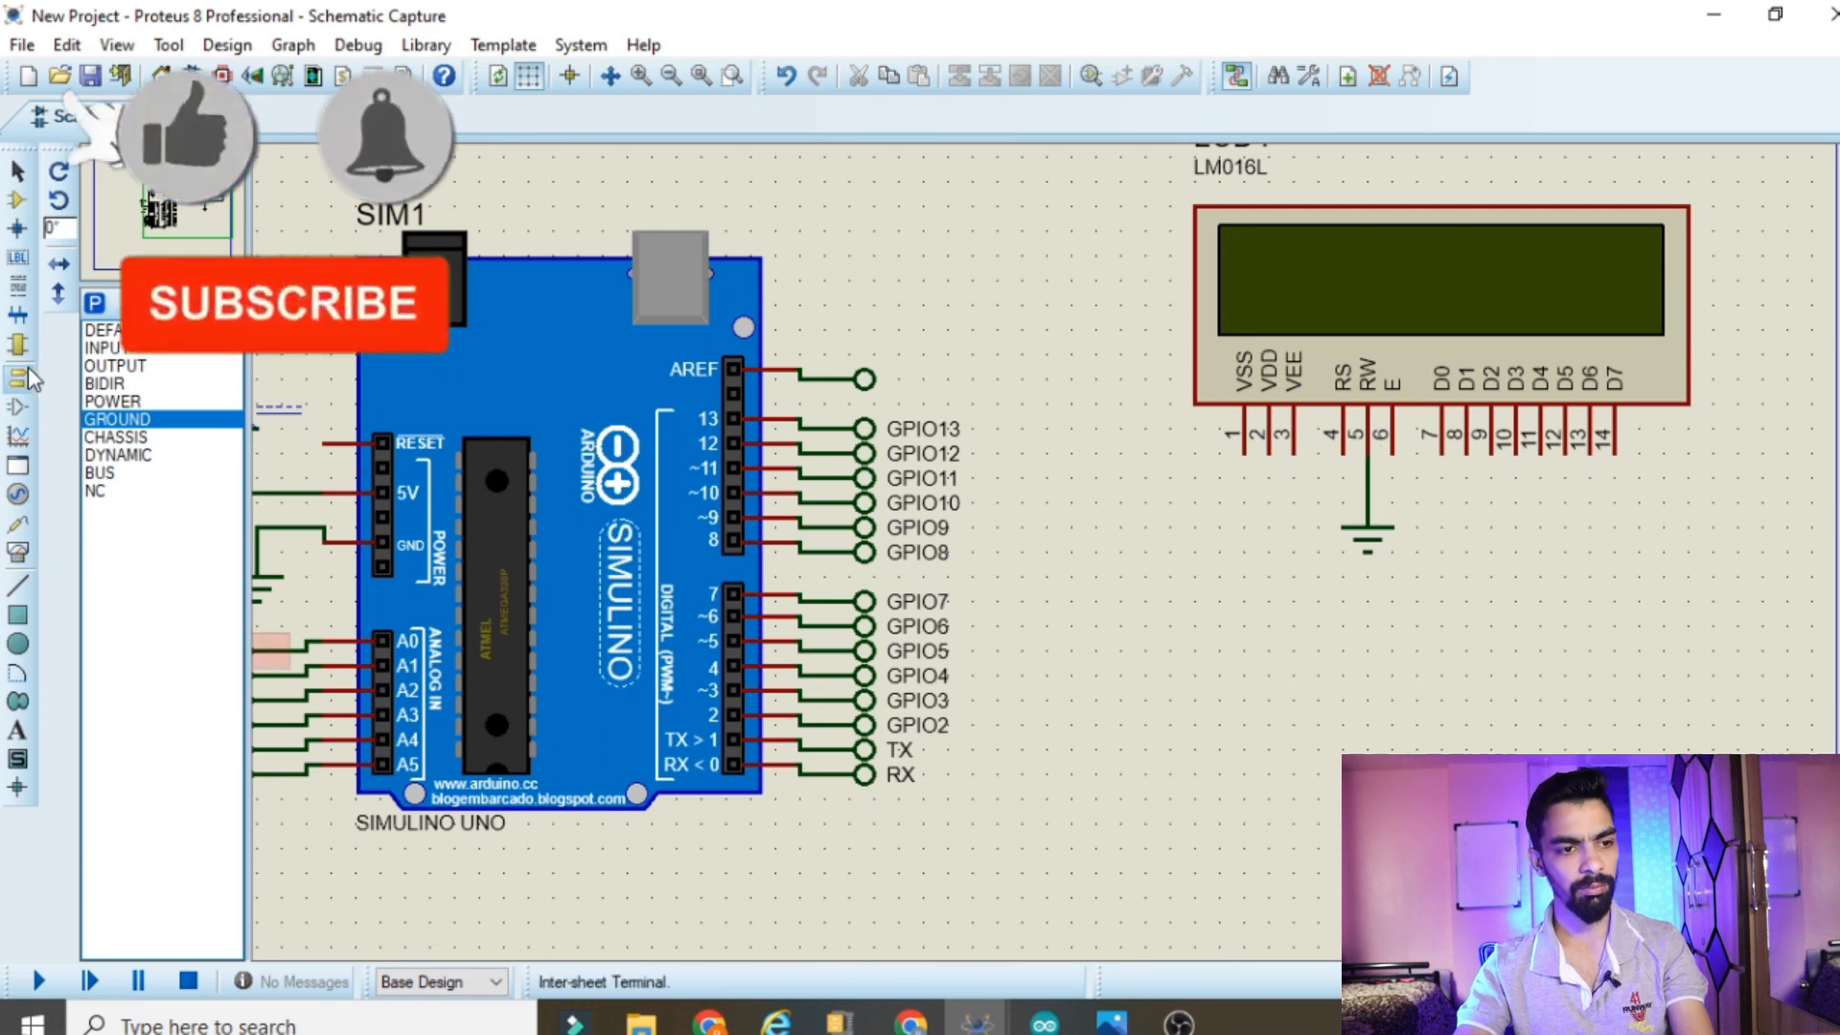
Place a default terminal below the LCD, rotate it anti-clockwise and move it directly beneath the RS pin
{"action": "left_click", "coordinate": [100, 330]}
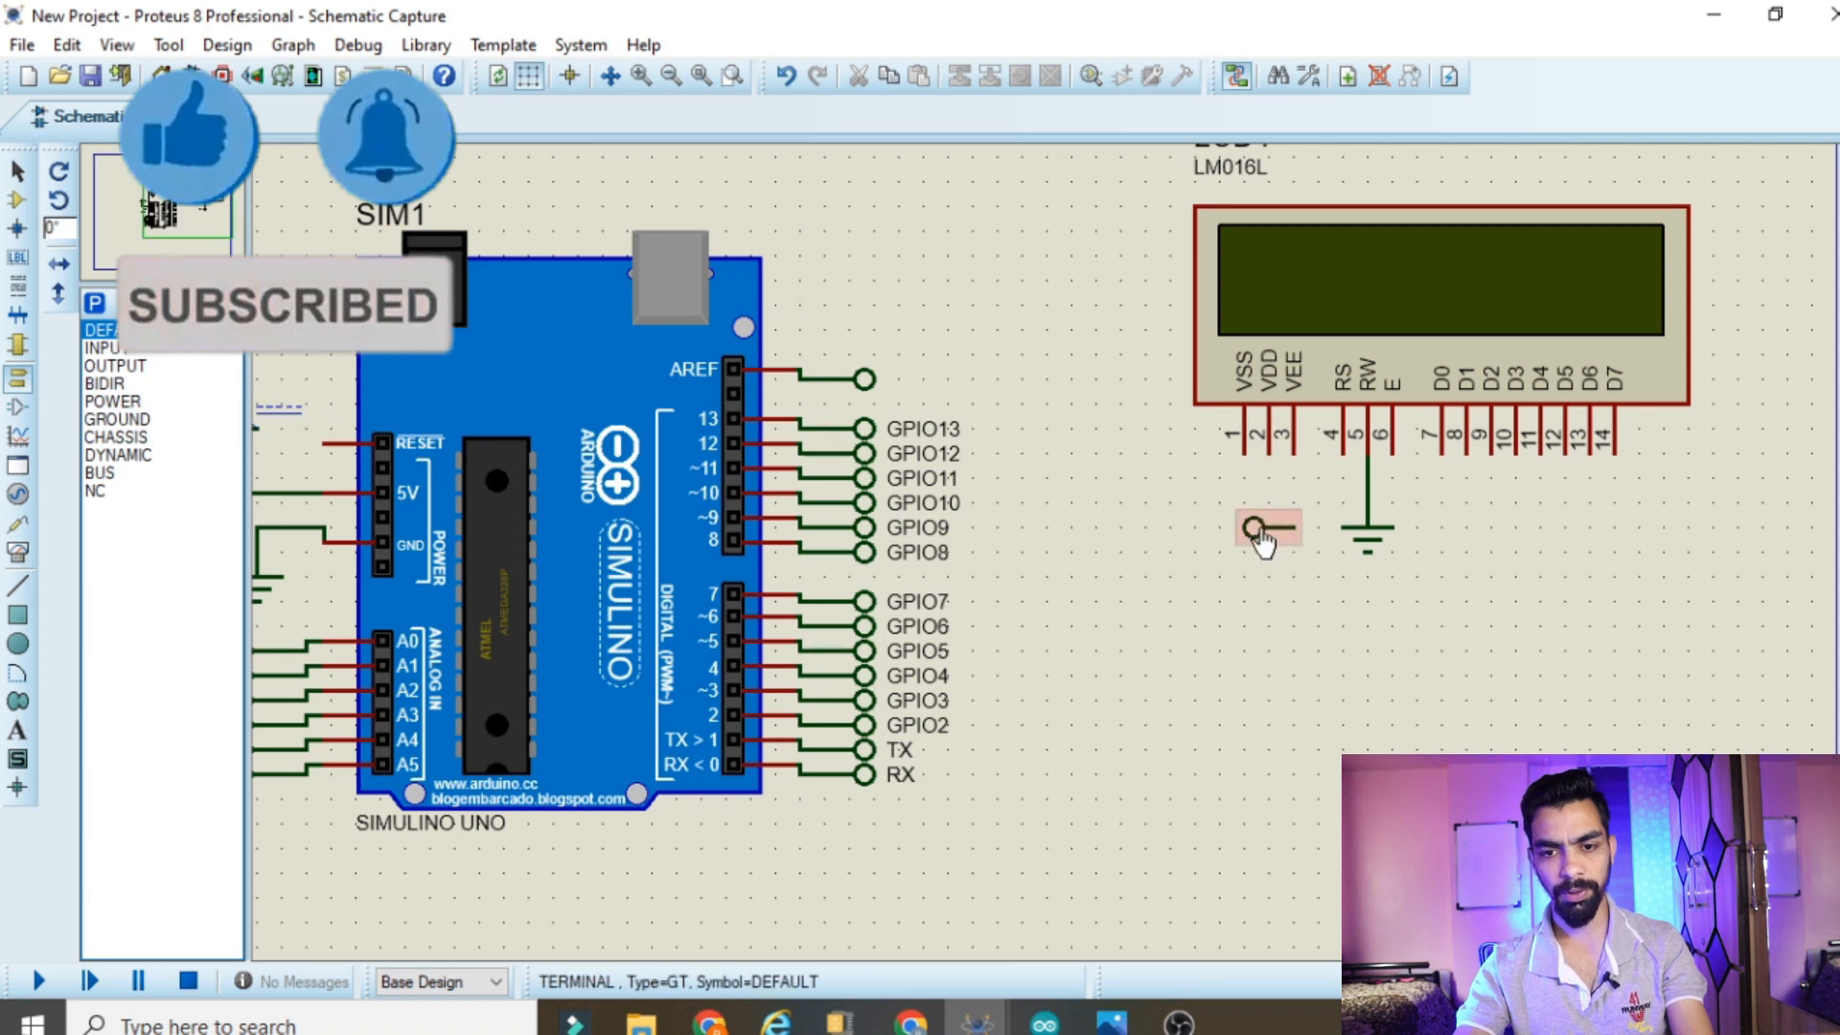
{"action": "left_click", "coordinate": [1261, 536]}
{"action": "right_click", "coordinate": [1261, 536]}
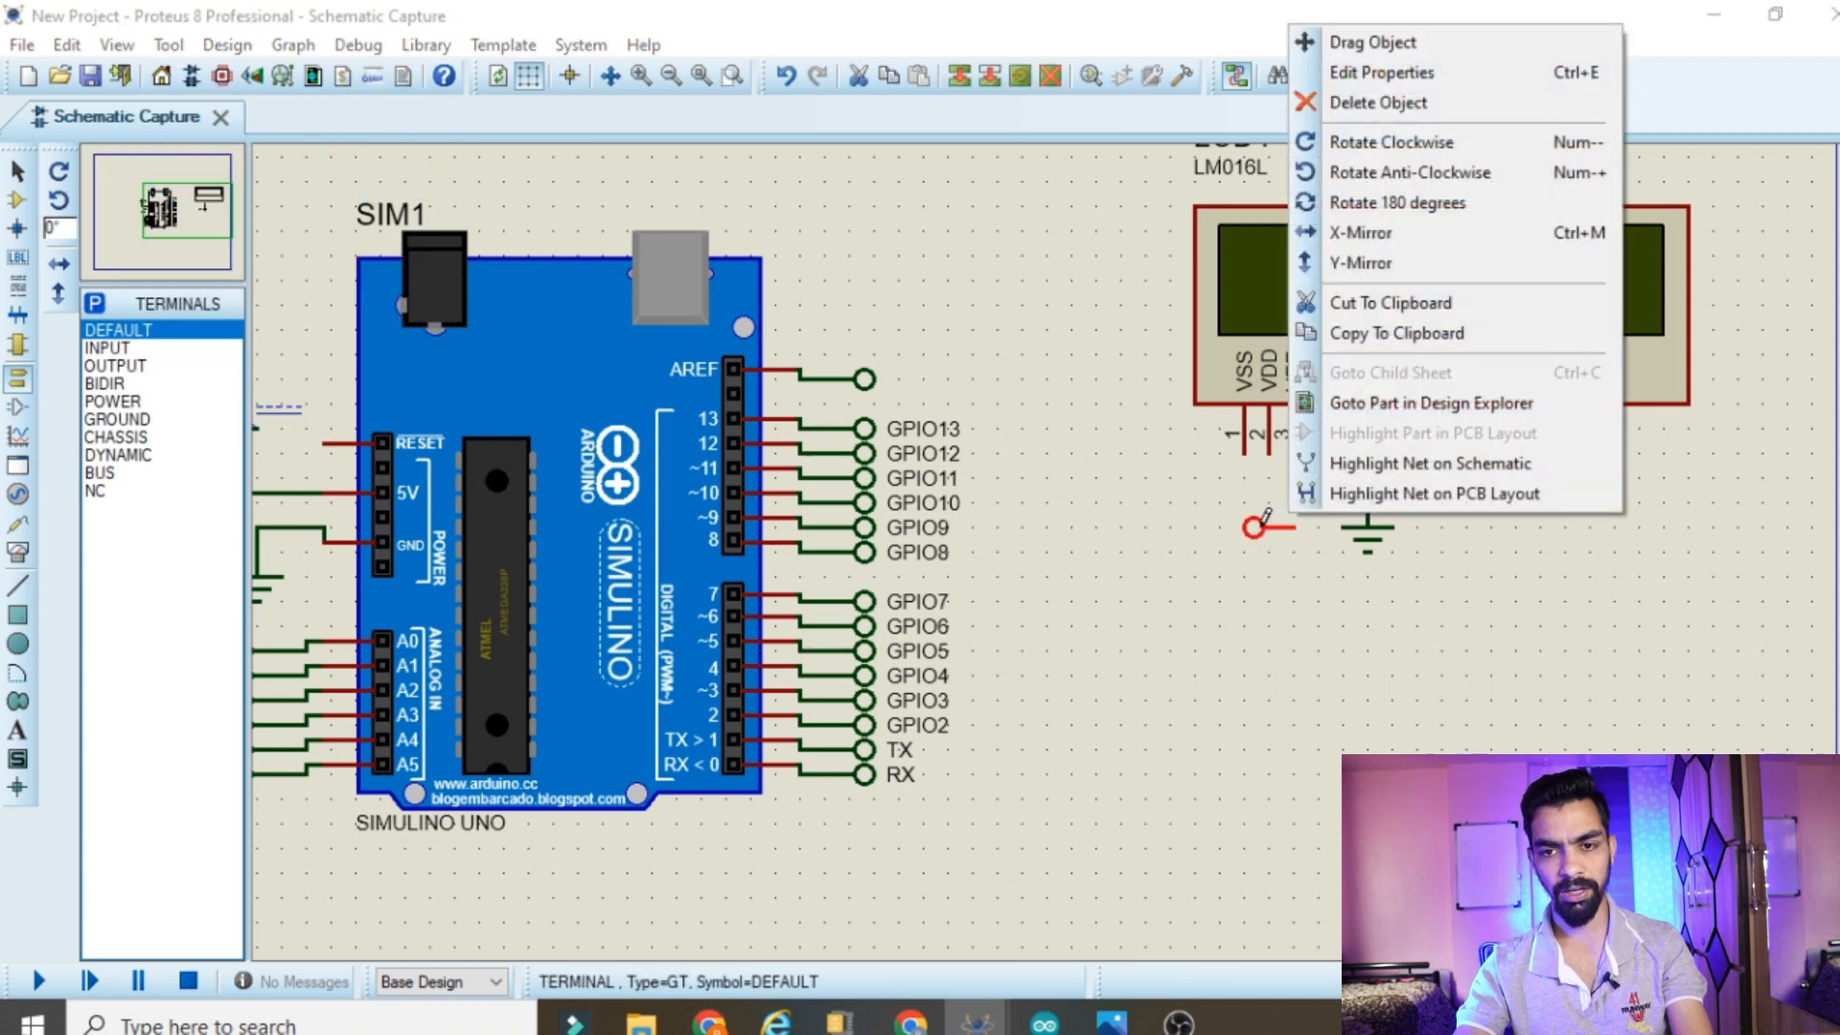
{"action": "left_click", "coordinate": [1405, 173]}
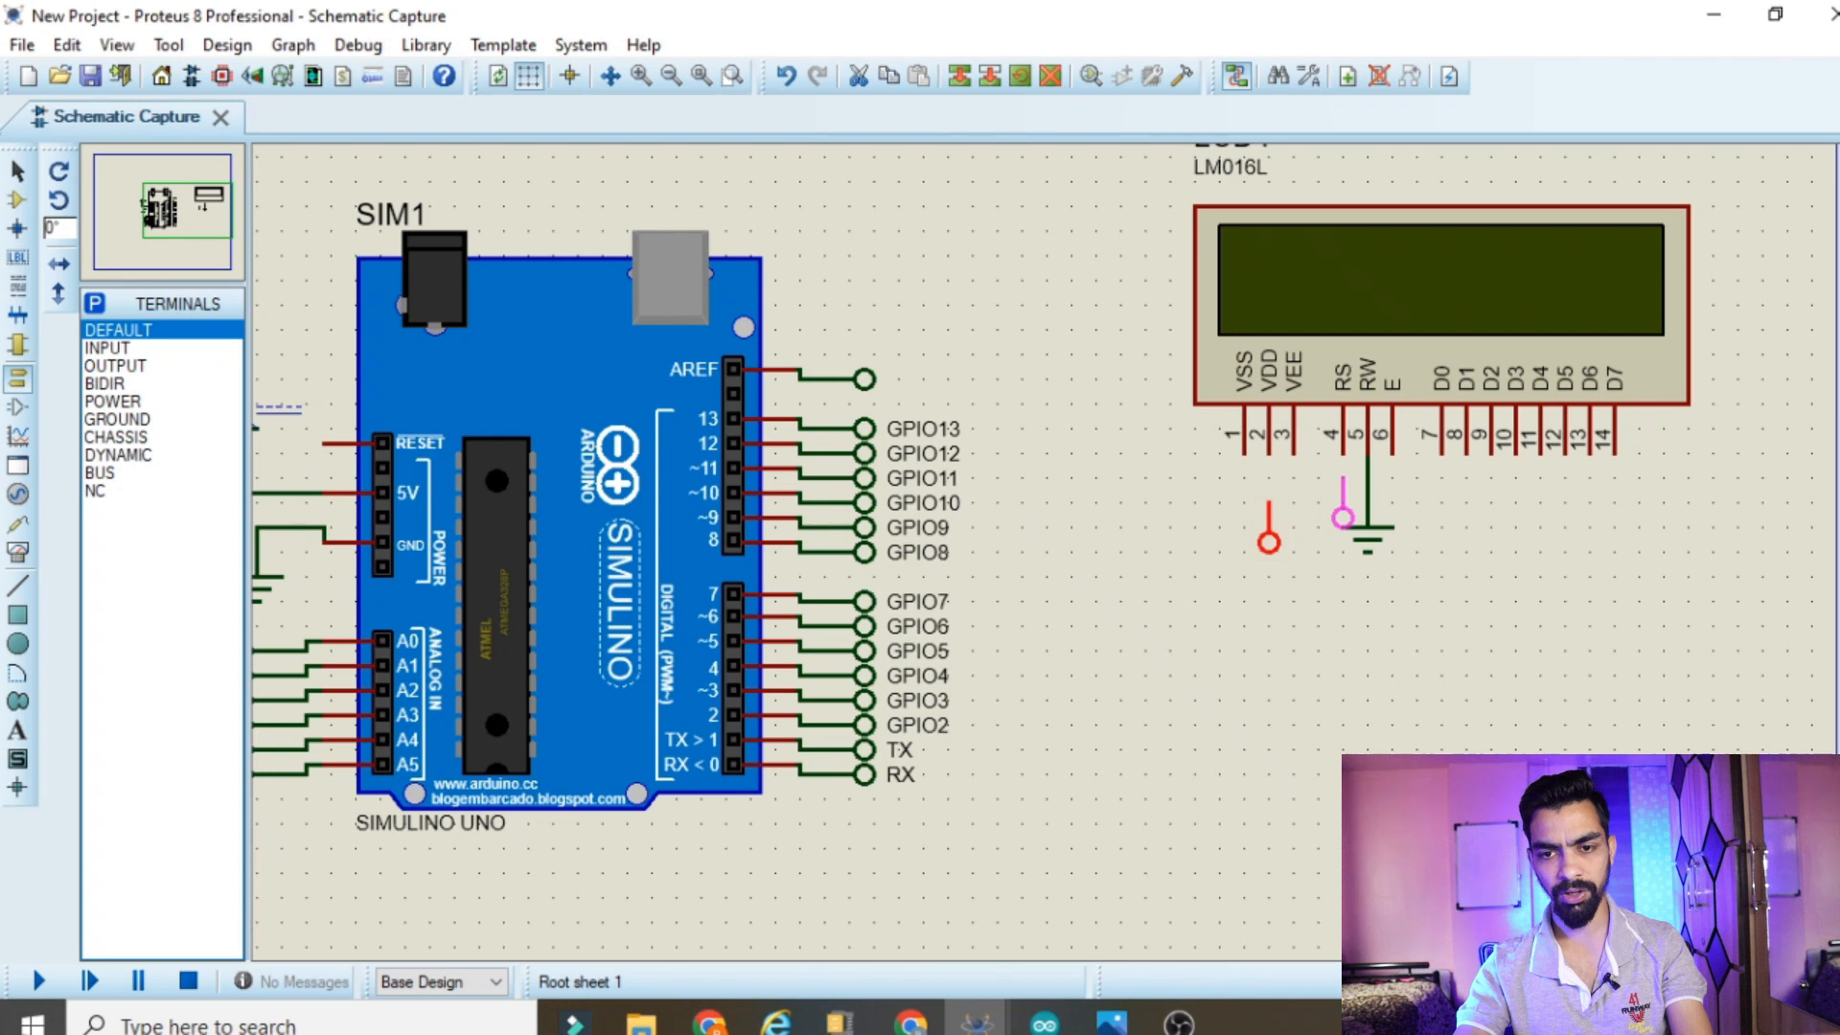
{"action": "left_click_drag", "start_coordinate": [1341, 522], "coordinate": [1339, 518]}
Copy the terminal beneath the RS pin and paste the copy beneath the LCD's E pin
{"action": "right_click", "coordinate": [1339, 517]}
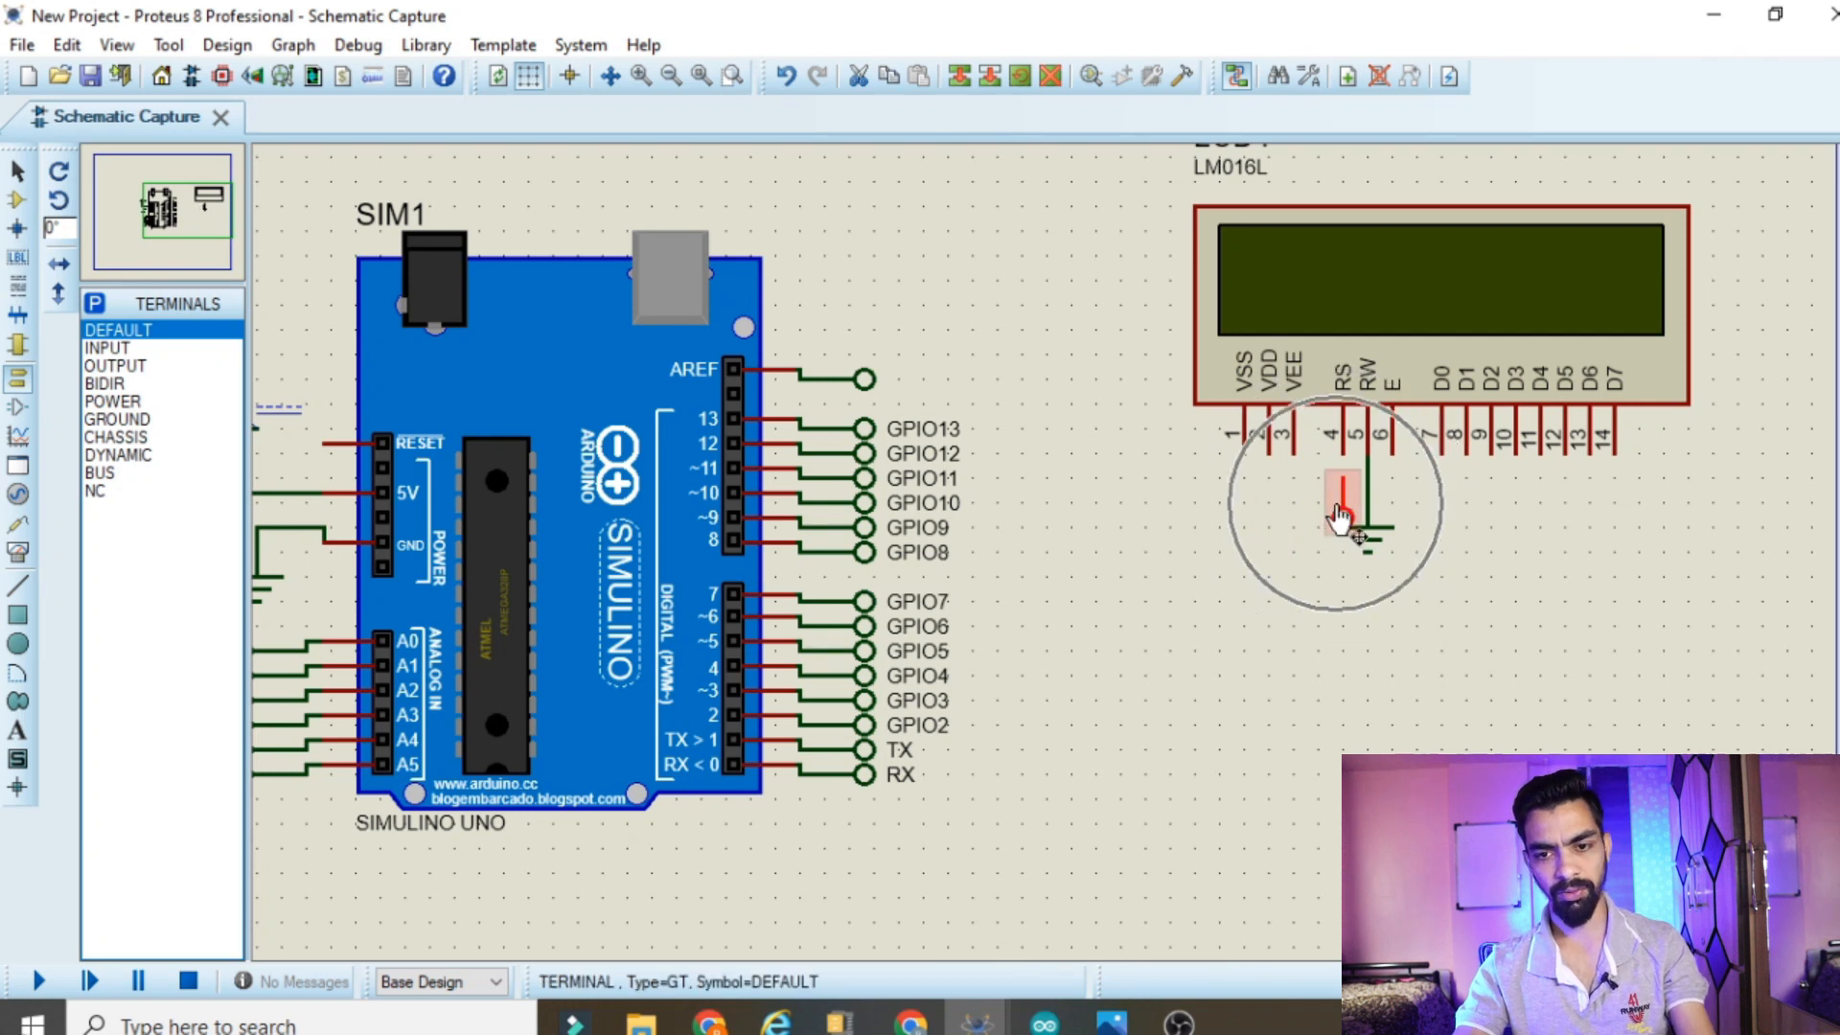
{"action": "left_click", "coordinate": [1466, 801]}
{"action": "right_click", "coordinate": [1480, 572]}
{"action": "left_click", "coordinate": [1572, 744]}
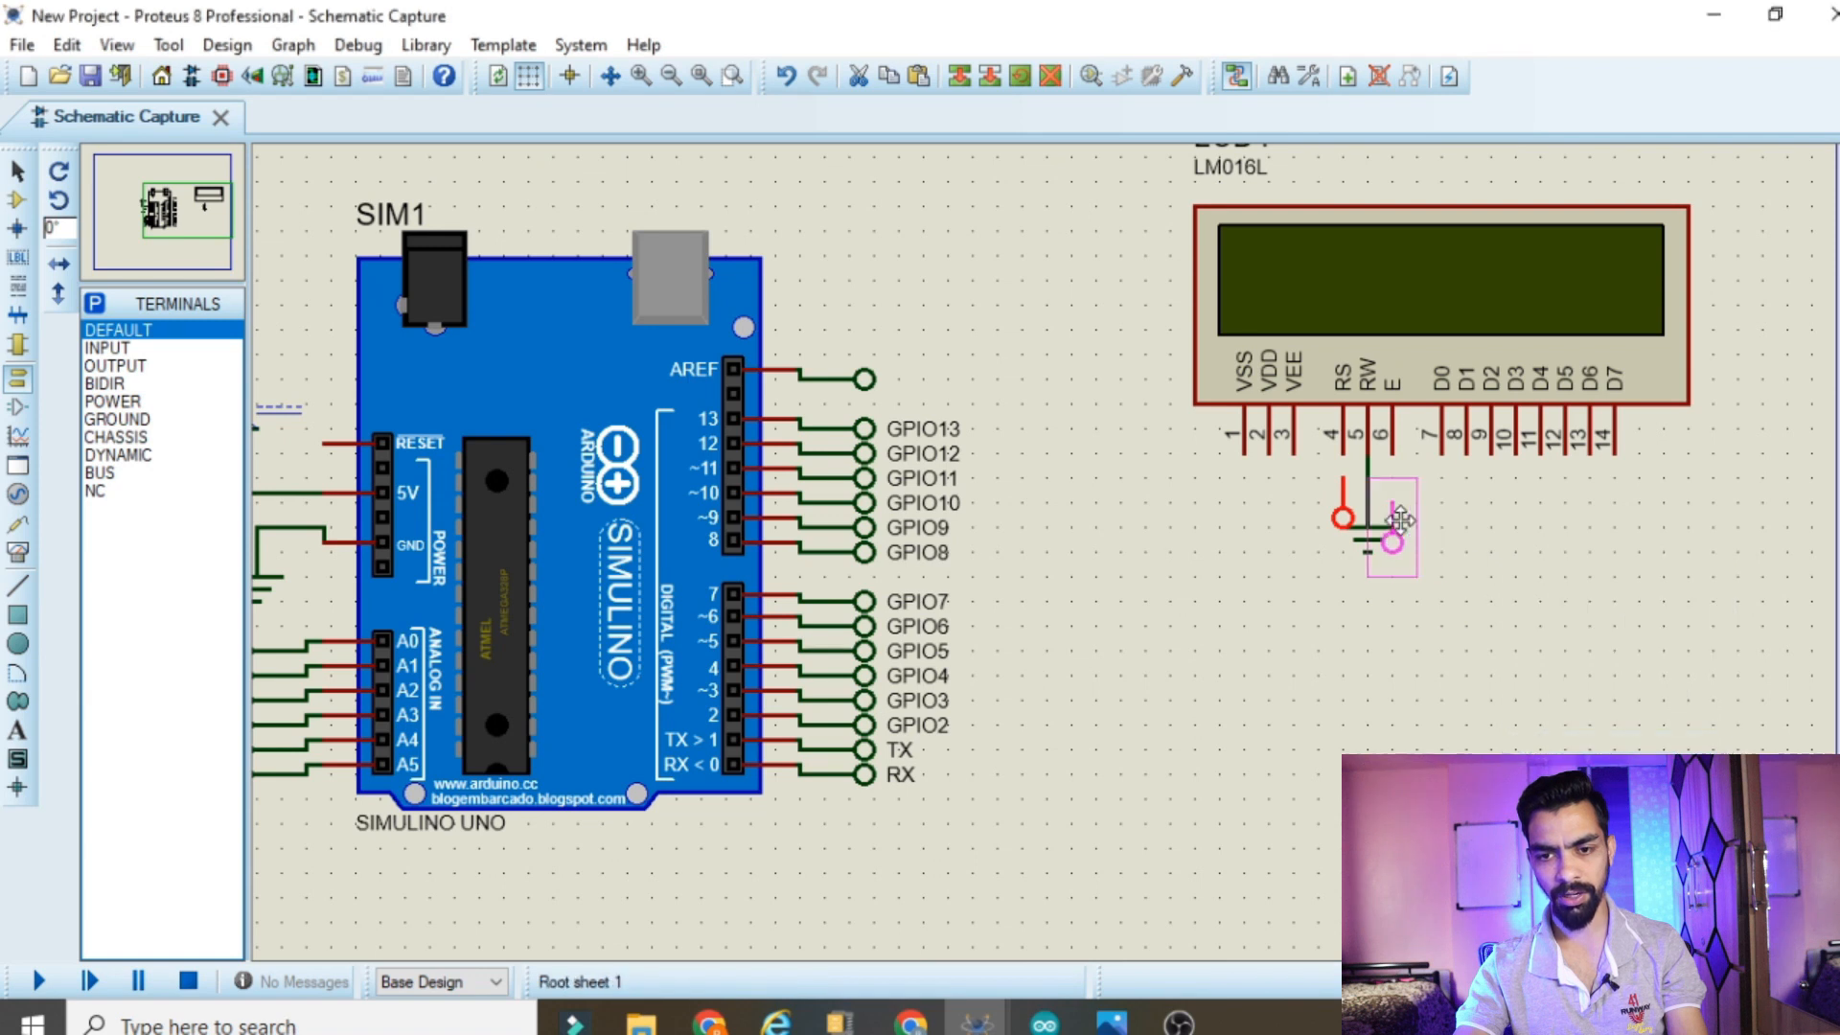
{"action": "left_click", "coordinate": [1399, 521]}
Paste four more copies of the terminal side by side, one beneath each of the LCD's D4, D5, D6 and D7 pins
{"action": "right_click", "coordinate": [1500, 500]}
{"action": "left_click", "coordinate": [1571, 690]}
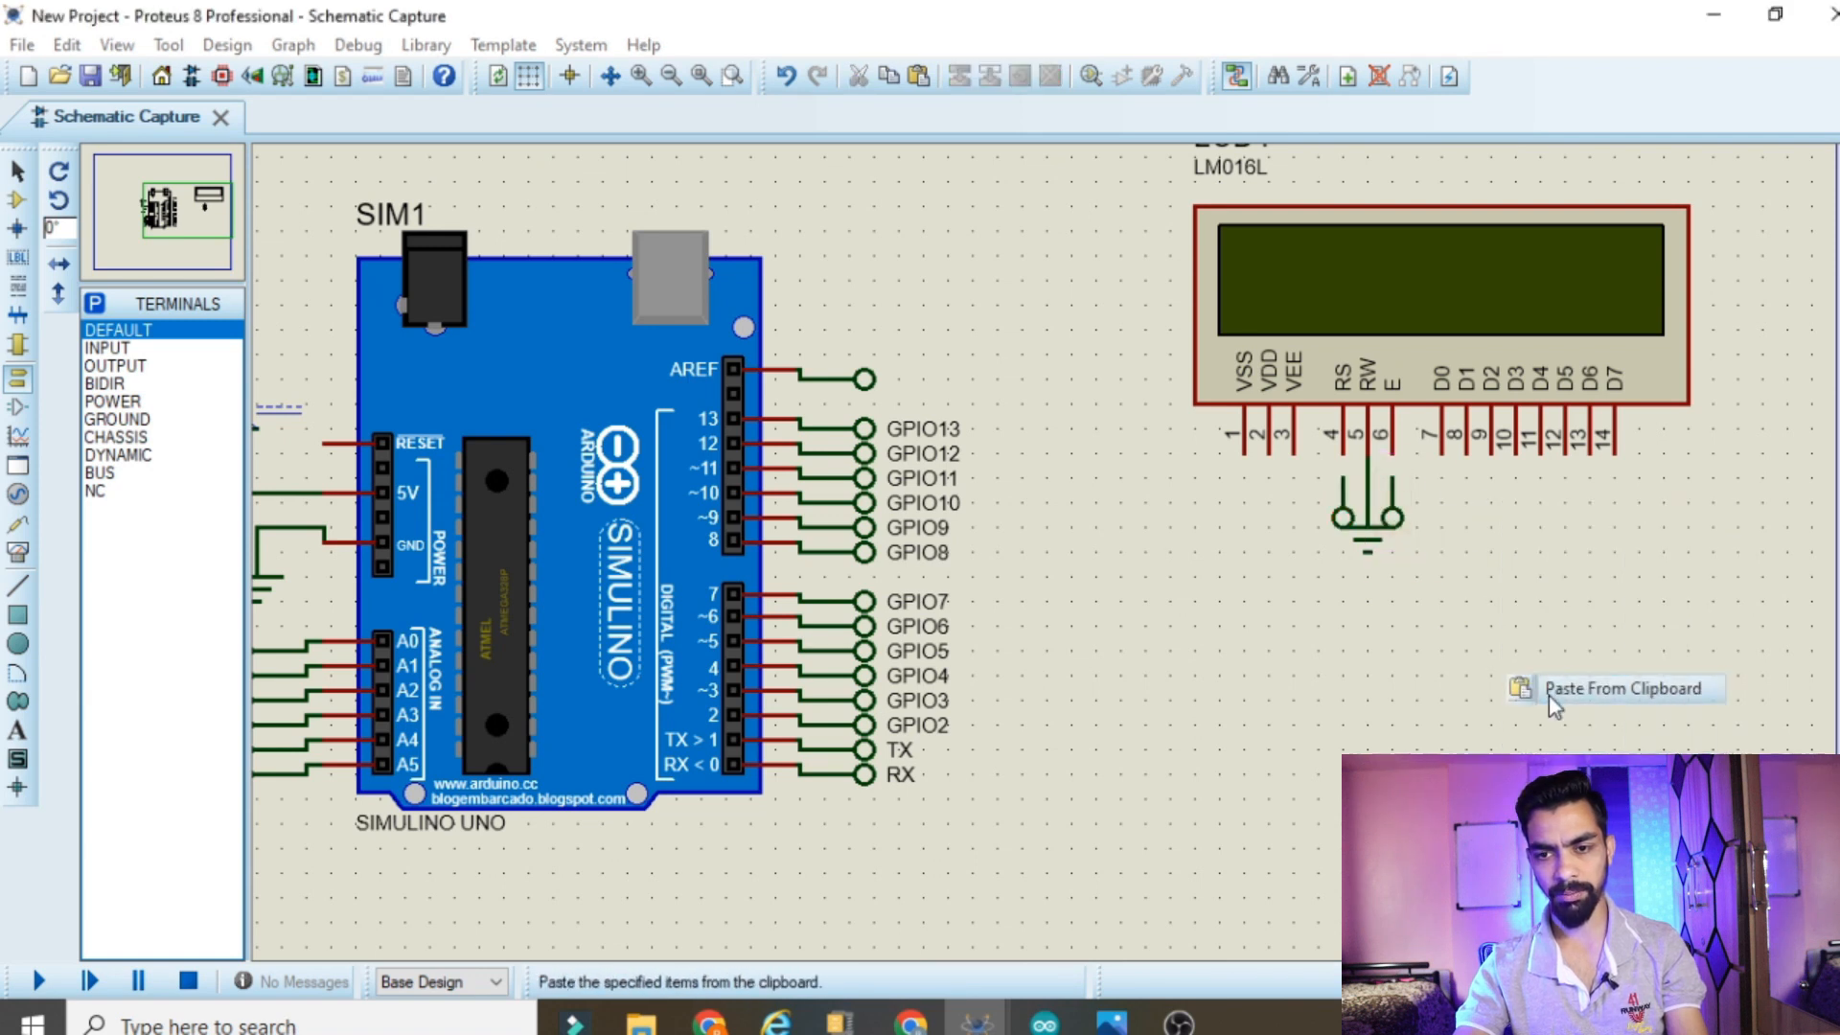
{"action": "right_click", "coordinate": [1634, 501]}
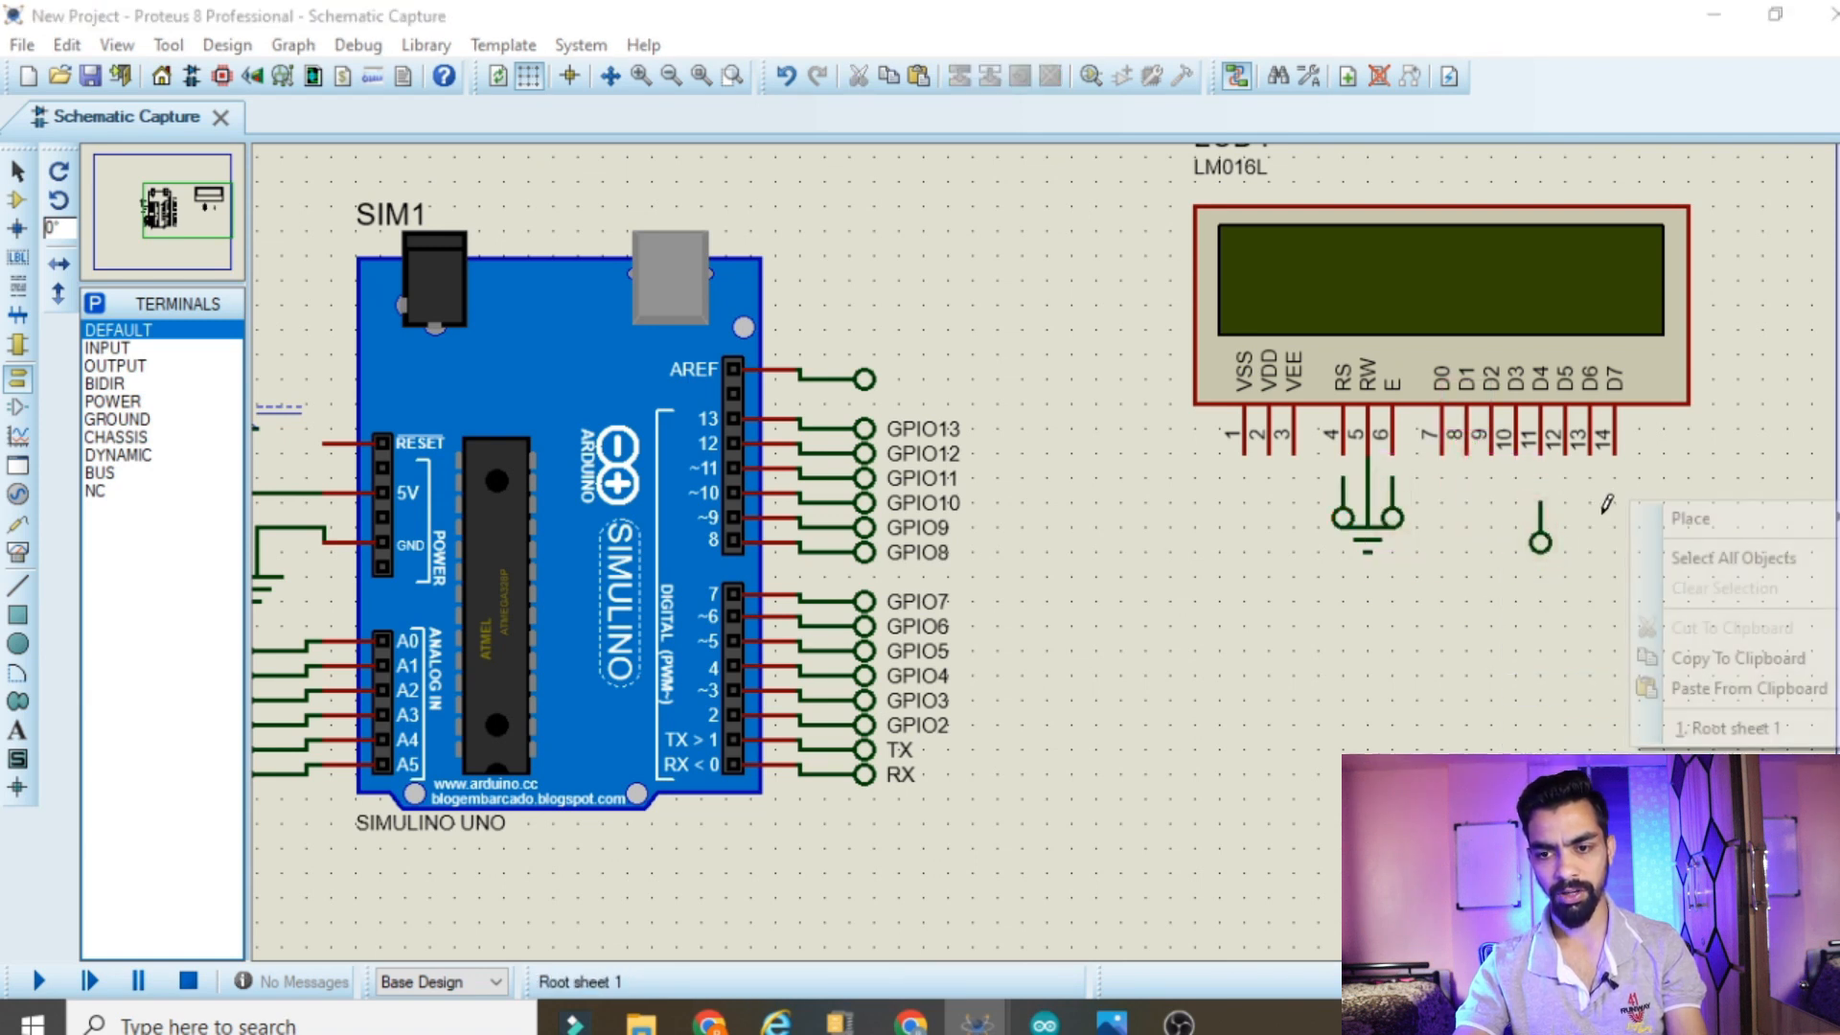
{"action": "left_click", "coordinate": [1746, 702]}
{"action": "left_click", "coordinate": [1569, 529]}
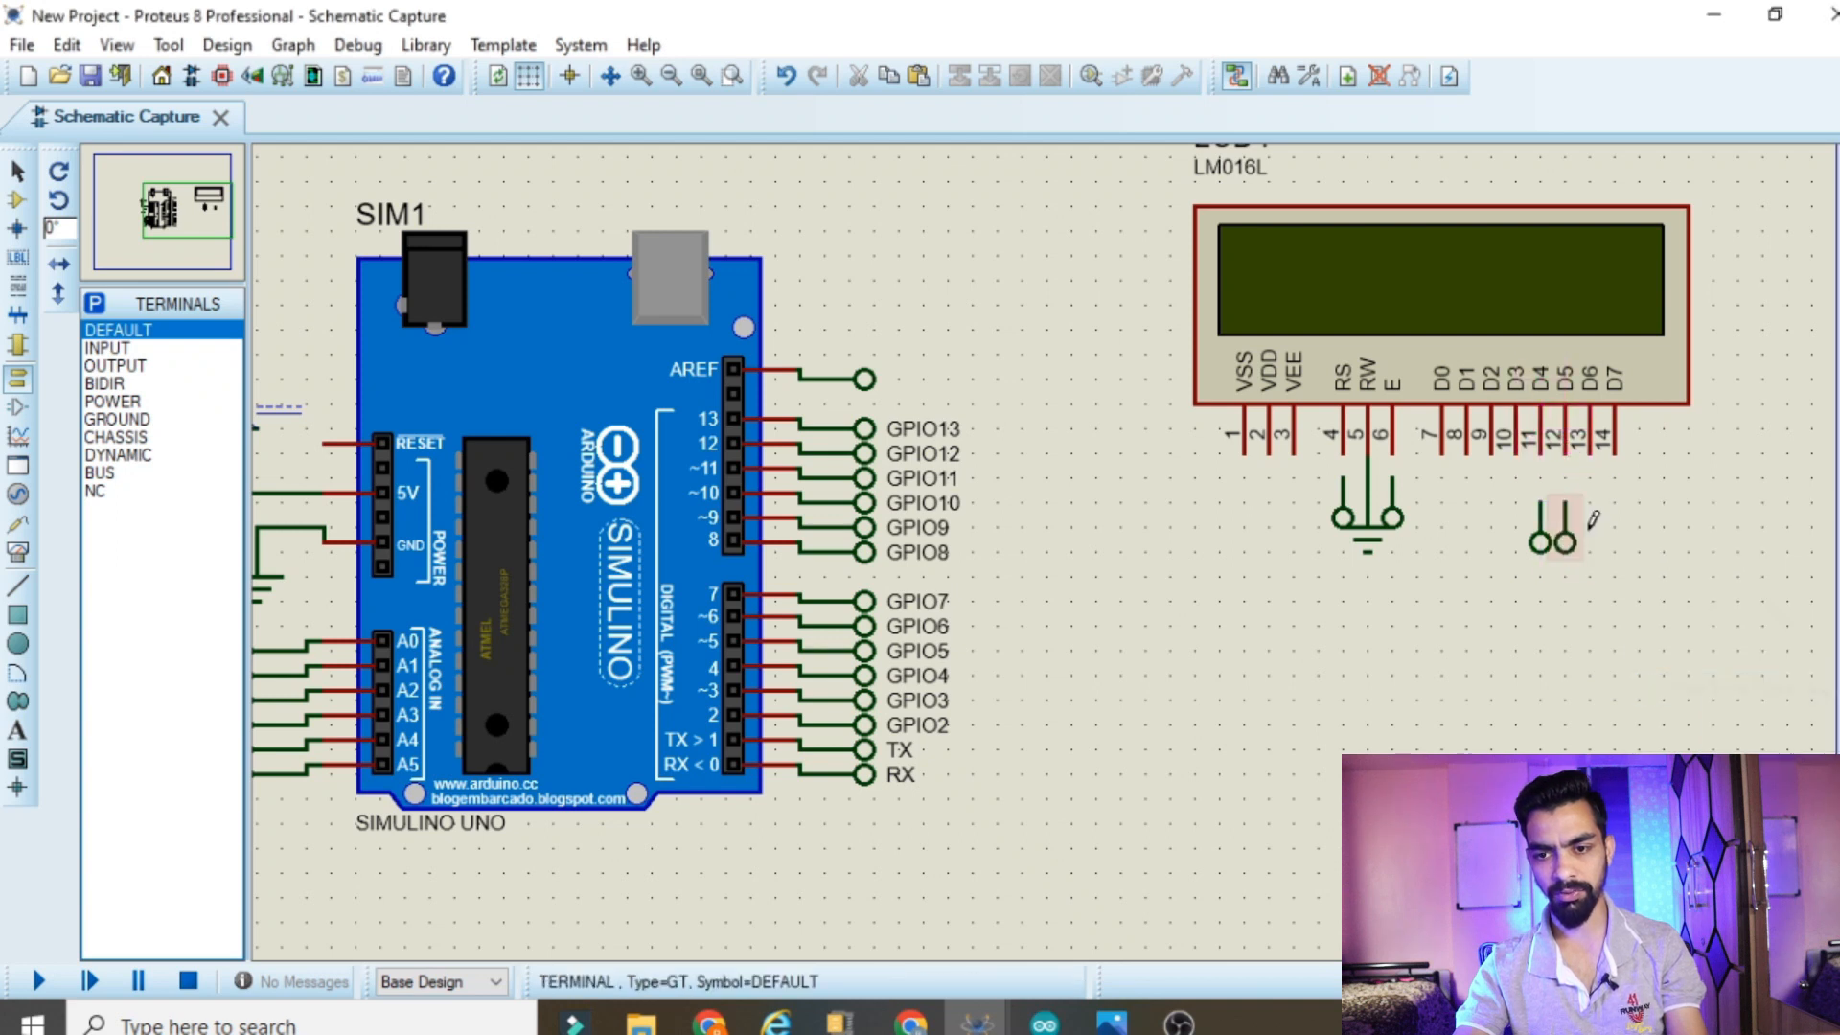
{"action": "right_click", "coordinate": [1383, 496]}
{"action": "left_click", "coordinate": [1495, 705]}
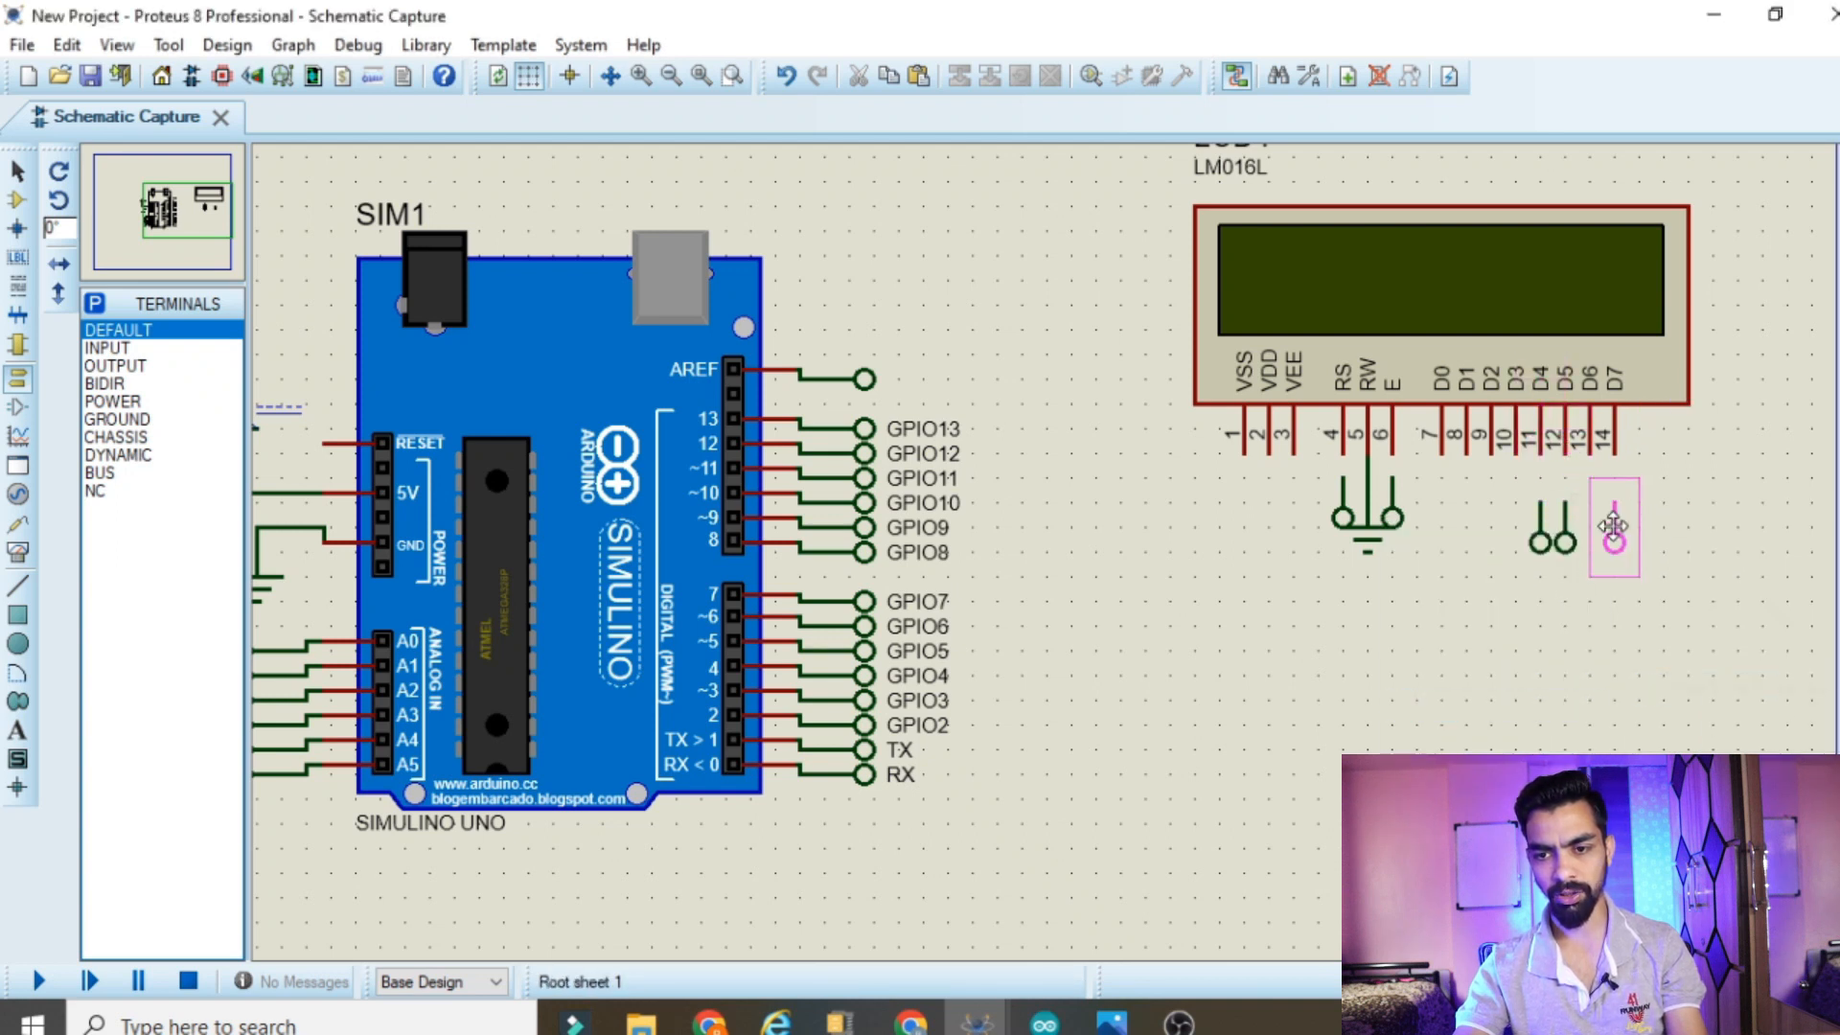
{"action": "left_click", "coordinate": [1596, 529]}
{"action": "right_click", "coordinate": [1459, 495]}
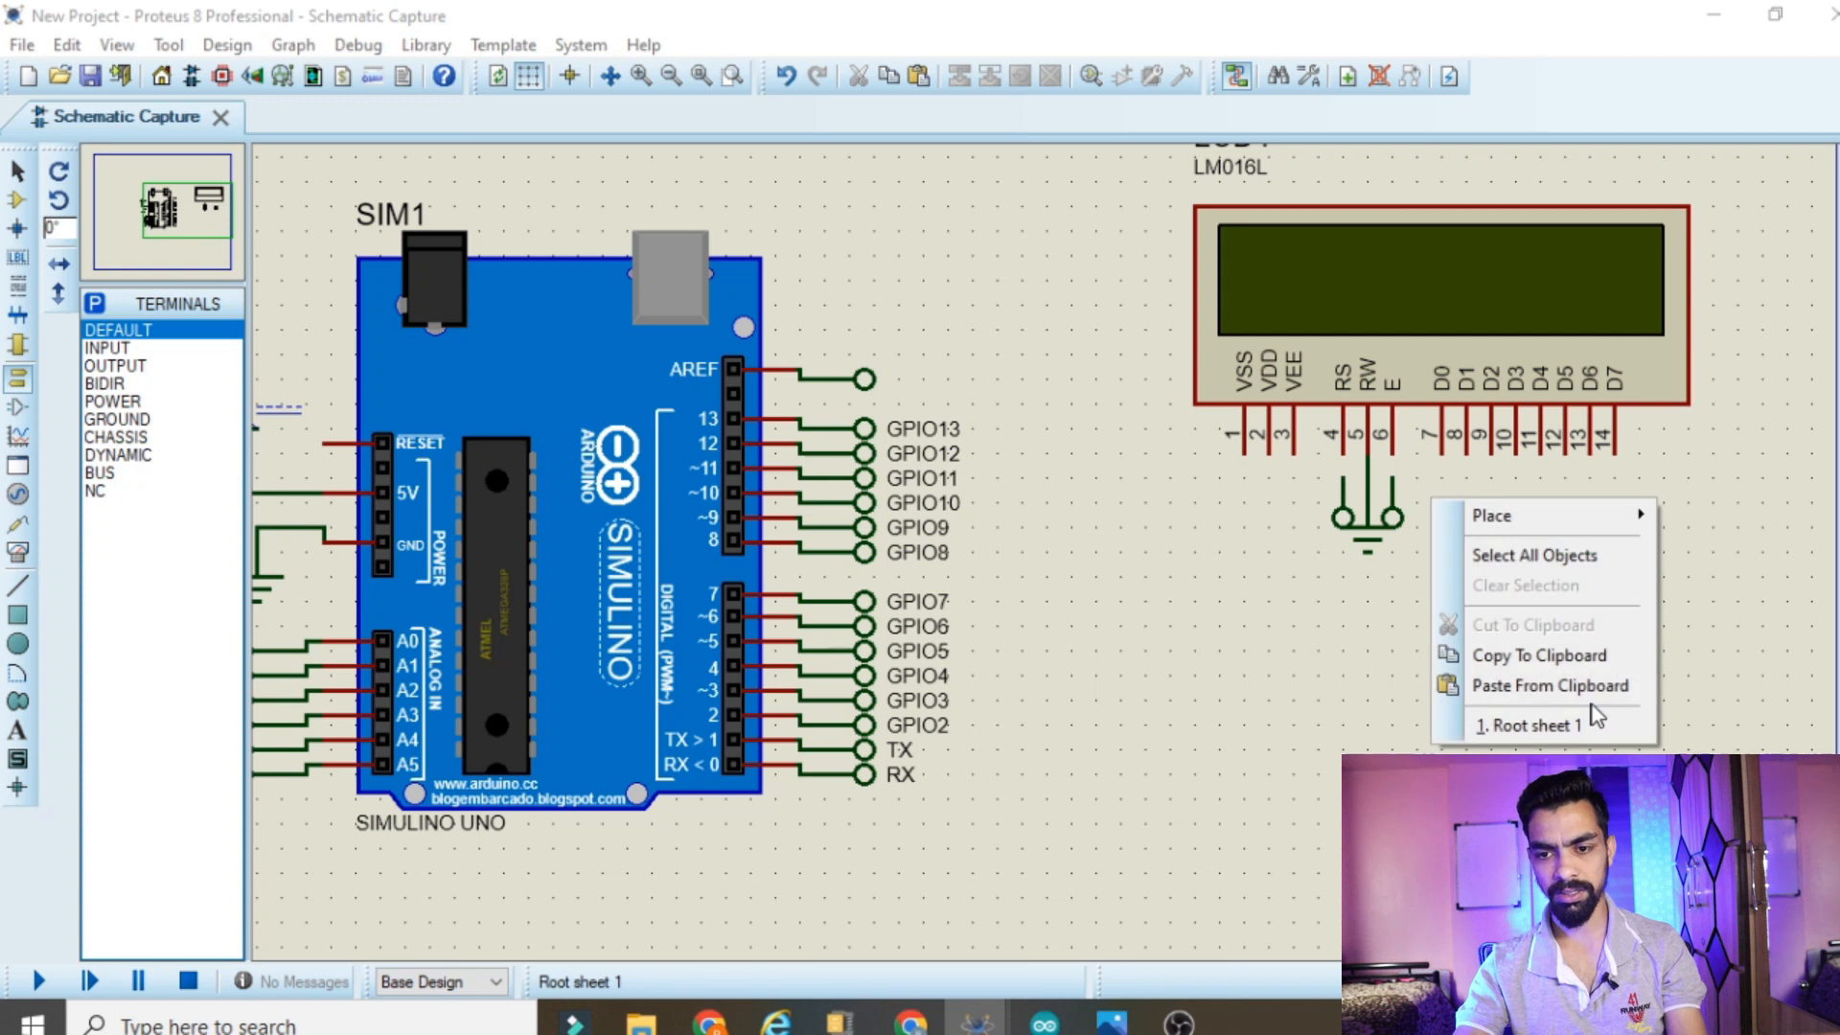
{"action": "left_click", "coordinate": [1590, 694]}
{"action": "left_click", "coordinate": [1618, 520]}
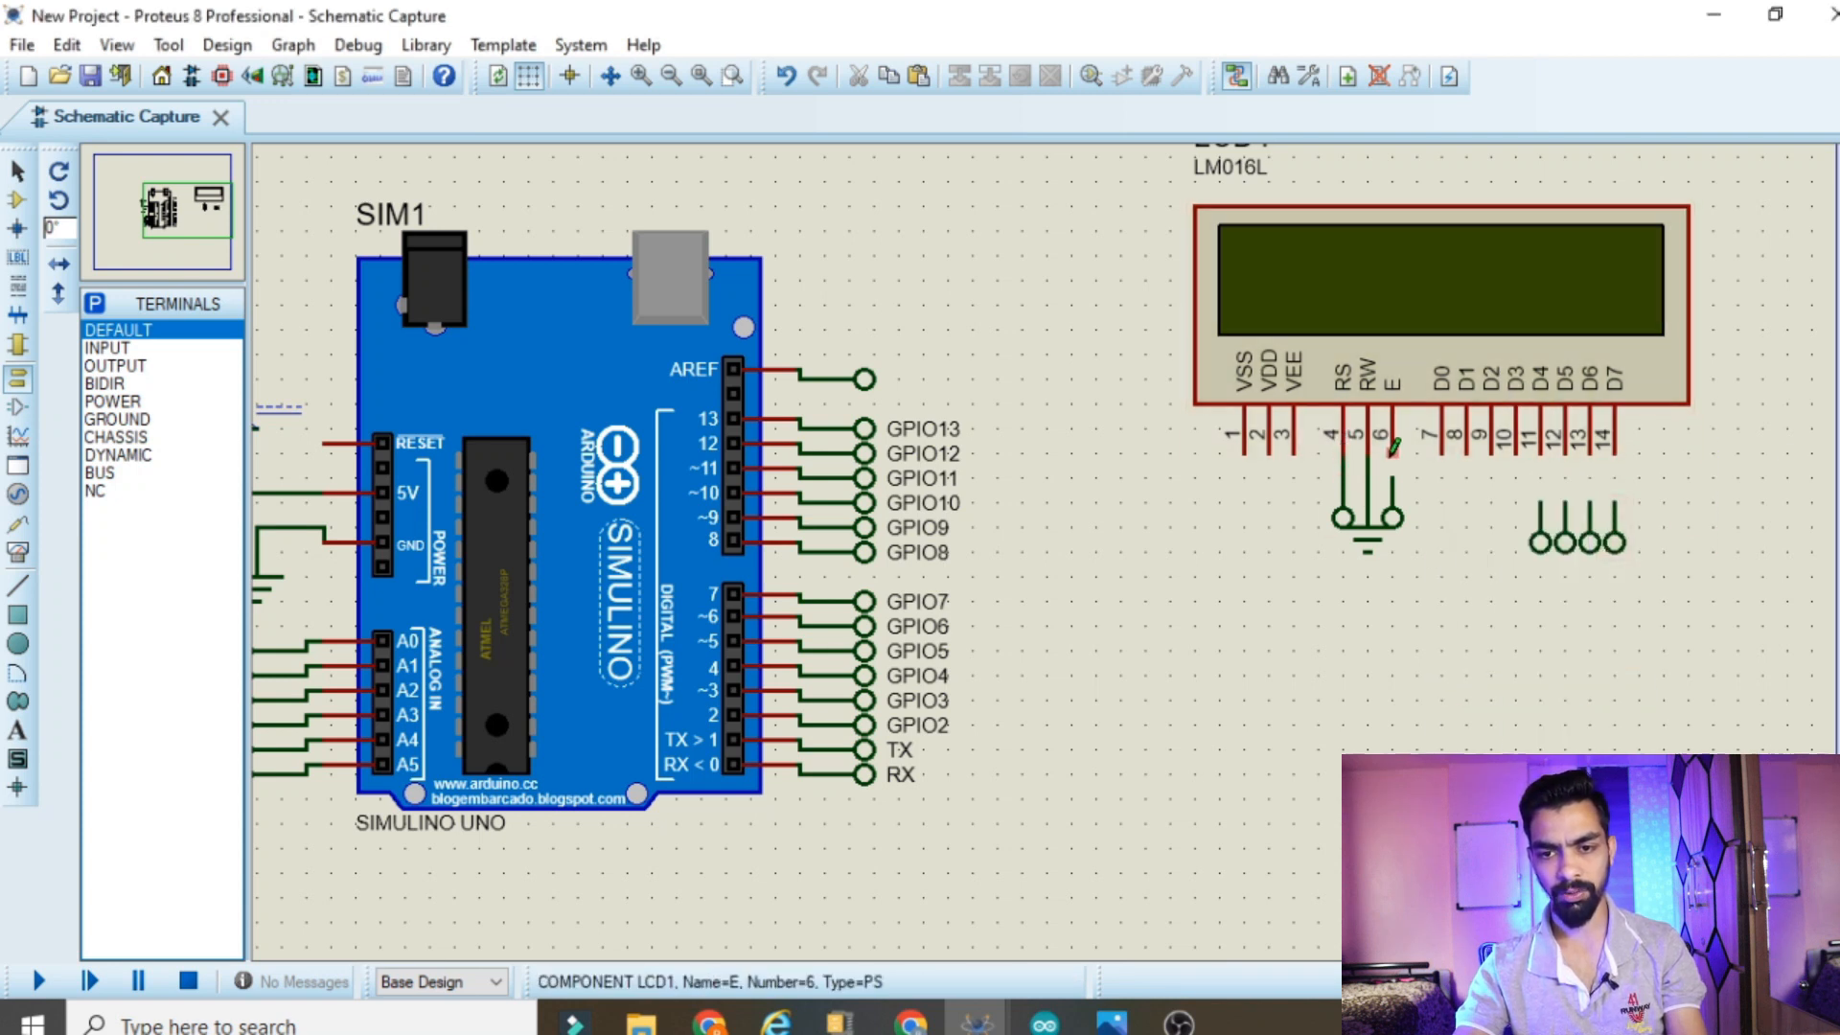
Wire the LCD's E pin and its D4 to D7 data pins to the terminals directly beneath them
{"action": "left_click", "coordinate": [1540, 454]}
{"action": "left_click", "coordinate": [1540, 503]}
{"action": "left_click", "coordinate": [1564, 503]}
{"action": "left_click", "coordinate": [1590, 450]}
{"action": "left_click", "coordinate": [1590, 503]}
{"action": "left_click", "coordinate": [1615, 451]}
{"action": "left_click", "coordinate": [1615, 503]}
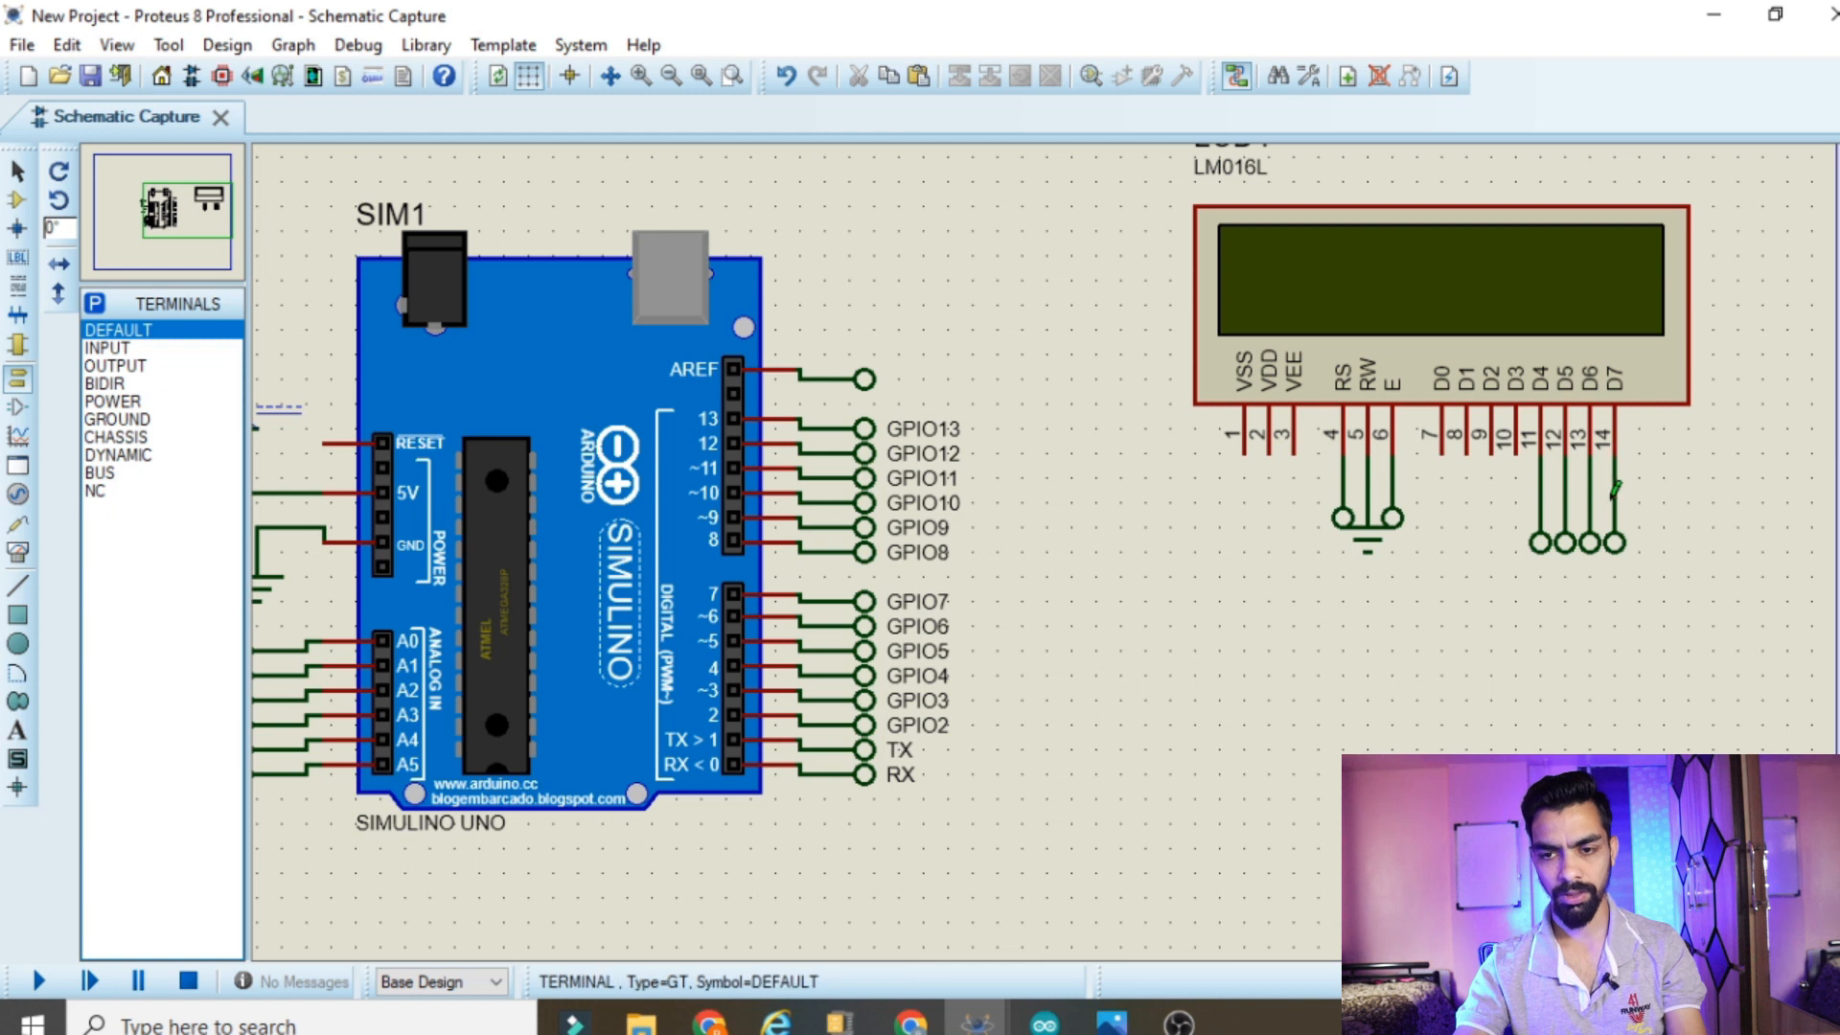
Using the board's terminal label as reference, label the LCD's RS terminal GPIO2 and its E terminal GPIO3
{"action": "left_click", "coordinate": [908, 744]}
{"action": "left_click", "coordinate": [908, 746]}
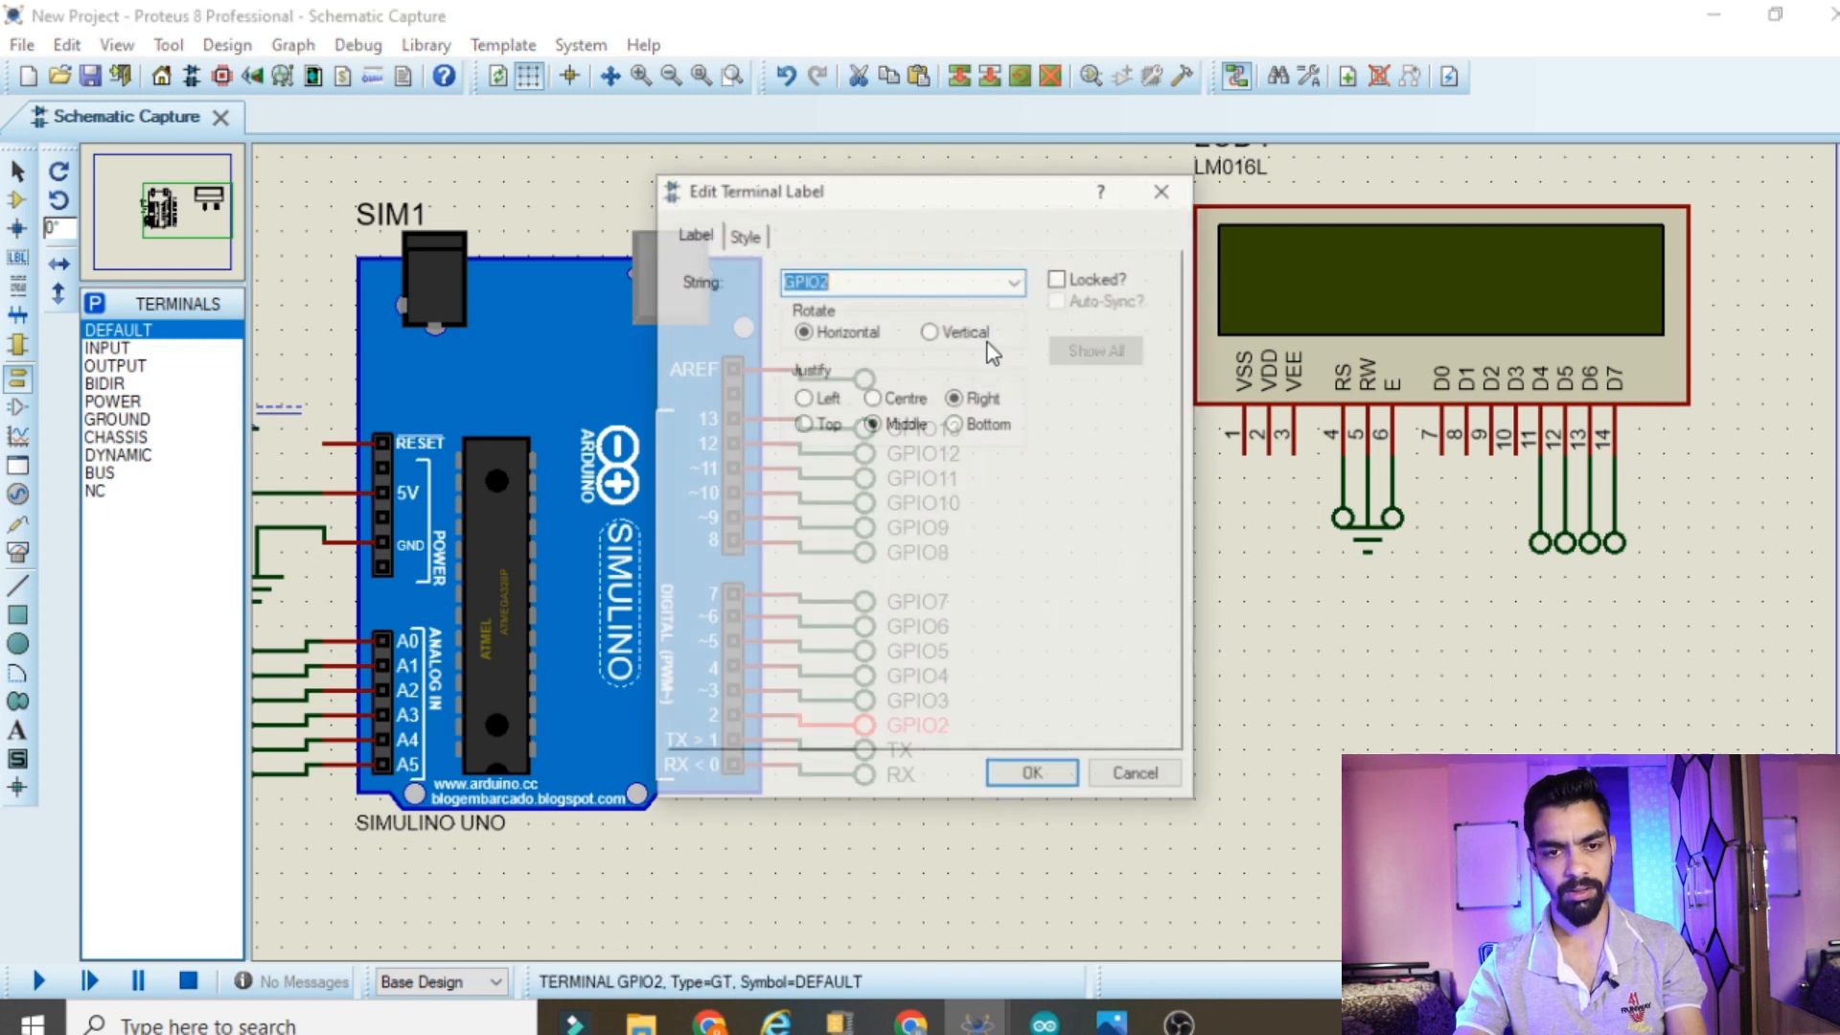
{"action": "left_click", "coordinate": [1137, 776]}
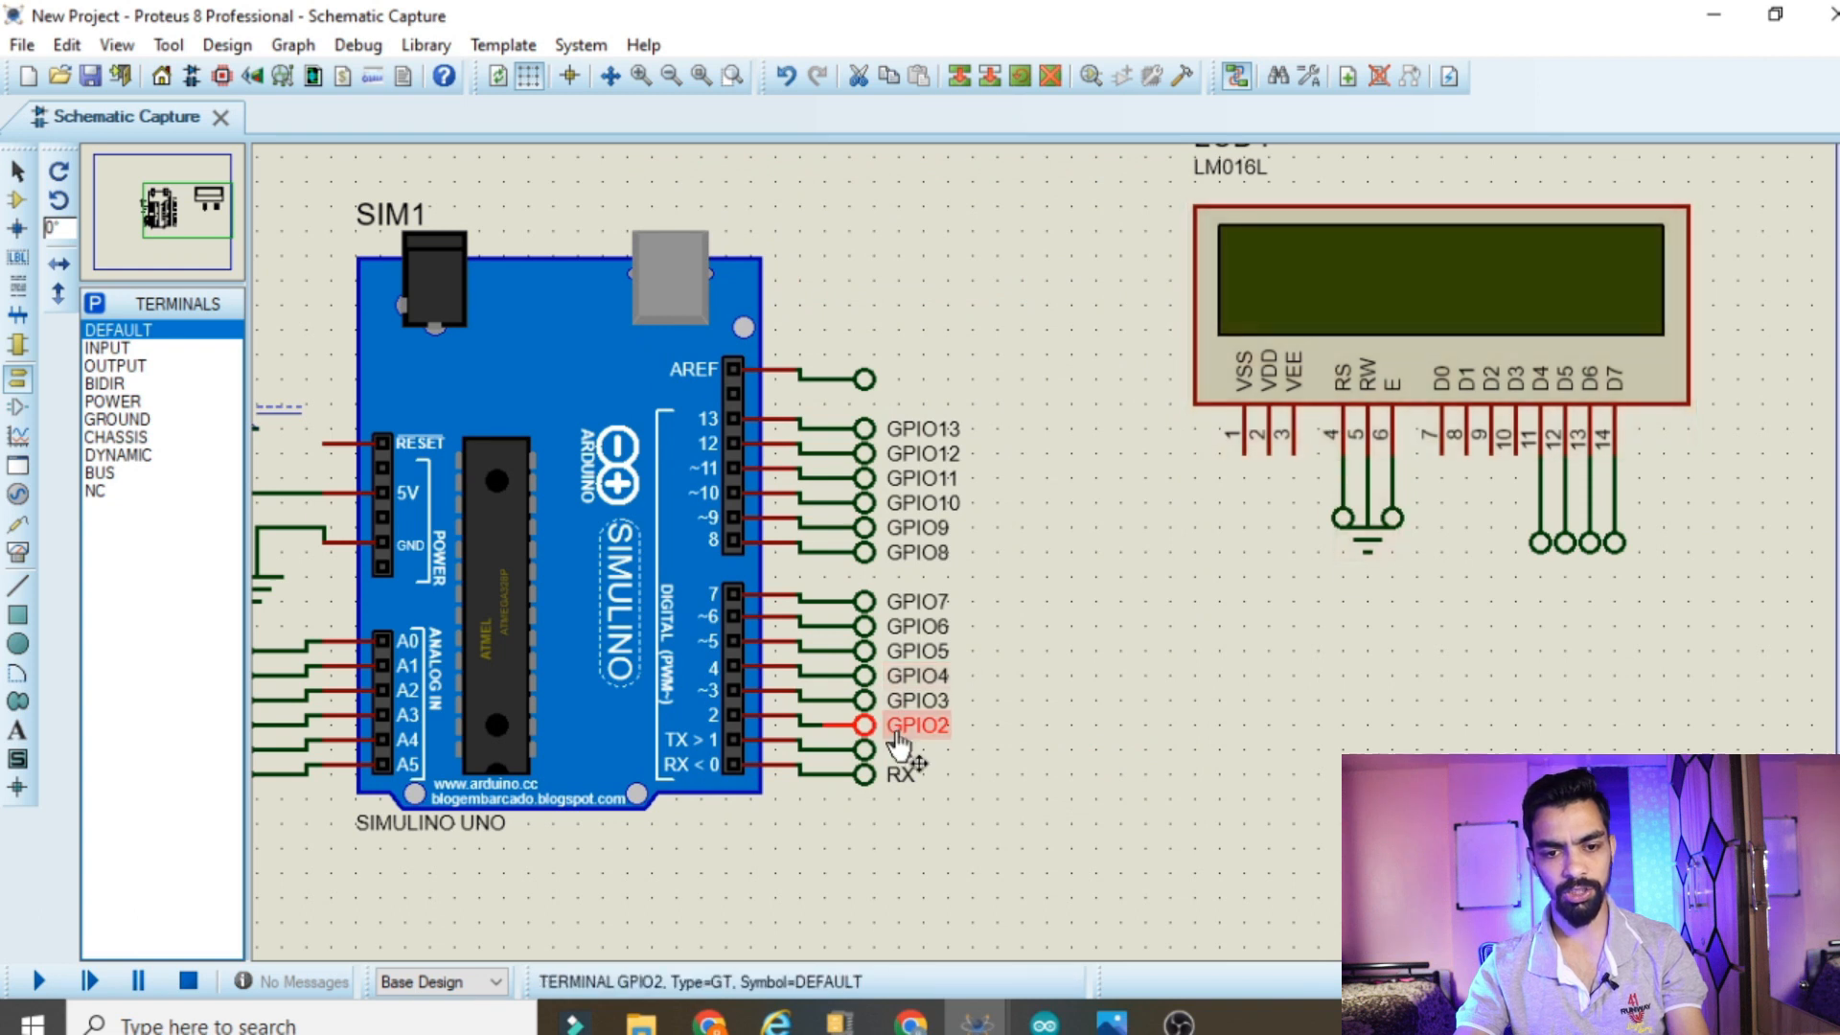
{"action": "double_click", "coordinate": [1345, 532]}
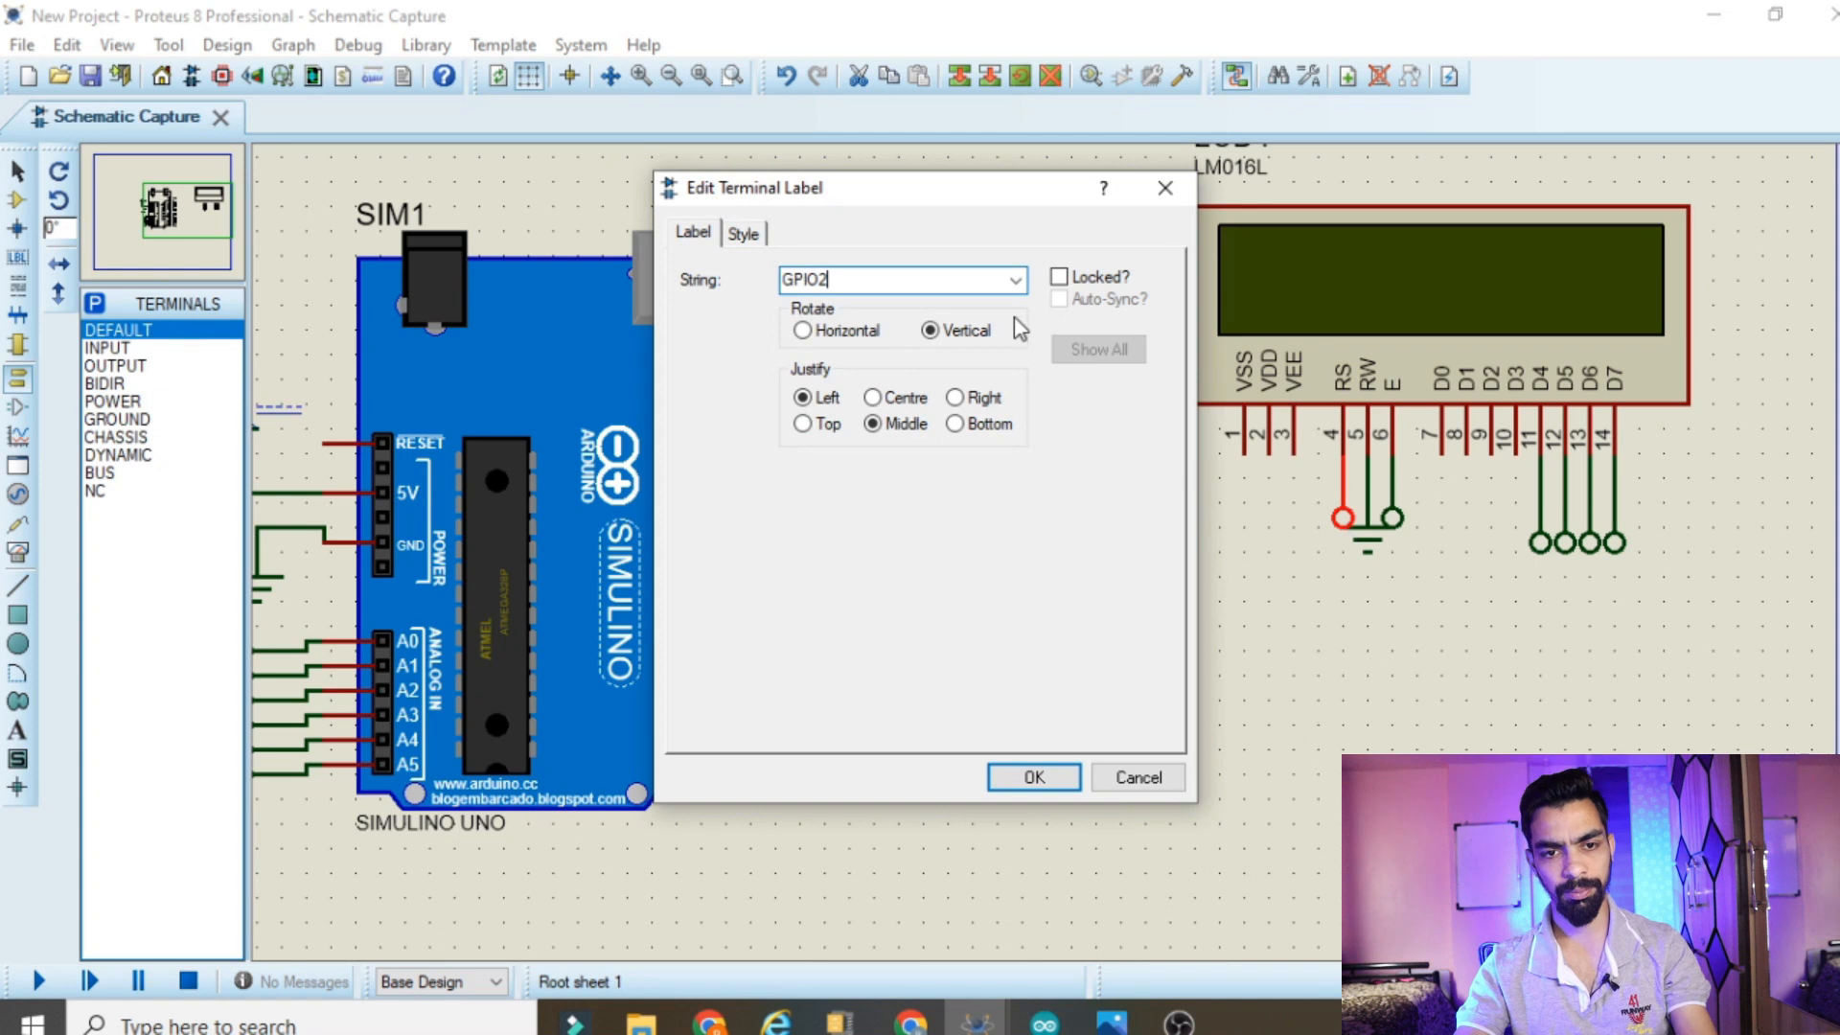
{"action": "left_click", "coordinate": [1035, 778]}
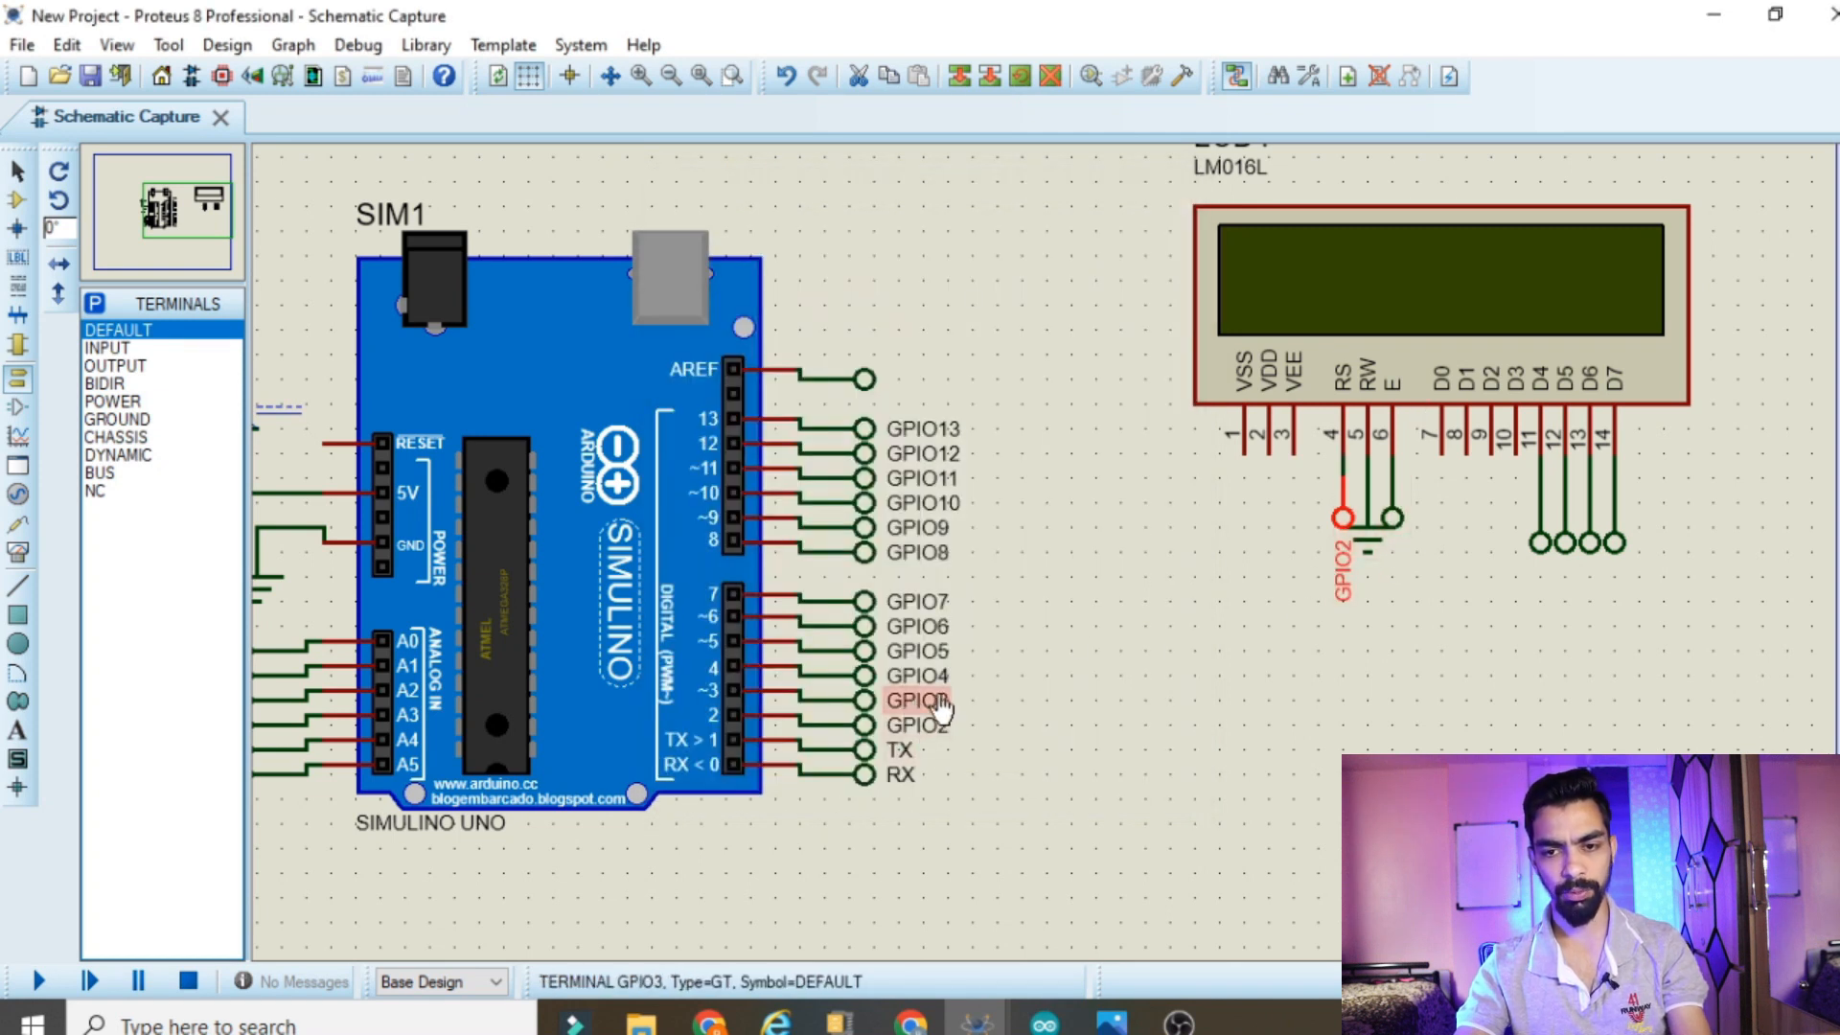
{"action": "double_click", "coordinate": [1395, 518]}
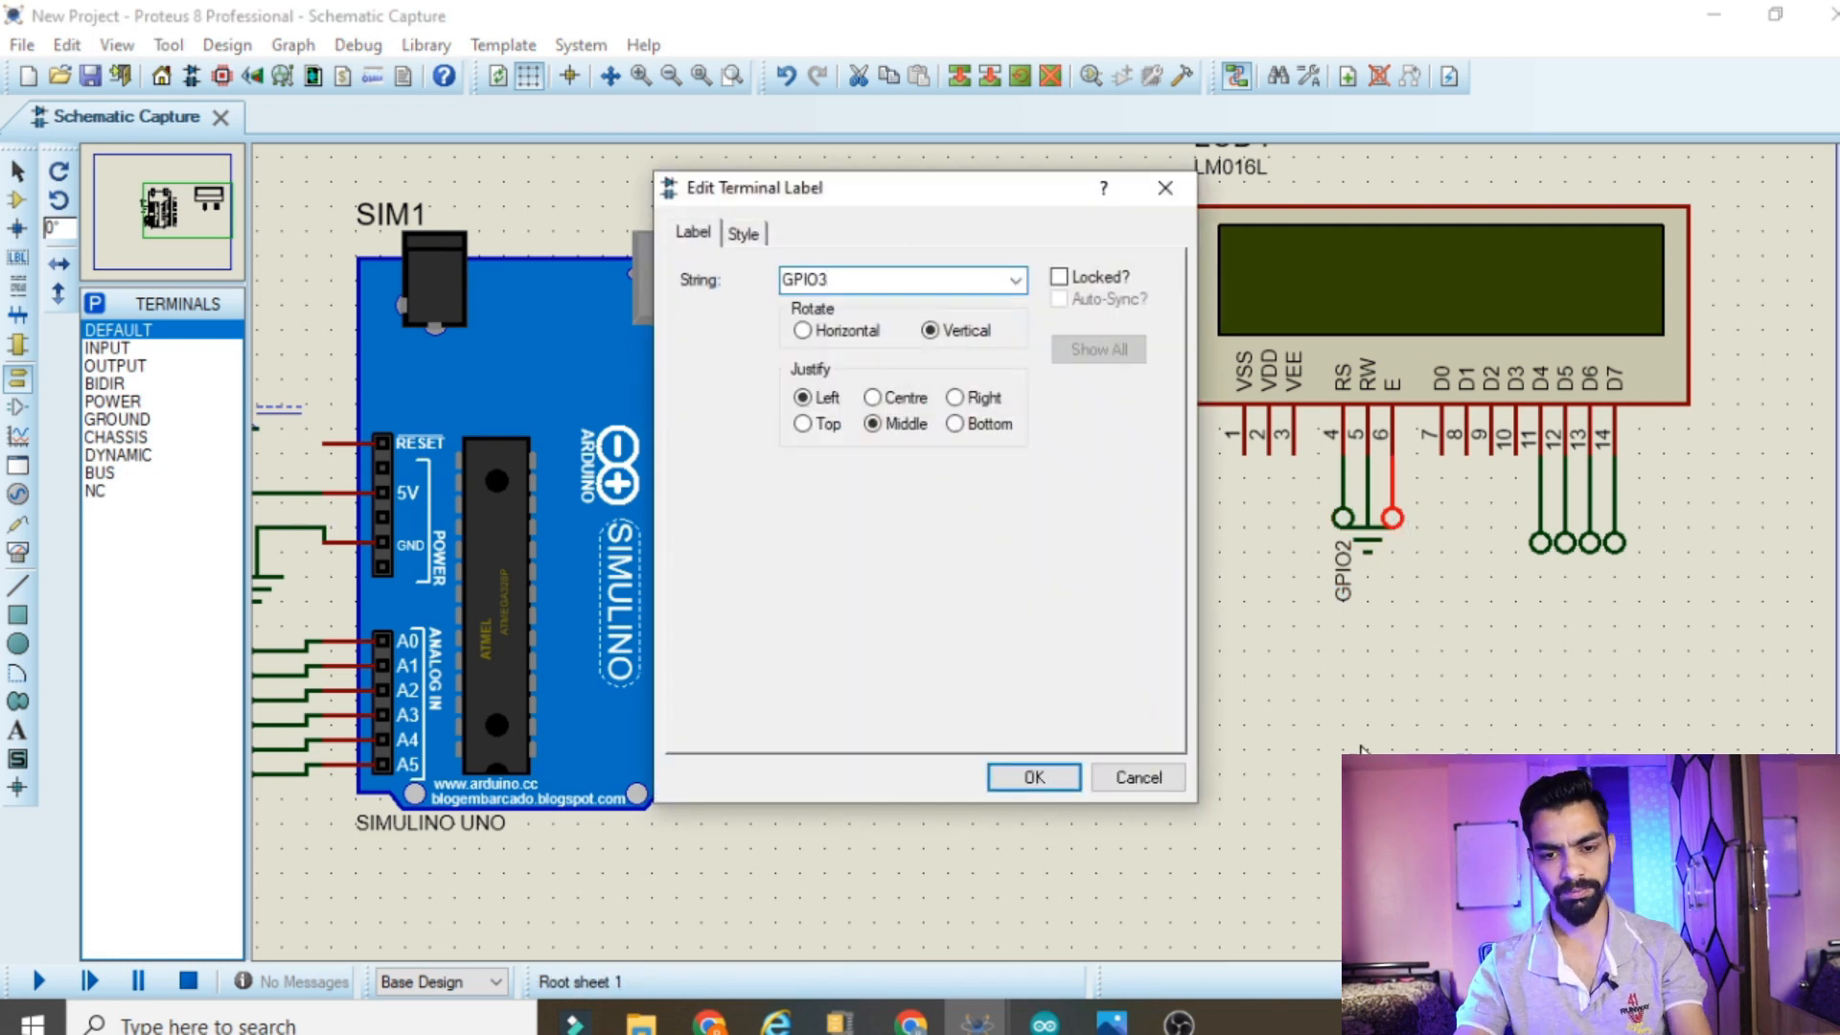
{"action": "left_click", "coordinate": [1066, 772]}
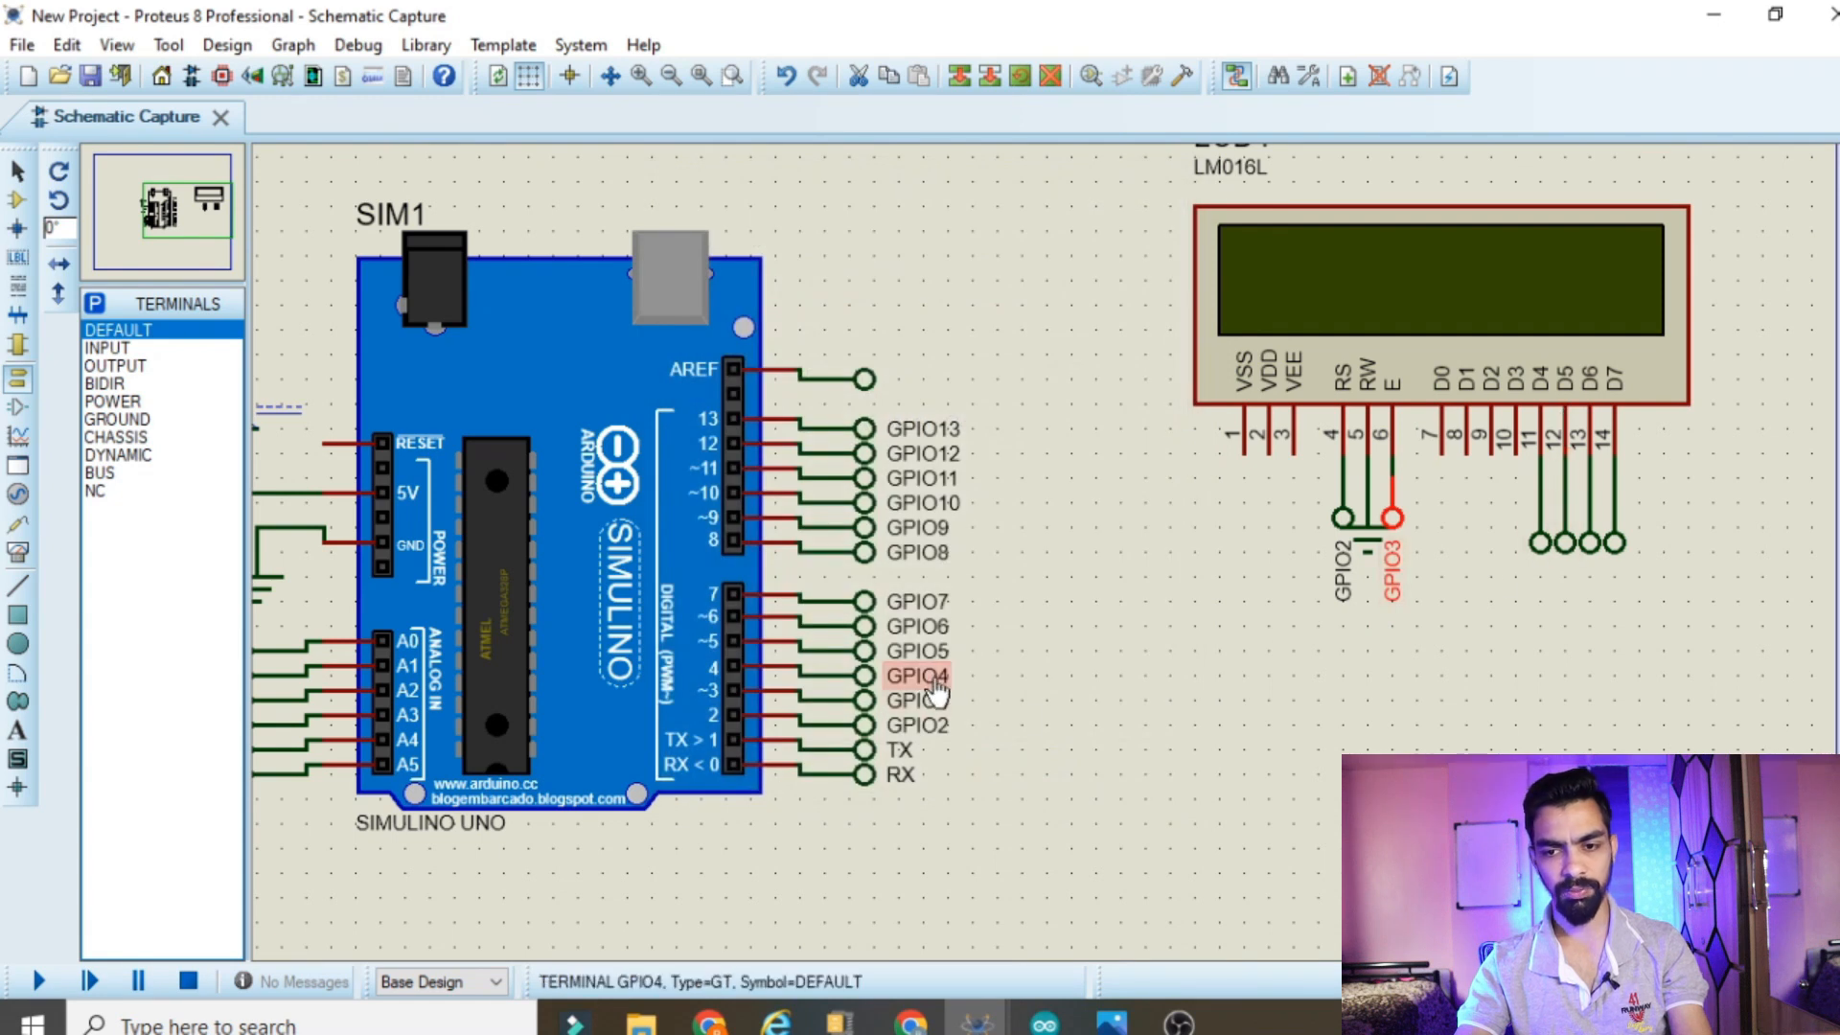
Label the terminal on the LCD's D4 pin GPIO4
{"action": "double_click", "coordinate": [1541, 545]}
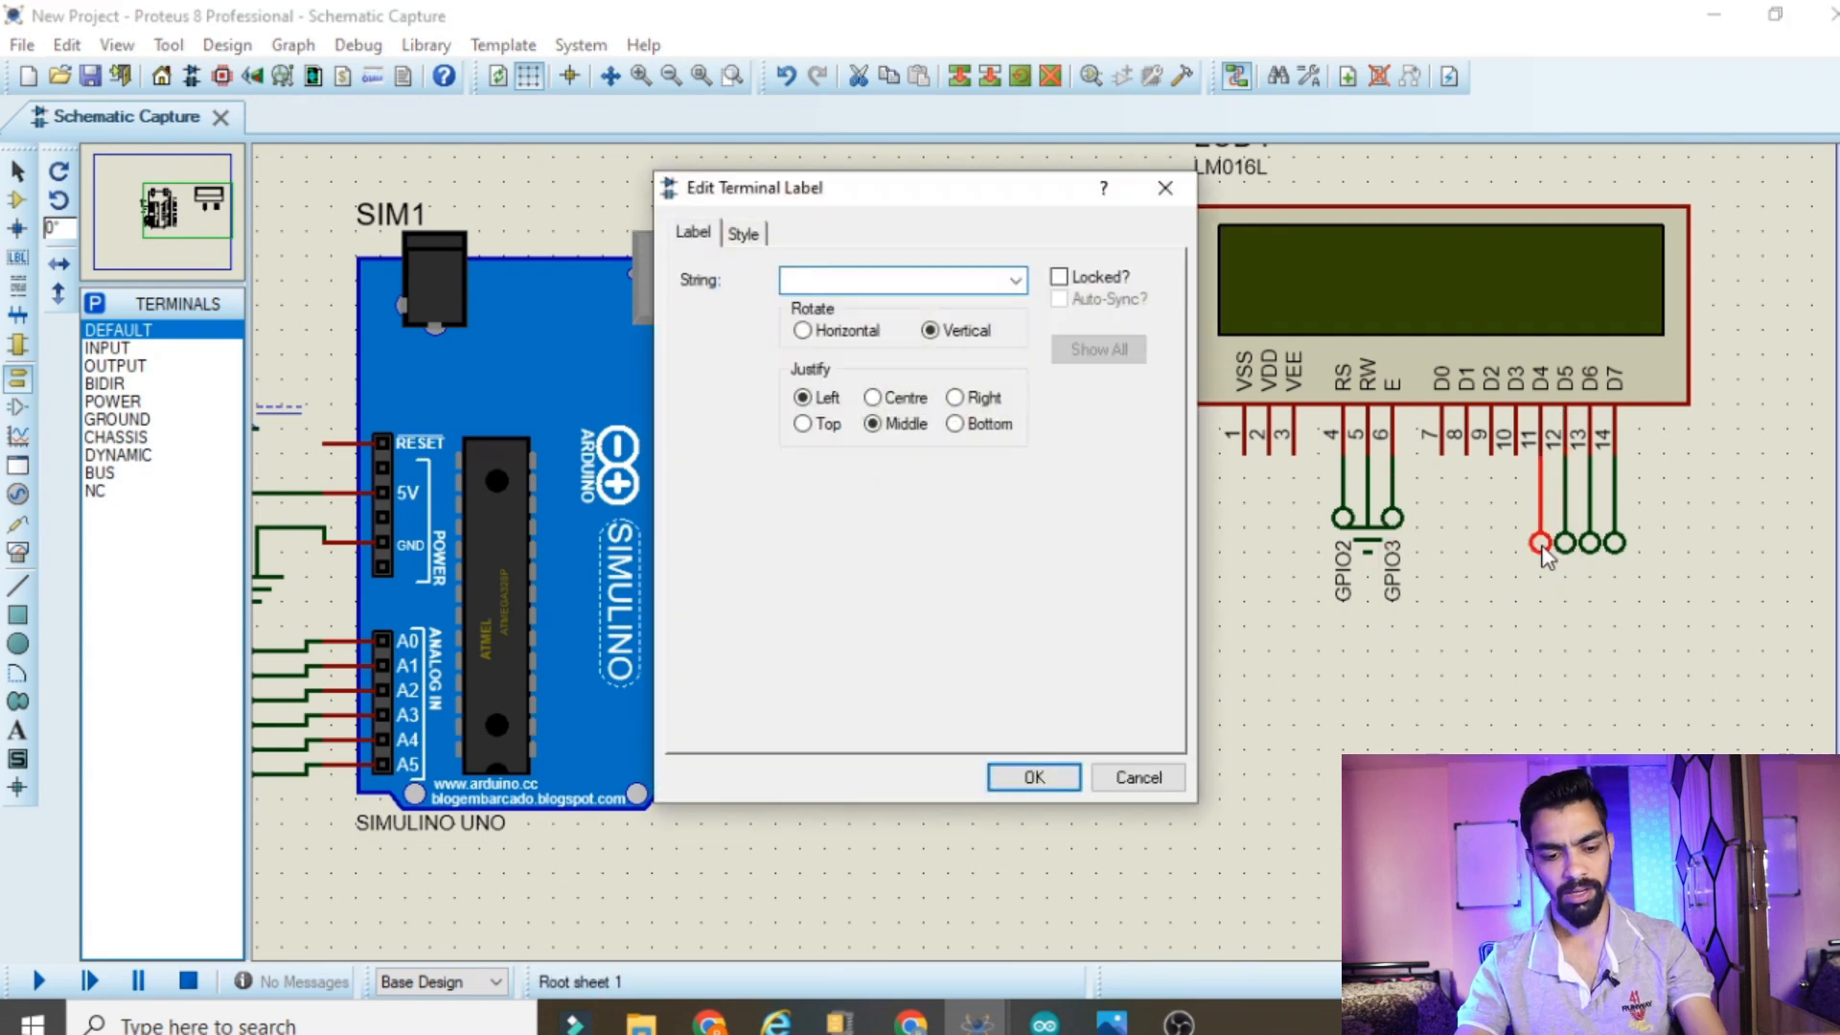
{"action": "type", "text": "GPIO4"}
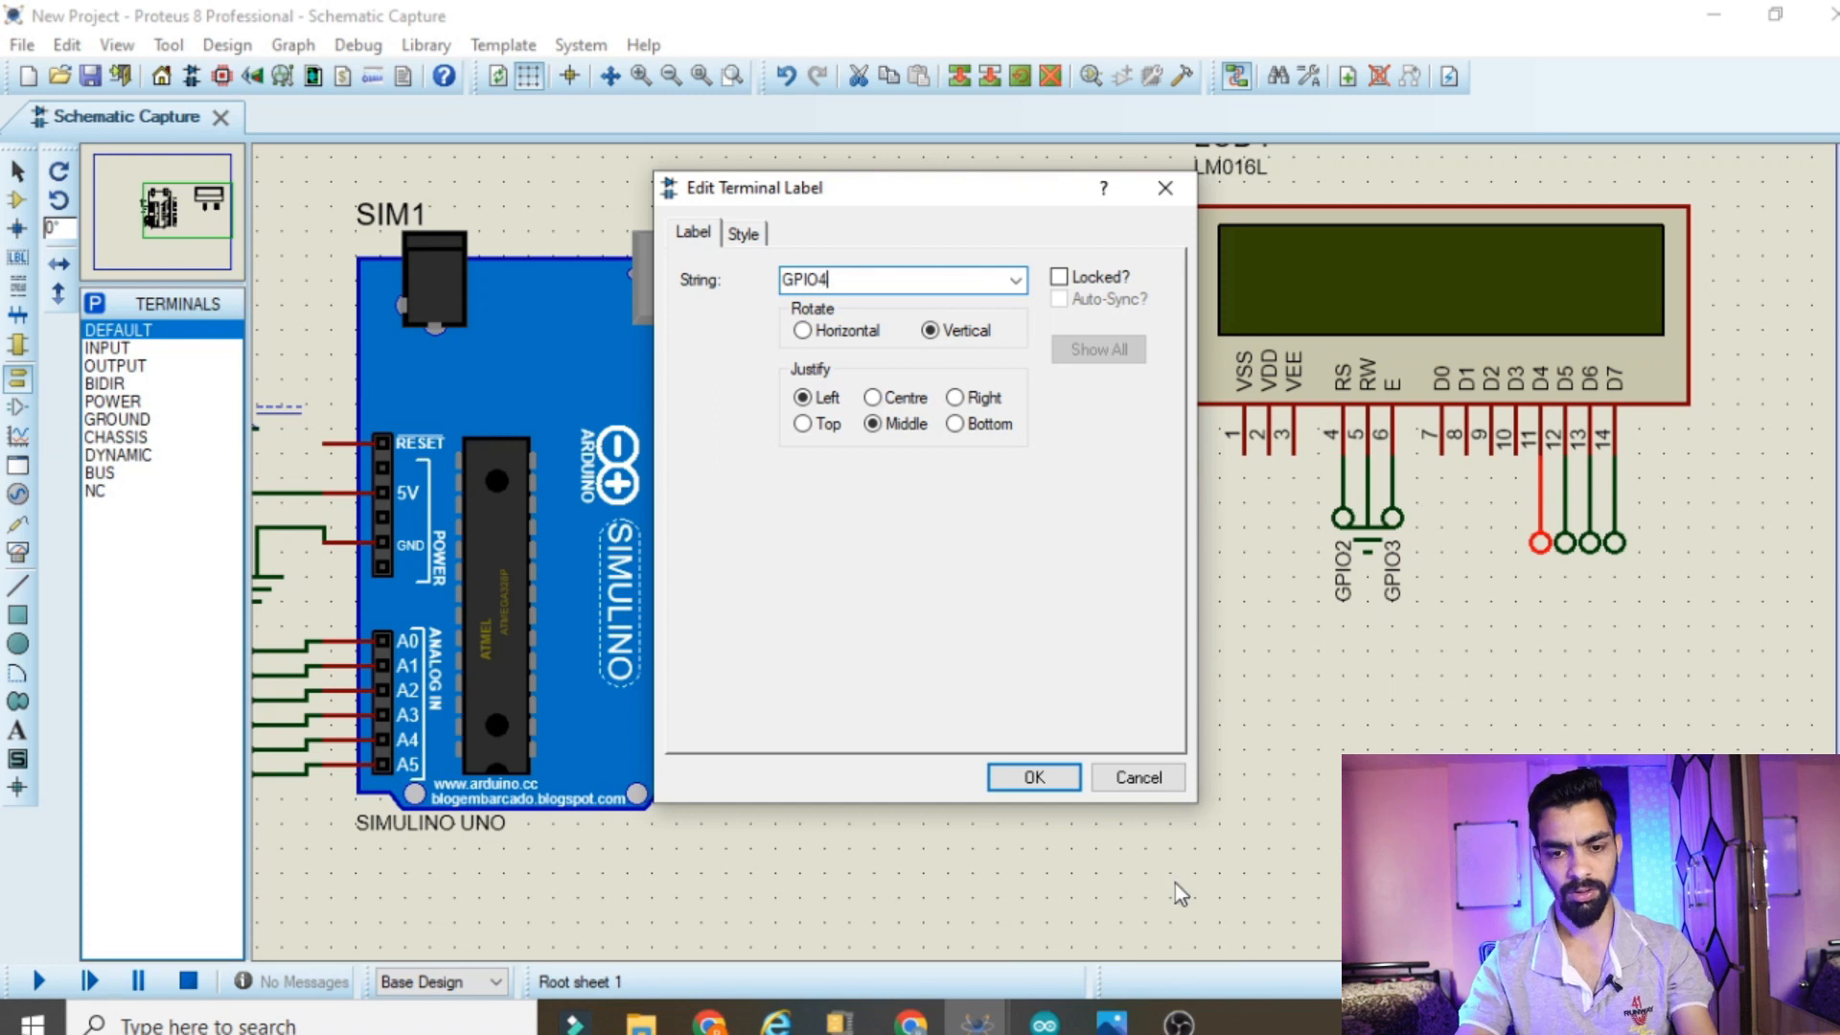
{"action": "left_click", "coordinate": [1048, 789]}
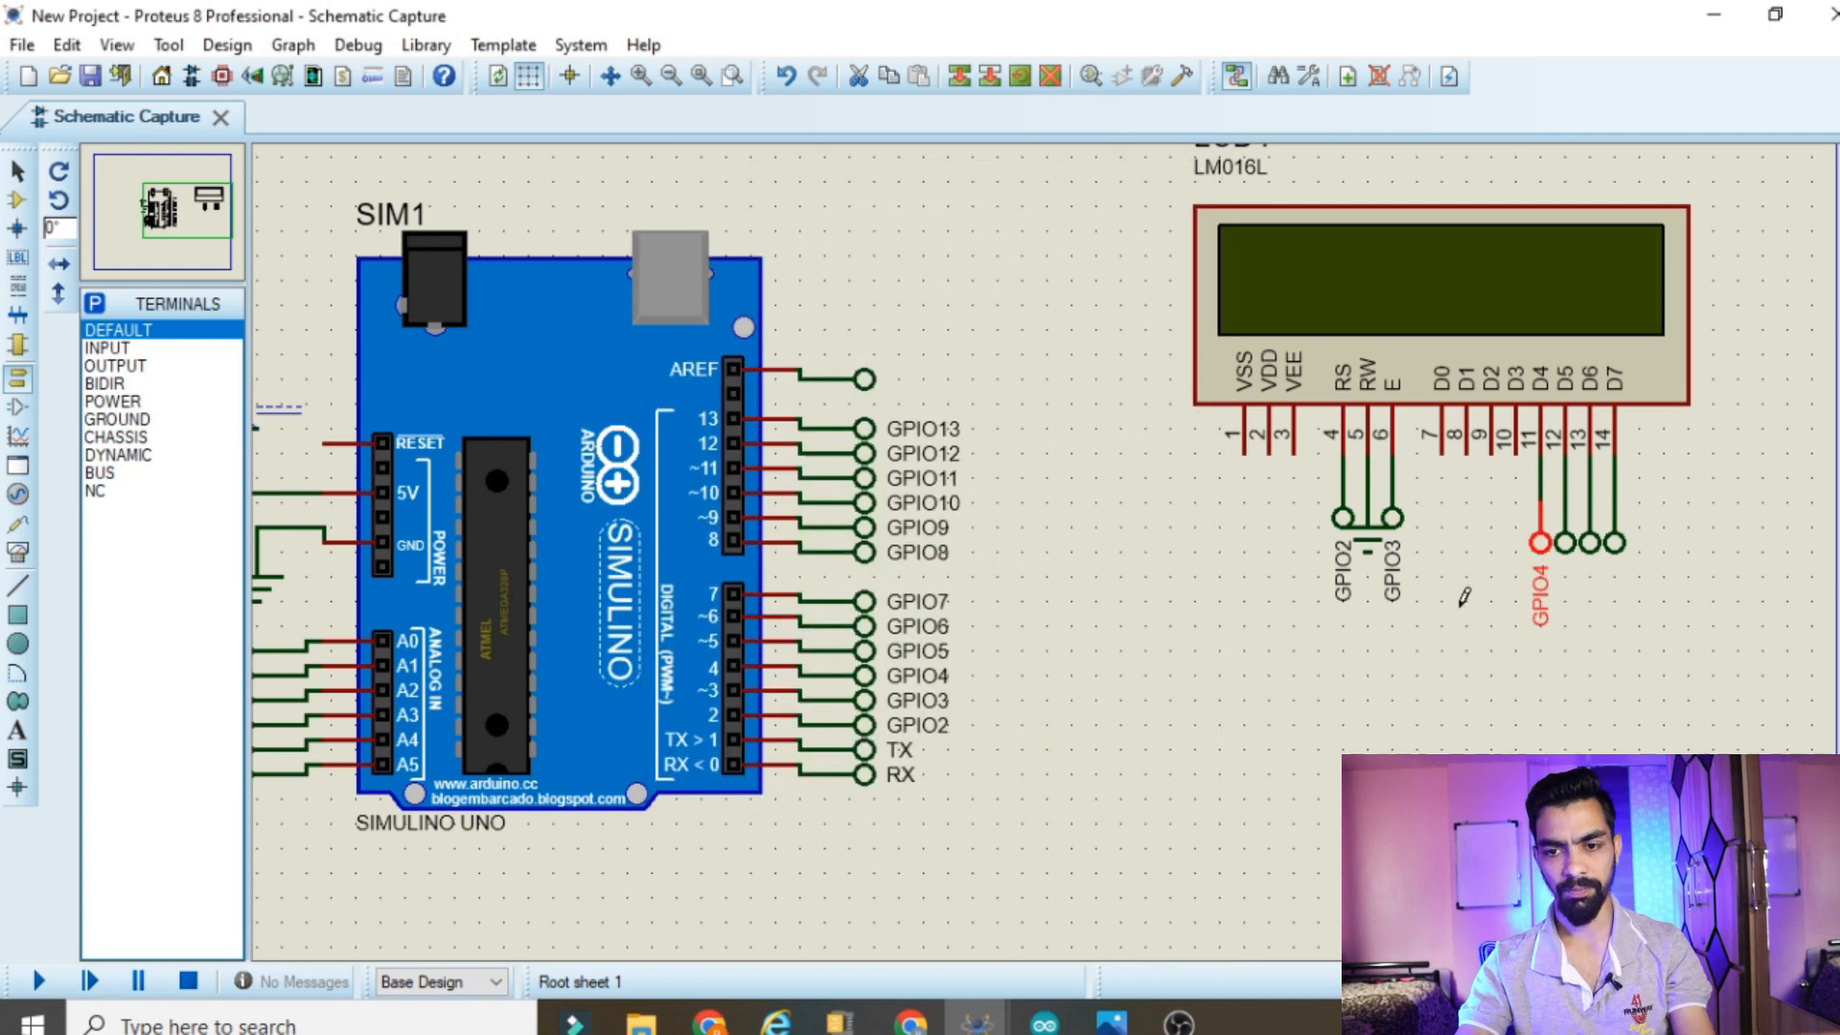
Label the terminals on the LCD's D5, D6 and D7 pins GPIO5, GPIO6 and GPIO7 respectively
{"action": "double_click", "coordinate": [1565, 544]}
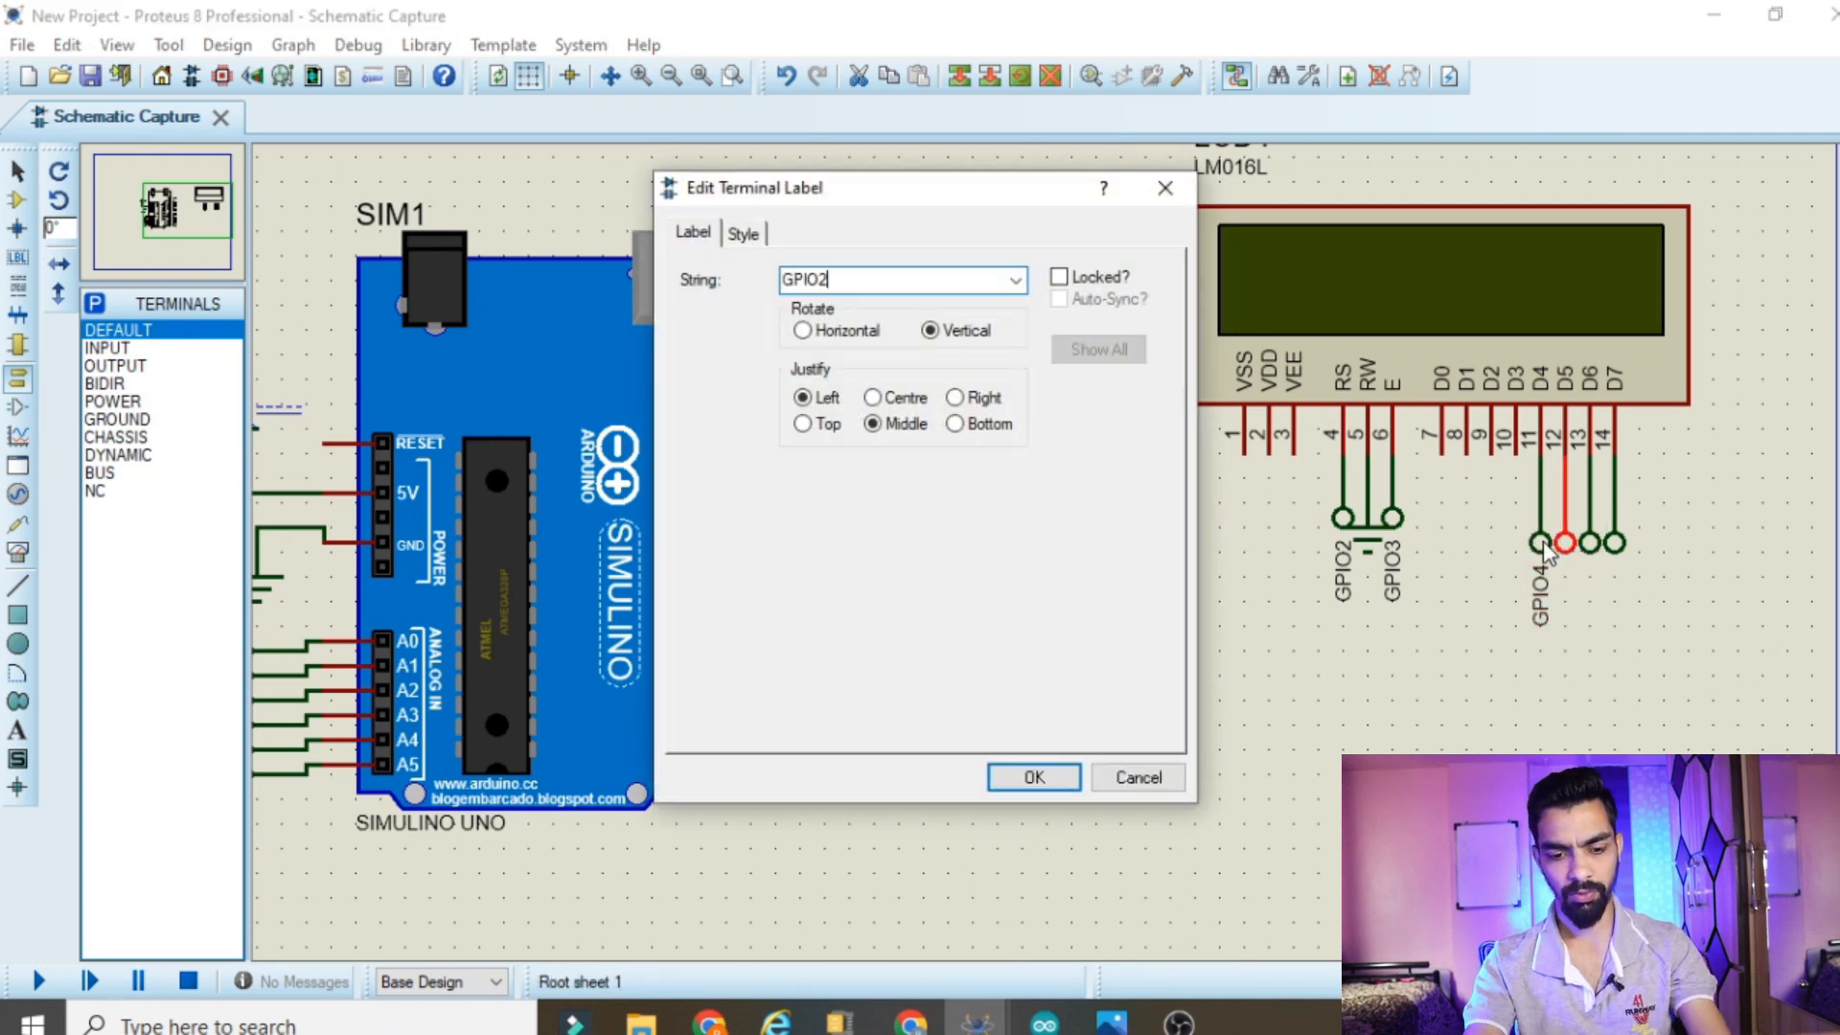
{"action": "left_click", "coordinate": [1071, 773]}
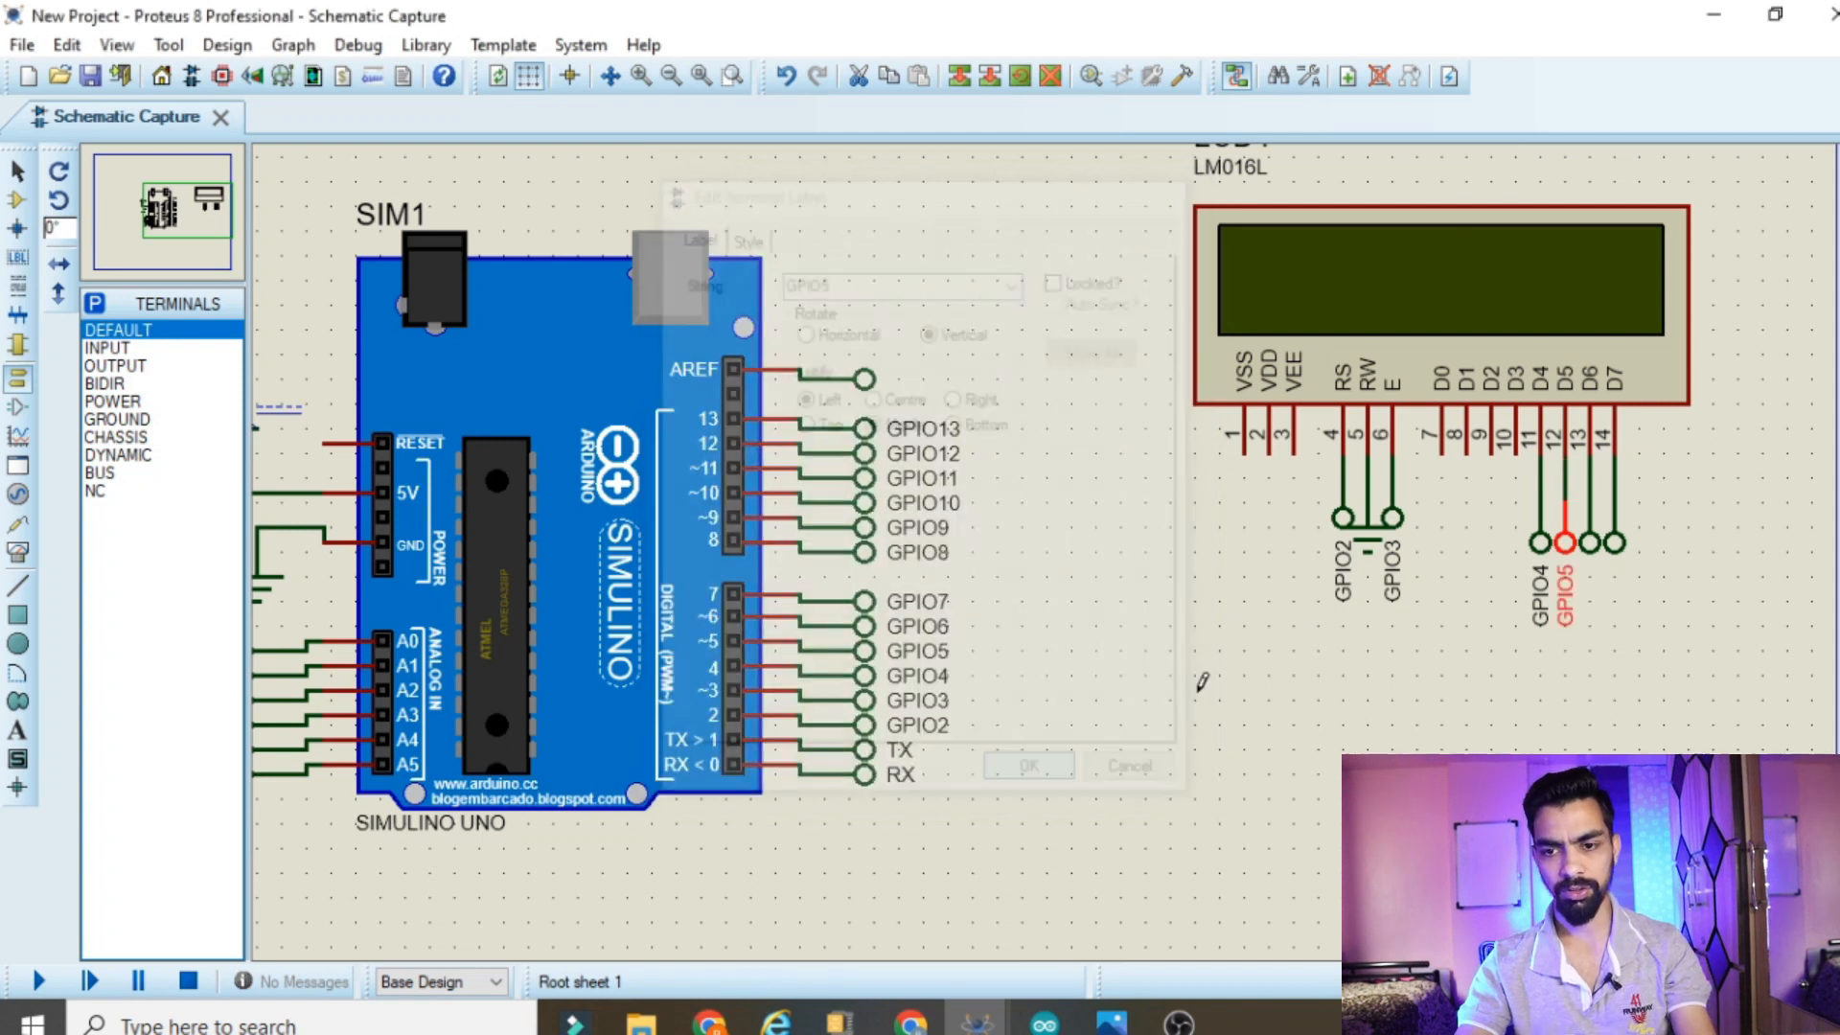
{"action": "double_click", "coordinate": [1590, 546]}
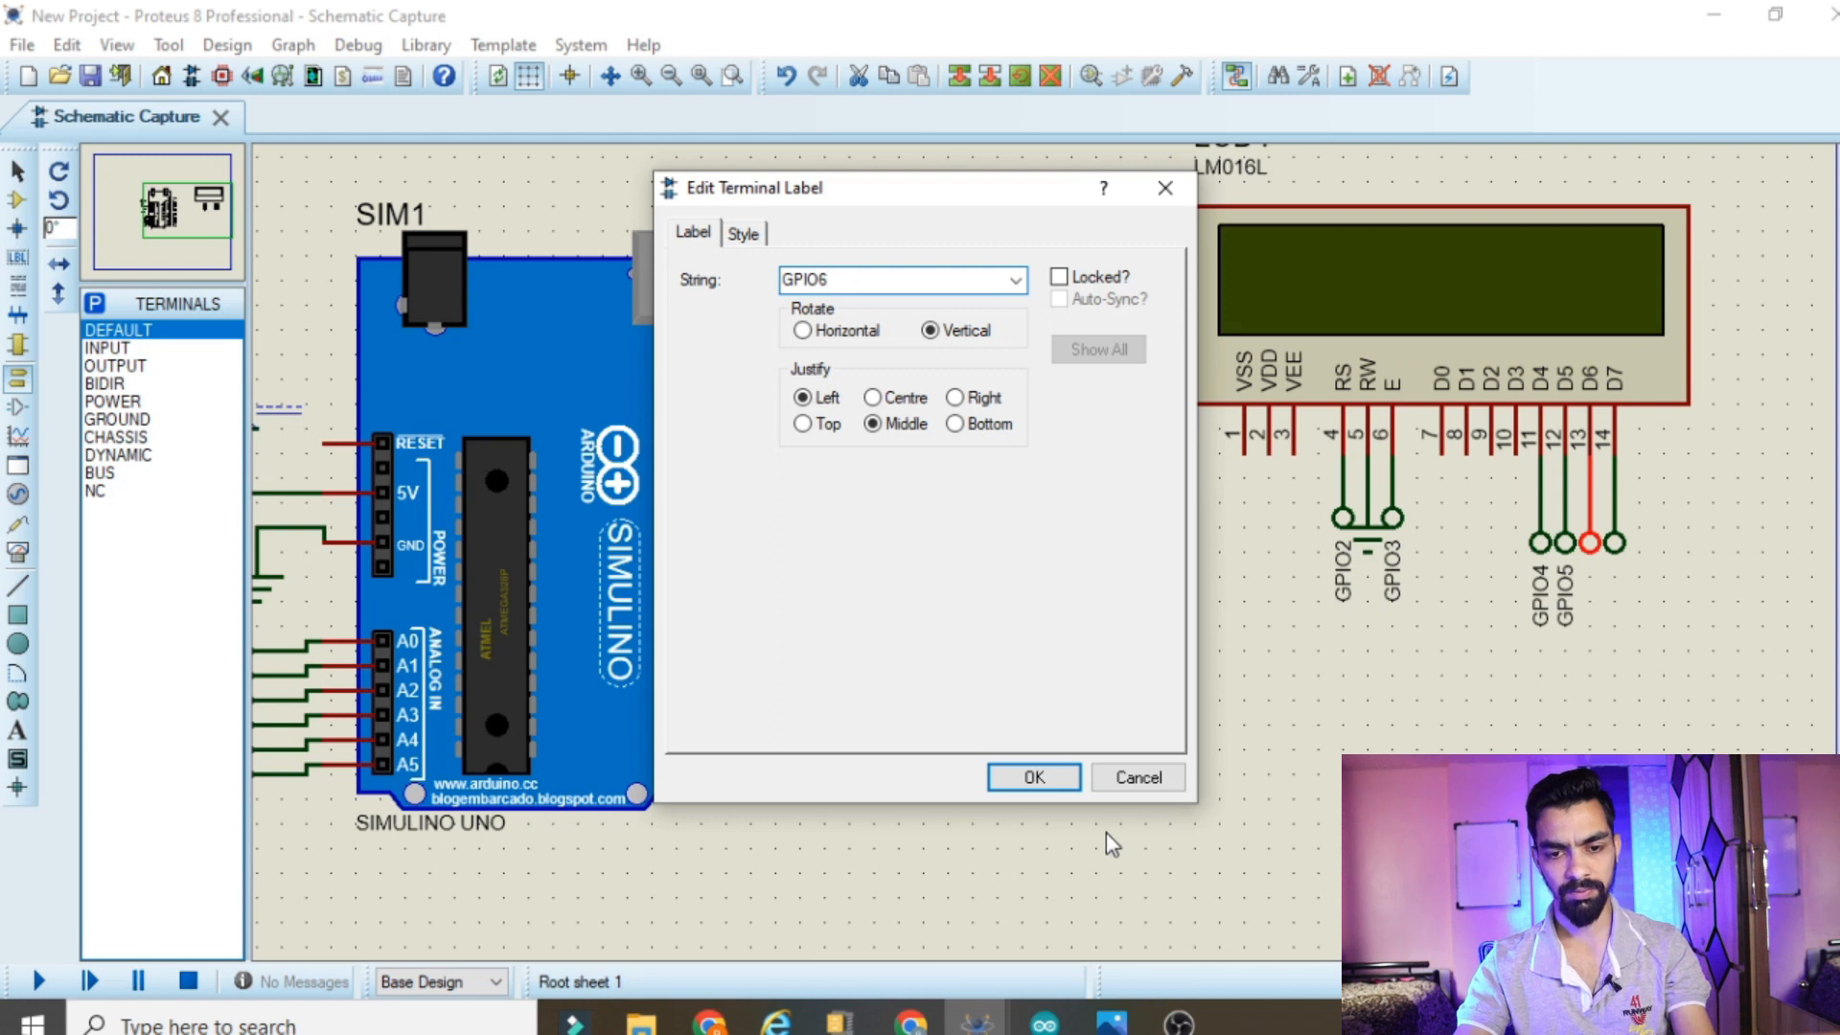
{"action": "left_click", "coordinate": [1071, 778]}
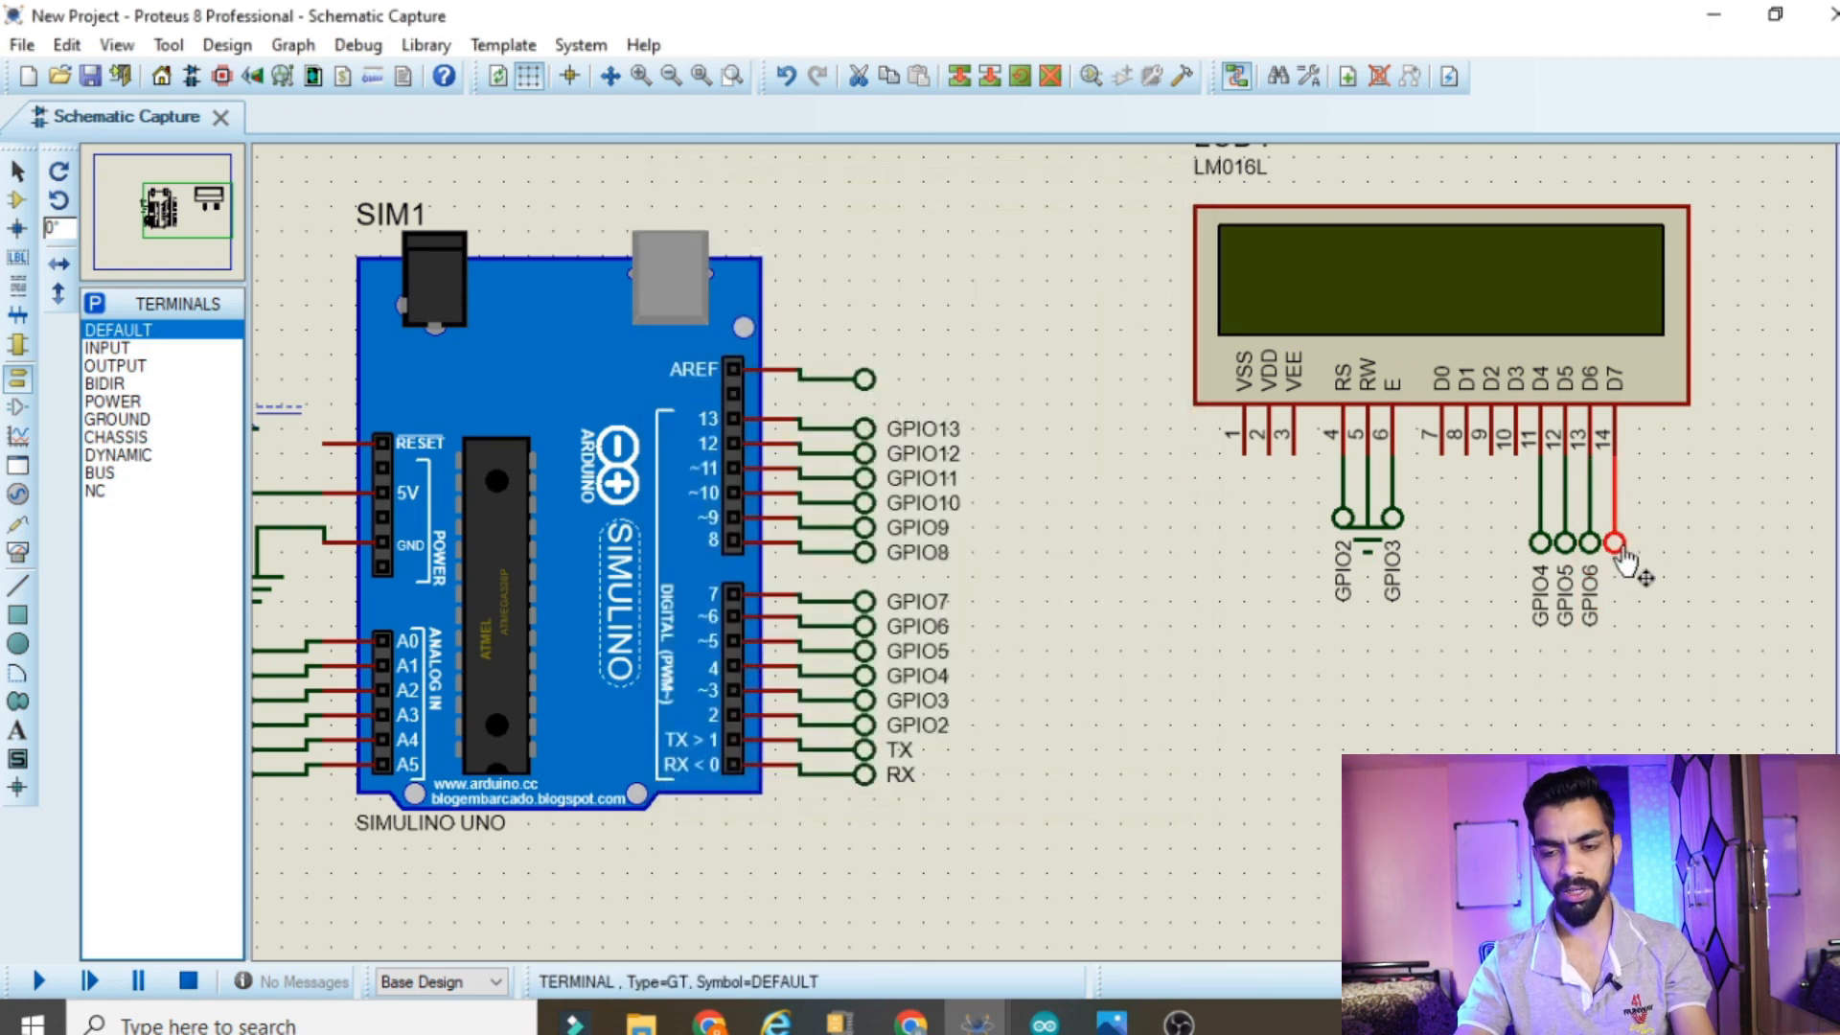
{"action": "double_click", "coordinate": [1620, 553]}
{"action": "type", "text": "GPIO7"}
{"action": "left_click", "coordinate": [1039, 777]}
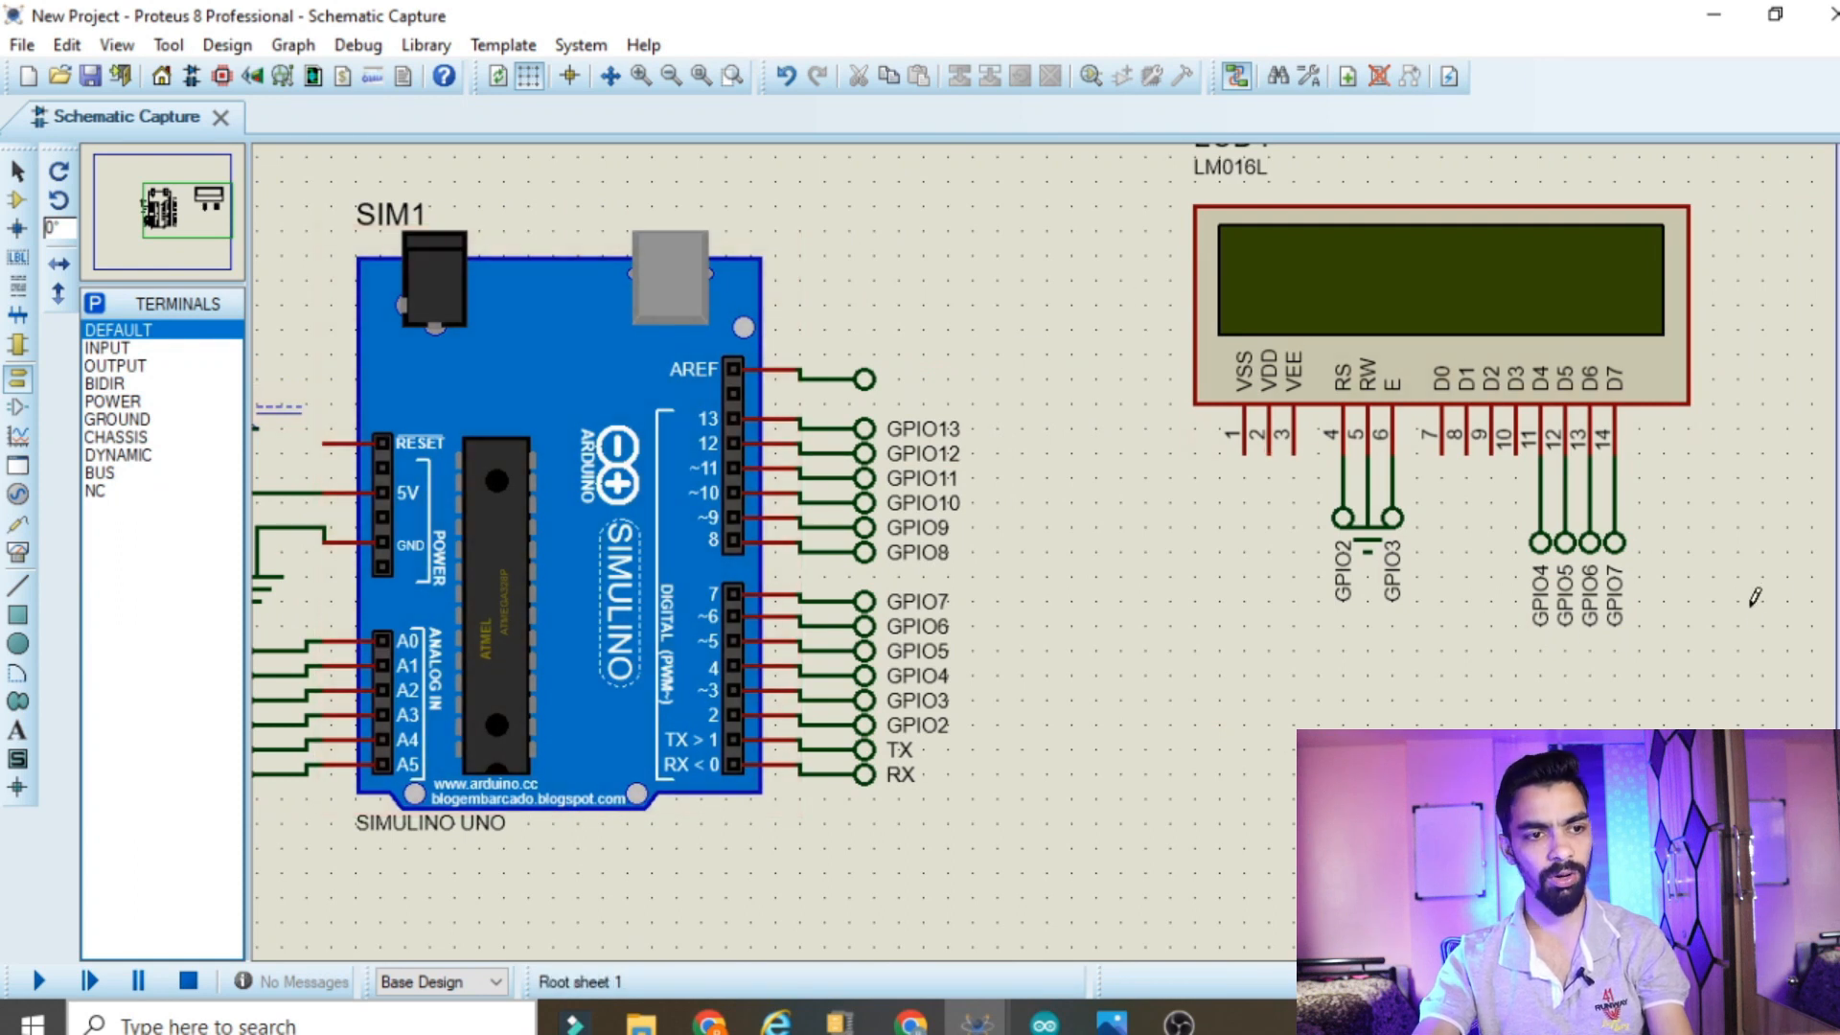
Search the device library for gsm, pick the SIM900D module and place it to the right of the LCD
{"action": "left_click", "coordinate": [18, 199]}
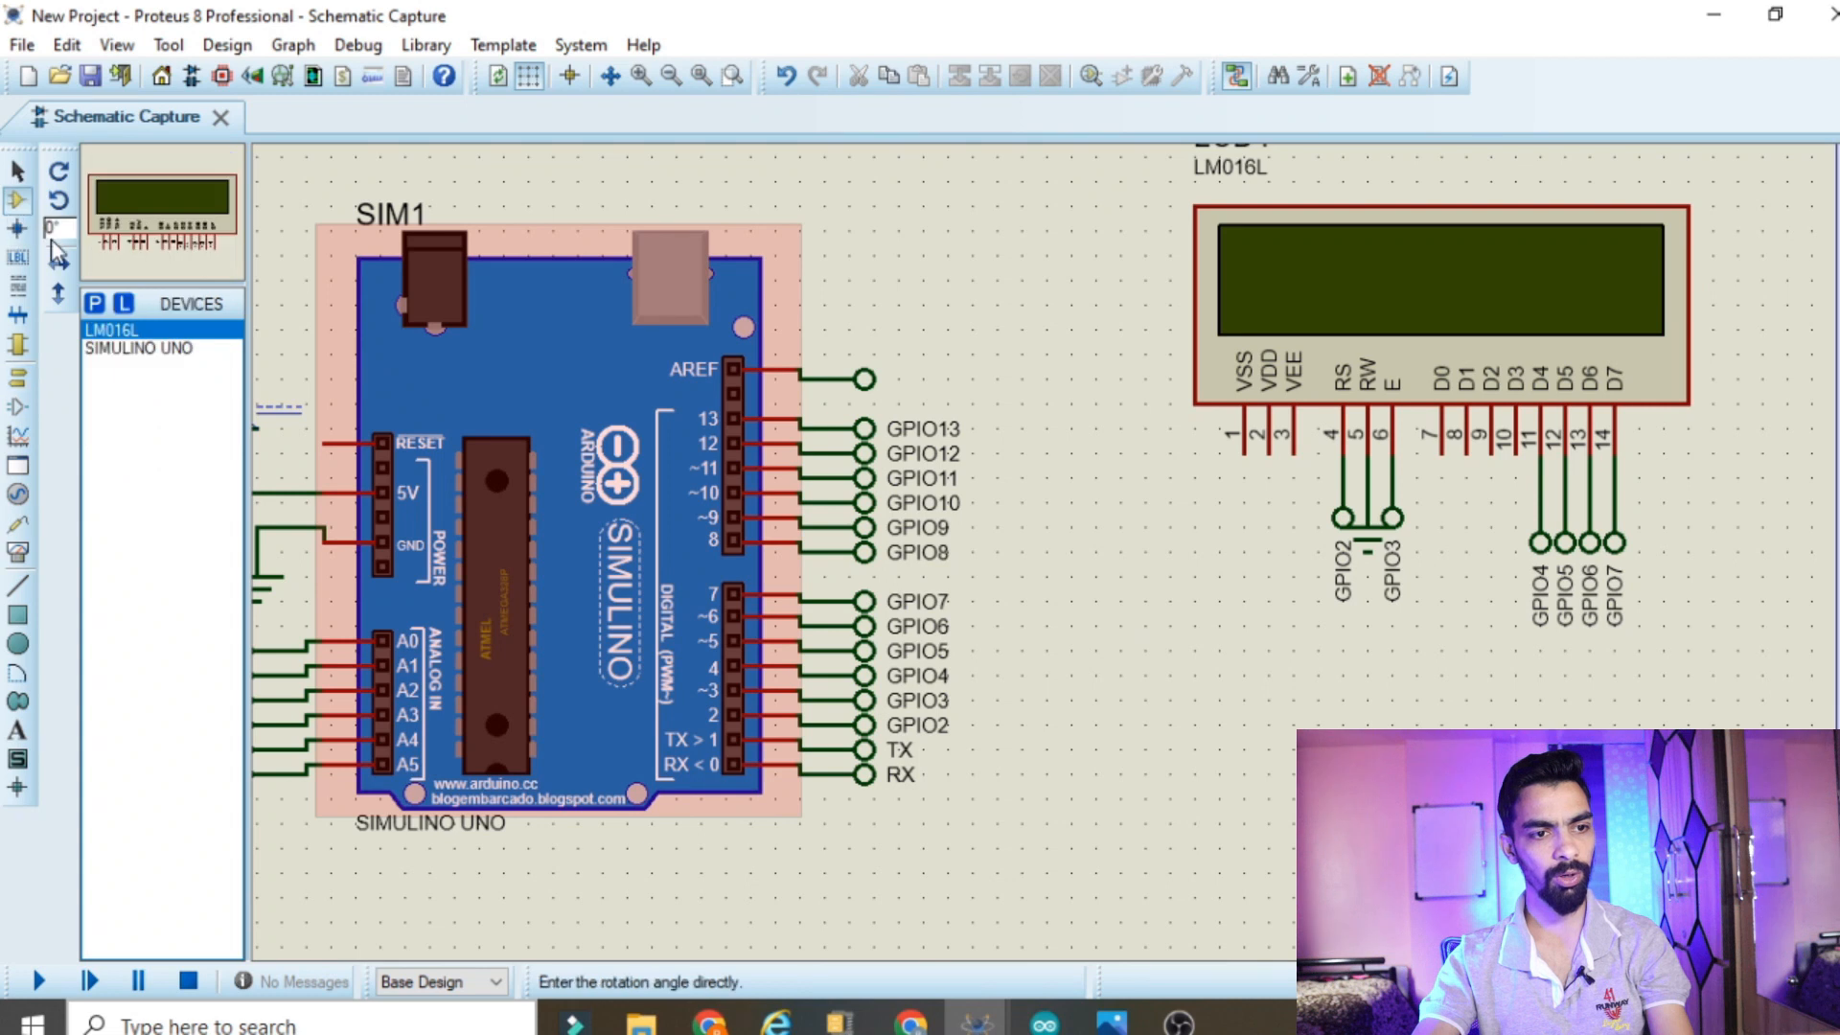
{"action": "left_click", "coordinate": [95, 305]}
{"action": "type", "text": "gsm"}
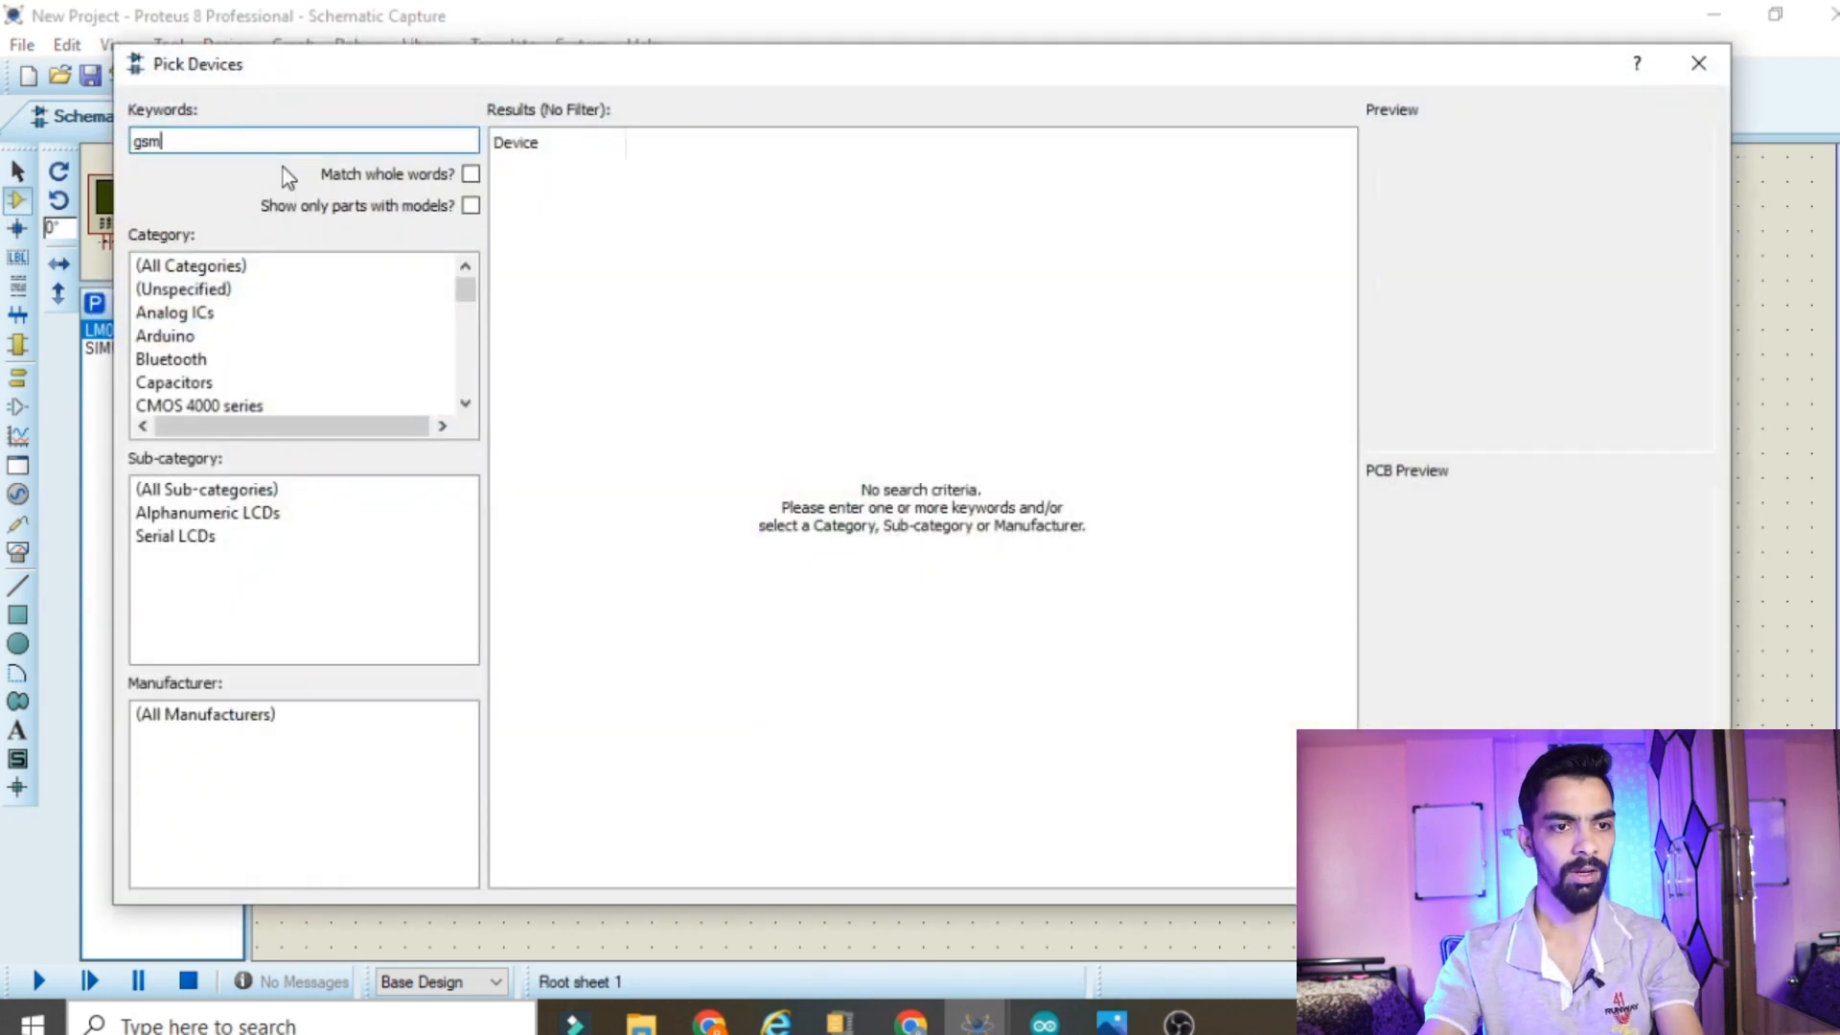
{"action": "left_click", "coordinate": [615, 175]}
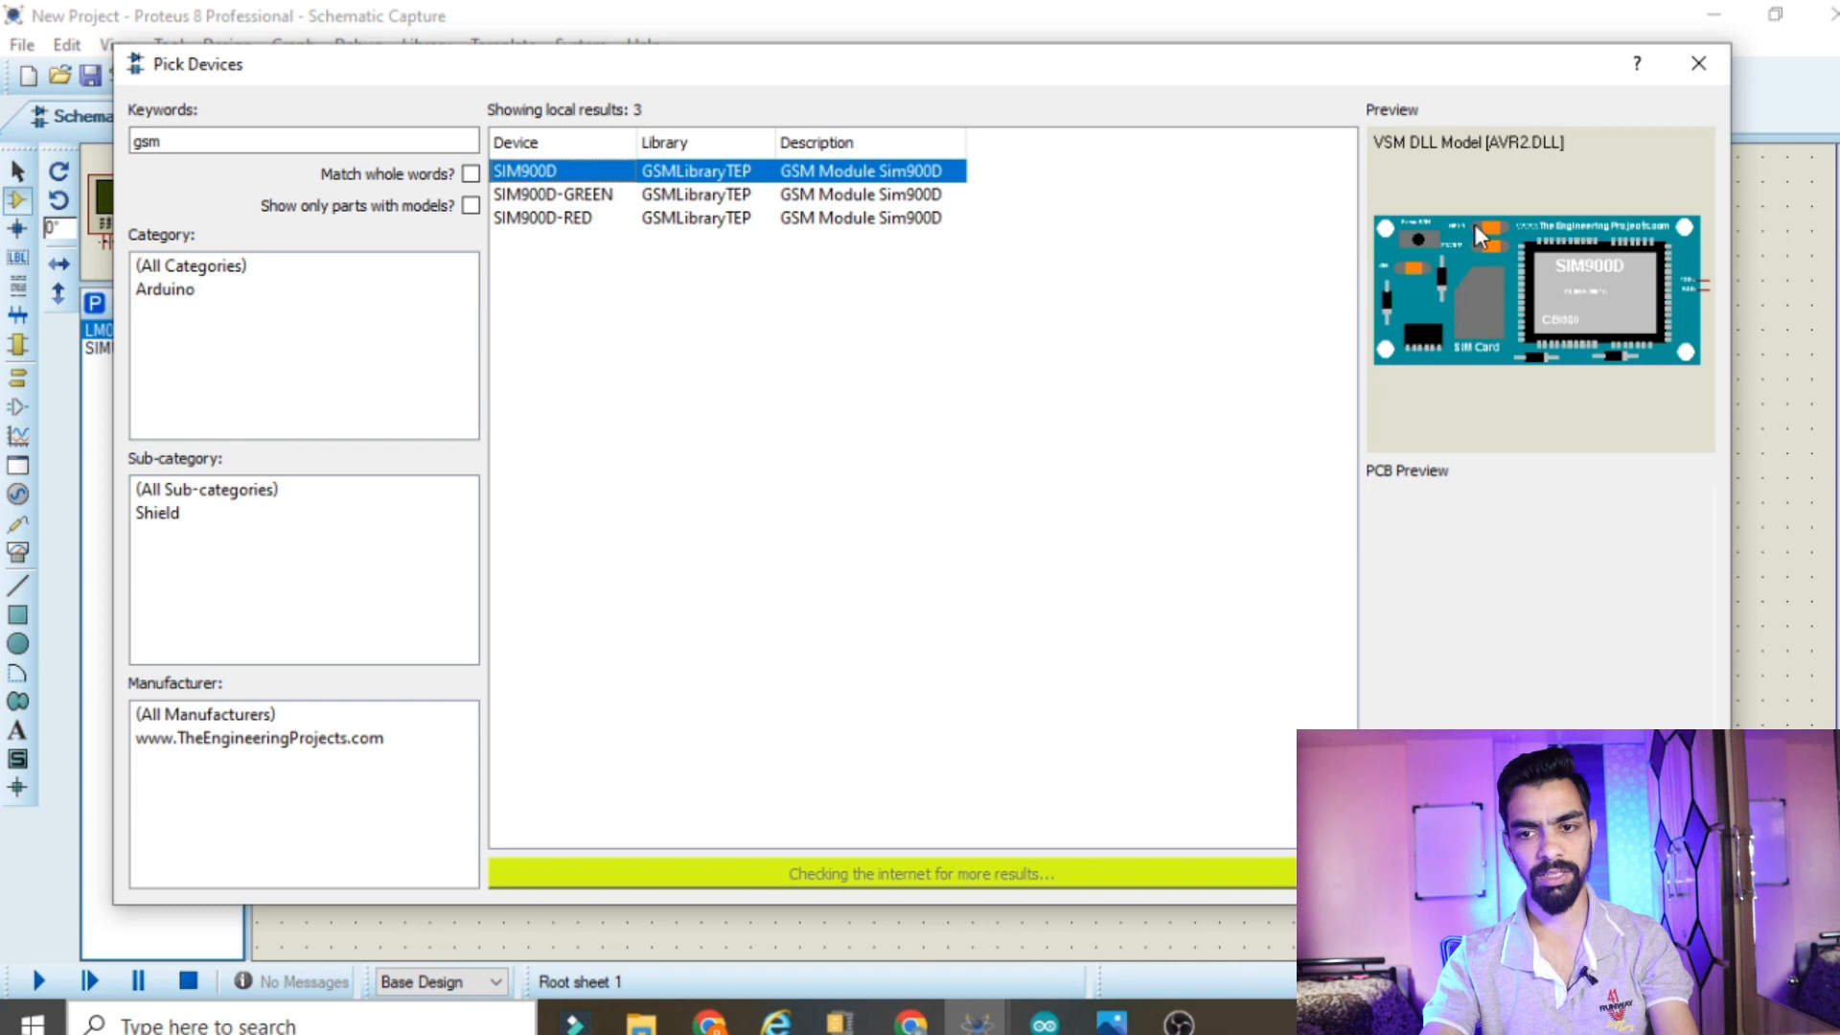
{"action": "left_click", "coordinate": [1574, 874]}
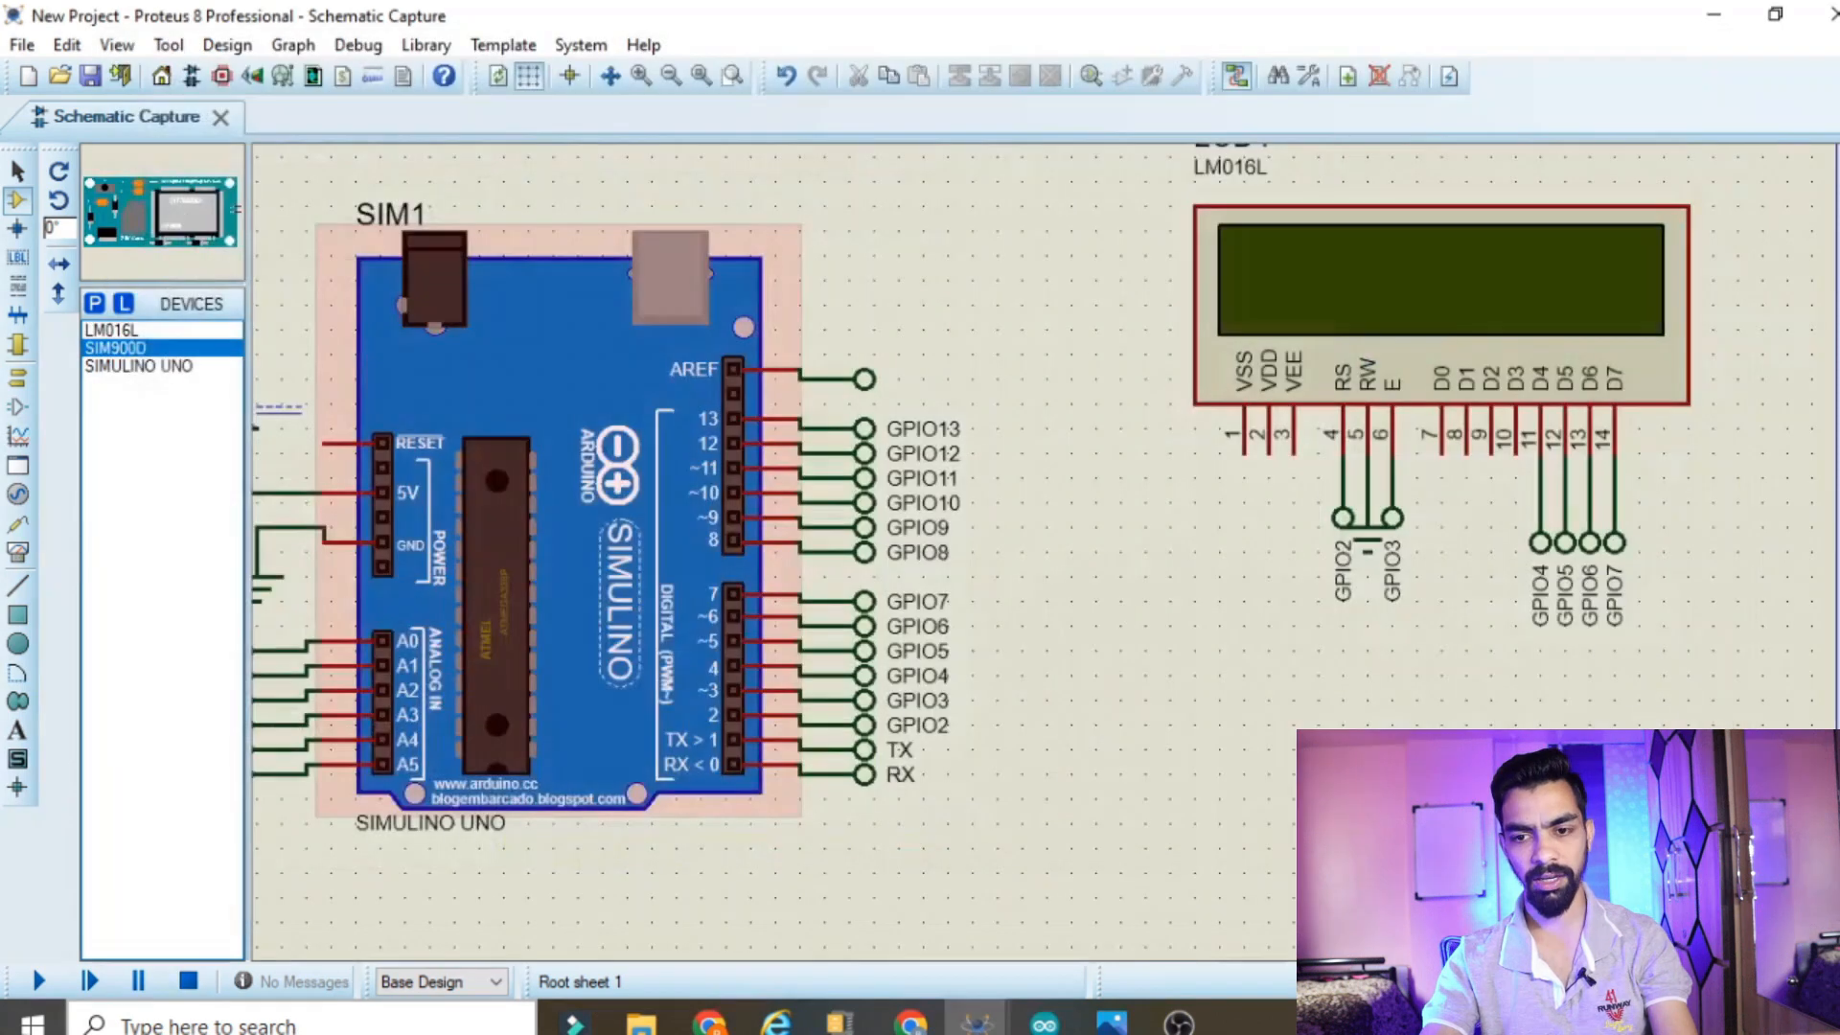
{"action": "middle_click", "coordinate": [1552, 867]}
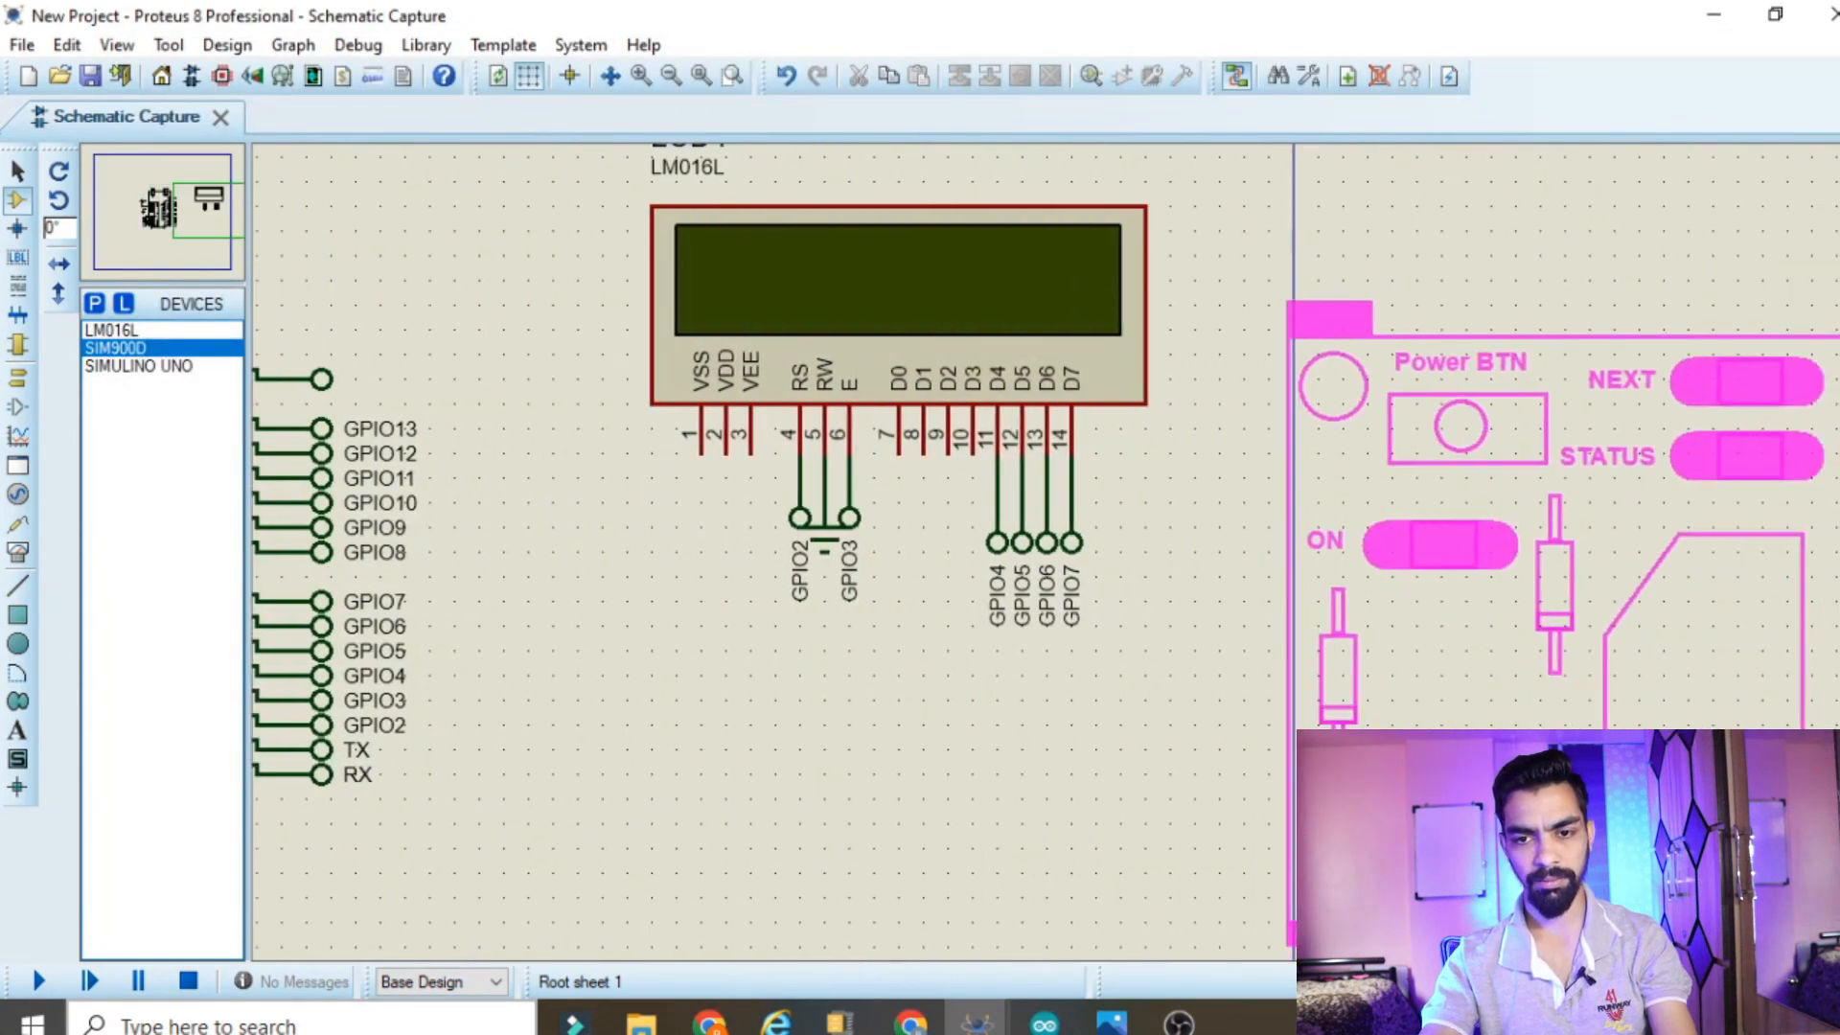
{"action": "left_click", "coordinate": [1348, 271]}
Rotate the SIM900D module clockwise and move it close beside the LCD
{"action": "right_click", "coordinate": [1374, 215]}
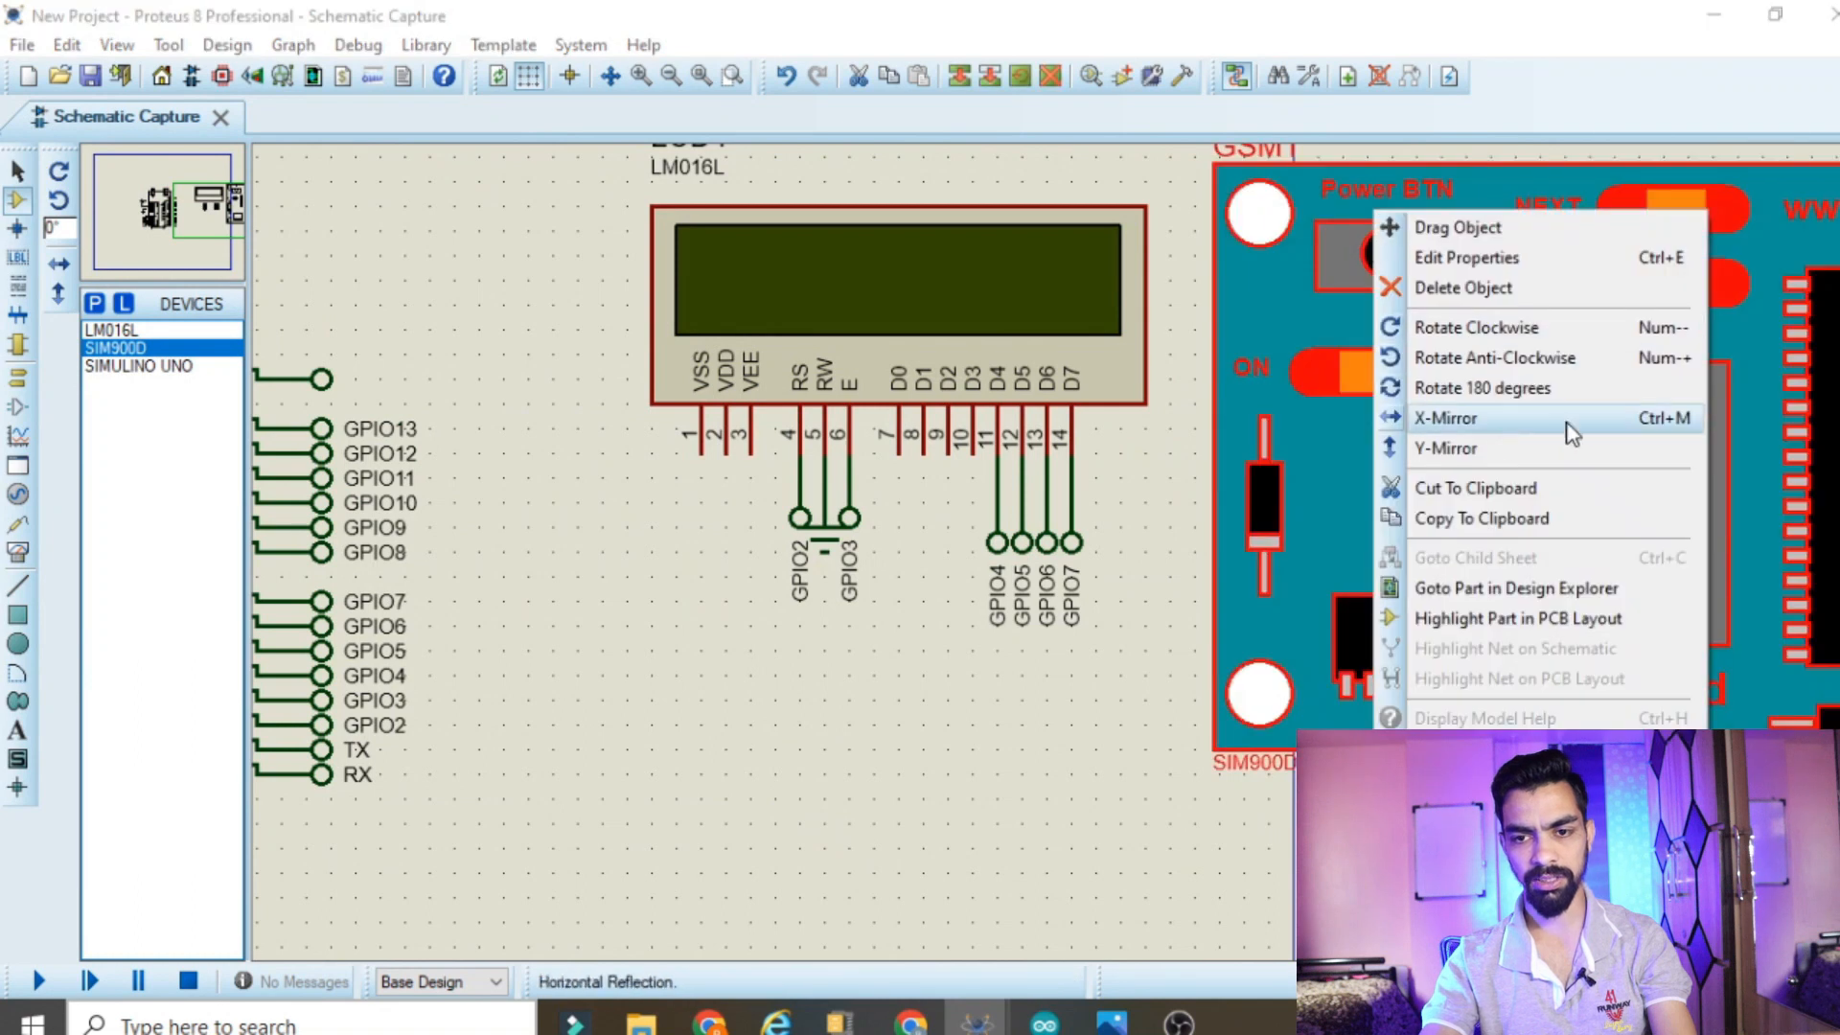
{"action": "left_click", "coordinate": [1508, 331]}
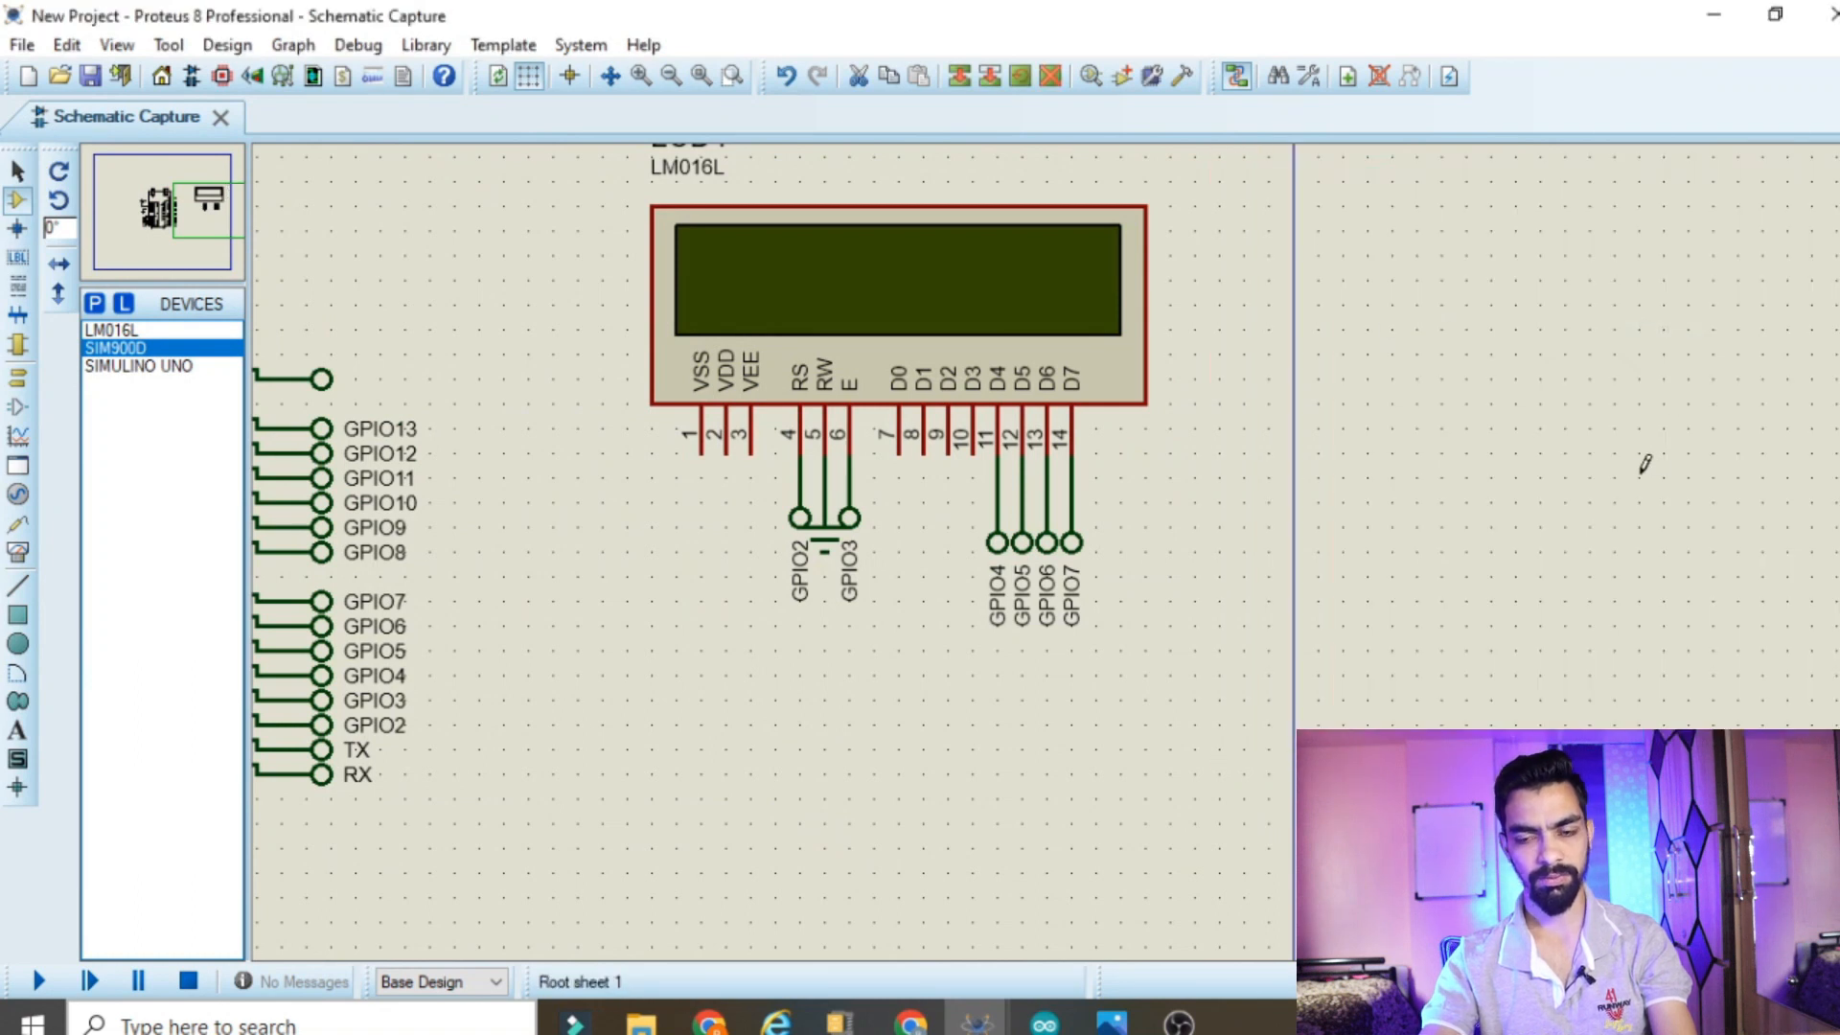
{"action": "scroll", "coordinate": [1220, 534], "scroll_direction": "down", "scroll_amount": 4}
{"action": "scroll", "coordinate": [1060, 566], "scroll_direction": "up", "scroll_amount": 3}
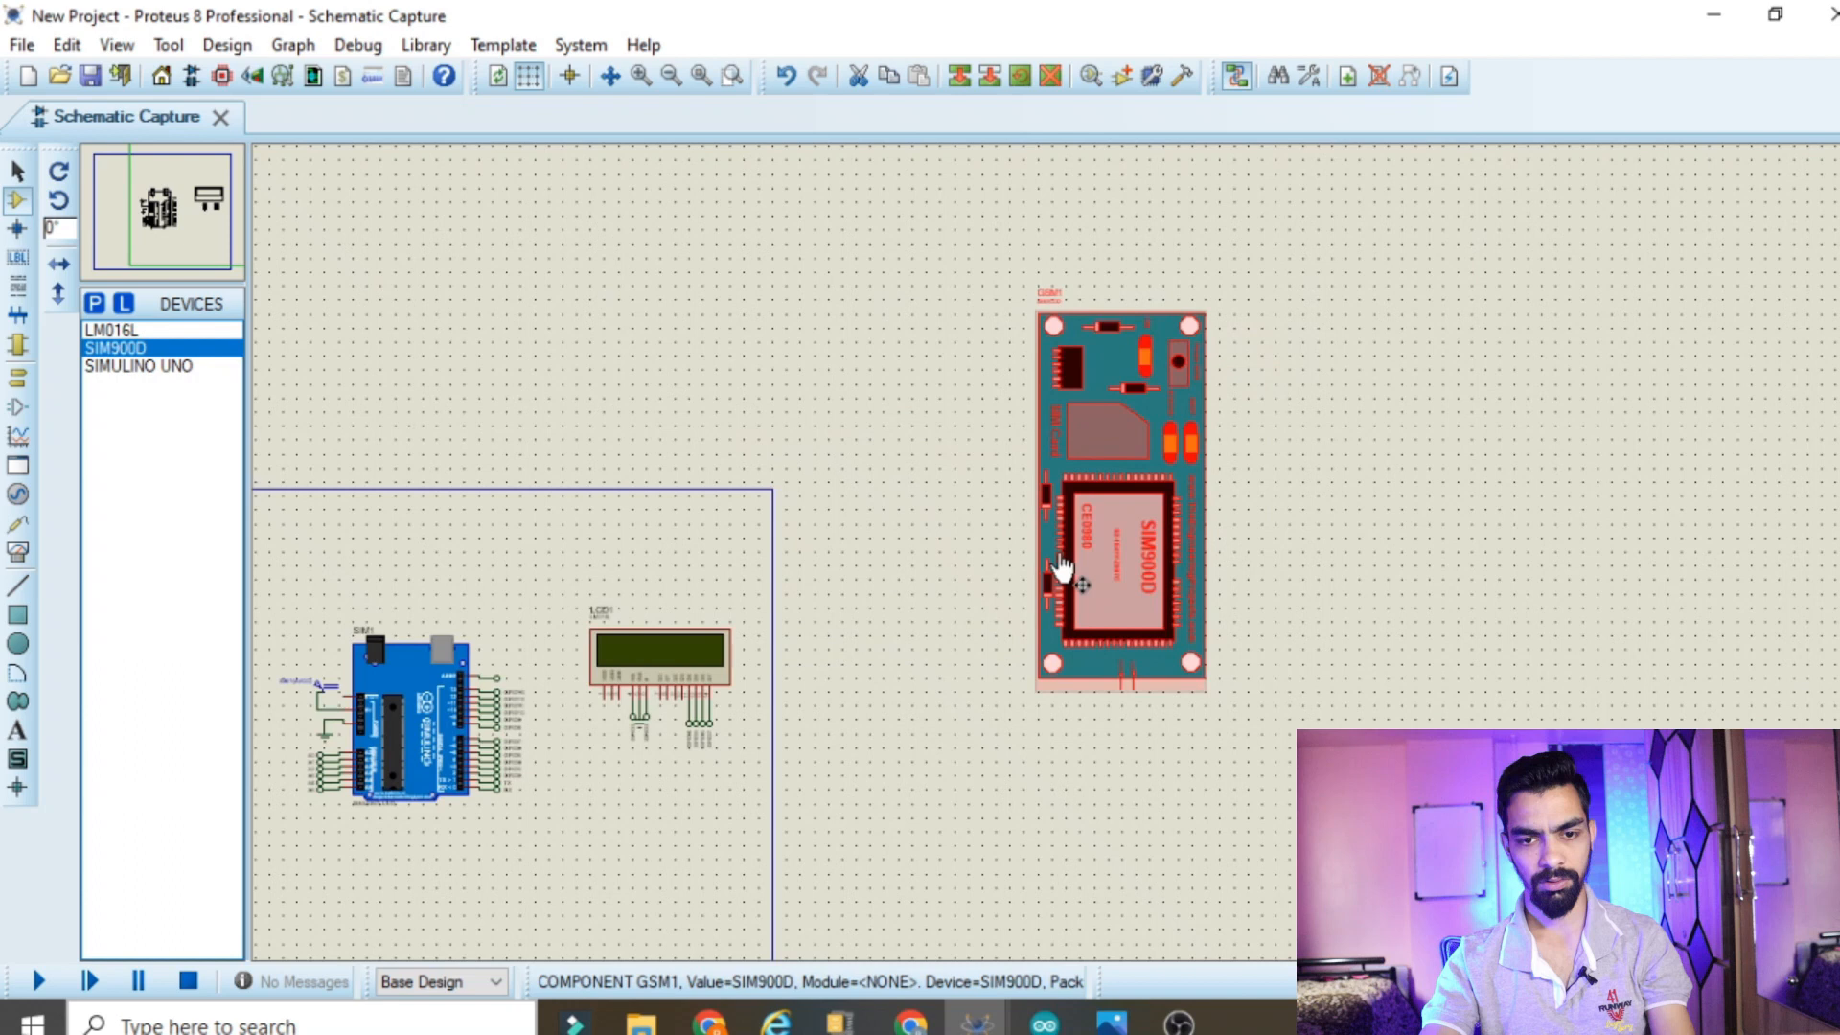
{"action": "left_click_drag", "start_coordinate": [925, 251], "coordinate": [1345, 768]}
{"action": "mouse_move", "coordinate": [1114, 505]}
{"action": "left_mouse_down"}
{"action": "mouse_move", "coordinate": [877, 767]}
{"action": "mouse_move", "coordinate": [843, 743]}
{"action": "left_mouse_up"}
{"action": "left_click", "coordinate": [254, 906]}
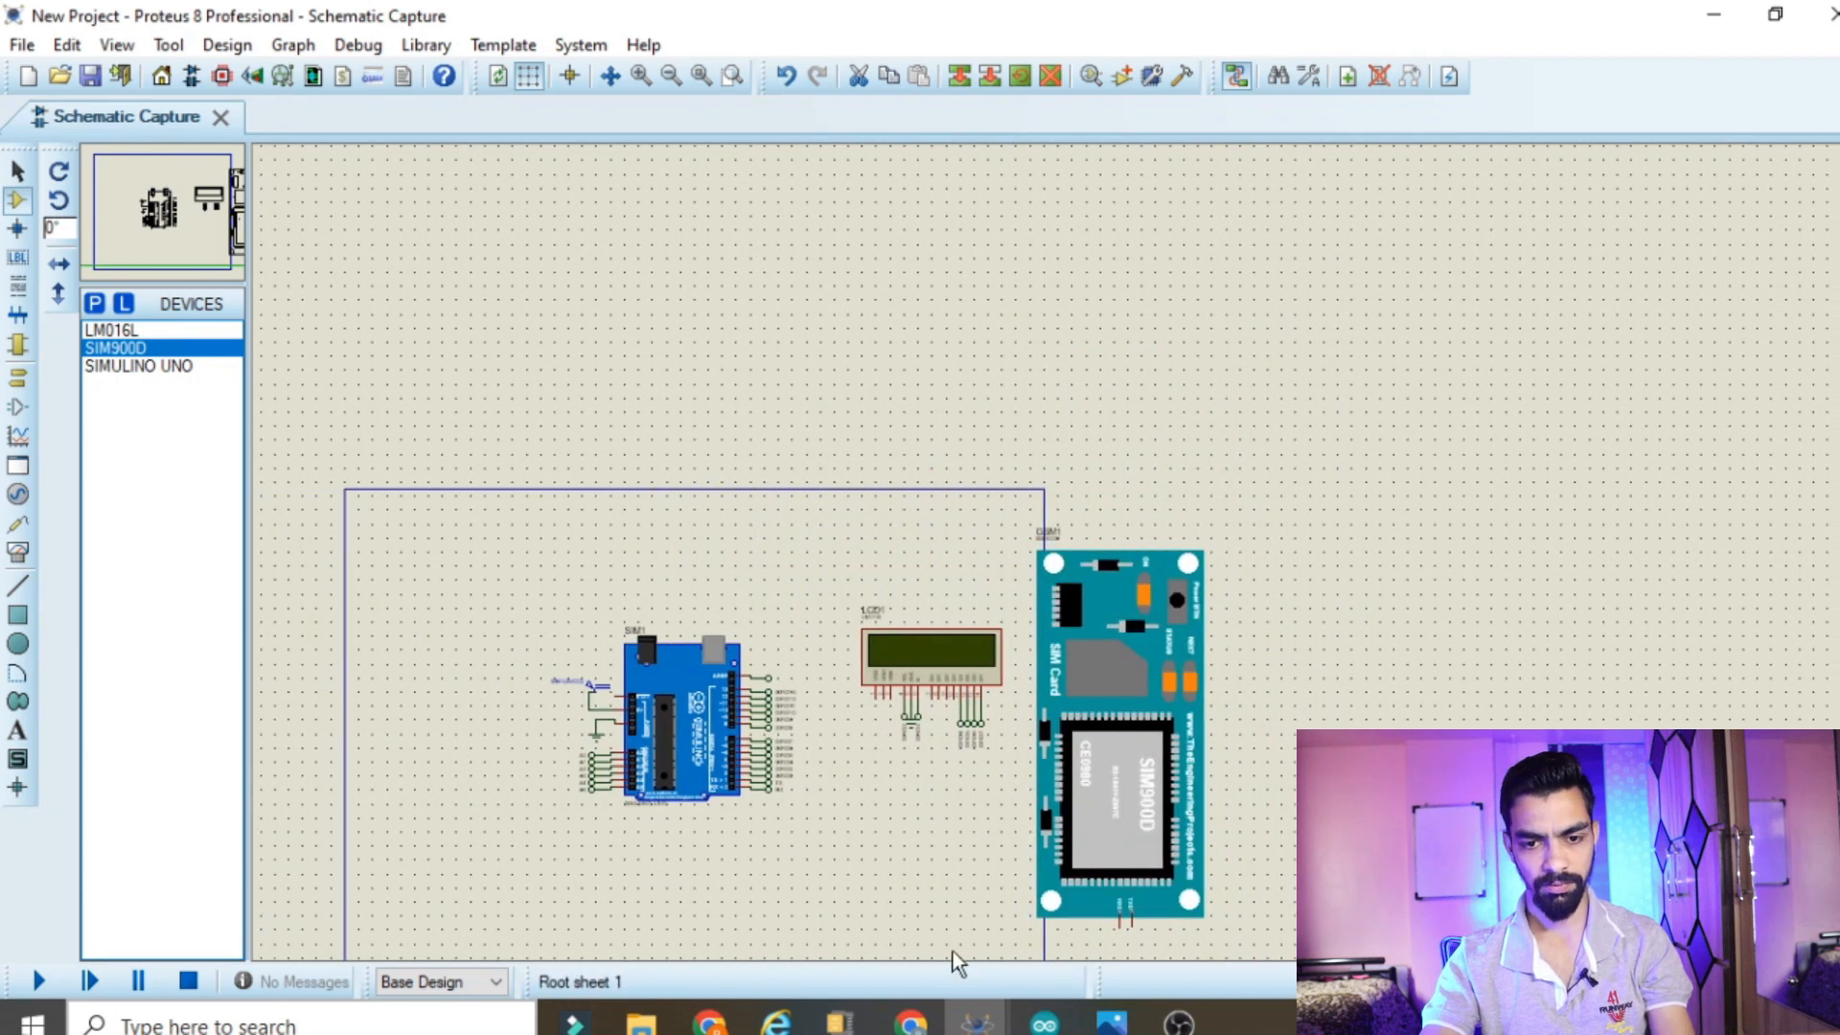
Place a default terminal below the SIM900D module and wire it to the module's RXD pin
{"action": "scroll", "coordinate": [986, 944], "scroll_direction": "up", "scroll_amount": 2}
{"action": "left_click_drag", "start_coordinate": [1702, 301], "coordinate": [1696, 143]}
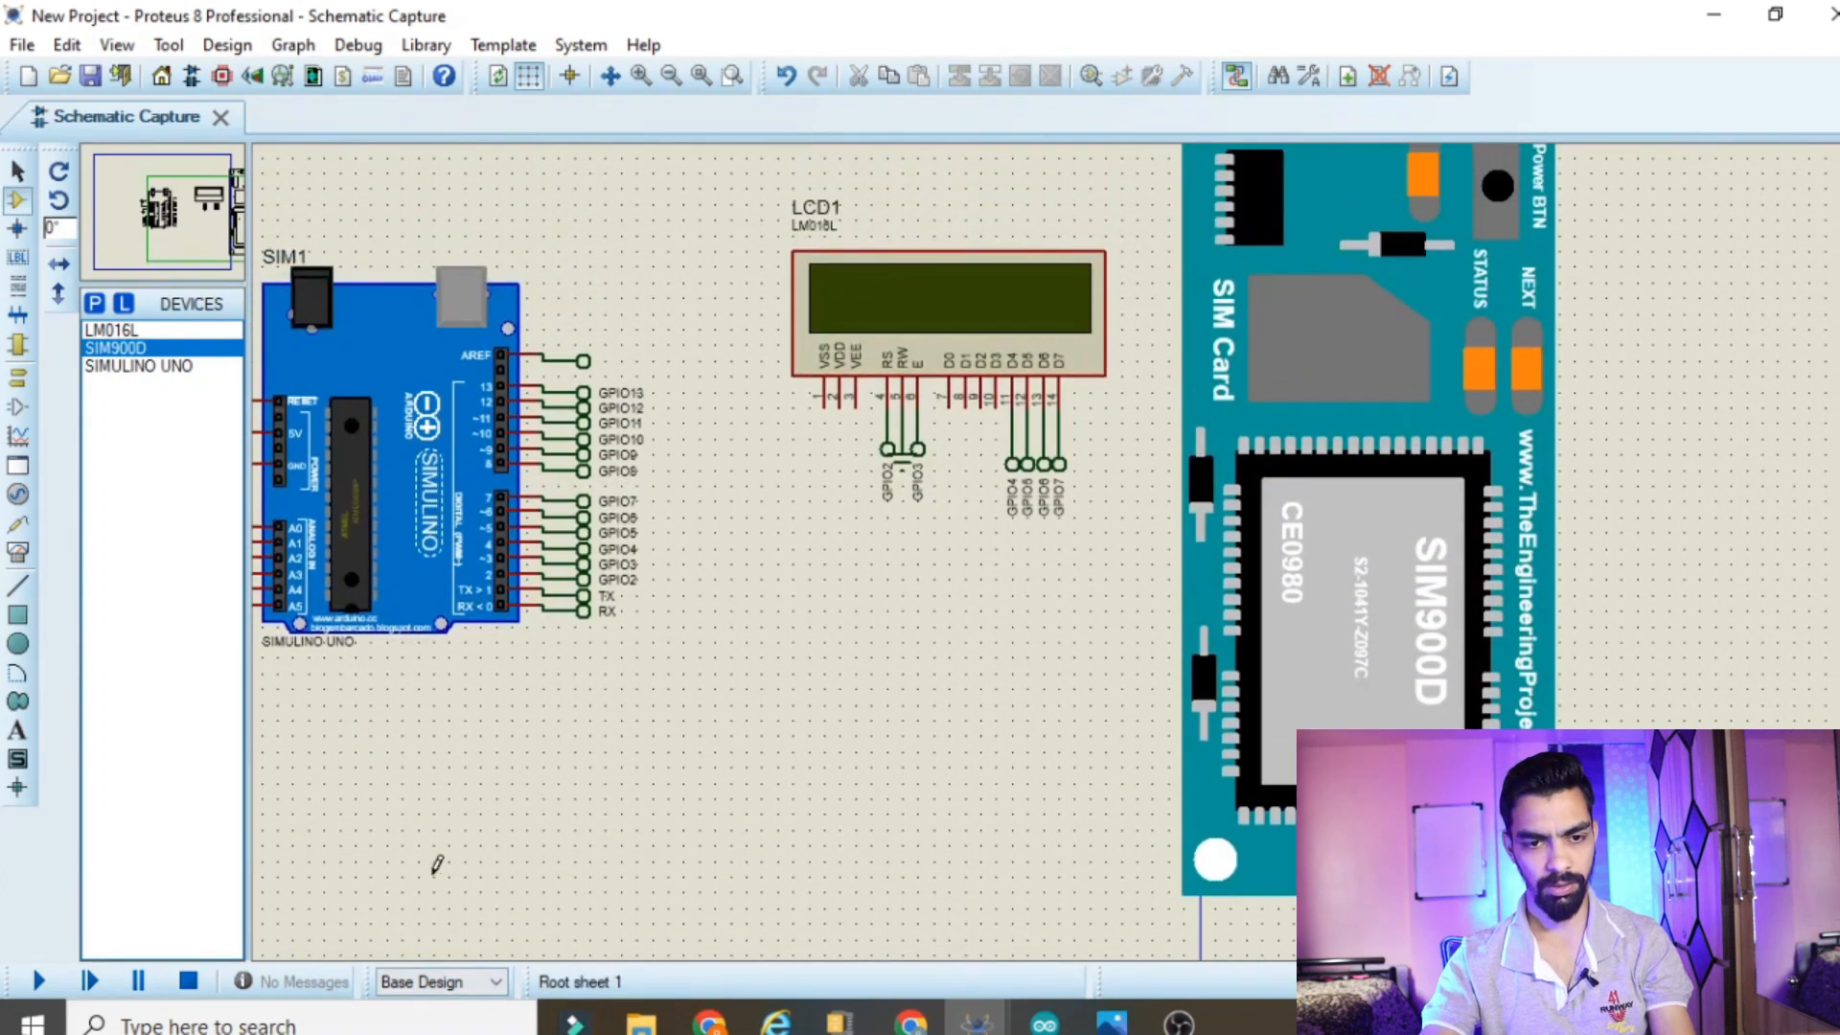
{"action": "left_click_drag", "start_coordinate": [432, 870], "coordinate": [252, 862]}
{"action": "left_click_drag", "start_coordinate": [661, 892], "coordinate": [662, 960]}
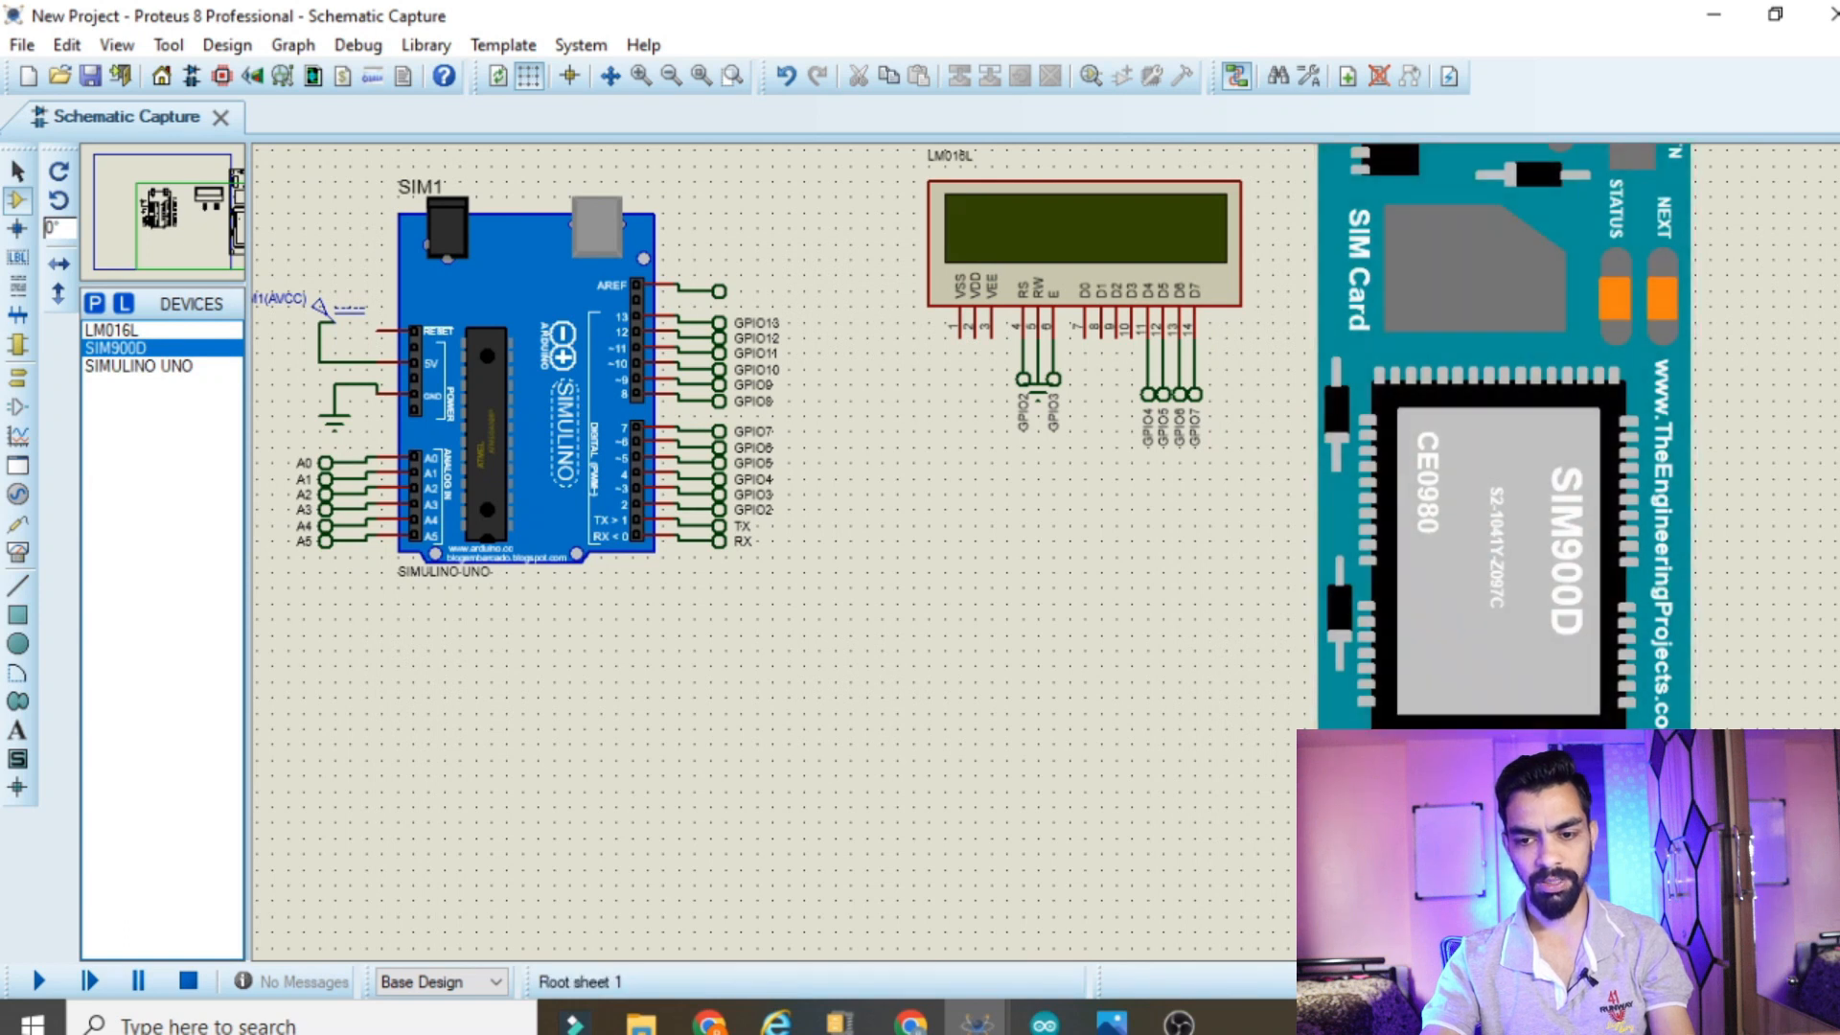
{"action": "scroll", "coordinate": [1063, 541], "scroll_direction": "up", "scroll_amount": 2}
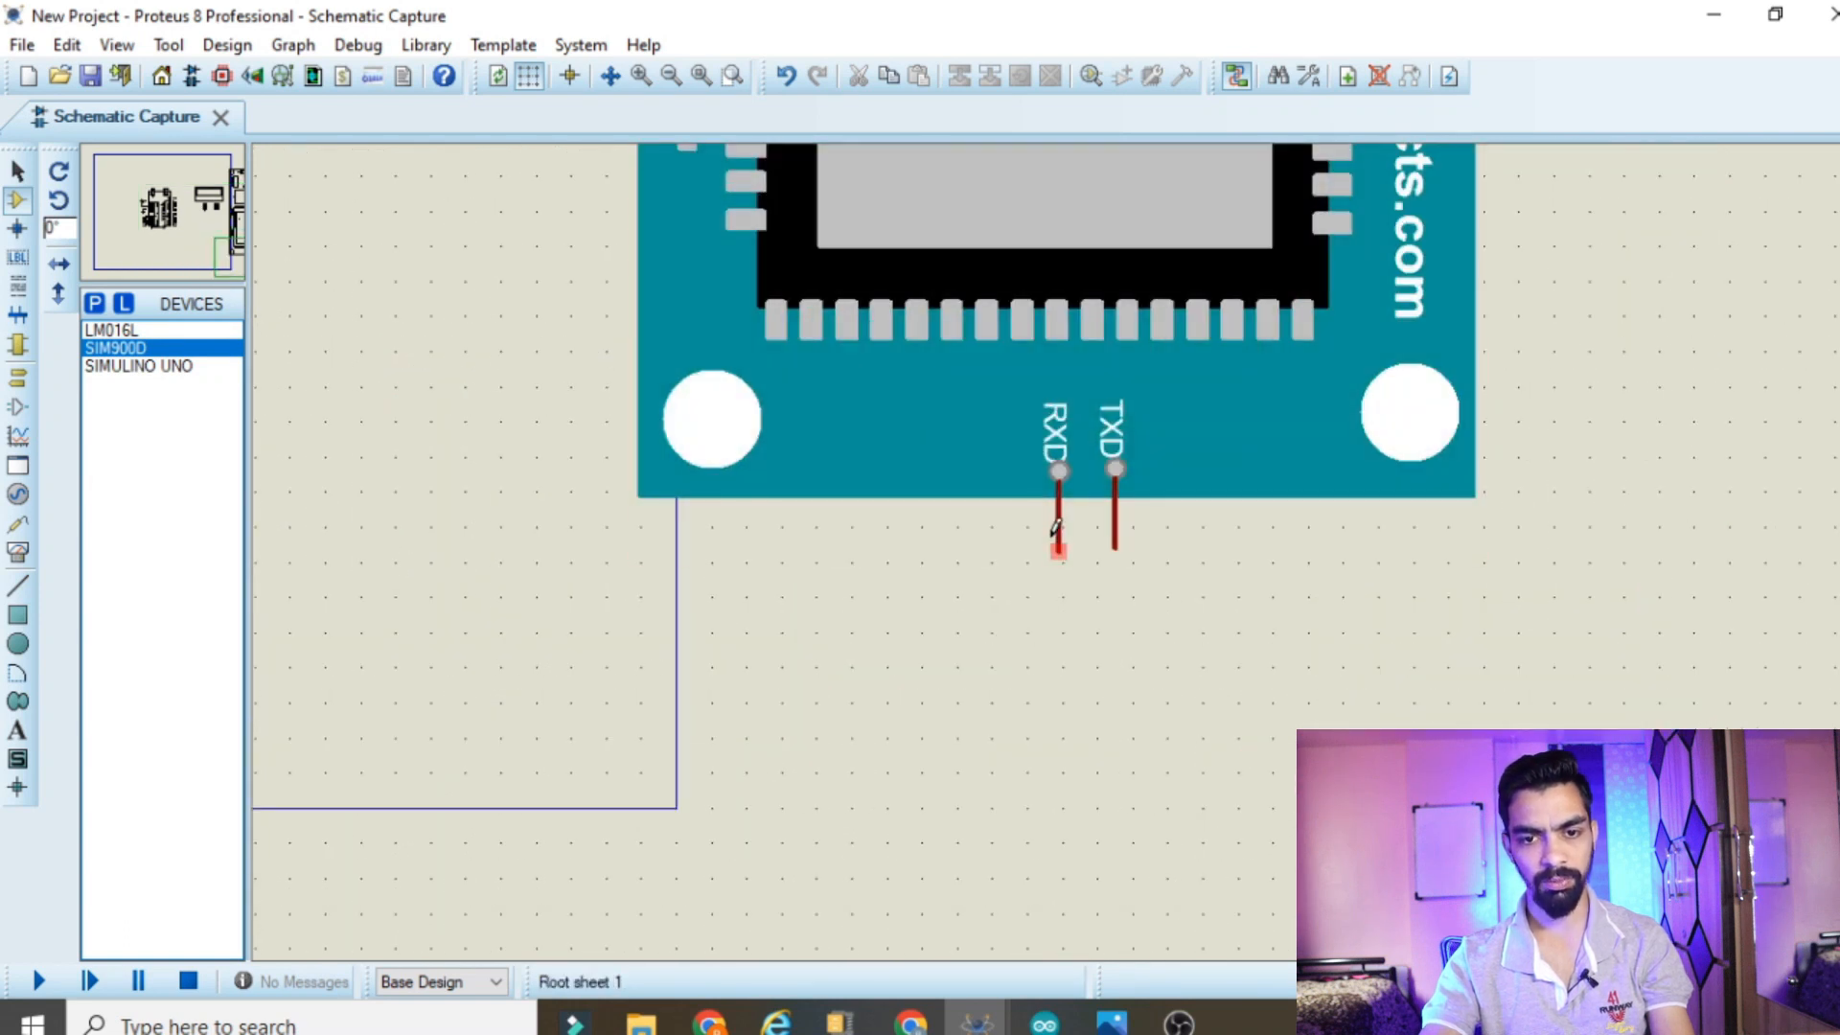
{"action": "scroll", "coordinate": [1033, 634], "scroll_direction": "down", "scroll_amount": 2}
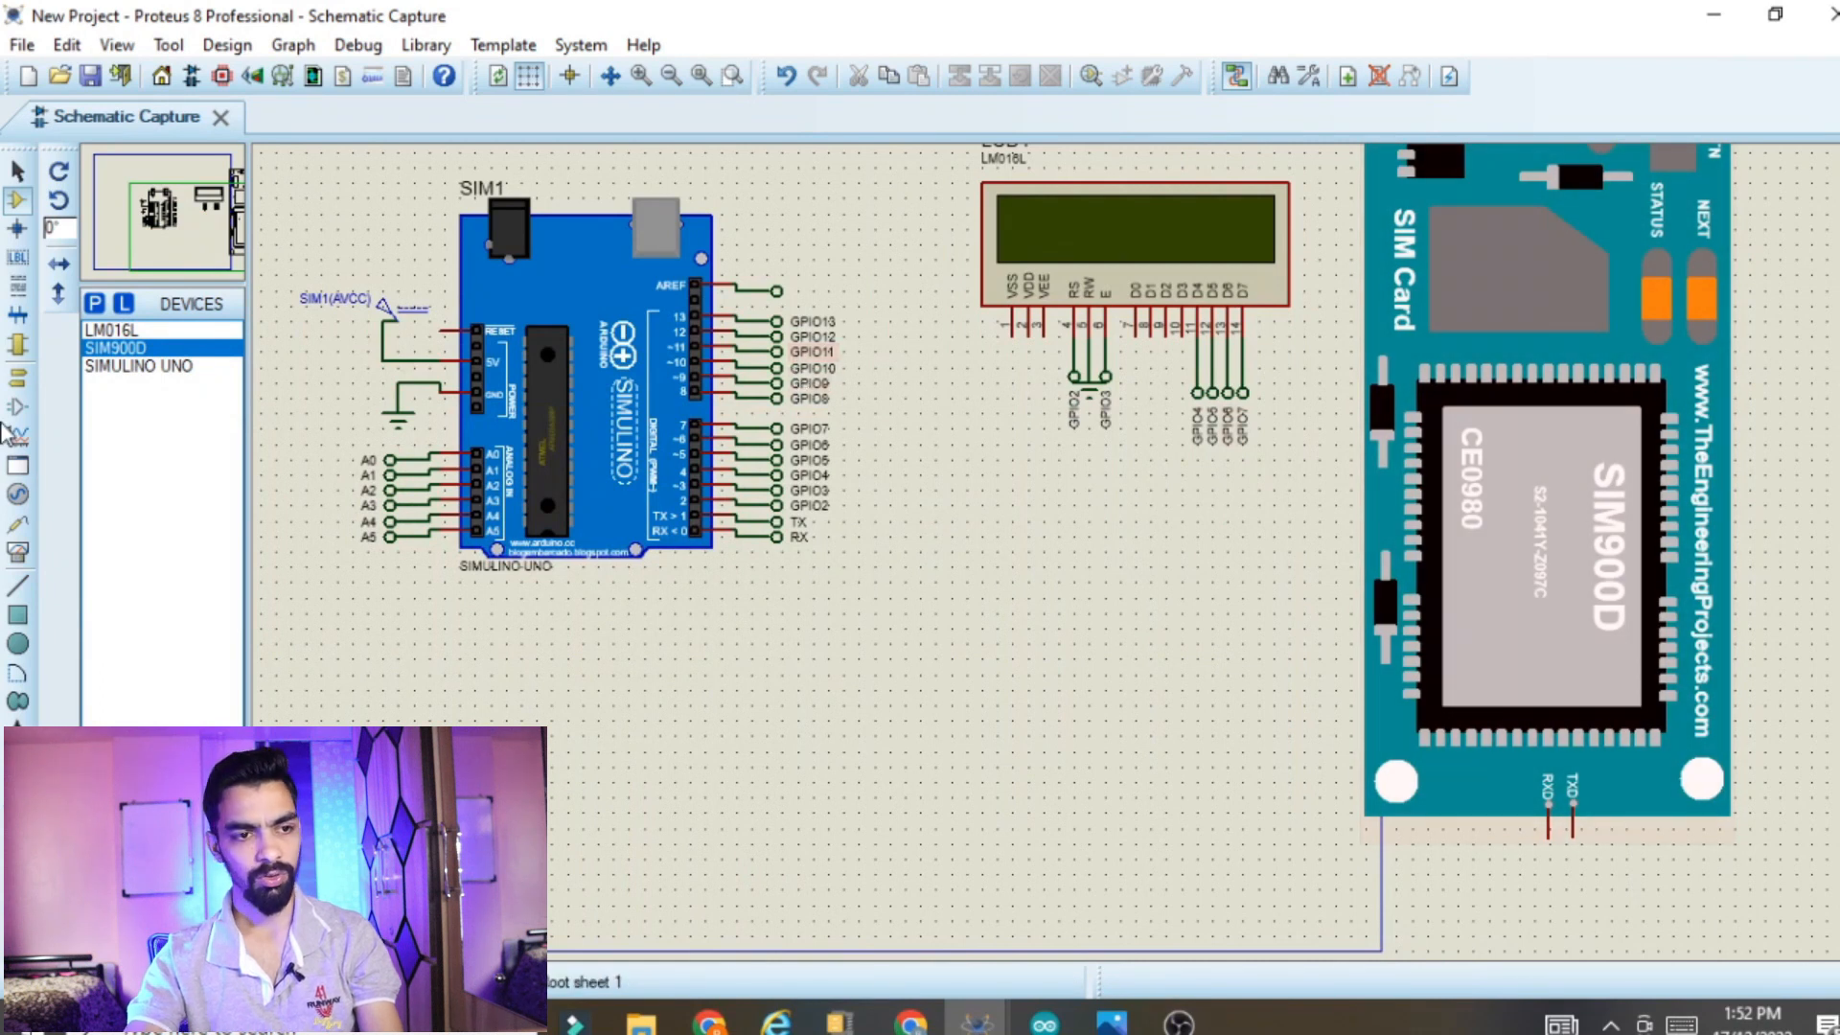
{"action": "left_click", "coordinate": [19, 380]}
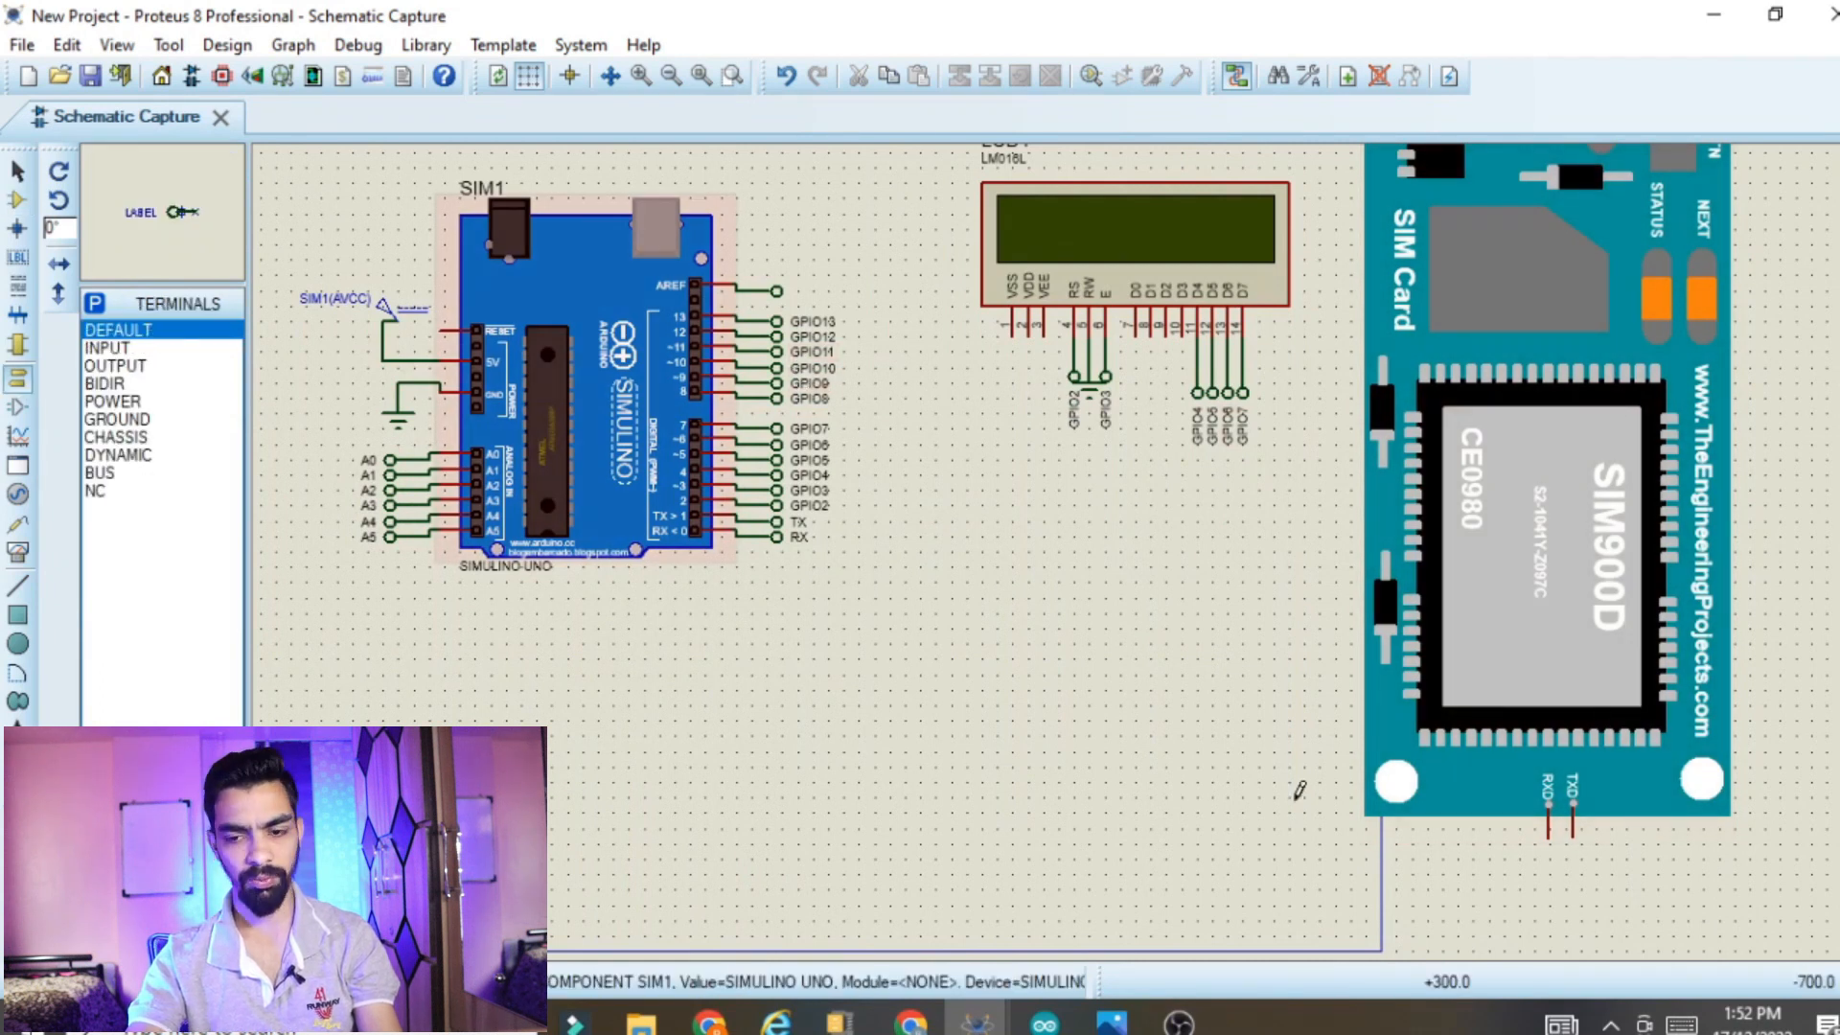
{"action": "left_click", "coordinate": [1534, 889]}
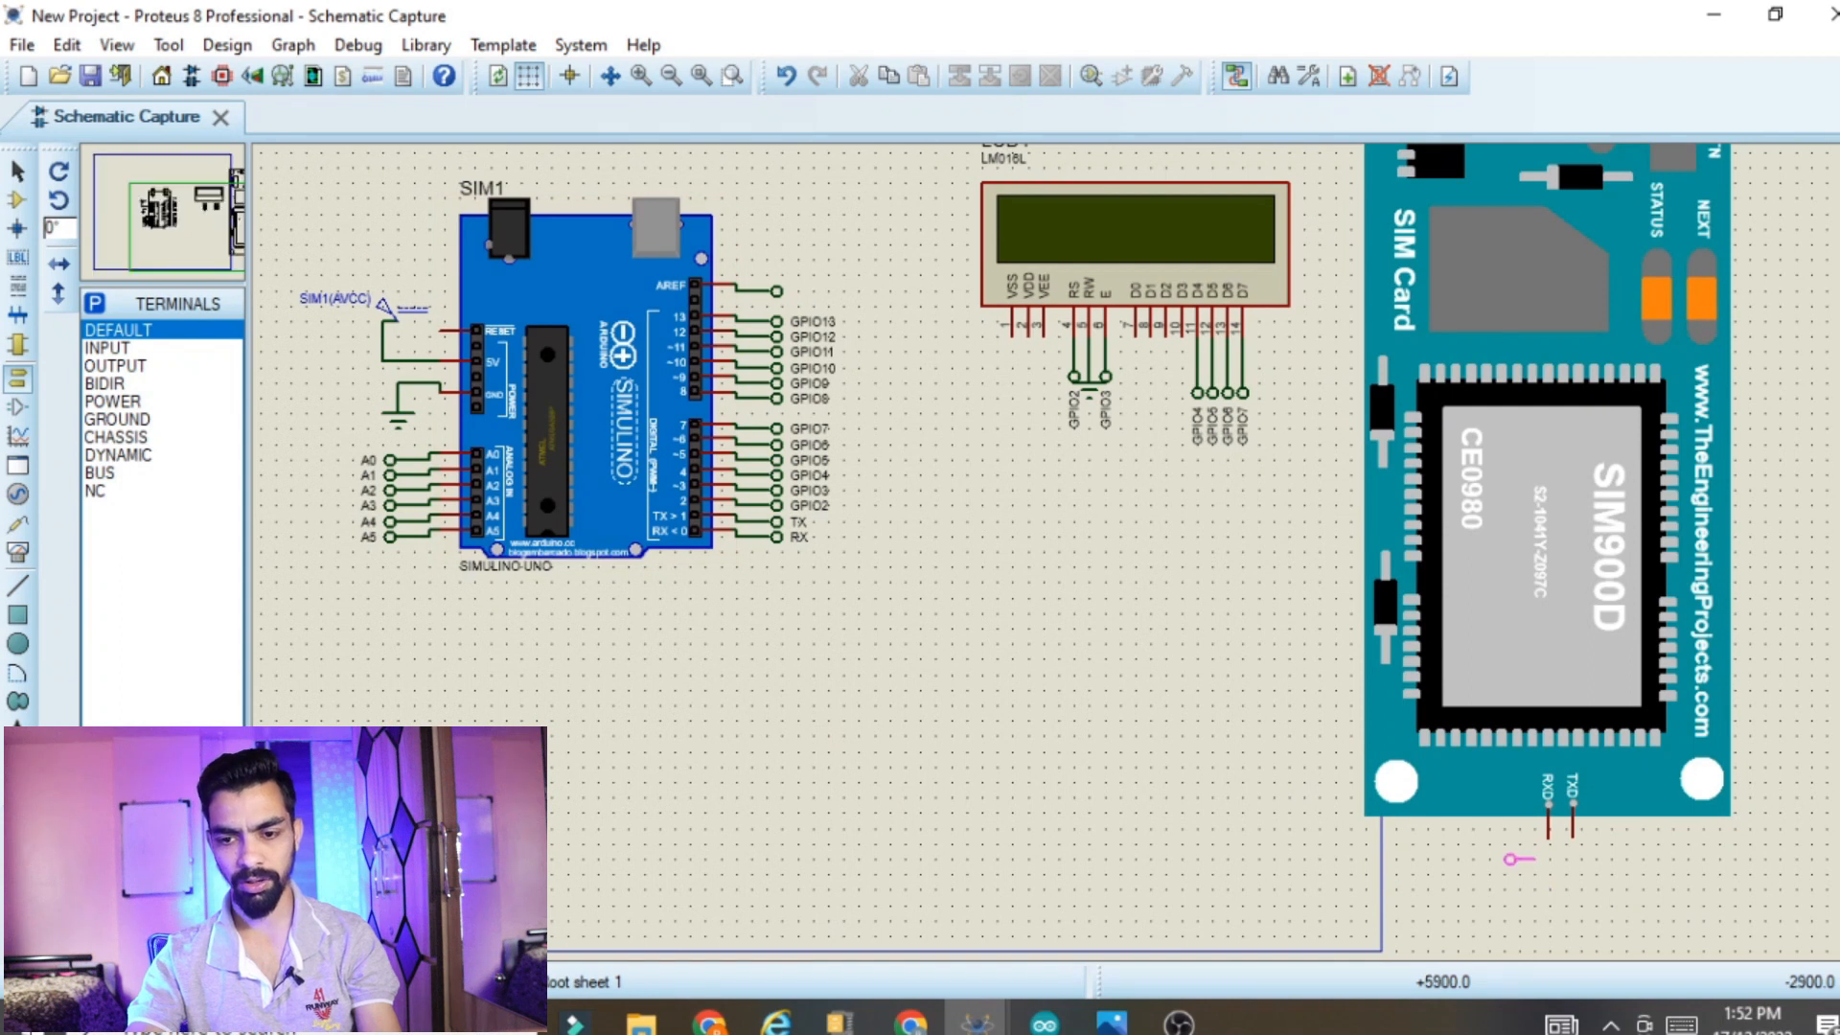
{"action": "scroll", "coordinate": [1530, 856], "scroll_direction": "up", "scroll_amount": 3}
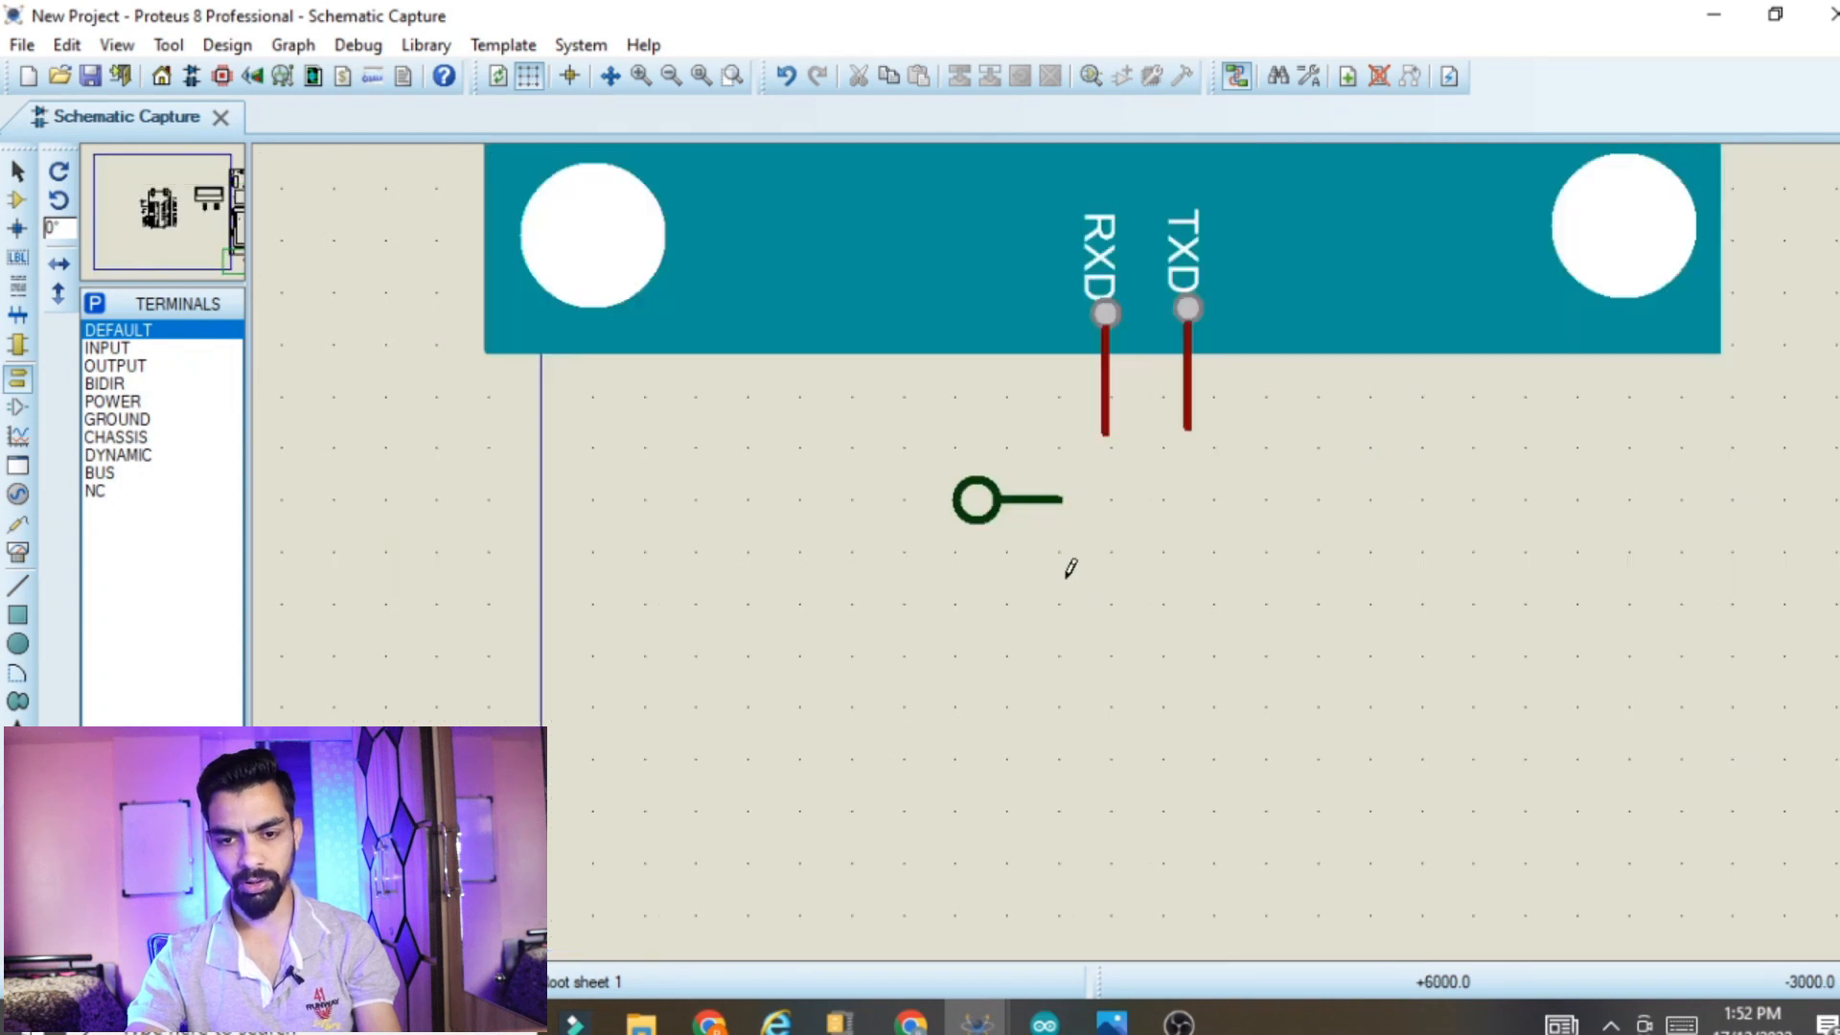
{"action": "left_click", "coordinate": [1105, 431]}
{"action": "left_click", "coordinate": [976, 503]}
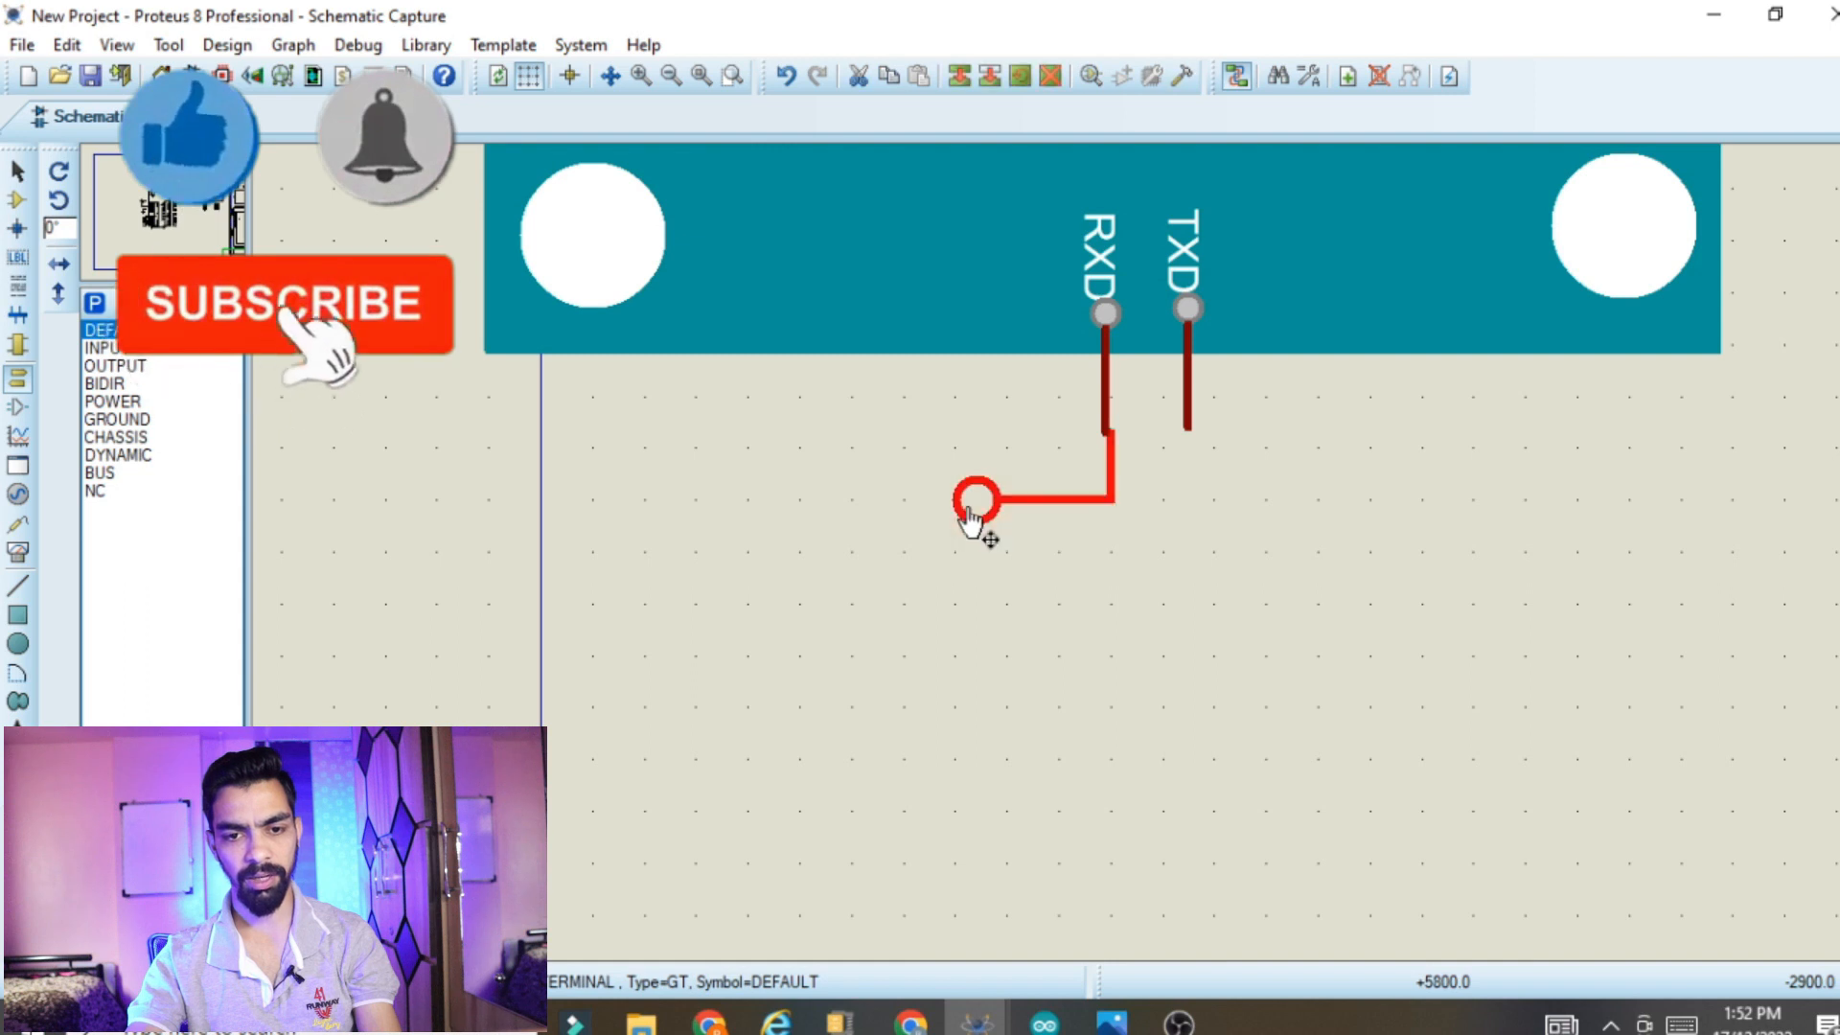
Label the terminal on the SIM900D's RXD pin GPIO11
{"action": "left_click", "coordinate": [973, 513]}
{"action": "type", "text": "GP"}
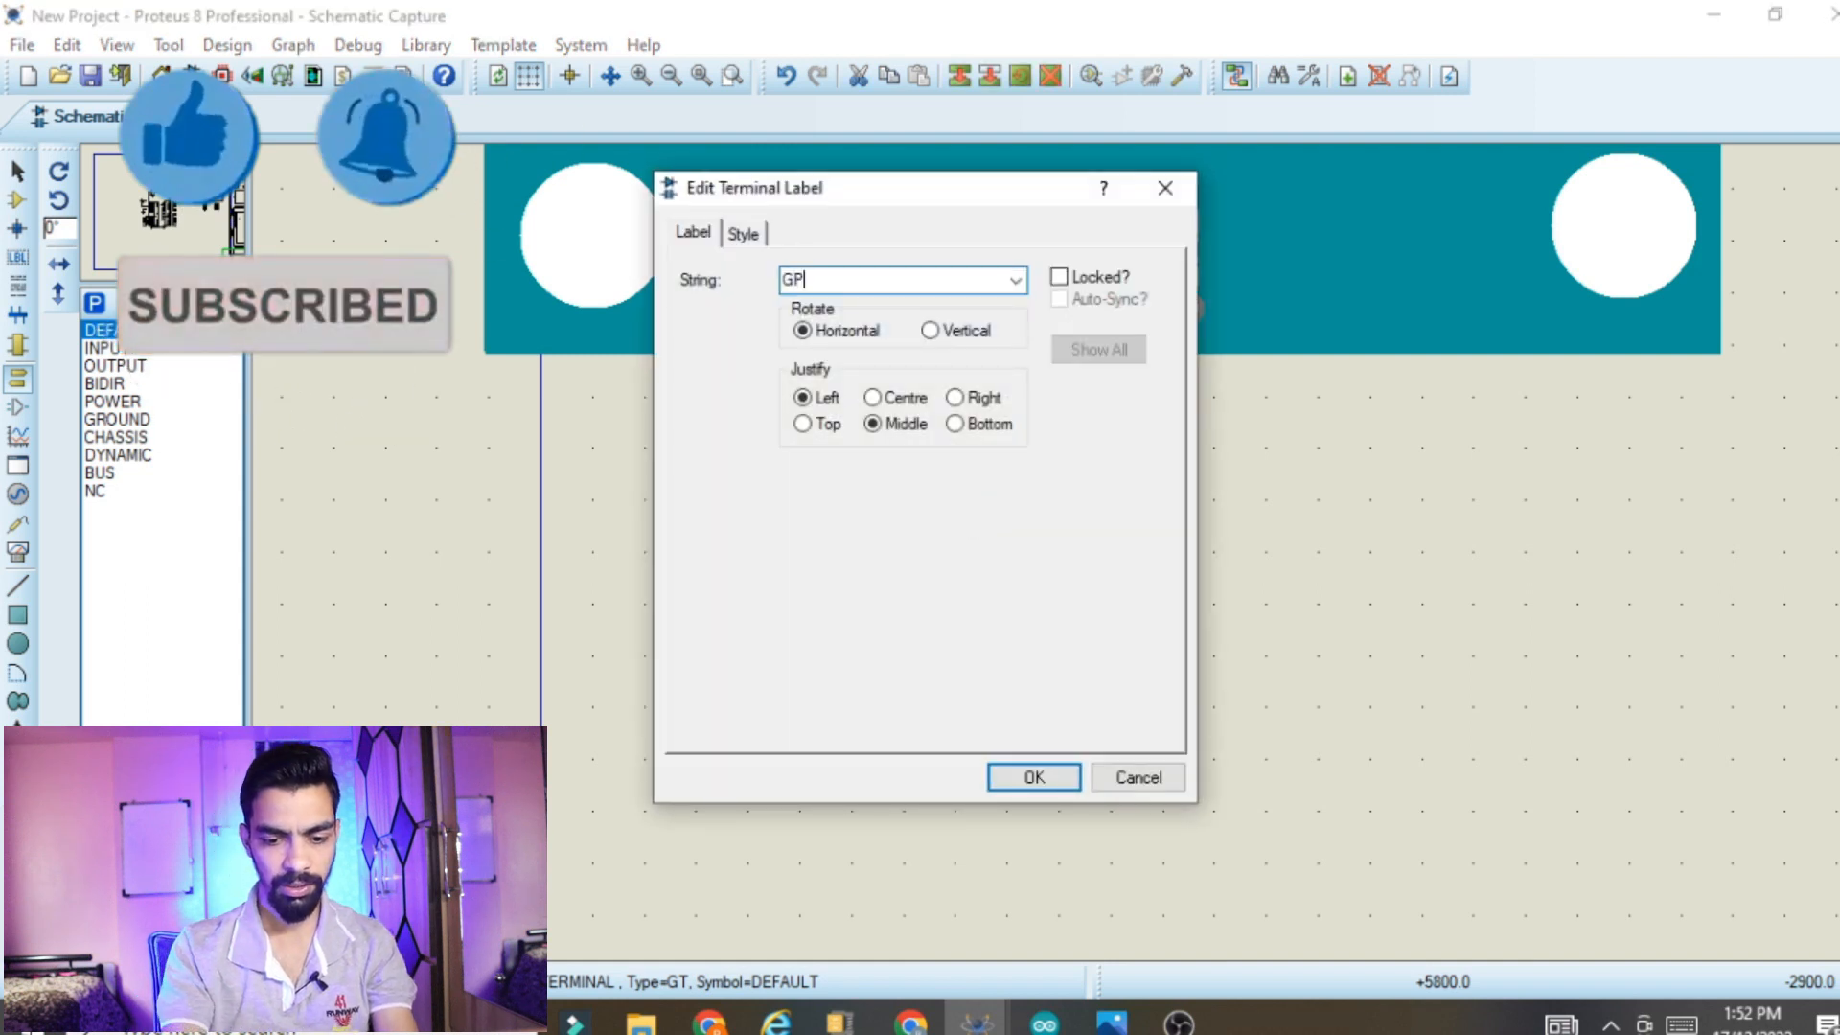
{"action": "type", "text": "GPIO2"}
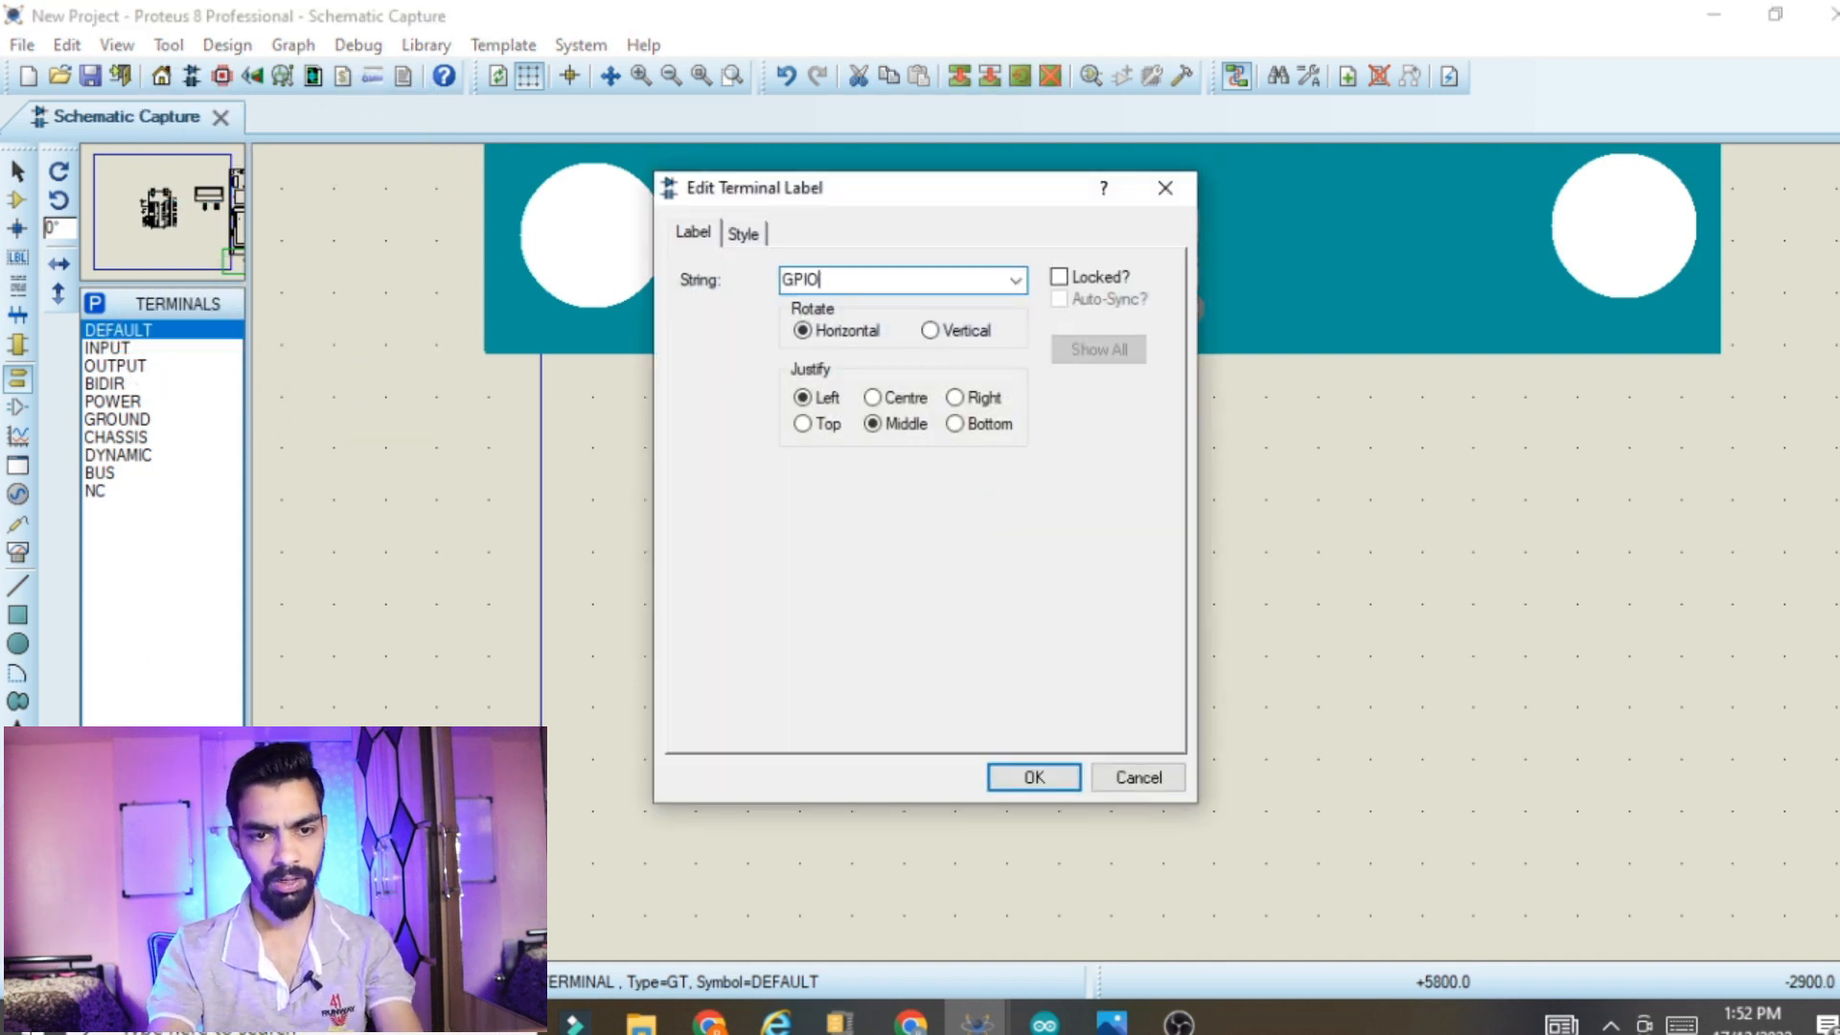
{"action": "left_click", "coordinate": [1034, 777]}
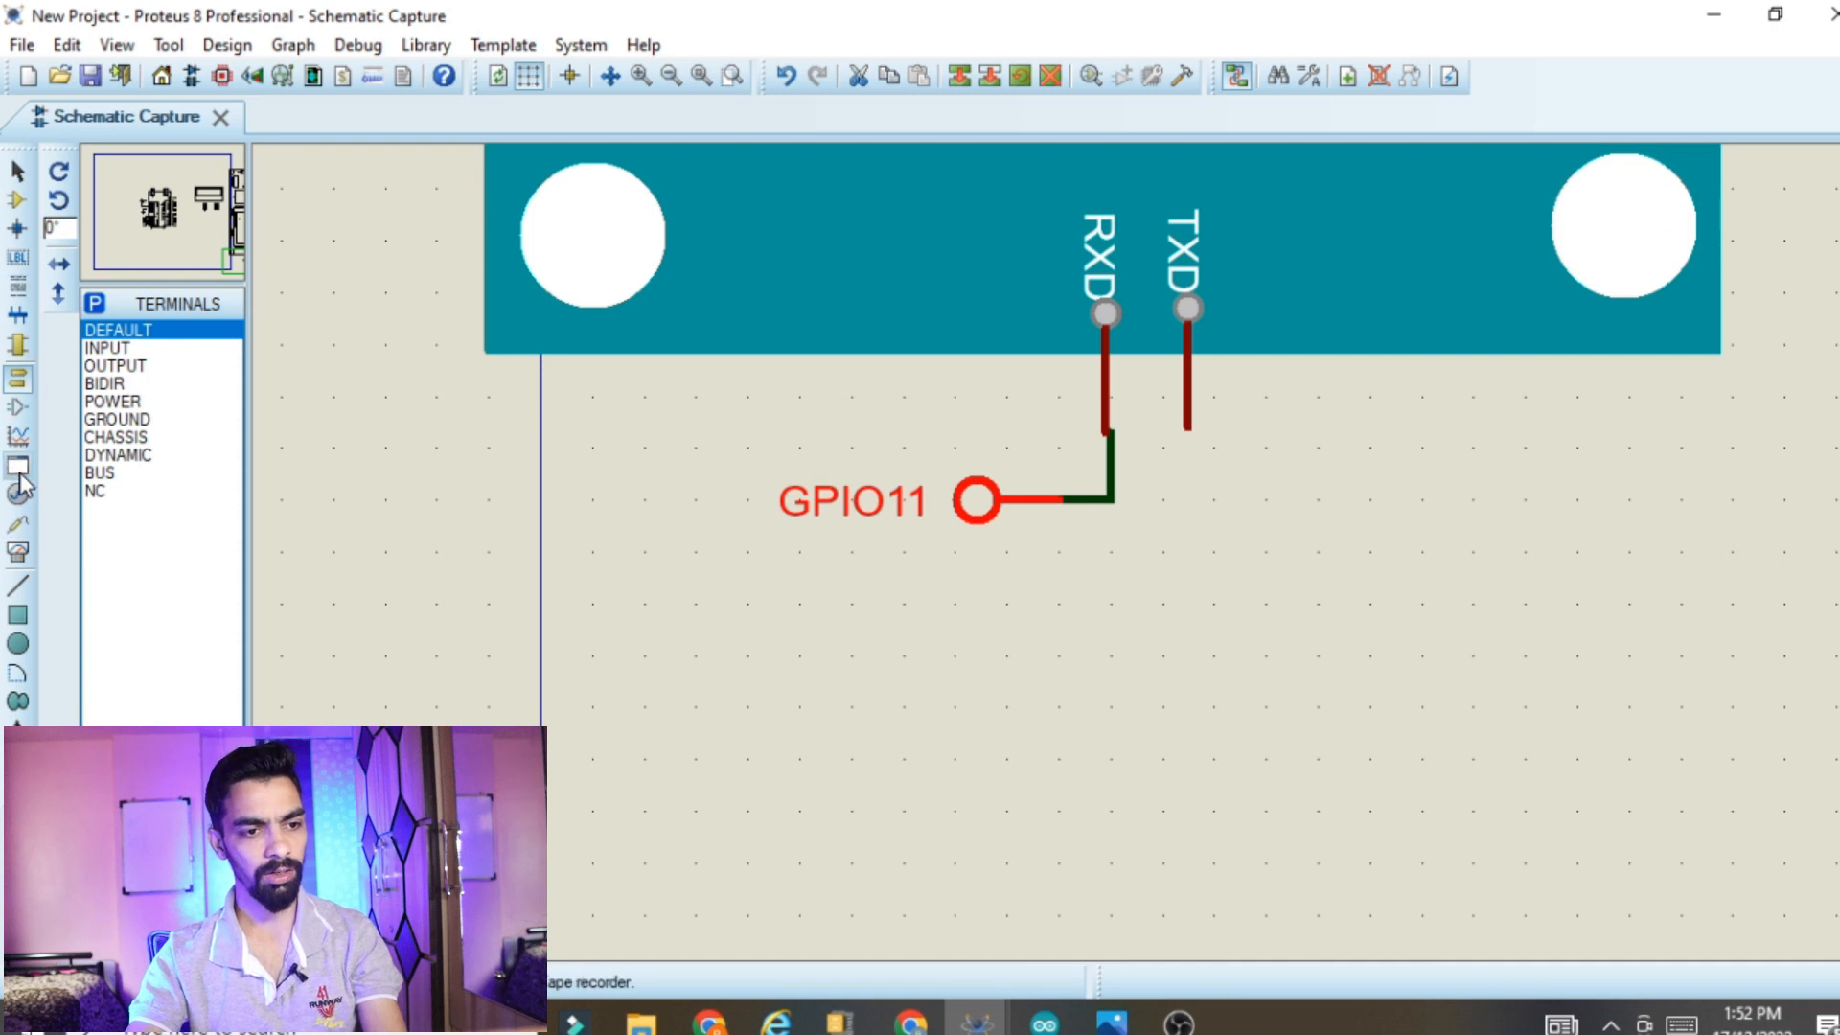
Place a virtual terminal instrument below the SIM900D module and wire its RXD pin to the module's TXD pin
{"action": "left_click", "coordinate": [17, 554]}
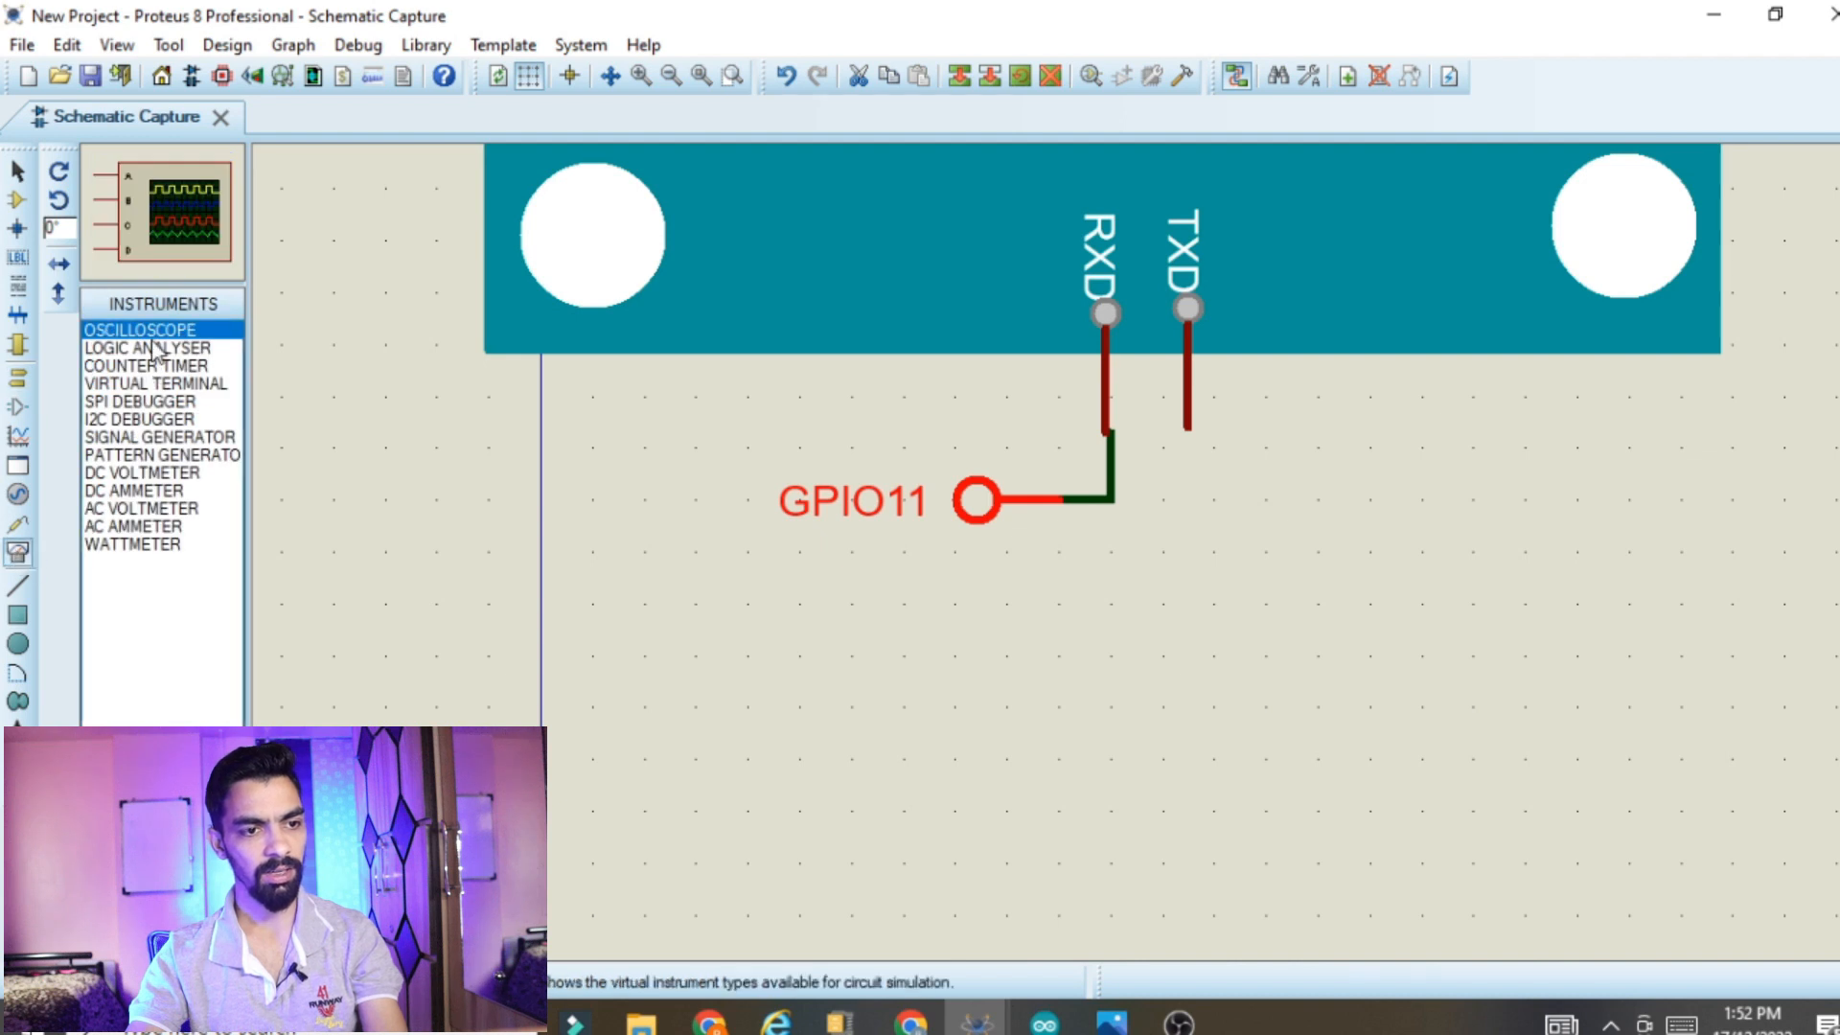
{"action": "left_click", "coordinate": [144, 383]}
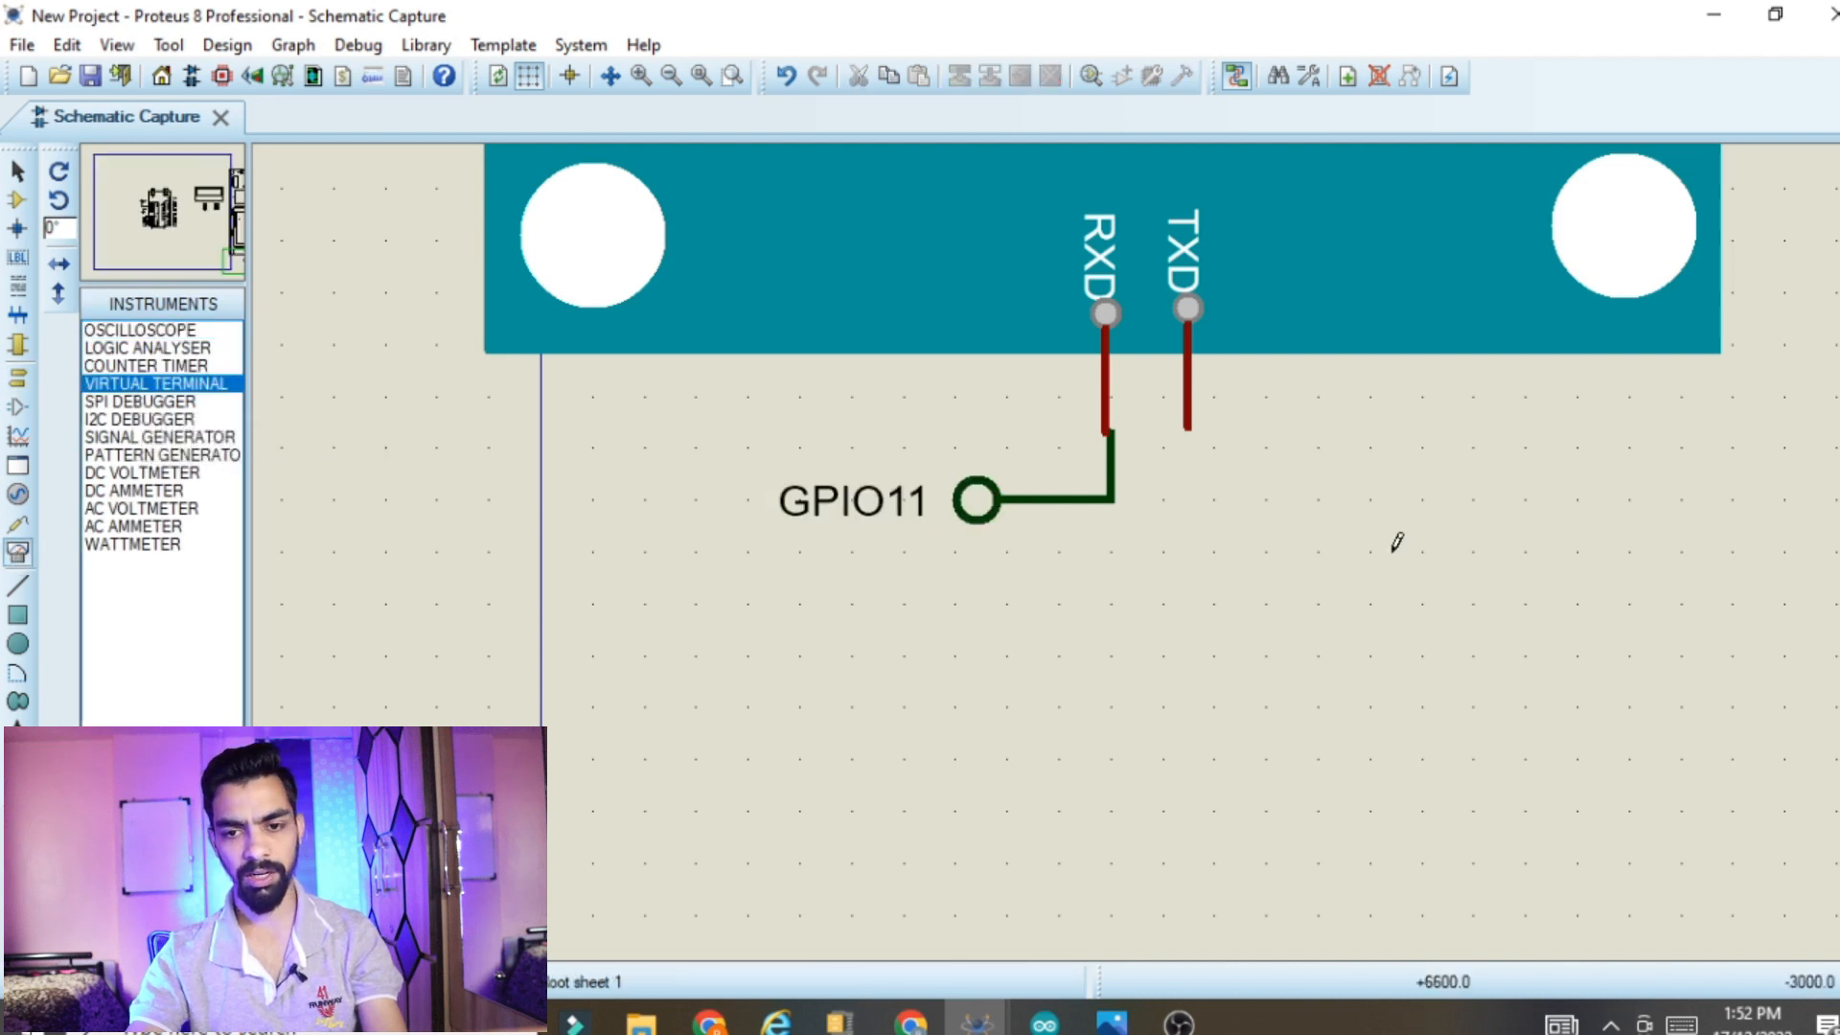
{"action": "left_click", "coordinate": [1782, 654]}
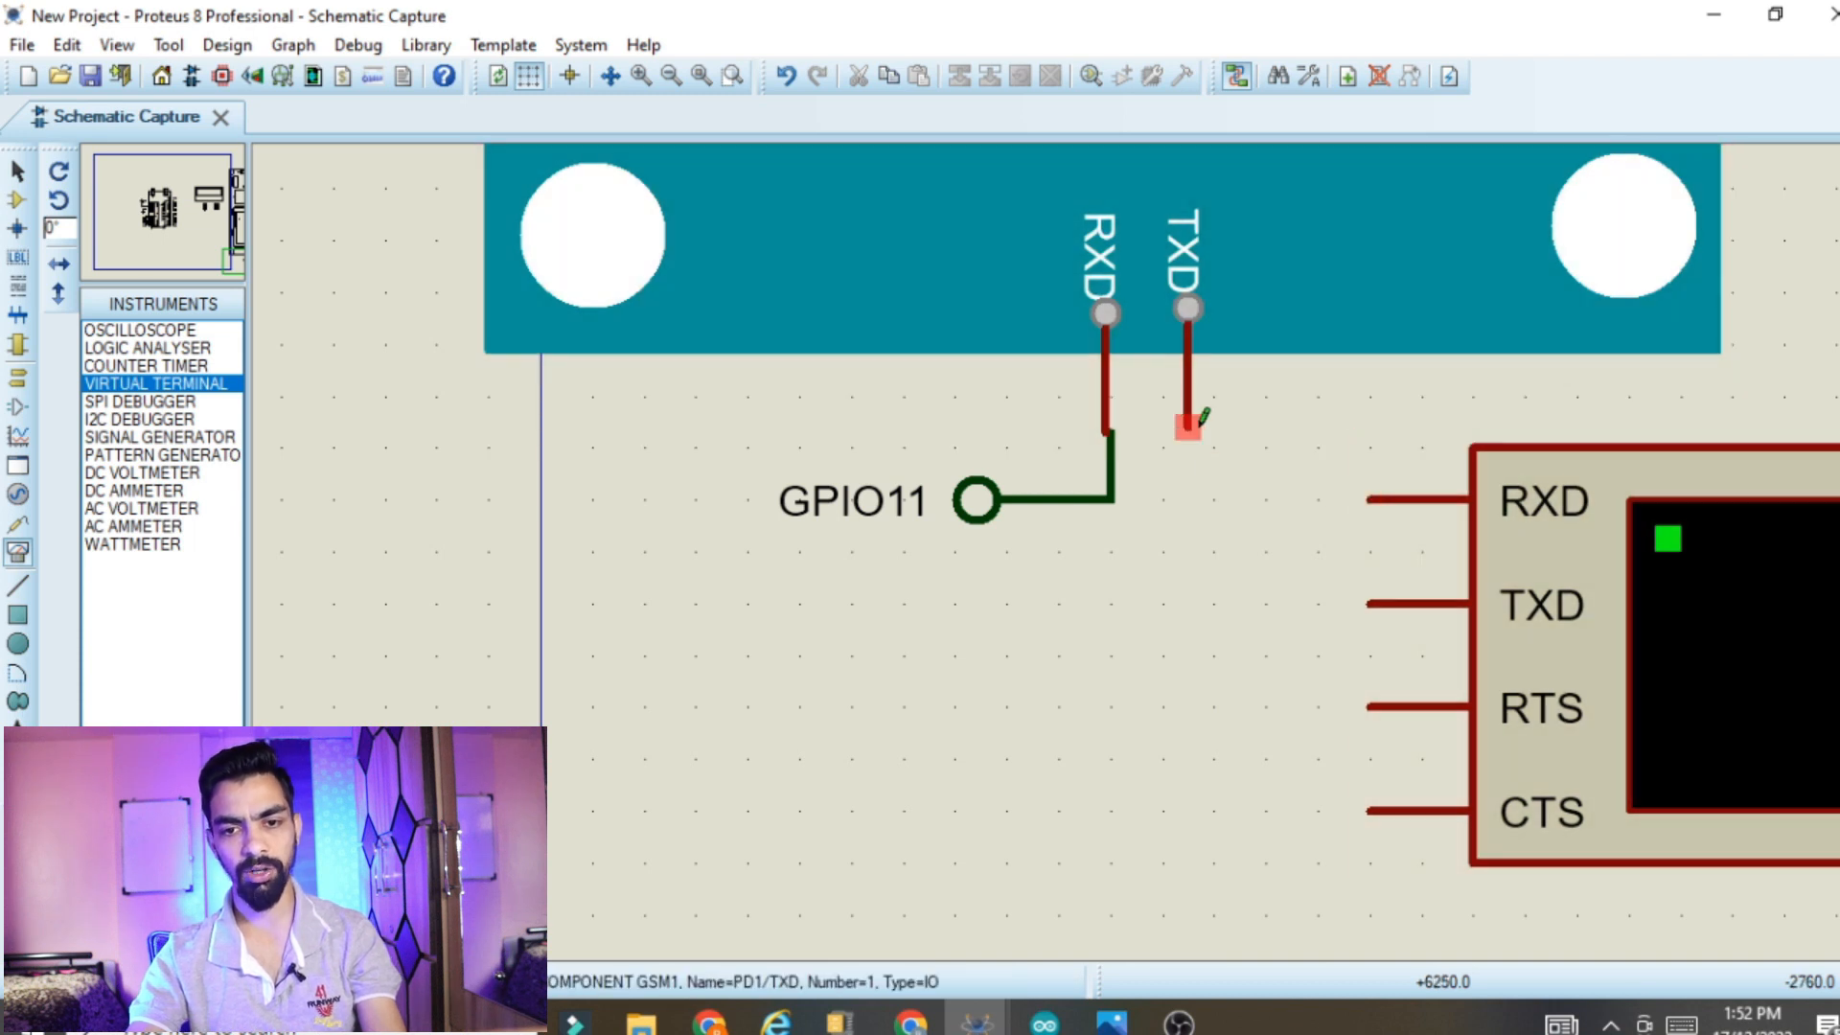
{"action": "scroll", "coordinate": [1271, 534], "scroll_direction": "down", "scroll_amount": 1}
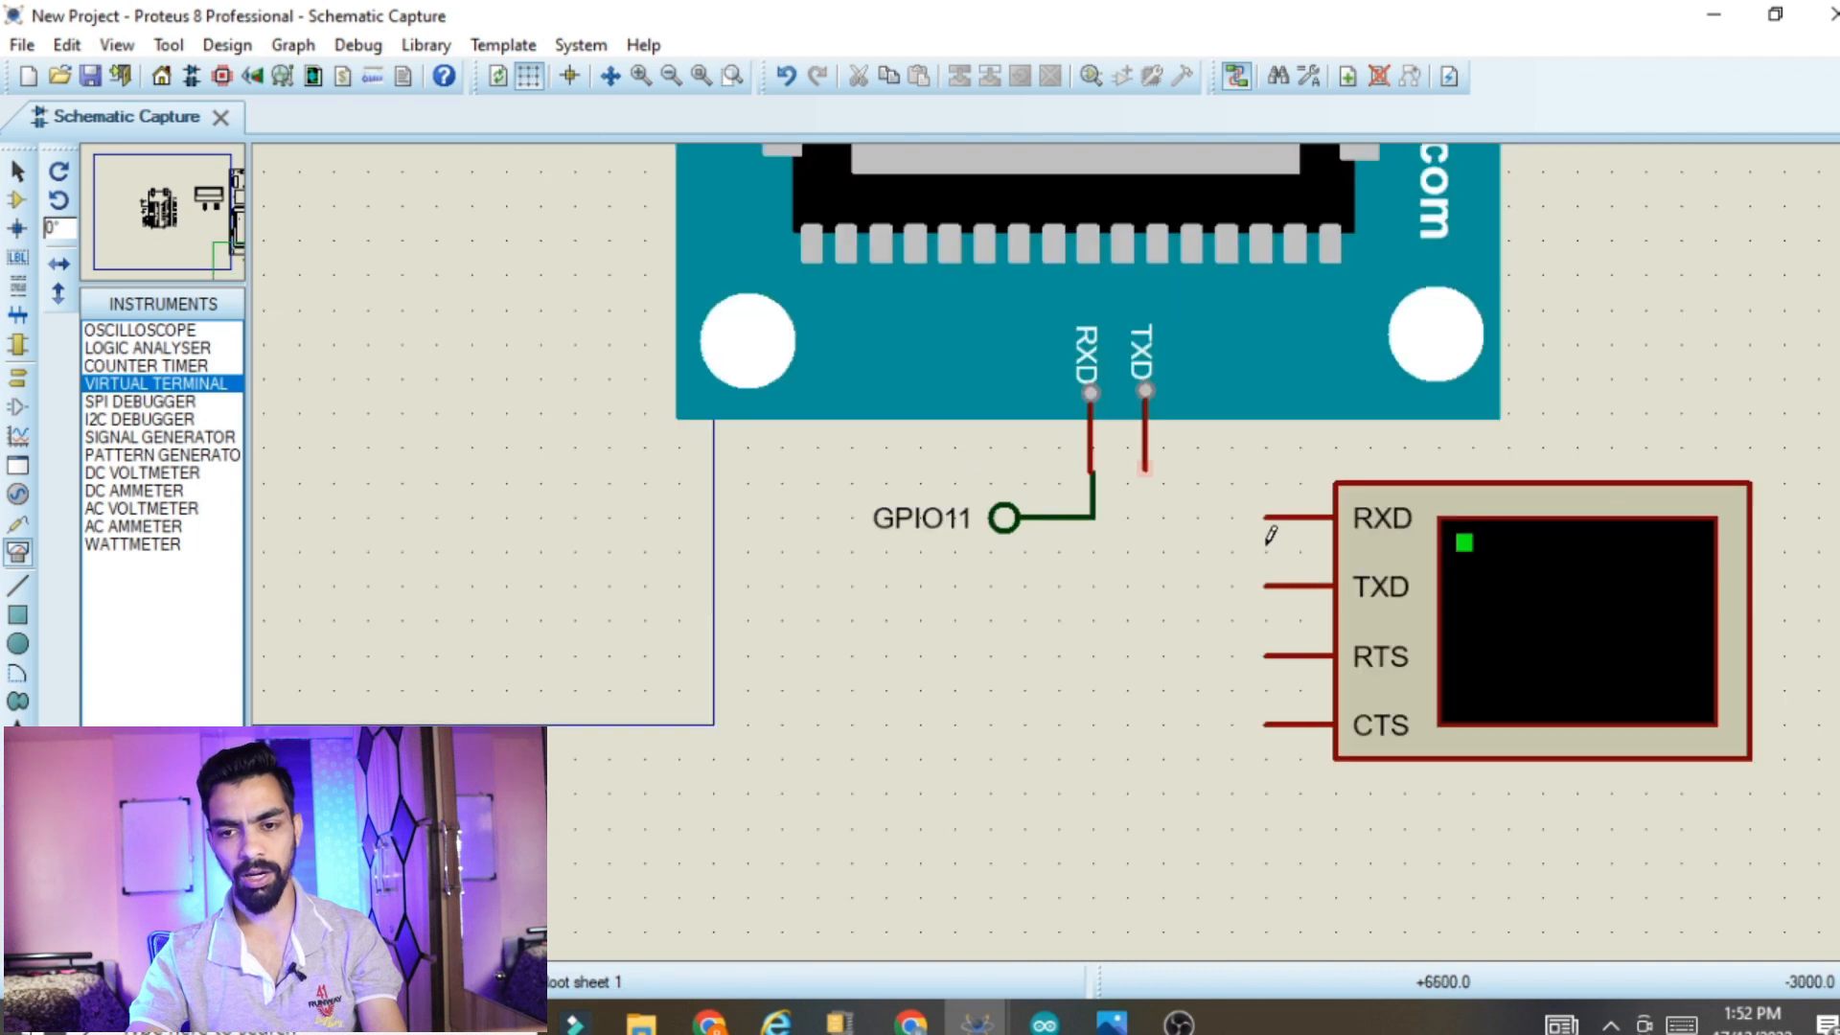
{"action": "left_click", "coordinate": [1144, 466]}
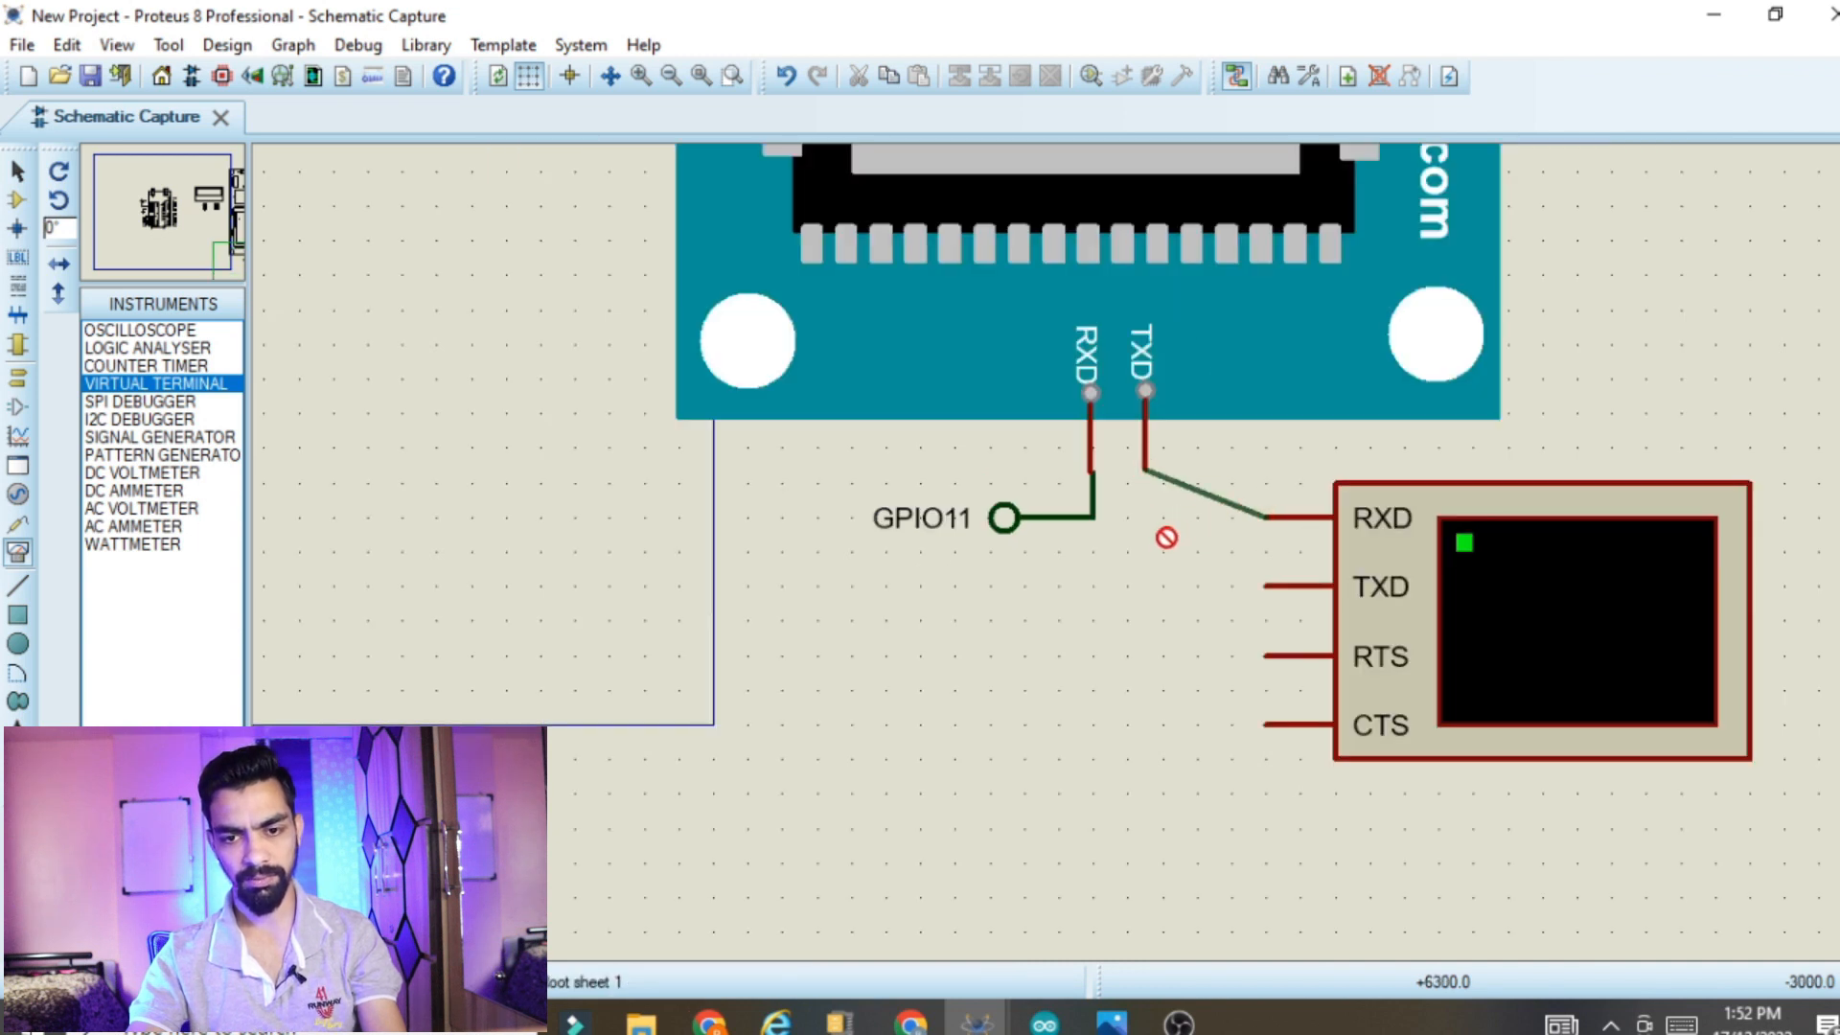
{"action": "left_click", "coordinate": [1264, 517]}
{"action": "left_click", "coordinate": [1144, 468]}
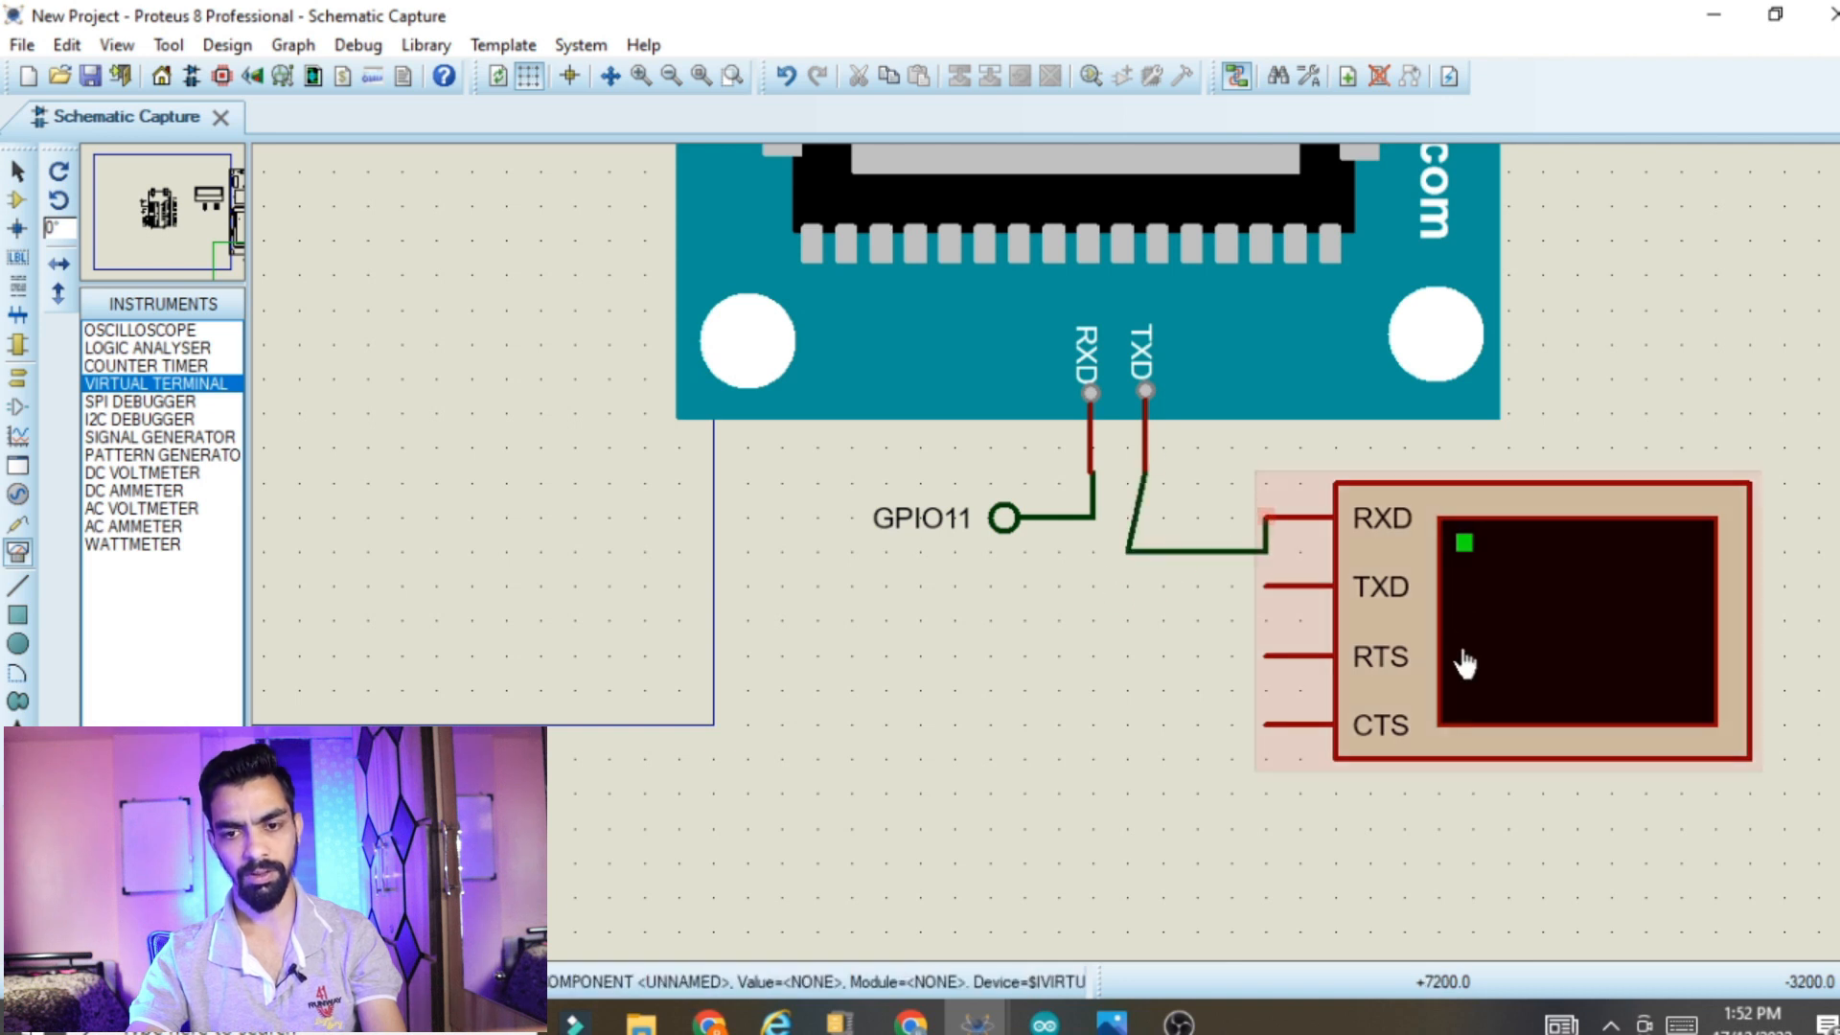
Check the baud rate in the virtual terminal's properties and accept the existing settings
{"action": "double_click", "coordinate": [1553, 649]}
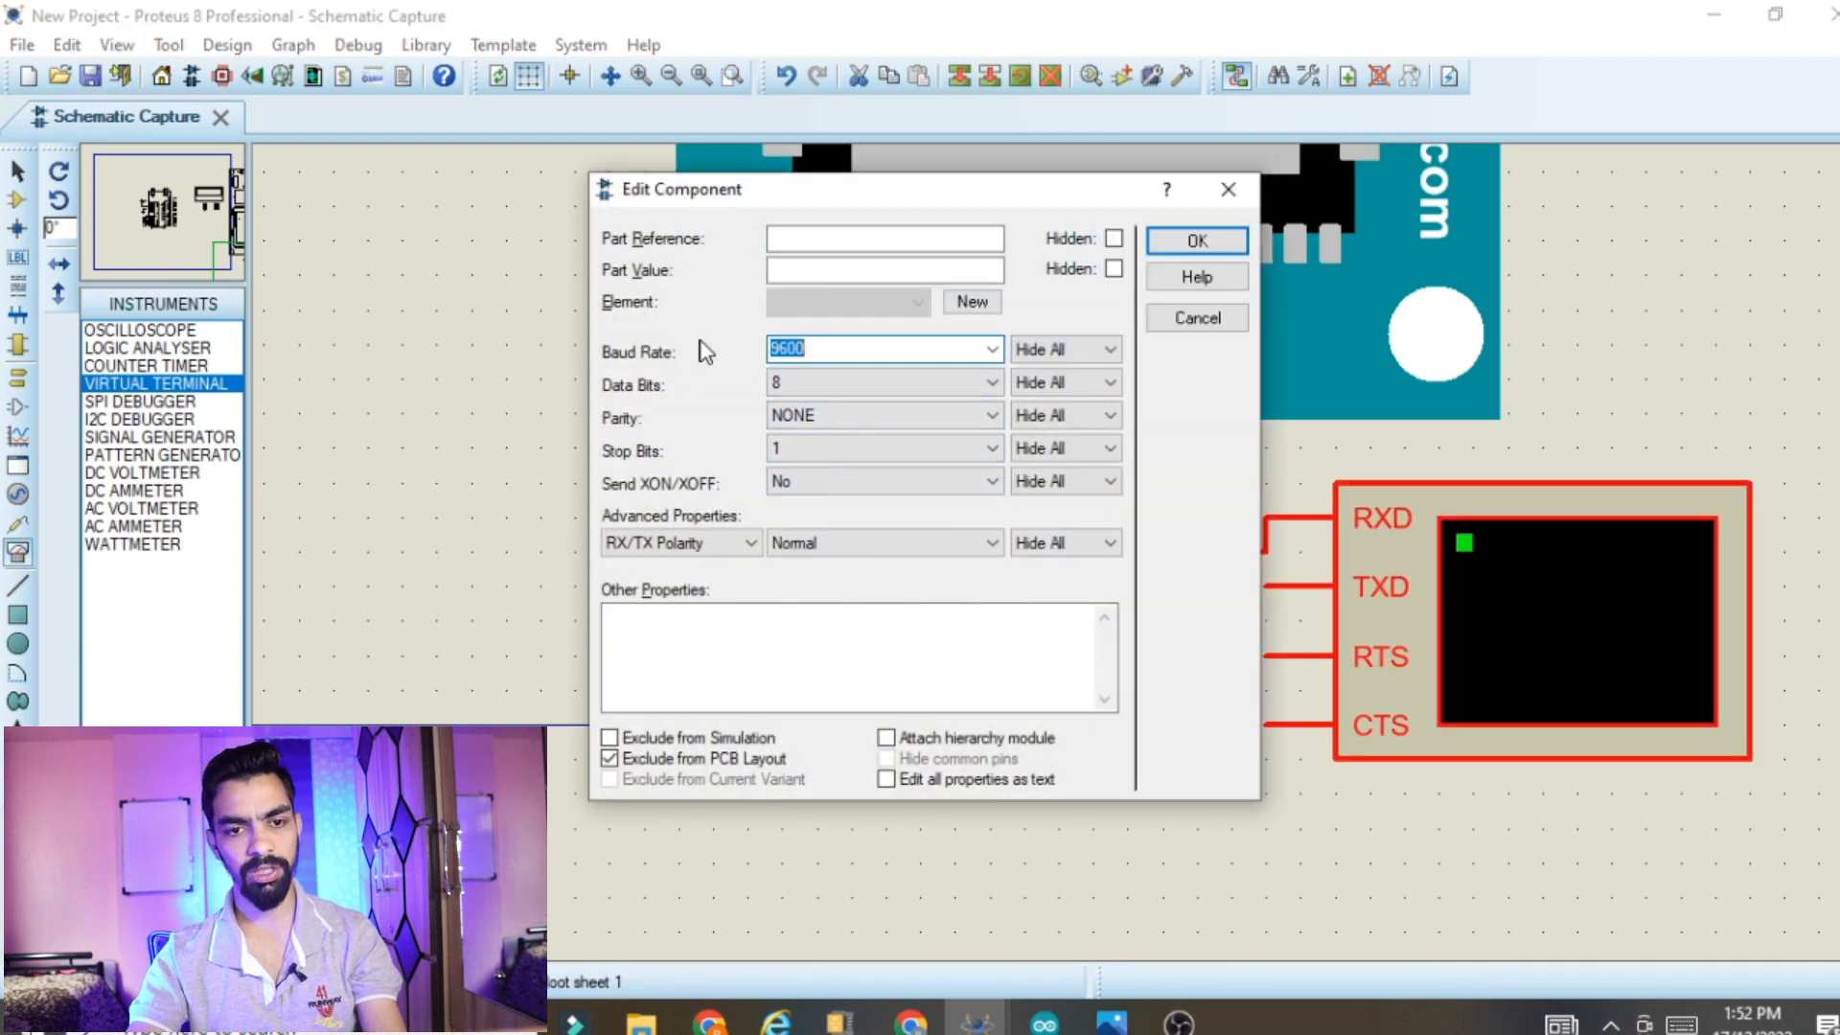
{"action": "left_click", "coordinate": [1193, 244]}
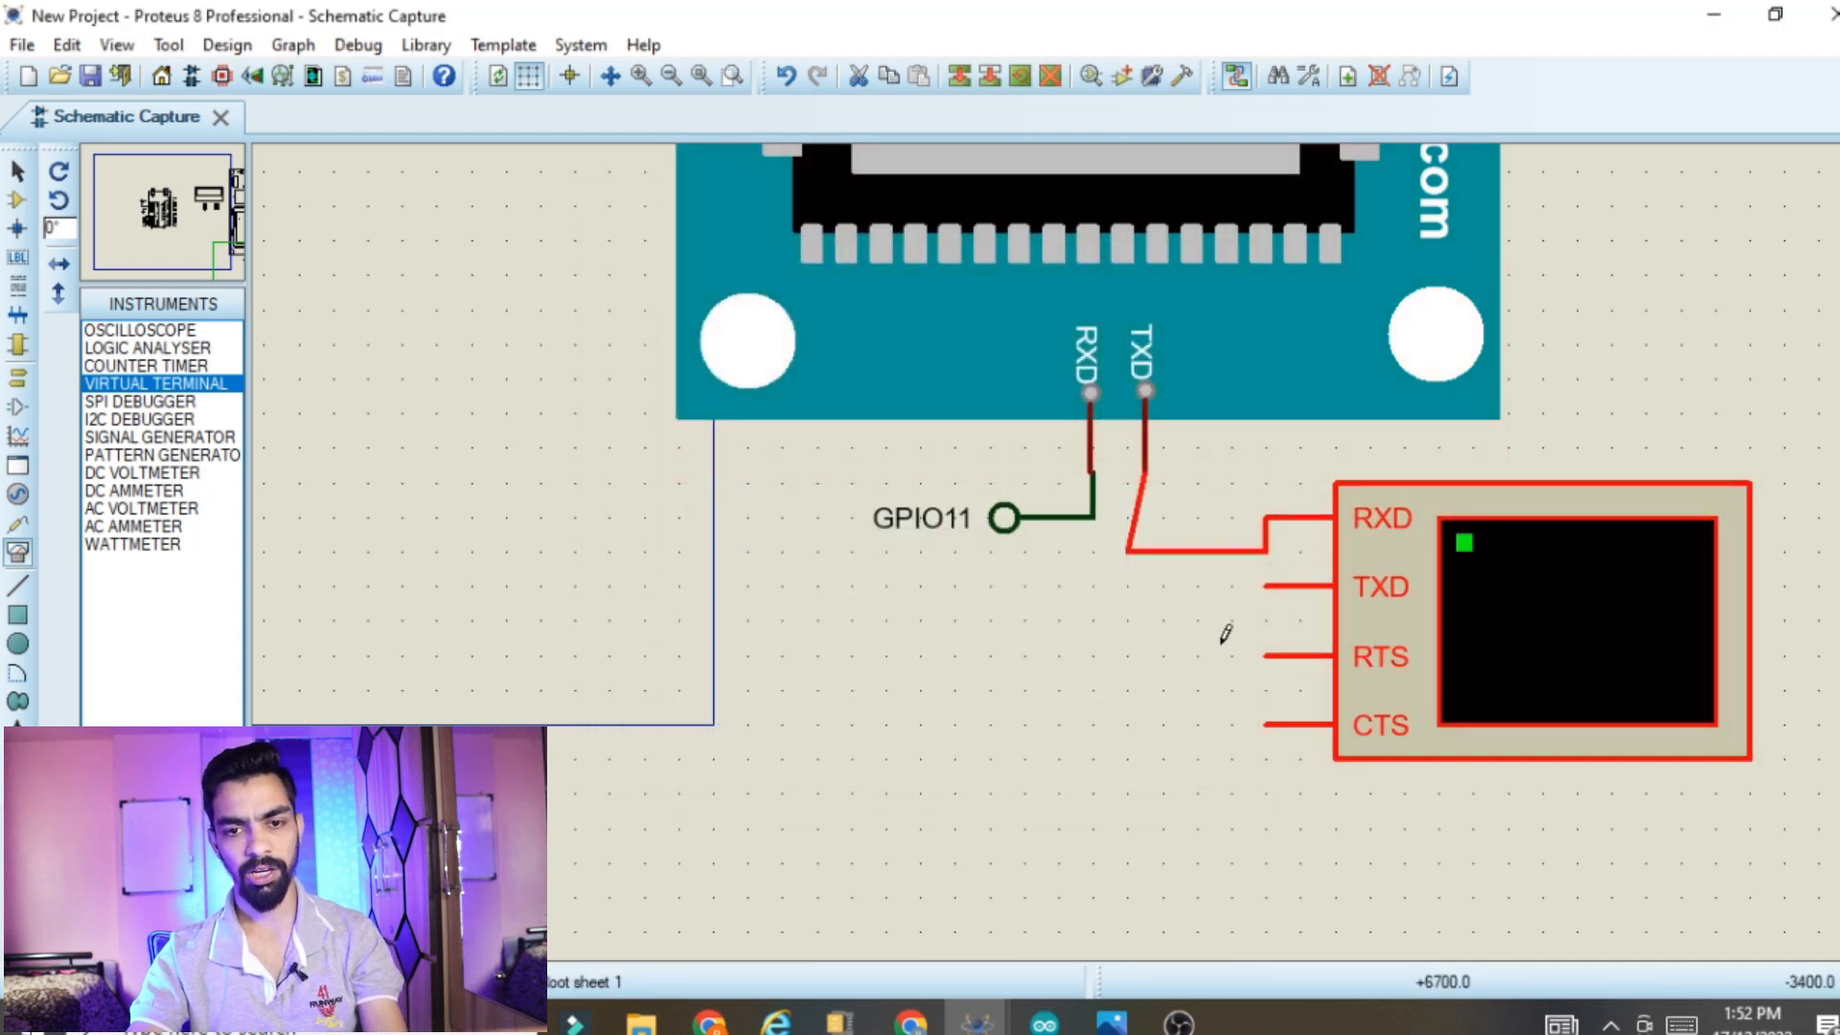
{"action": "scroll", "coordinate": [1219, 637], "scroll_direction": "down", "scroll_amount": 3}
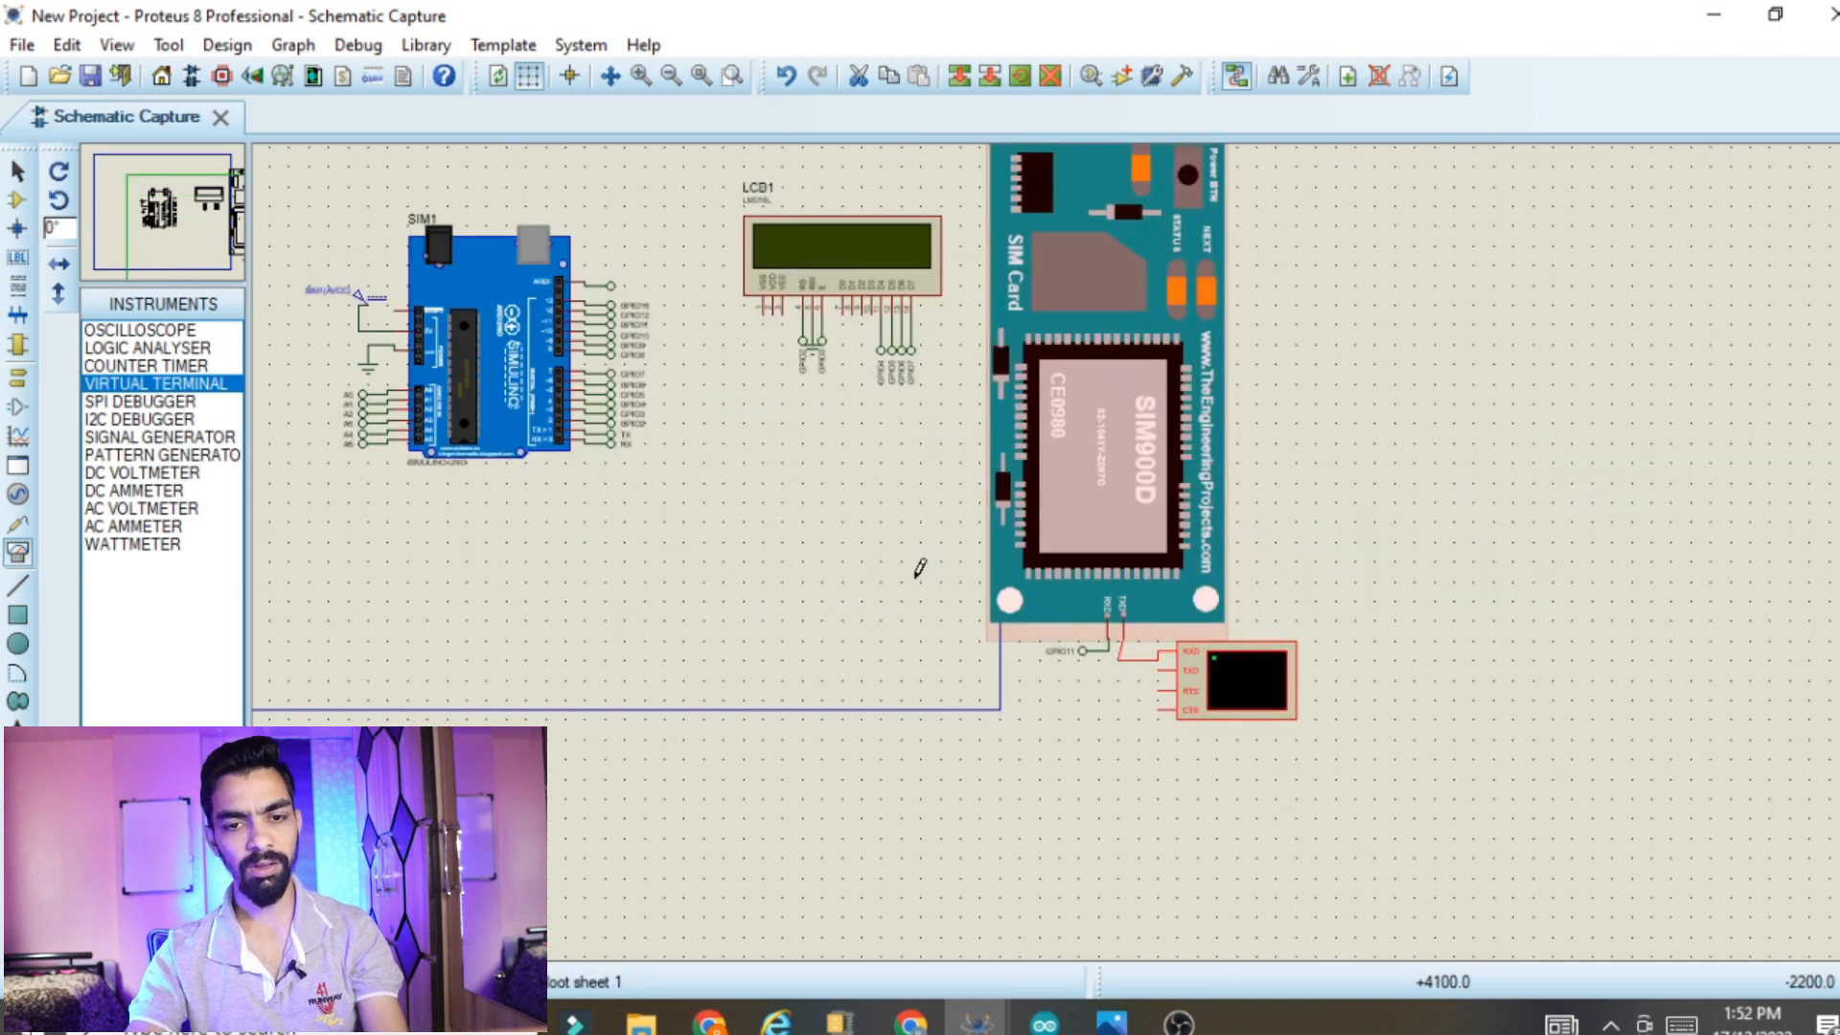
{"action": "scroll", "coordinate": [912, 563], "scroll_direction": "up", "scroll_amount": 1}
{"action": "left_click_drag", "start_coordinate": [1669, 172], "coordinate": [1666, 146]}
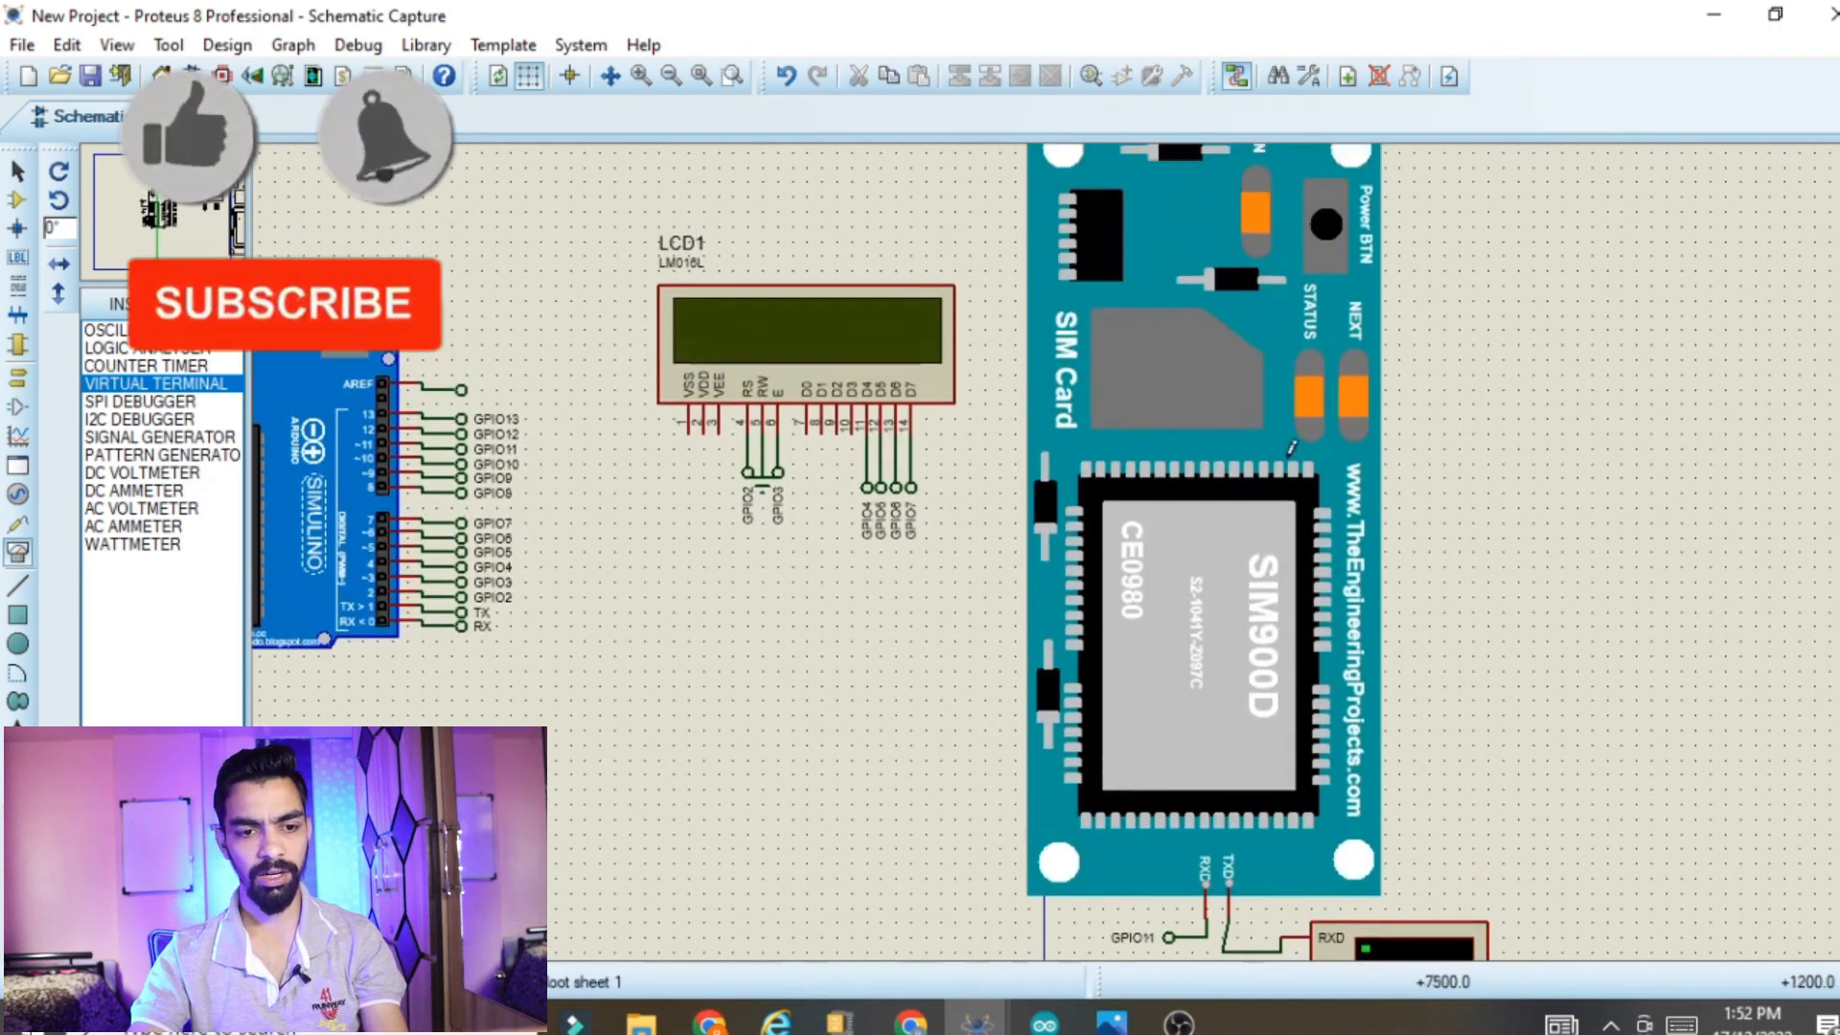
{"action": "left_click_drag", "start_coordinate": [288, 843], "coordinate": [251, 847]}
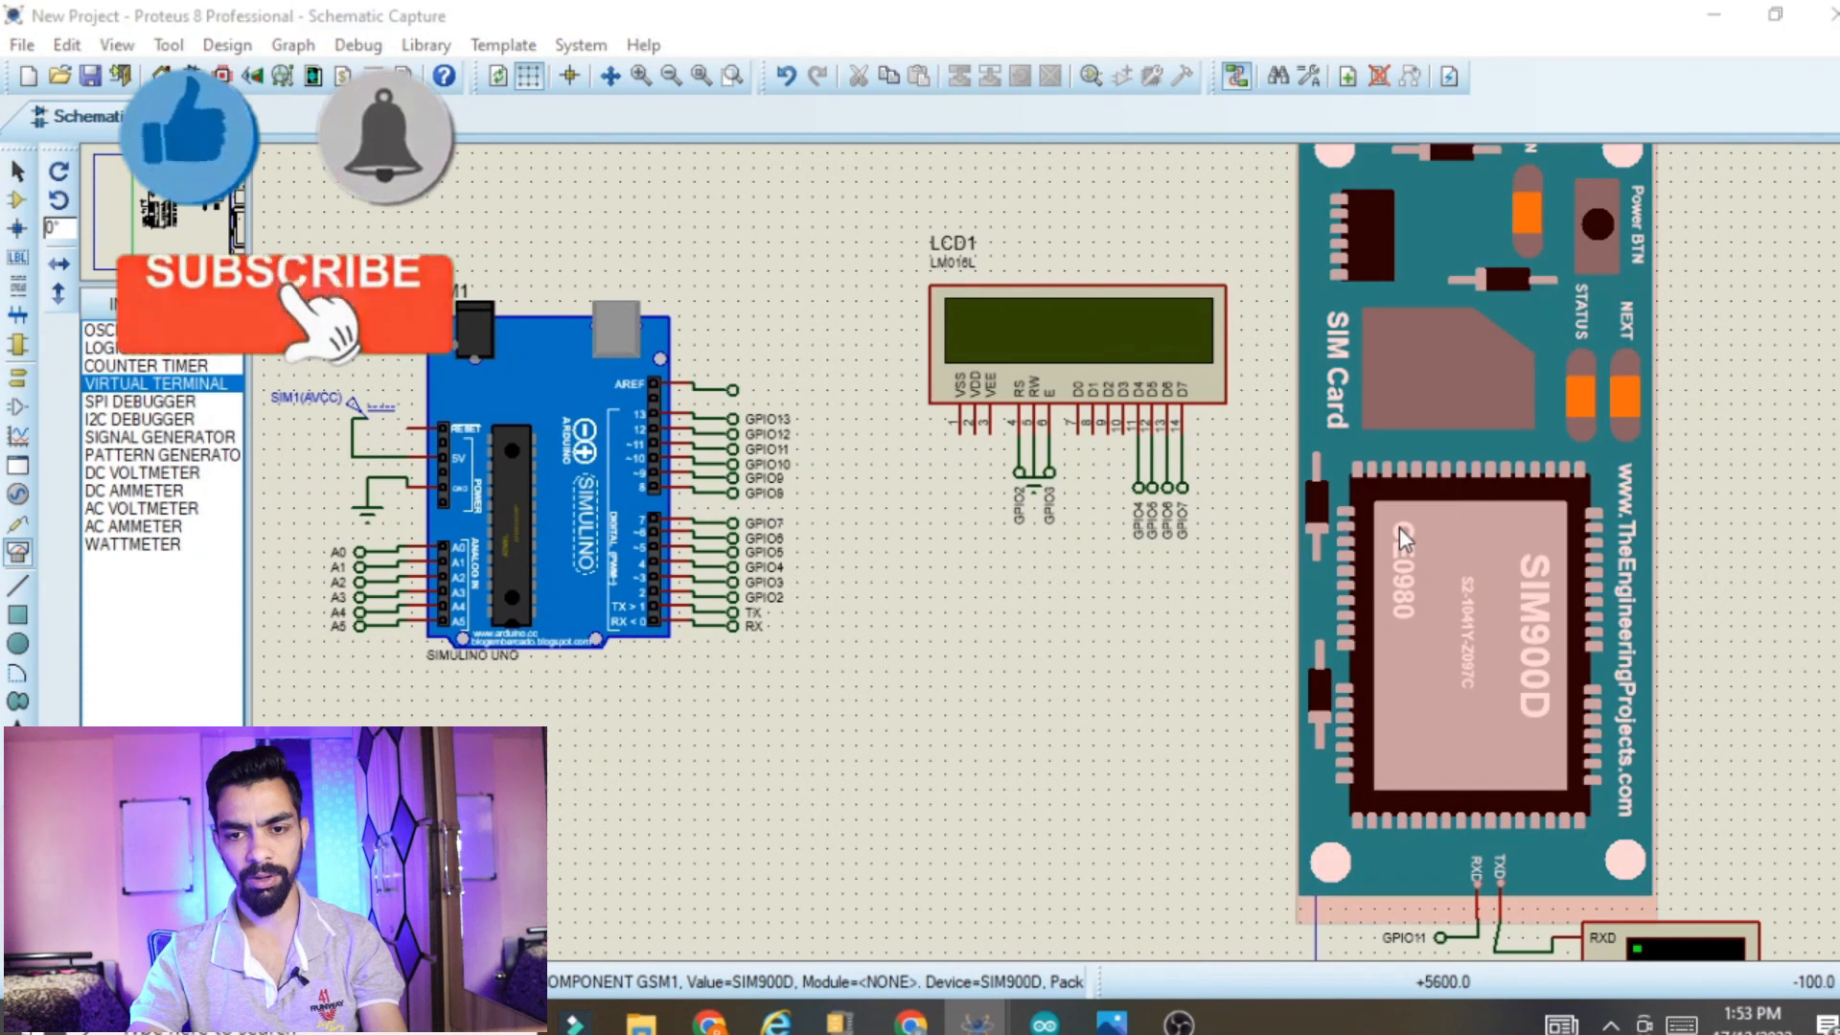
{"action": "left_click", "coordinate": [1399, 527]}
{"action": "left_click", "coordinate": [977, 541]}
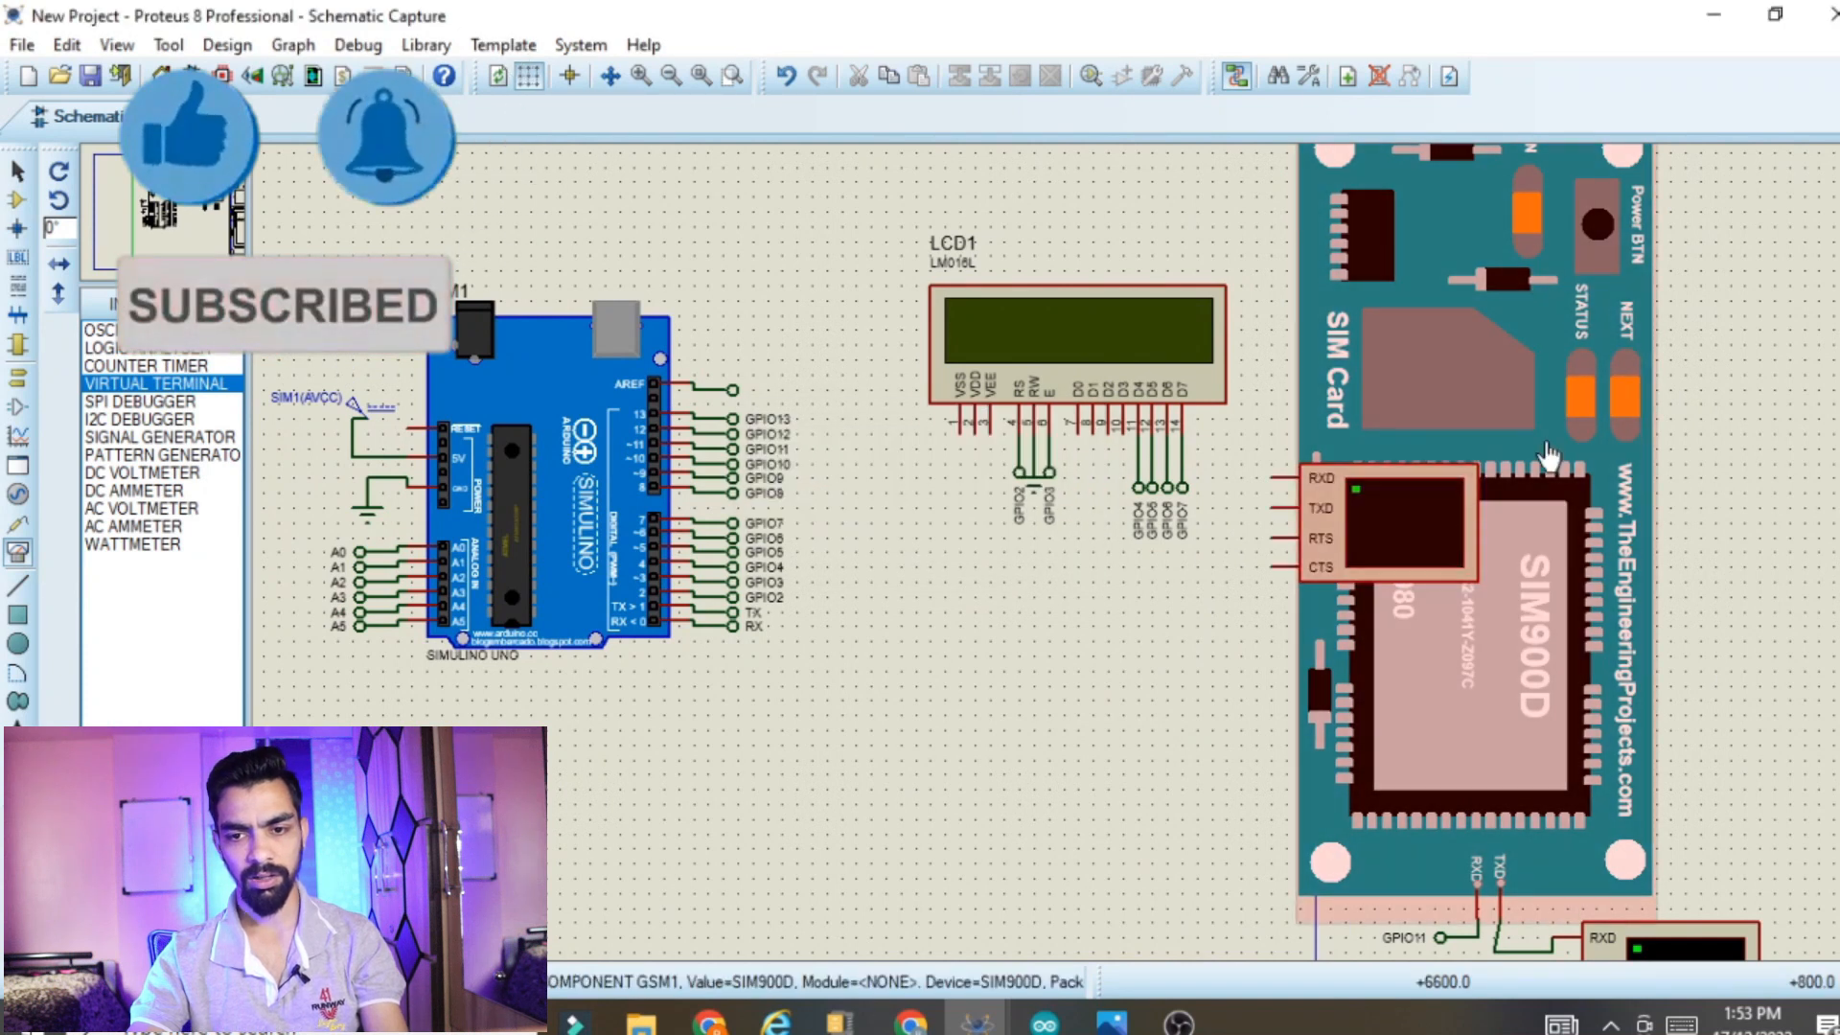
{"action": "key", "text": "Delete"}
Open the SIM900D module's properties and browse for its program file in the Youtube\Arduino folder on drive E:
{"action": "double_click", "coordinate": [1471, 463]}
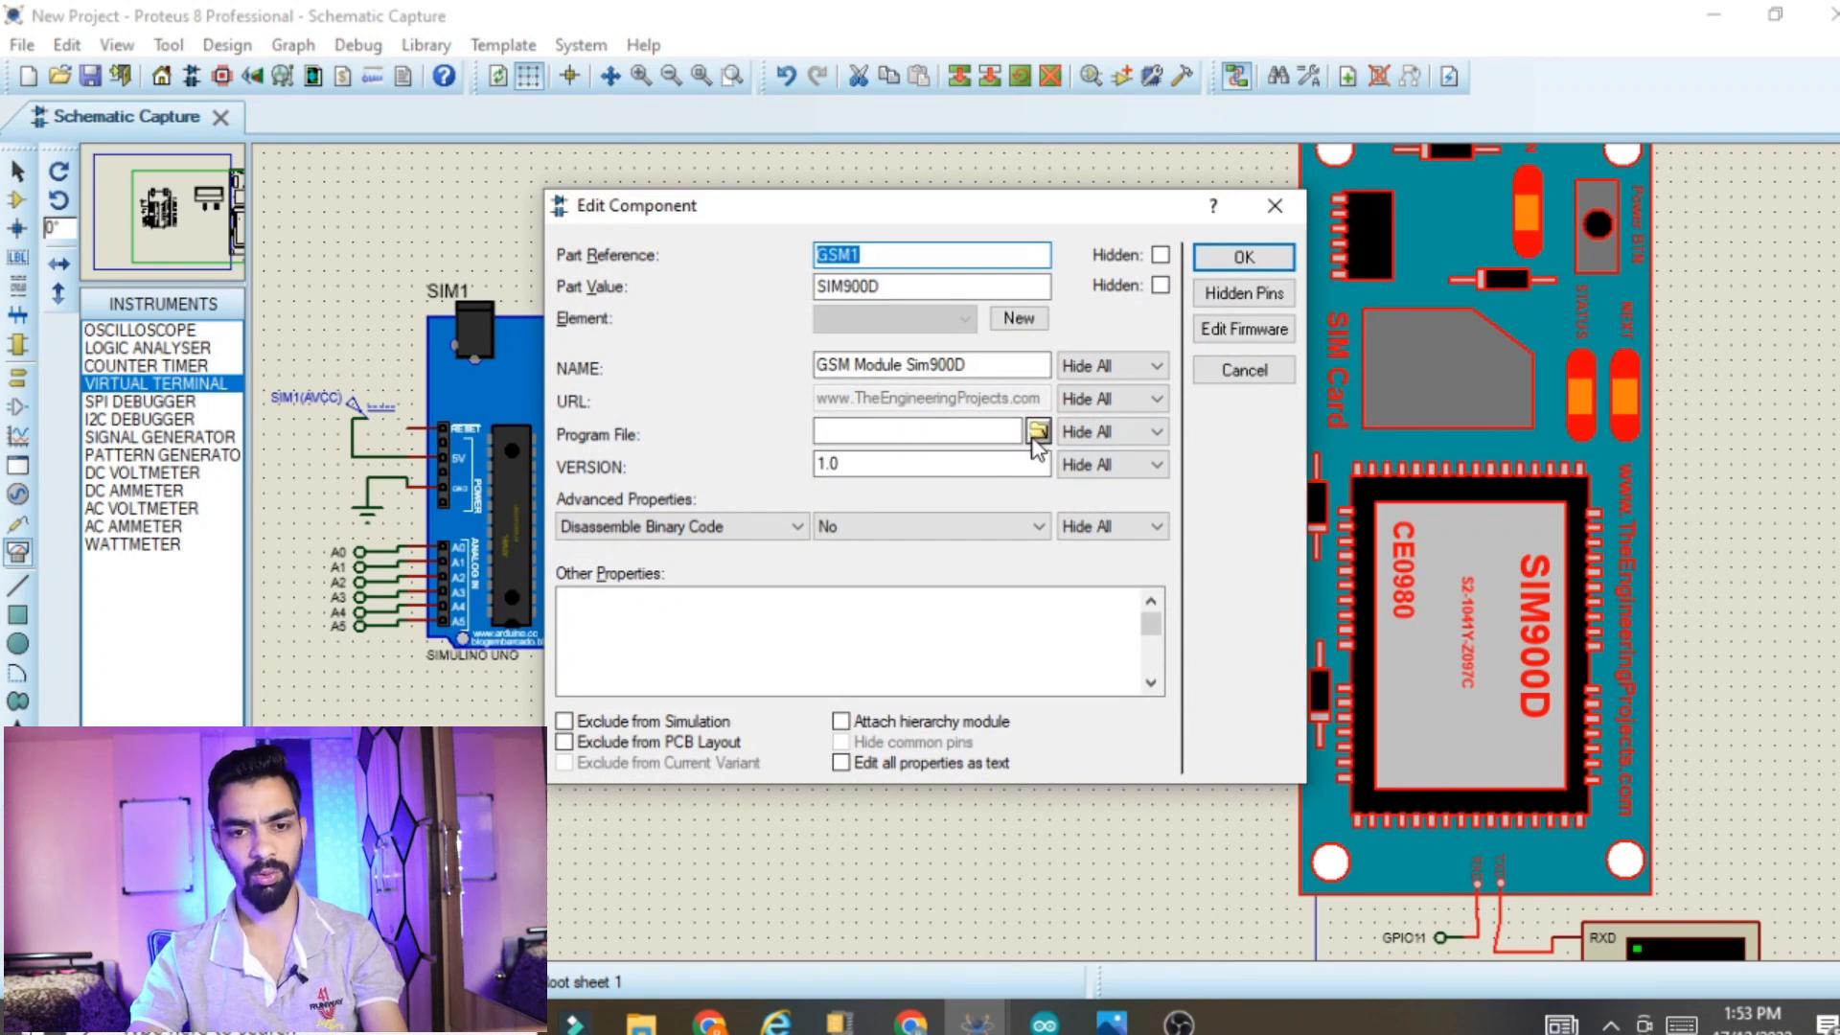
{"action": "left_click", "coordinate": [1035, 436]}
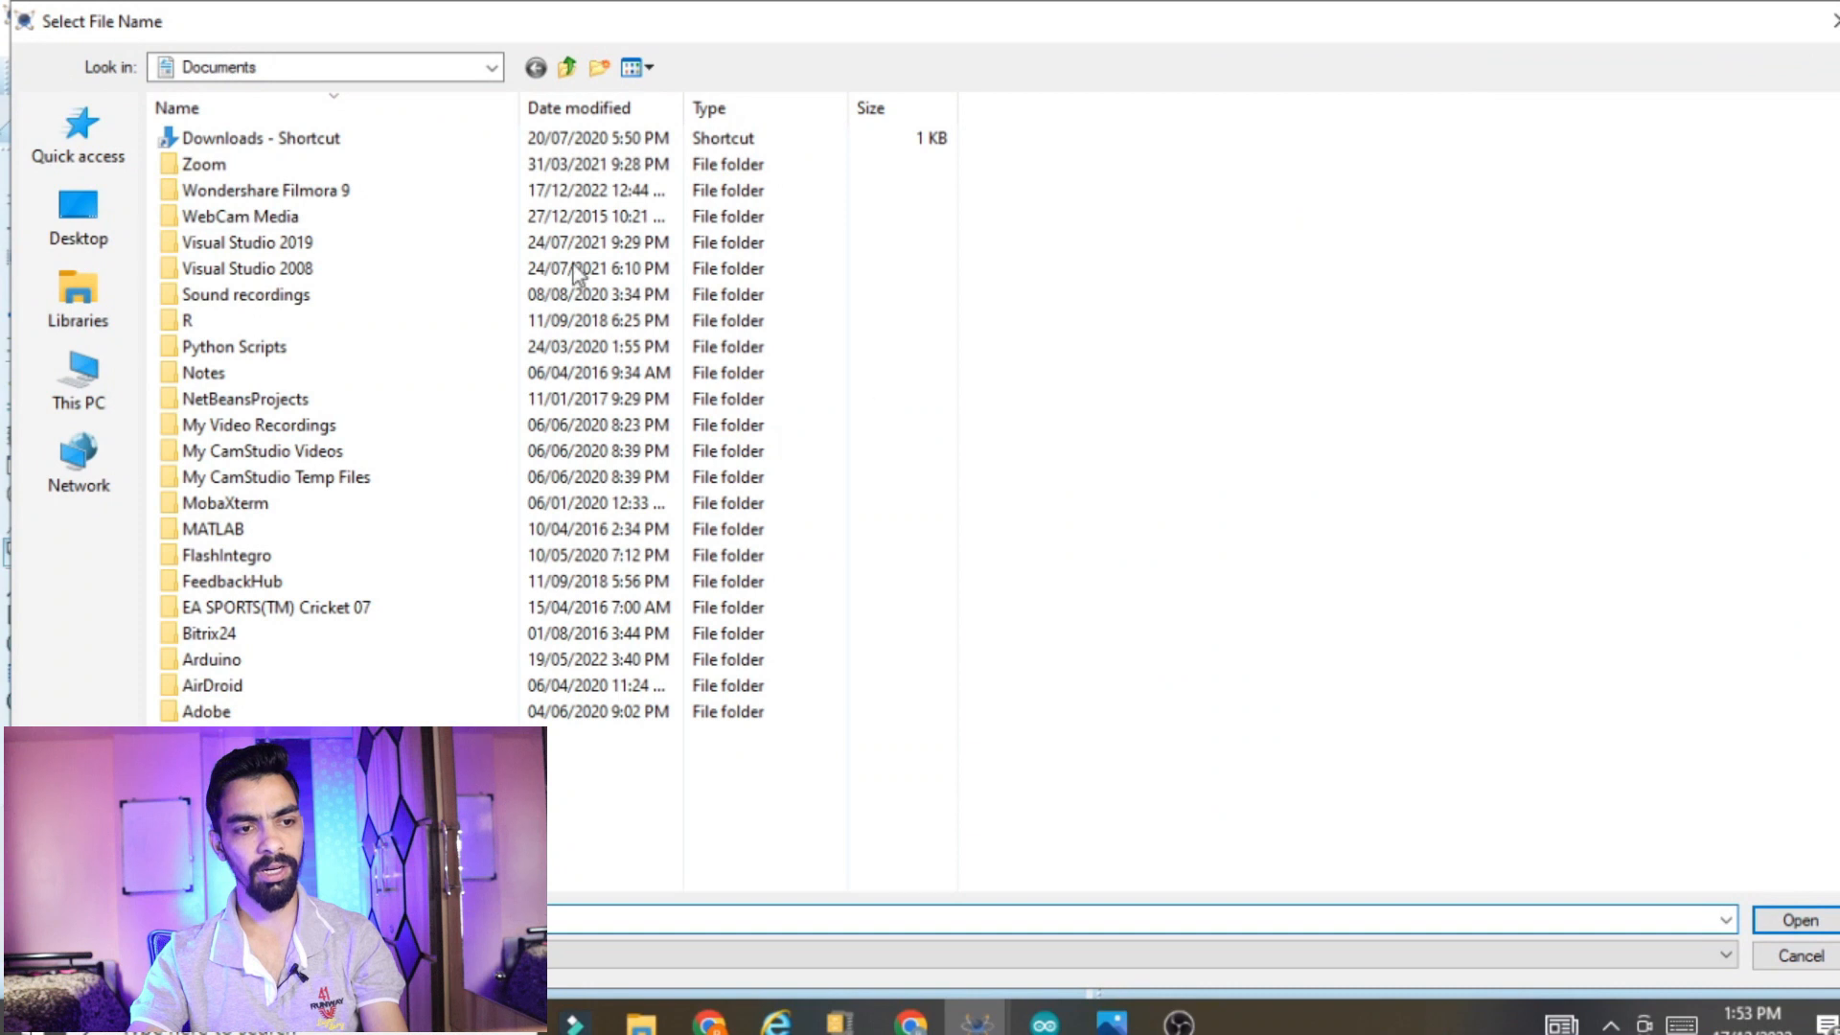
{"action": "left_click", "coordinate": [80, 378]}
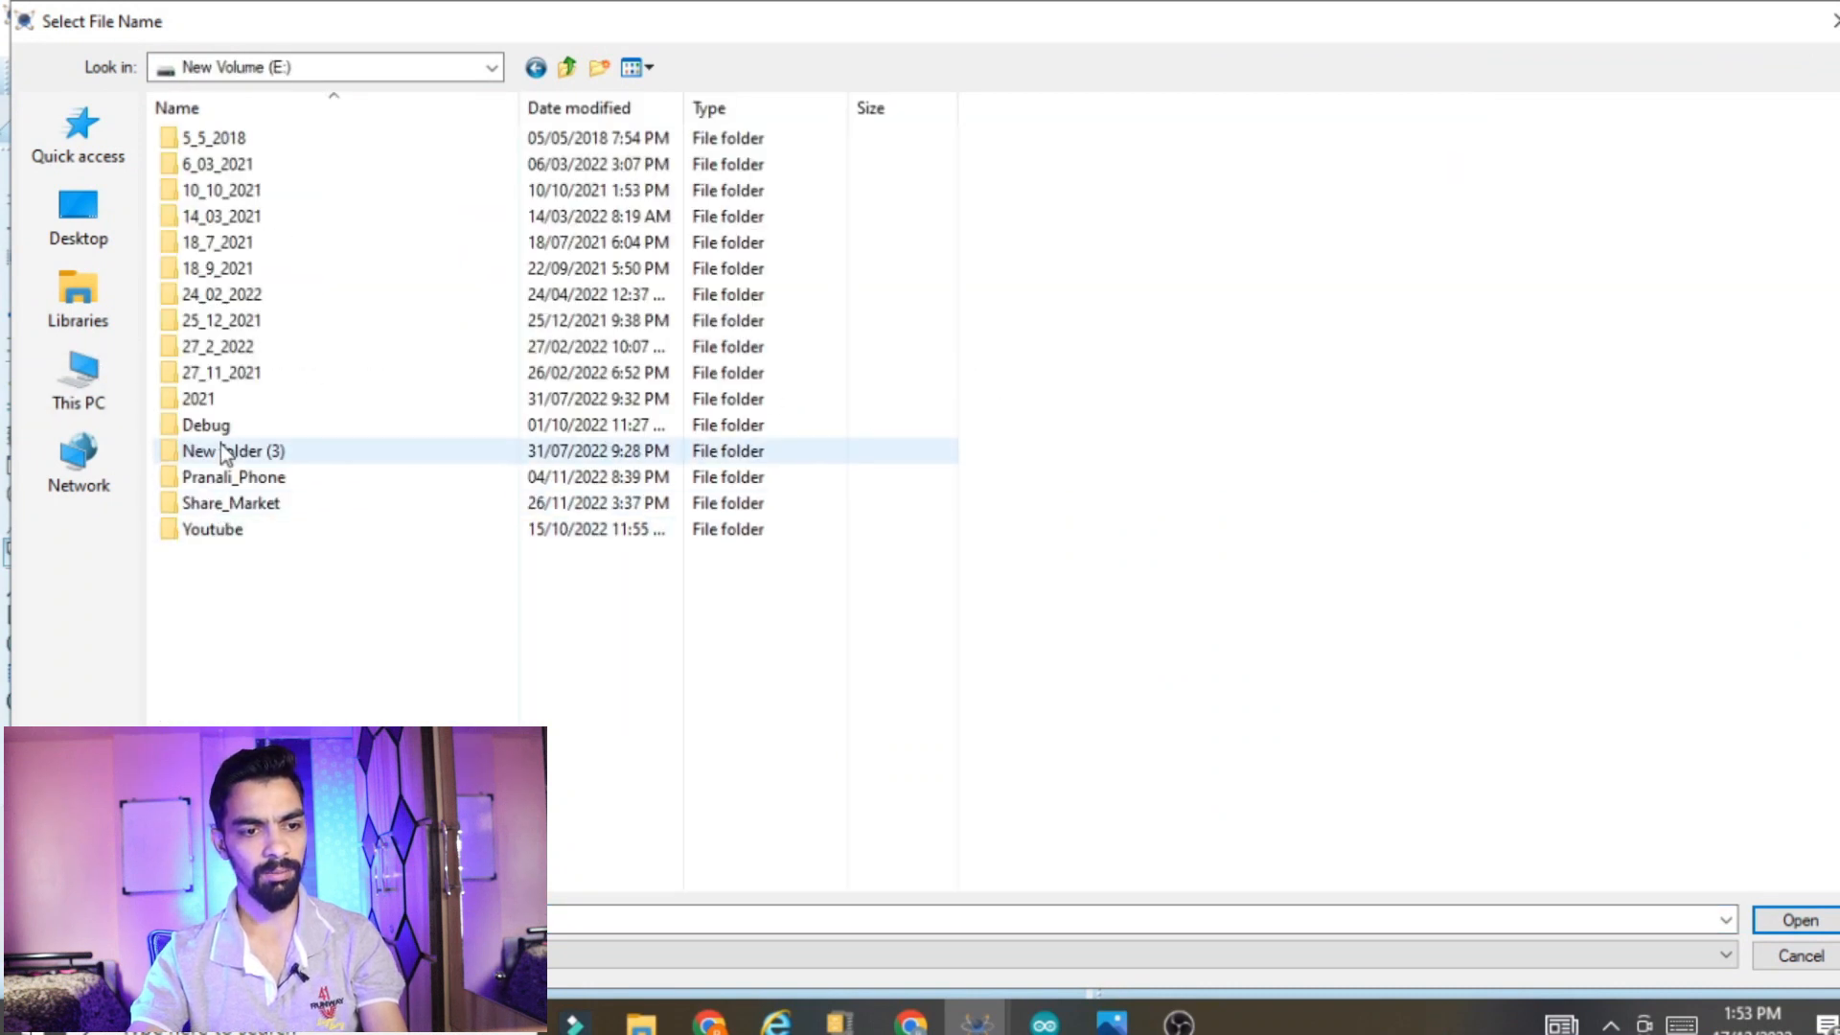
{"action": "double_click", "coordinate": [230, 529]}
{"action": "left_click", "coordinate": [220, 107]}
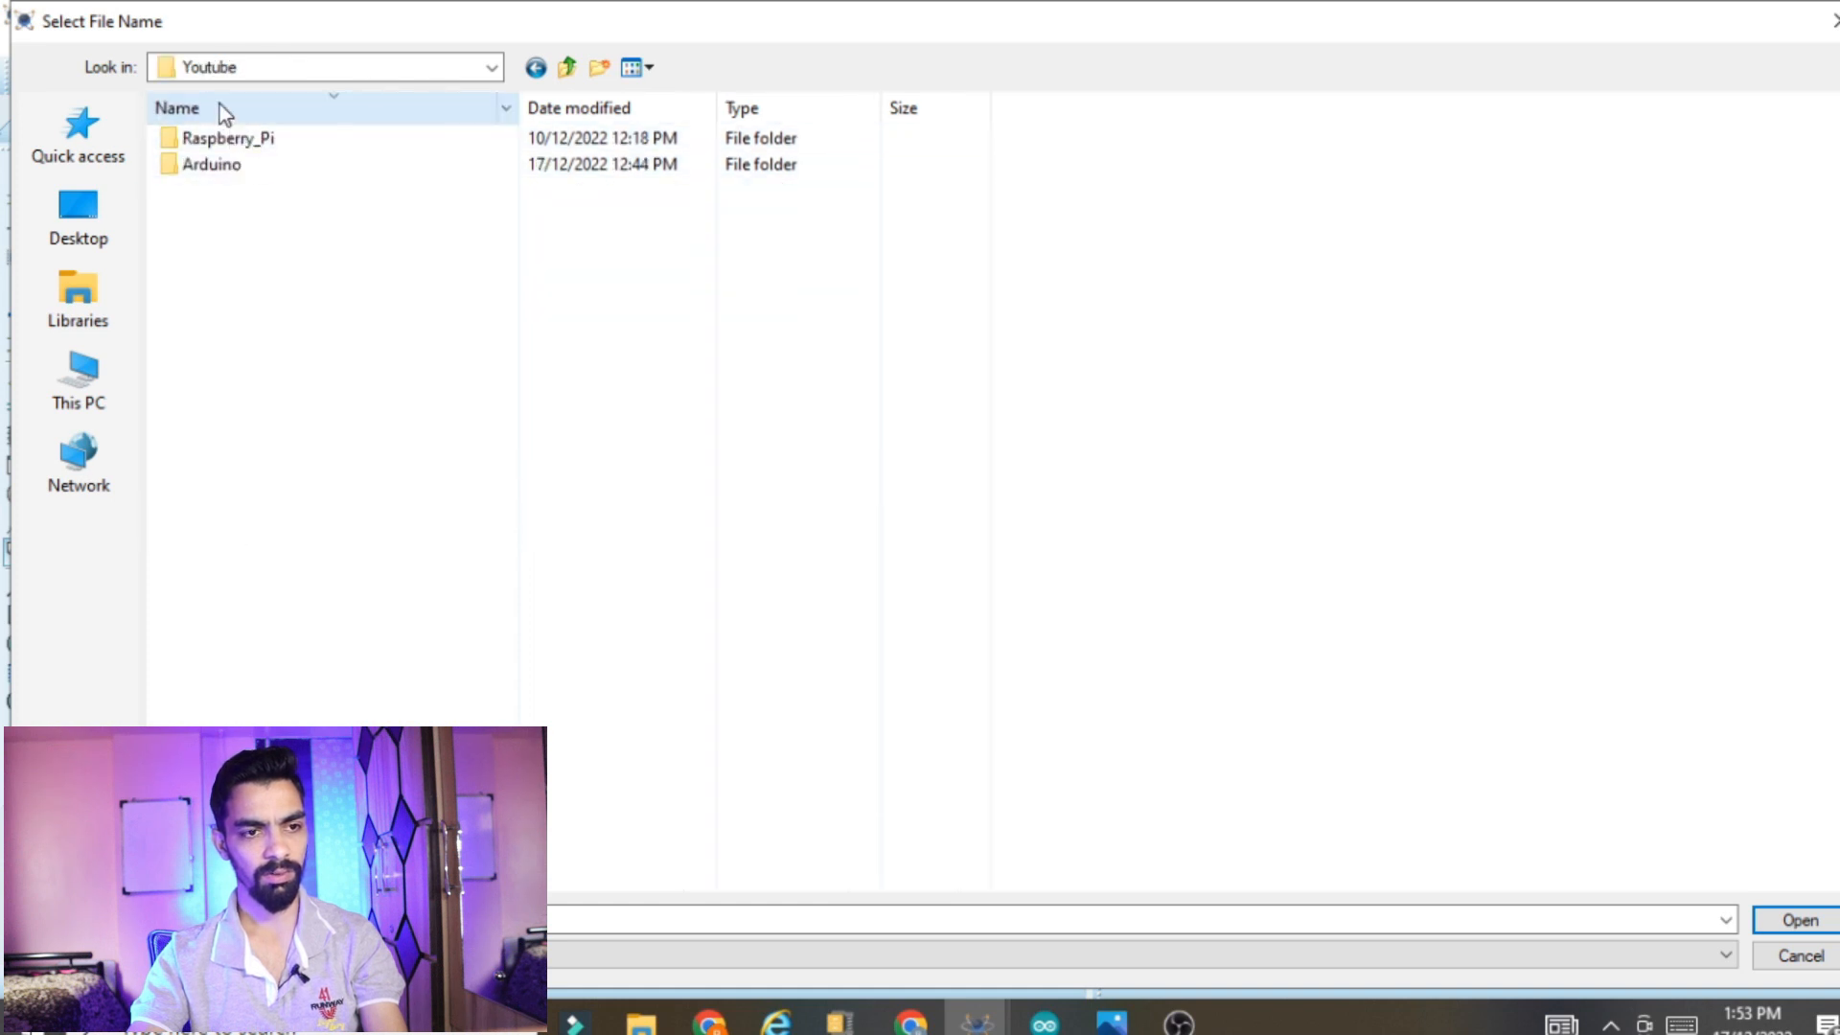
{"action": "left_click", "coordinate": [220, 107]}
{"action": "double_click", "coordinate": [211, 139]}
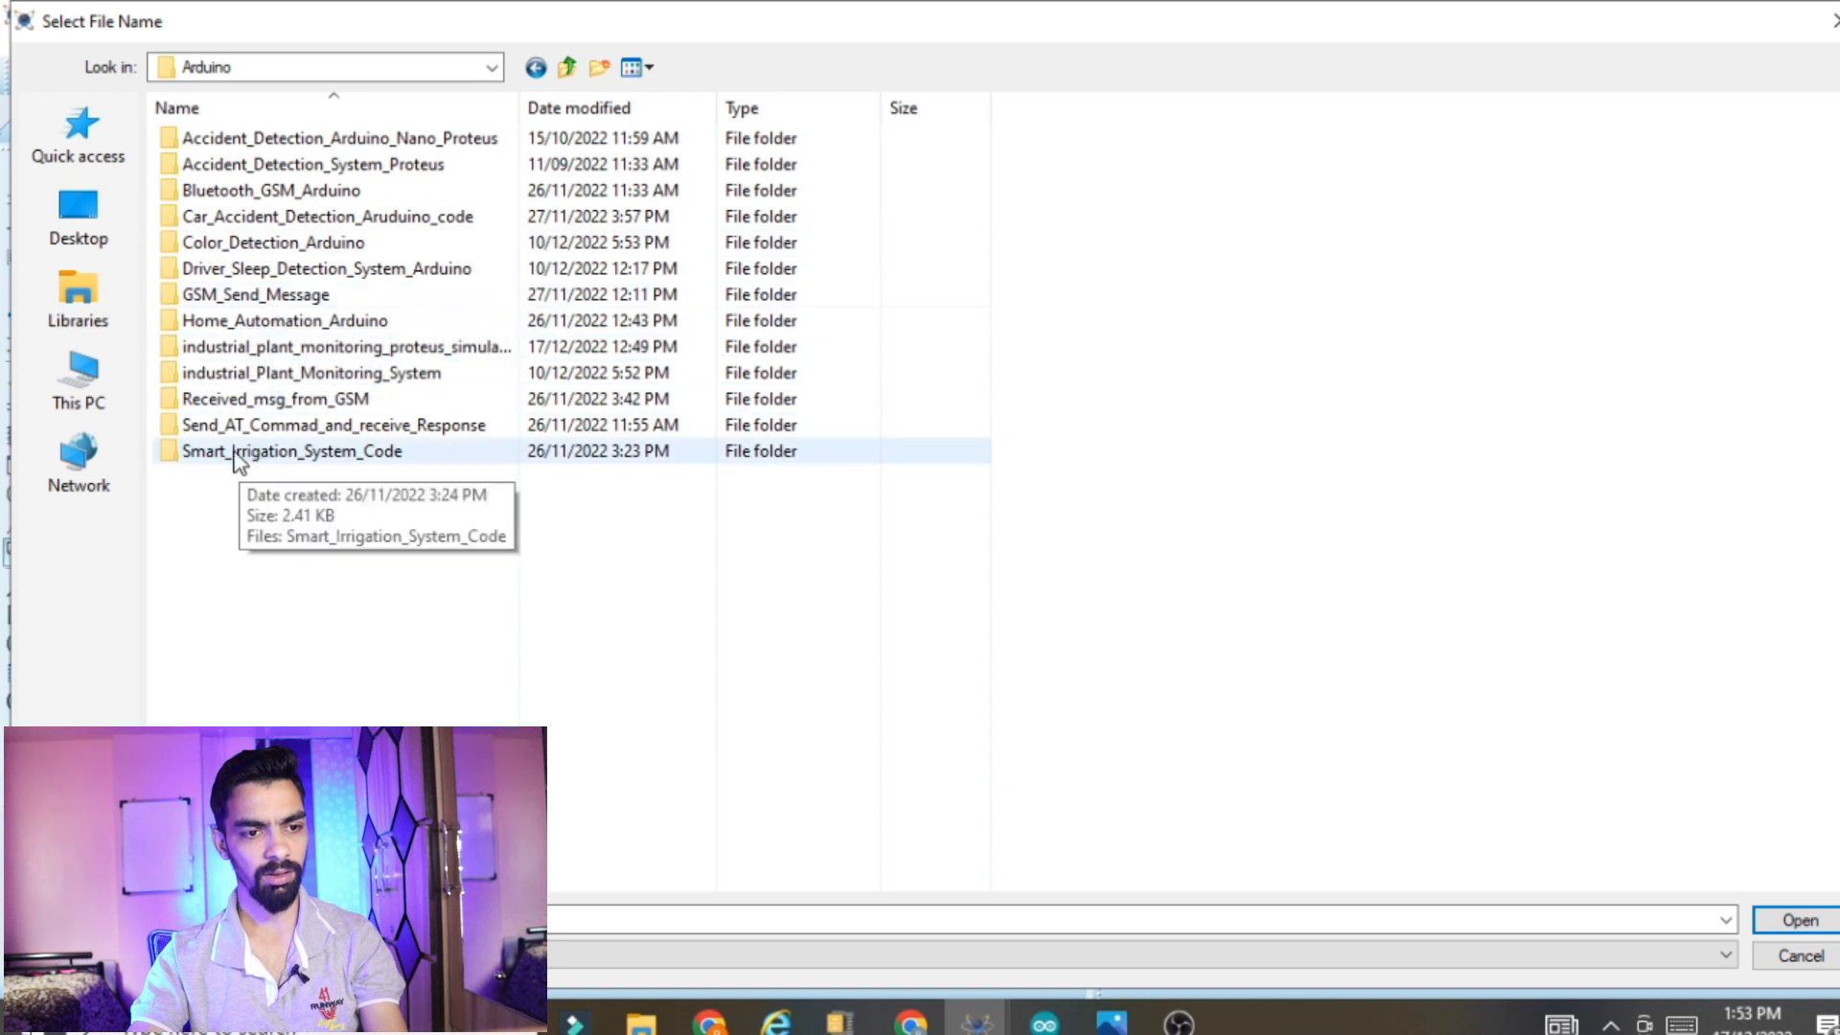
Load GSMLibraryTEP.hex from the industrial plant monitoring project's Proteus_simulation\GSM Library for Proteus folder as the SIM900D's program file
{"action": "double_click", "coordinate": [266, 347]}
{"action": "double_click", "coordinate": [235, 165]}
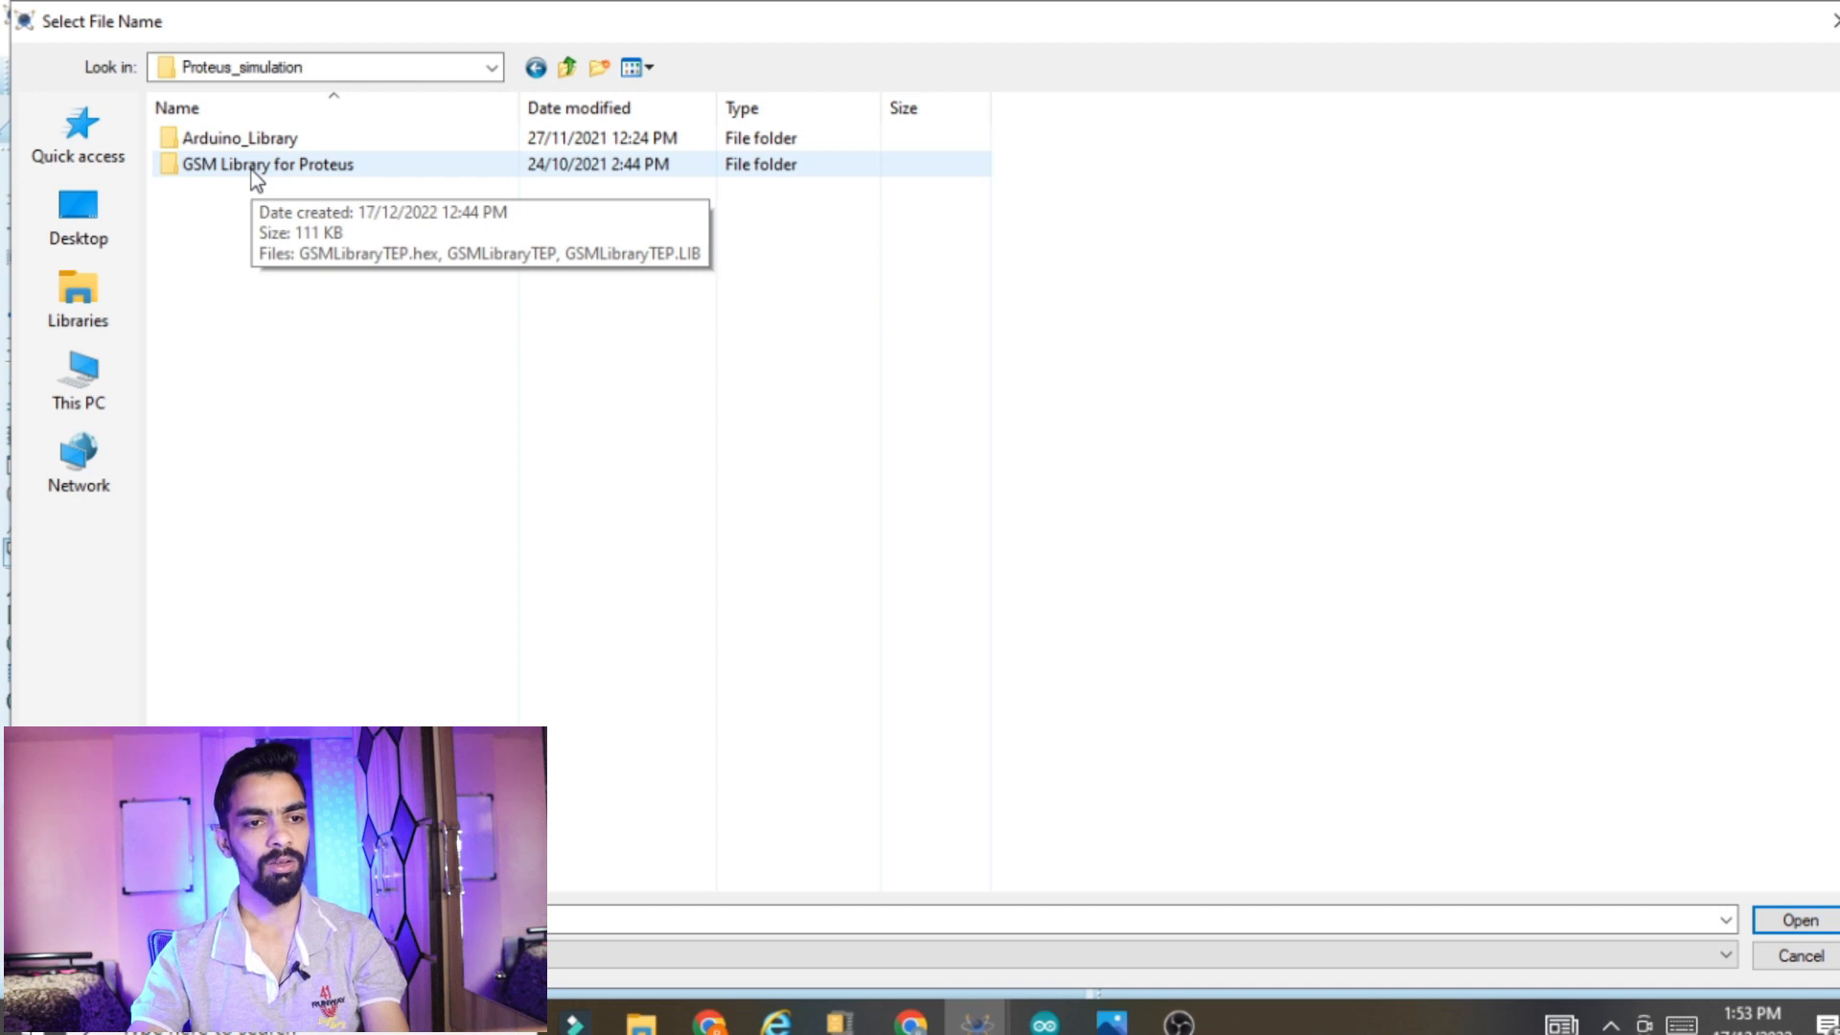
{"action": "double_click", "coordinate": [251, 169]}
{"action": "left_click", "coordinate": [247, 142]}
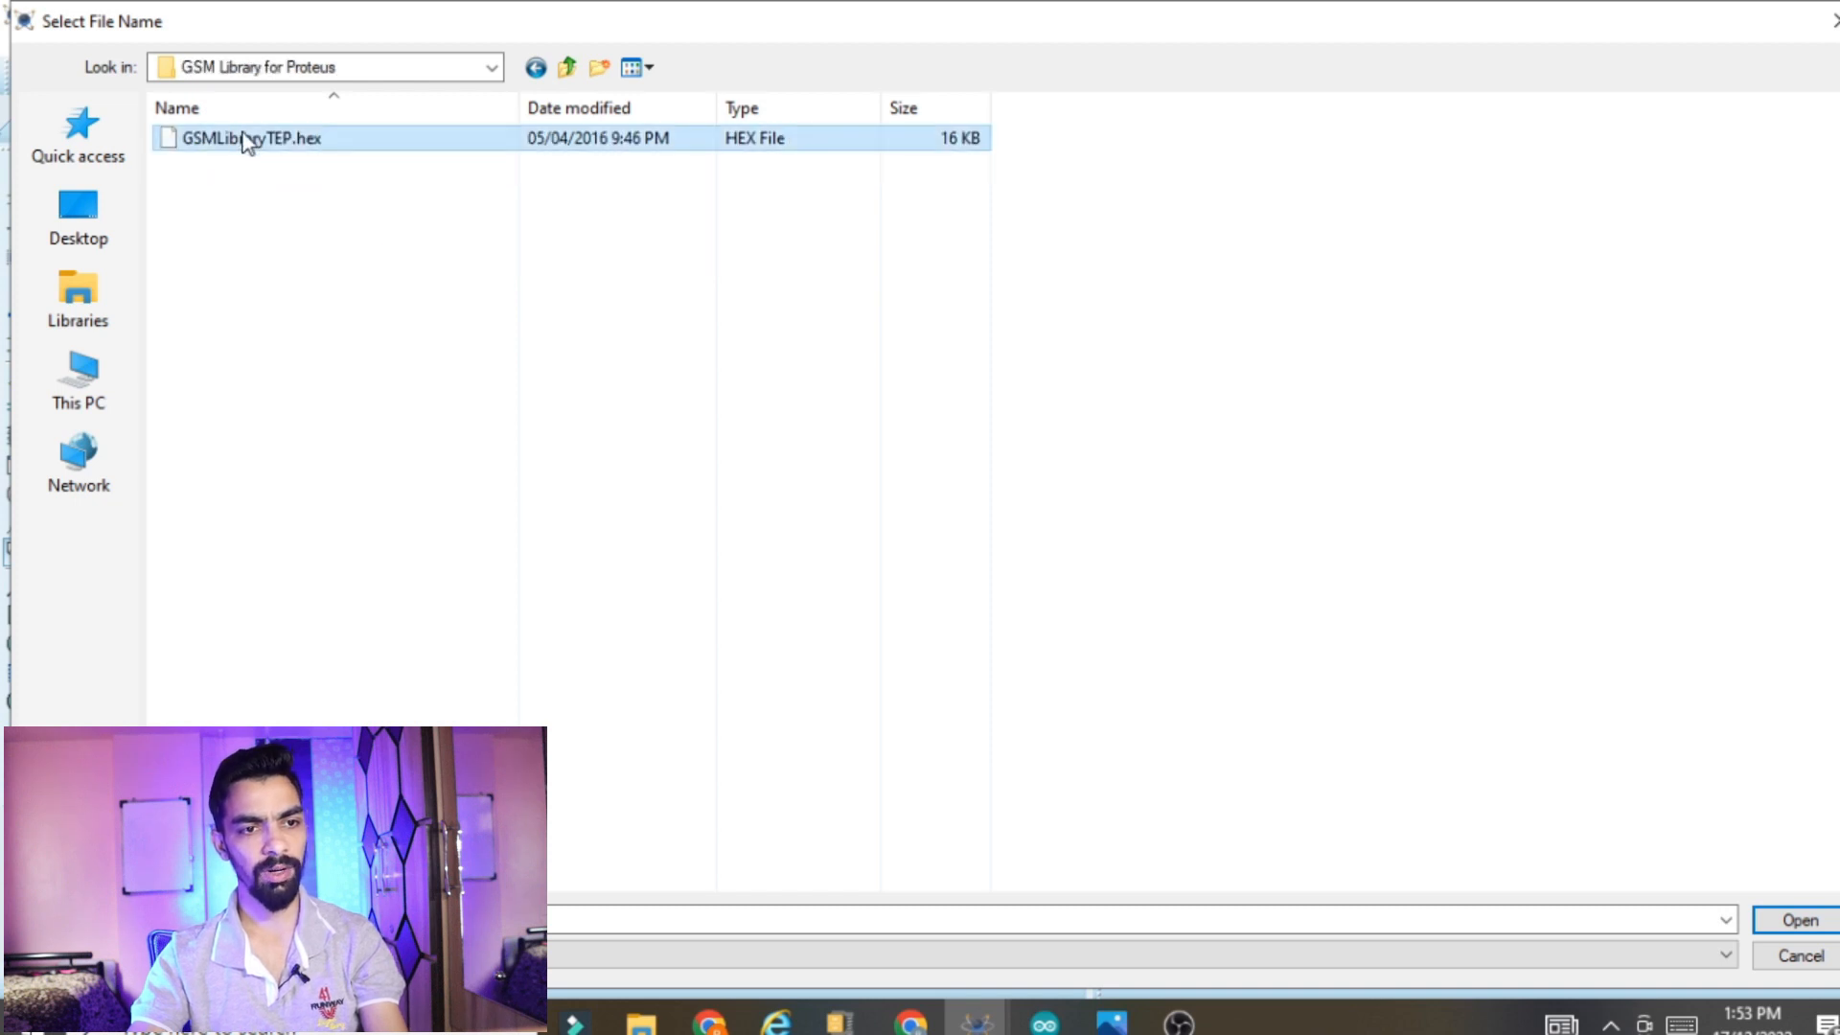
{"action": "left_click", "coordinate": [1761, 920]}
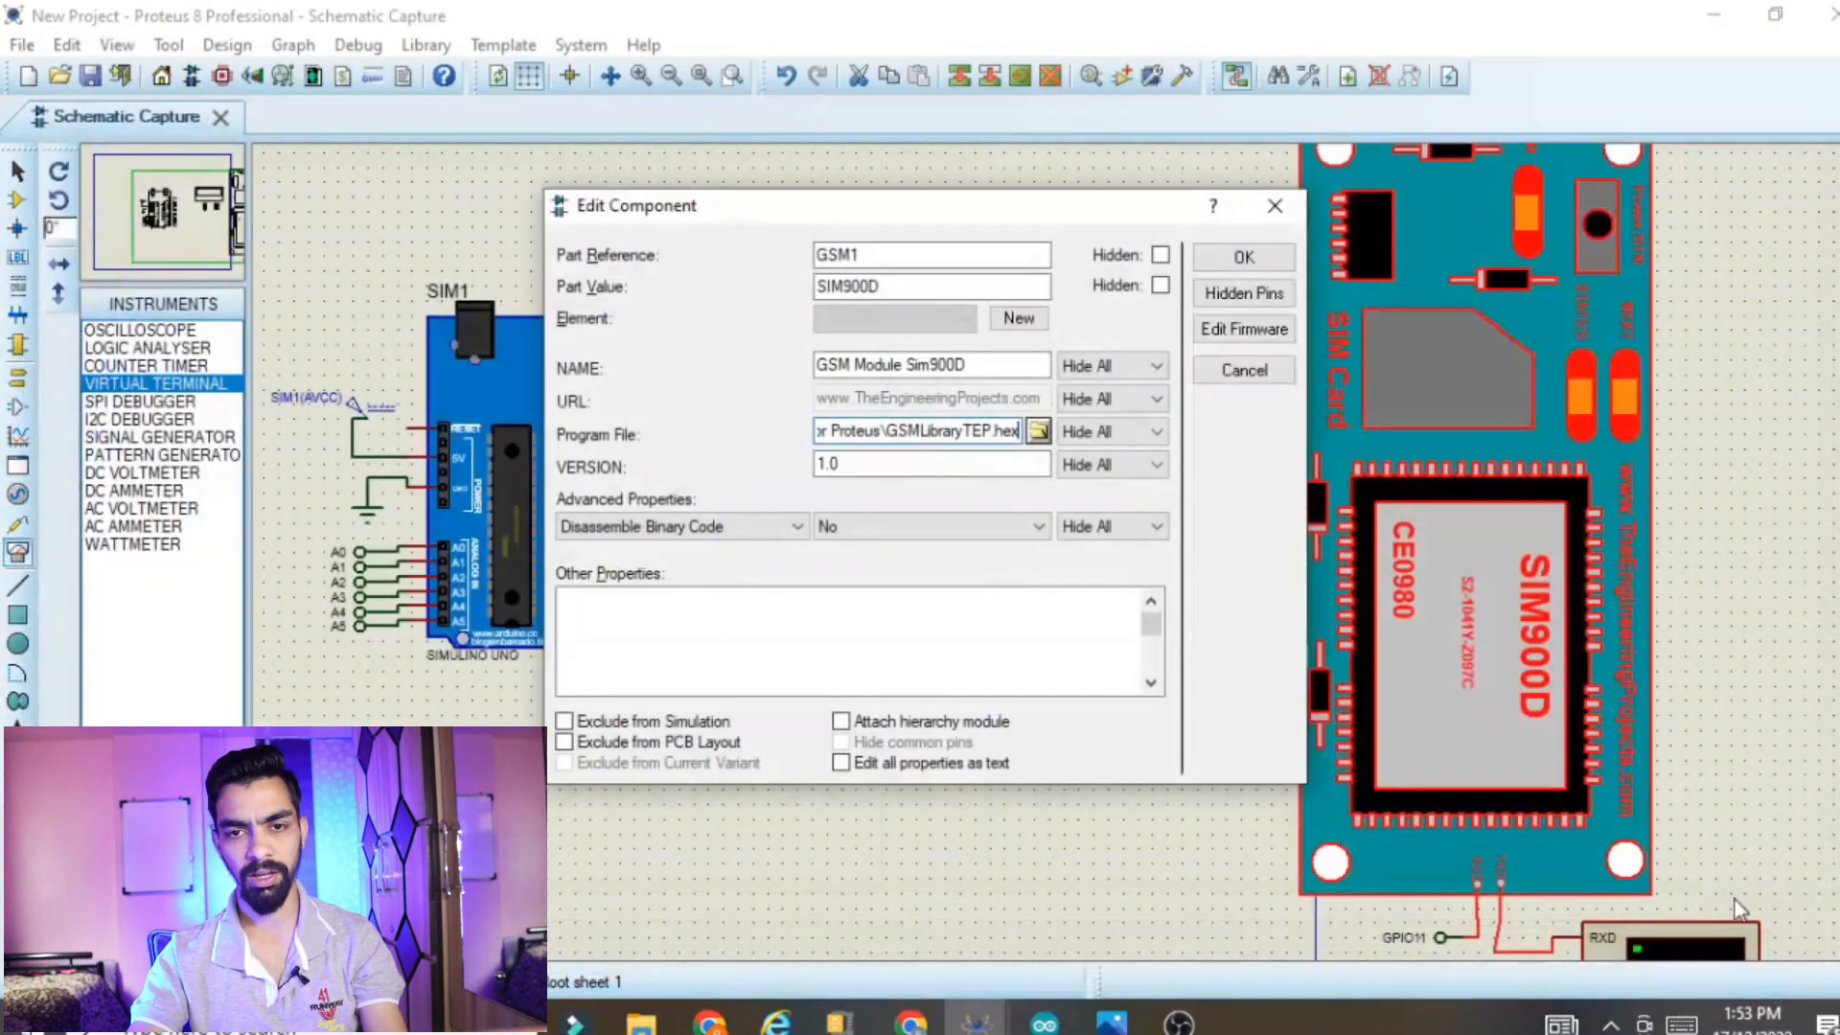
{"action": "left_click", "coordinate": [1244, 258]}
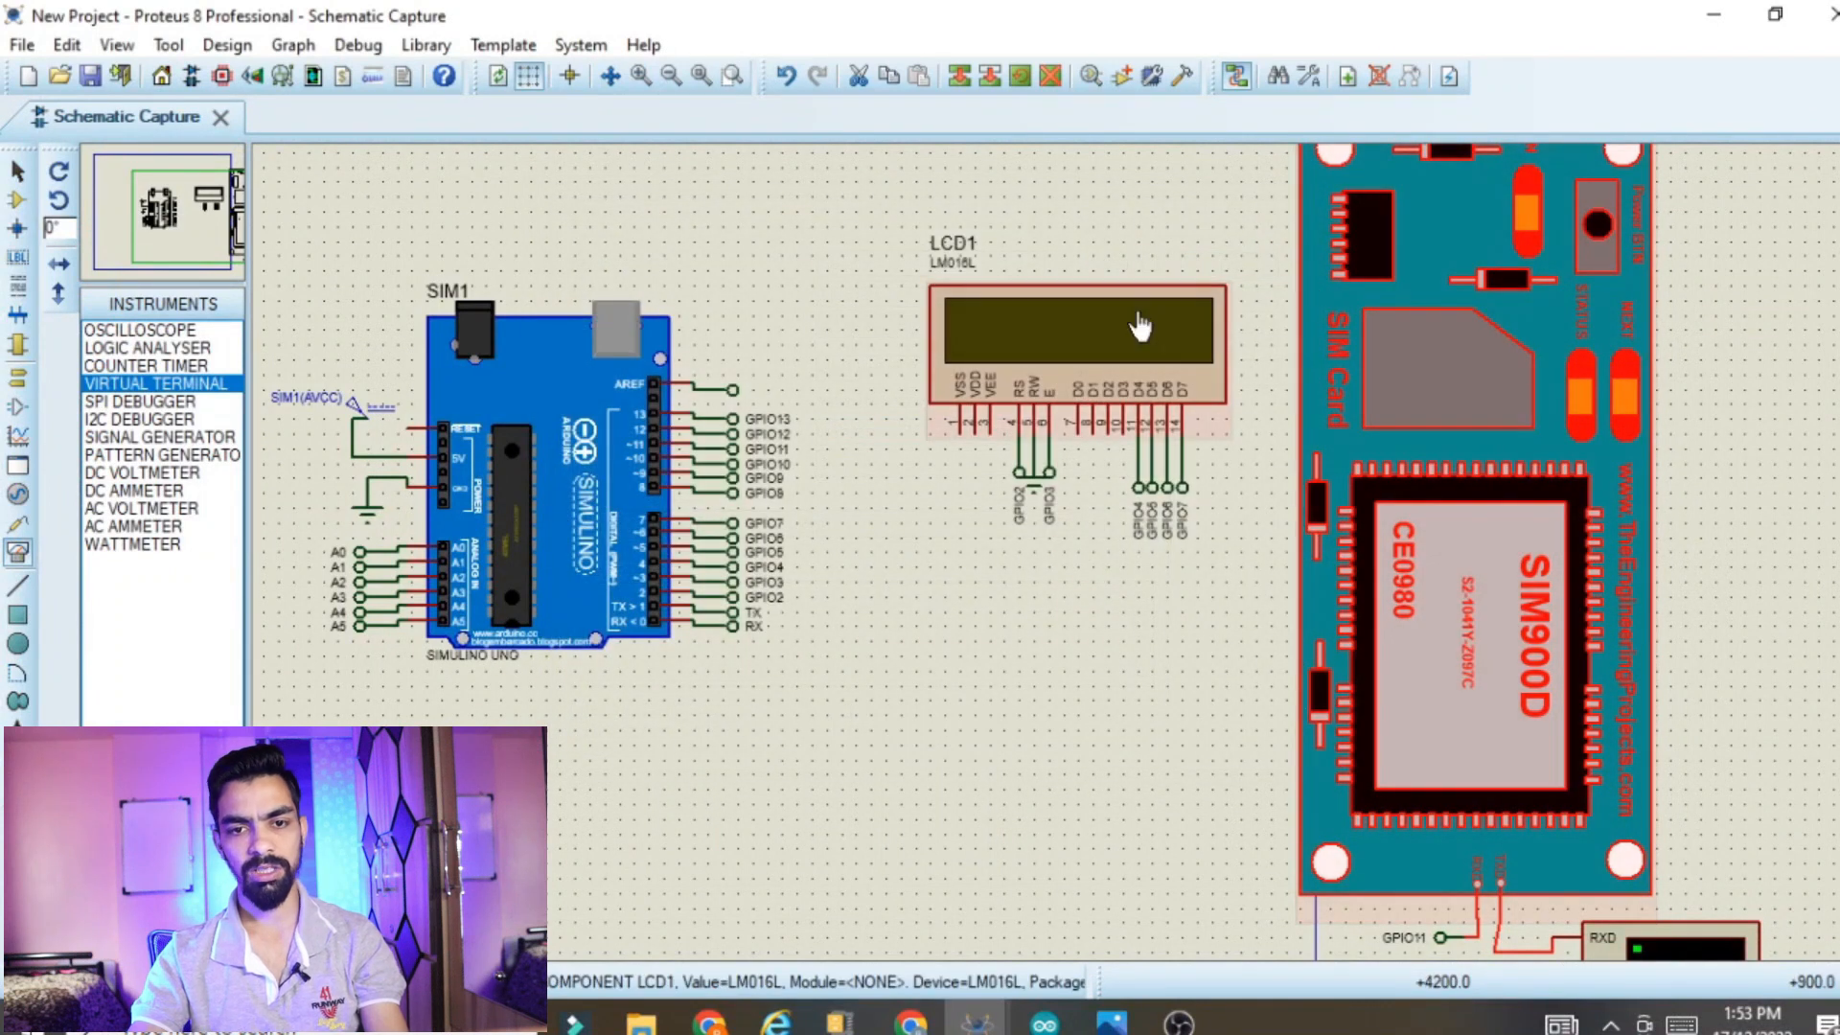
{"action": "left_click", "coordinate": [1102, 154]}
{"action": "left_click", "coordinate": [814, 772]}
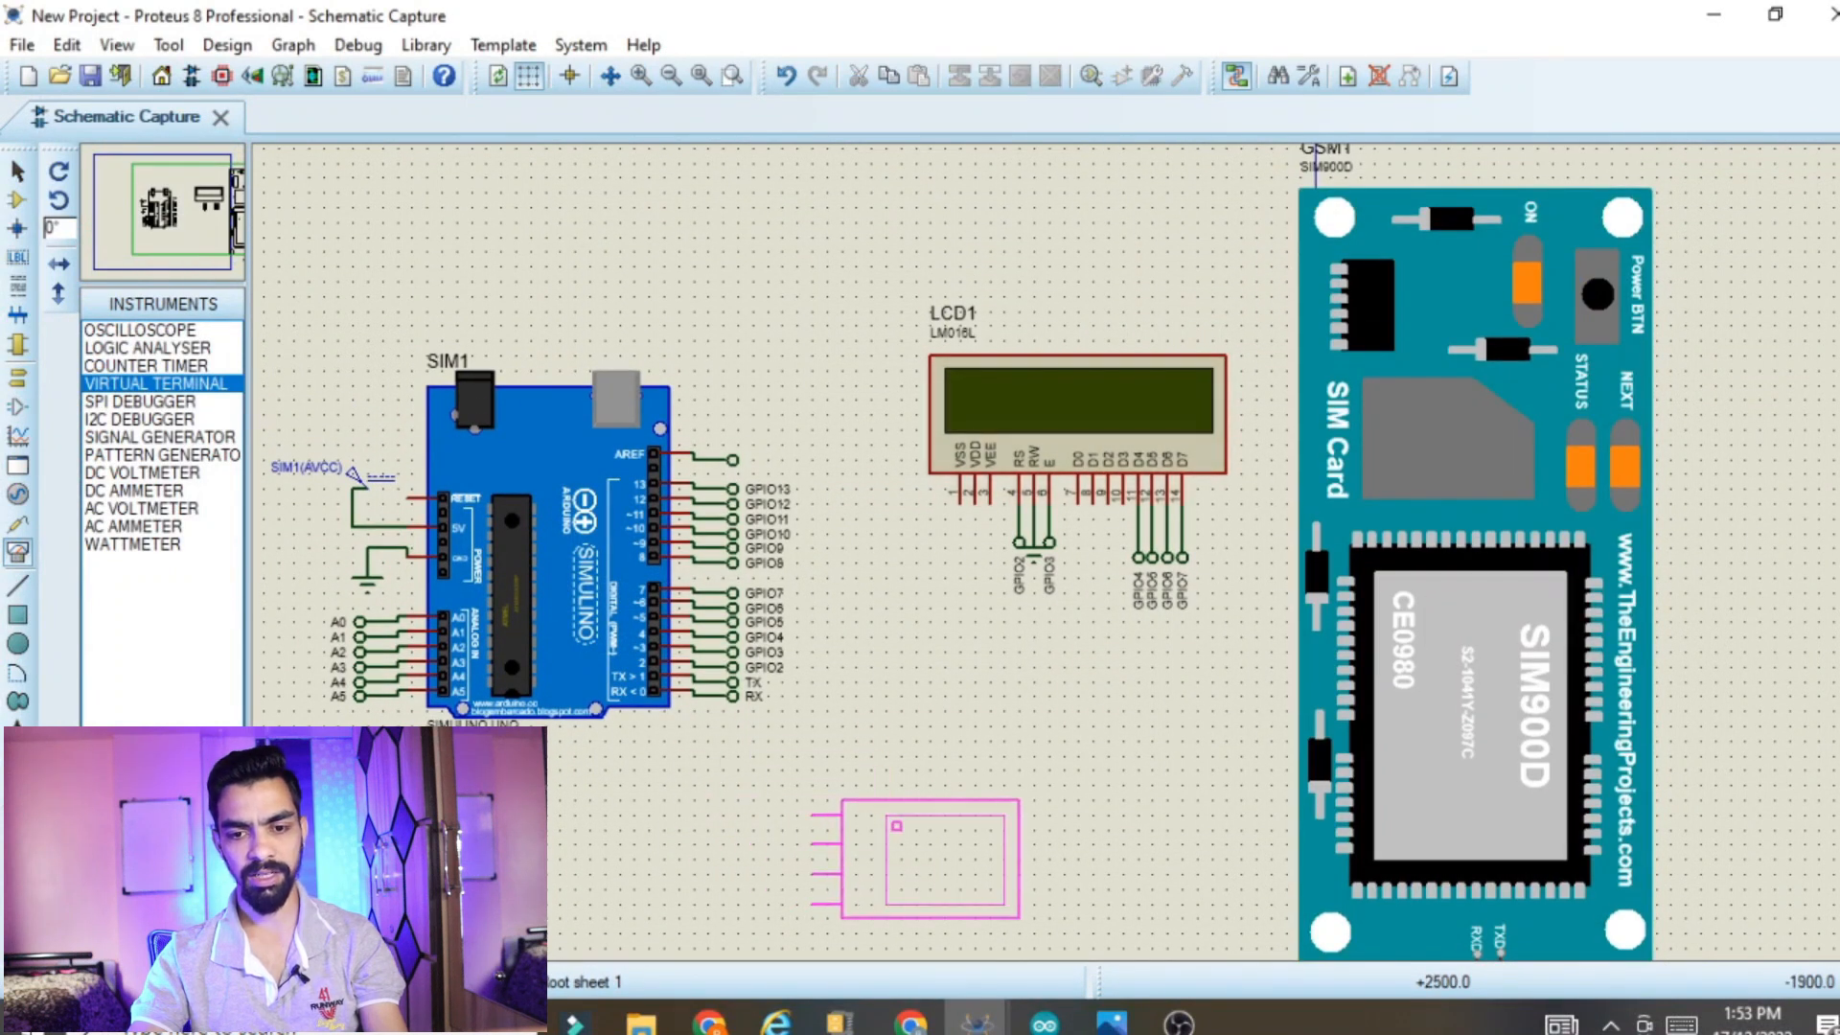
{"action": "left_click", "coordinate": [948, 871]}
{"action": "left_click", "coordinate": [948, 872]}
{"action": "key", "text": "Delete"}
{"action": "left_click_drag", "start_coordinate": [1093, 883], "coordinate": [1058, 927]}
{"action": "scroll", "coordinate": [1058, 953], "scroll_direction": "down", "scroll_amount": 1}
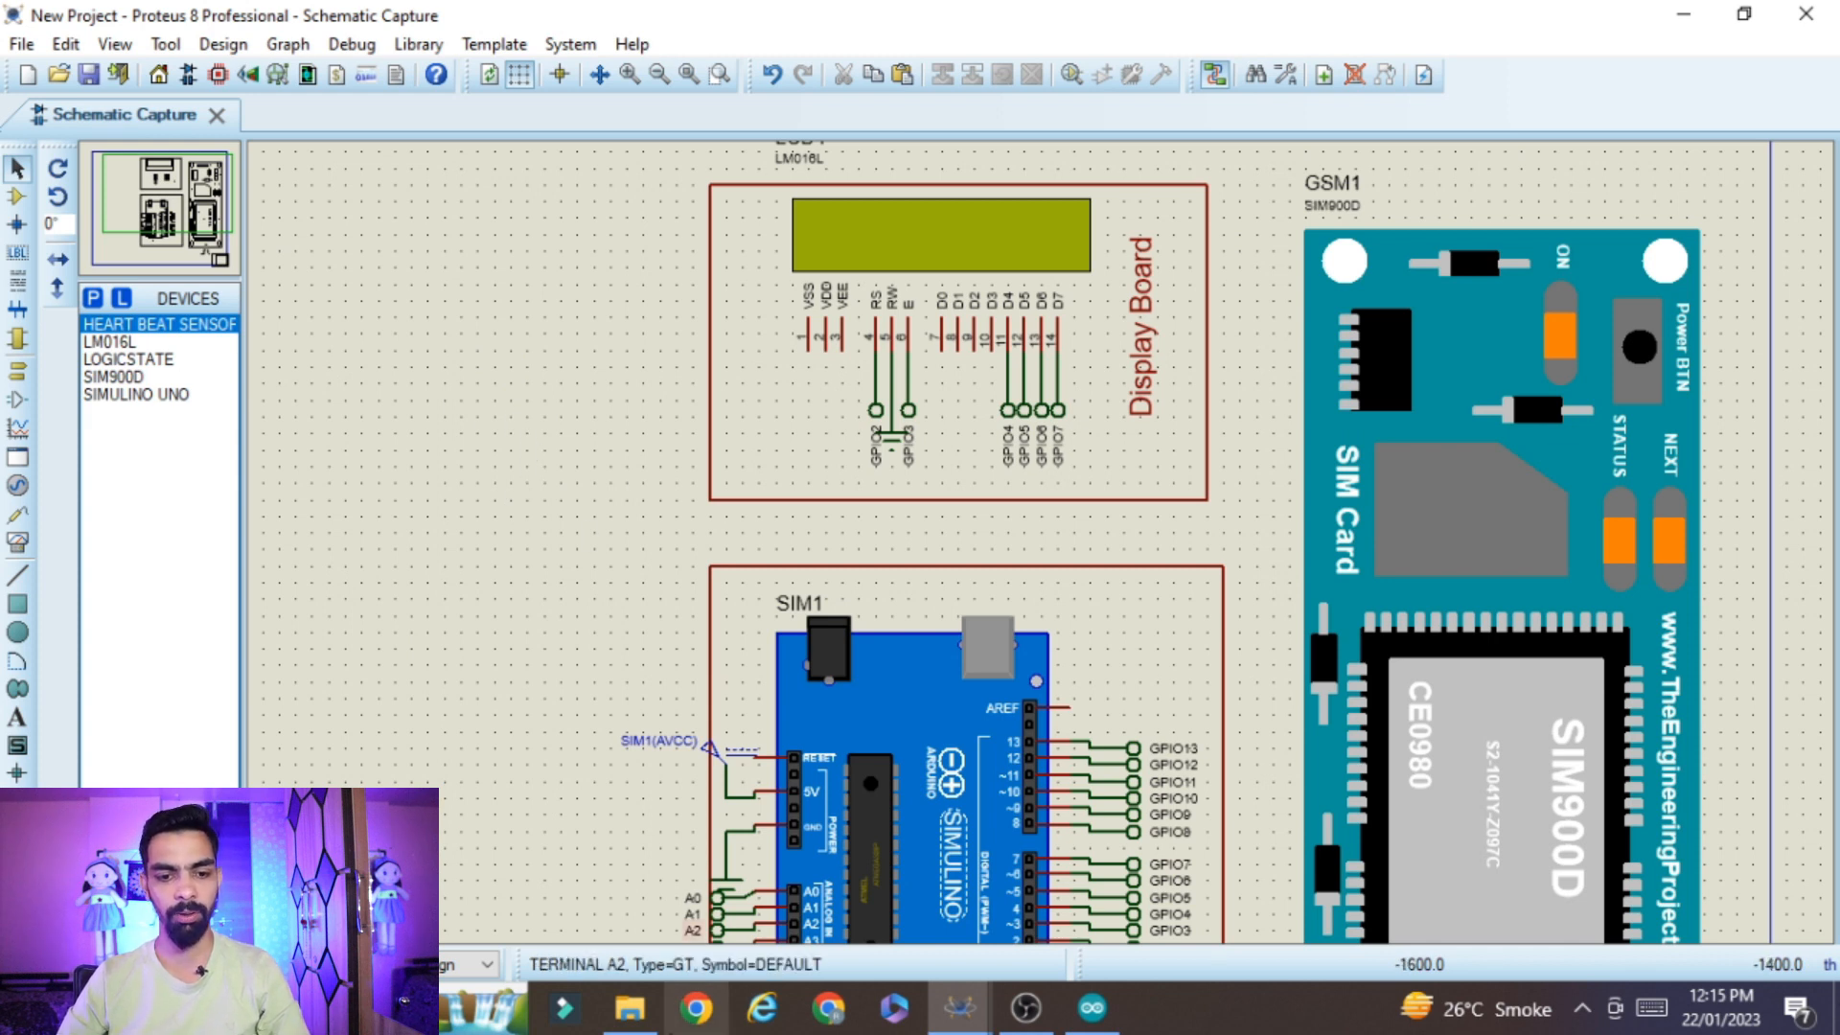
Switch to File Explorer and open the Heart_Beat_Library folder inside Heartbeat Sensor__Proteus
{"action": "left_click", "coordinate": [629, 1007]}
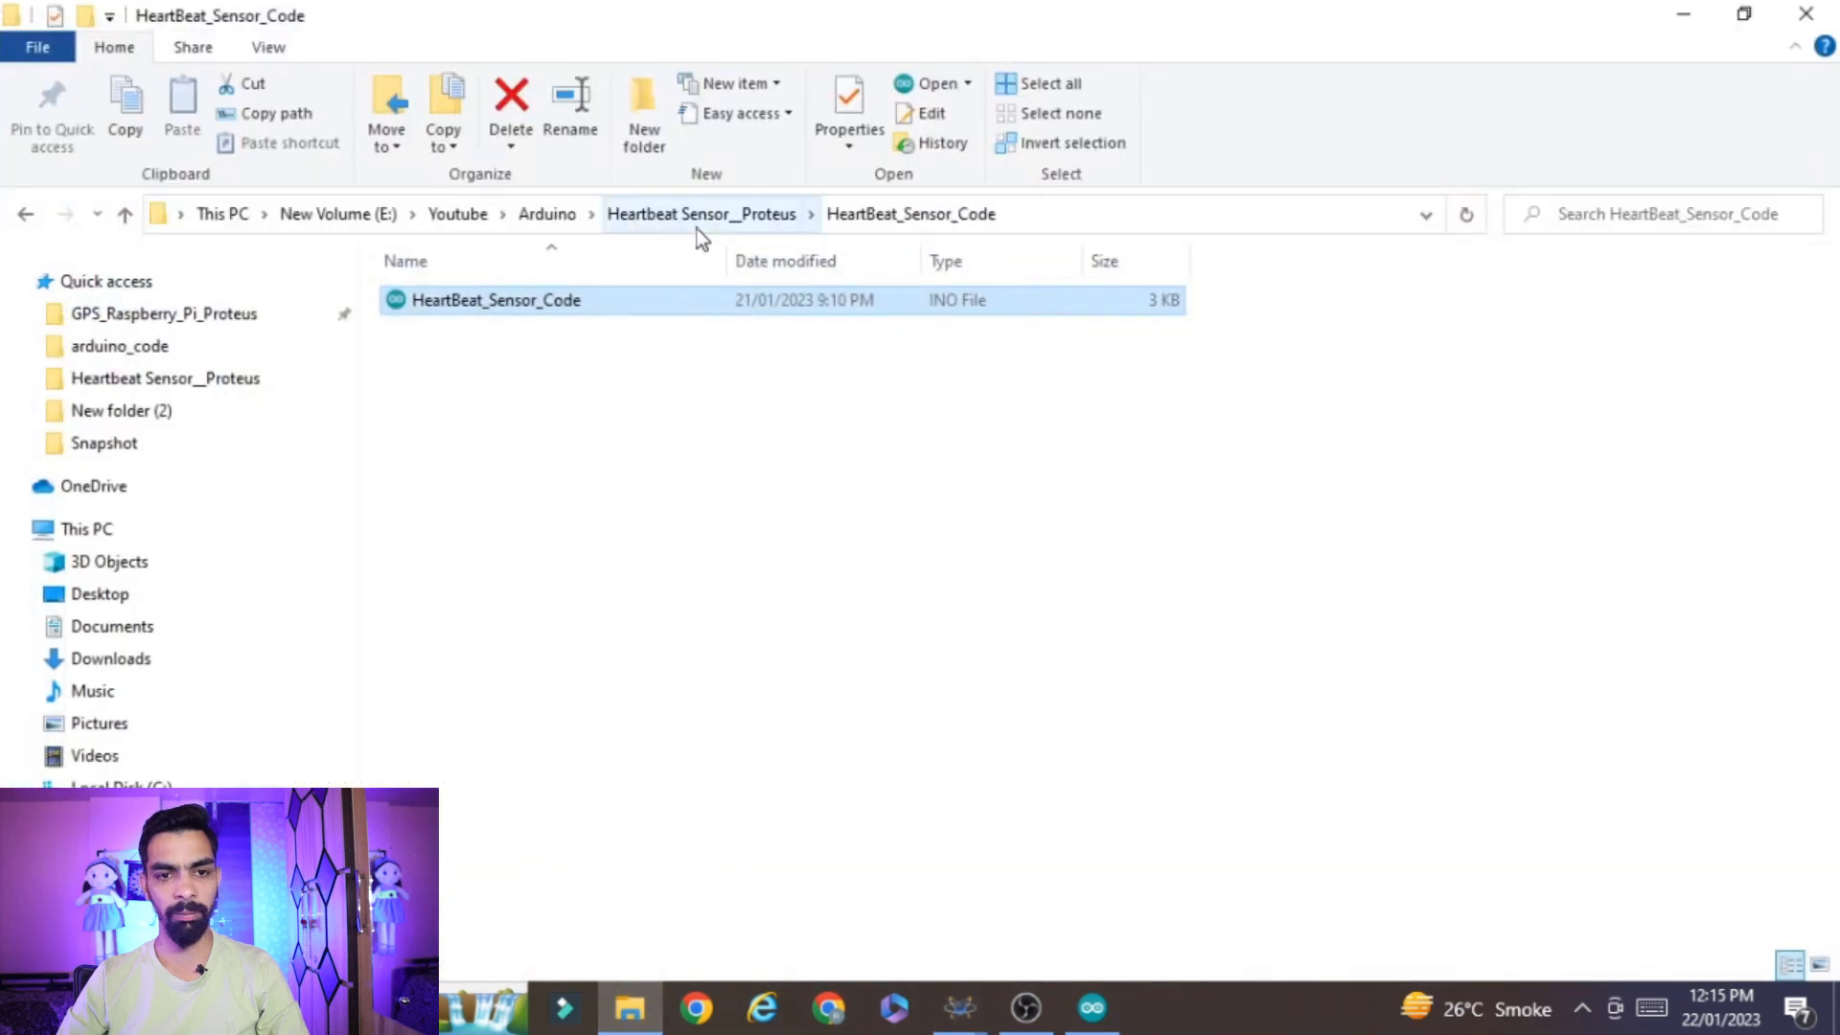
{"action": "left_click", "coordinate": [698, 228]}
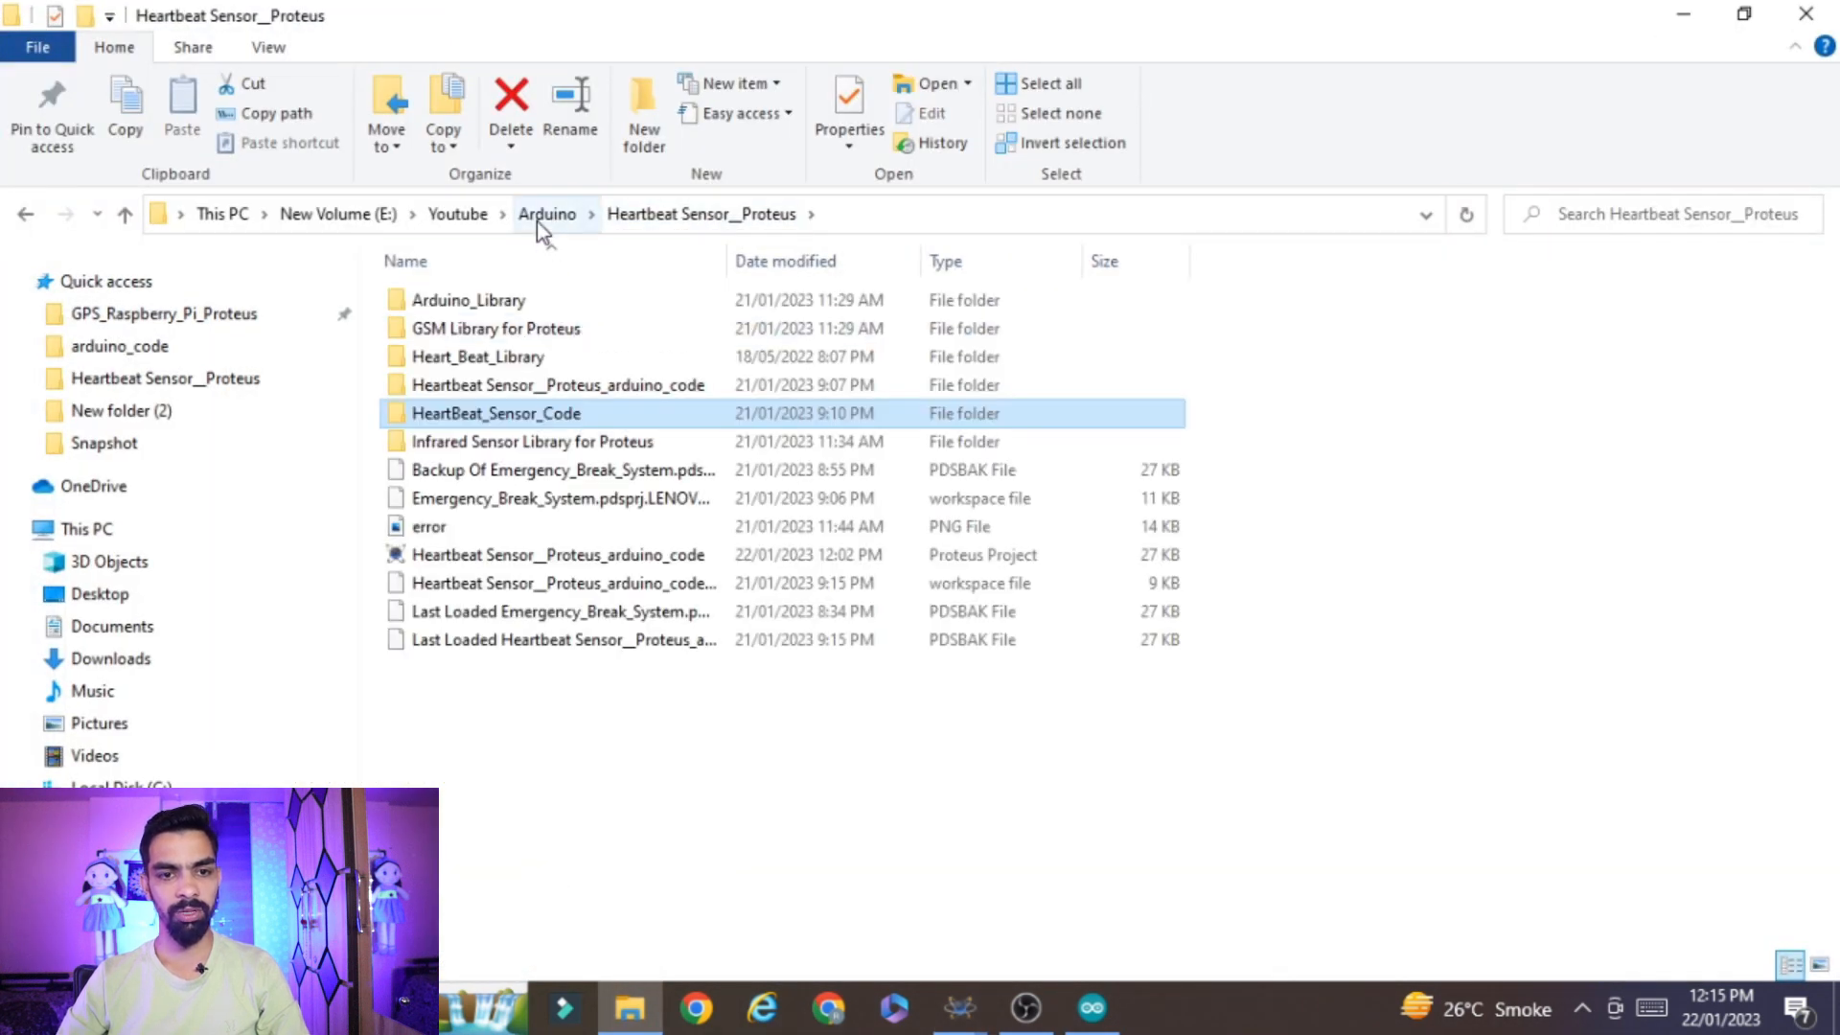
{"action": "left_click", "coordinate": [536, 217]}
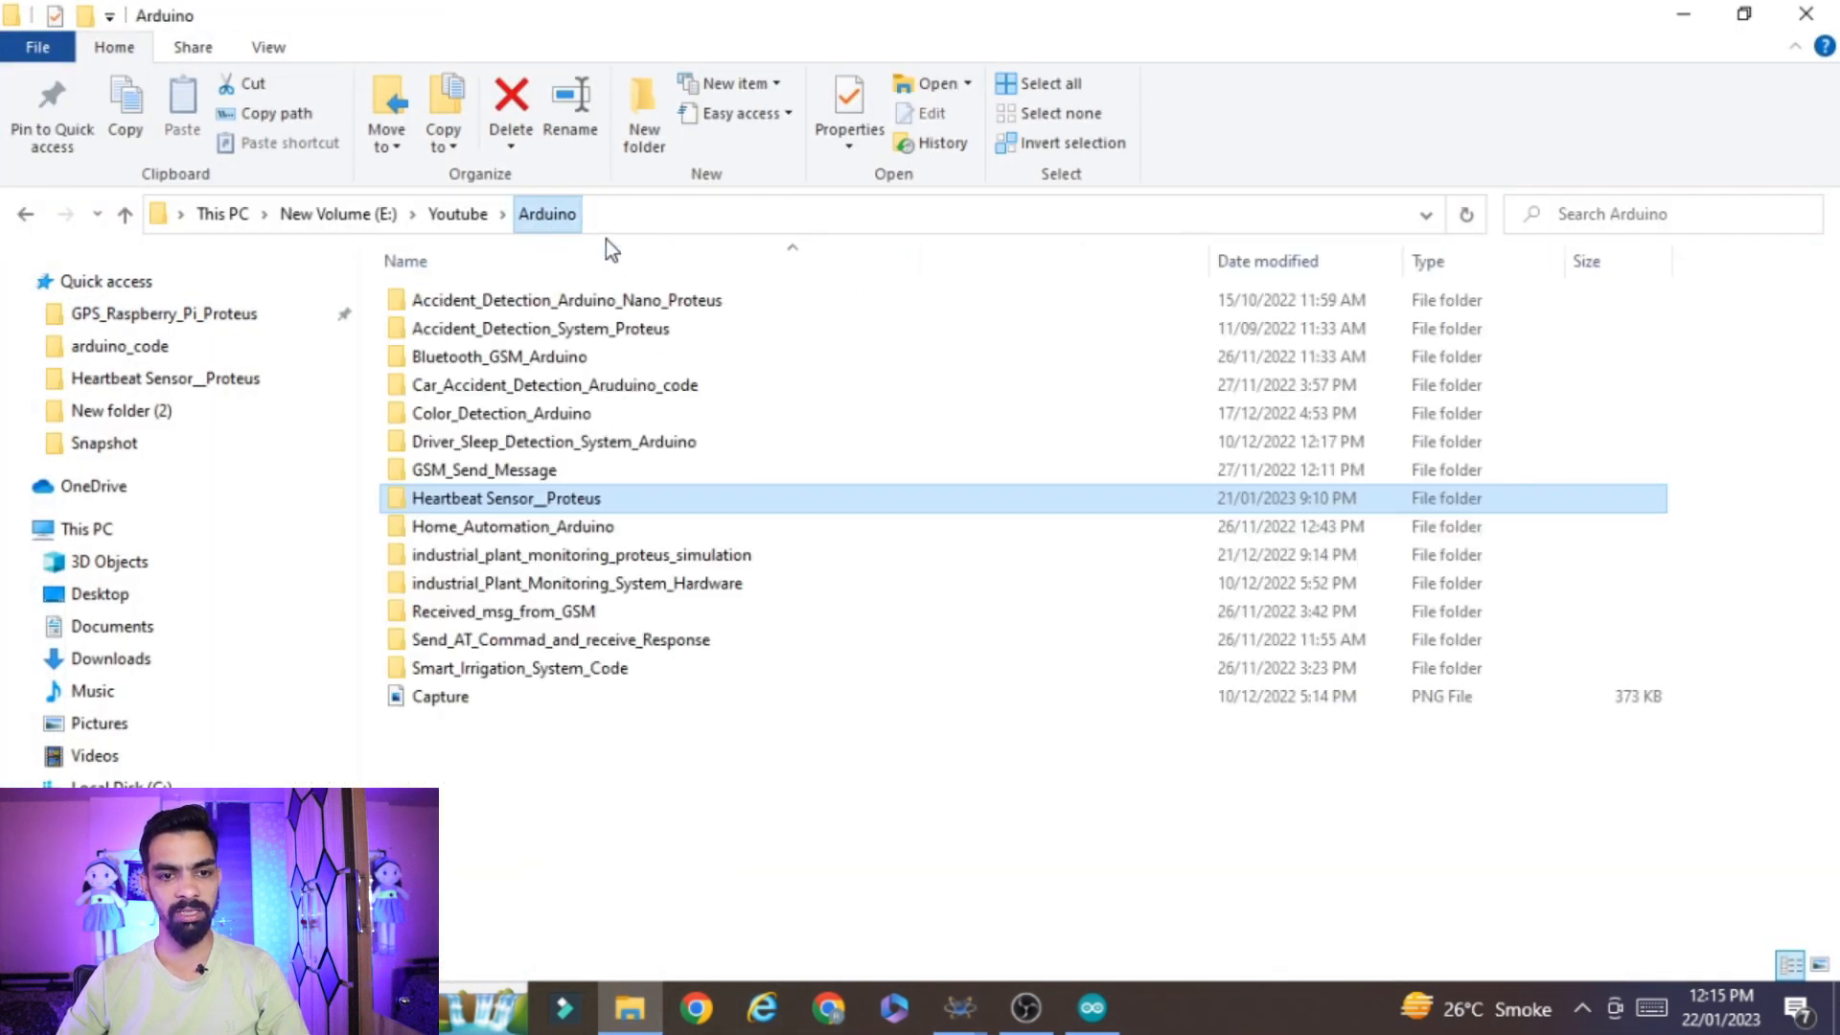
{"action": "double_click", "coordinate": [546, 498]}
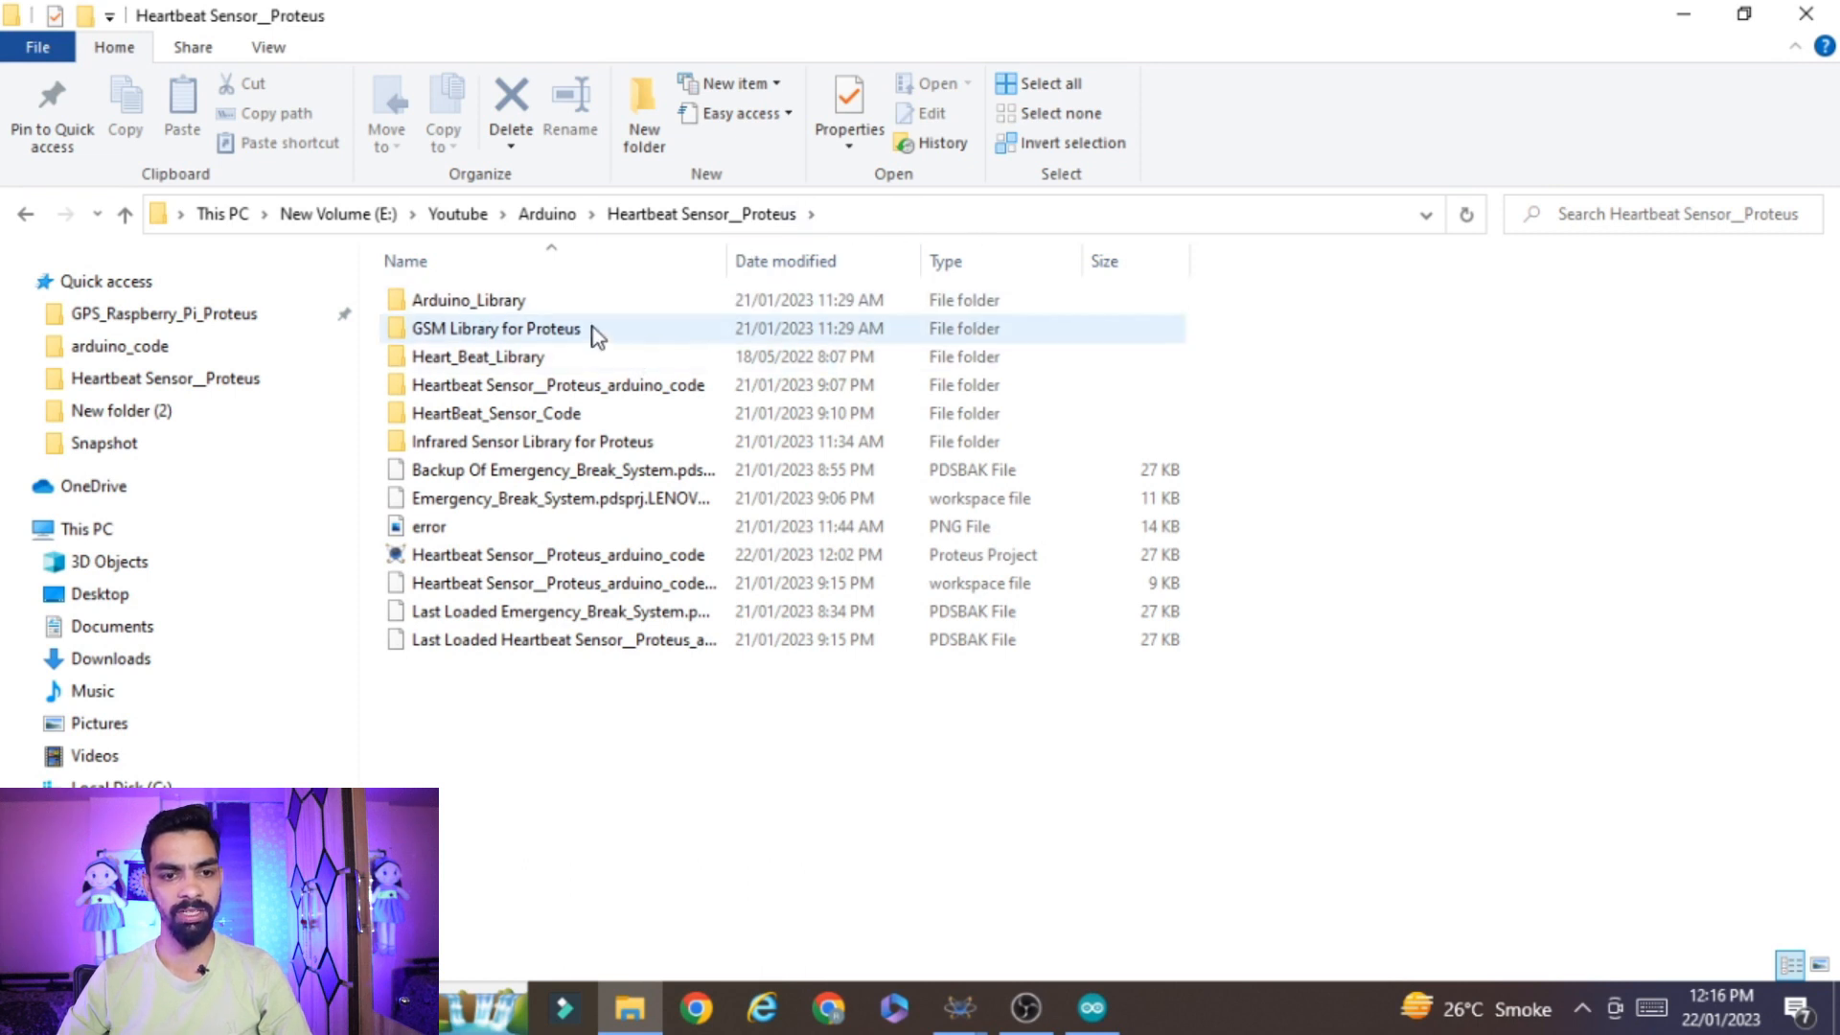
{"action": "left_click", "coordinate": [489, 358]}
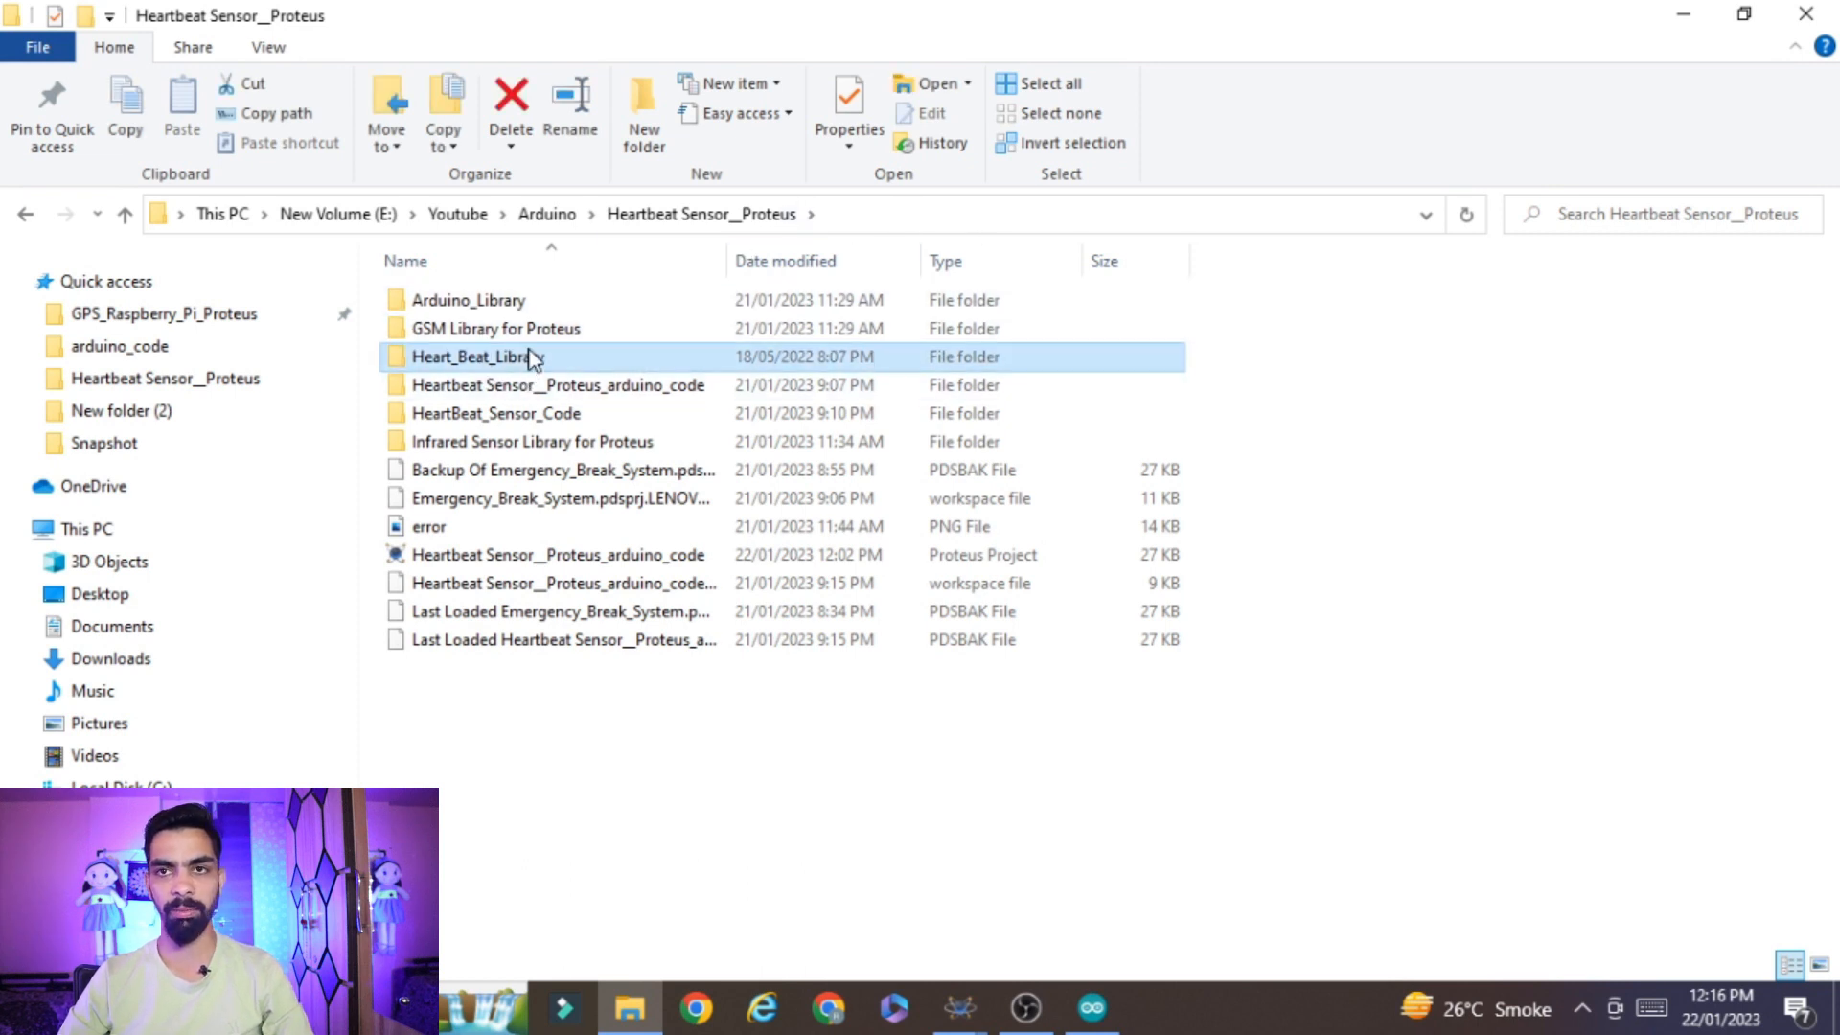
{"action": "double_click", "coordinate": [535, 358]}
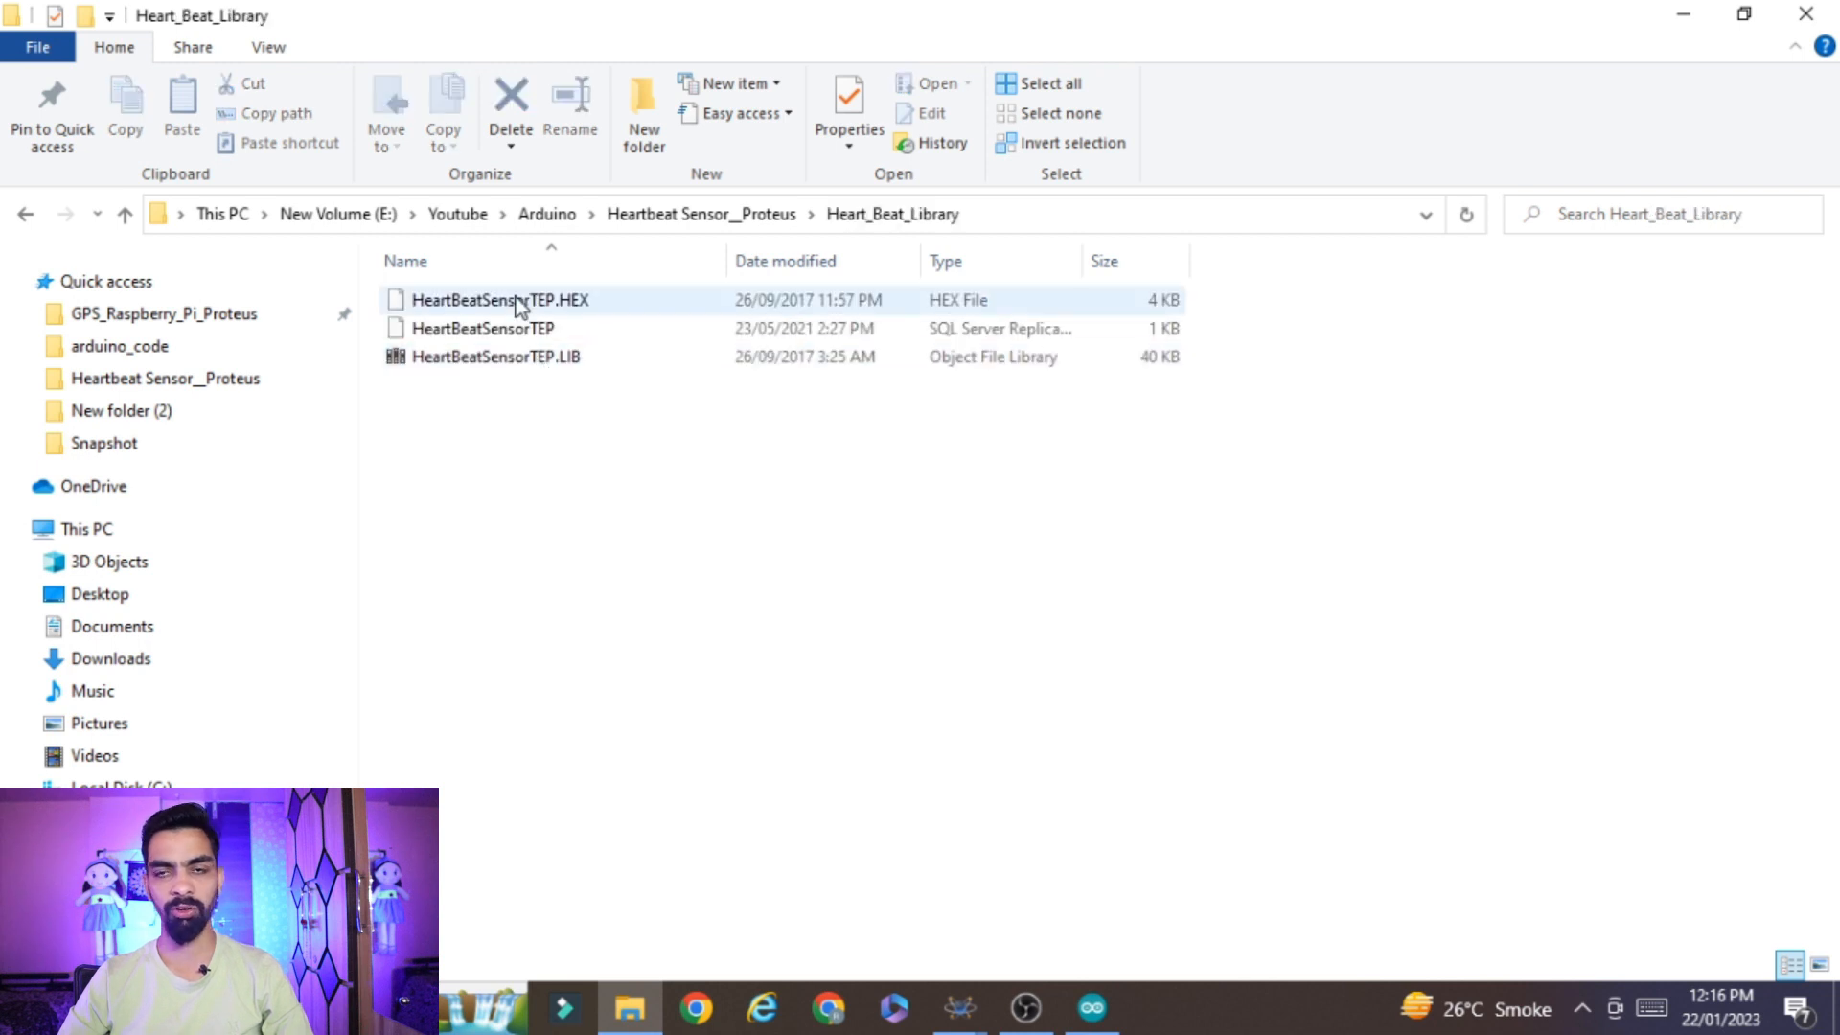
Copy all three HeartBeatSensorTEP files in the Heart_Beat_Library folder
{"action": "key", "text": "ctrl+a"}
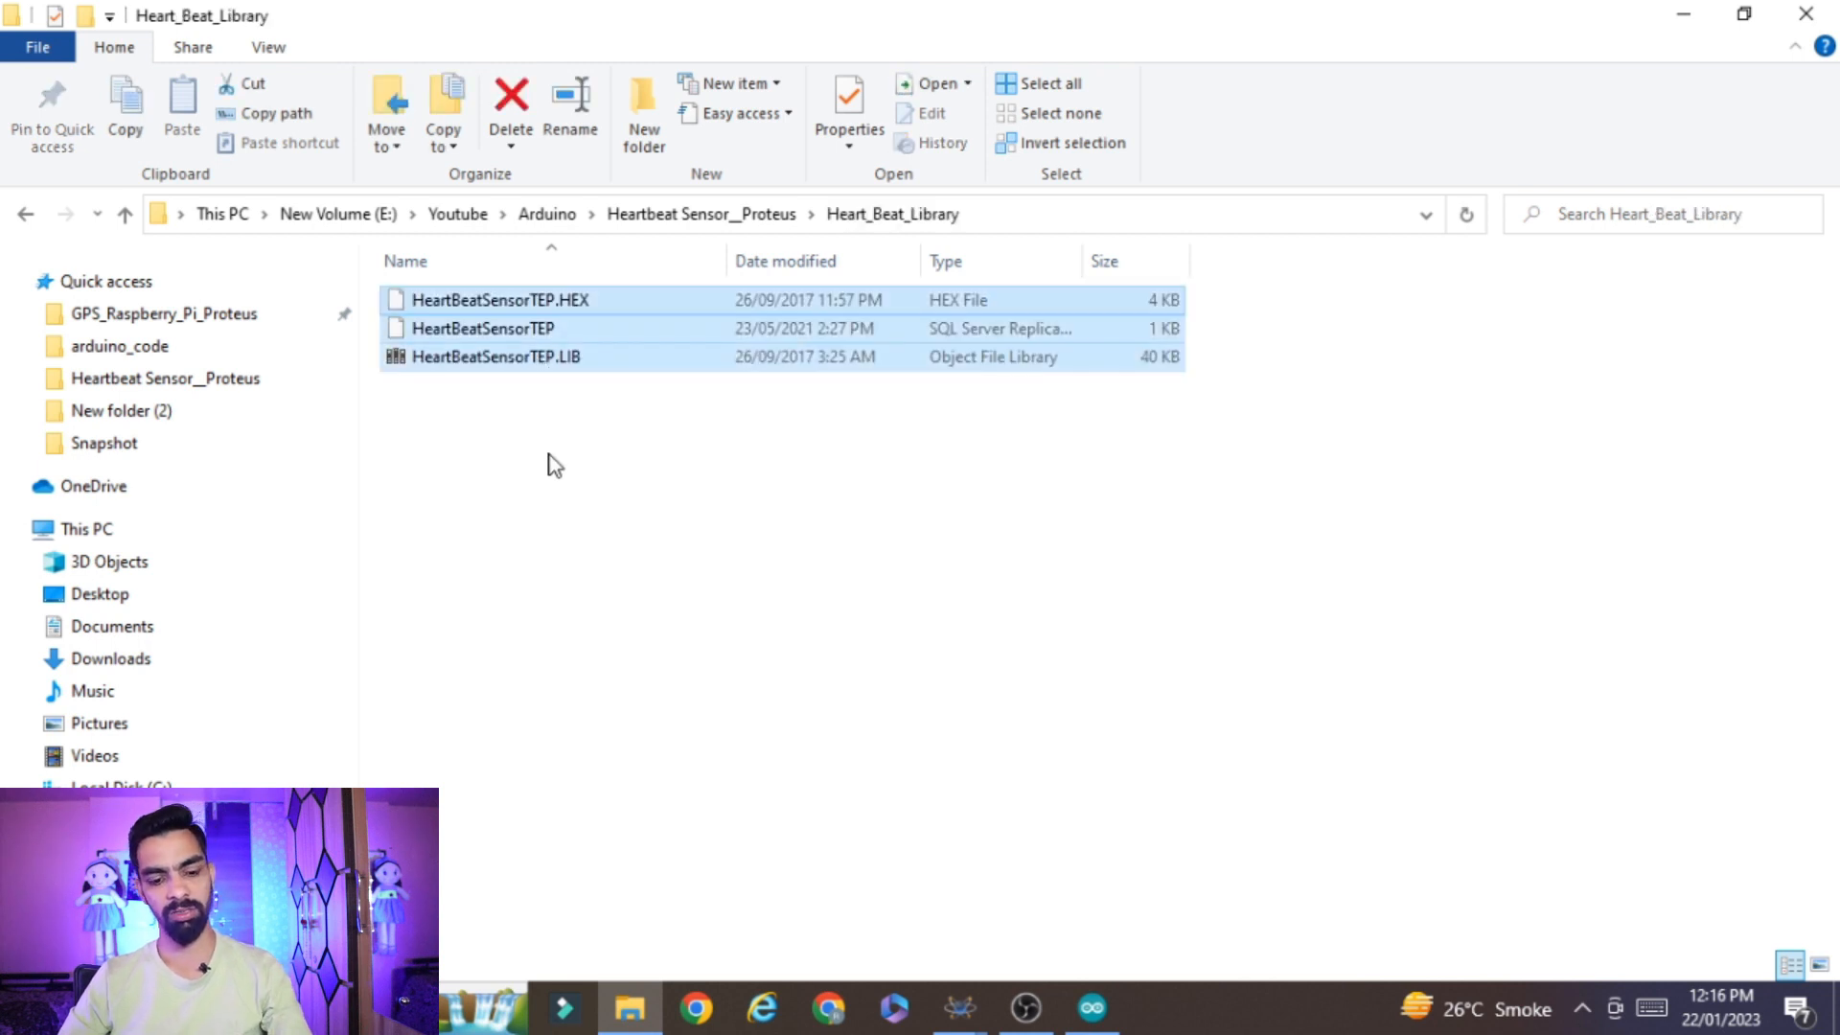
{"action": "right_click", "coordinate": [650, 339]}
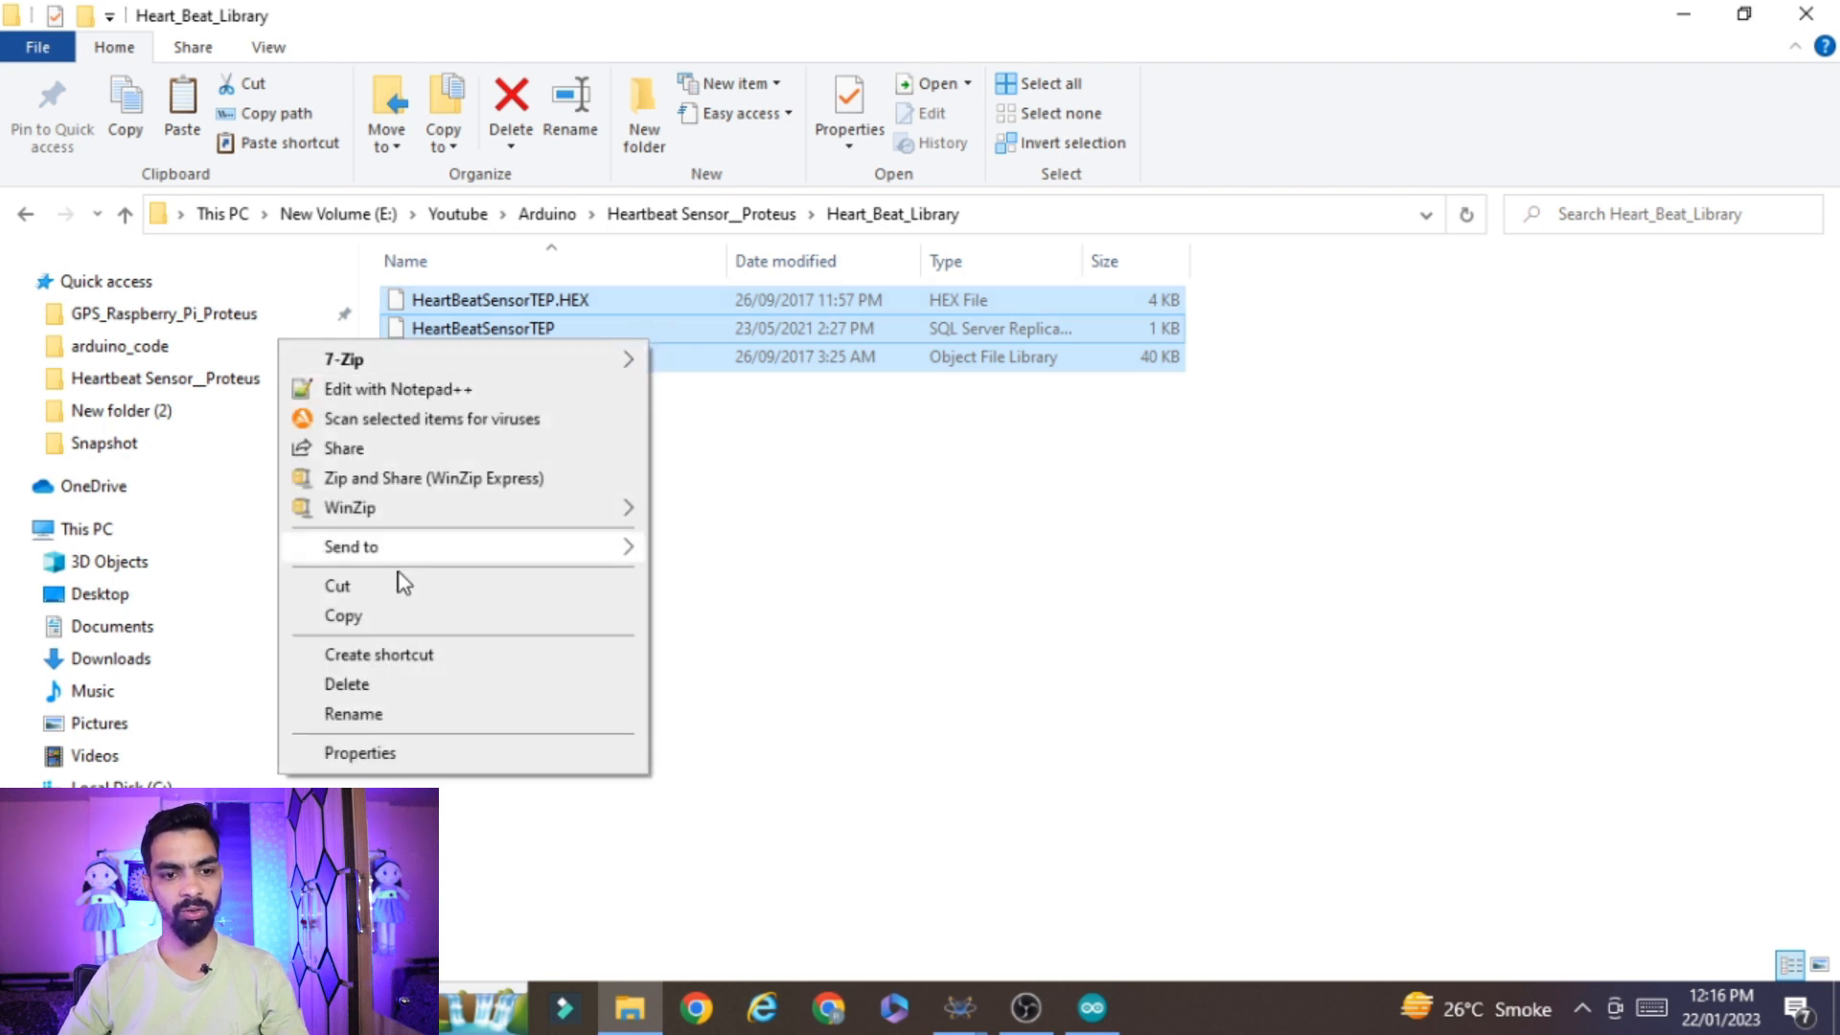
{"action": "left_click", "coordinate": [376, 623]}
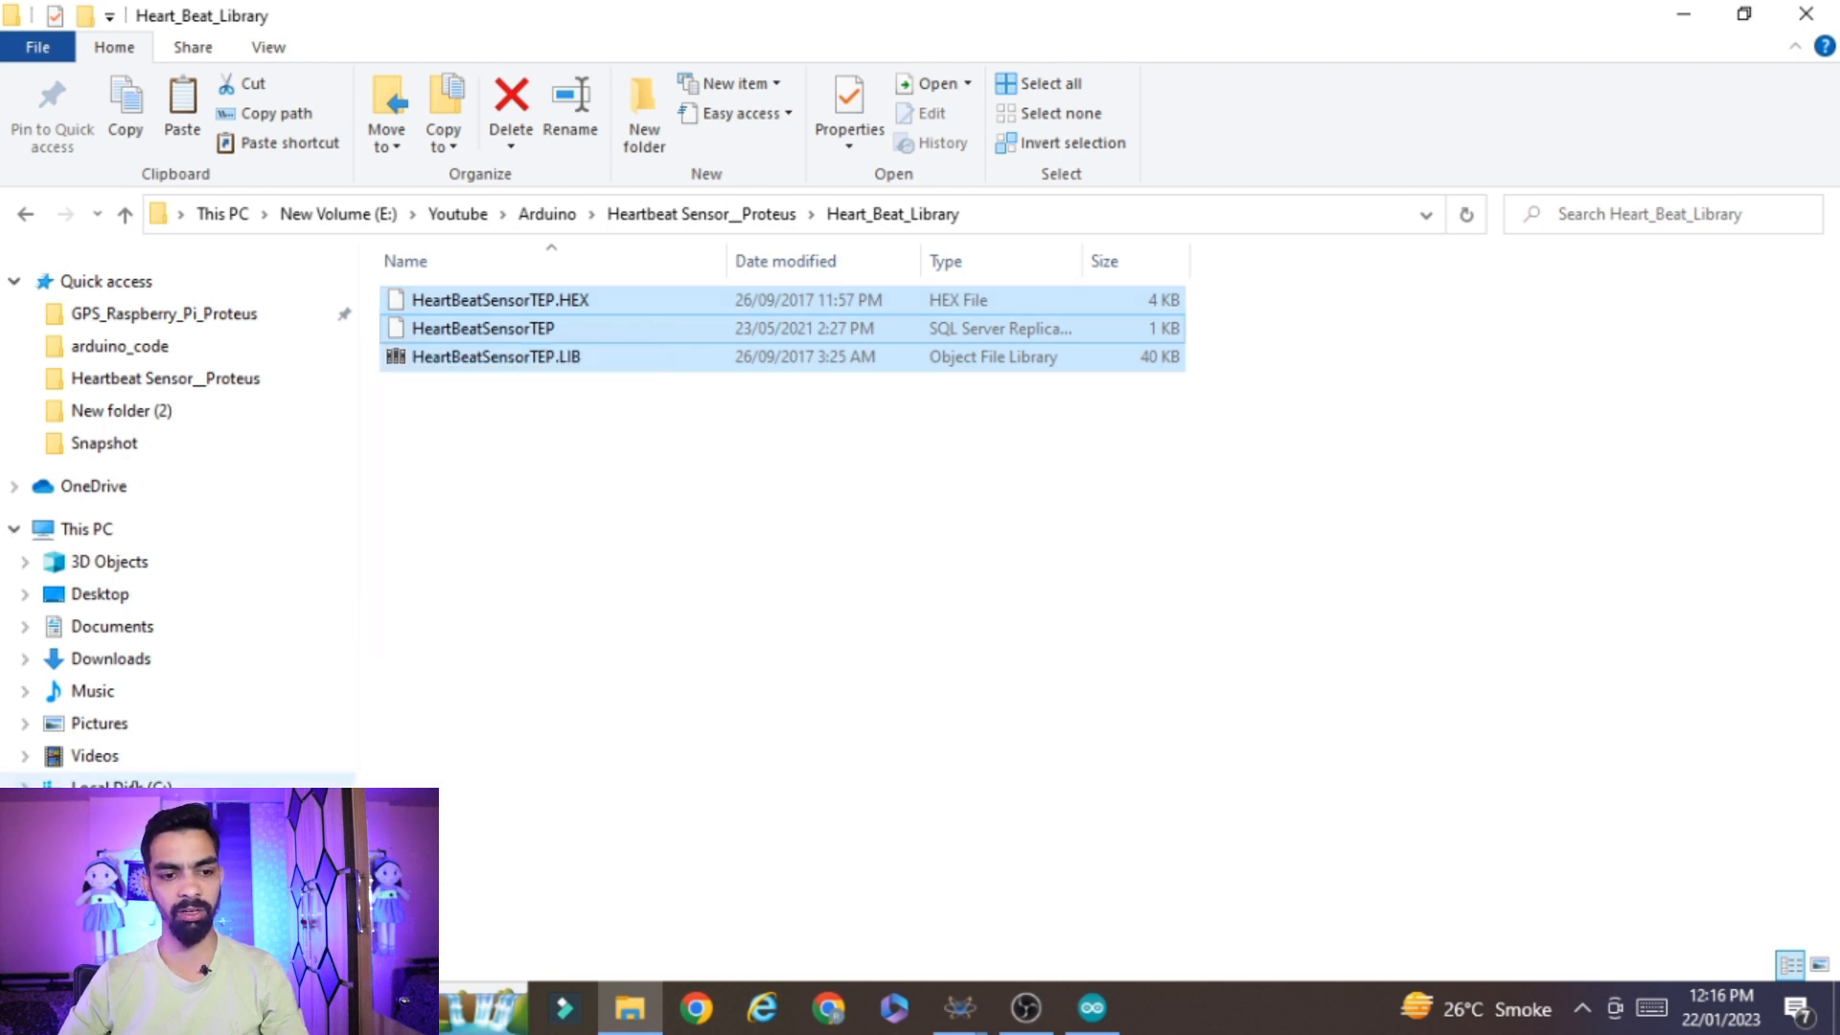
Open the Program Files (x86) folder on Local Disk (C:)
{"action": "left_click", "coordinate": [121, 788]}
{"action": "scroll", "coordinate": [542, 791], "scroll_direction": "down", "scroll_amount": 2}
{"action": "left_click", "coordinate": [523, 651]}
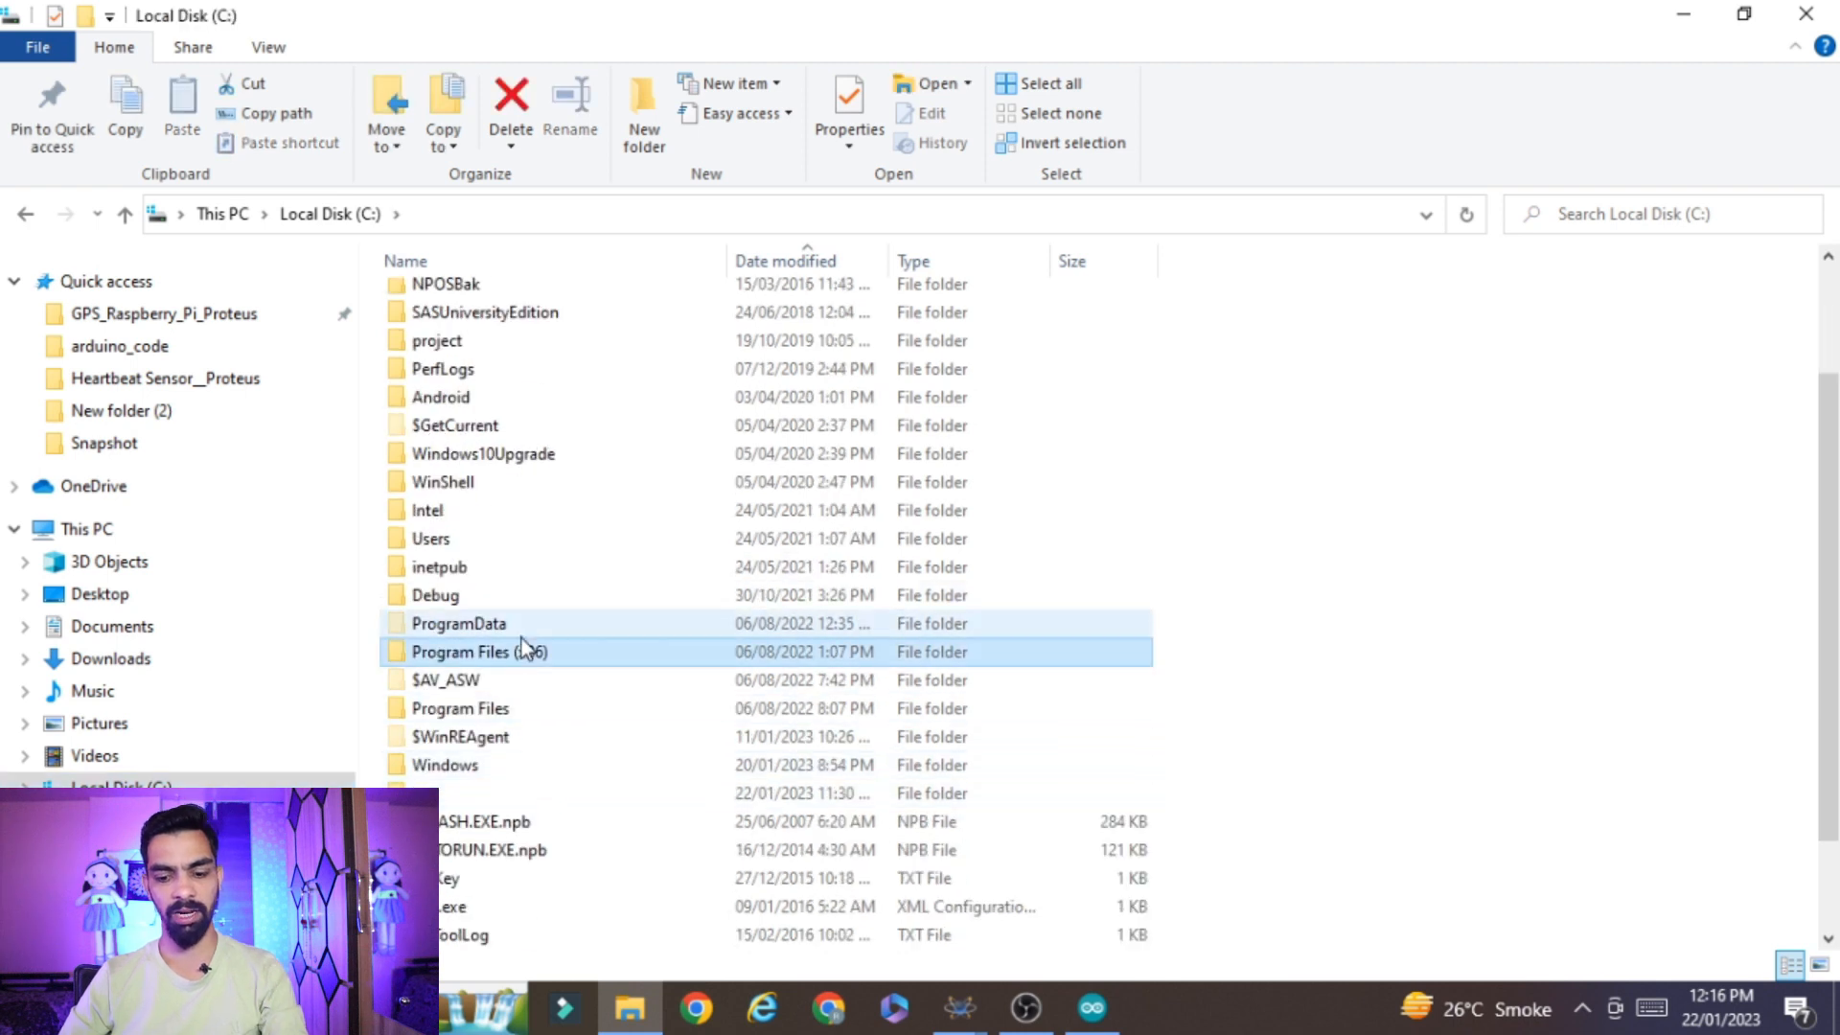
{"action": "left_click", "coordinate": [519, 453]}
{"action": "left_click", "coordinate": [536, 315]}
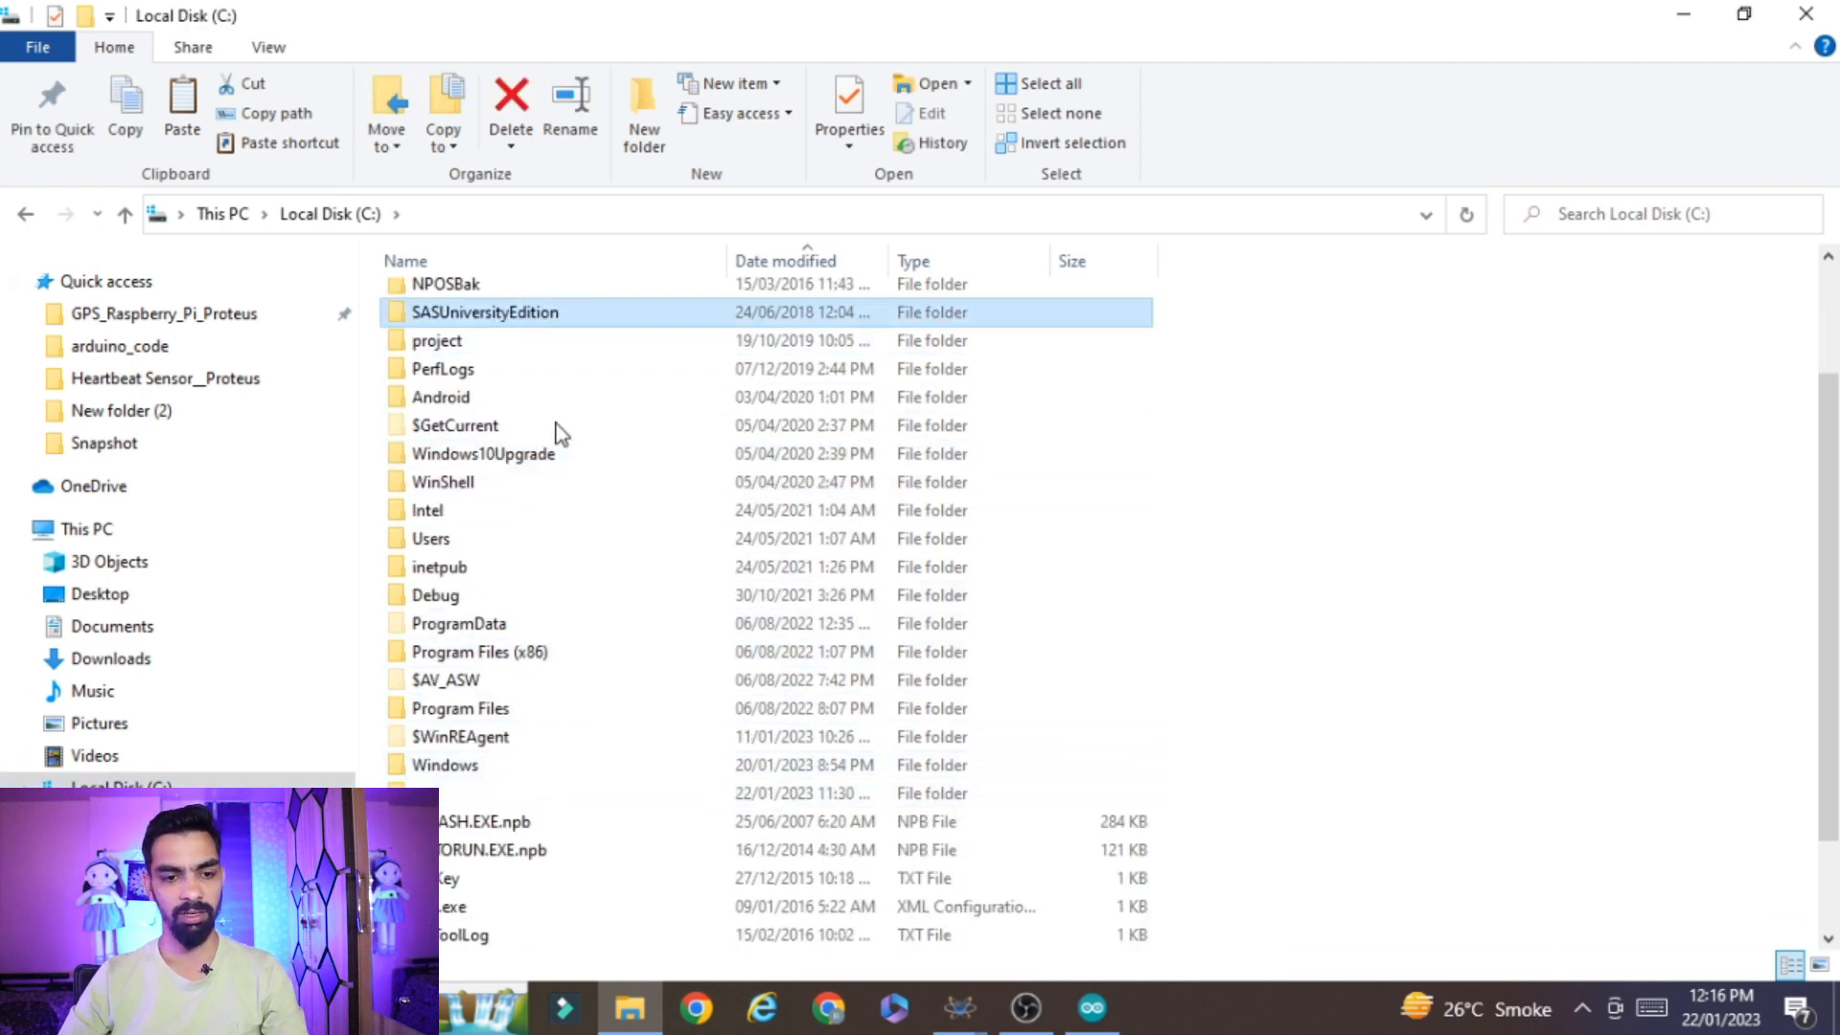
{"action": "scroll", "coordinate": [518, 719], "scroll_direction": "down", "scroll_amount": 2}
{"action": "scroll", "coordinate": [506, 730], "scroll_direction": "up", "scroll_amount": 3}
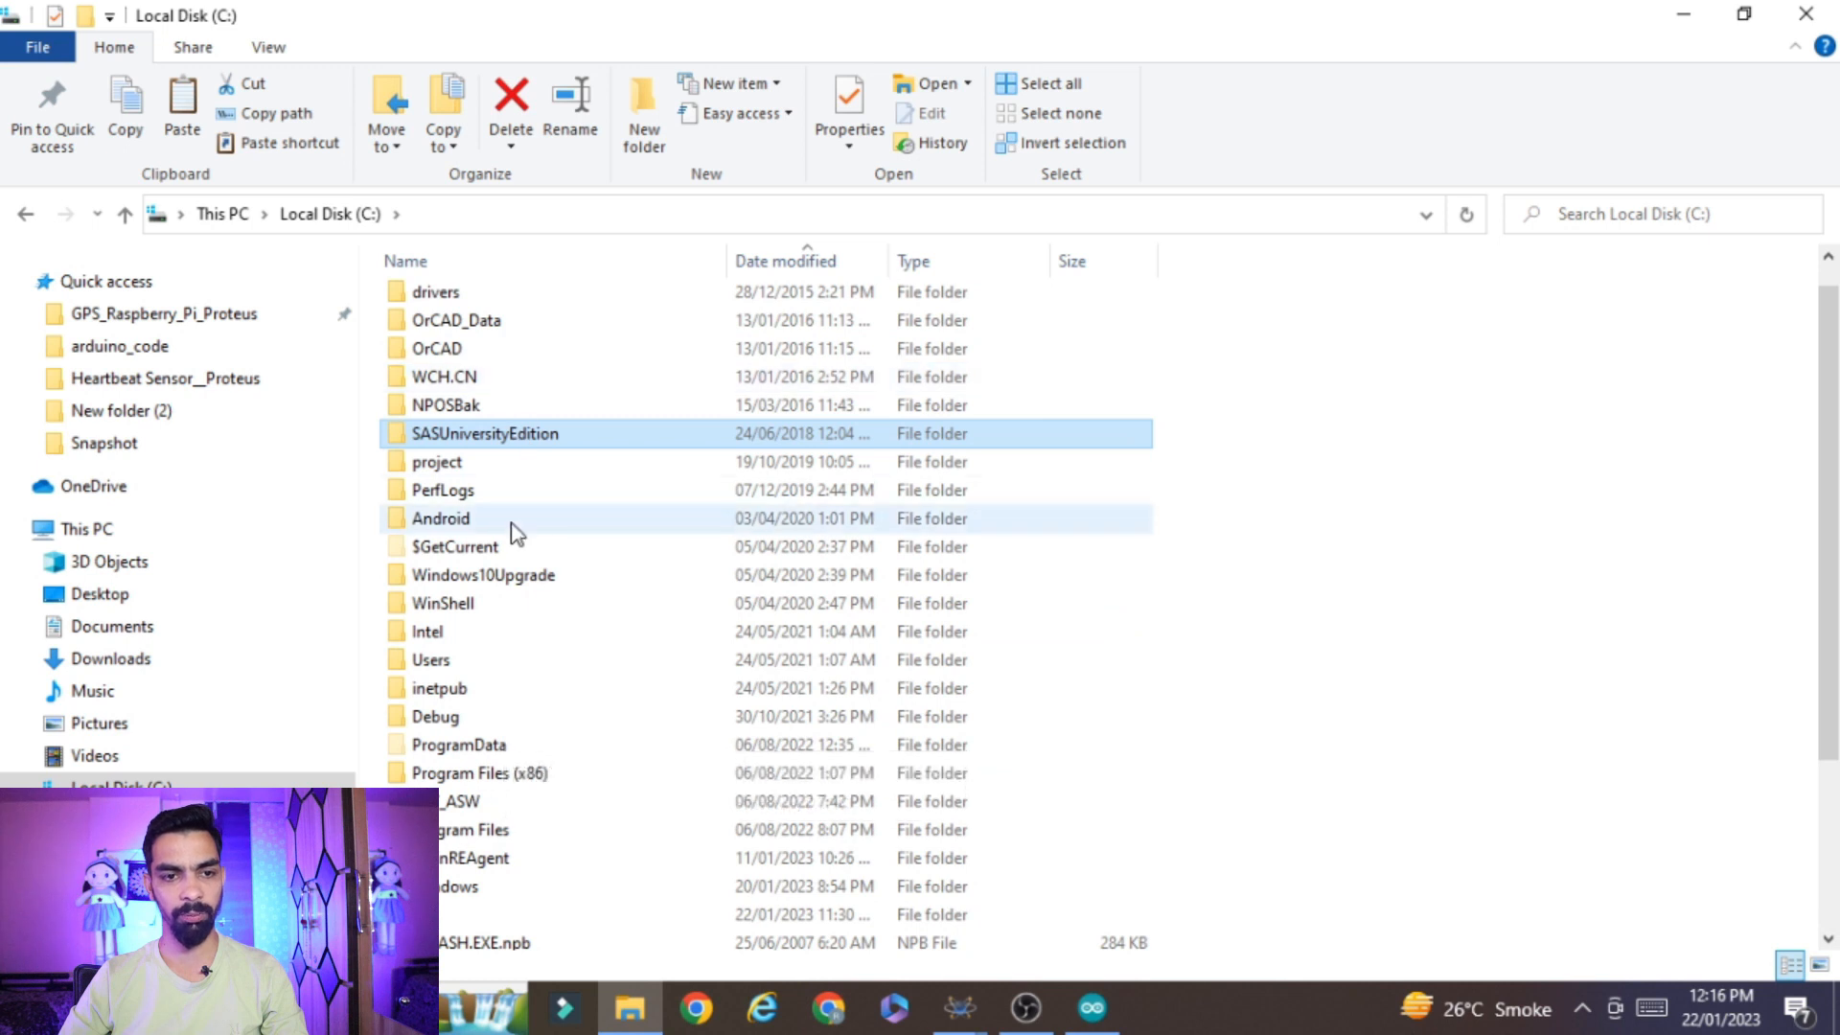
{"action": "scroll", "coordinate": [514, 526], "scroll_direction": "up", "scroll_amount": 1}
{"action": "scroll", "coordinate": [562, 670], "scroll_direction": "down", "scroll_amount": 3}
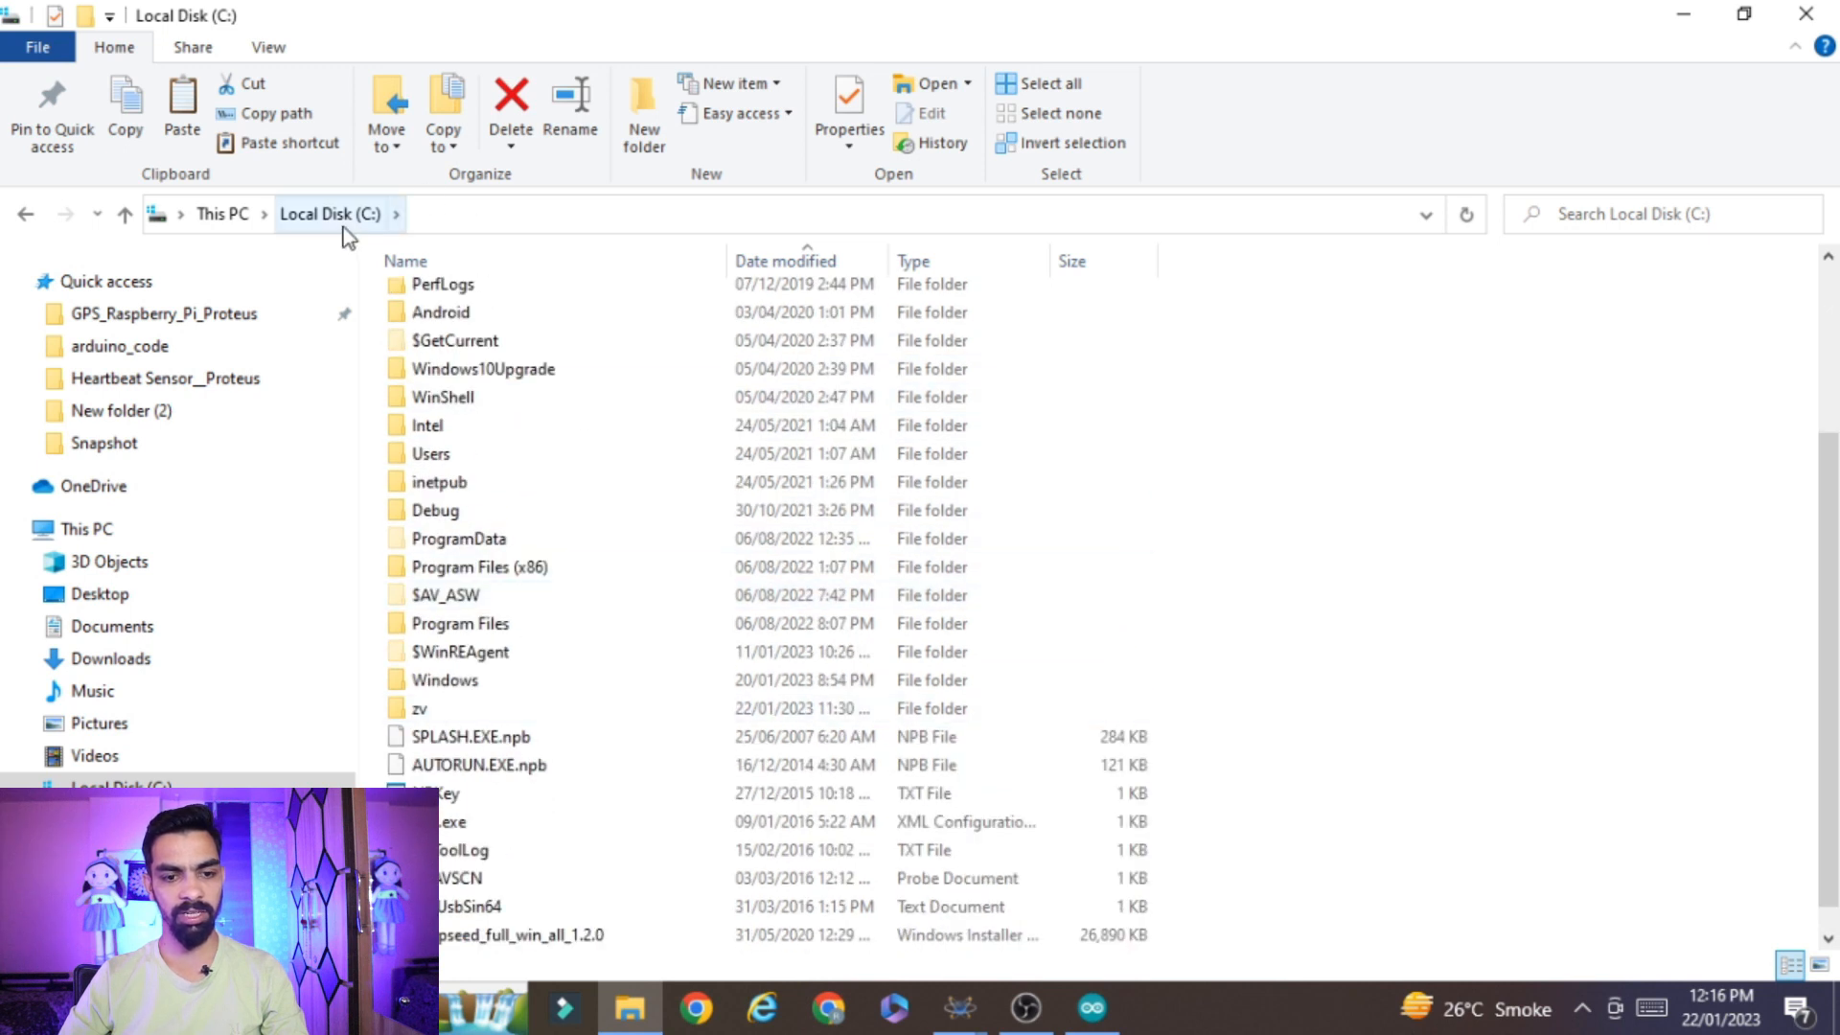
{"action": "left_click", "coordinate": [538, 533]}
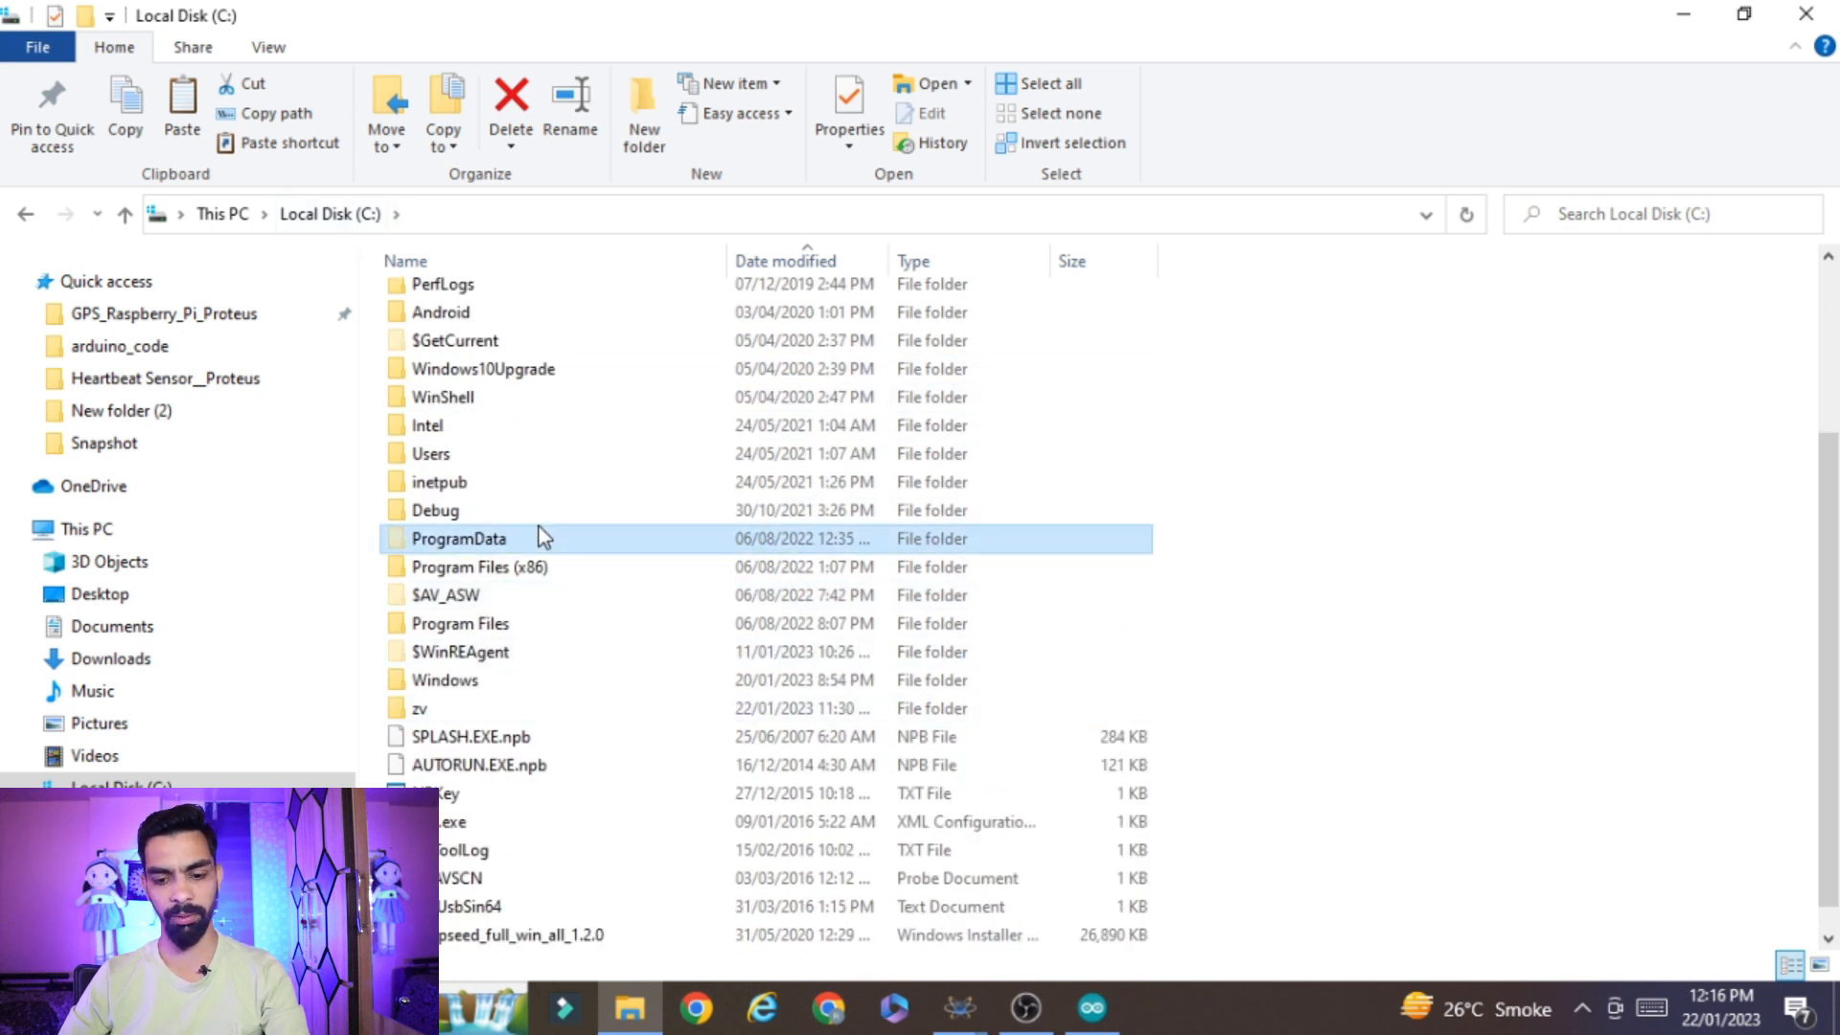
{"action": "double_click", "coordinate": [505, 594]}
{"action": "left_click", "coordinate": [303, 214]}
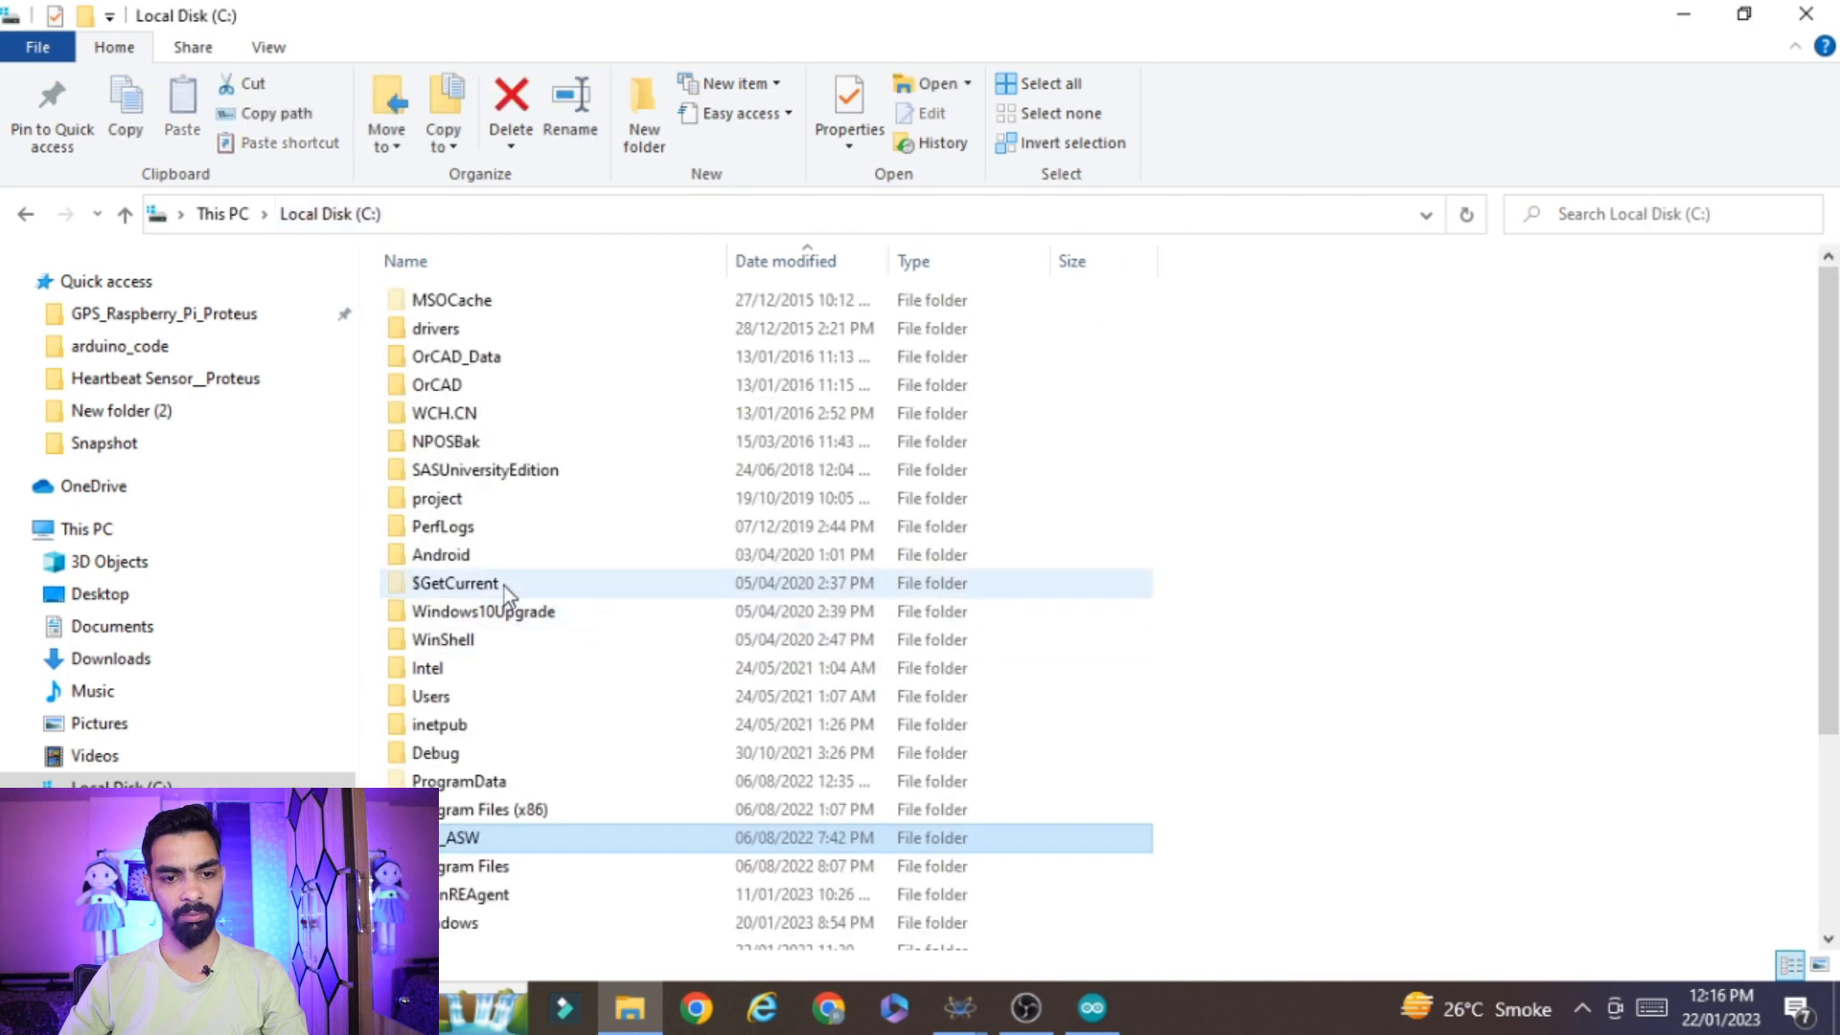
{"action": "double_click", "coordinate": [510, 809]}
Open the Proteus library folder at Labcenter Electronics\Proteus 8 Professional\DATA\LIBRARY
{"action": "left_click", "coordinate": [503, 412]}
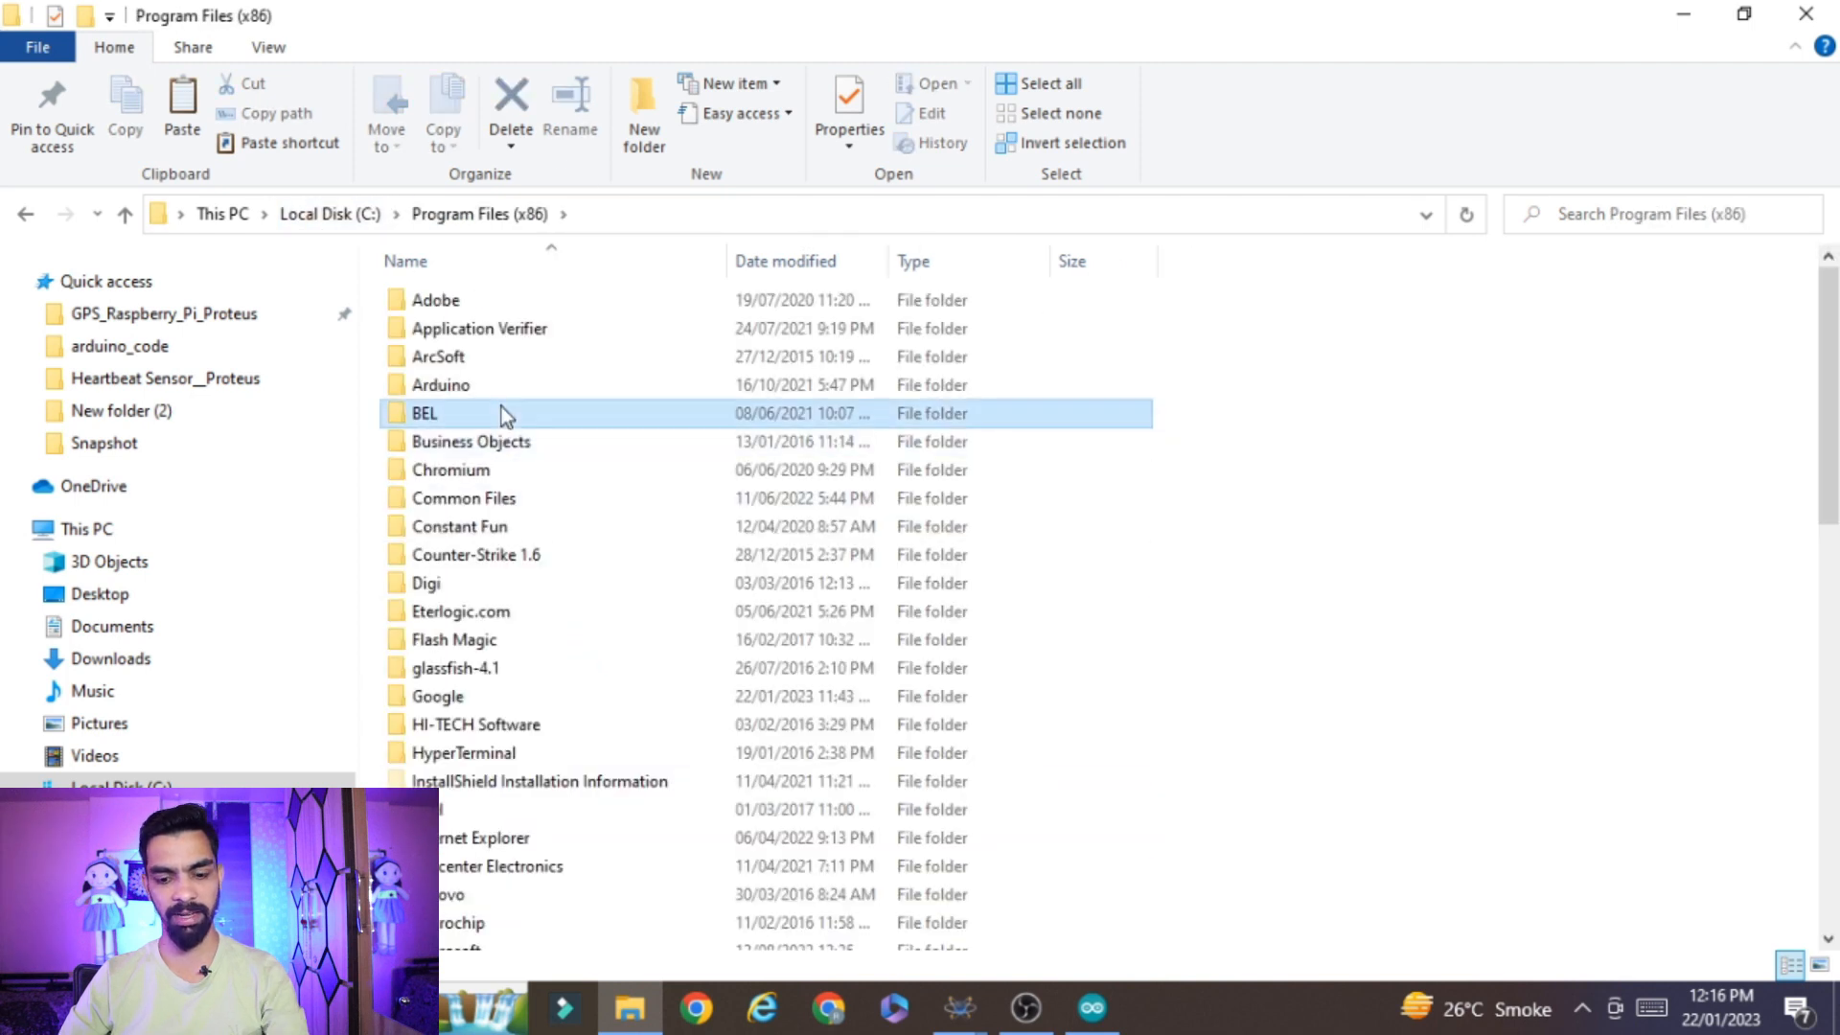
{"action": "key", "text": "l"}
{"action": "double_click", "coordinate": [534, 867]}
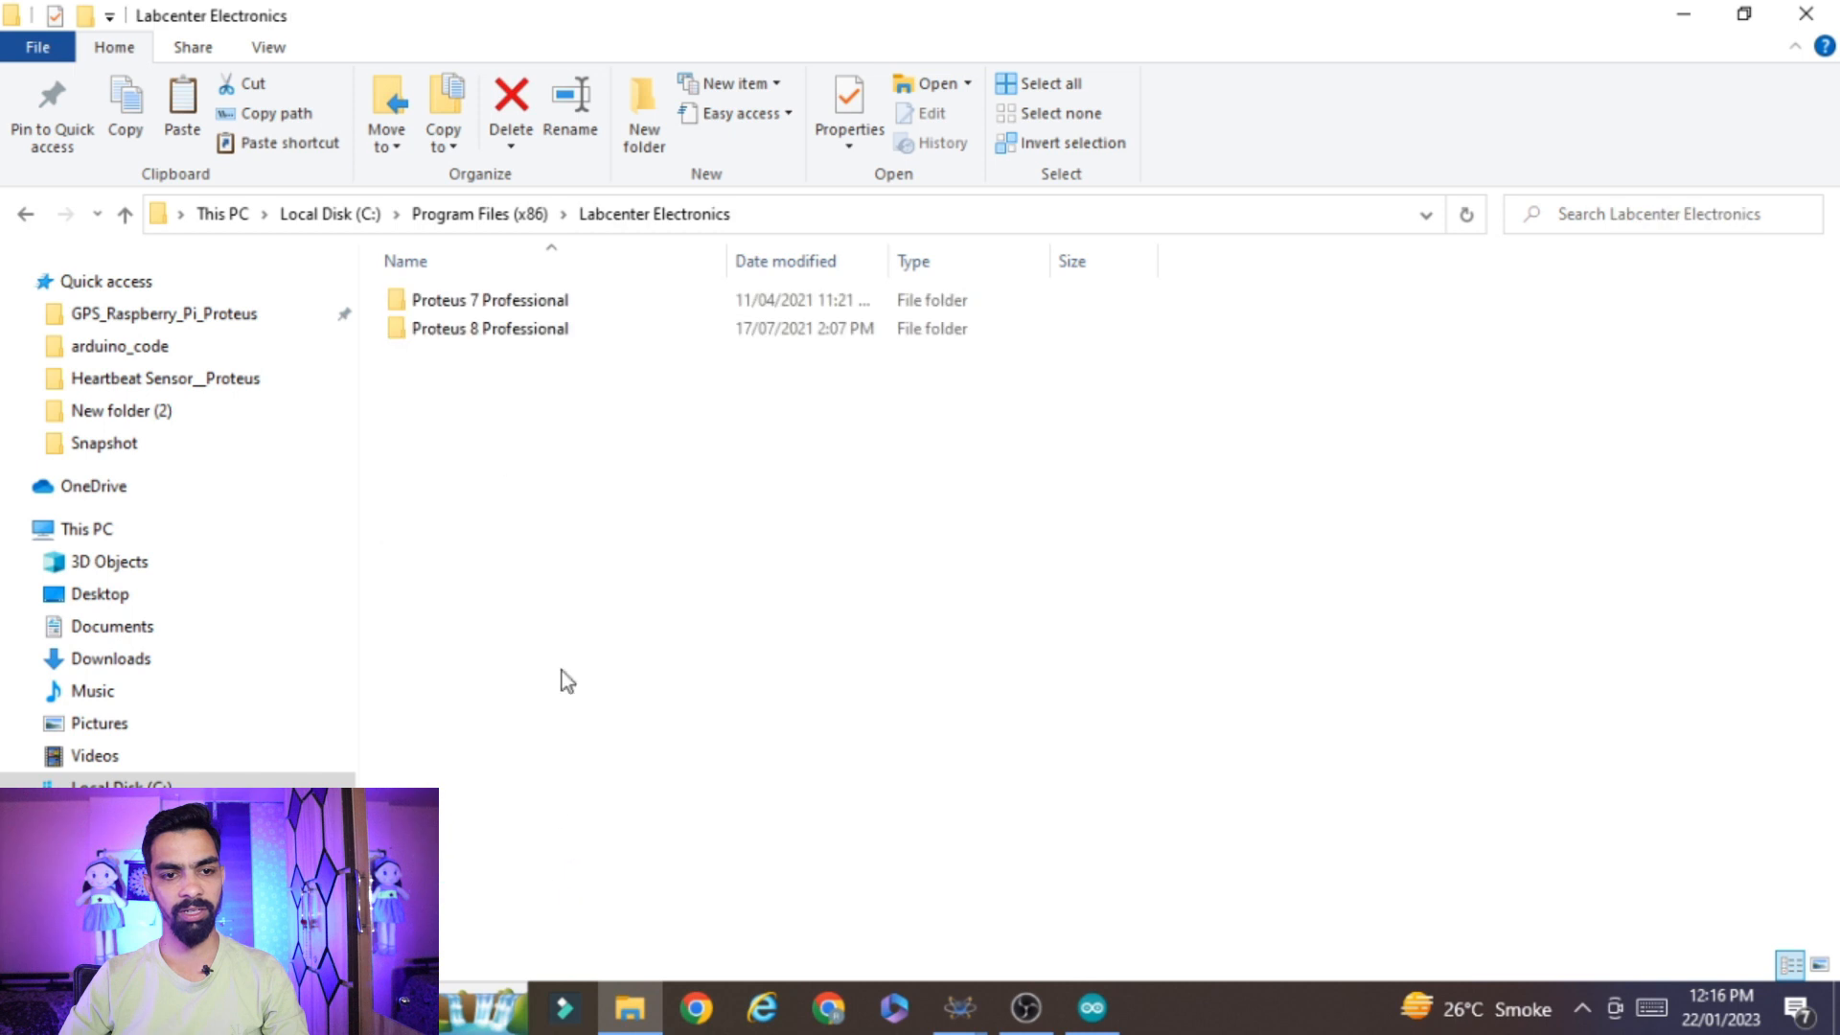
{"action": "double_click", "coordinate": [533, 334]}
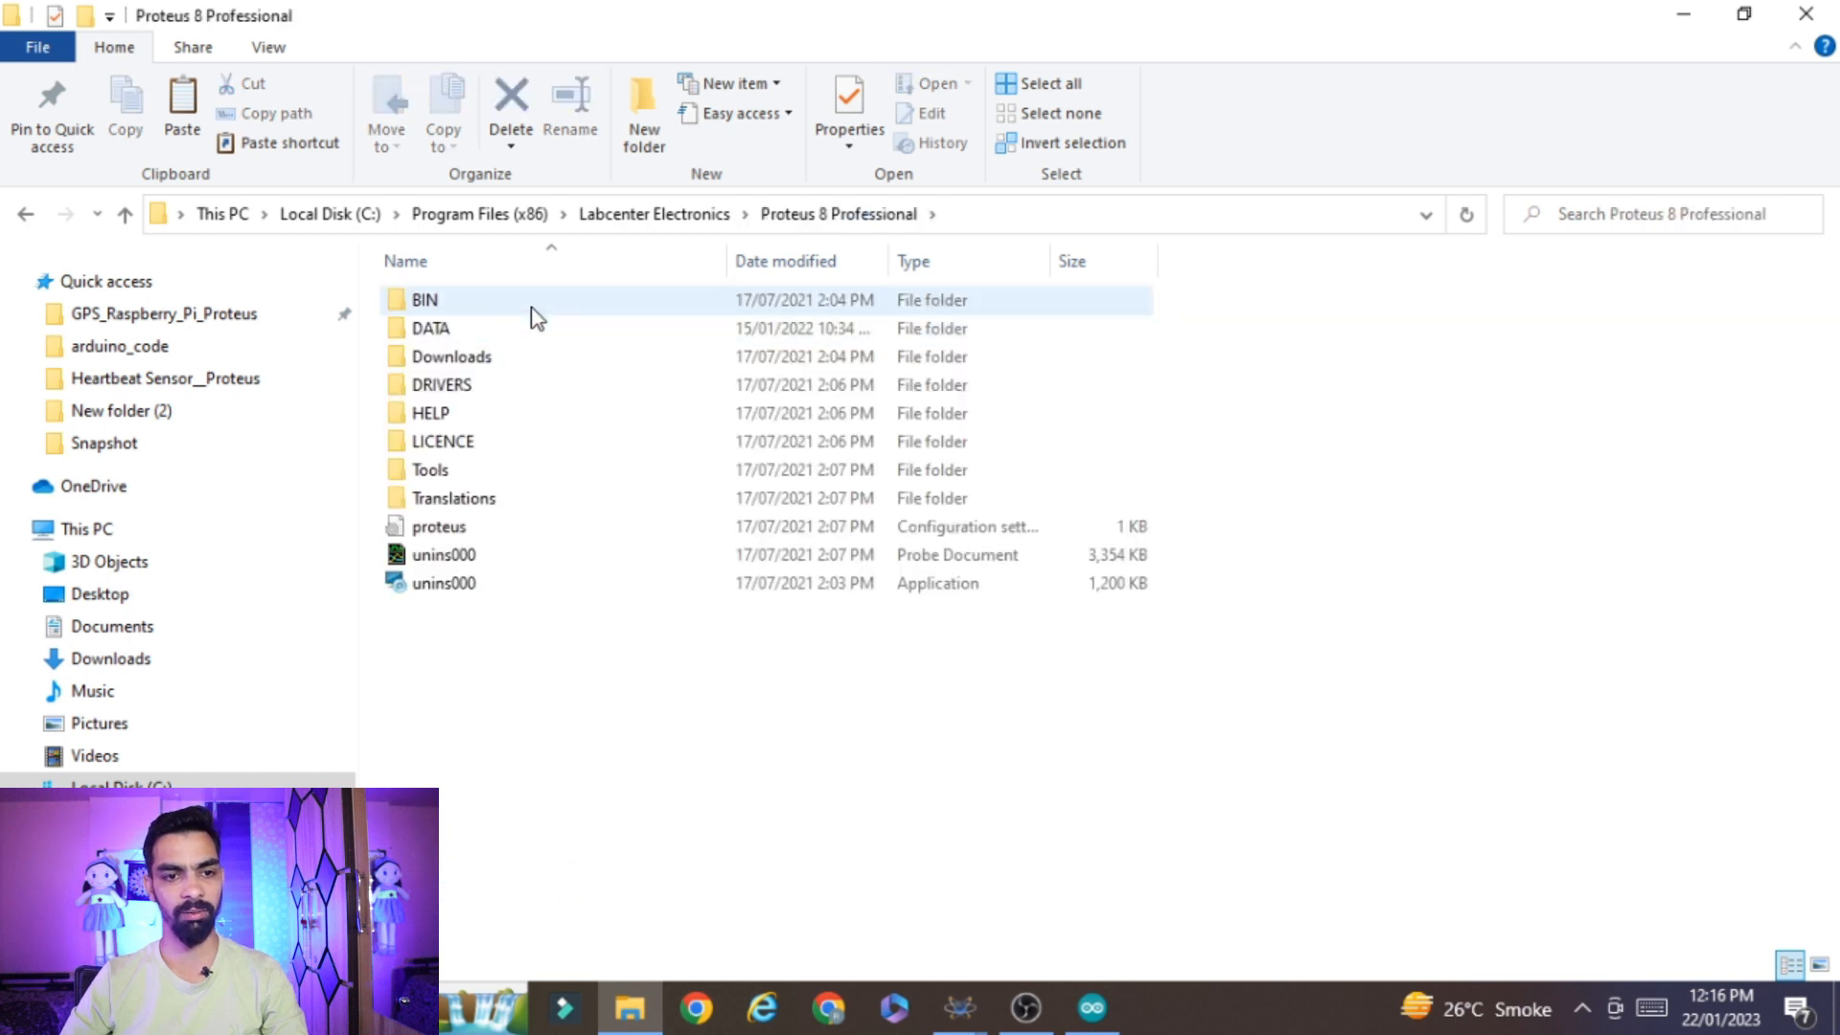
{"action": "double_click", "coordinate": [534, 330]}
{"action": "double_click", "coordinate": [475, 327]}
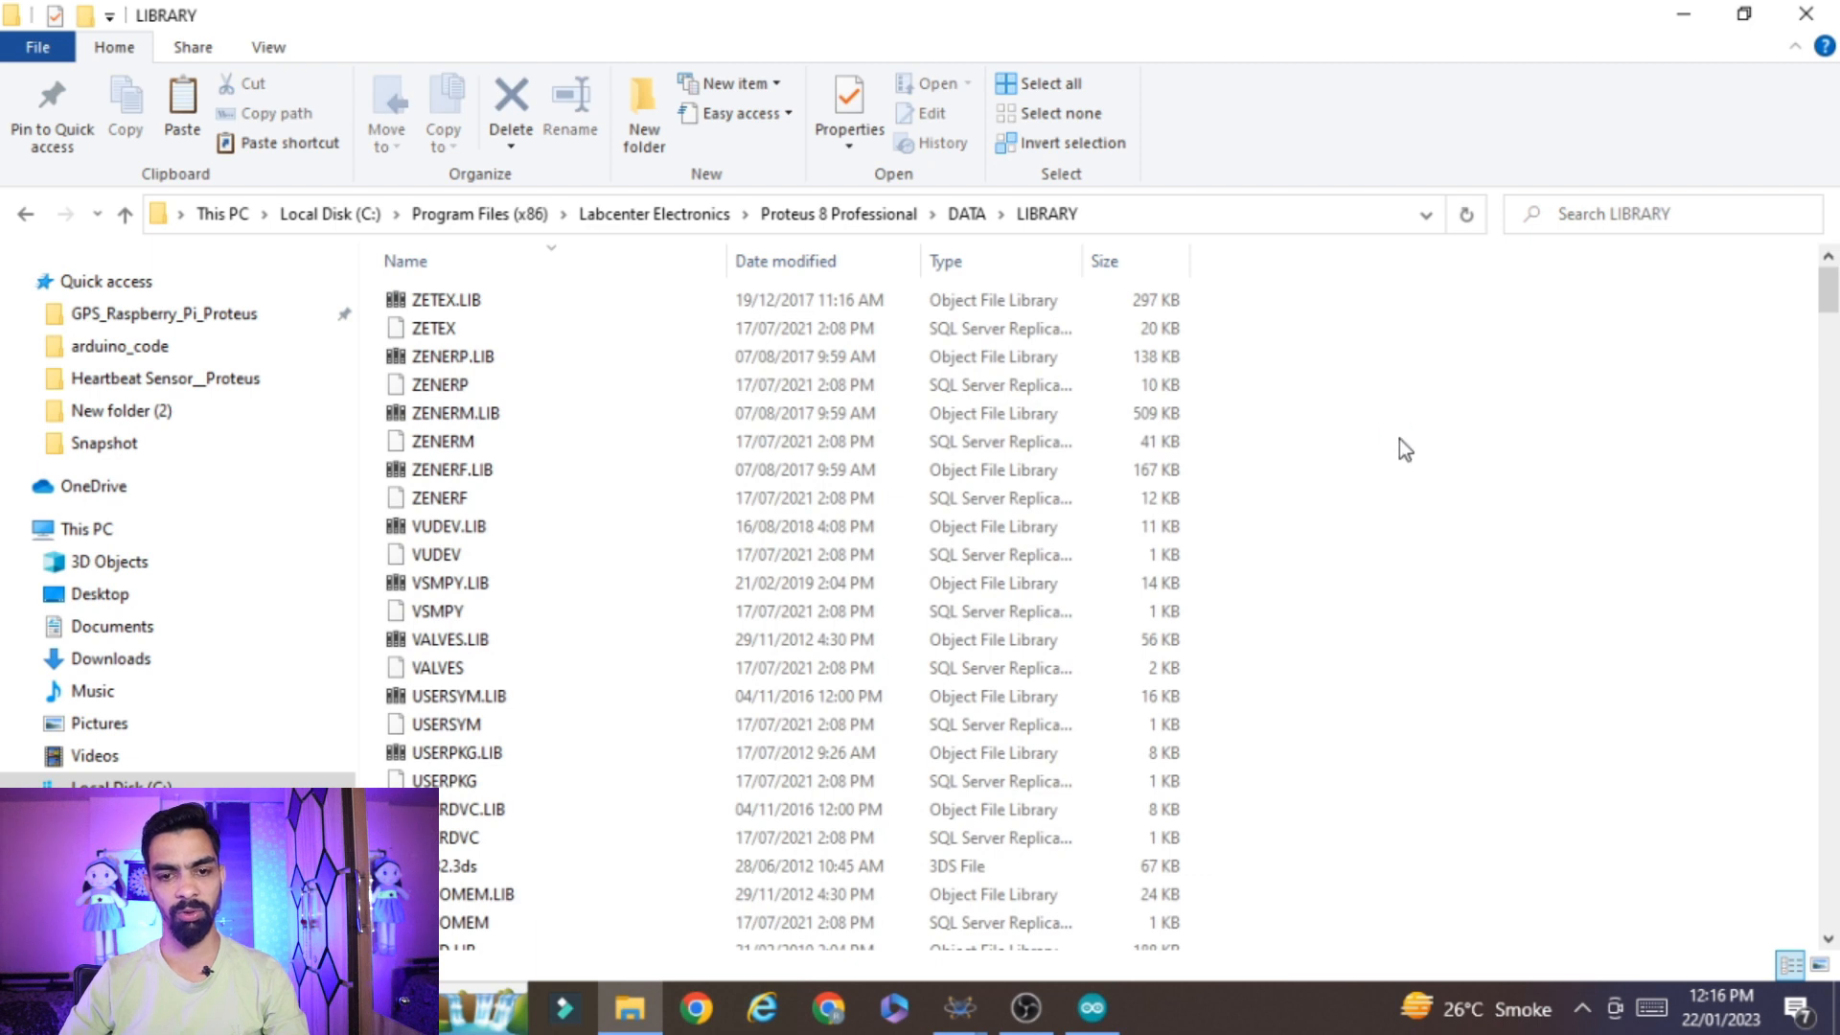
Try to paste the copied heartbeat sensor files into the LIBRARY folder, cancelling the file replacement
{"action": "key", "text": "ctrl+v"}
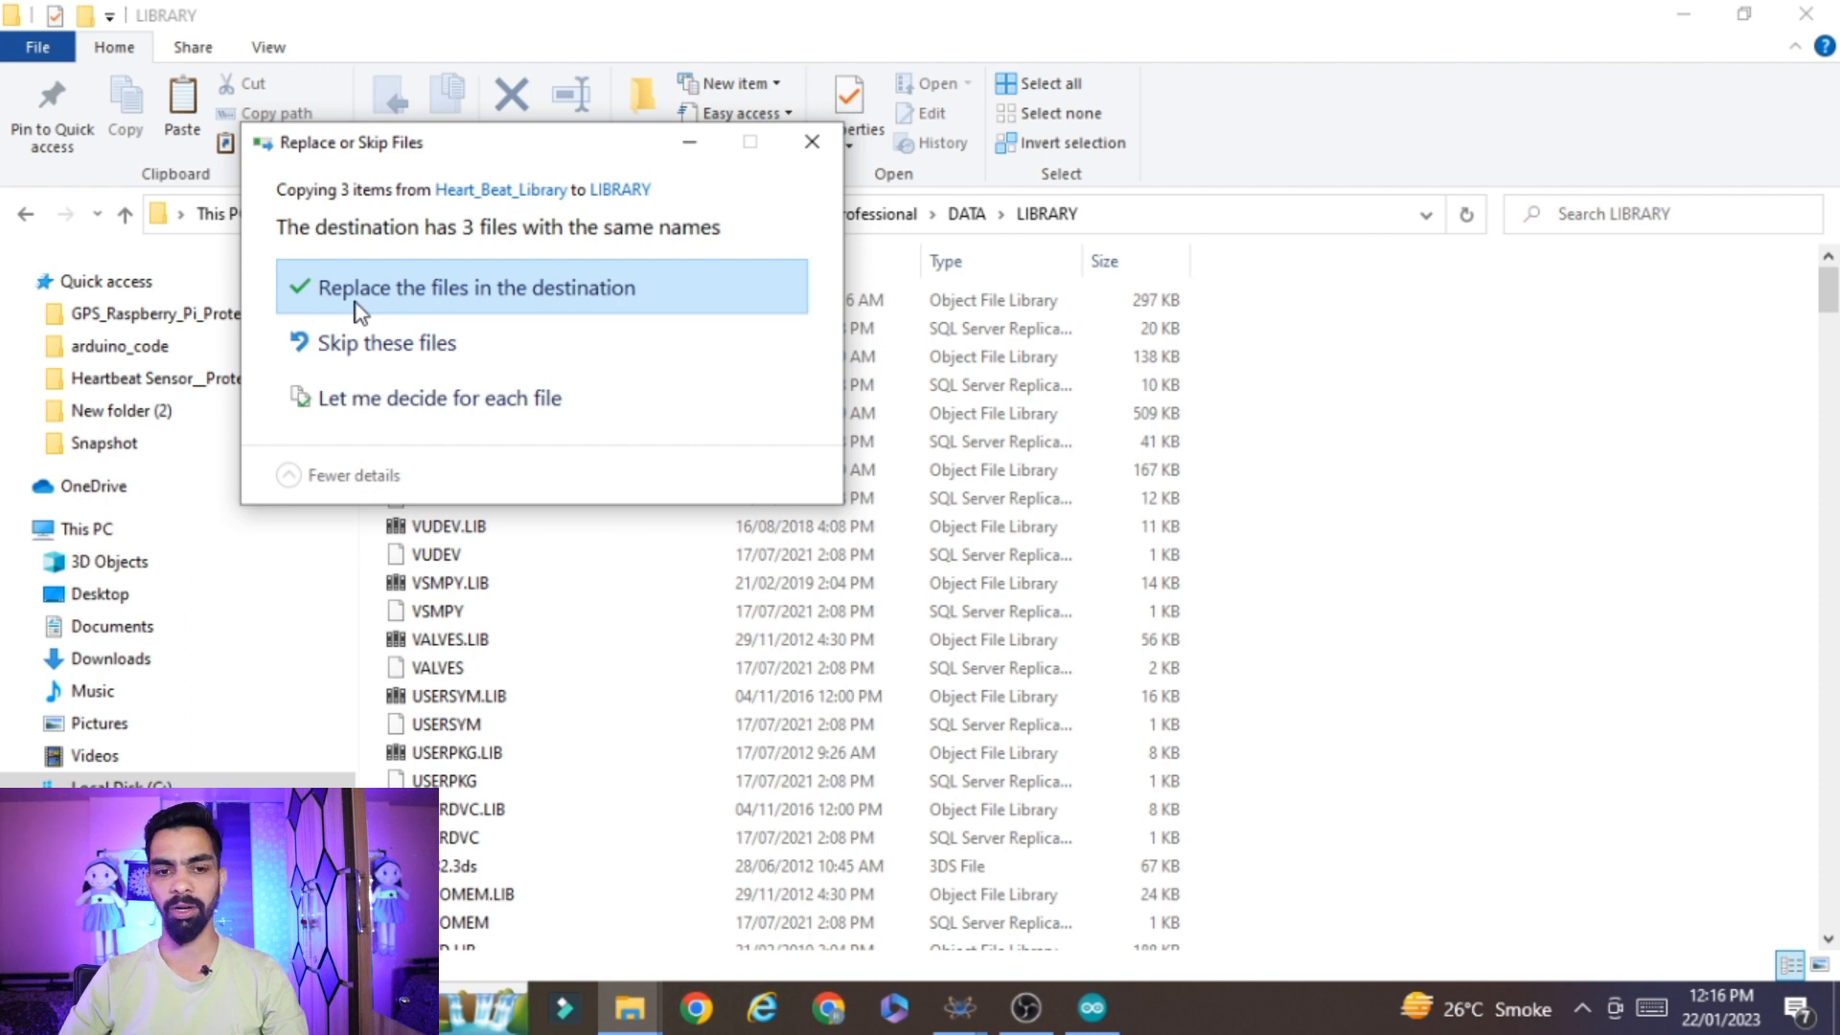
{"action": "left_click", "coordinate": [839, 139]}
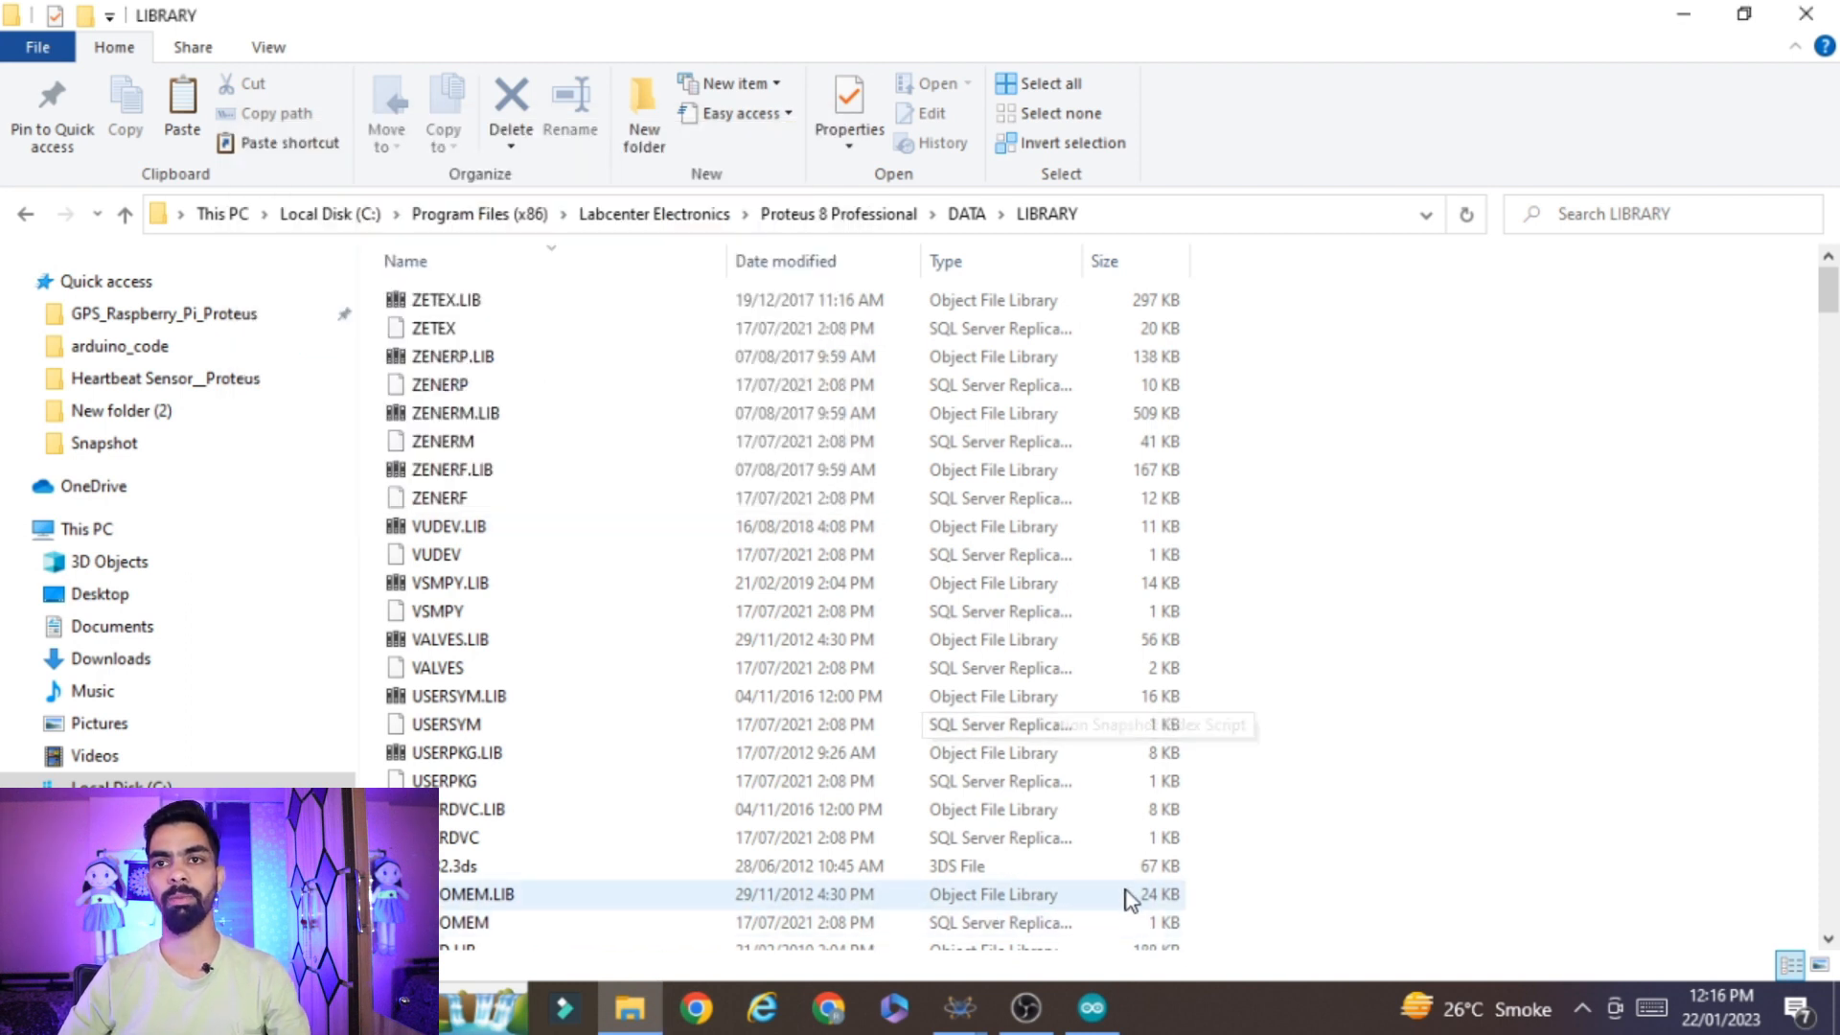
Switch to the New Project schematic in Proteus, find the HEART BEAT SENSOR by the keyword "heartbea" and place it left of the Display Board
{"action": "mouse_move", "coordinate": [958, 1006]}
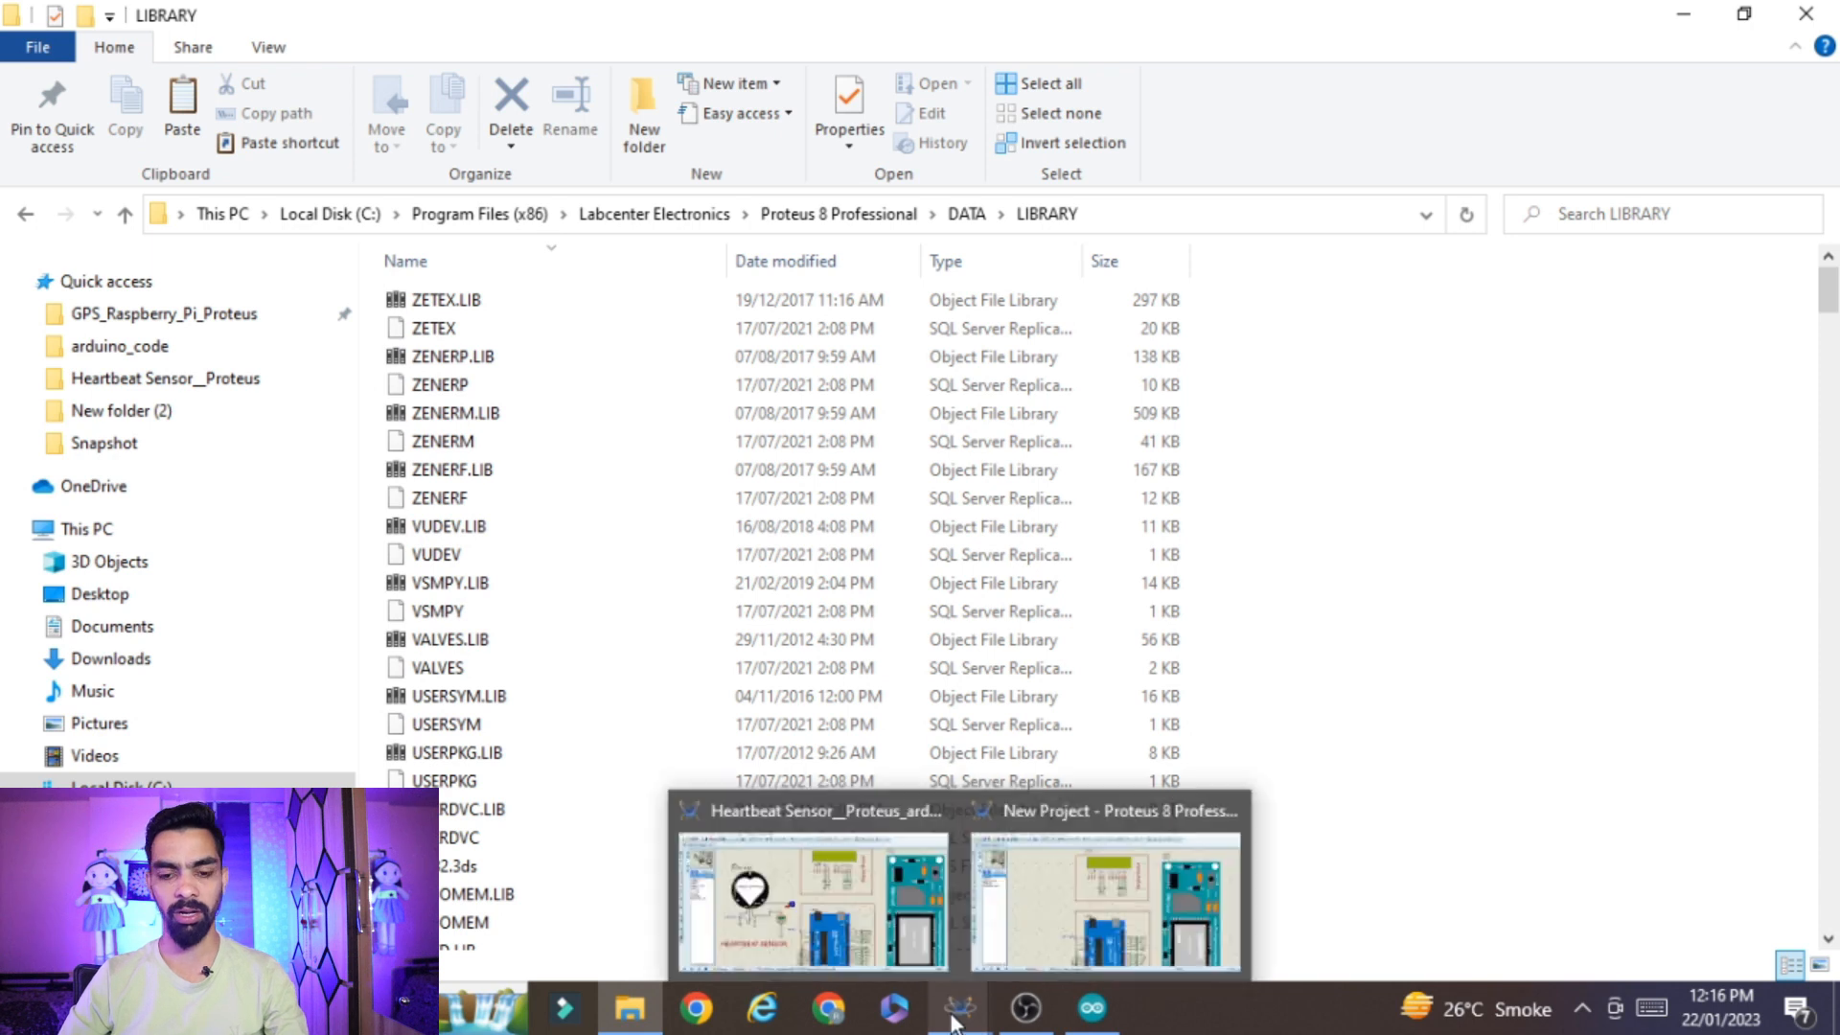
{"action": "left_click", "coordinate": [1157, 855]}
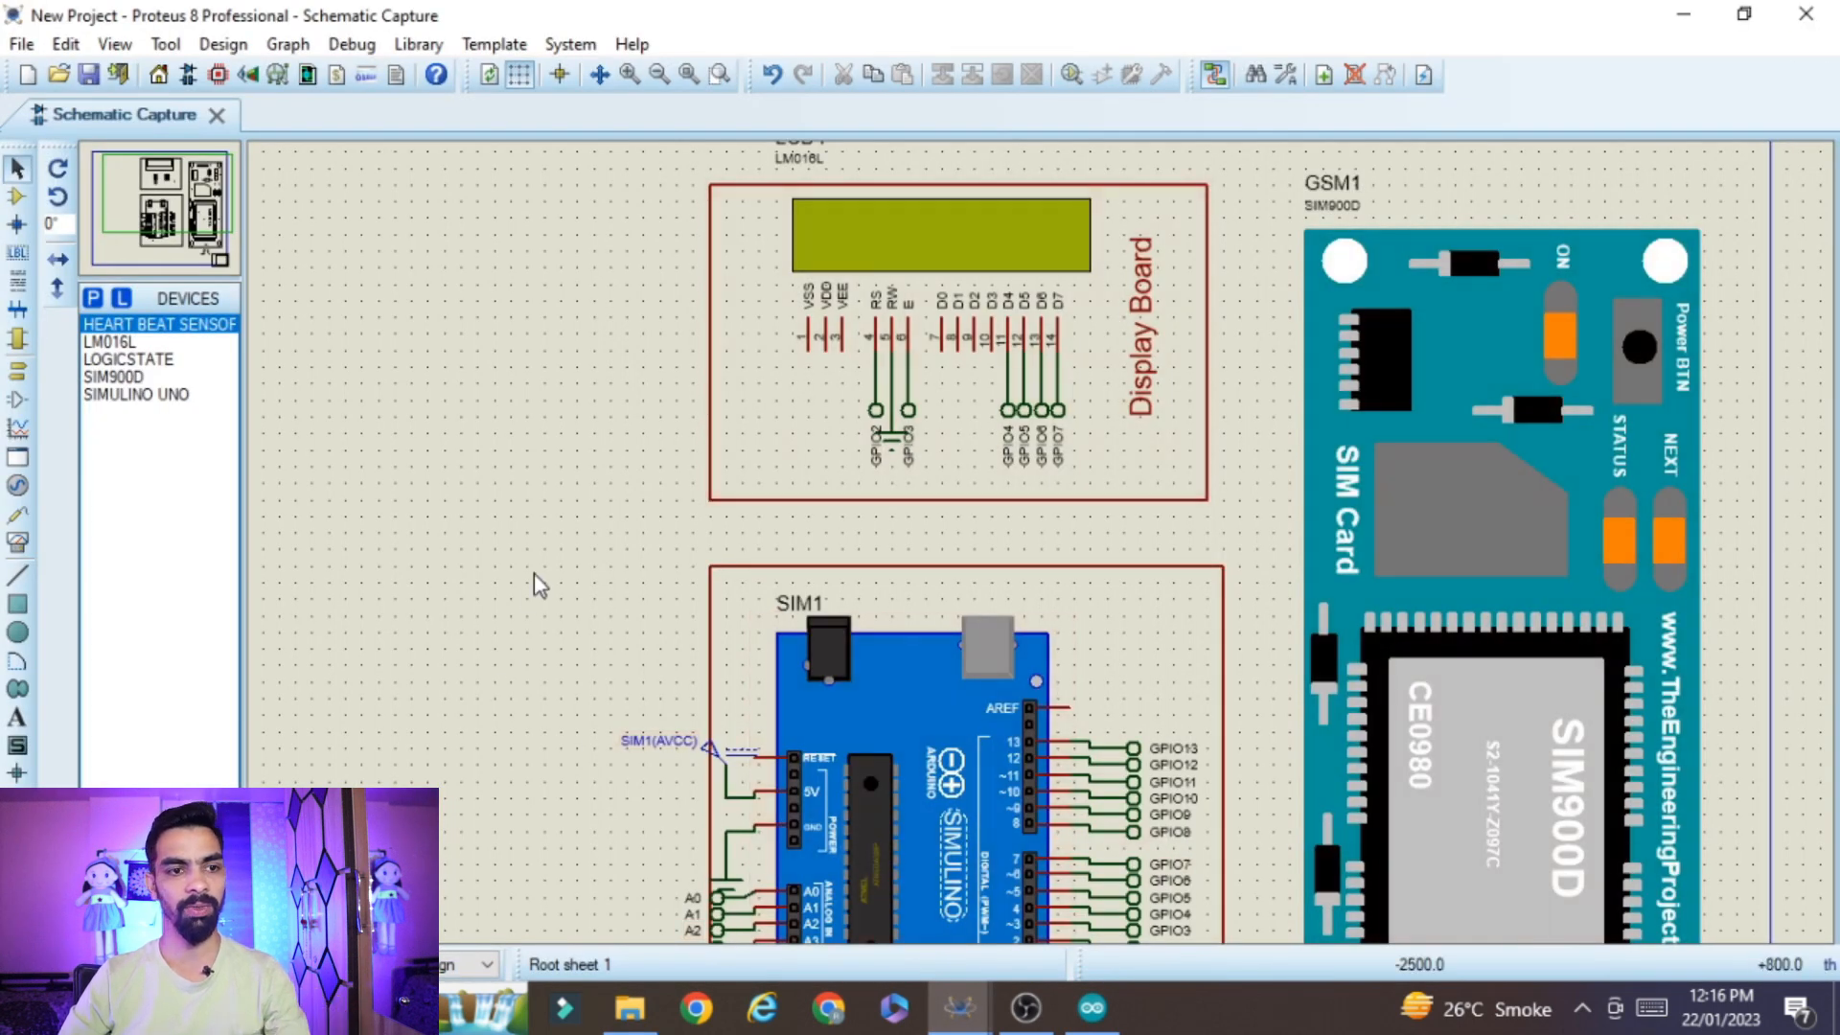
{"action": "left_click", "coordinate": [17, 196]}
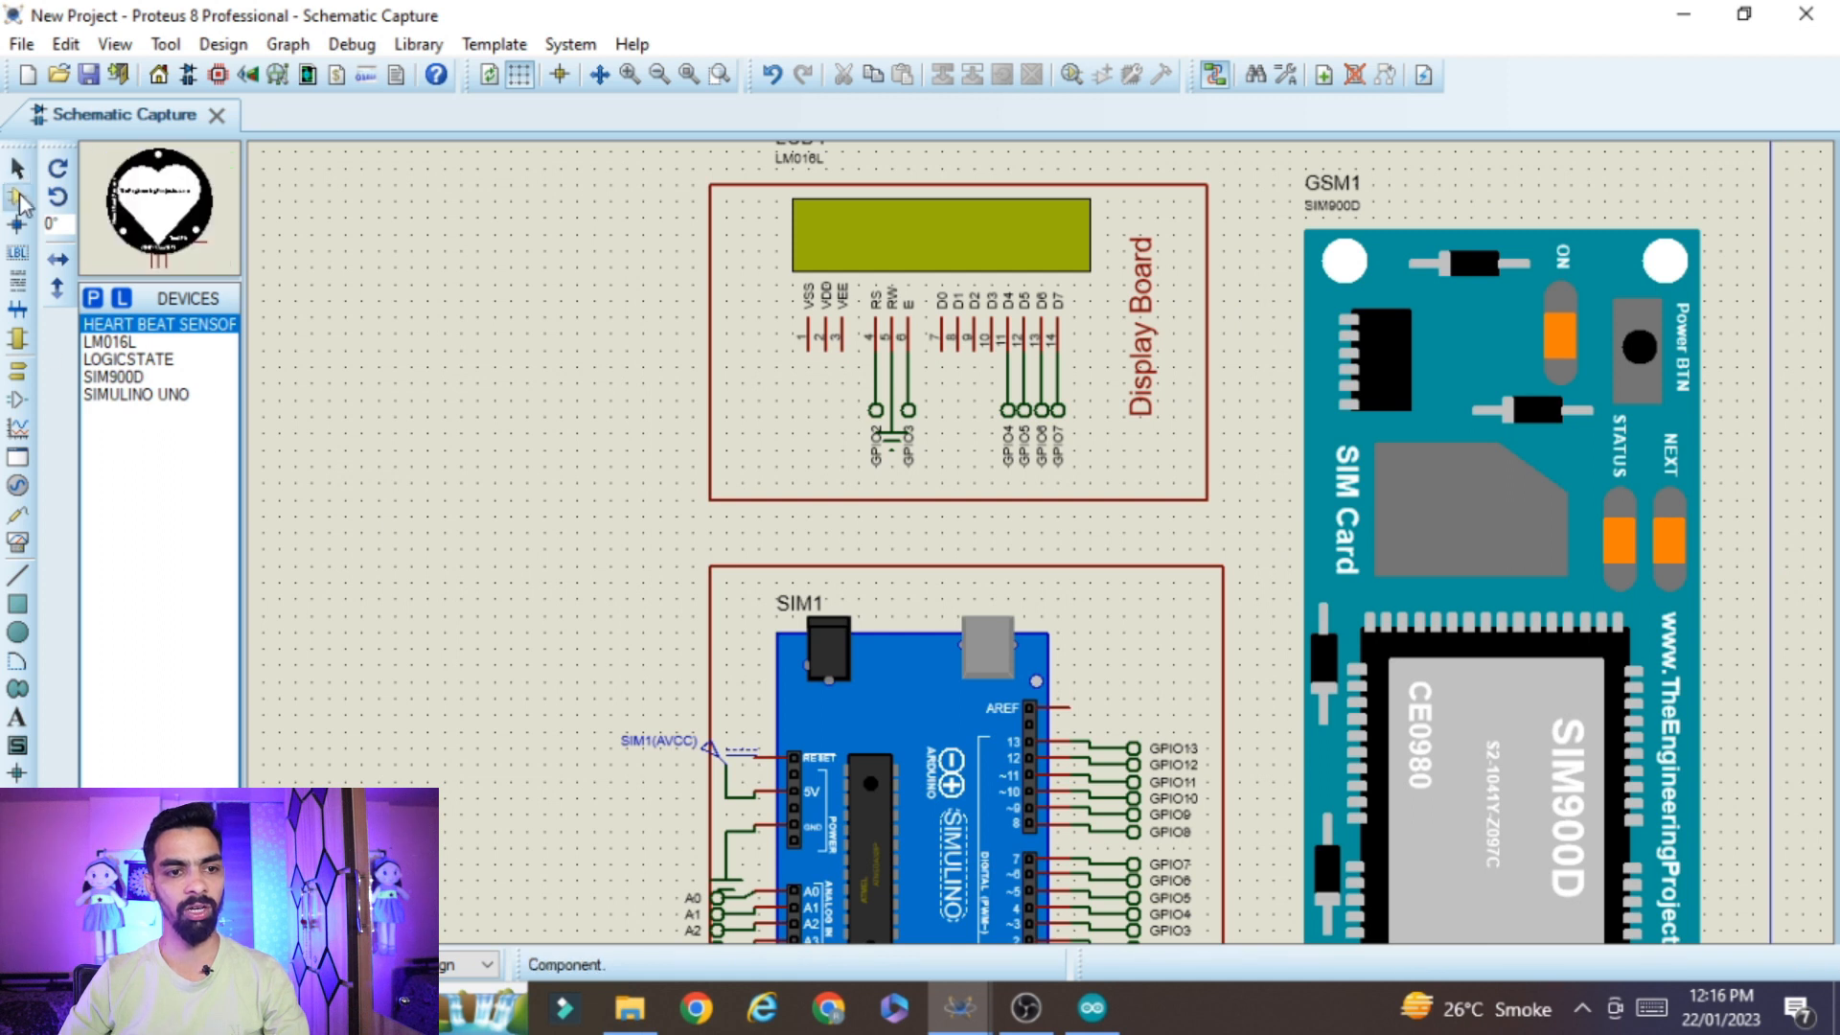
{"action": "left_click", "coordinate": [93, 303]}
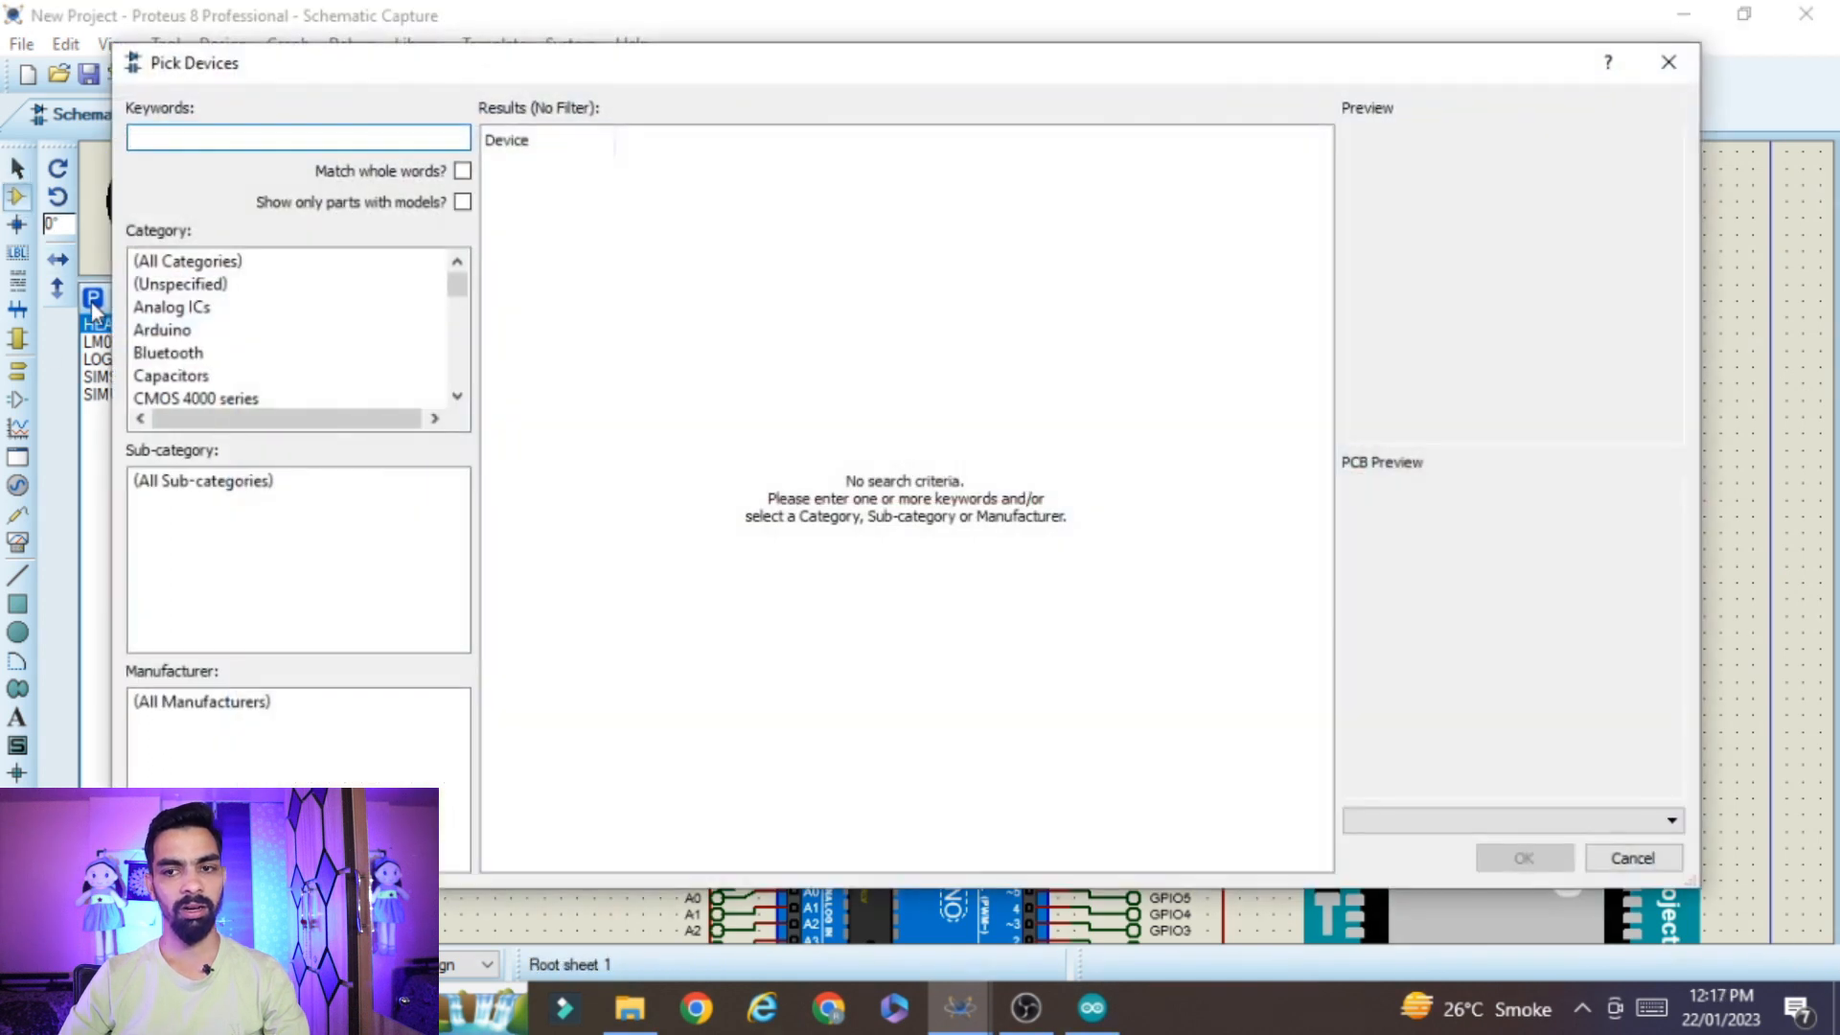
{"action": "left_click_drag", "start_coordinate": [598, 77], "coordinate": [817, 161]}
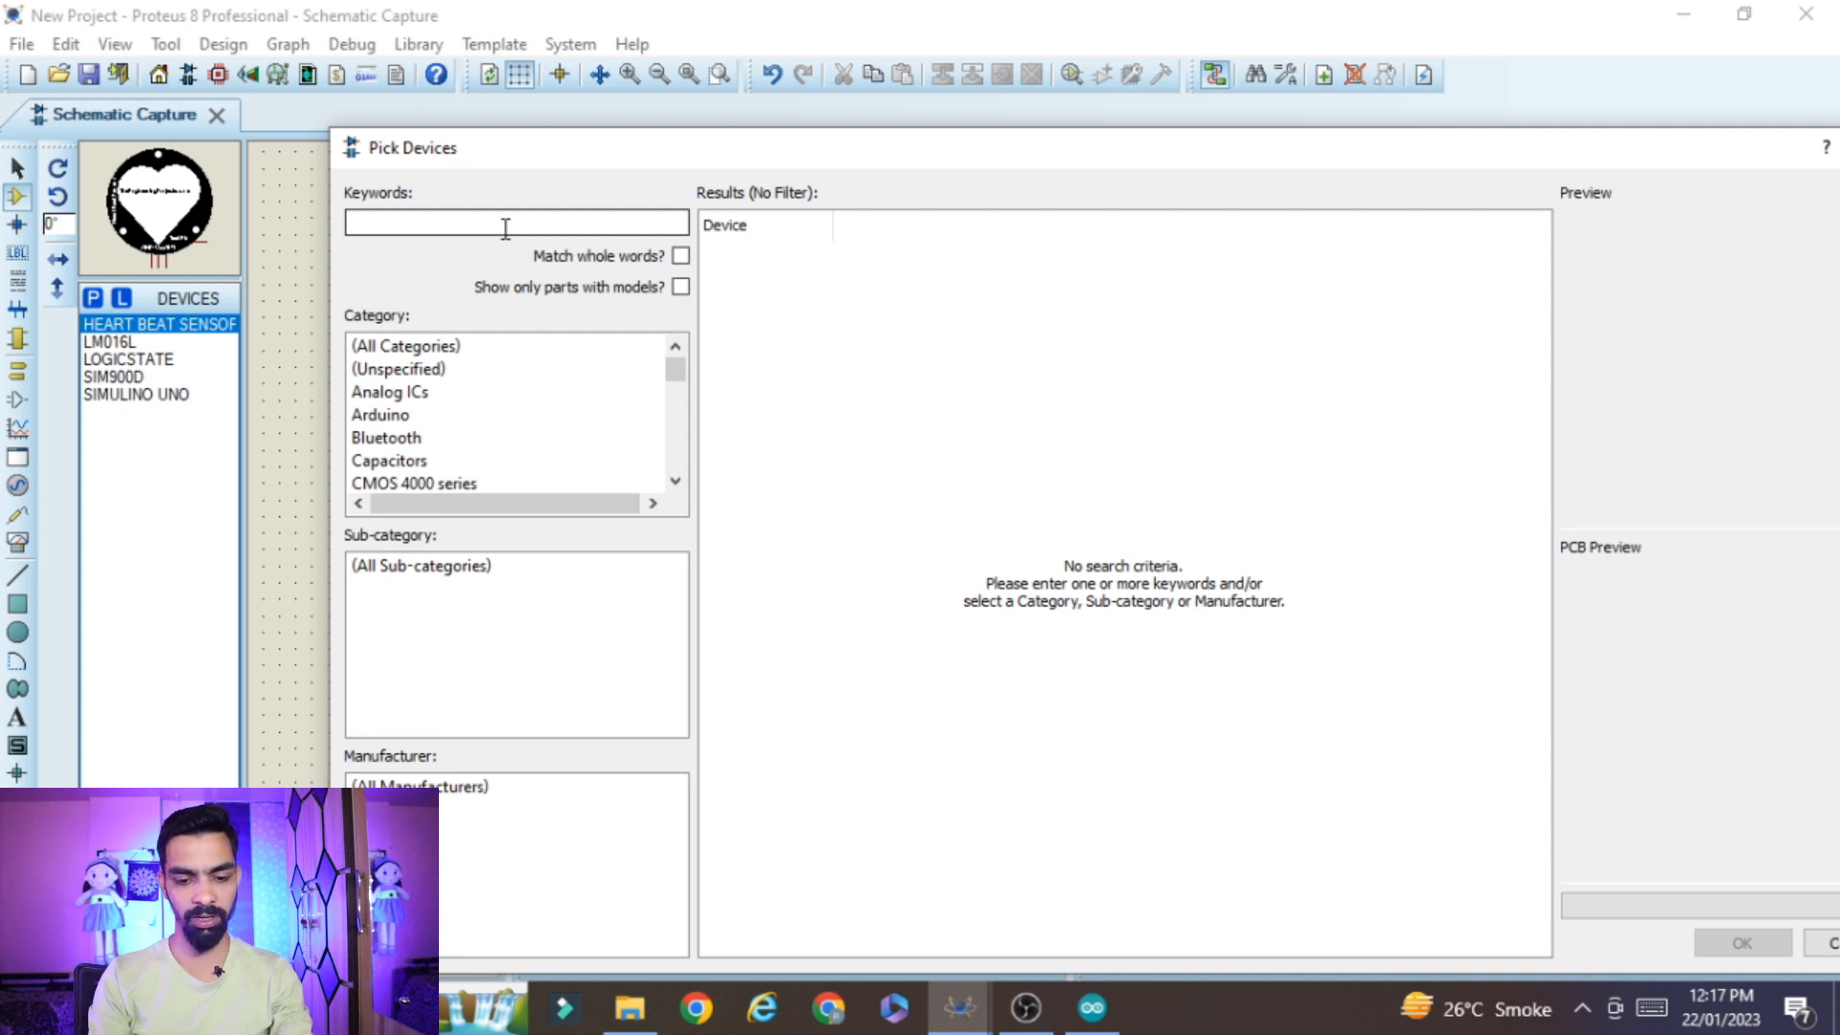
{"action": "type", "text": "bea"}
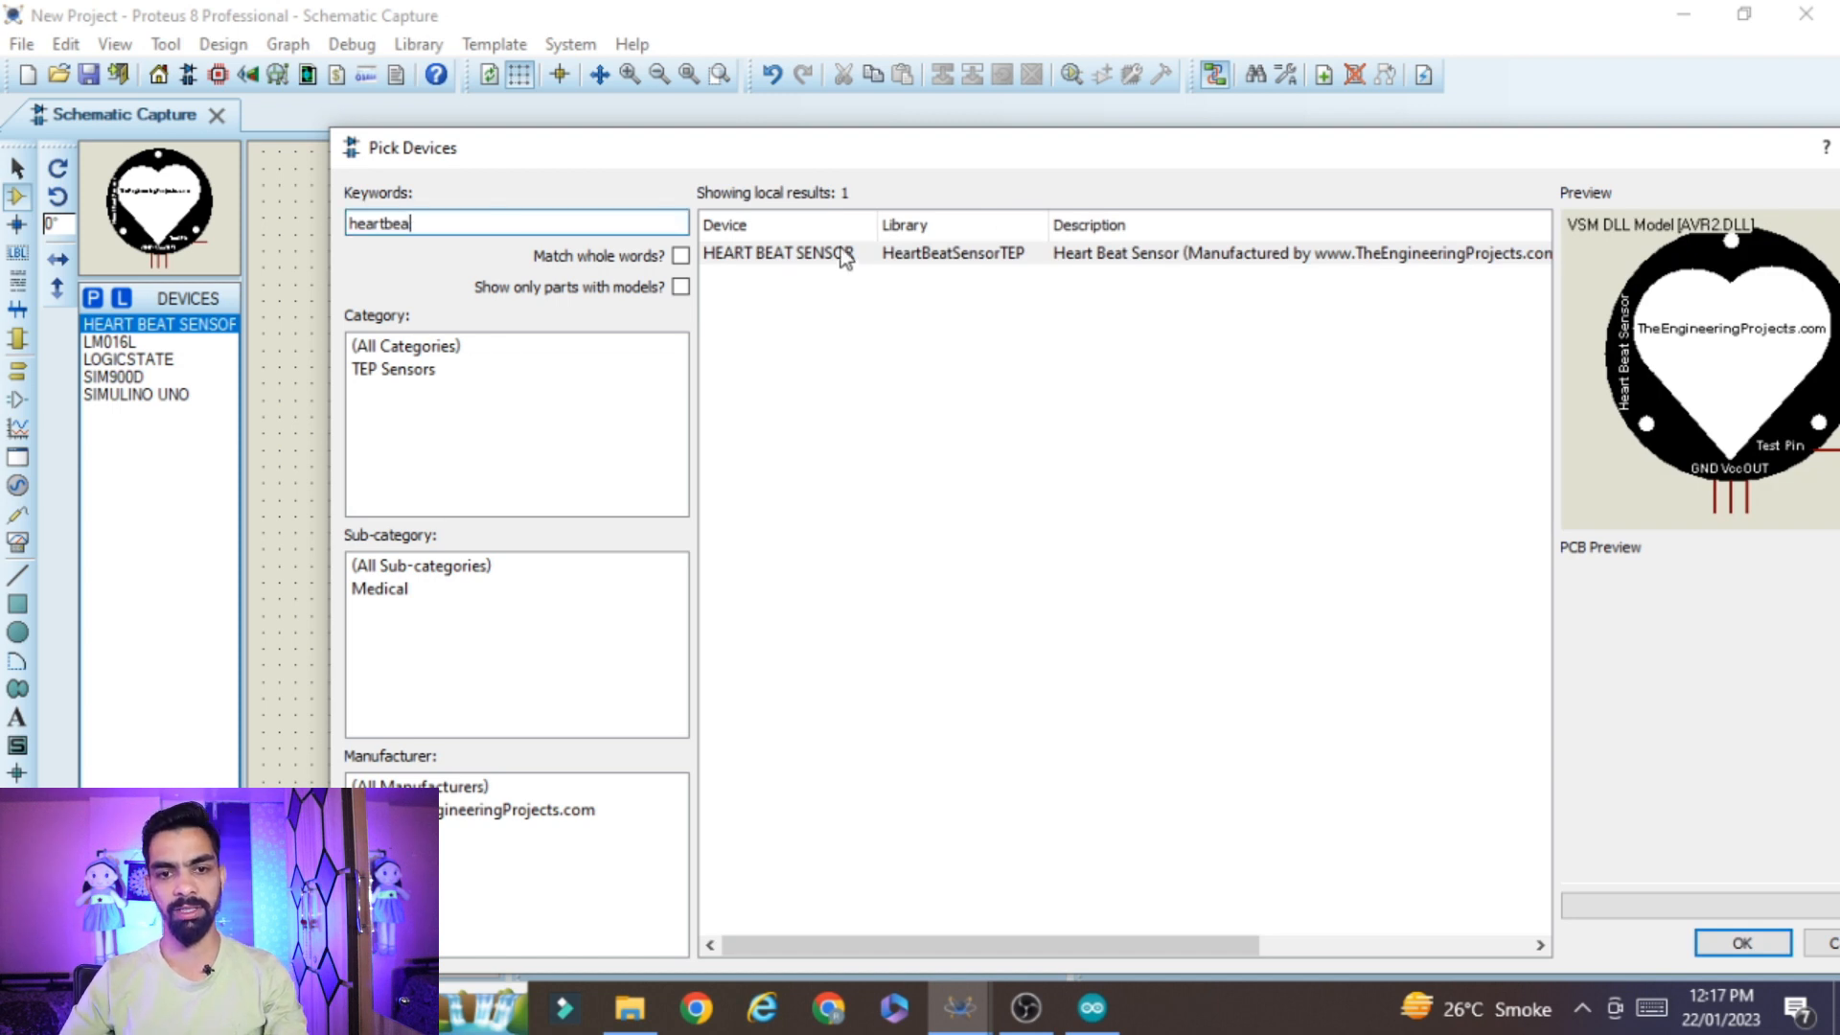
{"action": "left_click_drag", "start_coordinate": [1109, 149], "coordinate": [934, 98]}
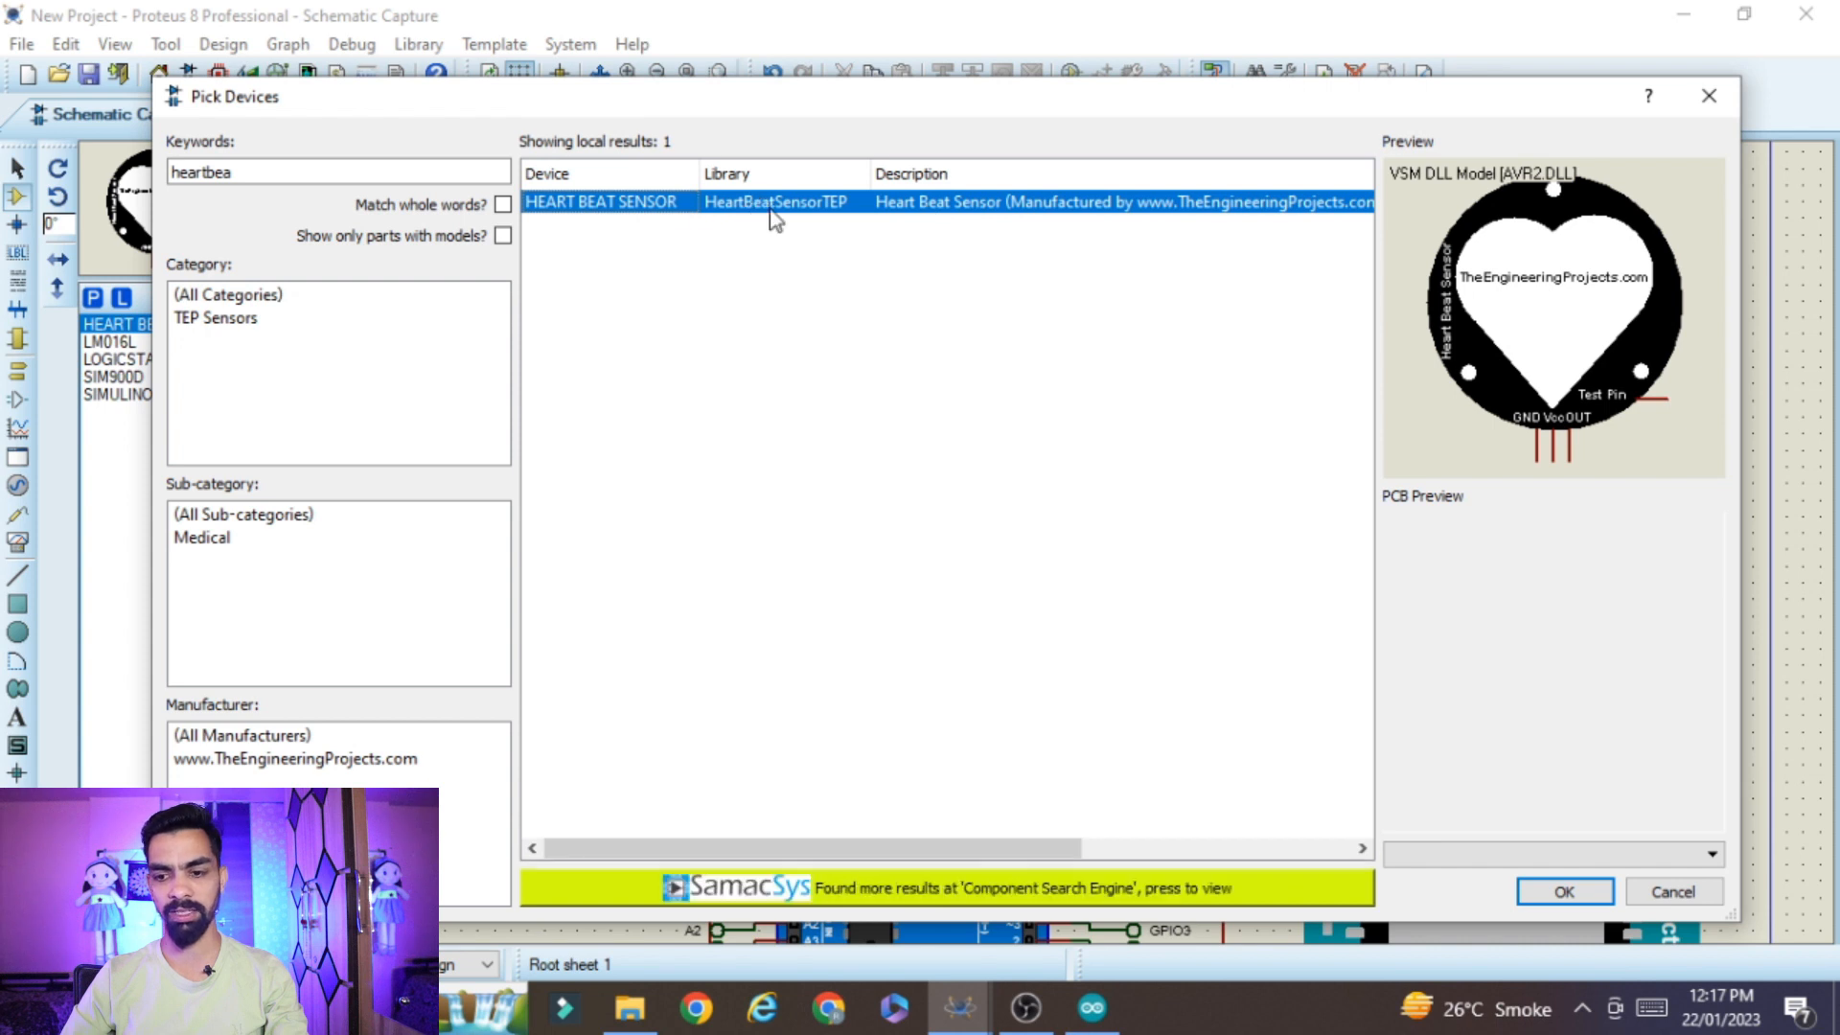
{"action": "left_click", "coordinate": [1562, 891]}
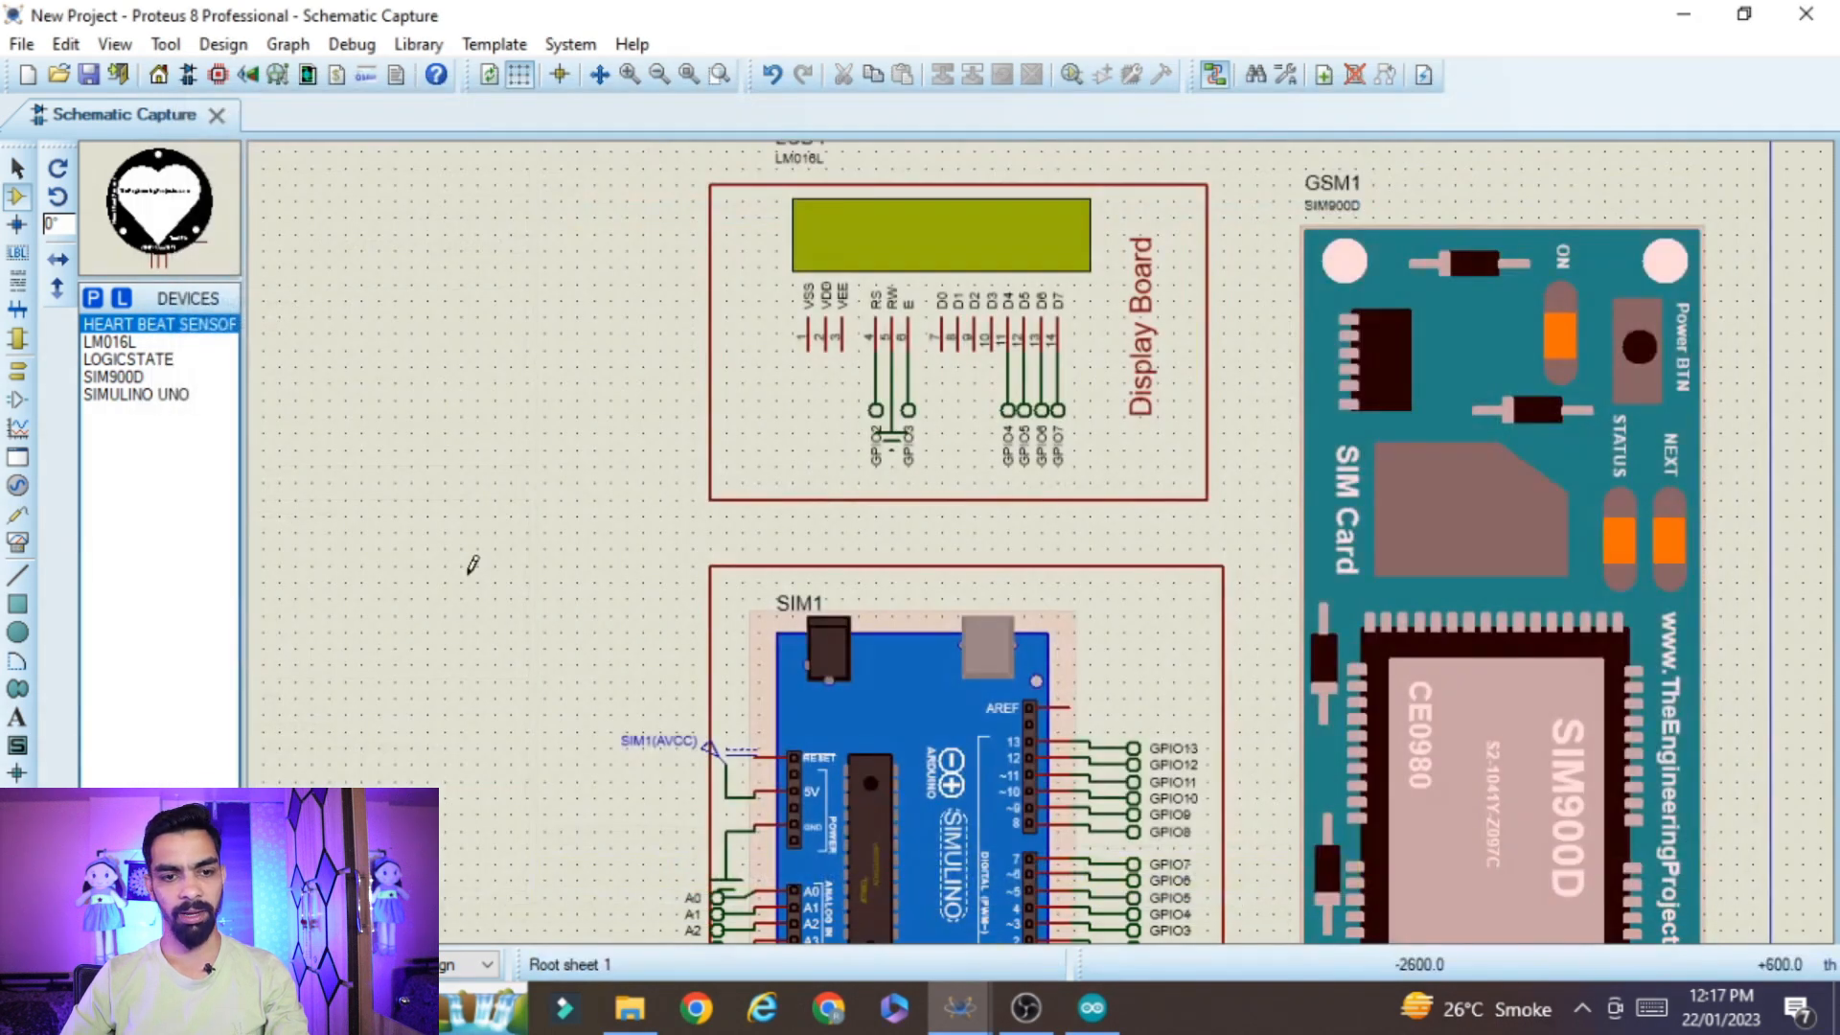
{"action": "left_click", "coordinate": [412, 450]}
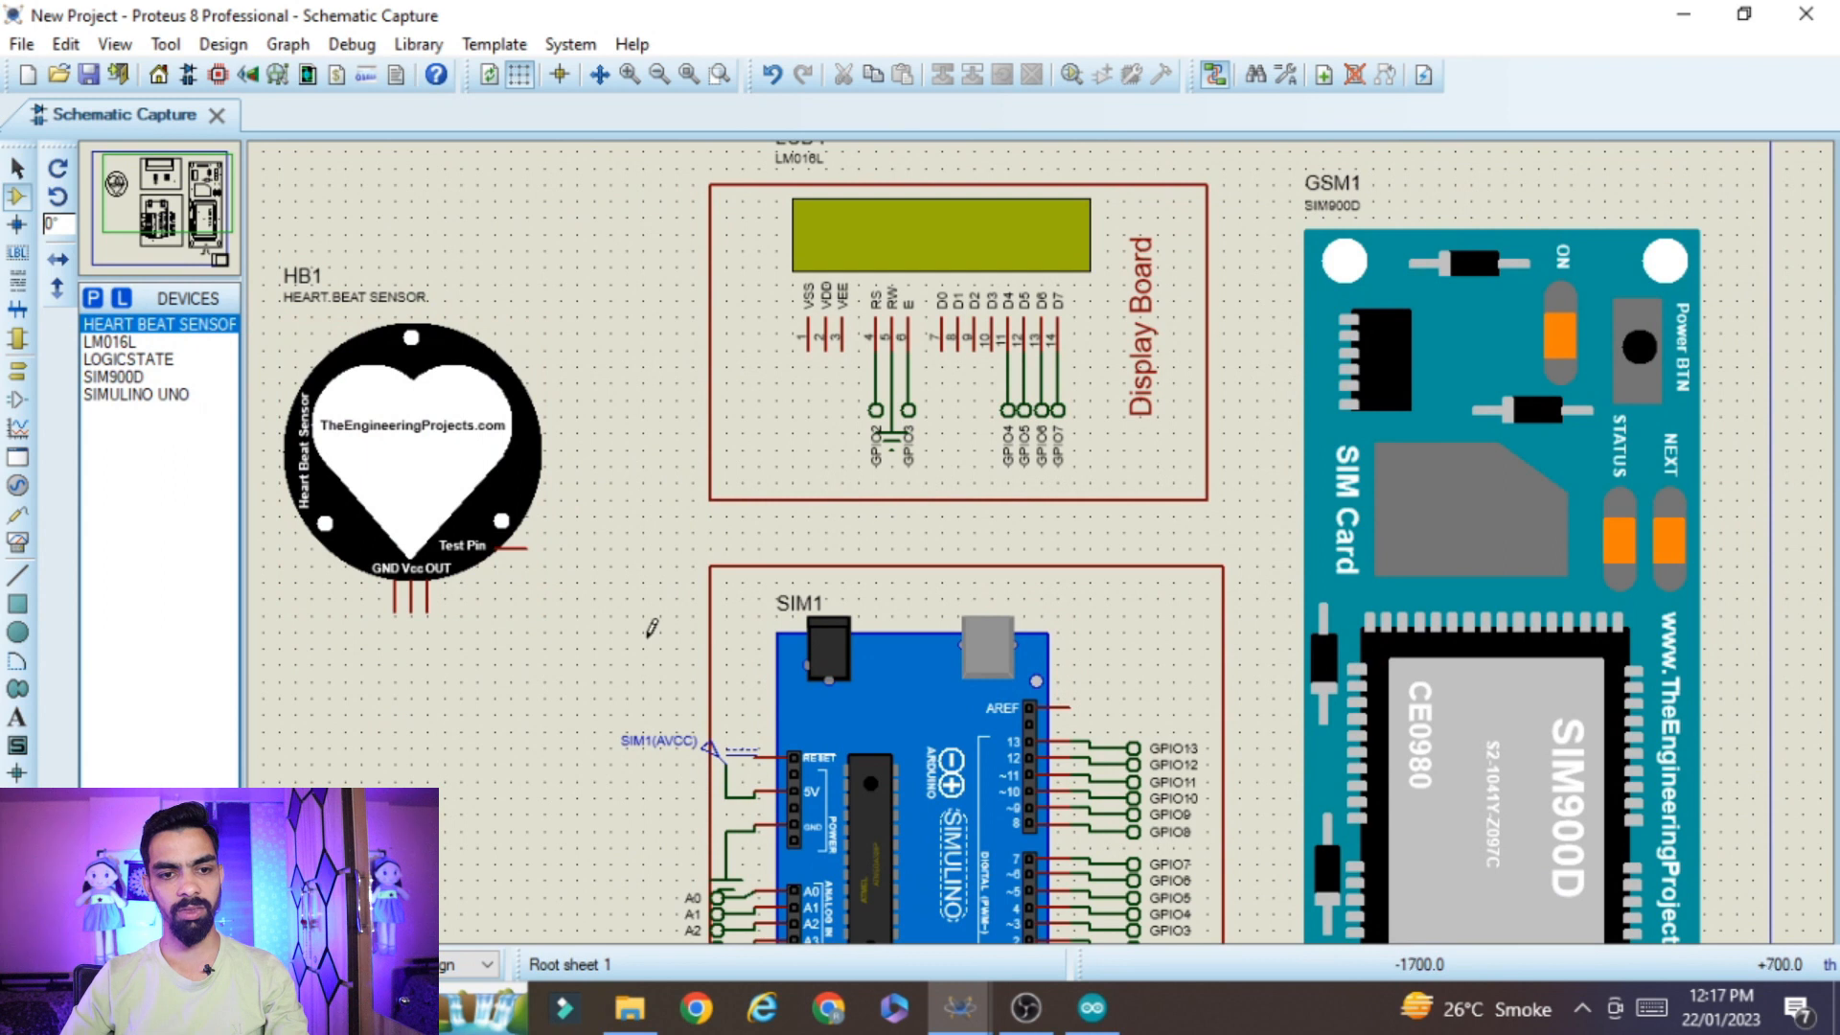
Place a GROUND terminal below the heart beat sensor and wire it to the sensor's GND pin
{"action": "scroll", "coordinate": [593, 556], "scroll_direction": "up", "scroll_amount": 1}
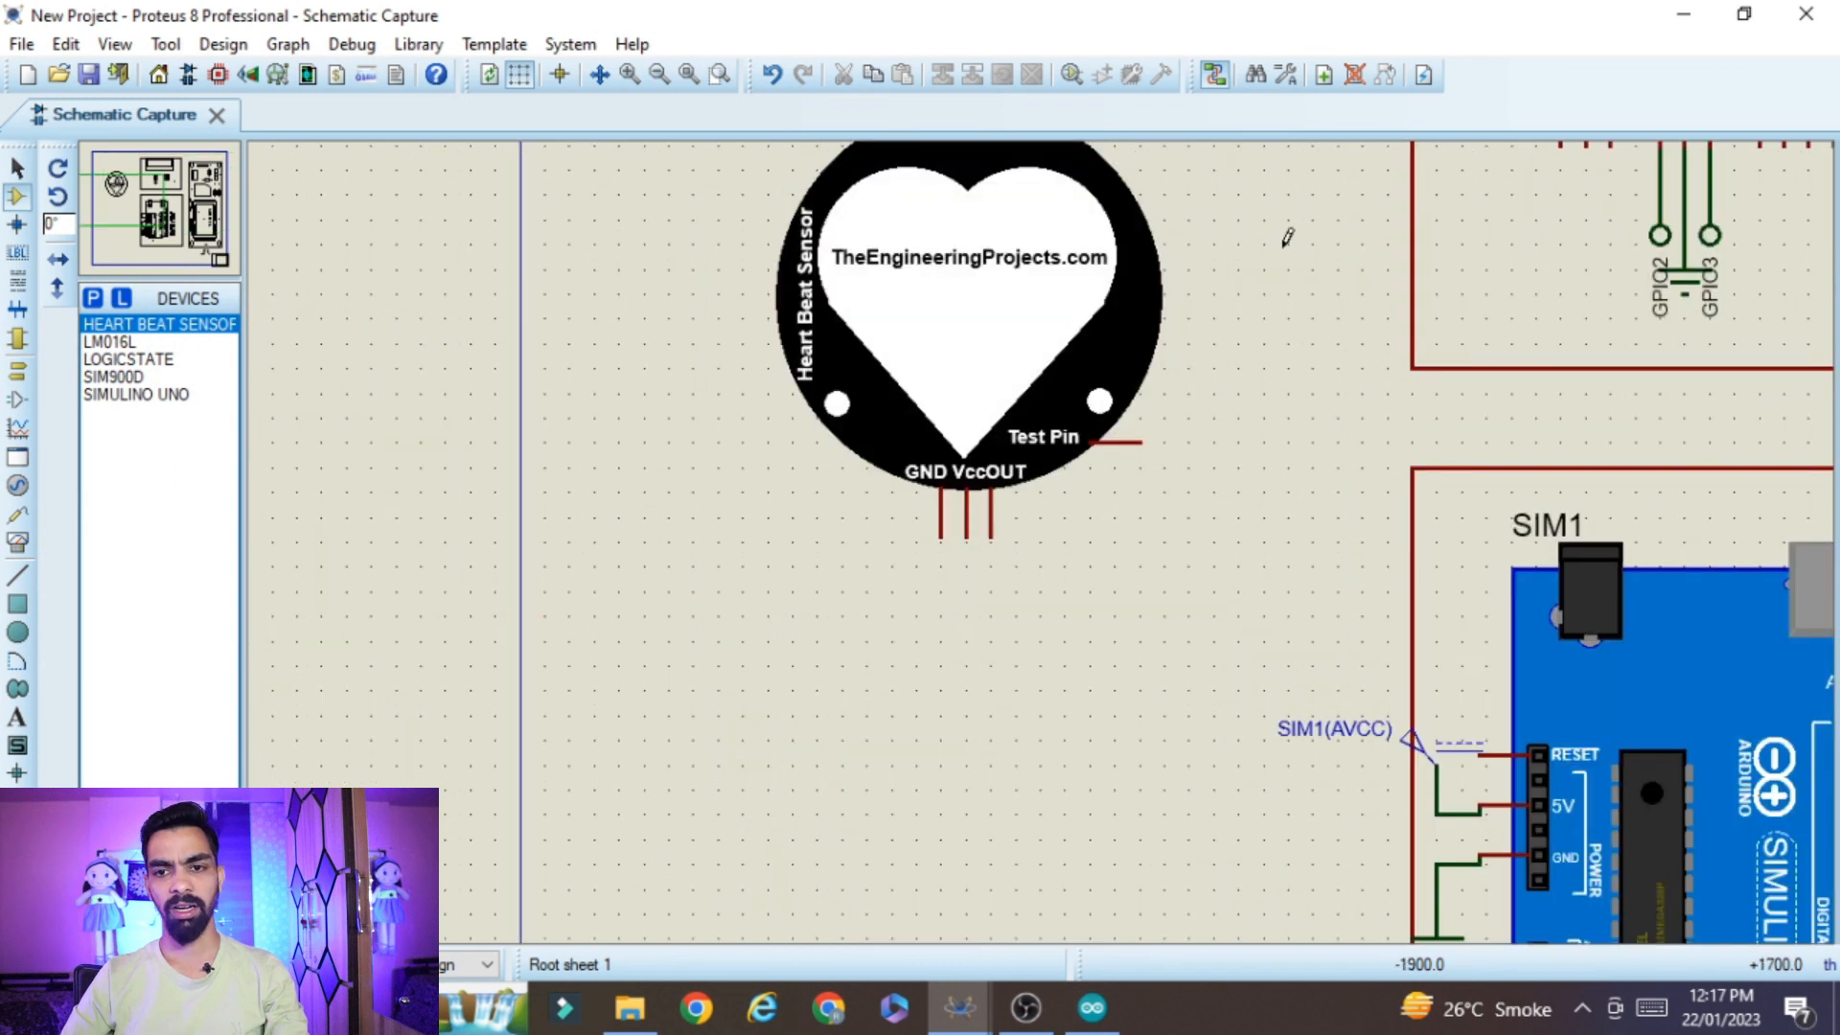
{"action": "scroll", "coordinate": [1285, 151], "scroll_direction": "up", "scroll_amount": 2}
{"action": "scroll", "coordinate": [1091, 934], "scroll_direction": "down", "scroll_amount": 1}
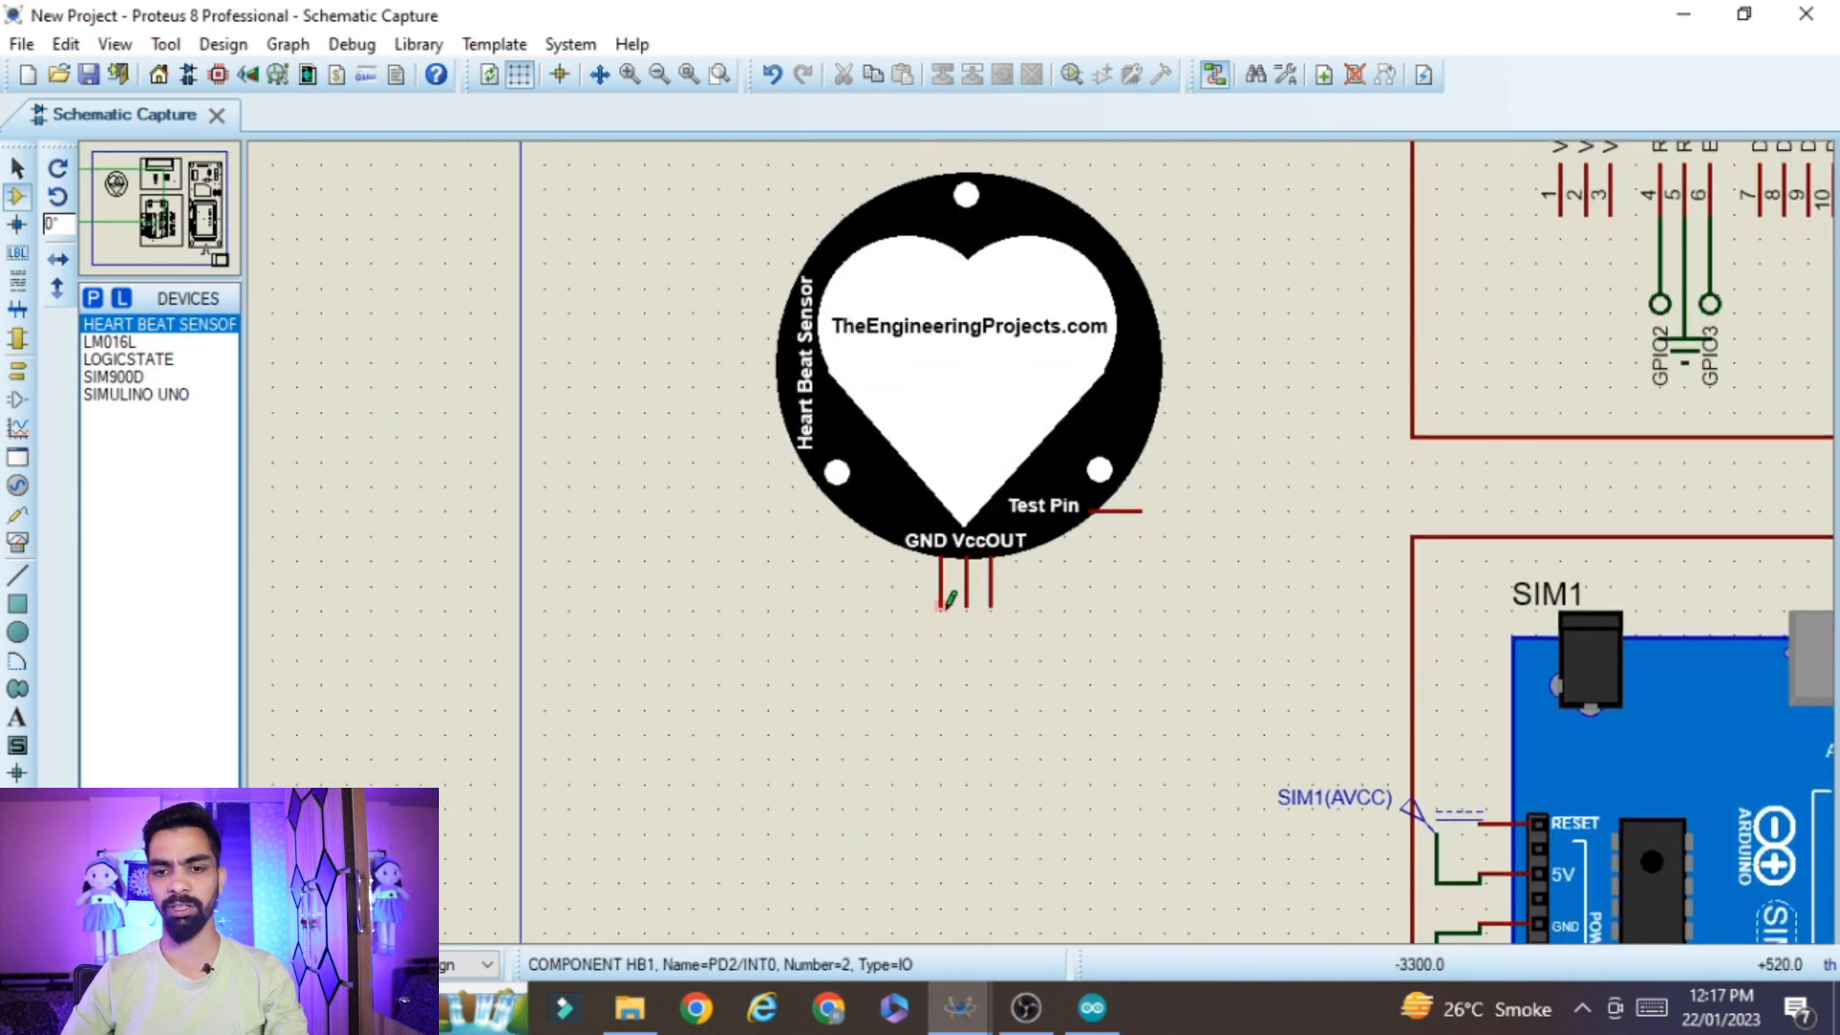
{"action": "left_click", "coordinate": [19, 374]}
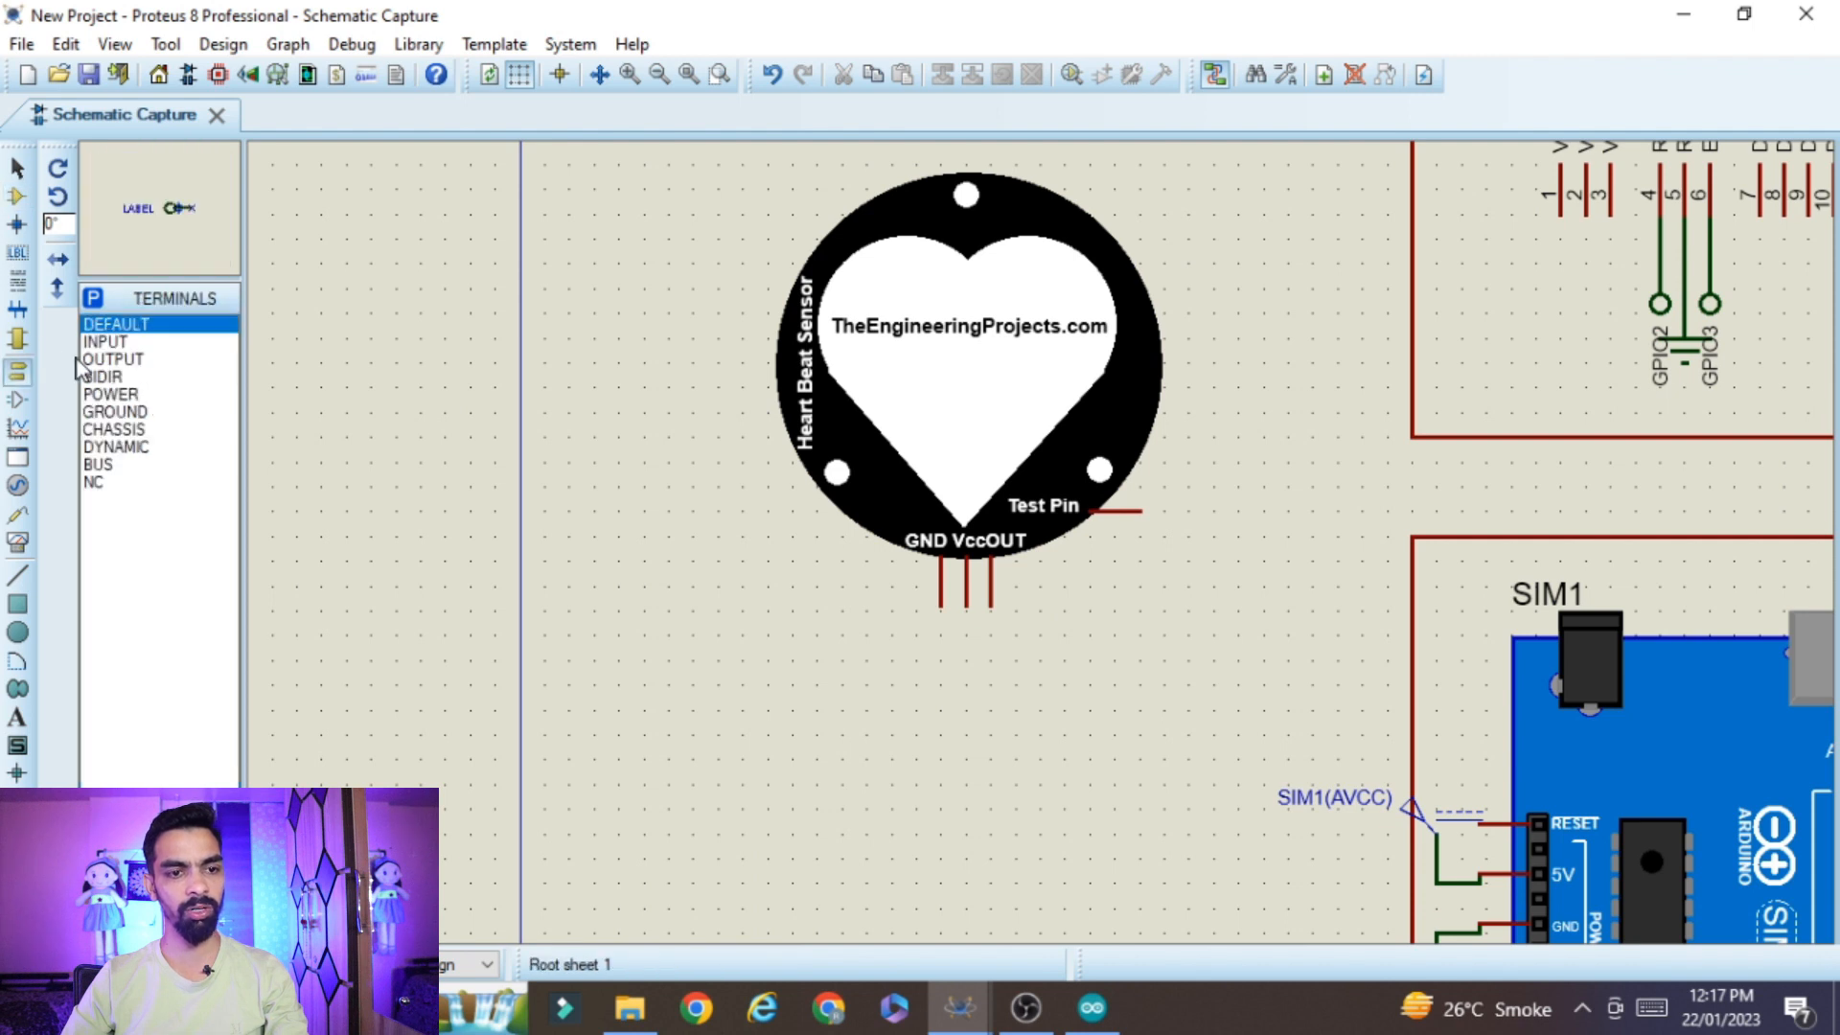
{"action": "left_click", "coordinate": [117, 413]}
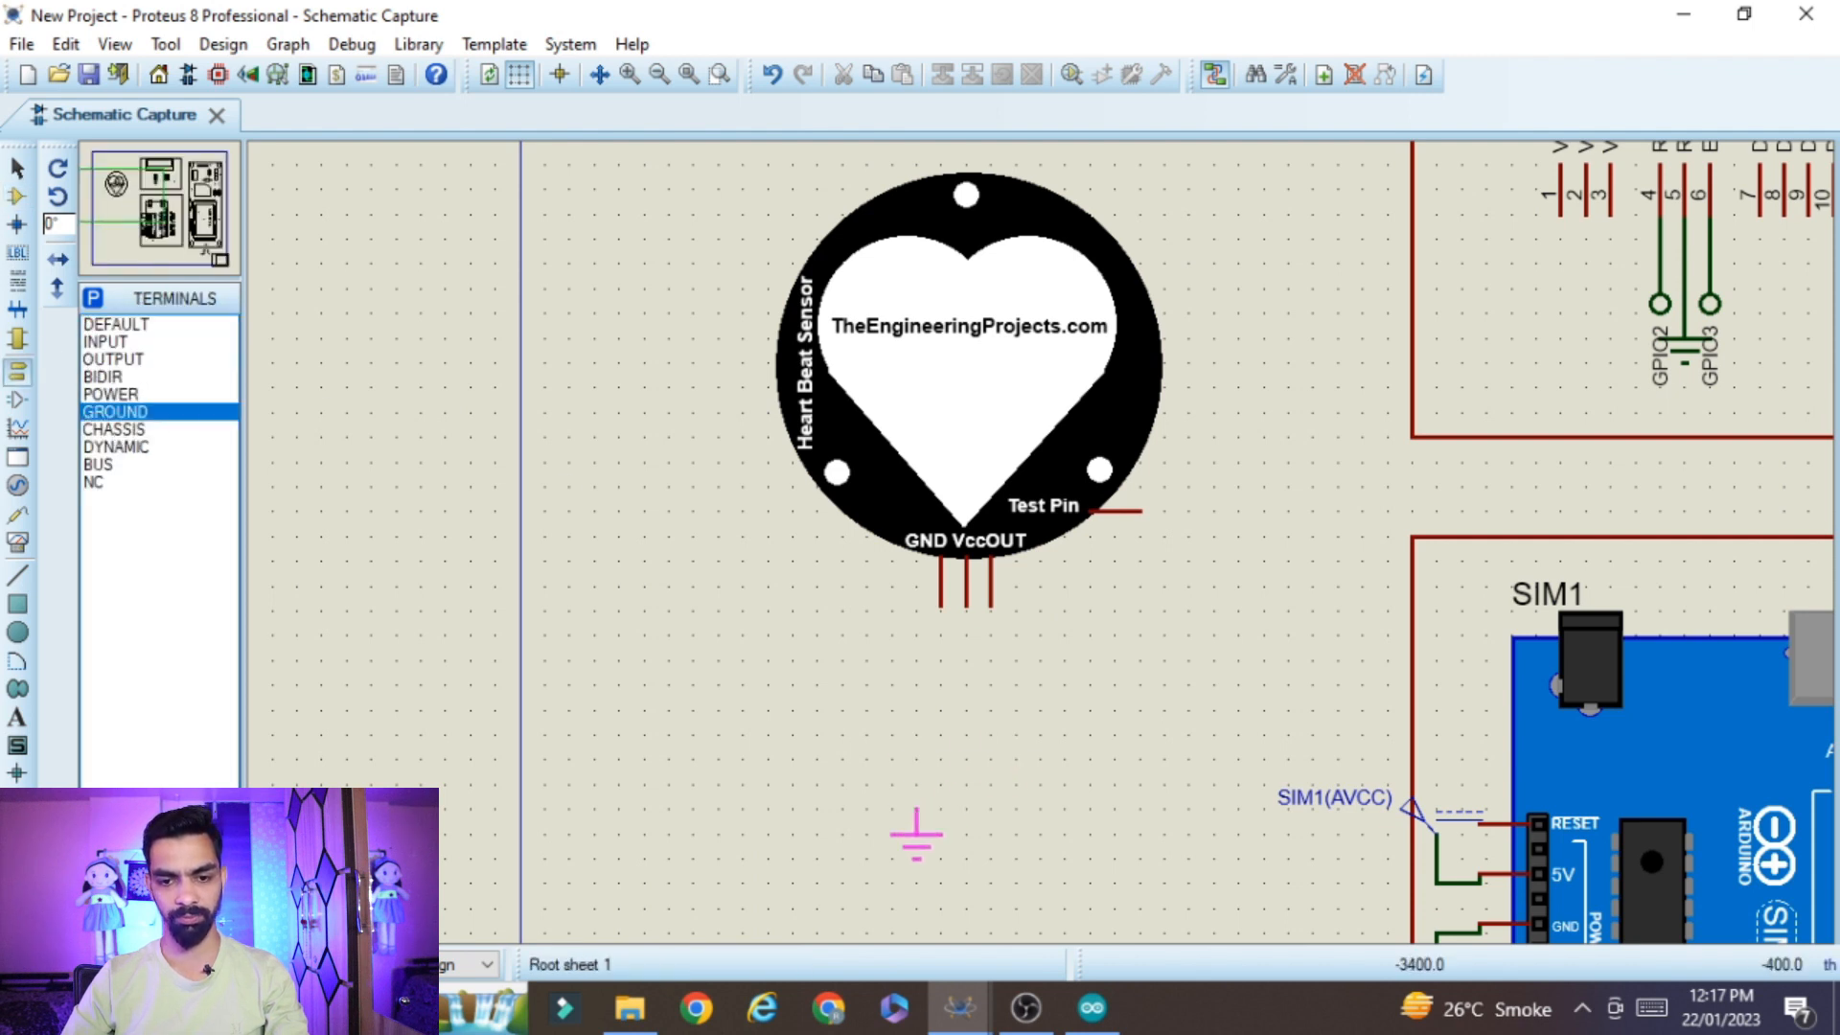
{"action": "left_click", "coordinate": [941, 824]}
{"action": "left_click", "coordinate": [941, 604]}
{"action": "left_click", "coordinate": [941, 811]}
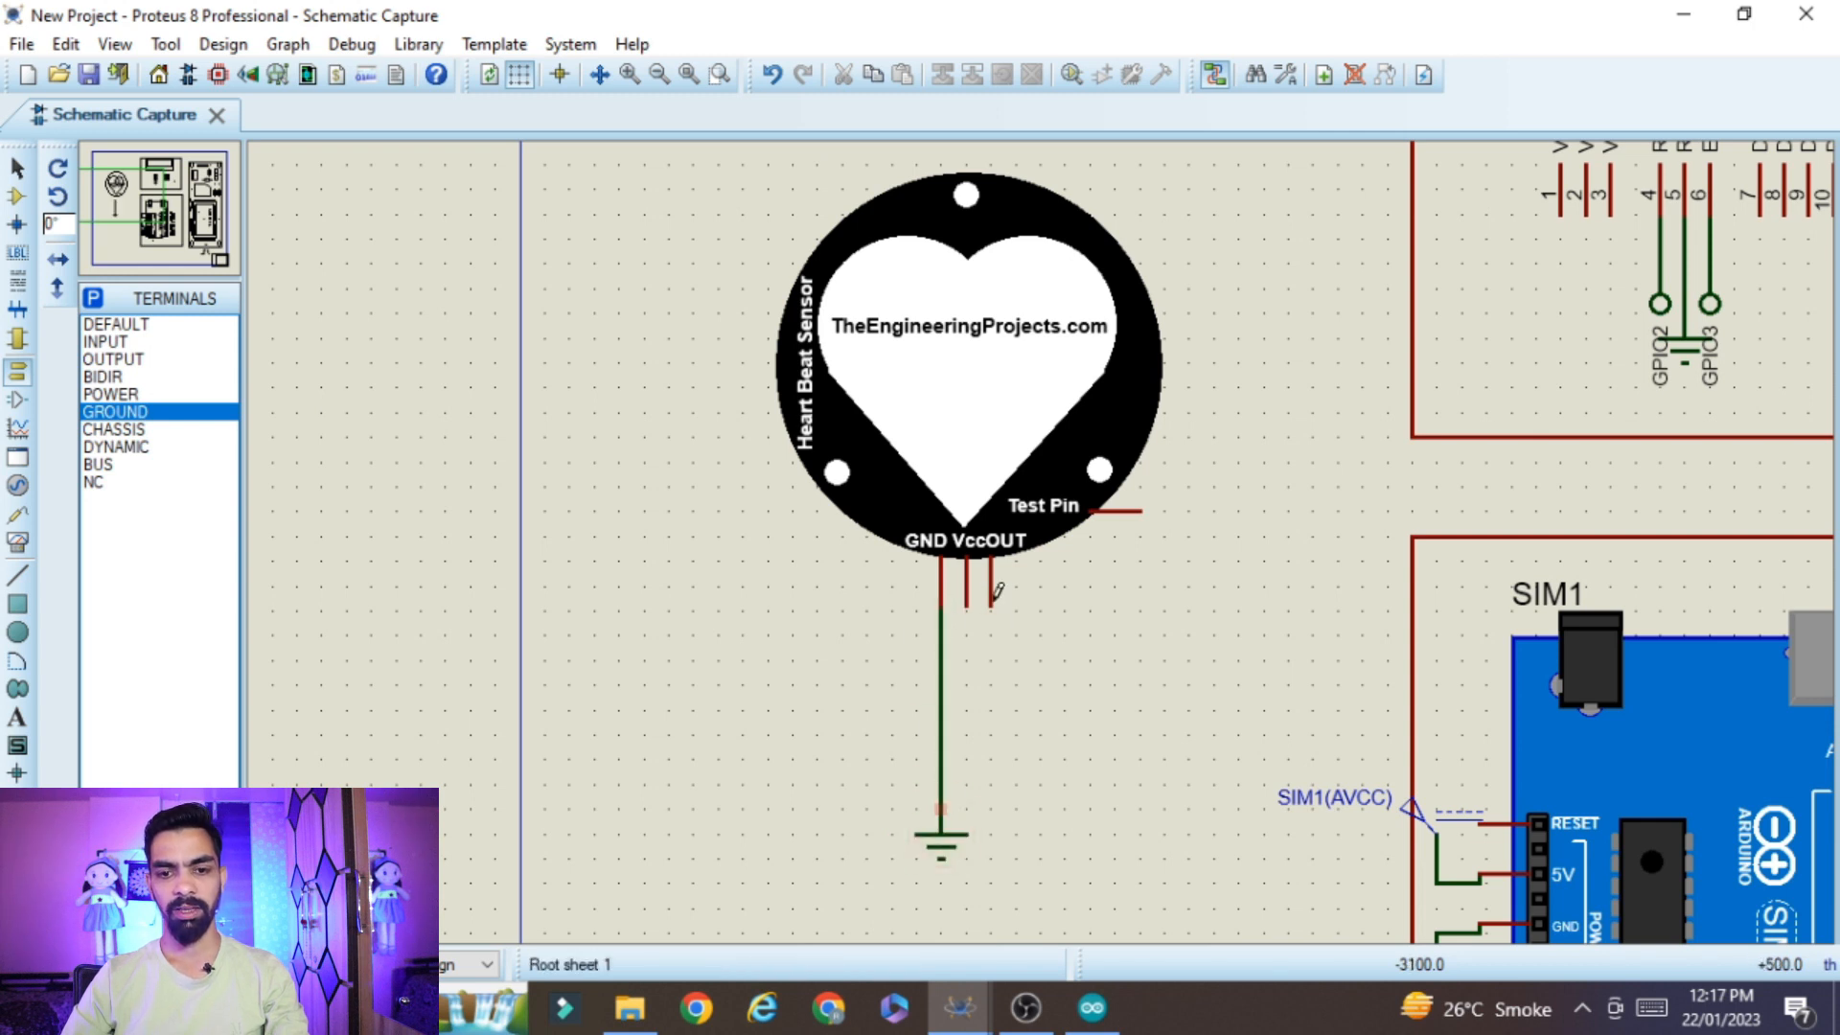
Add a DC generator below the heart beat sensor and wire it to the sensor's Vcc pin
{"action": "left_click", "coordinate": [17, 486]}
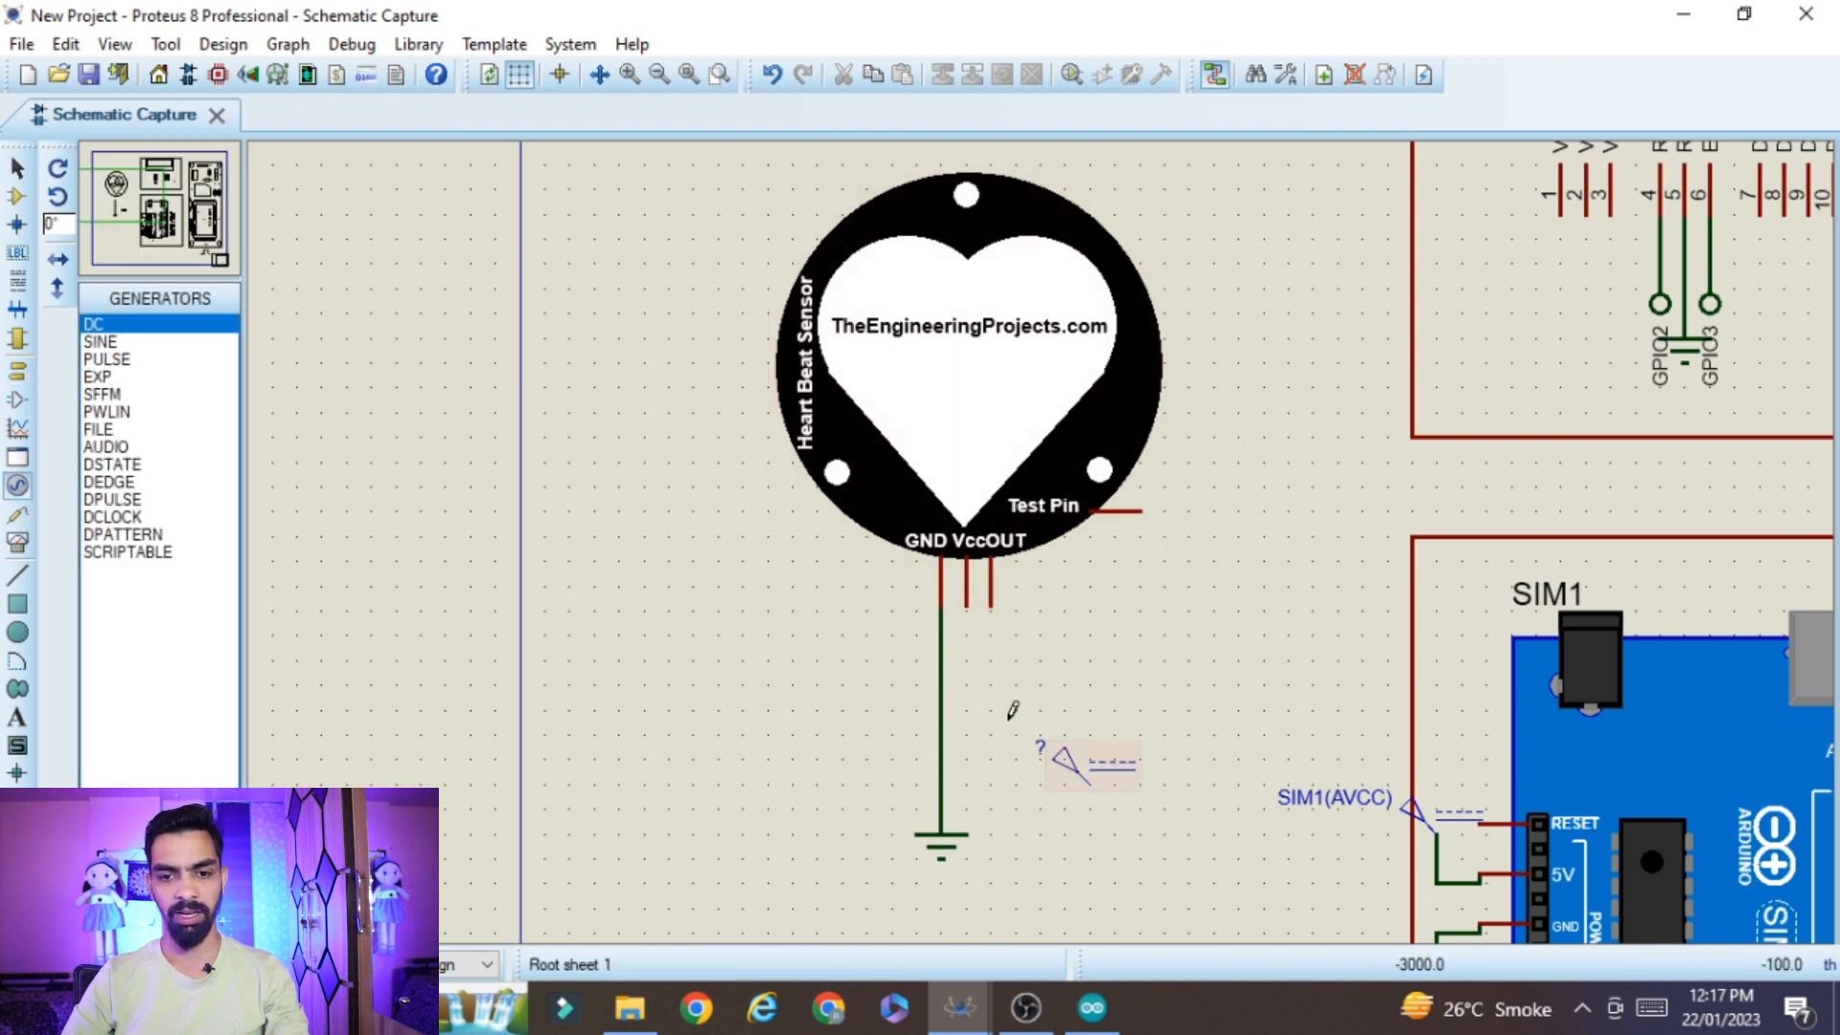
{"action": "left_click", "coordinate": [966, 605]}
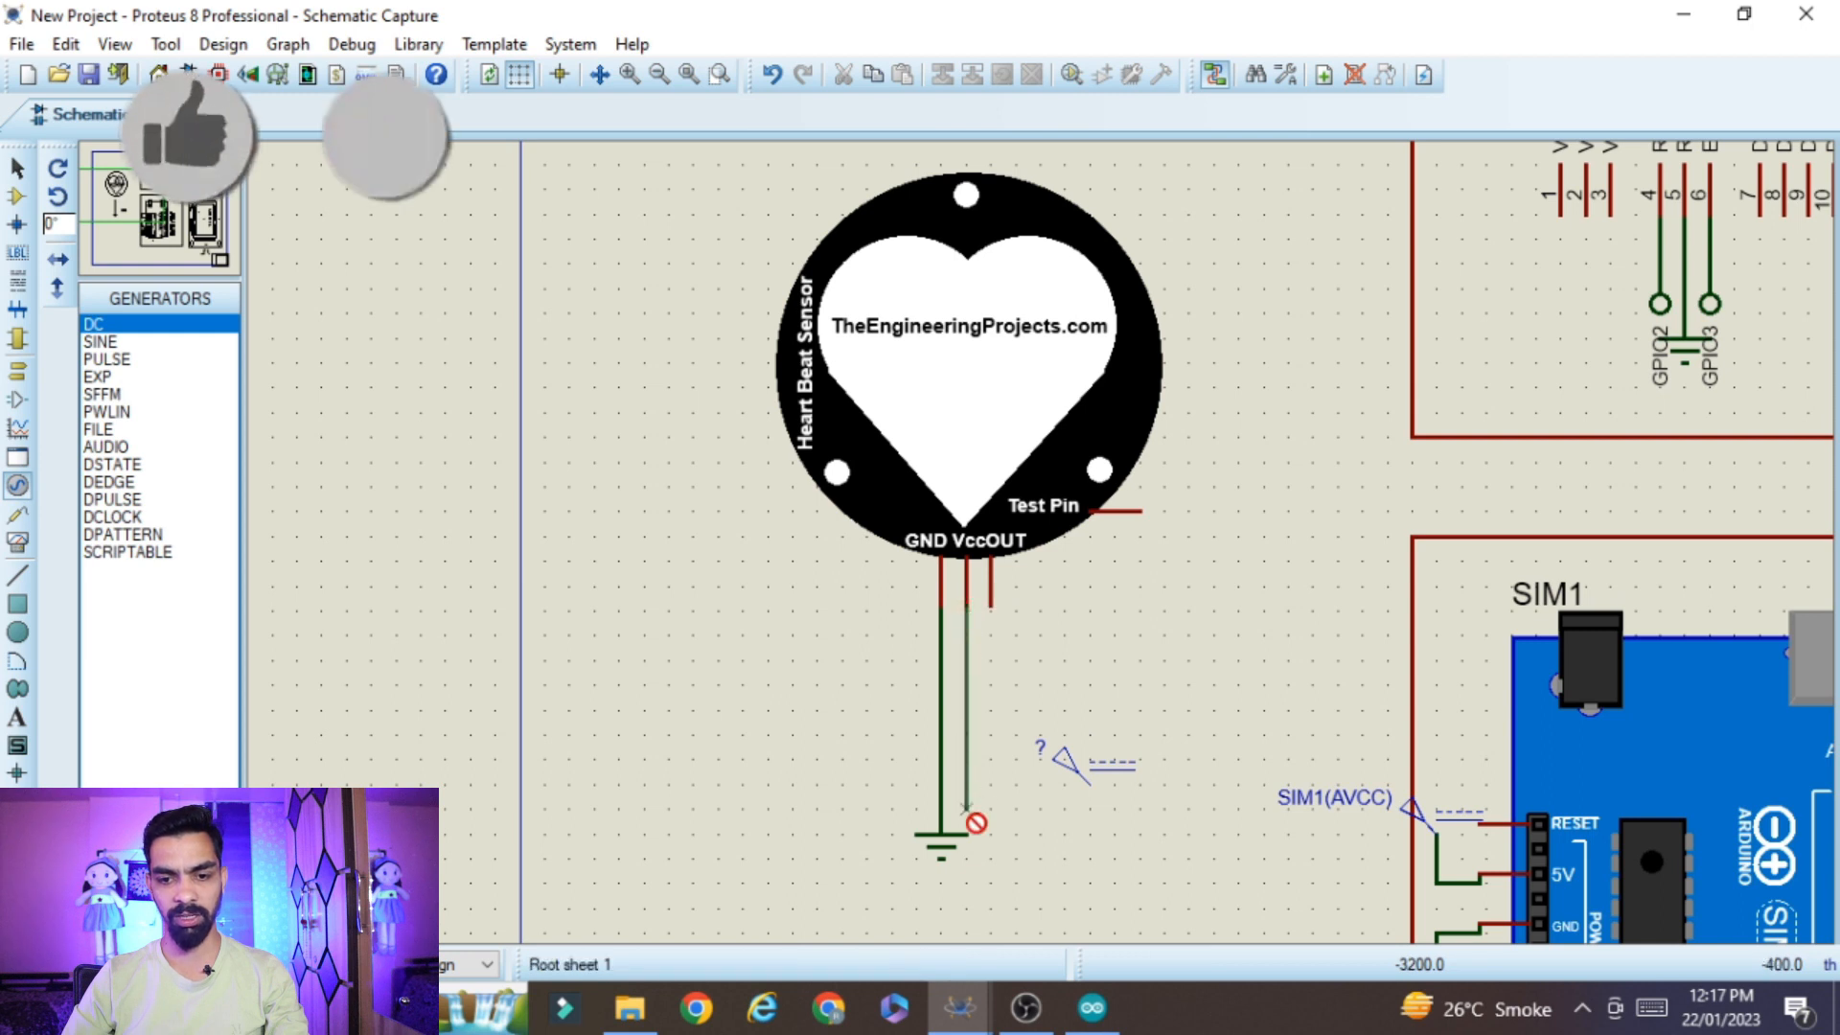
{"action": "left_click", "coordinate": [965, 809]}
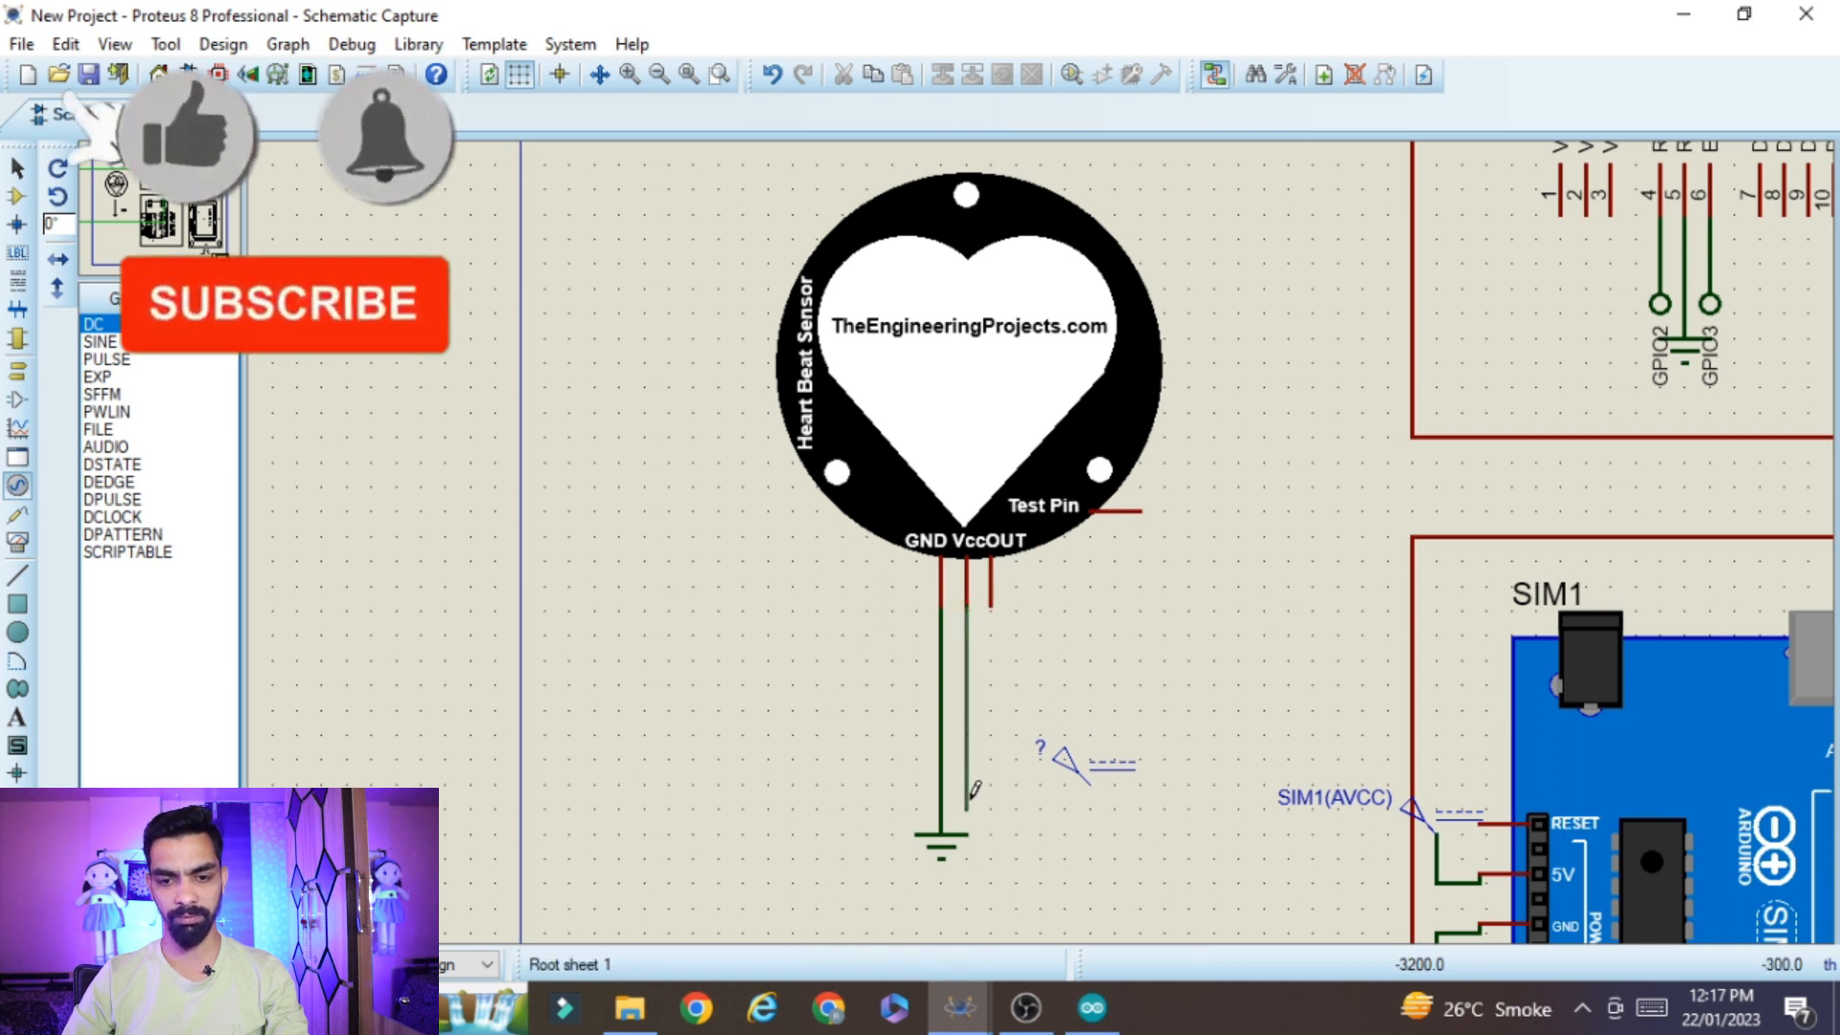
{"action": "left_click", "coordinate": [1091, 783]}
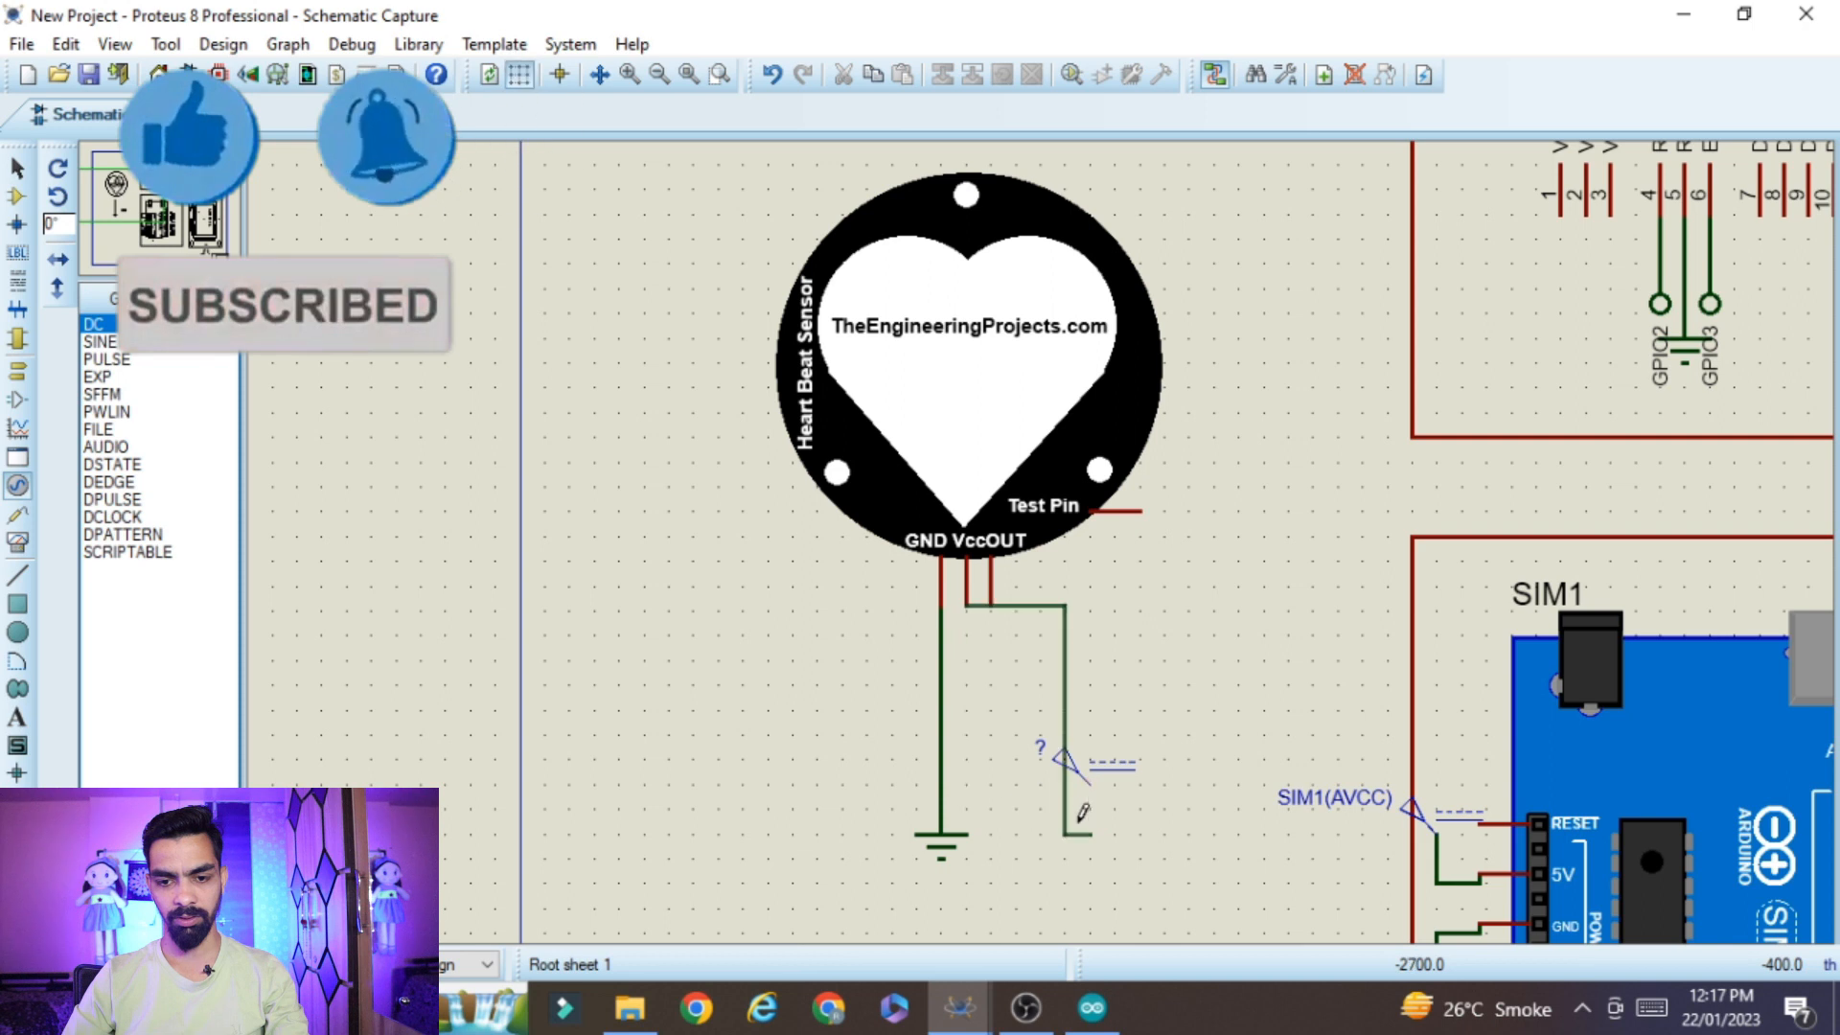
{"action": "right_click", "coordinate": [1002, 717]}
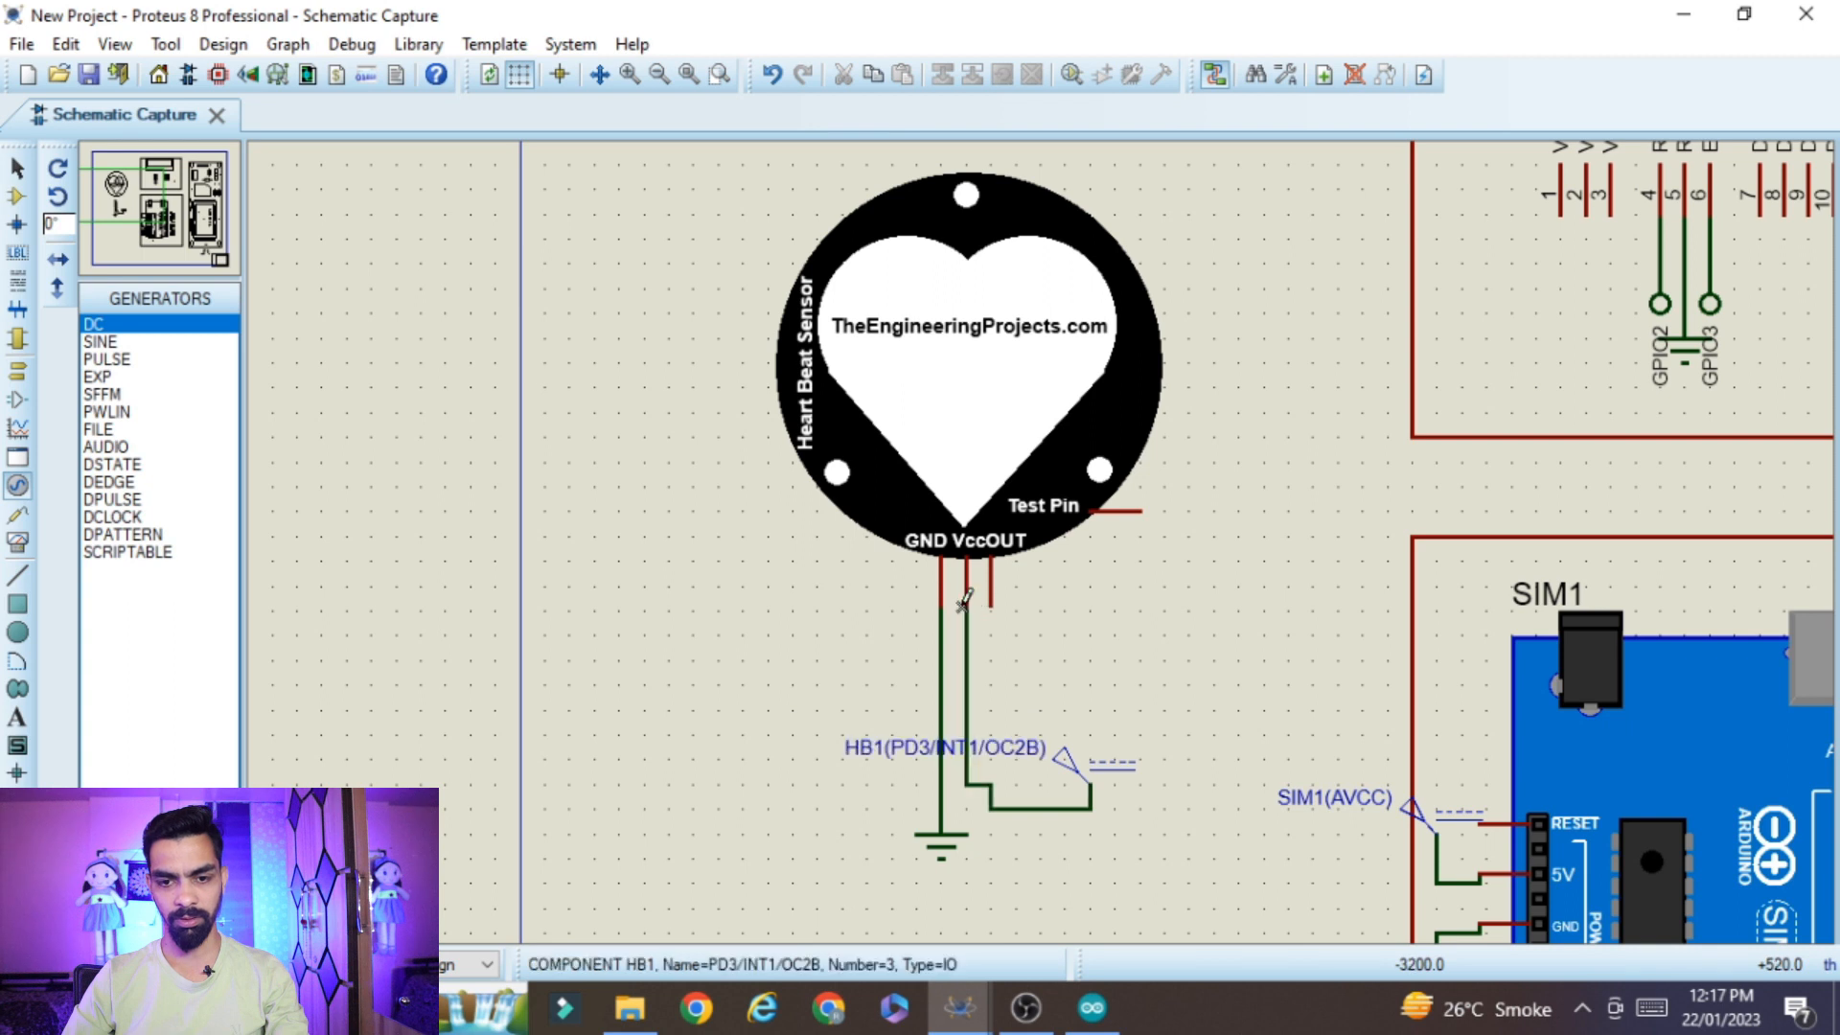
Set the voltage of the heart beat sensor's DC generator to 5 volts
{"action": "left_click", "coordinate": [1108, 767]}
{"action": "left_click", "coordinate": [1109, 766]}
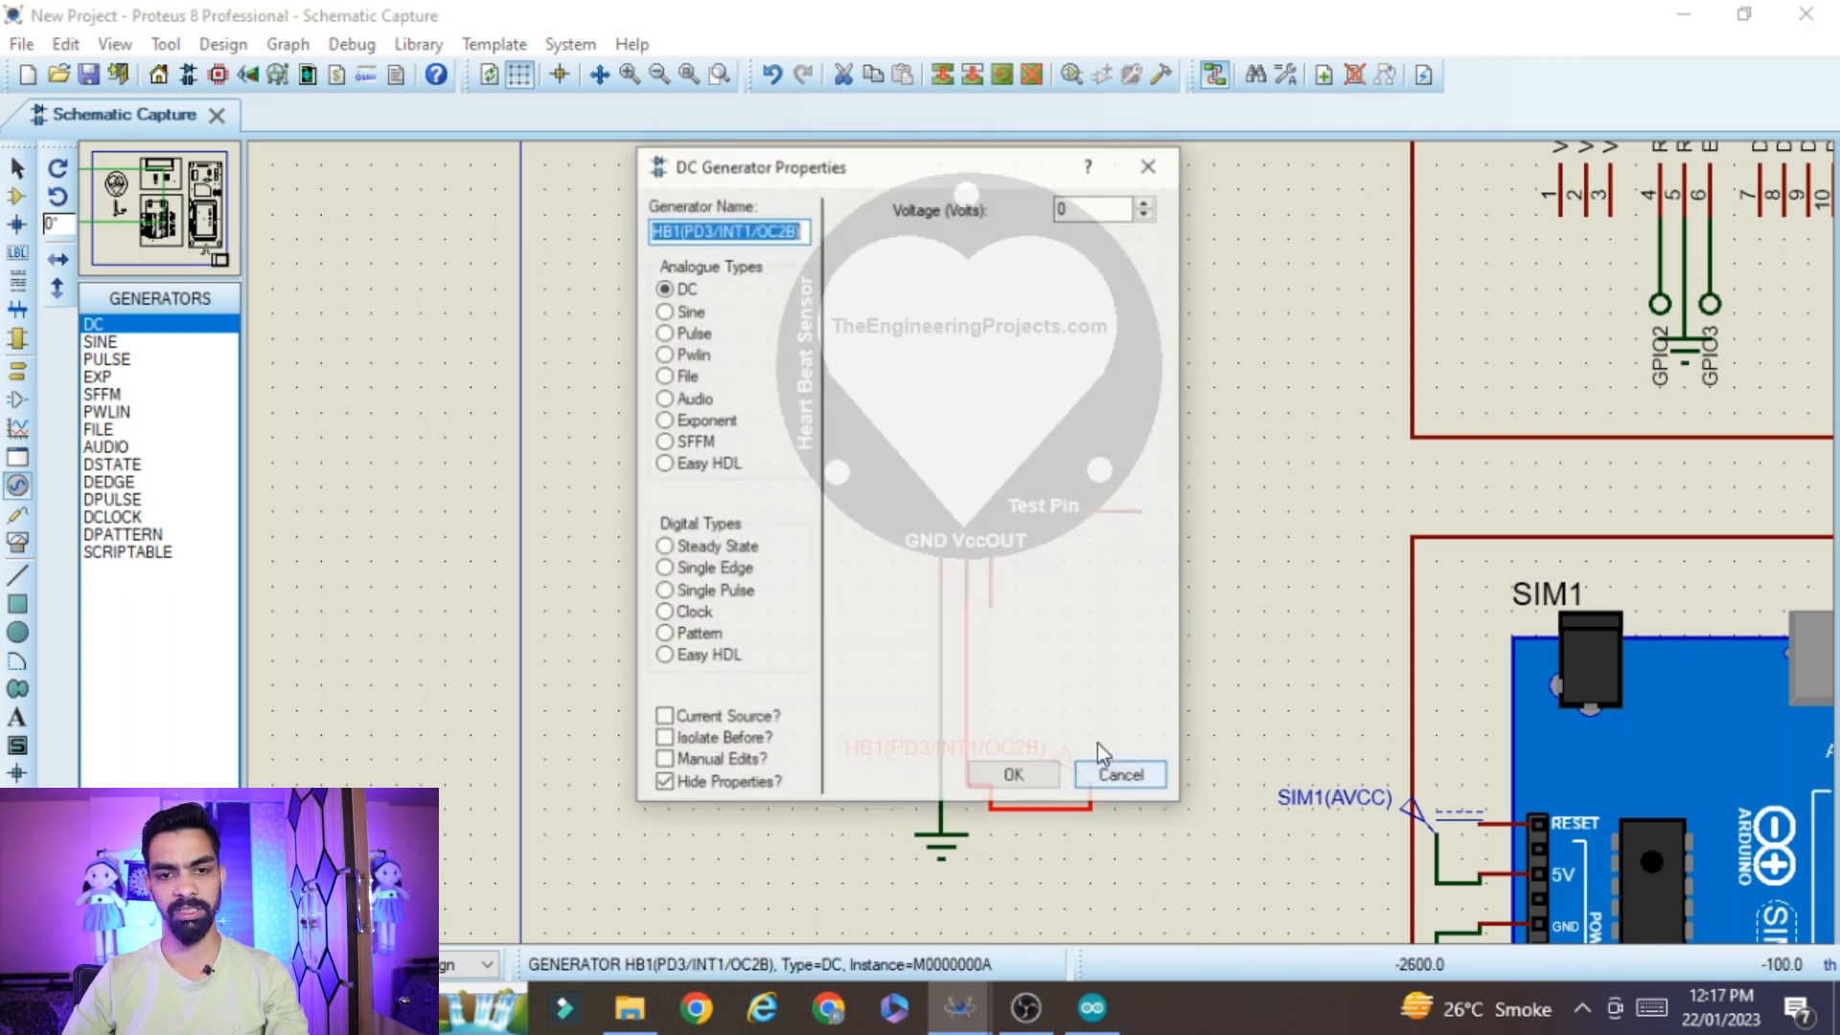
{"action": "double_click", "coordinate": [1090, 206]}
{"action": "type", "text": "5"}
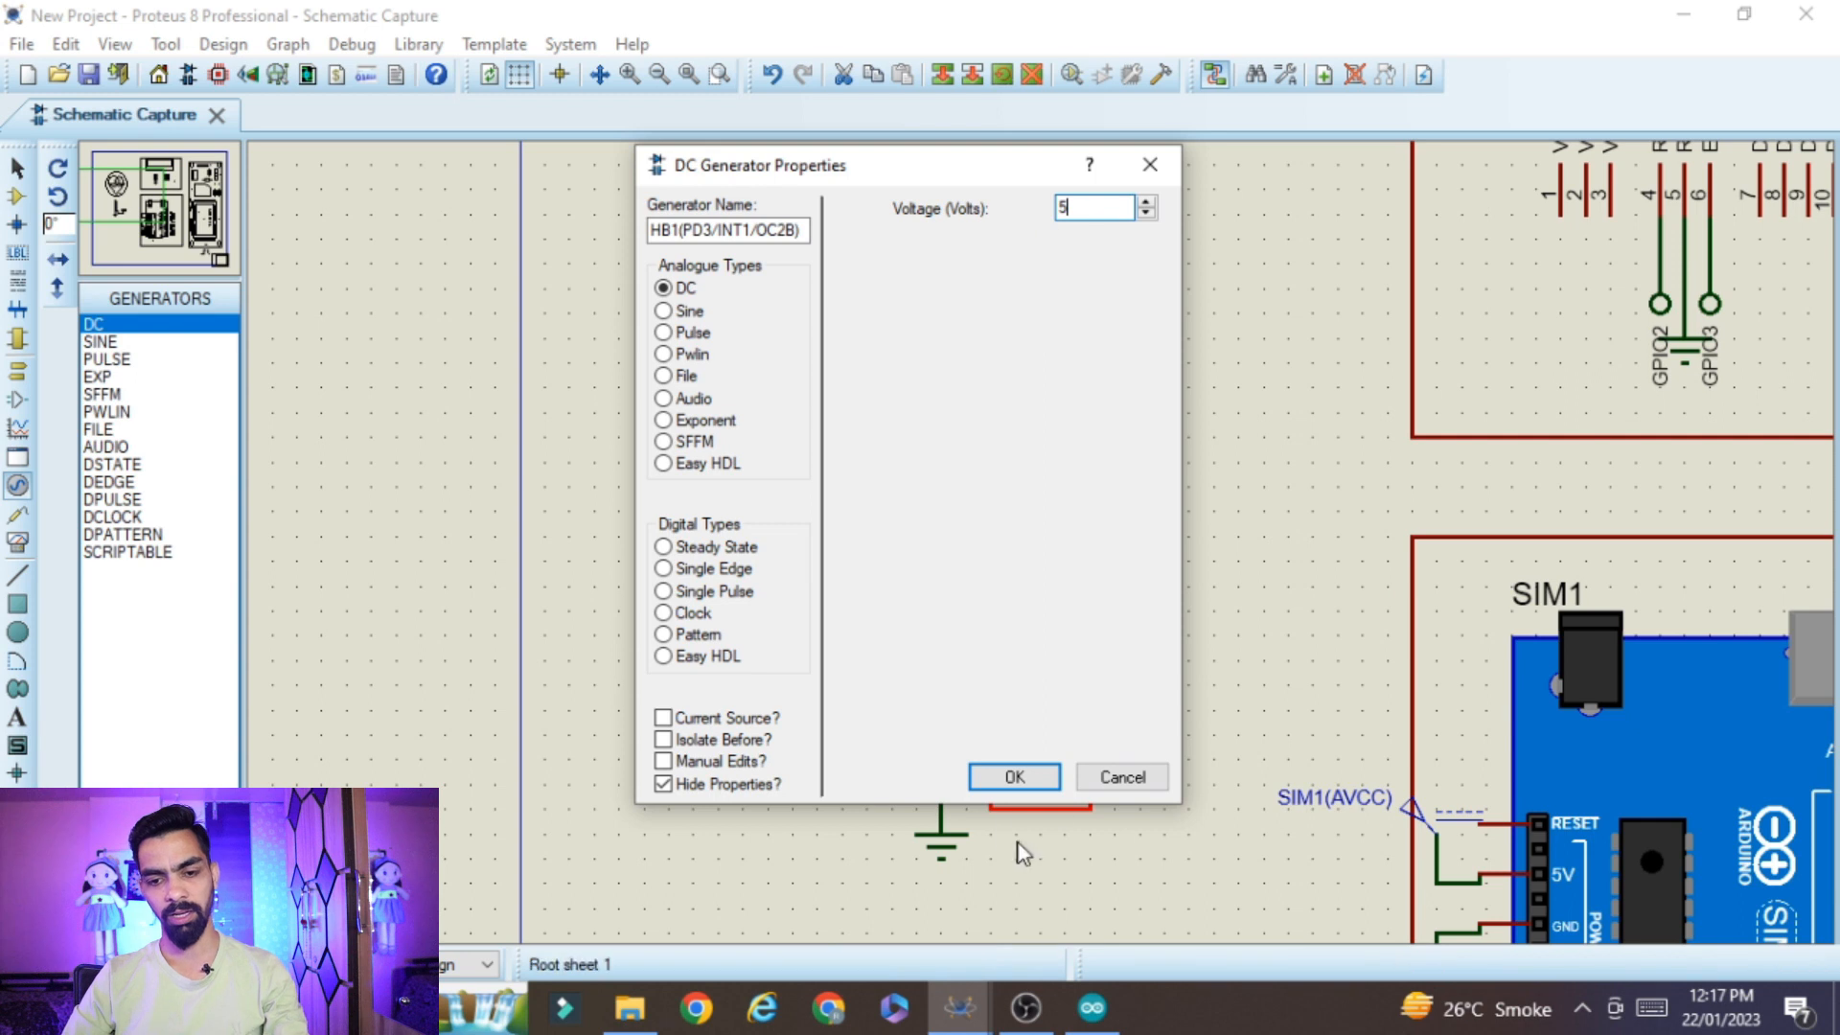
{"action": "left_click", "coordinate": [1002, 782]}
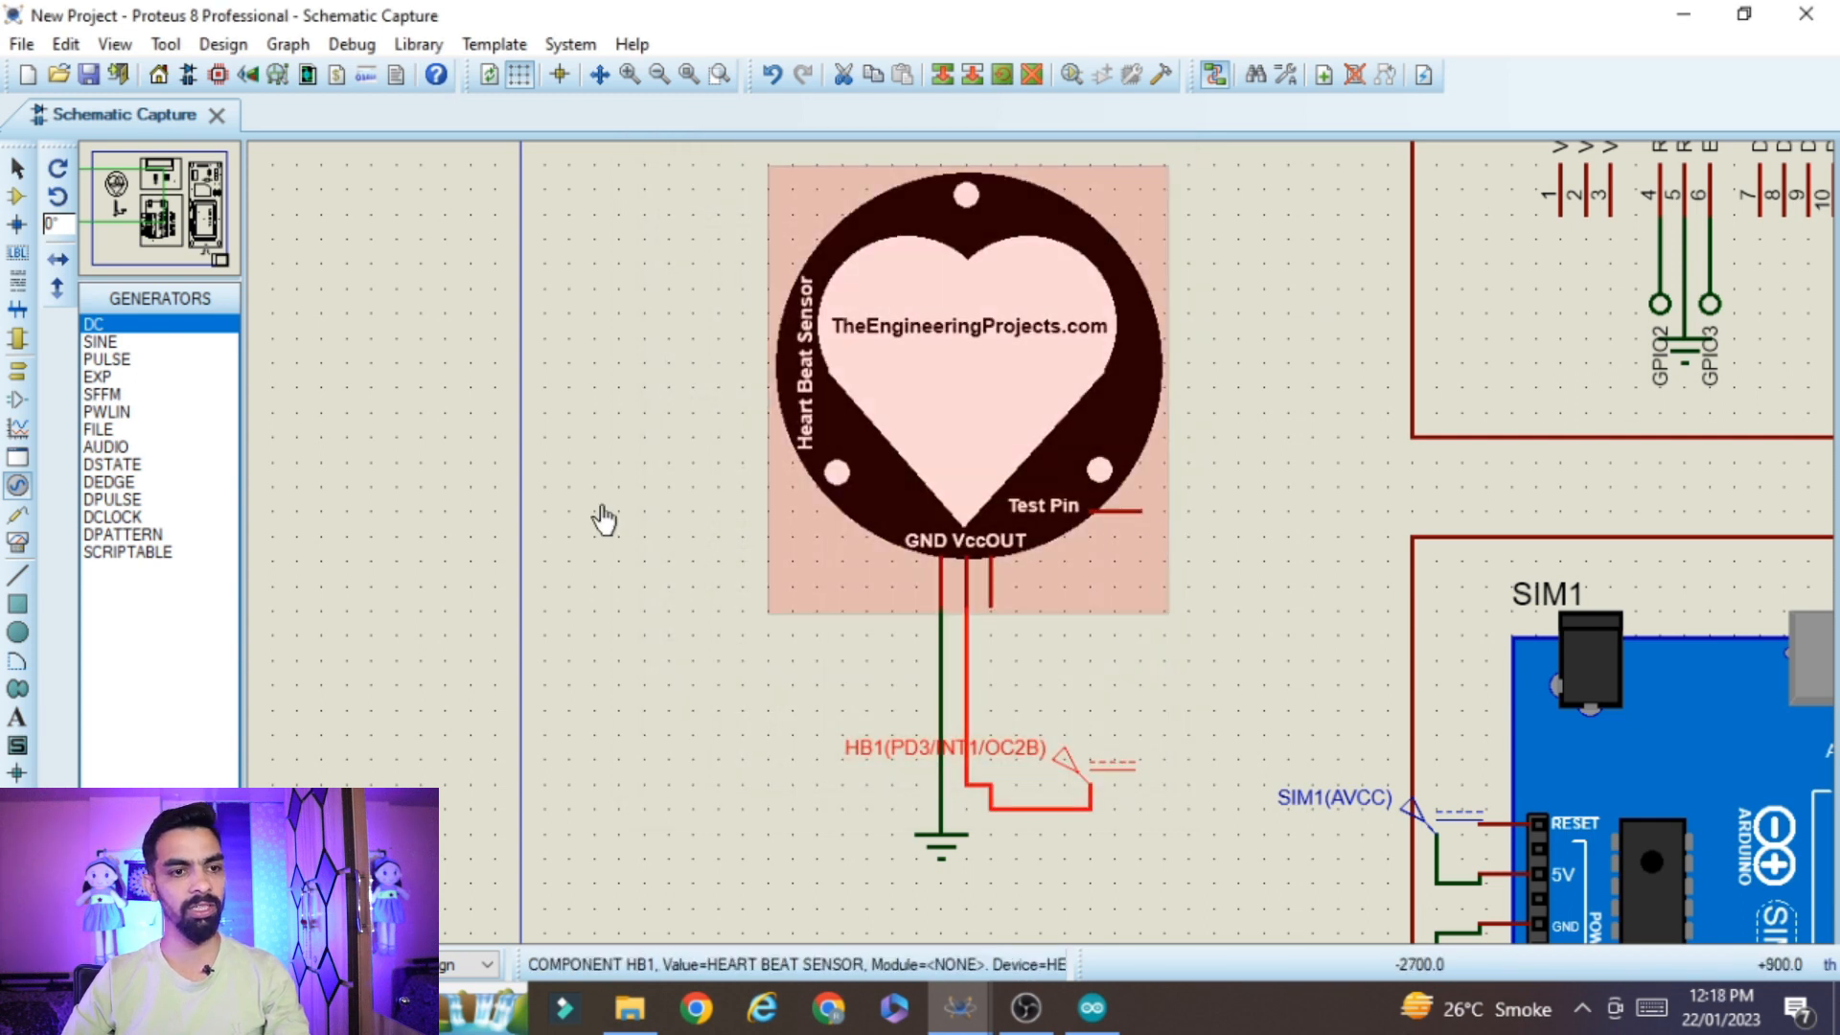
Find LOGICSTATE in the device library by searching "logic state" and place it beside the sensor's Test Pin
{"action": "left_click", "coordinate": [16, 200]}
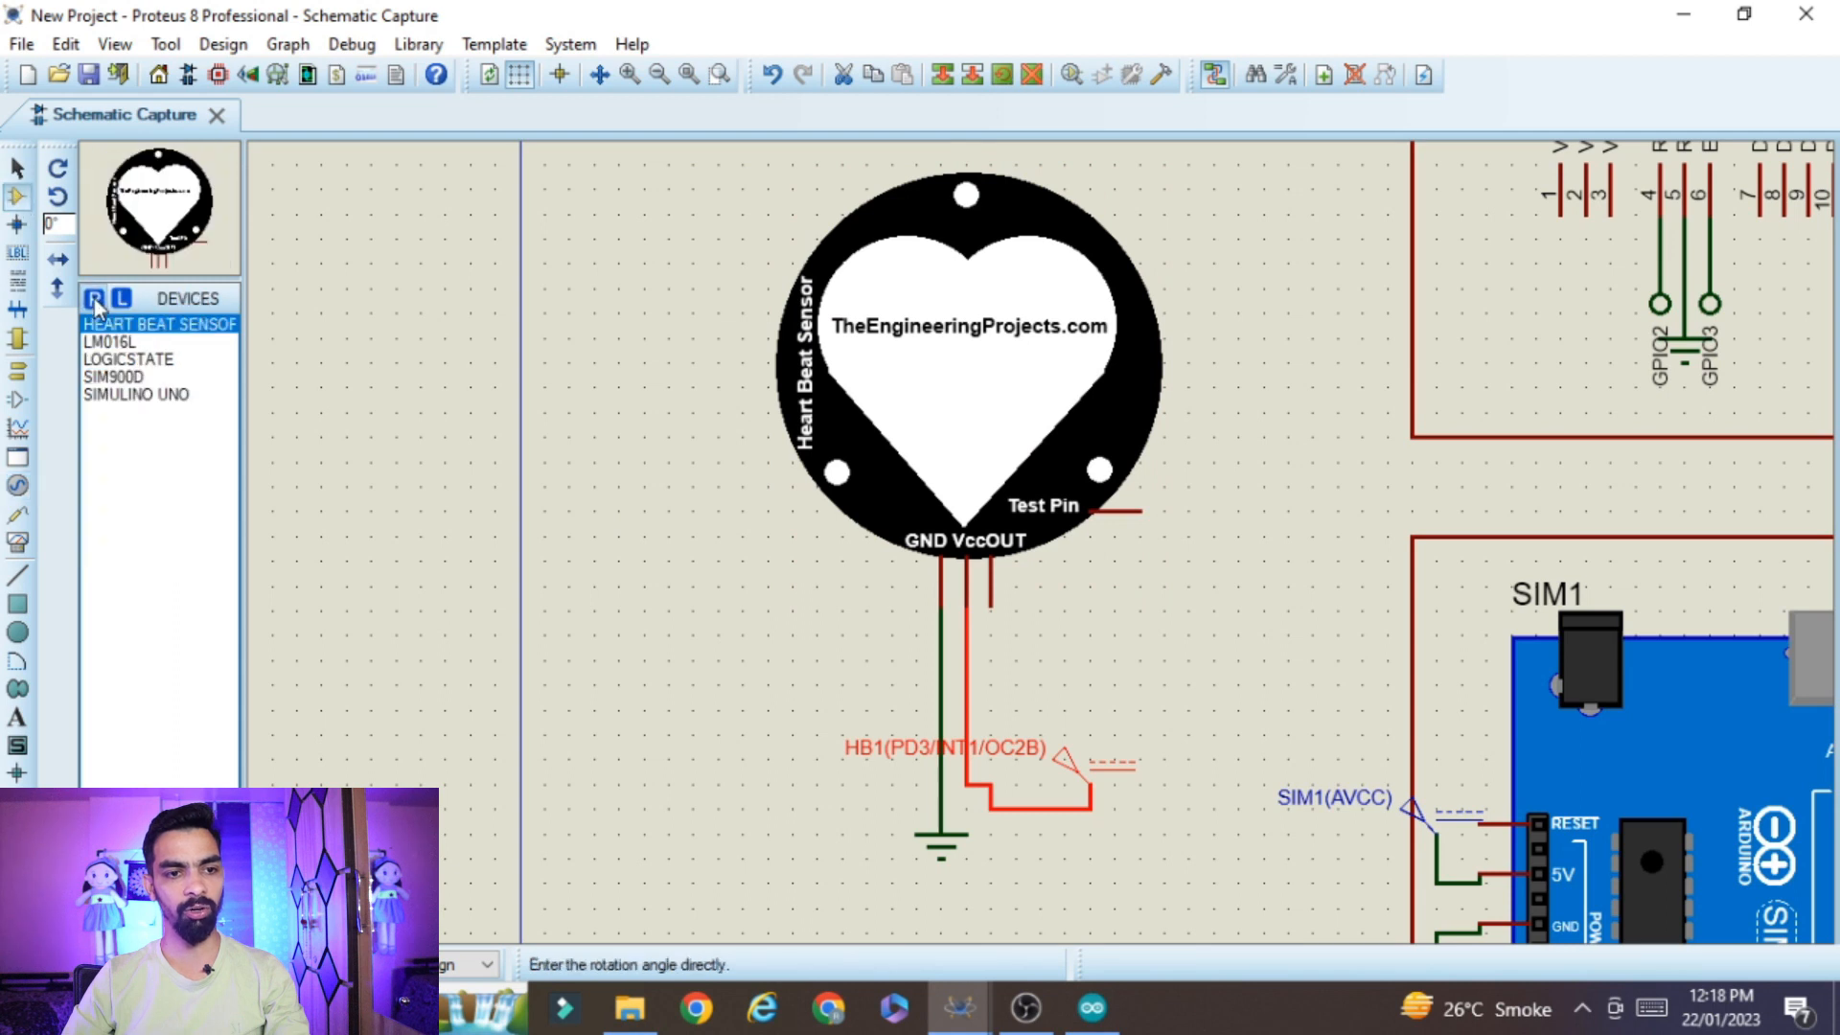
{"action": "left_click", "coordinate": [94, 300]}
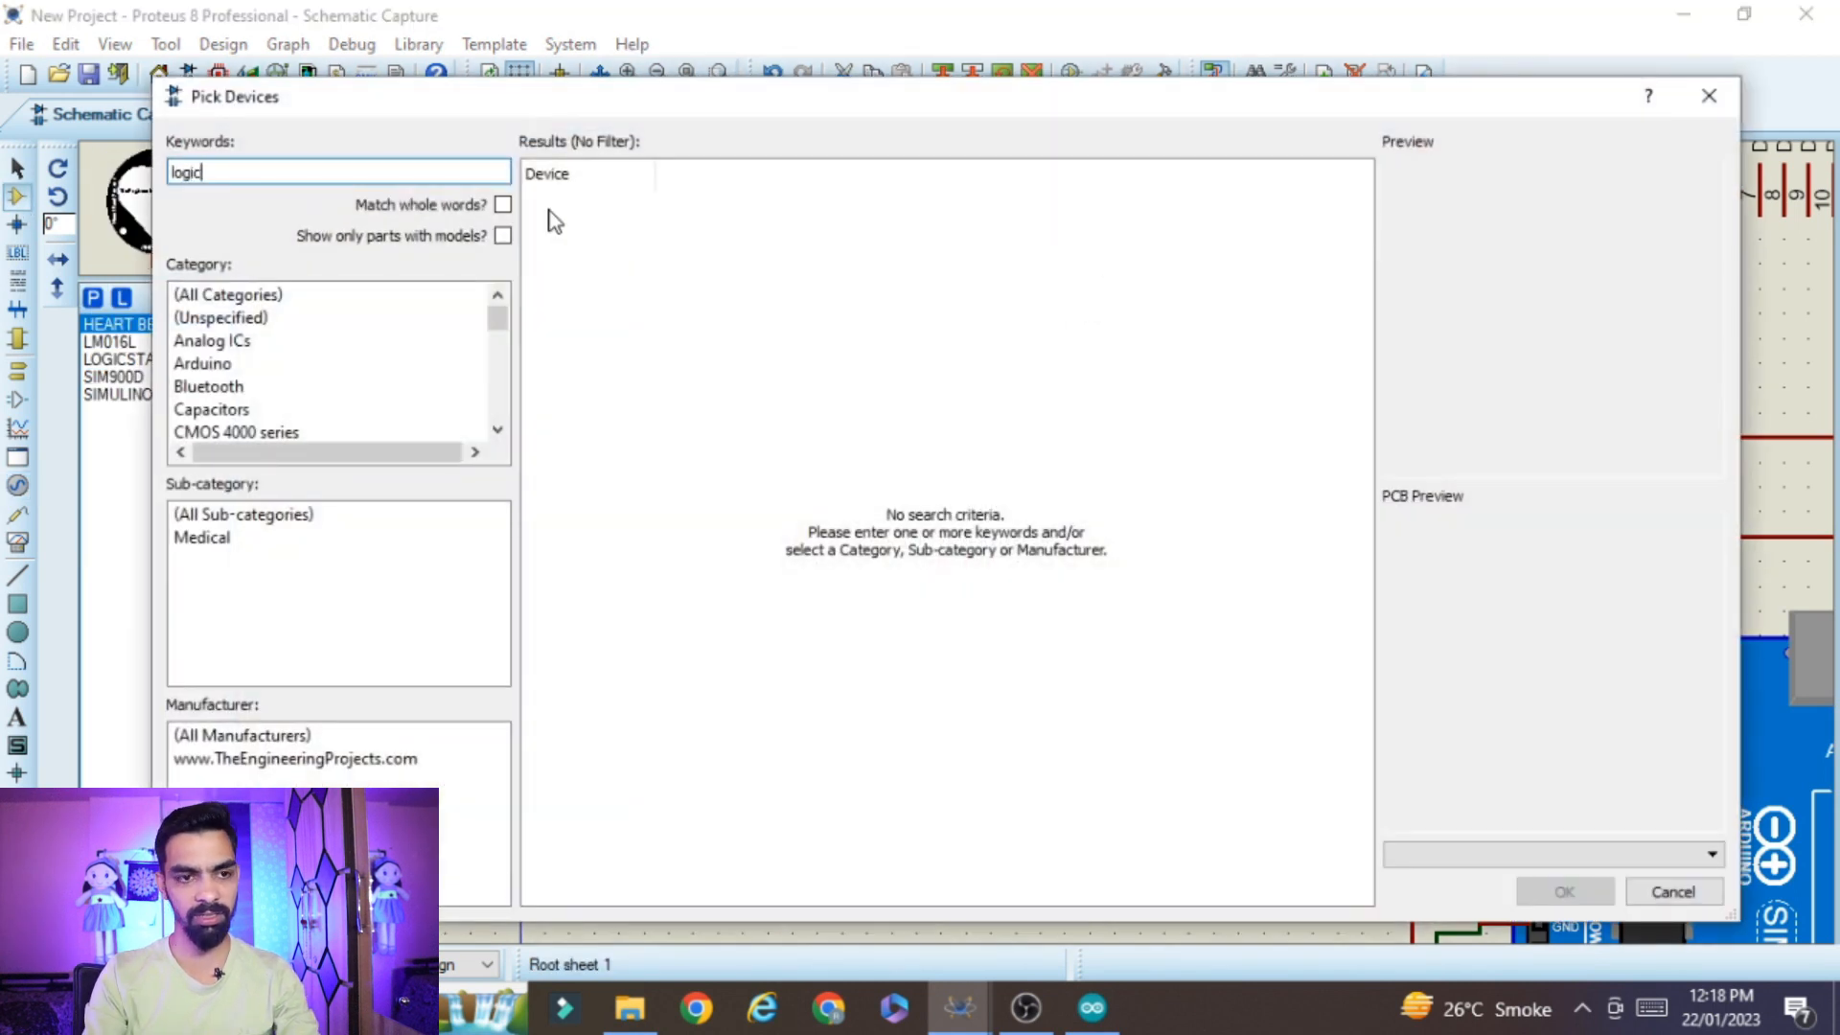
{"action": "type", "text": "logic state"}
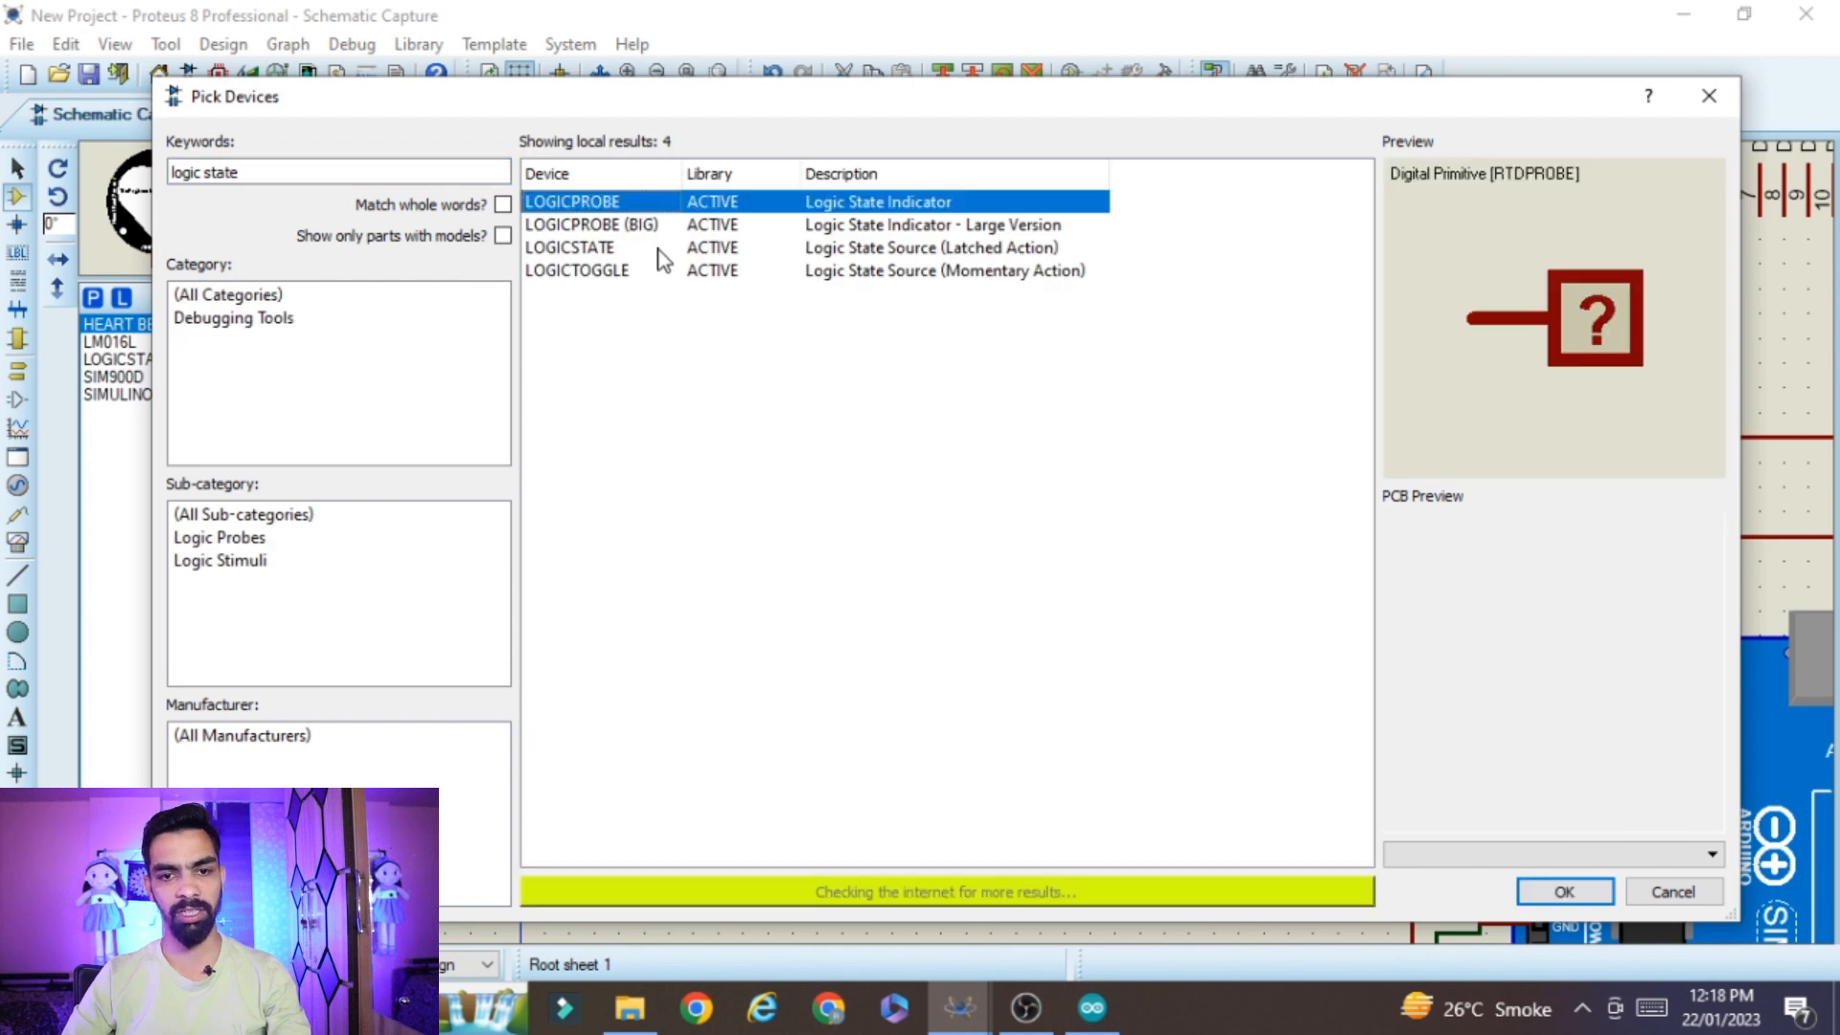
{"action": "left_click", "coordinate": [659, 249]}
{"action": "left_click", "coordinate": [1542, 893]}
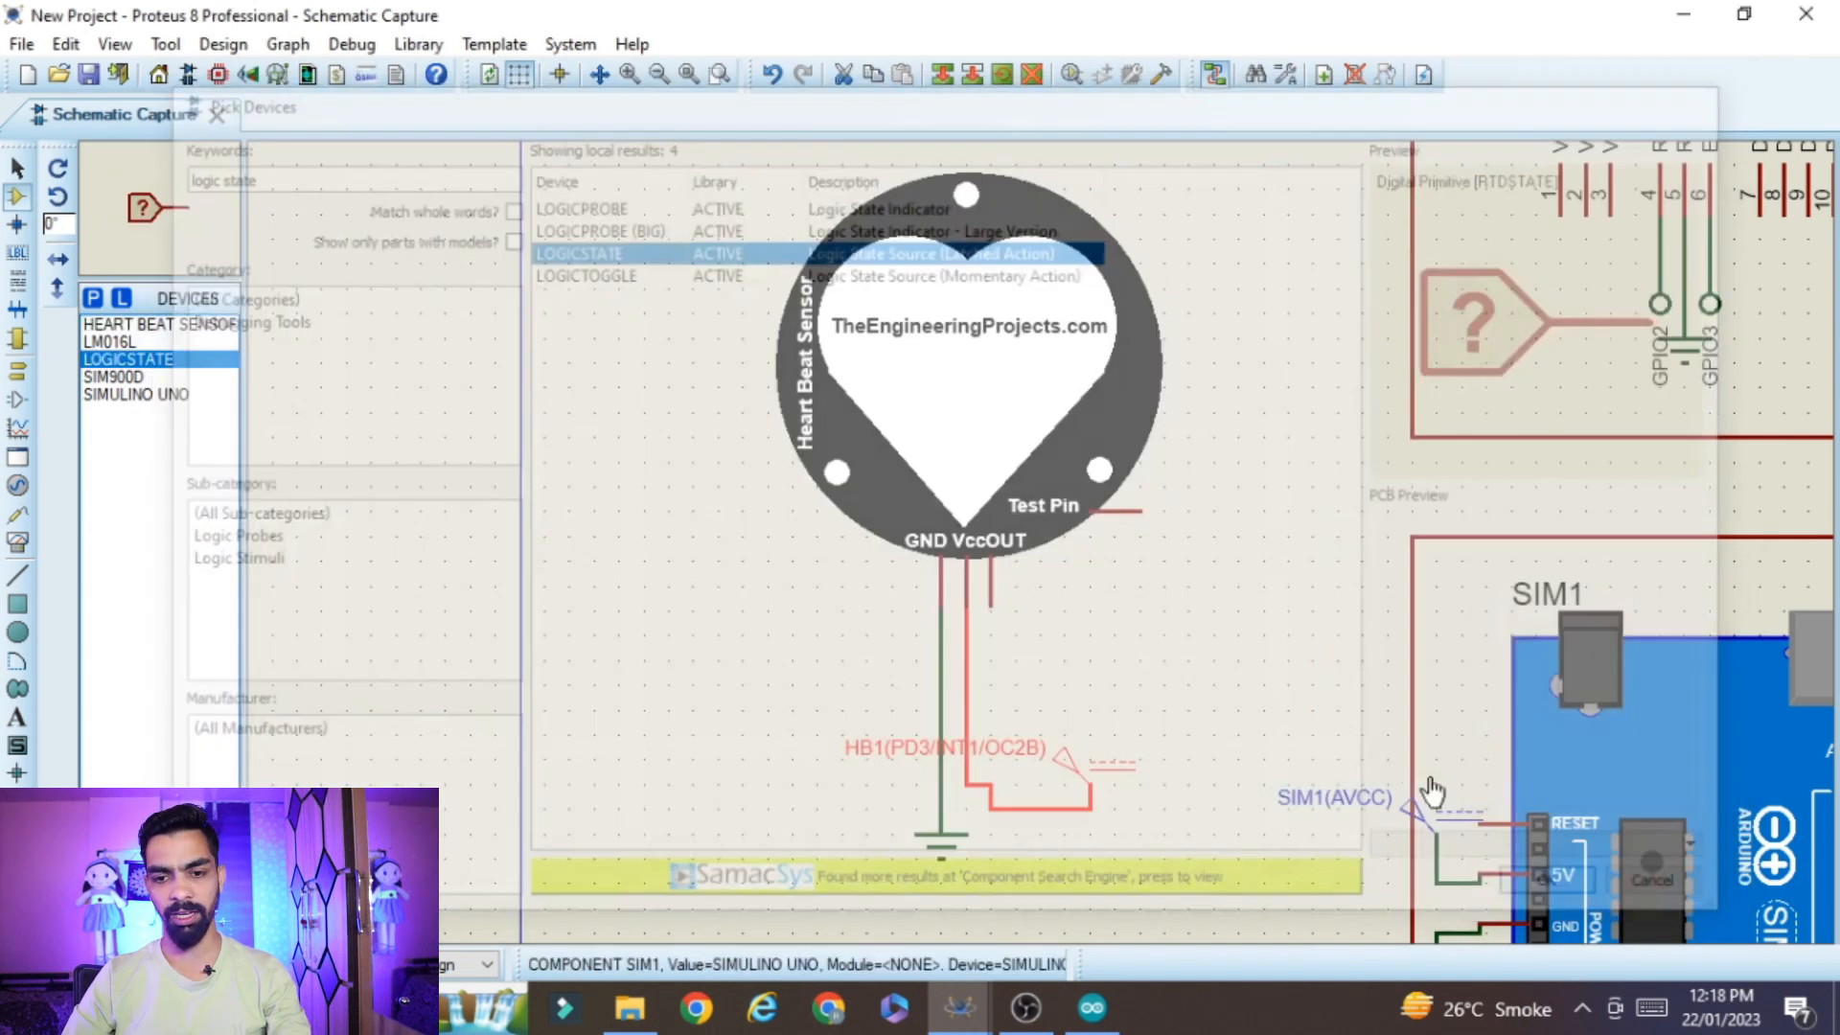
{"action": "left_click", "coordinate": [1238, 513]}
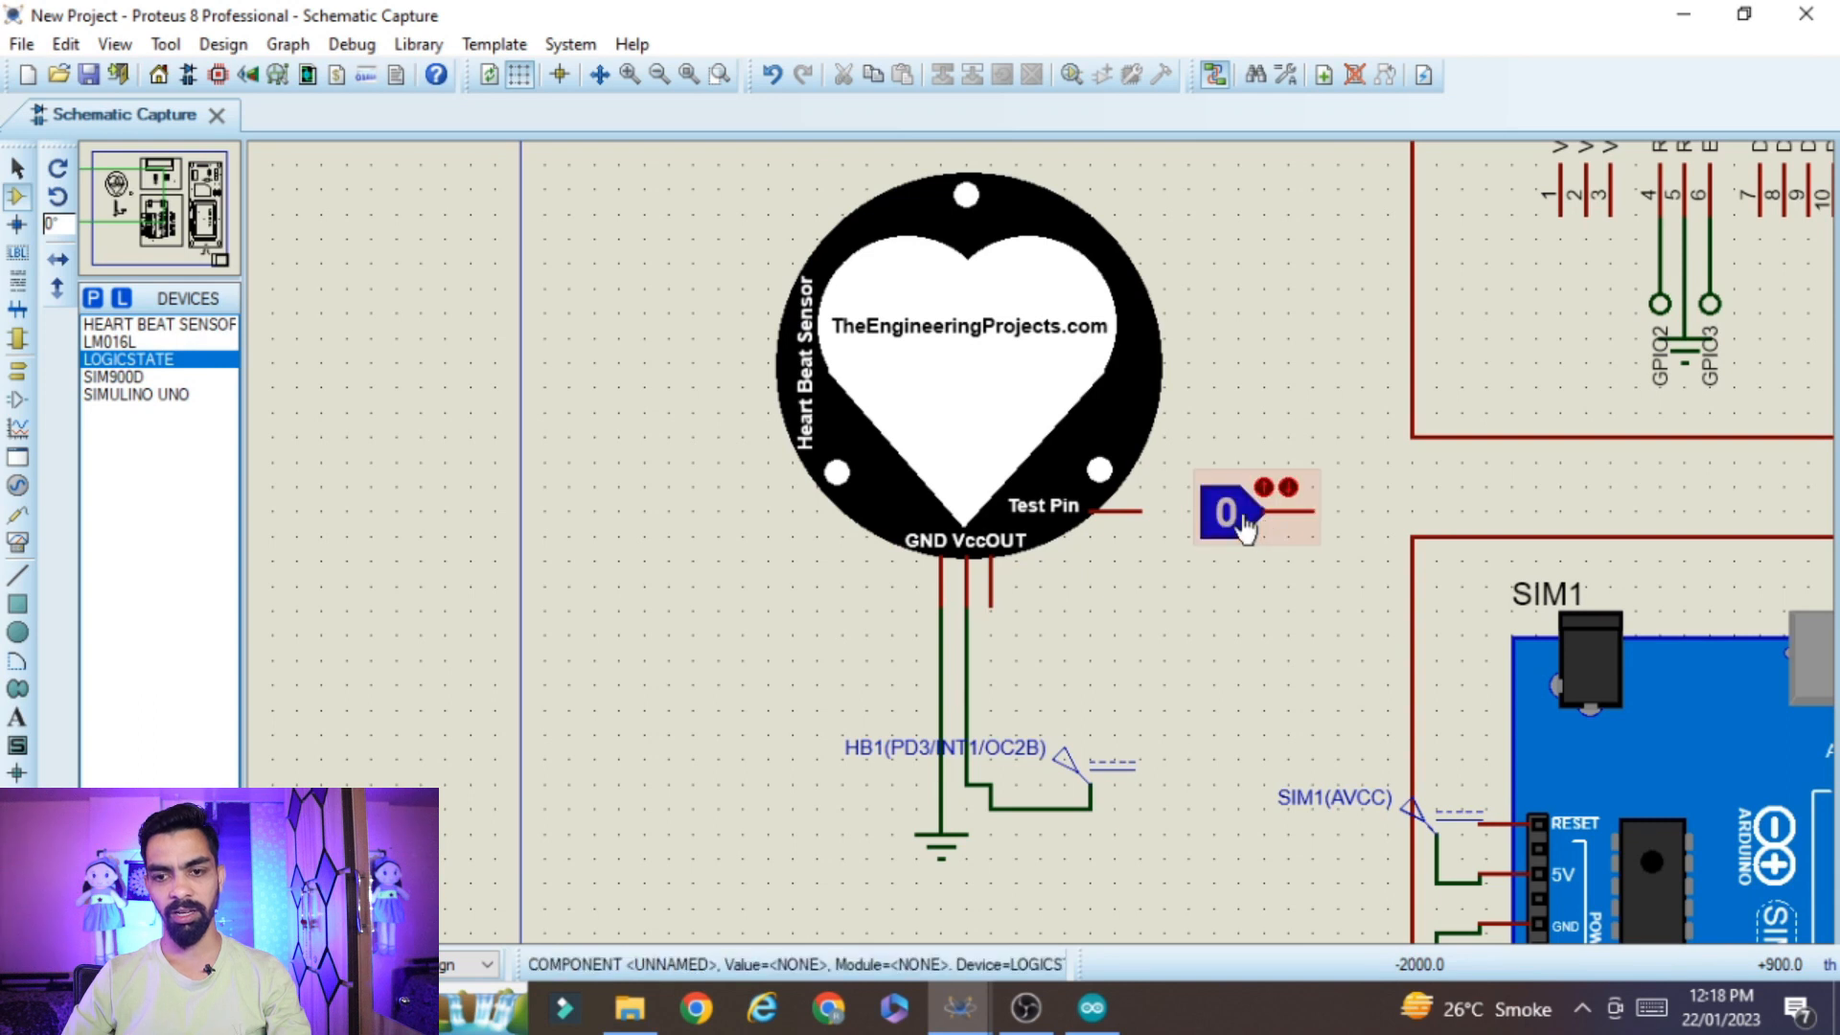
Rotate the logic state source 180 degrees, move it closer to the sensor and wire it to the Test Pin
{"action": "right_click", "coordinate": [1232, 522]}
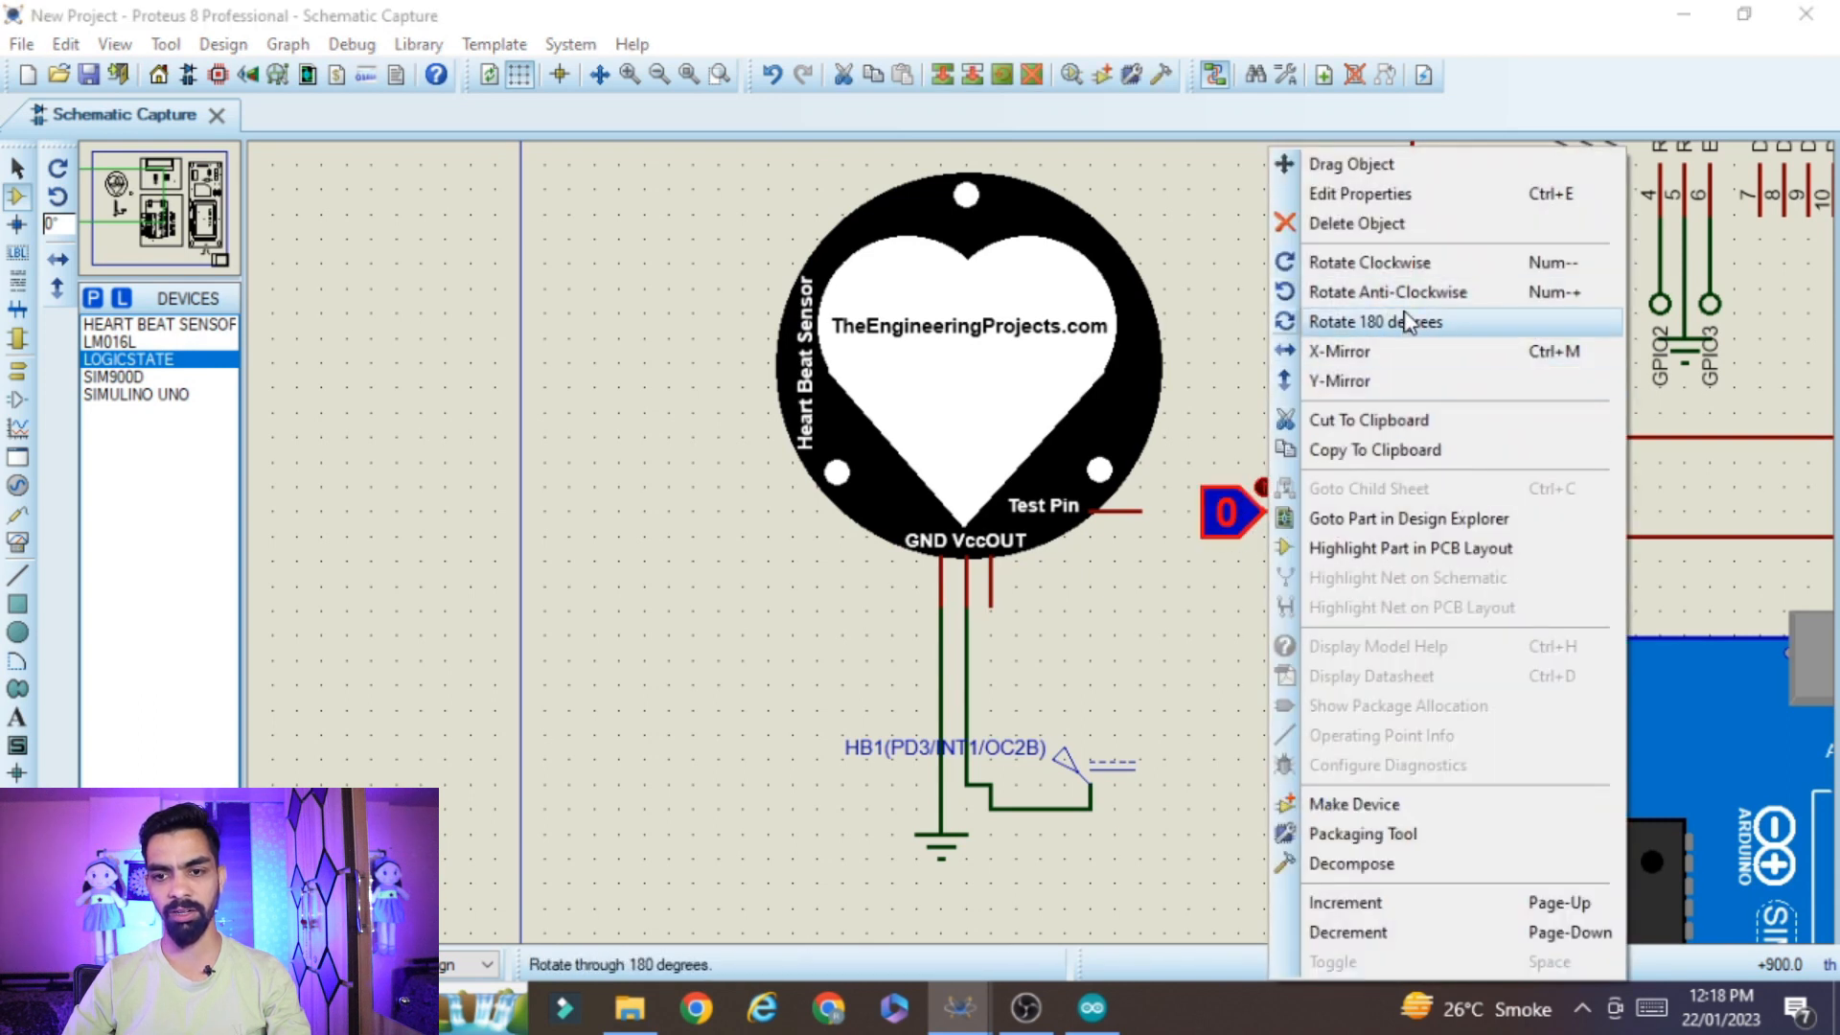
{"action": "left_click", "coordinate": [1380, 321]}
{"action": "left_click_drag", "start_coordinate": [1388, 518], "coordinate": [1287, 515]}
{"action": "left_click", "coordinate": [1140, 511]}
{"action": "left_click", "coordinate": [1213, 511]}
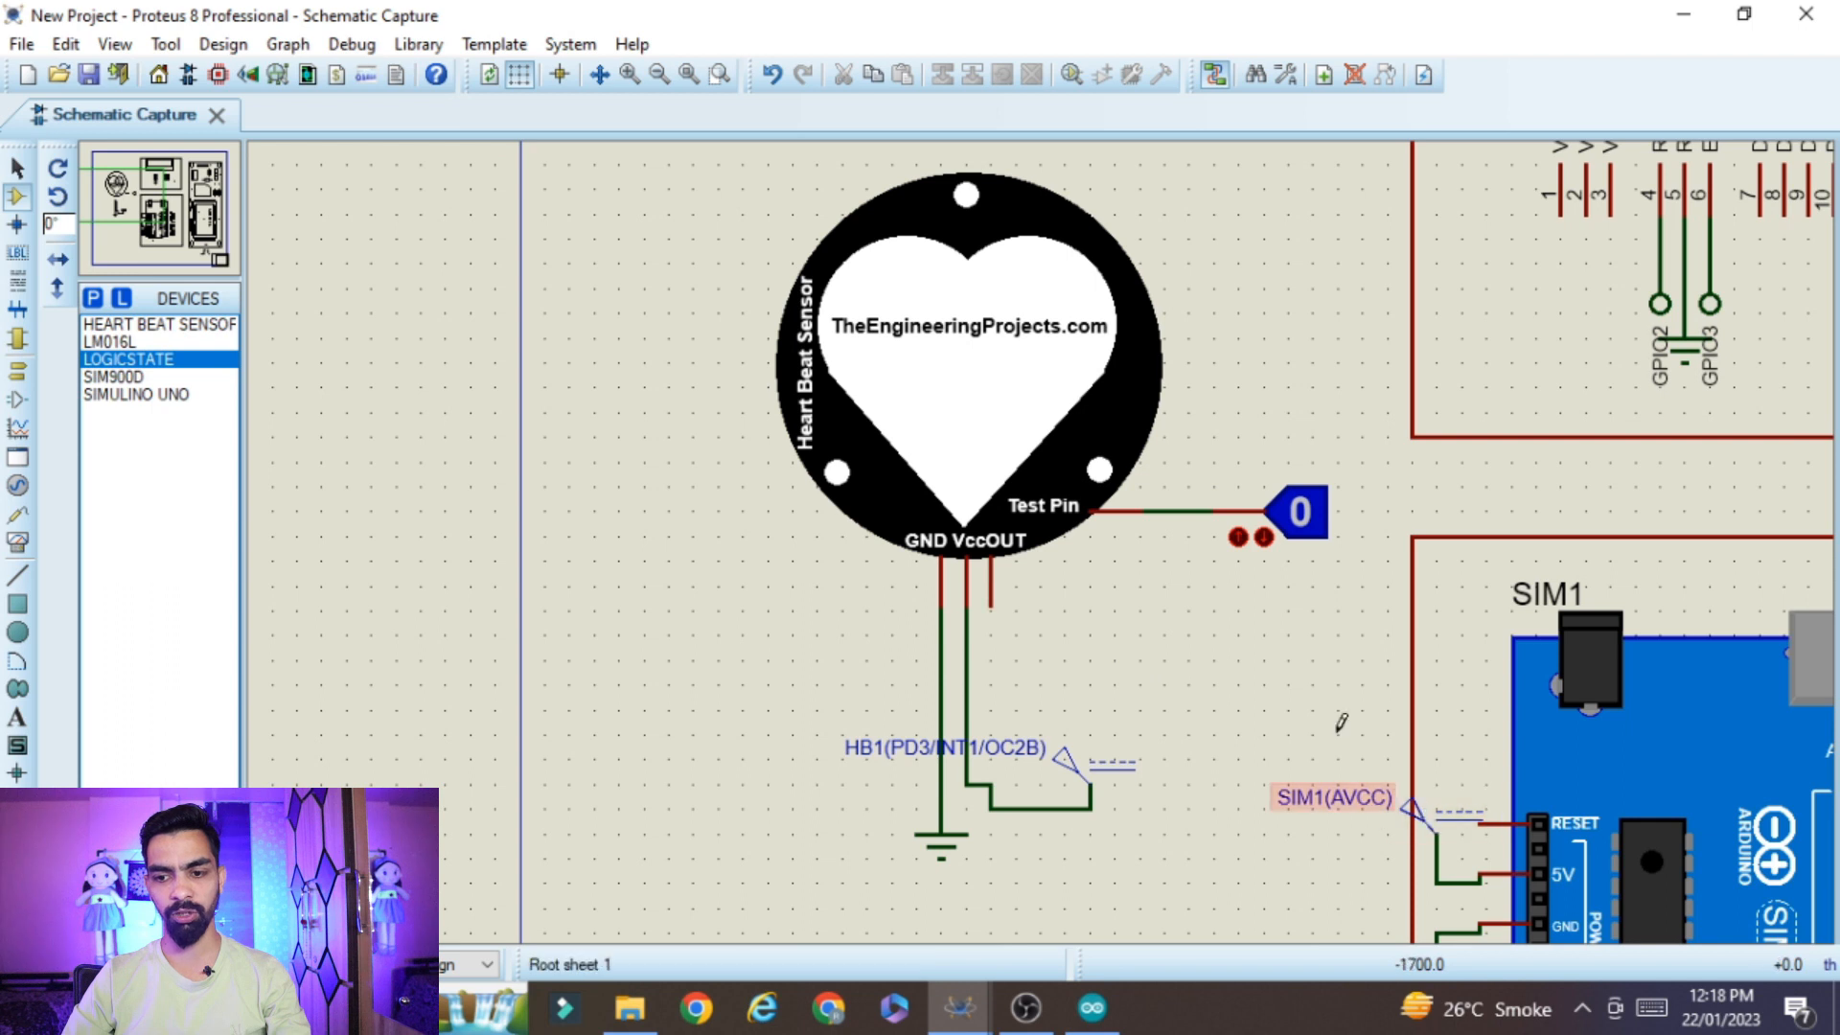
Place a default terminal below the heart beat sensor's OUT pin, rotate it so its connection faces up, and wire it to OUT
{"action": "scroll", "coordinate": [1314, 728], "scroll_direction": "down", "scroll_amount": 2}
{"action": "scroll", "coordinate": [1255, 752], "scroll_direction": "up", "scroll_amount": 2}
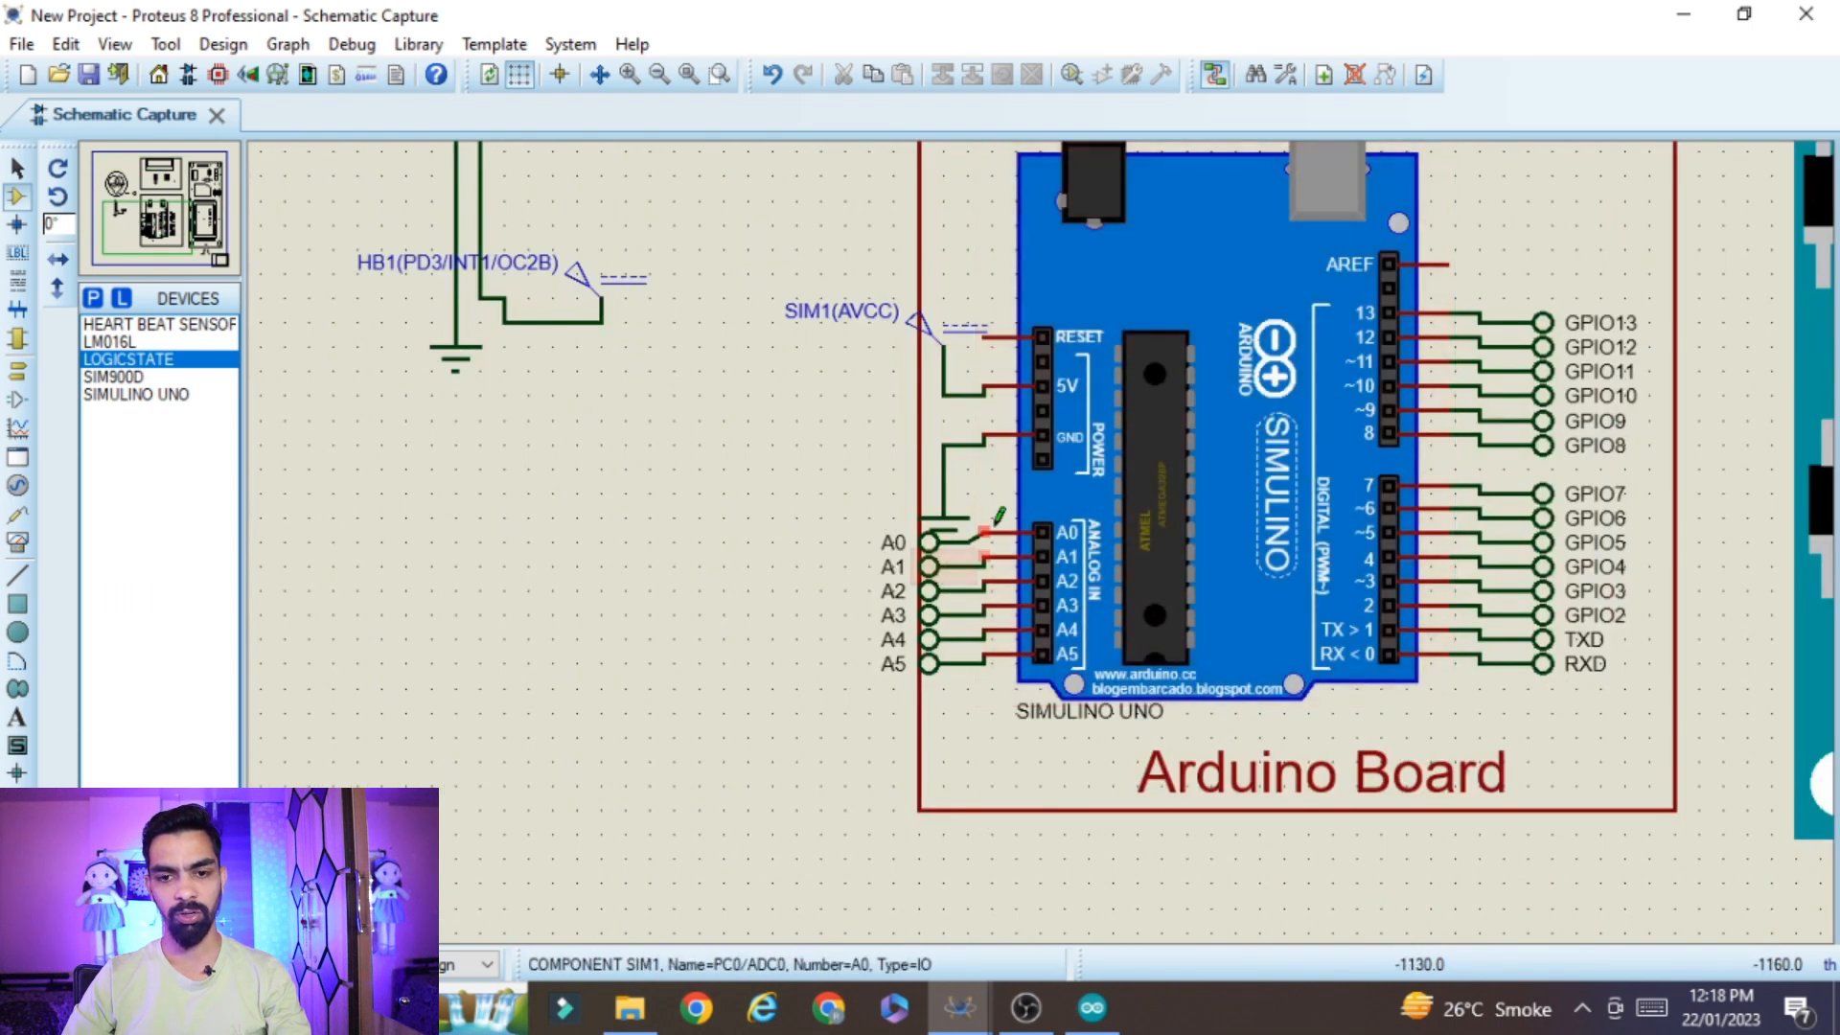
{"action": "scroll", "coordinate": [944, 532], "scroll_direction": "down", "scroll_amount": 2}
{"action": "scroll", "coordinate": [881, 364], "scroll_direction": "up", "scroll_amount": 2}
{"action": "scroll", "coordinate": [1039, 526], "scroll_direction": "up", "scroll_amount": 2}
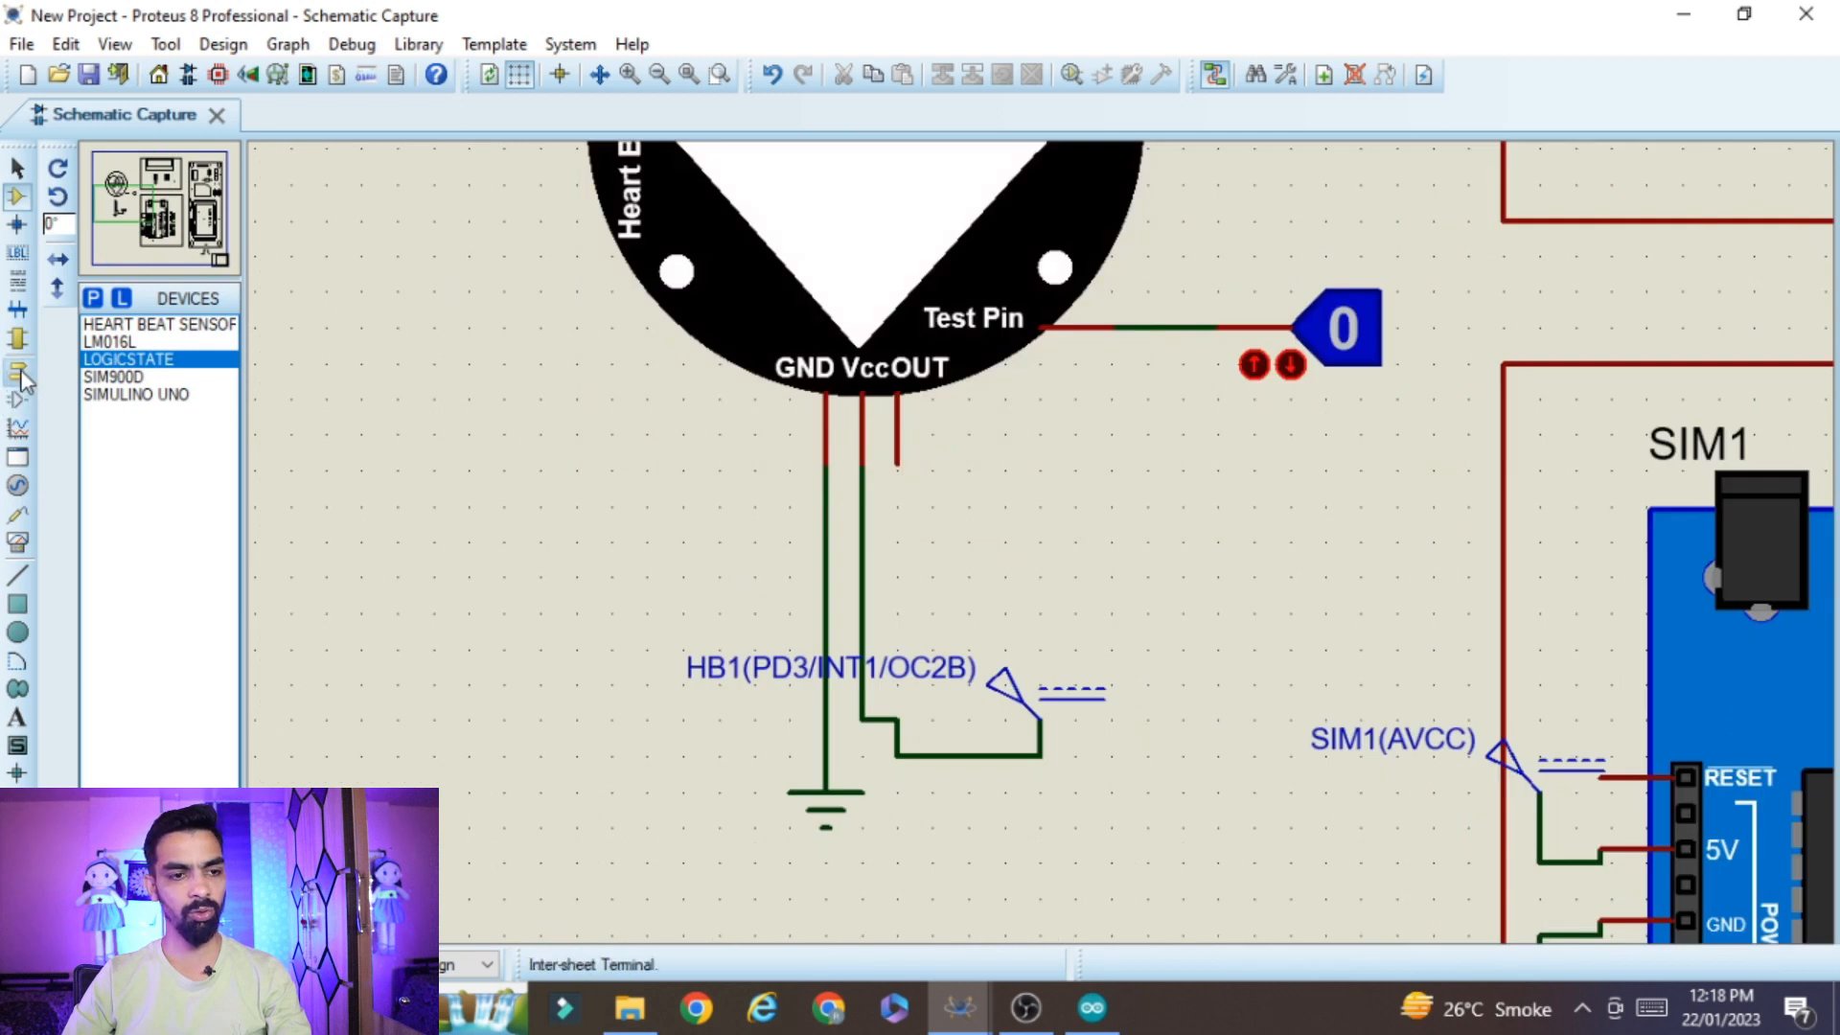
{"action": "left_click", "coordinate": [17, 372]}
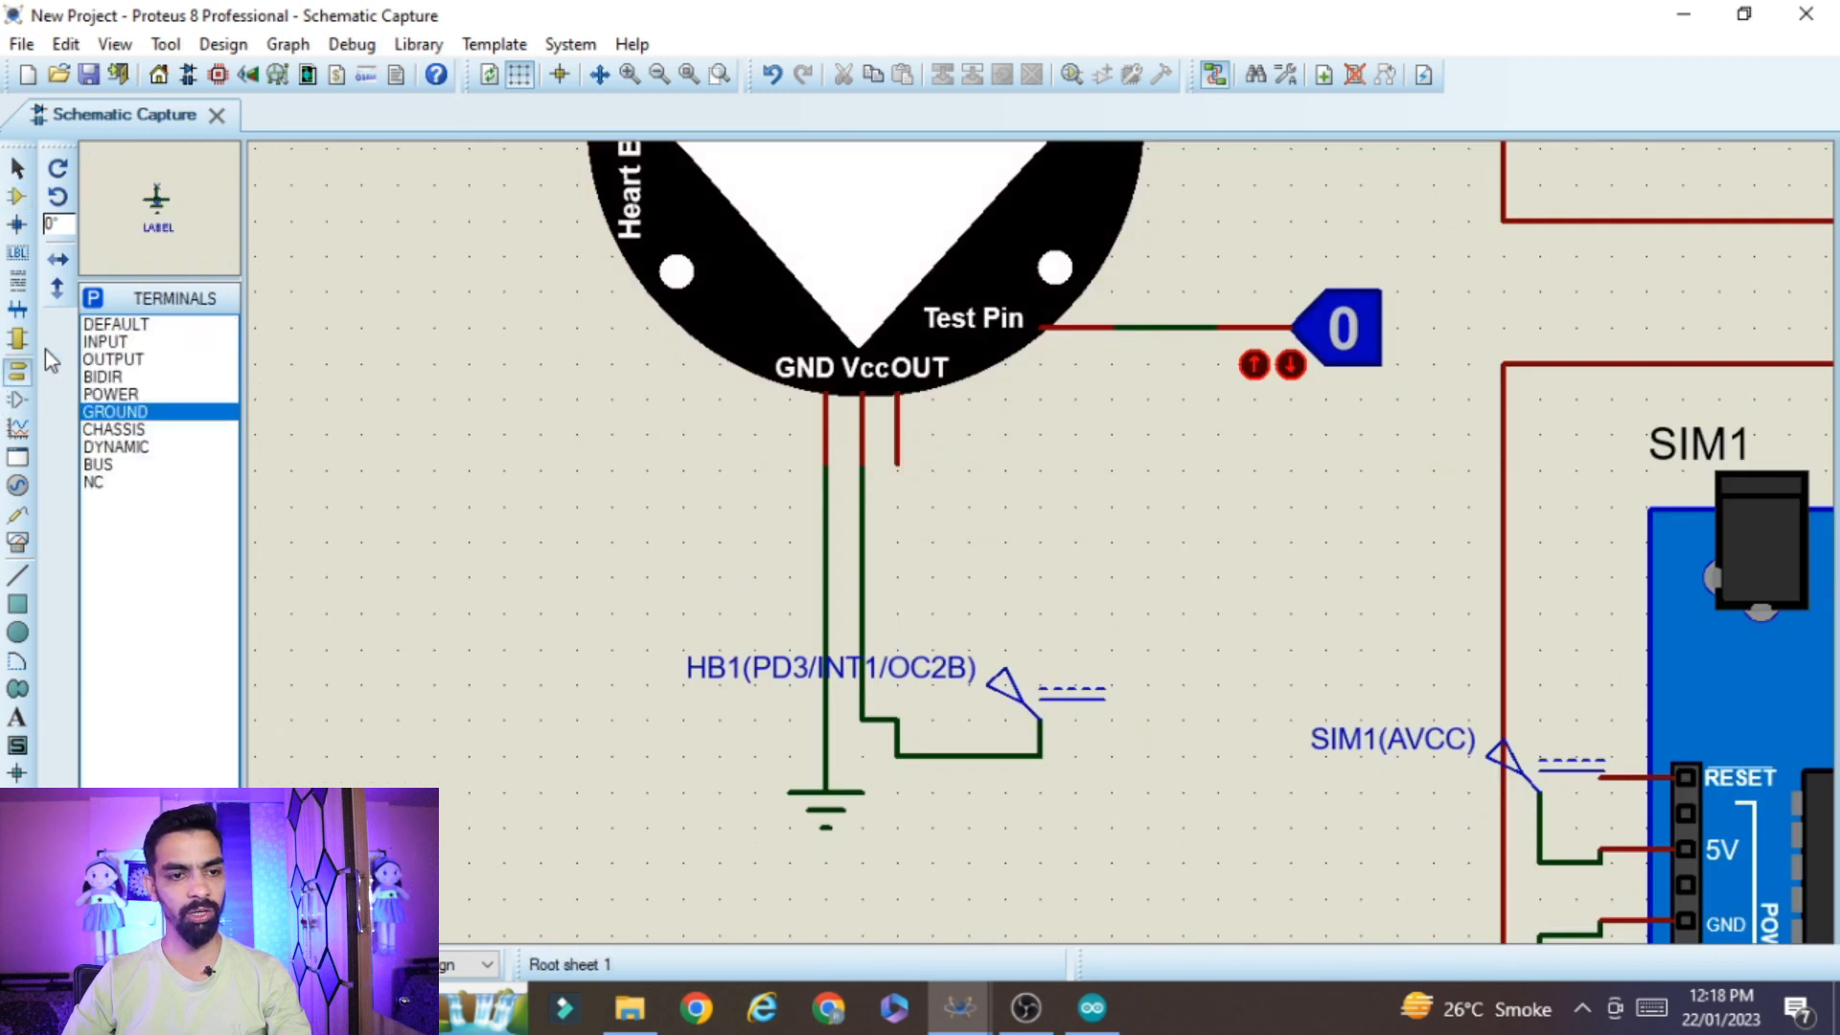
{"action": "left_click", "coordinate": [926, 543]}
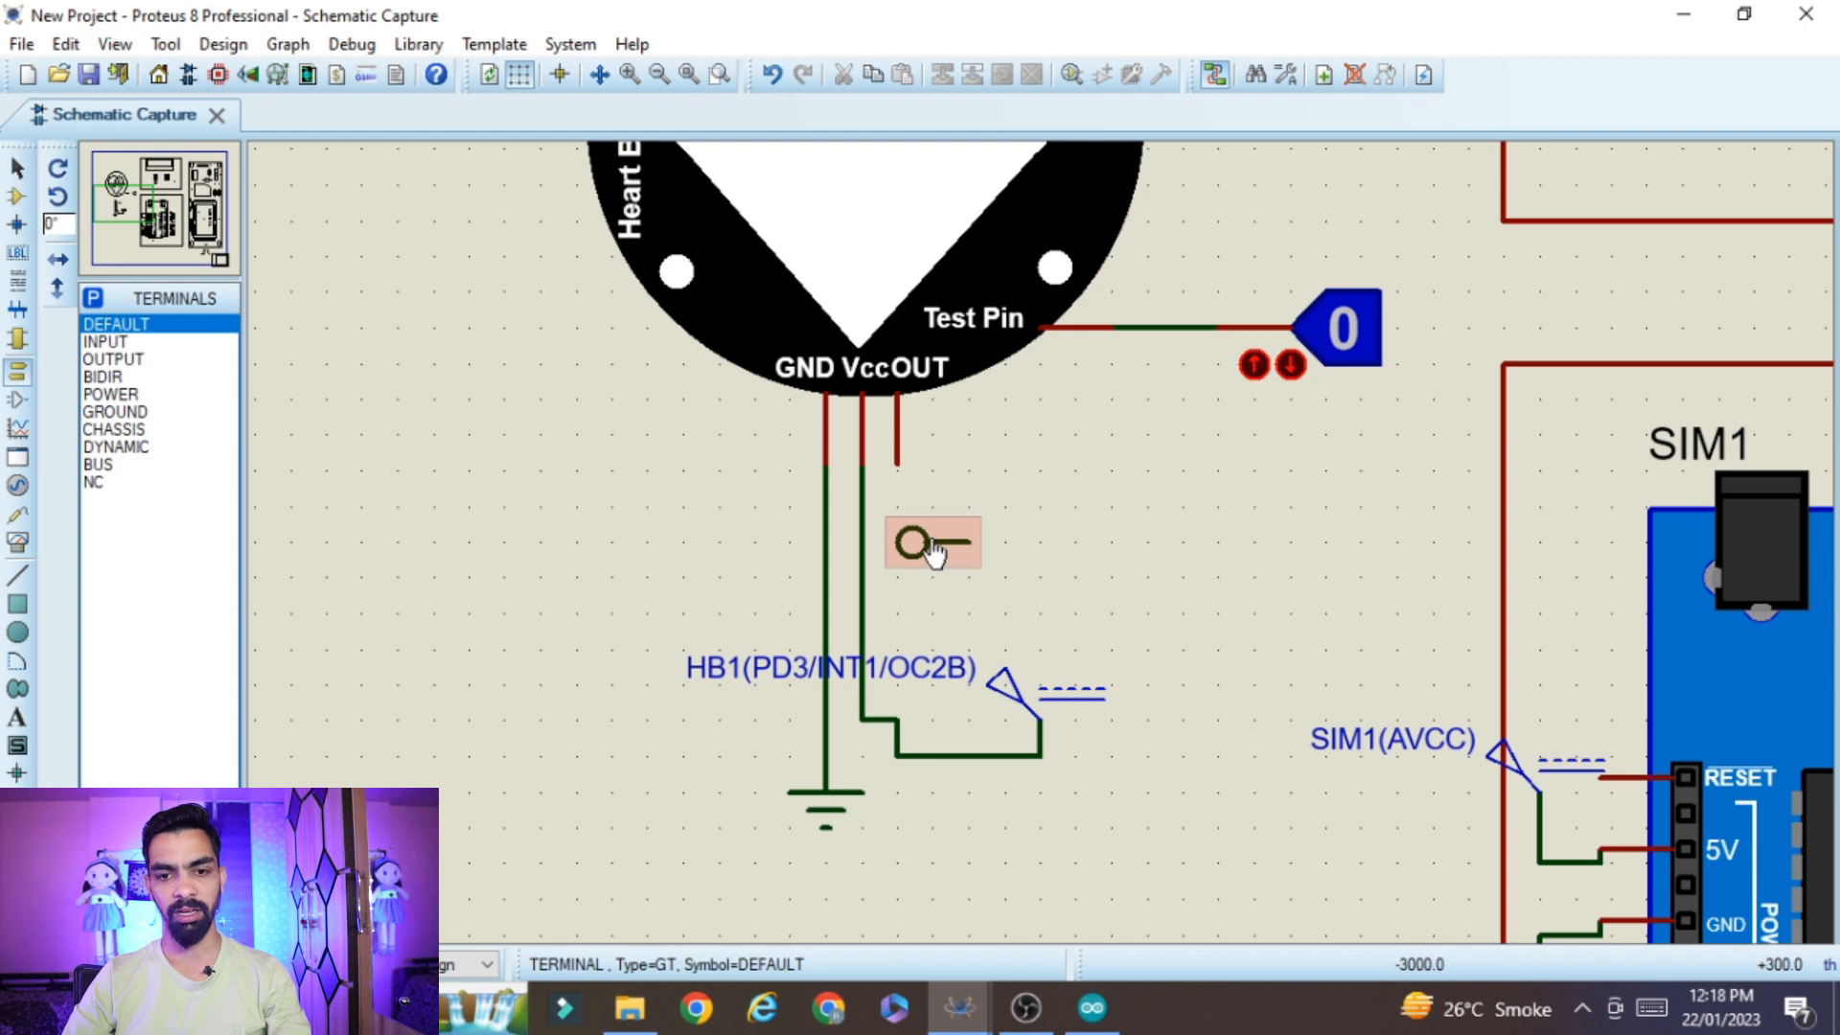
{"action": "right_click", "coordinate": [933, 549]}
{"action": "left_click", "coordinate": [1054, 189]}
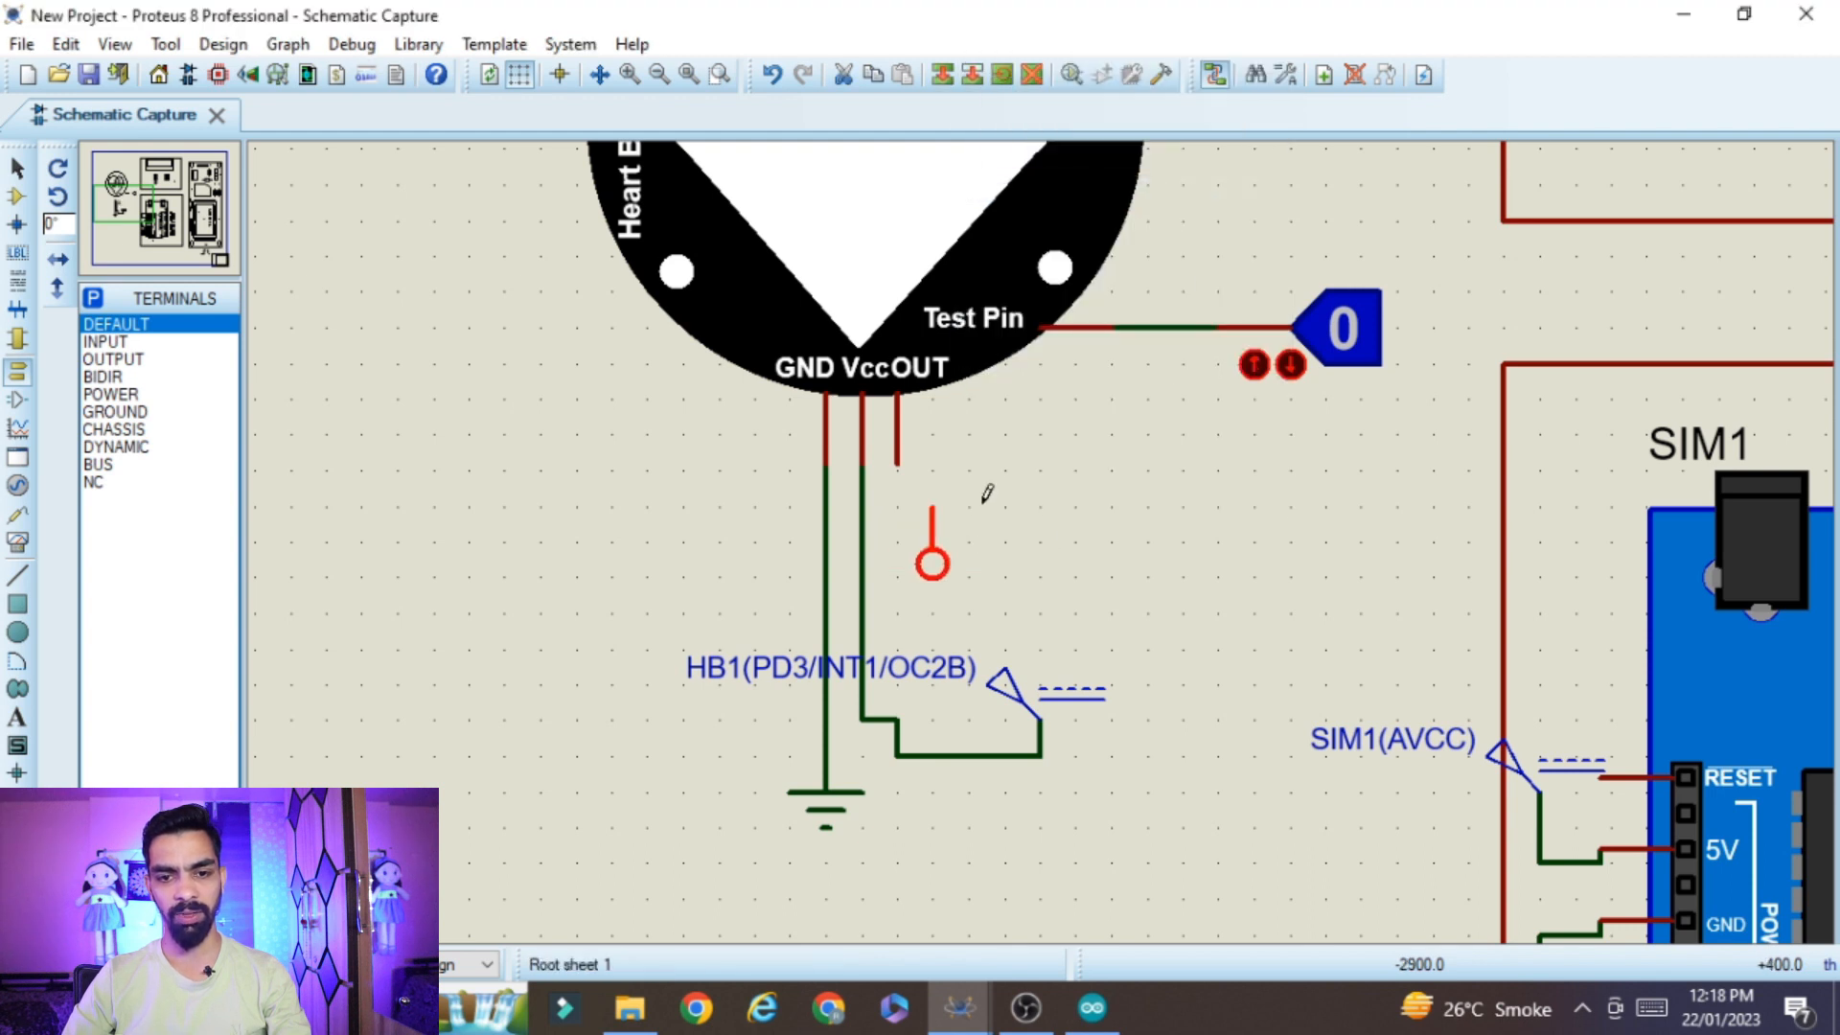
{"action": "left_click", "coordinate": [897, 464]}
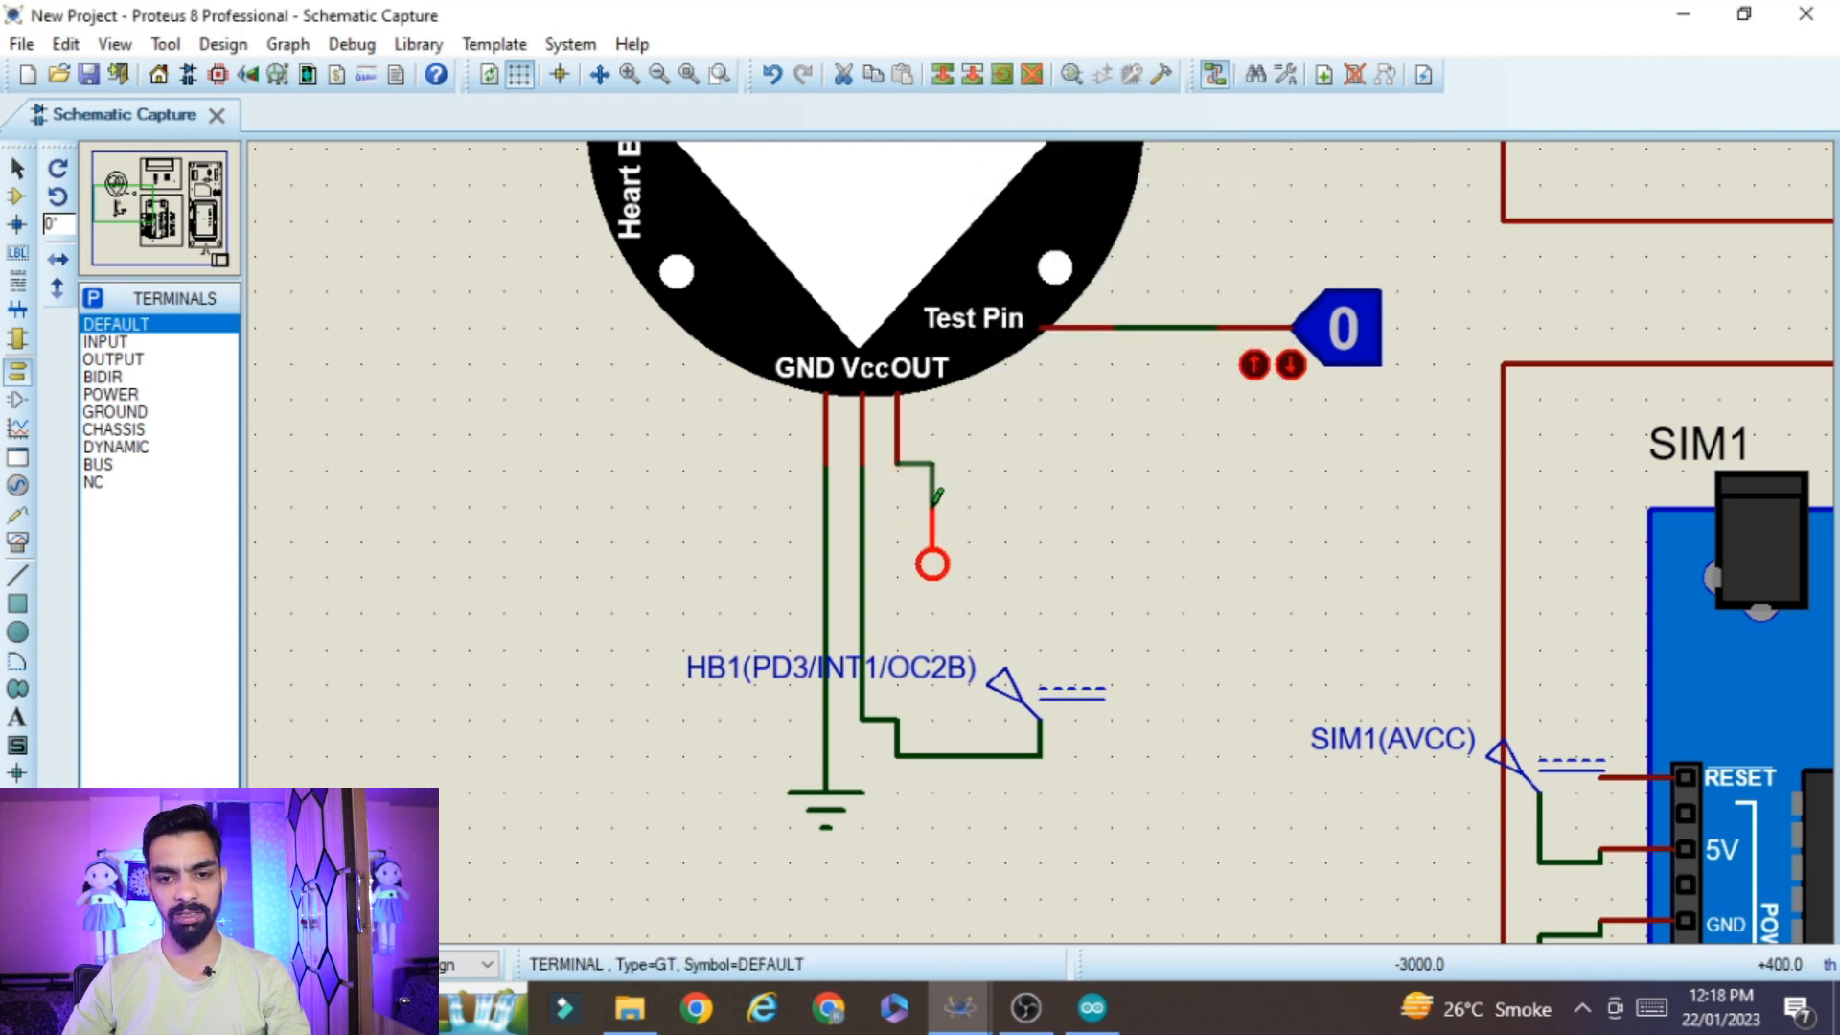
Label the terminal on the sensor's OUT pin A0 to match the Arduino's A0 terminal
{"action": "double_click", "coordinate": [932, 558]}
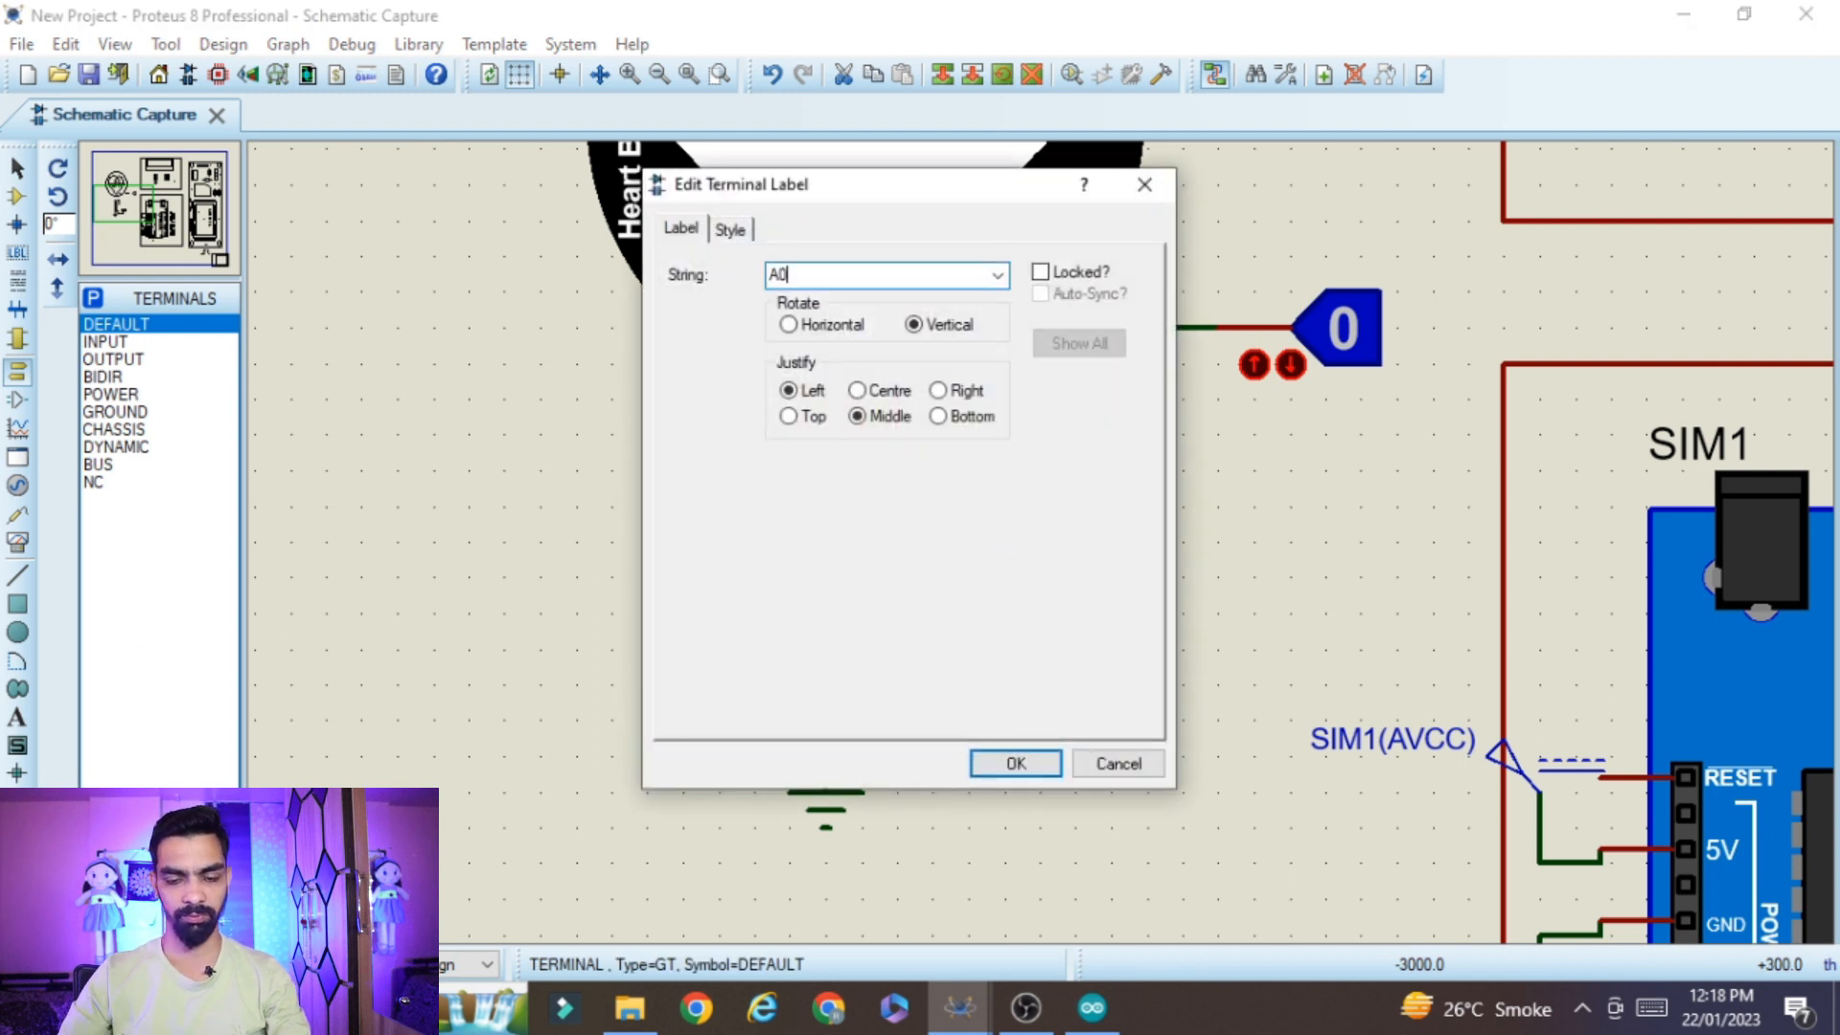
{"action": "left_click_drag", "start_coordinate": [818, 275], "coordinate": [669, 272]}
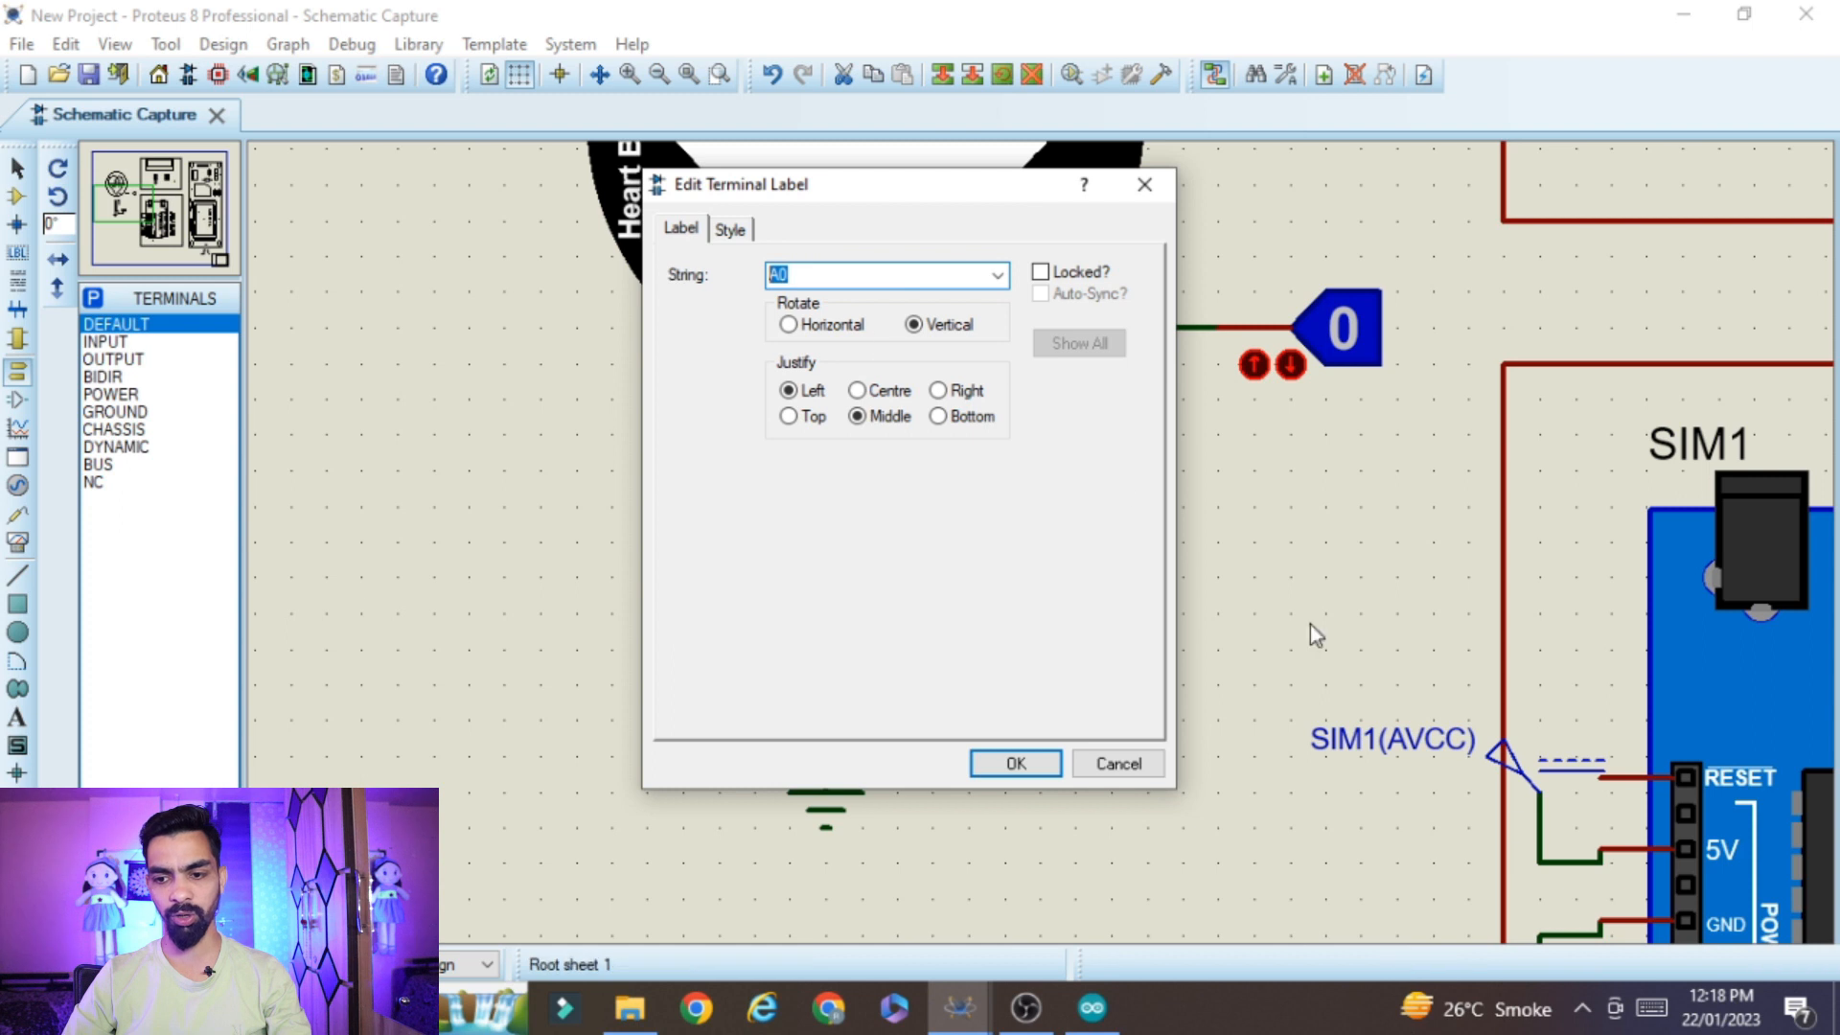
{"action": "left_click", "coordinate": [1016, 764]}
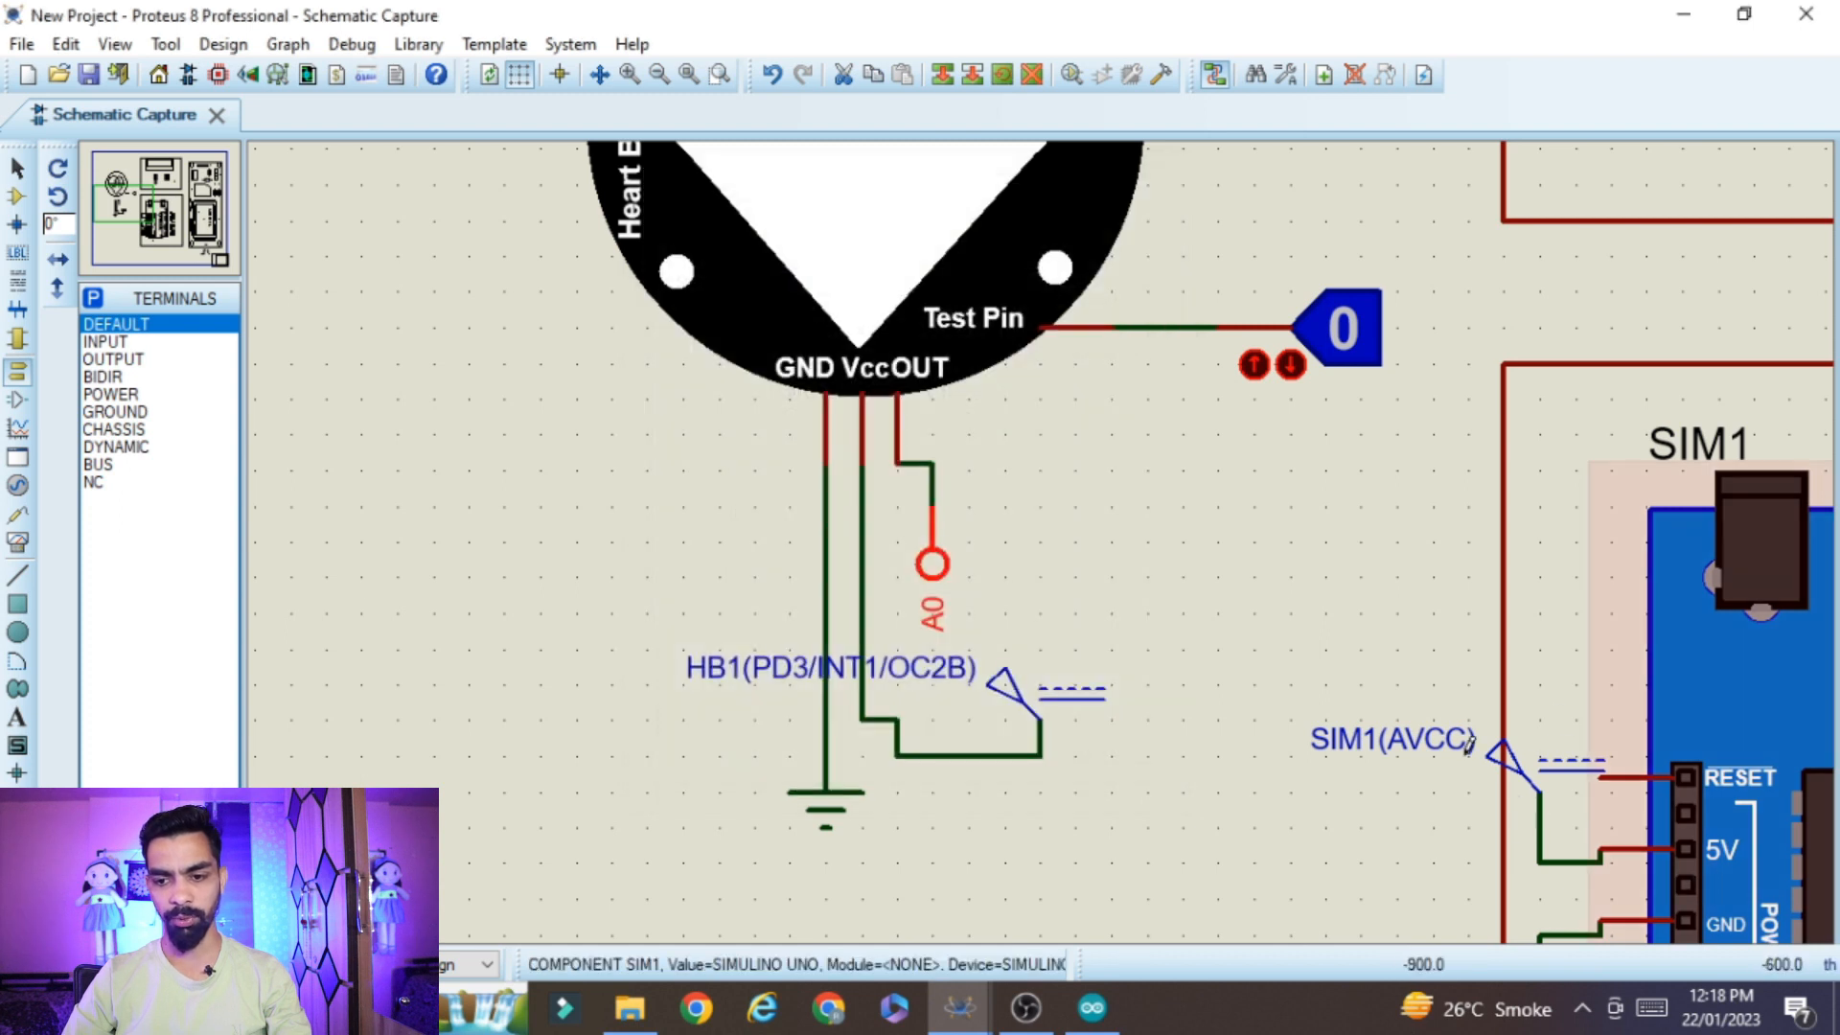
{"action": "scroll", "coordinate": [939, 537], "scroll_direction": "down", "scroll_amount": 2}
{"action": "scroll", "coordinate": [939, 546], "scroll_direction": "up", "scroll_amount": 3}
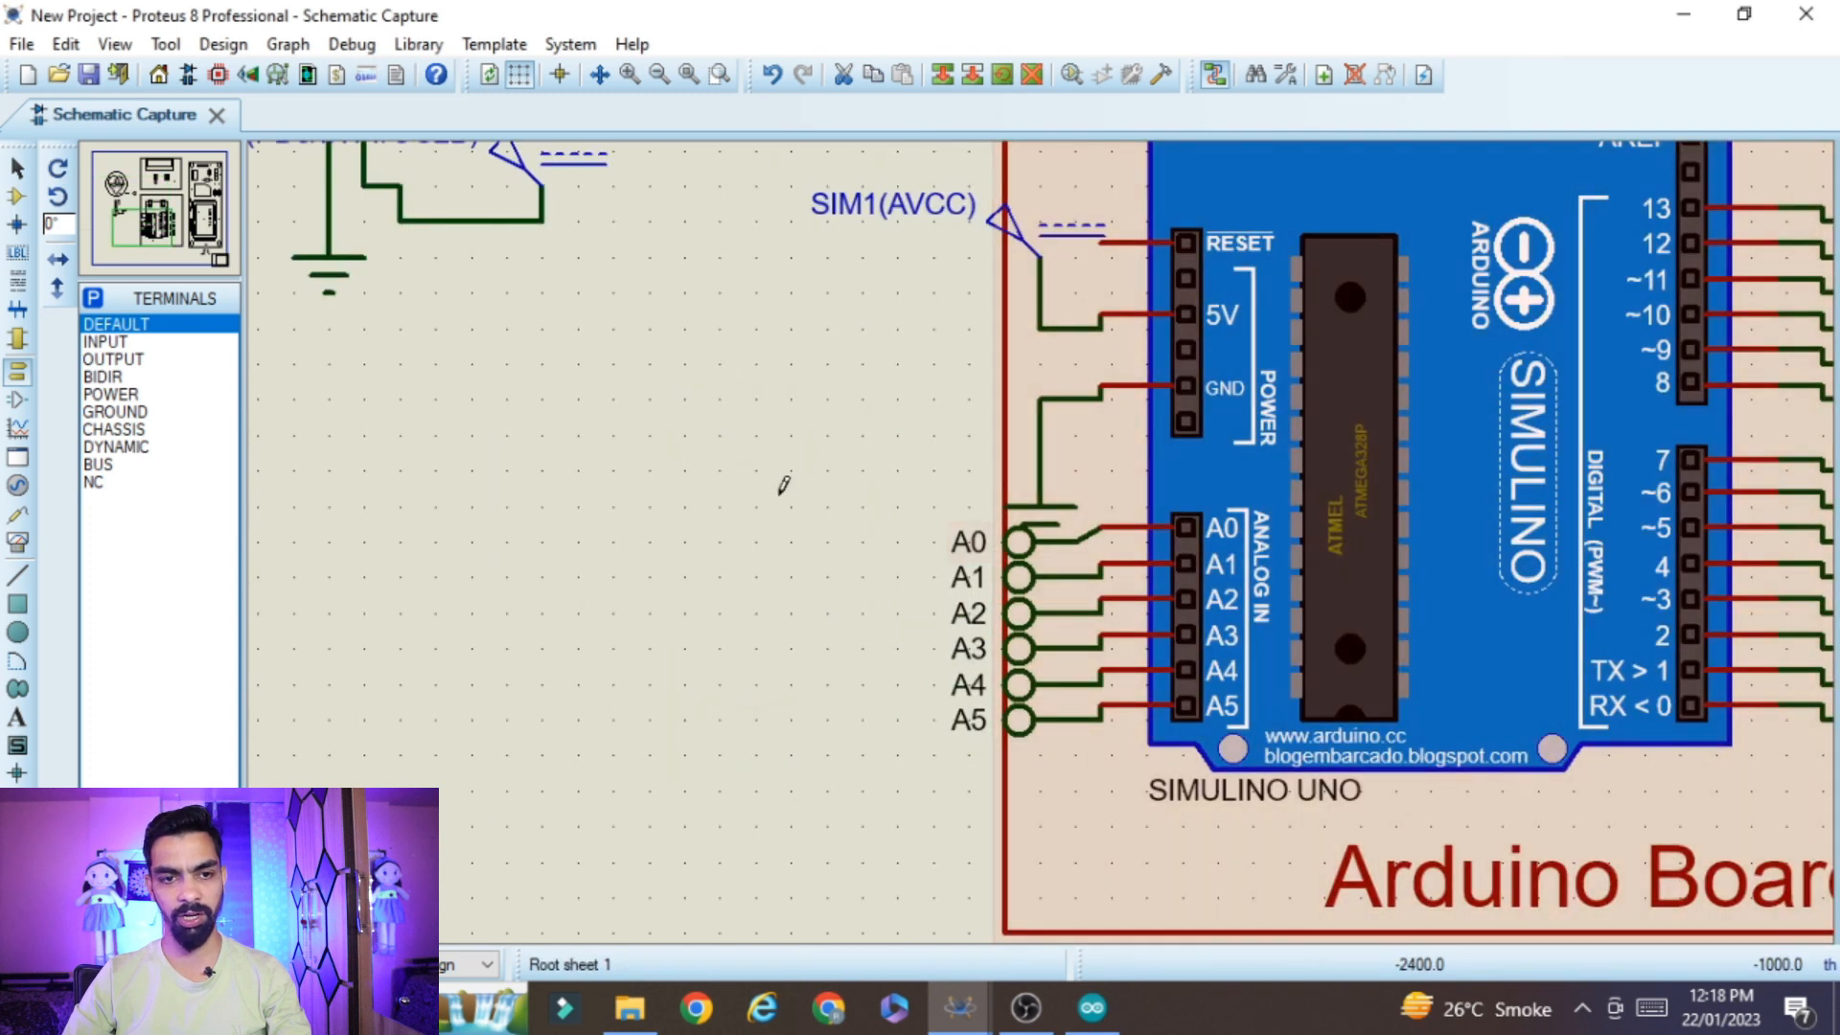
Open the heart beat sensor's properties and browse for its program file in the Youtube\Arduino folder on drive E:
{"action": "scroll", "coordinate": [780, 484], "scroll_direction": "down", "scroll_amount": 2}
{"action": "scroll", "coordinate": [805, 249], "scroll_direction": "up", "scroll_amount": 3}
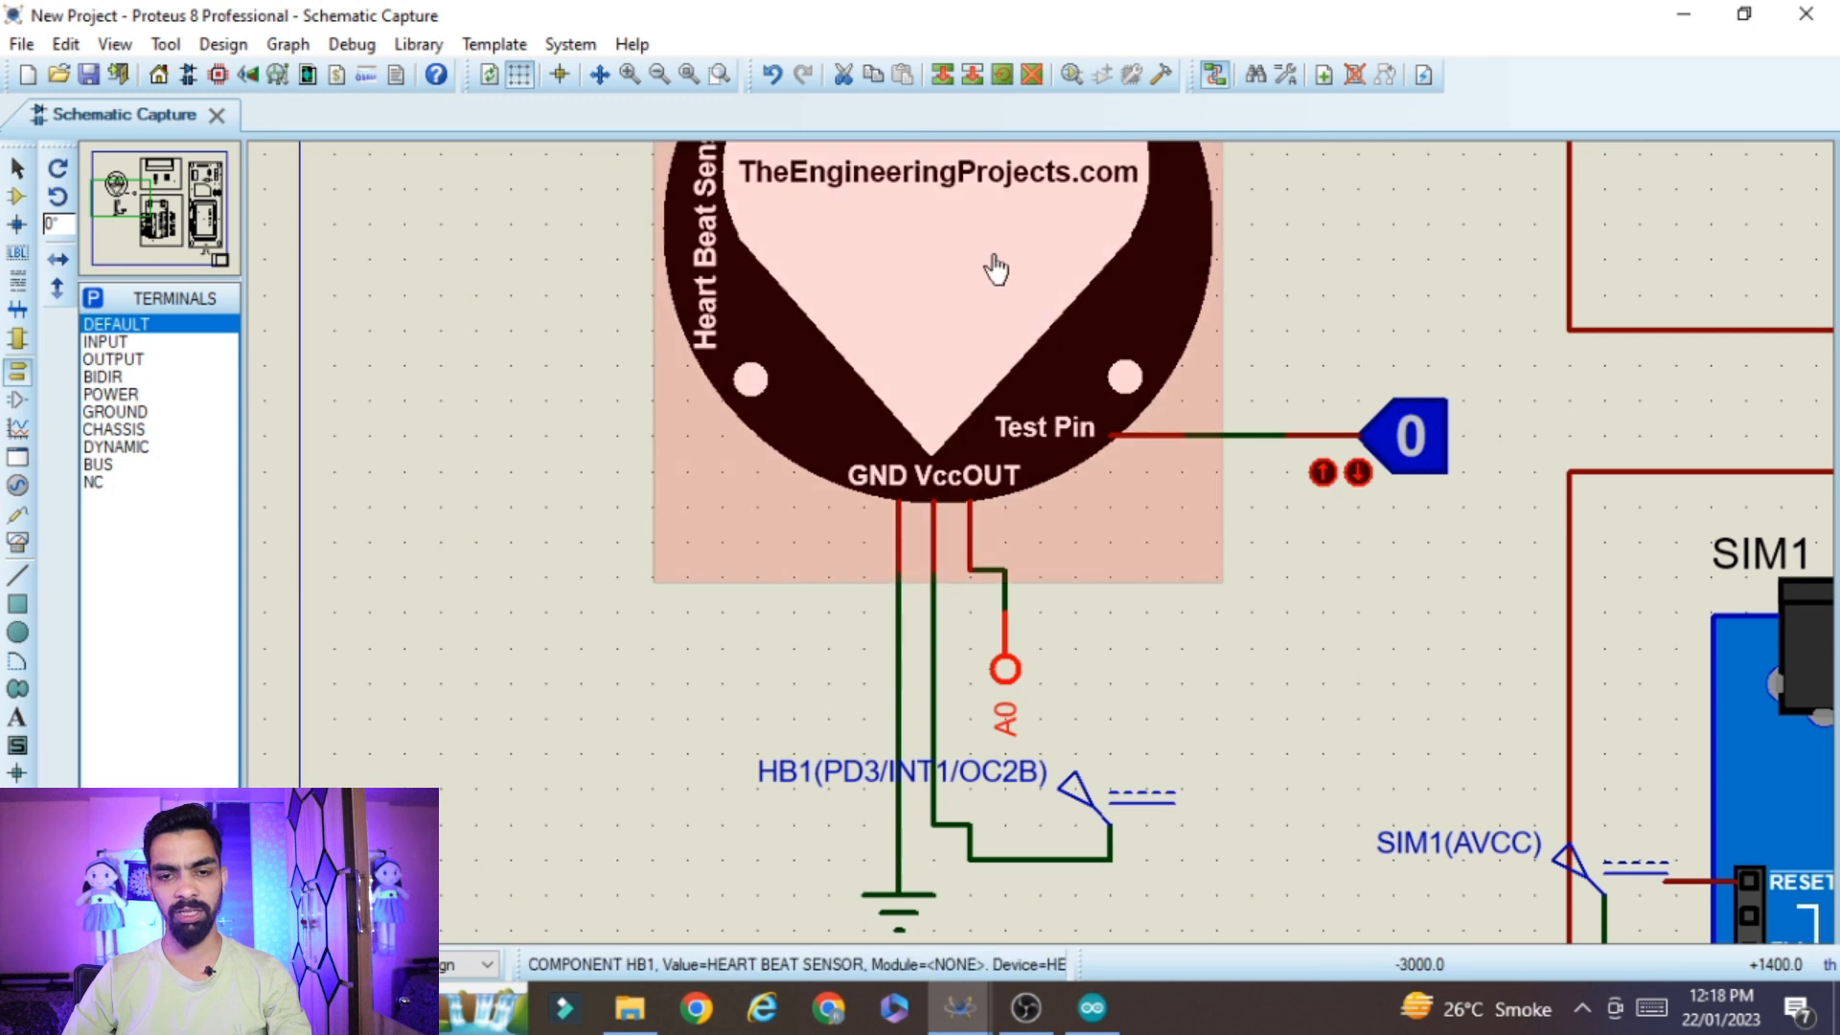
{"action": "scroll", "coordinate": [1020, 369], "scroll_direction": "down", "scroll_amount": 1}
{"action": "double_click", "coordinate": [998, 505]}
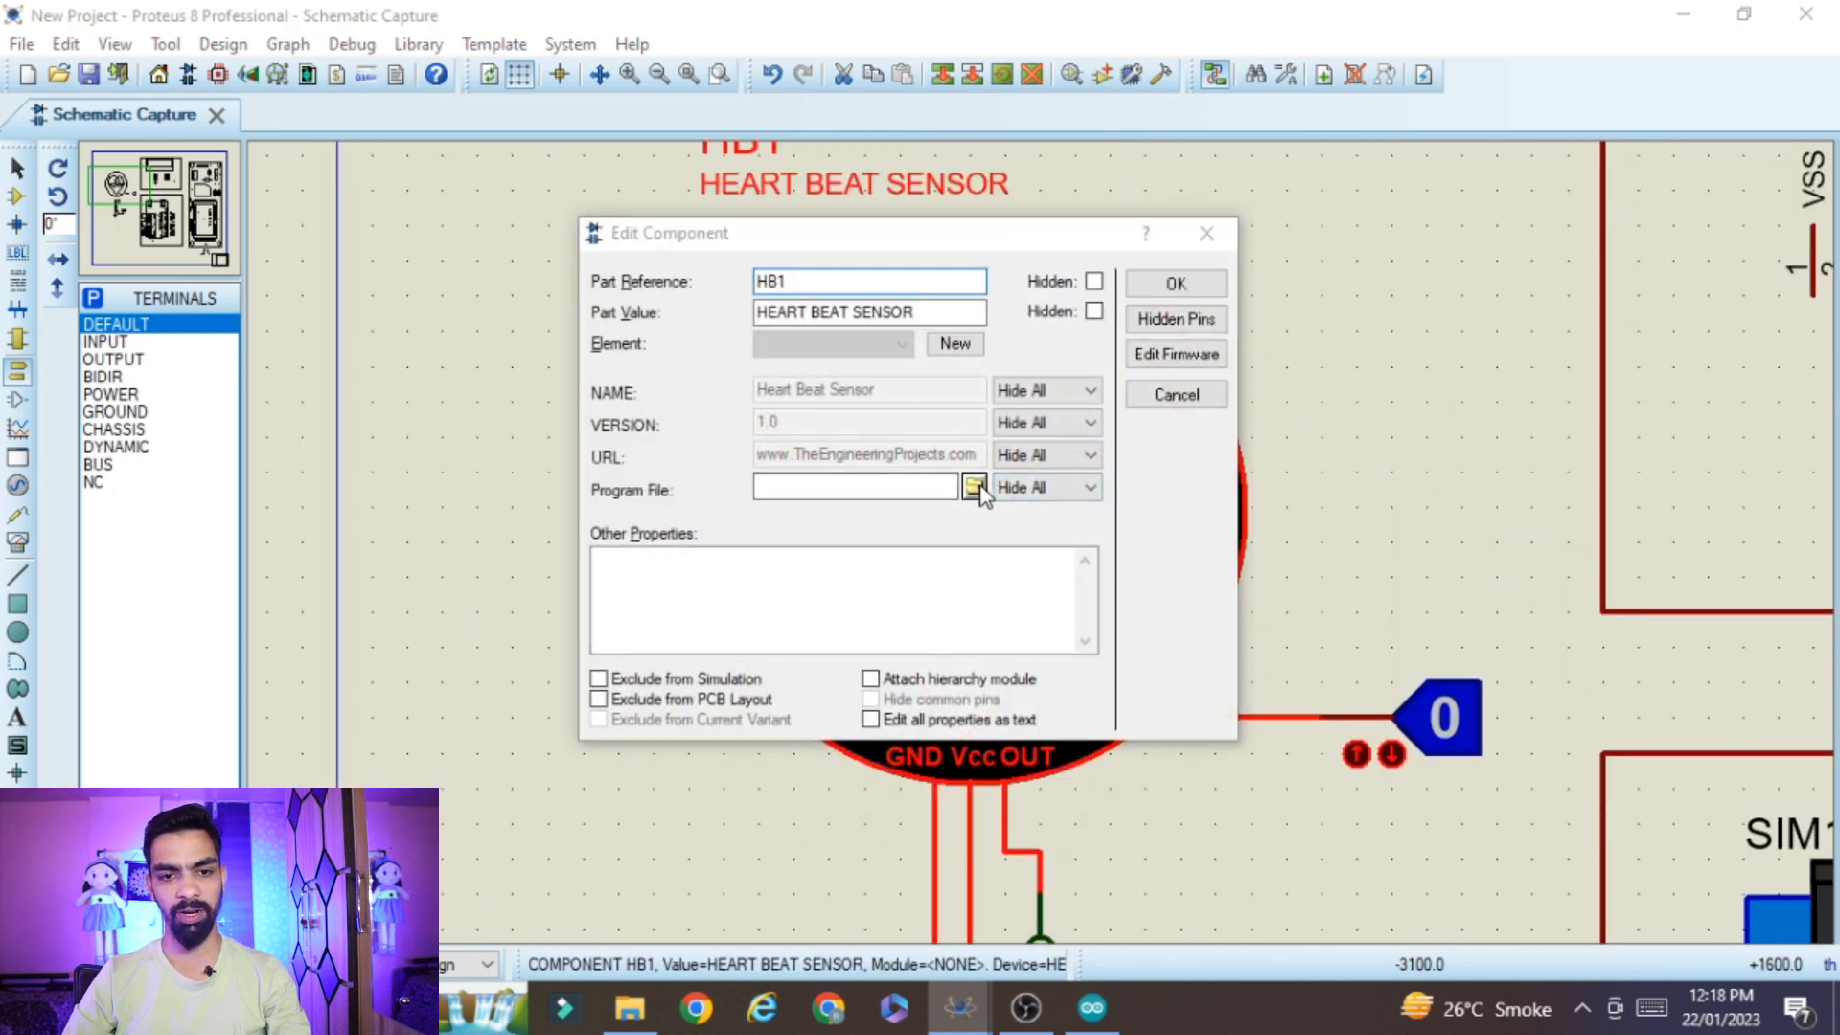
{"action": "left_click", "coordinate": [974, 489]}
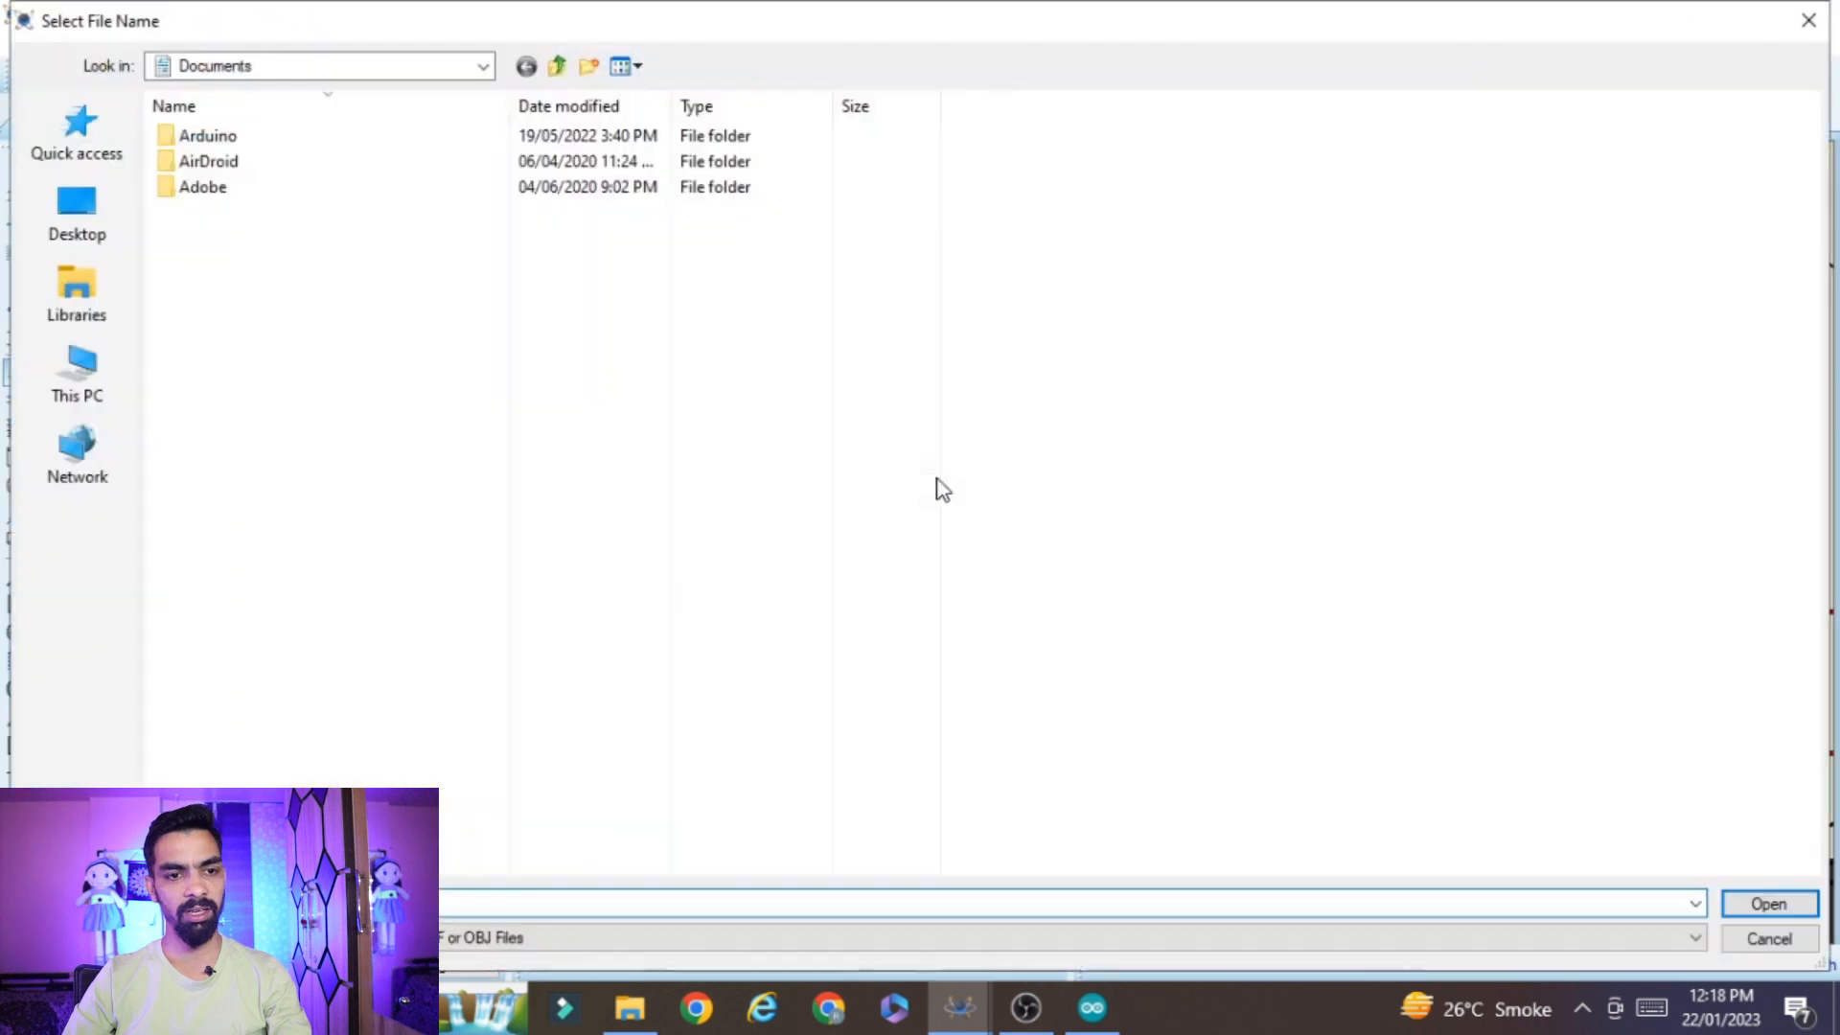
{"action": "left_click", "coordinate": [61, 361]}
{"action": "left_click", "coordinate": [915, 343]}
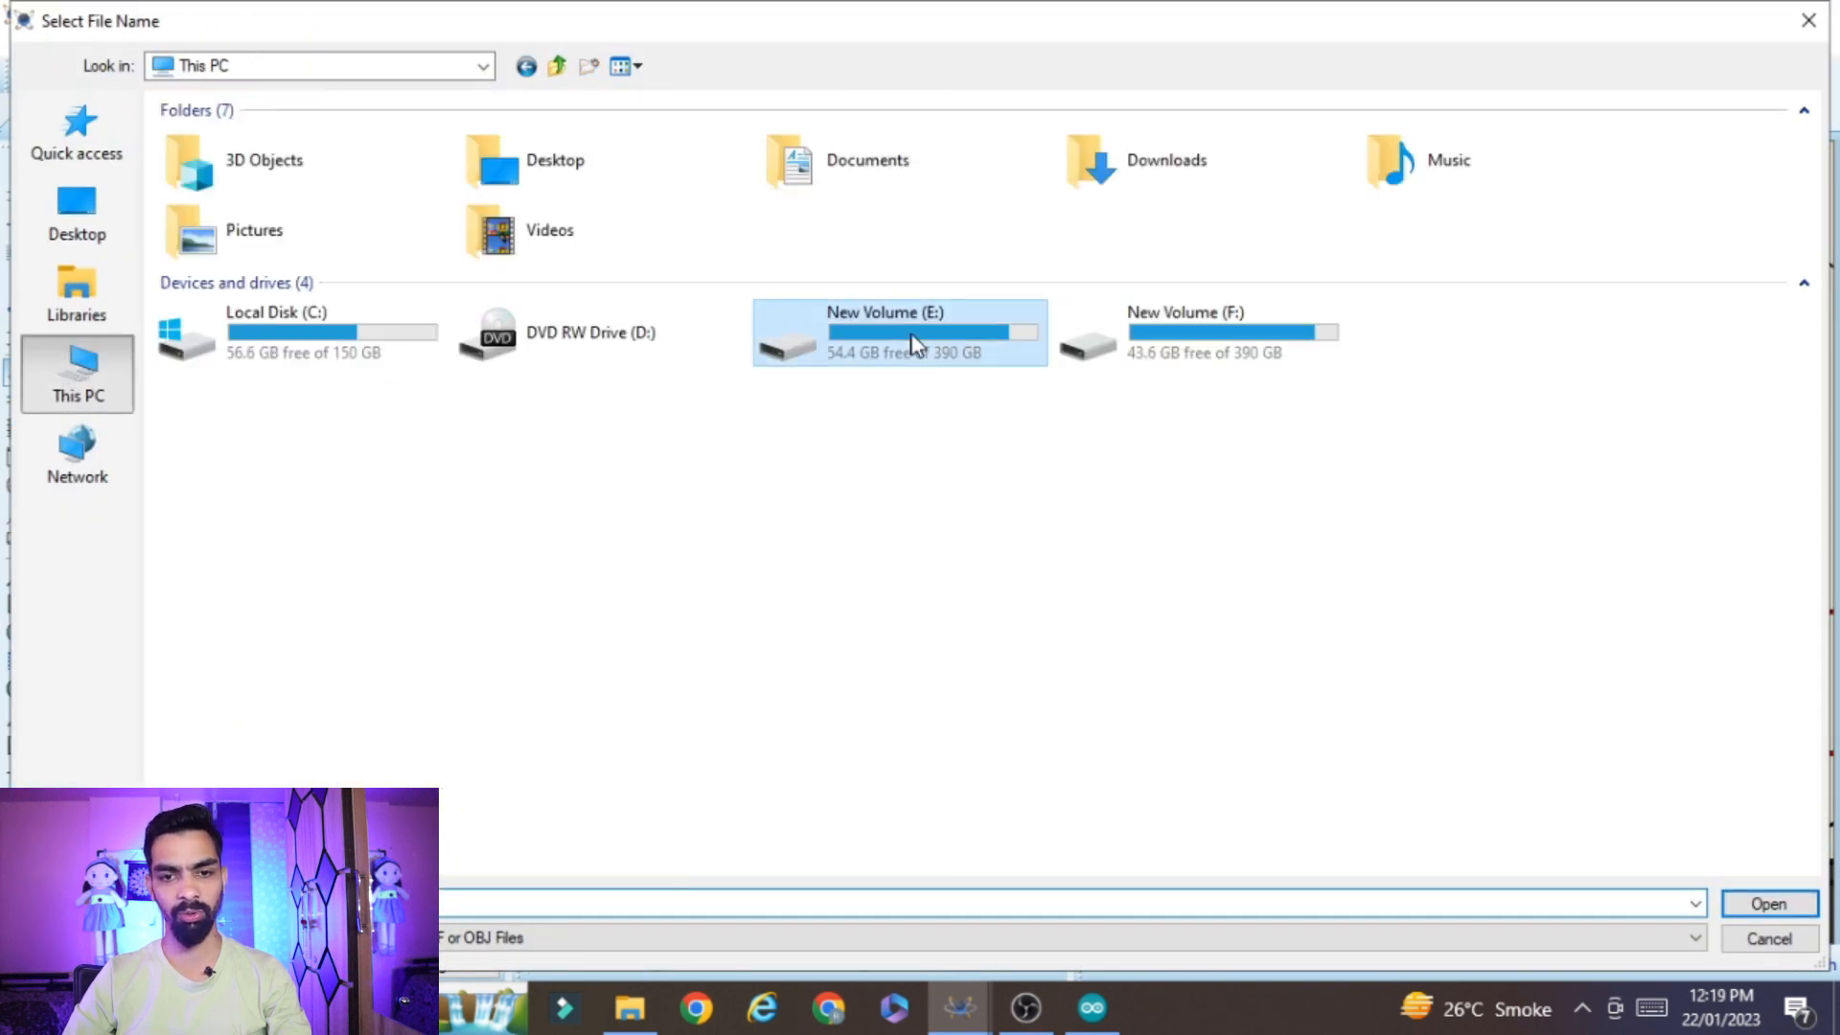
{"action": "double_click", "coordinate": [915, 343]}
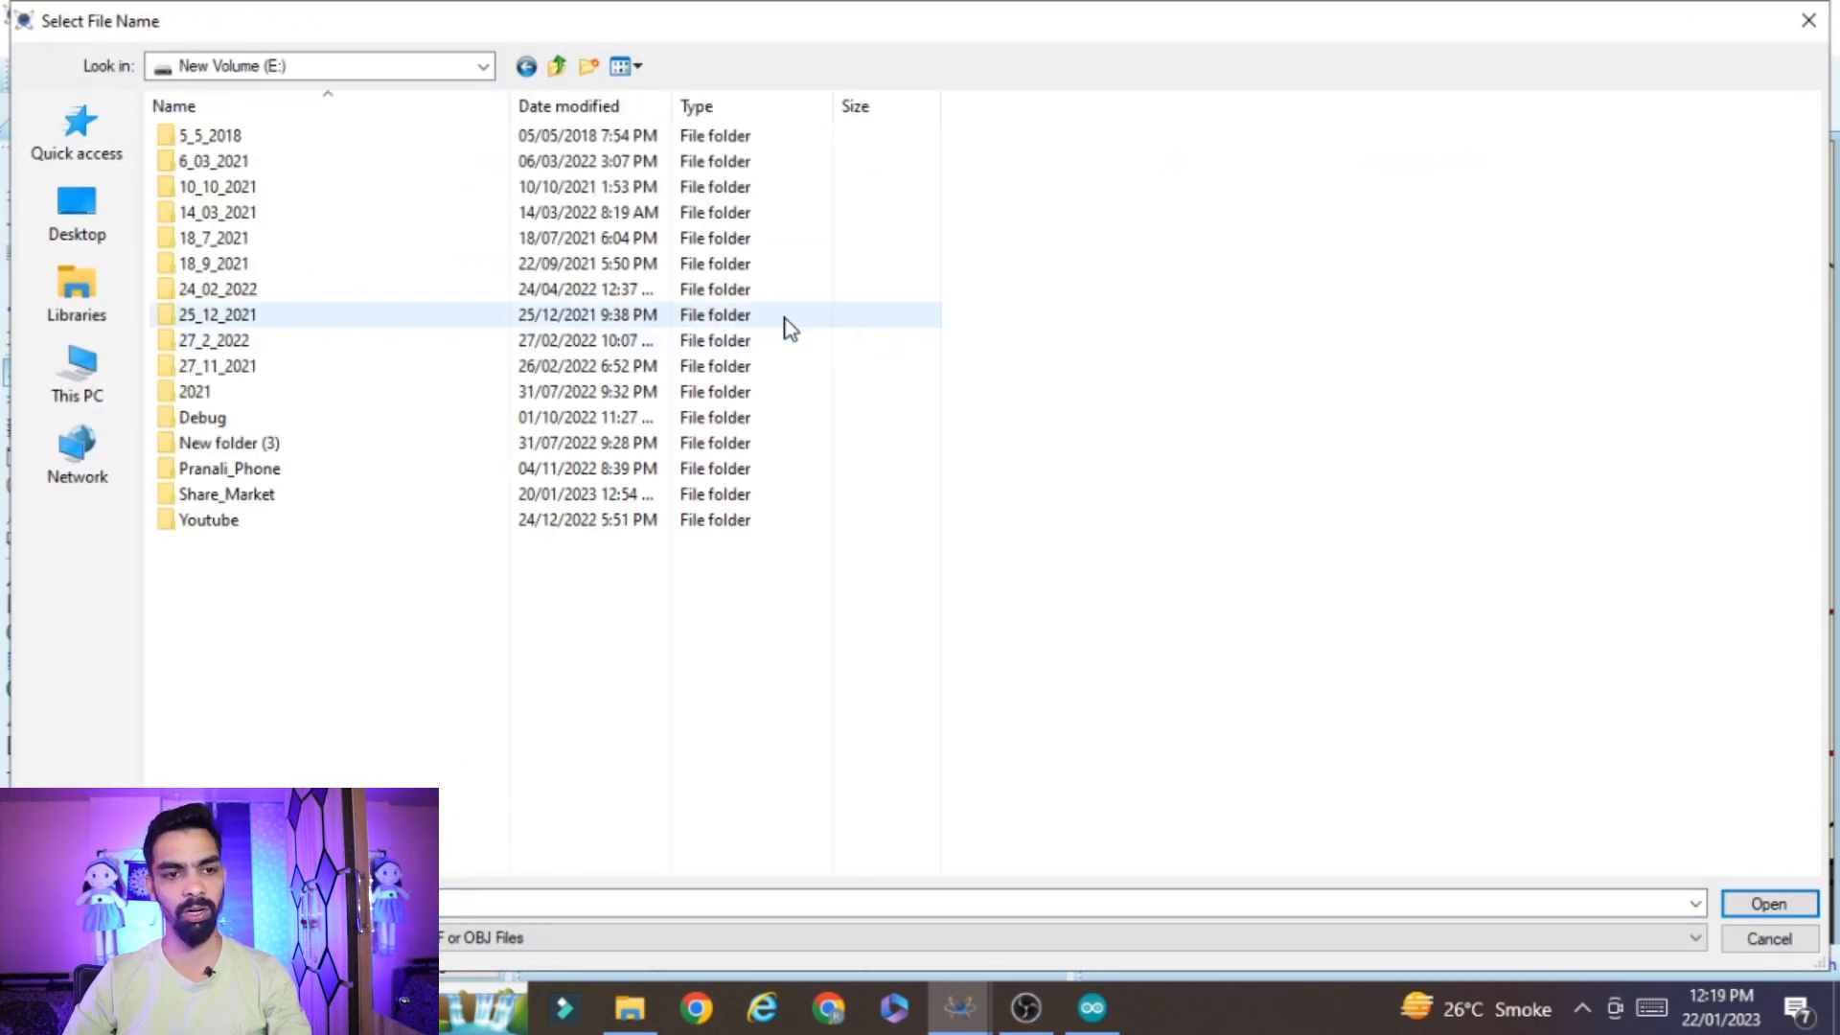
{"action": "double_click", "coordinate": [263, 522]}
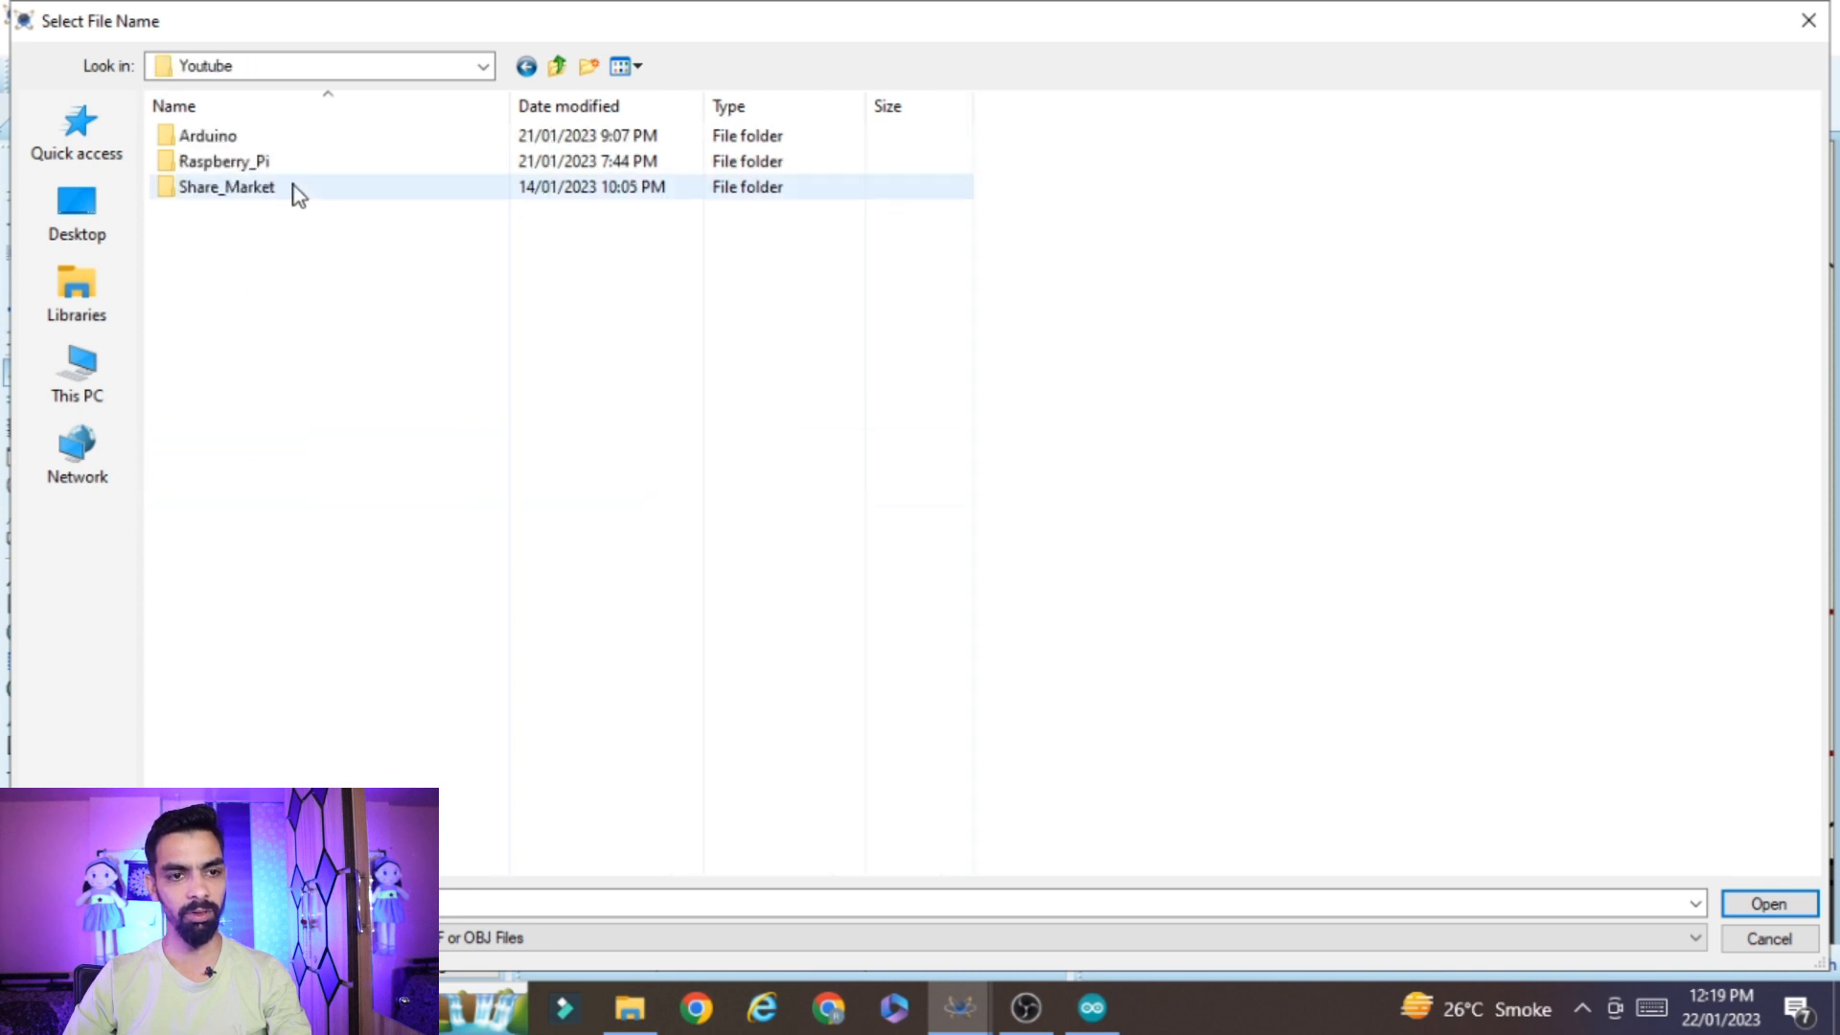
{"action": "double_click", "coordinate": [295, 144]}
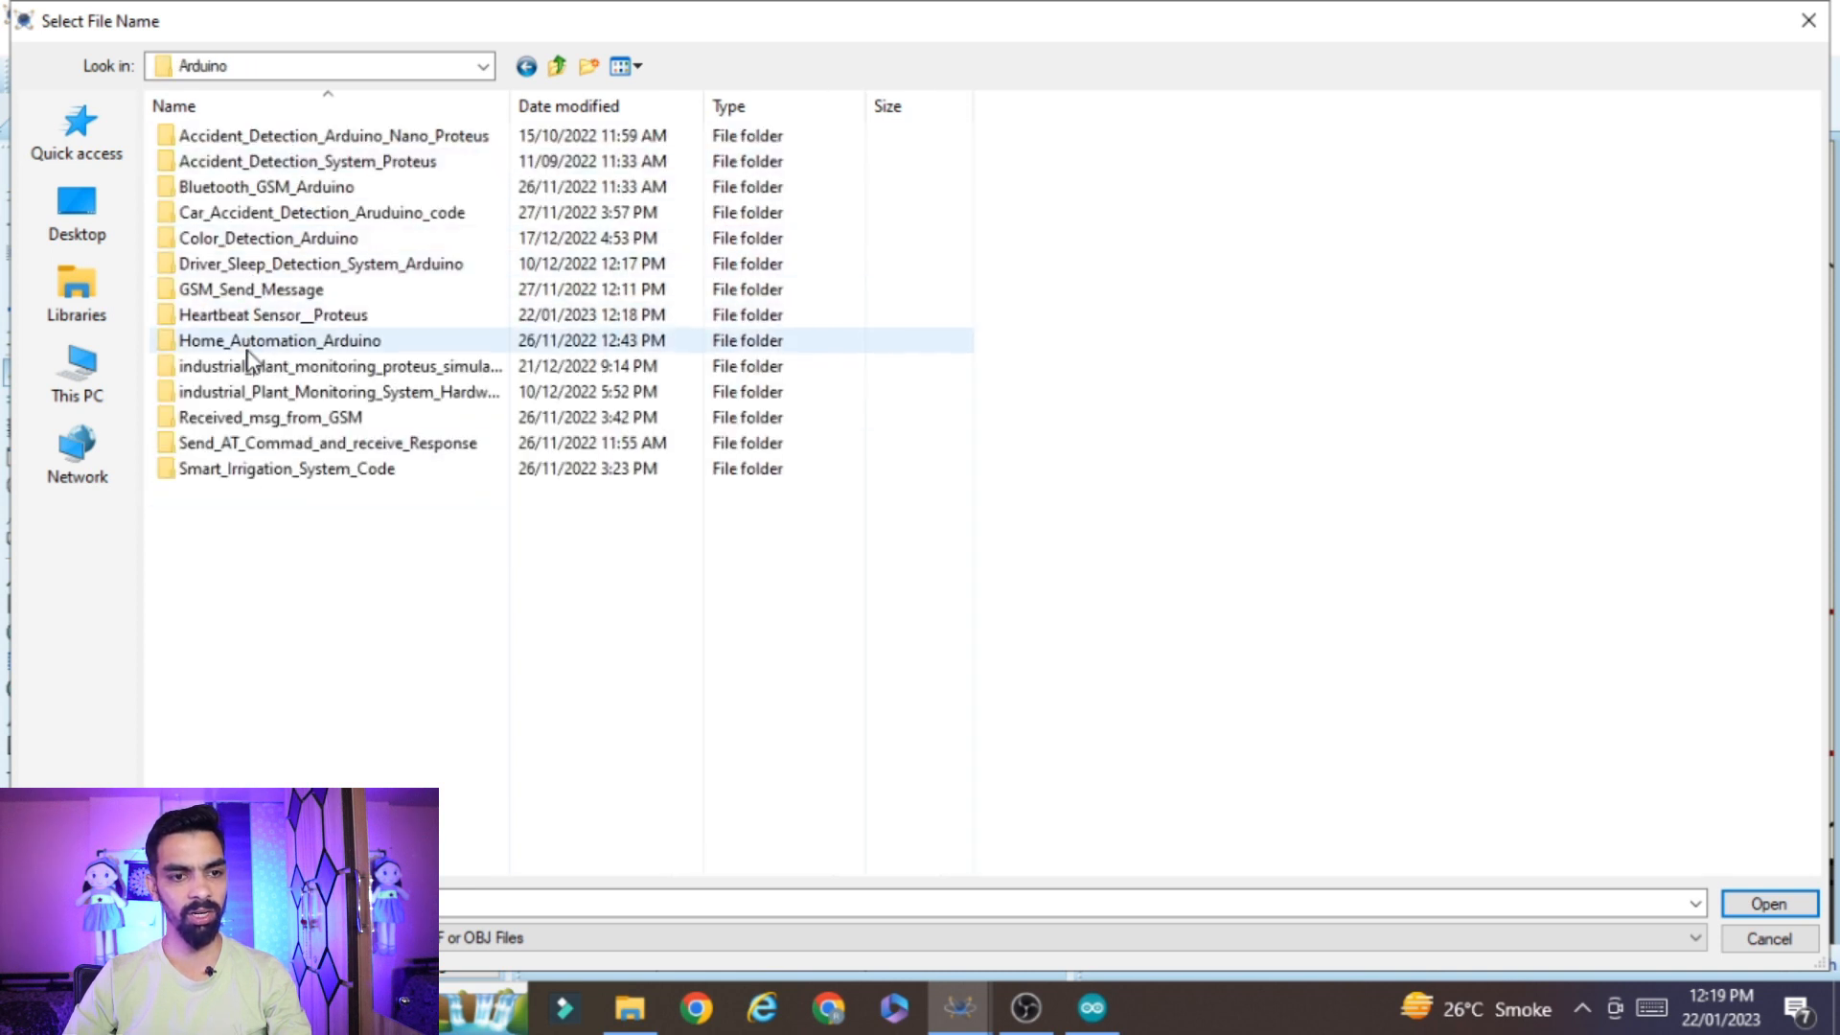
Assign HeartBeatSensorTEP.HEX from Heartbeat Sensor__Proteus\Heart_Beat_Library as the heart beat sensor's program file
{"action": "left_click", "coordinate": [357, 315]}
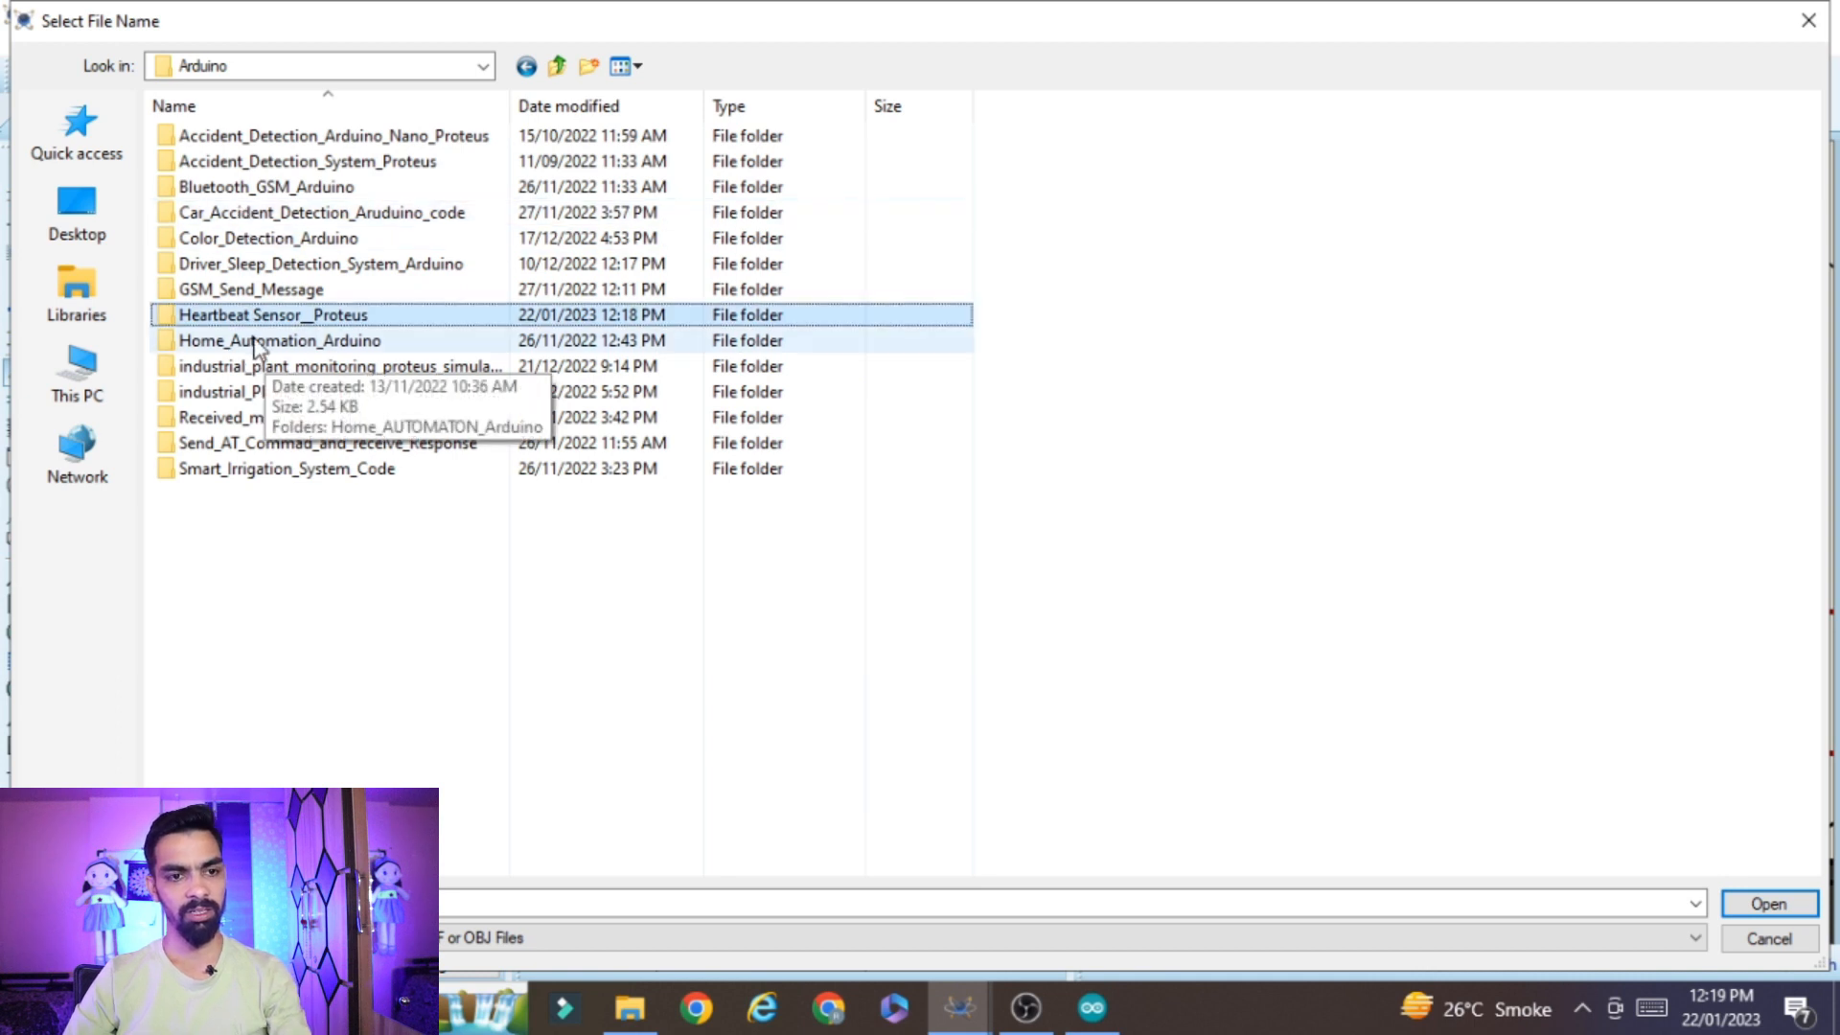
{"action": "double_click", "coordinate": [297, 319]}
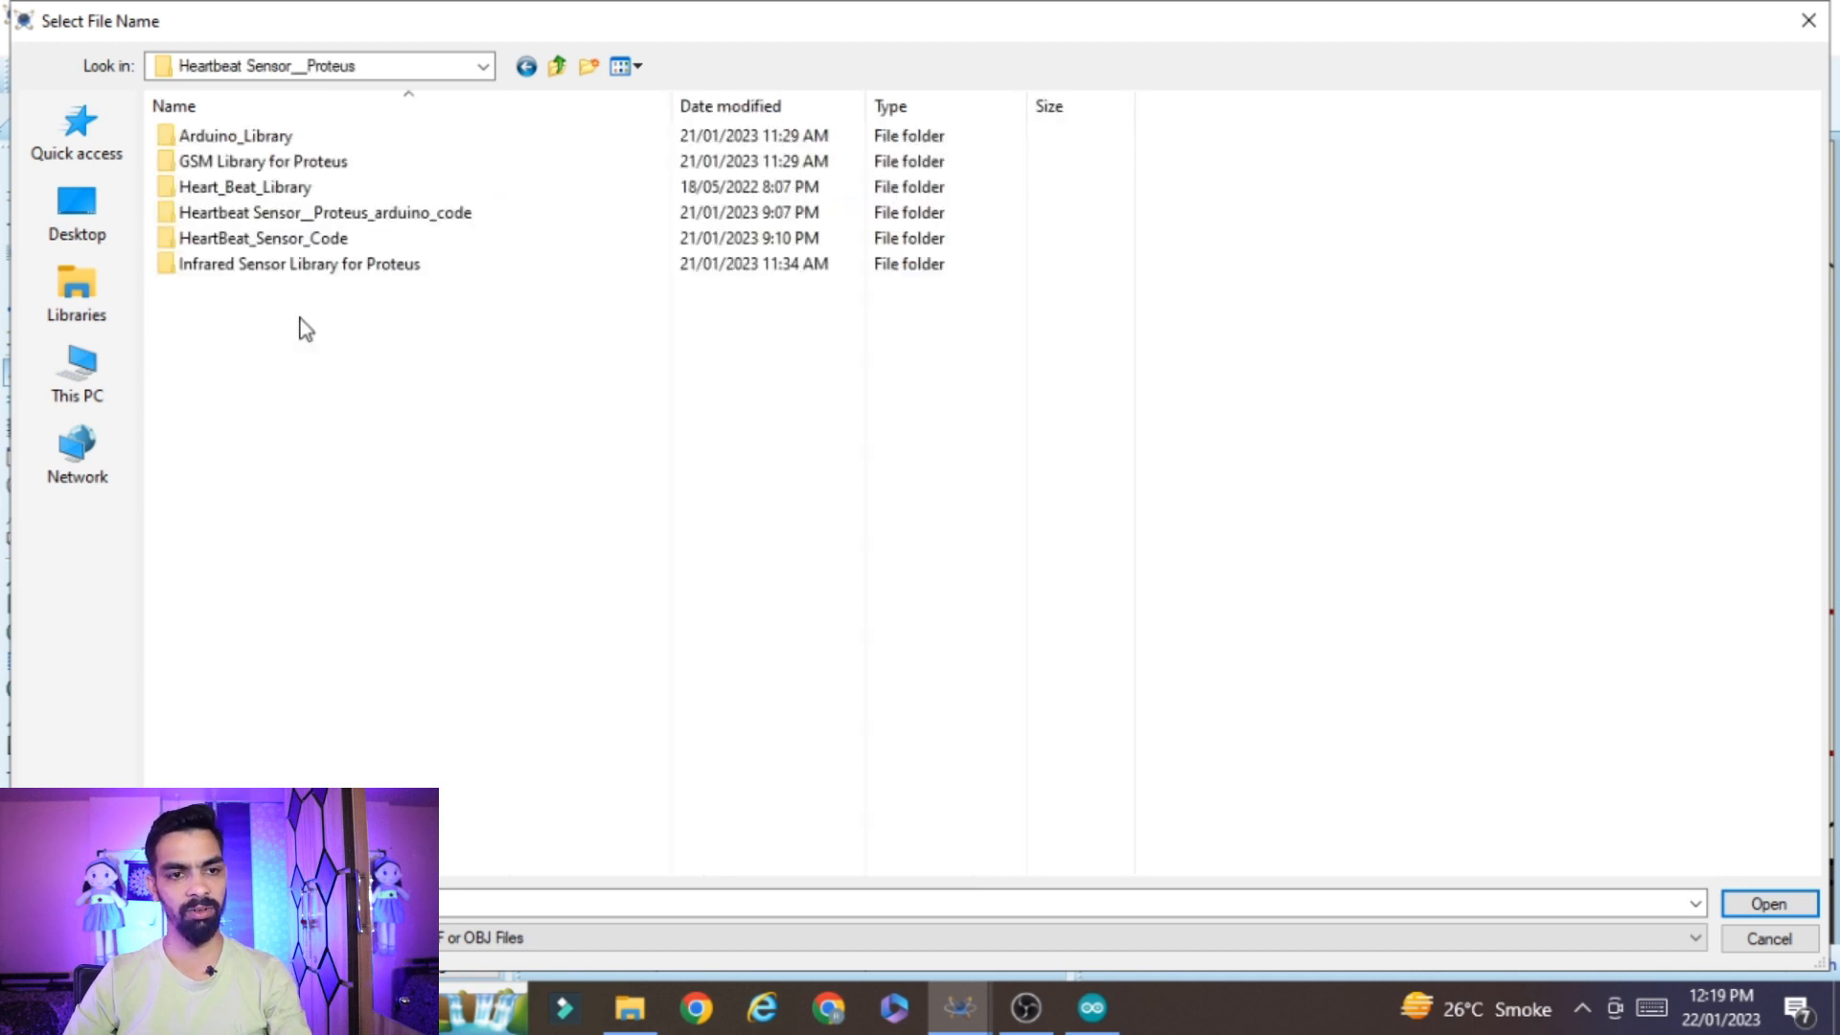
{"action": "double_click", "coordinate": [251, 190]}
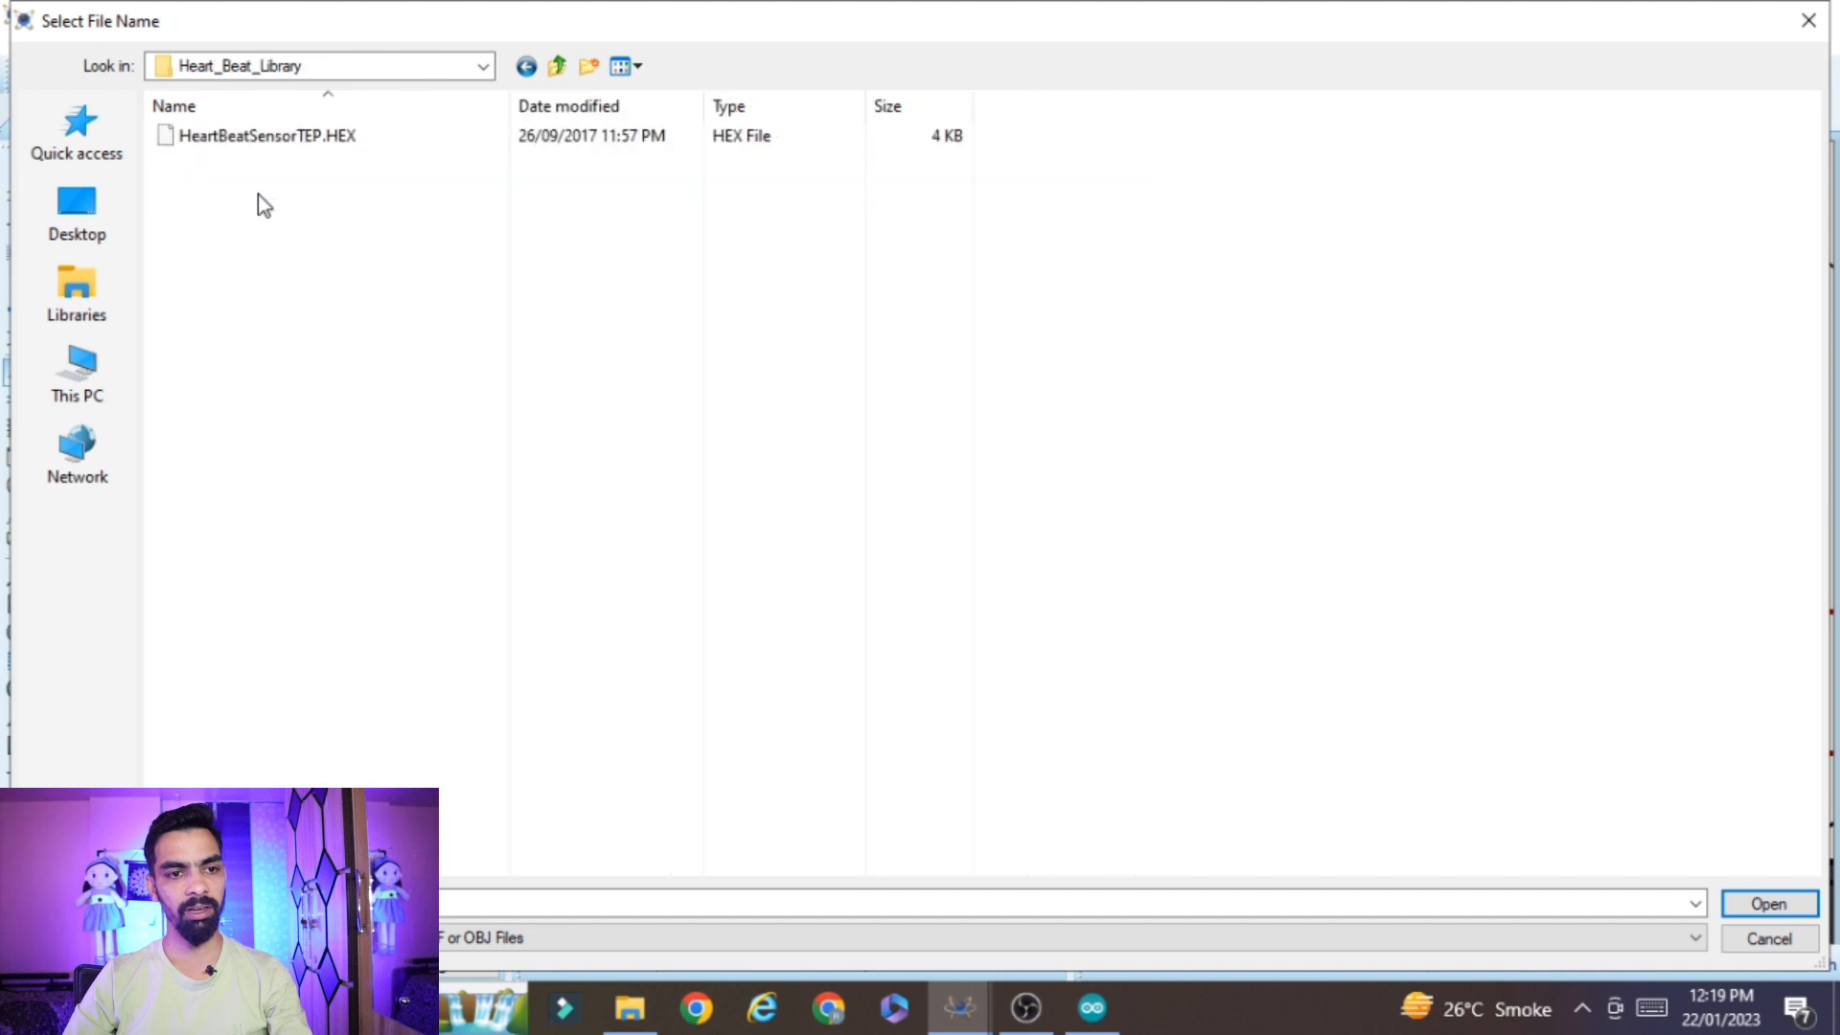
{"action": "left_click", "coordinate": [288, 144]}
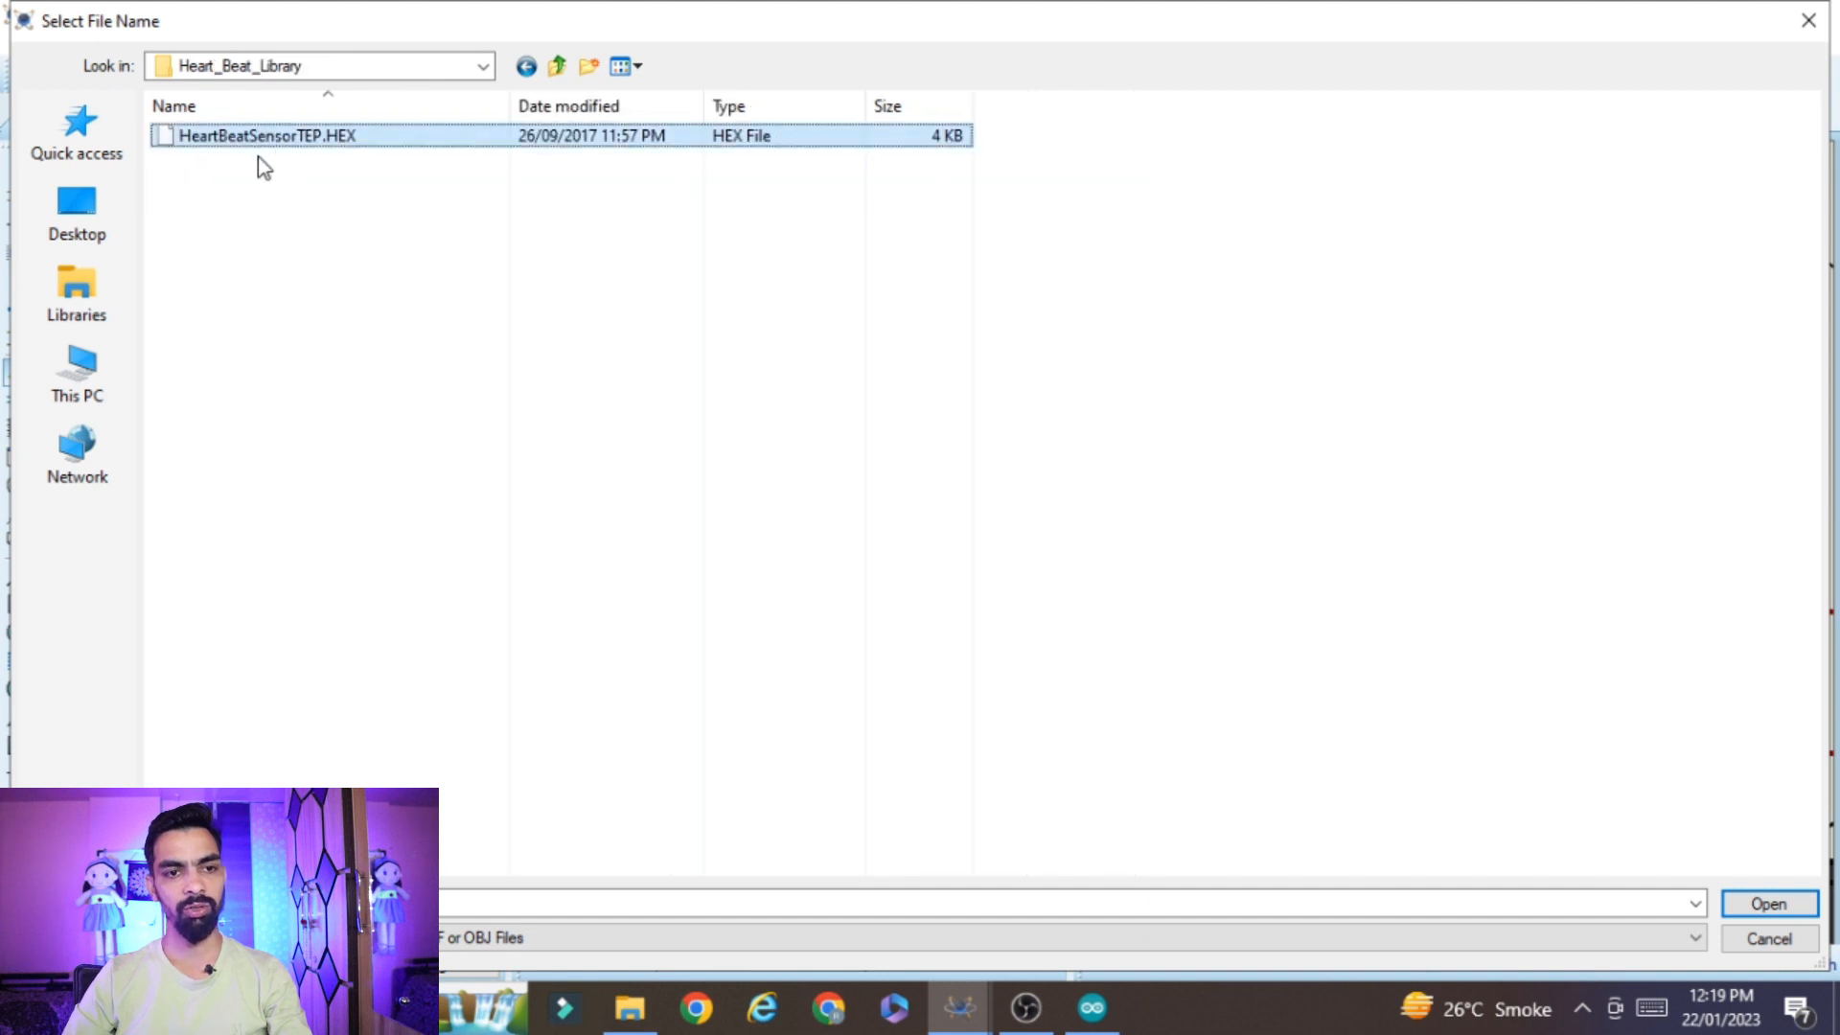
{"action": "left_click", "coordinate": [1768, 904]}
{"action": "left_click", "coordinate": [1175, 284]}
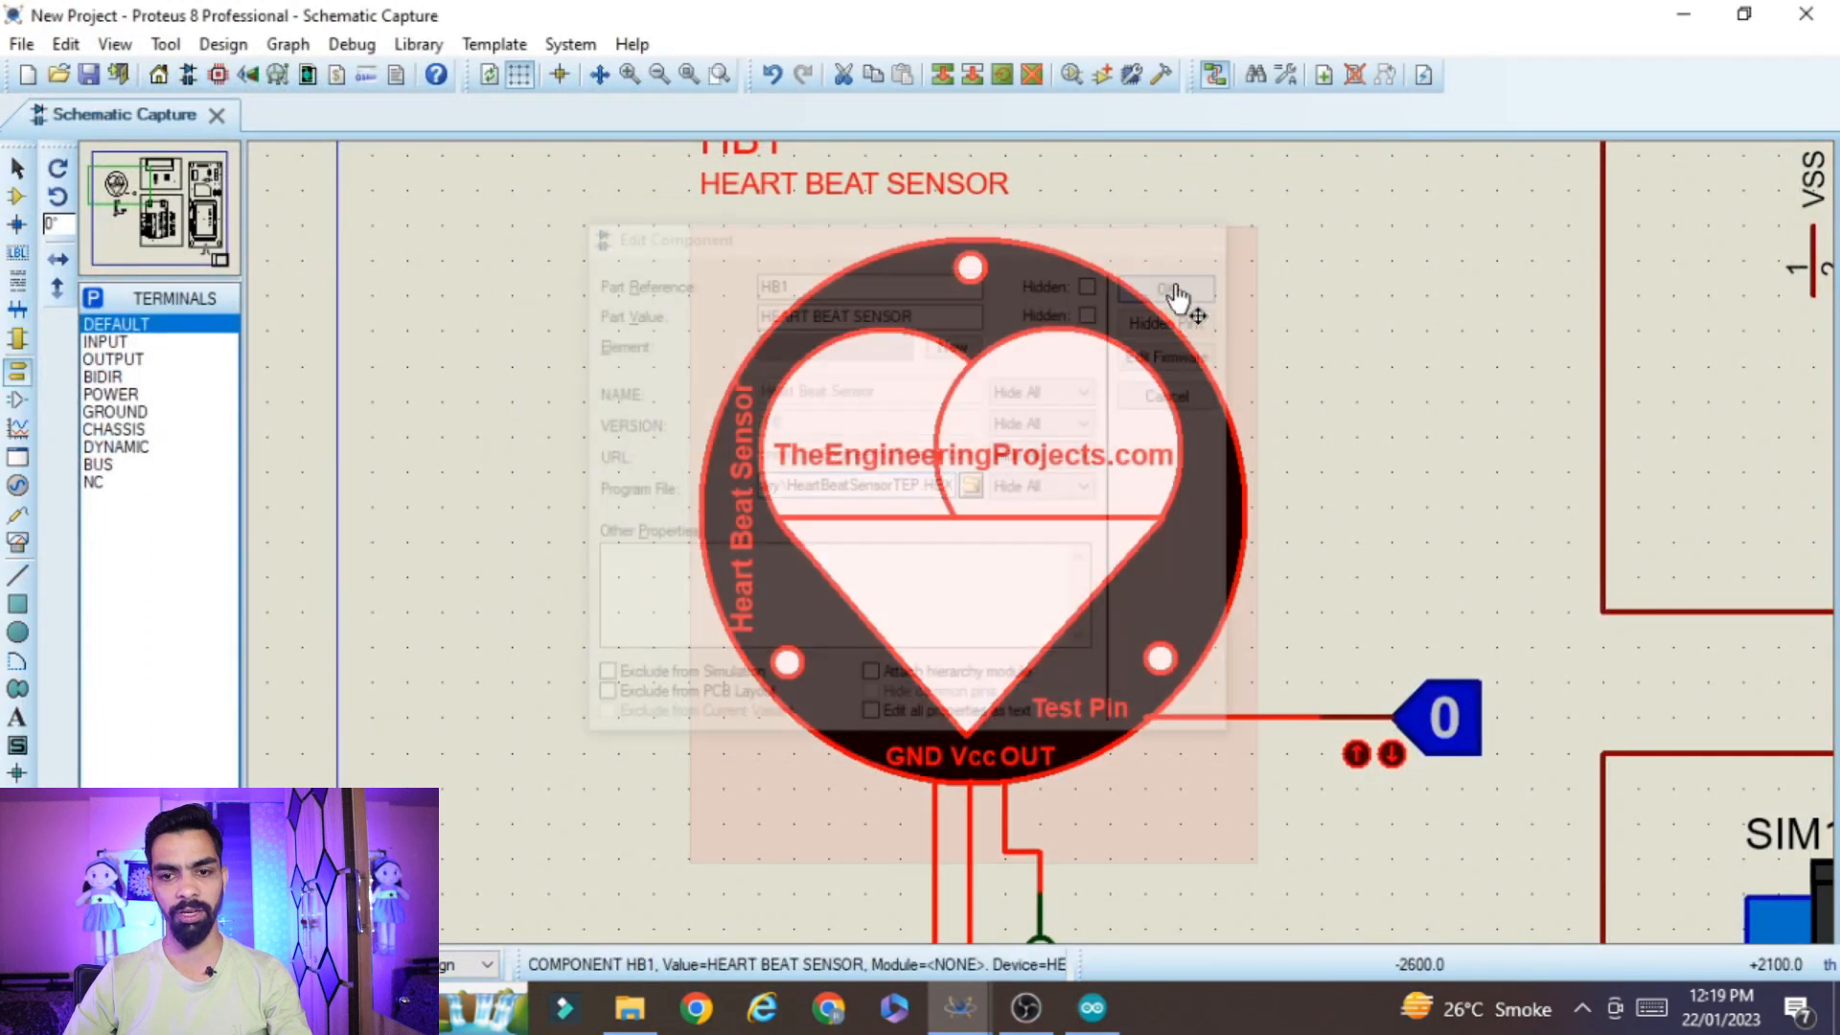
Assign GSMLibraryTEP.hex from the GSM Library for Proteus folder as the SIM900D GSM module's program file
{"action": "scroll", "coordinate": [1281, 584], "scroll_direction": "down", "scroll_amount": 2}
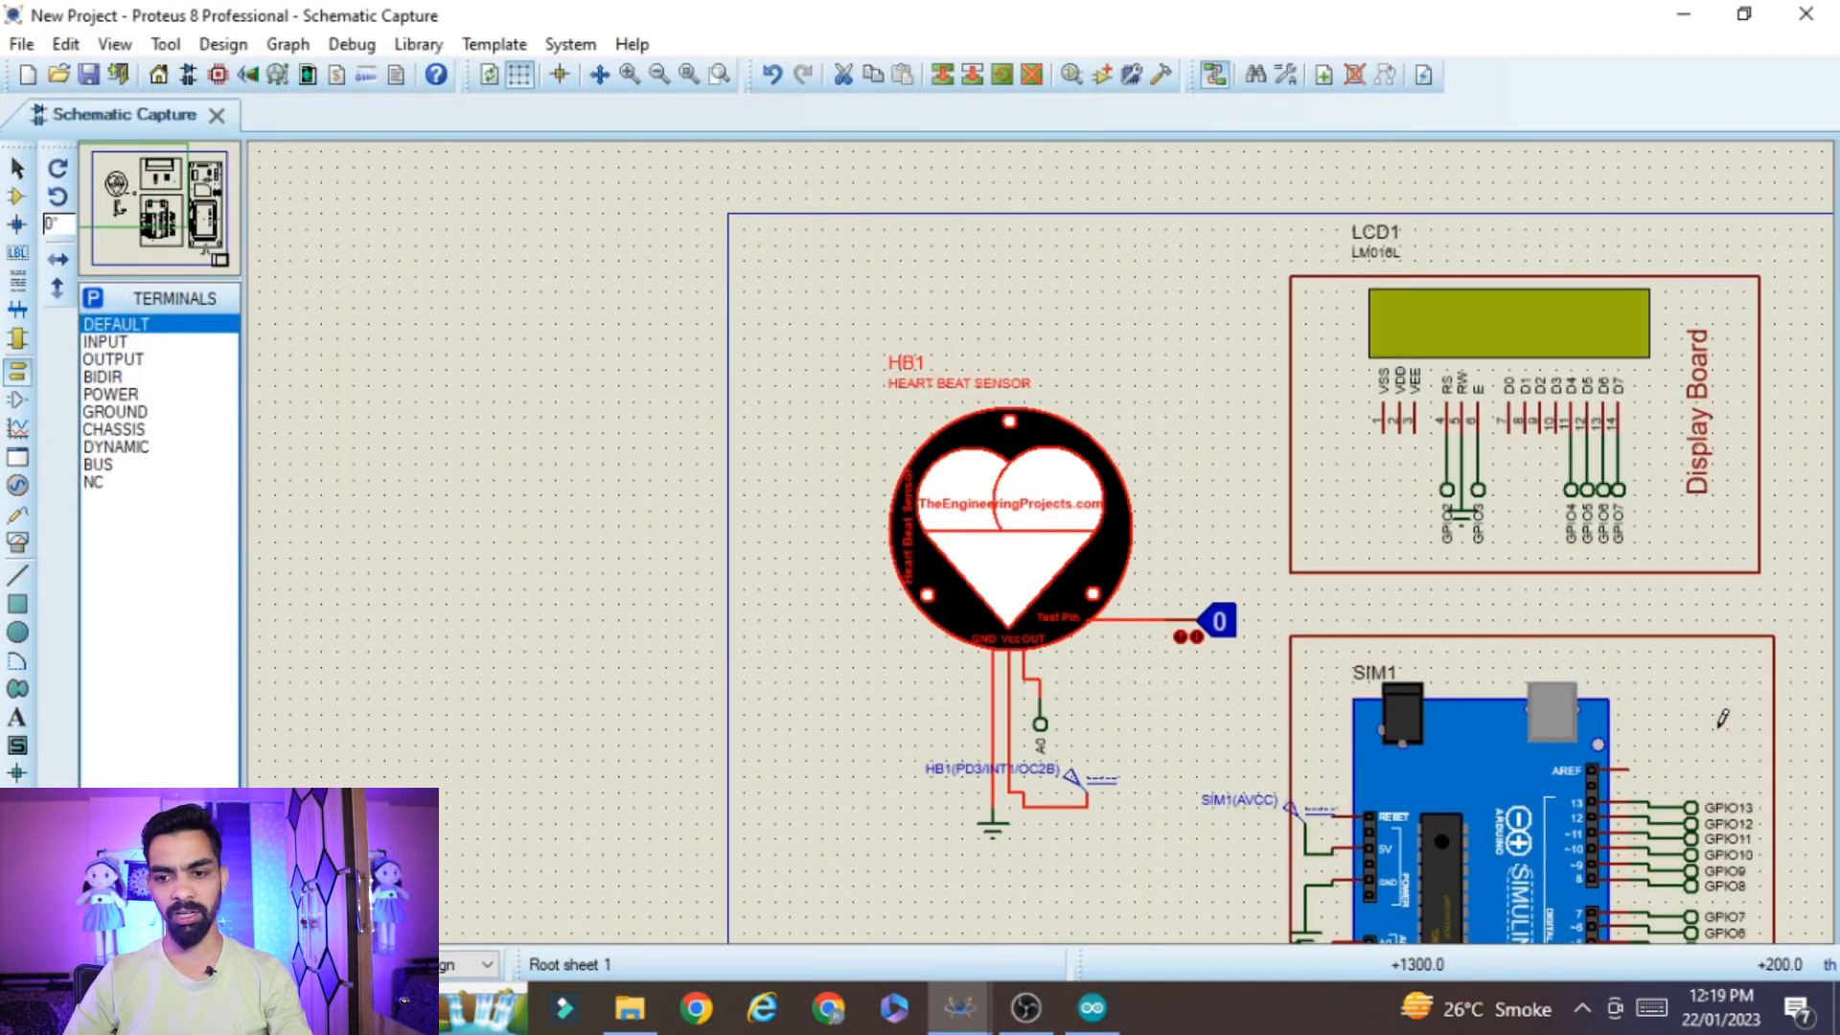
{"action": "scroll", "coordinate": [1722, 717], "scroll_direction": "down", "scroll_amount": 2}
{"action": "scroll", "coordinate": [1366, 688], "scroll_direction": "up", "scroll_amount": 2}
{"action": "left_click_drag", "start_coordinate": [287, 621], "coordinate": [250, 621]}
{"action": "left_click_drag", "start_coordinate": [1699, 190], "coordinate": [1693, 147]}
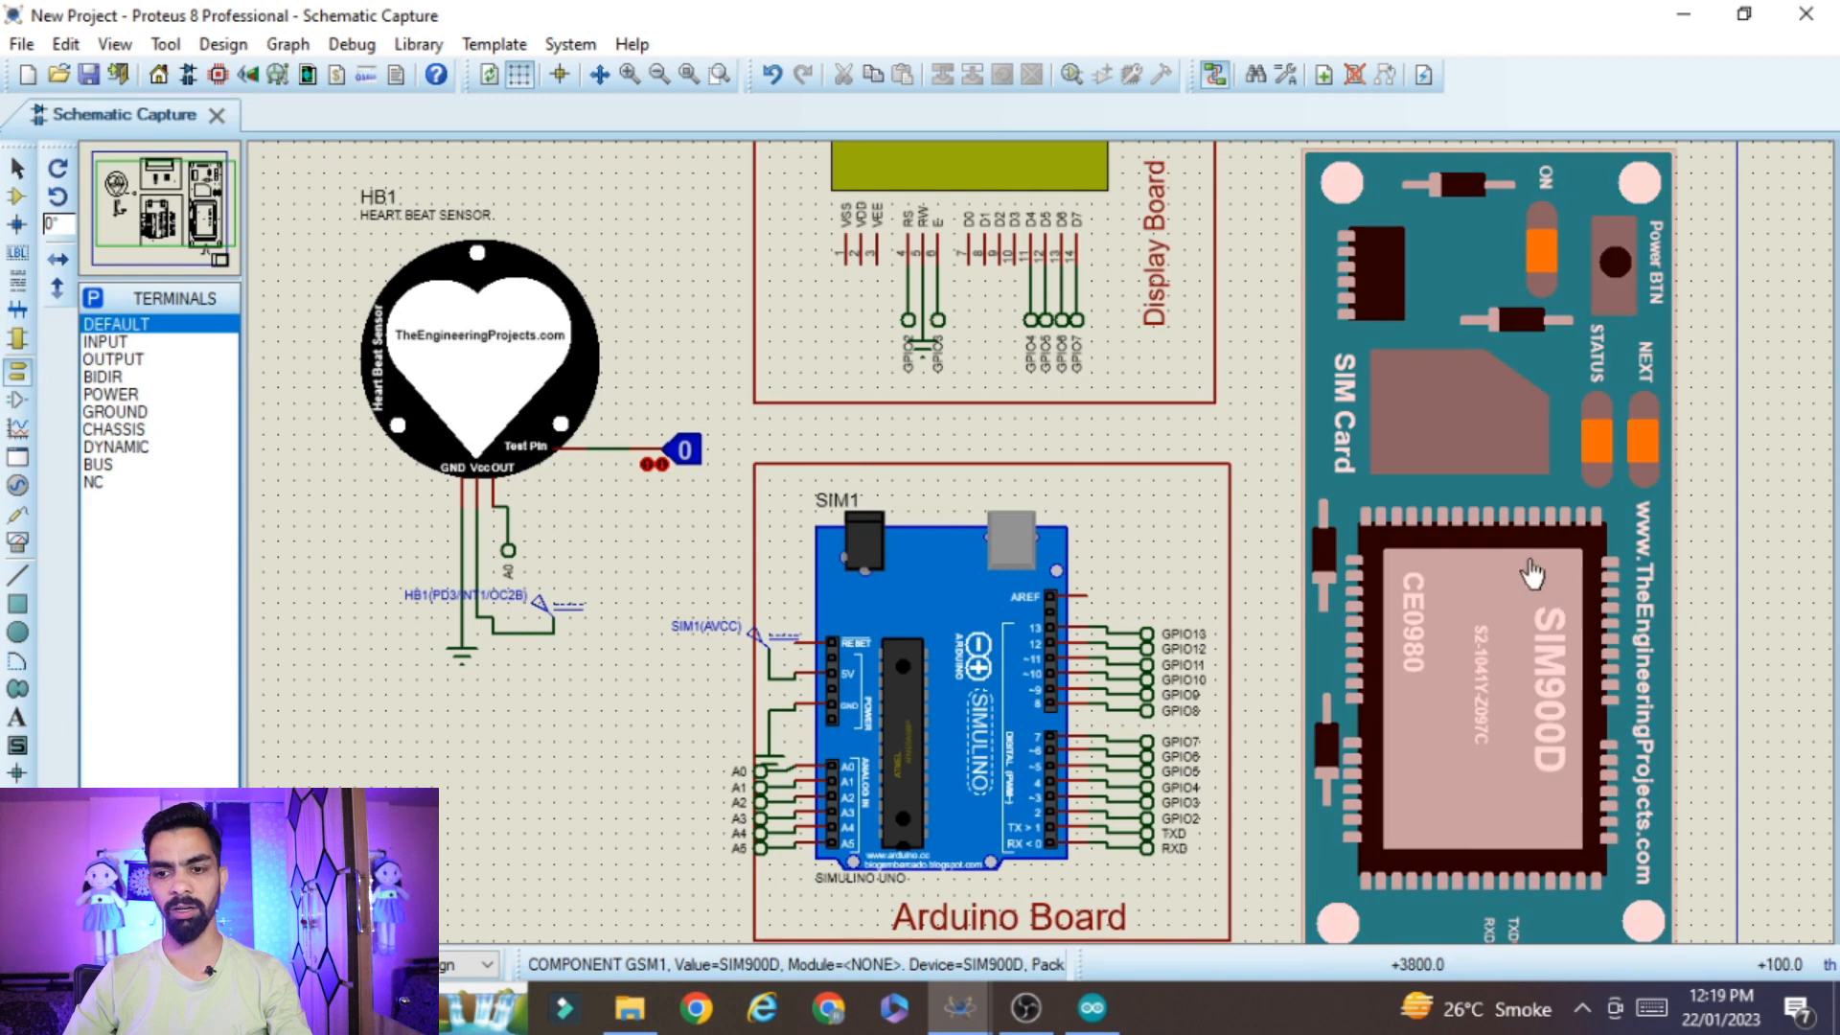
{"action": "double_click", "coordinate": [1546, 473]}
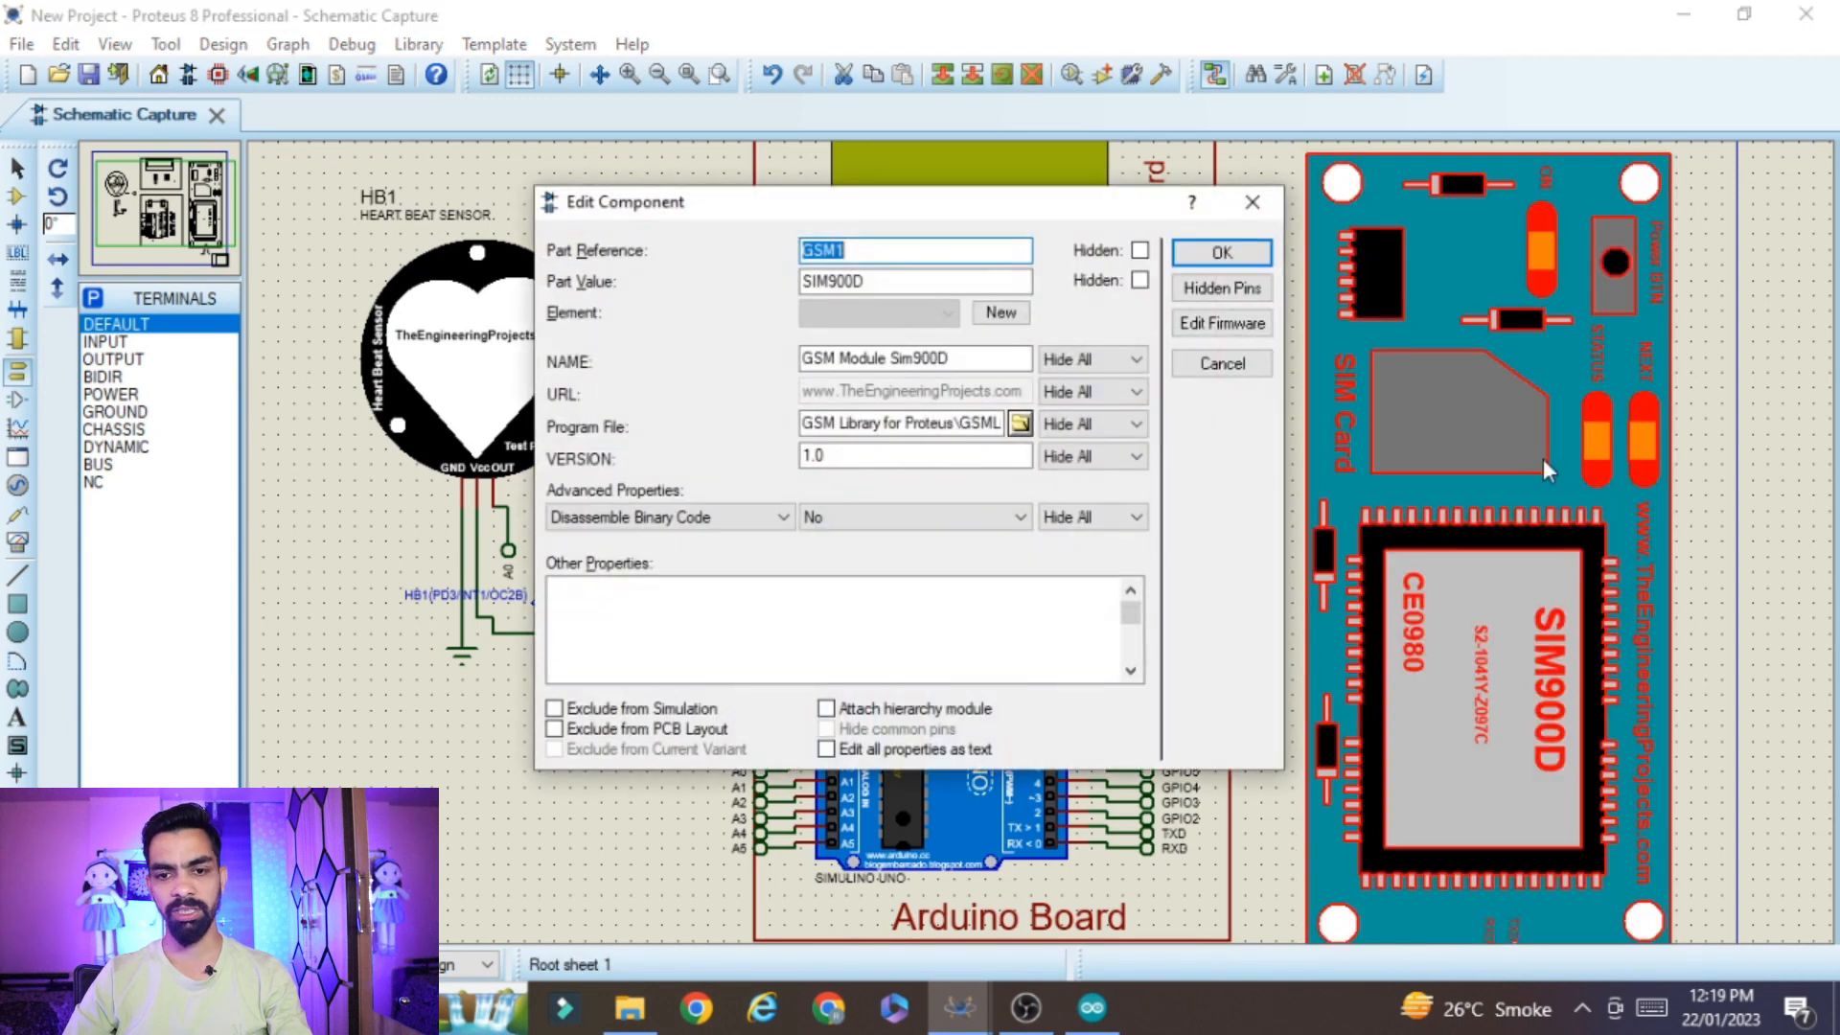
{"action": "left_click", "coordinate": [1018, 425]}
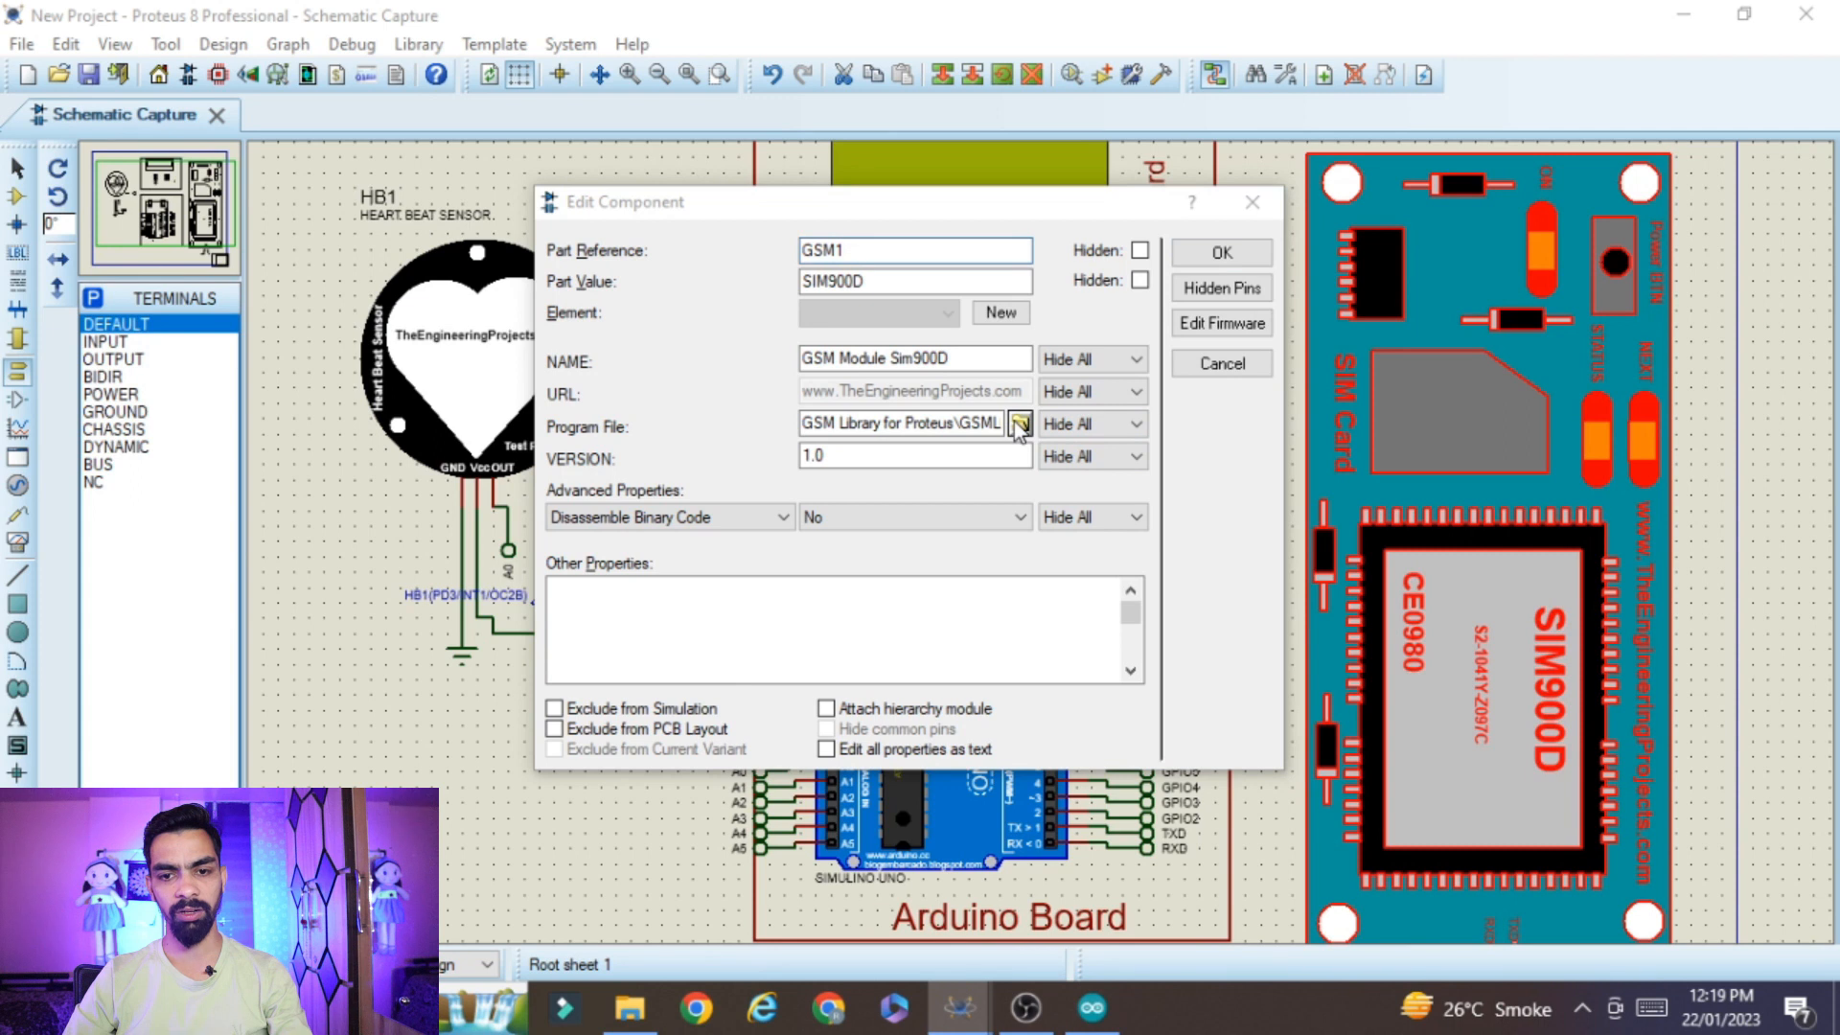
{"action": "left_click", "coordinate": [555, 72]}
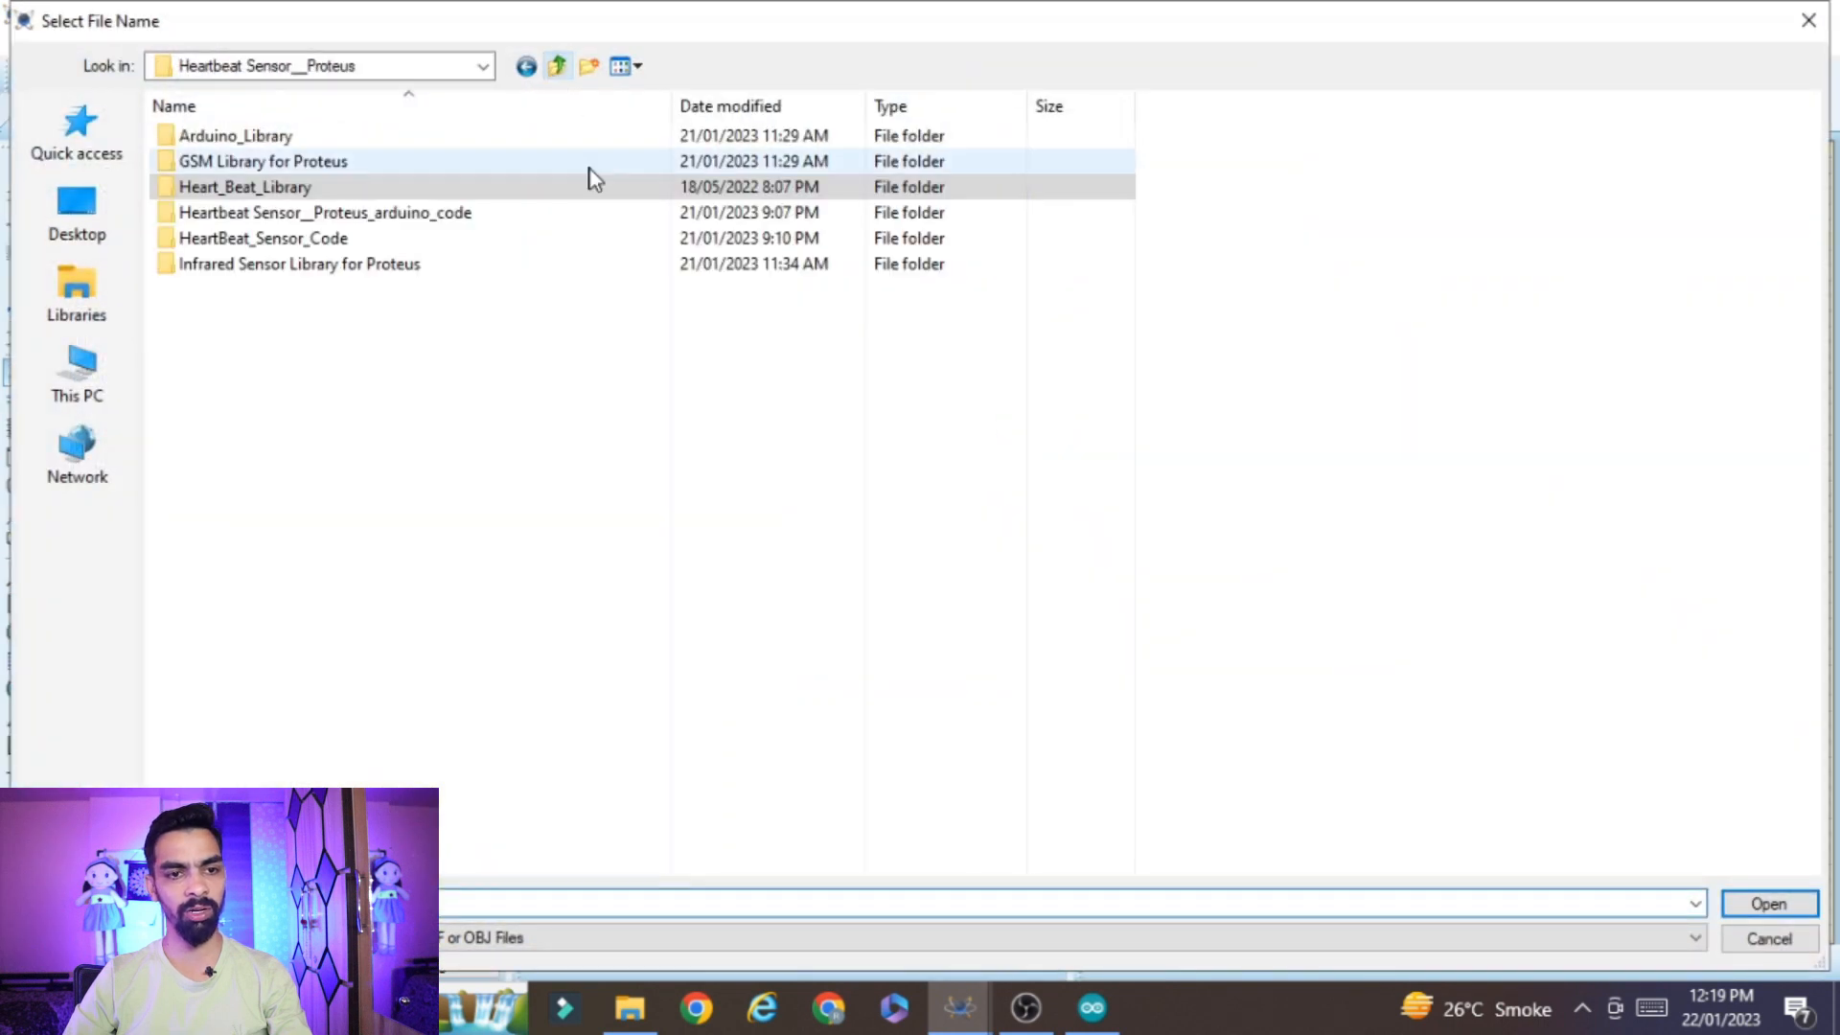
{"action": "double_click", "coordinate": [264, 161]}
{"action": "left_click", "coordinate": [240, 134]}
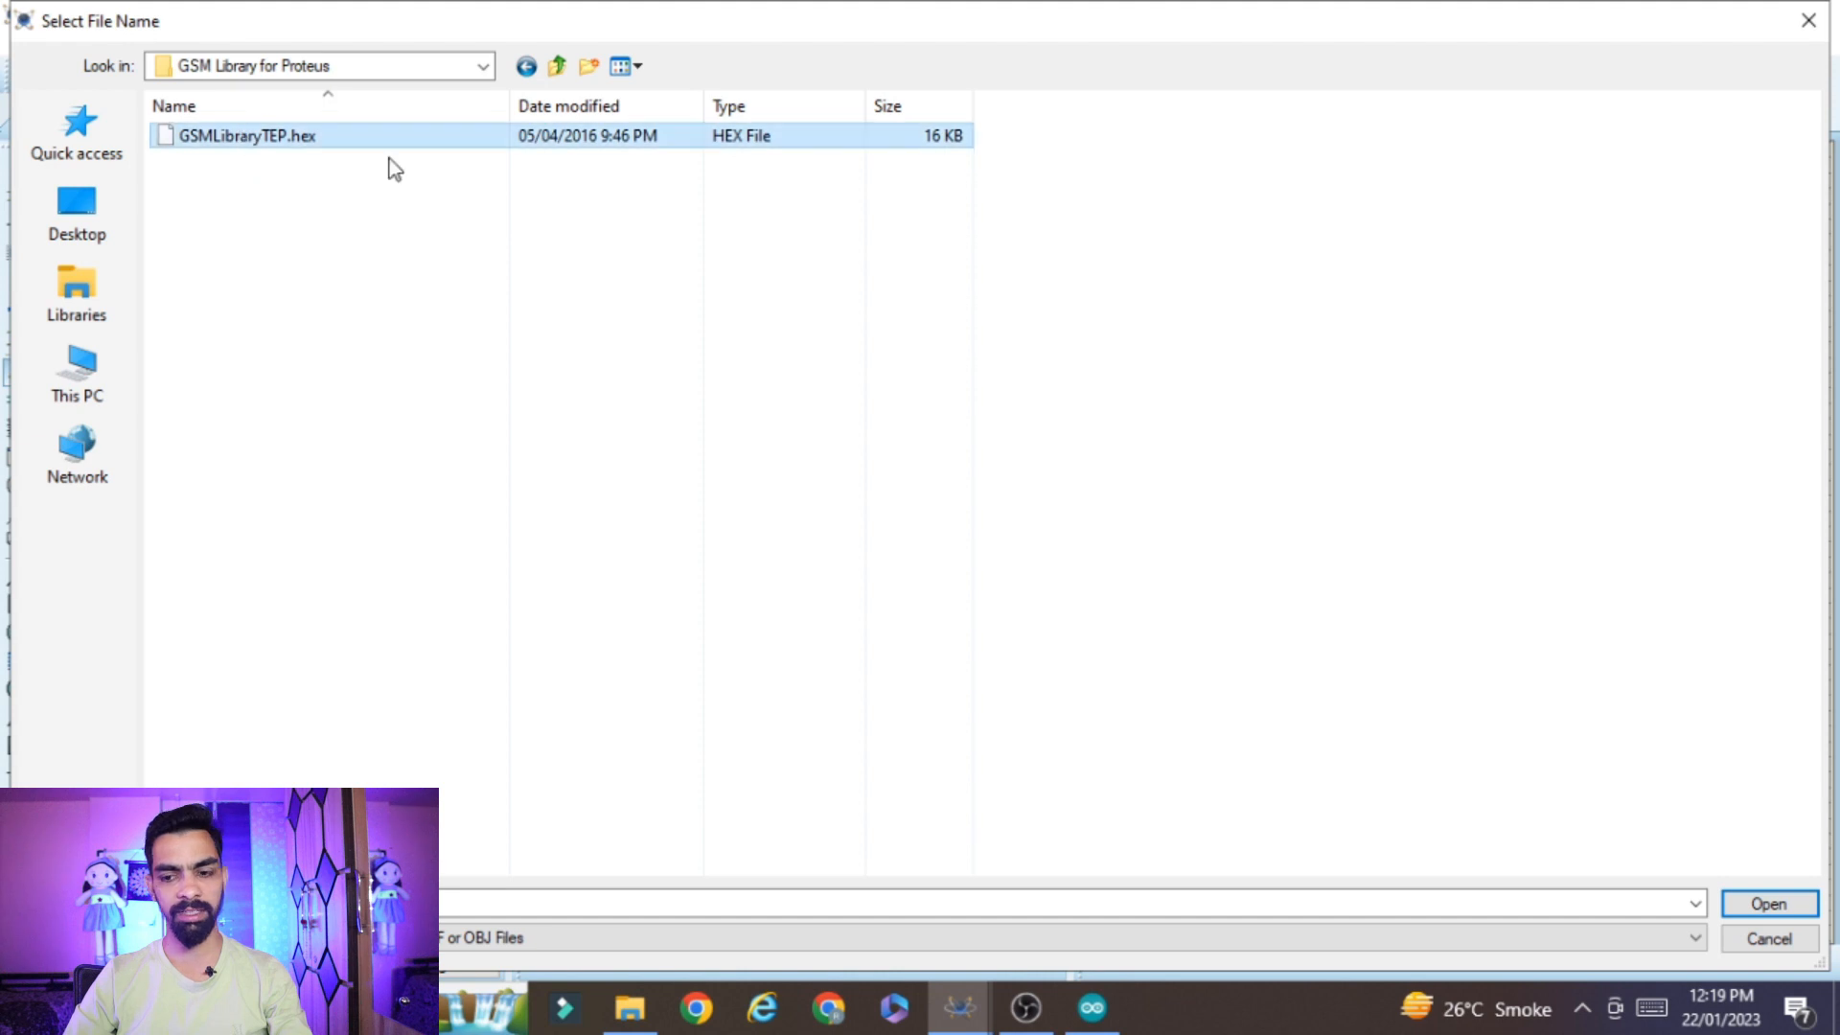
{"action": "left_click", "coordinate": [1768, 904]}
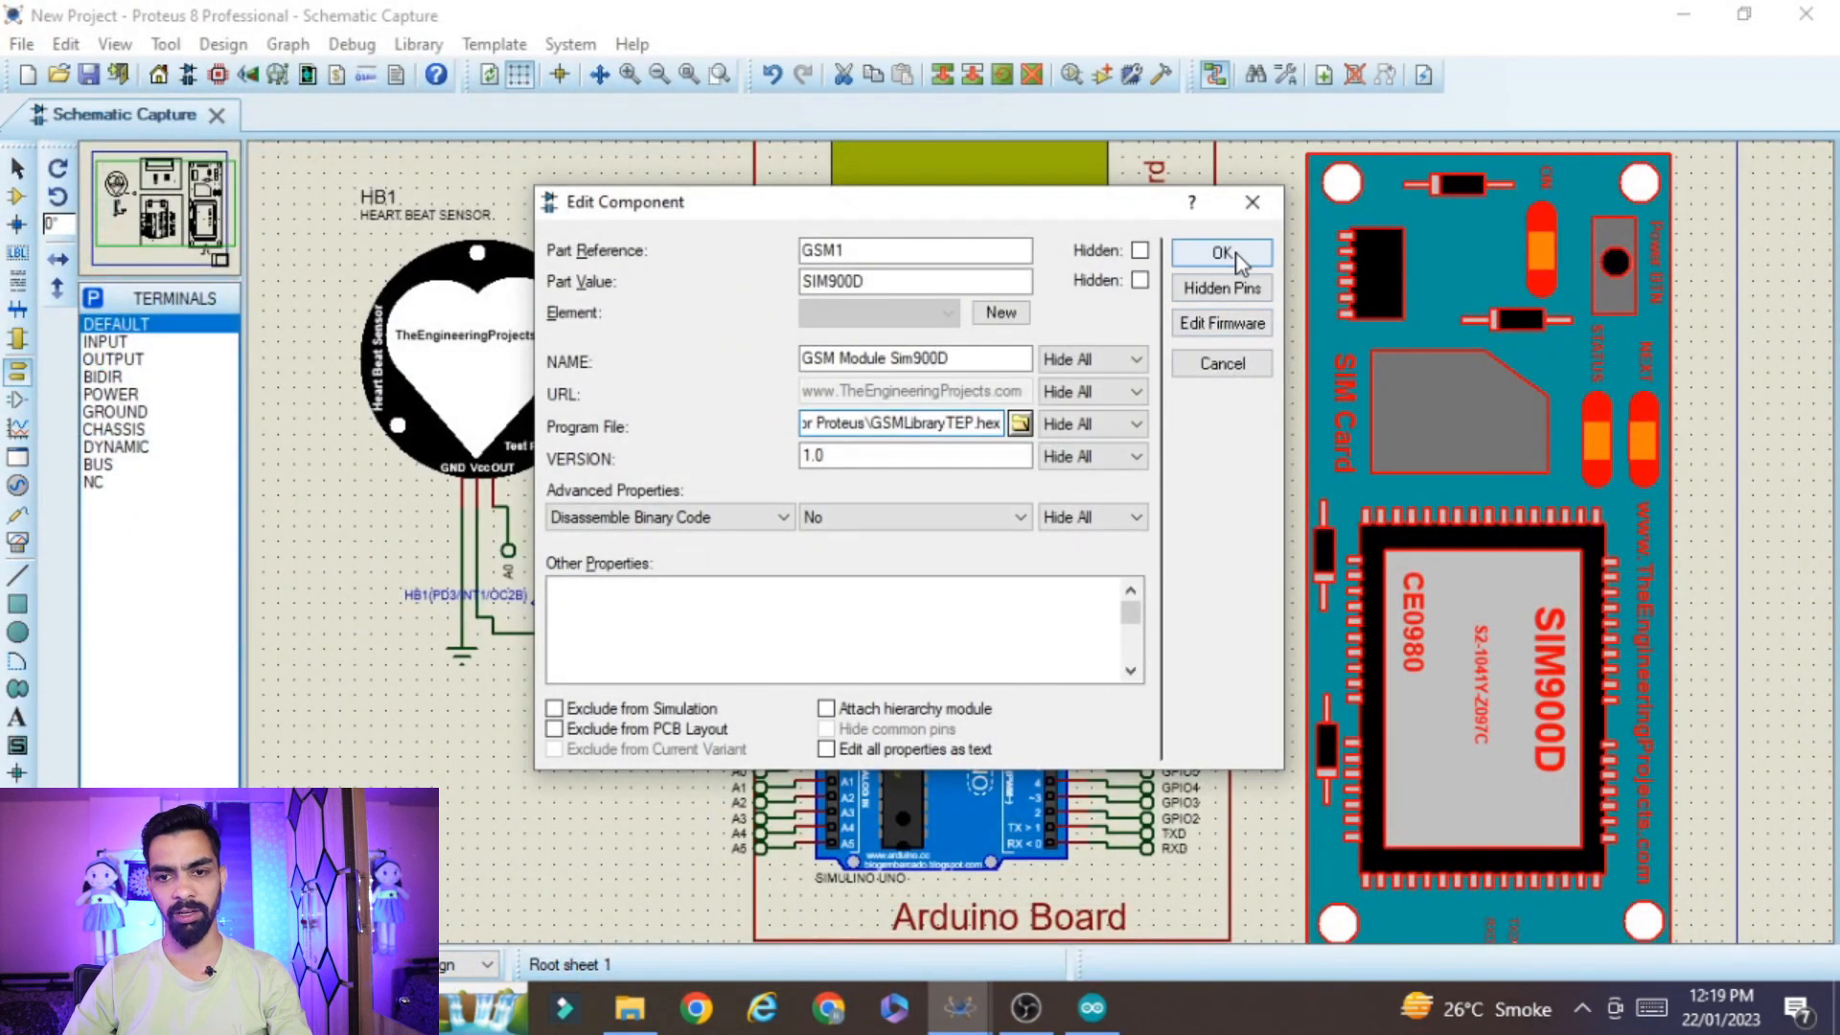
{"action": "left_click", "coordinate": [1222, 253]}
{"action": "scroll", "coordinate": [1243, 429], "scroll_direction": "down", "scroll_amount": 2}
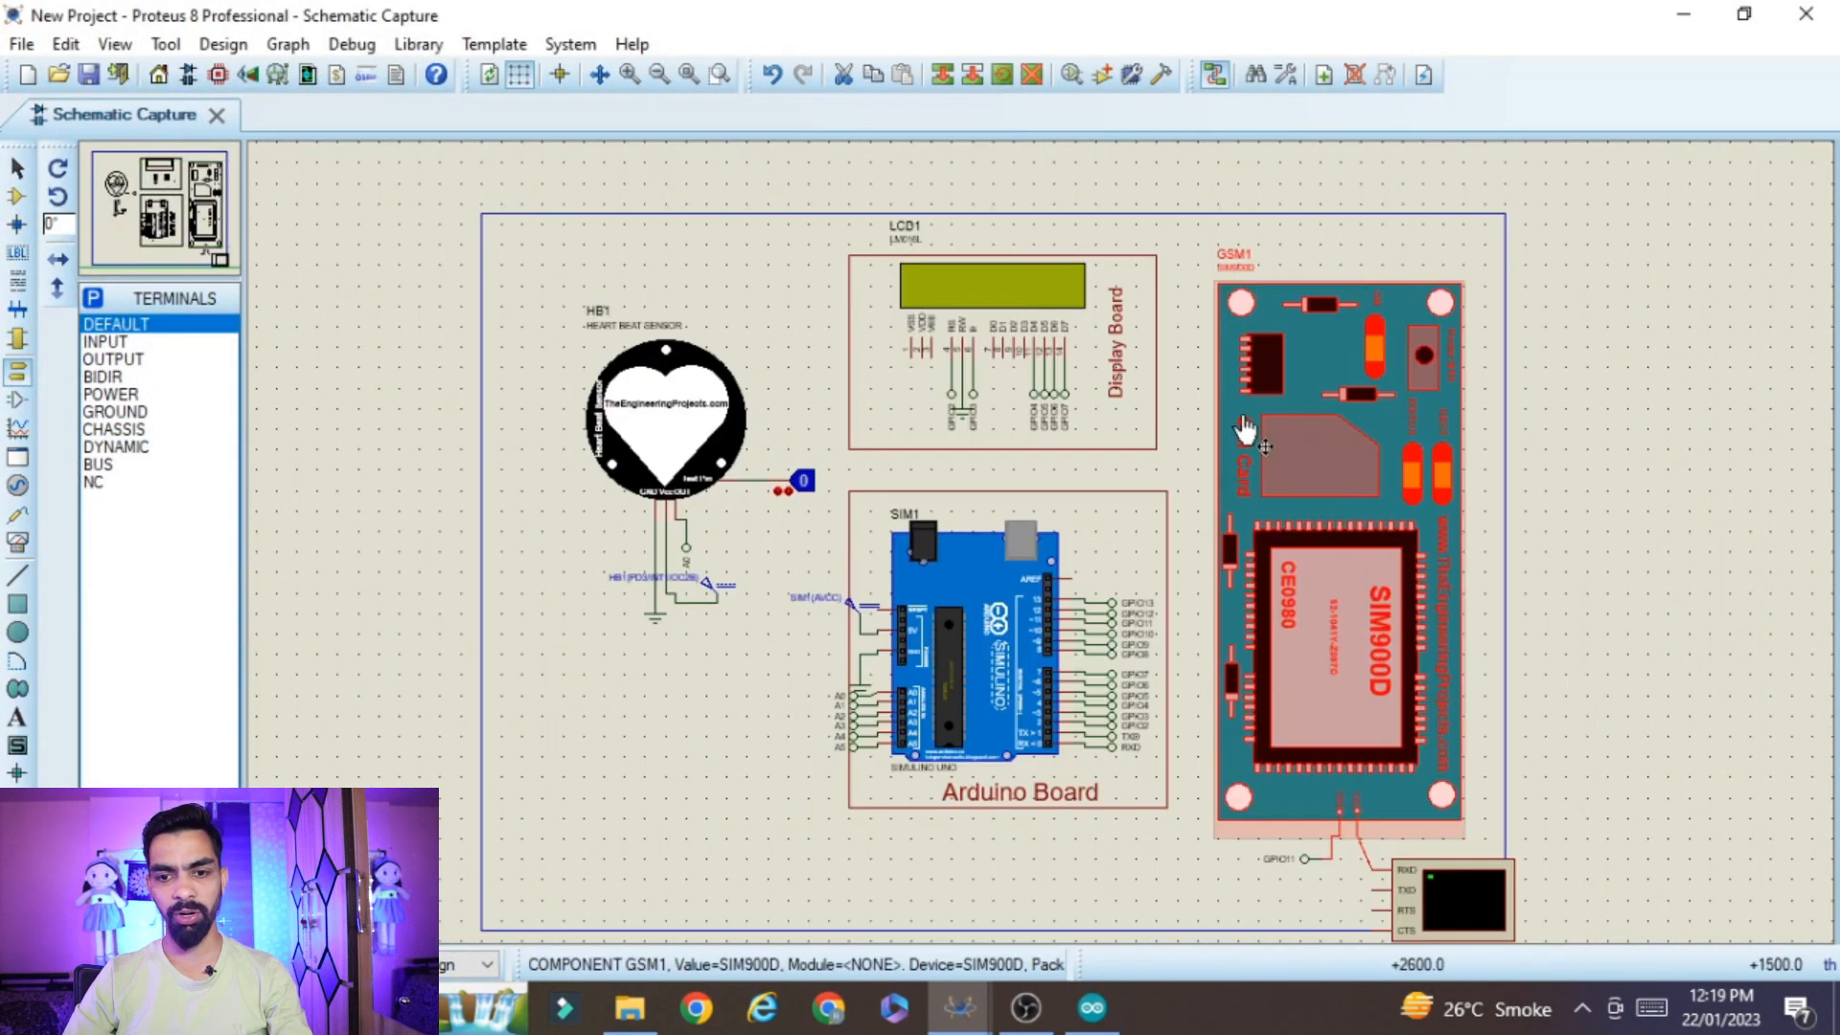
{"action": "scroll", "coordinate": [1109, 464], "scroll_direction": "up", "scroll_amount": 1}
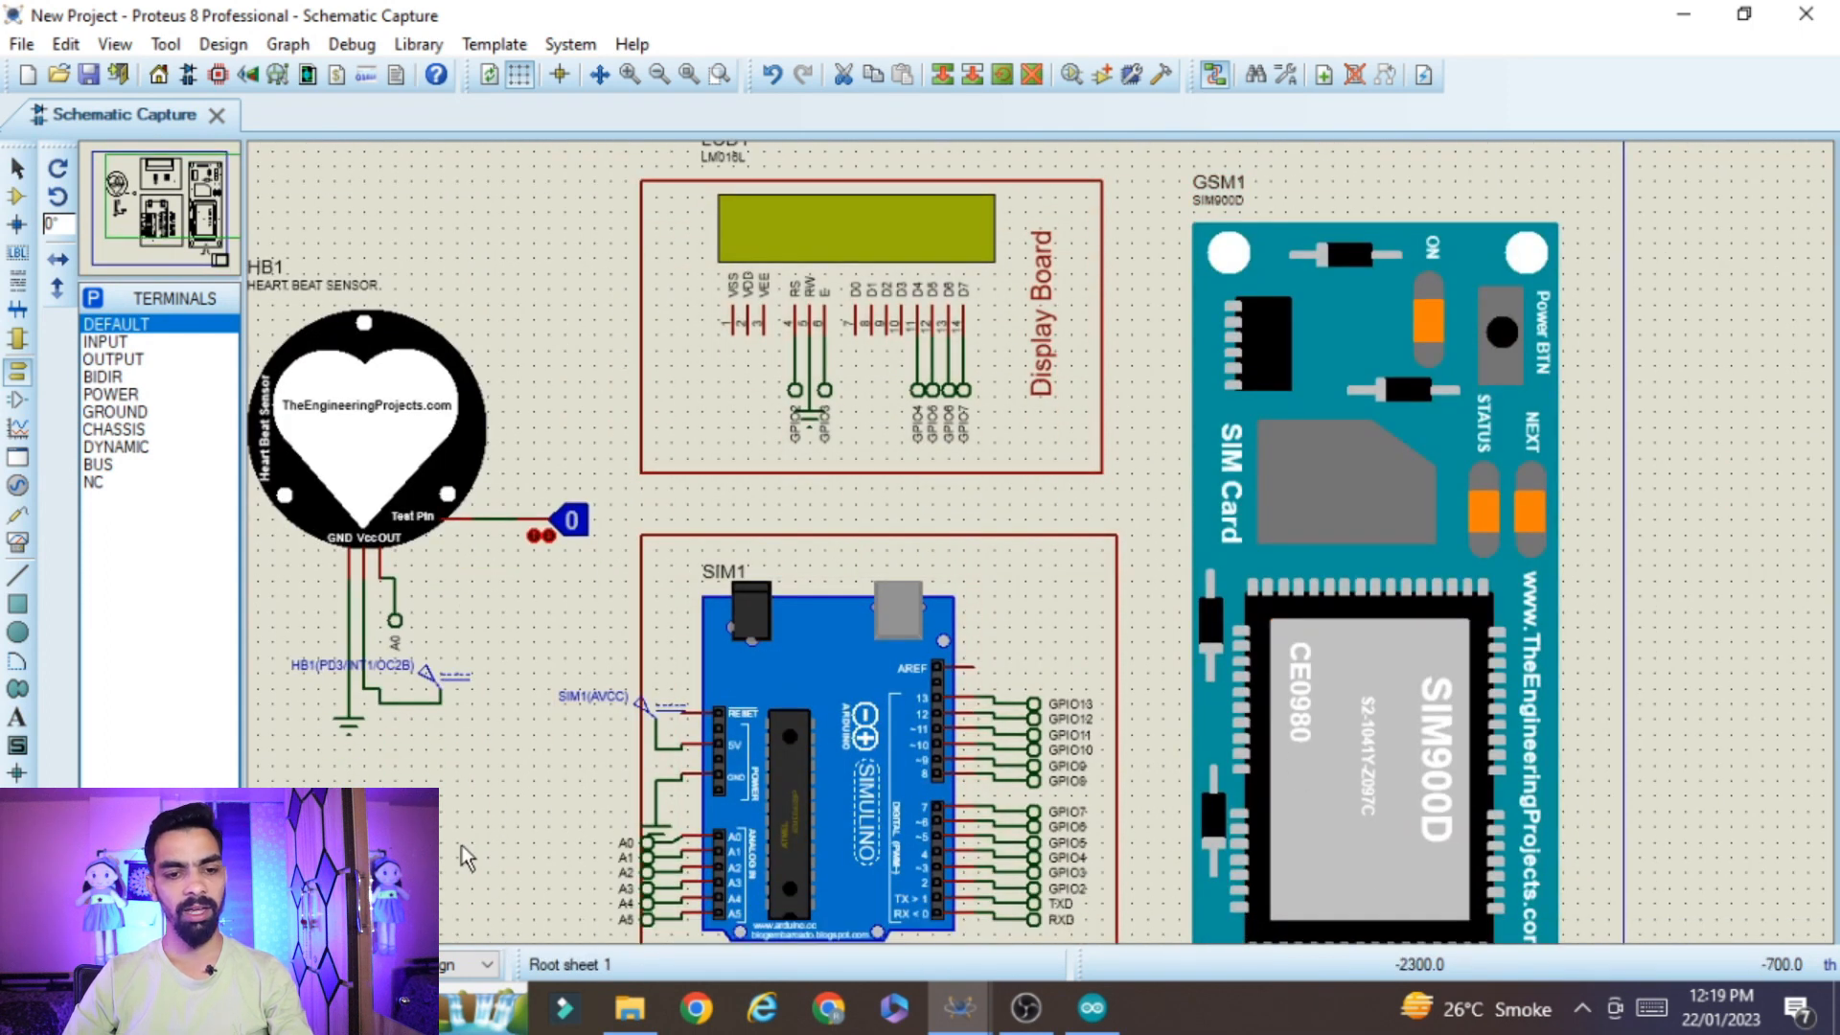
{"action": "scroll", "coordinate": [445, 889], "scroll_direction": "down", "scroll_amount": 1}
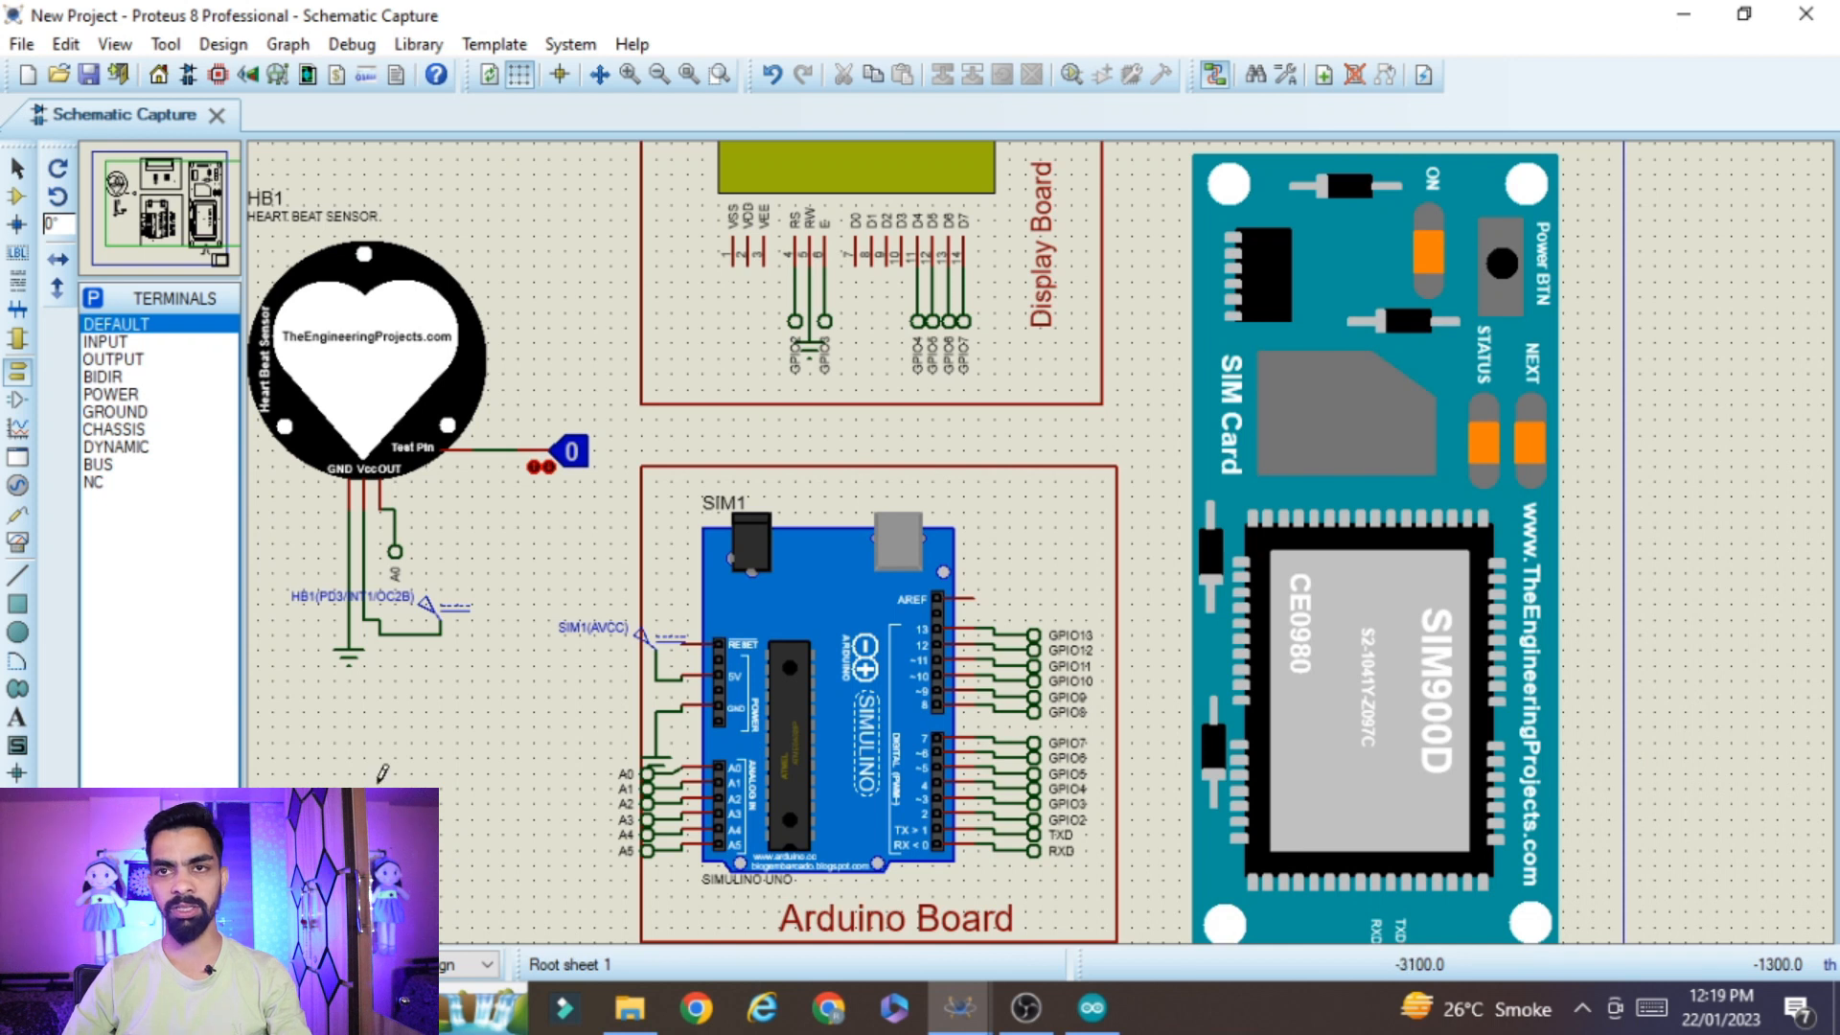
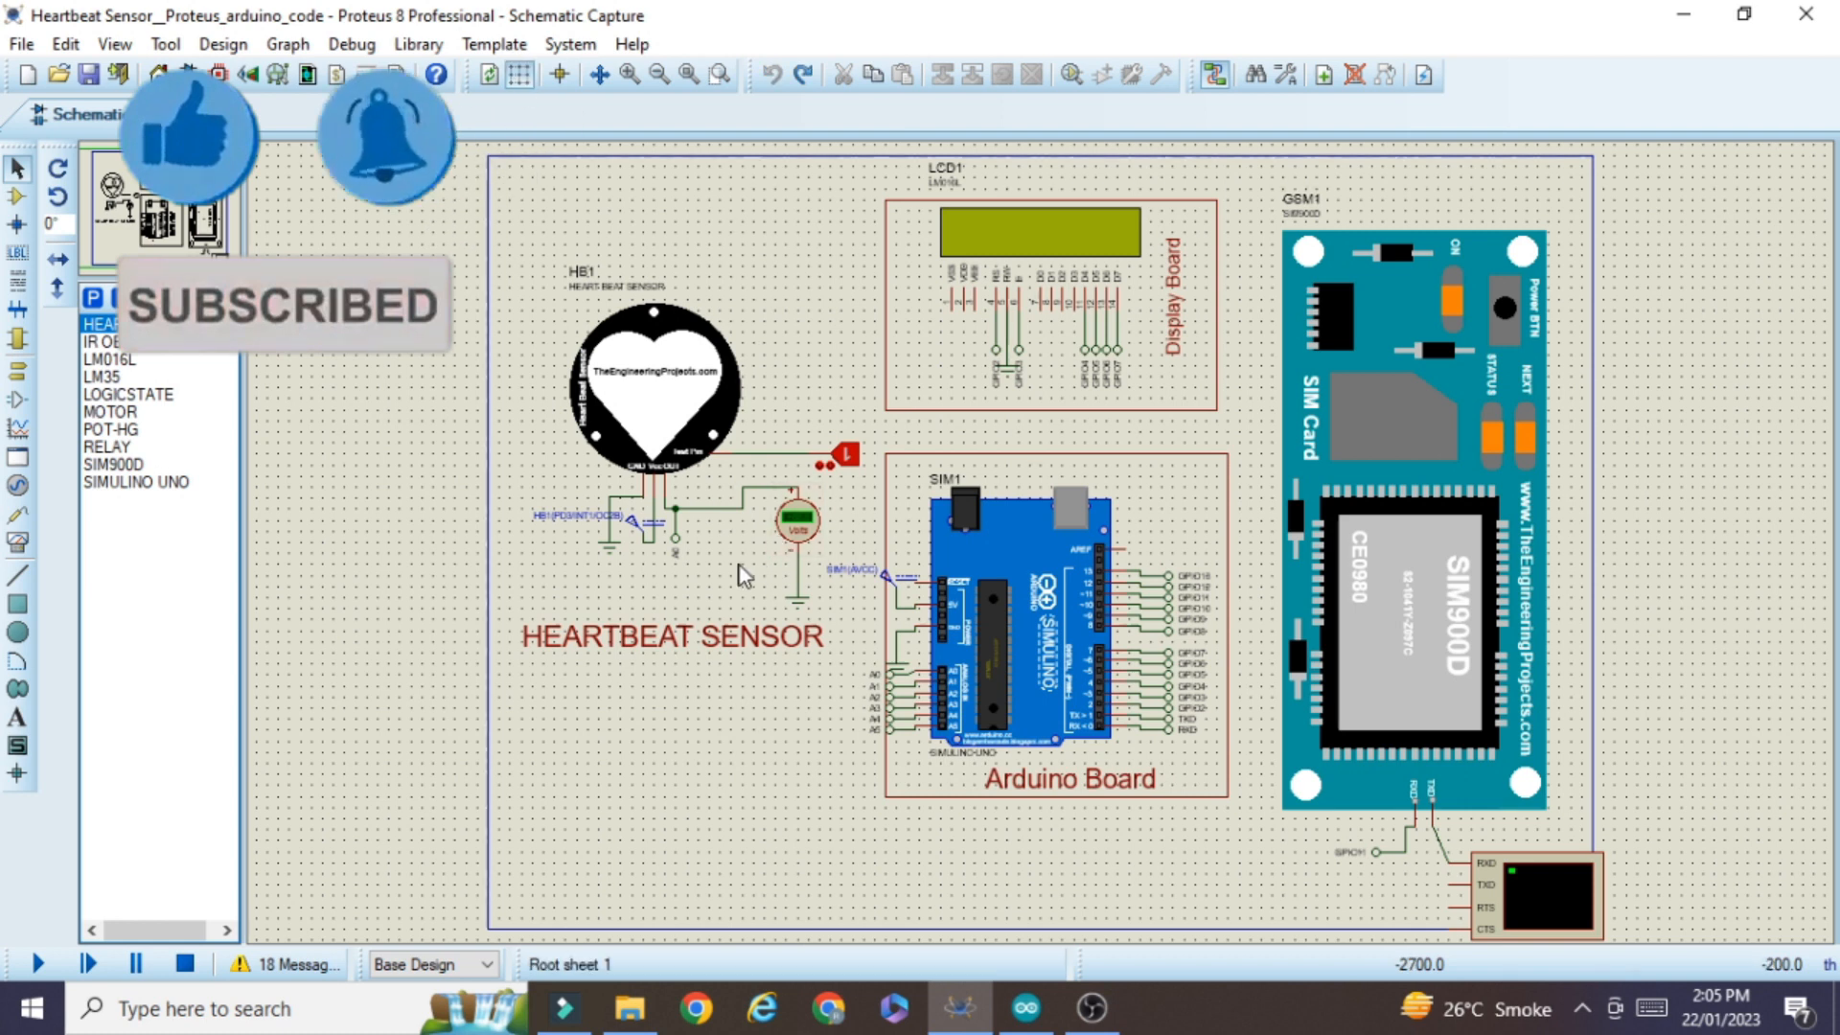
Delete the voltmeter wired to the heart beat sensor's OUT pin, together with its ground terminal
{"action": "right_click", "coordinate": [780, 533]}
{"action": "right_click", "coordinate": [780, 533]}
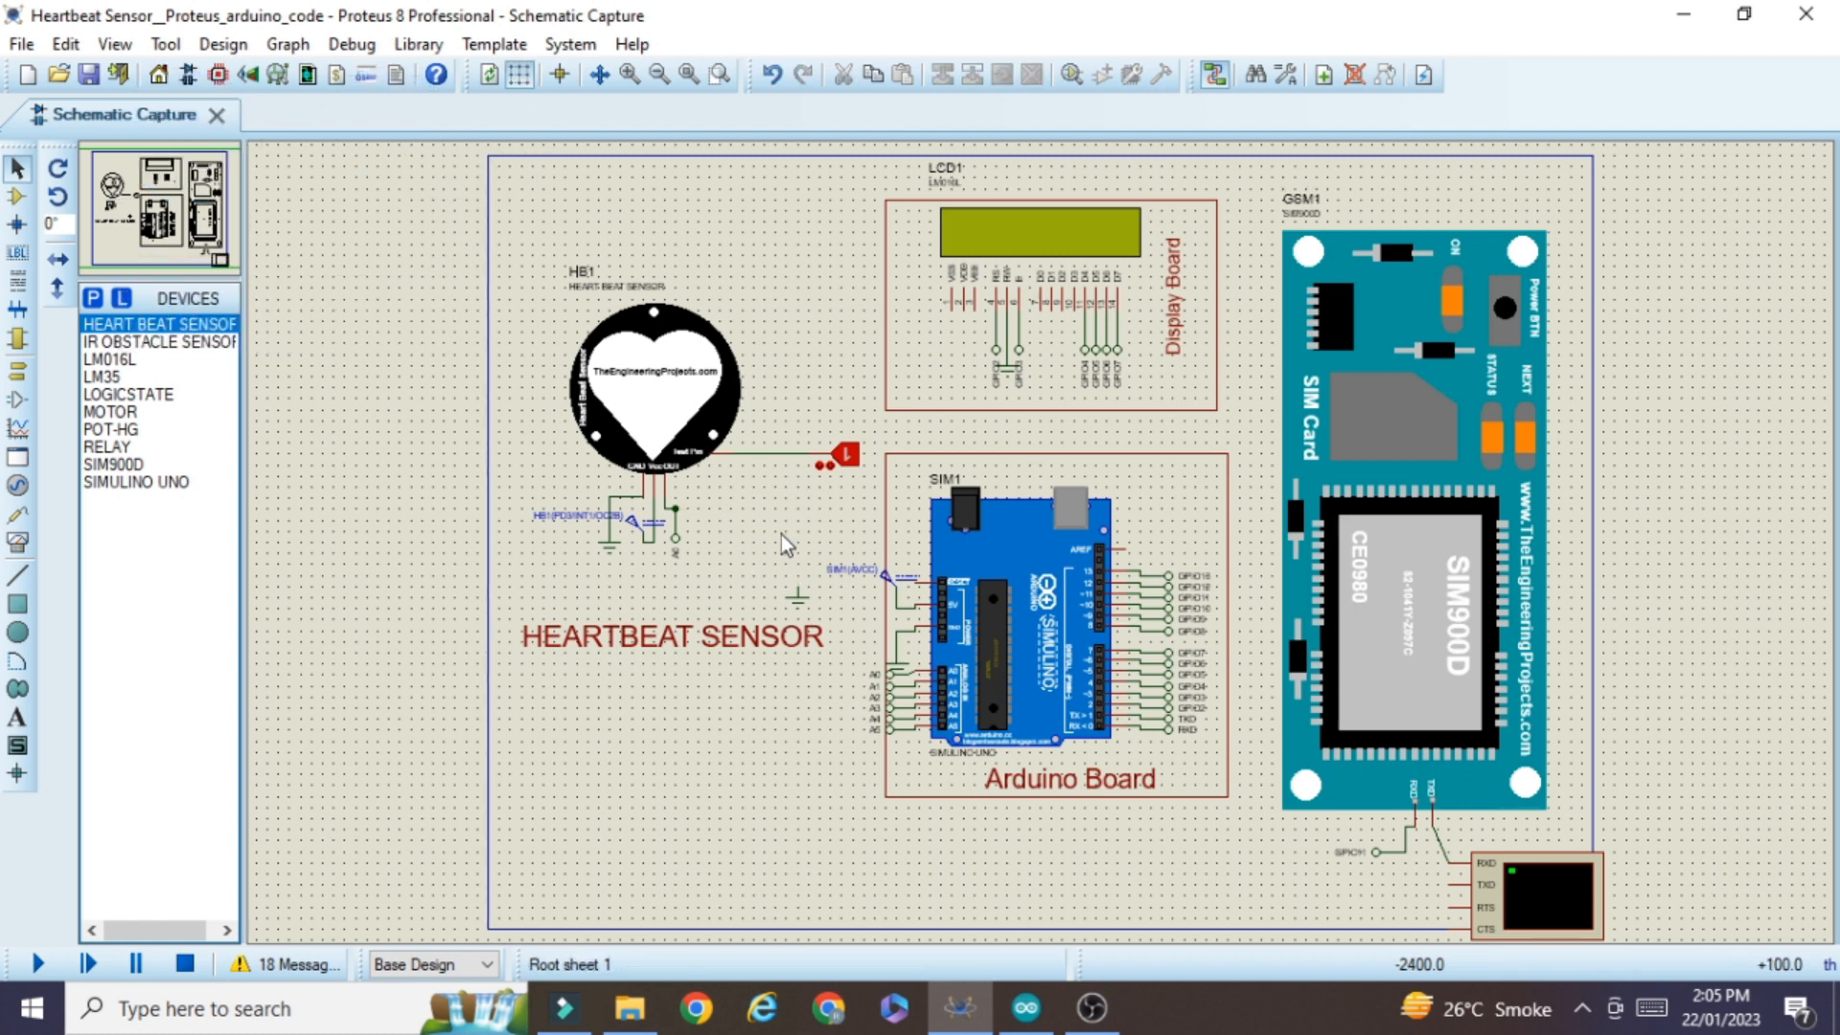
{"action": "right_click", "coordinate": [798, 593]}
{"action": "right_click", "coordinate": [798, 593]}
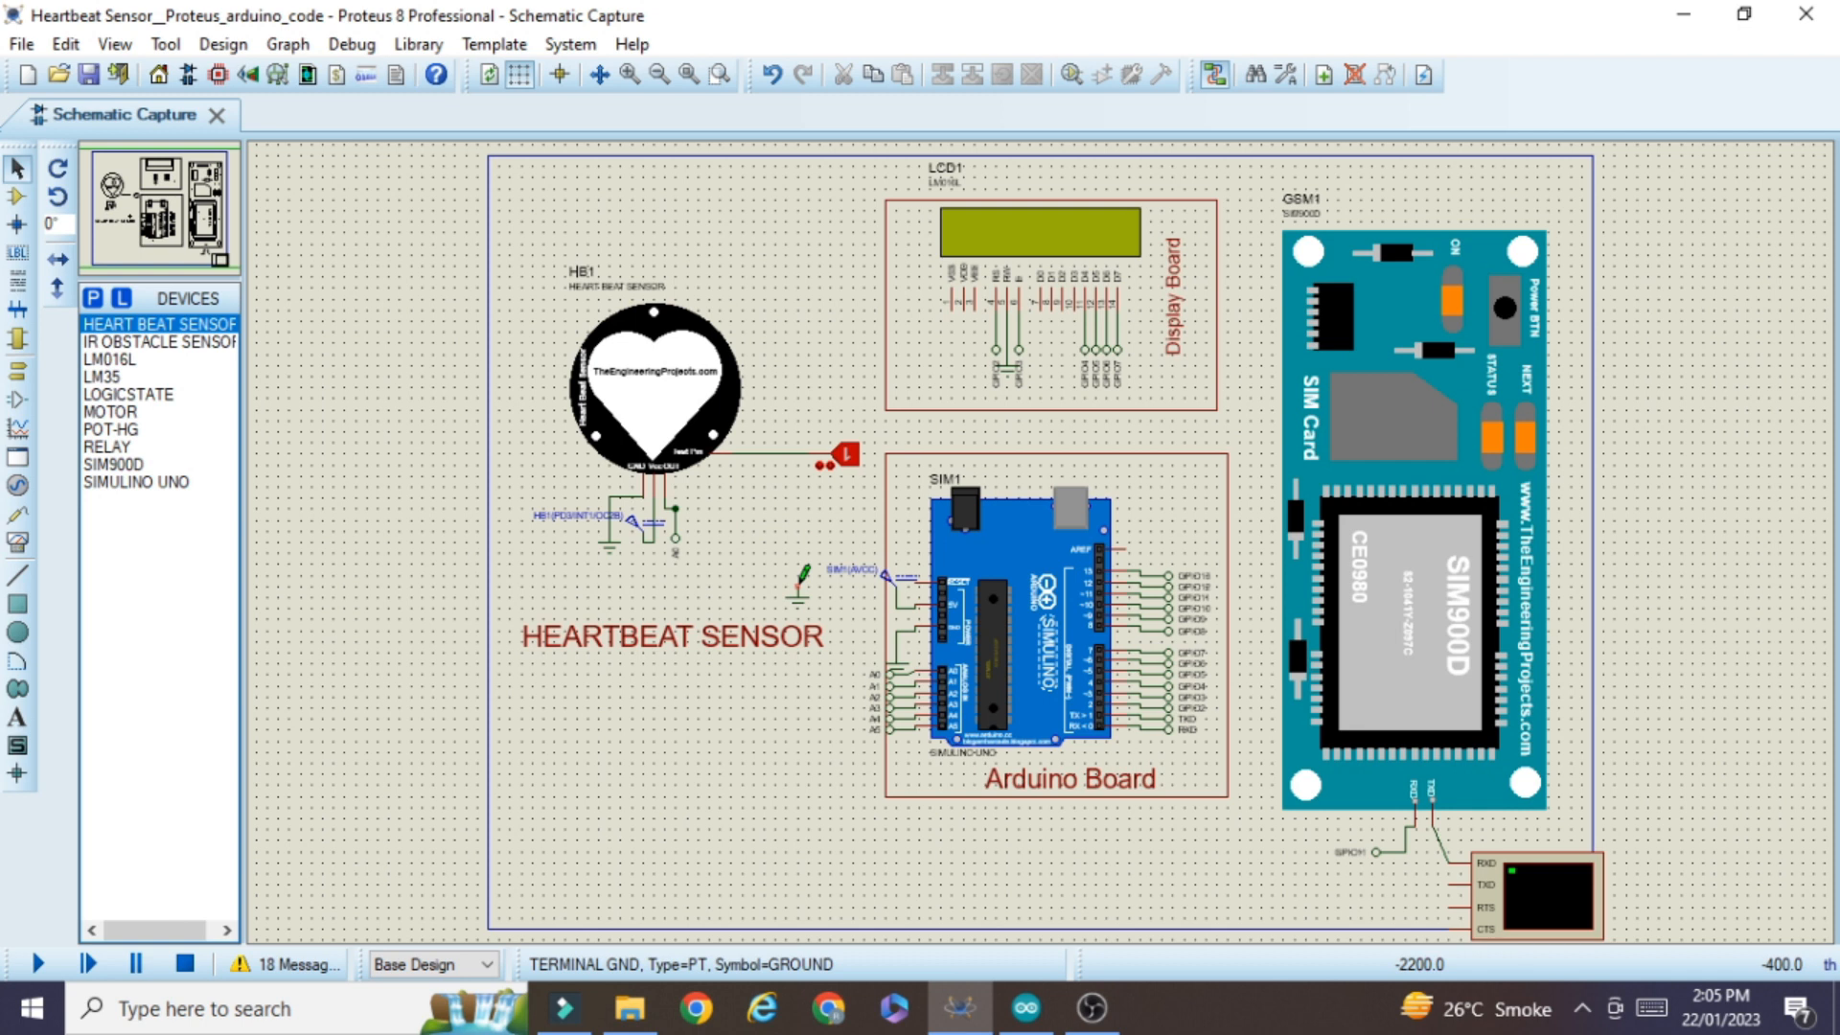
{"action": "key", "text": "ctrl+z"}
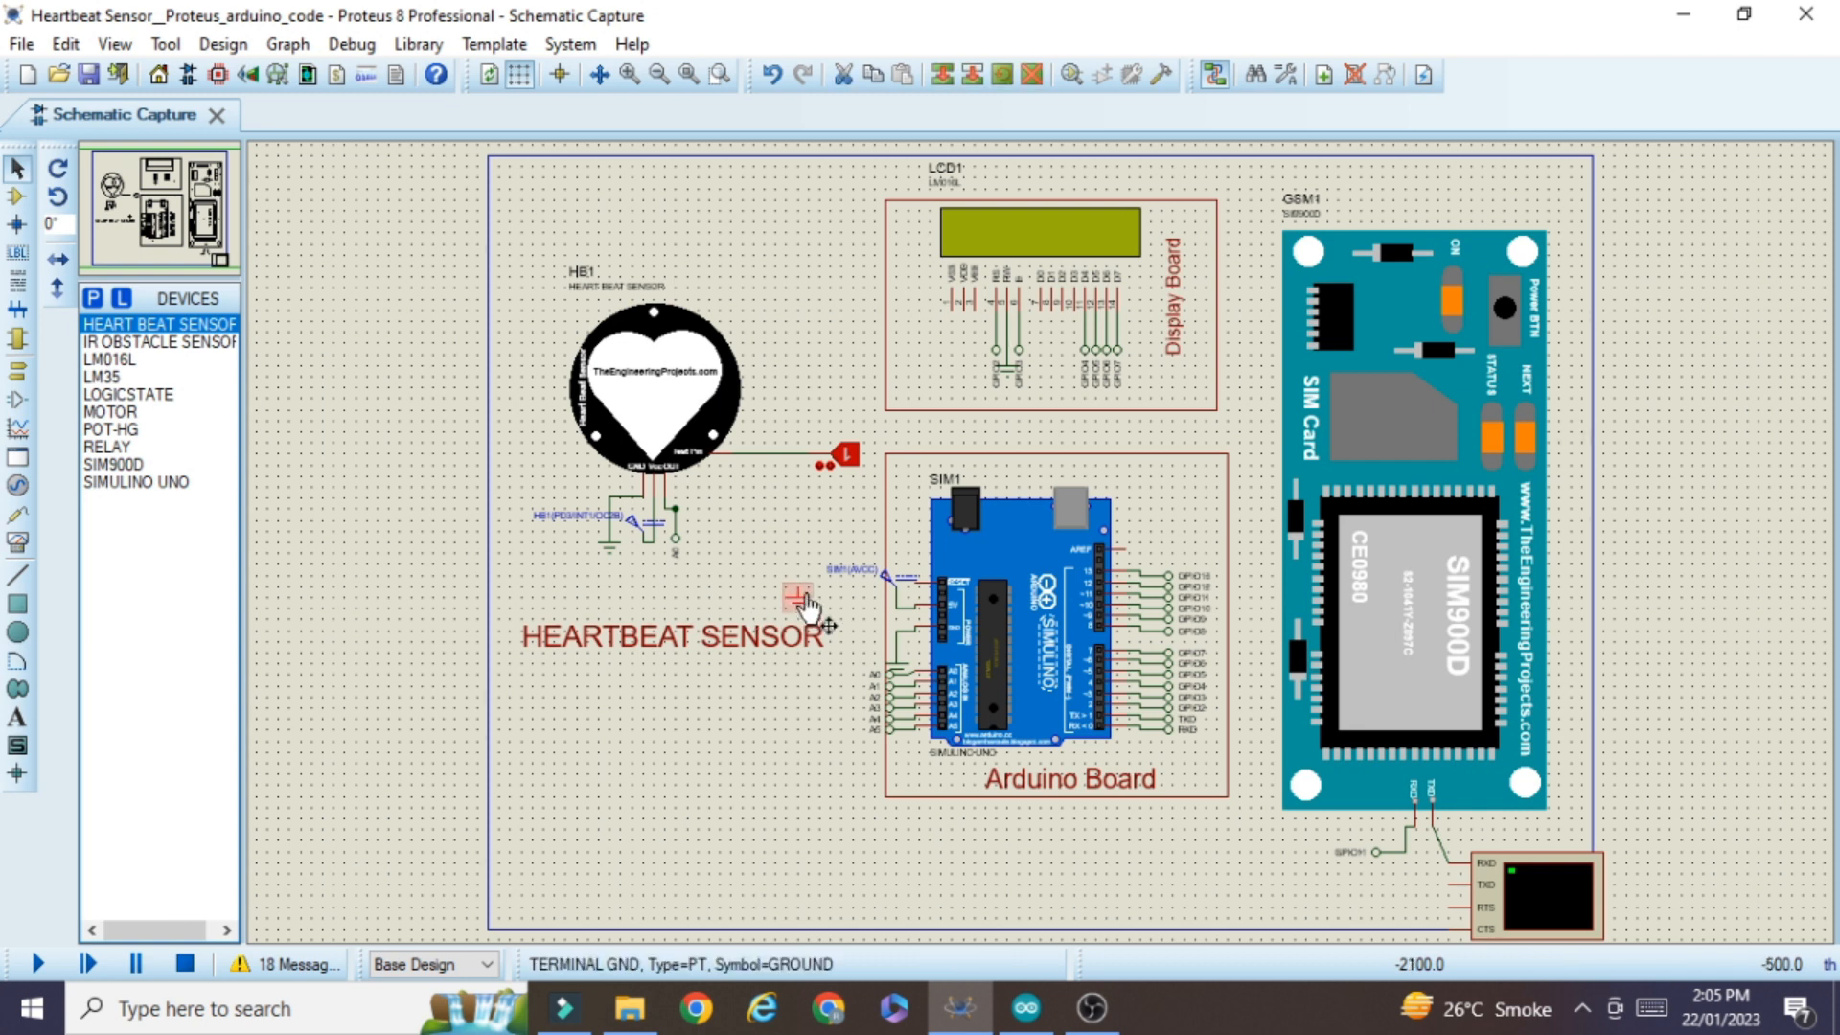
{"action": "key", "text": "Delete"}
Remove the leftover junction dot and redraw the wire between the sensor's OUT pin and the A0 terminal
{"action": "scroll", "coordinate": [674, 508], "scroll_direction": "up", "scroll_amount": 2}
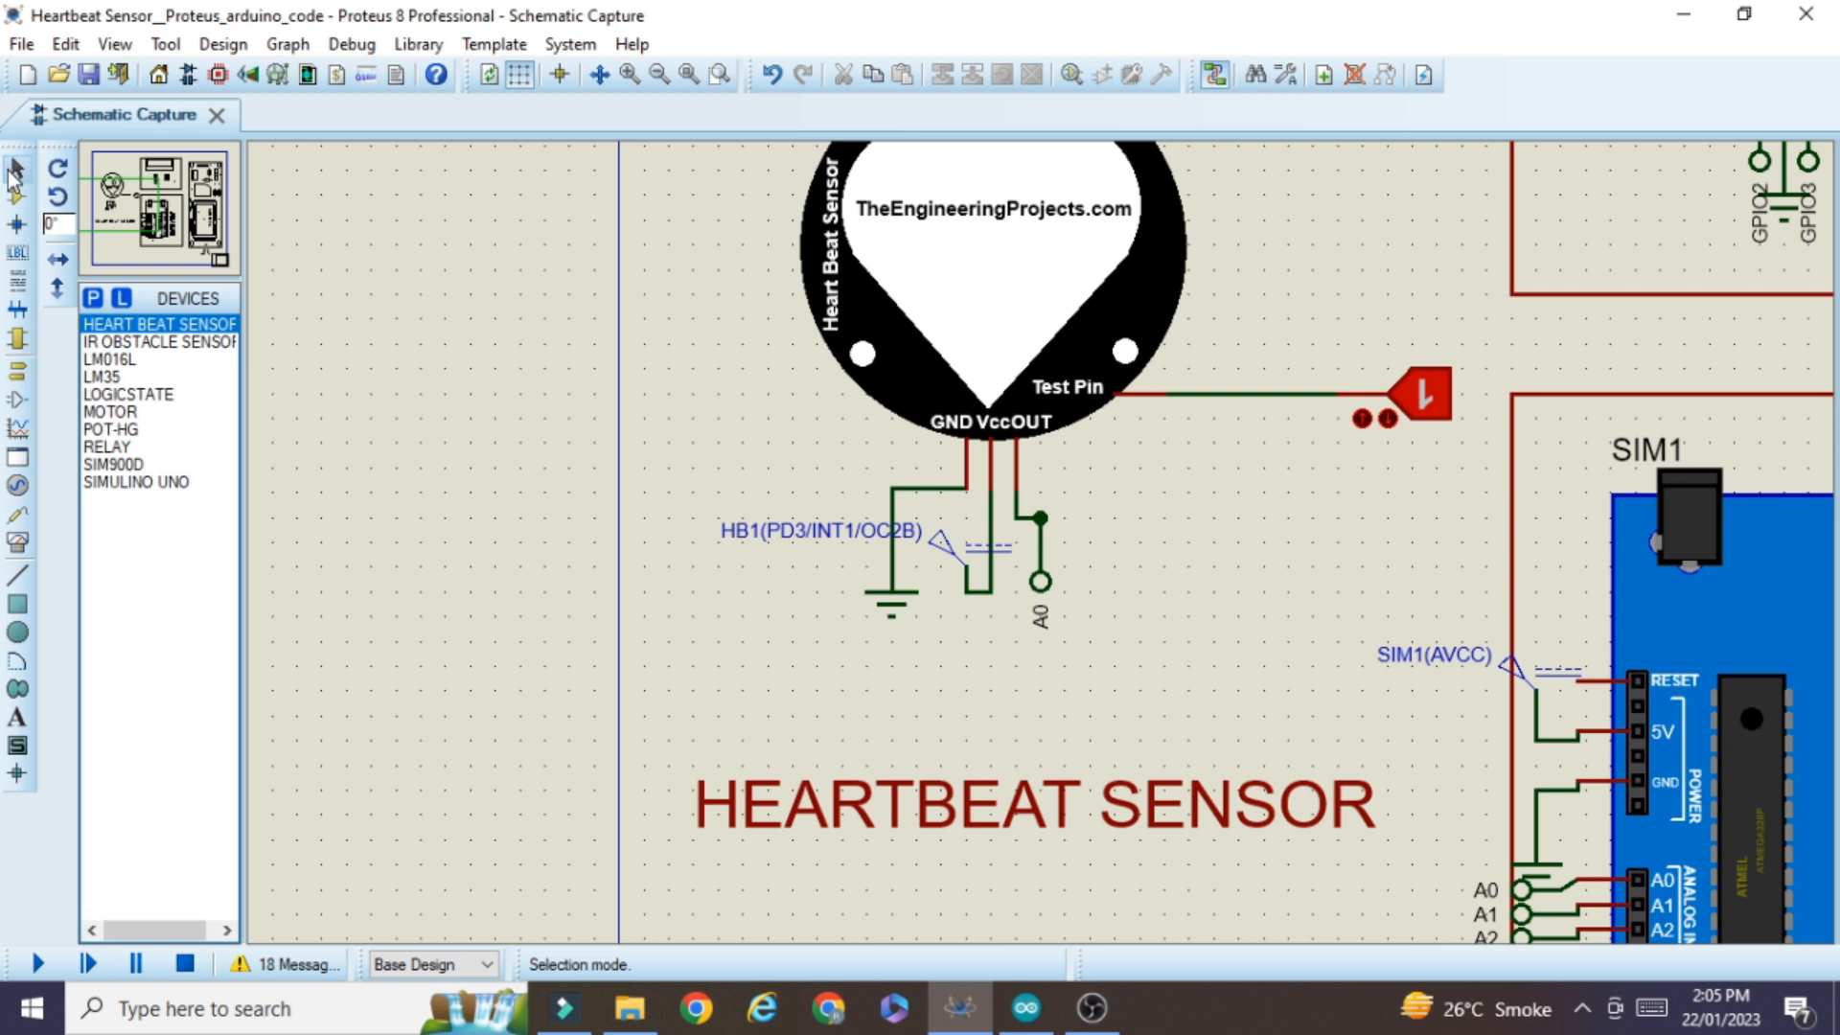
{"action": "right_click", "coordinate": [1043, 519]}
{"action": "left_click", "coordinate": [1158, 110]}
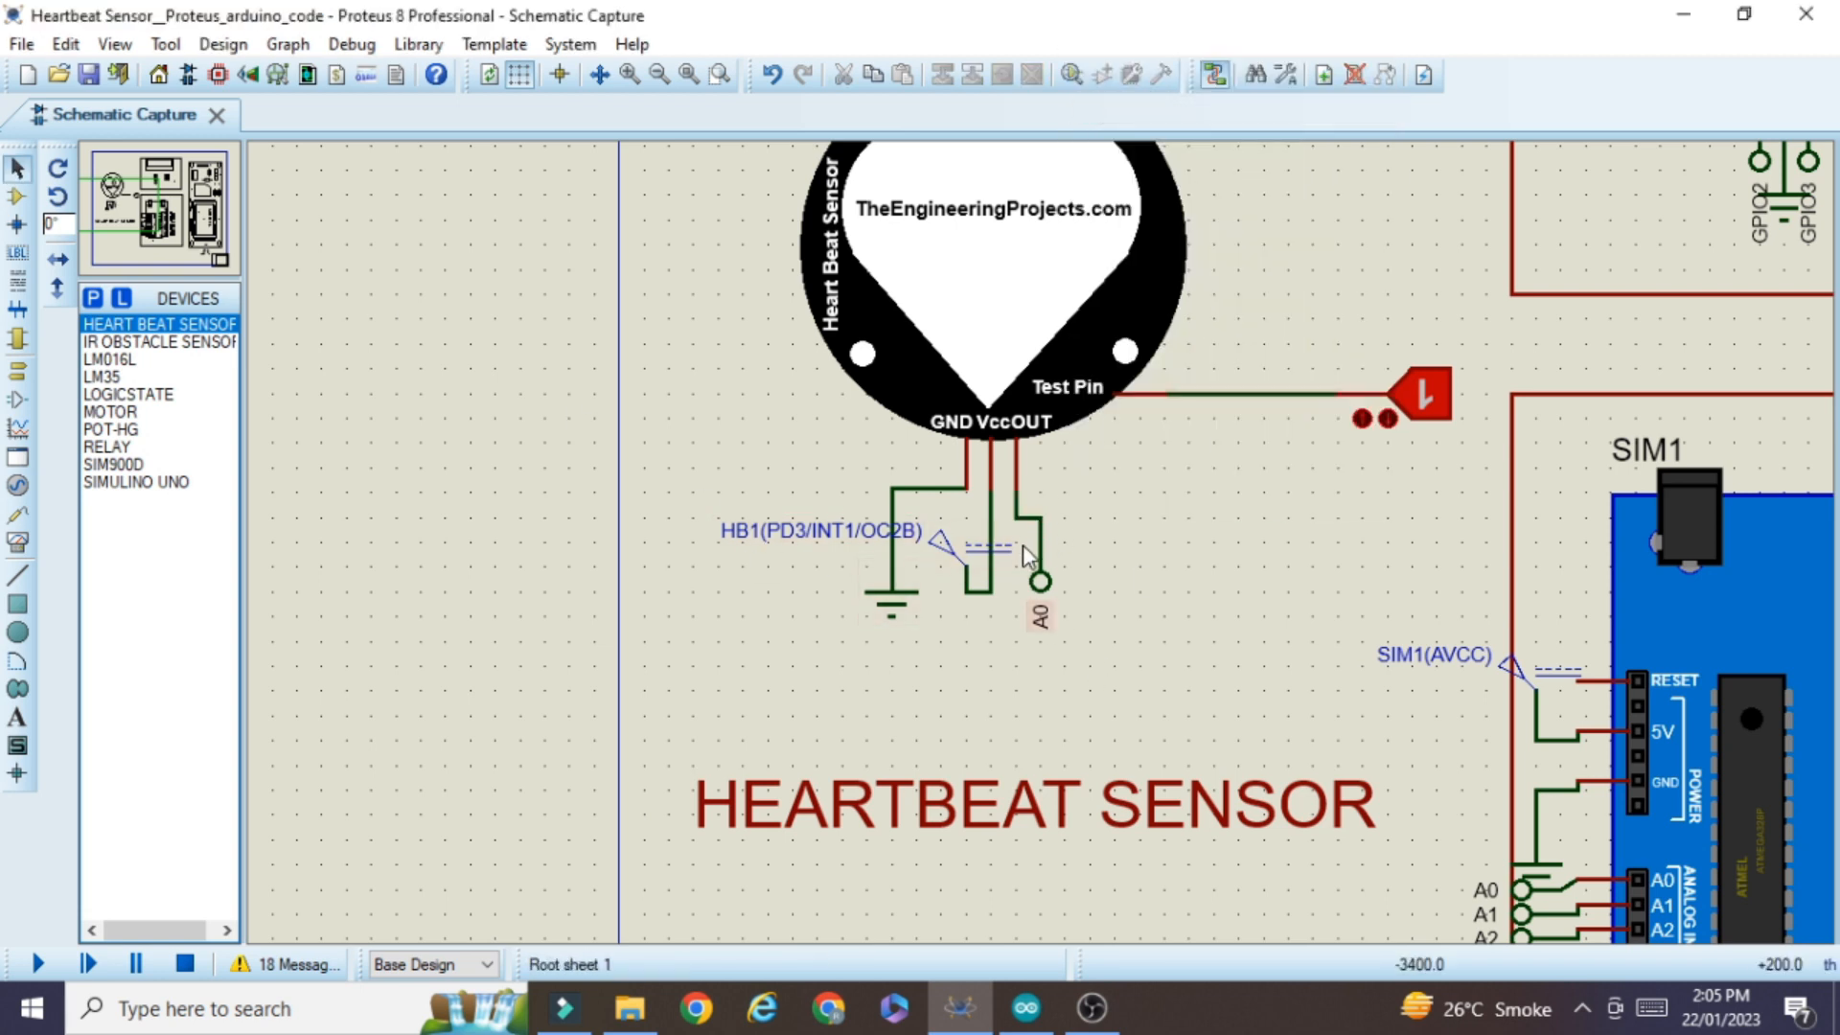
{"action": "right_click", "coordinate": [1042, 525]}
{"action": "left_click", "coordinate": [1165, 598]}
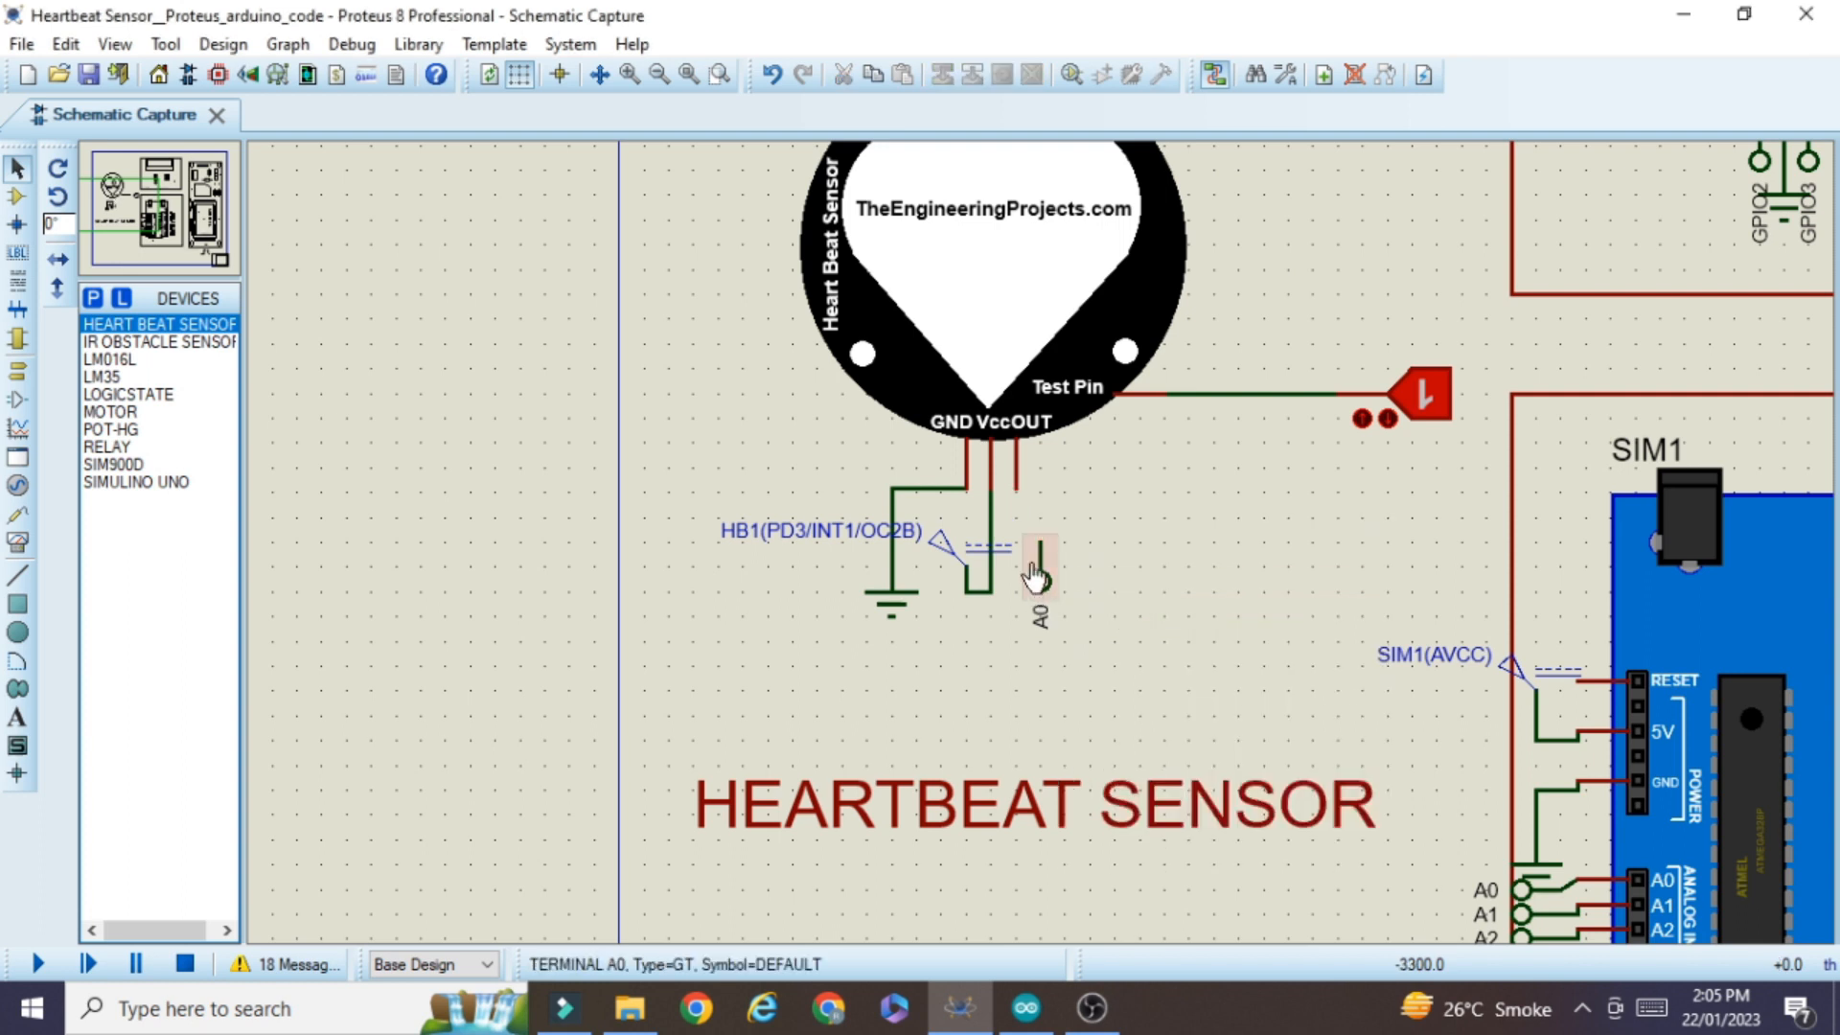
{"action": "left_click", "coordinate": [1044, 539]}
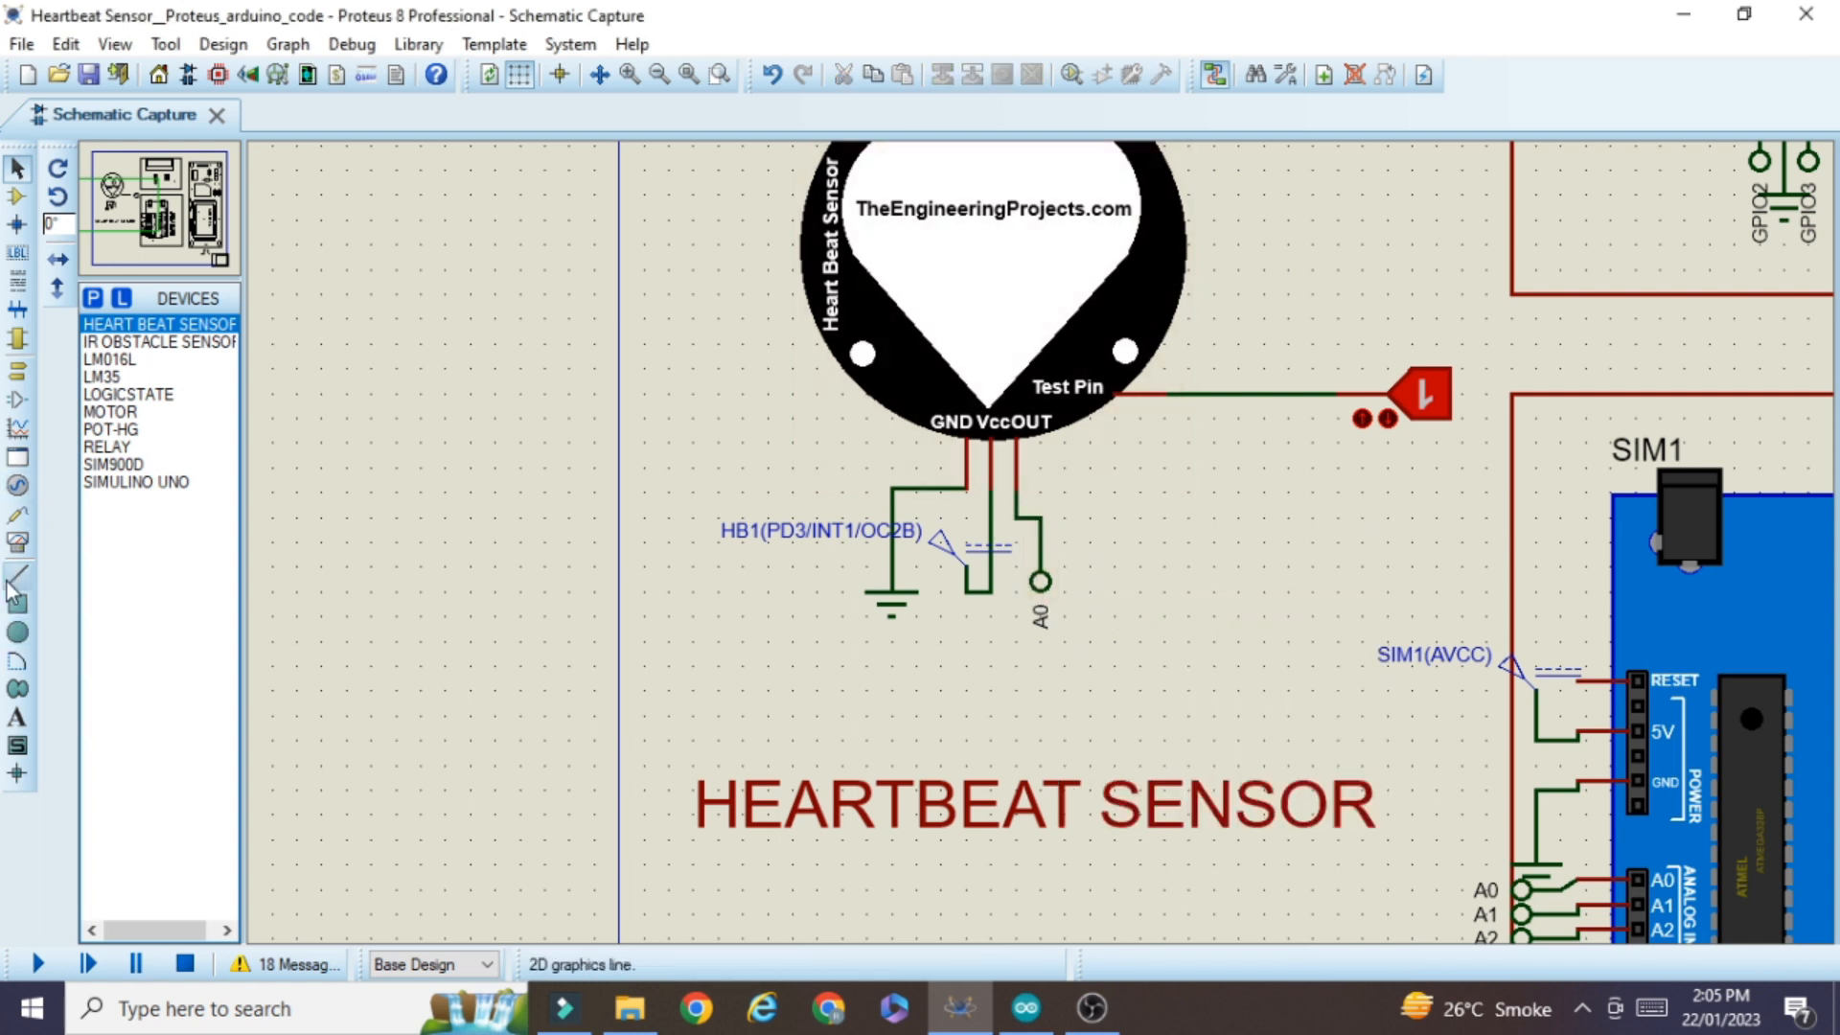
Place a DC voltmeter beside the A0 terminal and wire its positive pin to the sensor's OUT wire
{"action": "left_click", "coordinate": [18, 544]}
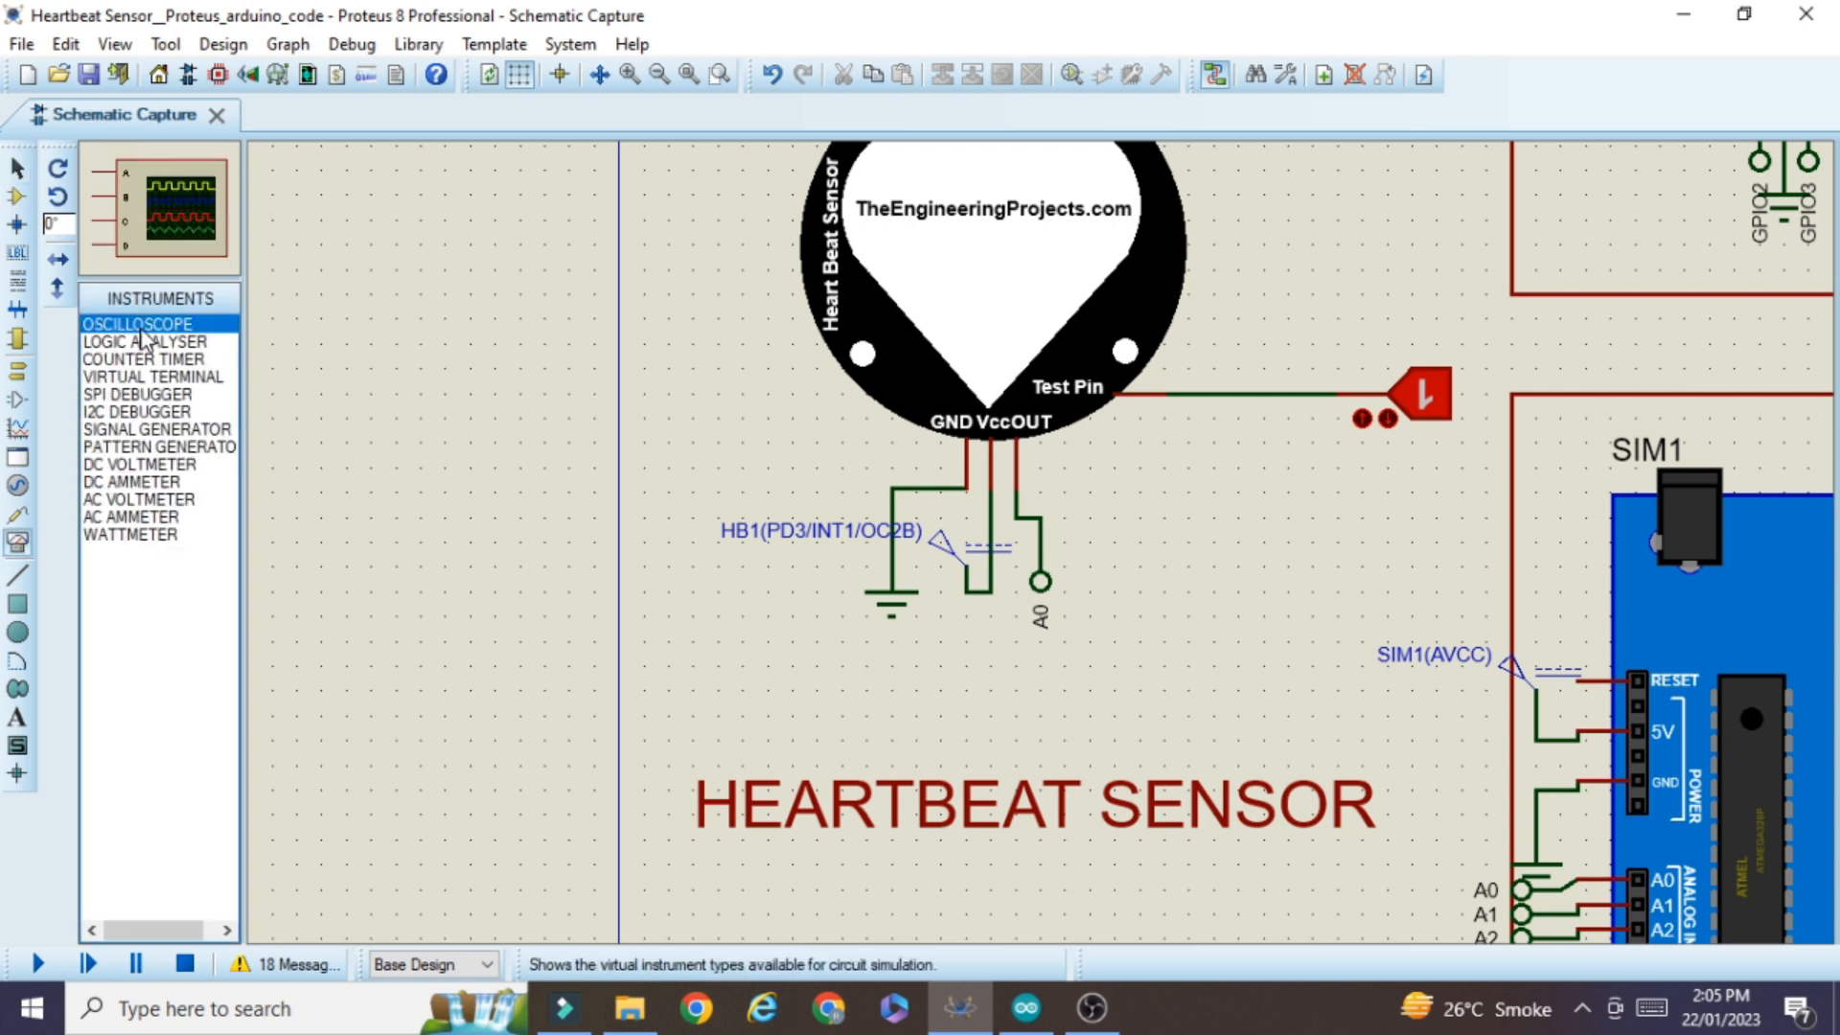
{"action": "left_click", "coordinate": [130, 467]}
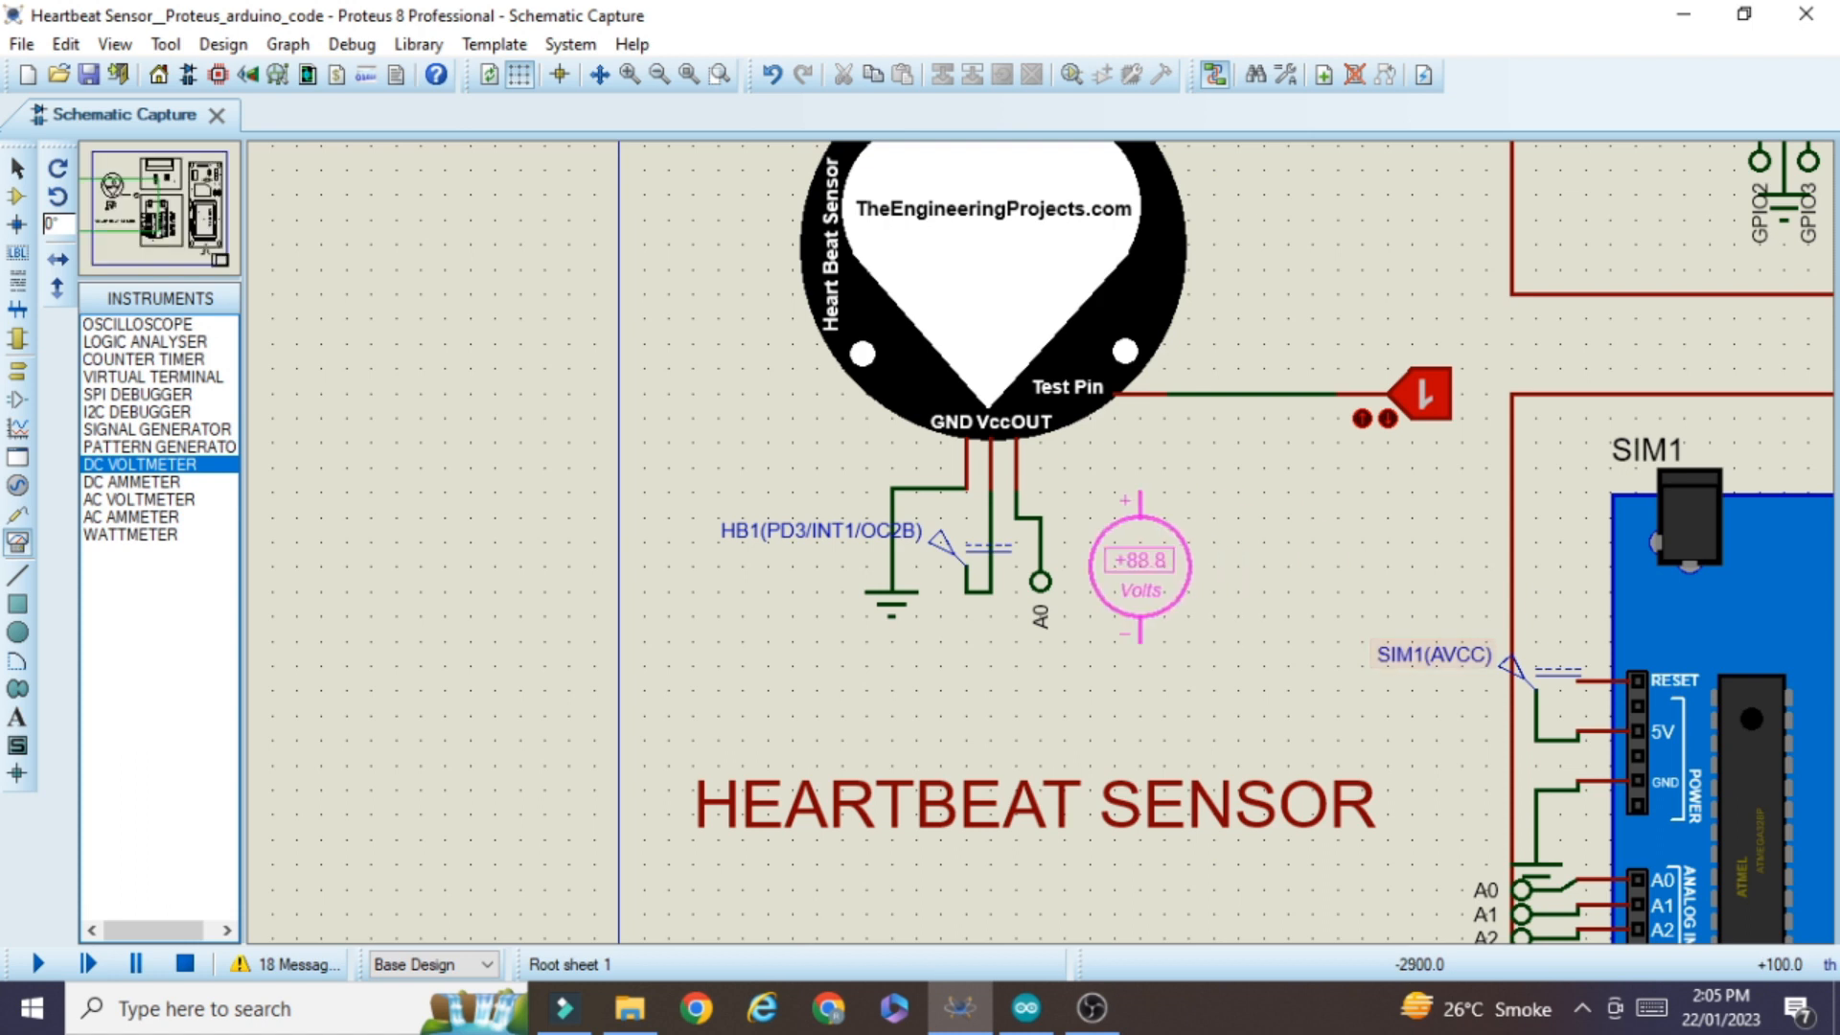
{"action": "left_click", "coordinate": [1238, 589]}
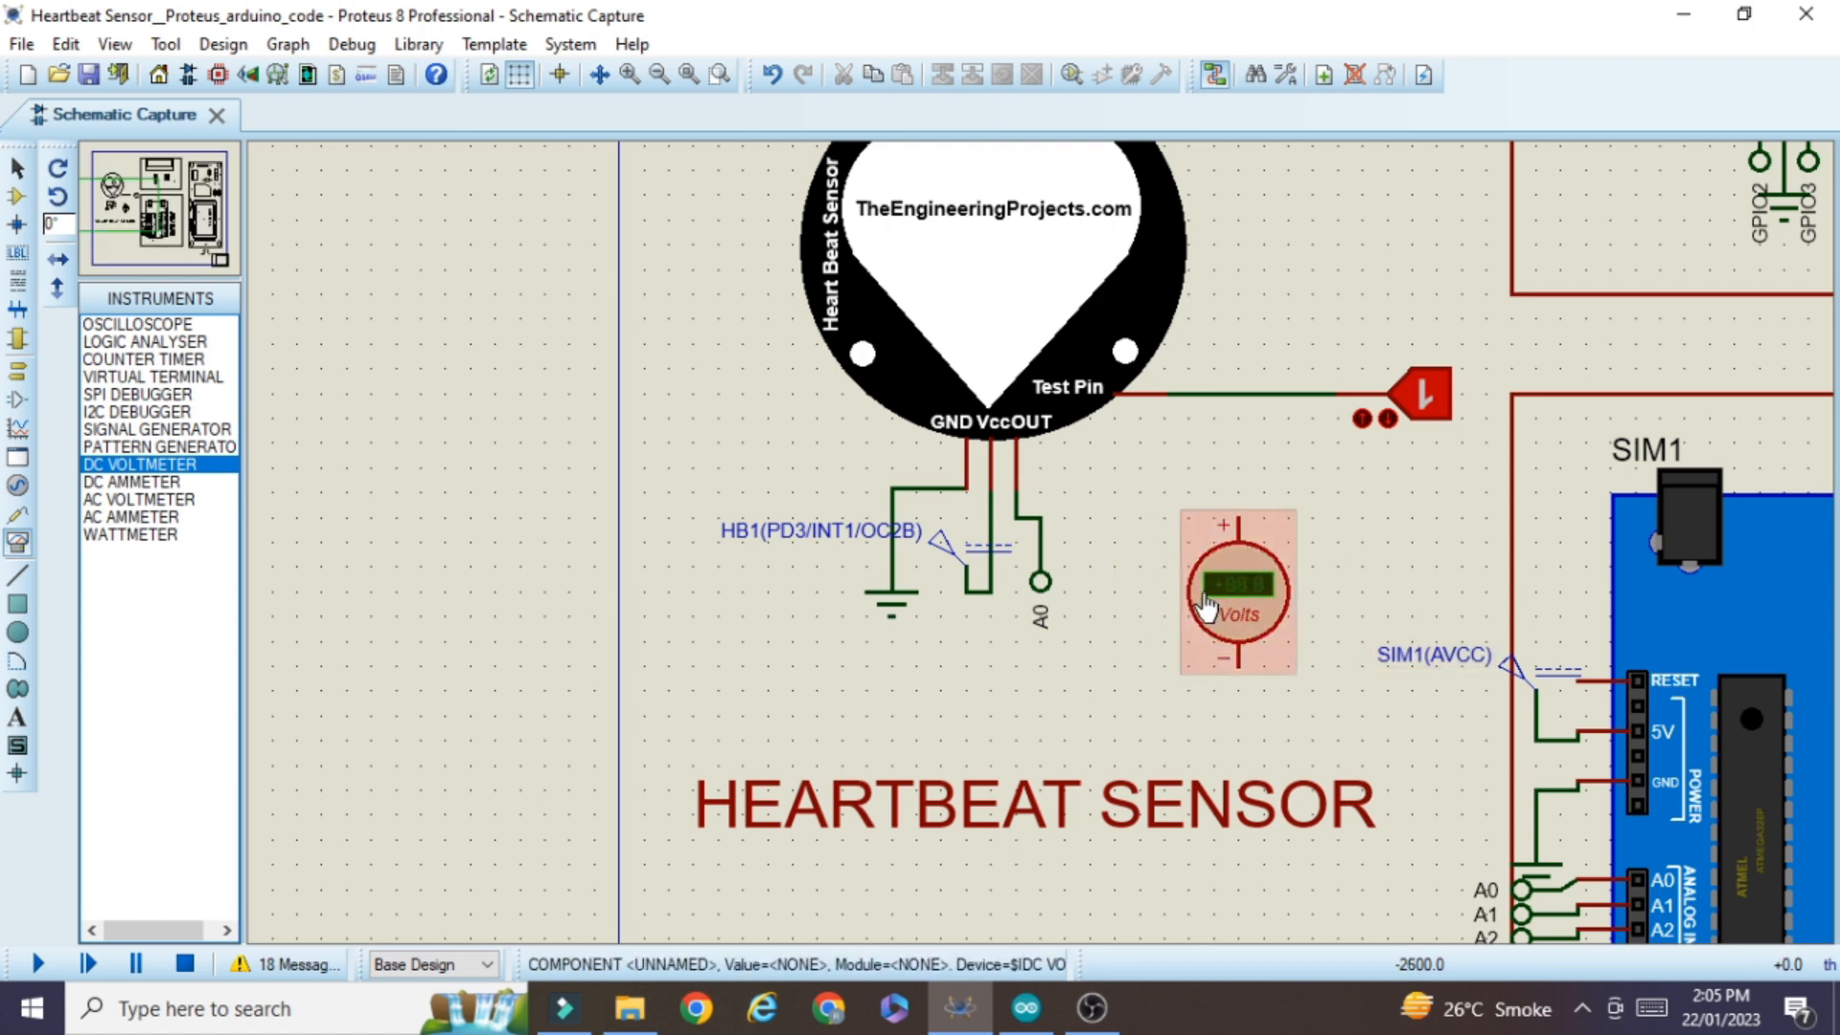
{"action": "left_click", "coordinate": [1239, 514]}
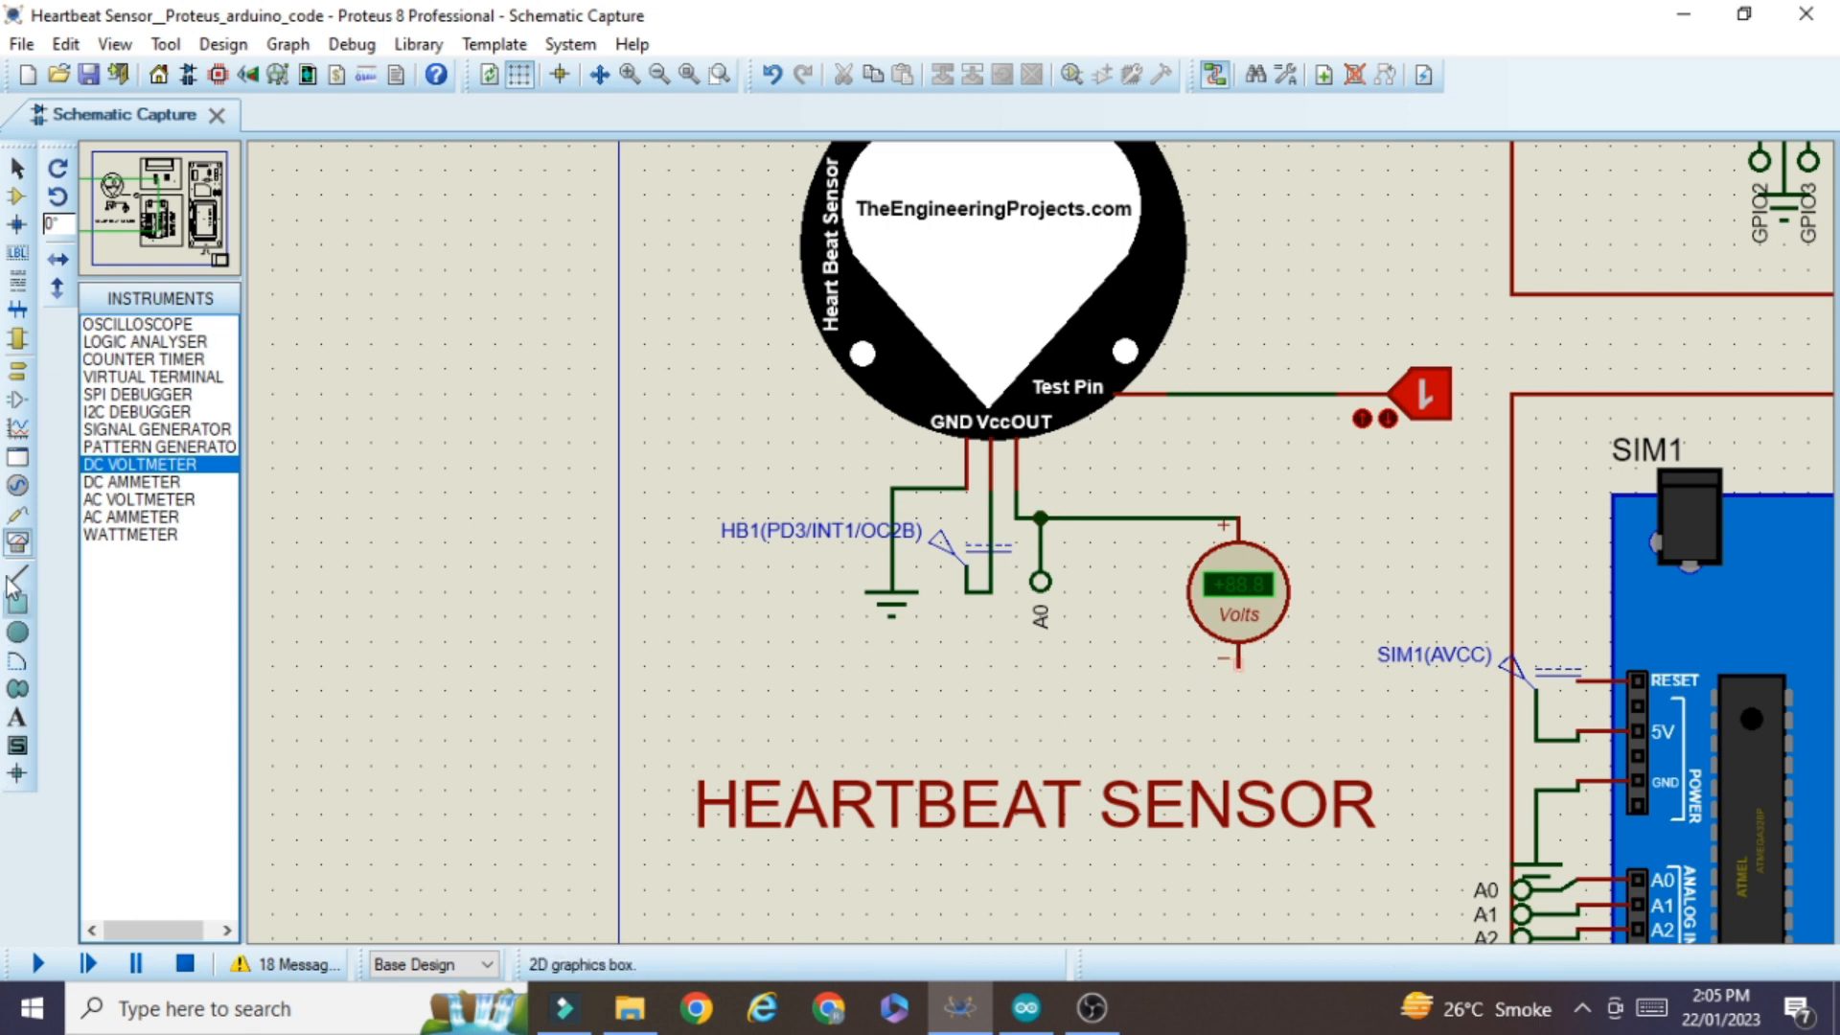
Place a ground terminal below the voltmeter and wire it to the meter's negative pin
{"action": "left_click", "coordinate": [17, 374]}
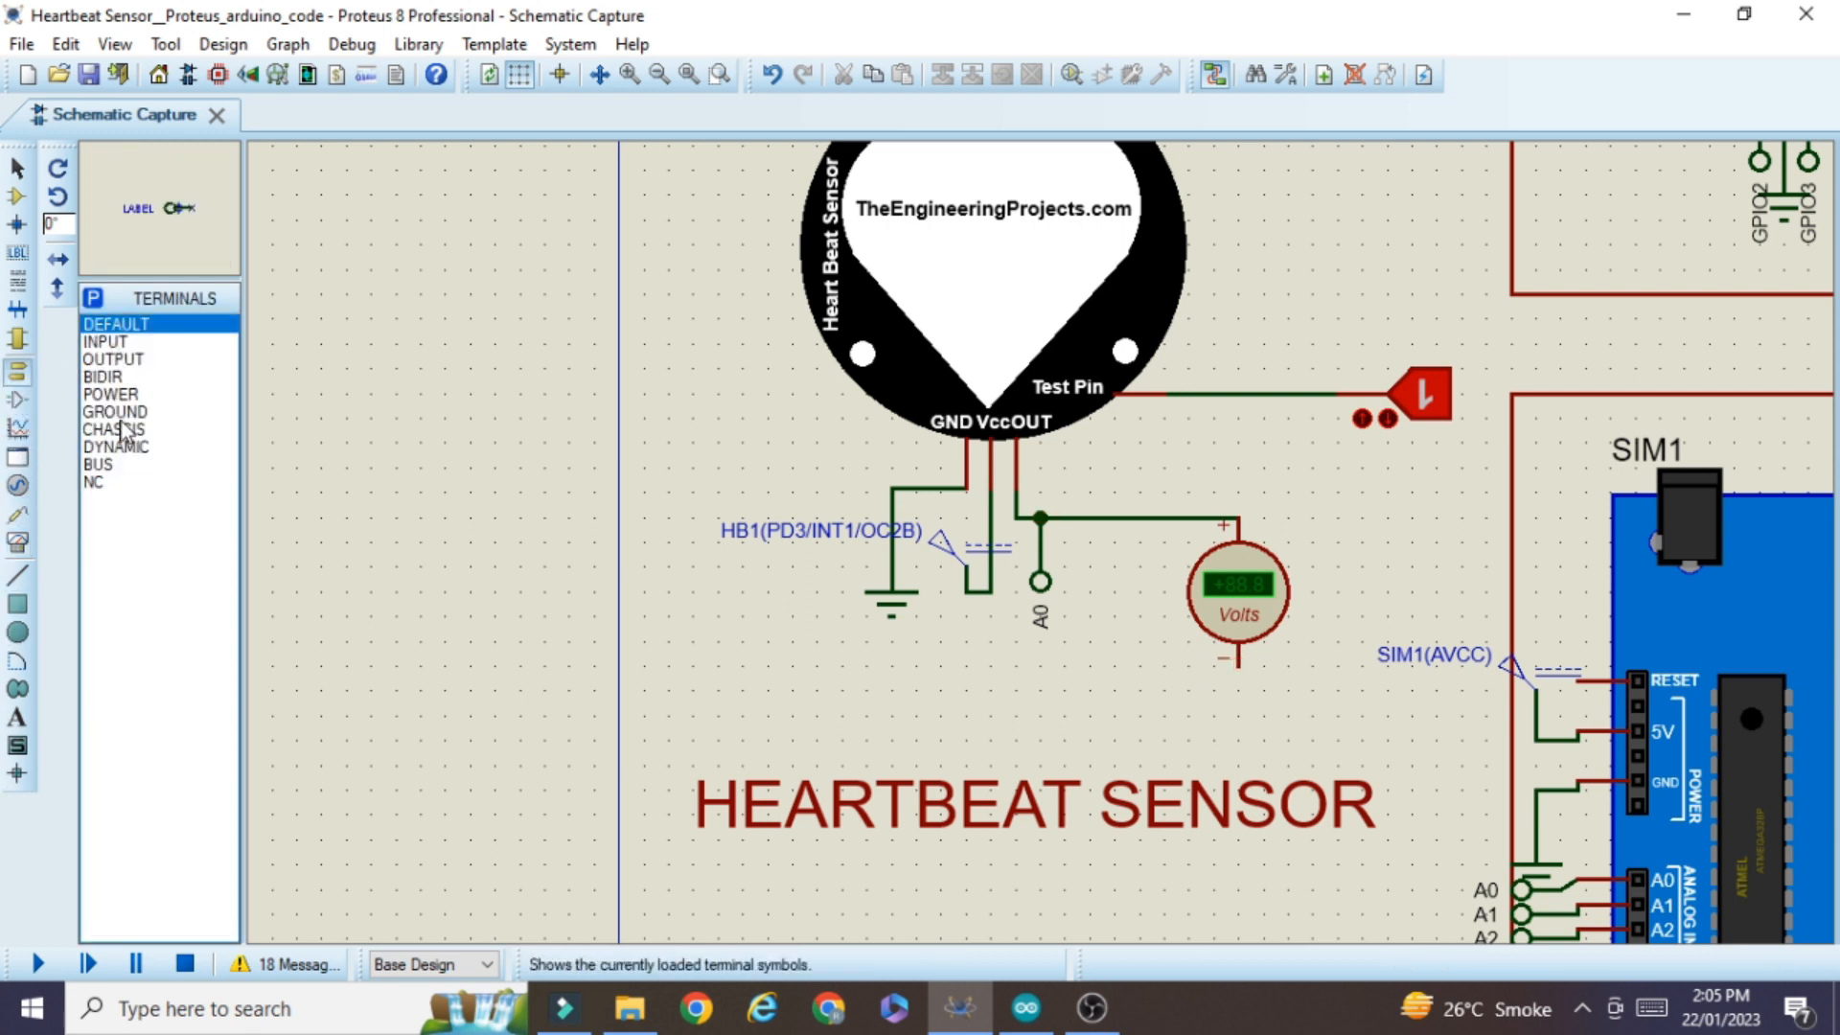
{"action": "left_click", "coordinate": [143, 412]}
{"action": "left_click", "coordinate": [1246, 709]}
{"action": "left_click", "coordinate": [1238, 692]}
{"action": "left_click", "coordinate": [1238, 661]}
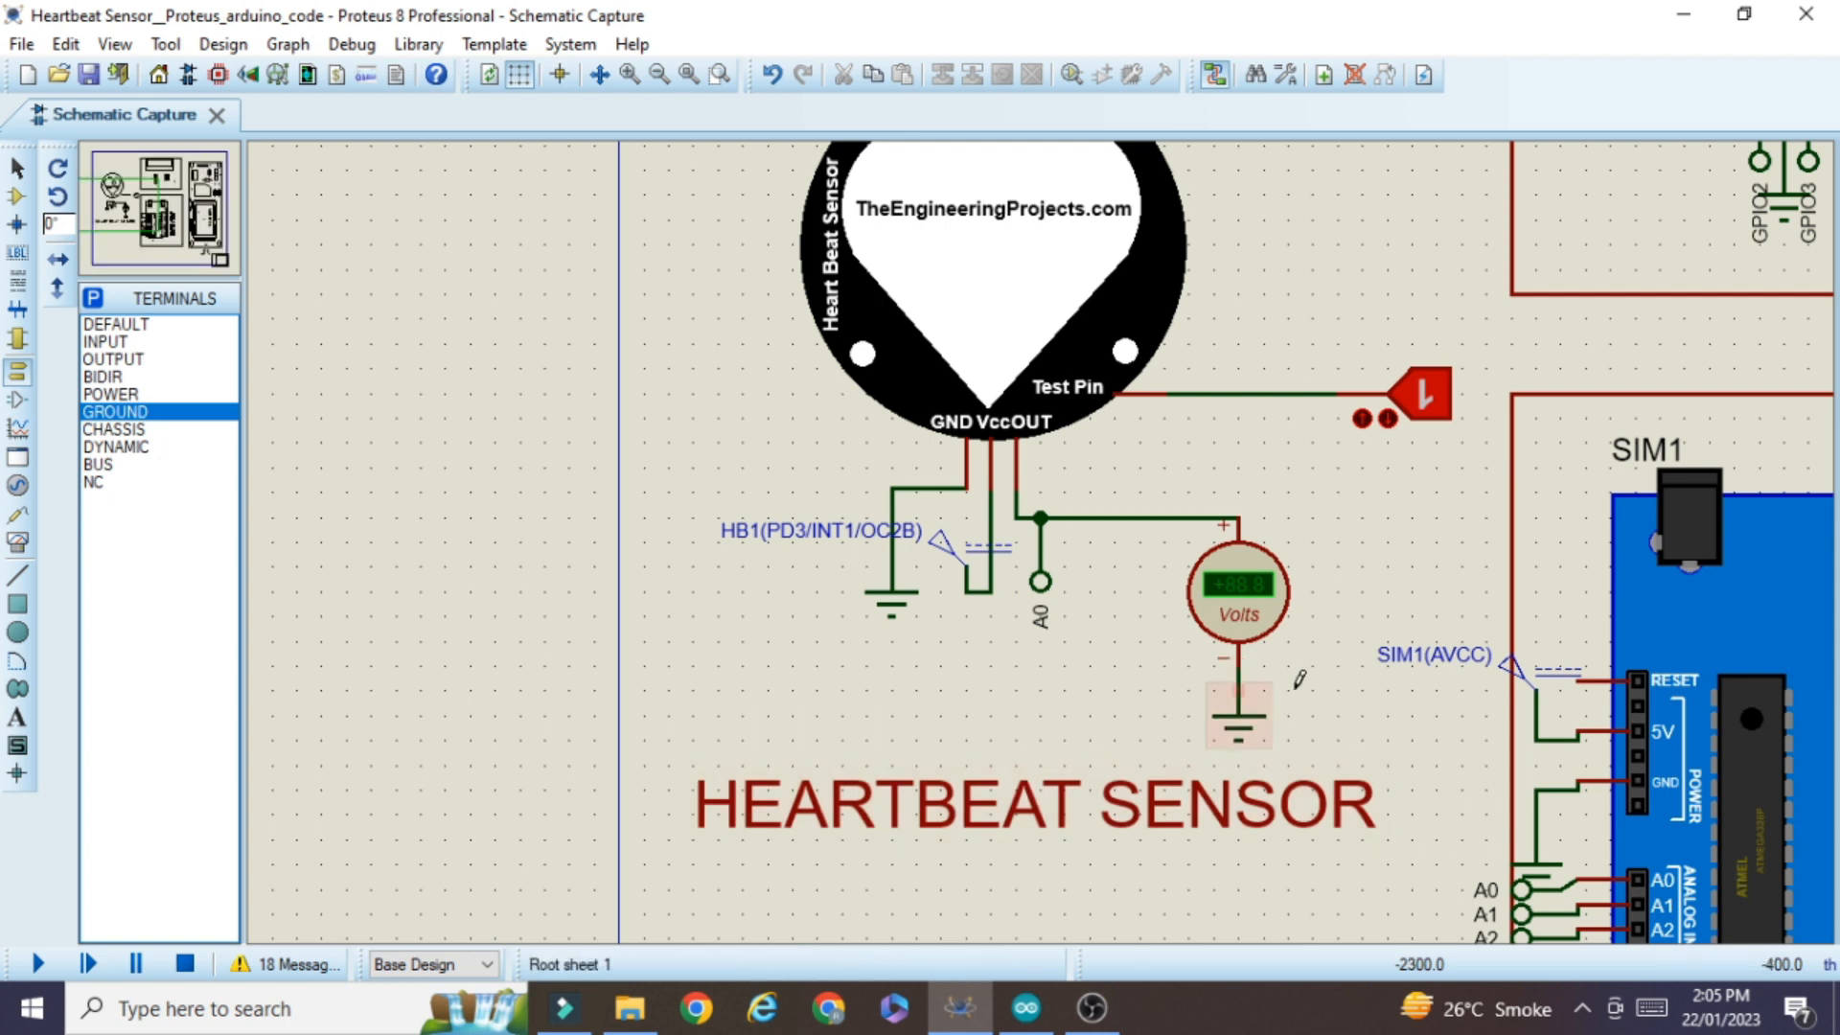
{"action": "scroll", "coordinate": [1416, 657], "scroll_direction": "down", "scroll_amount": 2}
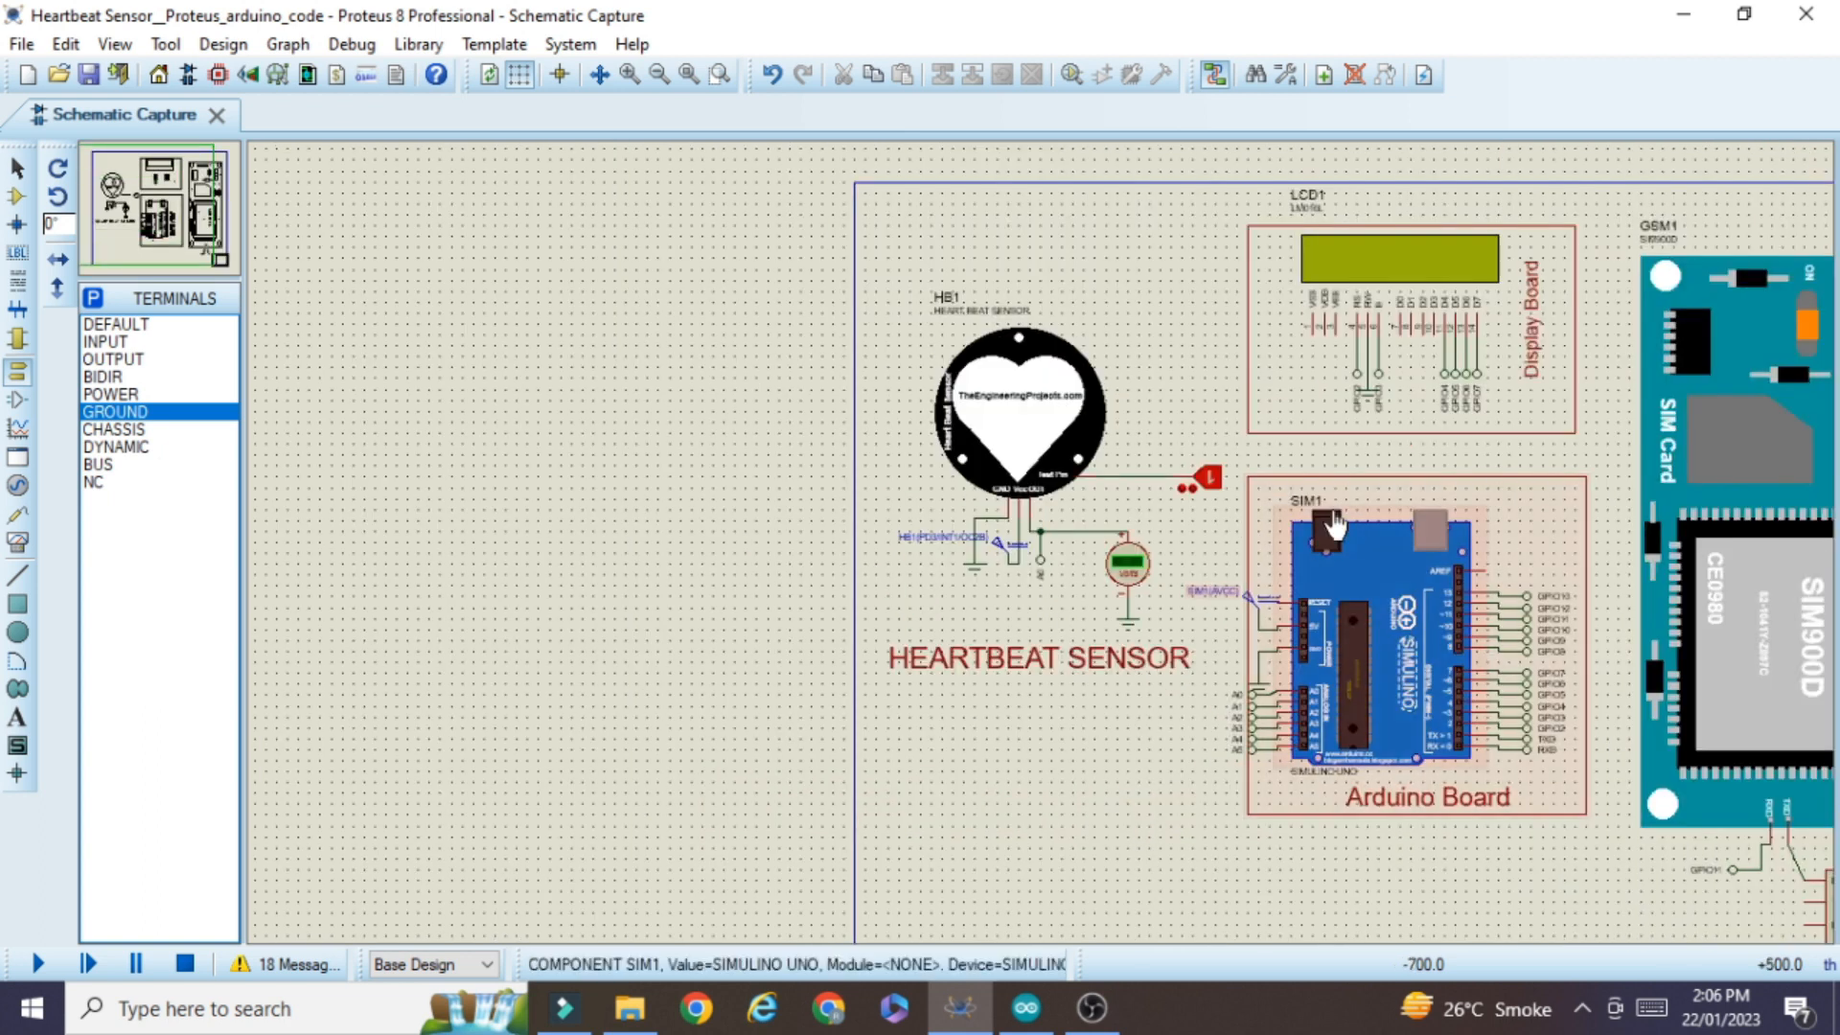
{"action": "scroll", "coordinate": [1246, 623], "scroll_direction": "up", "scroll_amount": 2}
{"action": "scroll", "coordinate": [1006, 661], "scroll_direction": "down", "scroll_amount": 2}
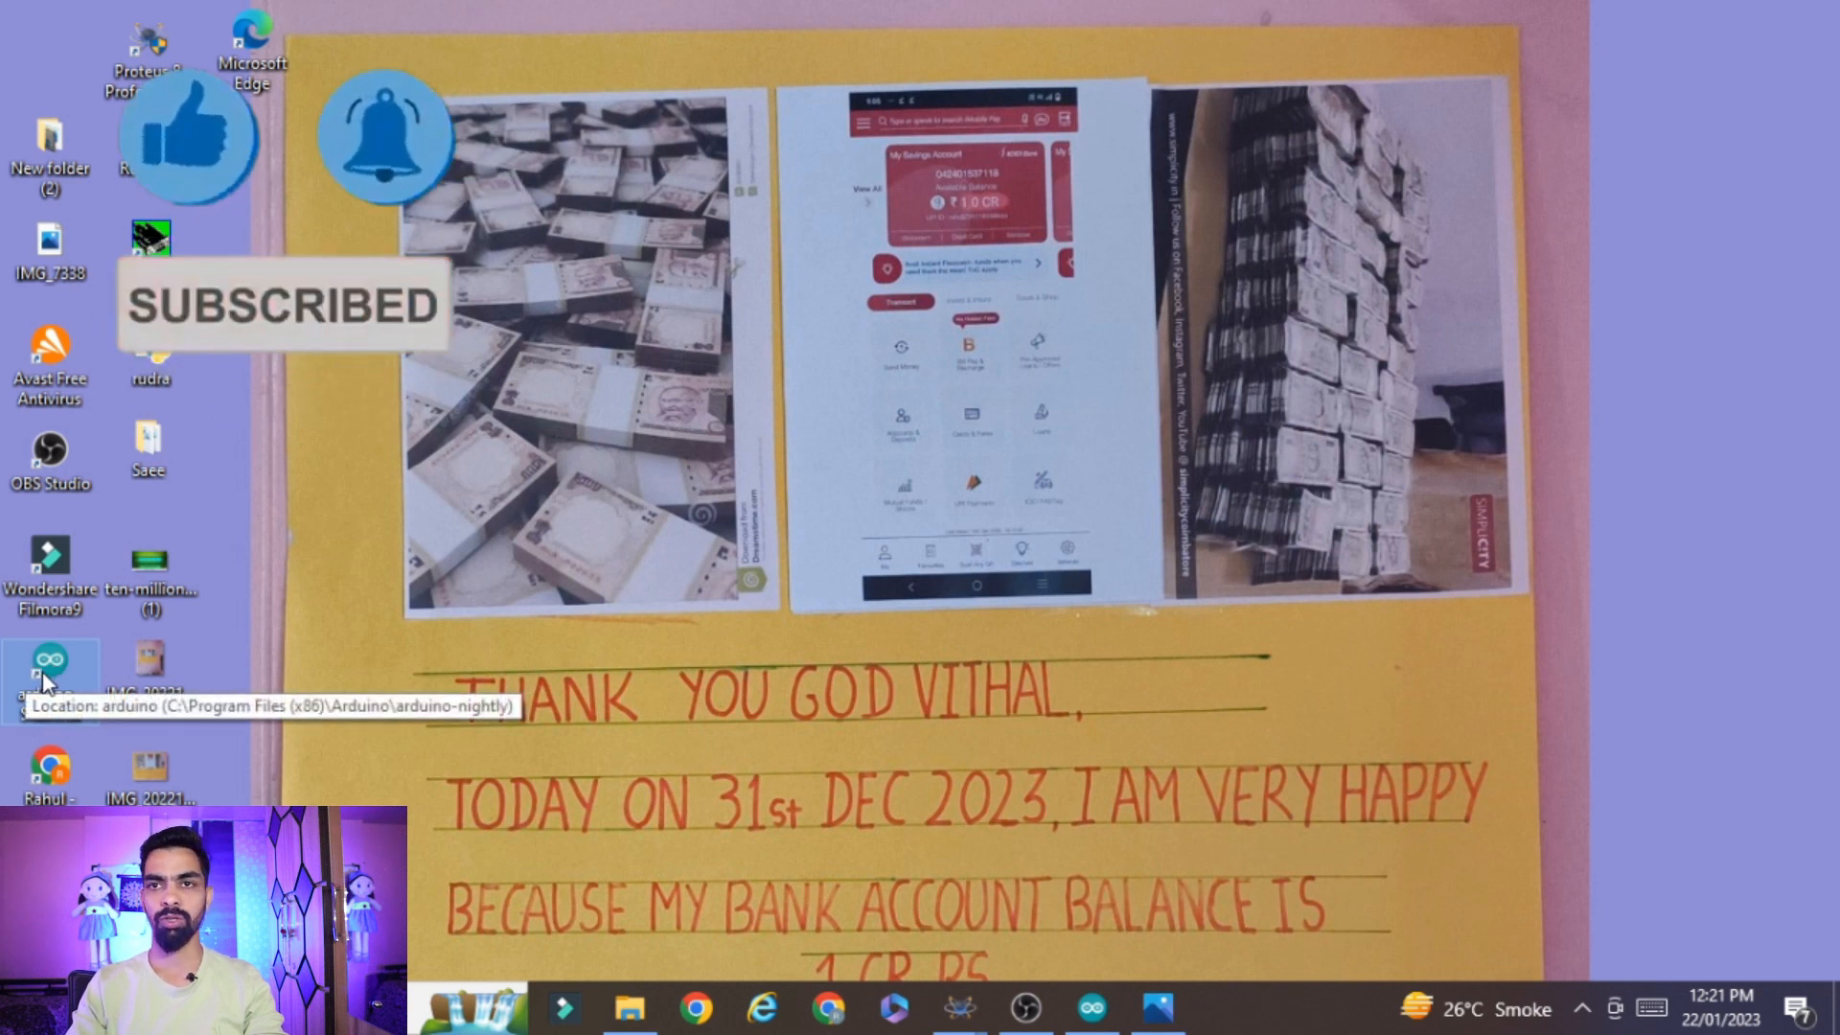
{"action": "mouse_move", "coordinate": [1097, 1028]}
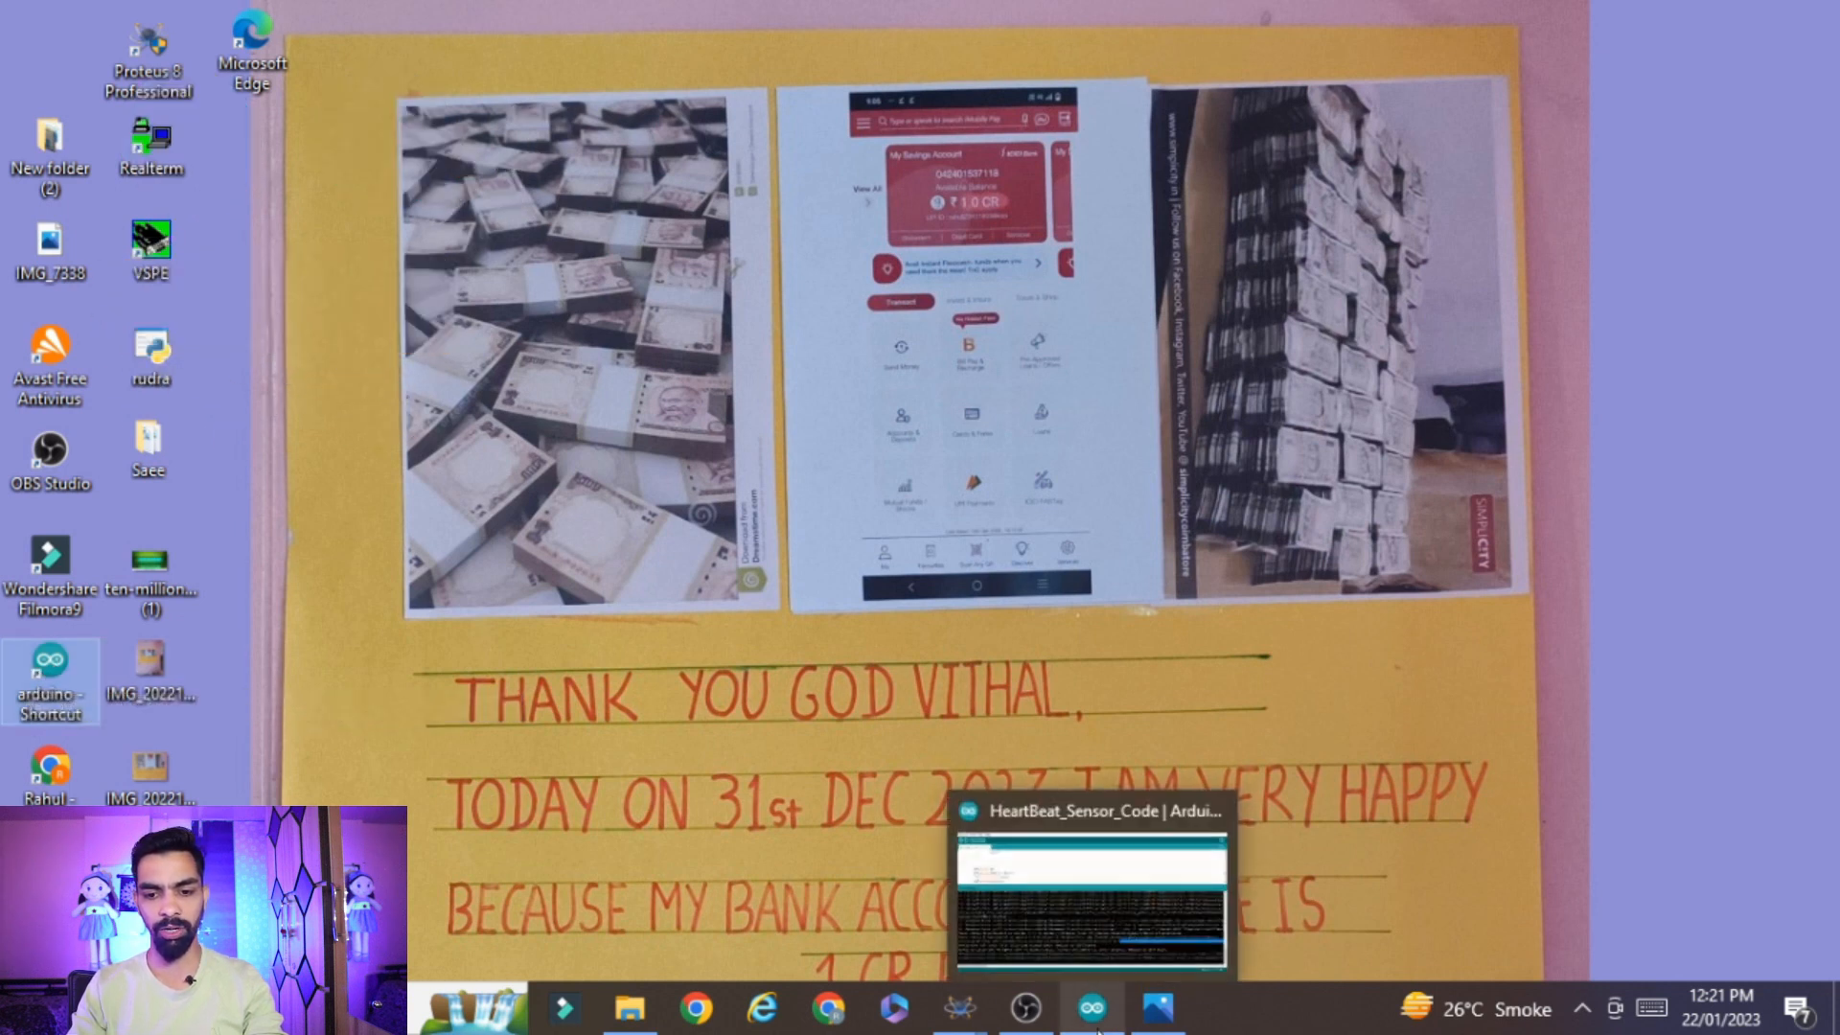
{"action": "left_click", "coordinate": [1157, 1006]}
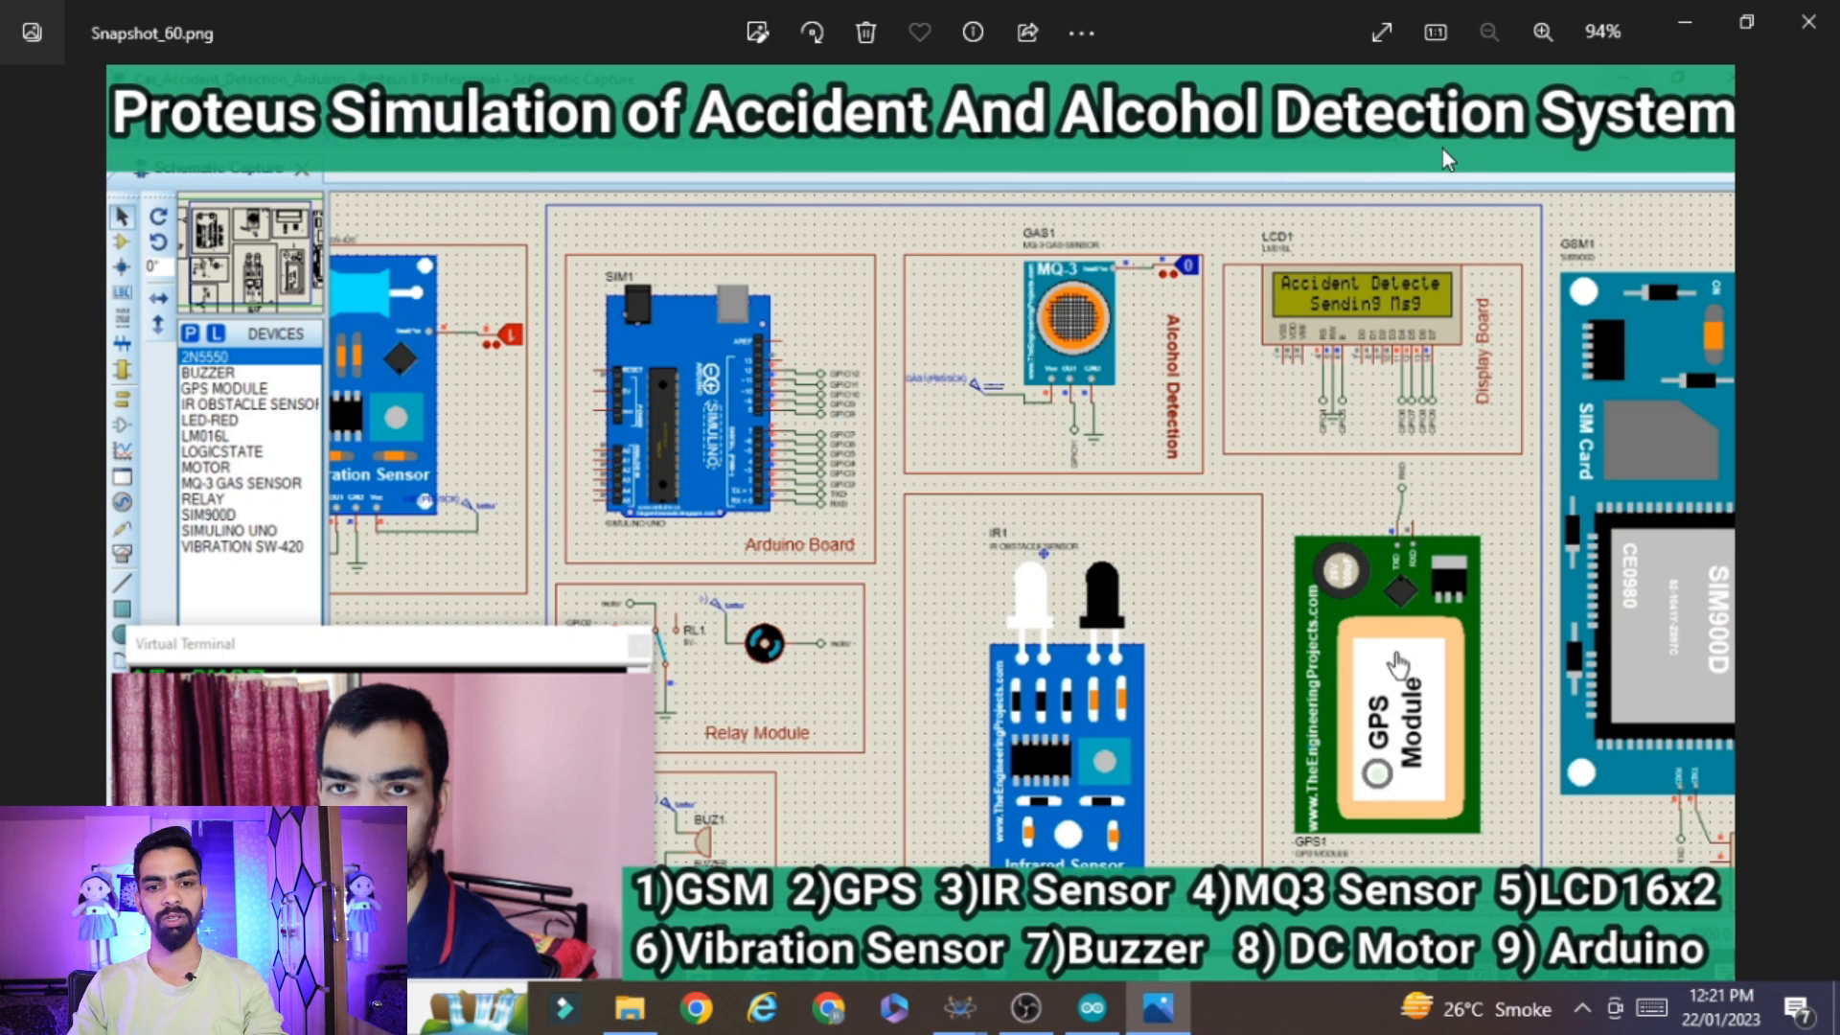
{"action": "left_click", "coordinate": [1696, 14]}
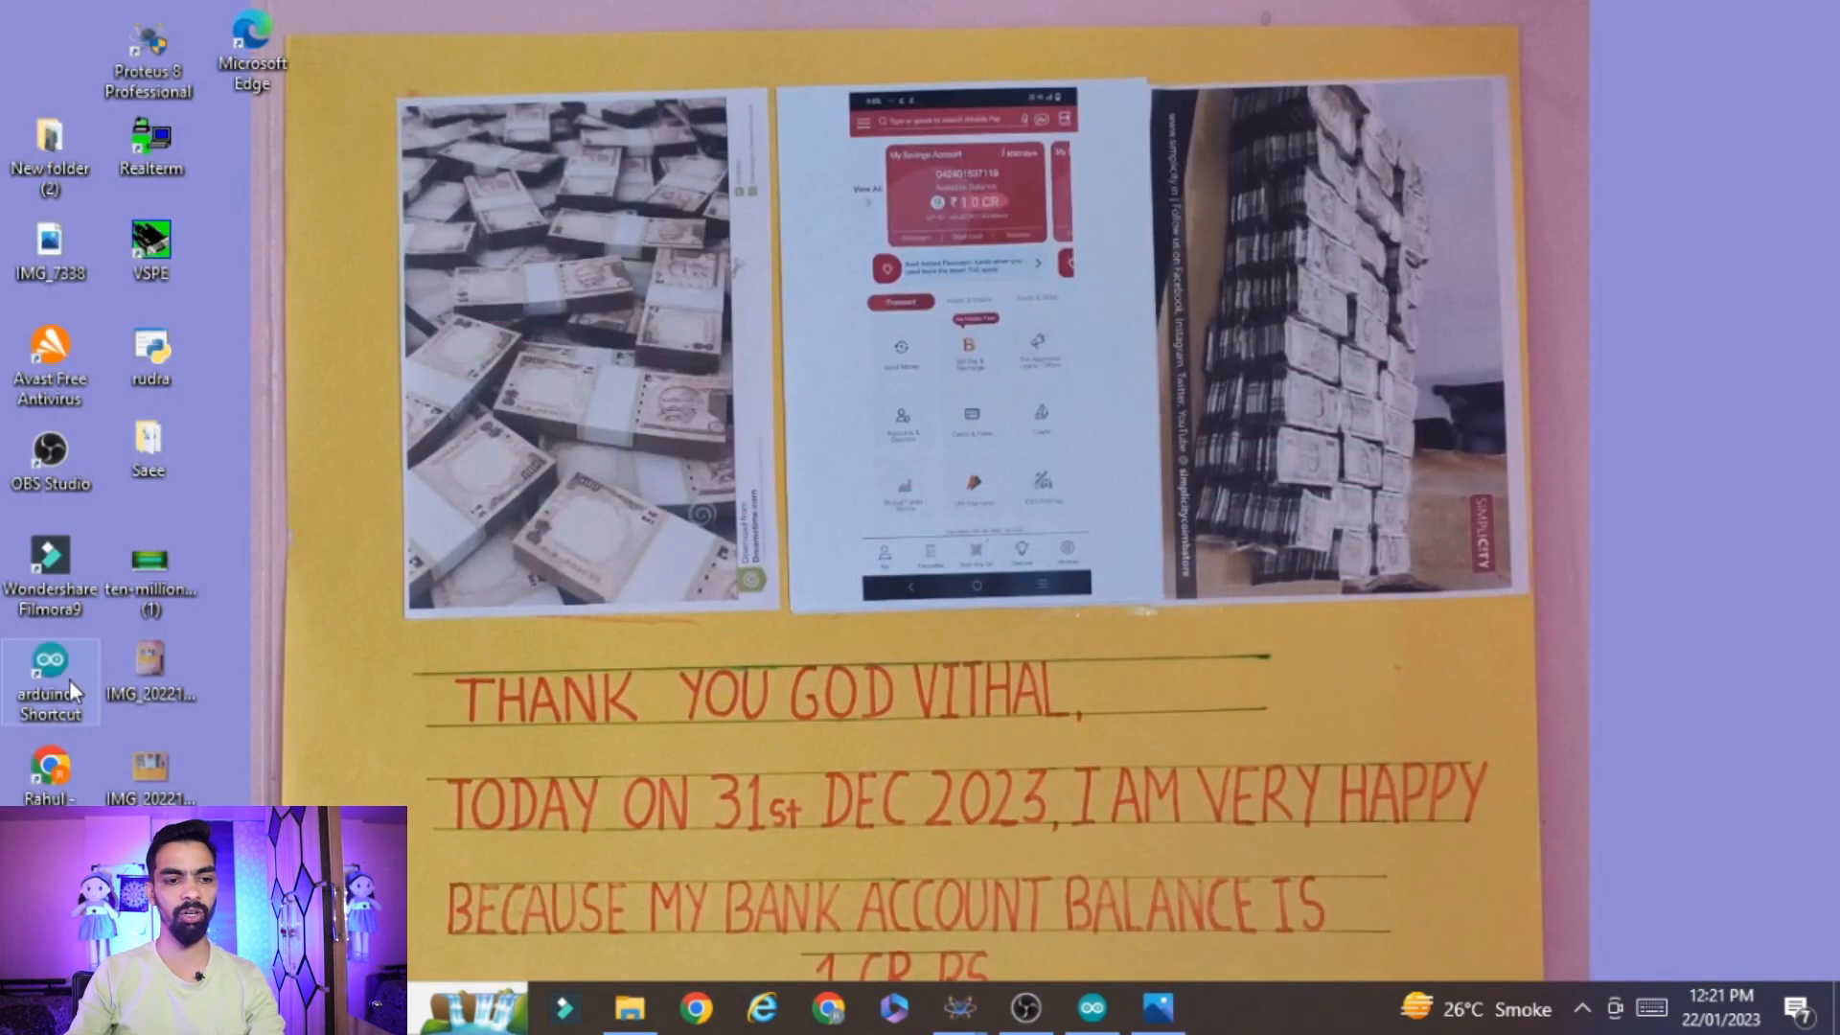
{"action": "left_click", "coordinate": [38, 666]}
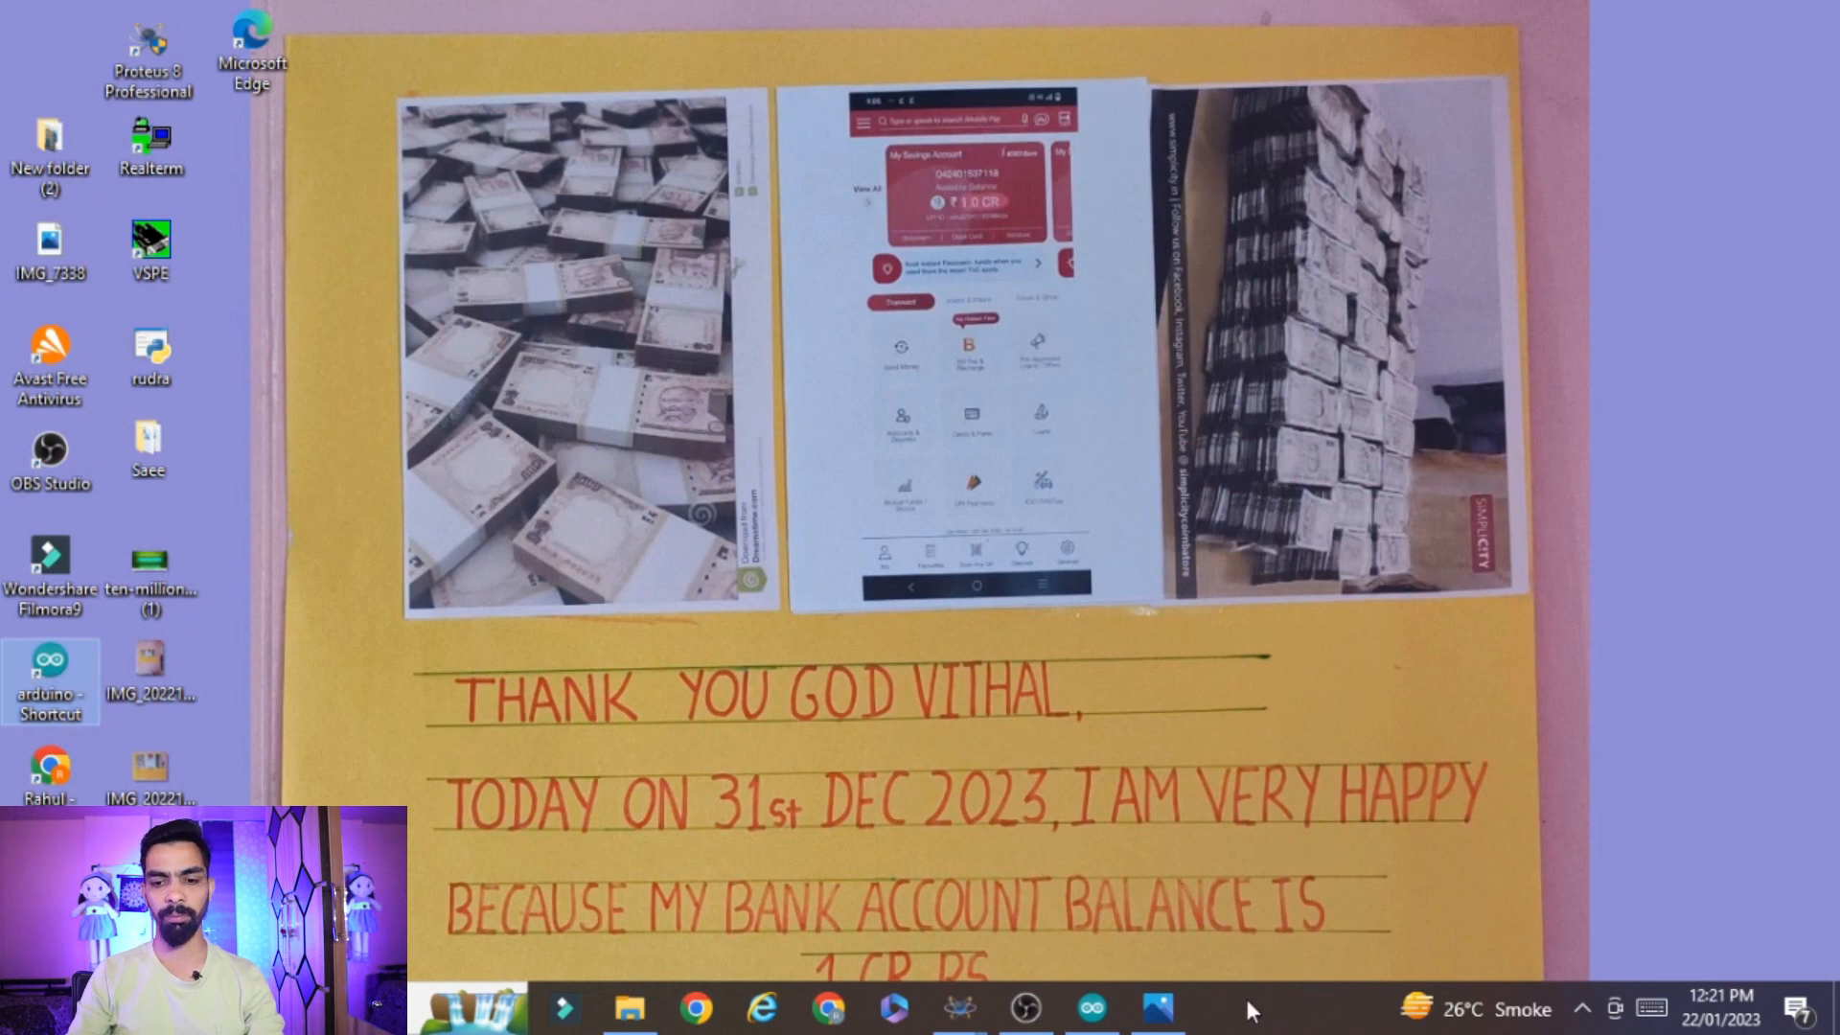
{"action": "left_click", "coordinate": [1157, 1006]}
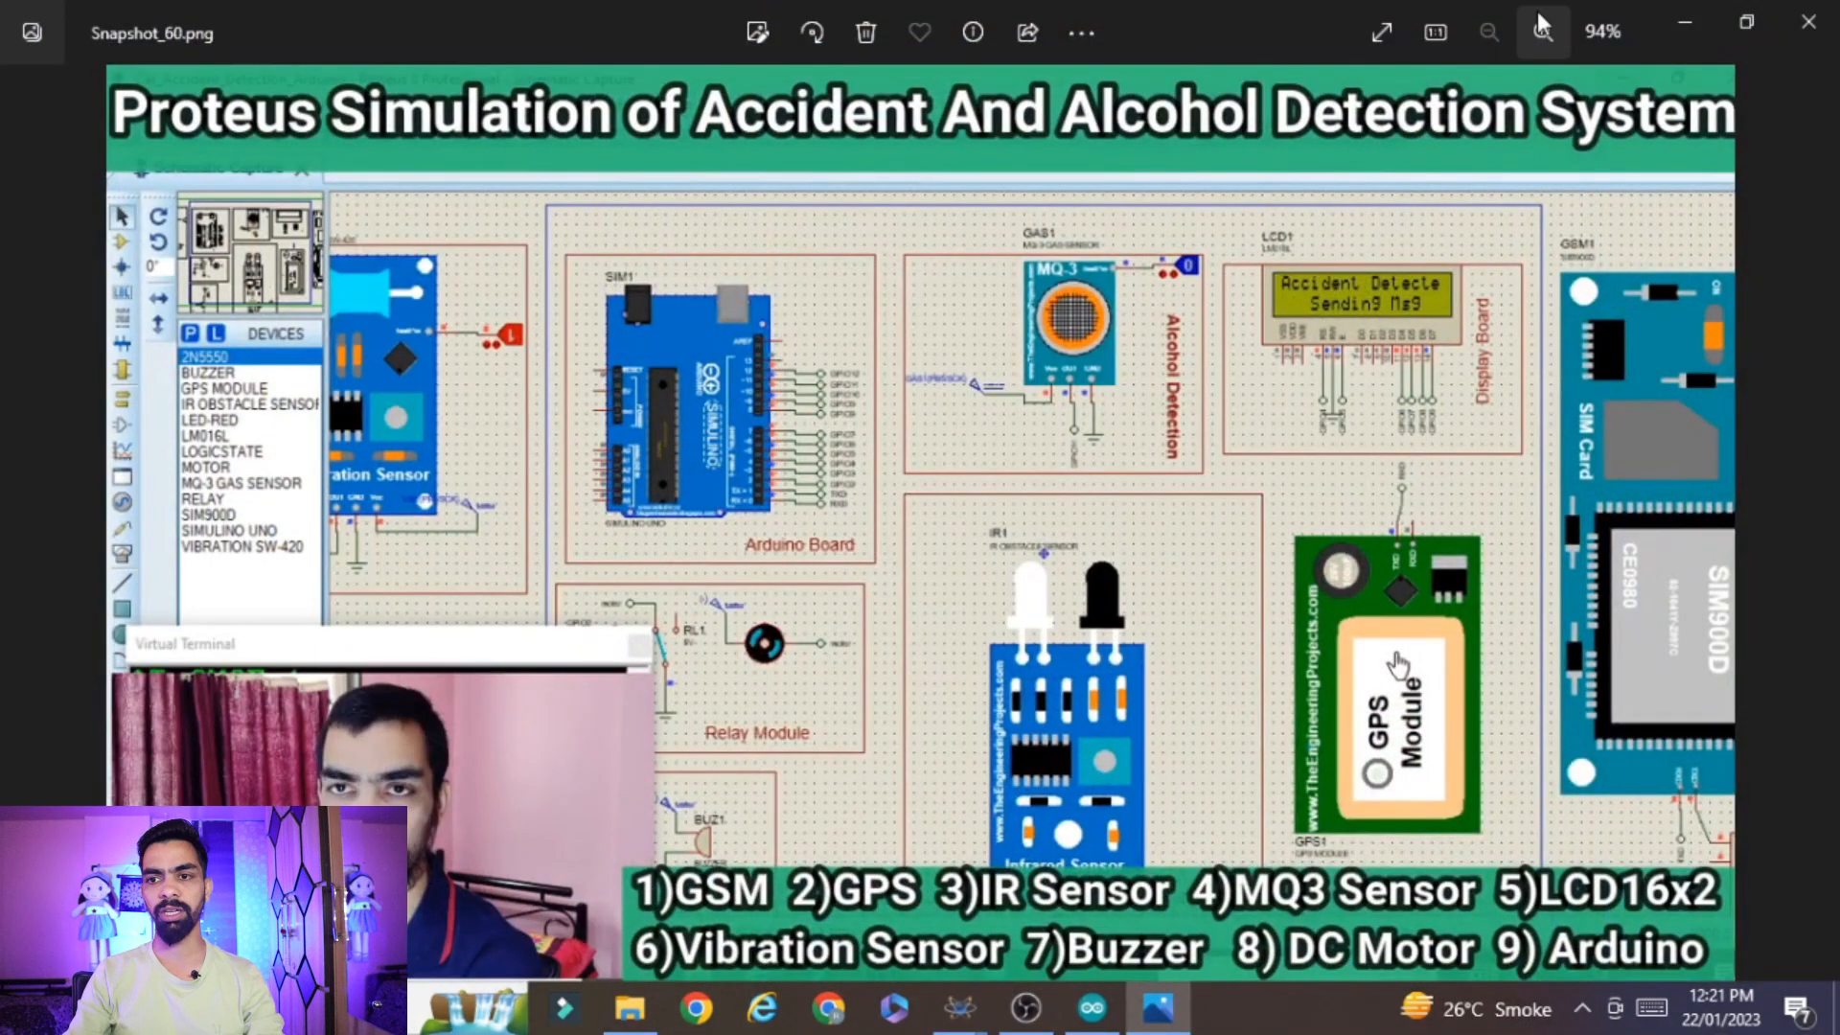
{"action": "left_click", "coordinate": [1702, 14]}
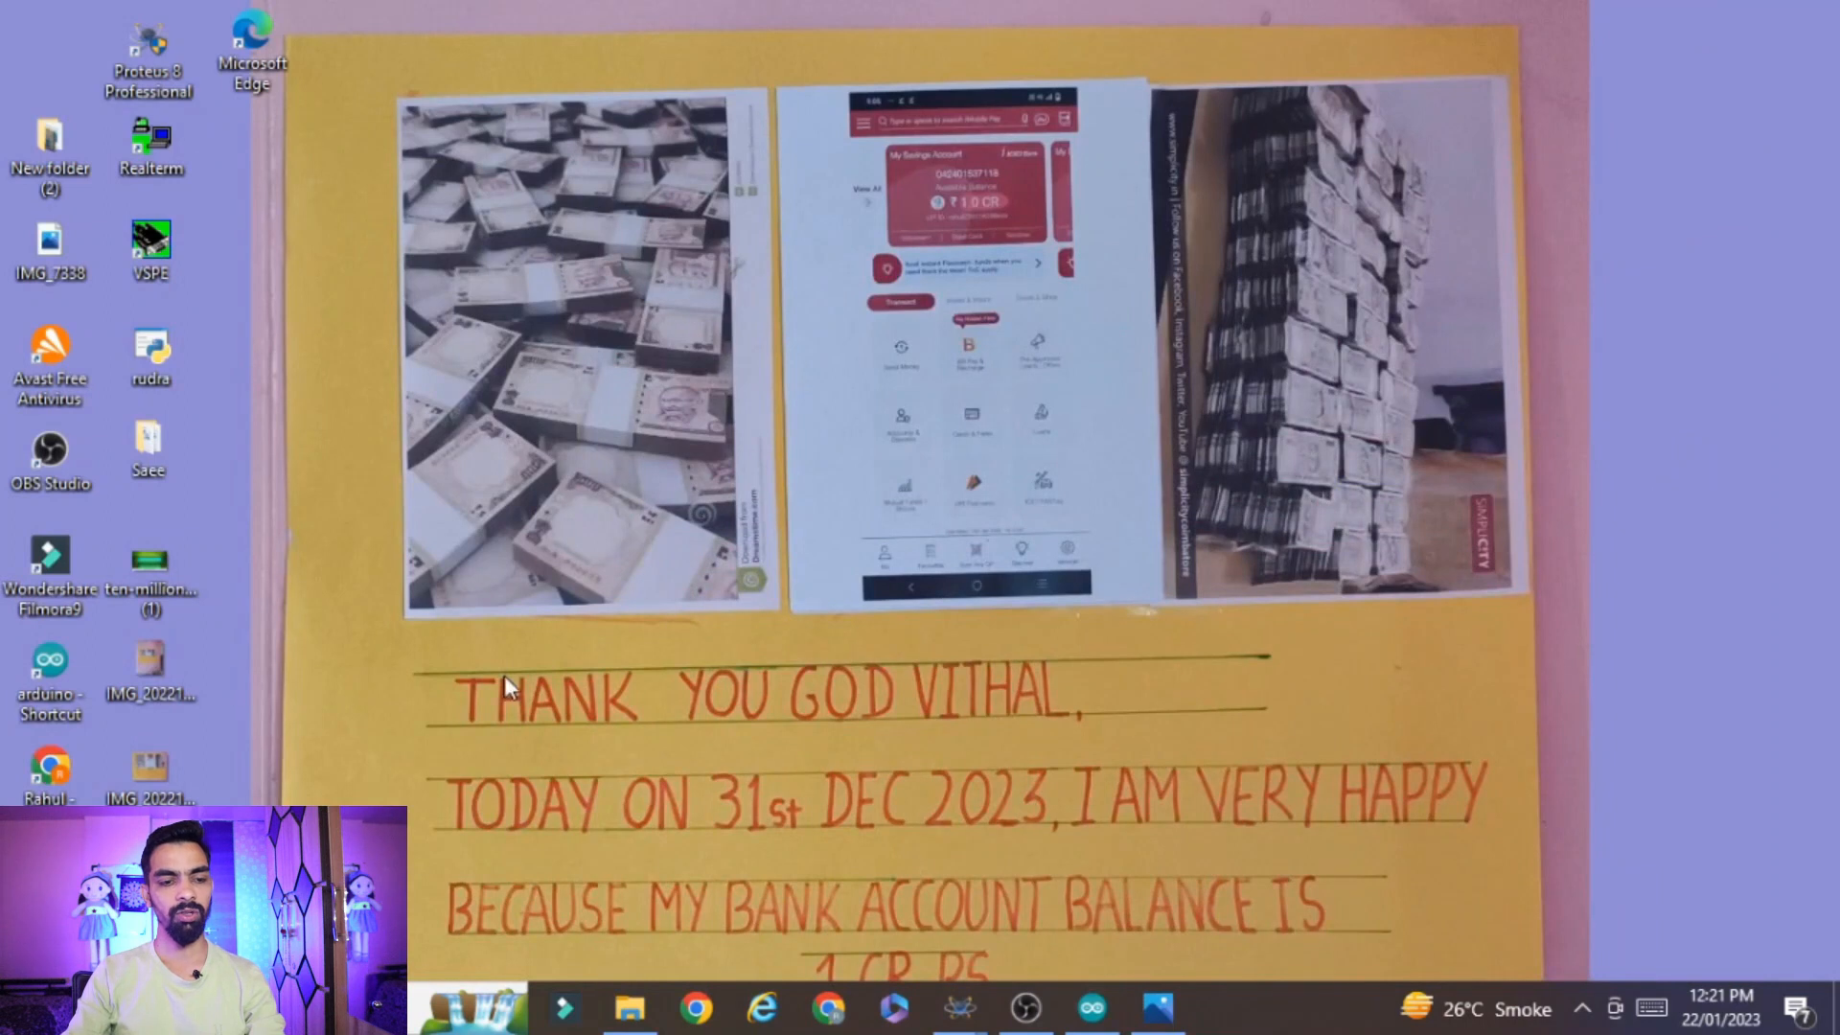
Launch the Arduino IDE and open the HeartBeat_Sensor_Code sketch from the Heartbeat Sensor__Proteus\HeartBeat_Sensor_Code folder
{"action": "double_click", "coordinate": [54, 670]}
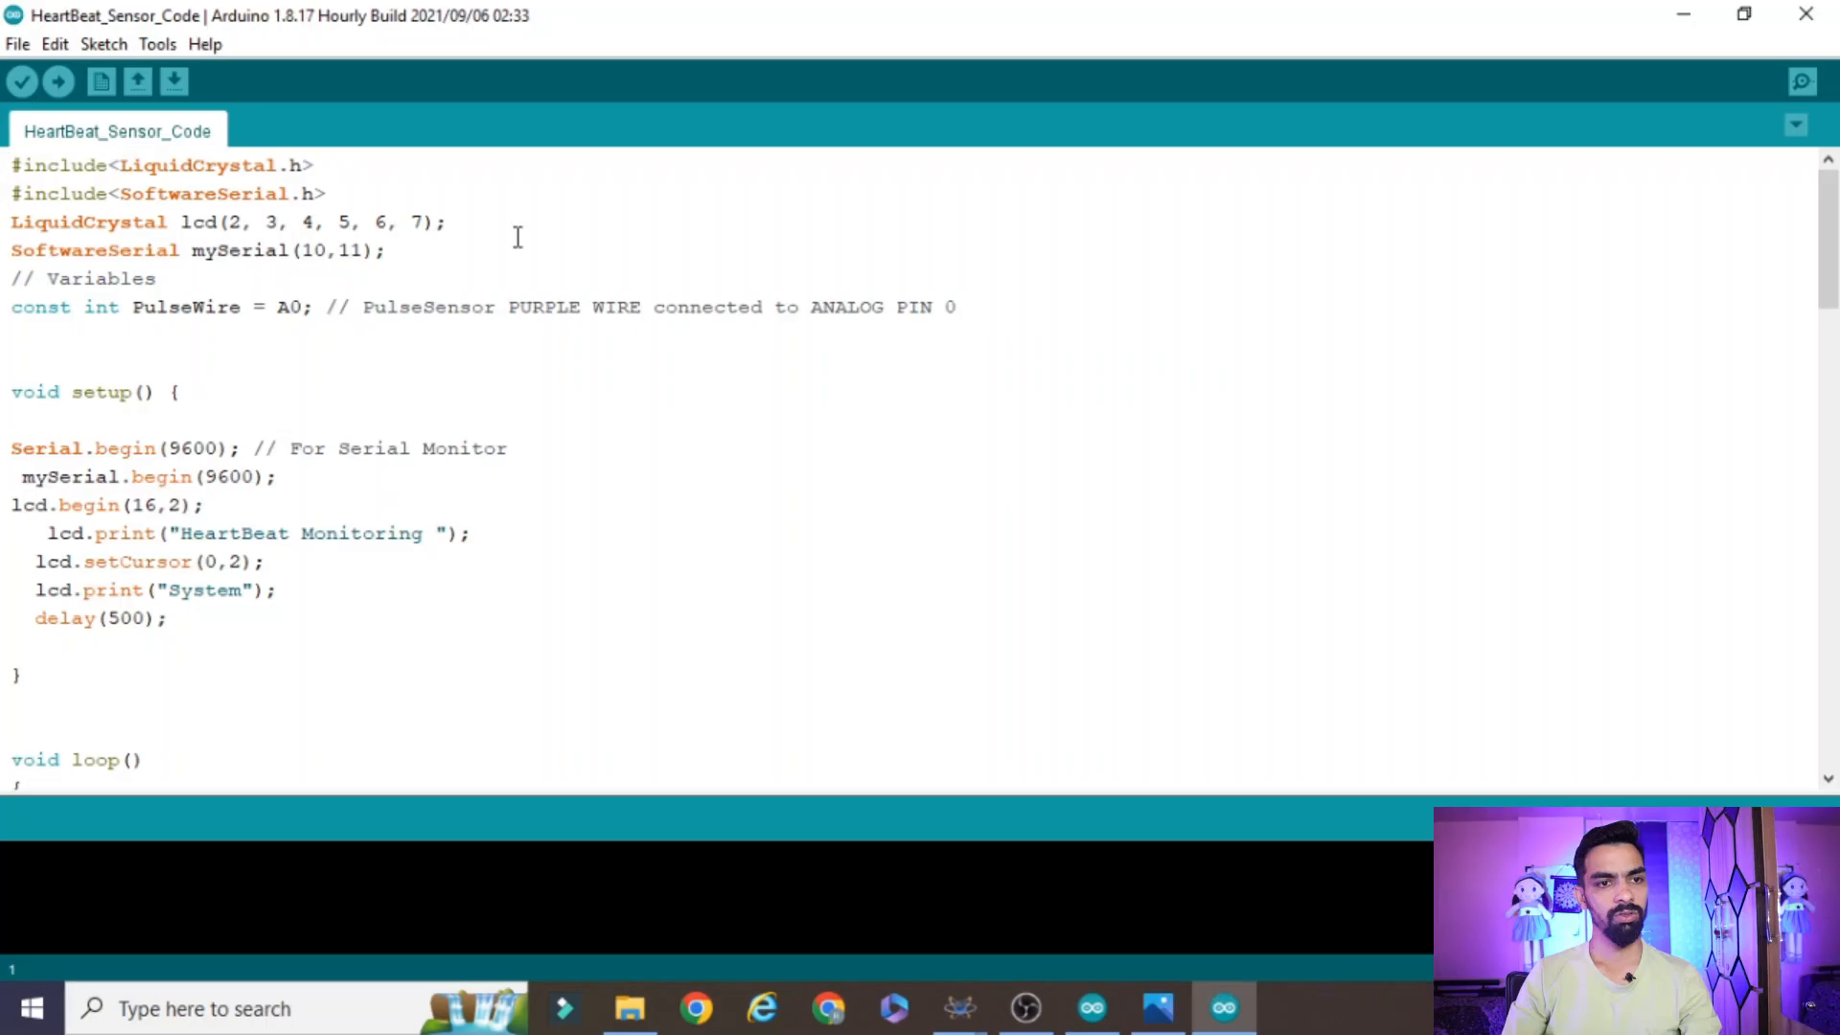
{"action": "left_click", "coordinate": [17, 44]}
{"action": "left_click", "coordinate": [39, 111]}
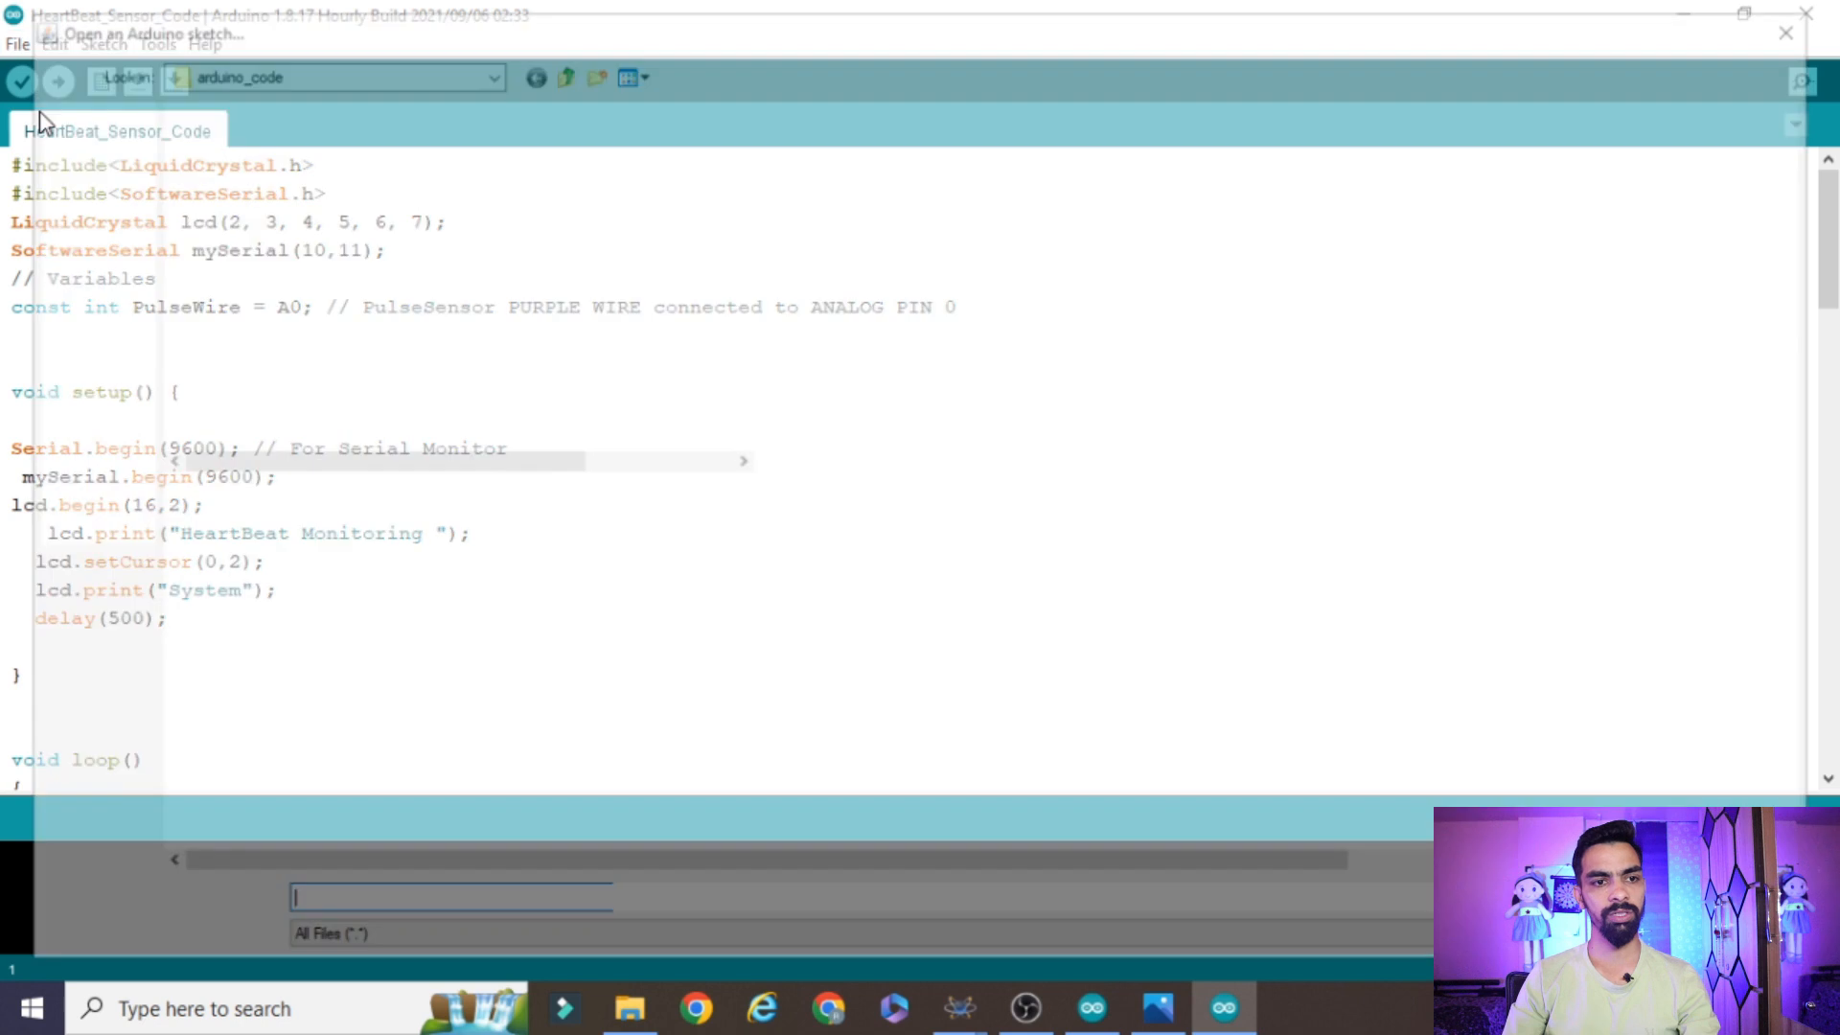
{"action": "left_click", "coordinate": [560, 66]}
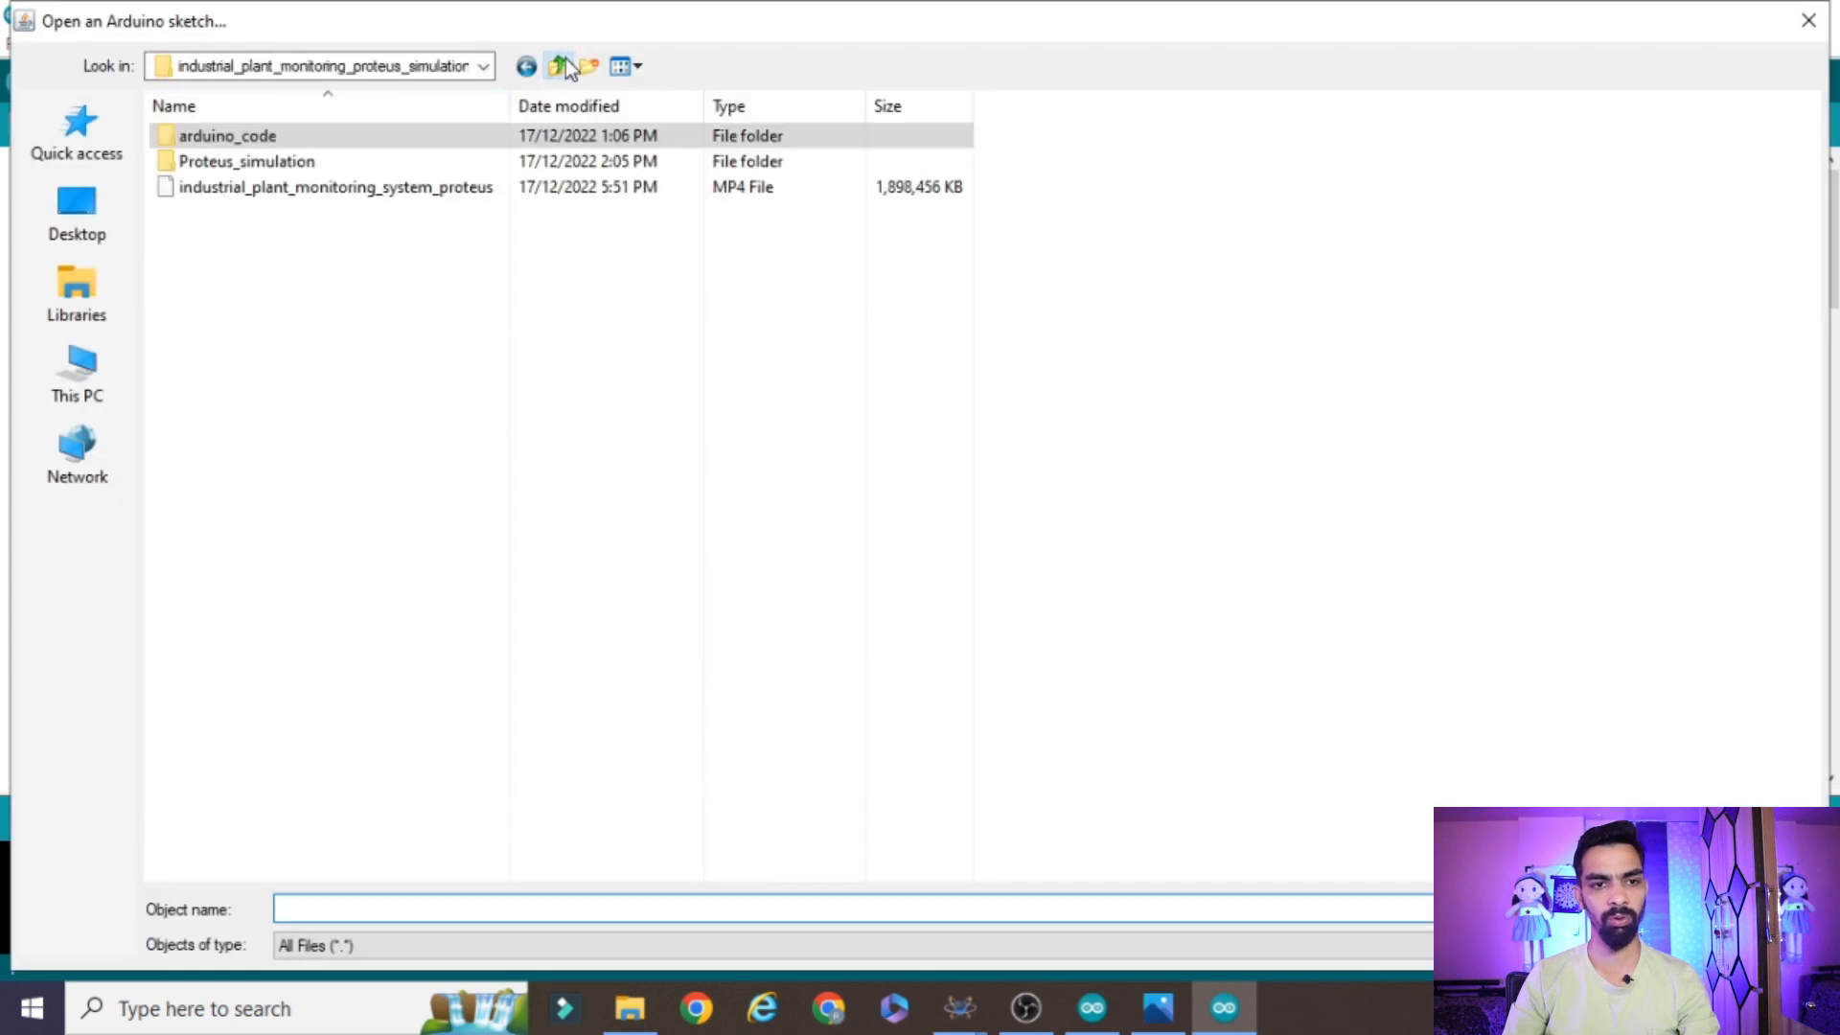
{"action": "left_click", "coordinate": [563, 67]}
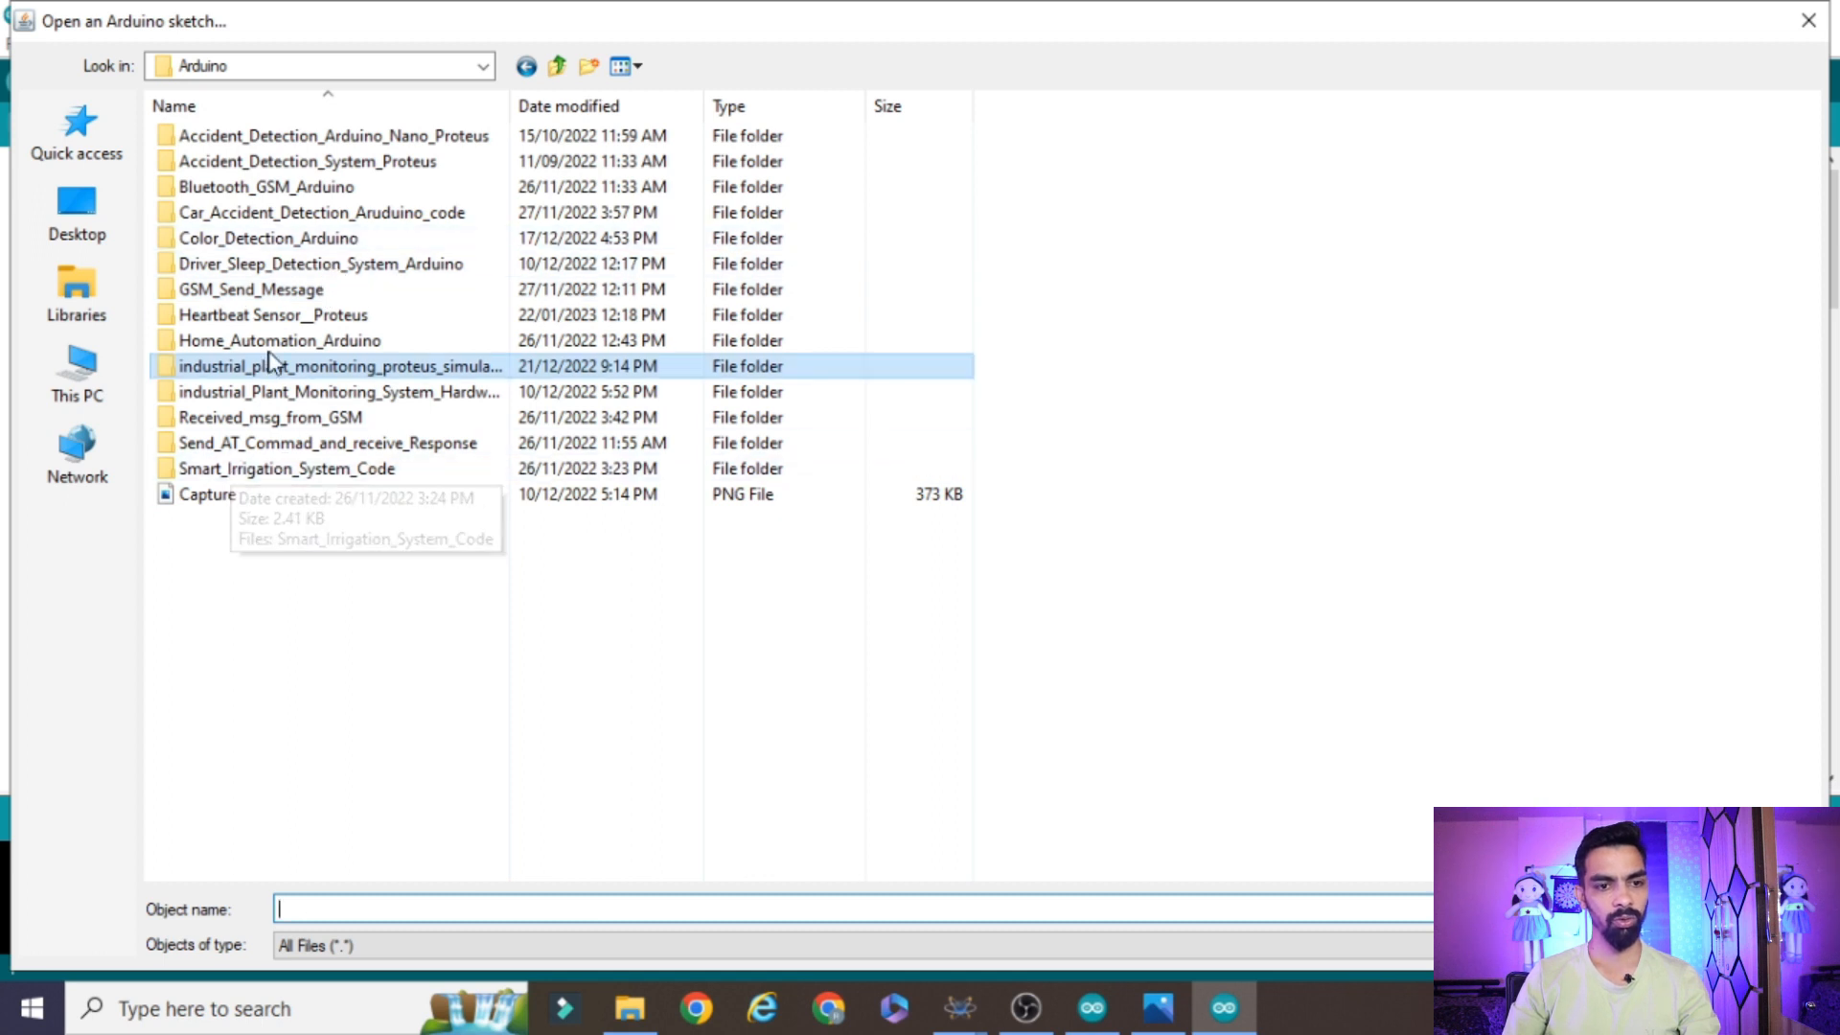
{"action": "double_click", "coordinate": [247, 315]}
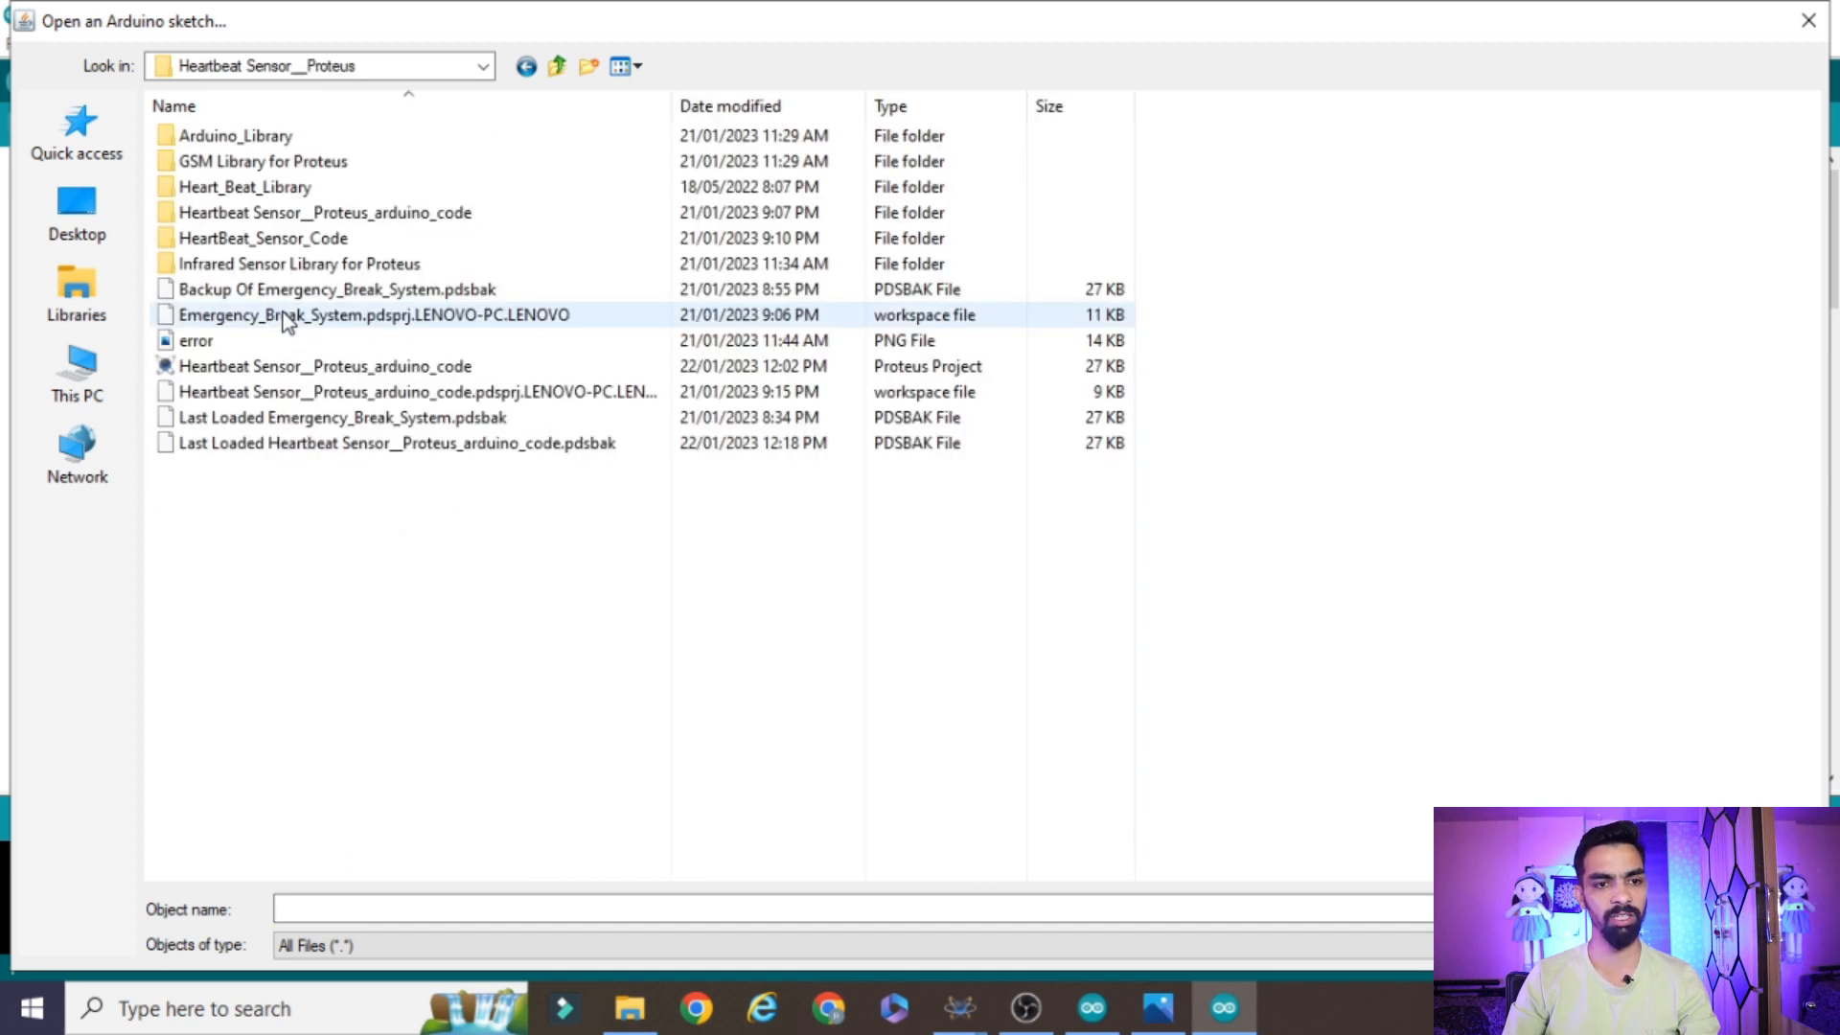
{"action": "left_click", "coordinate": [323, 244]}
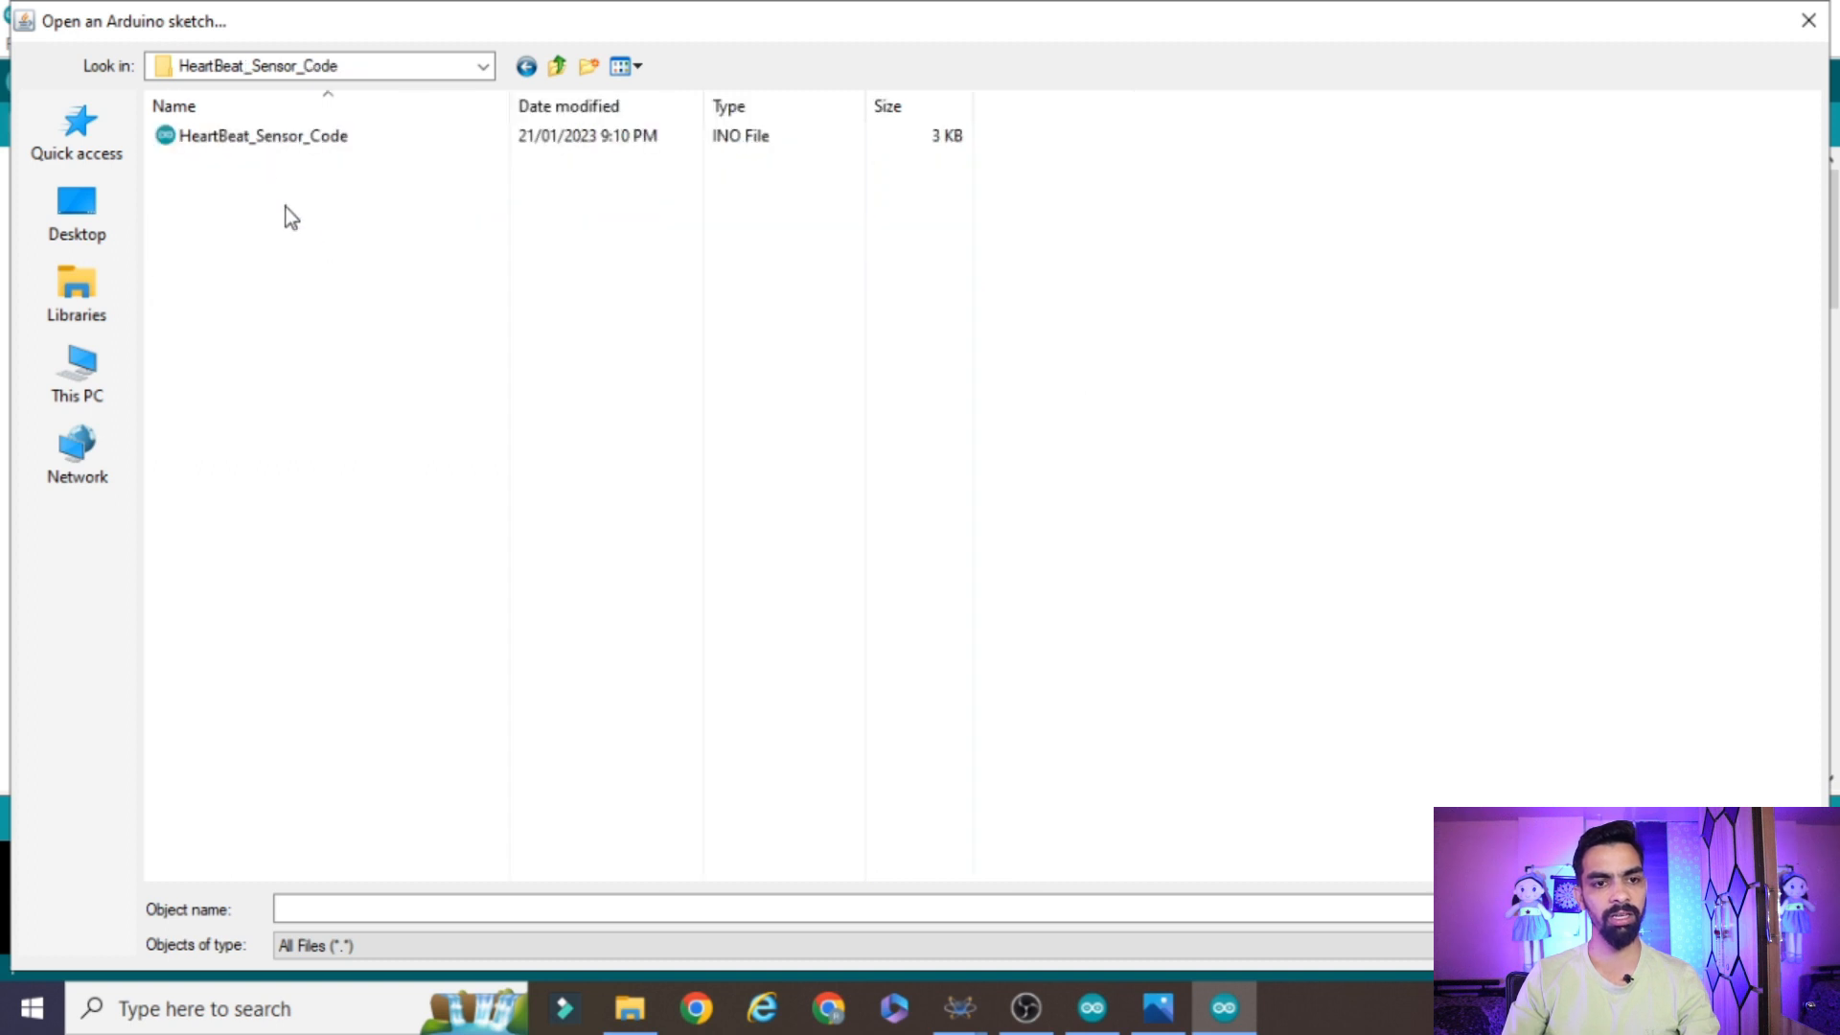
{"action": "left_click", "coordinate": [295, 140]}
{"action": "left_click", "coordinate": [1760, 909]}
Examine the sketch's LiquidCrystal include line and compare it with the LCD in the Proteus schematic
{"action": "left_click", "coordinate": [420, 401]}
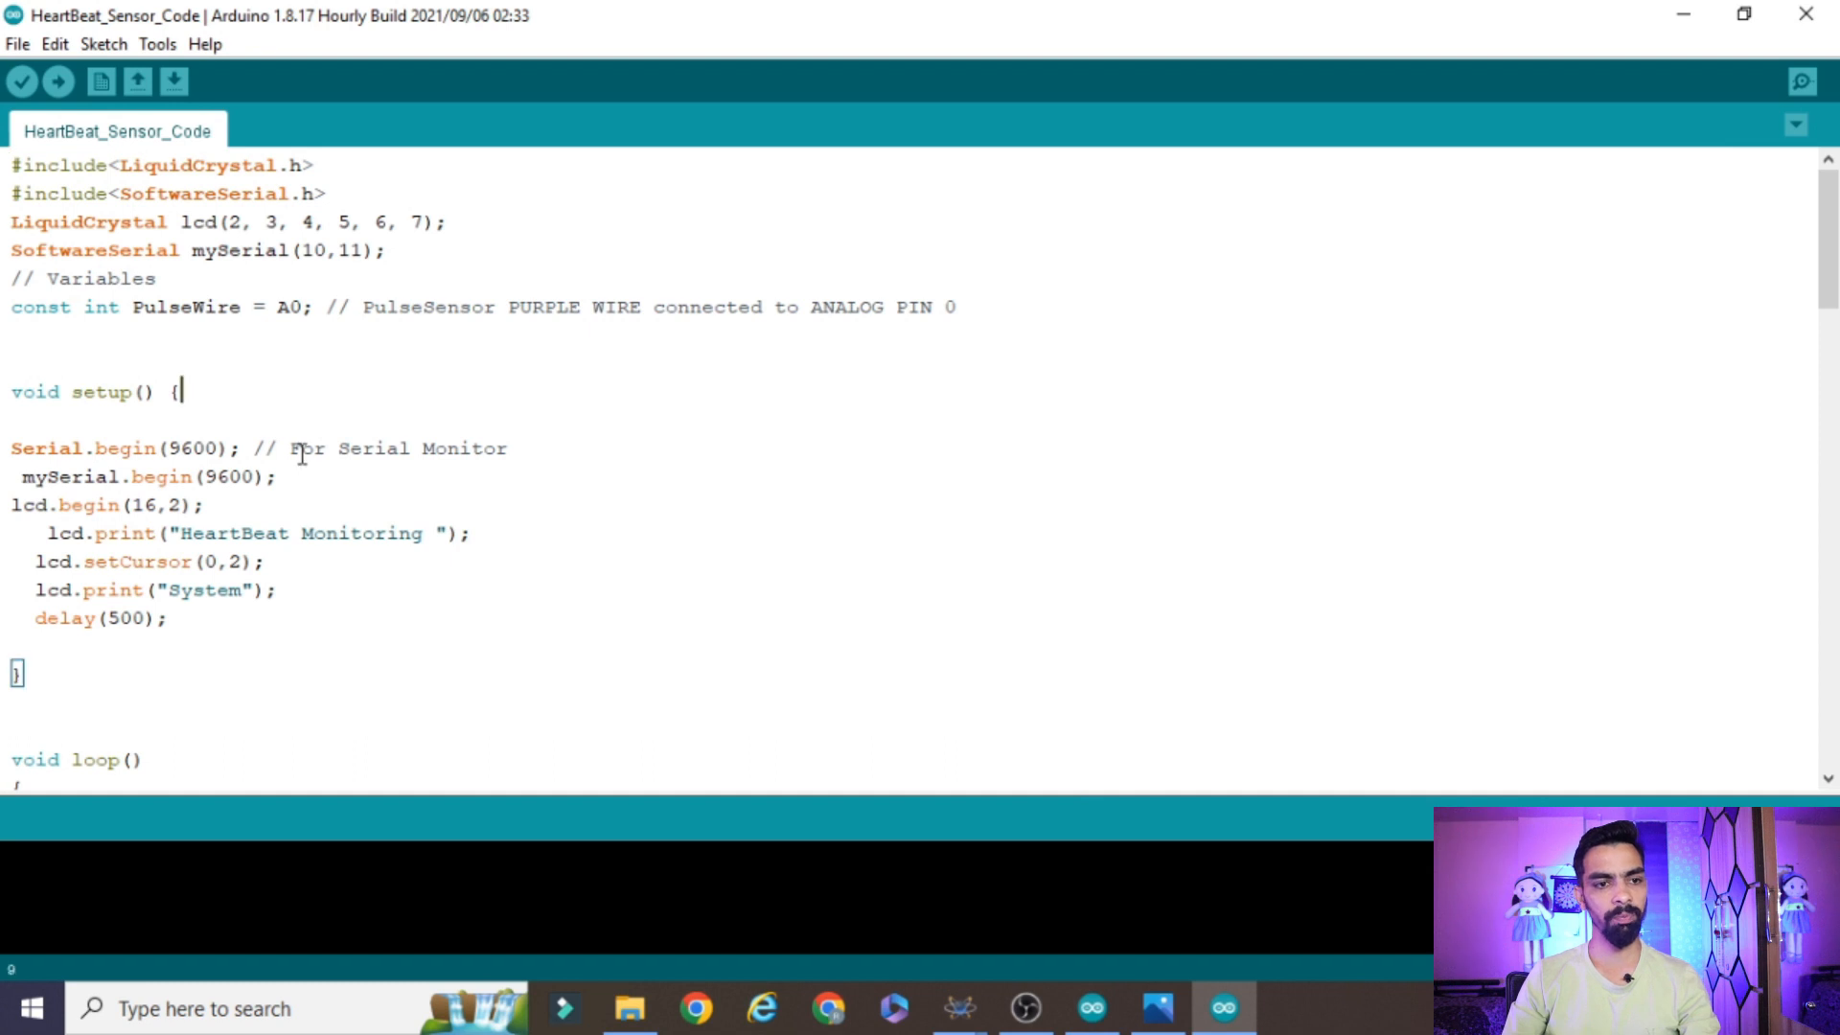
{"action": "scroll", "coordinate": [328, 534], "scroll_direction": "down", "scroll_amount": 6}
{"action": "scroll", "coordinate": [355, 549], "scroll_direction": "up", "scroll_amount": 6}
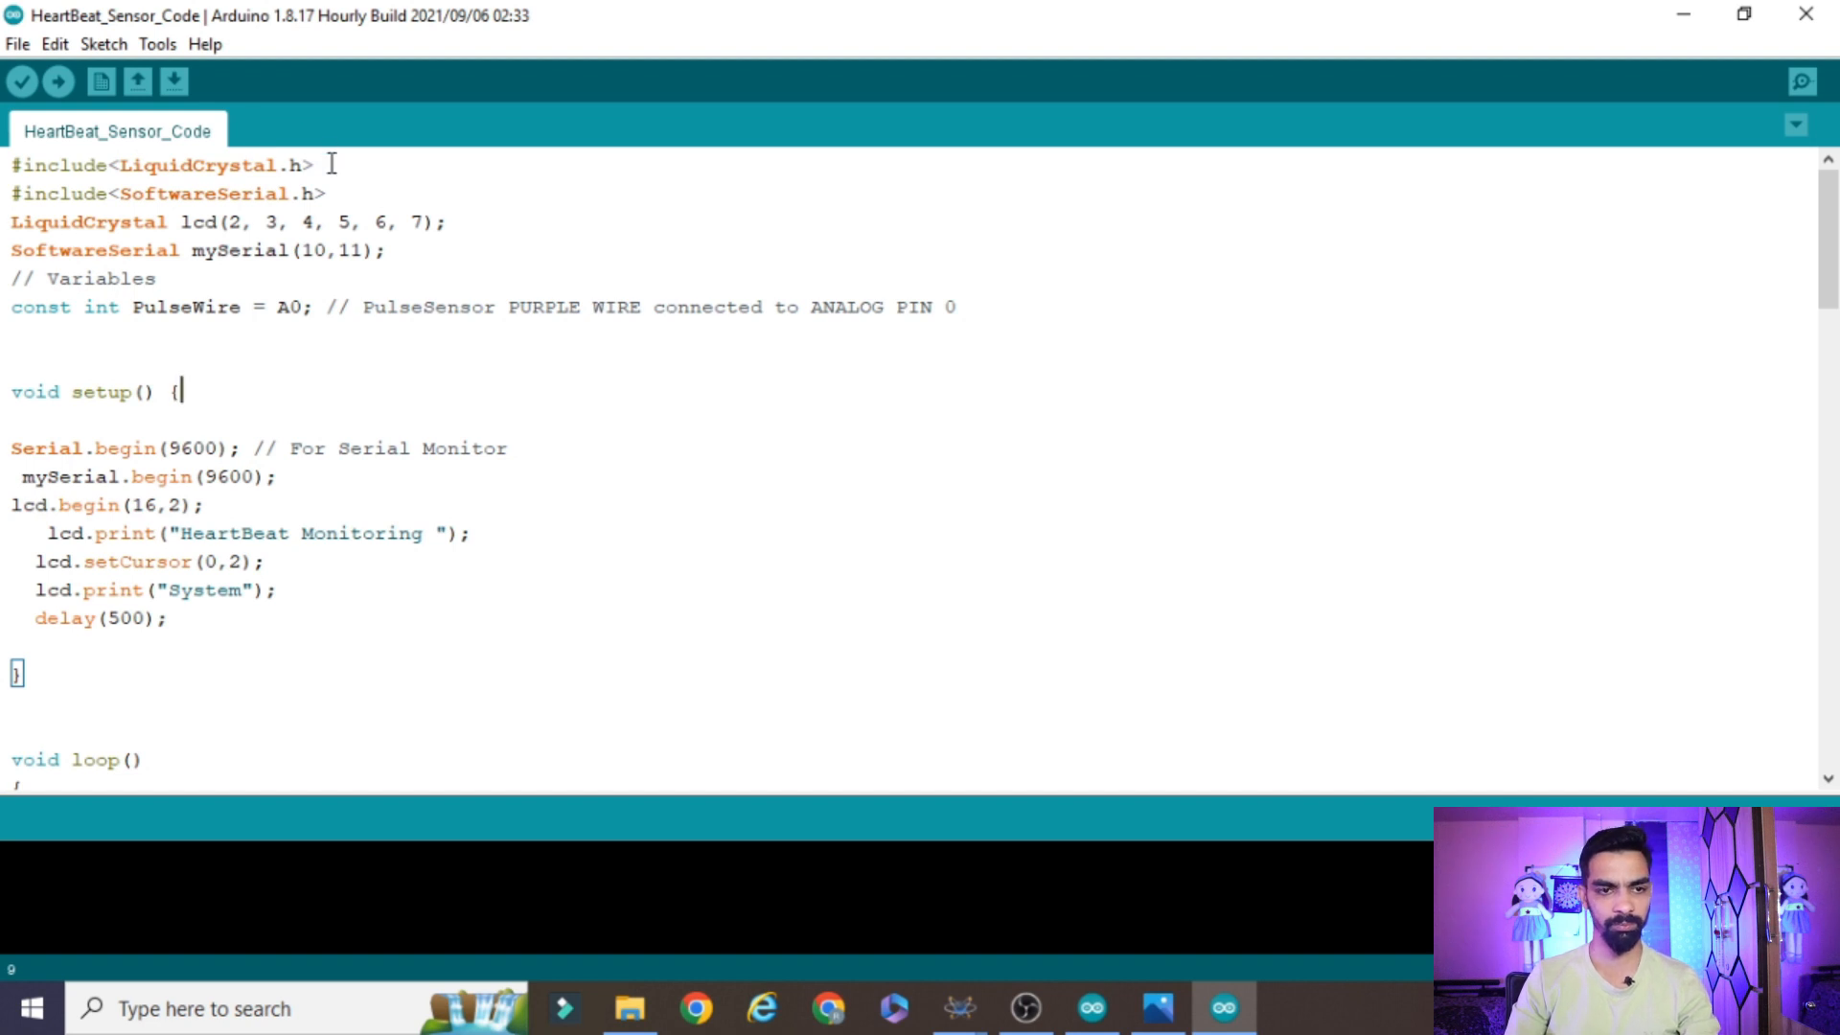
{"action": "left_click_drag", "start_coordinate": [332, 164], "coordinate": [4, 168]}
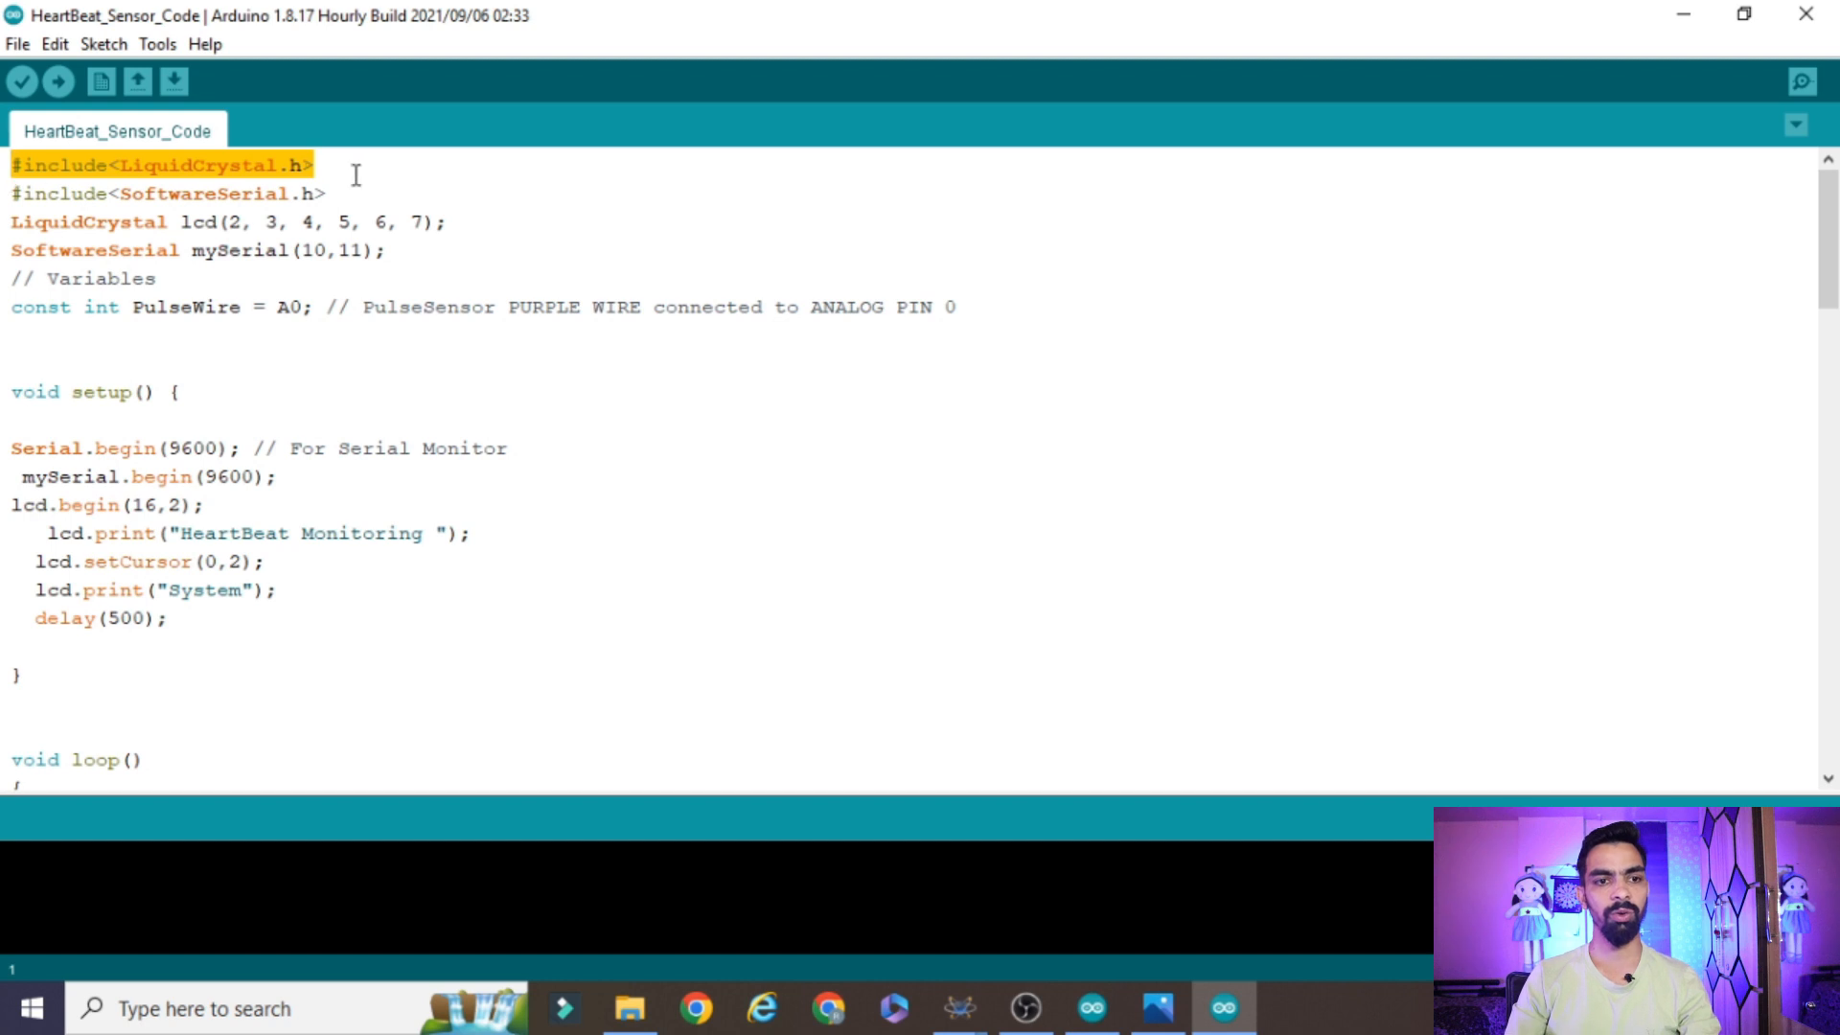
{"action": "left_click", "coordinate": [958, 1007]}
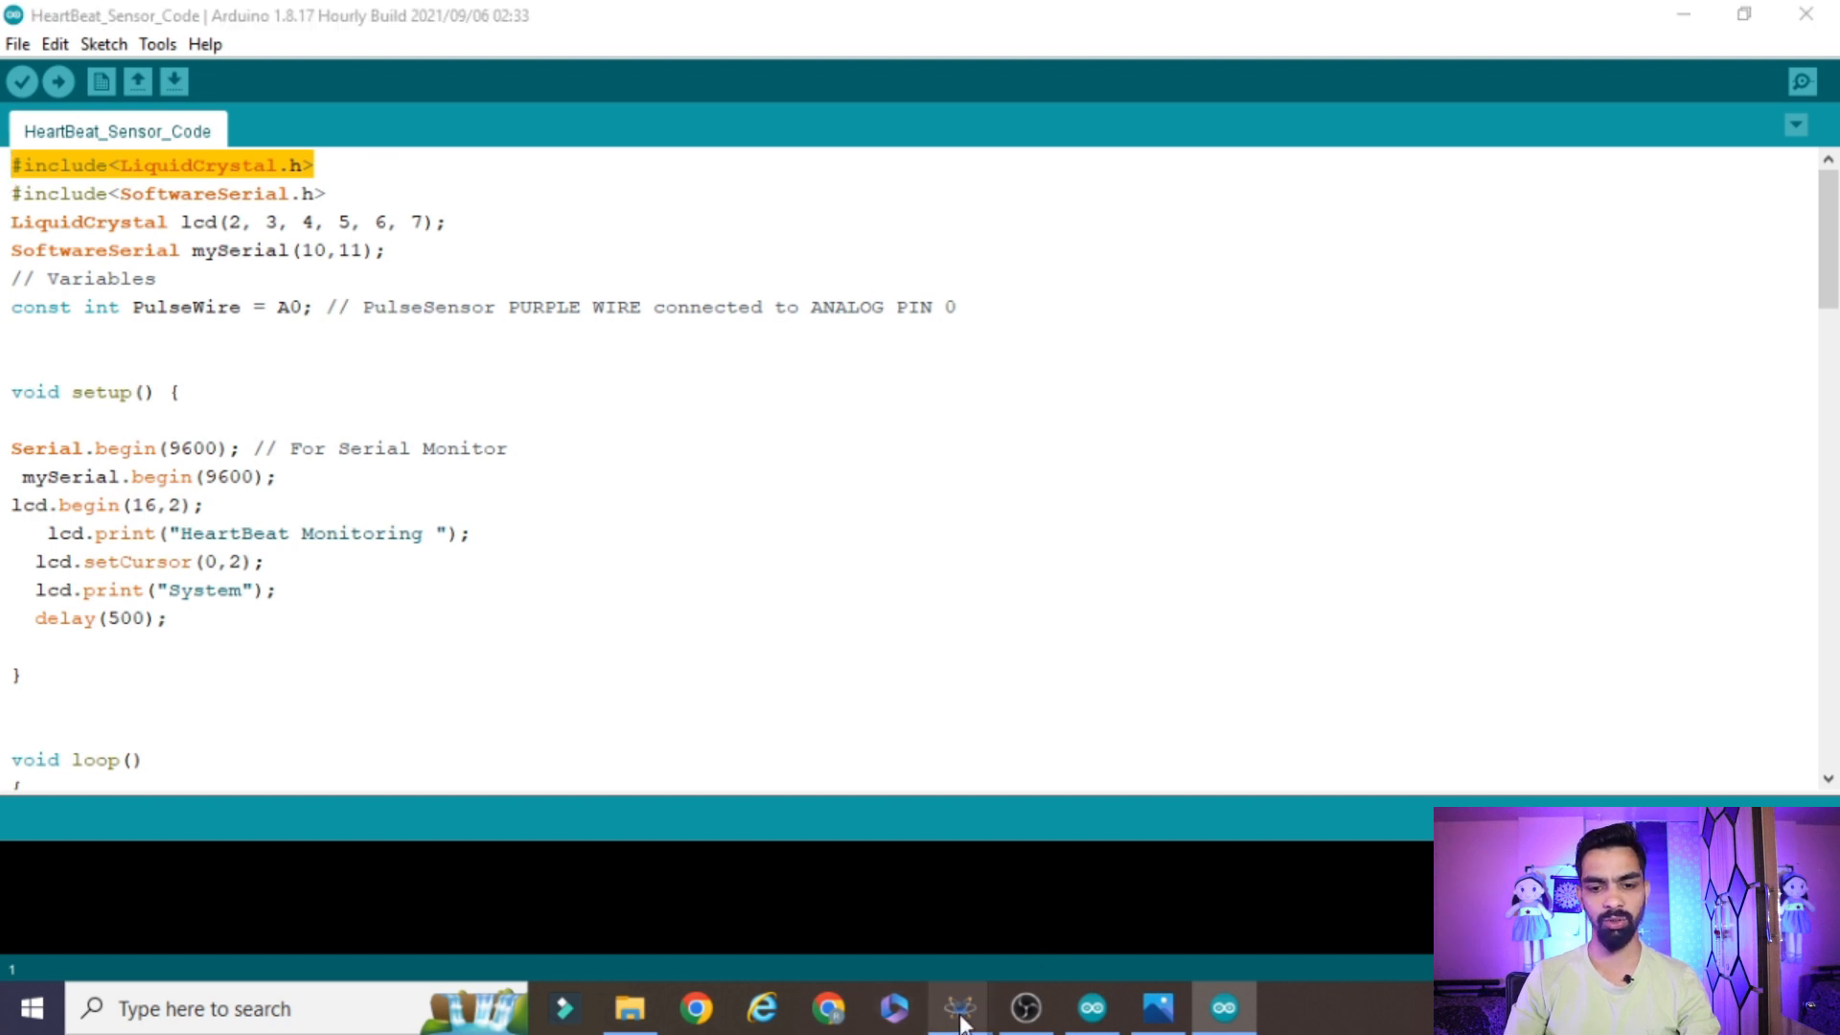
{"action": "left_click", "coordinate": [860, 865]}
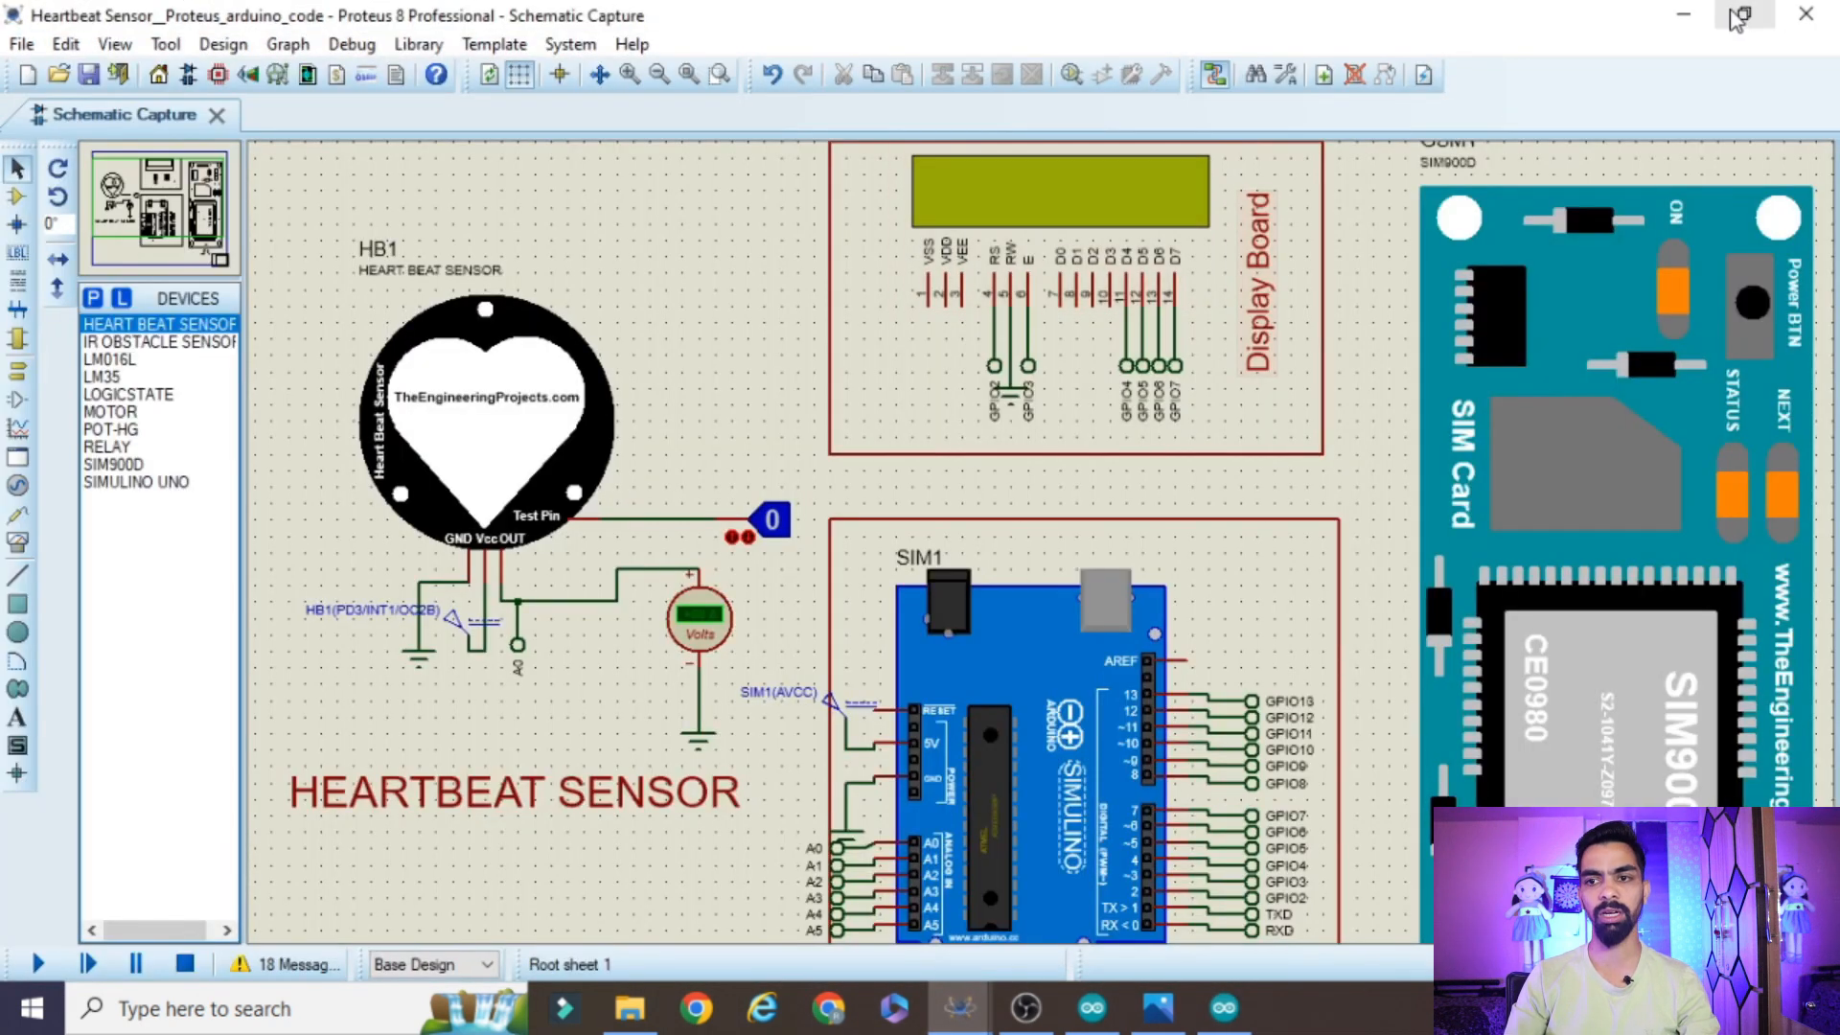
{"action": "left_click", "coordinate": [1692, 13]}
{"action": "left_click", "coordinate": [356, 170]}
{"action": "left_click_drag", "start_coordinate": [351, 171], "coordinate": [5, 165]}
Examine the SoftwareSerial include line and the pin numbers in the LiquidCrystal lcd declaration
{"action": "left_click", "coordinate": [113, 193]}
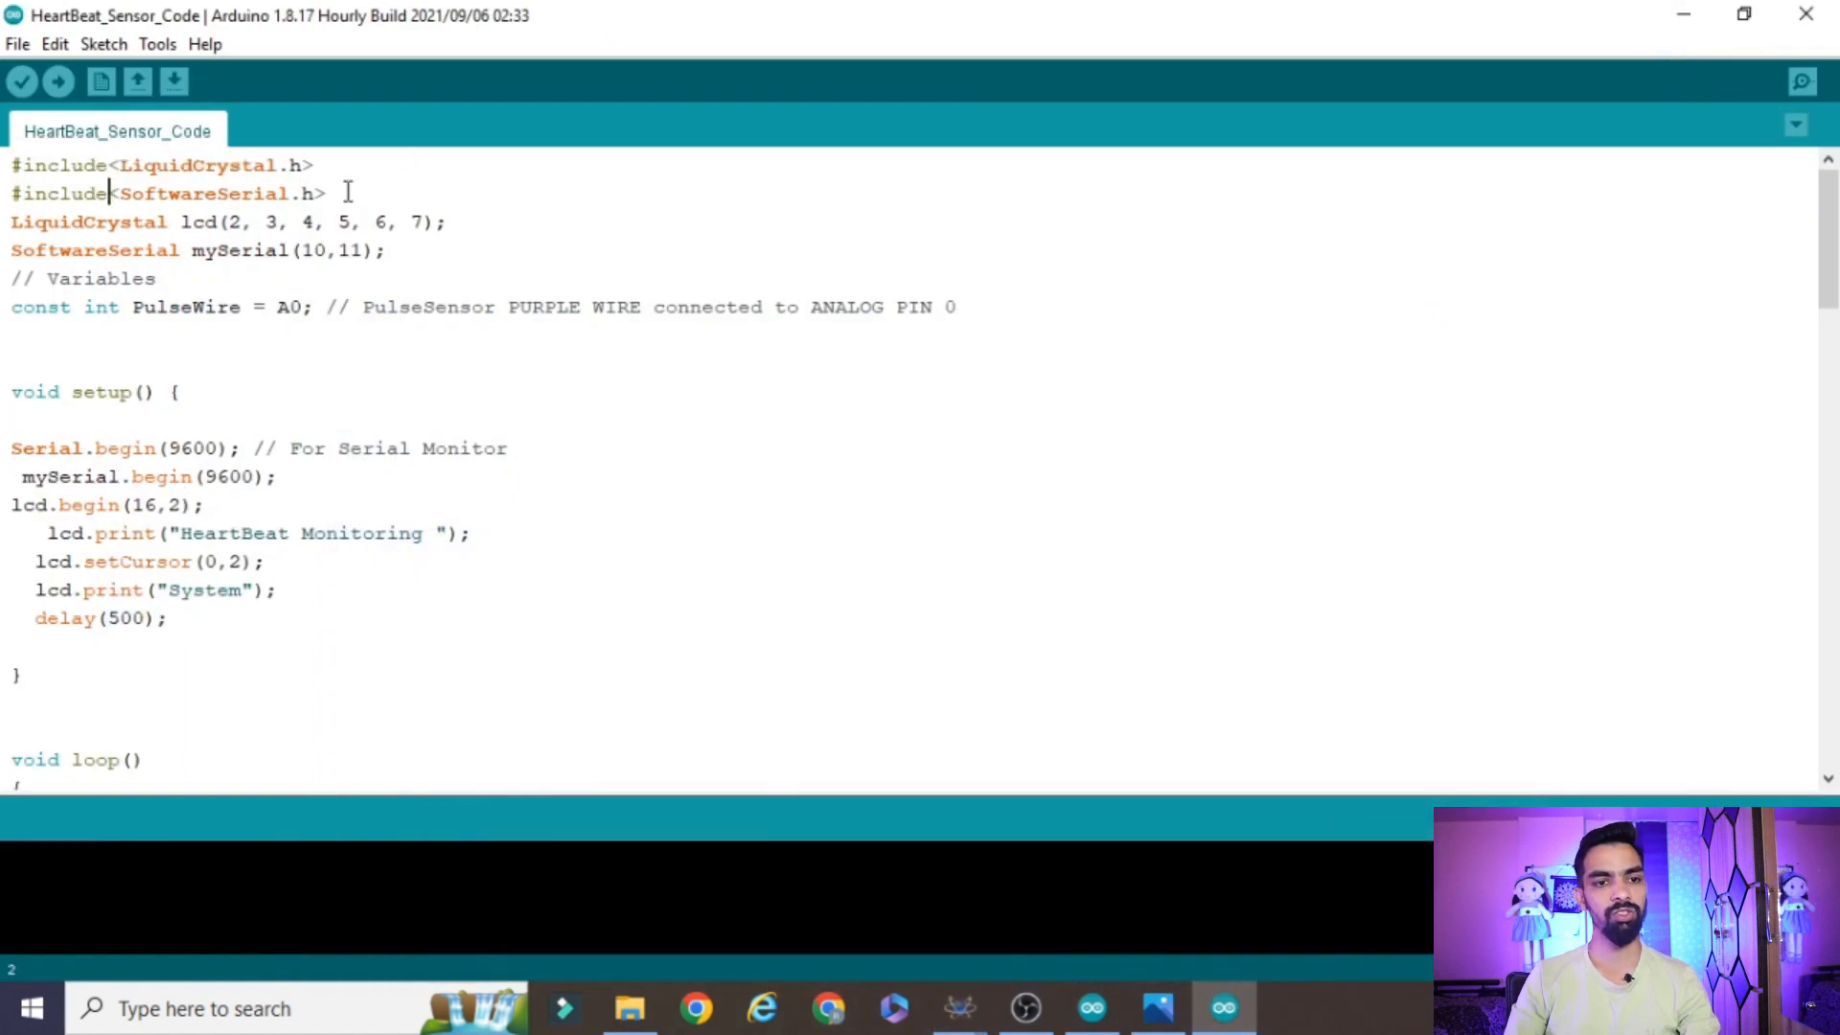
{"action": "left_click_drag", "start_coordinate": [414, 198], "coordinate": [5, 182]}
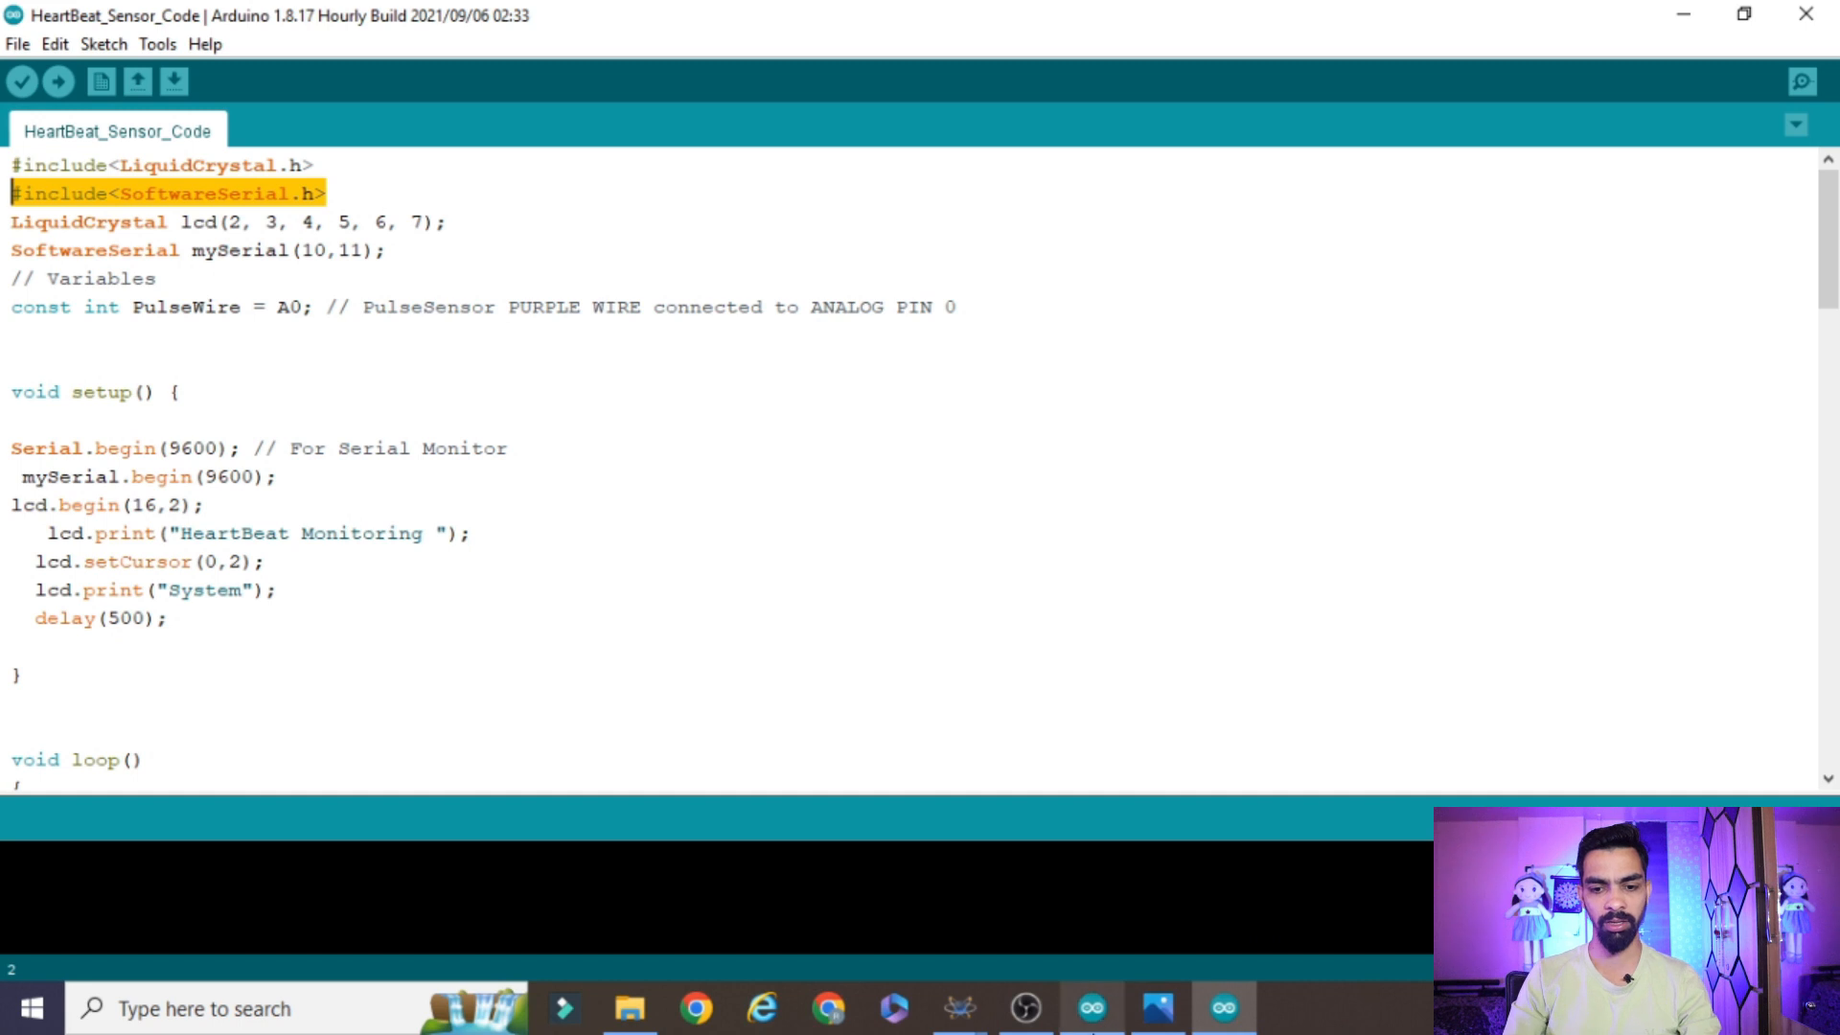
{"action": "left_click_drag", "start_coordinate": [329, 197], "coordinate": [4, 200]}
{"action": "double_click", "coordinate": [113, 221]}
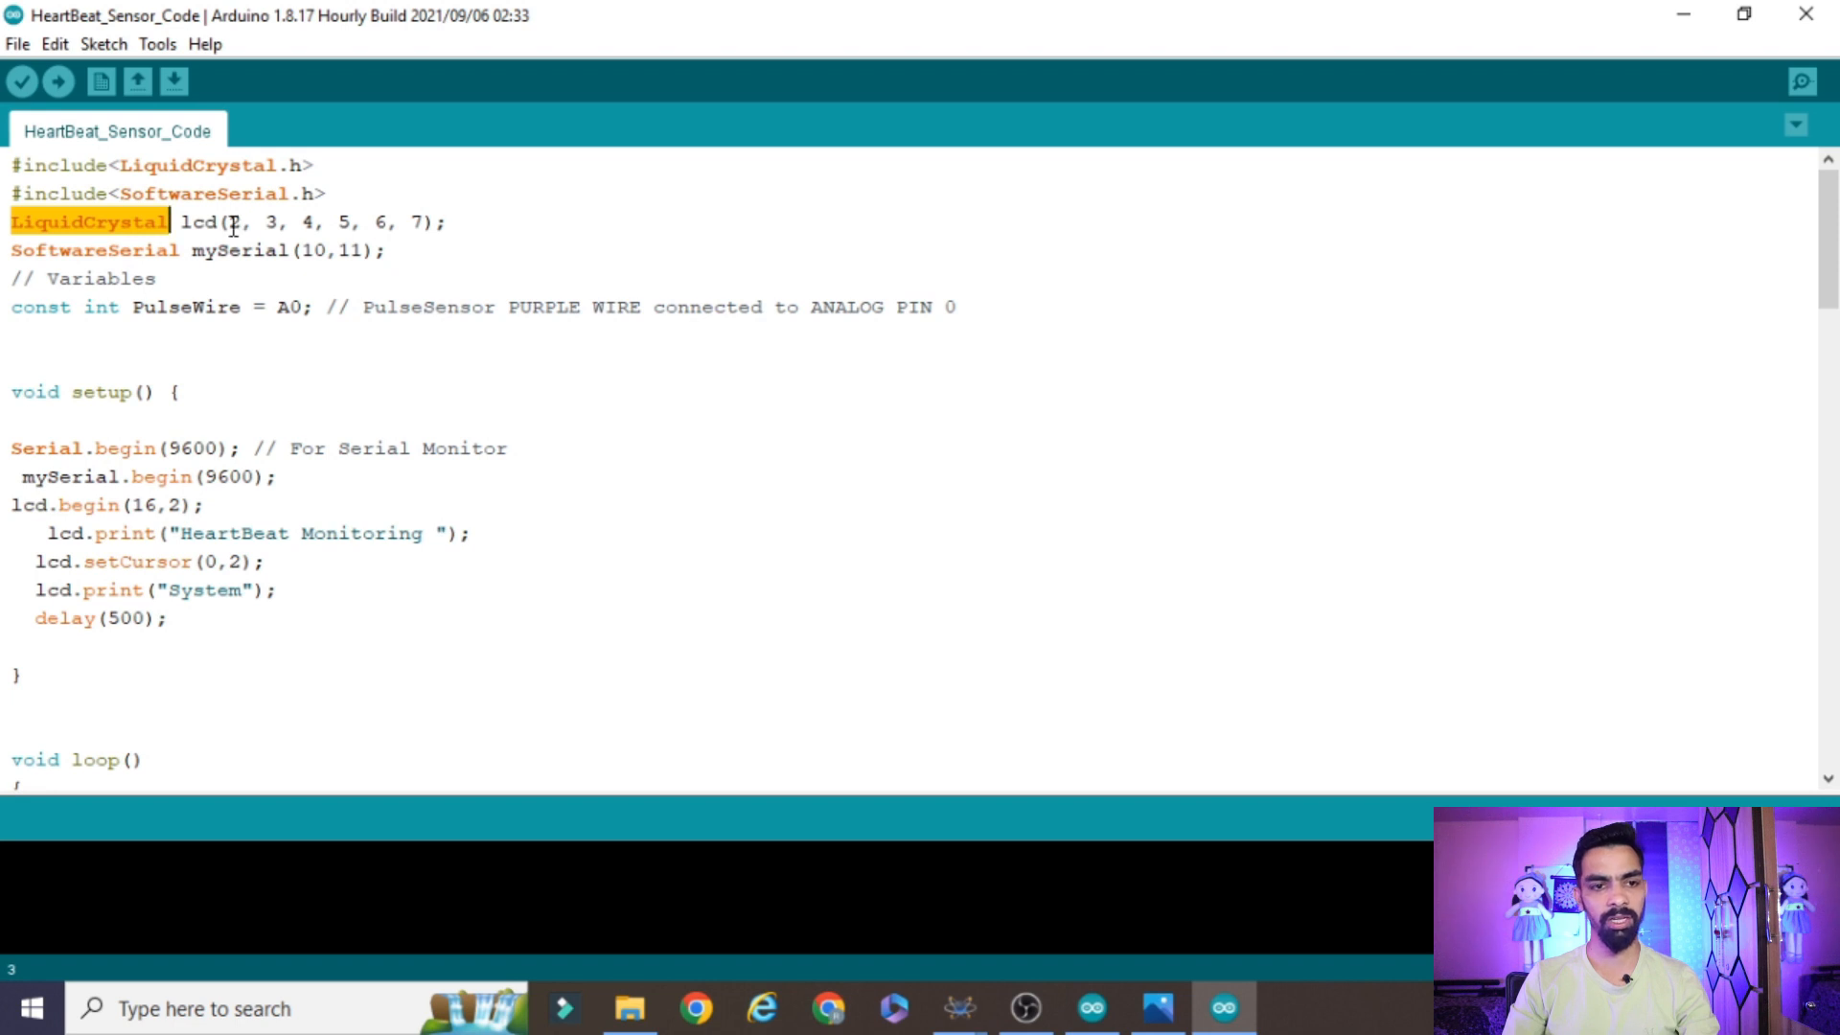
{"action": "left_click", "coordinate": [233, 226]}
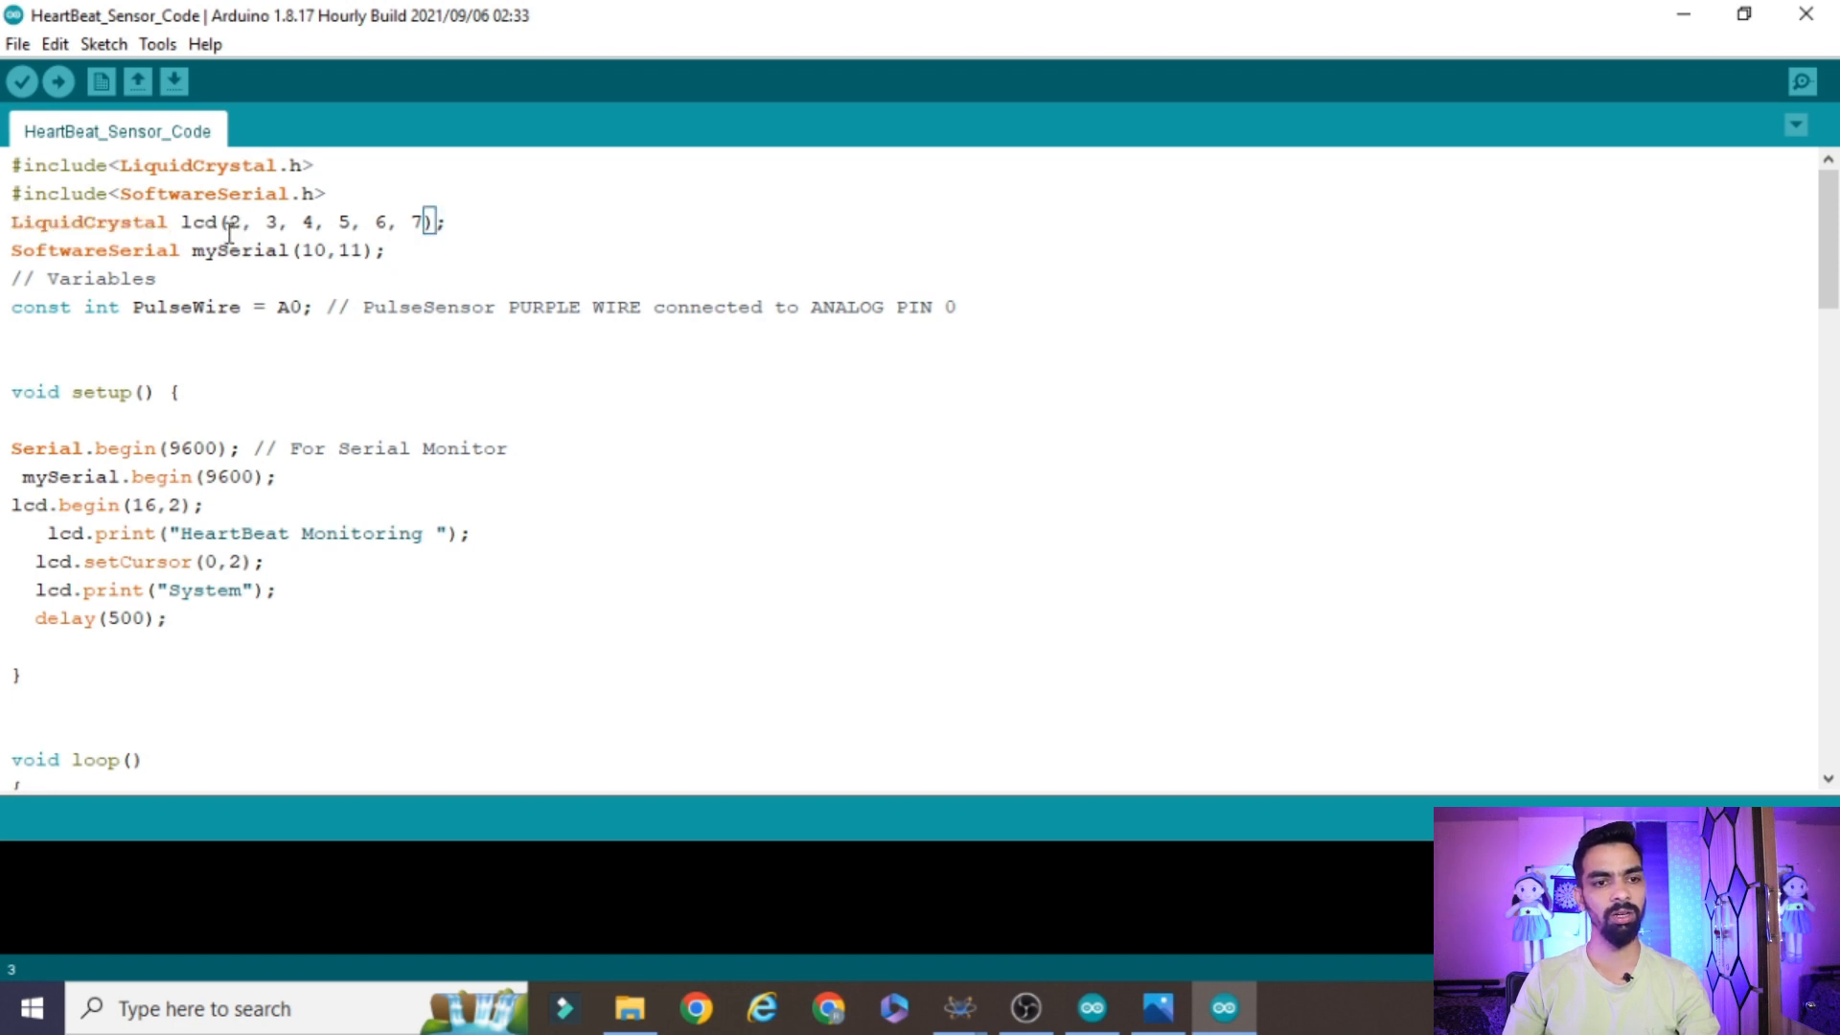
Review pin numbers 2 to 7 in the LiquidCrystal lcd declaration and dismiss the boards and libraries update notice
{"action": "left_click", "coordinate": [276, 227]}
{"action": "left_click", "coordinate": [305, 215]}
{"action": "left_click", "coordinate": [339, 222]}
{"action": "left_click", "coordinate": [396, 226]}
{"action": "left_click_drag", "start_coordinate": [468, 226], "coordinate": [221, 222]}
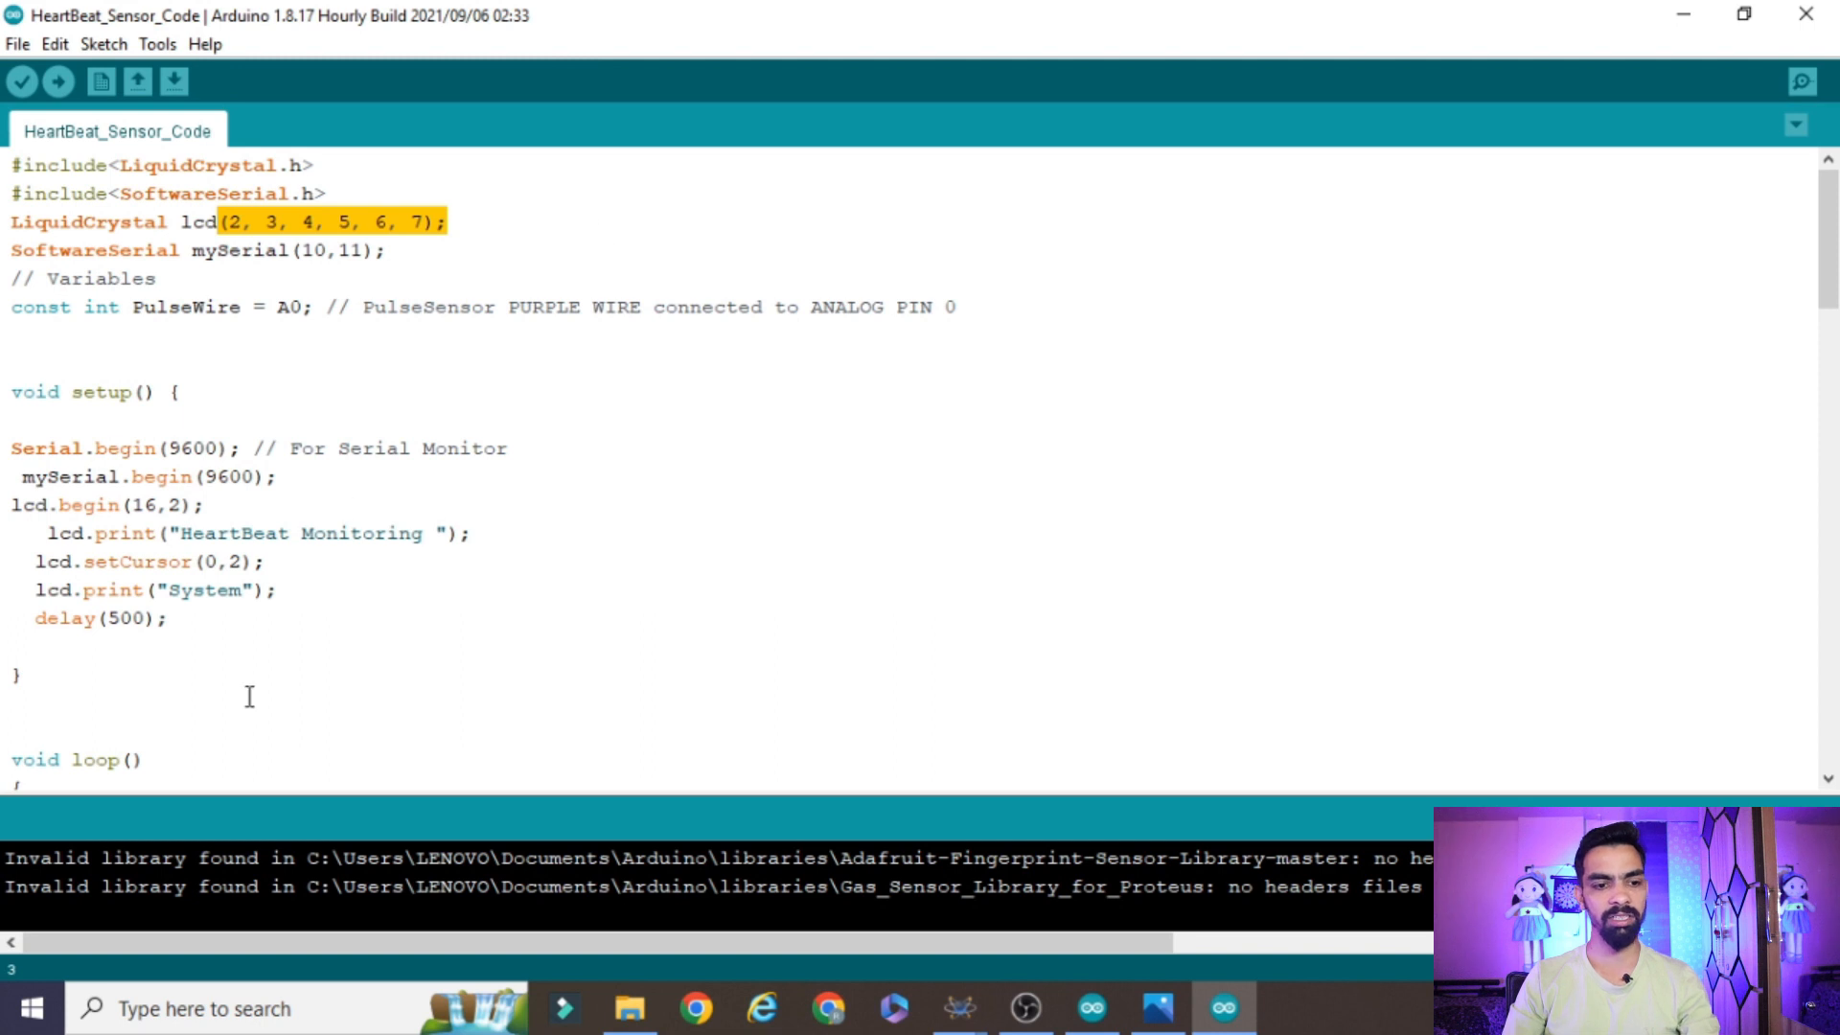
{"action": "left_click", "coordinate": [231, 223]}
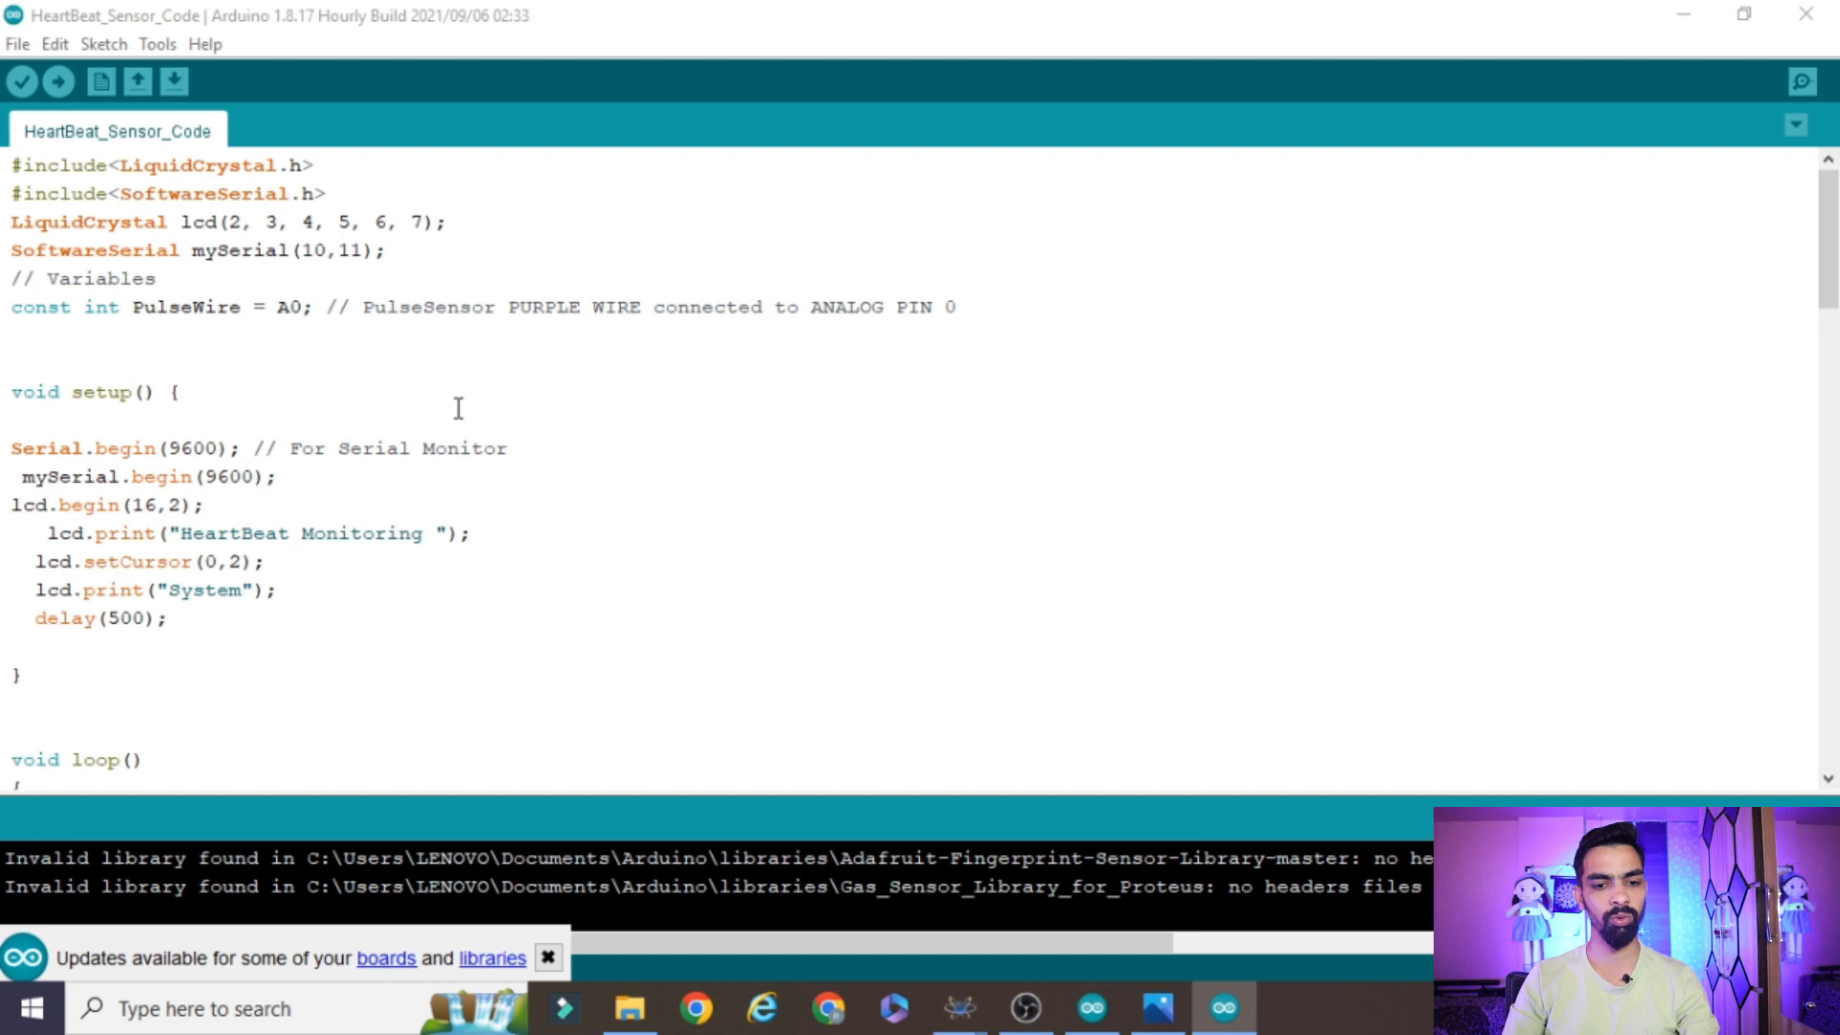
{"action": "left_click", "coordinate": [548, 959]}
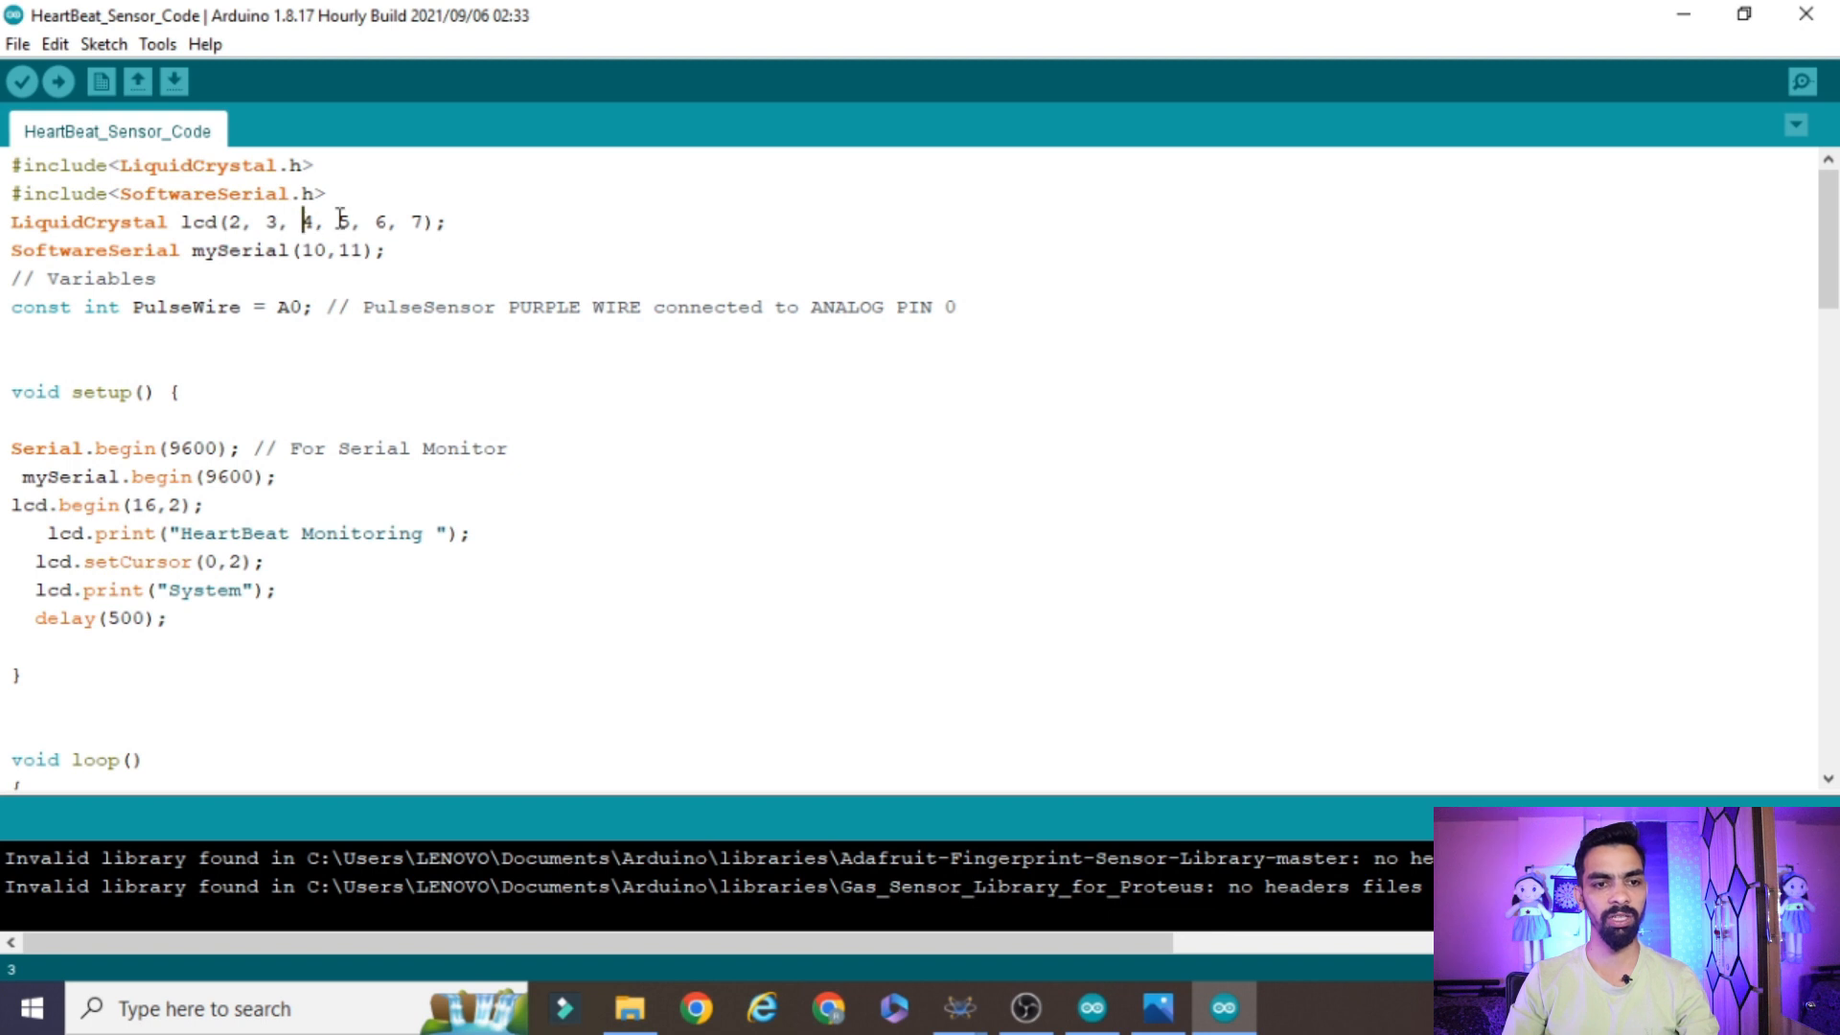
{"action": "left_click", "coordinate": [439, 222]}
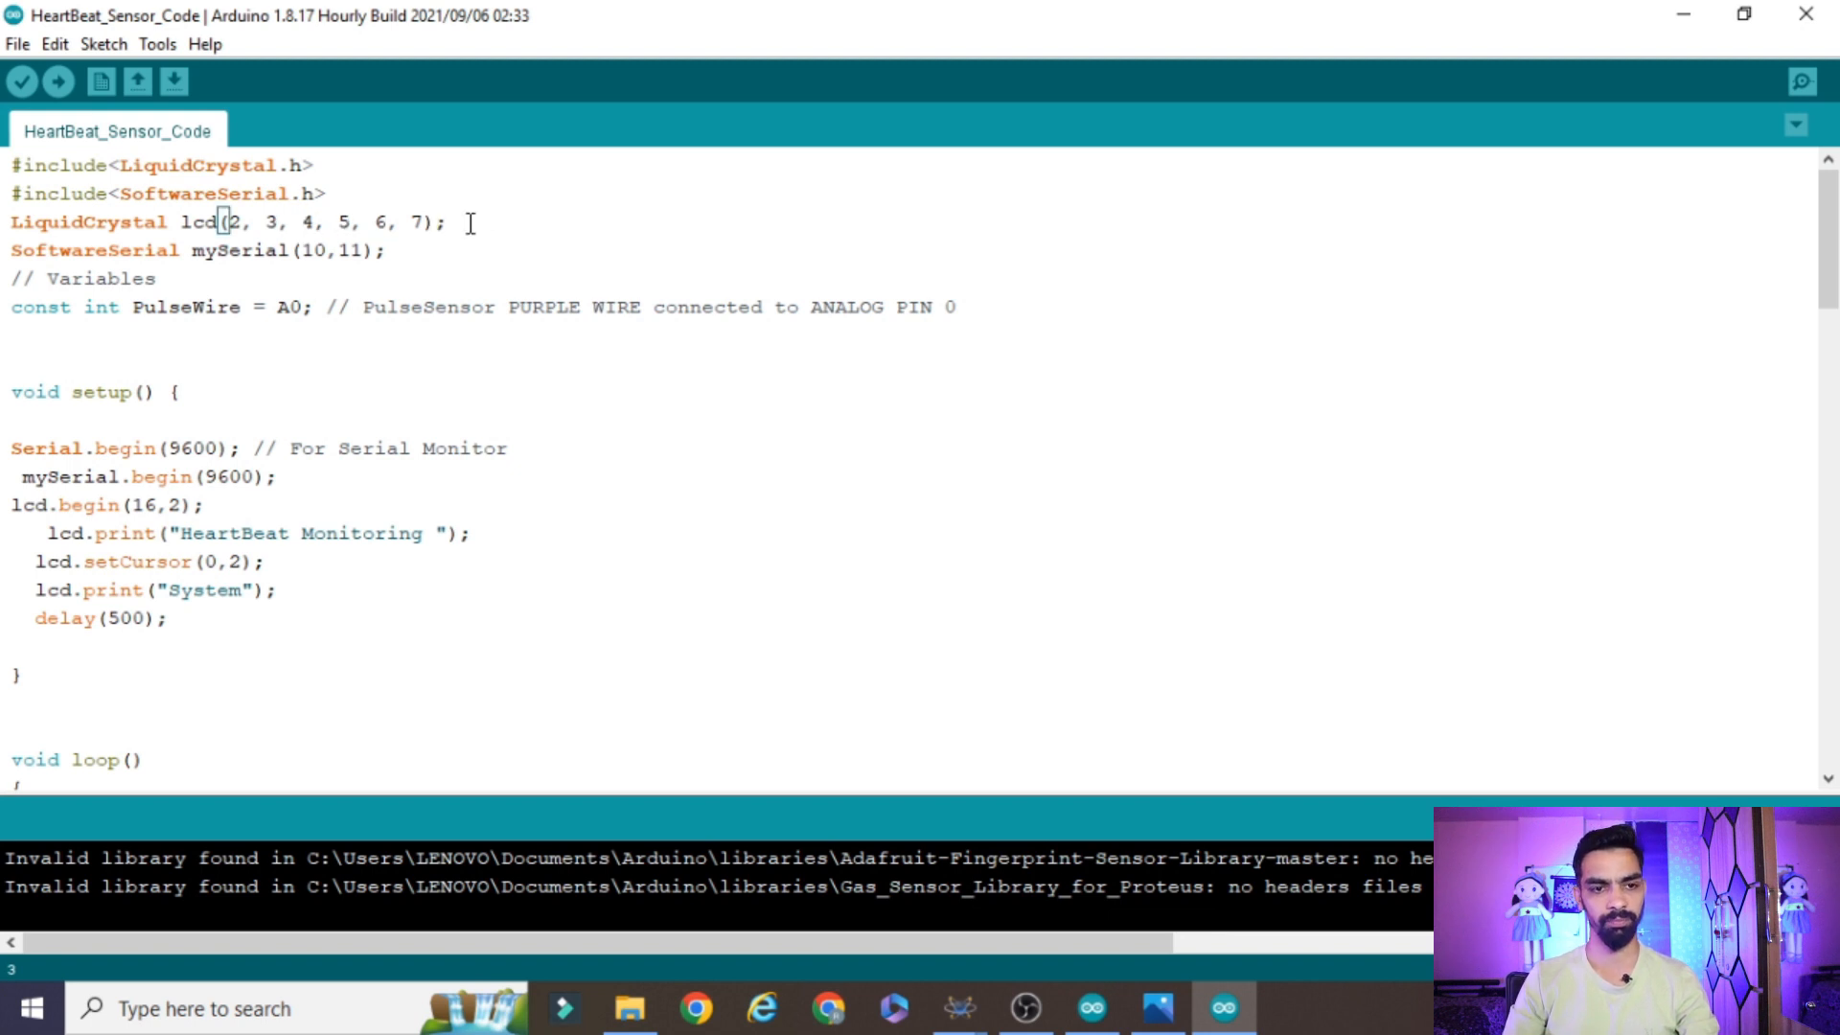
{"action": "left_click_drag", "start_coordinate": [443, 222], "coordinate": [3, 221]}
Examine the SoftwareSerial mySerial declaration and its pin numbers 10 and 11
{"action": "left_click", "coordinate": [415, 253]}
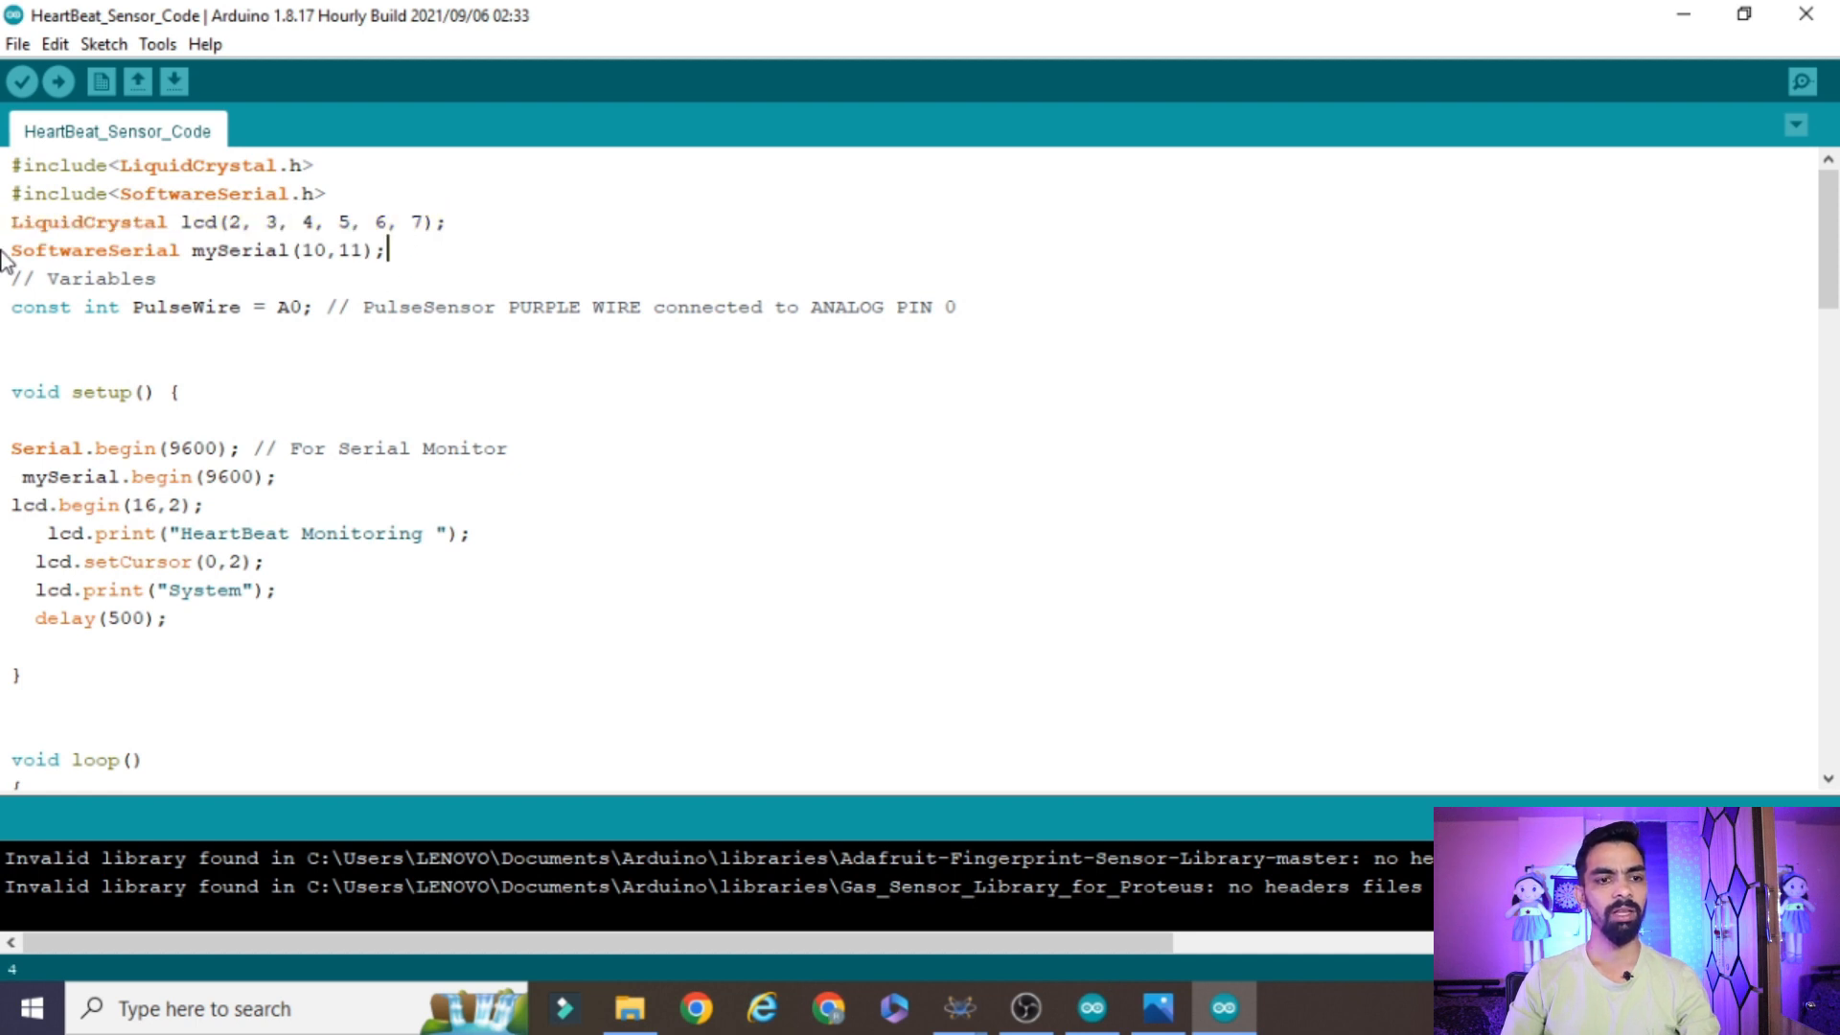
{"action": "left_click", "coordinate": [358, 251]}
{"action": "left_click_drag", "start_coordinate": [406, 250], "coordinate": [286, 252]}
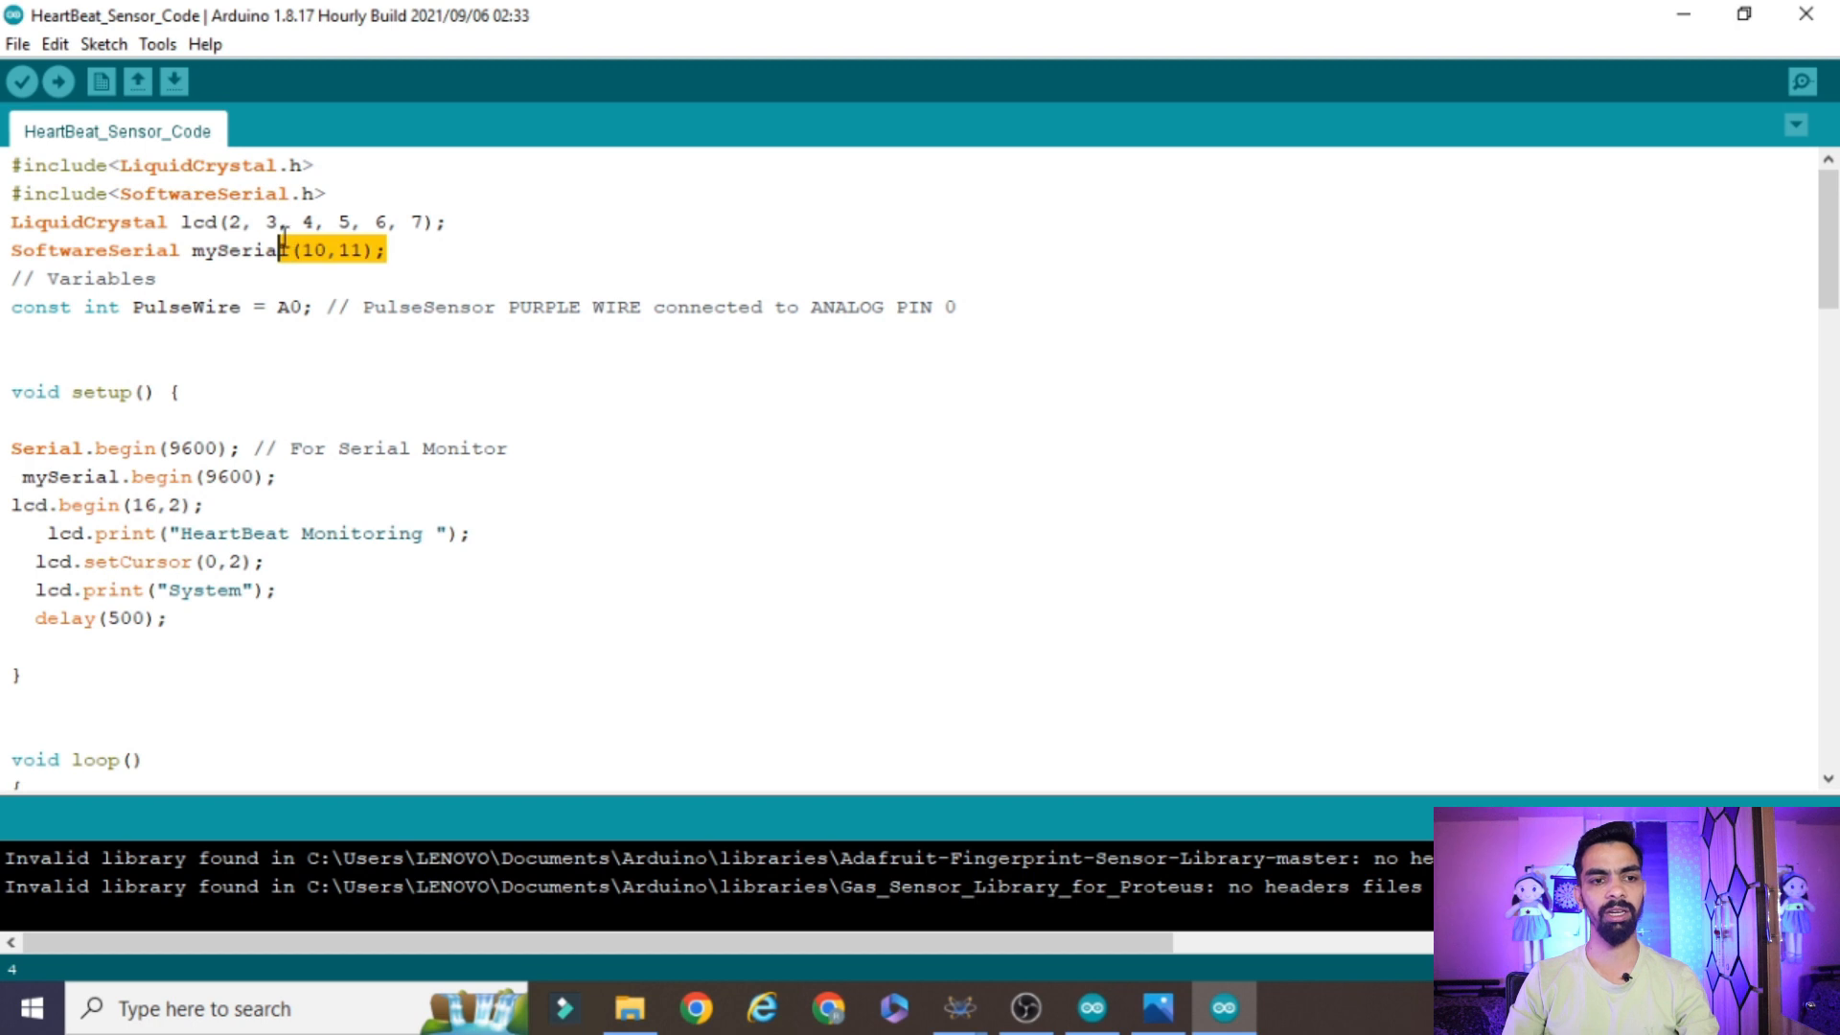
{"action": "left_click", "coordinate": [414, 260]}
{"action": "left_click_drag", "start_coordinate": [415, 259], "coordinate": [4, 248]}
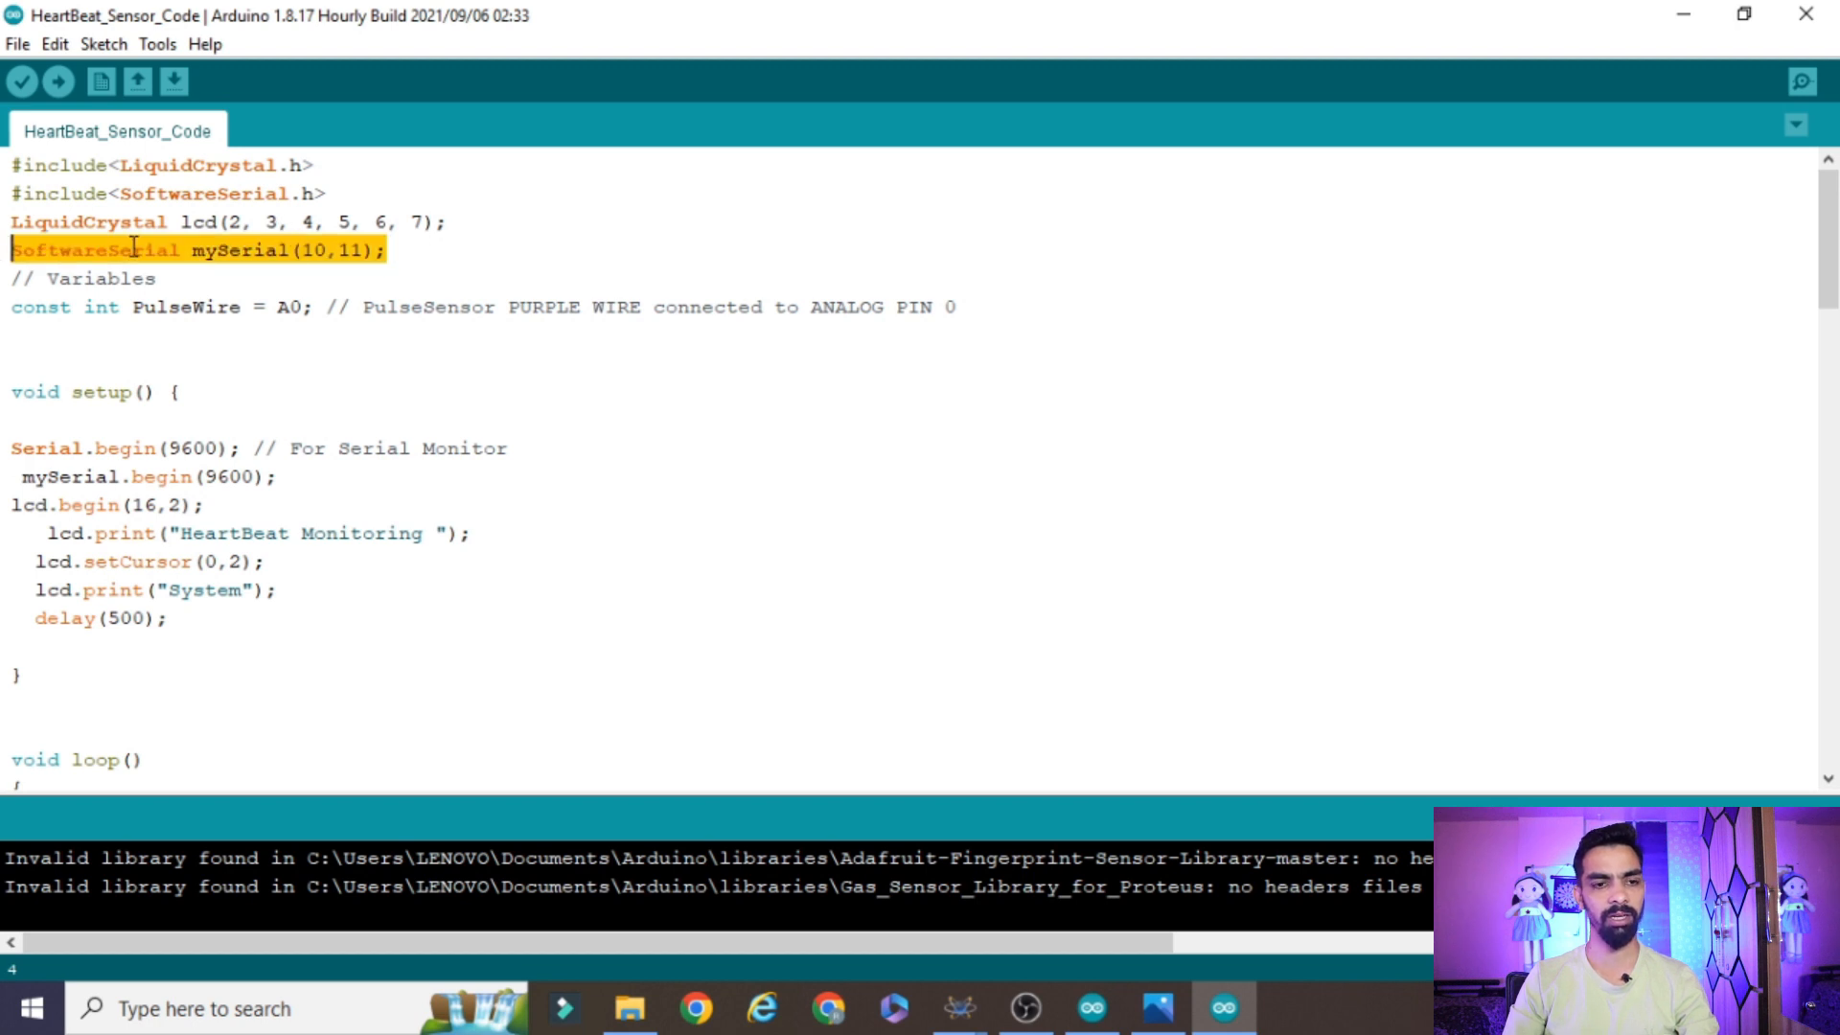
Examine the PulseWire constant and its analog pin assignment A0
{"action": "left_click", "coordinate": [196, 306]}
{"action": "double_click", "coordinate": [198, 306]}
{"action": "left_click", "coordinate": [319, 306]}
{"action": "left_click_drag", "start_coordinate": [324, 307], "coordinate": [265, 307]}
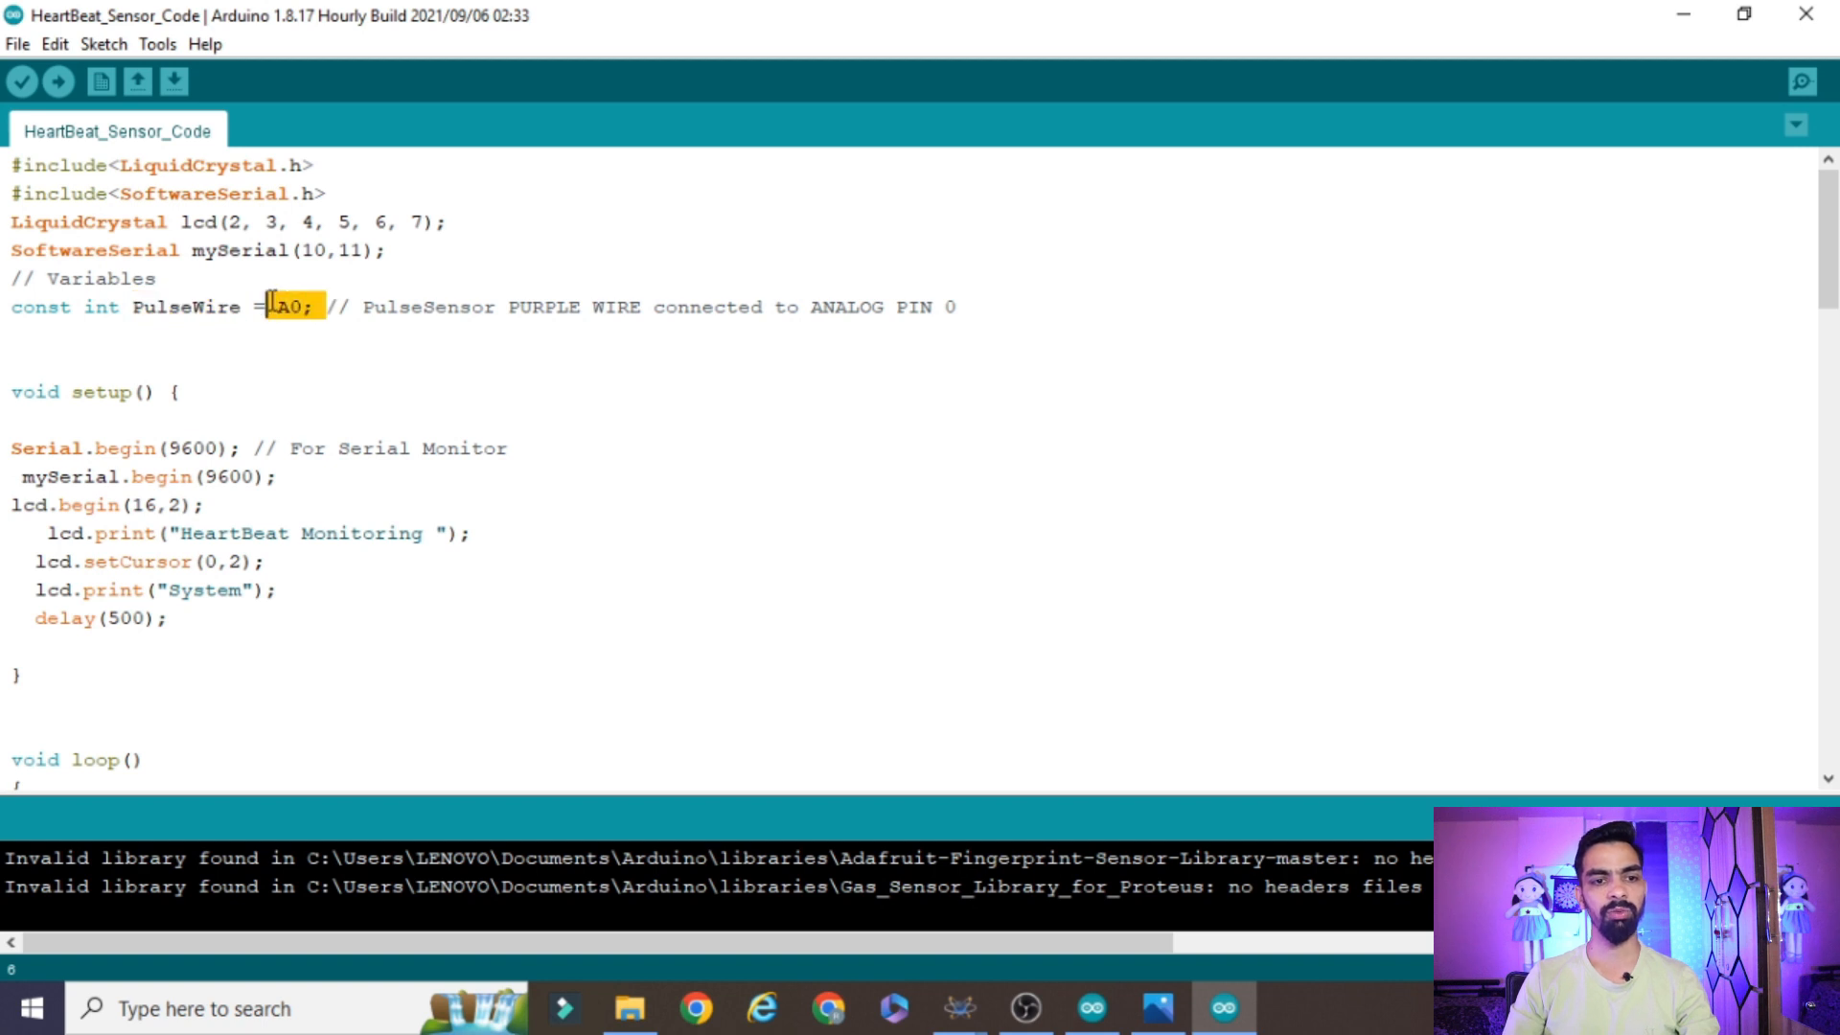
{"action": "left_click", "coordinate": [327, 308]}
{"action": "left_click_drag", "start_coordinate": [302, 306], "coordinate": [12, 306]}
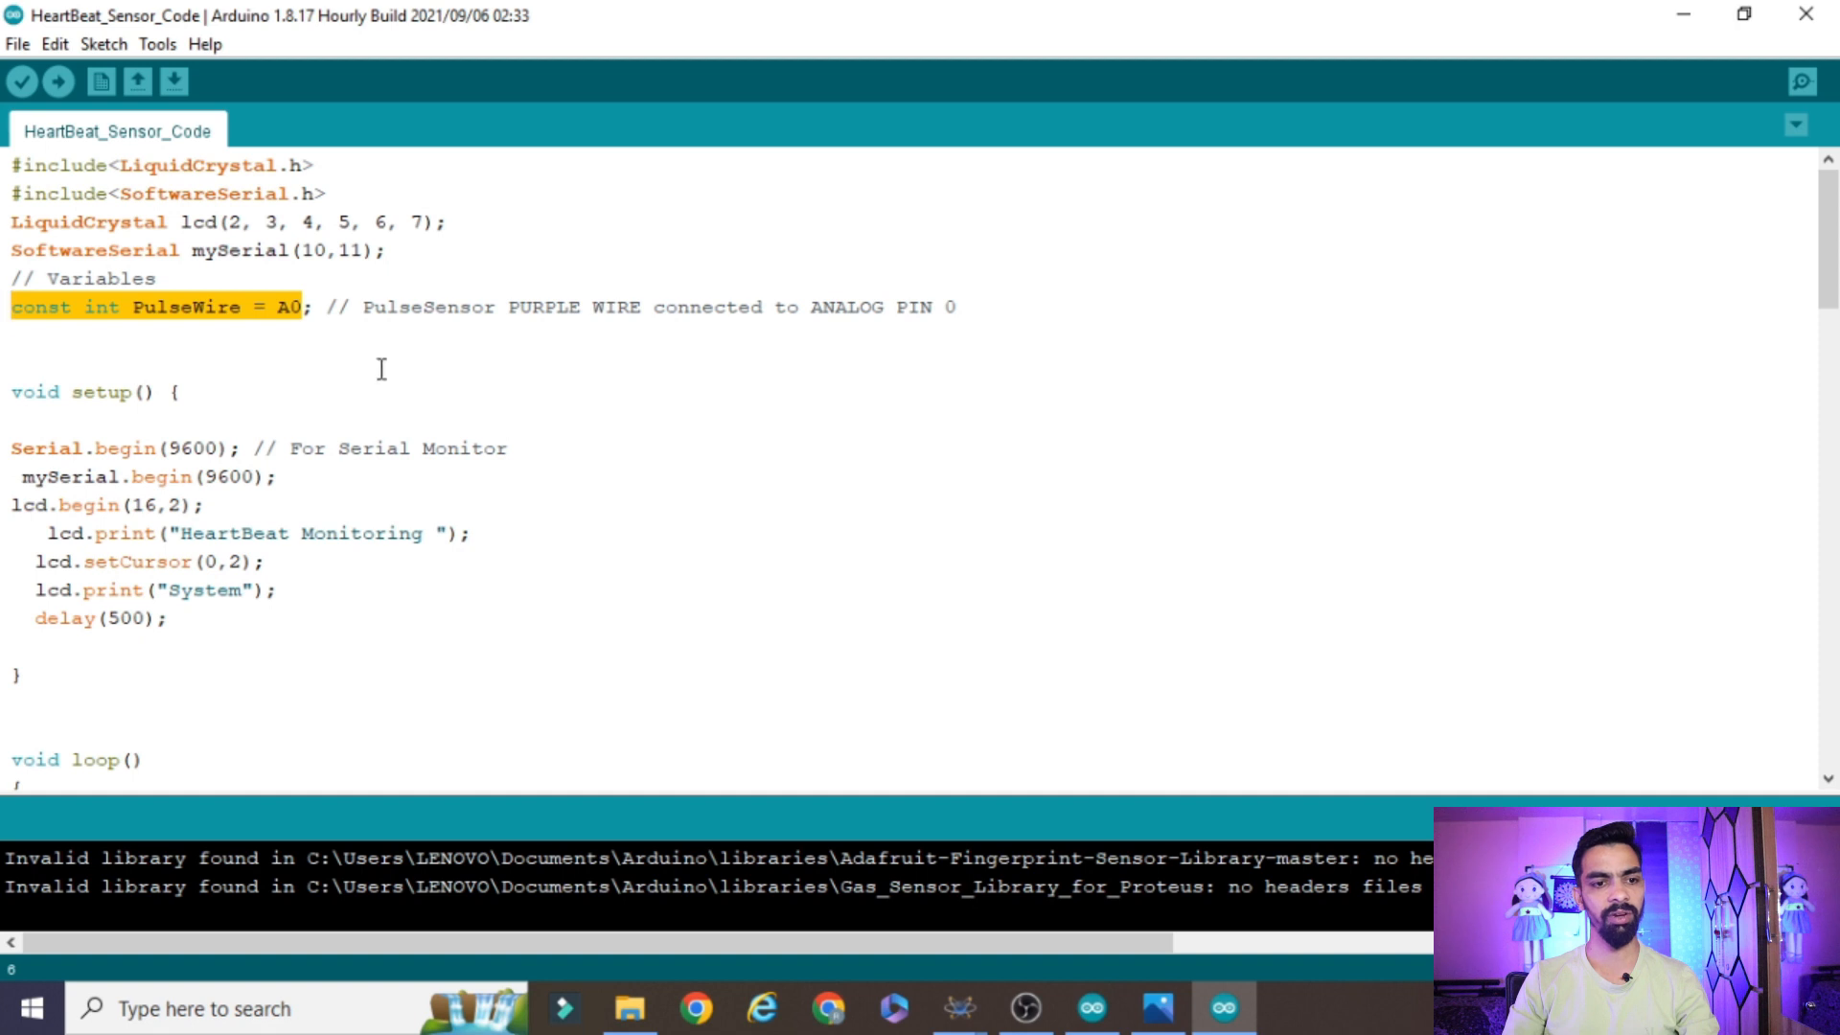
Examine the Serial.begin and mySerial.begin baud rate lines in the setup function
{"action": "left_click", "coordinate": [140, 389]}
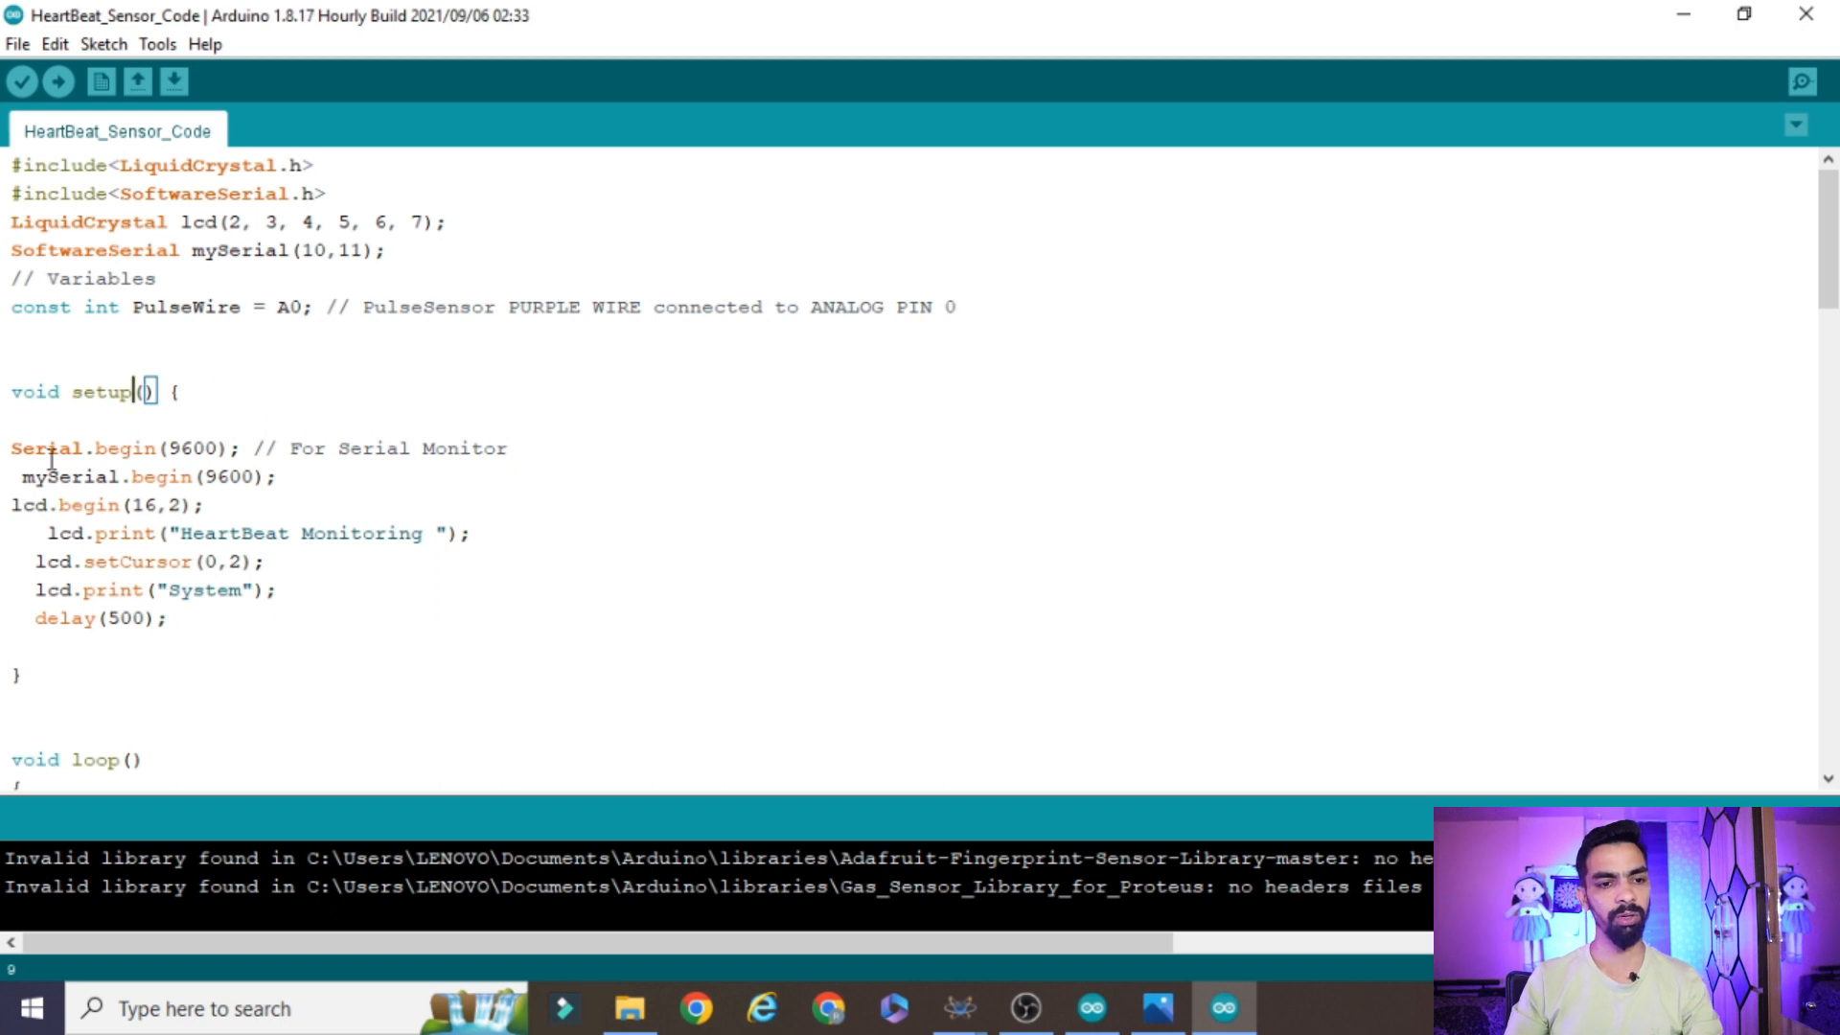
{"action": "left_click", "coordinate": [222, 448]}
{"action": "double_click", "coordinate": [192, 447]}
{"action": "left_click_drag", "start_coordinate": [280, 476], "coordinate": [5, 442]}
{"action": "left_click", "coordinate": [305, 476]}
{"action": "left_click_drag", "start_coordinate": [242, 476], "coordinate": [5, 426]}
{"action": "left_click", "coordinate": [225, 496]}
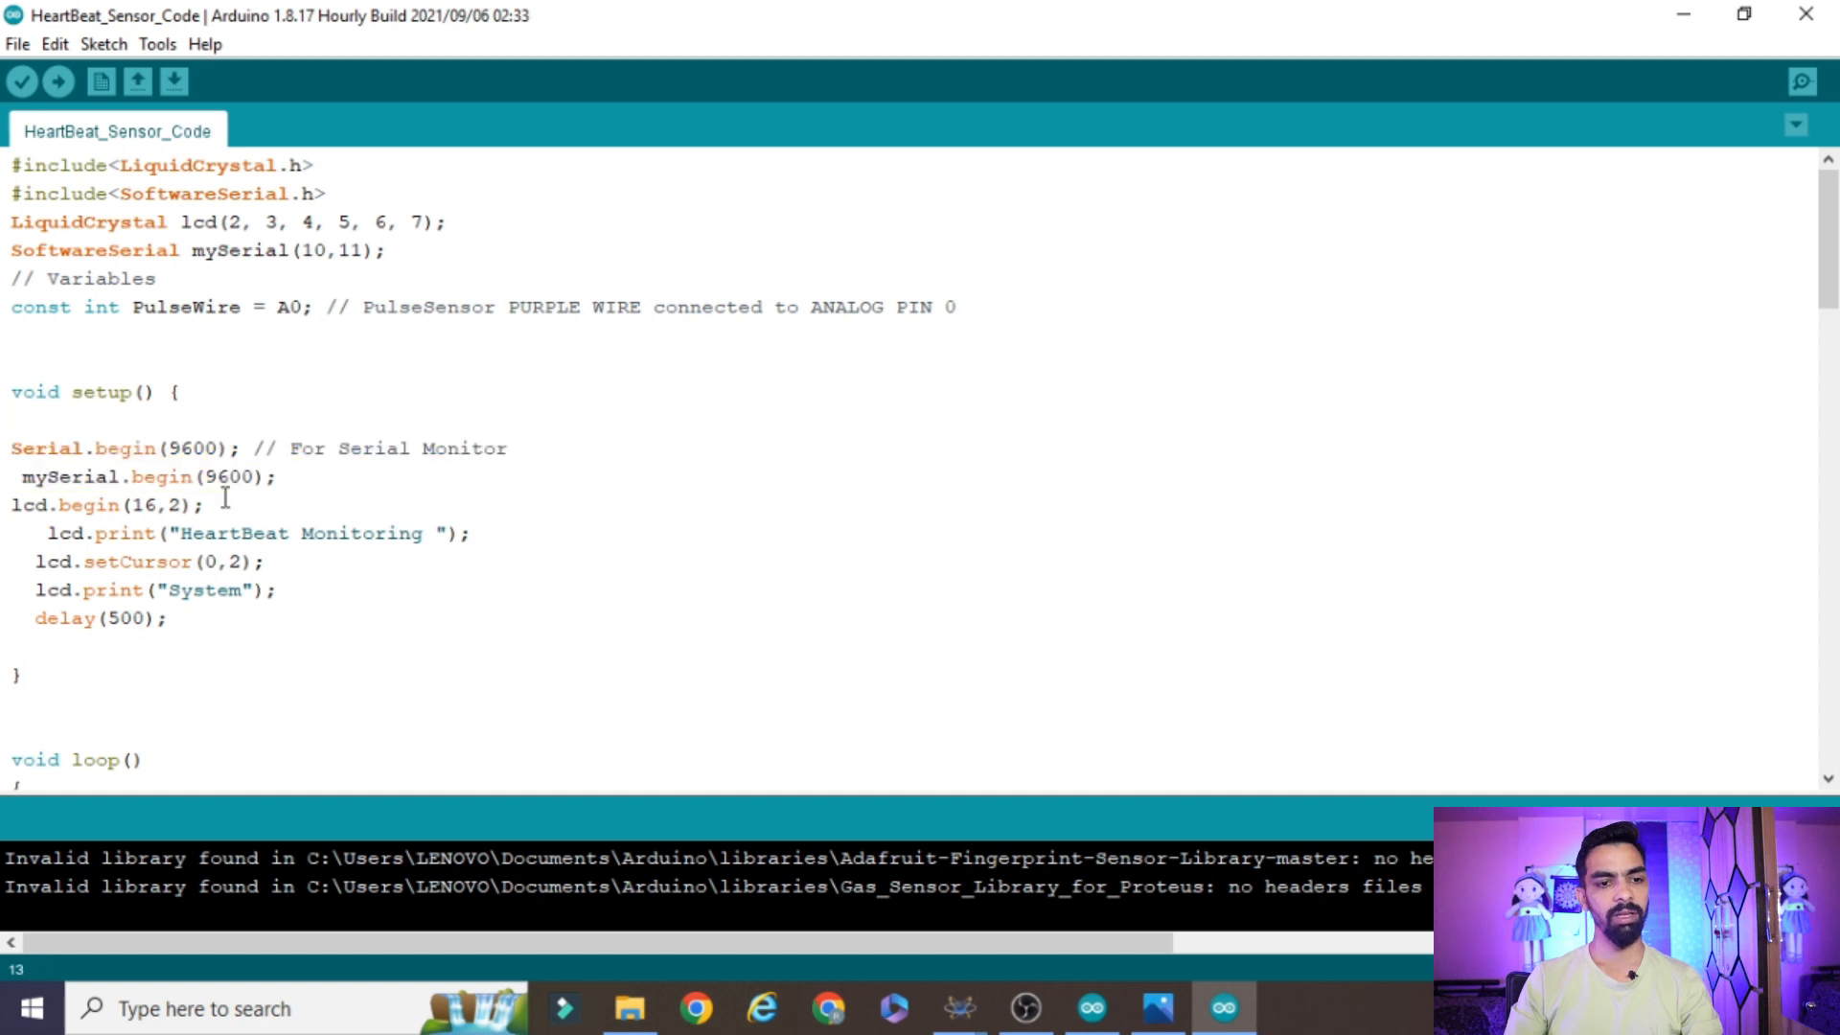
Examine the lcd.begin(16,2) line and the "HeartBeat Monitoring System" startup message lines in setup
{"action": "left_click_drag", "start_coordinate": [212, 505], "coordinate": [4, 508]}
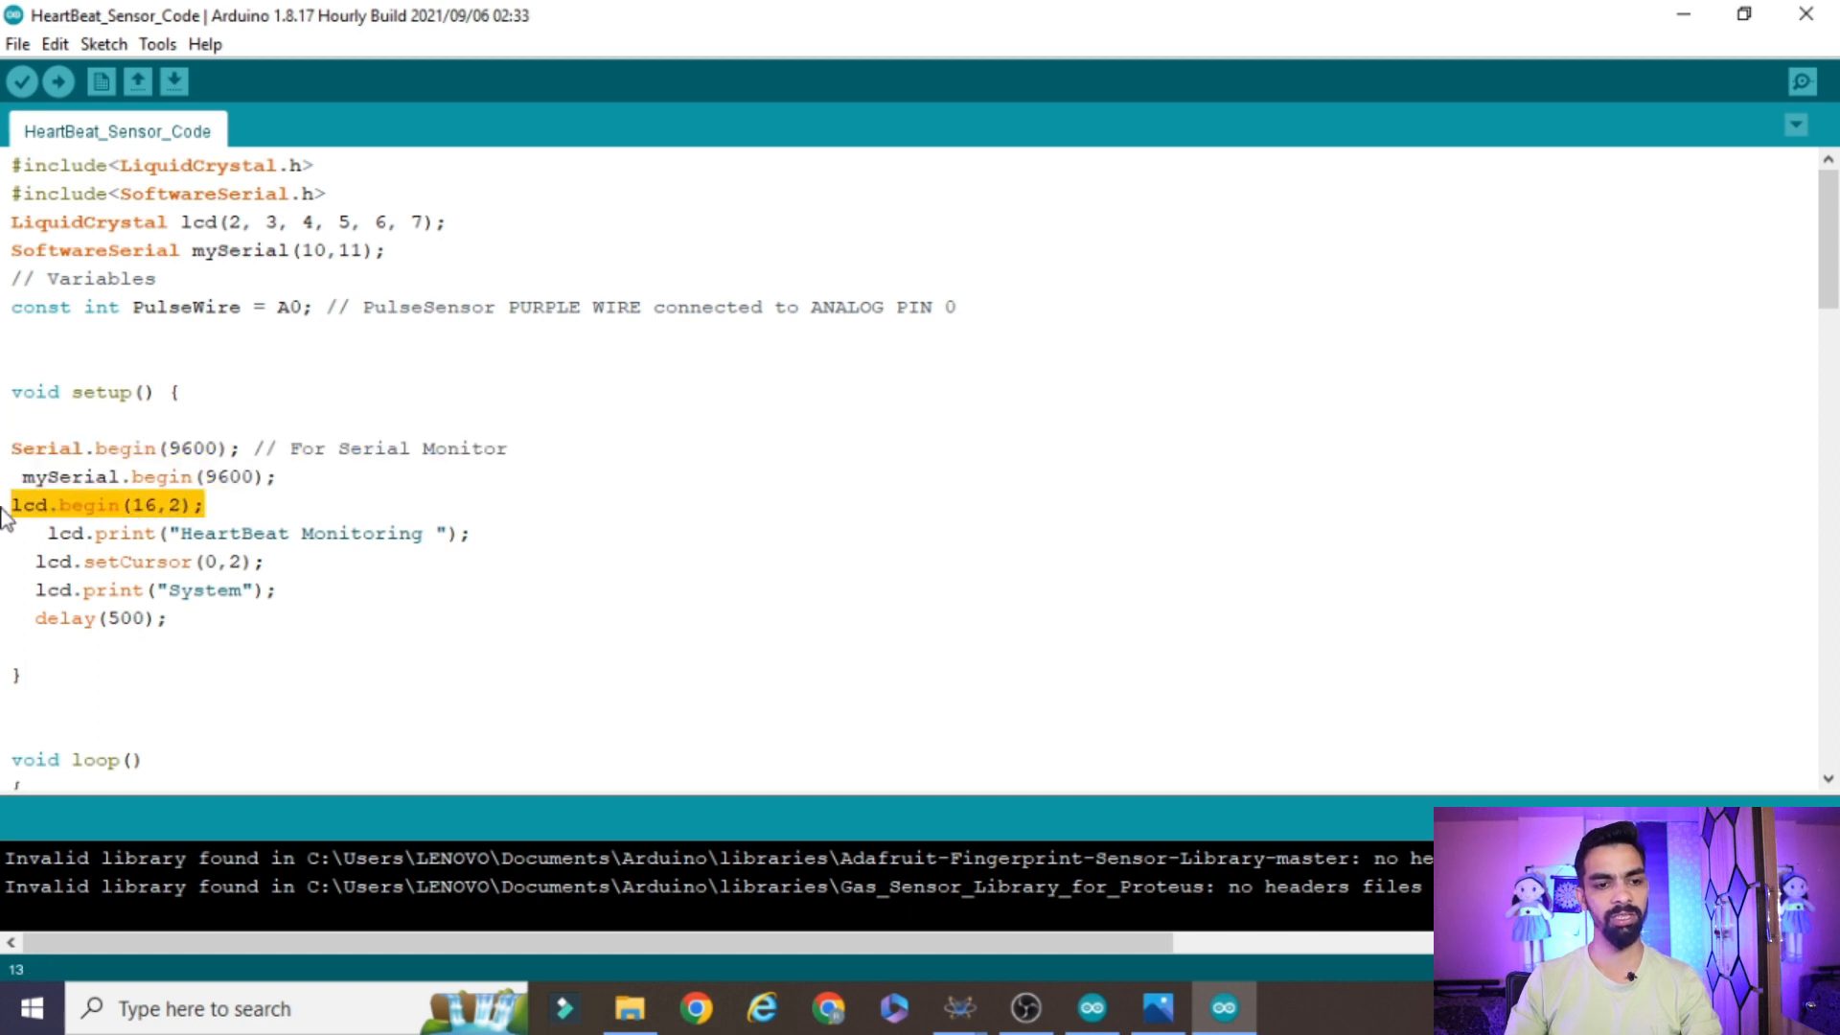
{"action": "left_click", "coordinate": [239, 508]}
{"action": "left_click_drag", "start_coordinate": [235, 513], "coordinate": [4, 508]}
{"action": "left_click", "coordinate": [247, 530]}
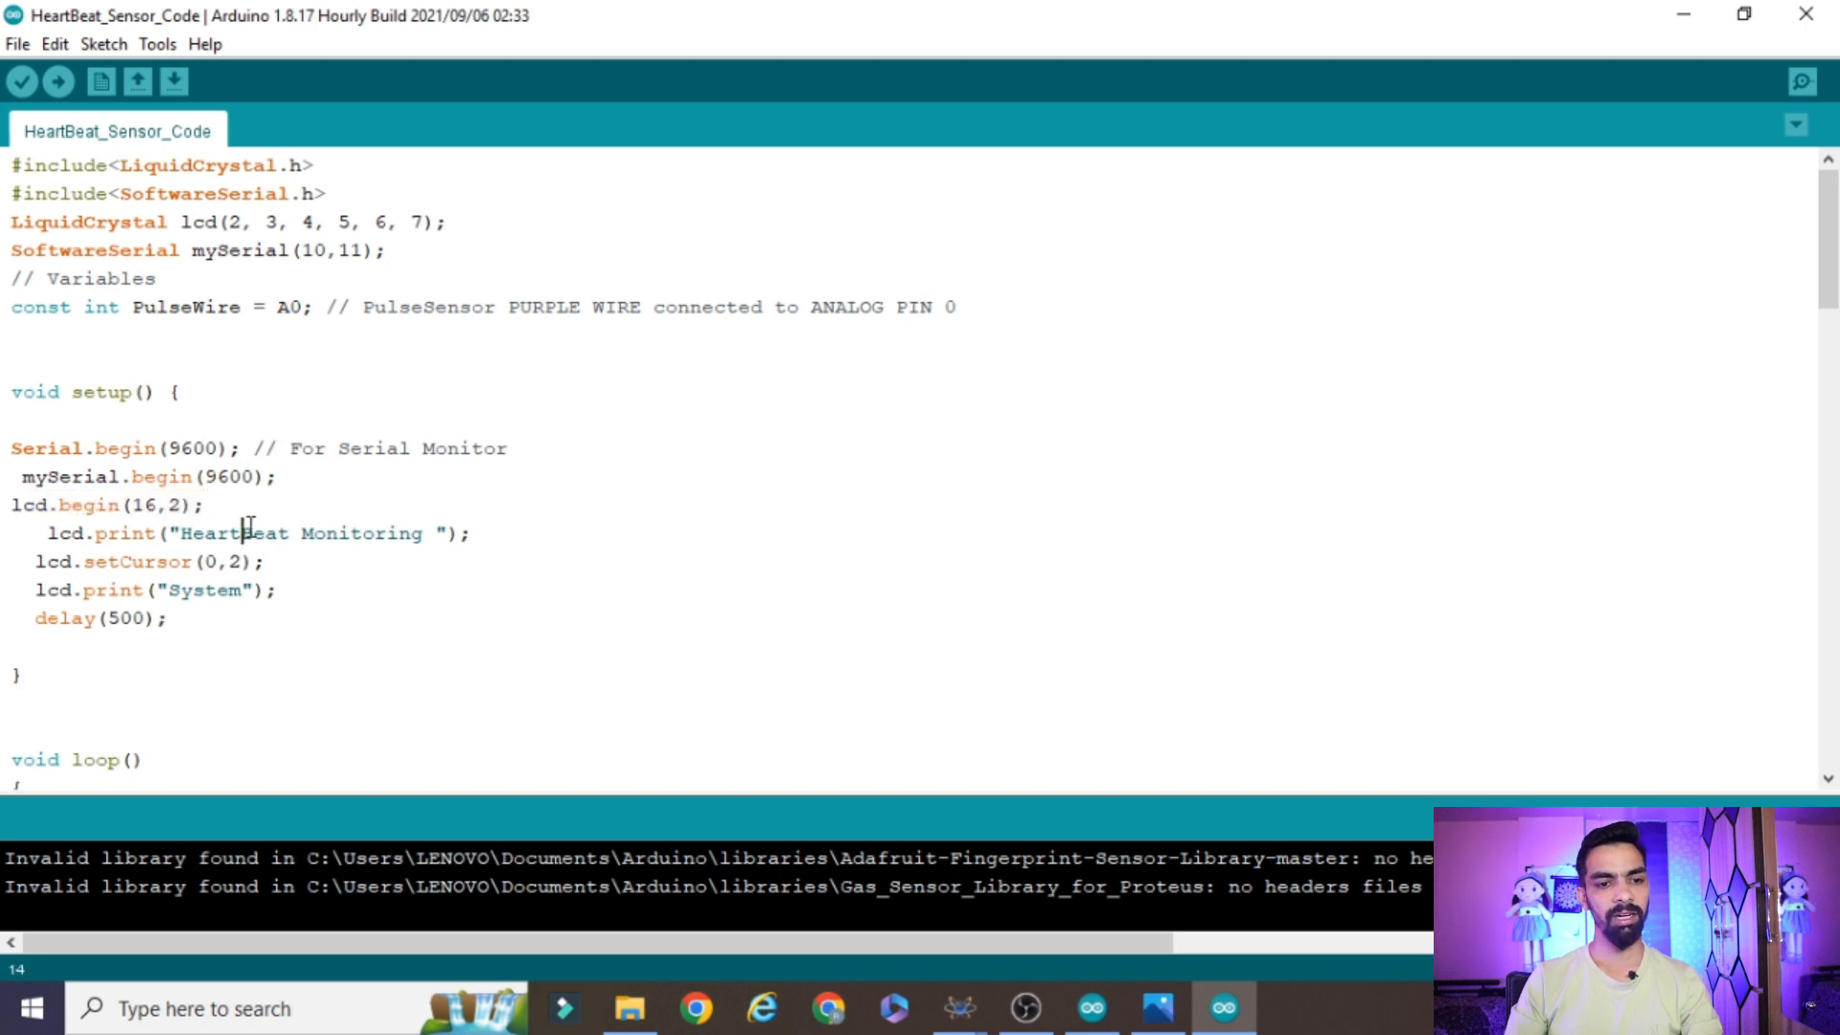
{"action": "left_click", "coordinate": [222, 588]}
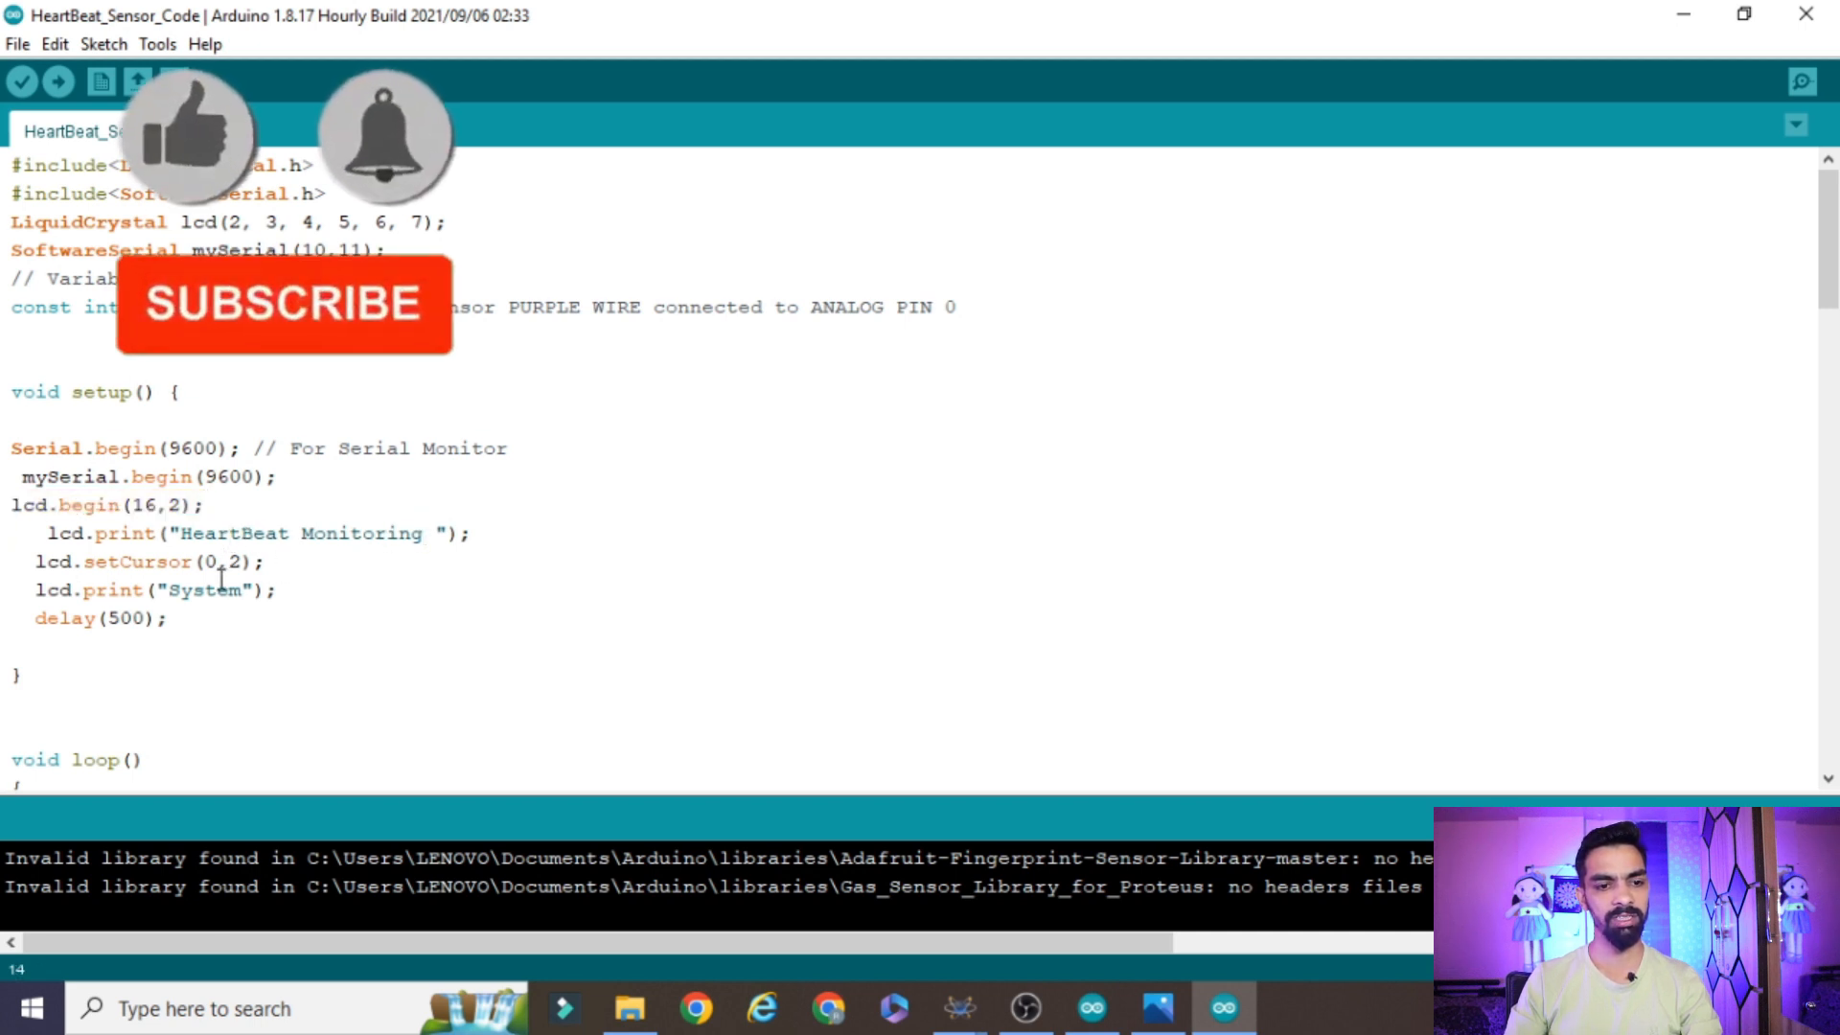
{"action": "left_click_drag", "start_coordinate": [170, 619], "coordinate": [8, 530]}
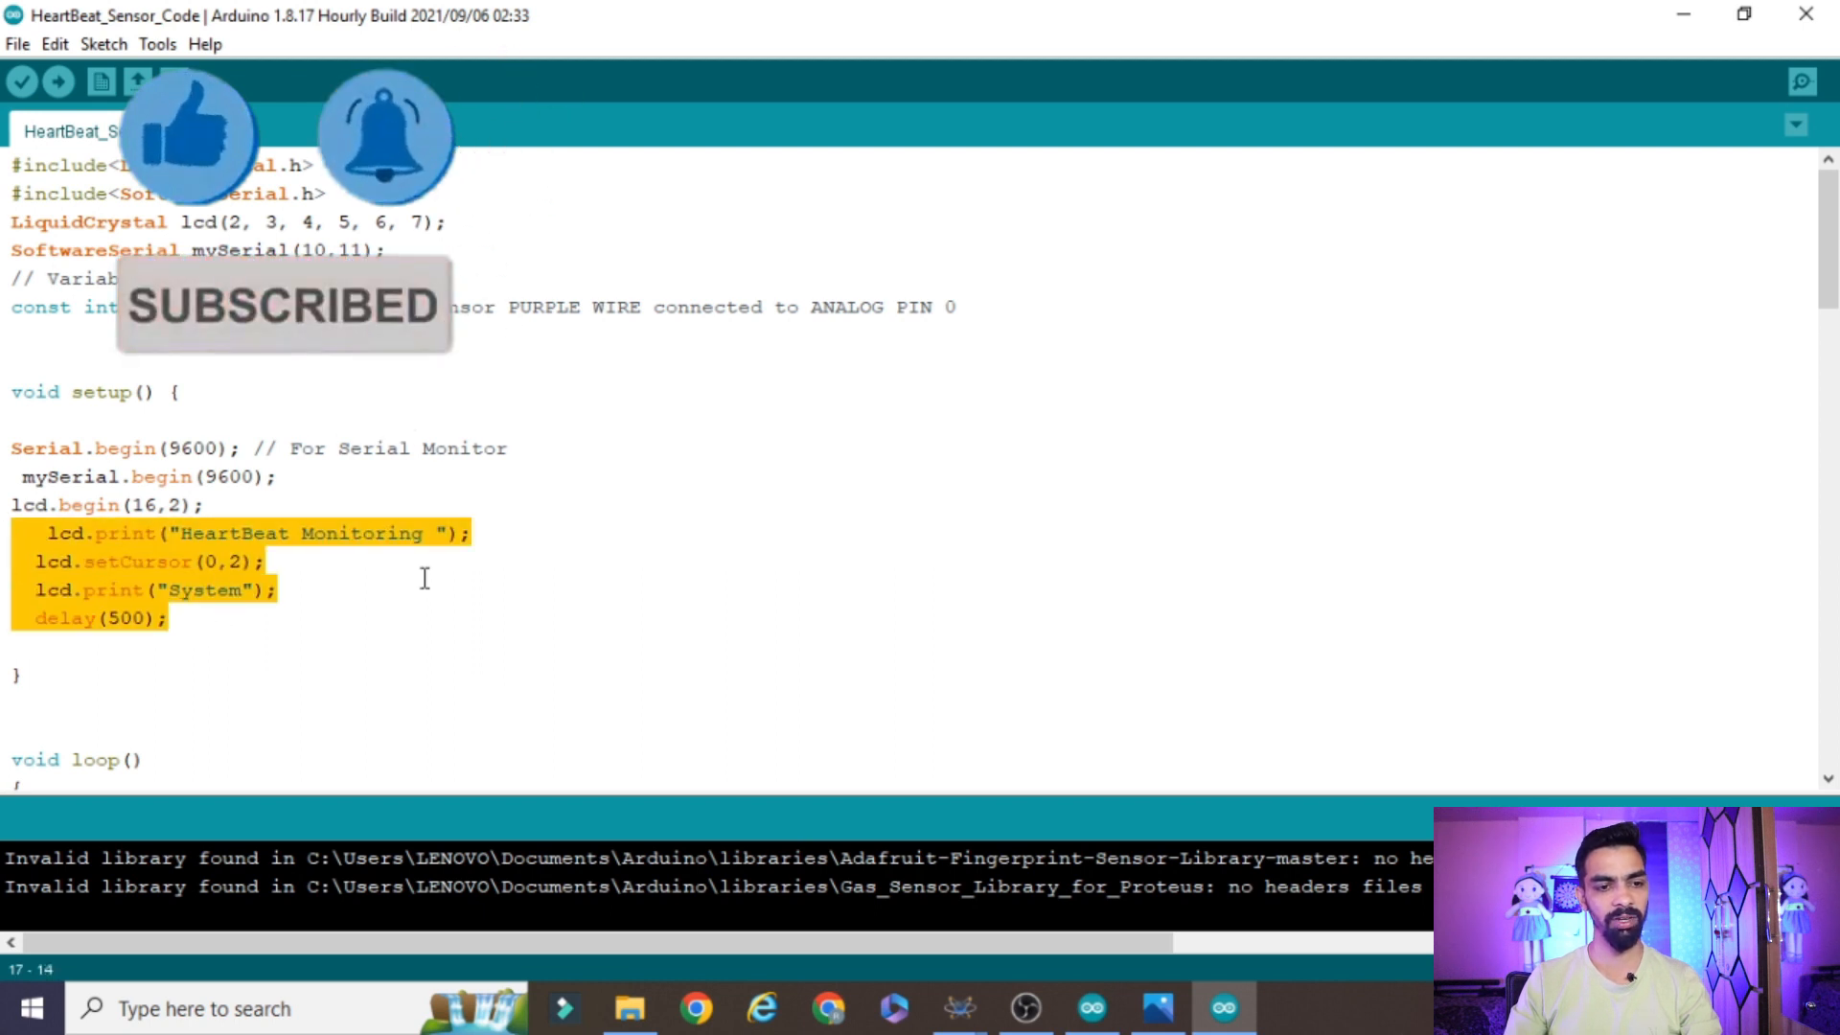
Examine the analogRead(PulseWire) line in the loop function and compare it with the sensor wiring in the Proteus schematic
{"action": "scroll", "coordinate": [526, 505], "scroll_direction": "down", "scroll_amount": 7}
{"action": "left_click", "coordinate": [22, 196]}
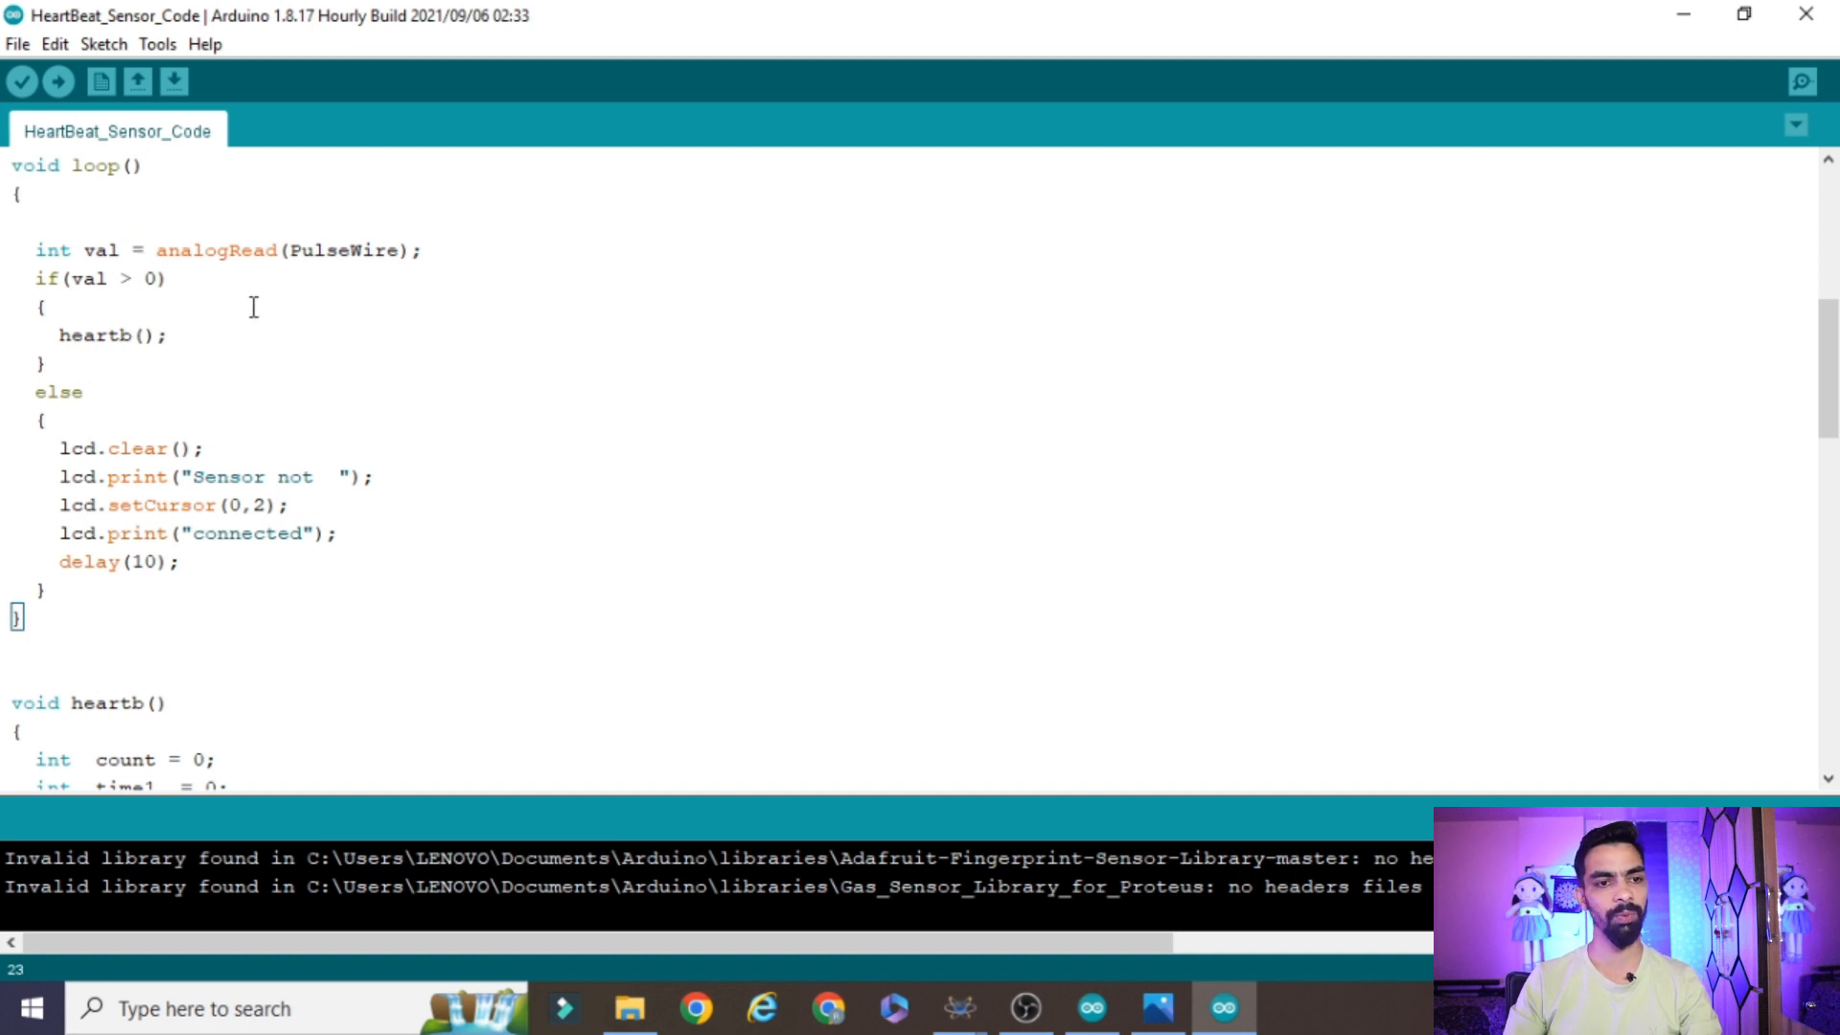
{"action": "double_click", "coordinate": [216, 249]}
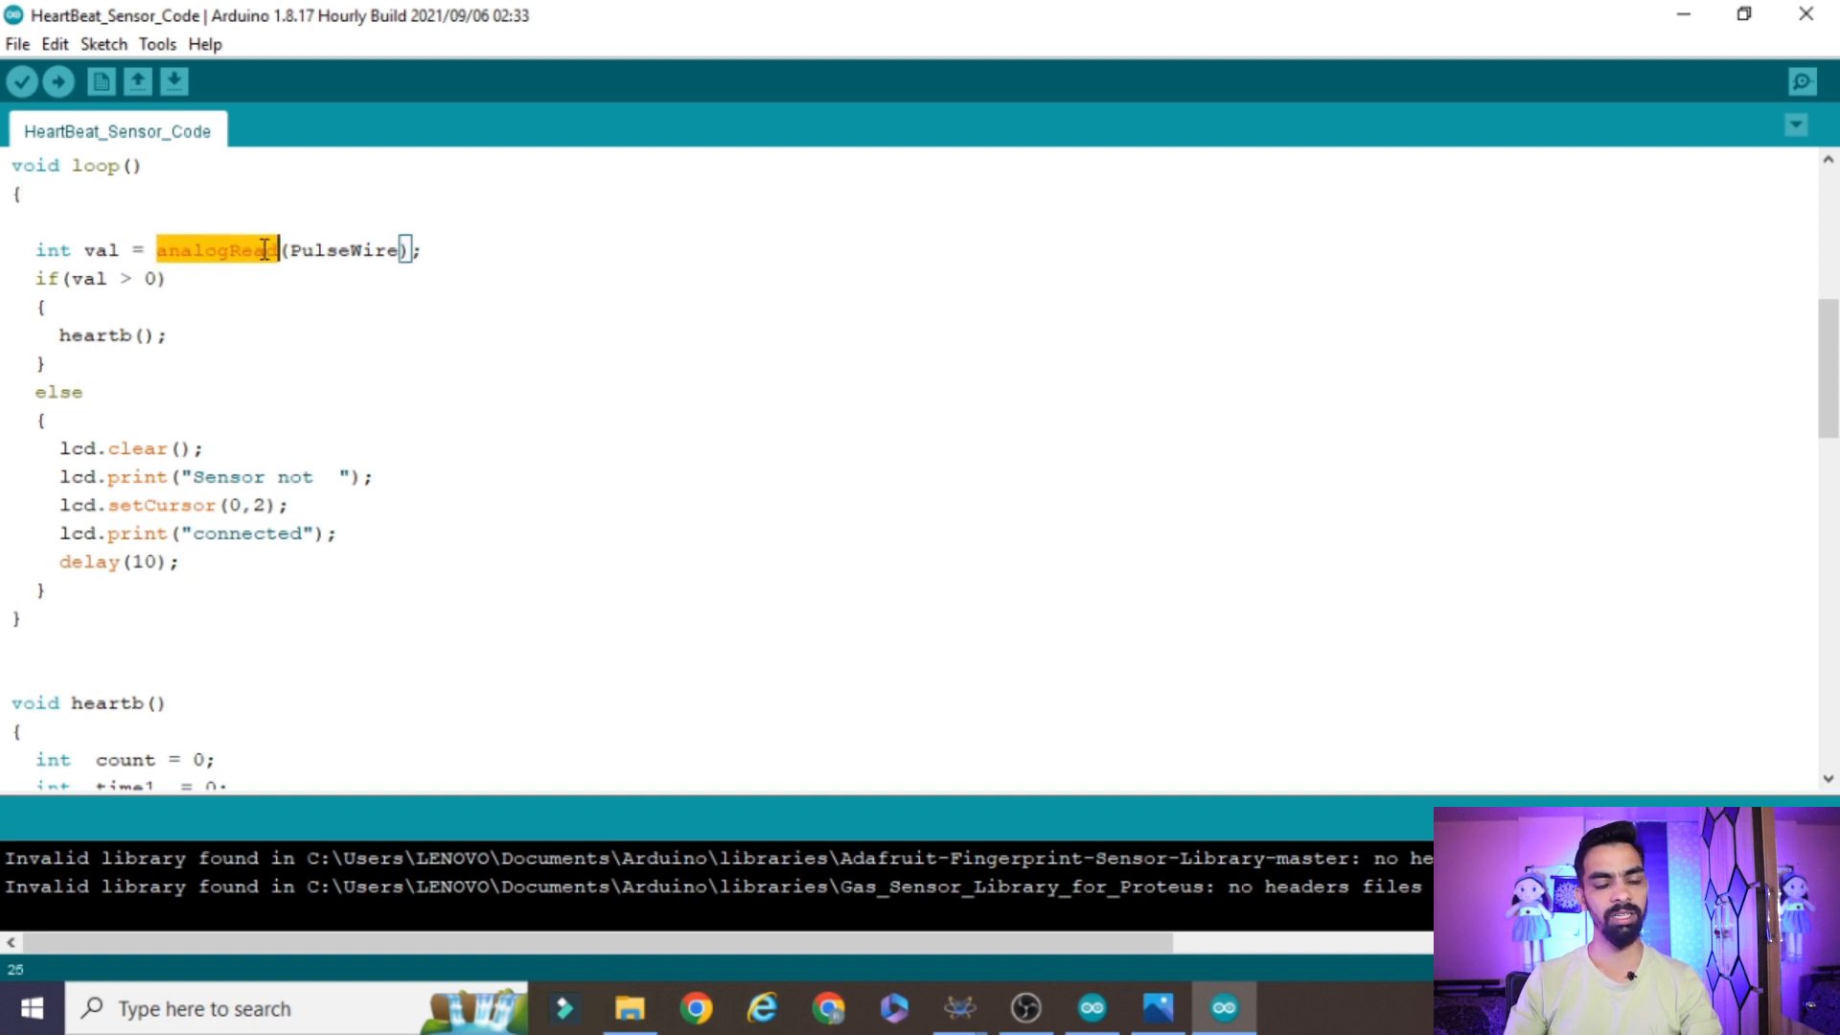
{"action": "double_click", "coordinate": [318, 249]}
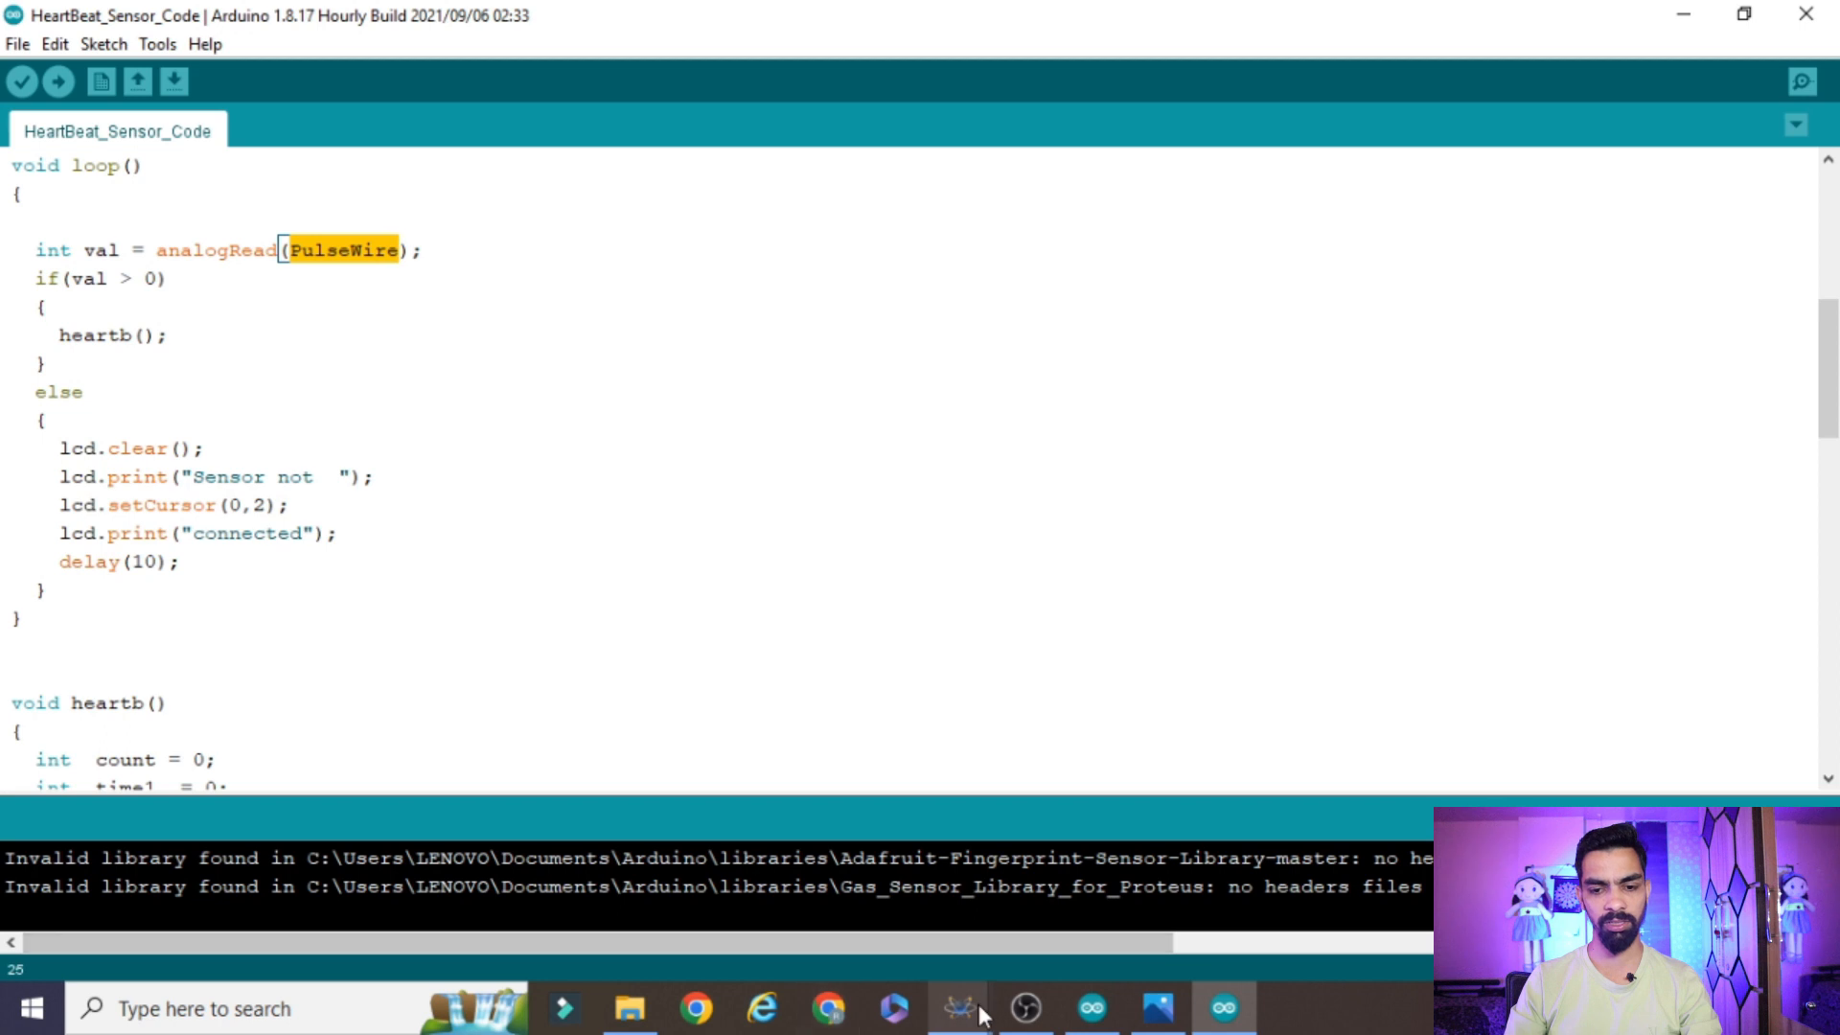
{"action": "mouse_move", "coordinate": [959, 1008]}
{"action": "left_click", "coordinate": [710, 848]}
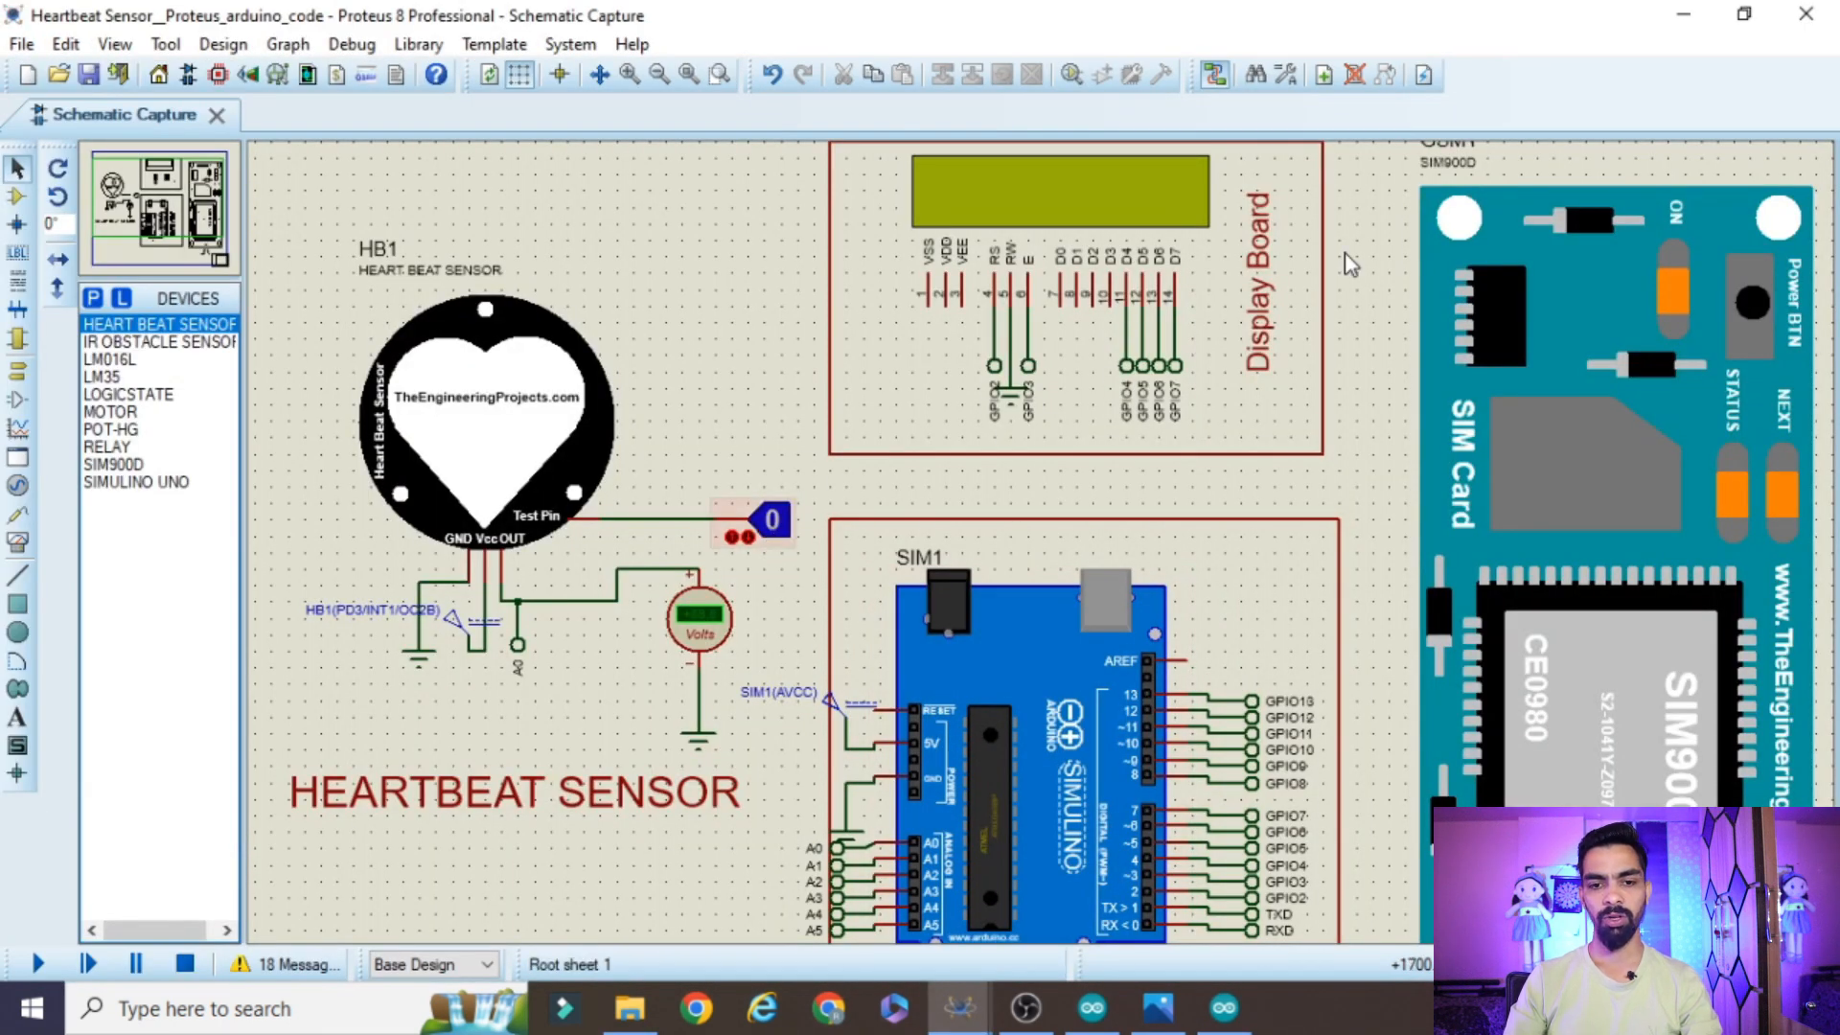
{"action": "left_click", "coordinate": [1688, 13]}
{"action": "left_click", "coordinate": [451, 253]}
{"action": "left_click_drag", "start_coordinate": [451, 253], "coordinate": [8, 247]}
{"action": "left_click", "coordinate": [419, 244]}
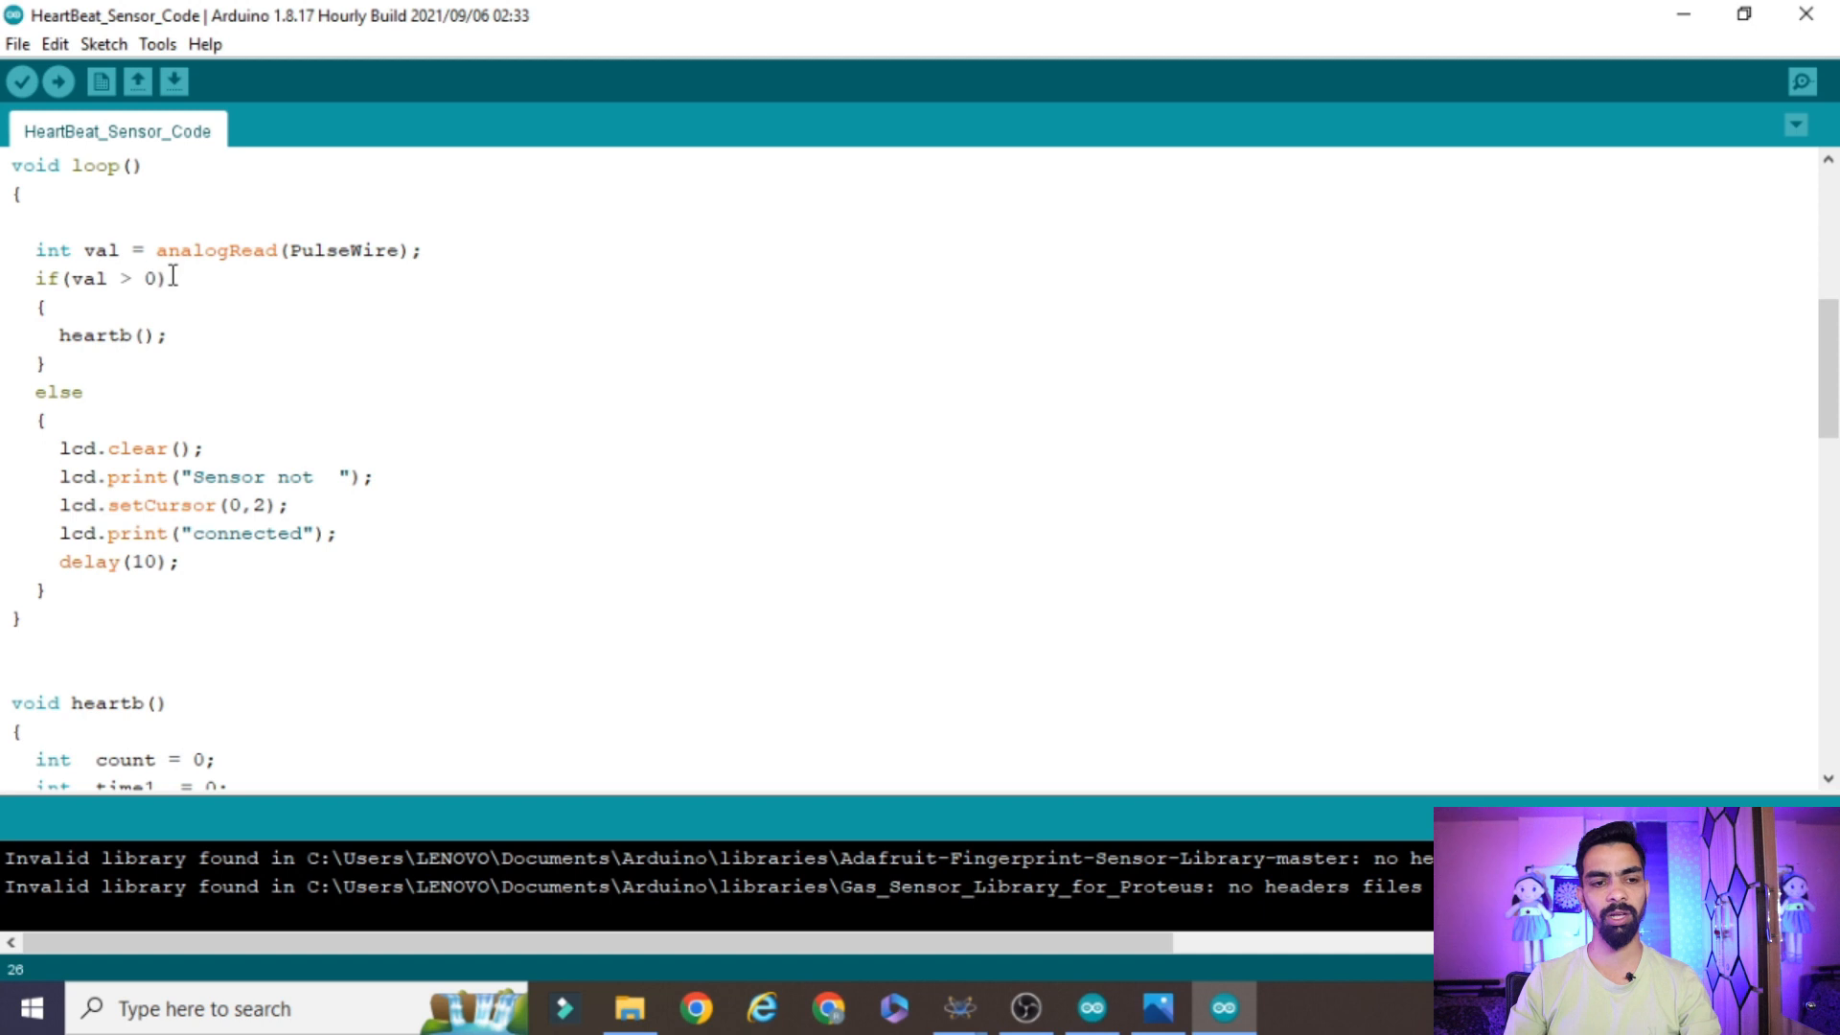
Relate the heartb() call and val variable to the Proteus schematic, and examine the sketch's "Sensor not connected" message lines
{"action": "double_click", "coordinate": [108, 340]}
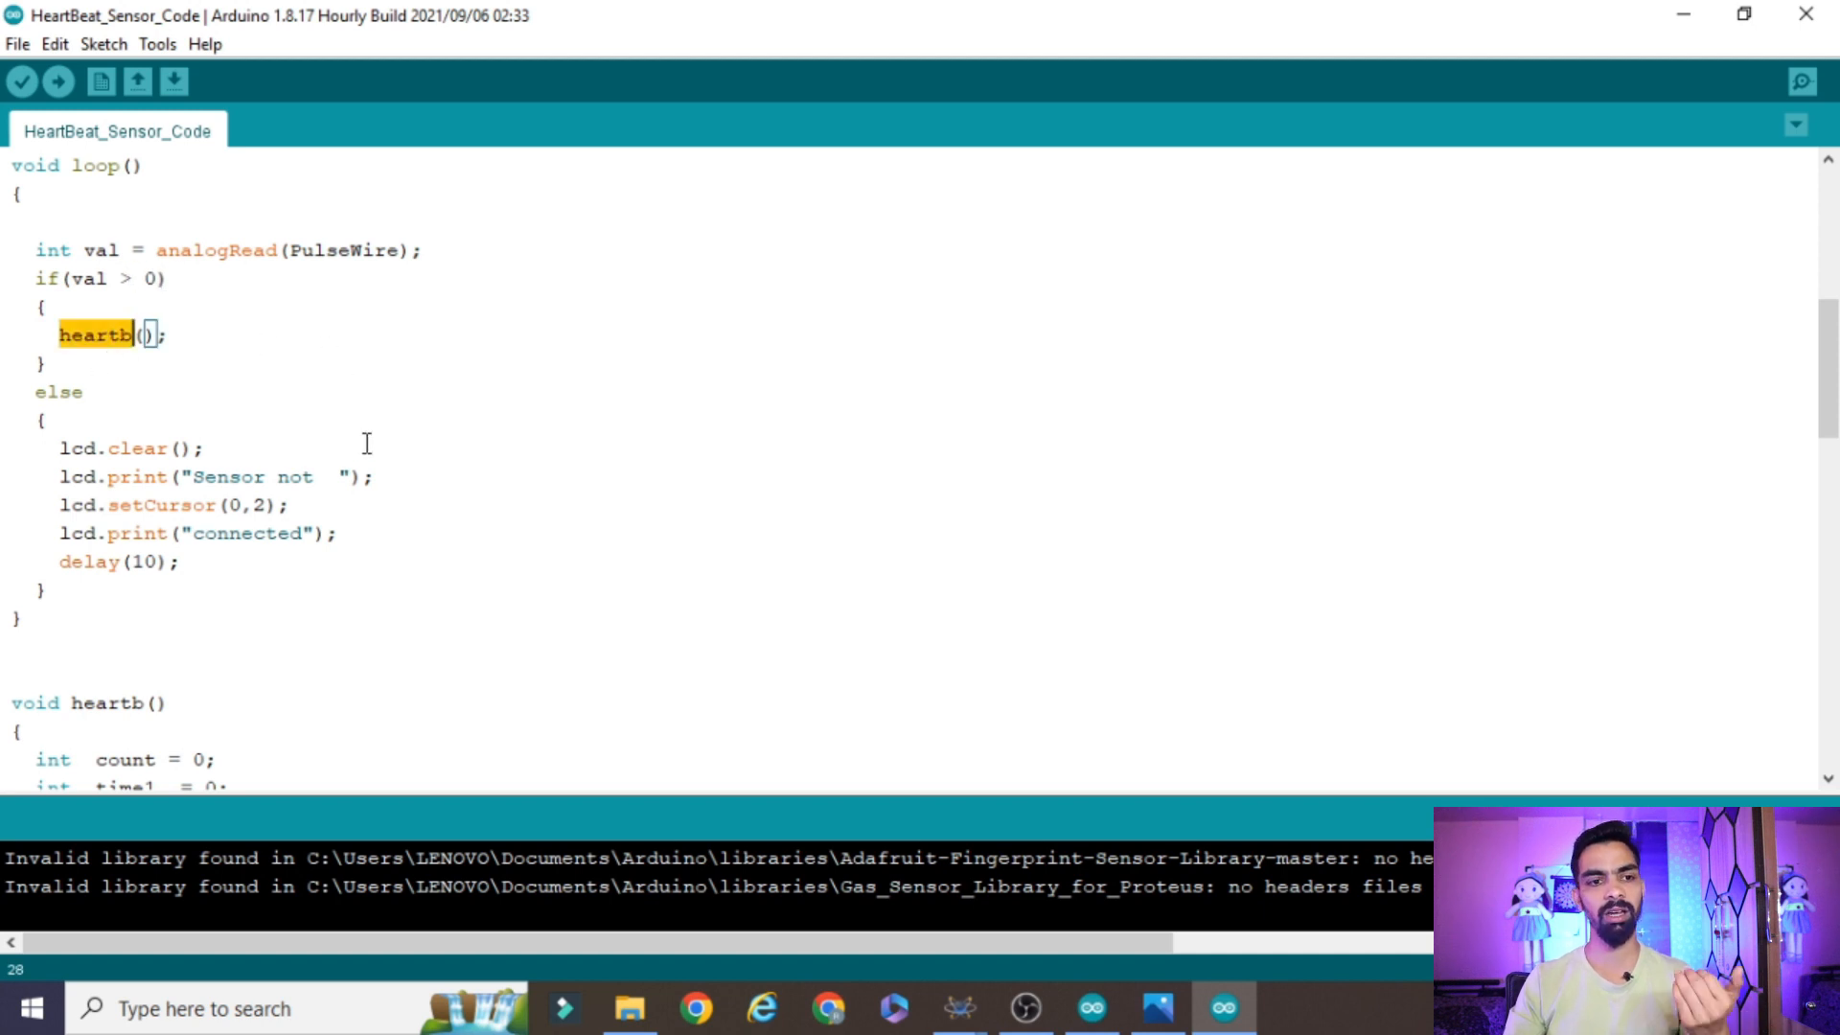
{"action": "left_click", "coordinate": [98, 250]}
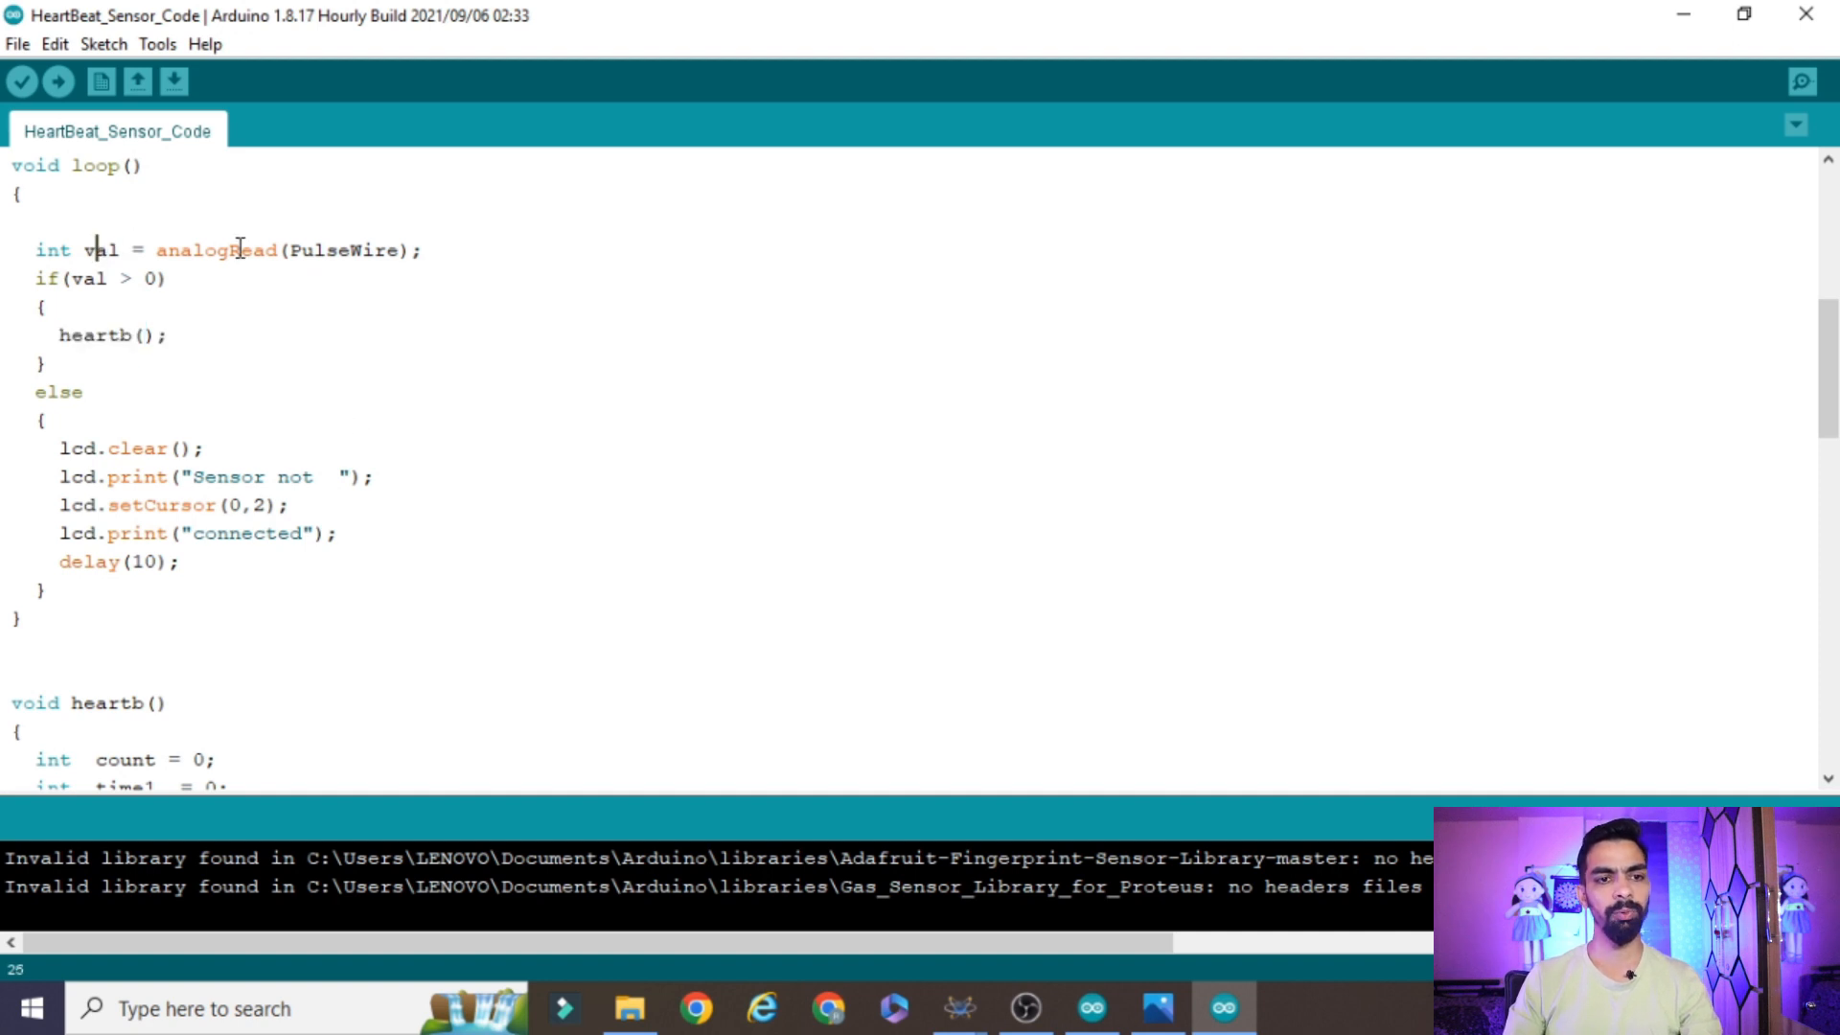
{"action": "left_click", "coordinate": [950, 1008]}
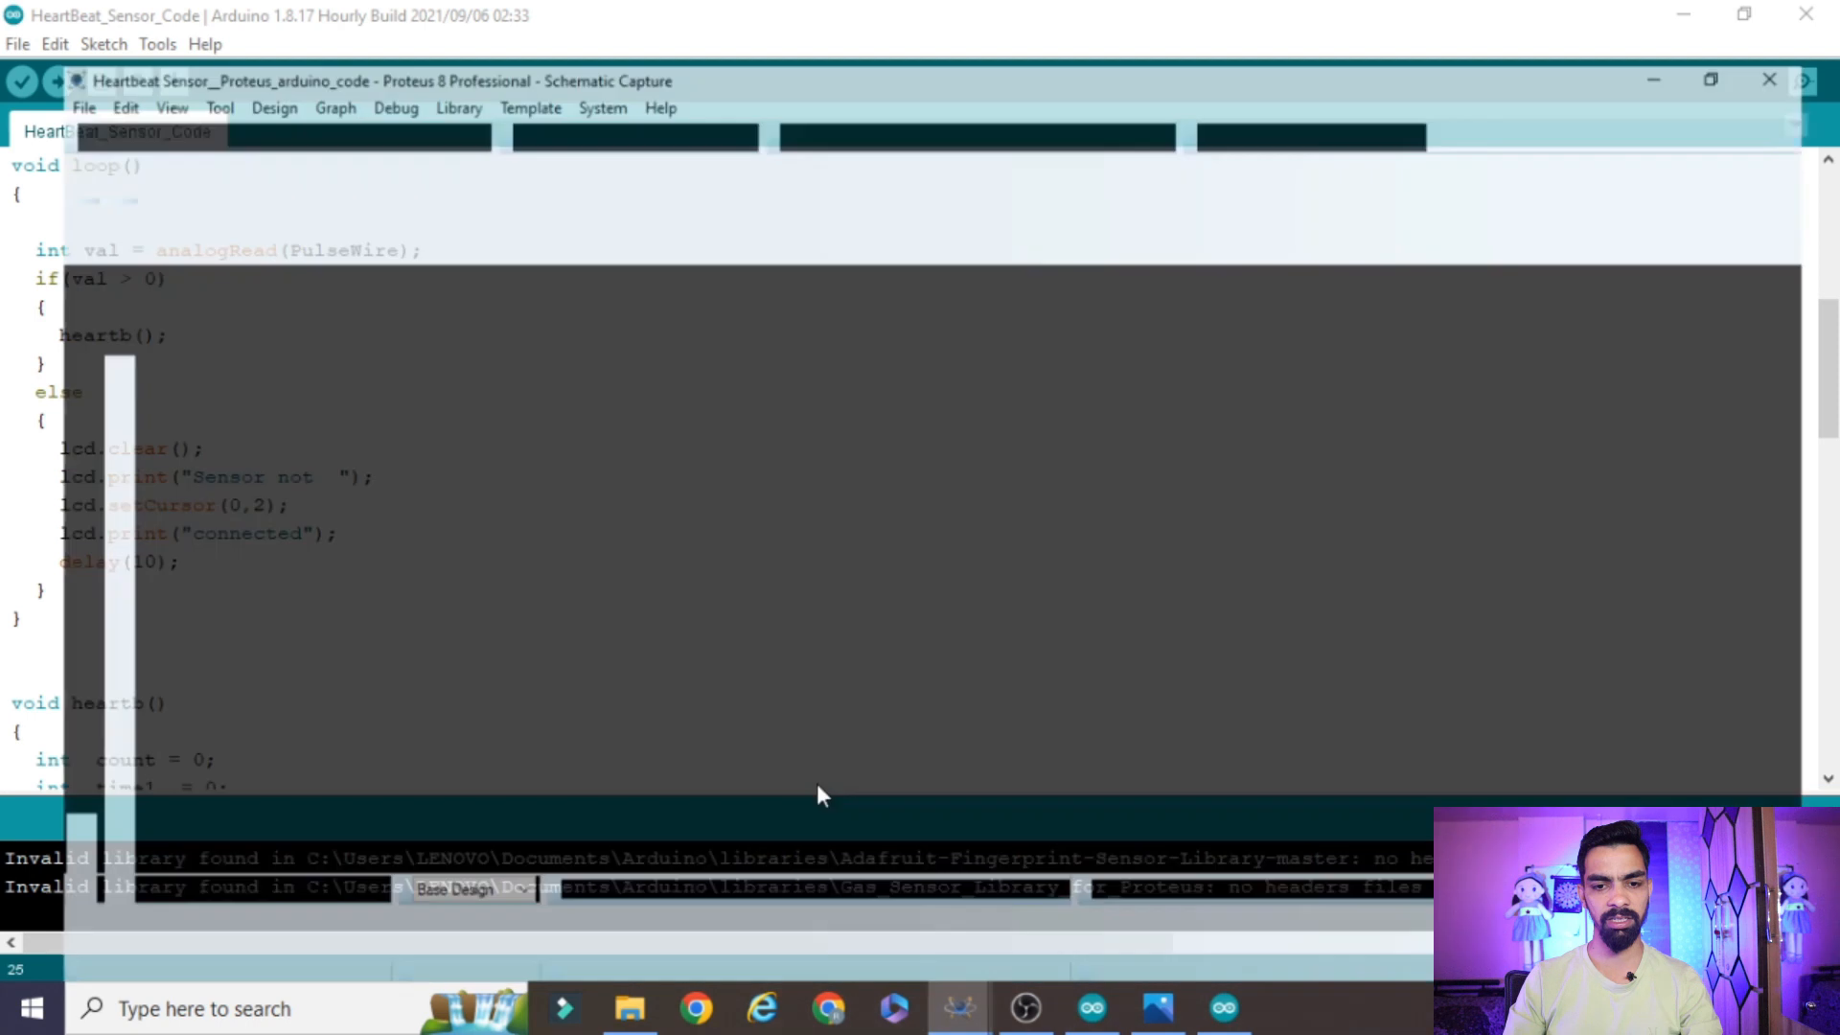
{"action": "left_click", "coordinate": [1684, 14]}
{"action": "left_click_drag", "start_coordinate": [47, 470], "coordinate": [357, 547]}
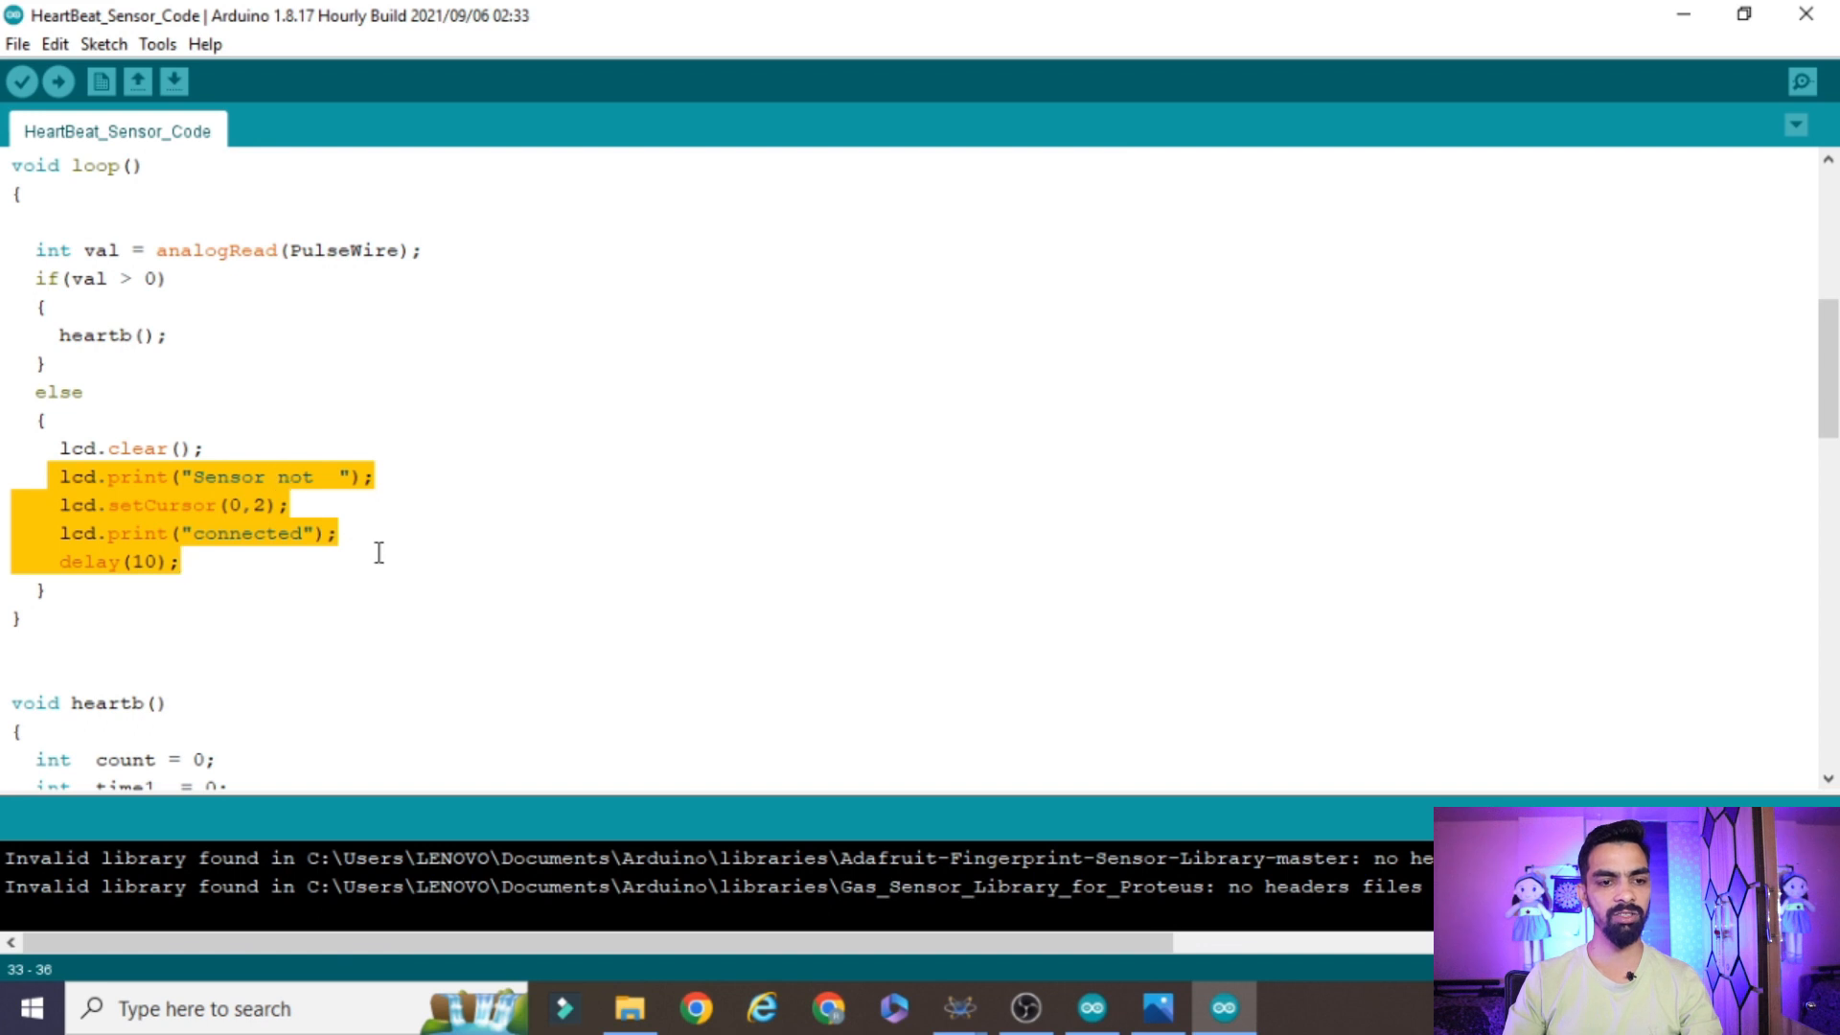
Review the val > 0 condition in the loop function with its heartb() call and else branch
{"action": "left_click", "coordinate": [131, 291]}
{"action": "left_click", "coordinate": [144, 278]}
{"action": "left_click", "coordinate": [86, 308]}
{"action": "left_click", "coordinate": [74, 367]}
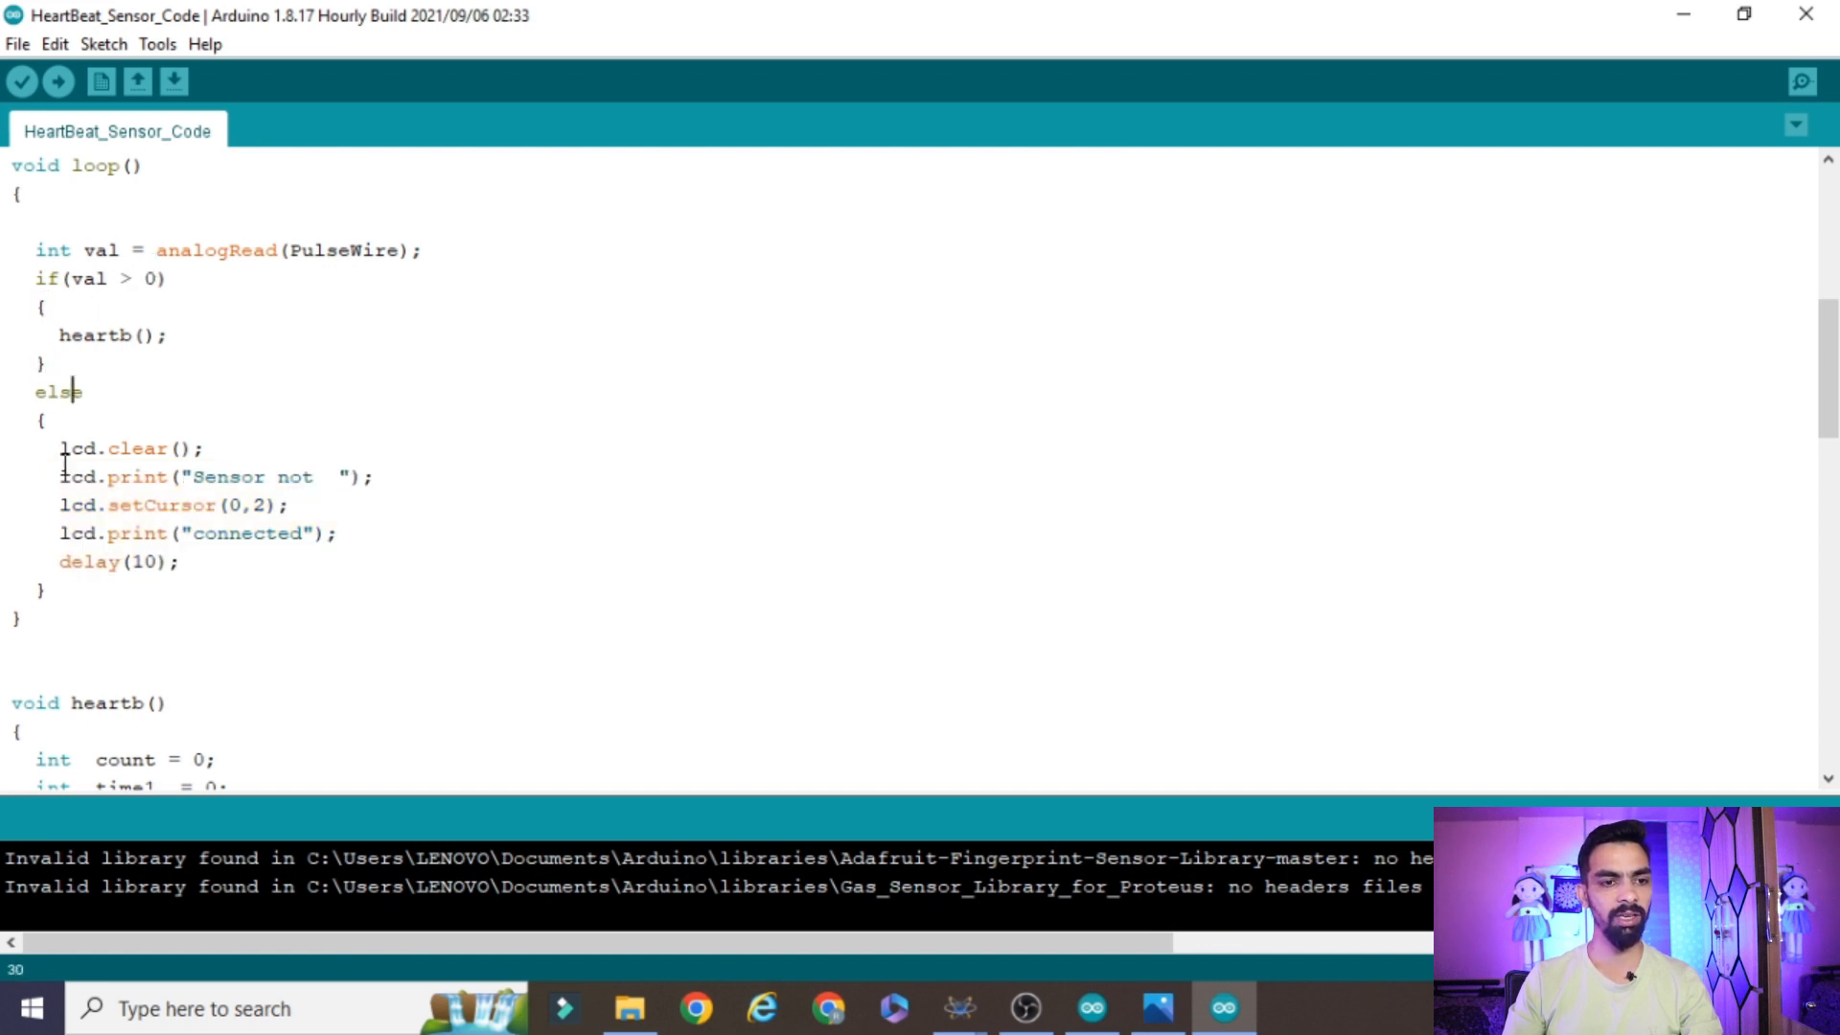
{"action": "left_click_drag", "start_coordinate": [36, 443], "coordinate": [238, 579]}
{"action": "left_click", "coordinate": [180, 335]}
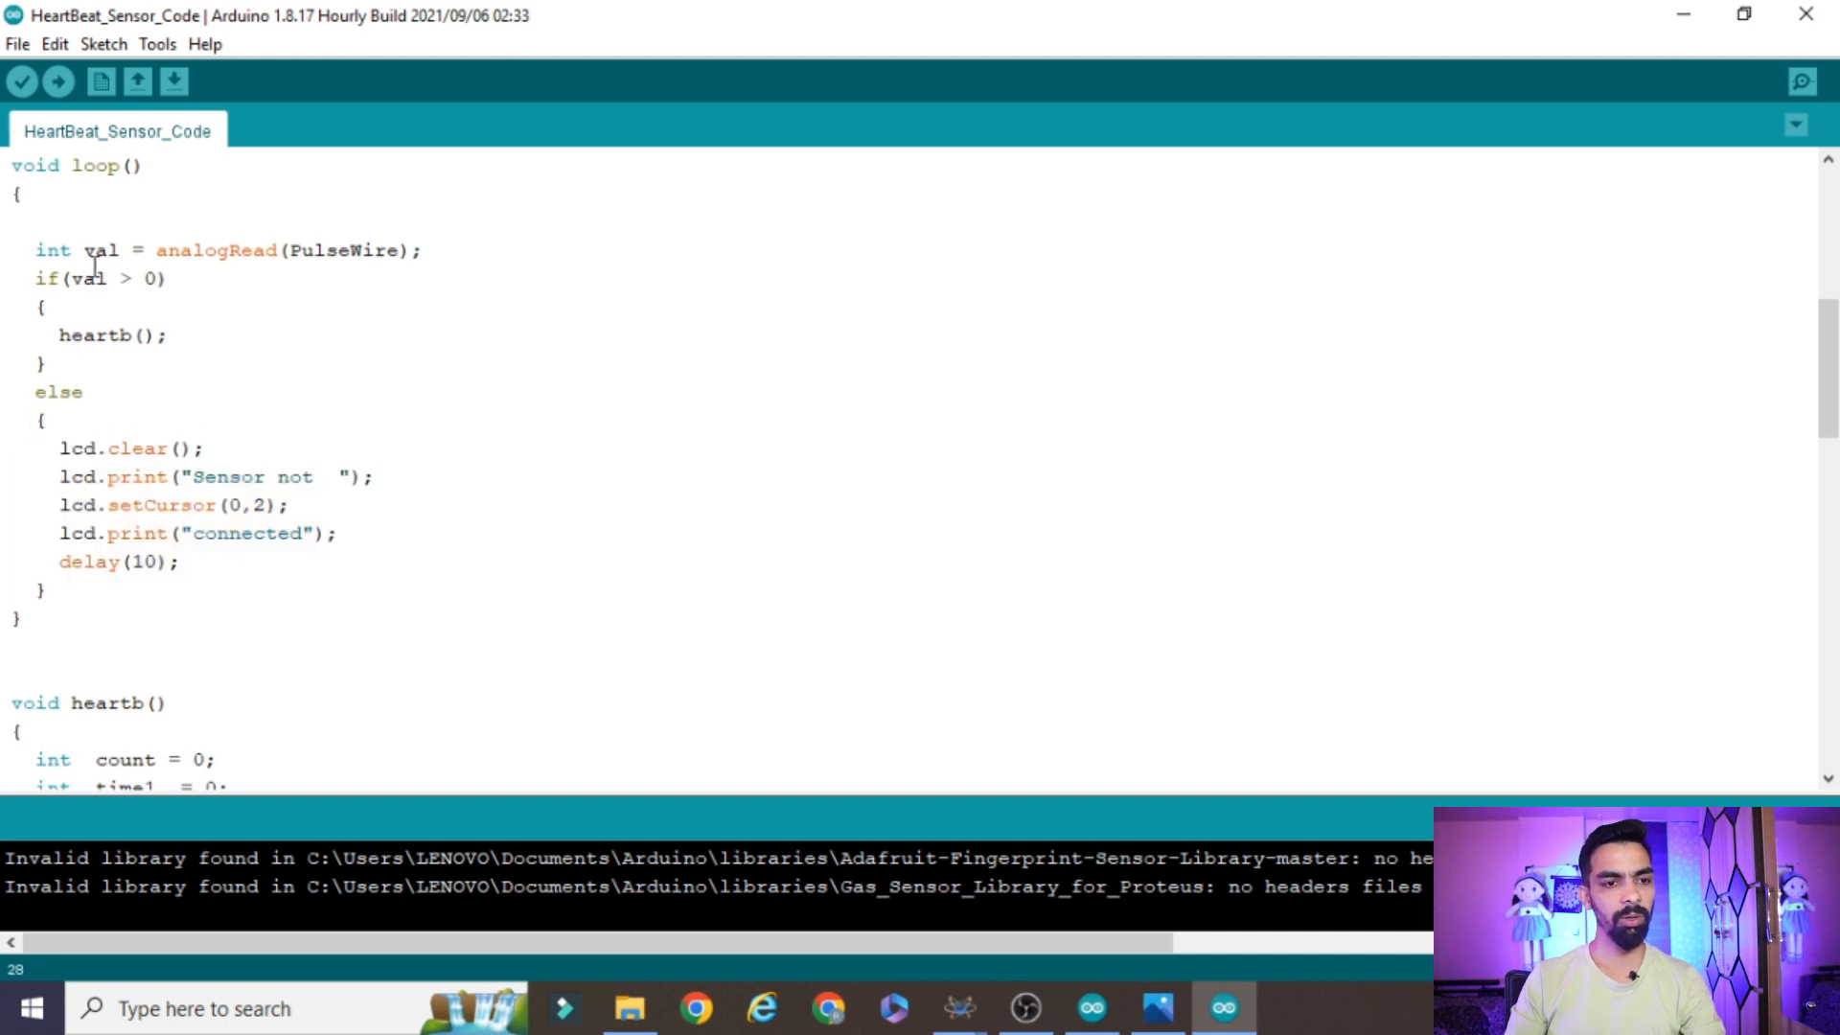
{"action": "left_click", "coordinate": [98, 275]}
{"action": "double_click", "coordinate": [75, 335]}
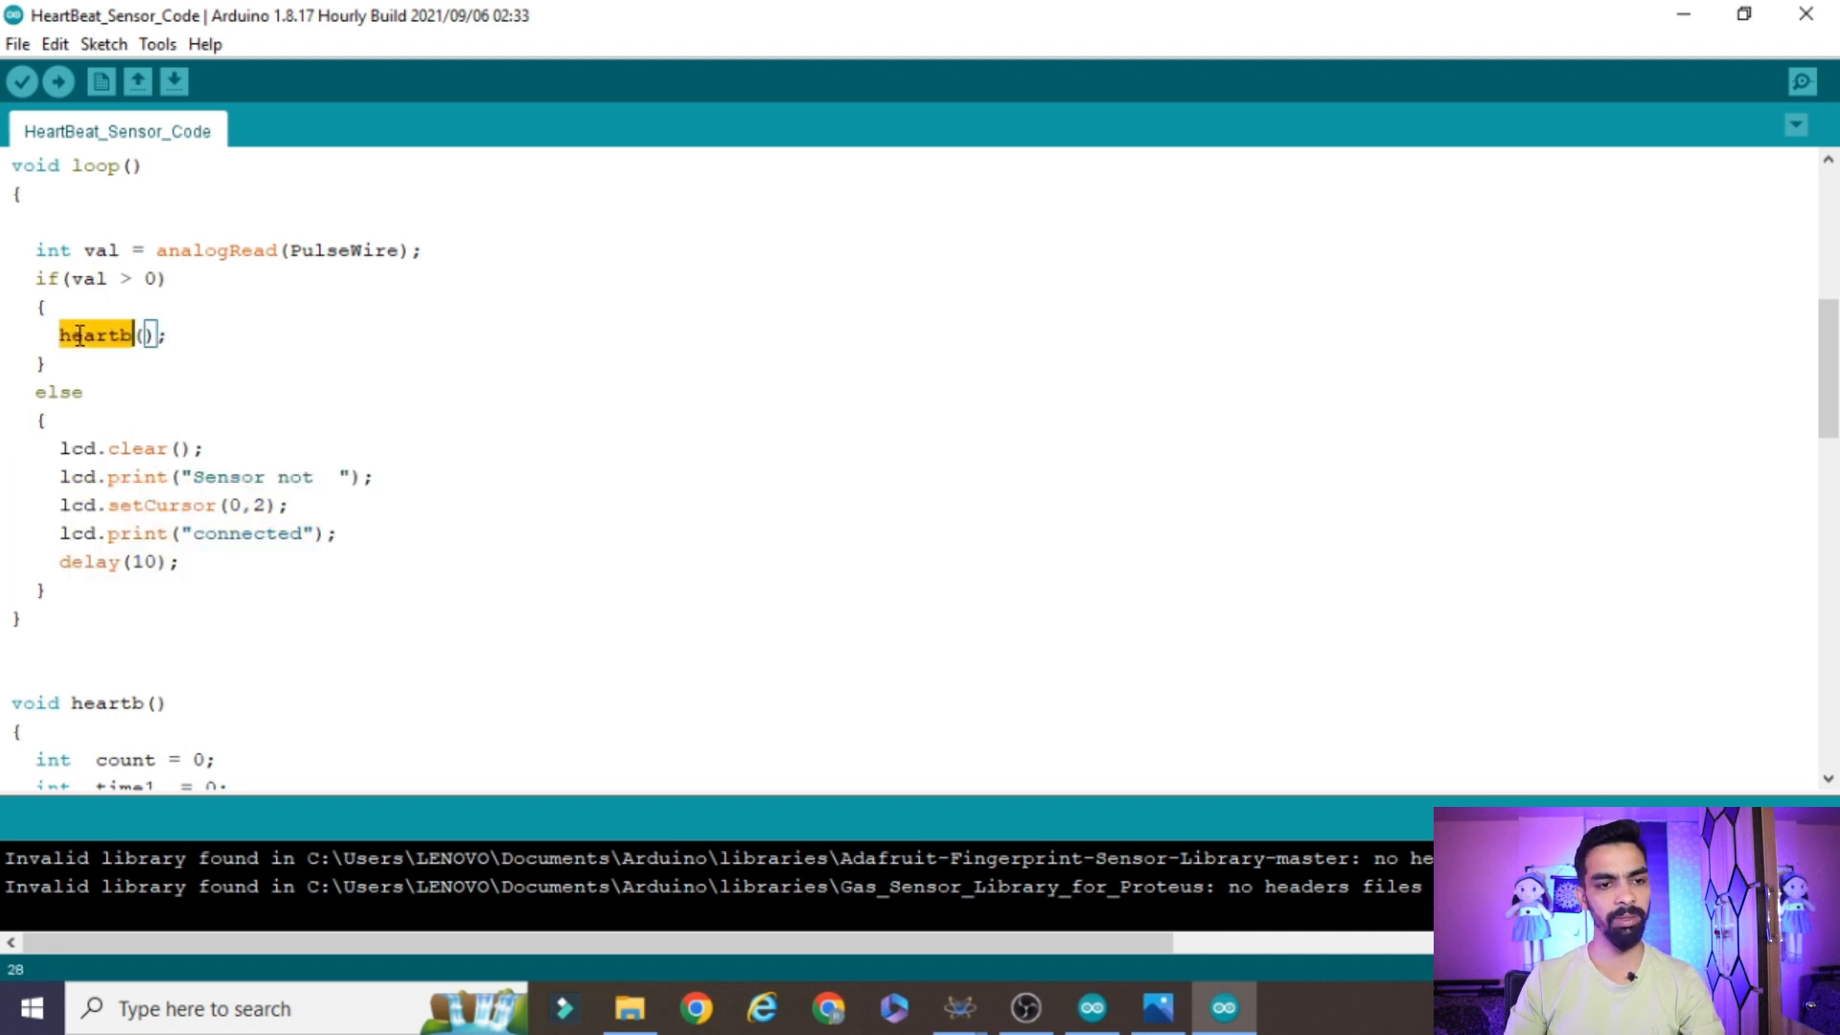
Examine the count, time1 and reading variable declarations in the heartb function
{"action": "scroll", "coordinate": [226, 386], "scroll_direction": "down", "scroll_amount": 5}
{"action": "scroll", "coordinate": [590, 463], "scroll_direction": "down", "scroll_amount": 3}
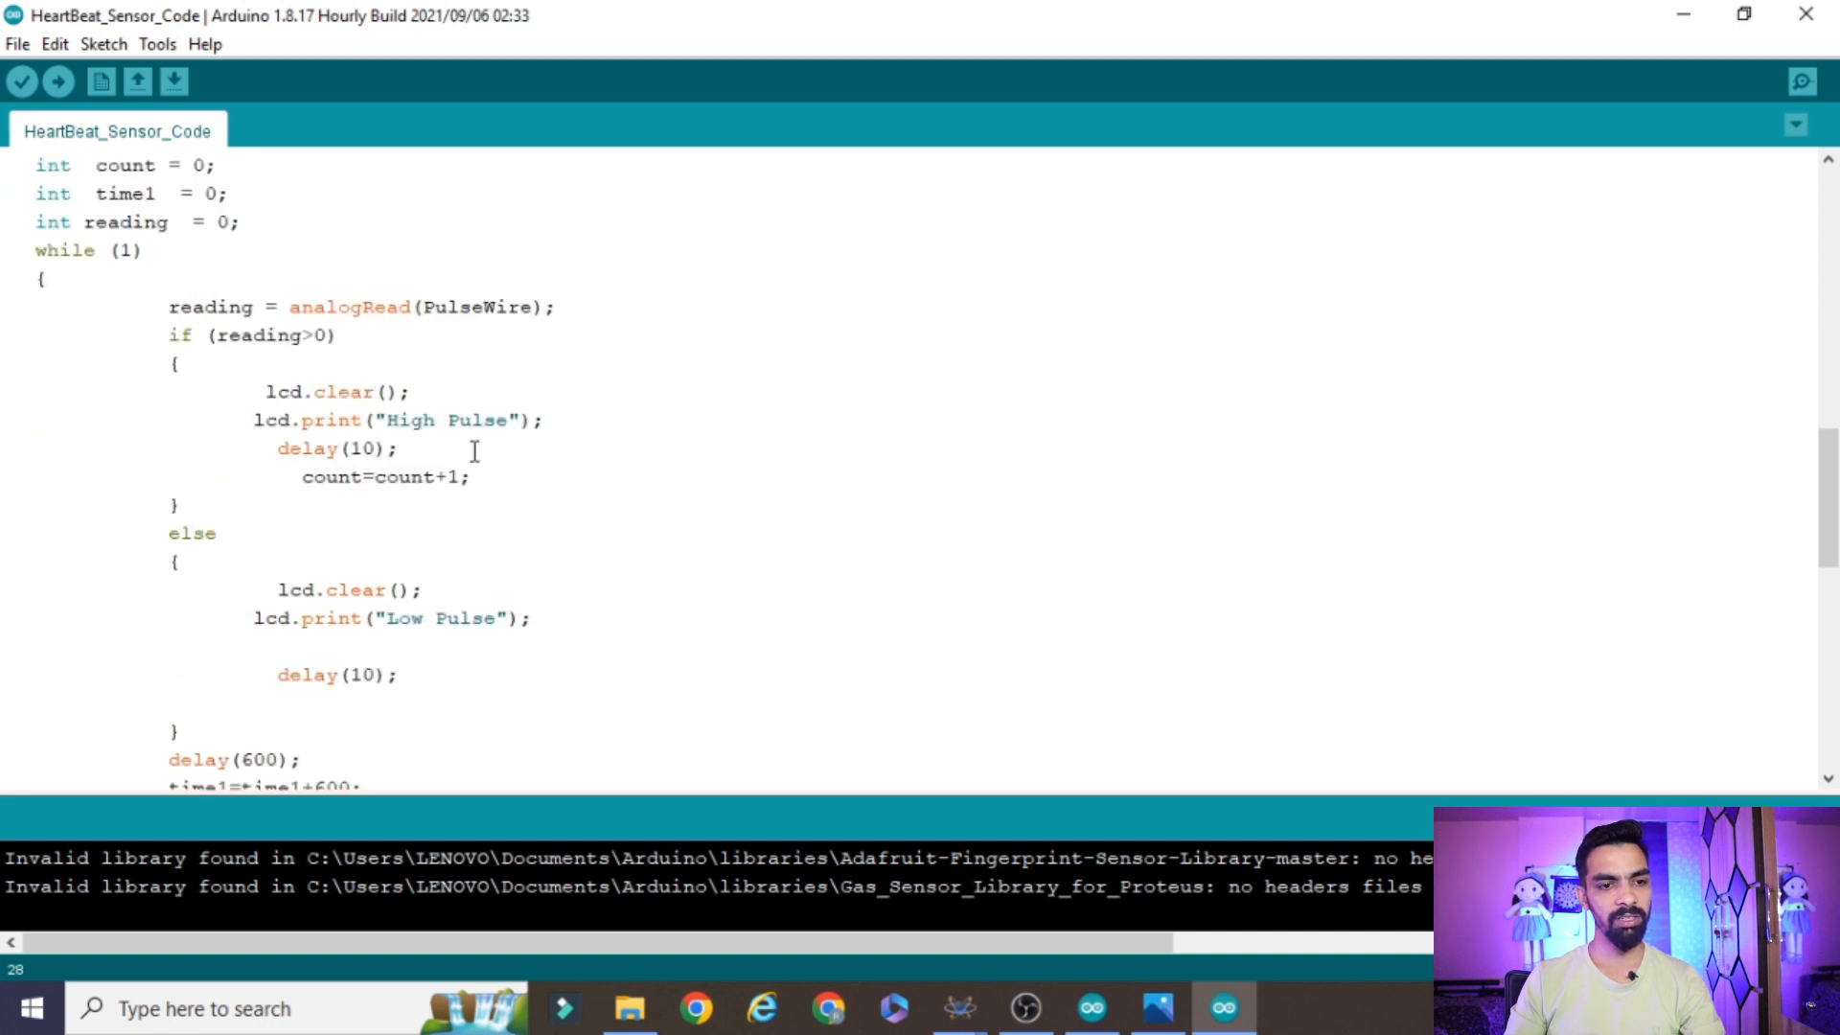
{"action": "scroll", "coordinate": [522, 370], "scroll_direction": "up", "scroll_amount": 2}
{"action": "double_click", "coordinate": [136, 248]}
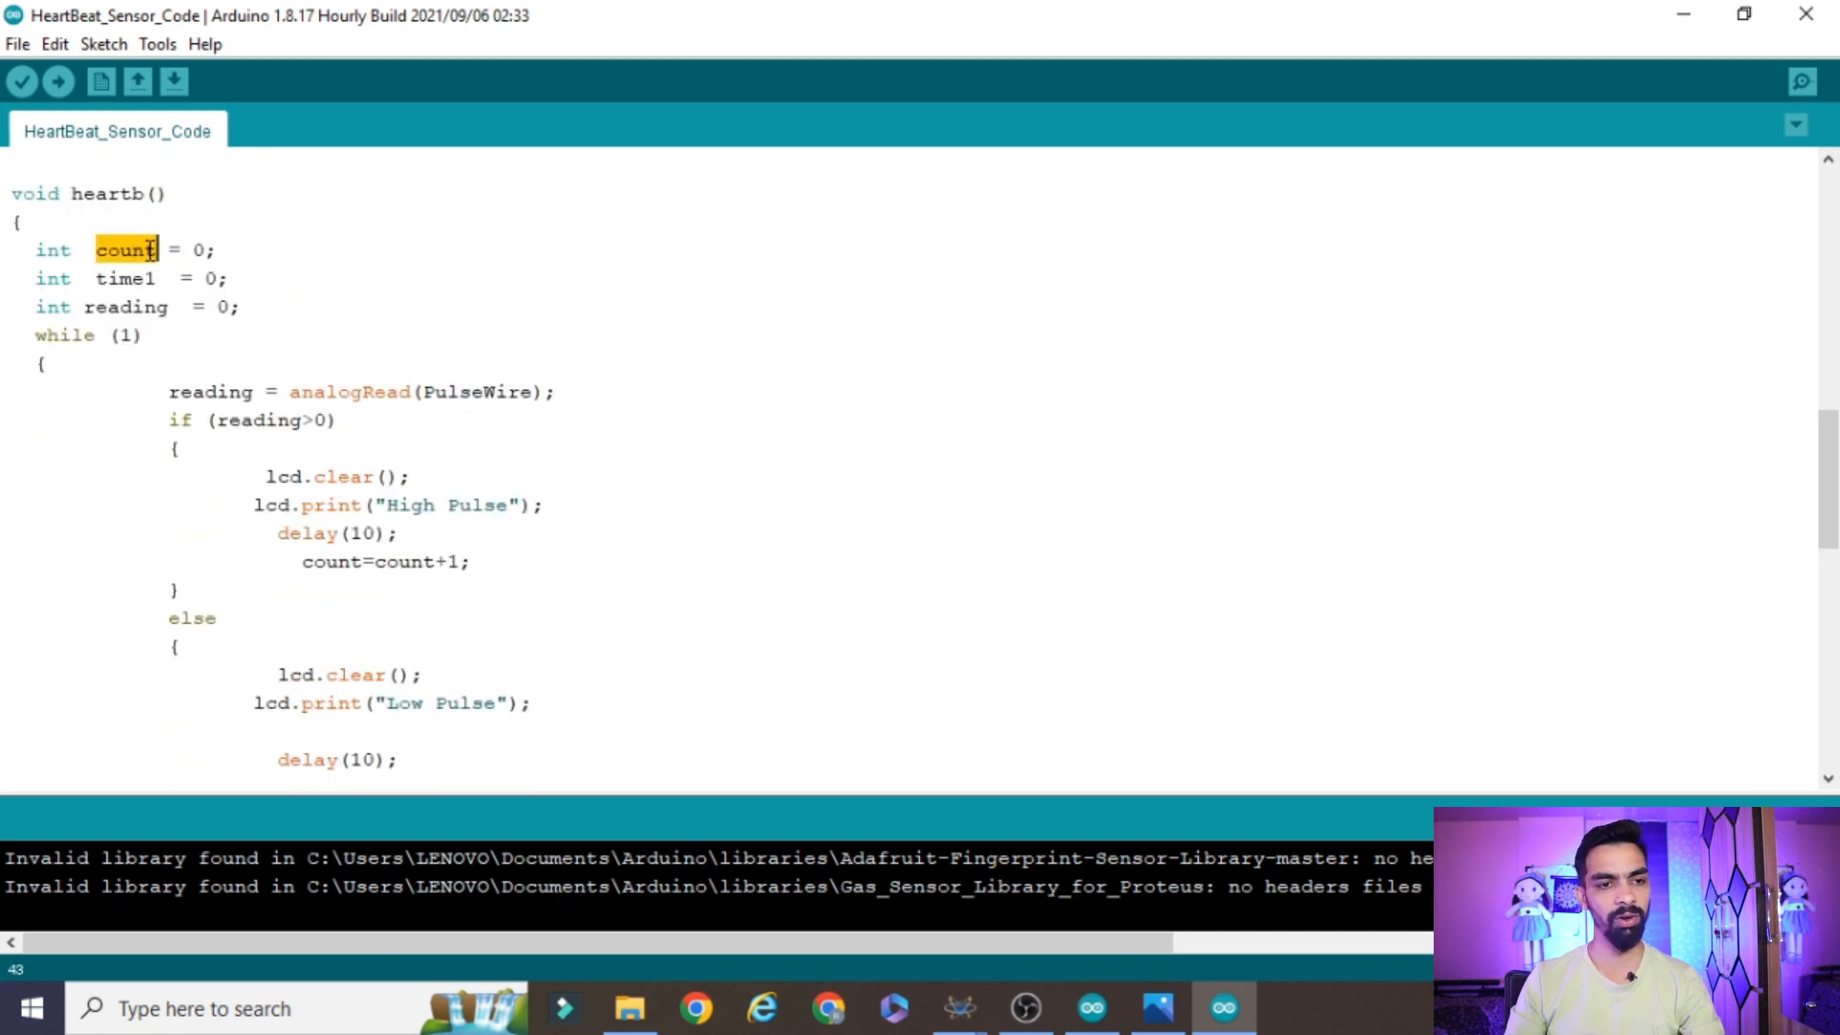
{"action": "double_click", "coordinate": [133, 276]}
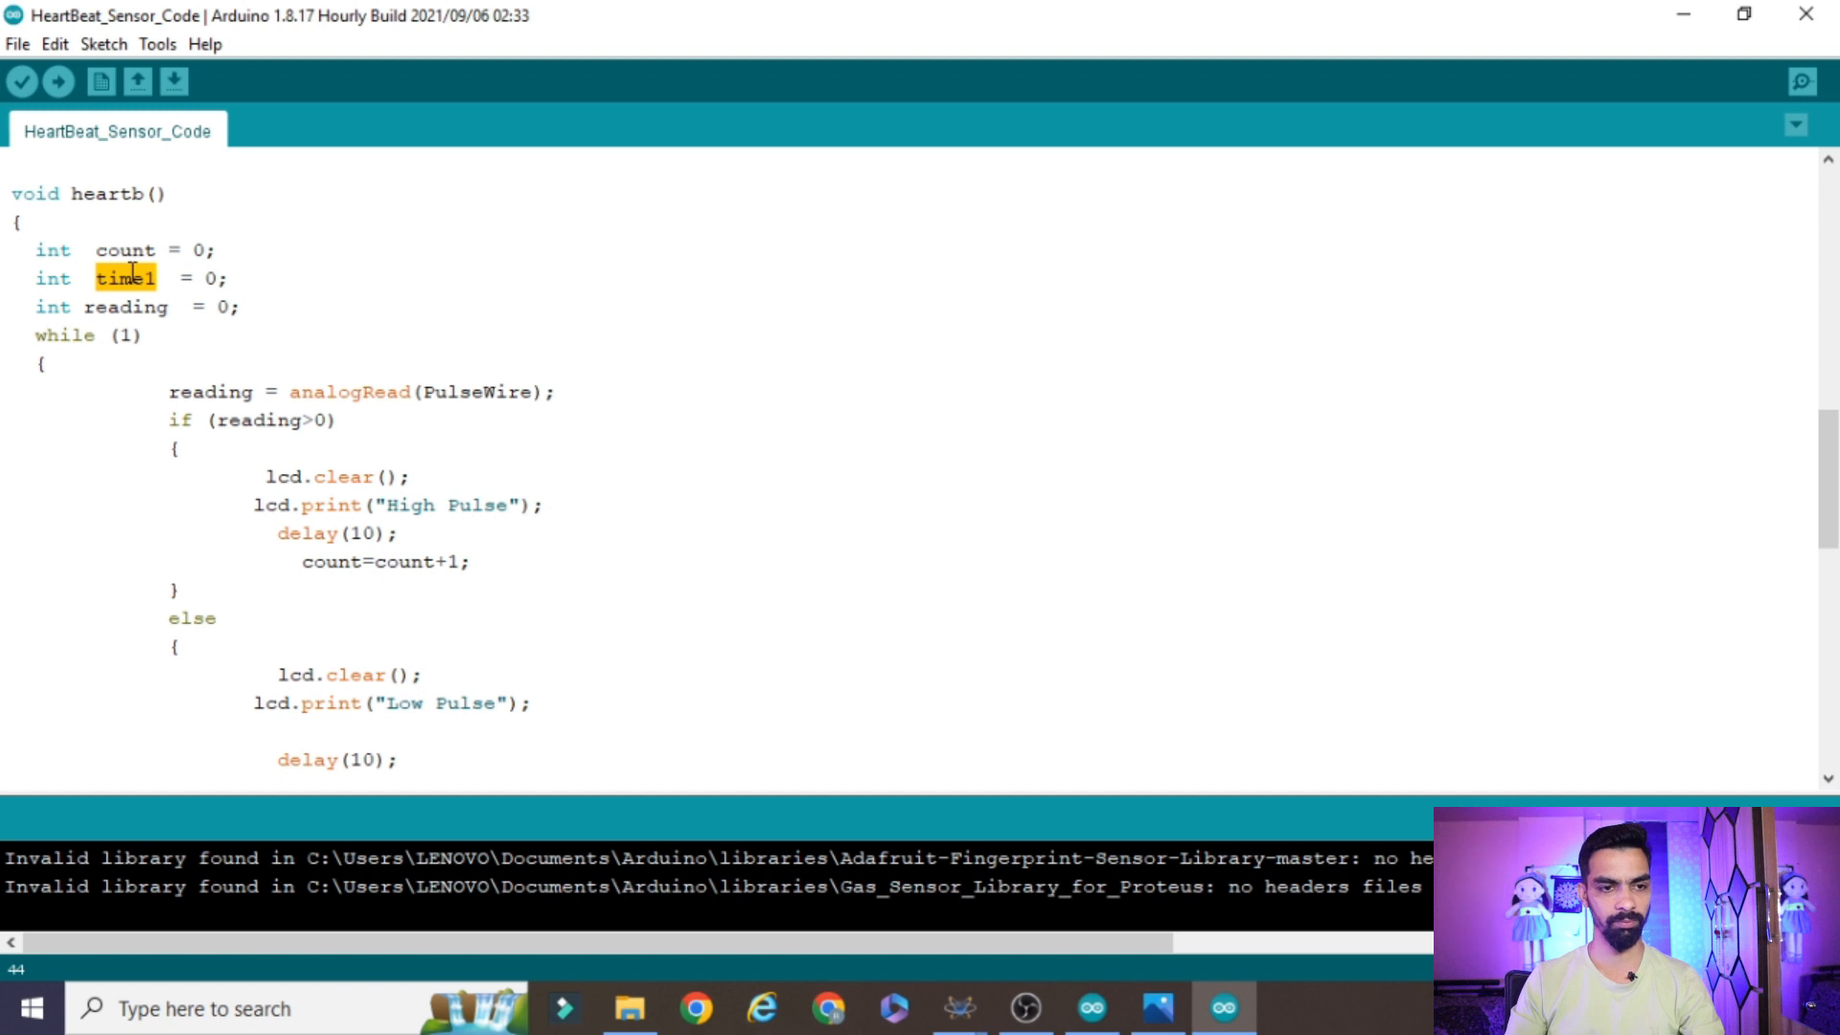
{"action": "double_click", "coordinate": [115, 308]}
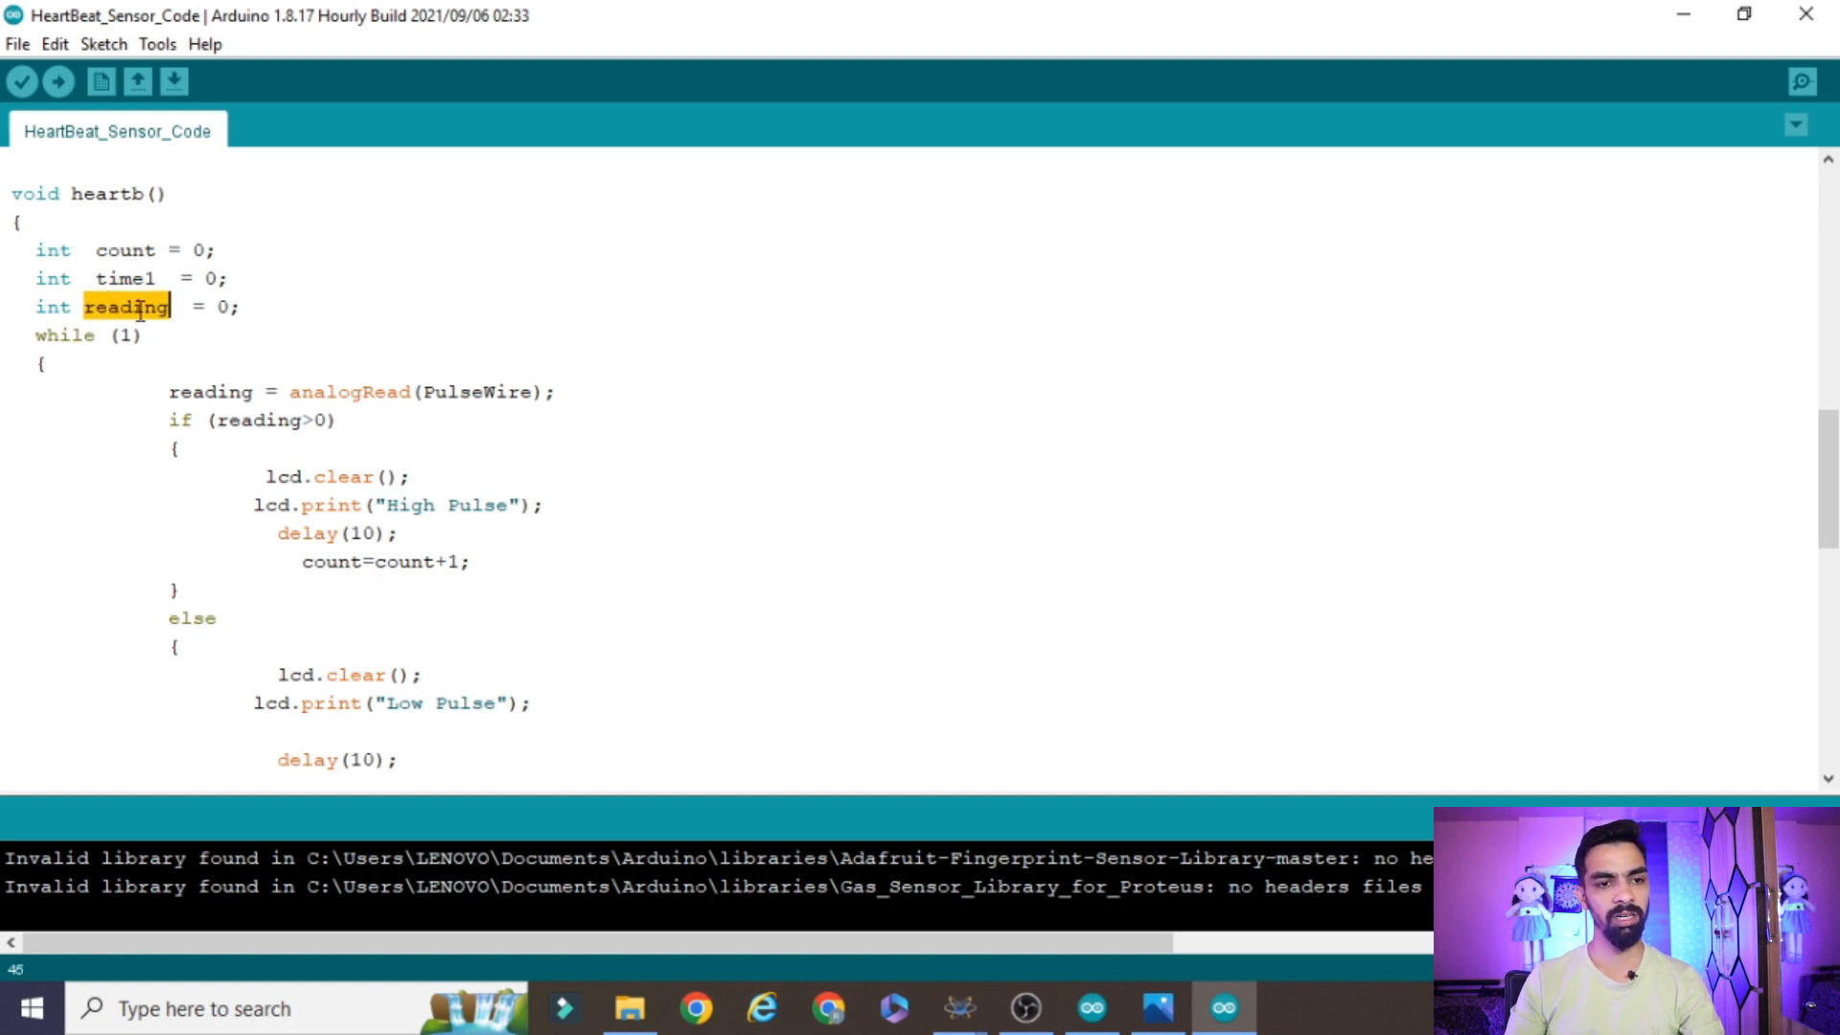
{"action": "left_click", "coordinate": [263, 306]}
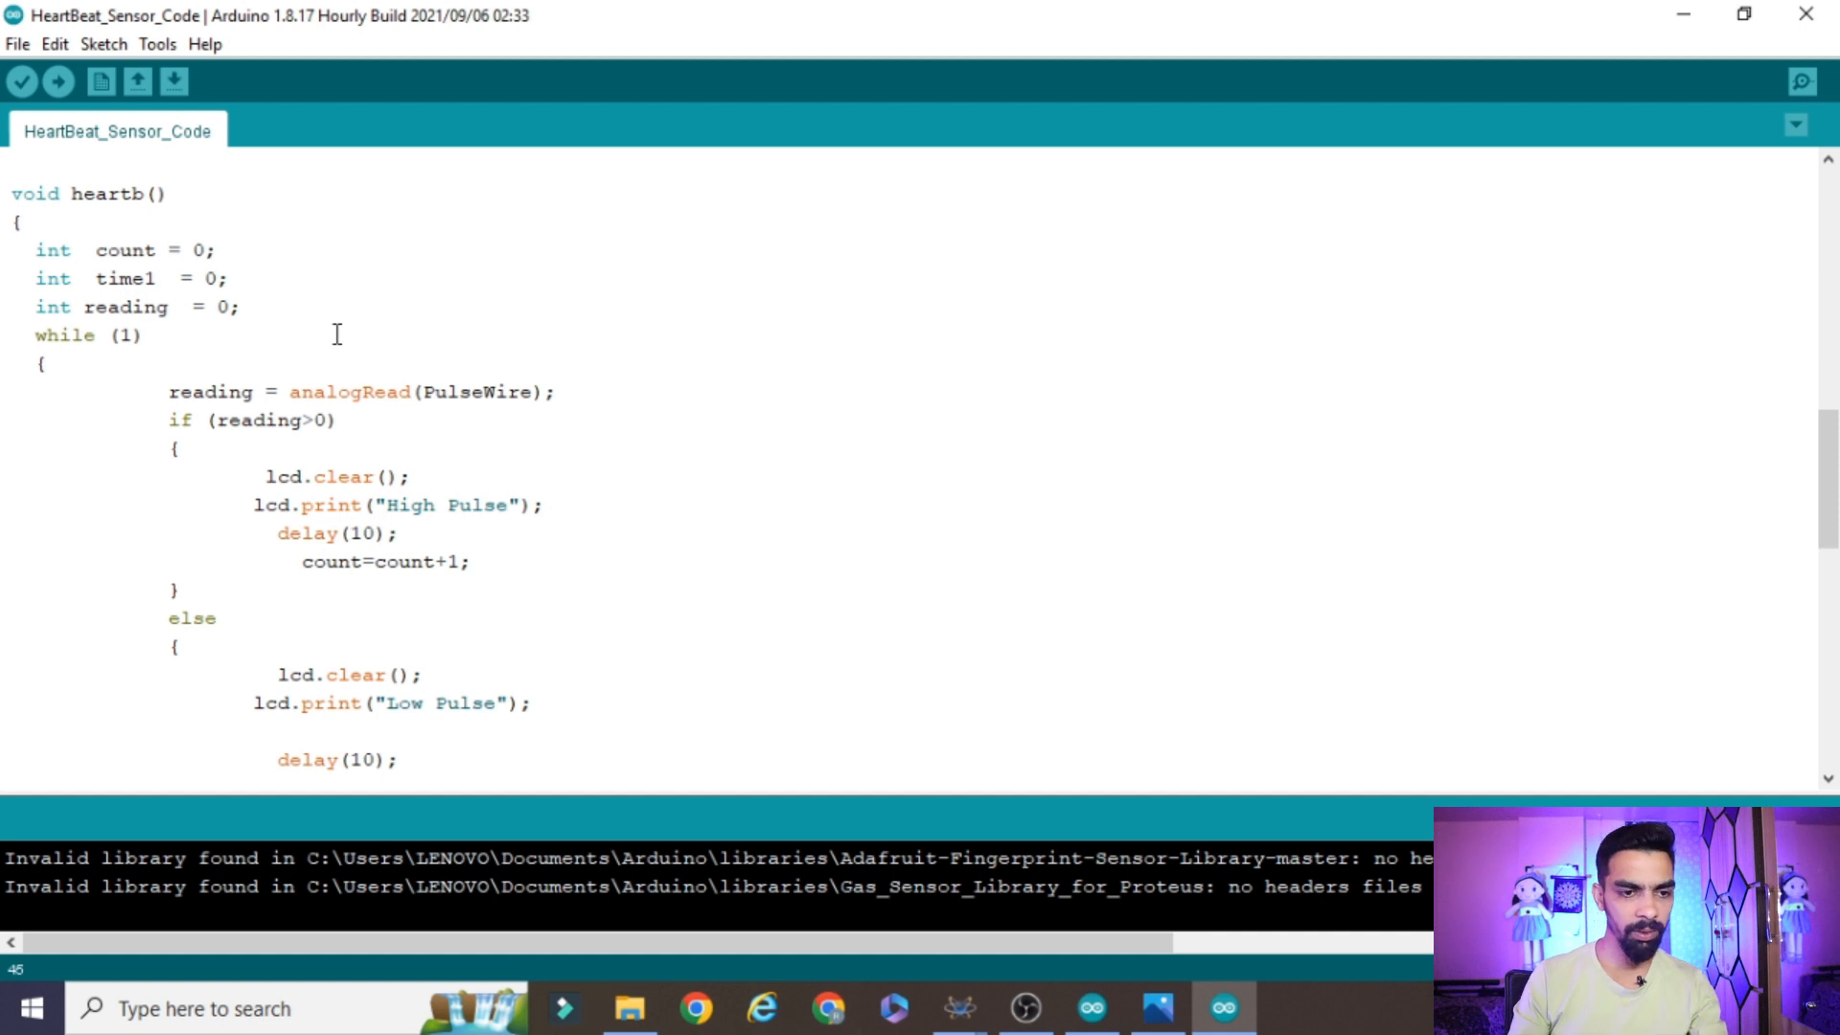
Review the overall while (1) loop in the heartb function, from the PulseWire reading through the time1 check
{"action": "left_click", "coordinate": [104, 366]}
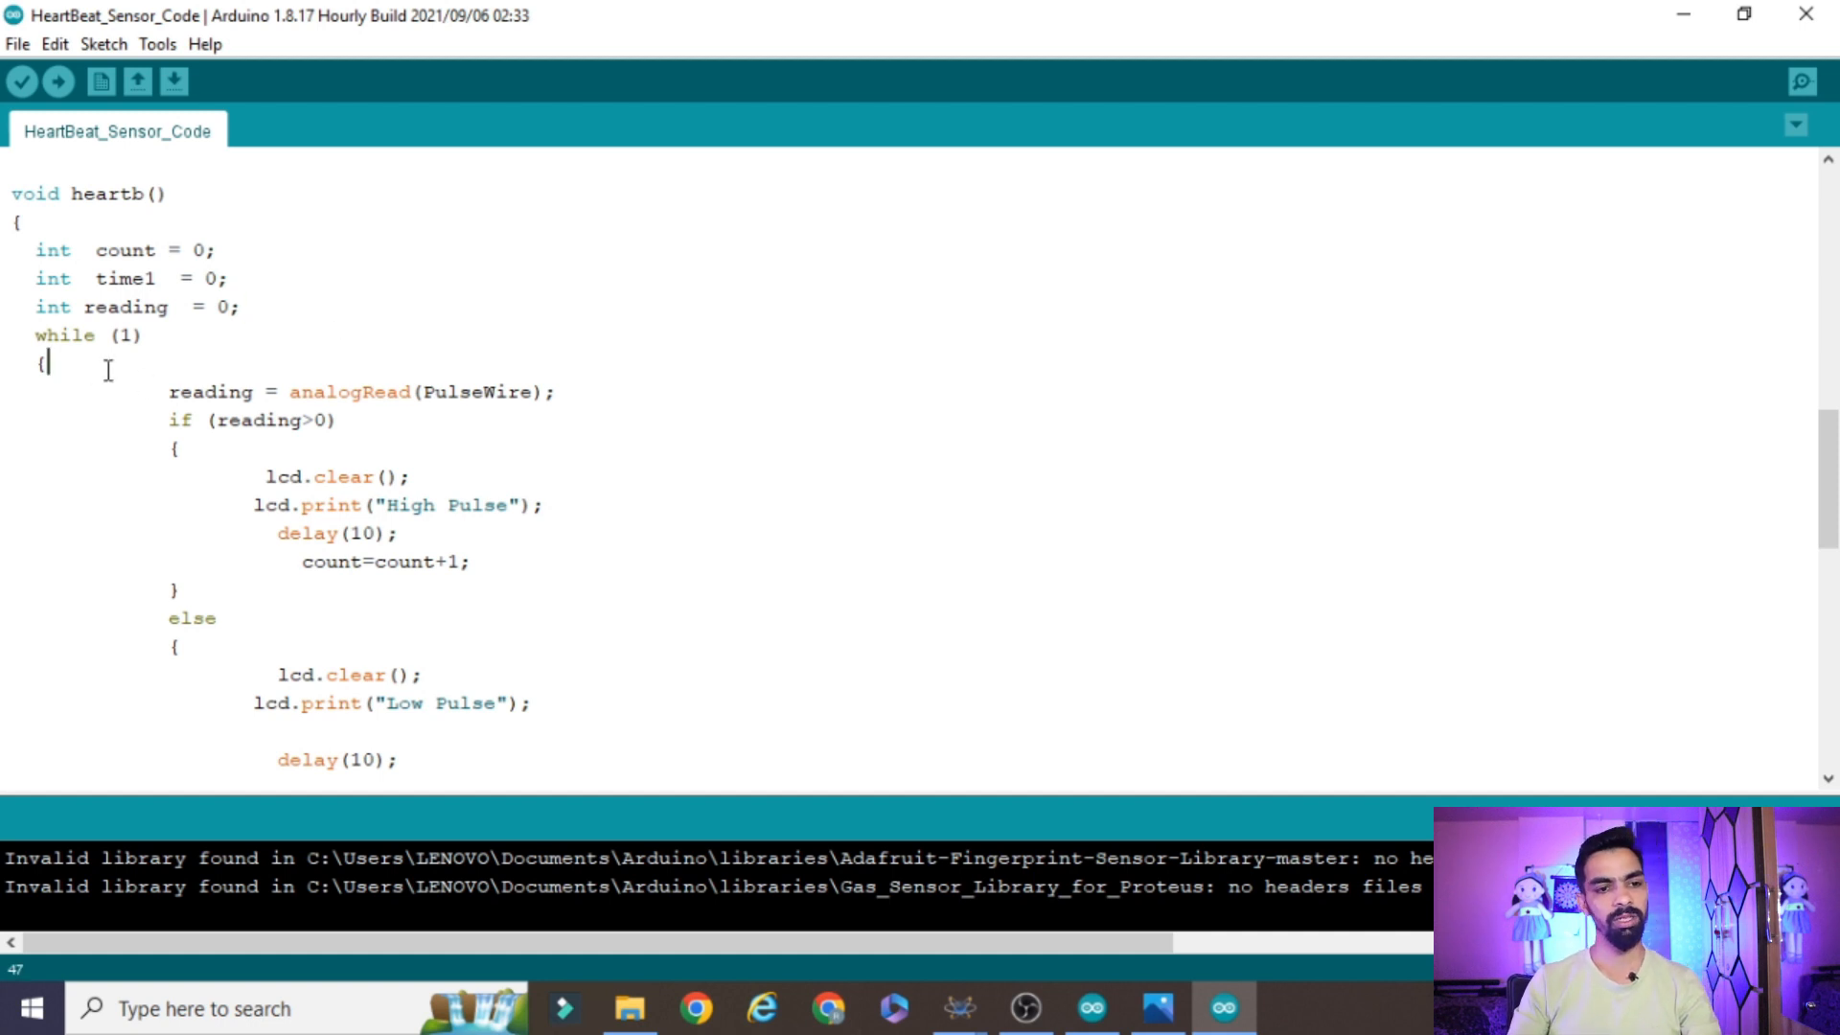
{"action": "left_click_drag", "start_coordinate": [146, 388], "coordinate": [376, 805]}
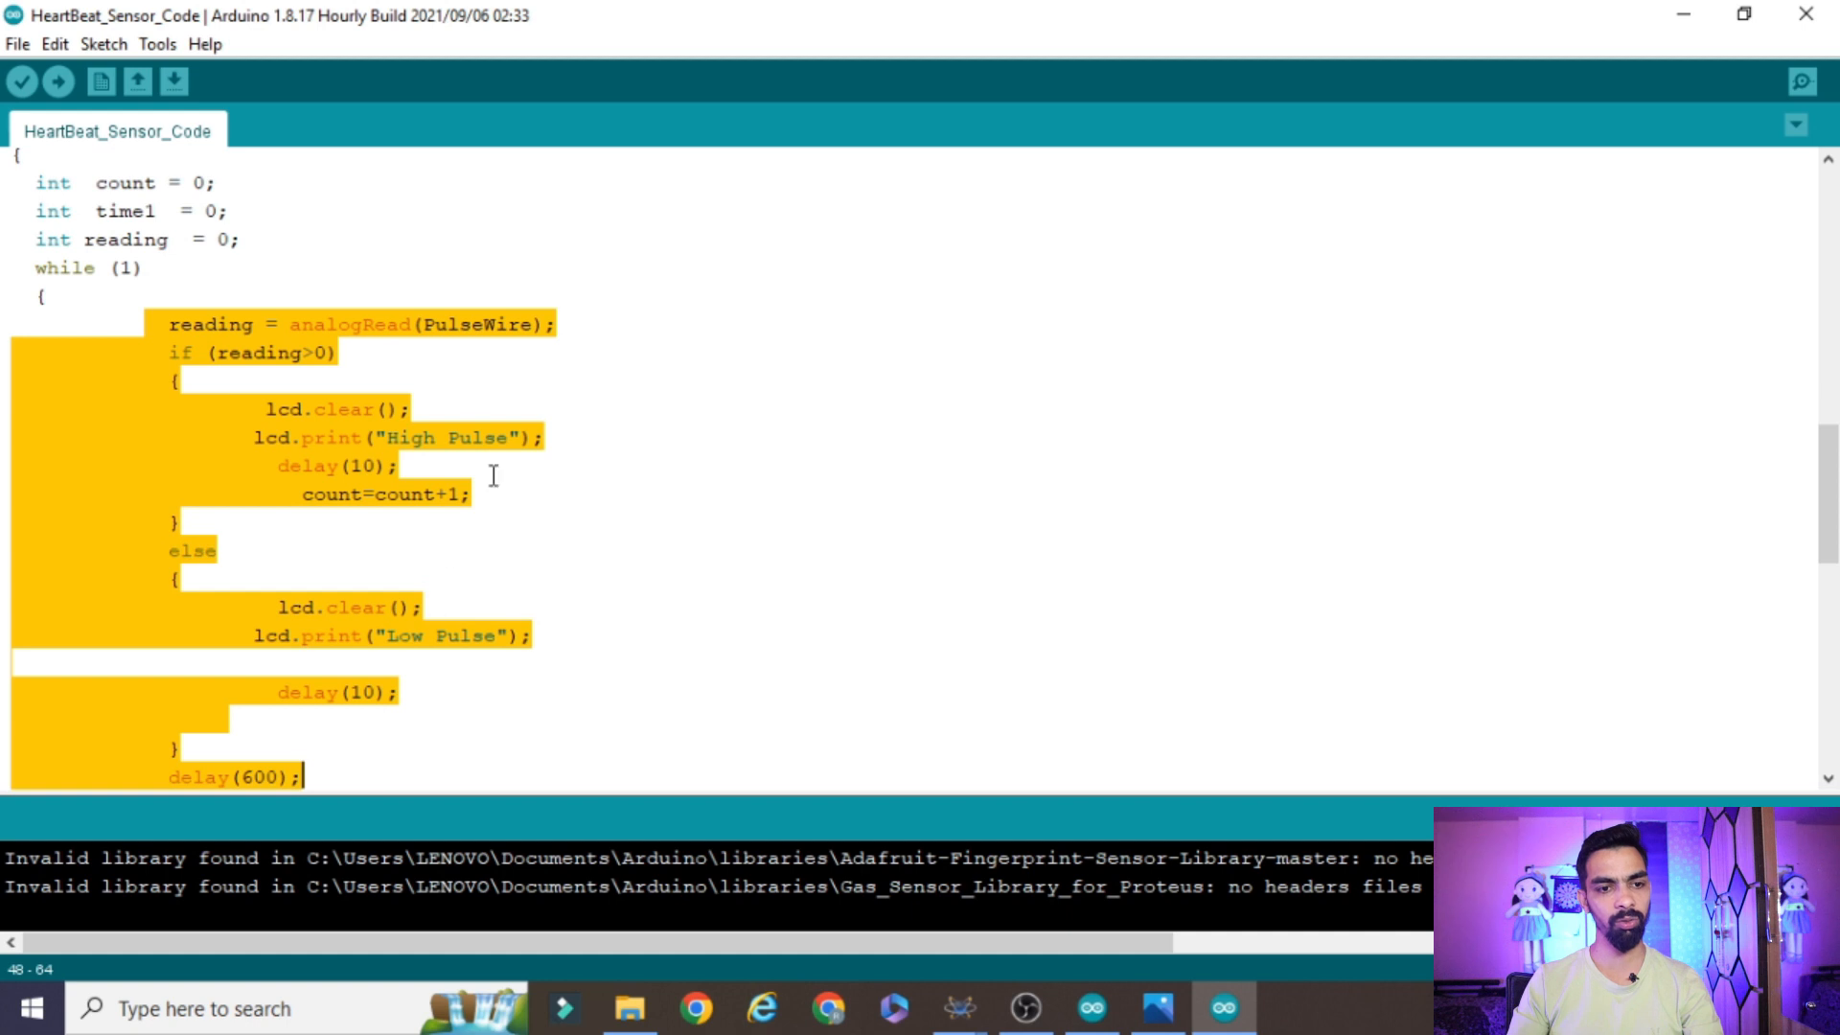
{"action": "left_click", "coordinate": [195, 347]}
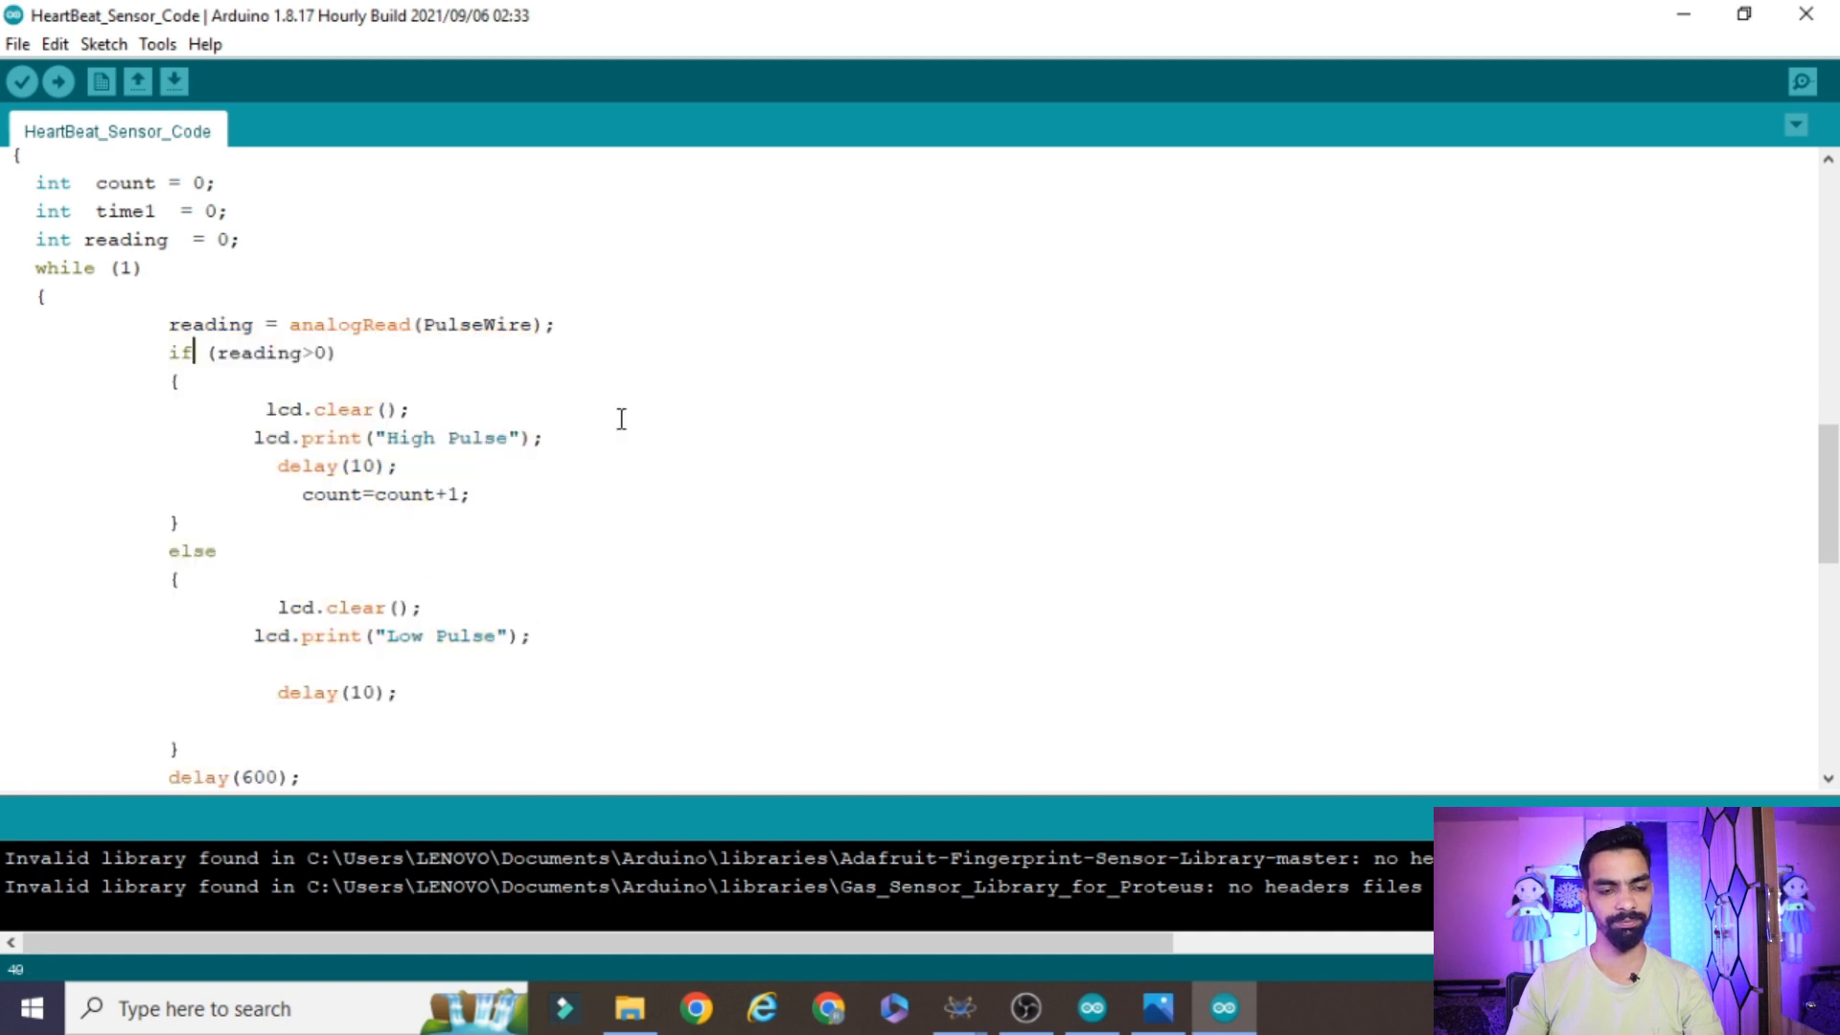
{"action": "left_click_drag", "start_coordinate": [145, 302], "coordinate": [423, 651]}
{"action": "left_click", "coordinate": [400, 618]}
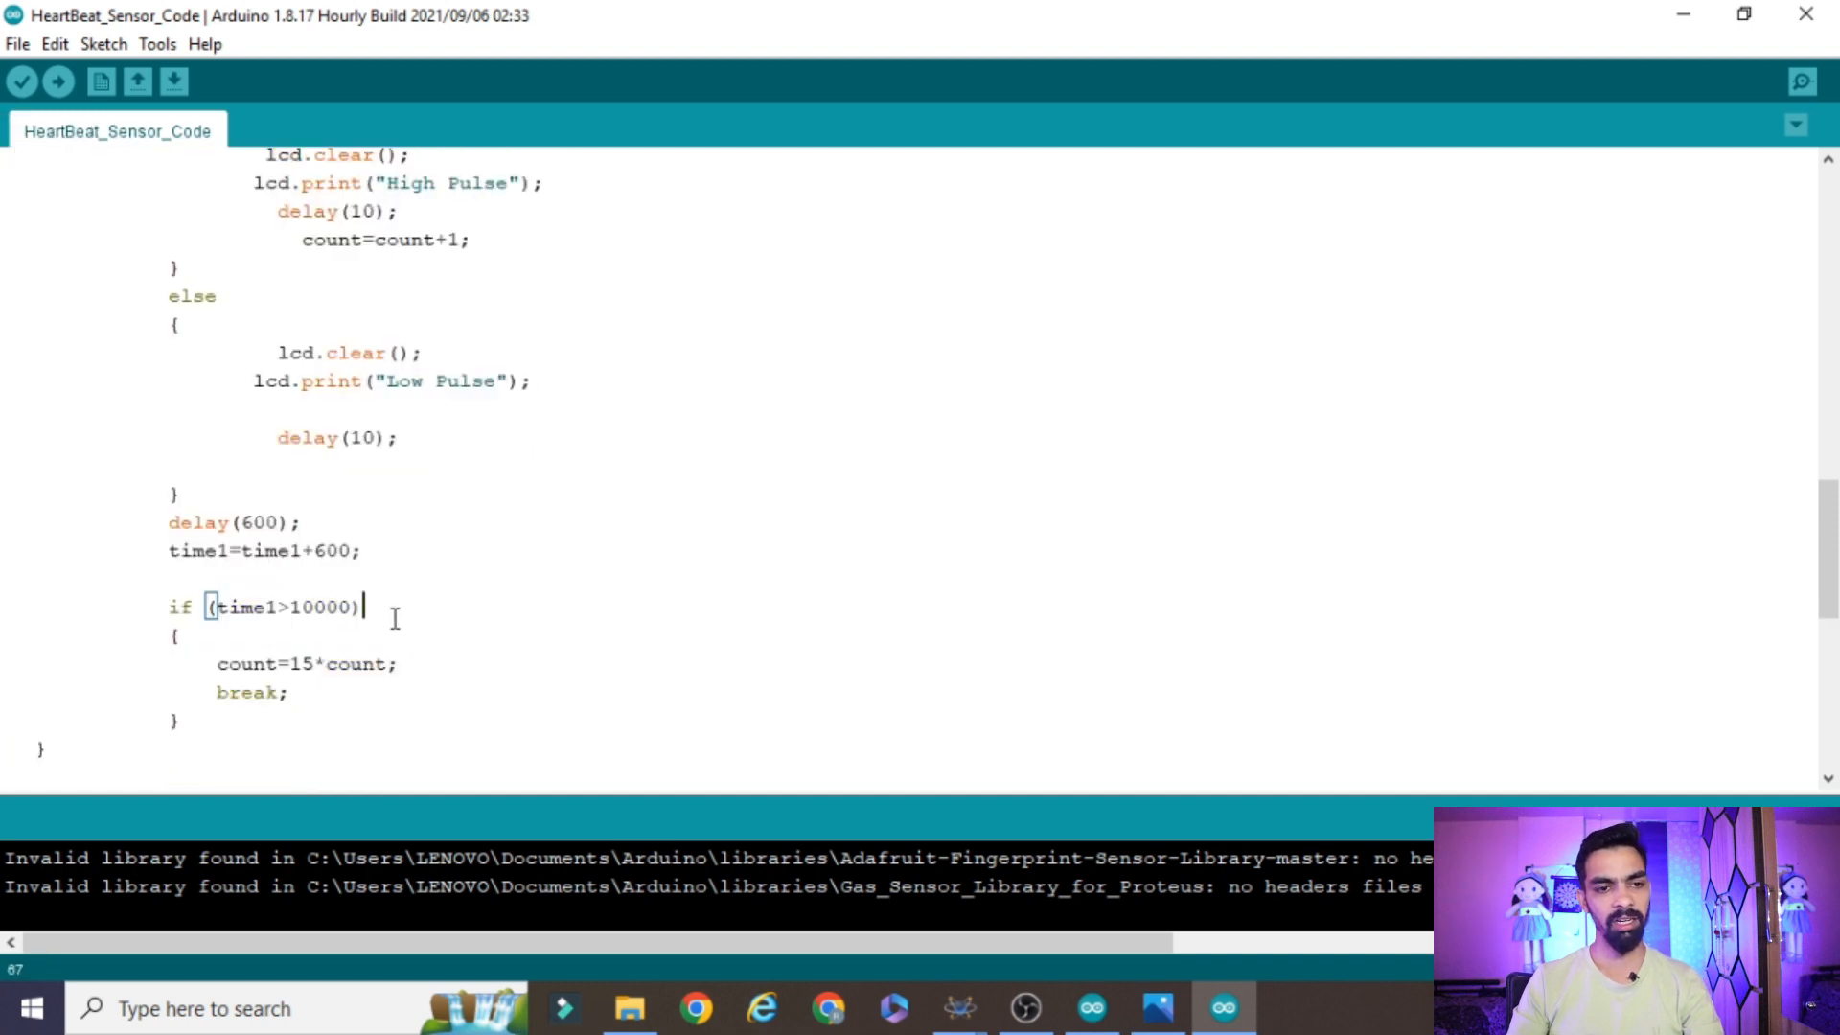
{"action": "scroll", "coordinate": [319, 568], "scroll_direction": "up", "scroll_amount": 4}
{"action": "left_click", "coordinate": [125, 386]}
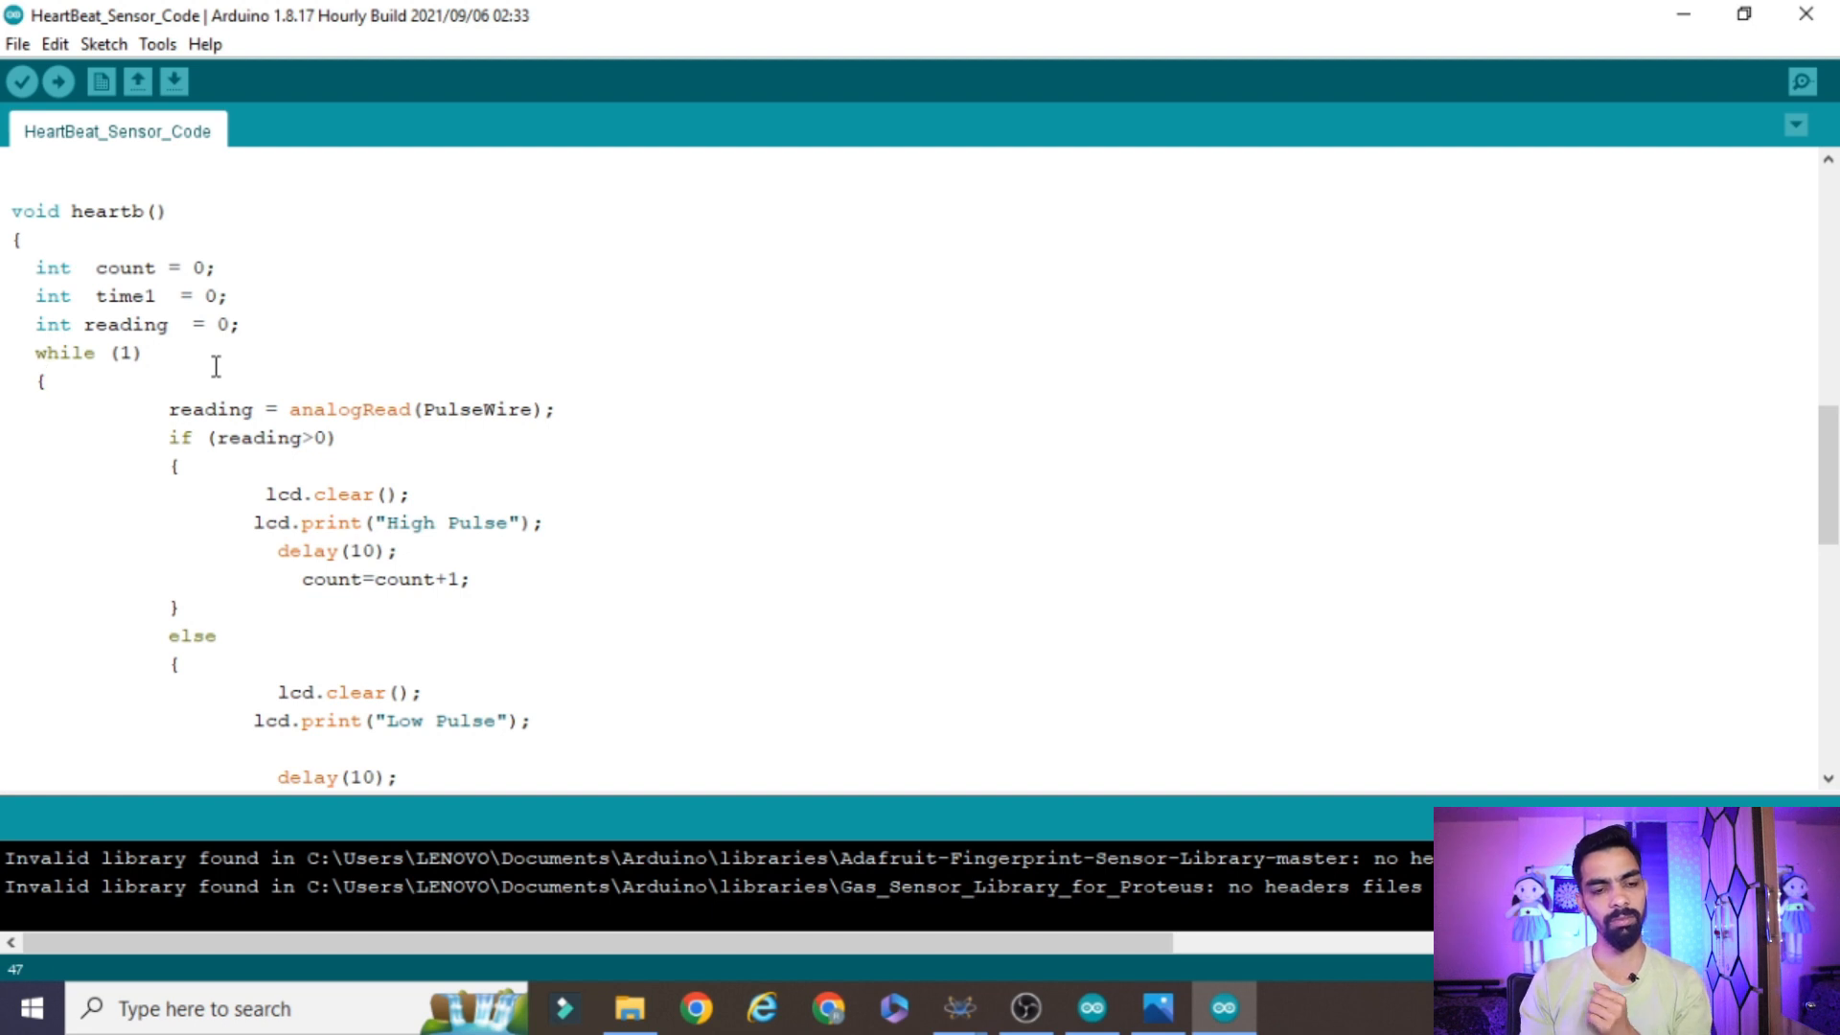
Examine the analogRead(PulseWire) line and the reading>0 branch with its "High Pulse" message and count increment
{"action": "left_click", "coordinate": [336, 409]}
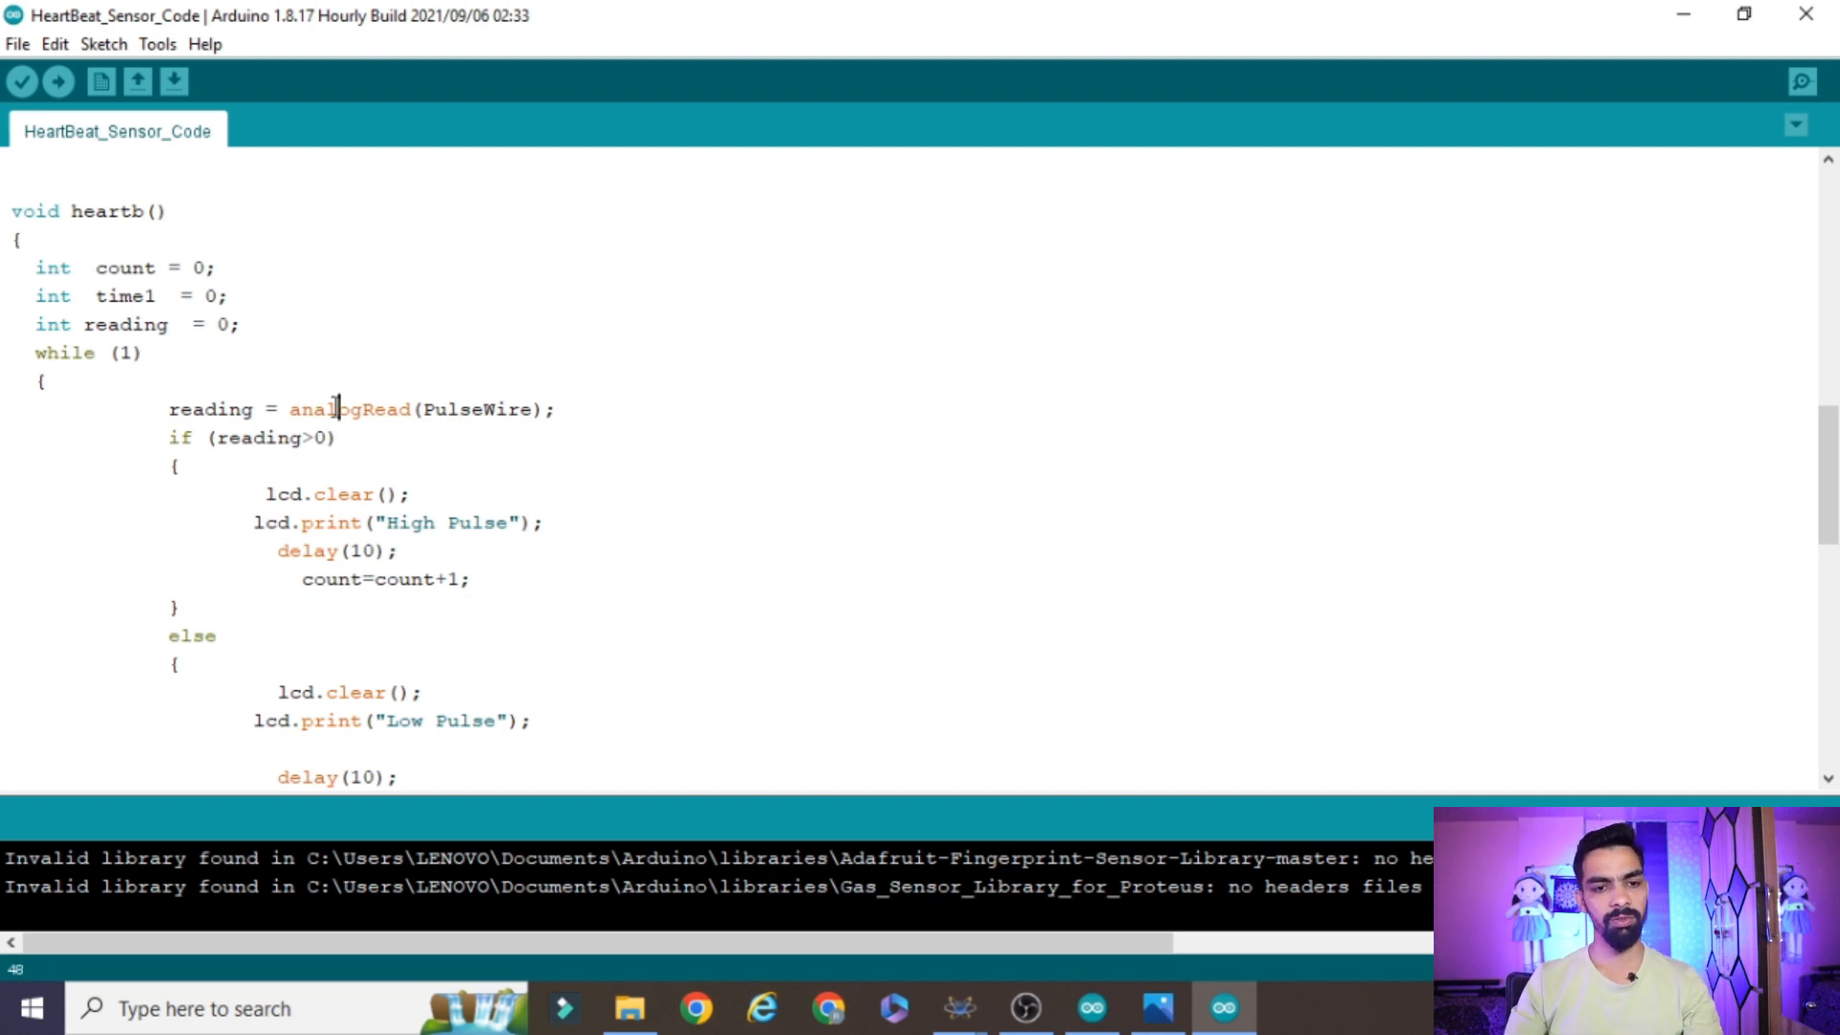
{"action": "left_click_drag", "start_coordinate": [561, 409], "coordinate": [287, 419]}
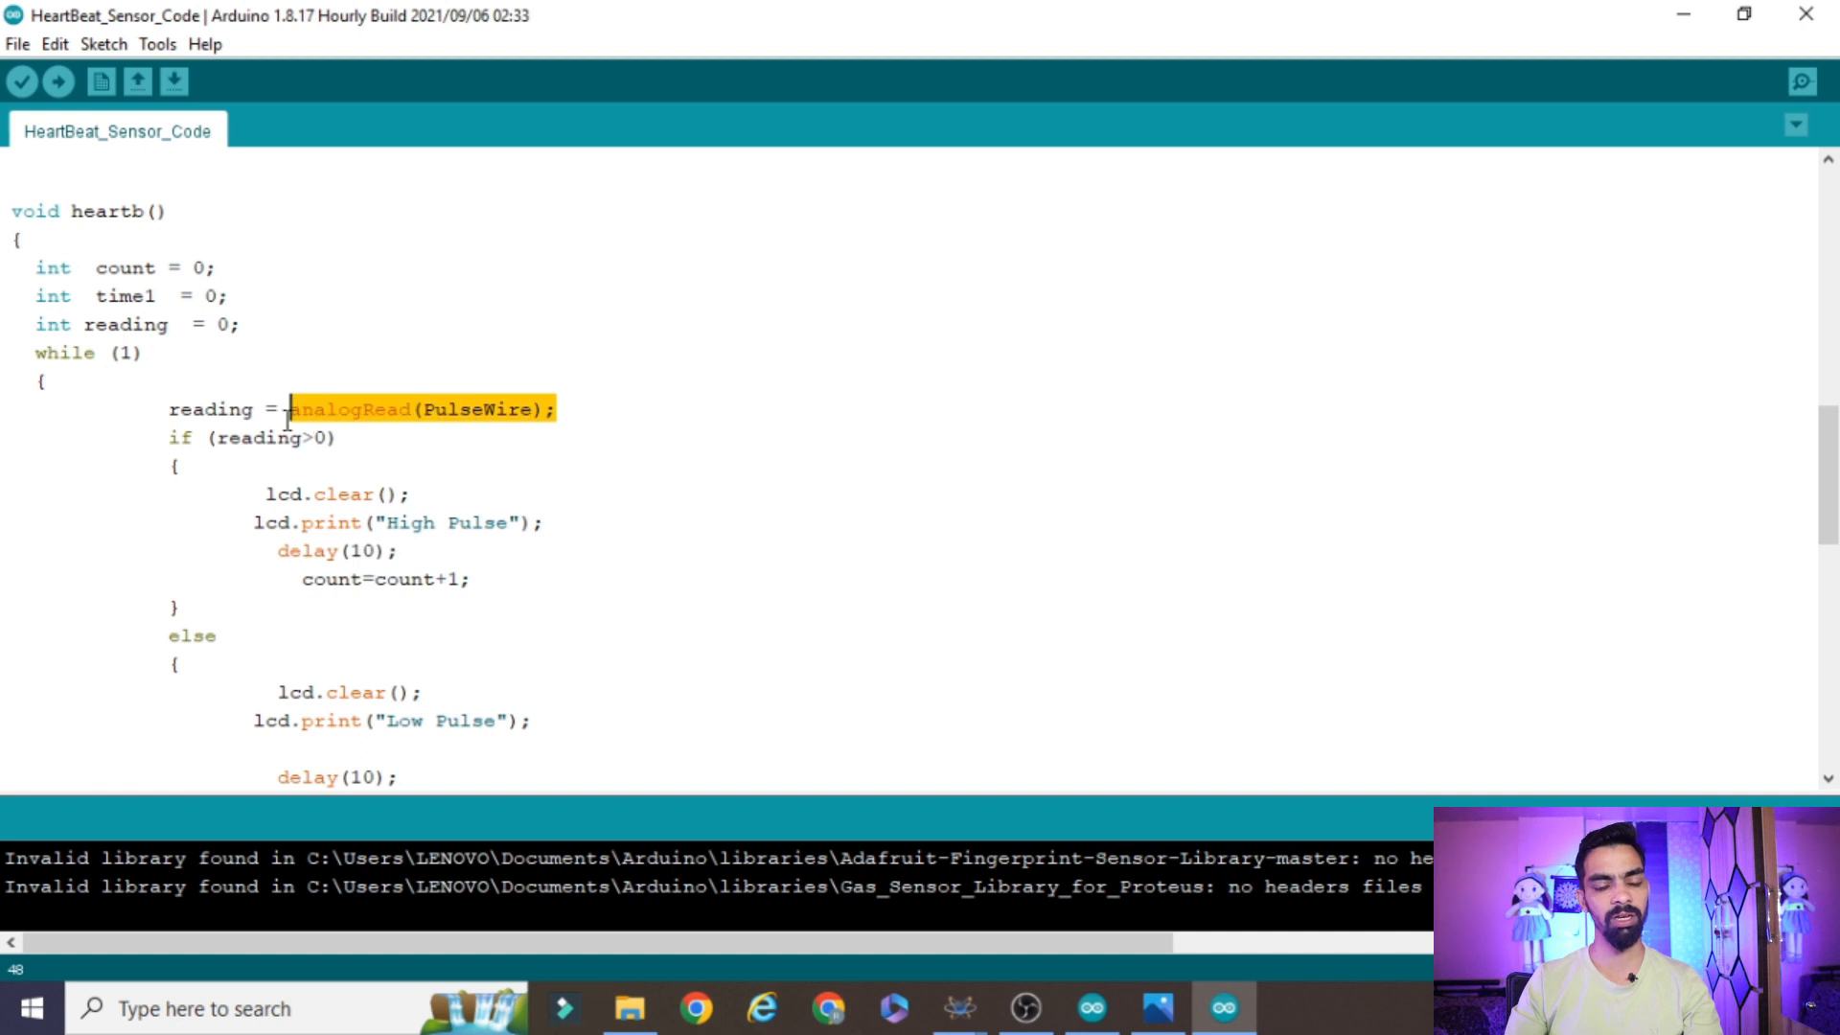
{"action": "left_click", "coordinate": [196, 409]}
{"action": "double_click", "coordinate": [253, 437]}
{"action": "left_click", "coordinate": [318, 441]}
{"action": "left_click", "coordinate": [427, 527]}
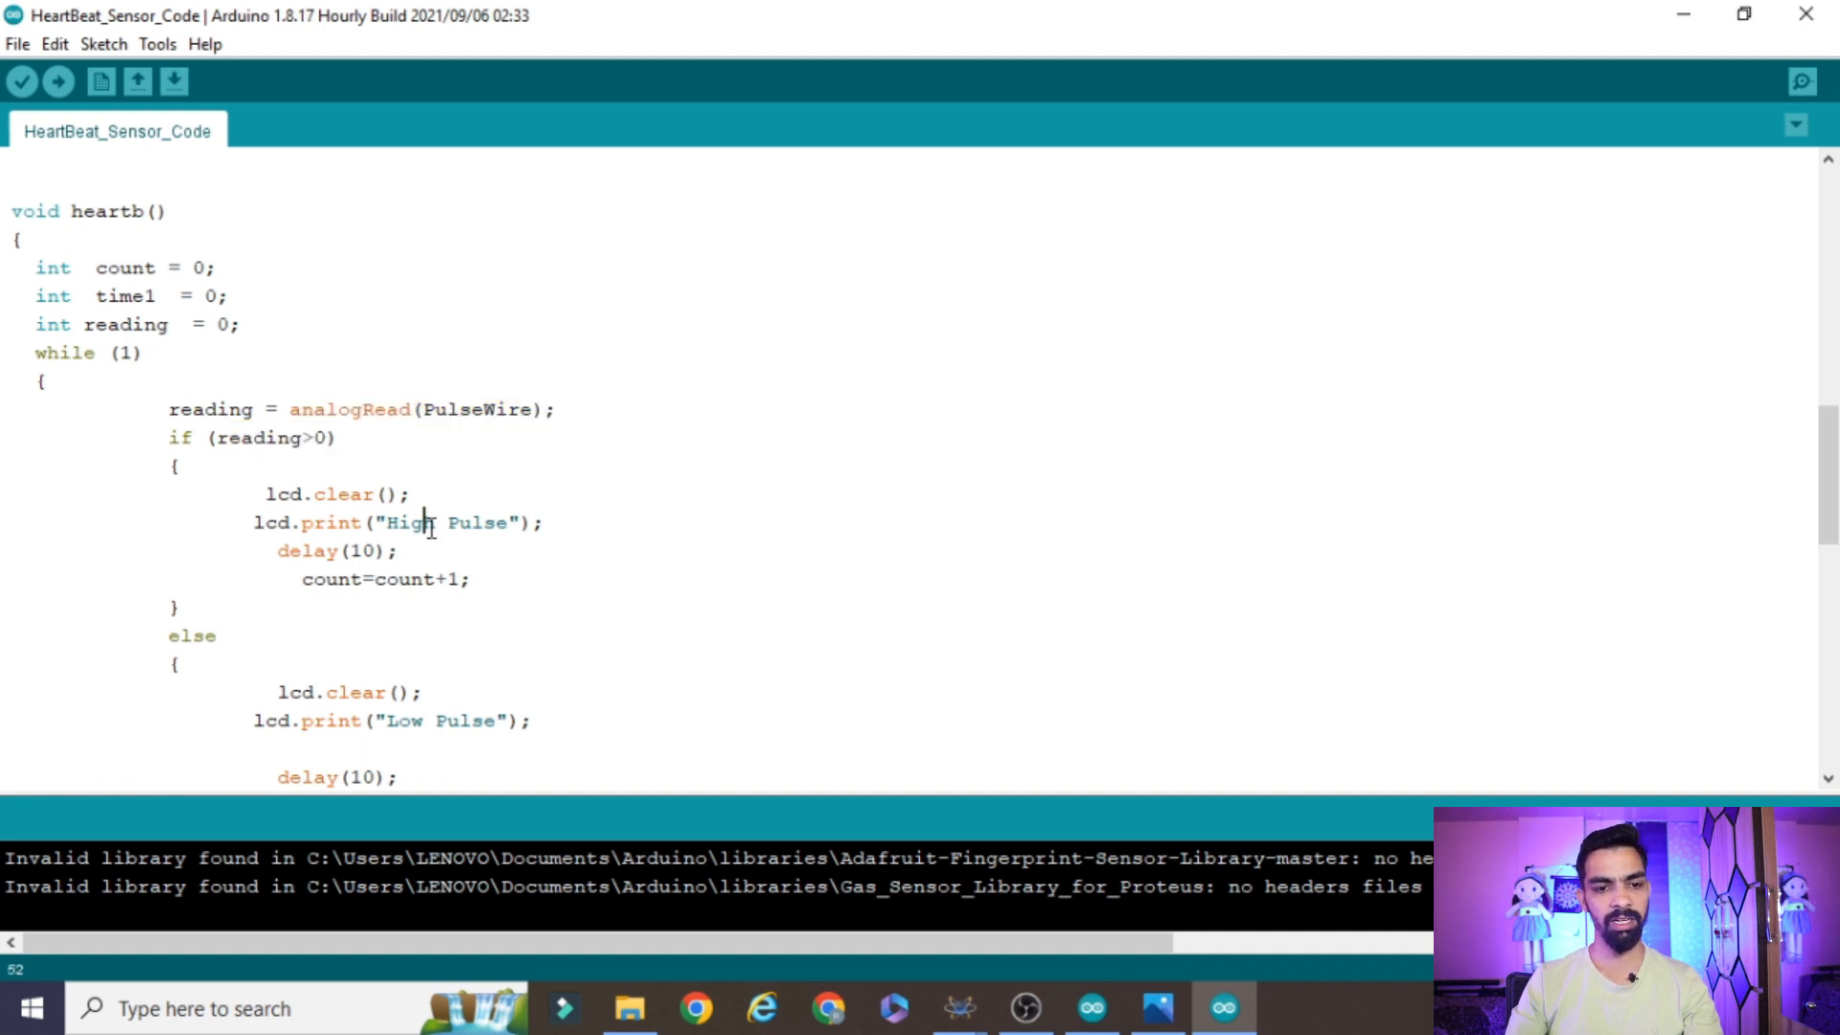
{"action": "left_click_drag", "start_coordinate": [471, 579], "coordinate": [304, 579]}
{"action": "left_click", "coordinate": [481, 587]}
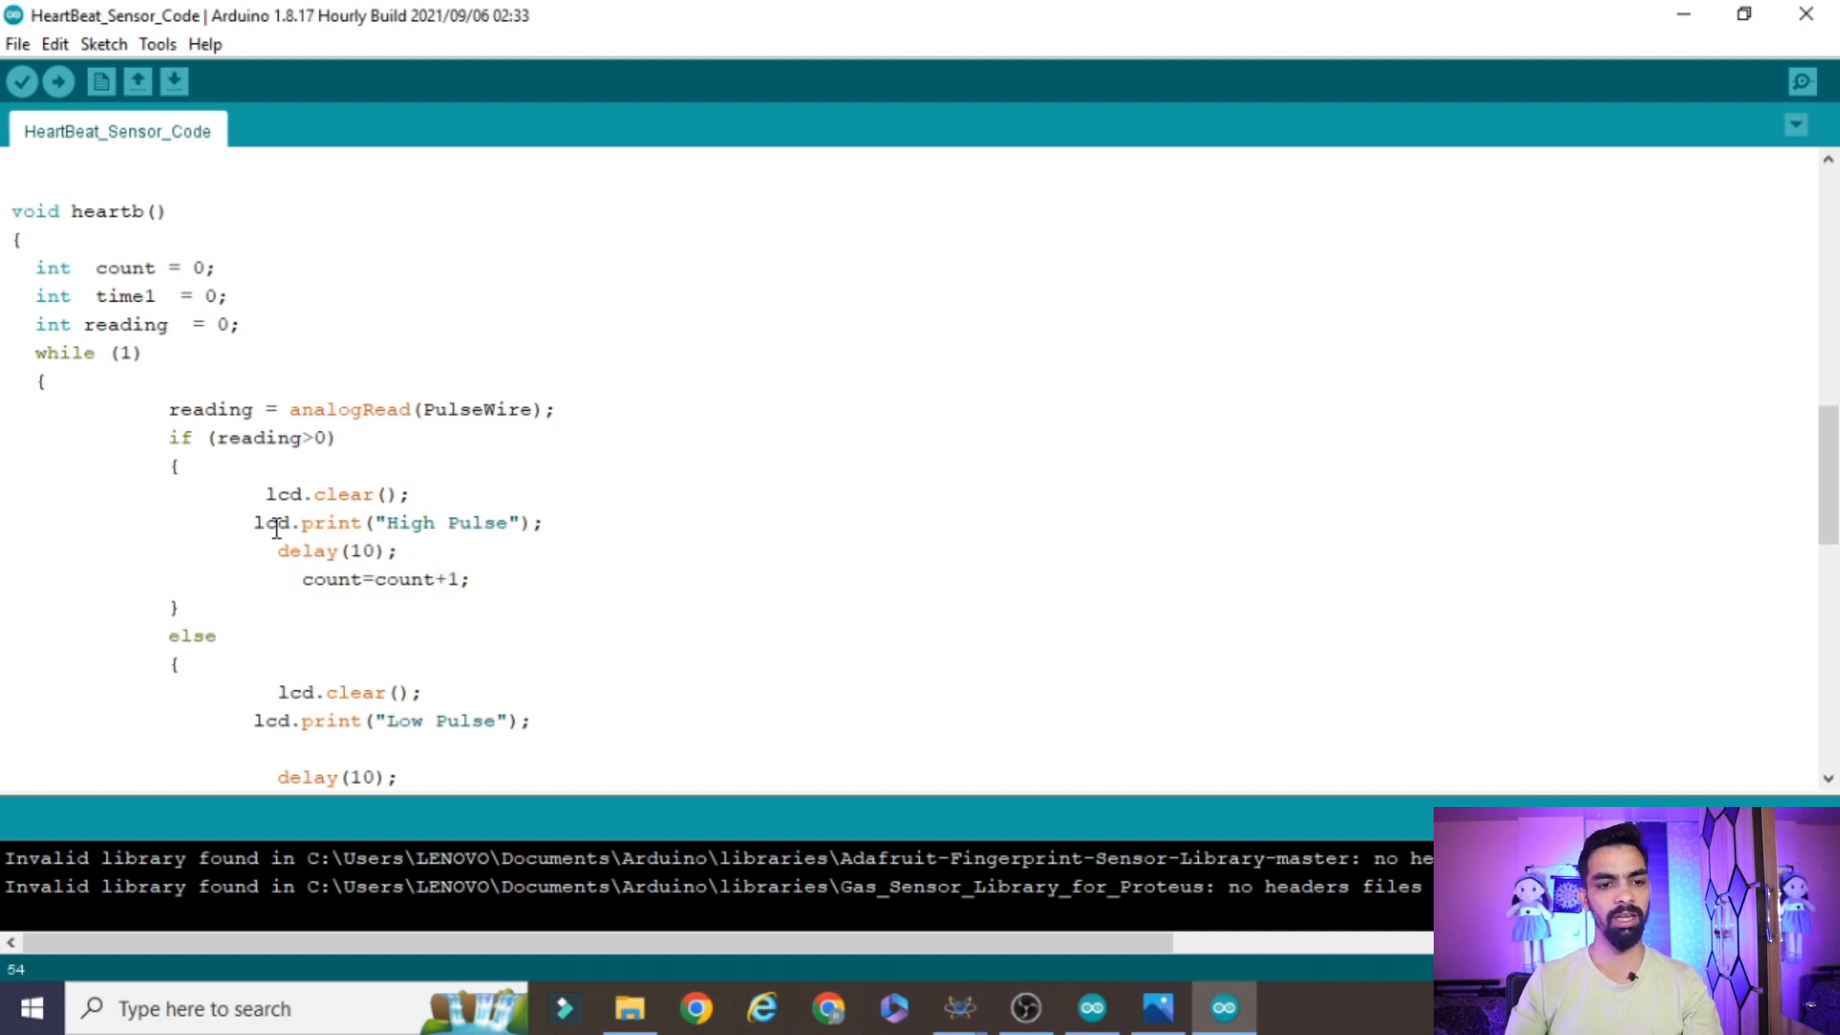
{"action": "left_click_drag", "start_coordinate": [244, 523], "coordinate": [583, 523]}
{"action": "left_click", "coordinate": [583, 522]}
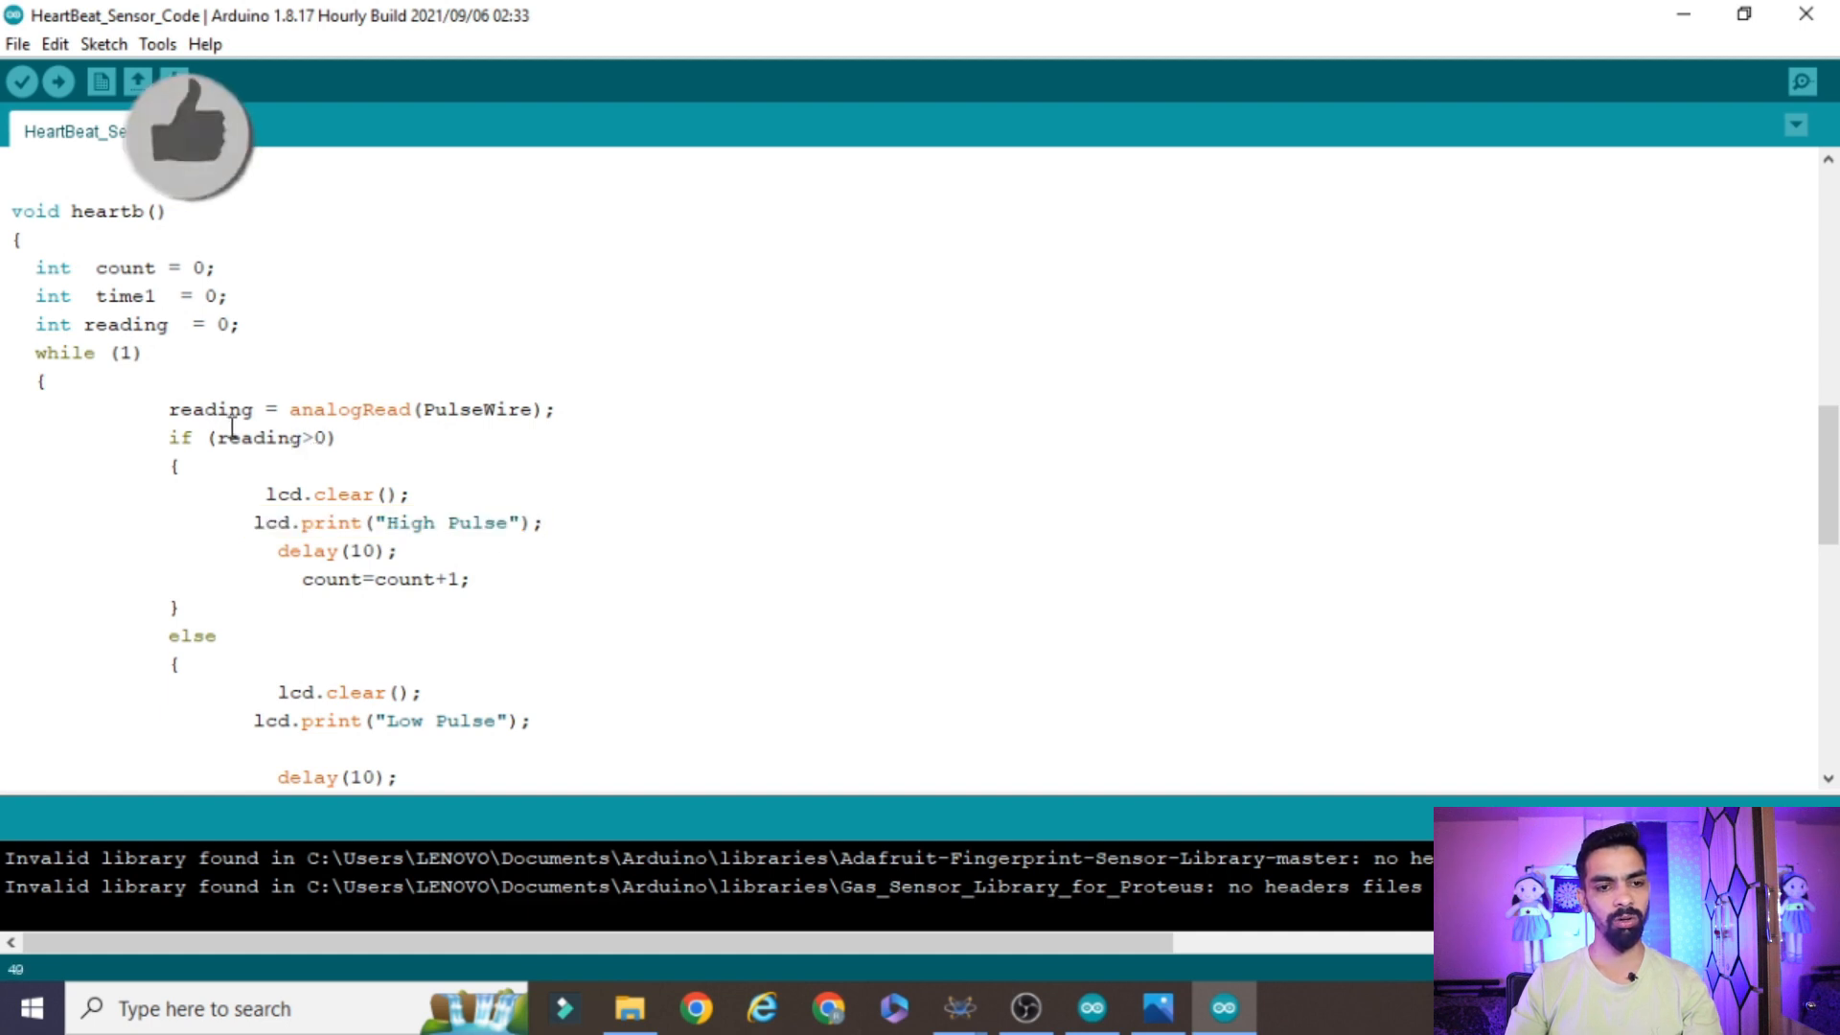
Examine the else branch of the reading check with its "Low Pulse" LCD message
{"action": "left_click", "coordinate": [312, 611]}
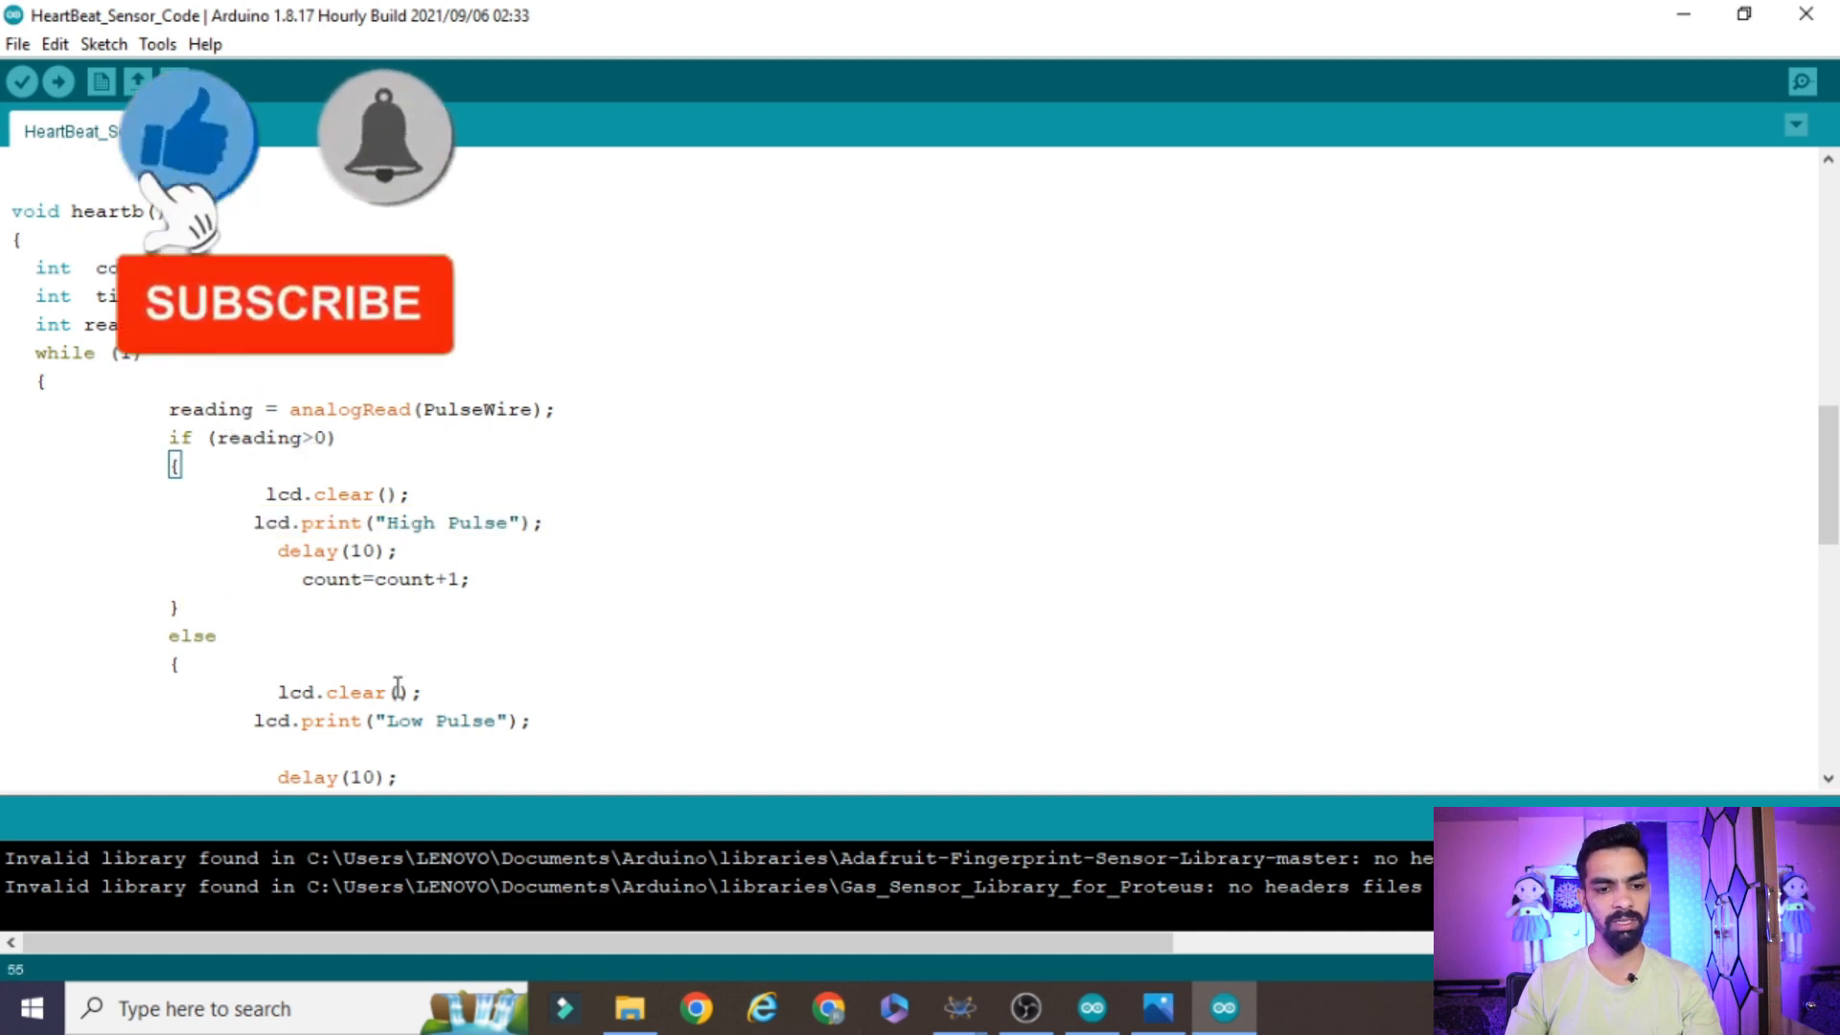
{"action": "scroll", "coordinate": [403, 690], "scroll_direction": "down", "scroll_amount": 2}
{"action": "left_click", "coordinate": [492, 534]}
{"action": "left_click_drag", "start_coordinate": [492, 533], "coordinate": [607, 558]}
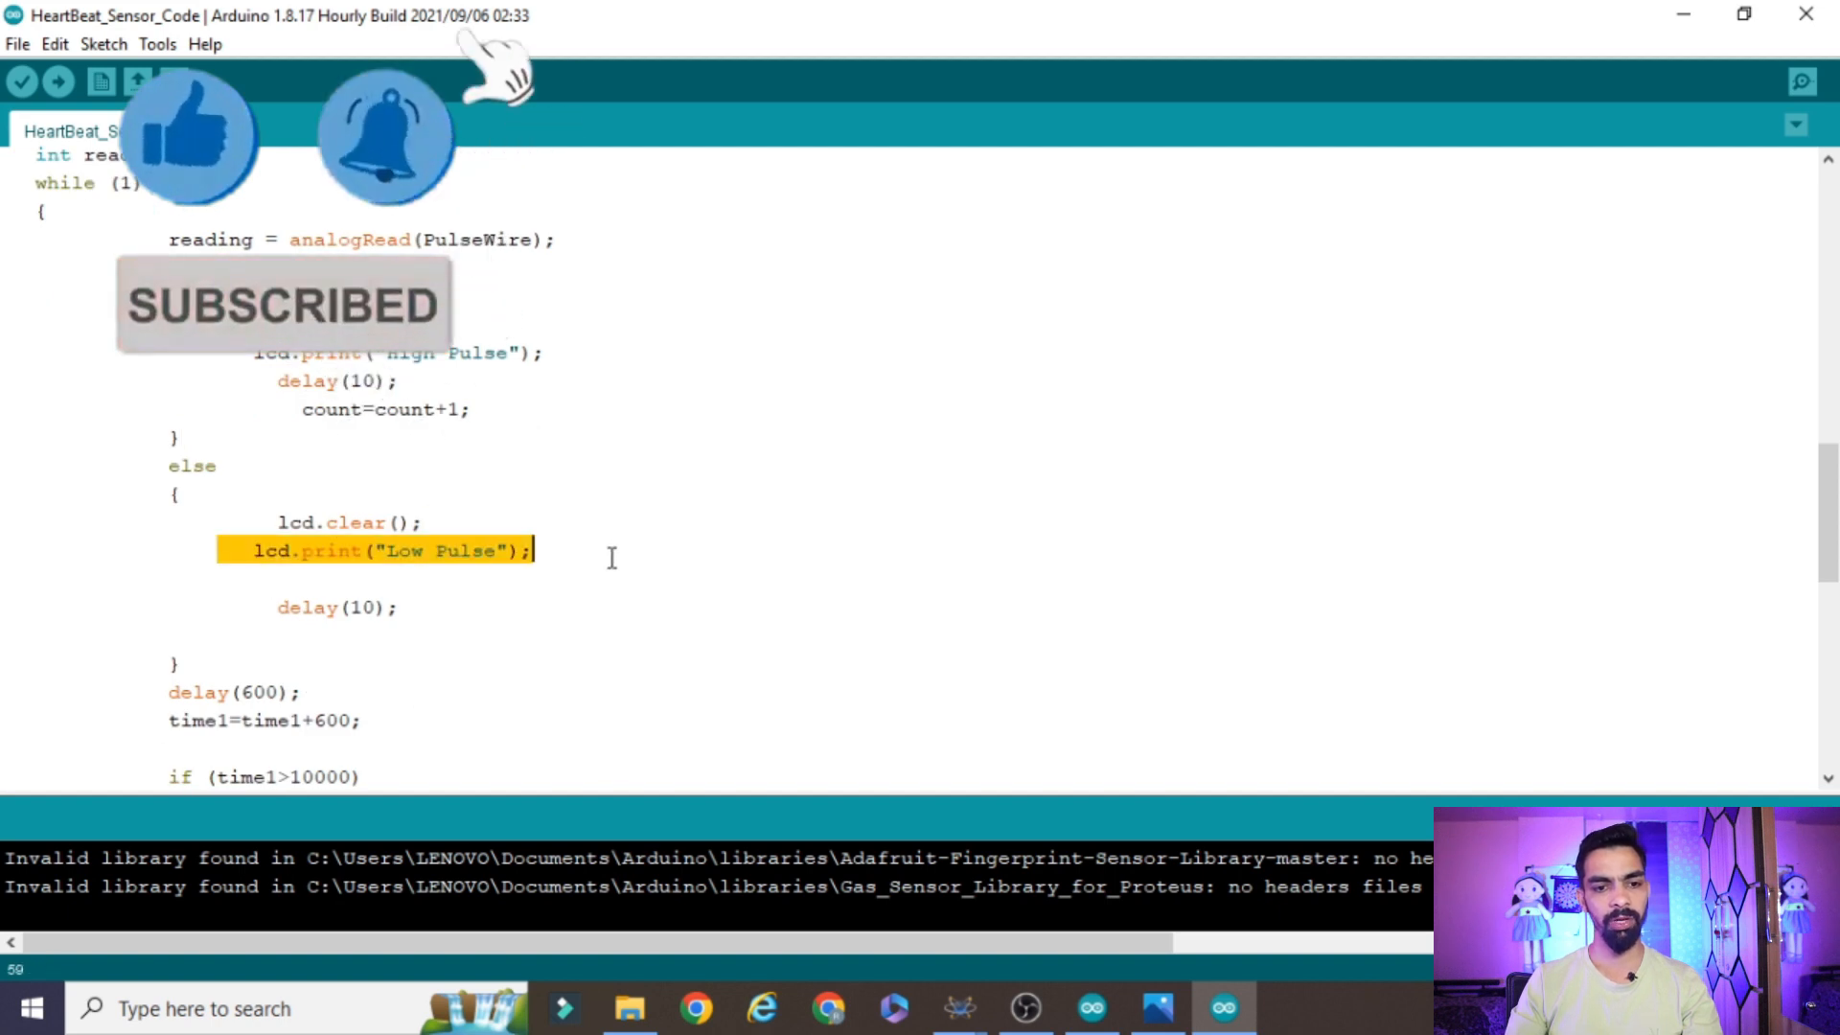
Examine the delay(600) line, the time1 increment and the time1>10000 condition in the heartb function
{"action": "left_click_drag", "start_coordinate": [318, 694], "coordinate": [135, 691]}
{"action": "scroll", "coordinate": [352, 670], "scroll_direction": "down", "scroll_amount": 2}
{"action": "left_click", "coordinate": [354, 550]}
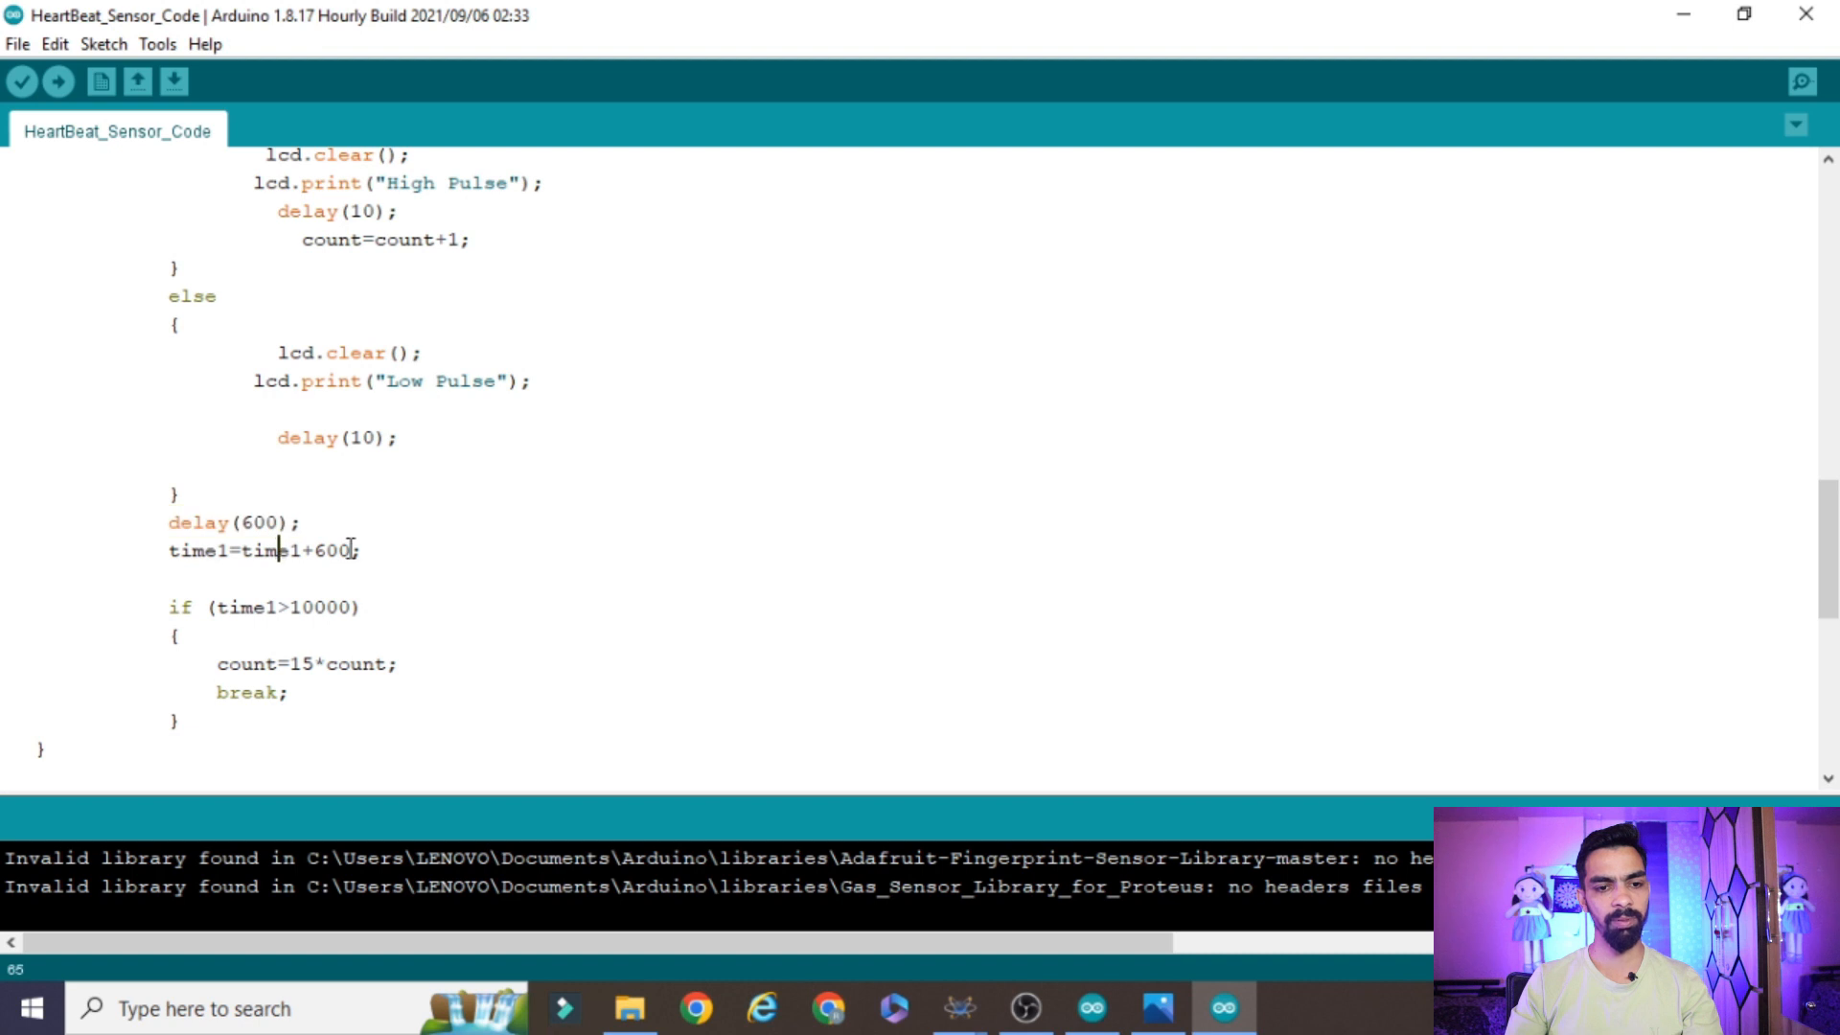
{"action": "left_click_drag", "start_coordinate": [423, 553], "coordinate": [301, 552]}
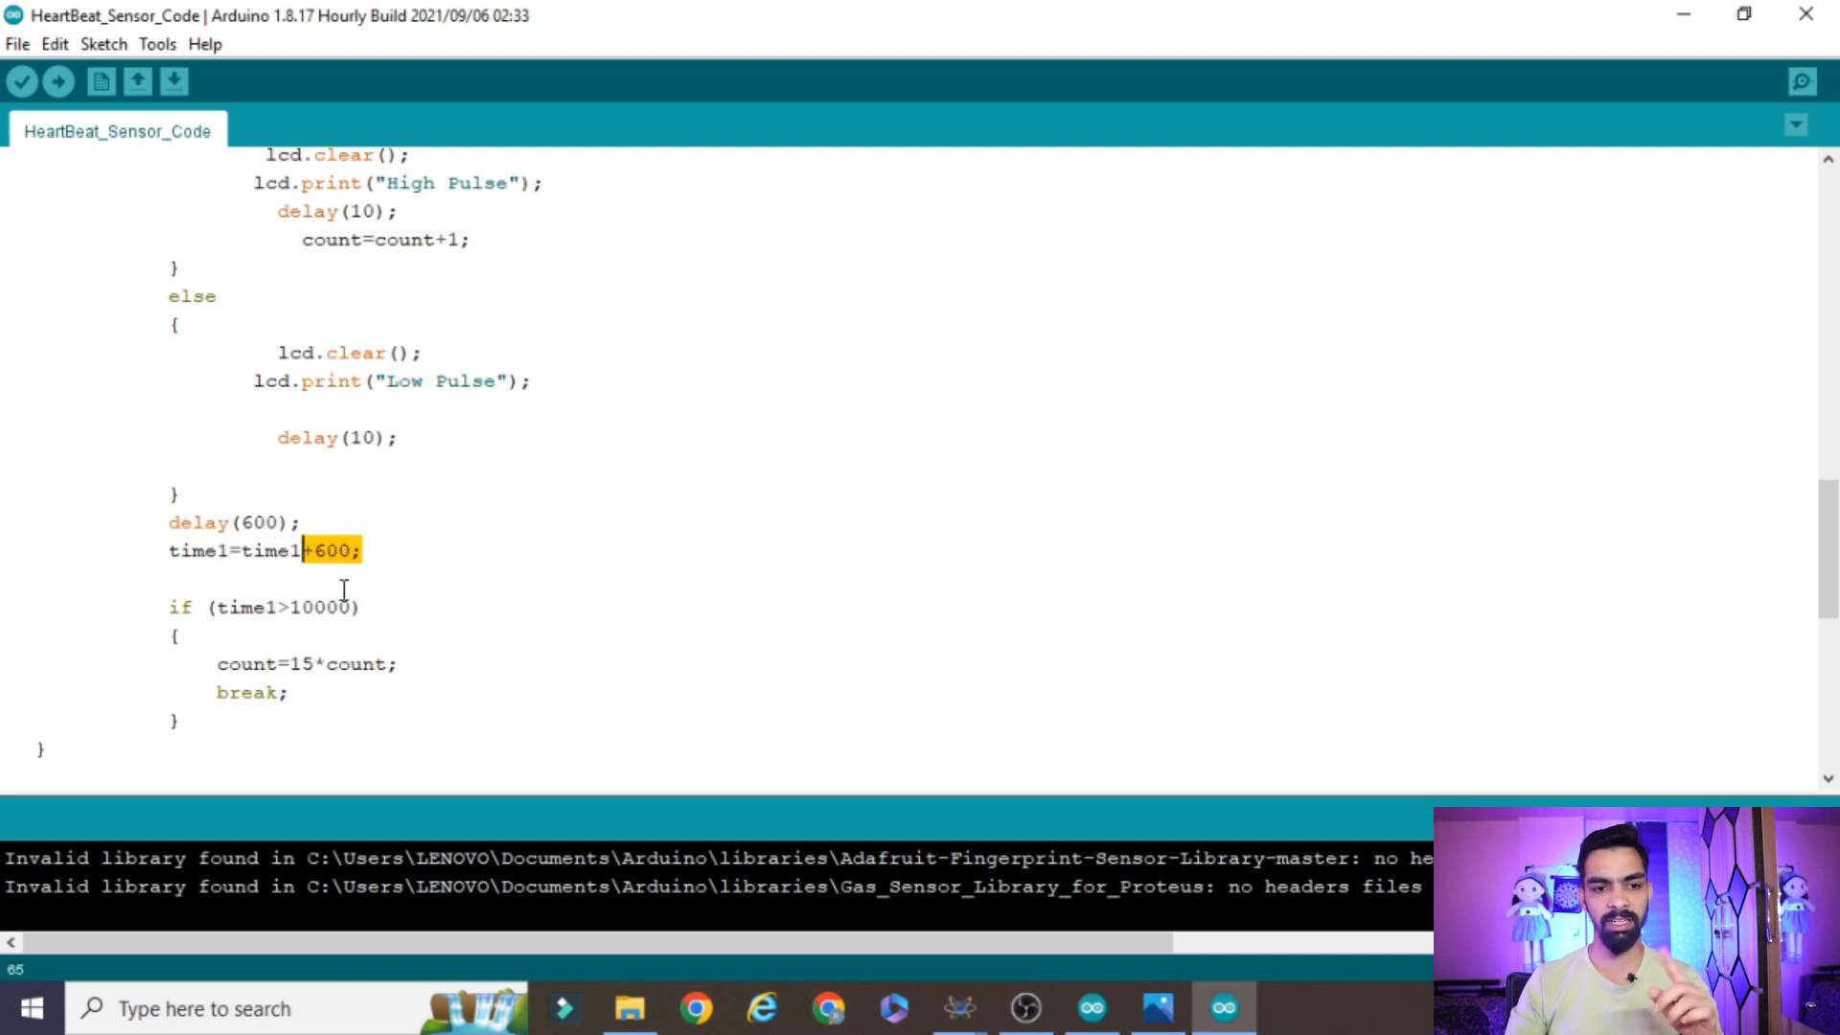
{"action": "left_click", "coordinate": [263, 548]}
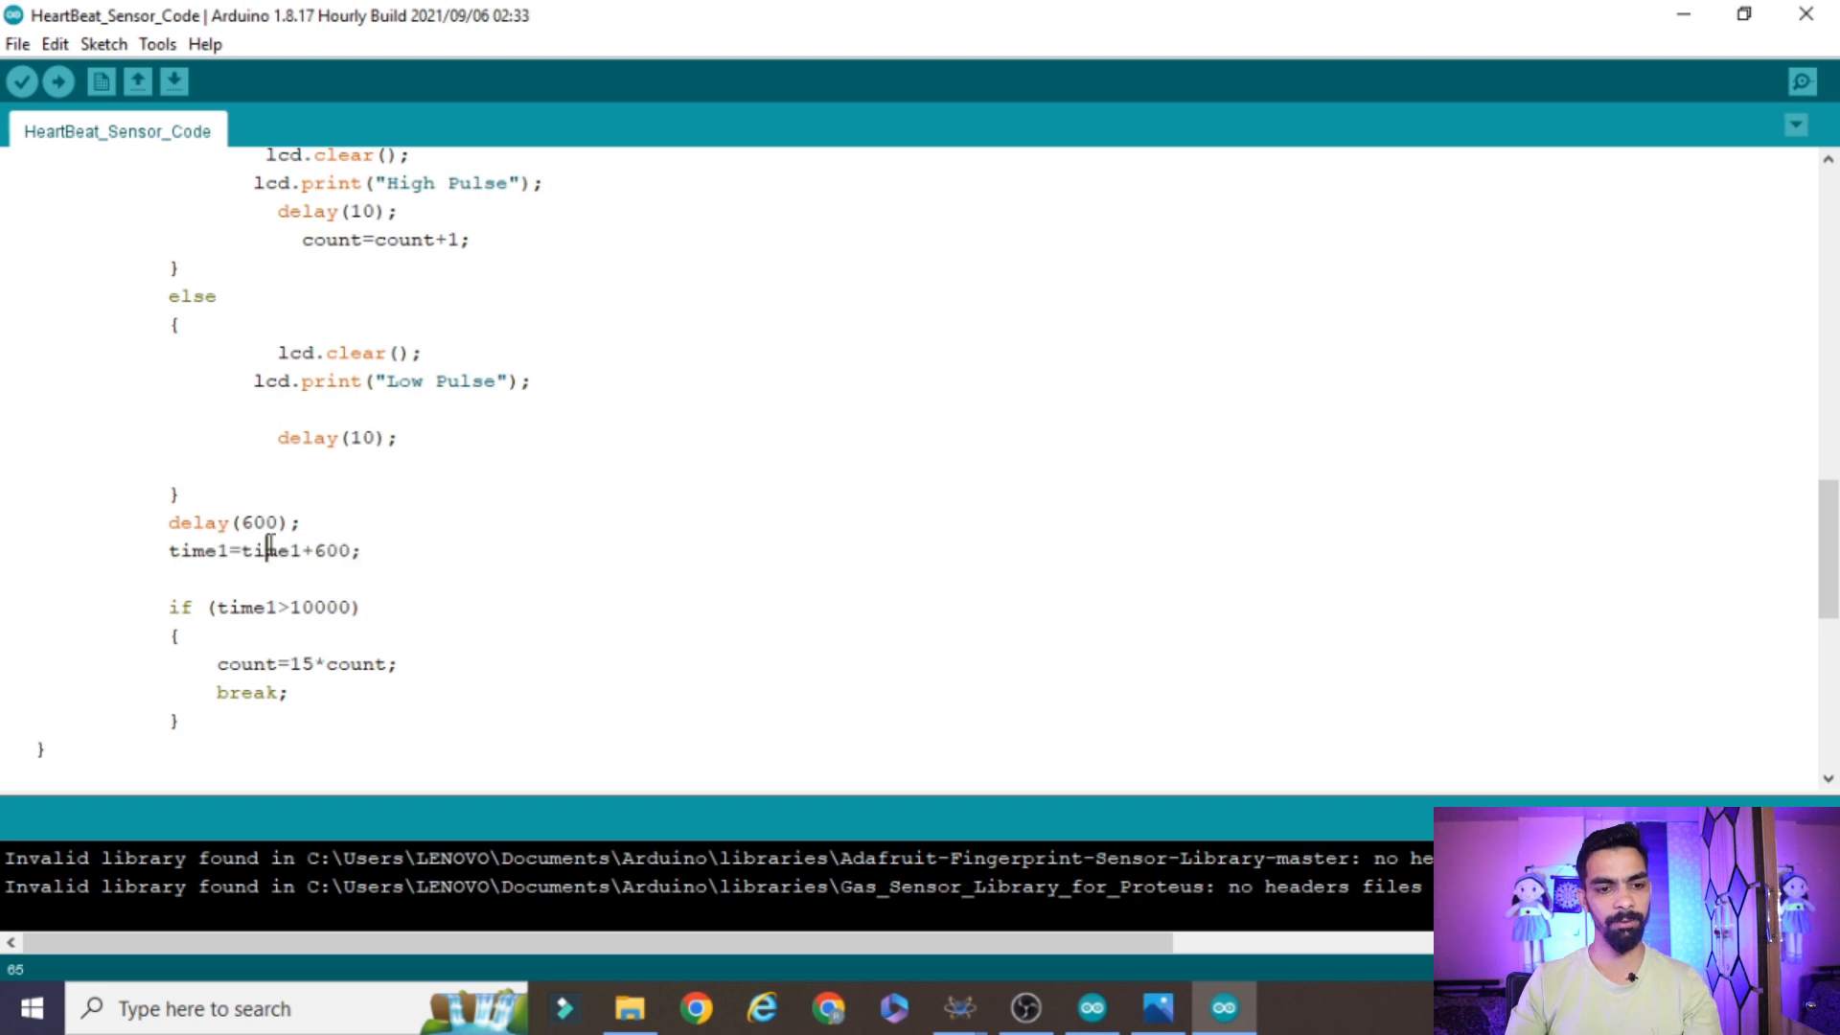
{"action": "double_click", "coordinate": [254, 604]}
{"action": "left_click_drag", "start_coordinate": [290, 607], "coordinate": [355, 605]}
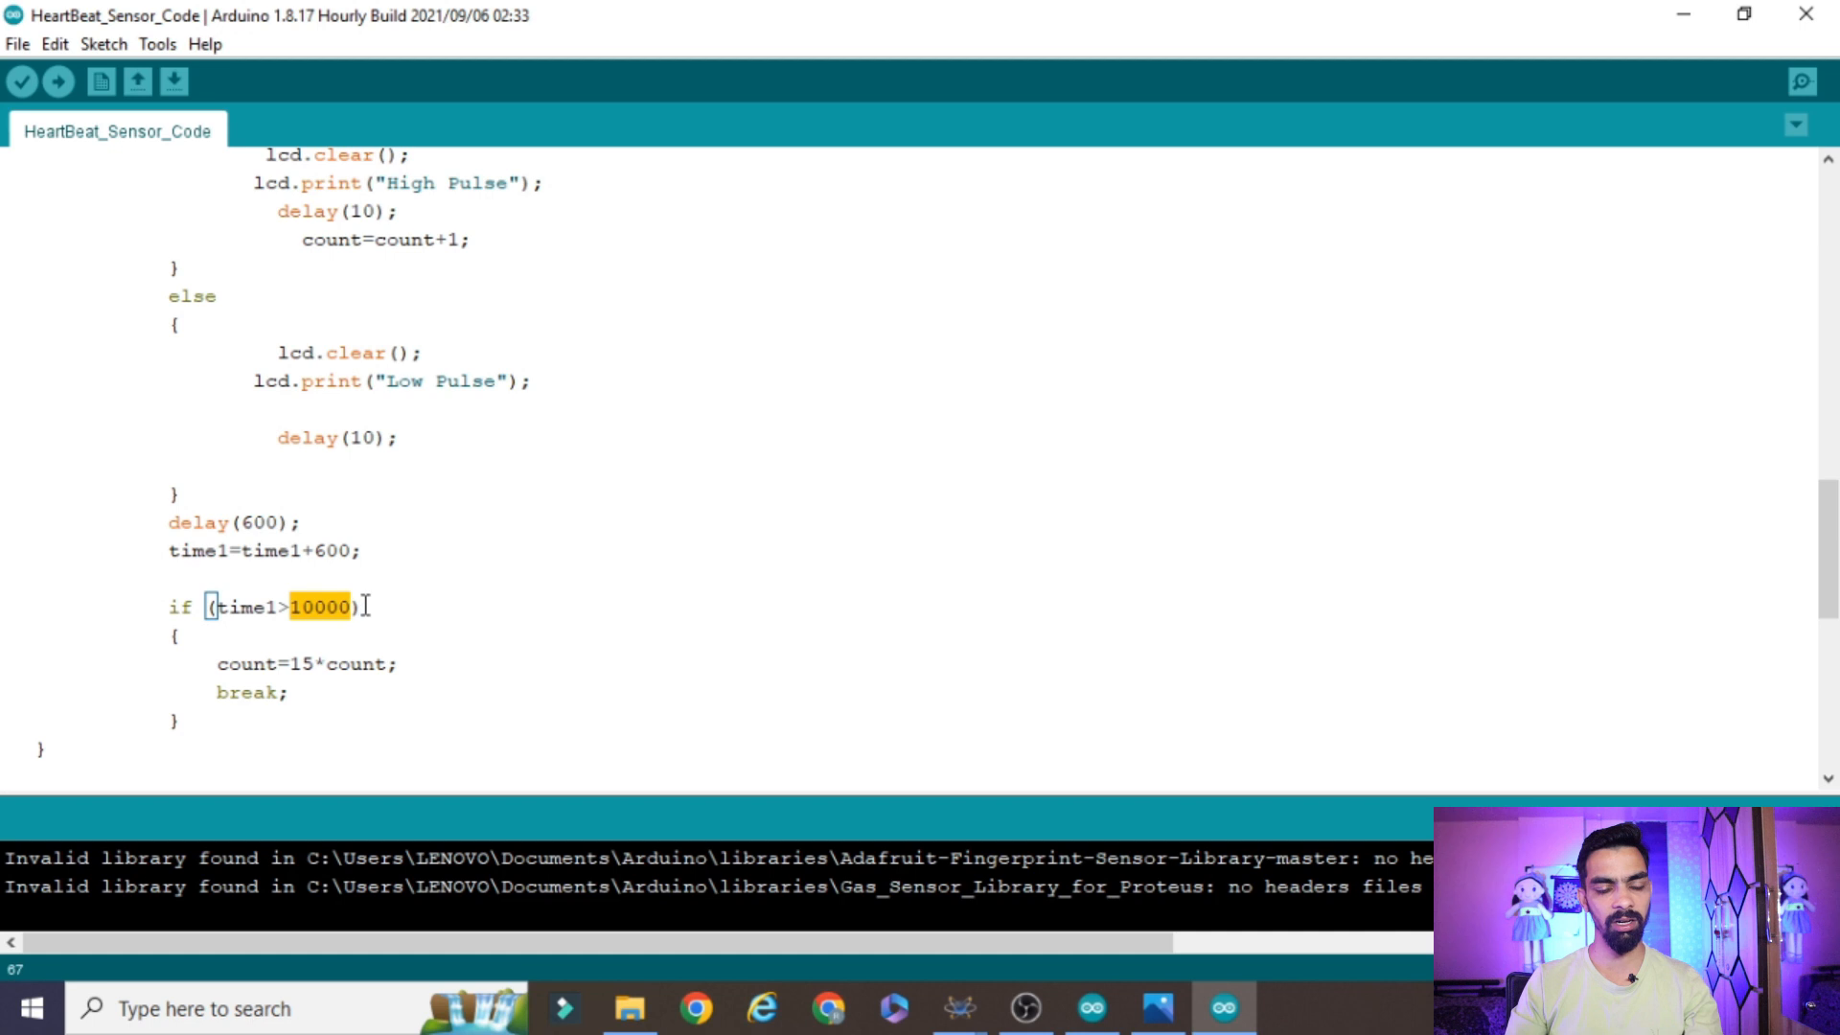
{"action": "left_click", "coordinate": [365, 606]}
{"action": "left_click", "coordinate": [233, 607]}
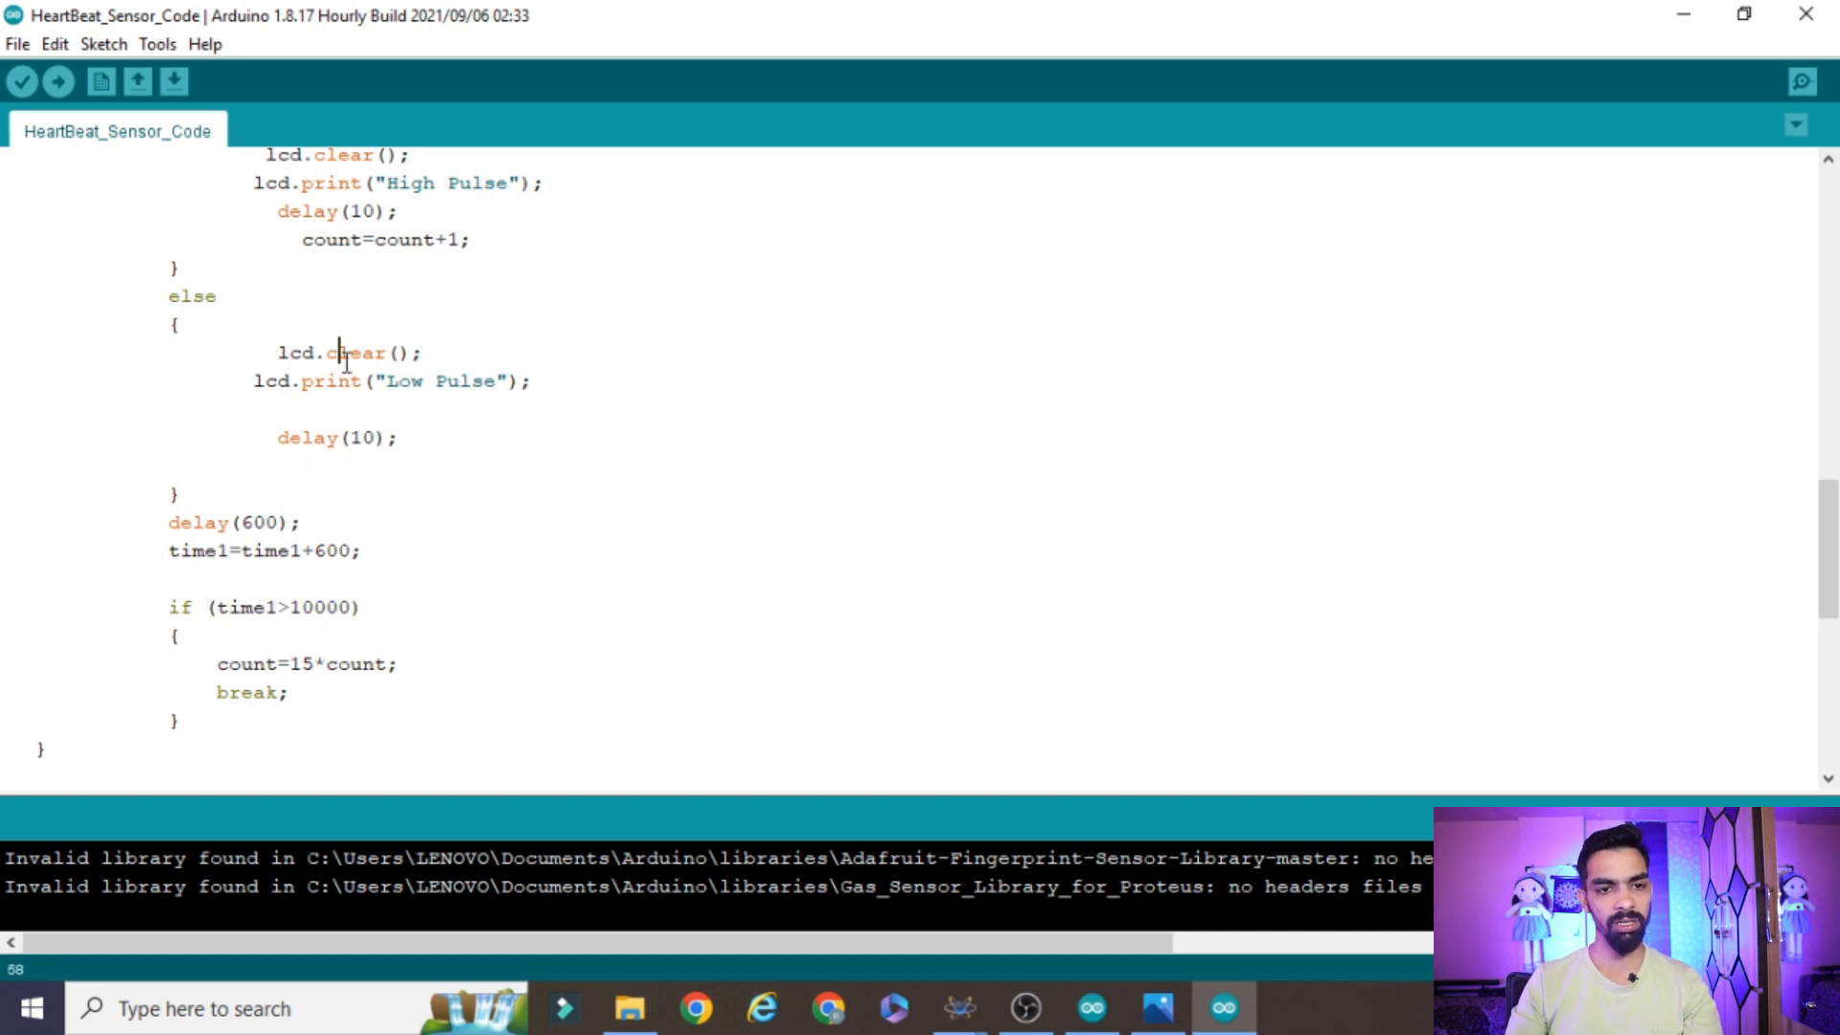
Relate the count=count+1 line to the count=15*count calculation inside the time1 condition
{"action": "scroll", "coordinate": [346, 361], "scroll_direction": "up", "scroll_amount": 1}
{"action": "scroll", "coordinate": [368, 503], "scroll_direction": "up", "scroll_amount": 2}
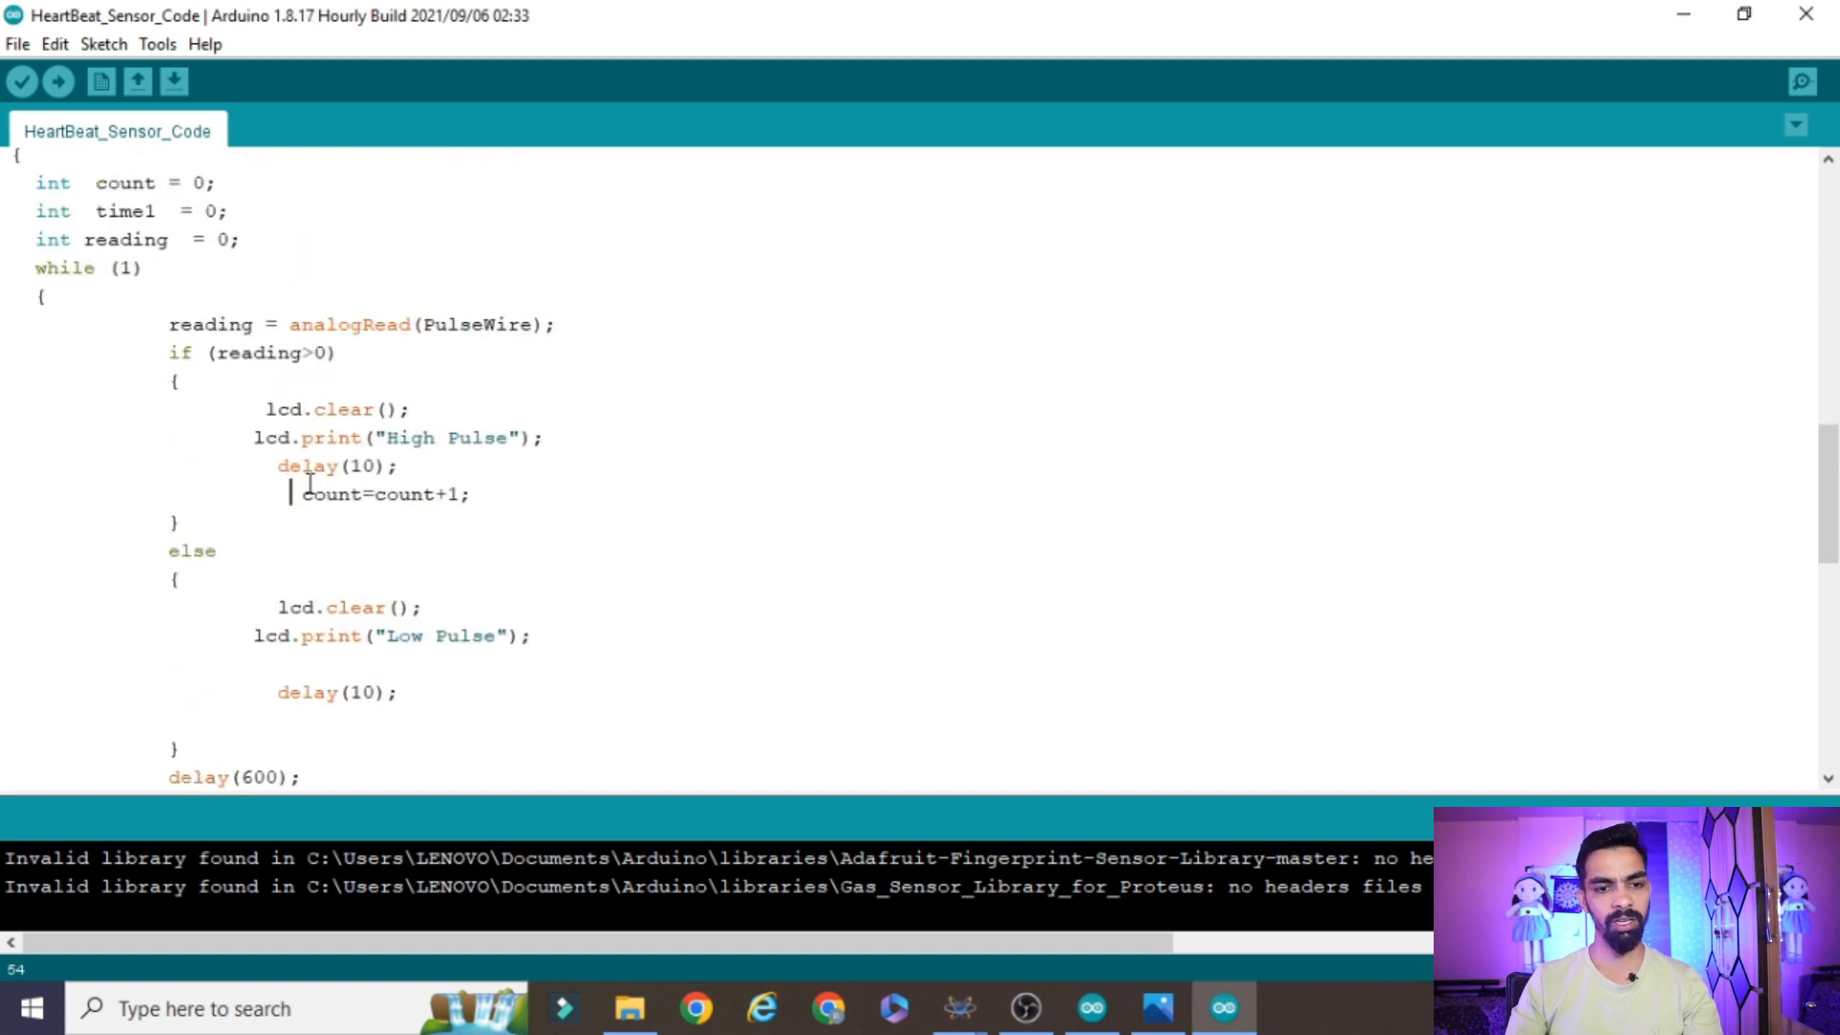
{"action": "left_click_drag", "start_coordinate": [309, 488], "coordinate": [476, 493]}
{"action": "scroll", "coordinate": [480, 575], "scroll_direction": "down", "scroll_amount": 5}
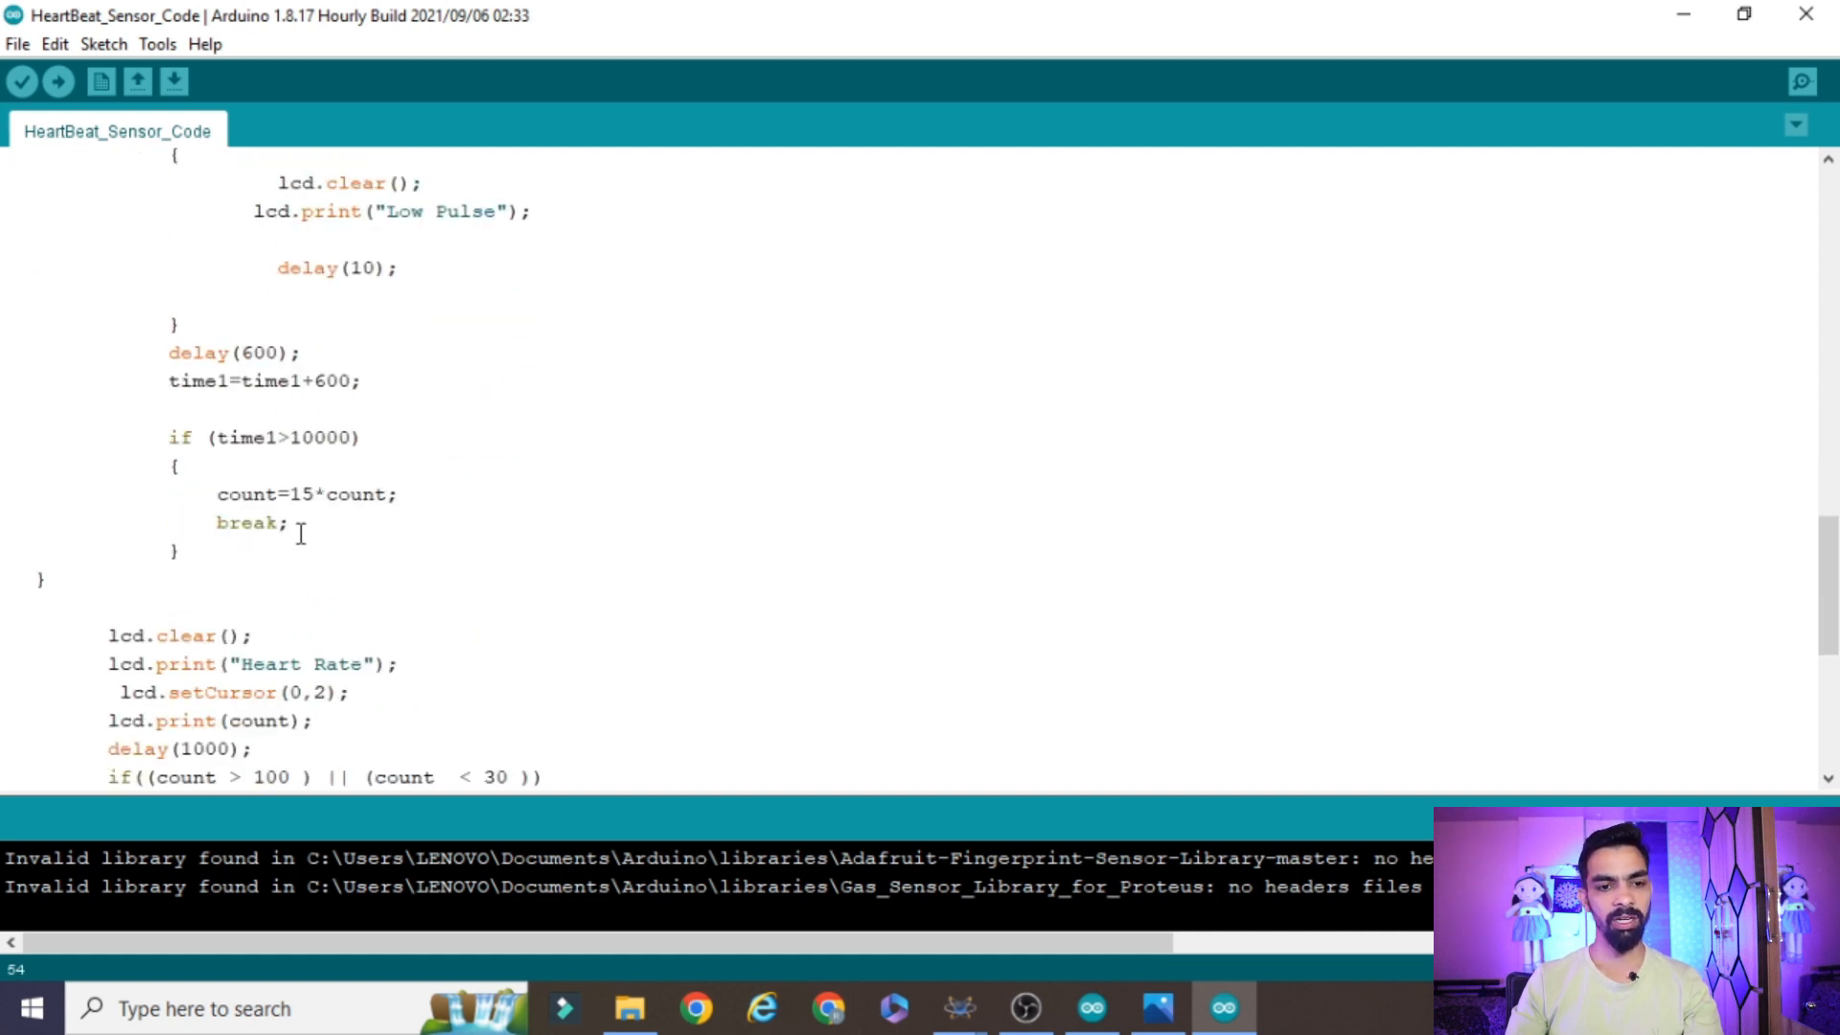
{"action": "left_click_drag", "start_coordinate": [292, 495], "coordinate": [400, 494]}
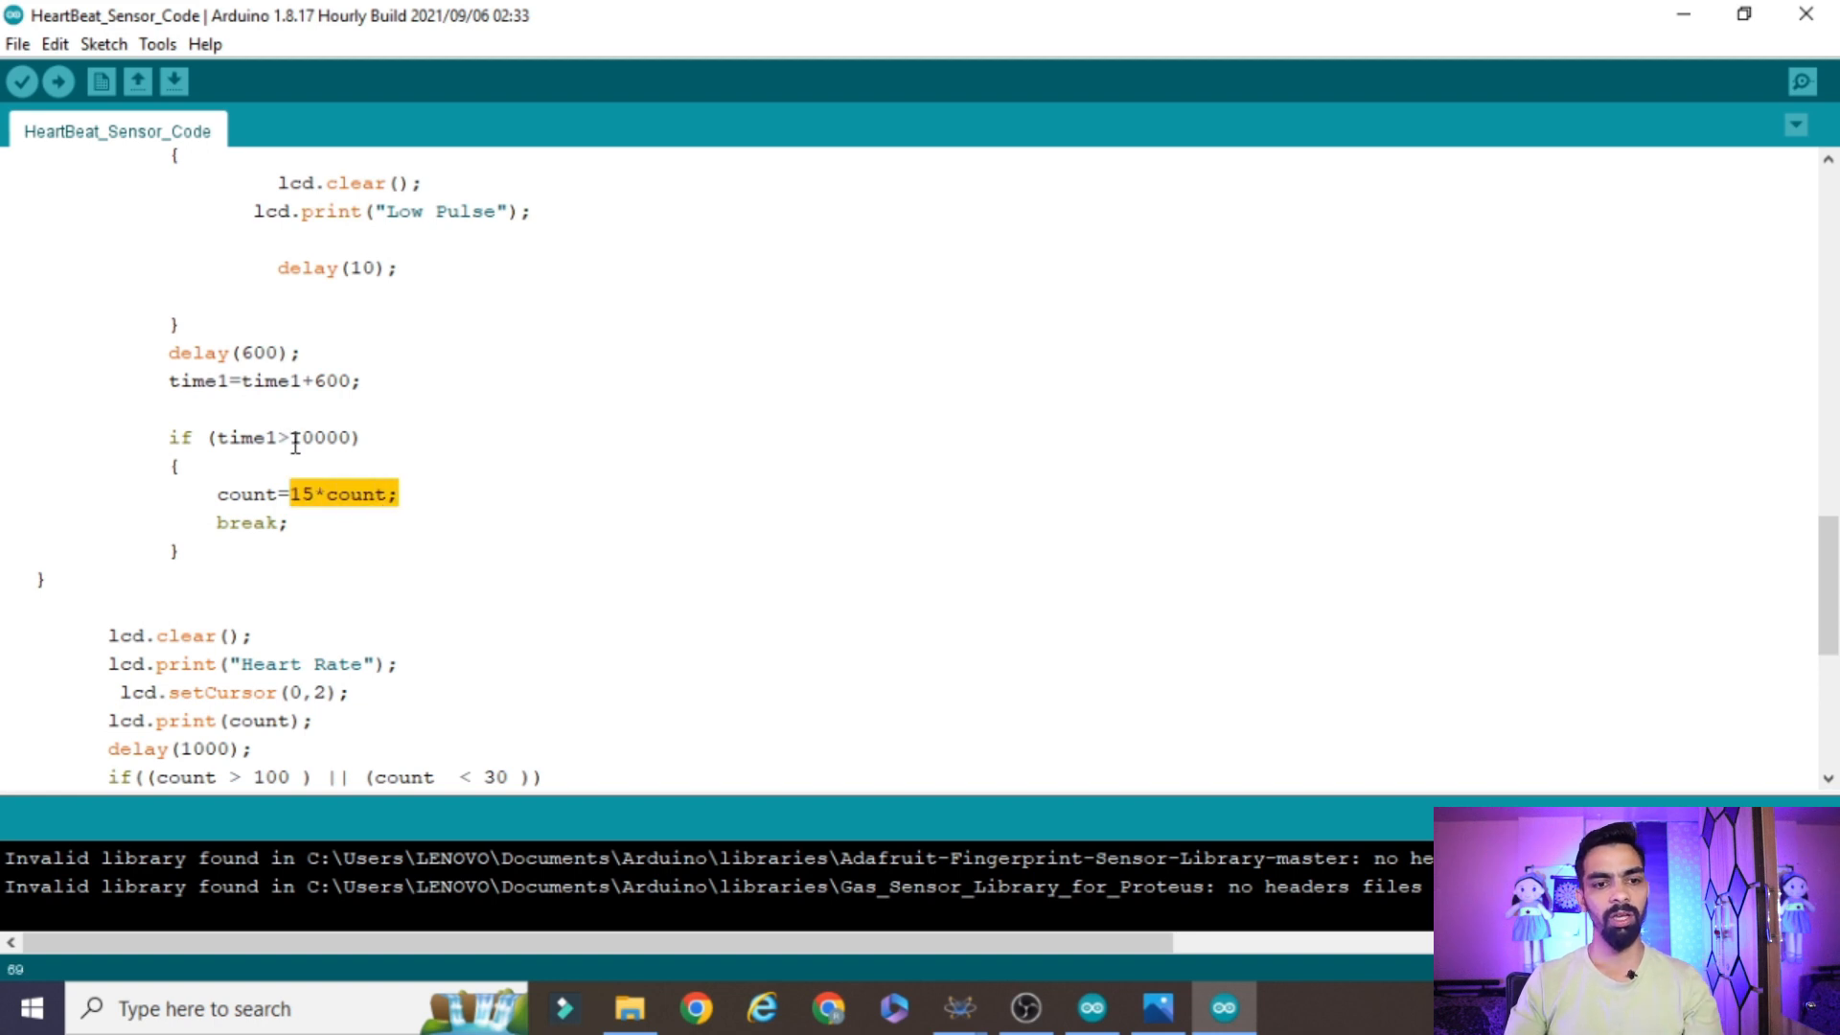
{"action": "left_click_drag", "start_coordinate": [316, 492], "coordinate": [284, 495]}
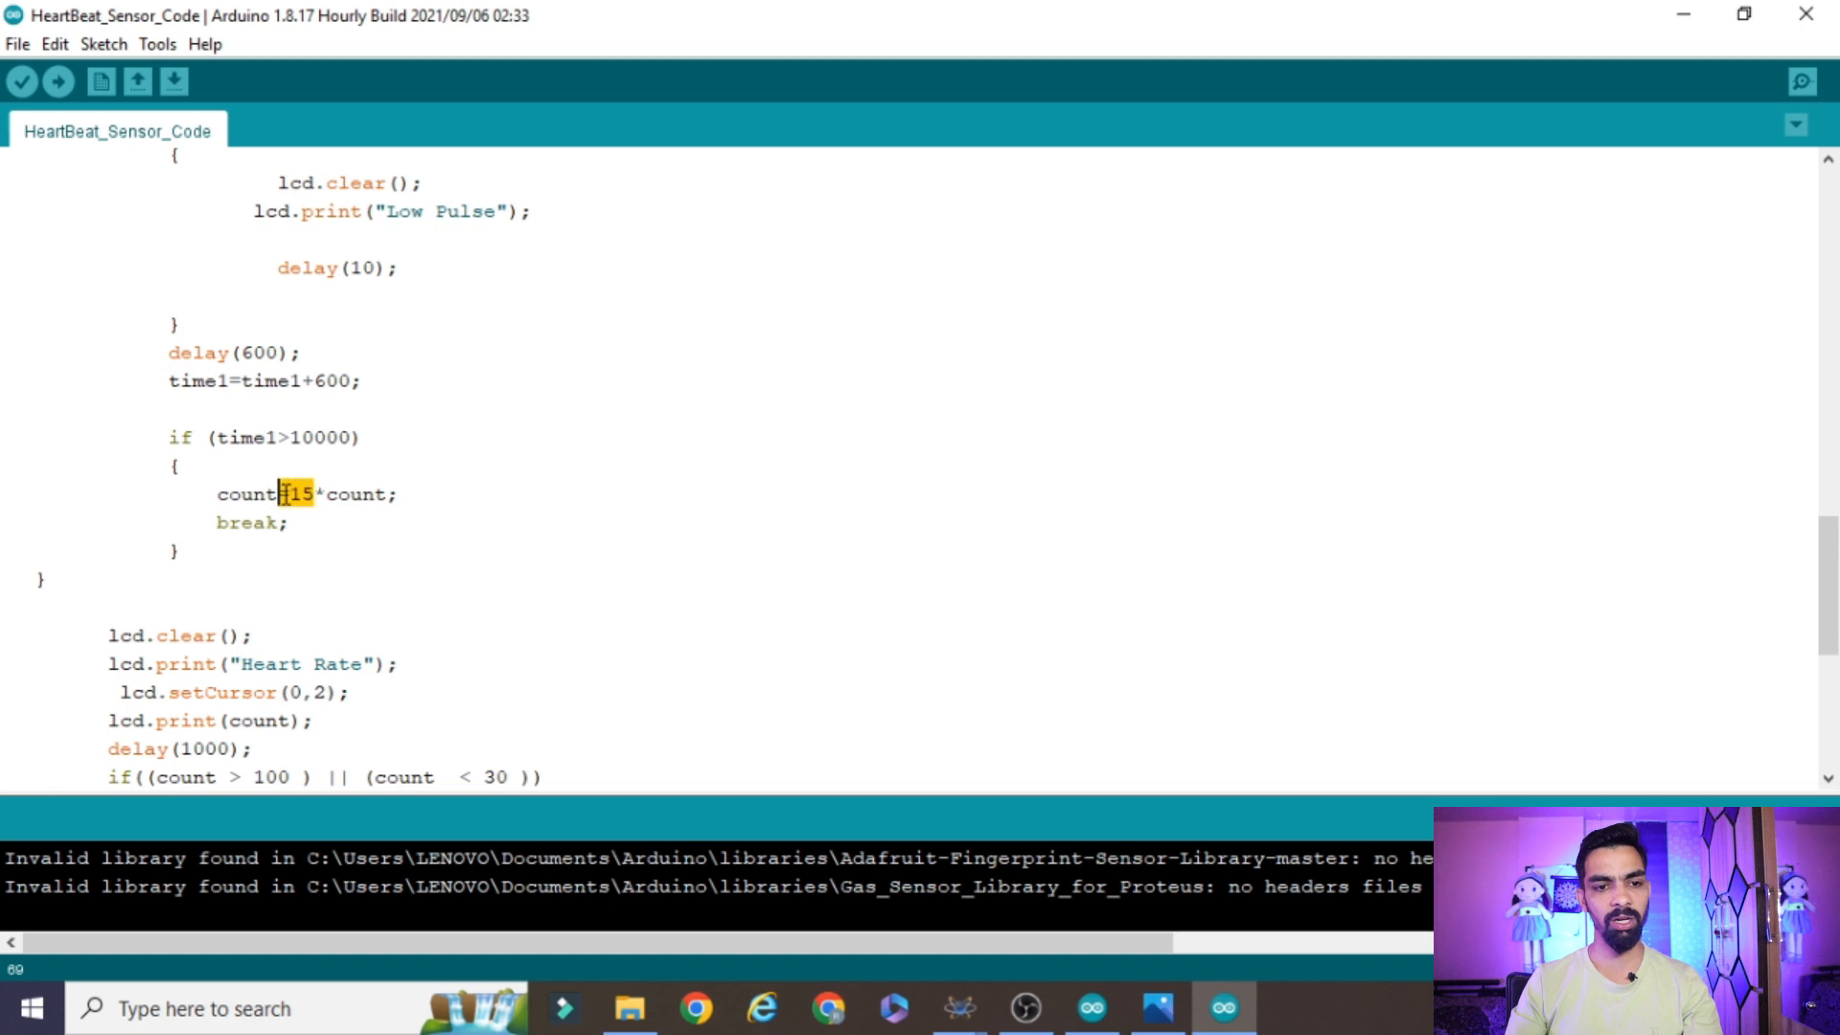
Try a time1 threshold of 600000 and remove the 15* multiplier from the count calculation
{"action": "left_click", "coordinate": [303, 441]}
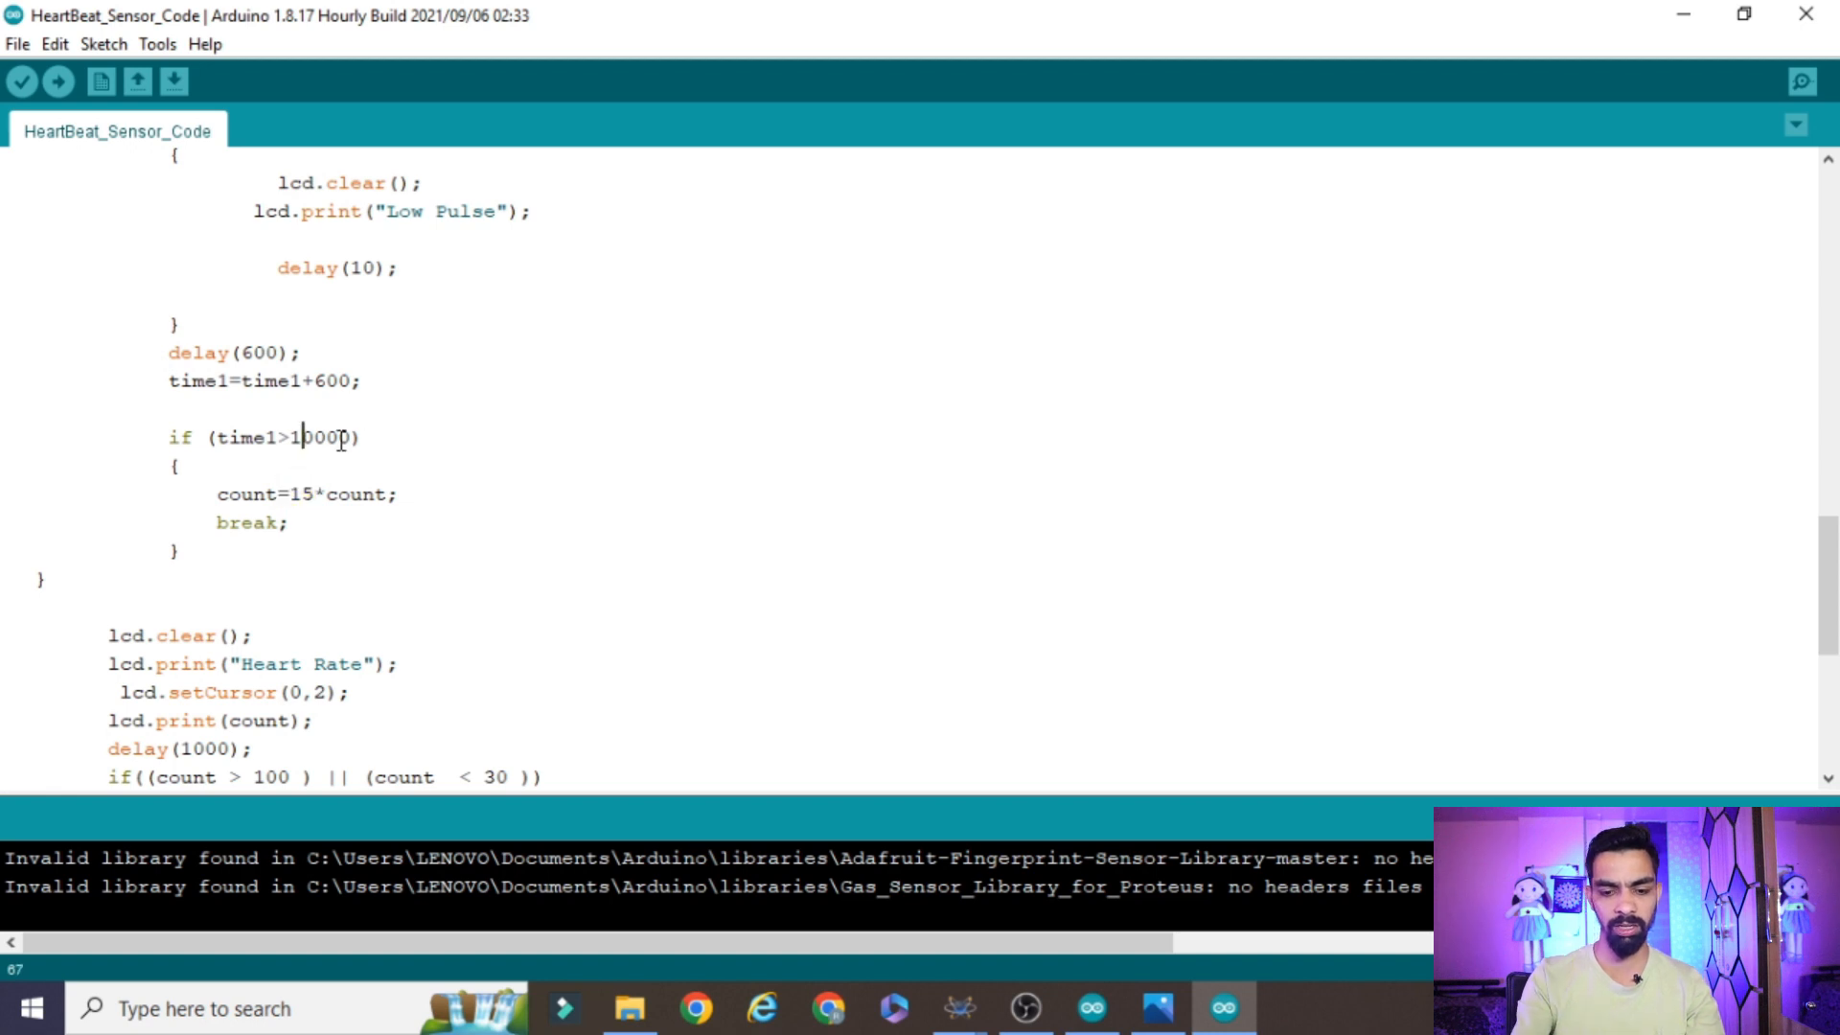
{"action": "key", "text": "BackSpace"}
{"action": "type", "text": "60"}
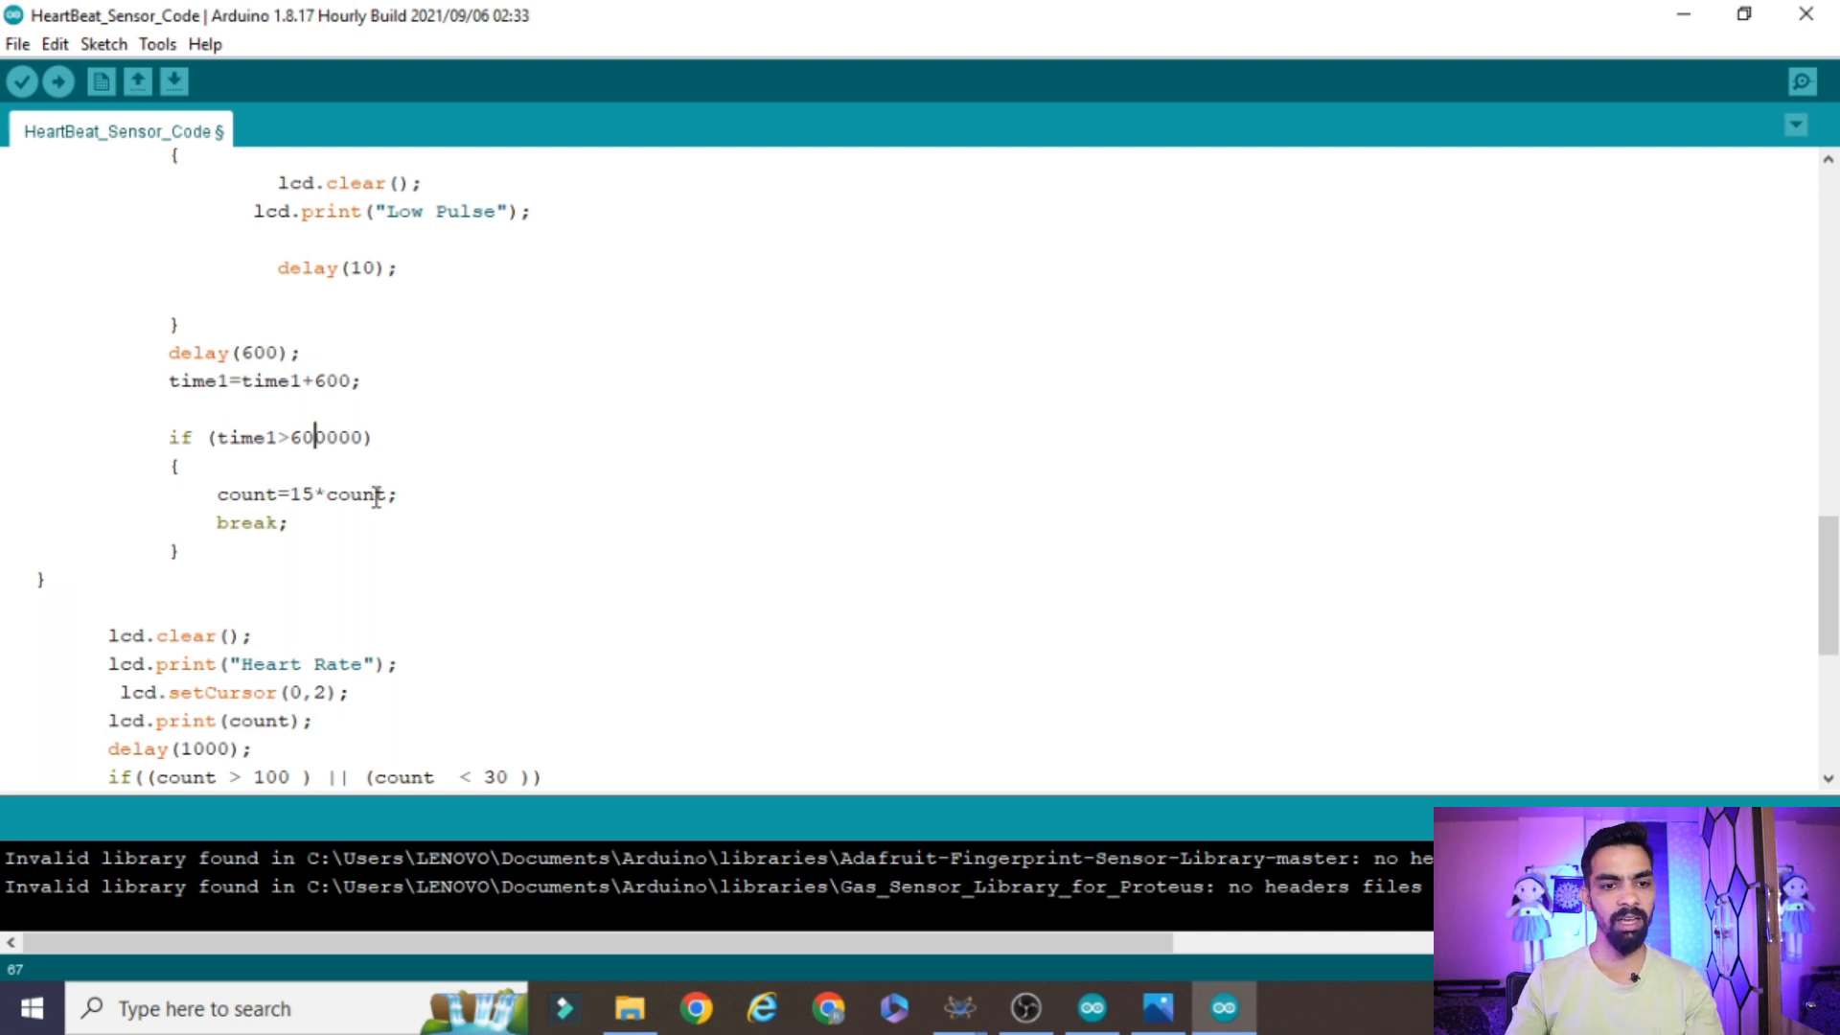
{"action": "left_click", "coordinate": [326, 493]}
{"action": "key", "text": "BackSpace"}
{"action": "key", "text": "BackSpace"}
{"action": "key", "text": "BackSpace"}
{"action": "left_click", "coordinate": [328, 494]}
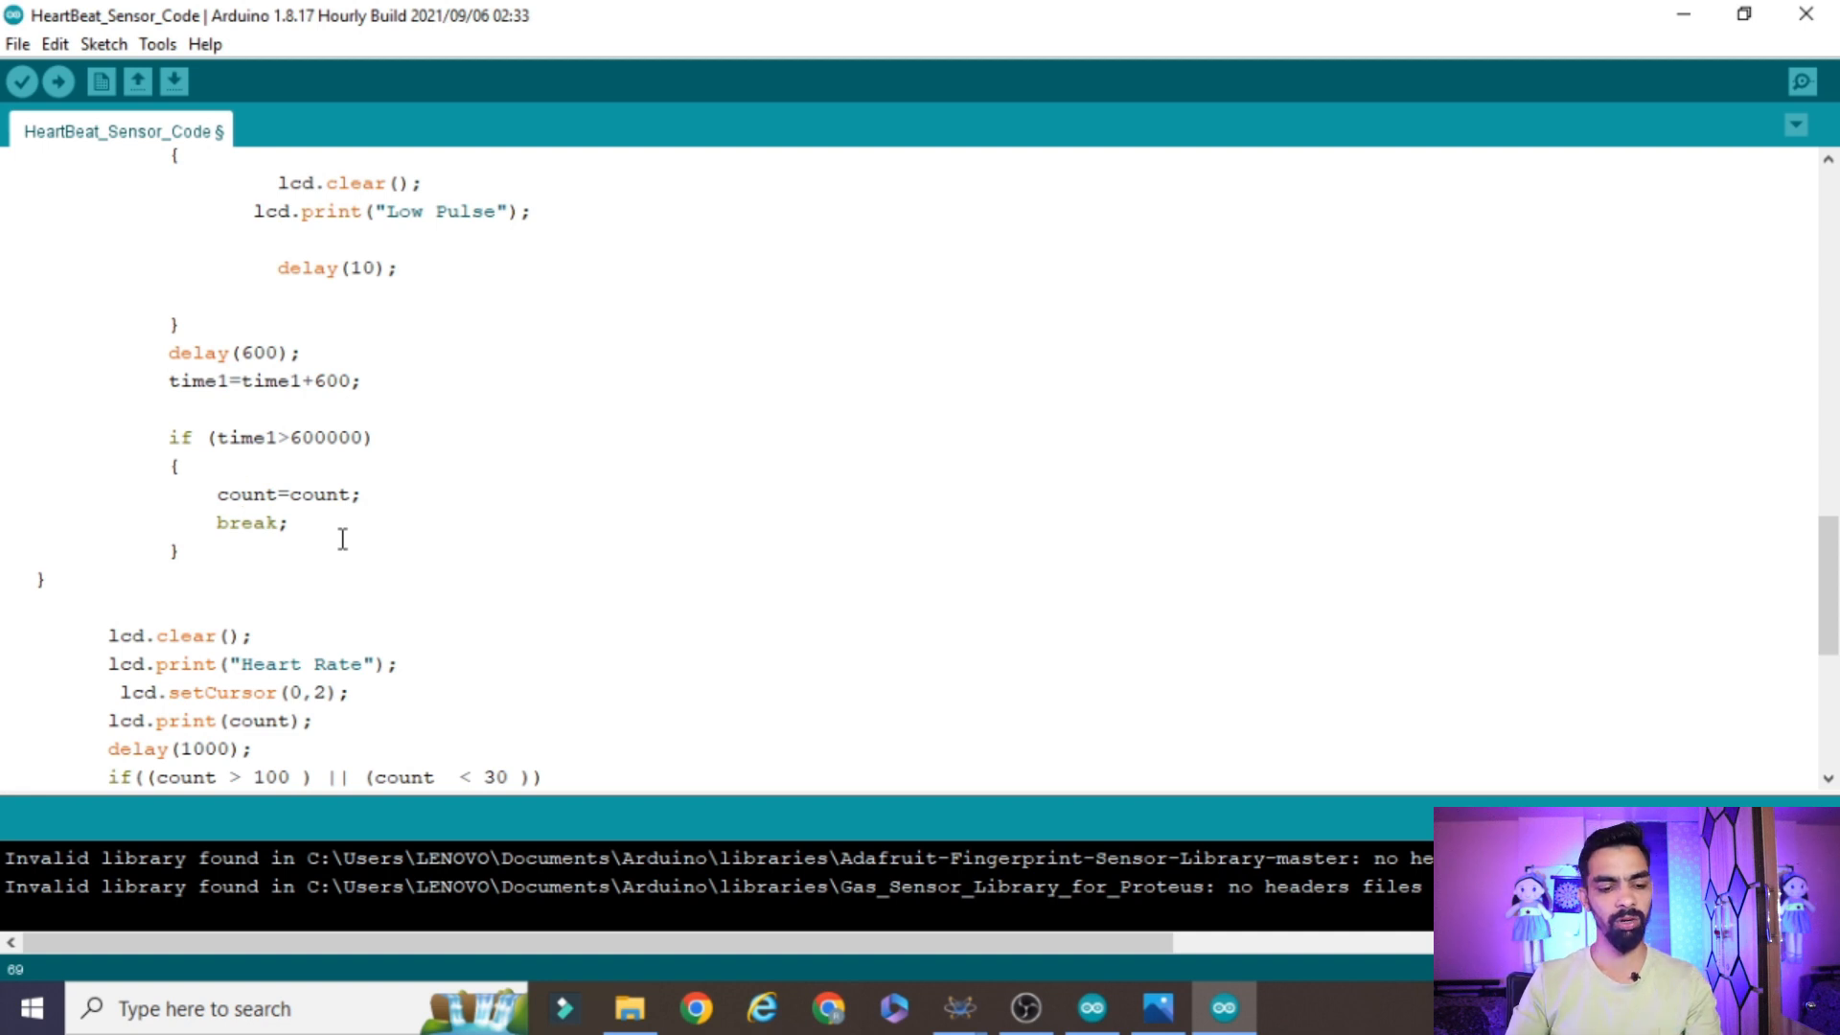
Undo the multiplier removal and the time1 threshold change
{"action": "key", "text": "ctrl+z"}
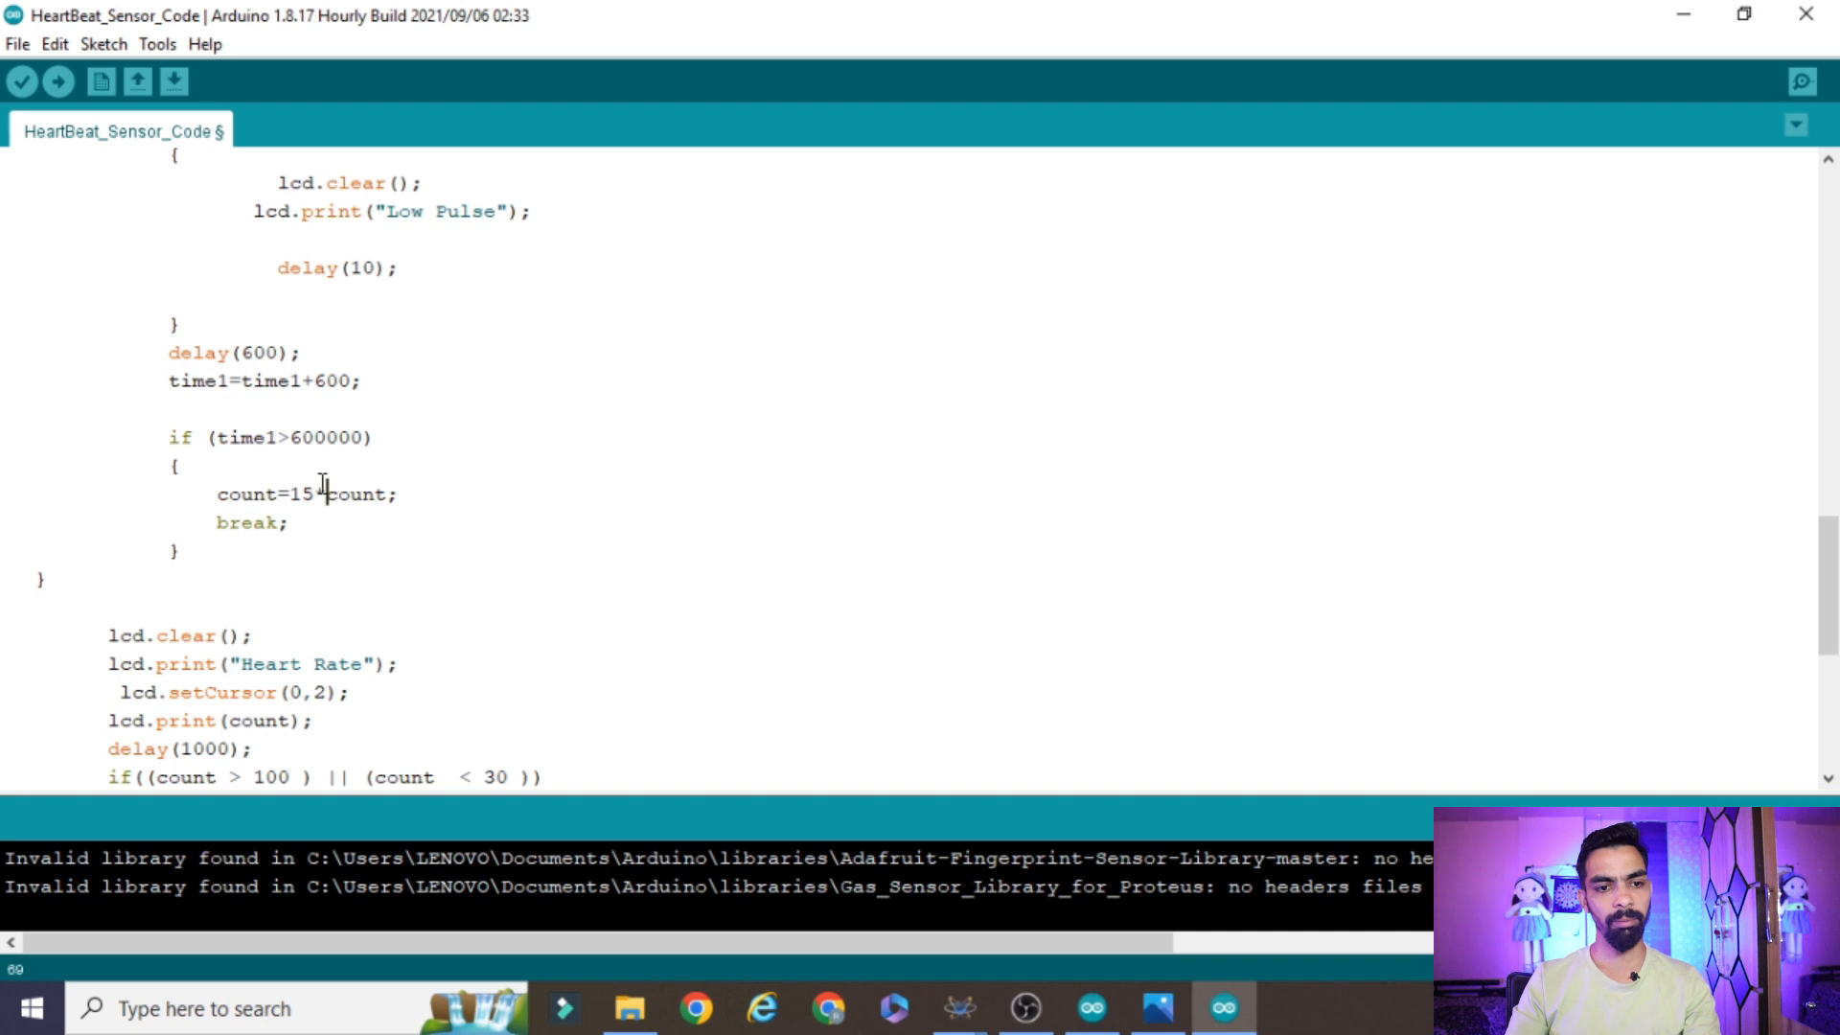
{"action": "left_click_drag", "start_coordinate": [296, 494], "coordinate": [291, 438]}
{"action": "key", "text": "ctrl+z"}
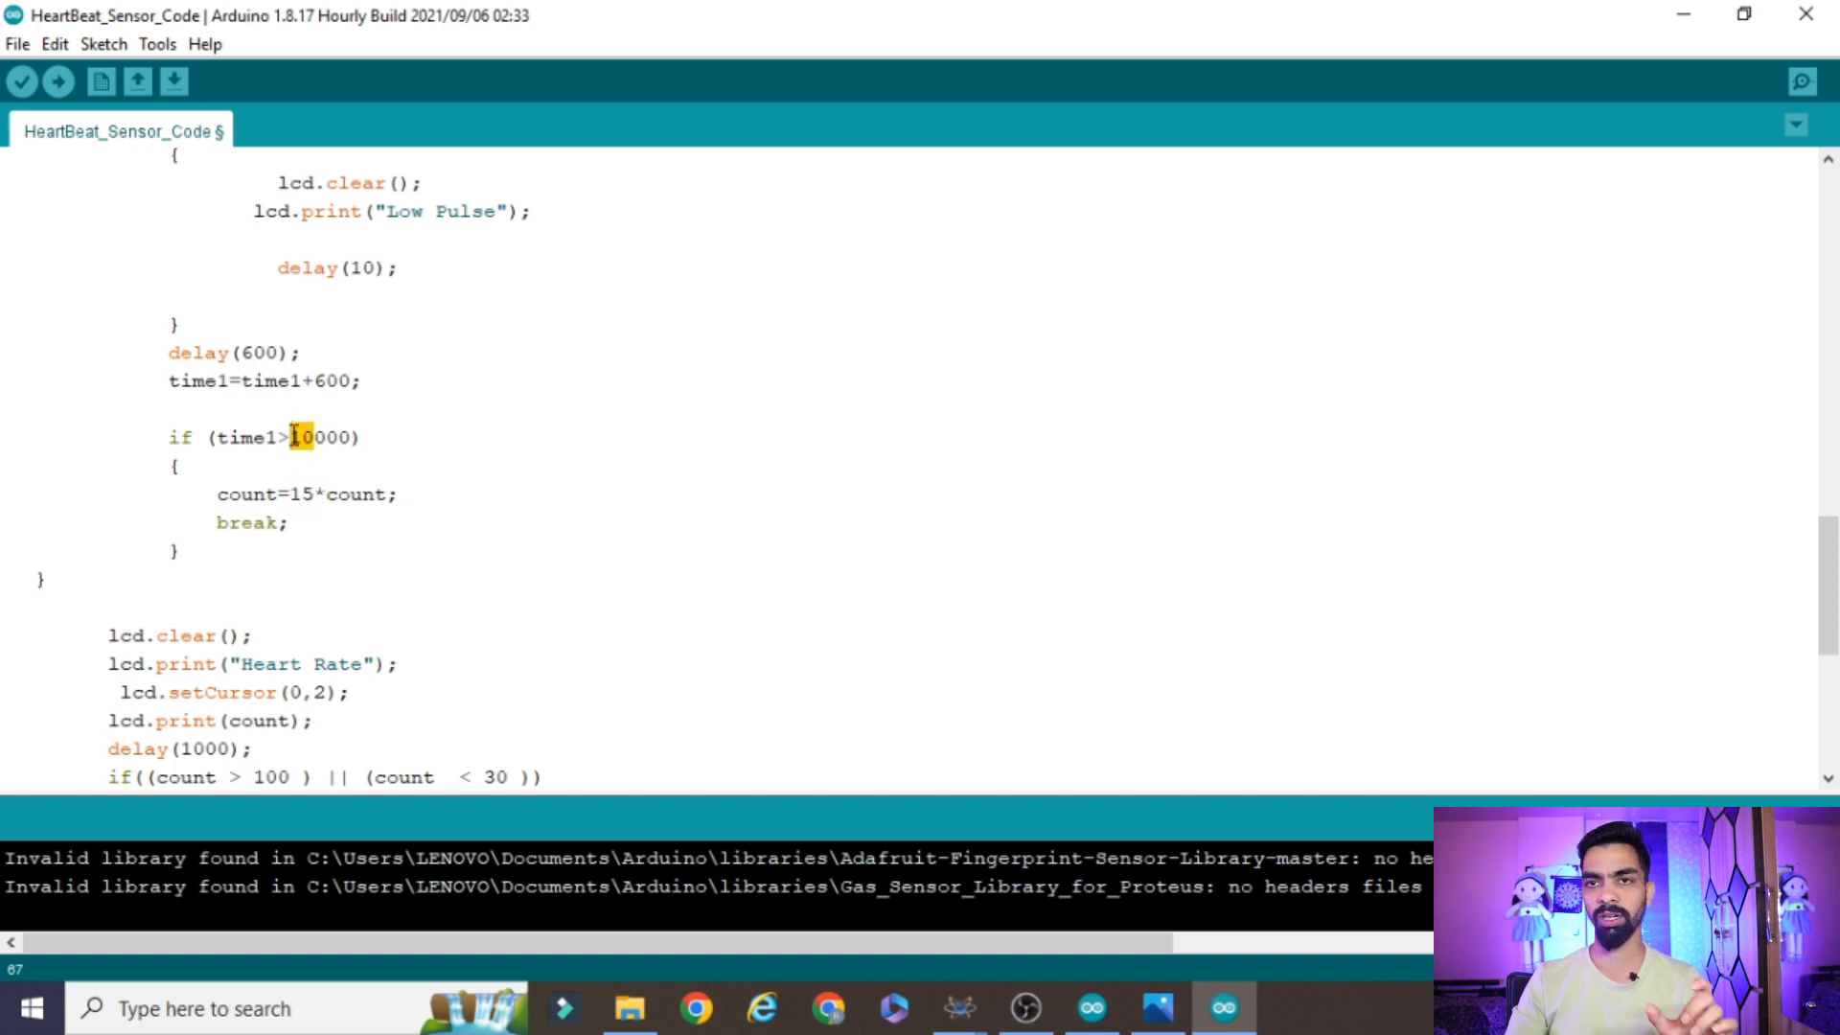
Compare the 10000 threshold in the time1 condition with the 15* multiplier applied to count
{"action": "left_click", "coordinate": [305, 493]}
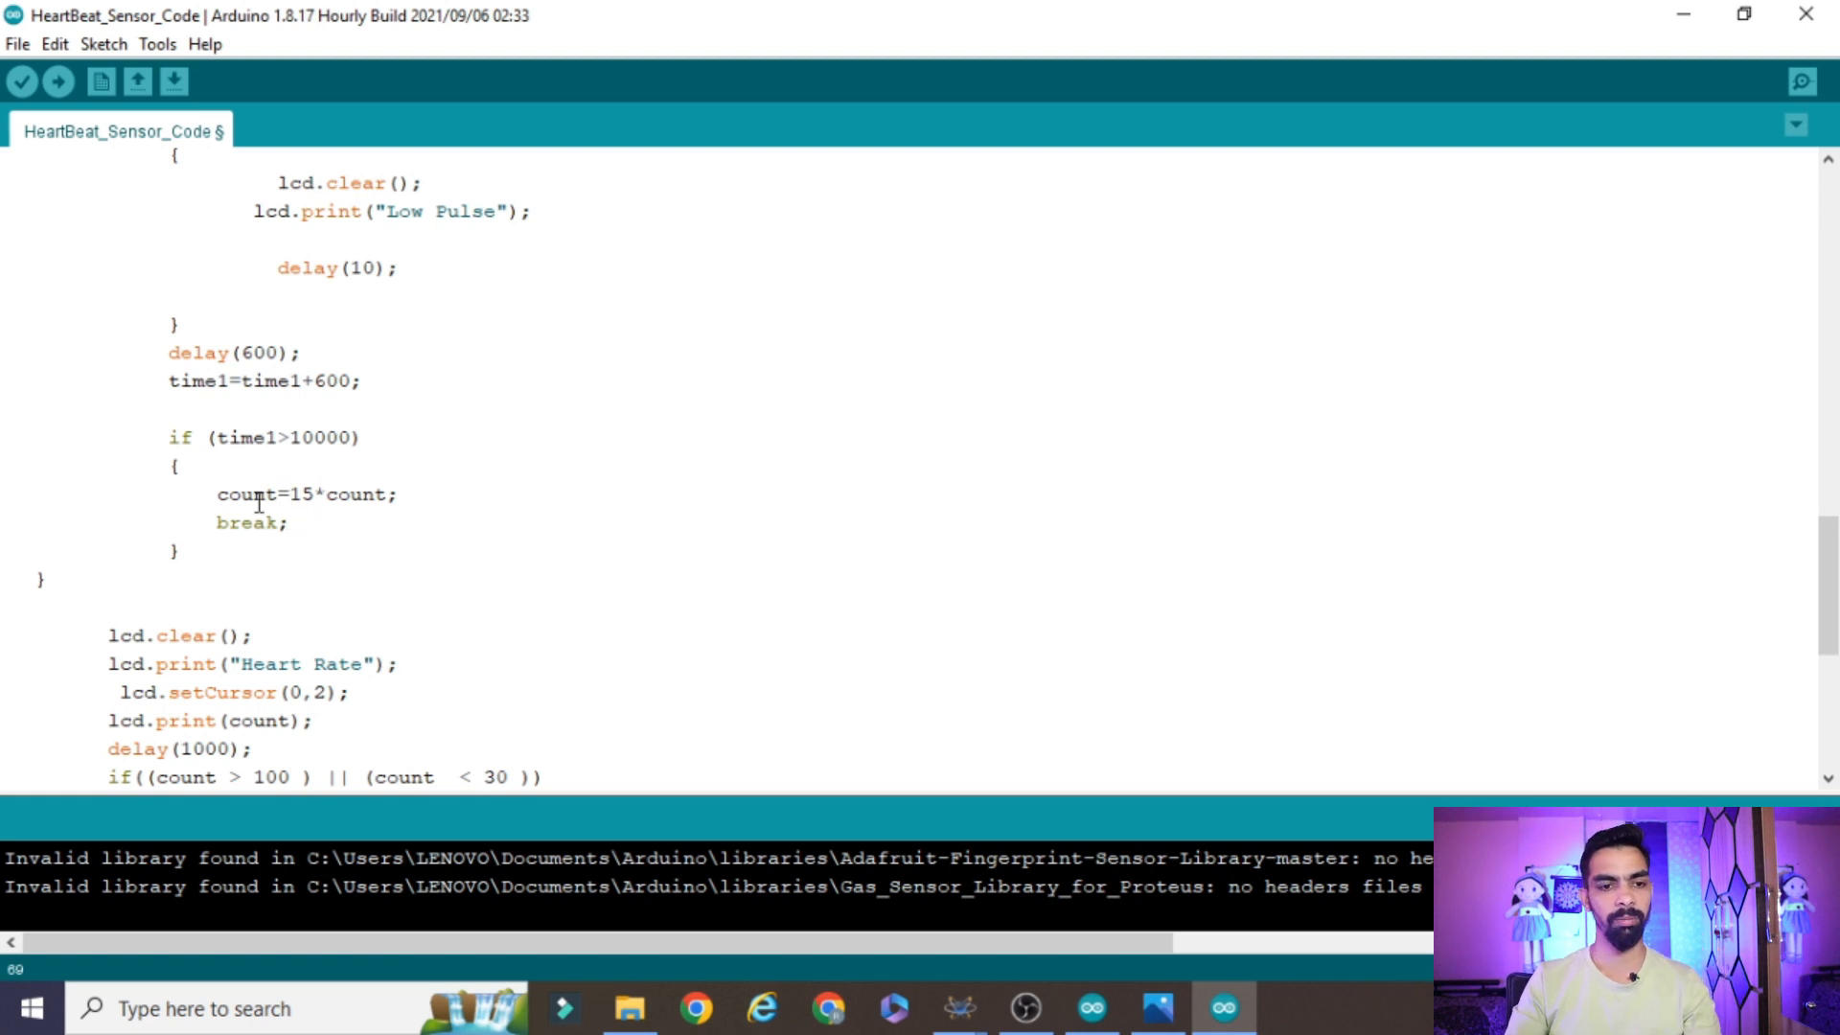
{"action": "double_click", "coordinate": [312, 435]}
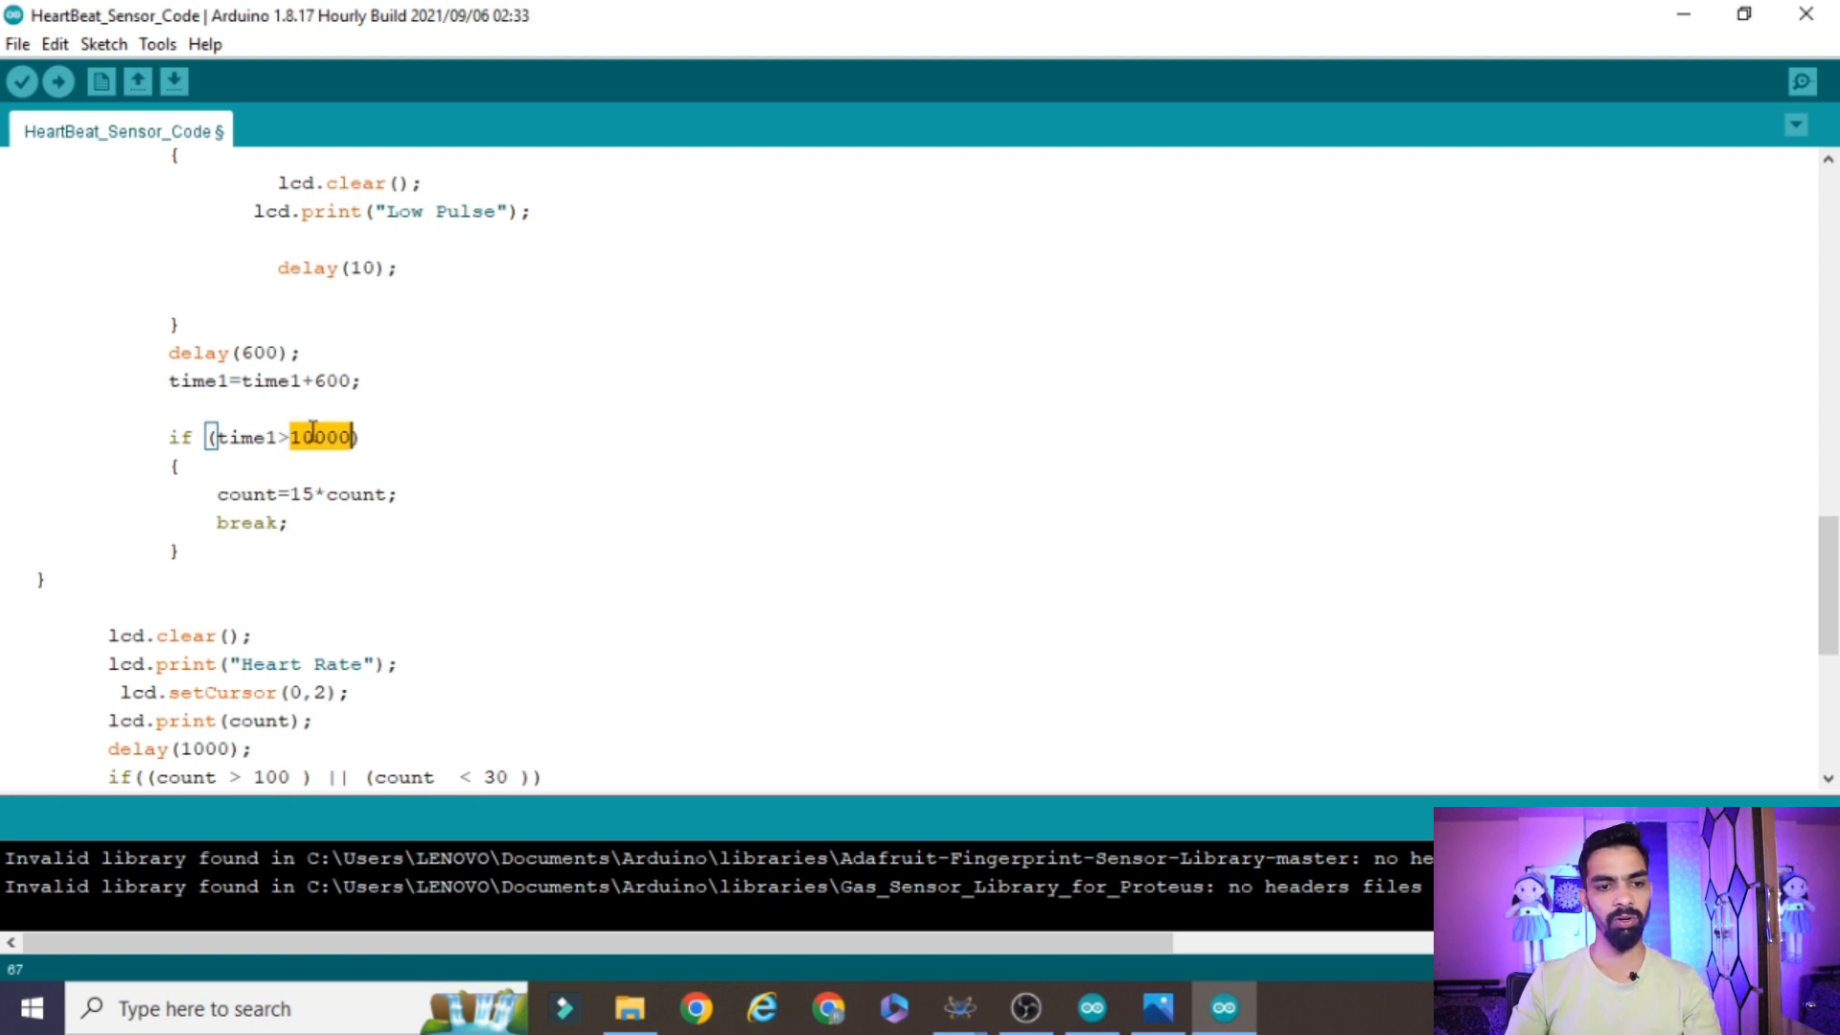
{"action": "left_click", "coordinate": [304, 493]}
{"action": "left_click_drag", "start_coordinate": [327, 493], "coordinate": [293, 494]}
{"action": "double_click", "coordinate": [247, 496]}
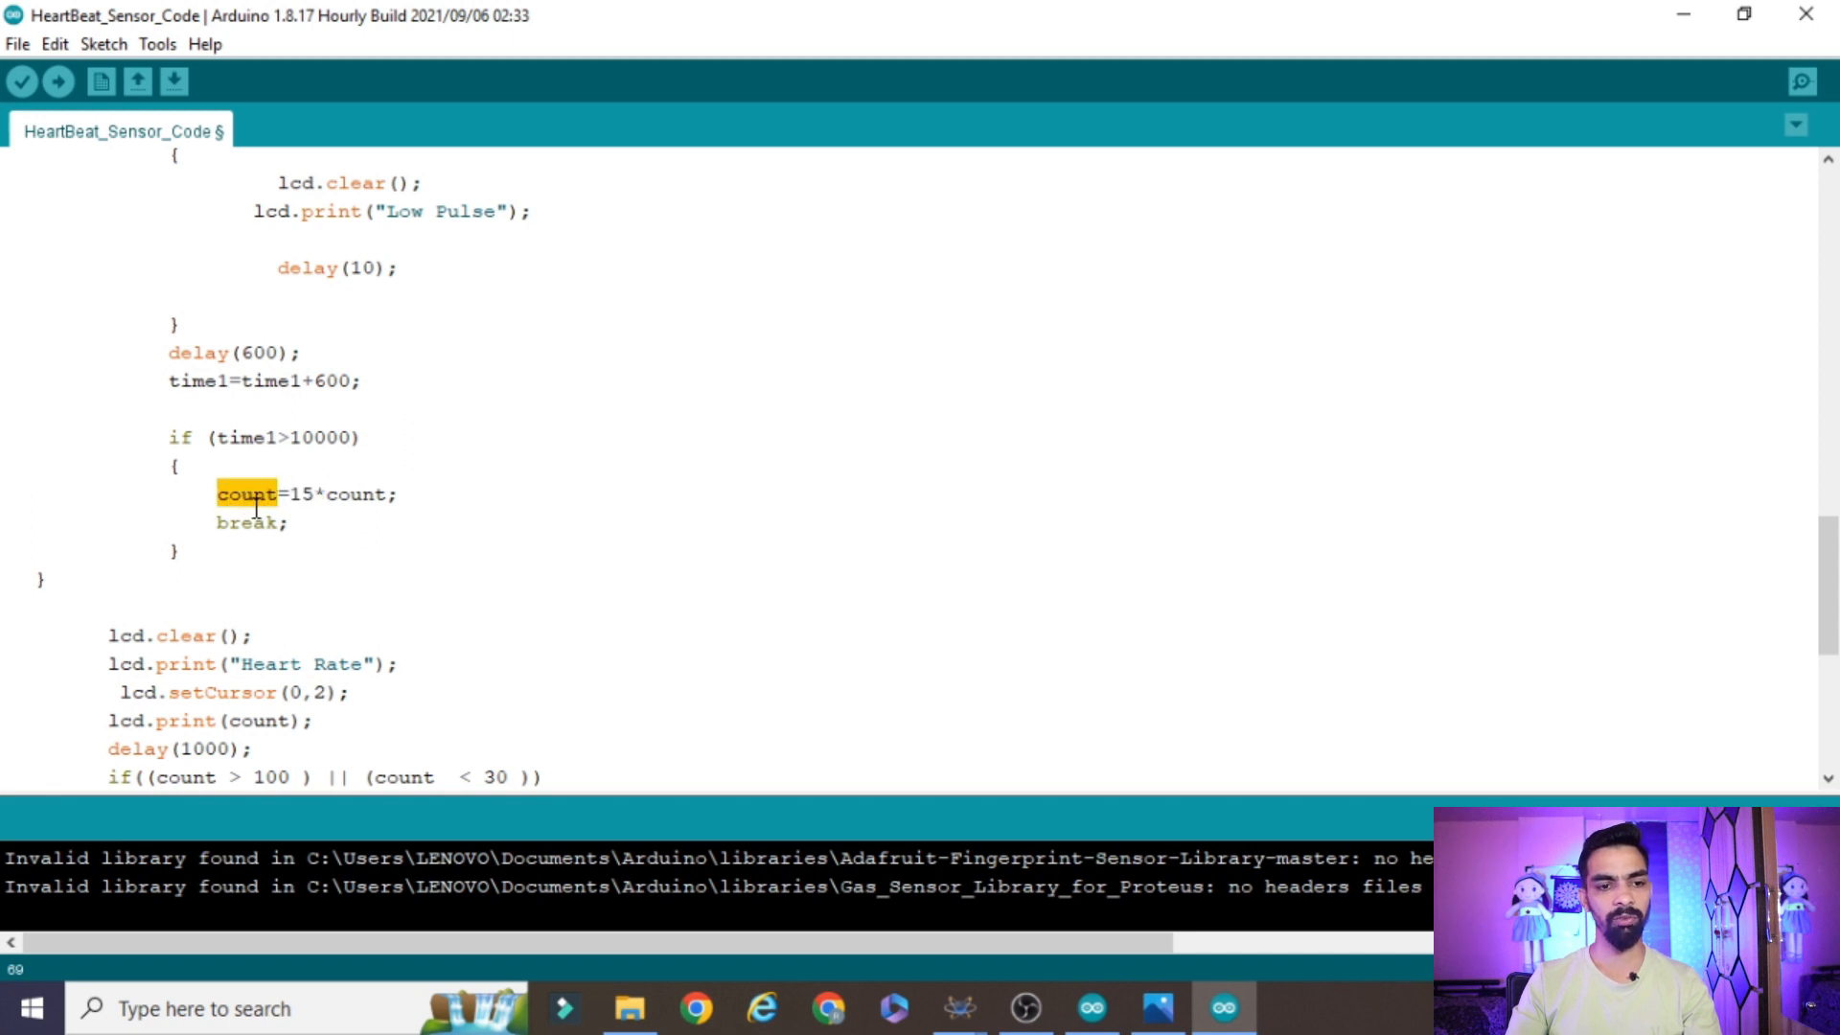
Examine the LCD lines that print "Heart Rate" and the count value after the while loop
{"action": "scroll", "coordinate": [308, 641], "scroll_direction": "down", "scroll_amount": 2}
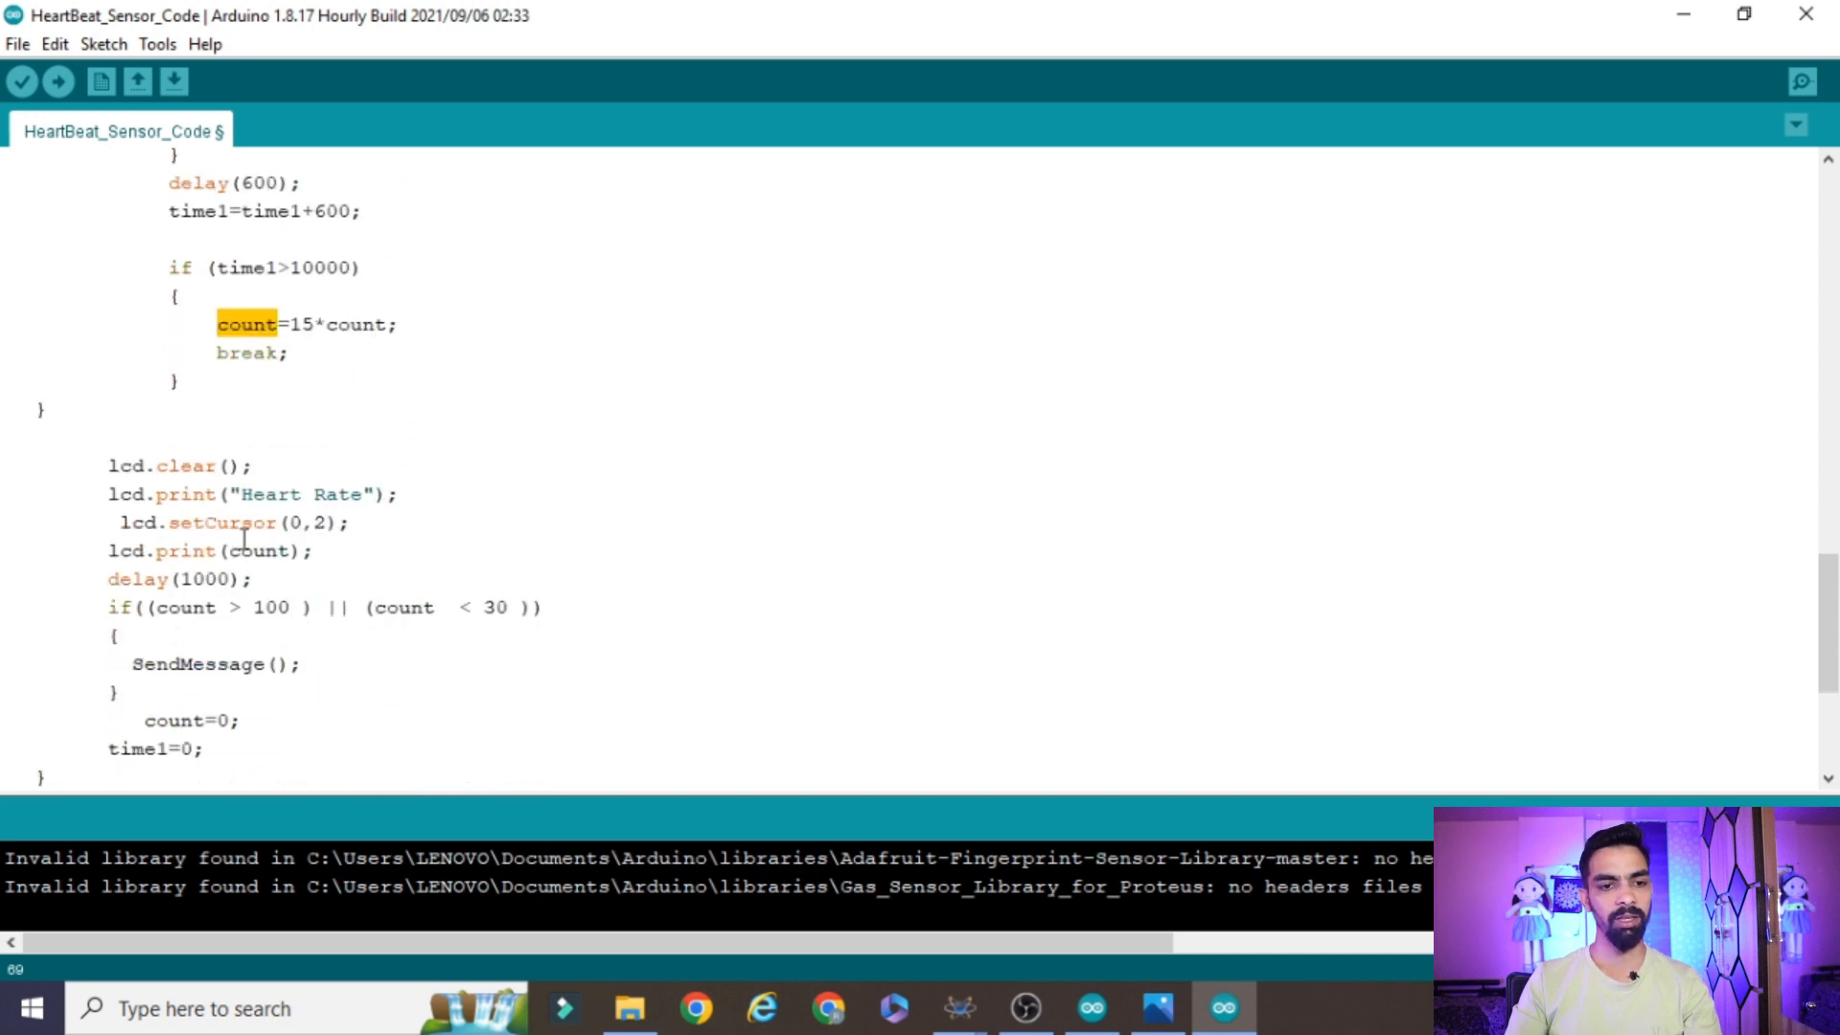
{"action": "left_click", "coordinate": [291, 489]}
{"action": "left_click_drag", "start_coordinate": [105, 497], "coordinate": [323, 577]}
{"action": "scroll", "coordinate": [644, 745], "scroll_direction": "down", "scroll_amount": 2}
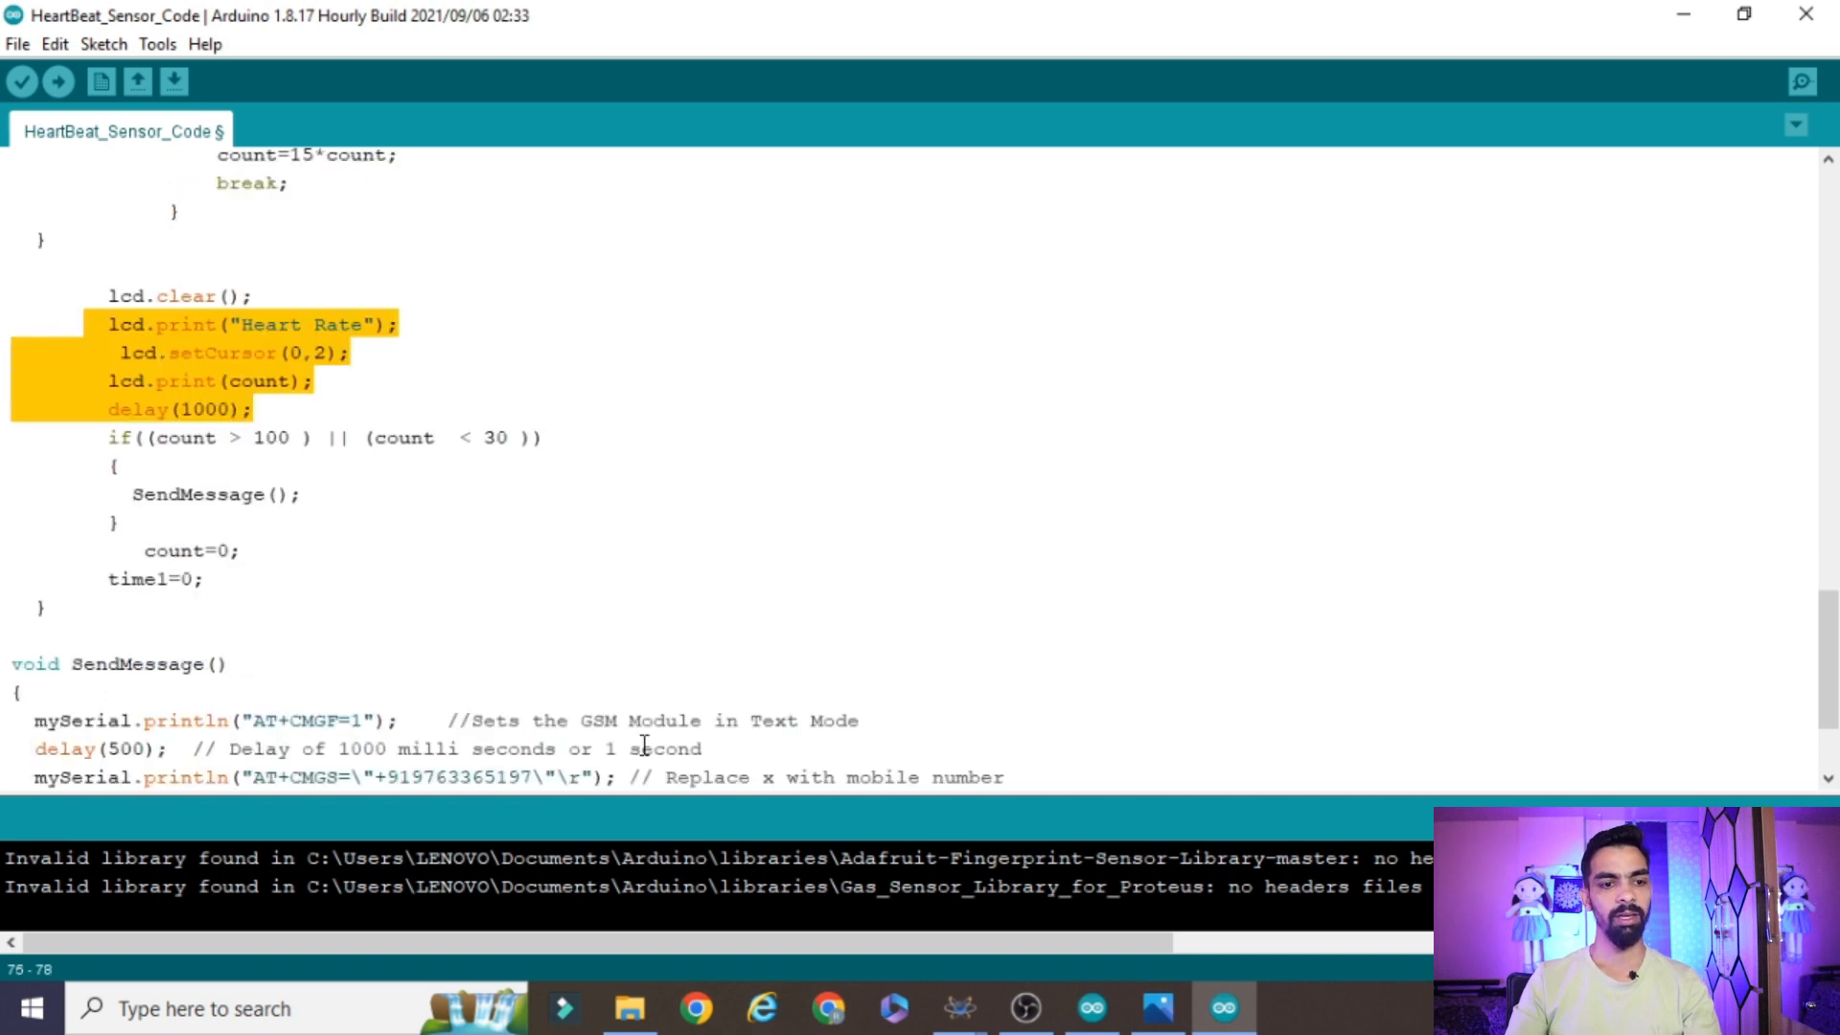
Examine the count > 100 and count < 30 limits in the condition that calls SendMessage()
{"action": "left_click", "coordinate": [193, 440]}
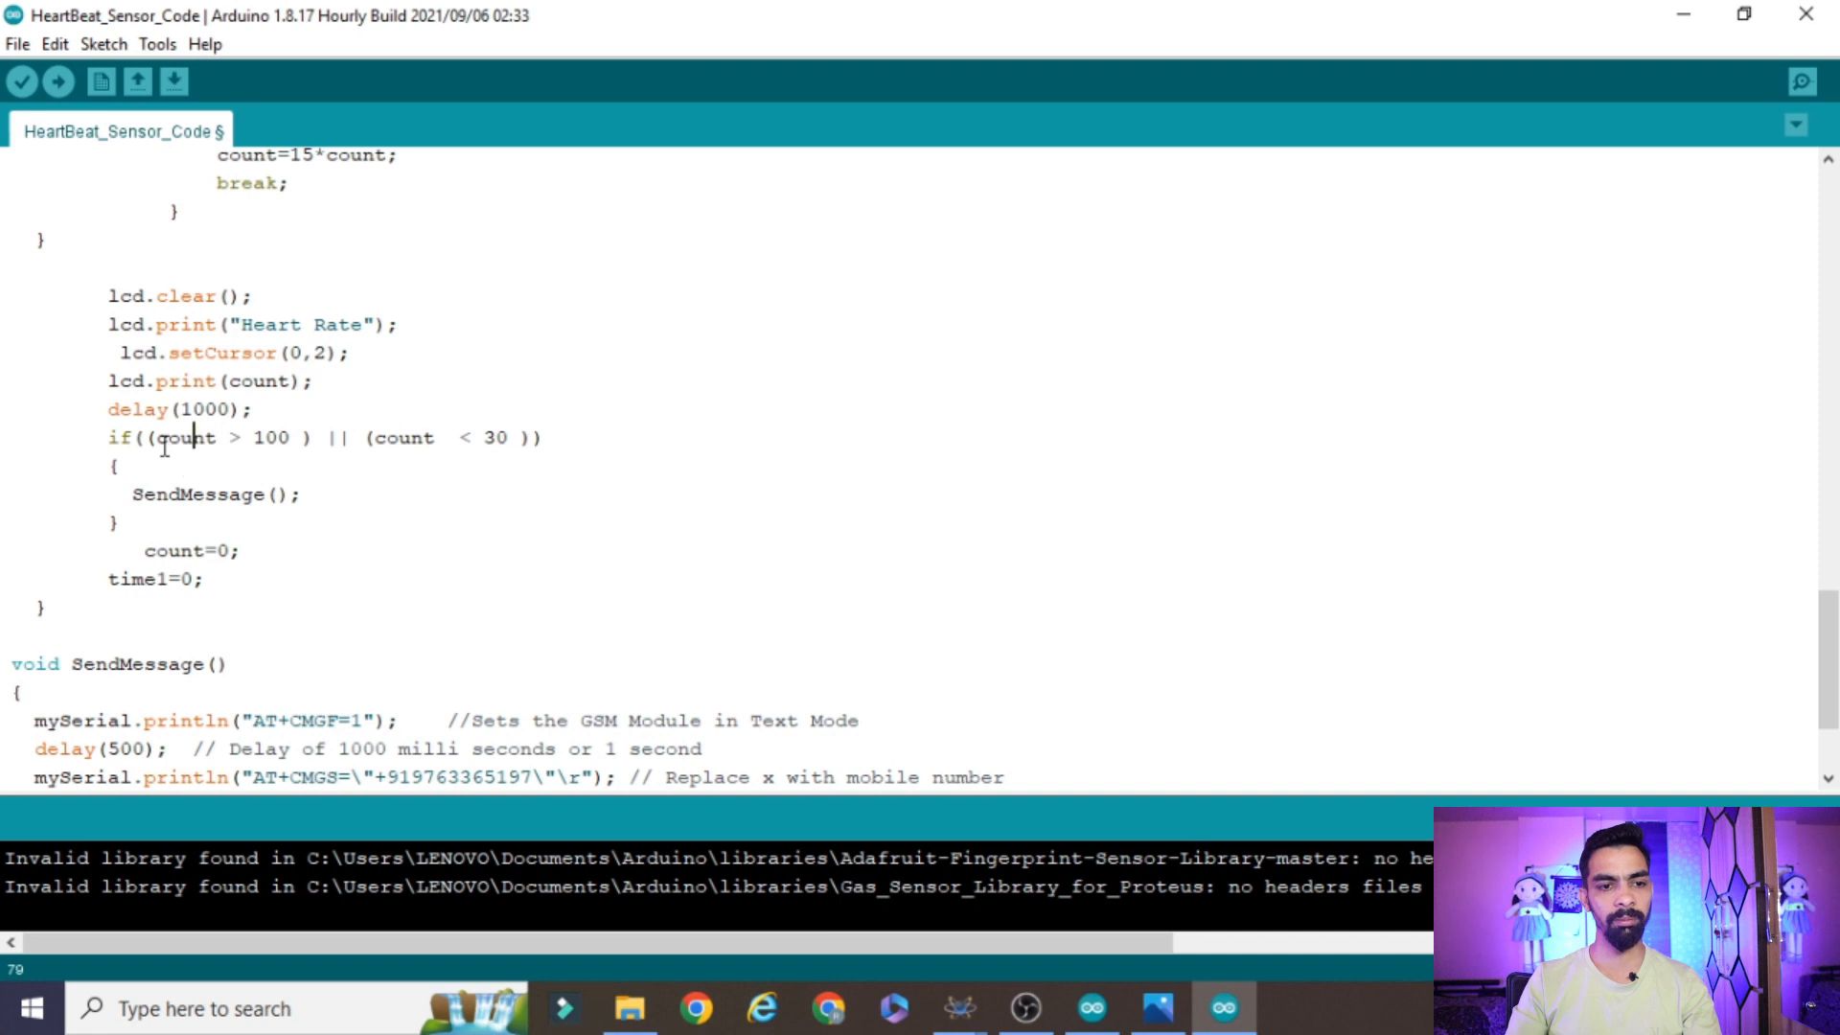
{"action": "left_click_drag", "start_coordinate": [250, 437], "coordinate": [301, 440]}
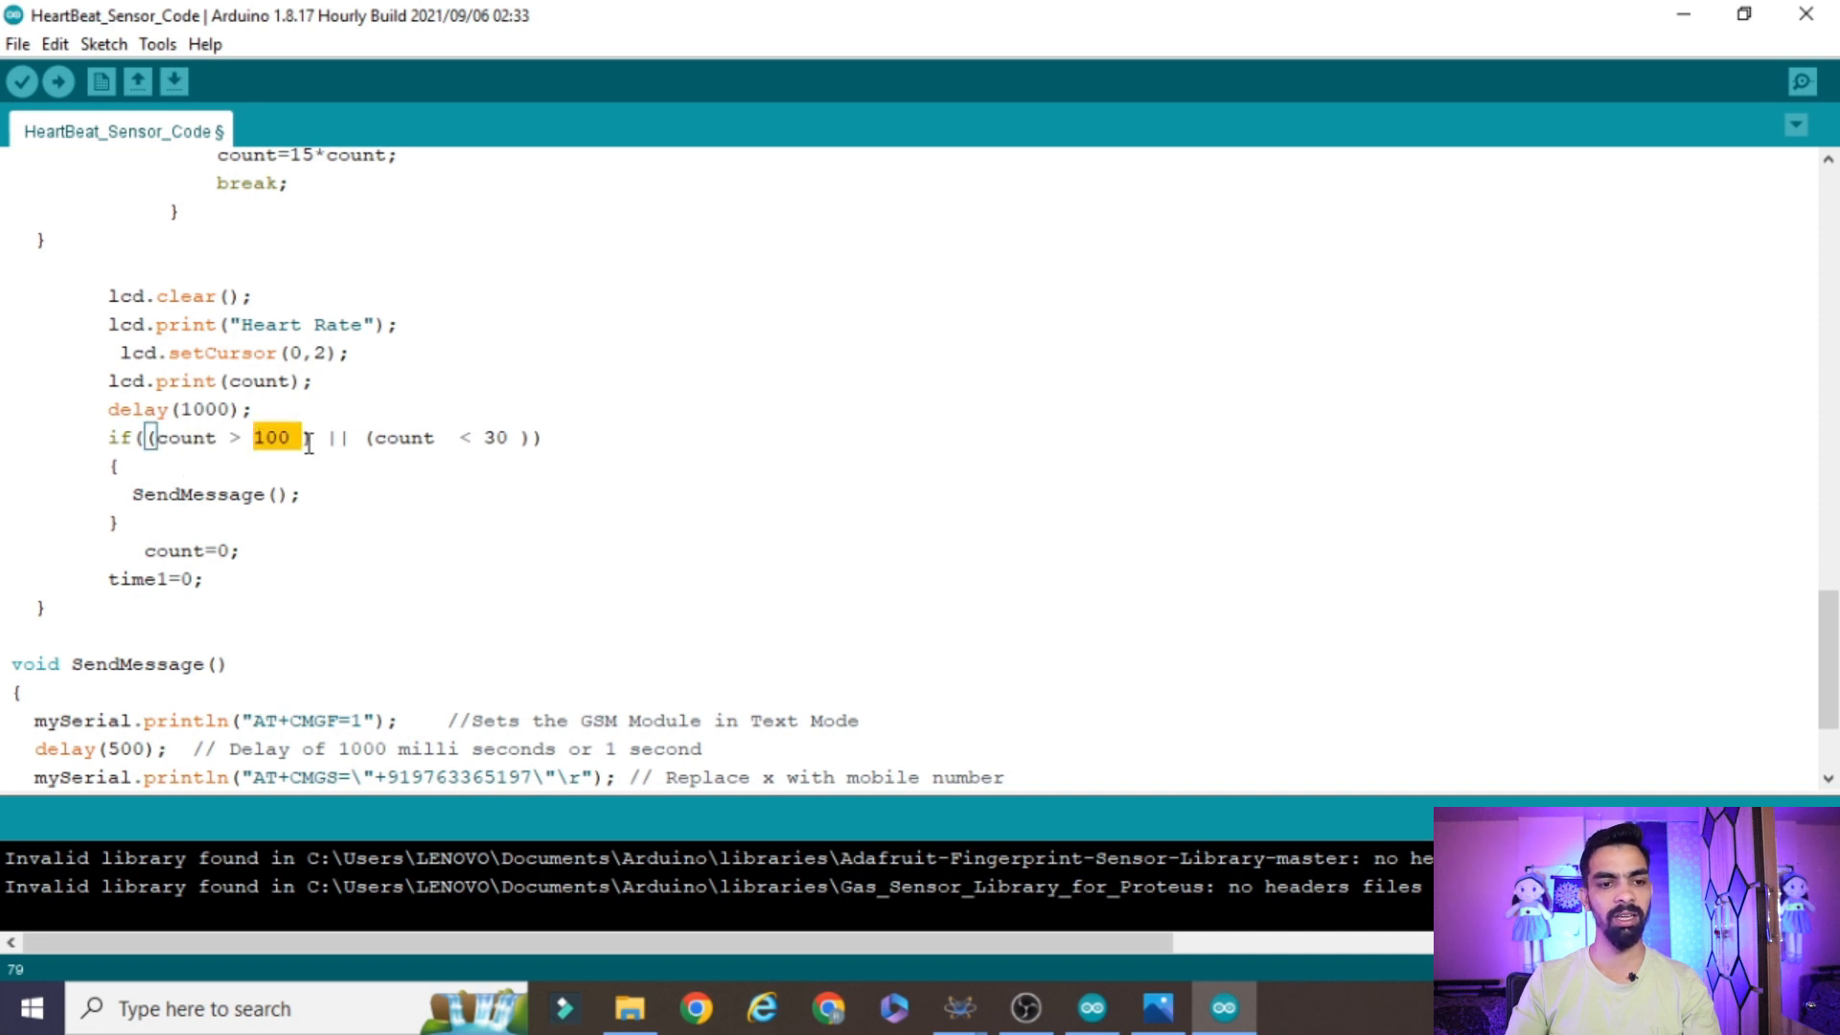
{"action": "double_click", "coordinate": [239, 495]}
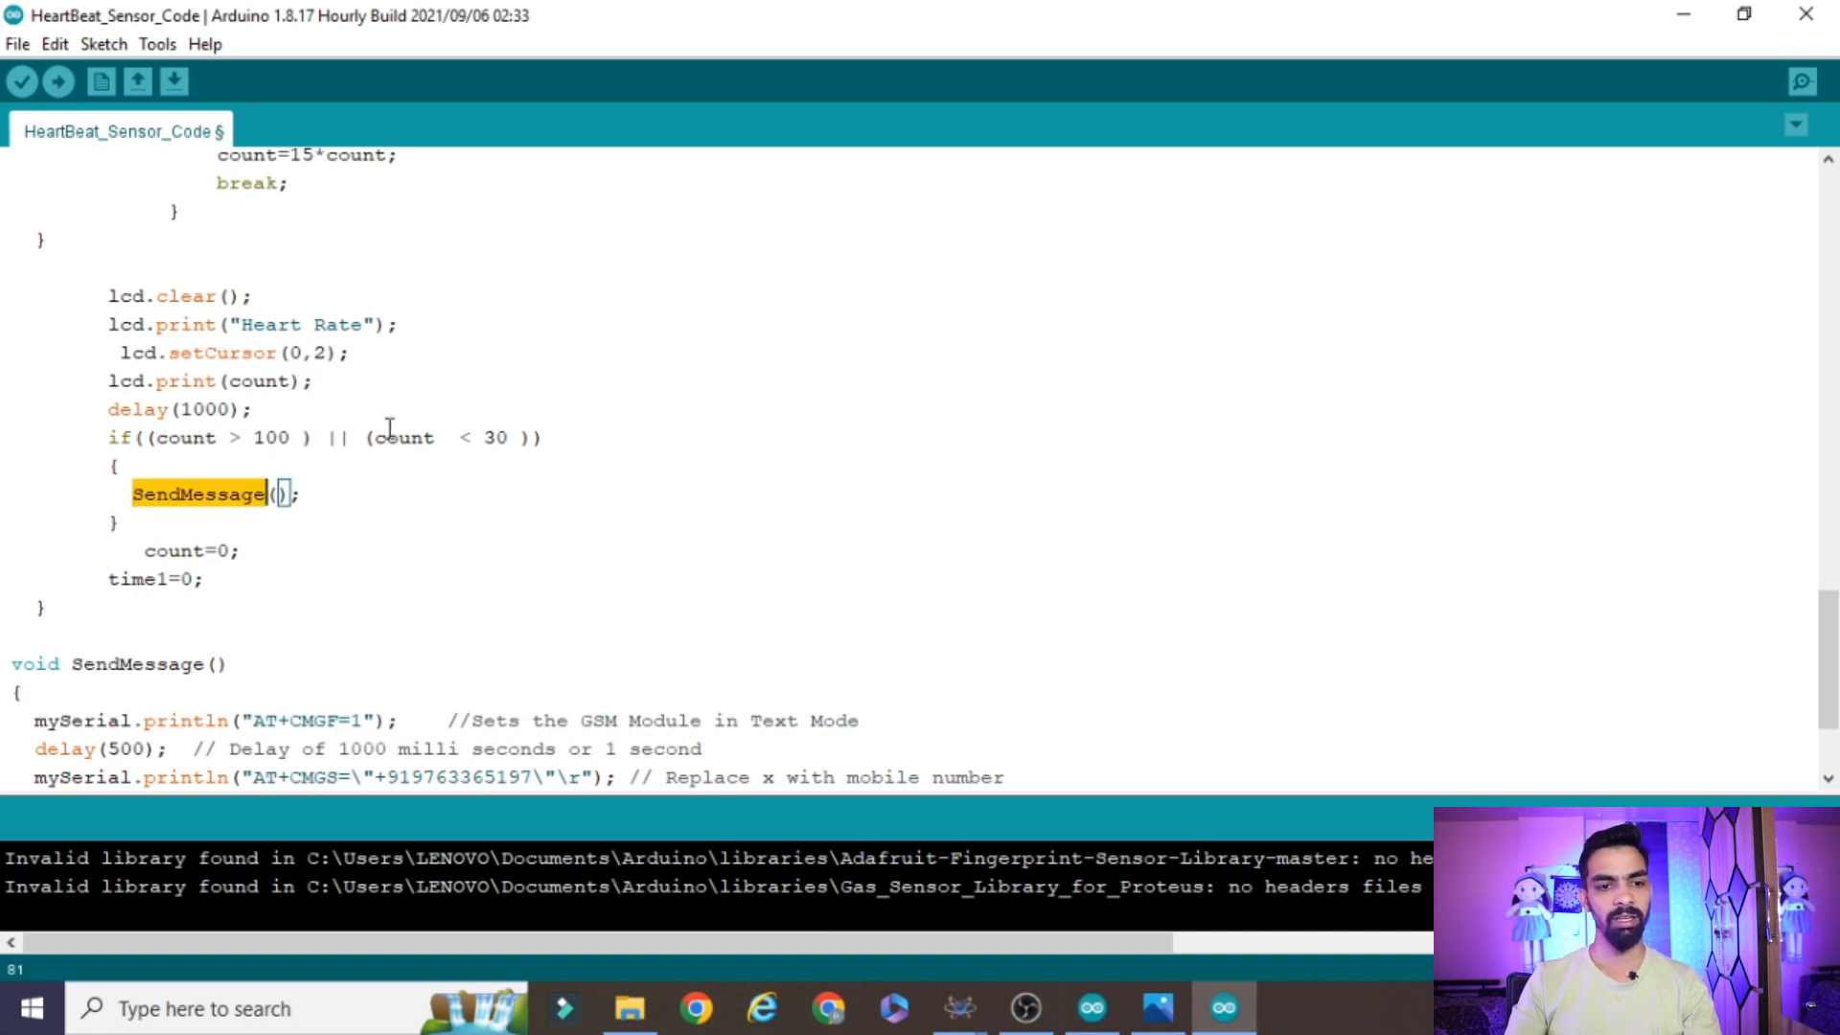
{"action": "left_click_drag", "start_coordinate": [472, 437], "coordinate": [512, 443]}
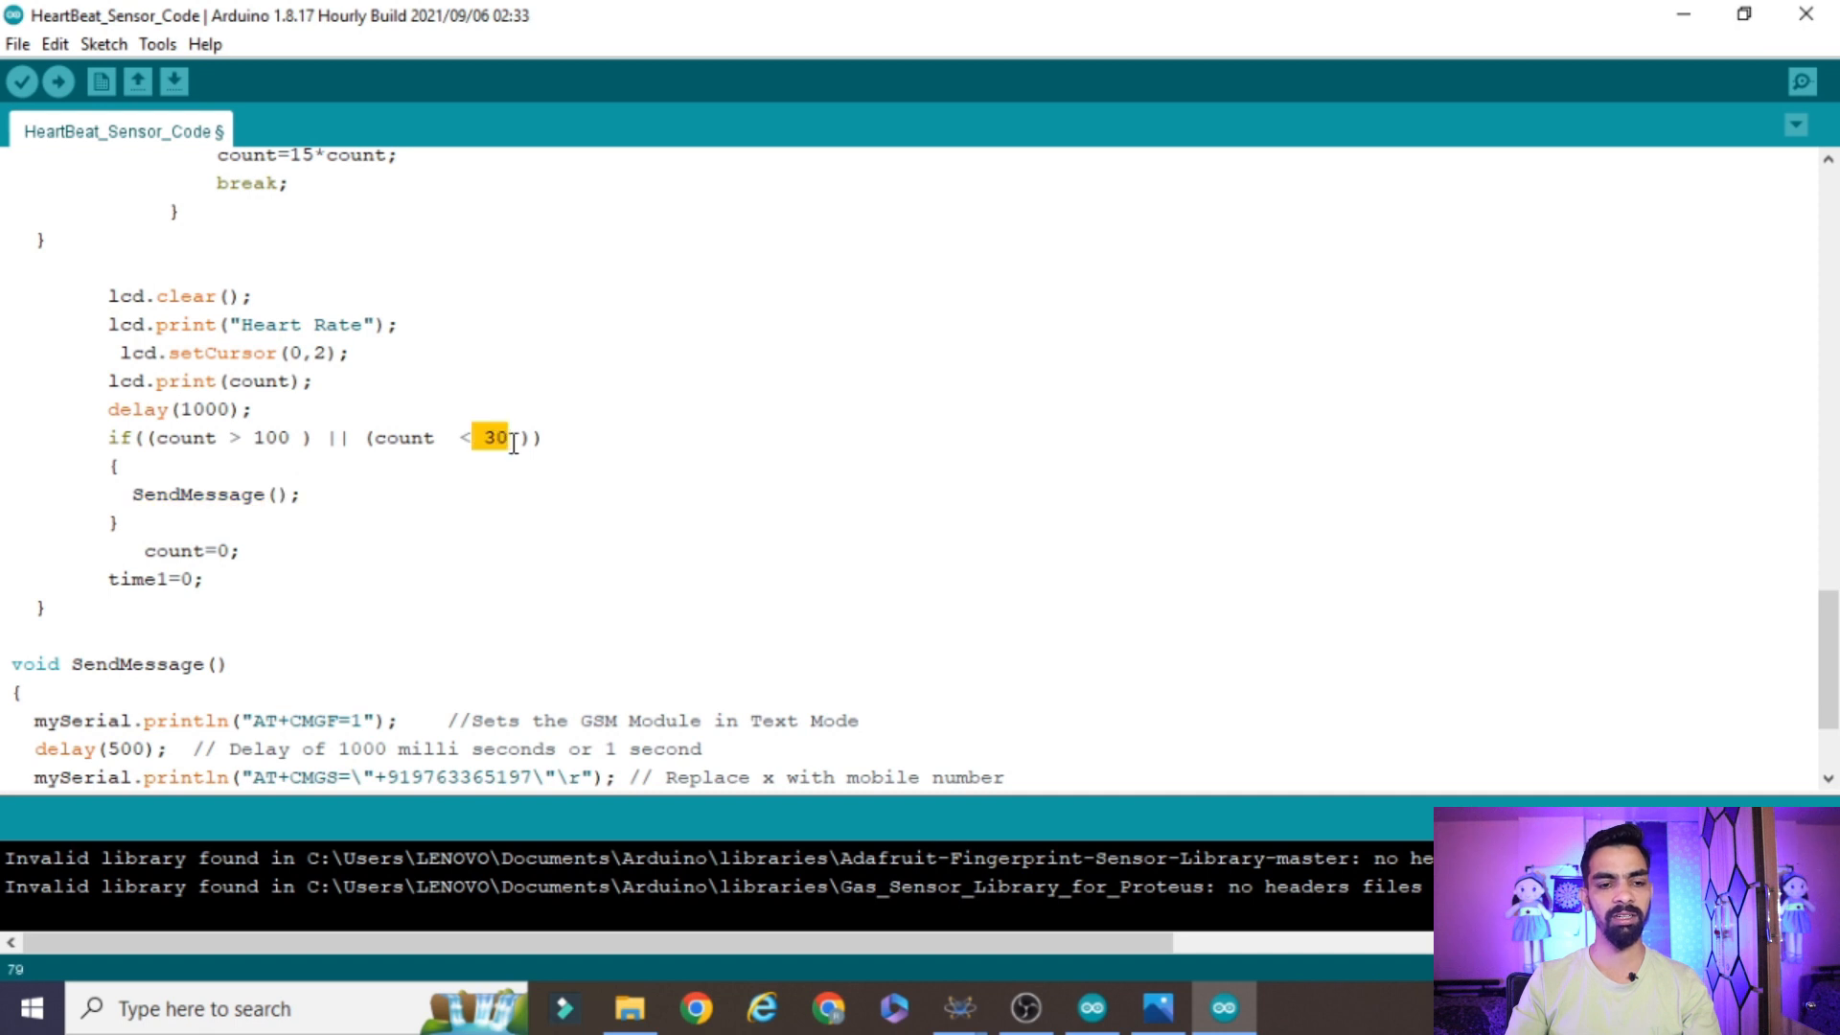
Relate the SendMessage() call to the upper and lower count limits in the if statement above it
{"action": "double_click", "coordinate": [205, 492]}
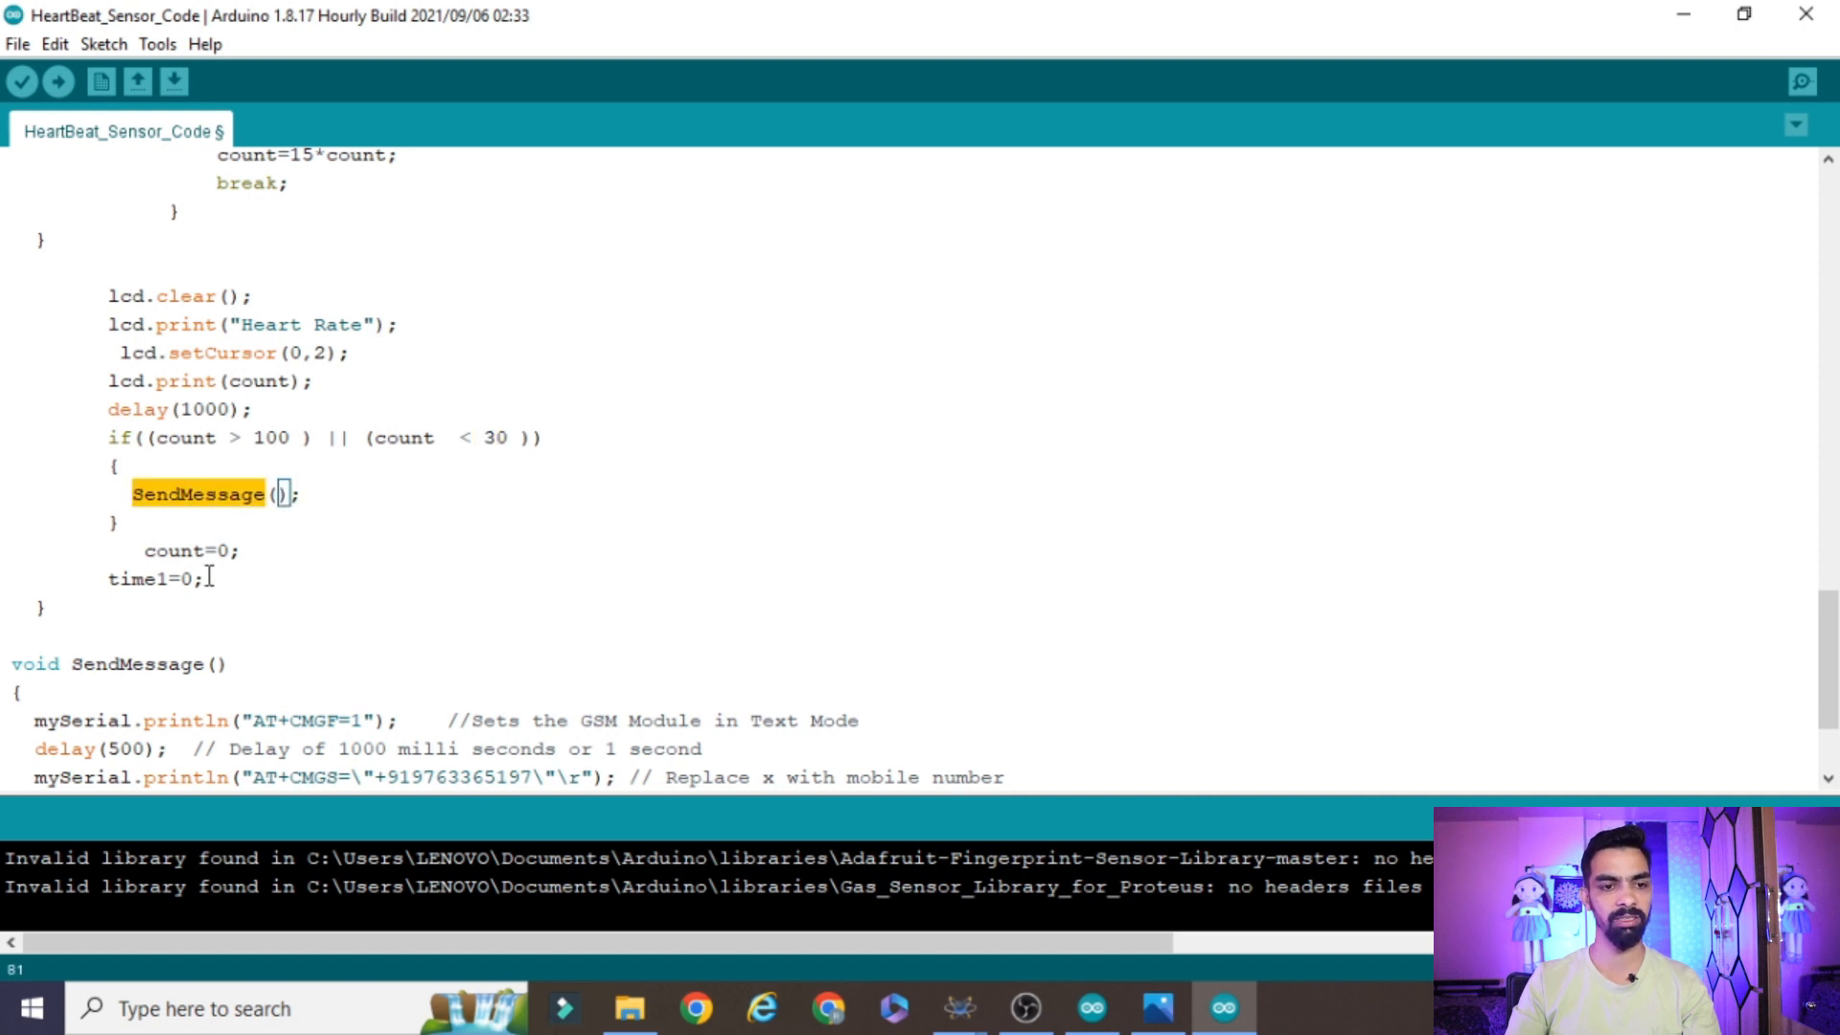
{"action": "left_click_drag", "start_coordinate": [481, 437], "coordinate": [495, 439]}
{"action": "left_click_drag", "start_coordinate": [246, 438], "coordinate": [285, 453]}
{"action": "left_click", "coordinate": [145, 535]}
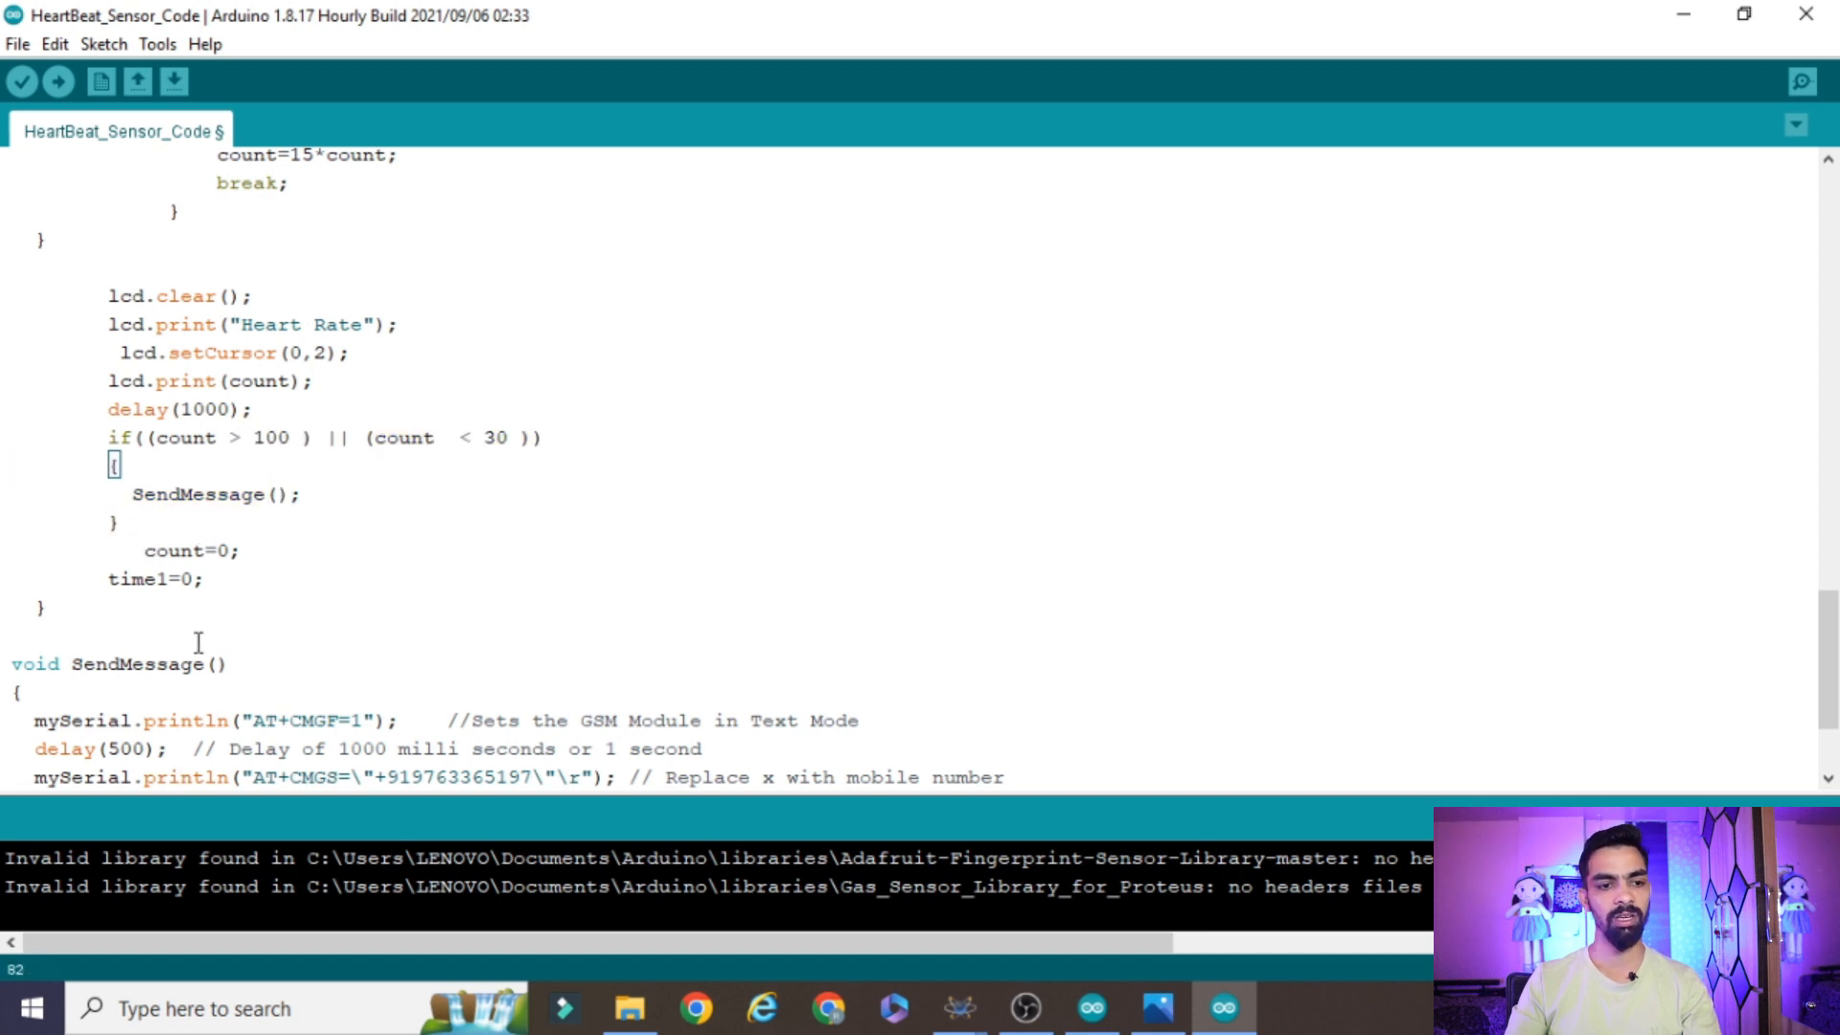
Examine the body of the SendMessage() function: the text-mode command, recipient number line, emergency text and delays
{"action": "scroll", "coordinate": [194, 637], "scroll_direction": "down", "scroll_amount": 2}
{"action": "left_click", "coordinate": [183, 321]}
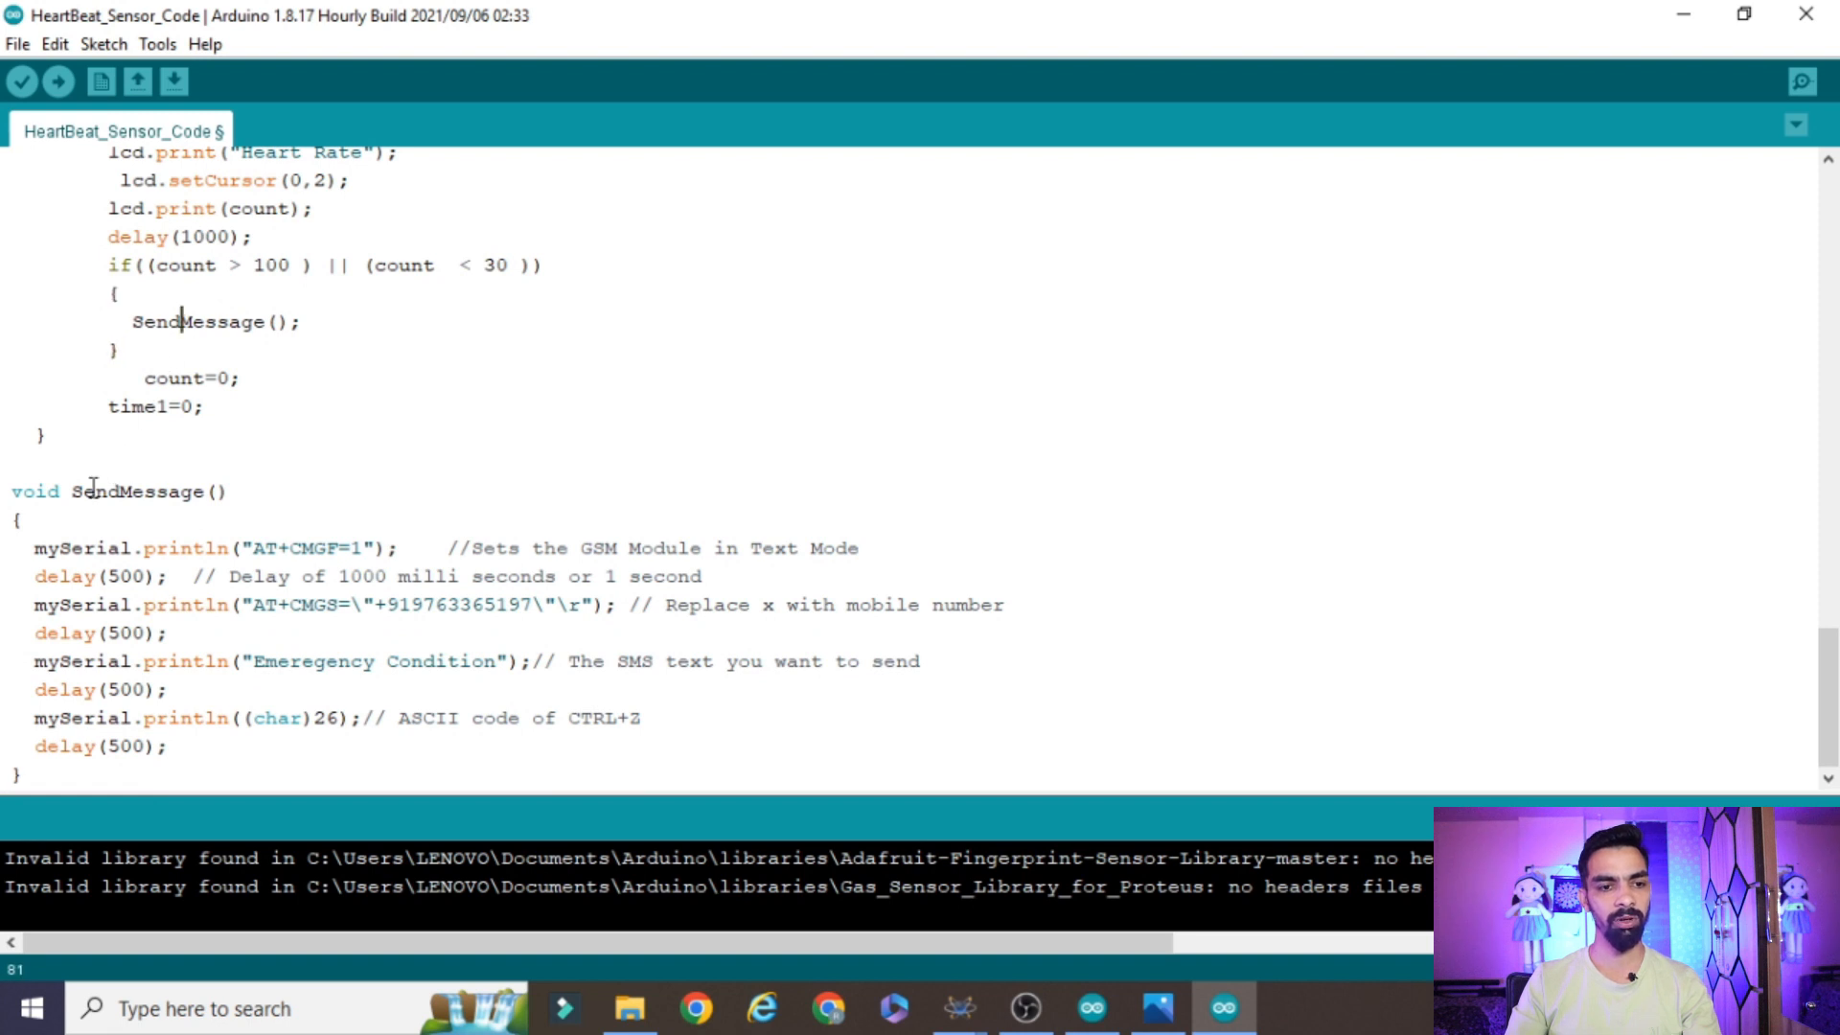
{"action": "left_click_drag", "start_coordinate": [25, 548], "coordinate": [448, 548]}
{"action": "left_click", "coordinate": [388, 575]}
{"action": "left_click_drag", "start_coordinate": [23, 548], "coordinate": [381, 548]}
{"action": "left_click_drag", "start_coordinate": [25, 604], "coordinate": [628, 605]}
{"action": "left_click", "coordinate": [97, 663]}
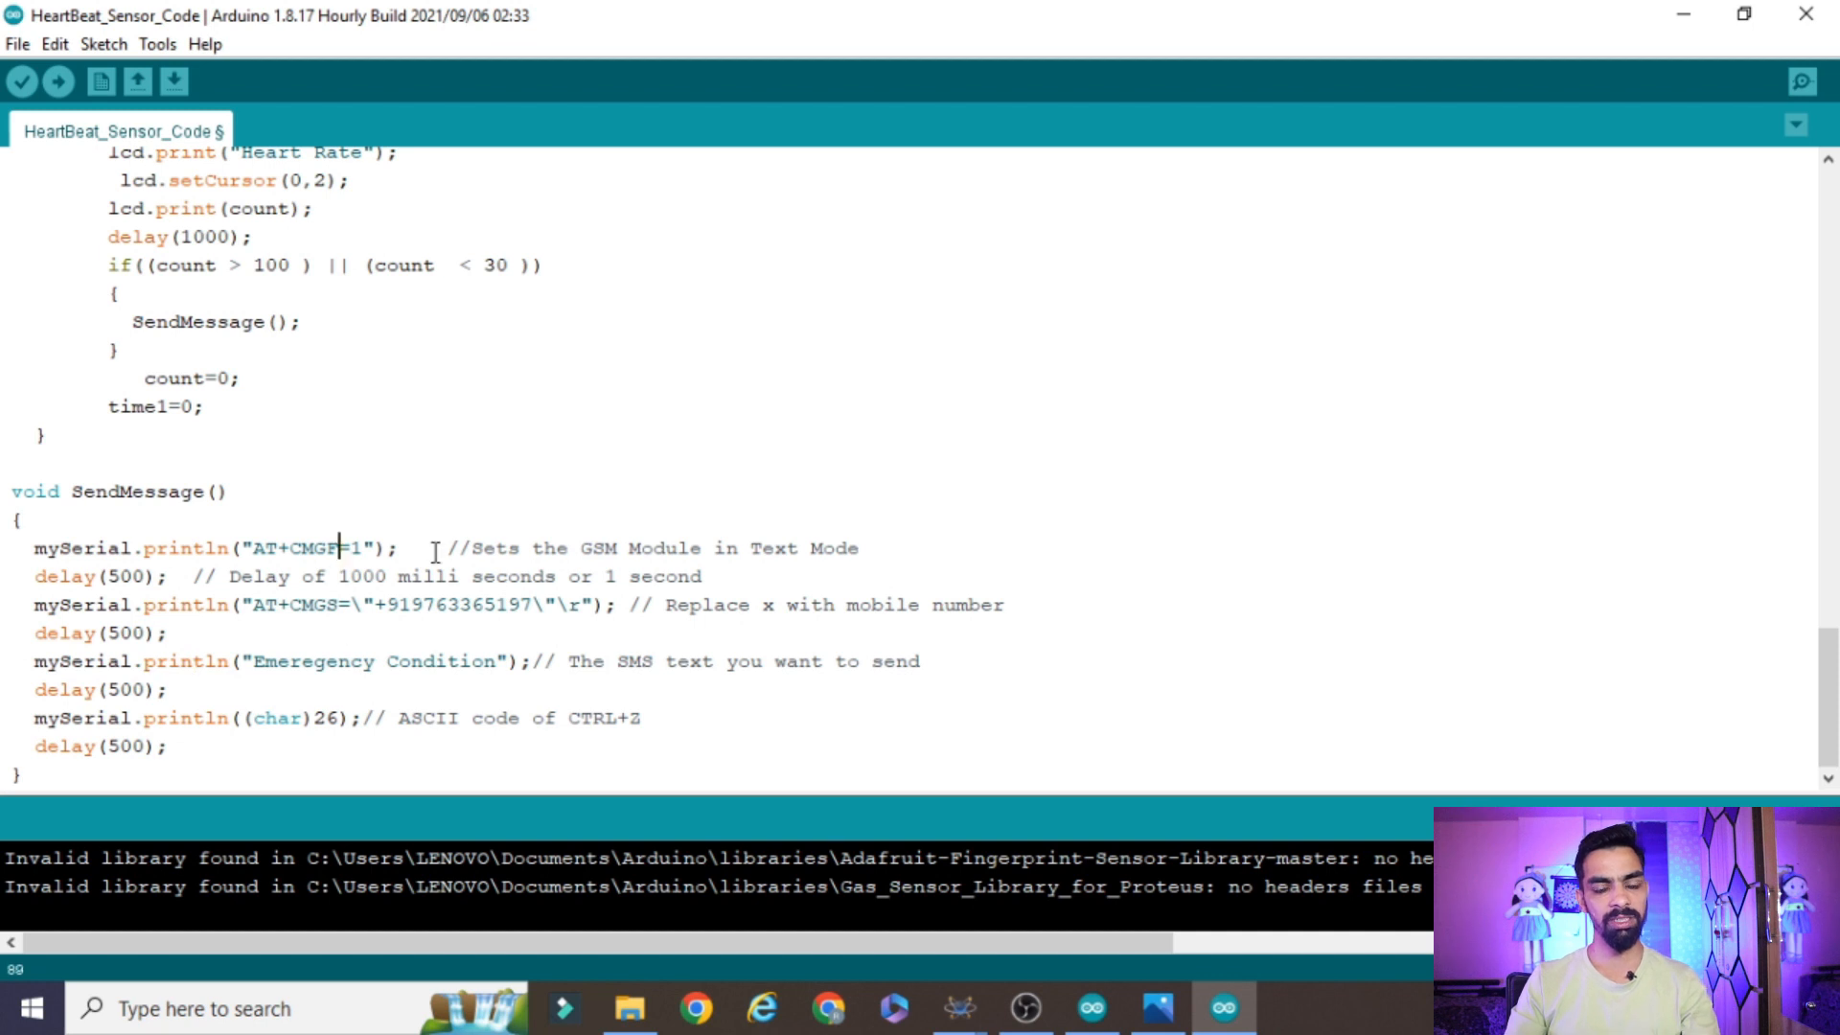
{"action": "left_click_drag", "start_coordinate": [1027, 604], "coordinate": [191, 605]}
{"action": "left_click_drag", "start_coordinate": [169, 746], "coordinate": [11, 544]}
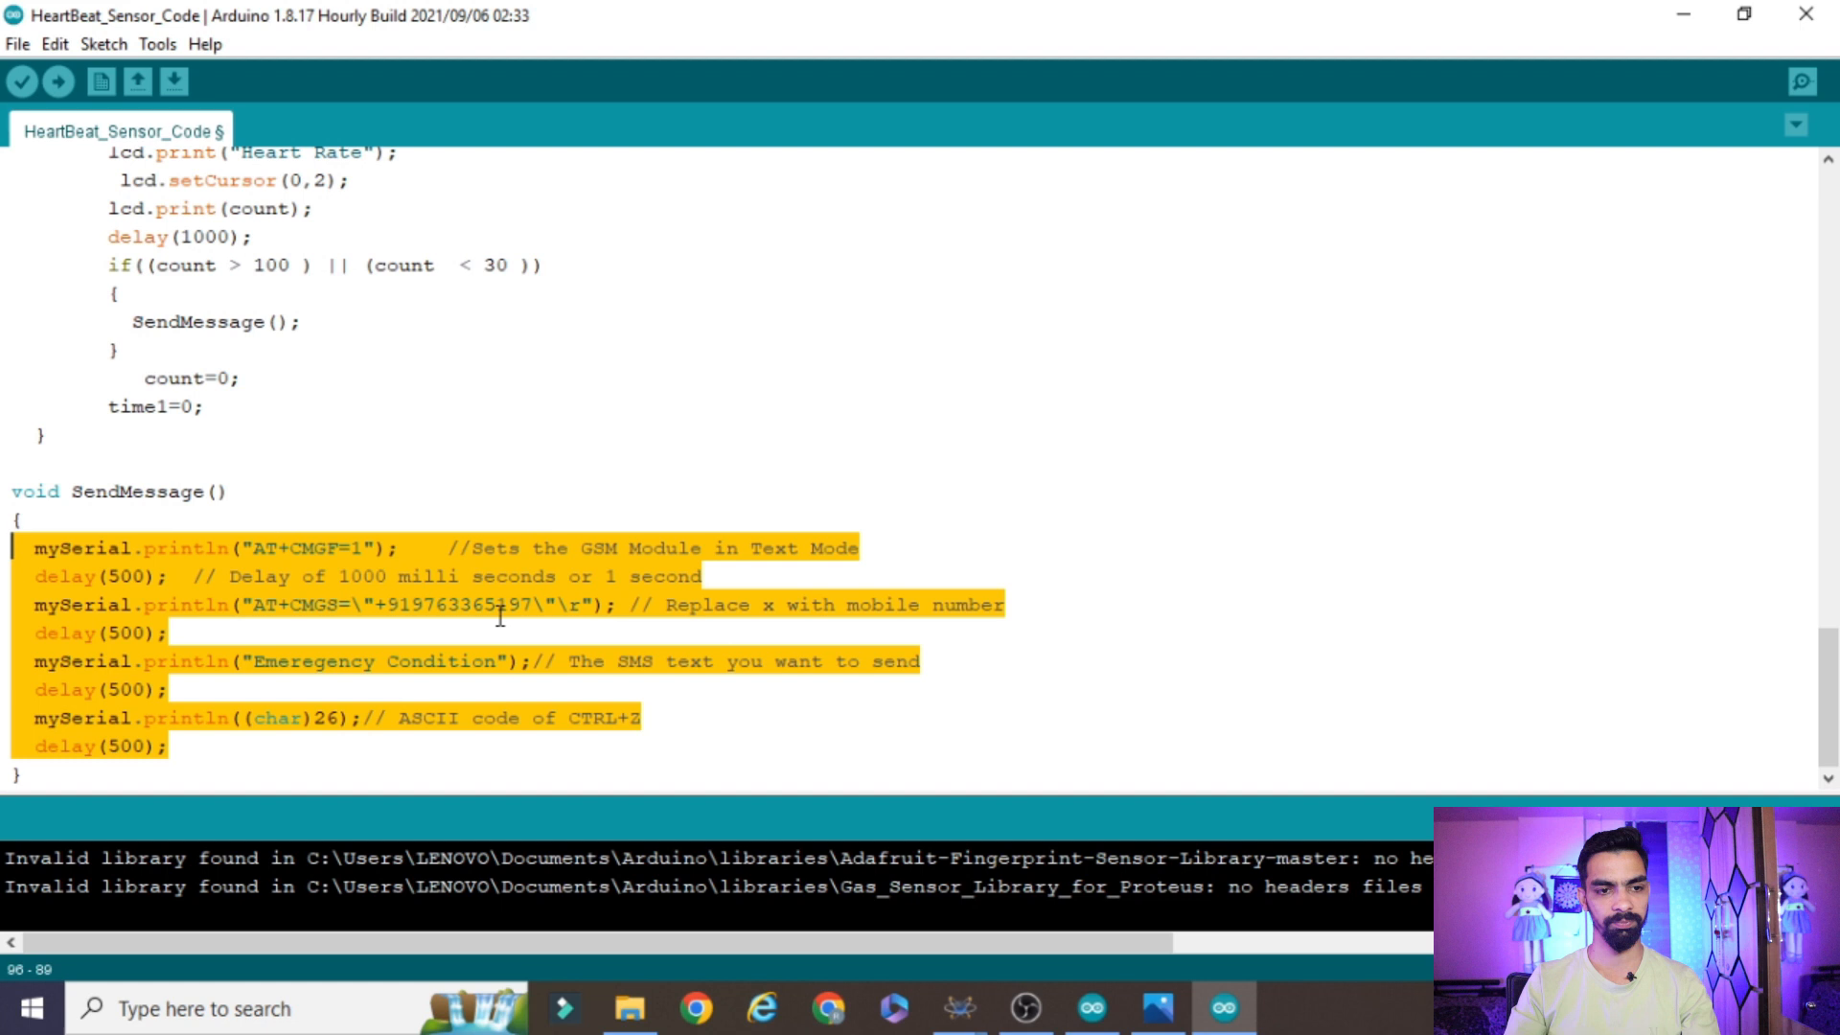
Look back over the sketch up to its pin declarations and setup, and check the heartbeat circuit schematic in Proteus
{"action": "scroll", "coordinate": [500, 616], "scroll_direction": "up", "scroll_amount": 18}
{"action": "scroll", "coordinate": [464, 599], "scroll_direction": "down", "scroll_amount": 9}
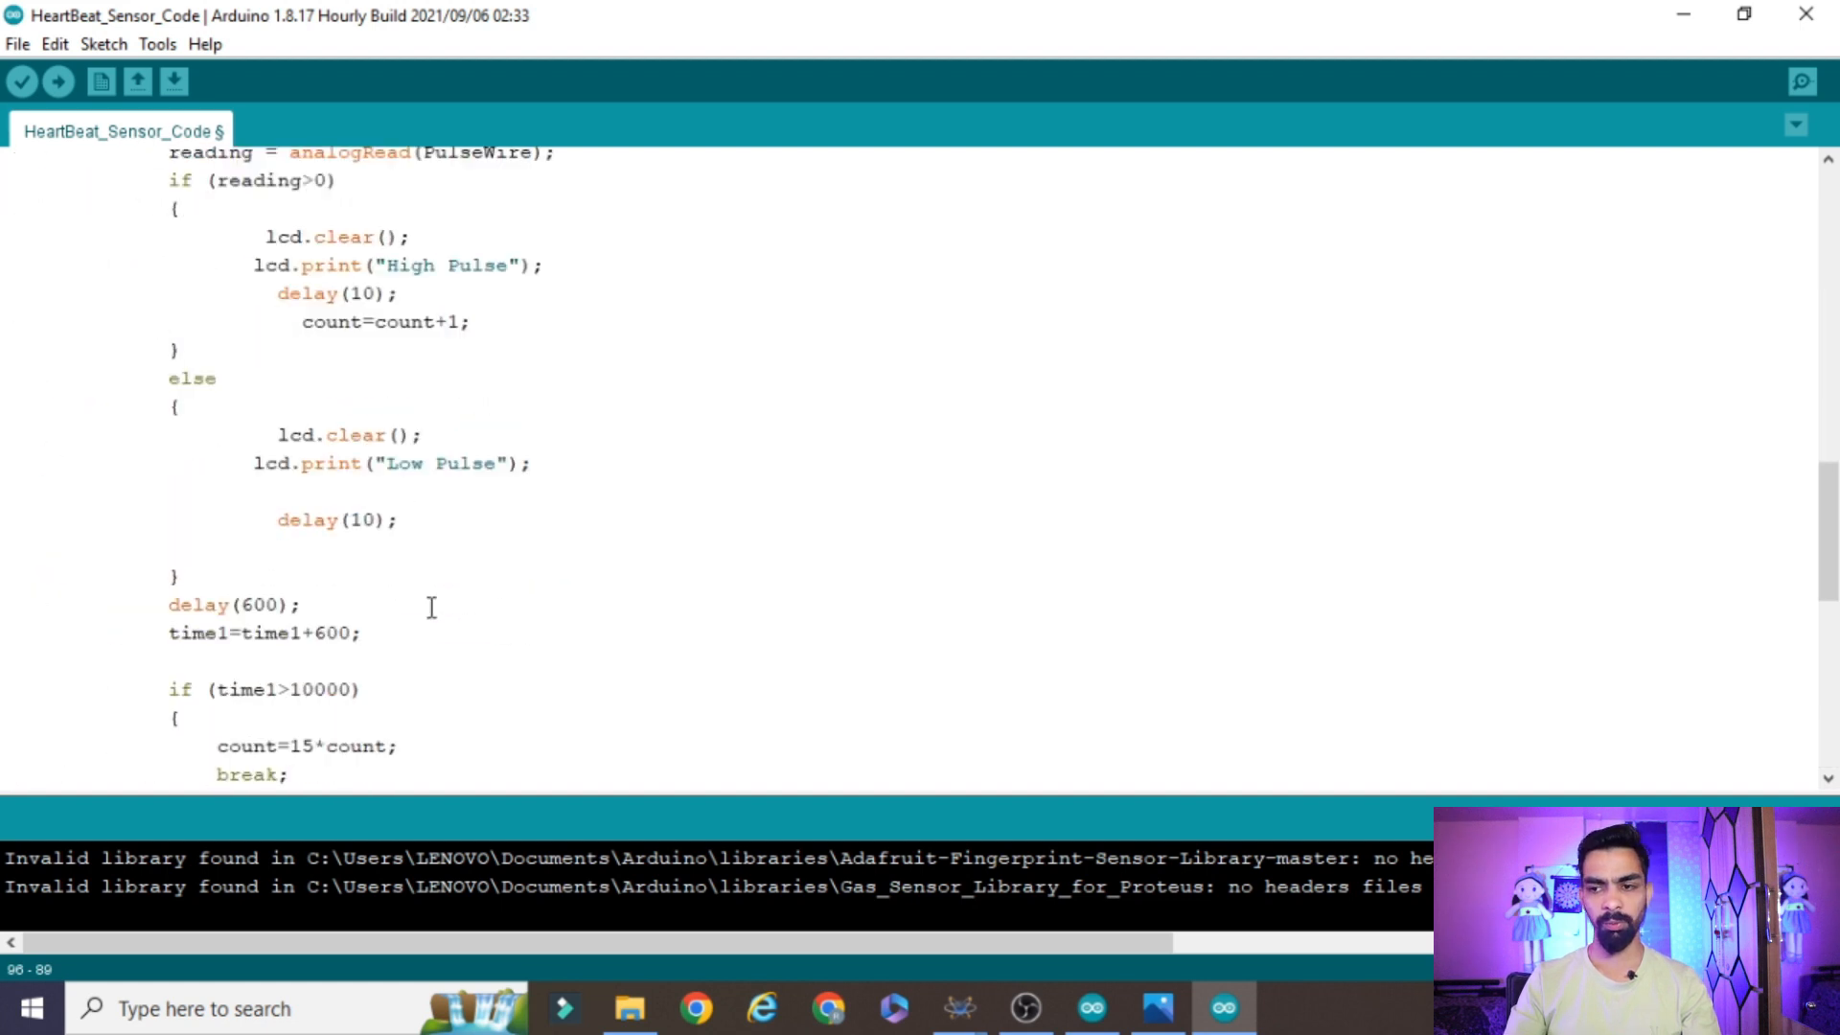
{"action": "scroll", "coordinate": [432, 608], "scroll_direction": "down", "scroll_amount": 5}
{"action": "scroll", "coordinate": [450, 647], "scroll_direction": "up", "scroll_amount": 20}
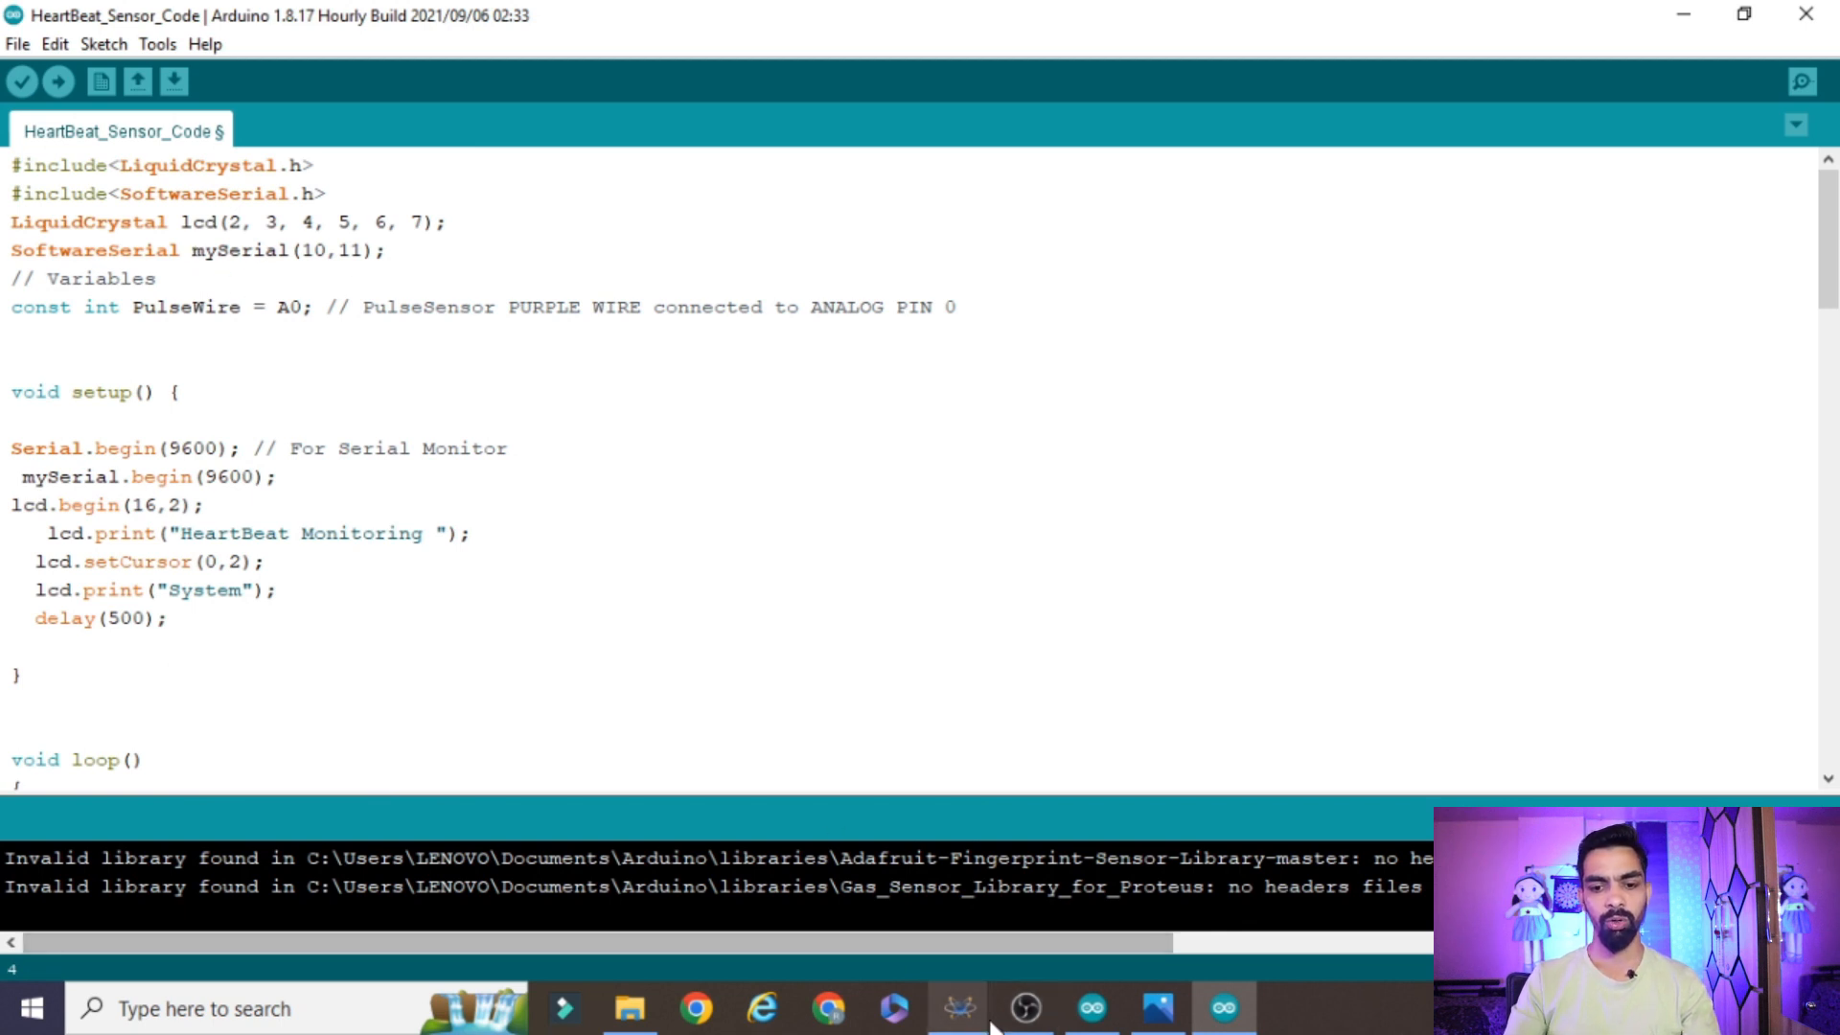
{"action": "mouse_move", "coordinate": [959, 1007]}
{"action": "left_click", "coordinate": [916, 950]}
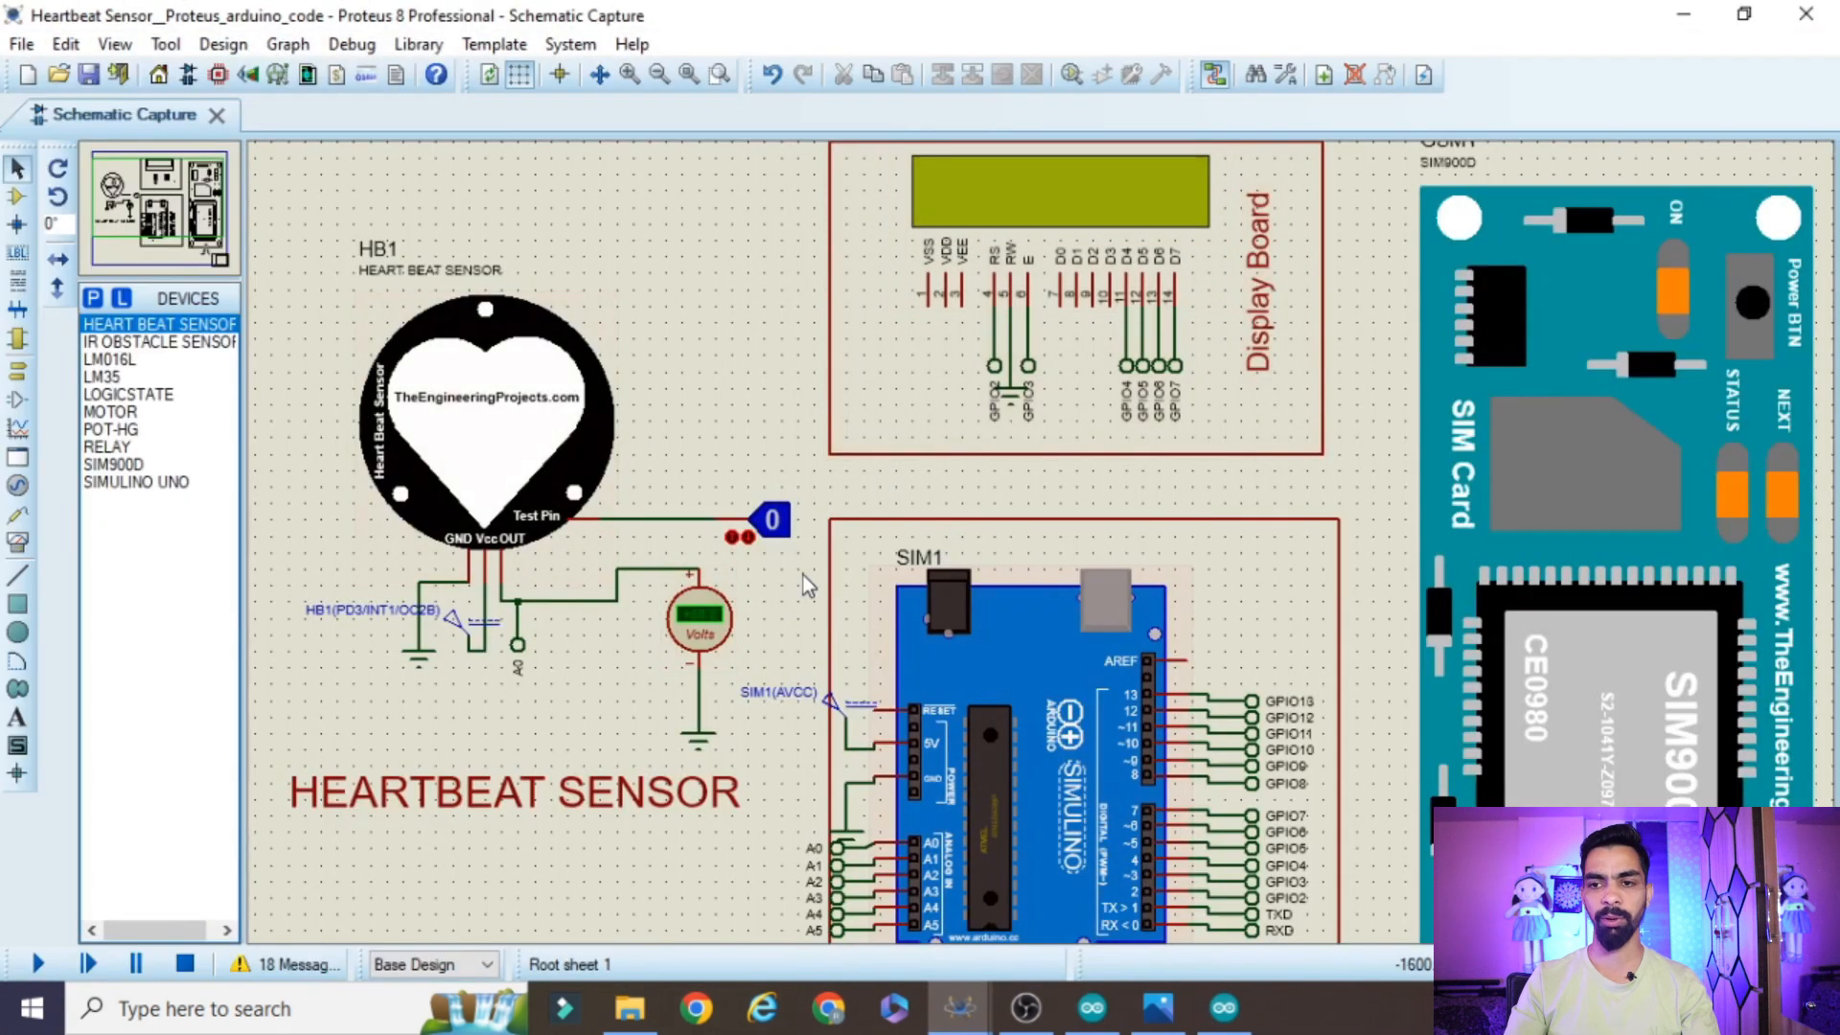
{"action": "left_click", "coordinate": [1684, 14]}
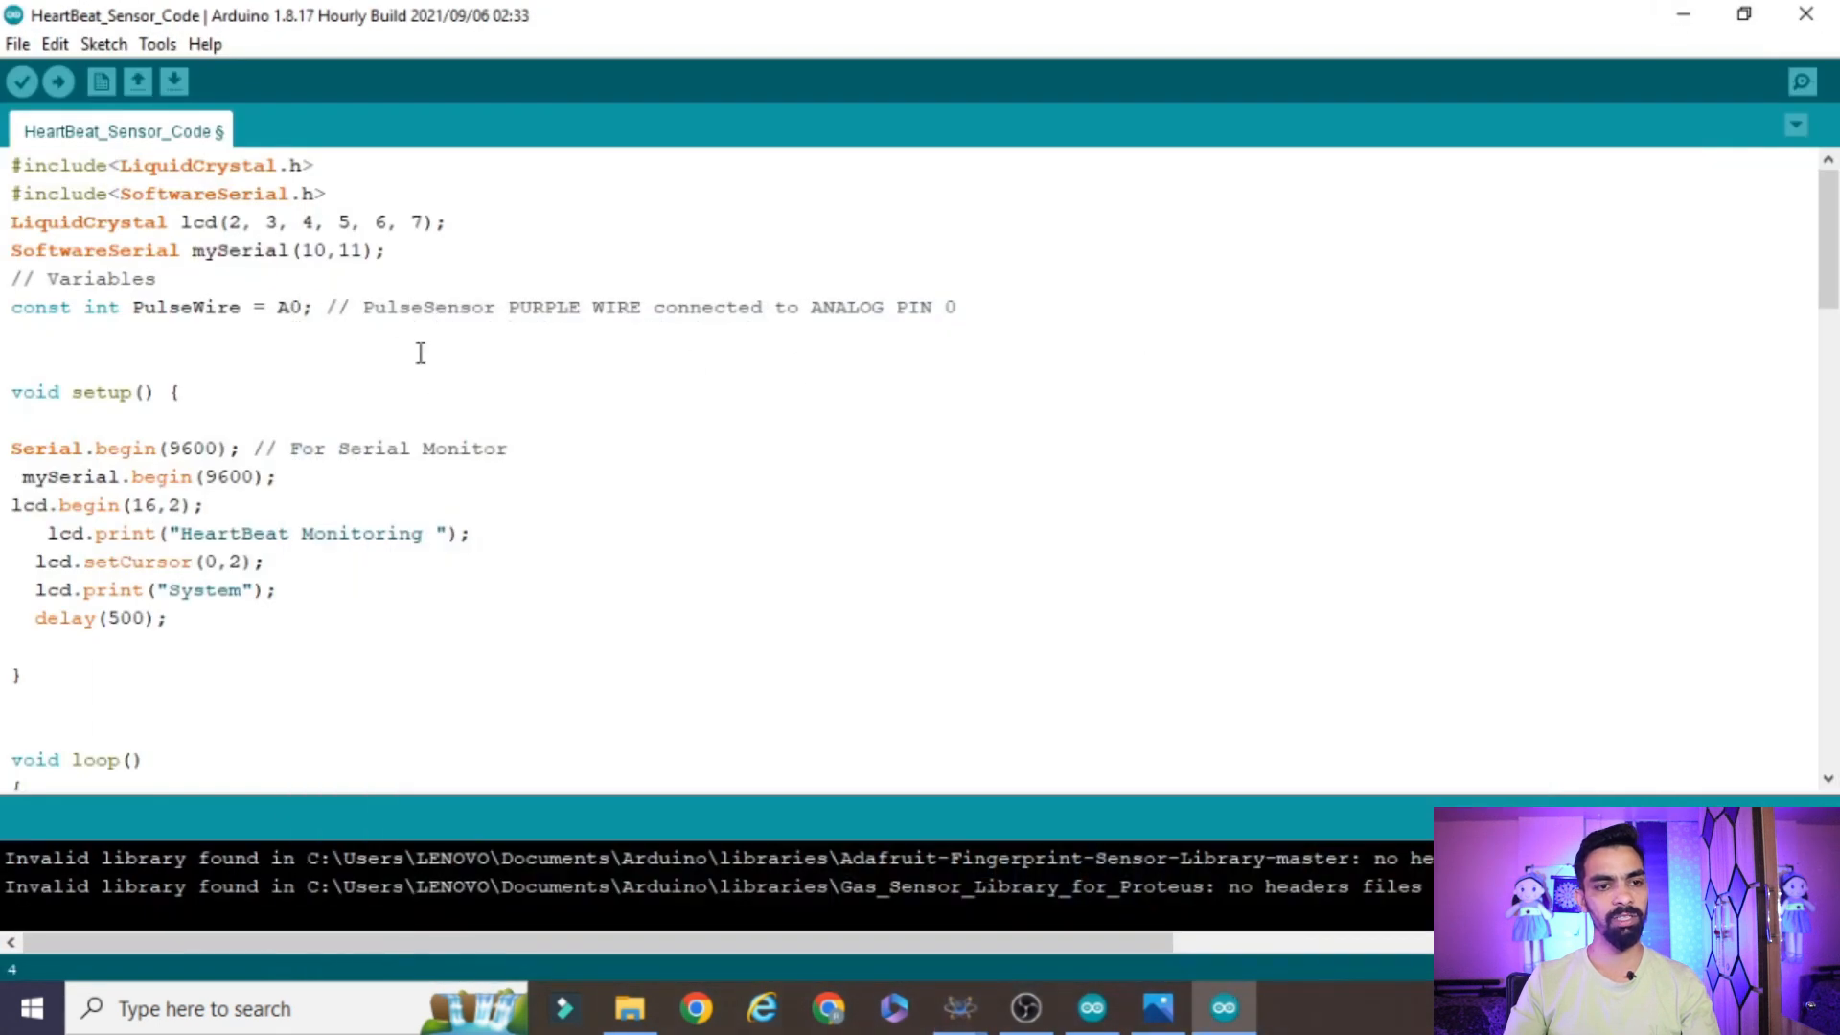
{"action": "scroll", "coordinate": [109, 283], "scroll_direction": "down", "scroll_amount": 1}
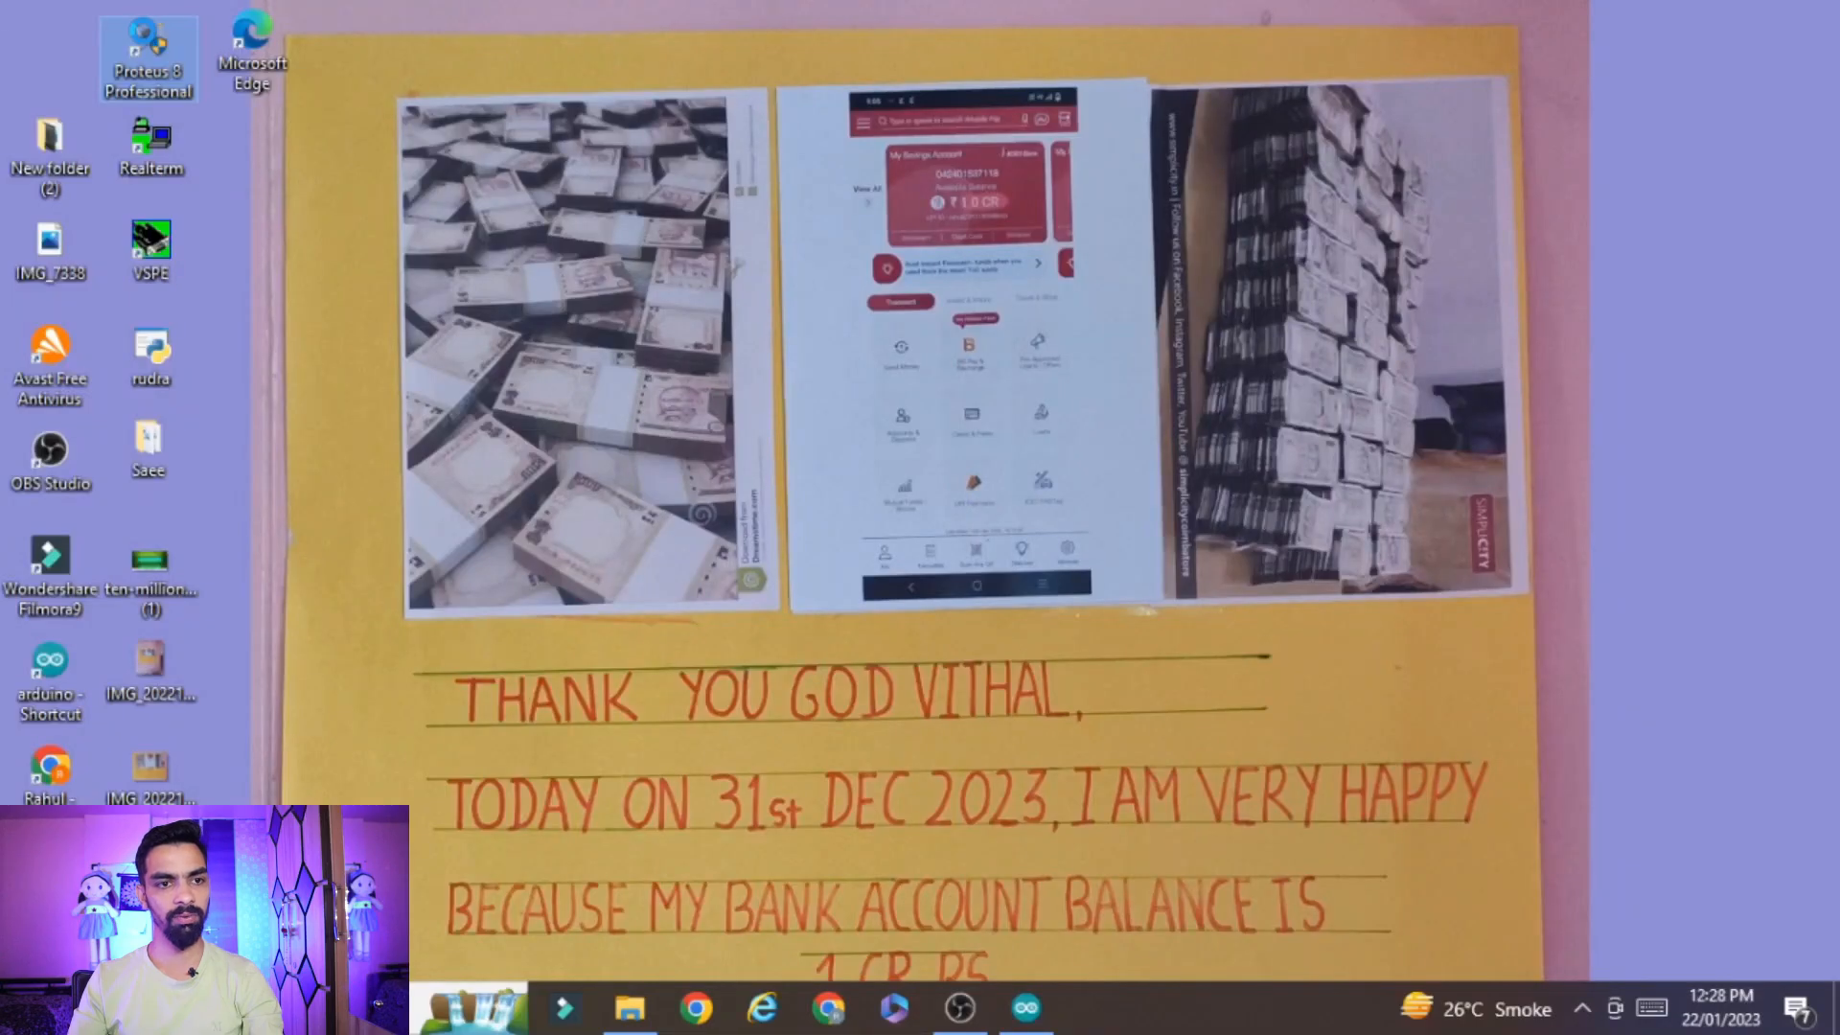
Launch Proteus 8 Professional from the desktop with administrator rights
{"action": "right_click", "coordinate": [148, 49]}
{"action": "left_click", "coordinate": [135, 173]}
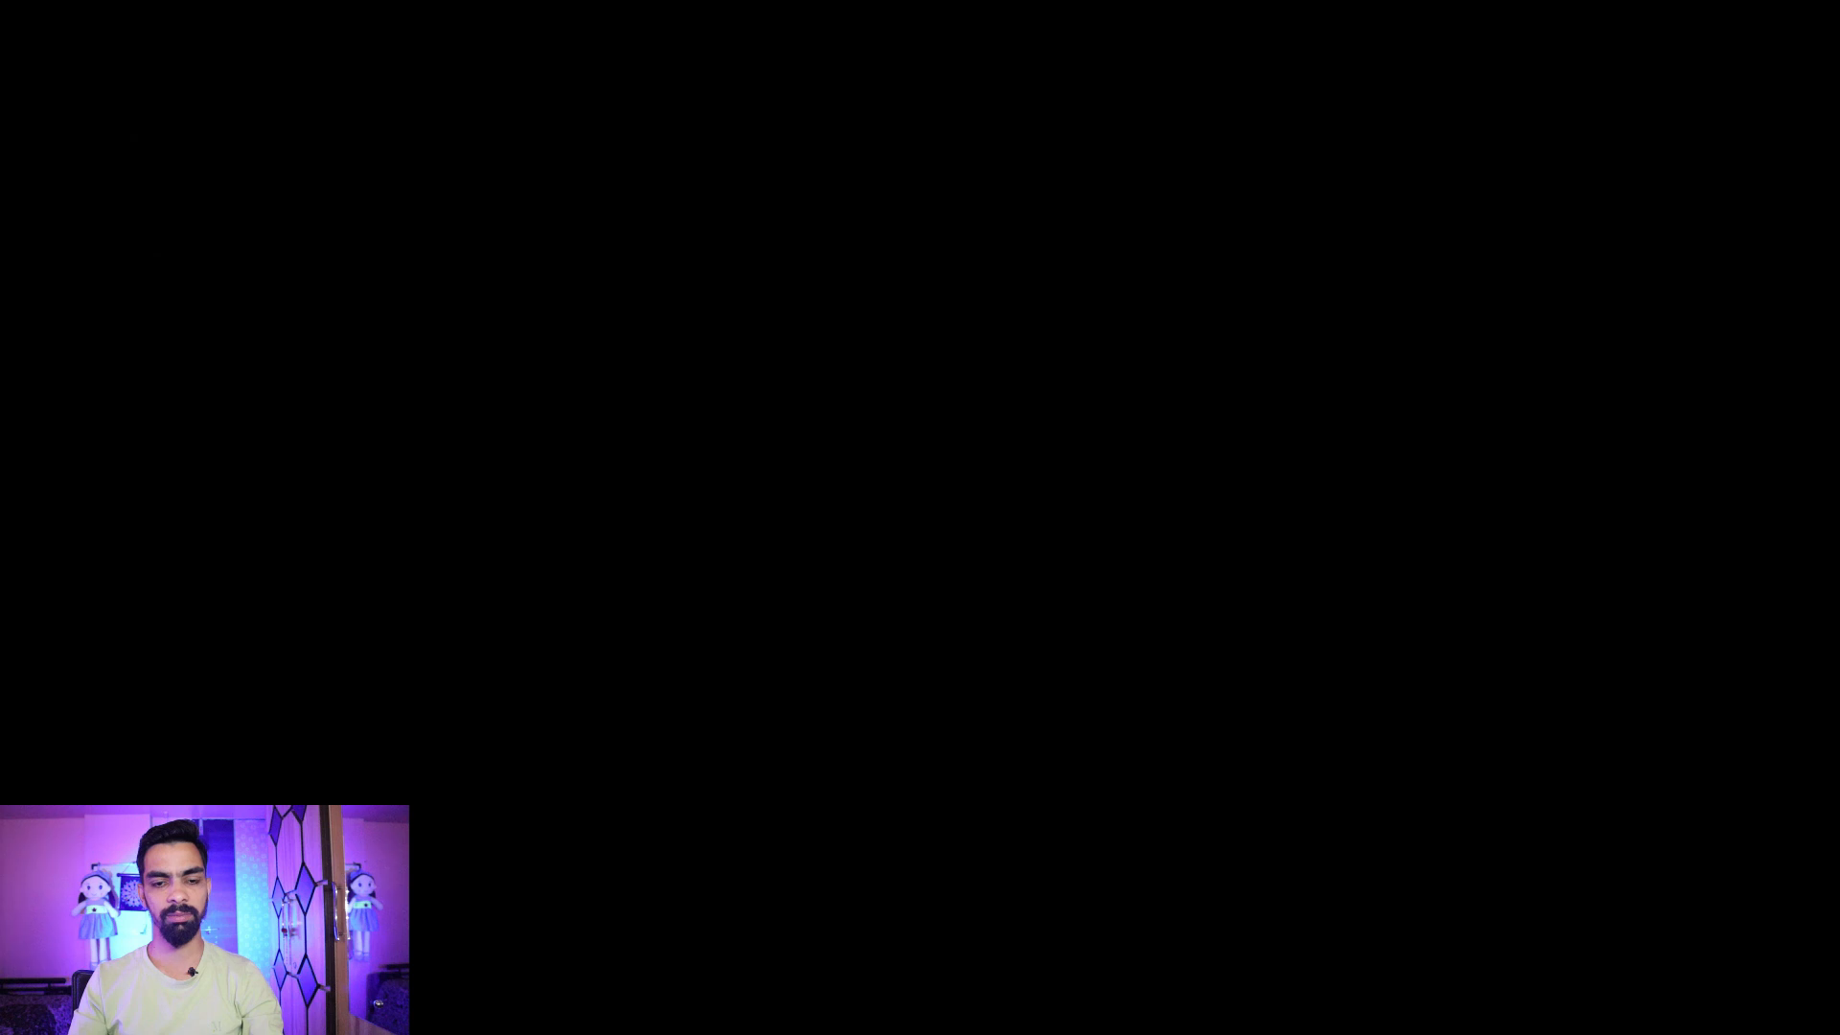
{"action": "left_click", "coordinate": [825, 680]}
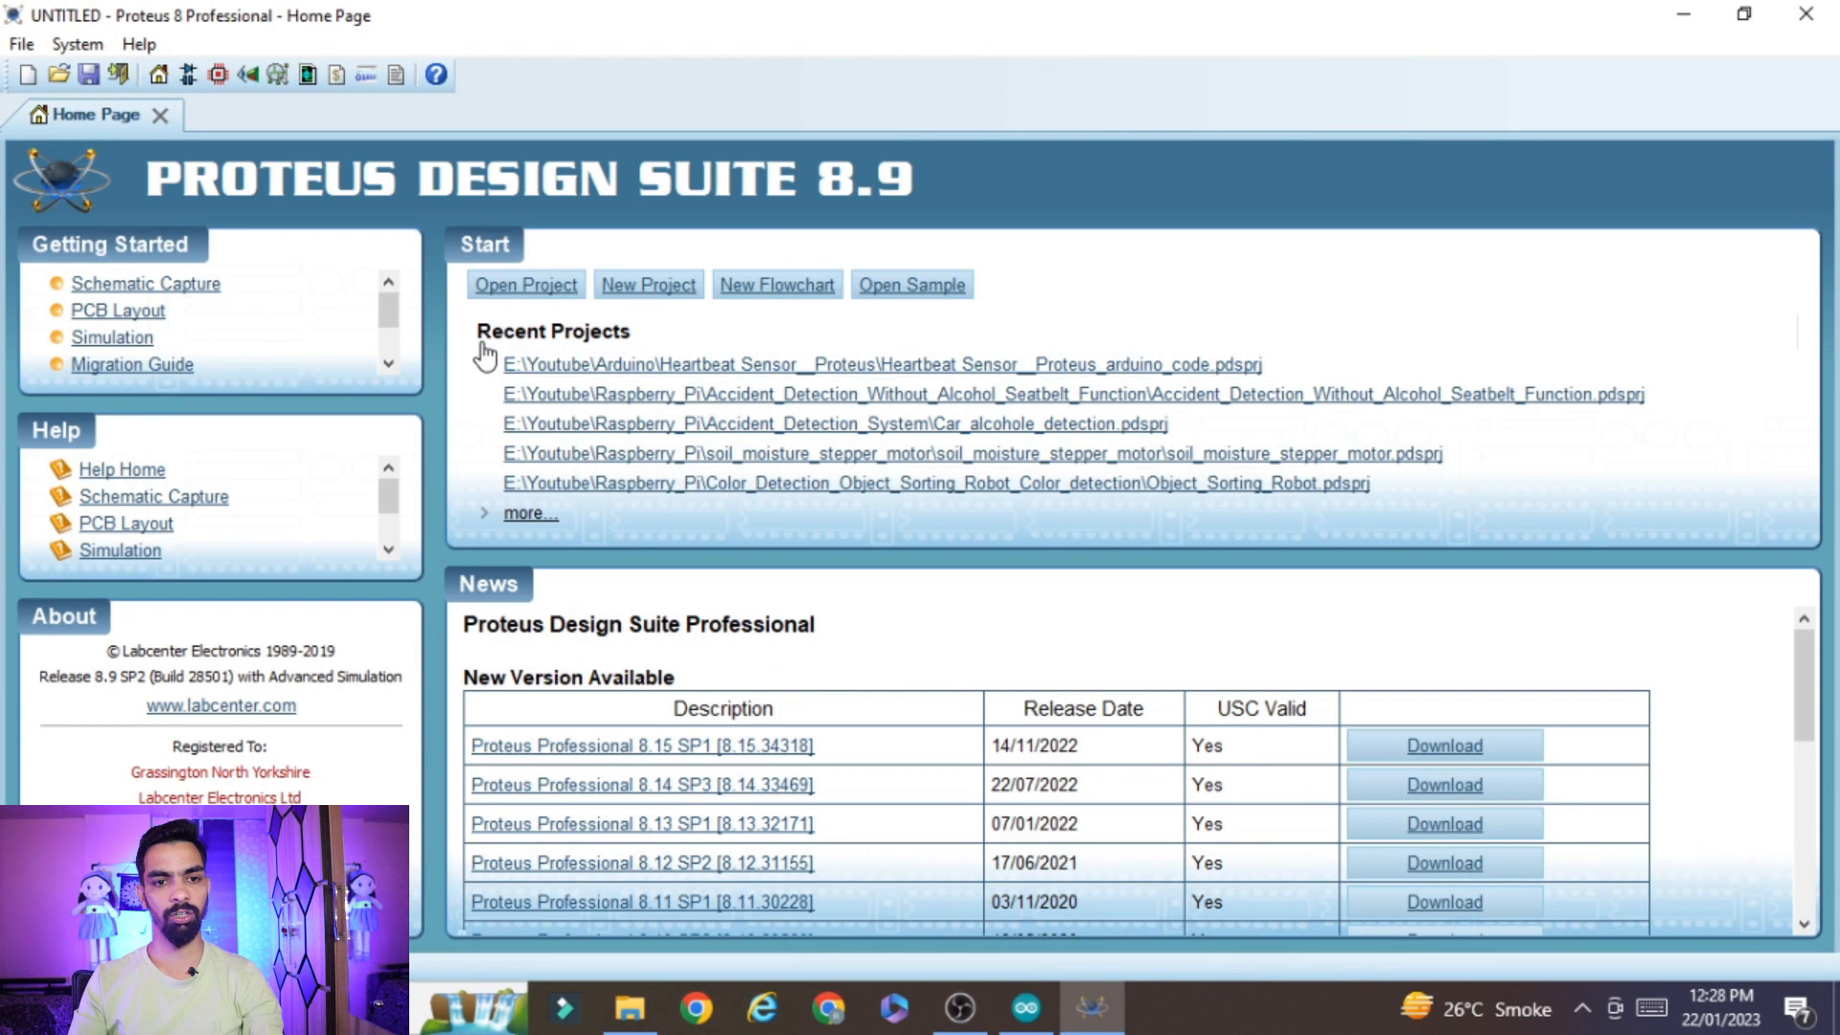
Open the project Heartbeat Sensor__Proteus_arduino_code from the folder E:\Youtube\Arduino\Heartbeat Sensor__Proteus
{"action": "left_click", "coordinate": [526, 285]}
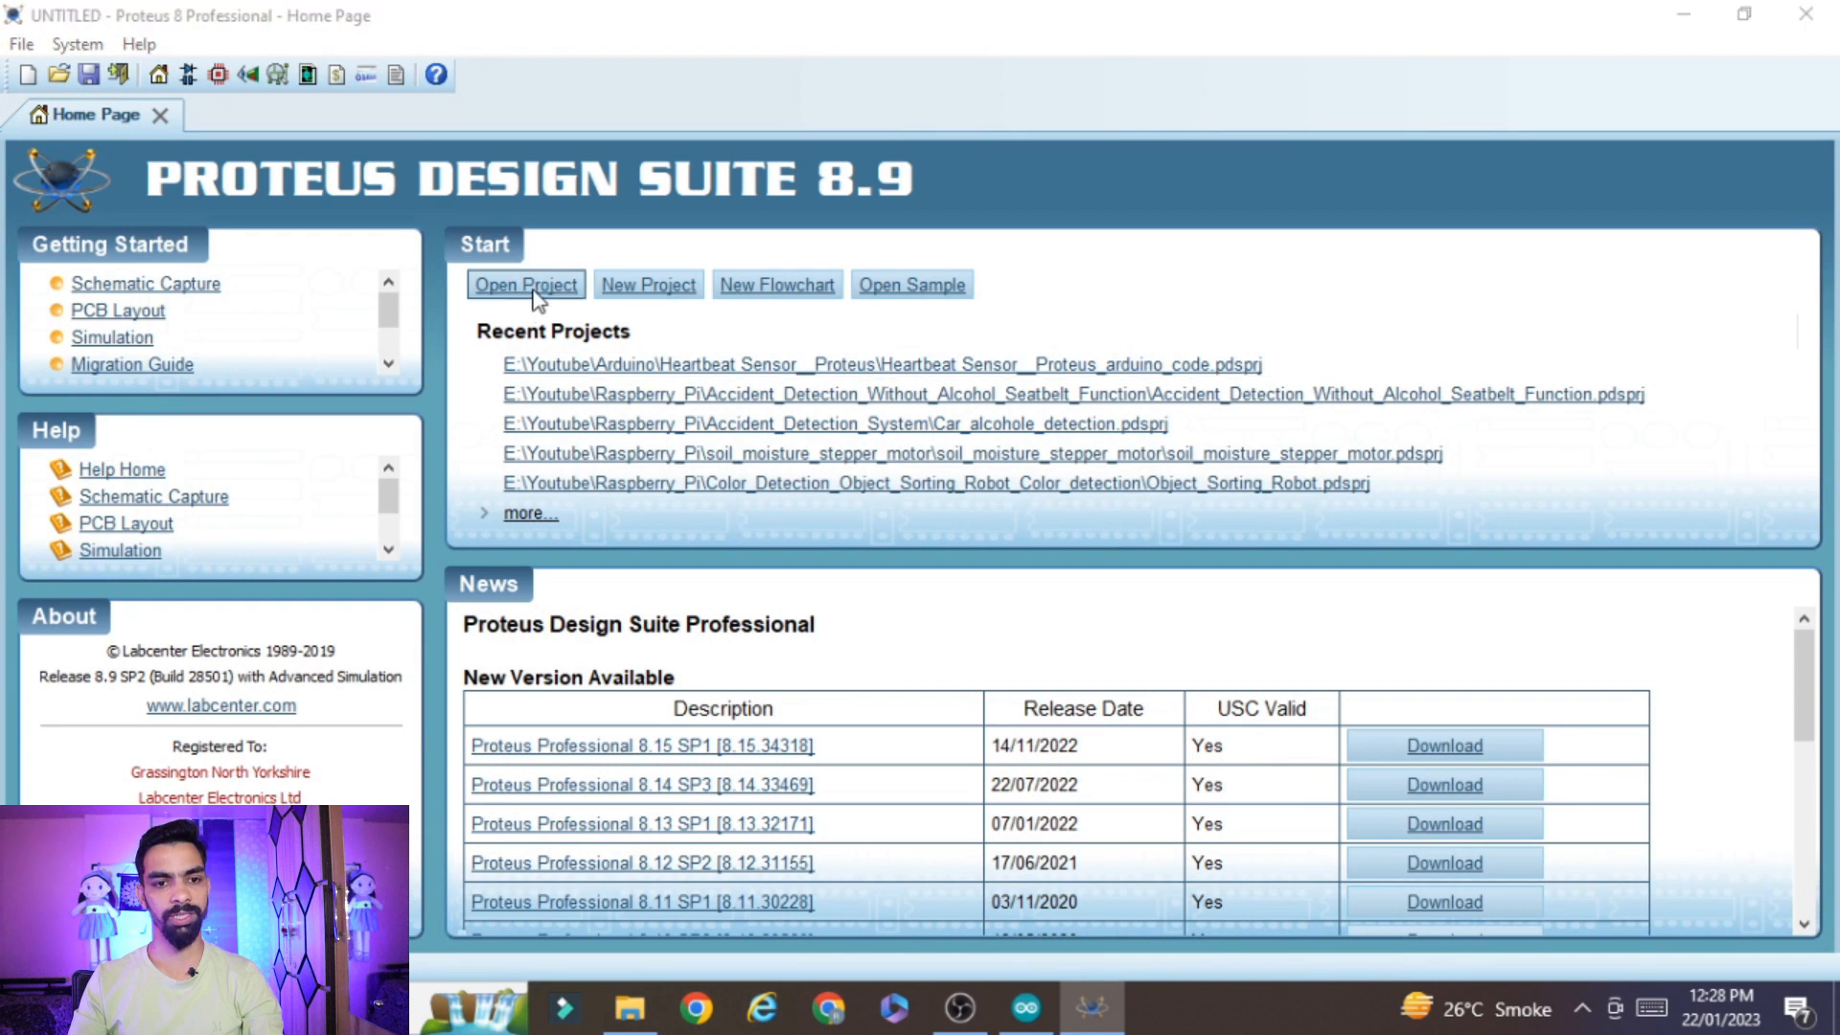
{"action": "left_click", "coordinate": [75, 378]}
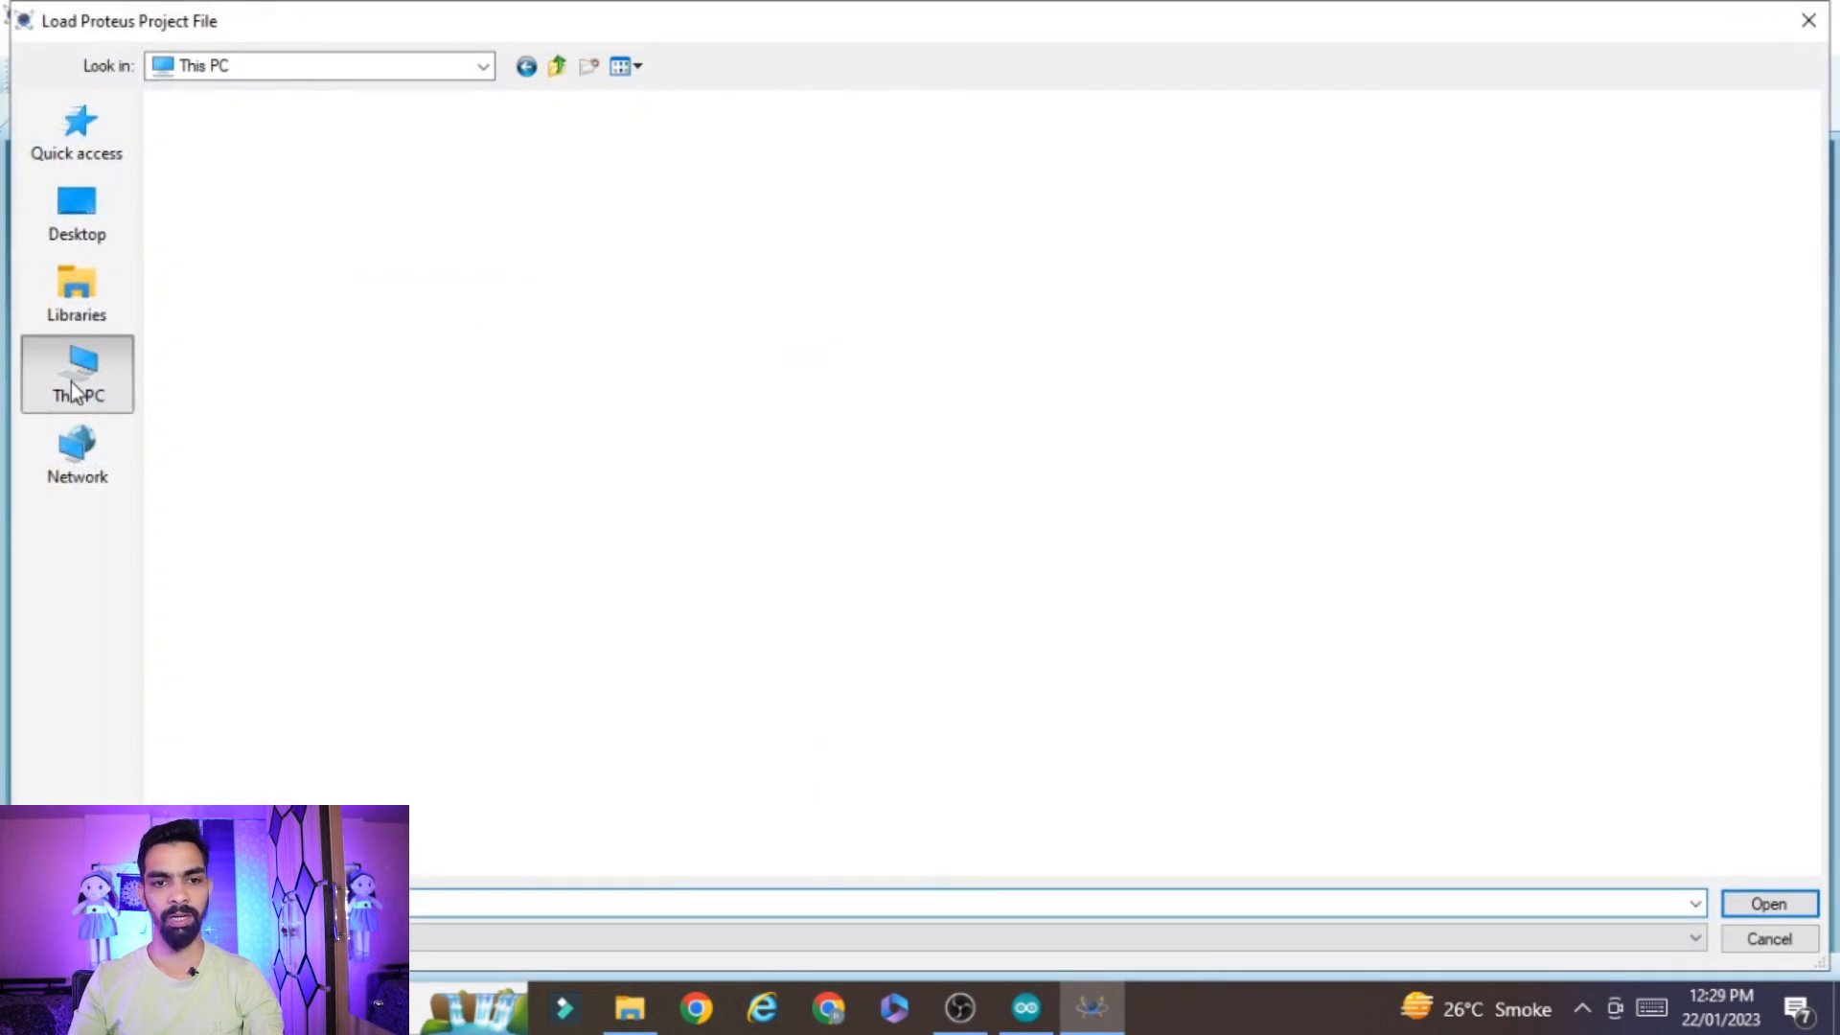
{"action": "double_click", "coordinate": [928, 330]}
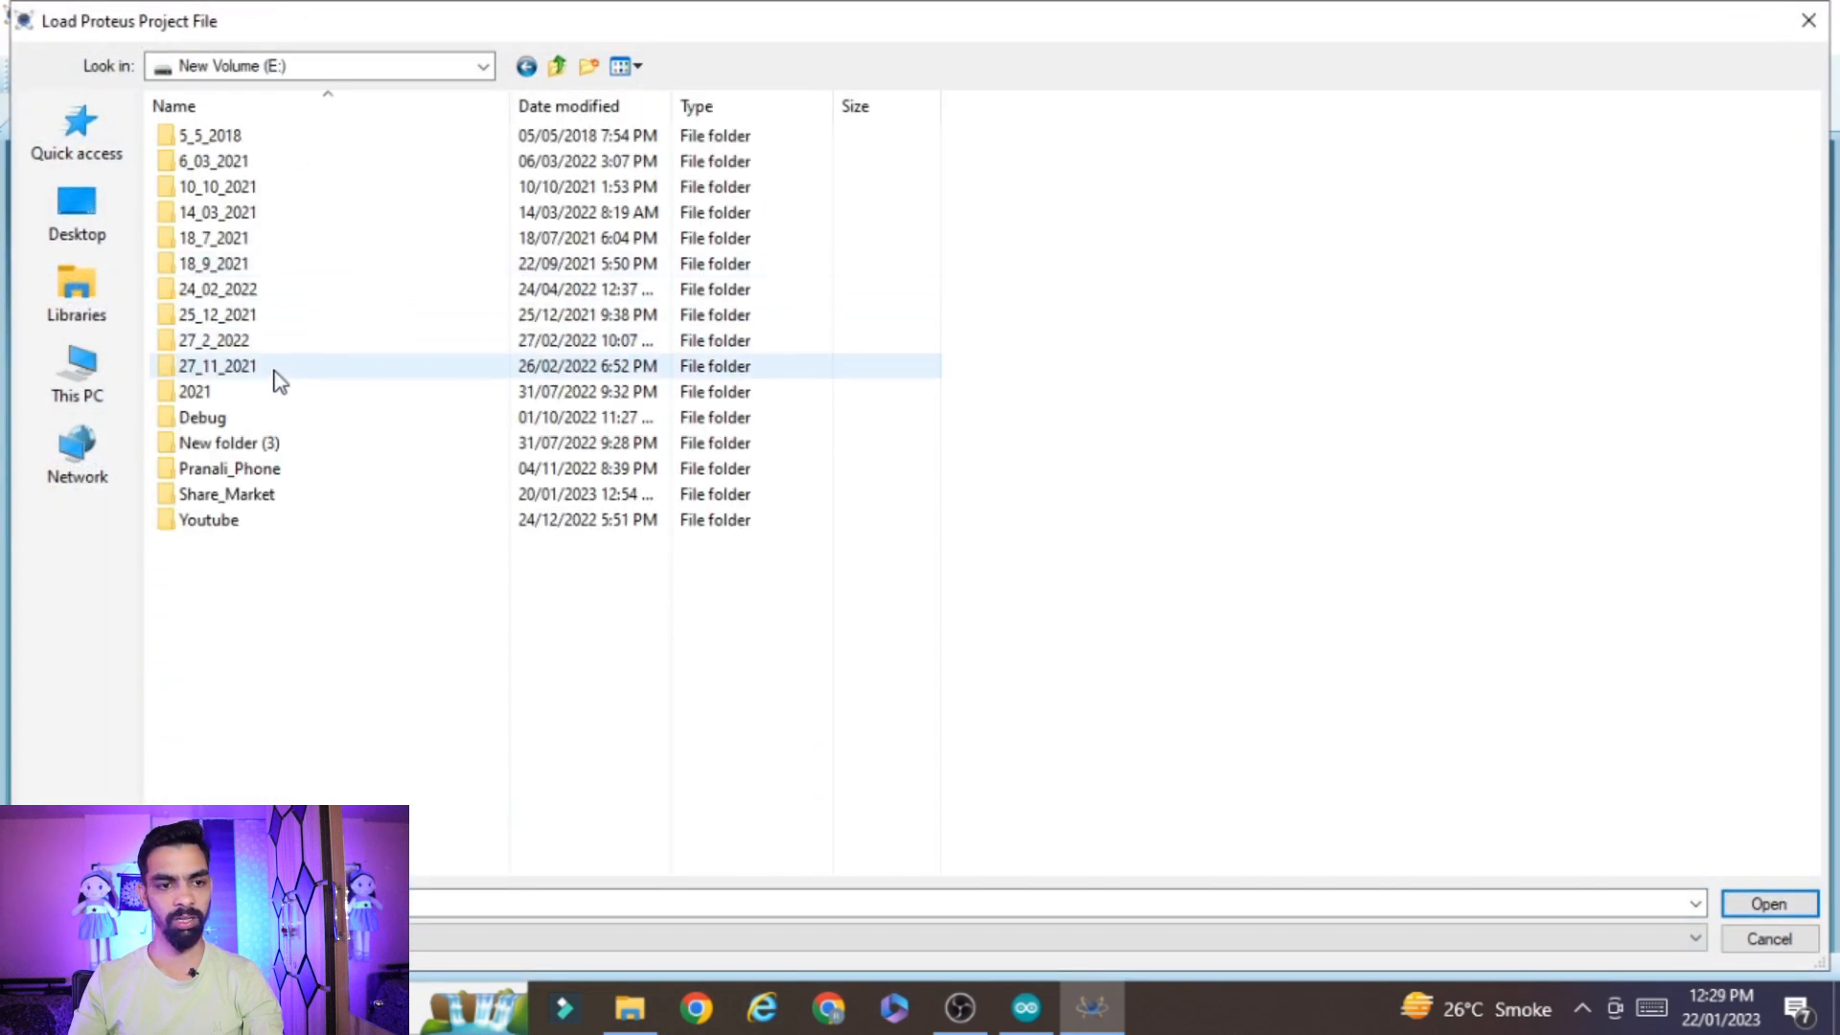
{"action": "double_click", "coordinate": [236, 525]}
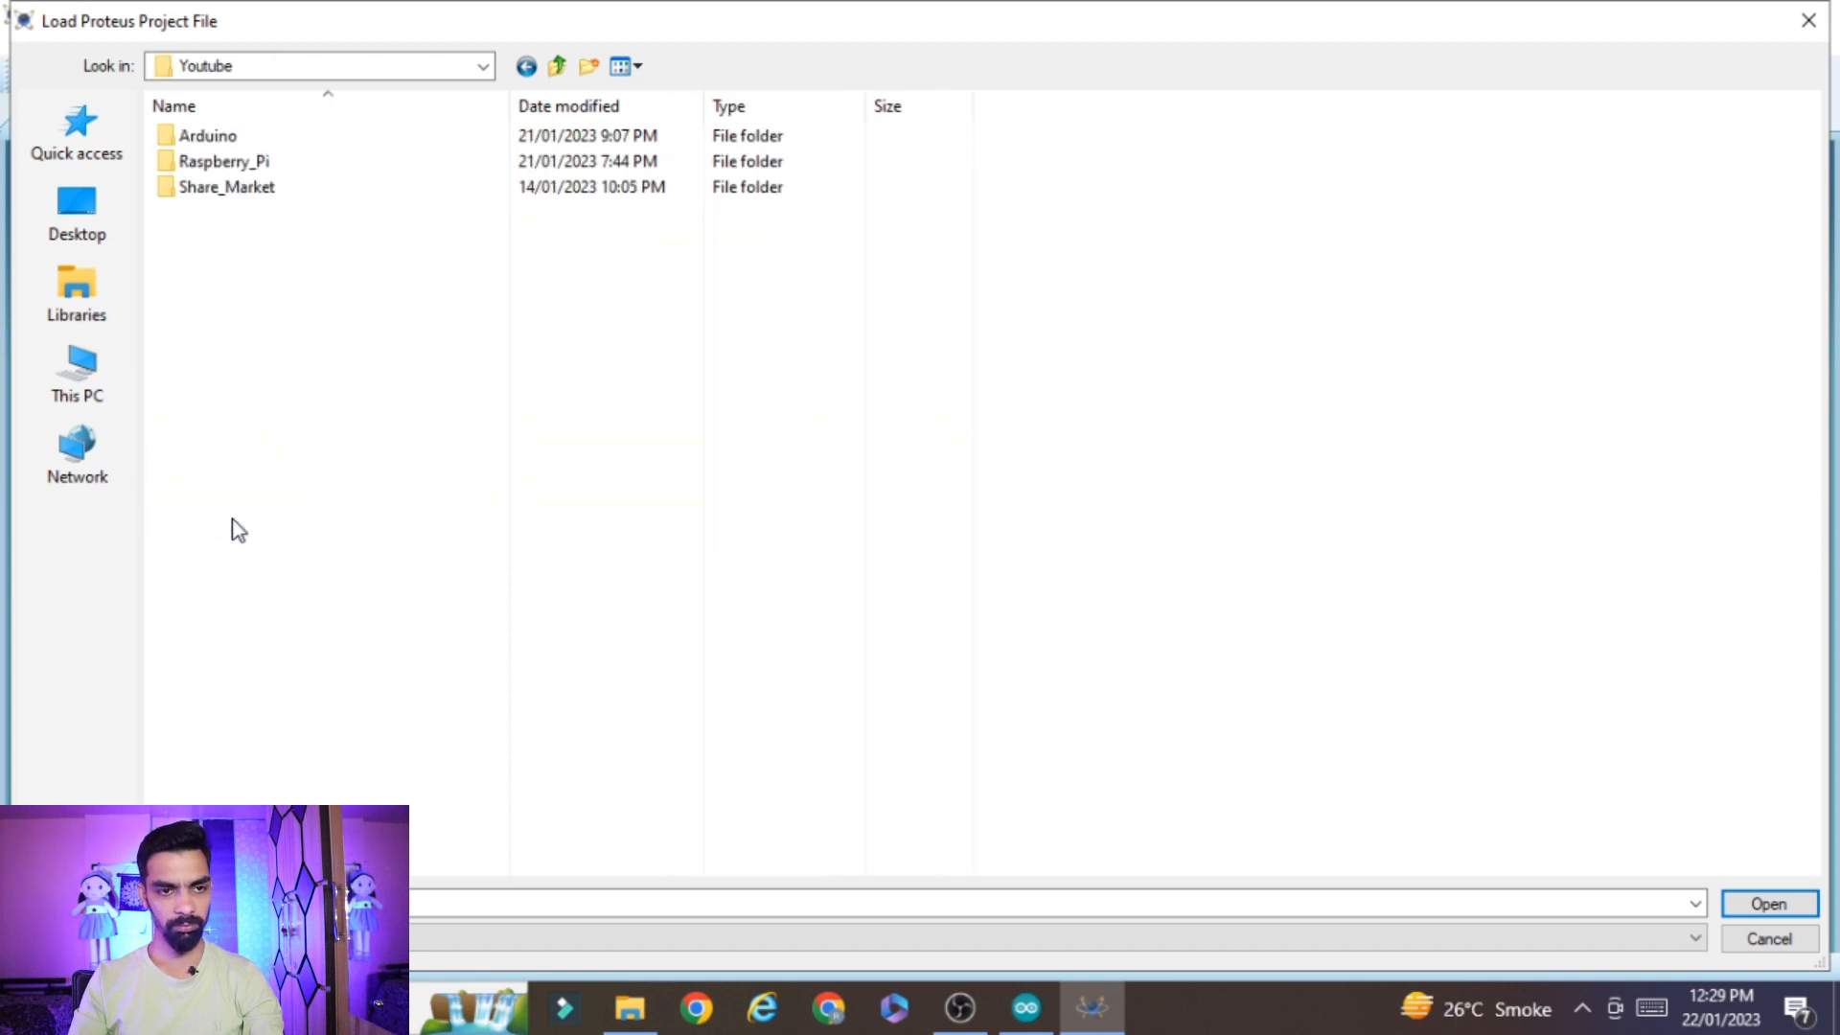
{"action": "double_click", "coordinate": [302, 135]}
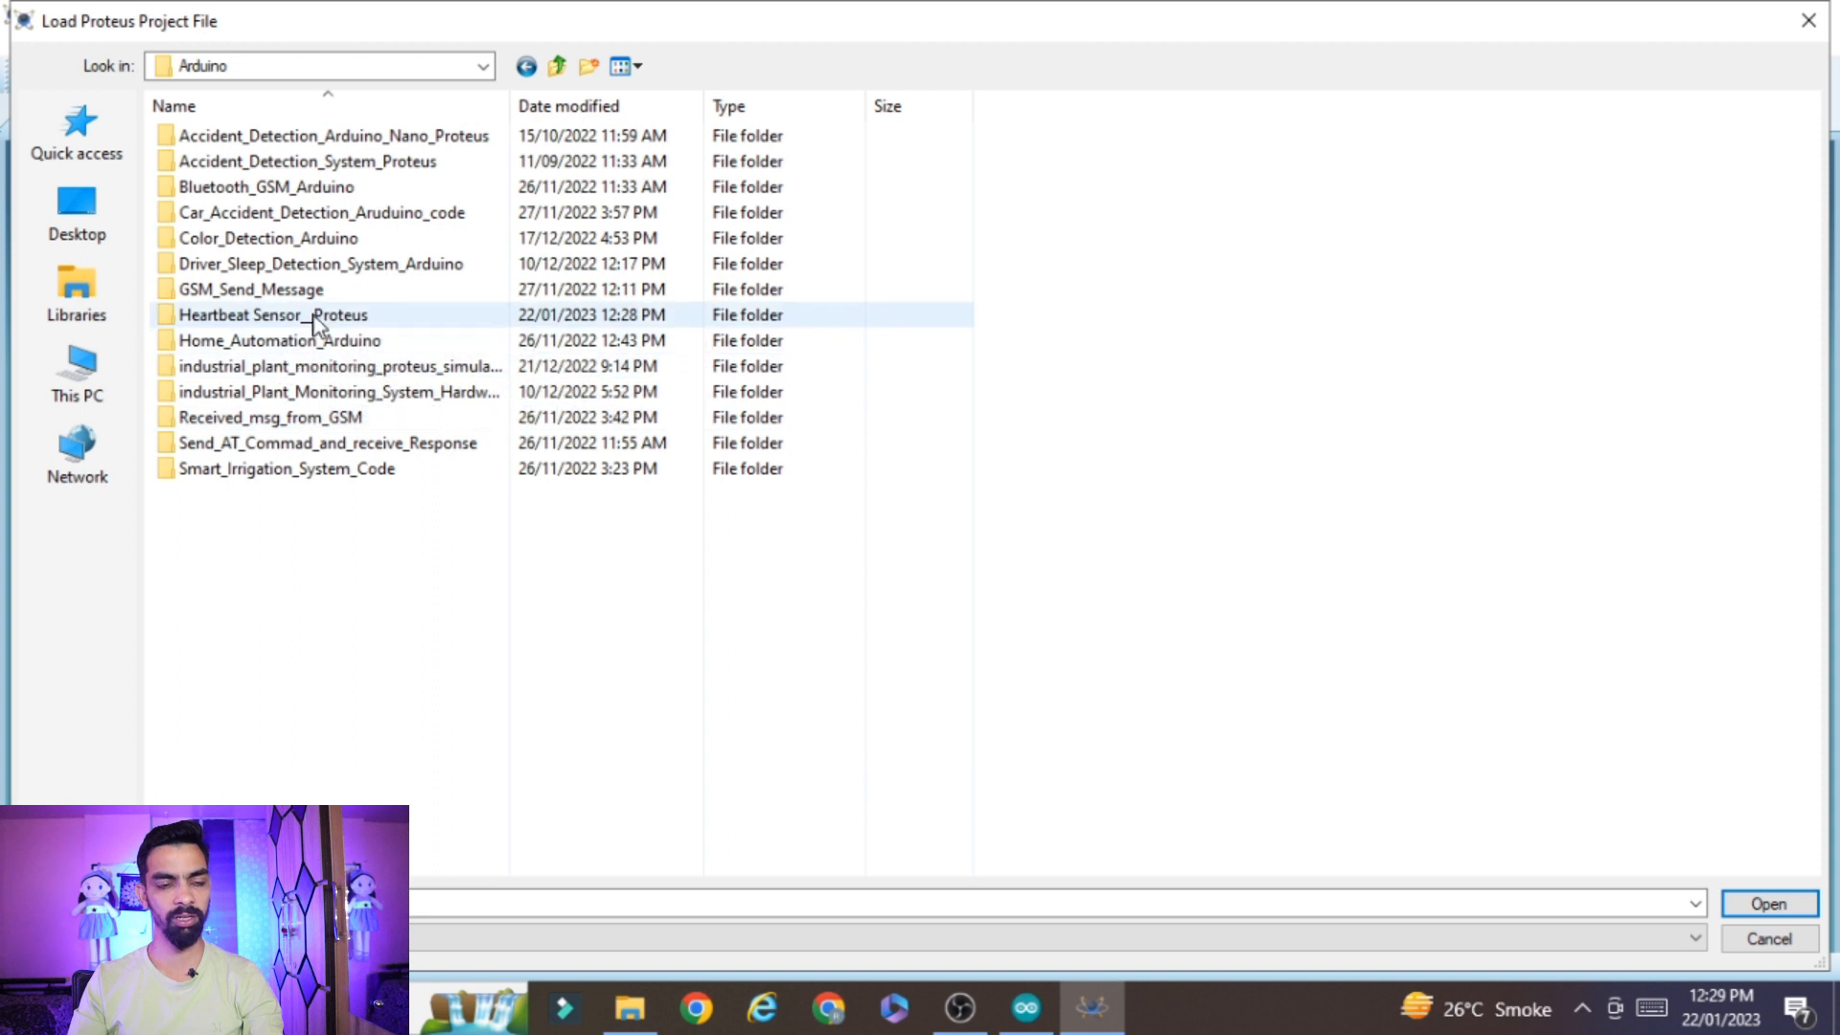
{"action": "double_click", "coordinate": [315, 317]}
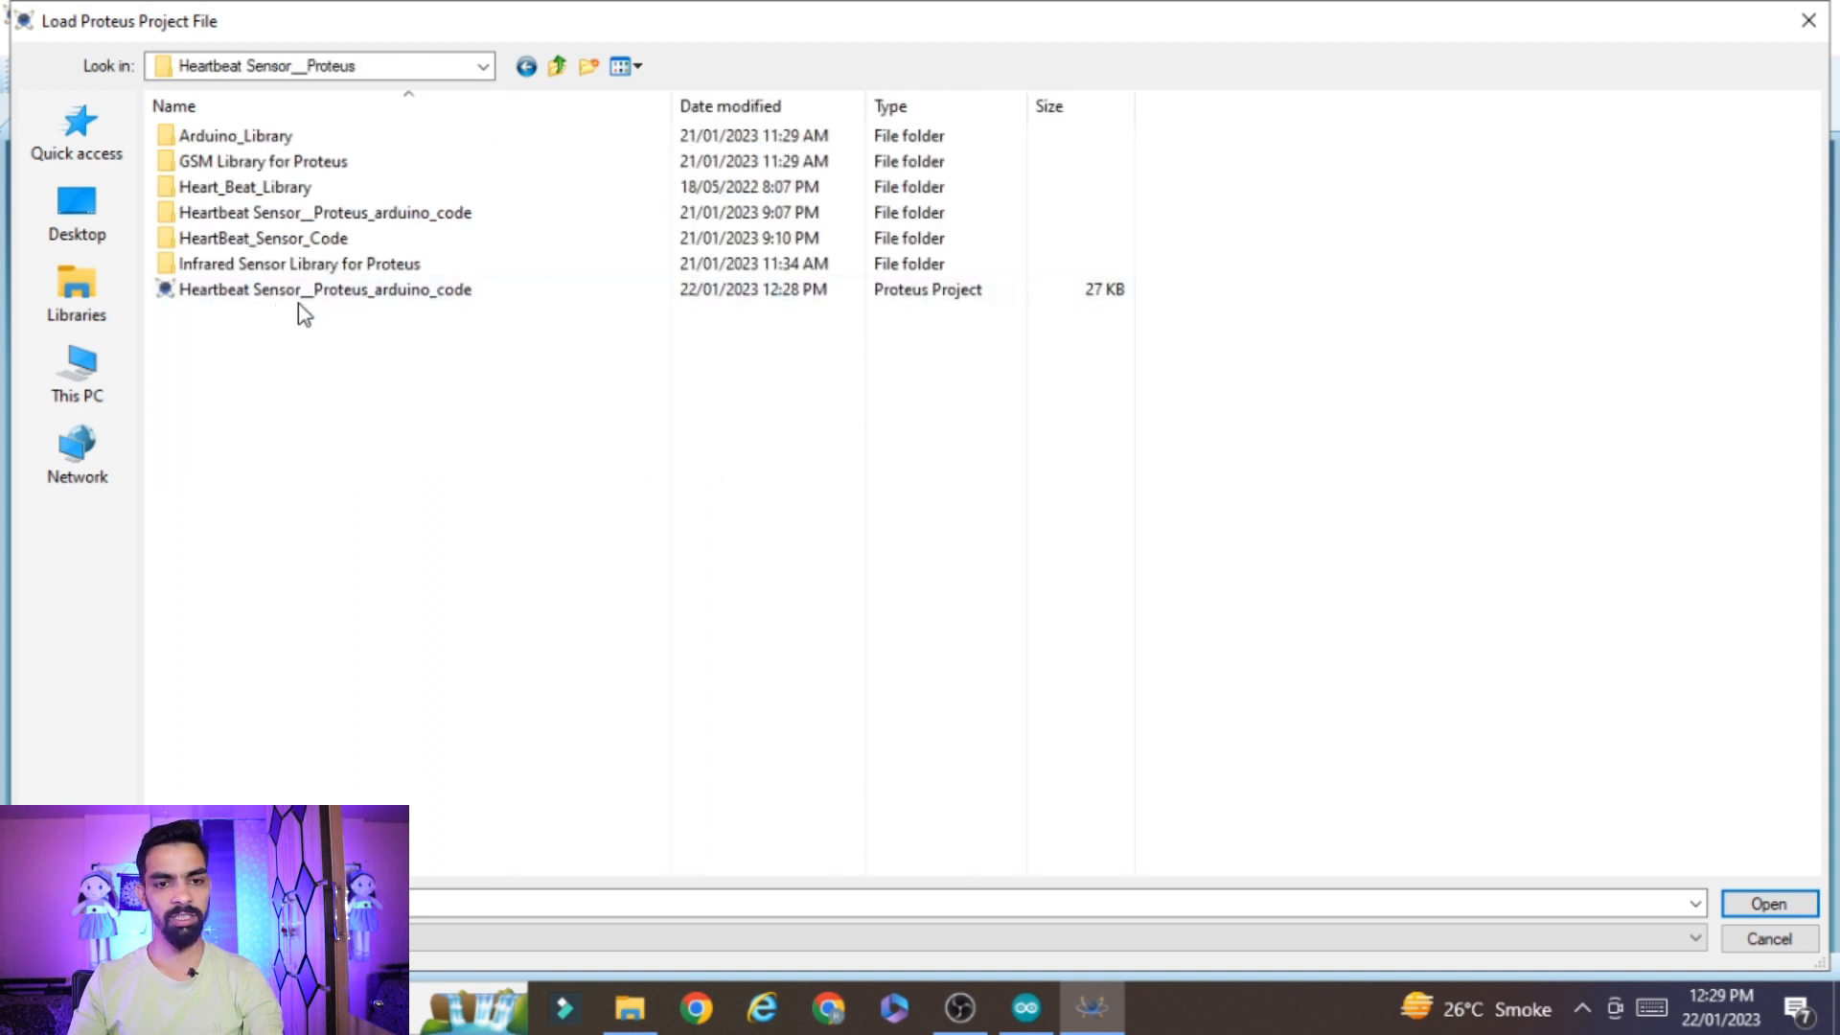
{"action": "left_click", "coordinate": [343, 293]}
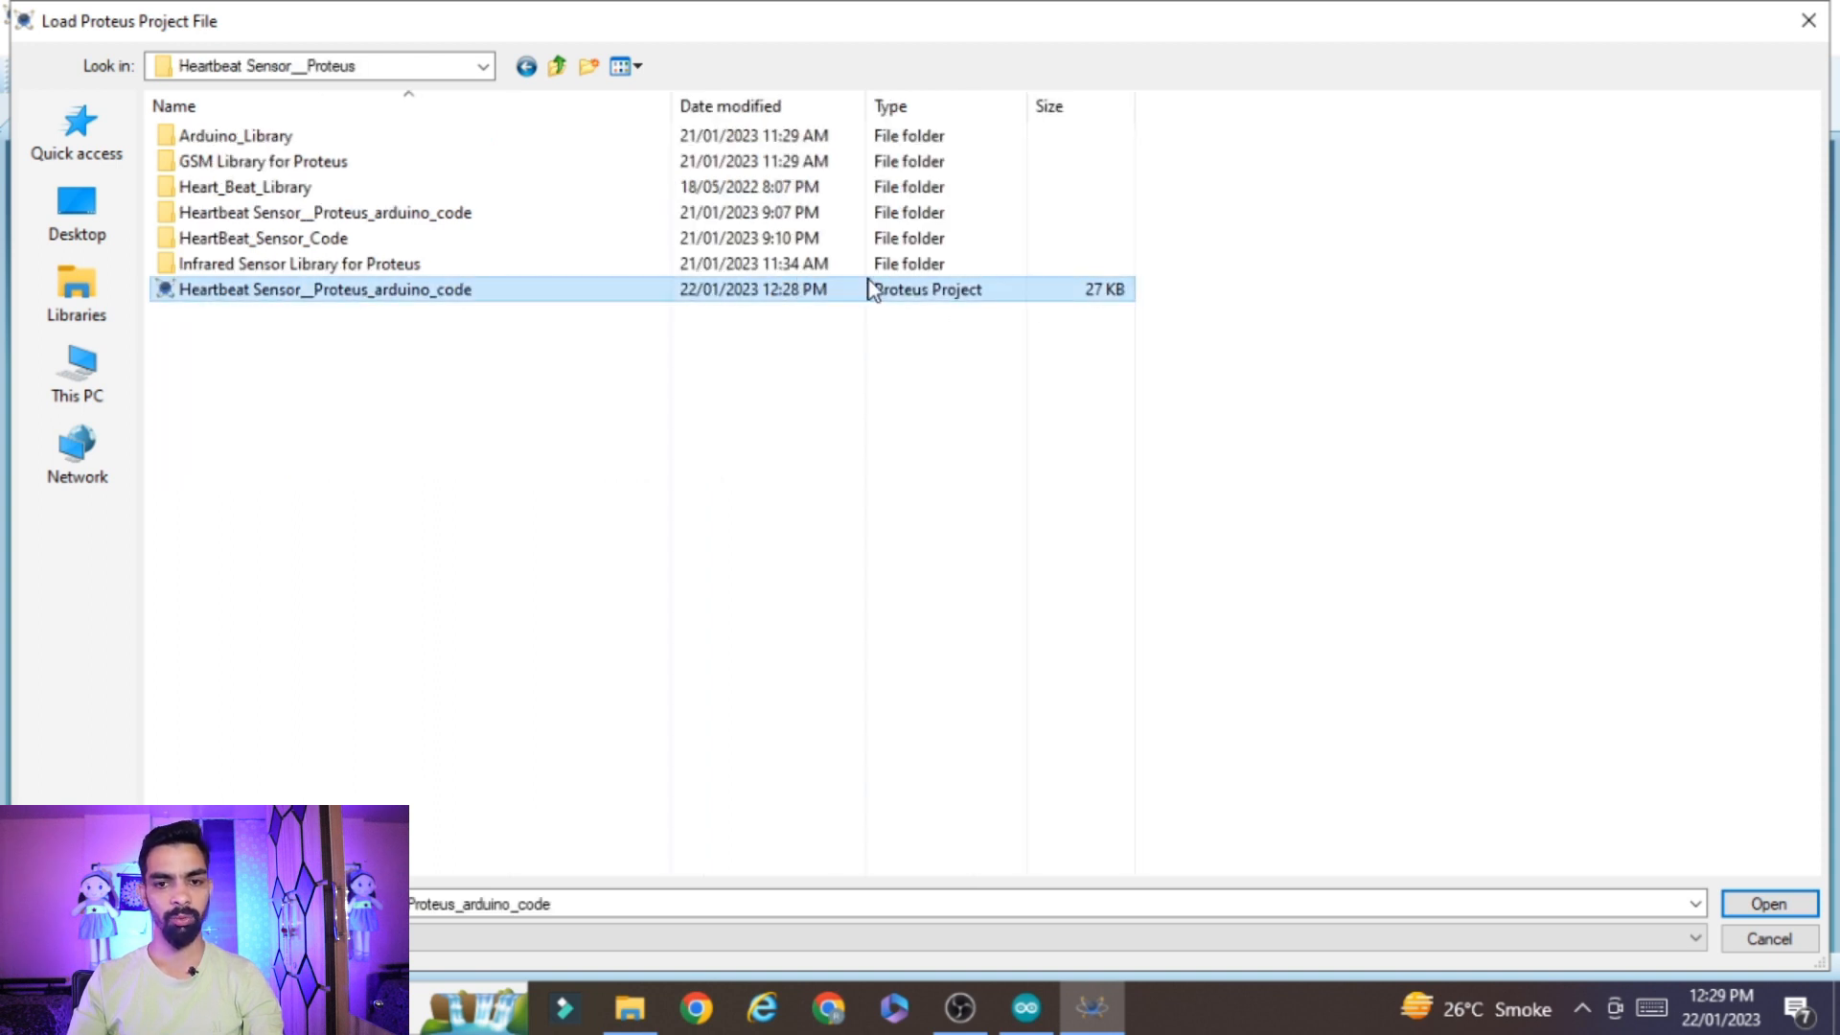
{"action": "left_click", "coordinate": [273, 293]}
{"action": "left_click", "coordinate": [1047, 636]}
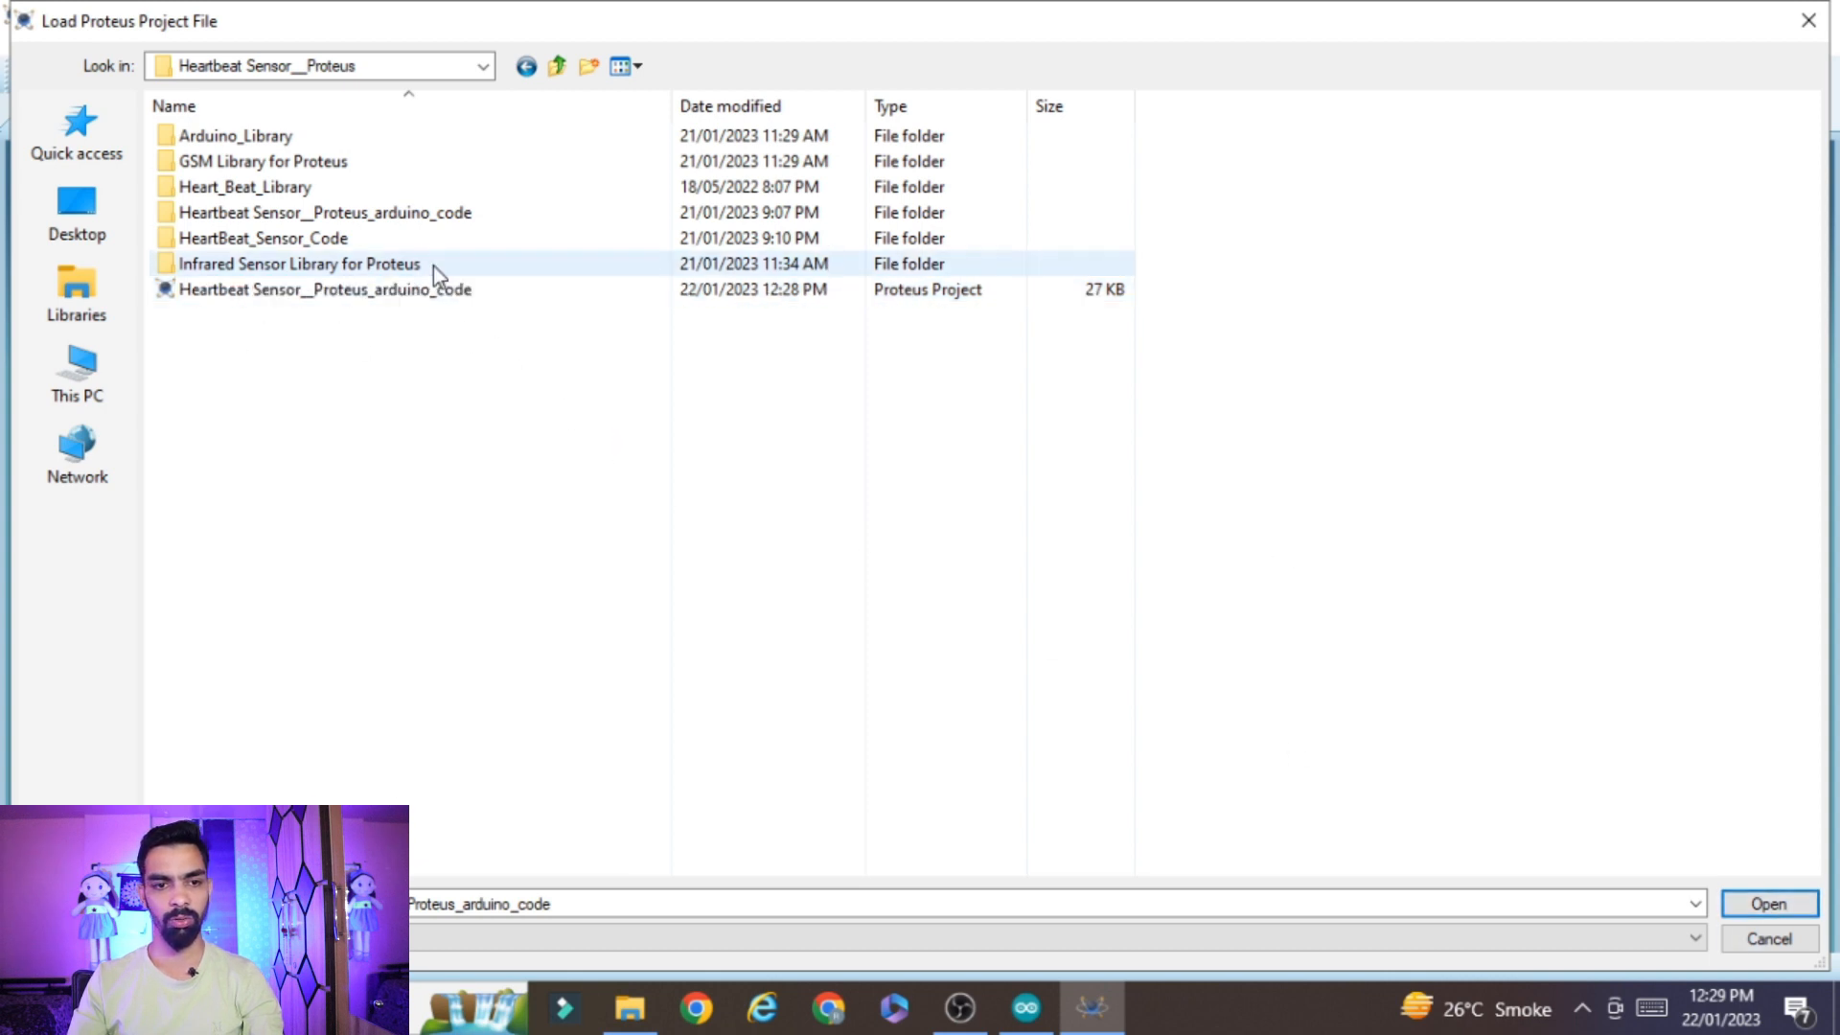
{"action": "double_click", "coordinate": [470, 299]}
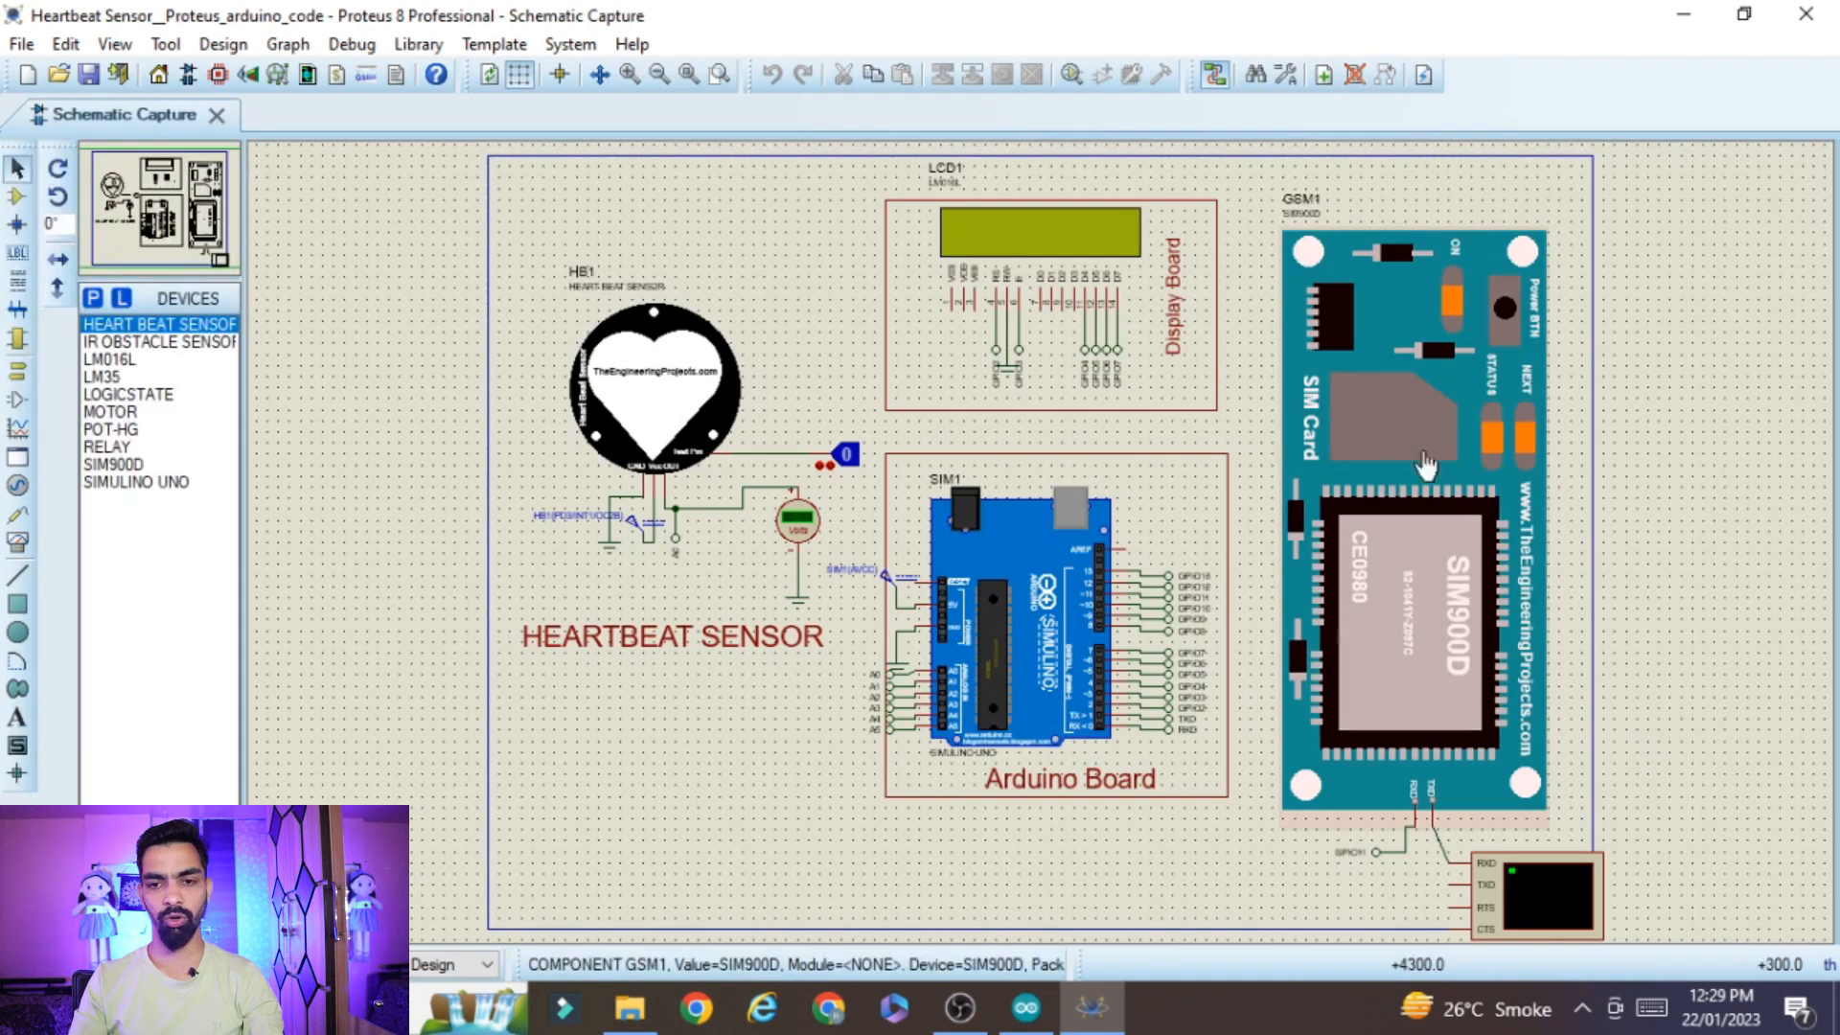
Assign HeartBeatSensorTEP.HEX from the Heart_Beat_Library folder as the program file of heartbeat sensor HB1
{"action": "scroll", "coordinate": [1048, 562], "scroll_direction": "up", "scroll_amount": 1}
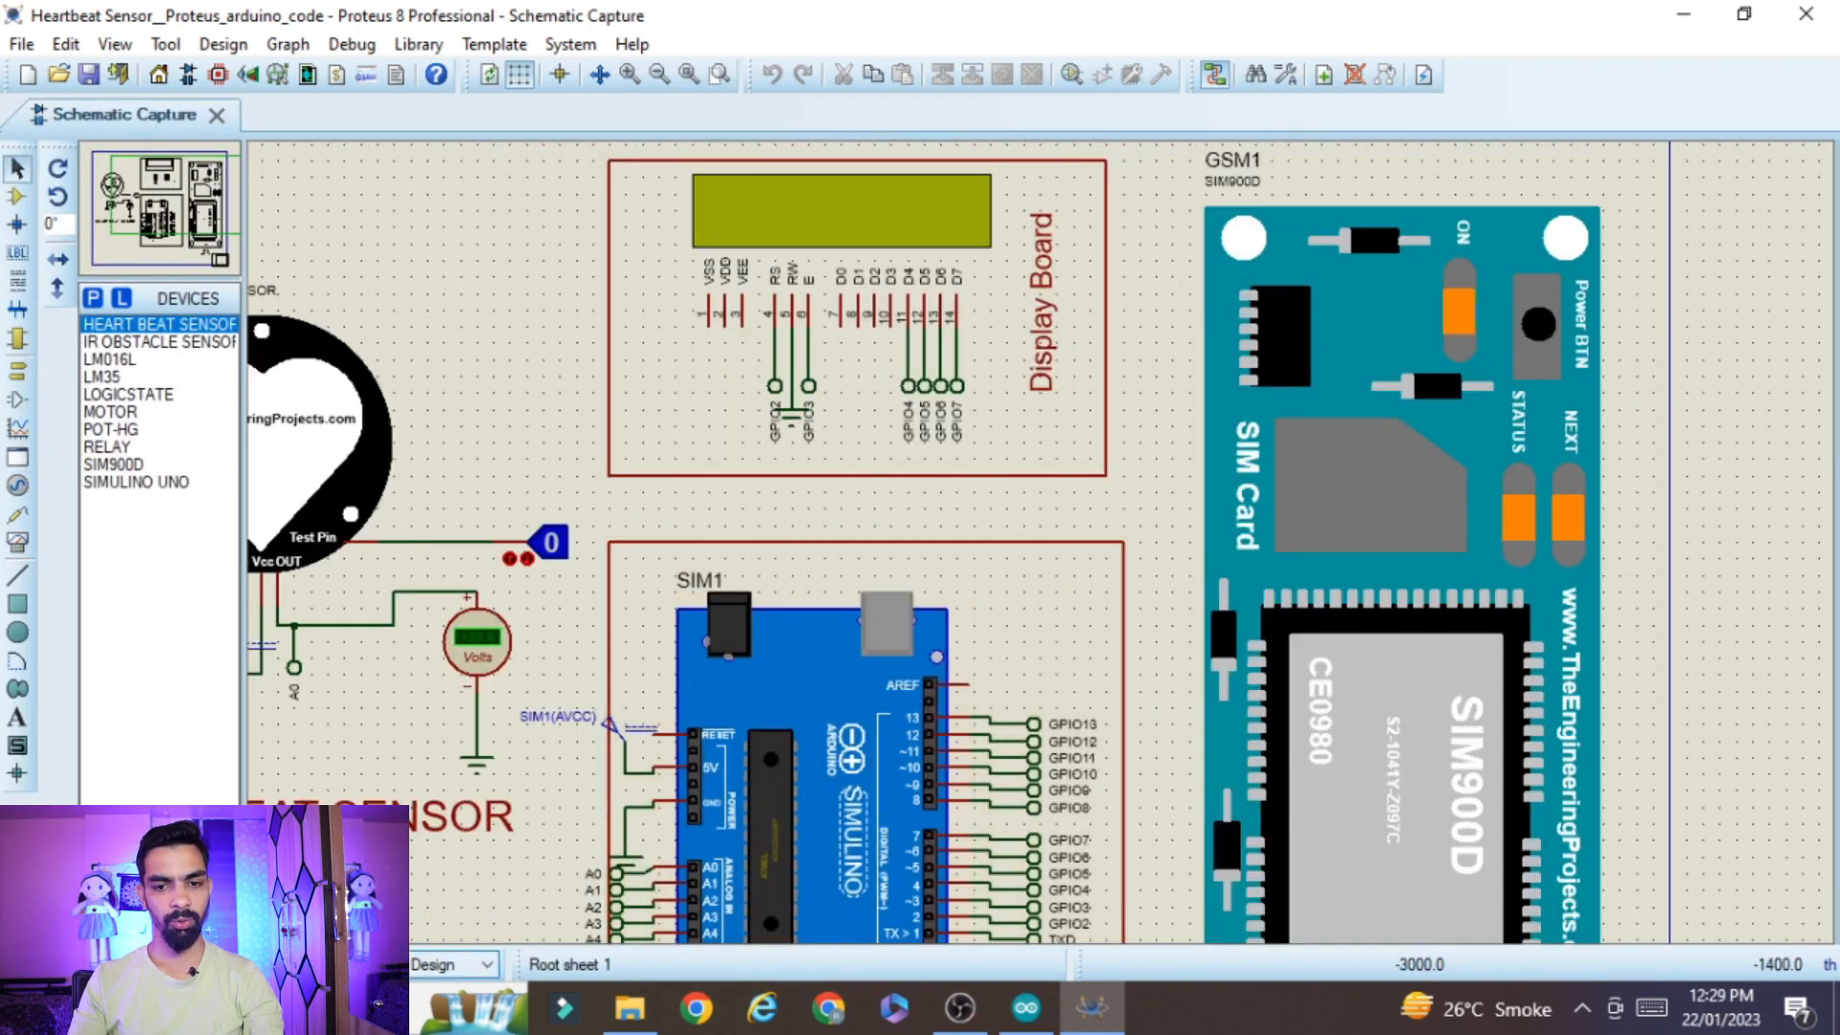
{"action": "scroll", "coordinate": [345, 893], "scroll_direction": "left", "scroll_amount": 1}
{"action": "scroll", "coordinate": [268, 879], "scroll_direction": "left", "scroll_amount": 1}
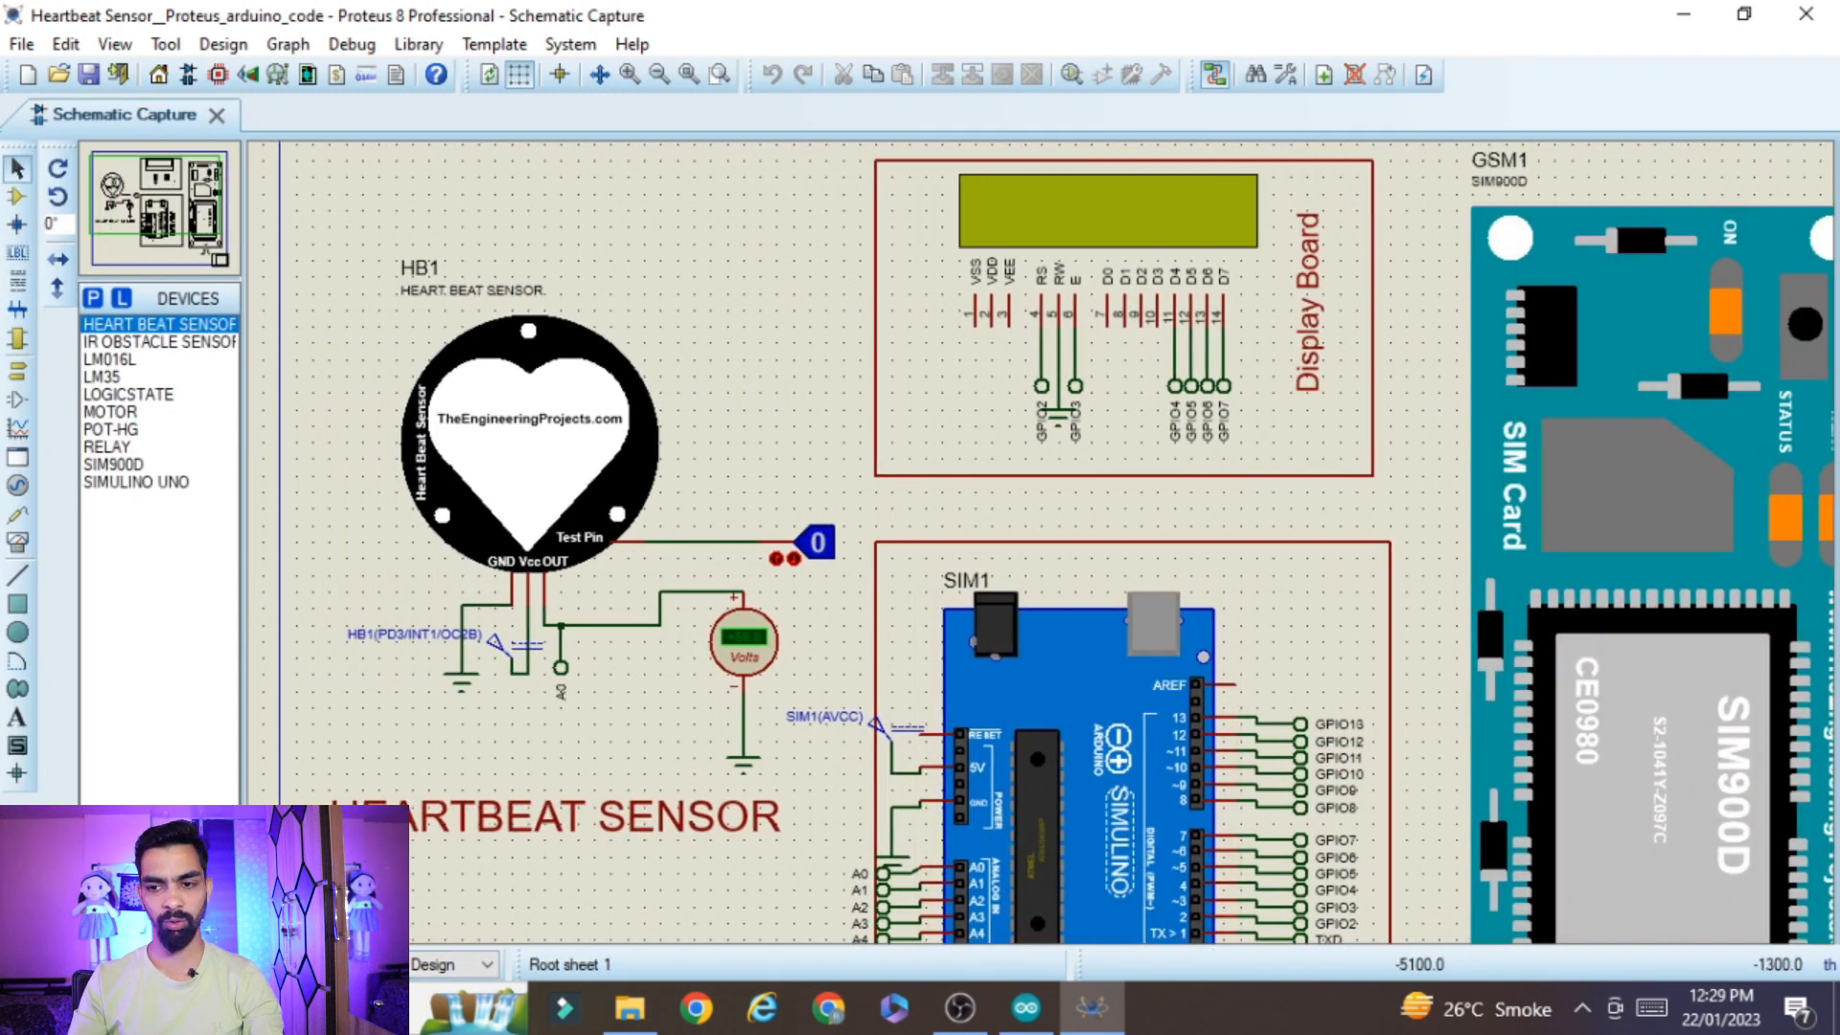
{"action": "scroll", "coordinate": [444, 559], "scroll_direction": "right", "scroll_amount": 1}
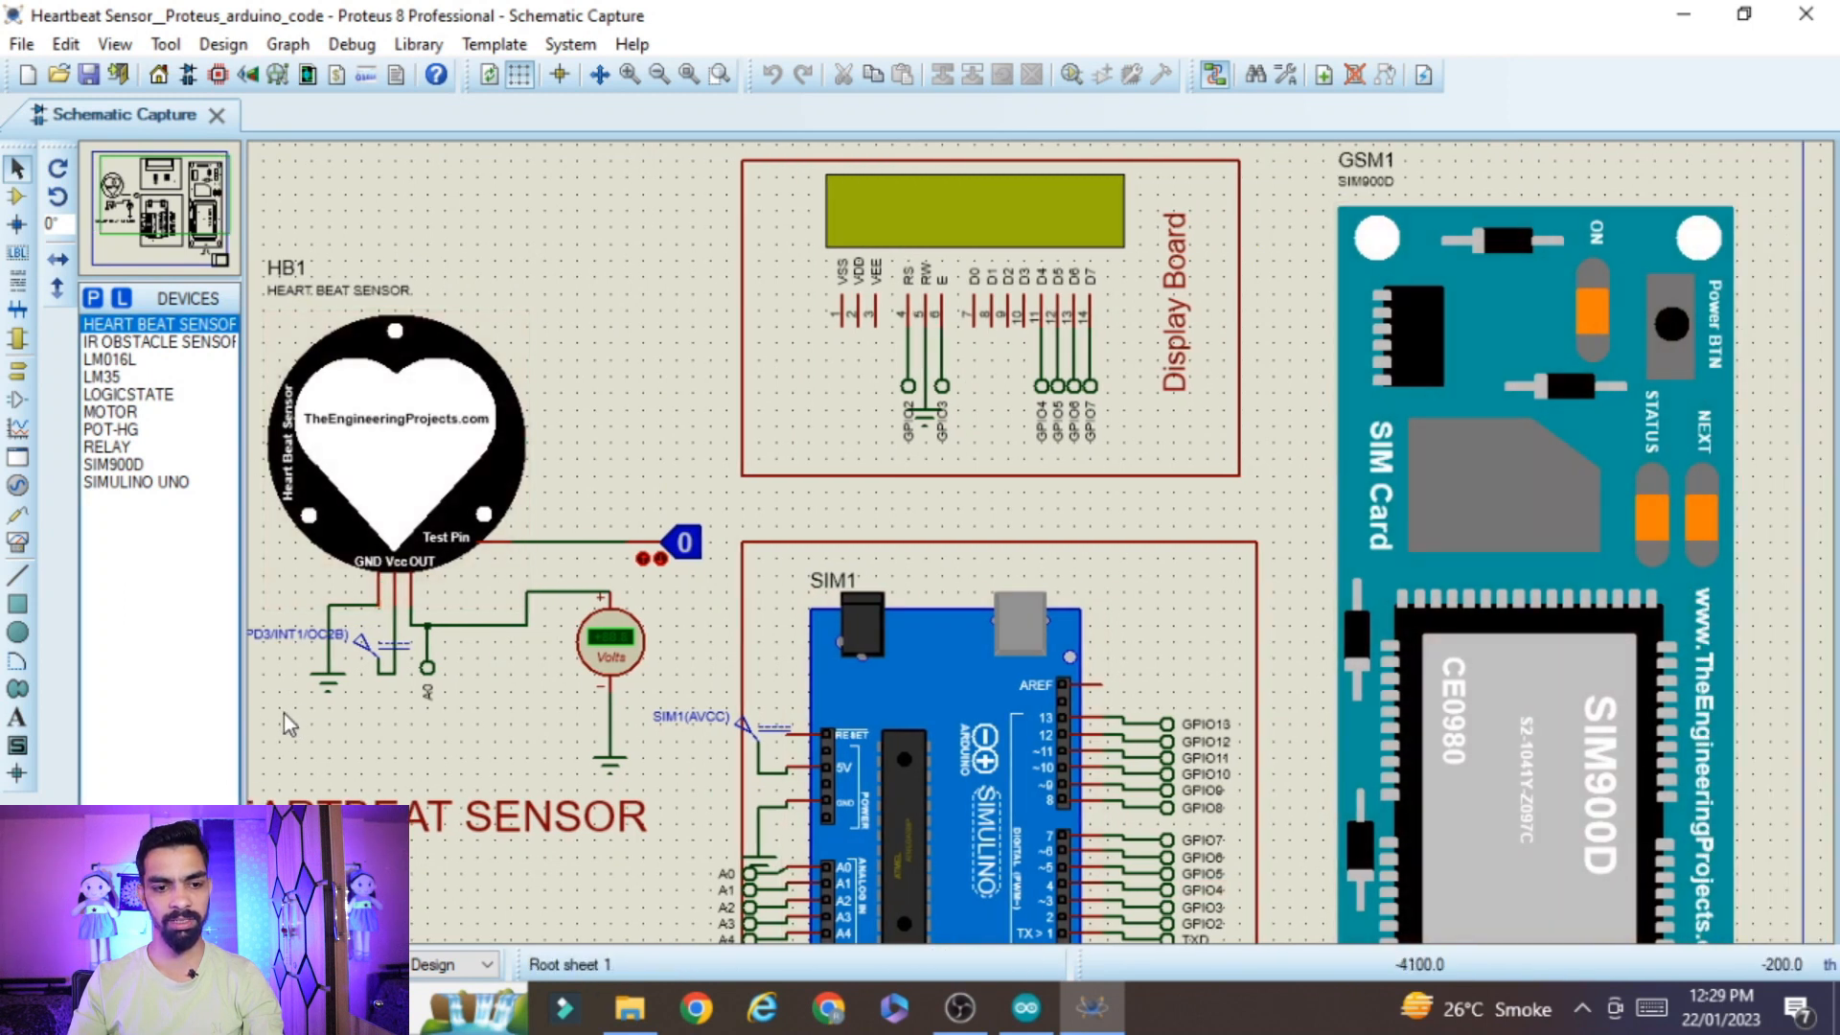
{"action": "scroll", "coordinate": [269, 711], "scroll_direction": "left", "scroll_amount": 1}
{"action": "double_click", "coordinate": [508, 458]}
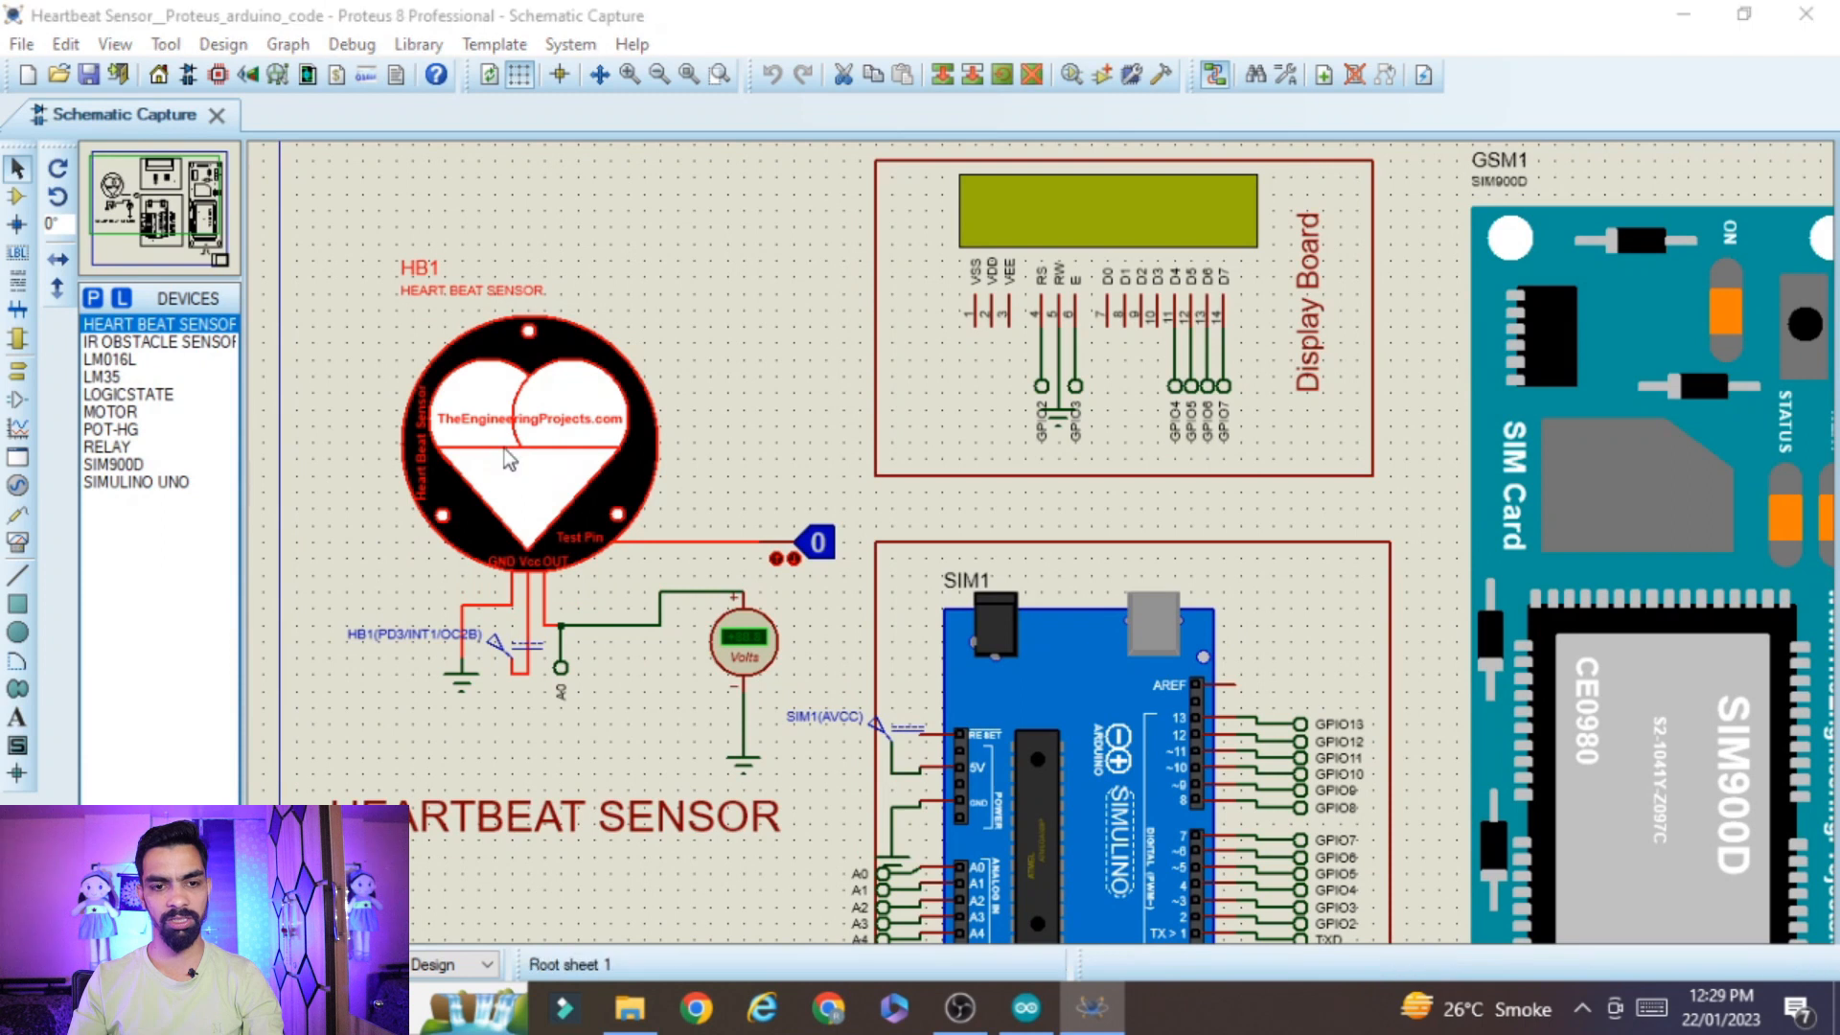
{"action": "left_click", "coordinate": [977, 486]}
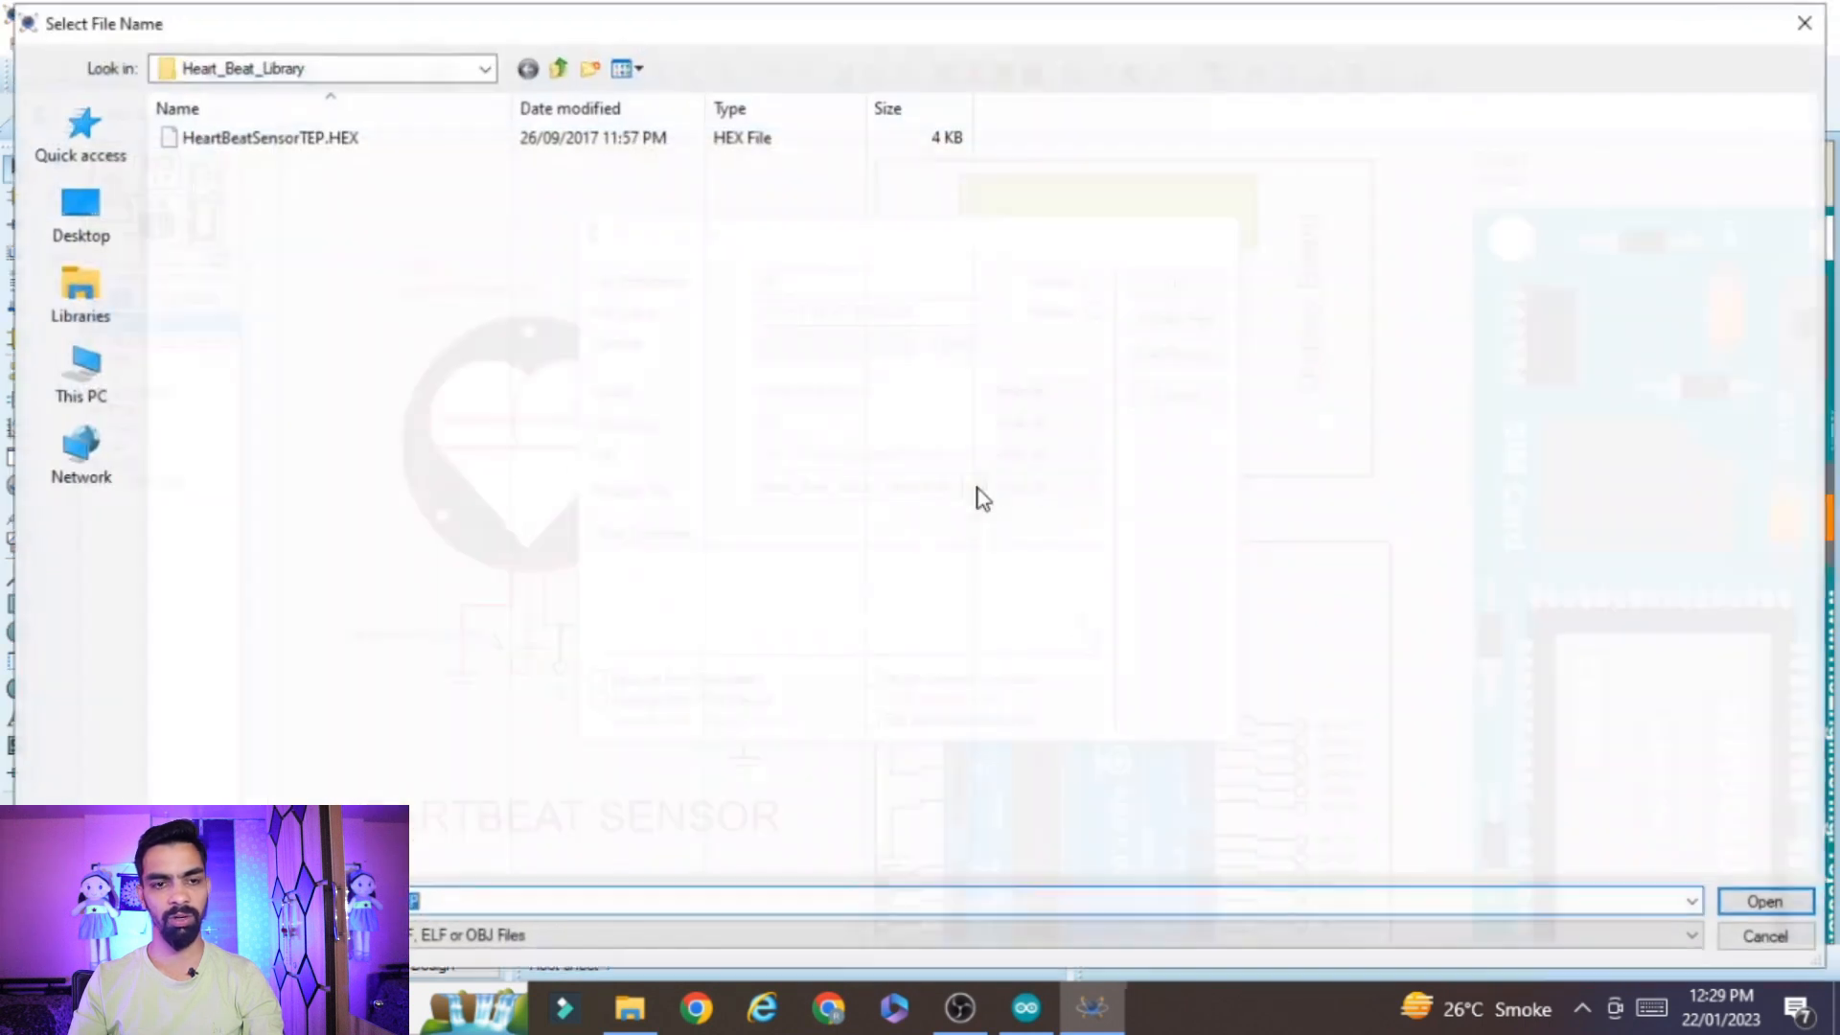
{"action": "left_click", "coordinate": [316, 141]}
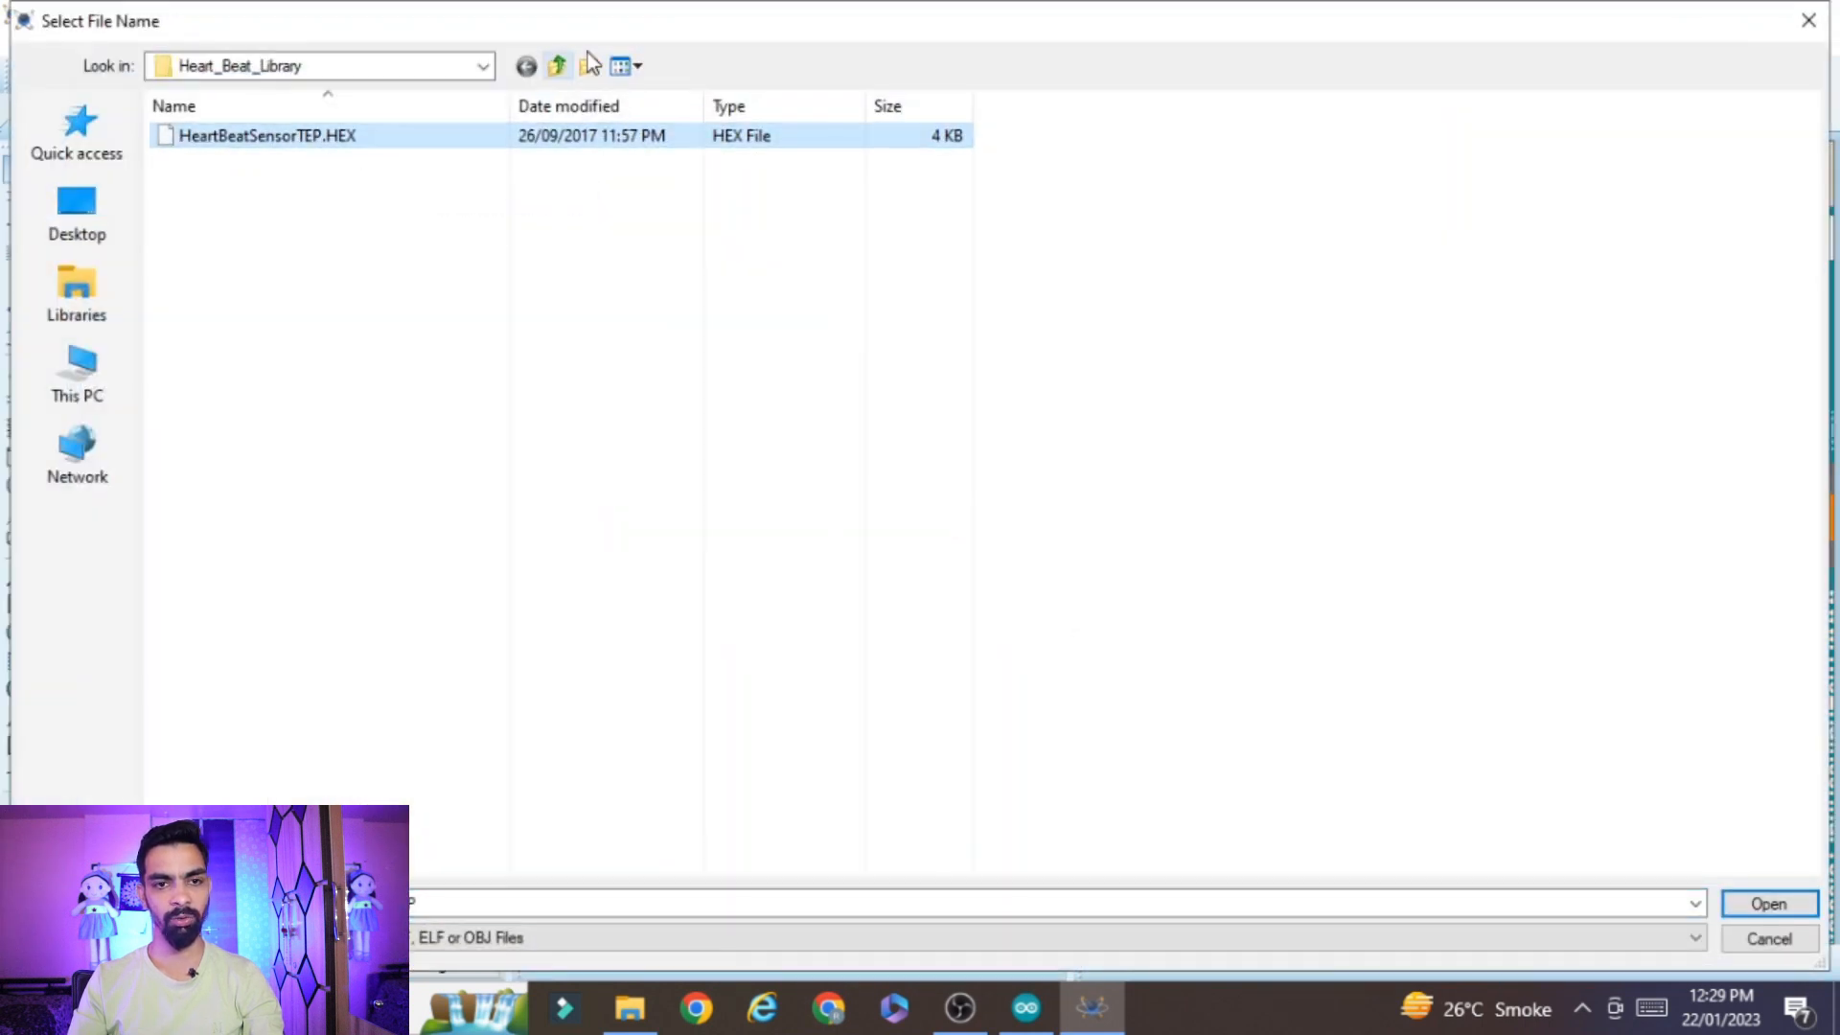
{"action": "left_click", "coordinate": [561, 66]}
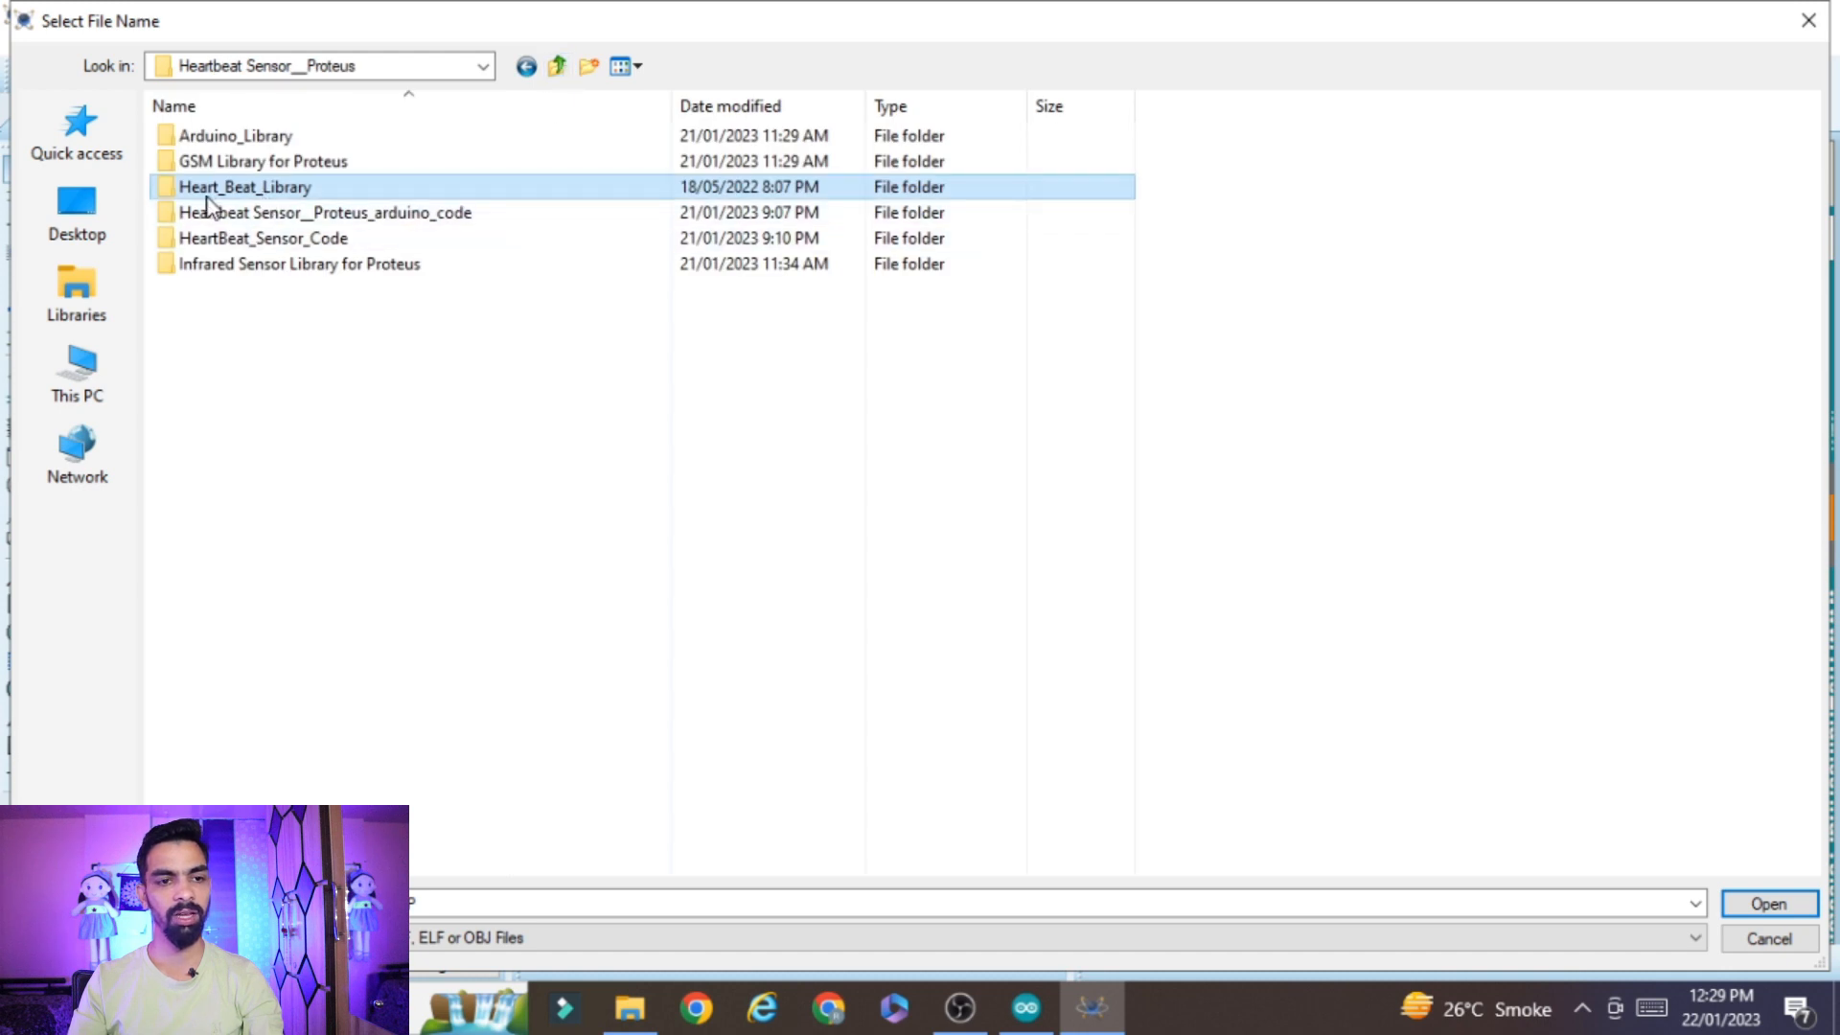
{"action": "double_click", "coordinate": [263, 187]}
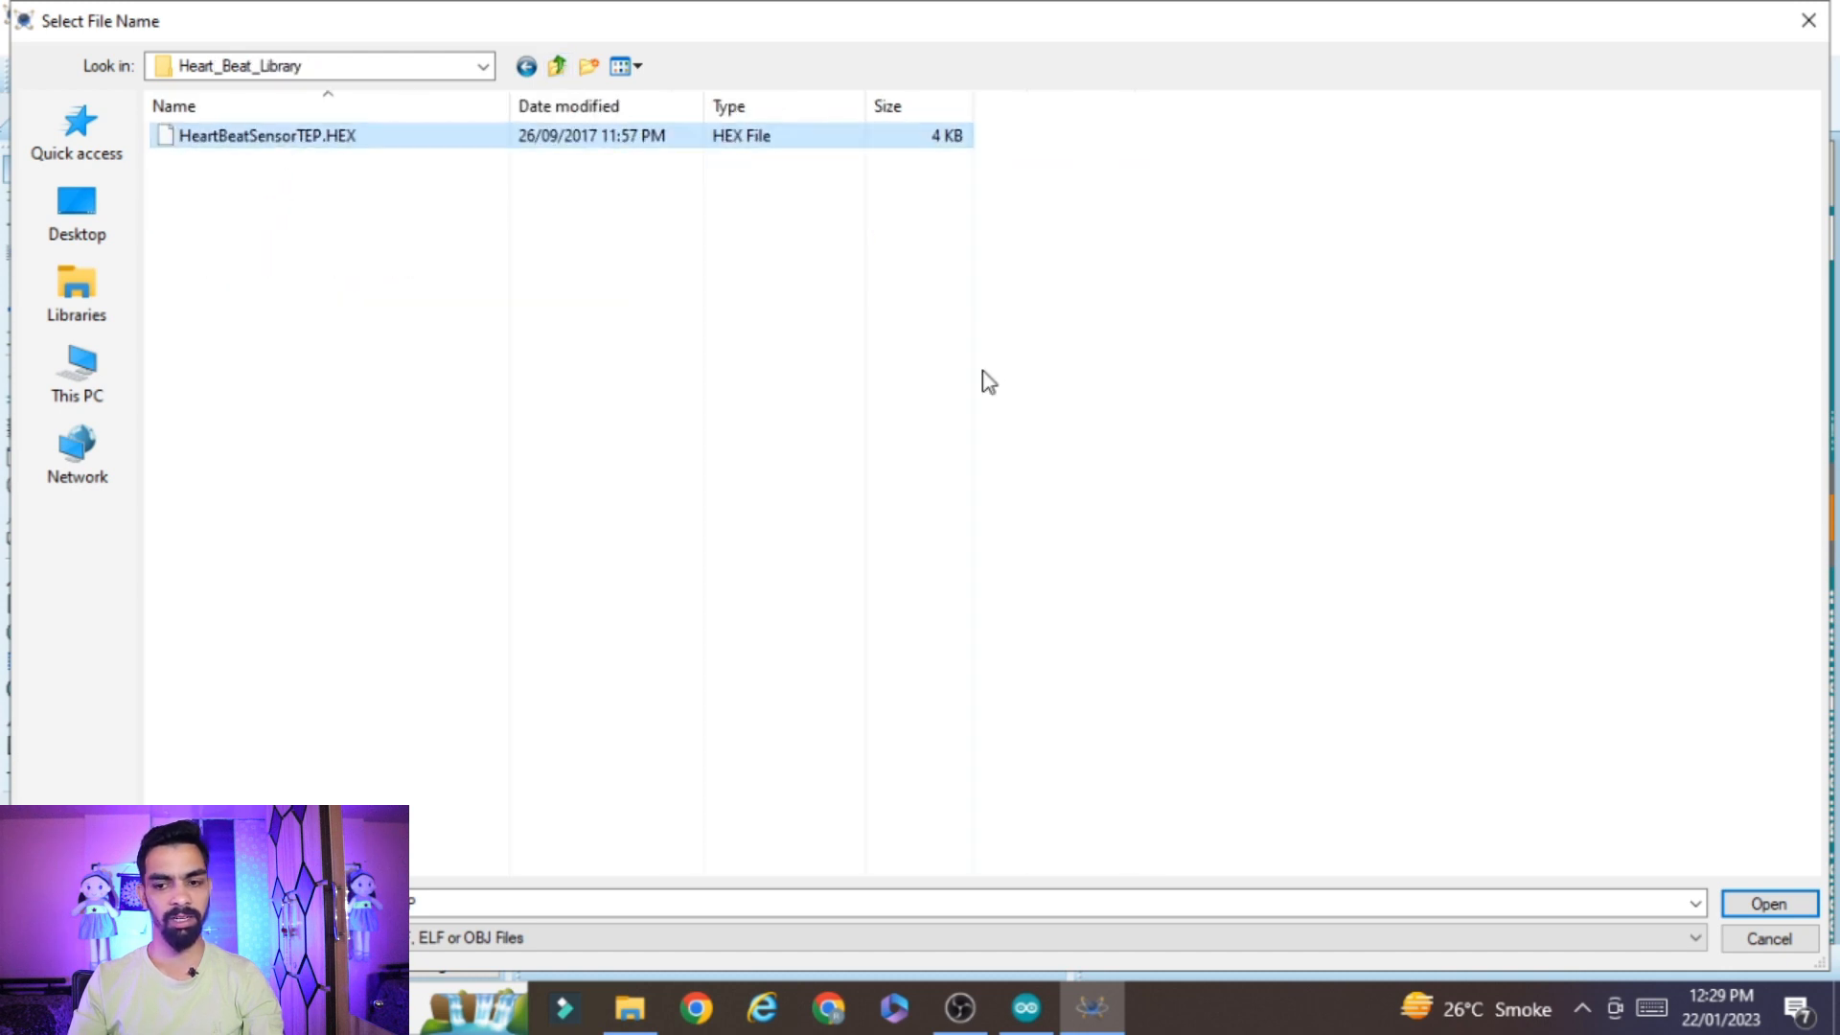
{"action": "left_click", "coordinate": [1769, 904]}
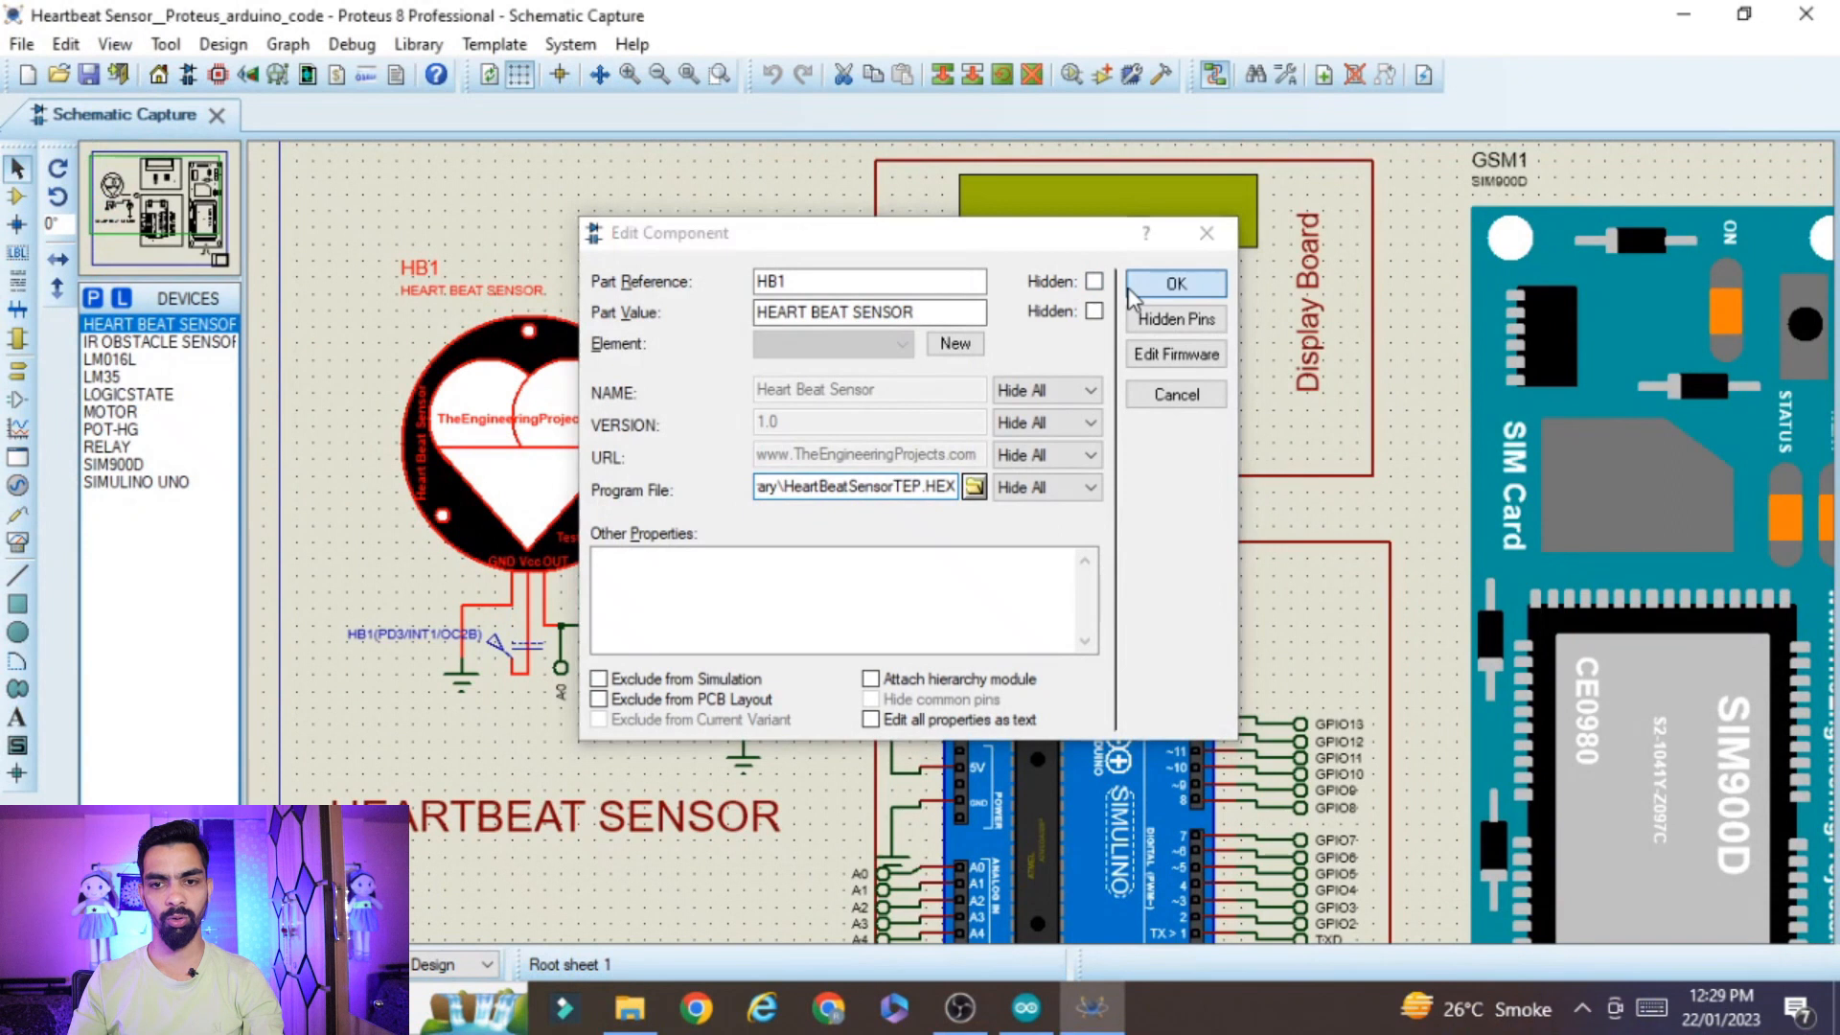
{"action": "left_click", "coordinate": [1180, 279]}
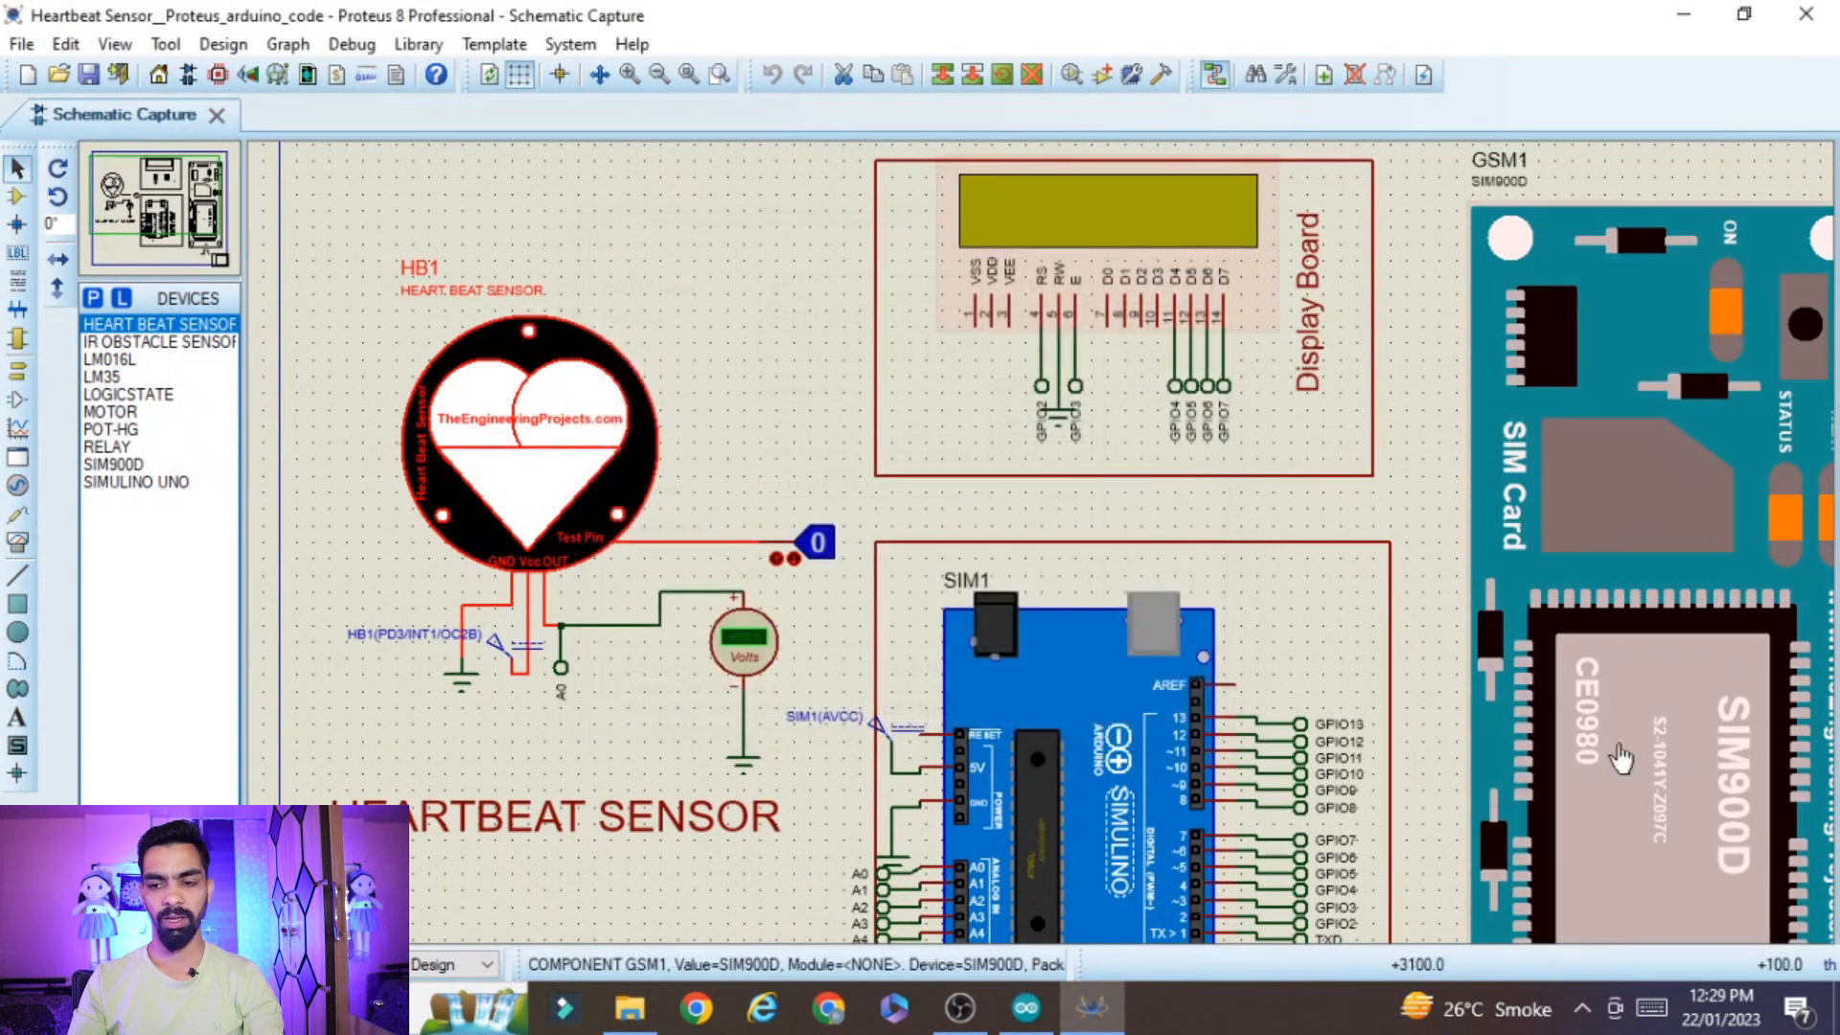
Assign GSMLibraryTEP.hex from the GSM Library for Proteus folder as the program file of the SIM900D module GSM1
{"action": "double_click", "coordinate": [1680, 466]}
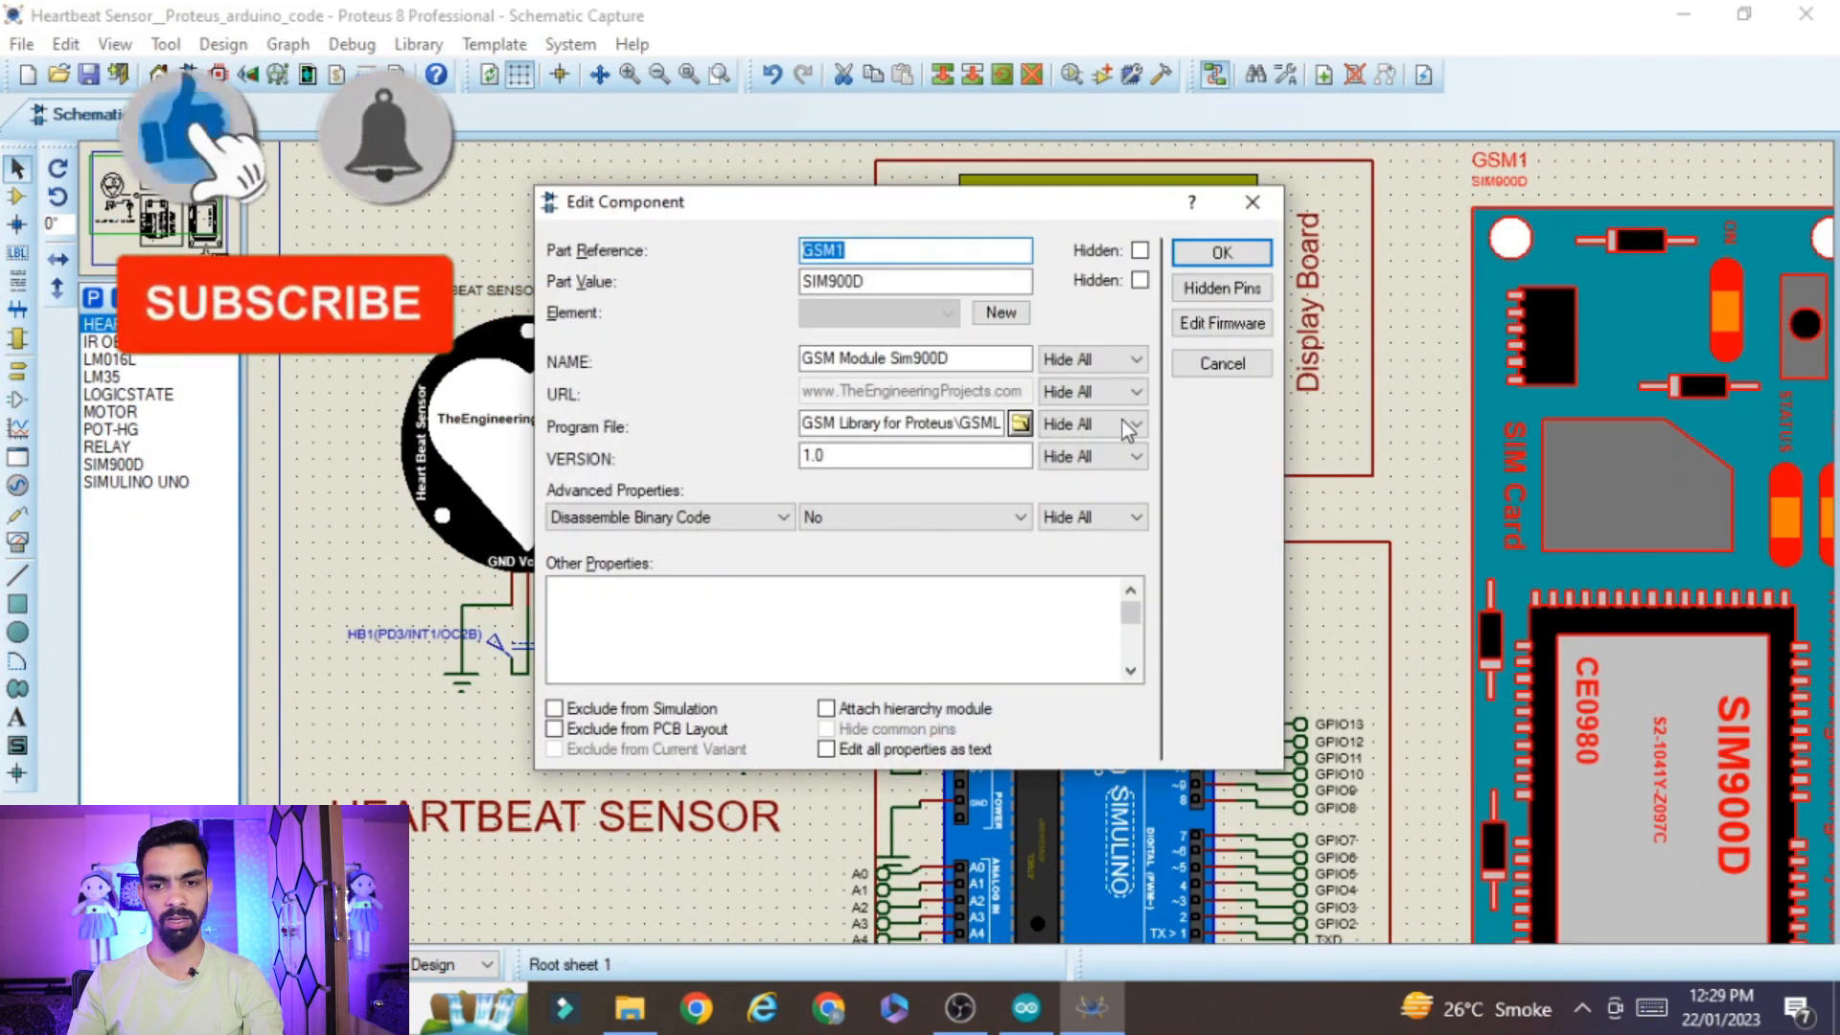
{"action": "left_click", "coordinate": [1020, 423]}
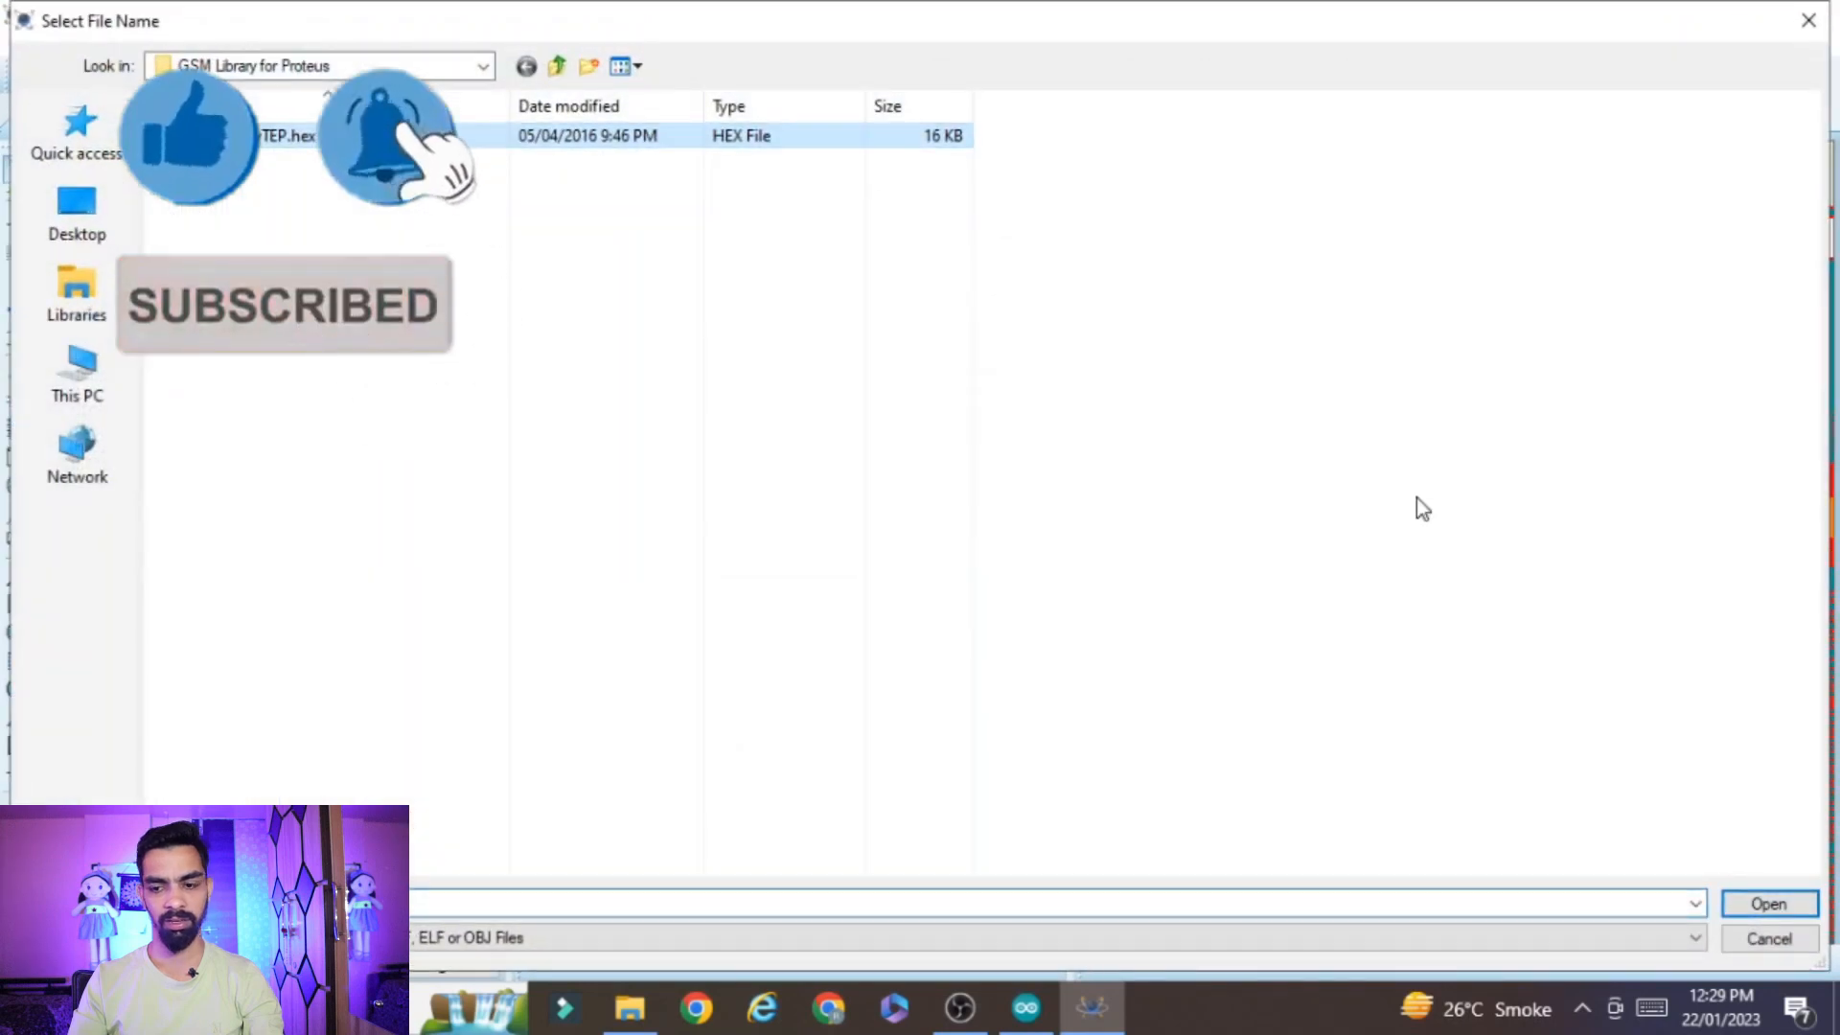
{"action": "left_click", "coordinate": [1768, 904]}
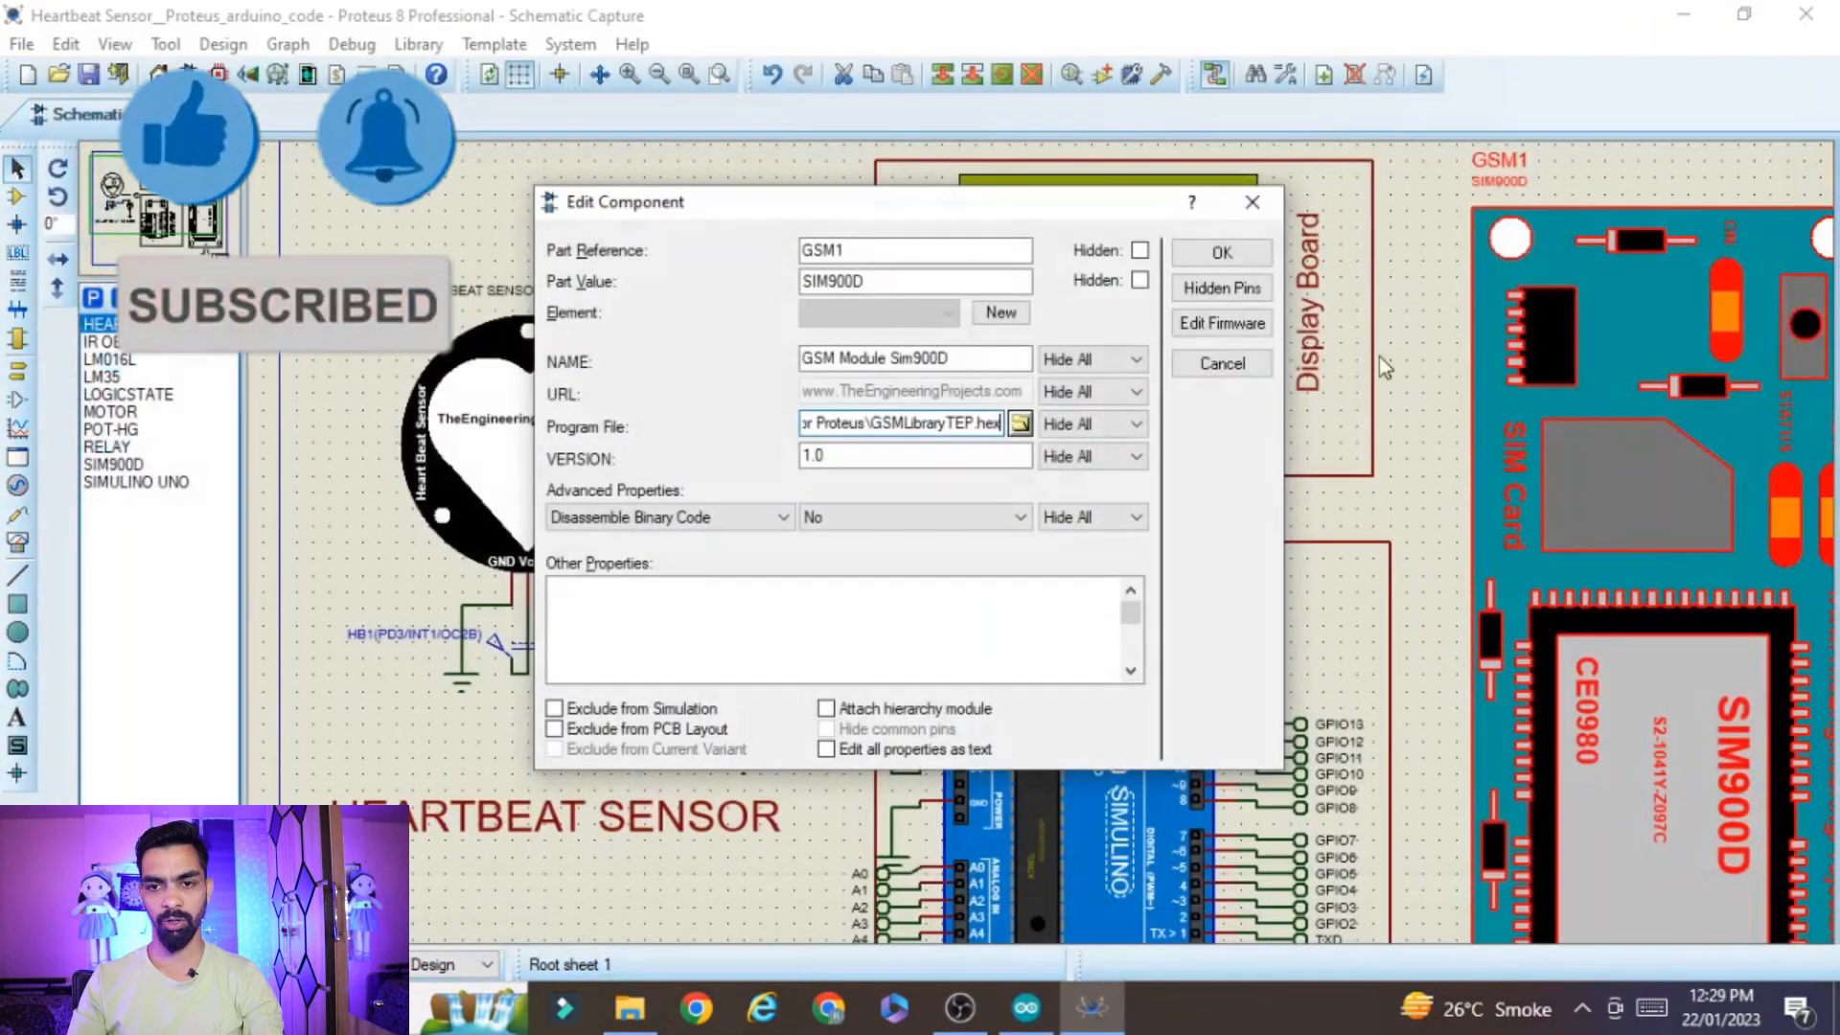
{"action": "left_click", "coordinate": [1235, 257]}
{"action": "key", "text": "F8"}
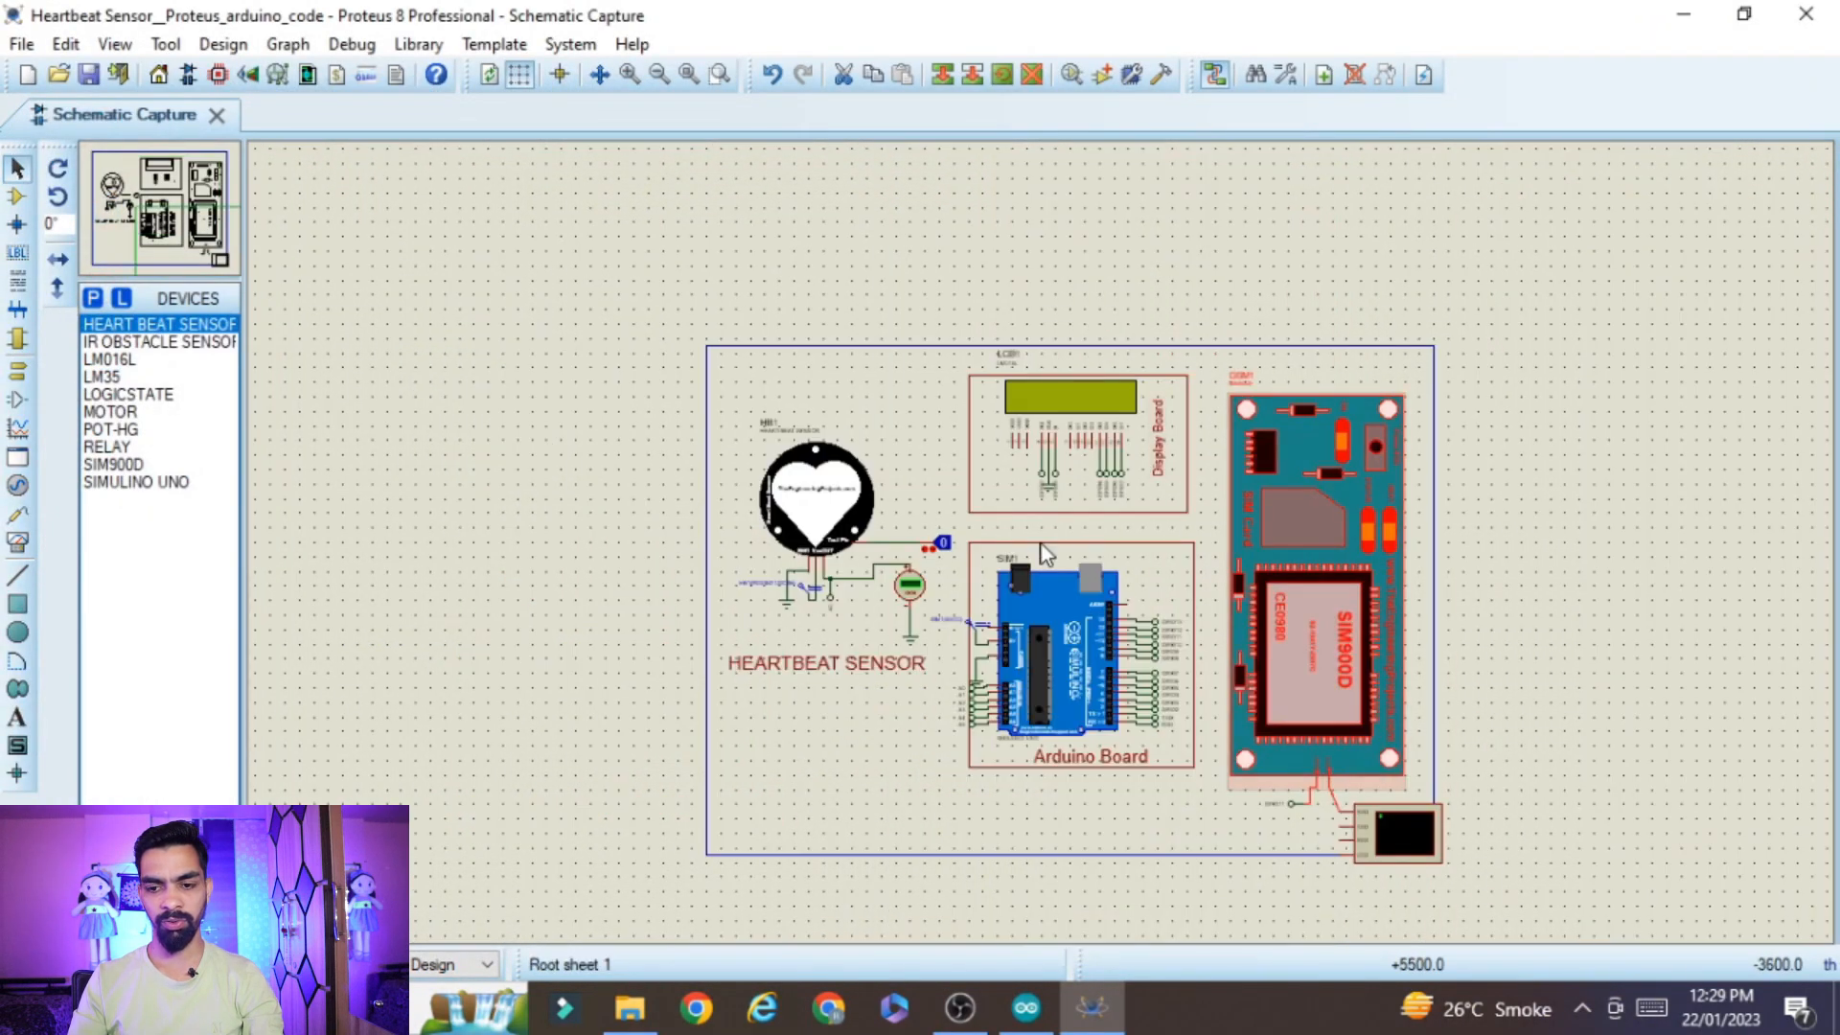
Check the baud rate in the properties of the virtual terminal connected to the SIM900D module
{"action": "scroll", "coordinate": [1472, 865], "scroll_direction": "up", "scroll_amount": 1}
{"action": "scroll", "coordinate": [843, 505], "scroll_direction": "up", "scroll_amount": 1}
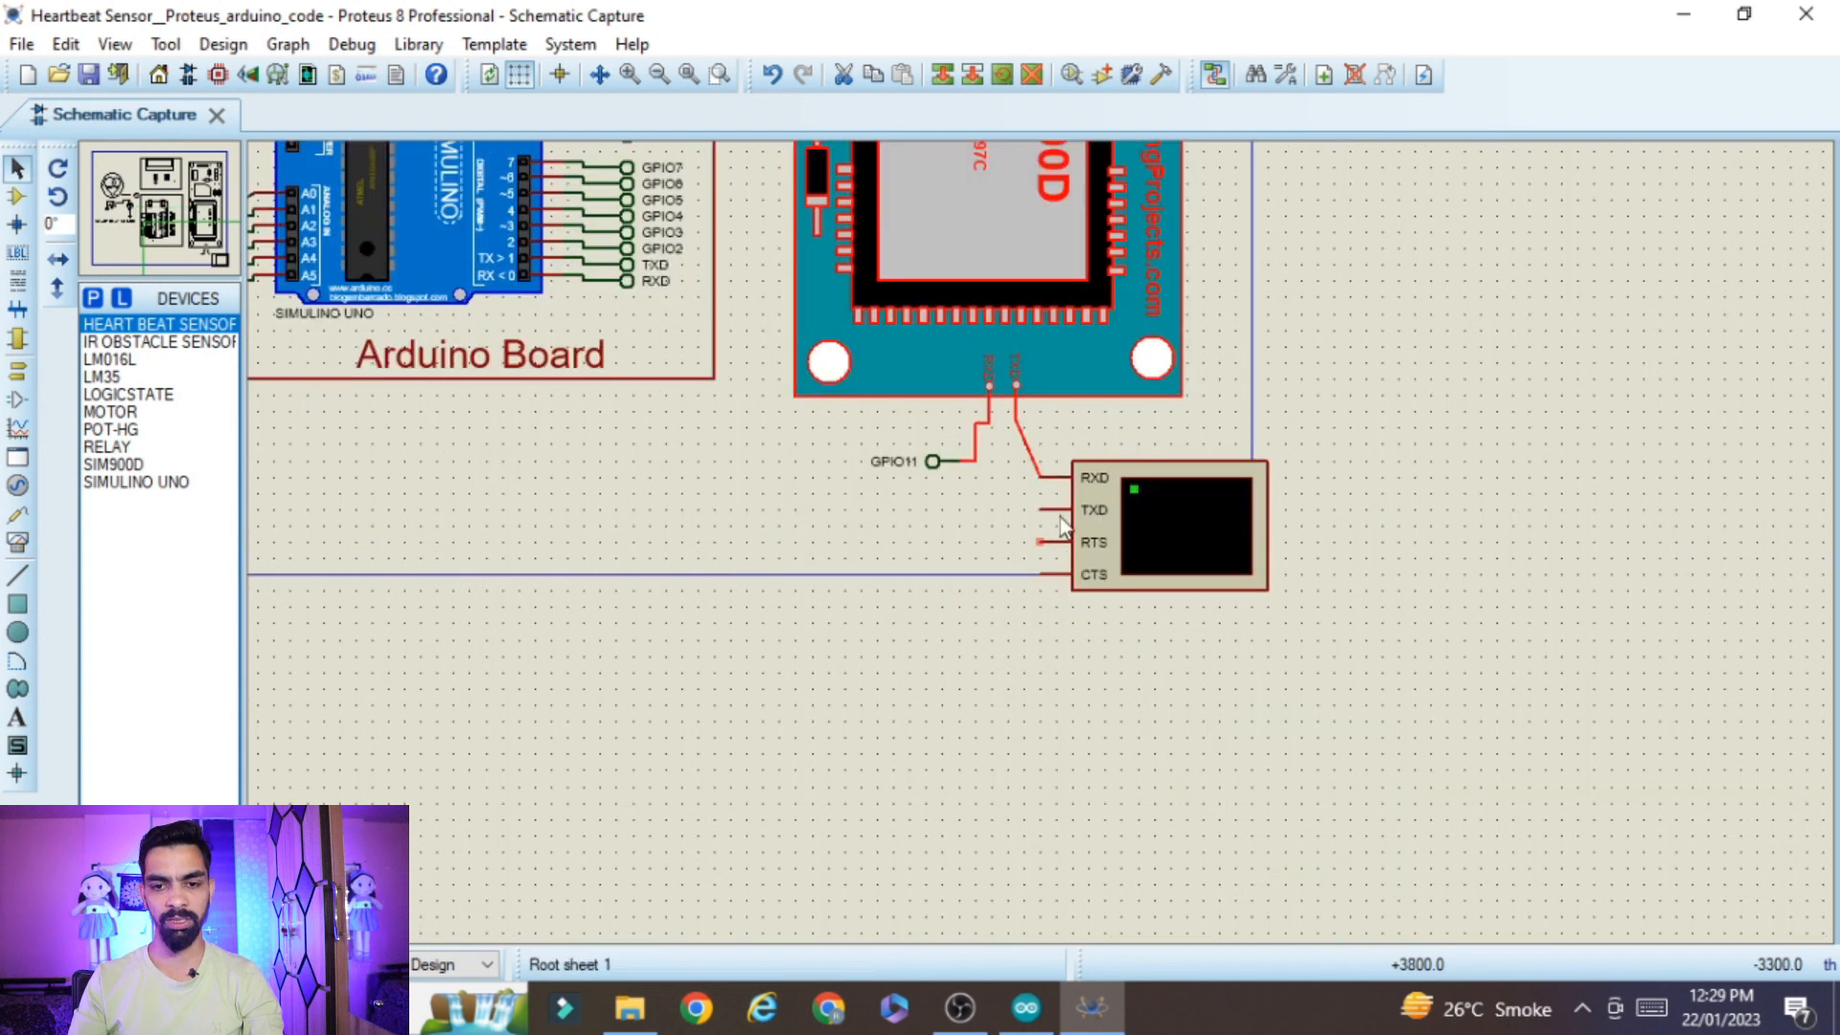
{"action": "double_click", "coordinate": [1165, 539]}
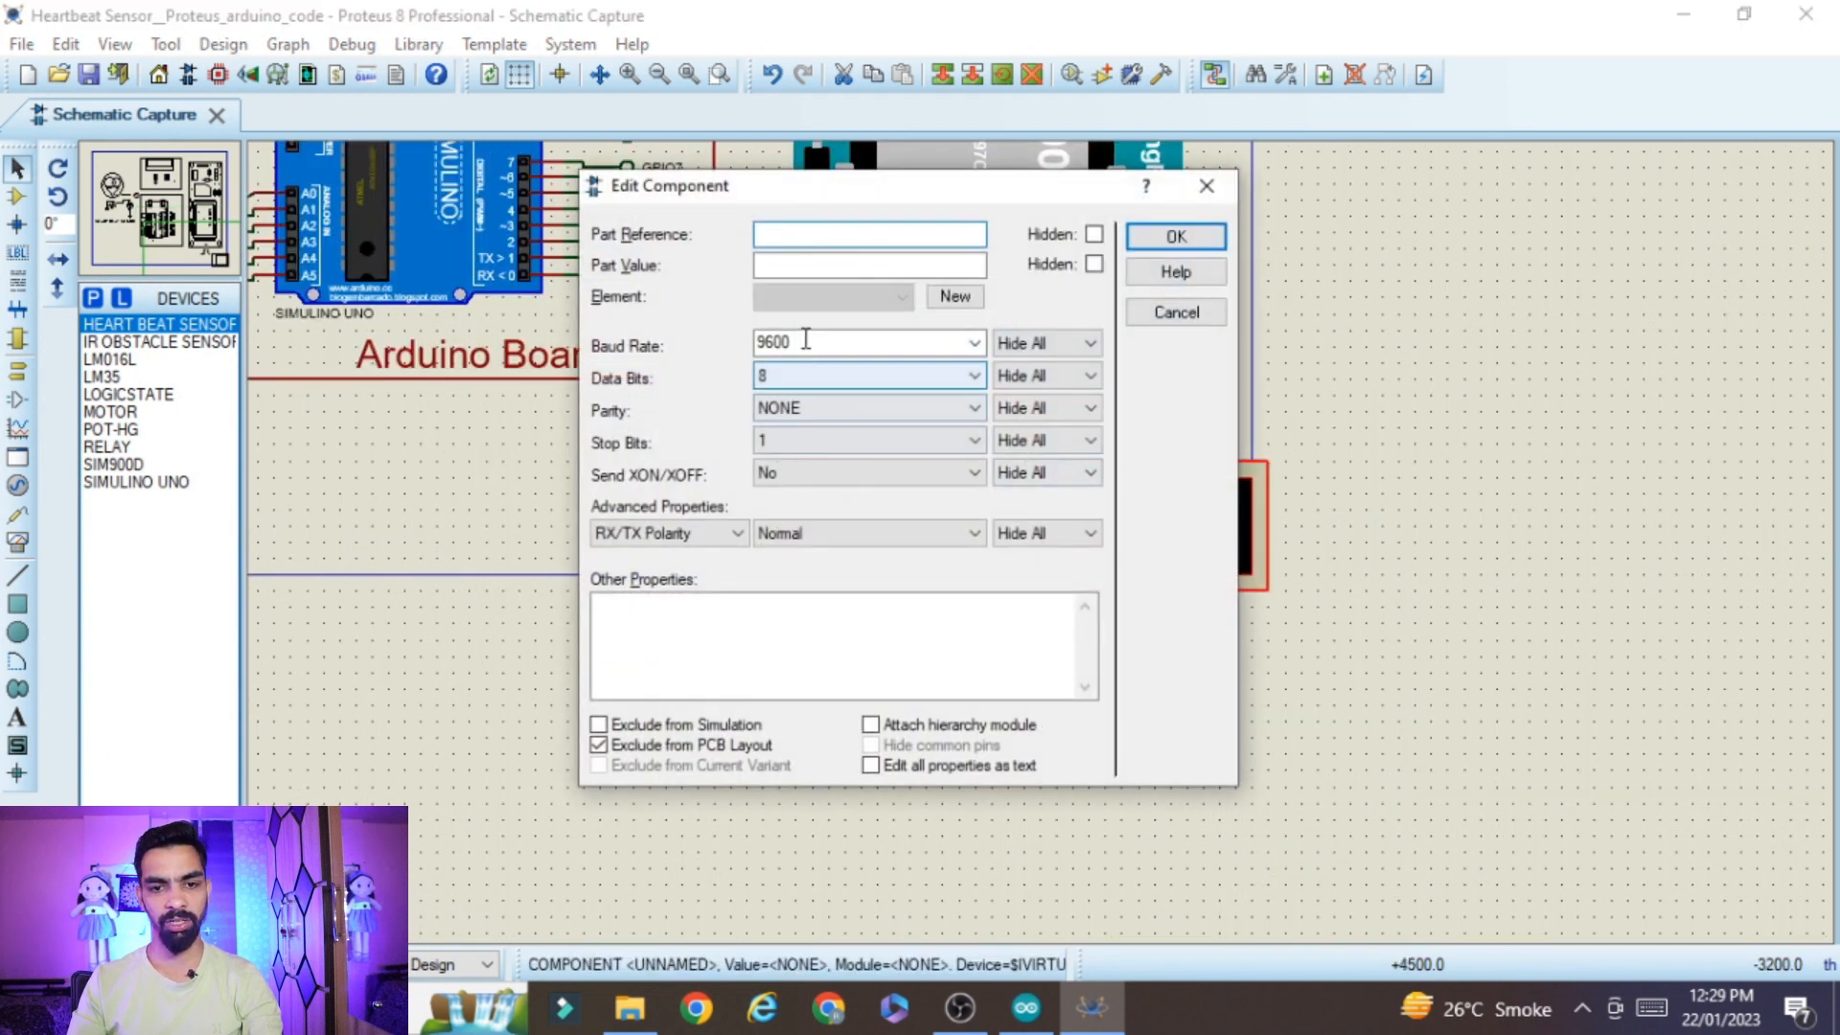
{"action": "left_click", "coordinate": [1207, 185]}
Switch to the Arduino IDE and compile the HeartBeat_Sensor_Code sketch
{"action": "left_click_drag", "start_coordinate": [566, 529], "coordinate": [254, 469]}
{"action": "scroll", "coordinate": [1020, 188], "scroll_direction": "up", "scroll_amount": 5}
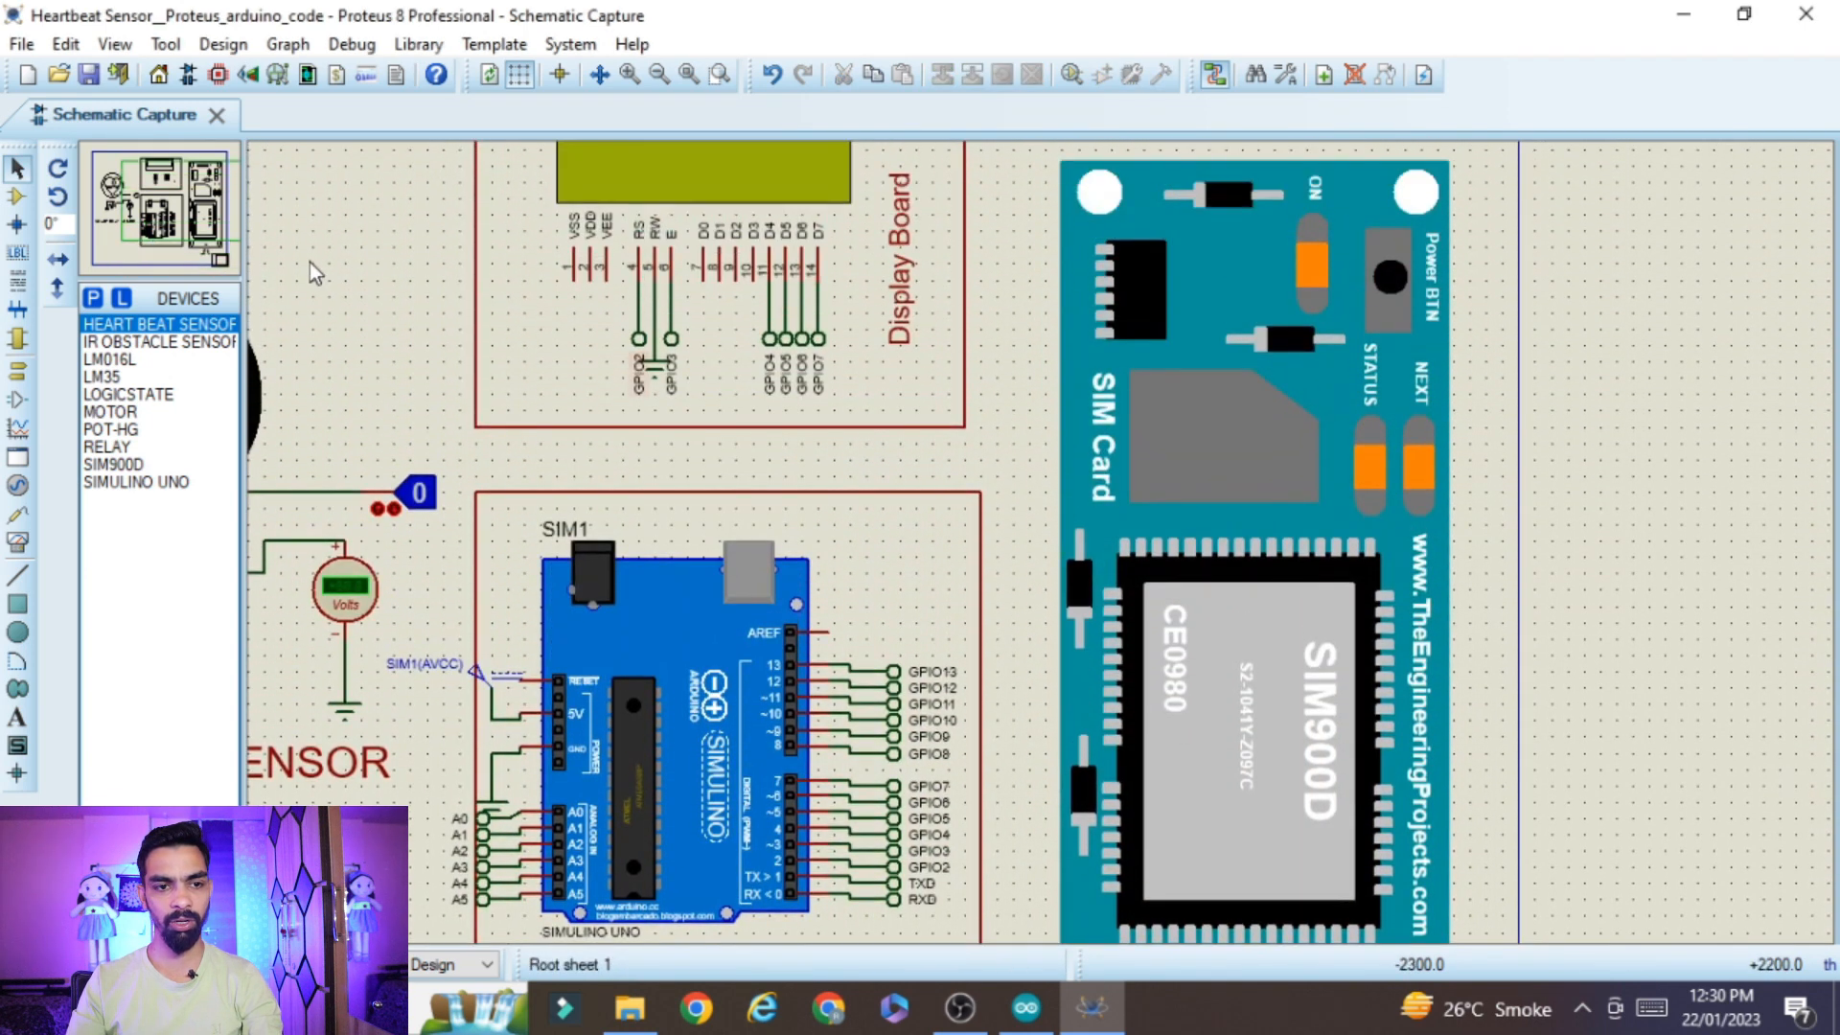
{"action": "scroll", "coordinate": [256, 250], "scroll_direction": "left", "scroll_amount": 4}
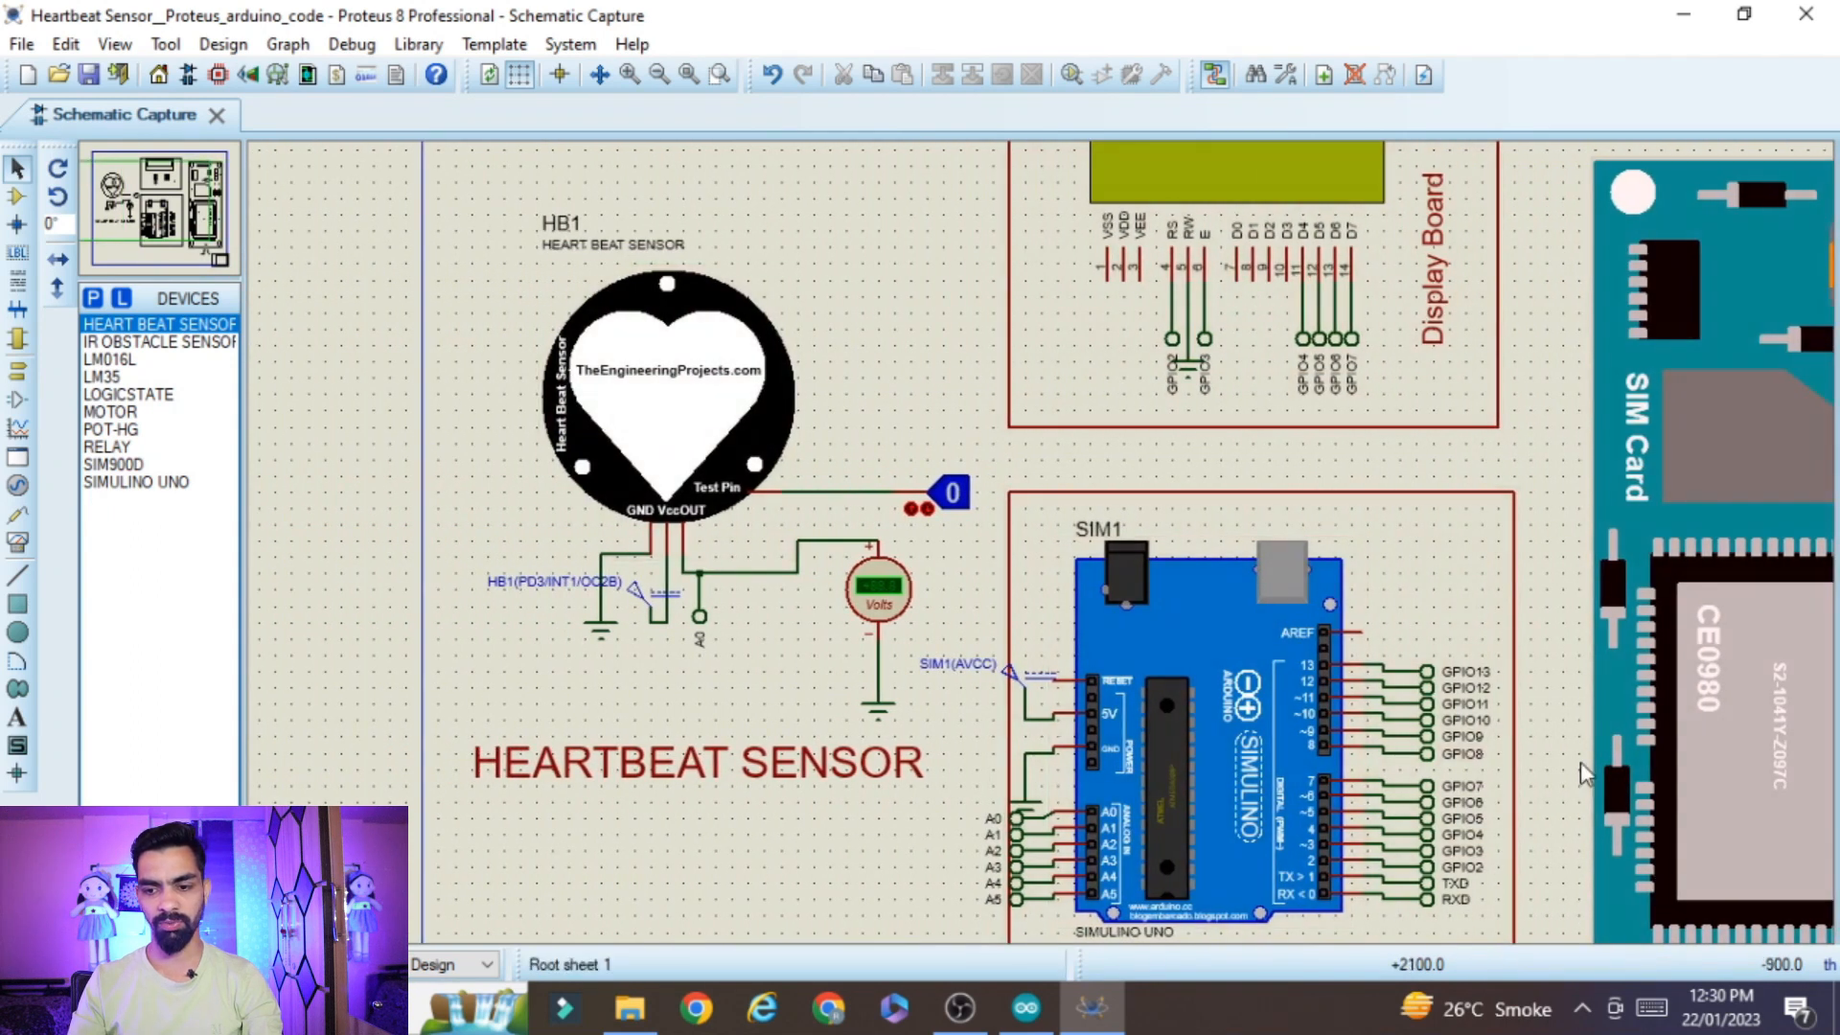
{"action": "left_click", "coordinate": [1027, 1008]}
{"action": "left_click", "coordinate": [732, 450]}
{"action": "left_click", "coordinate": [29, 78]}
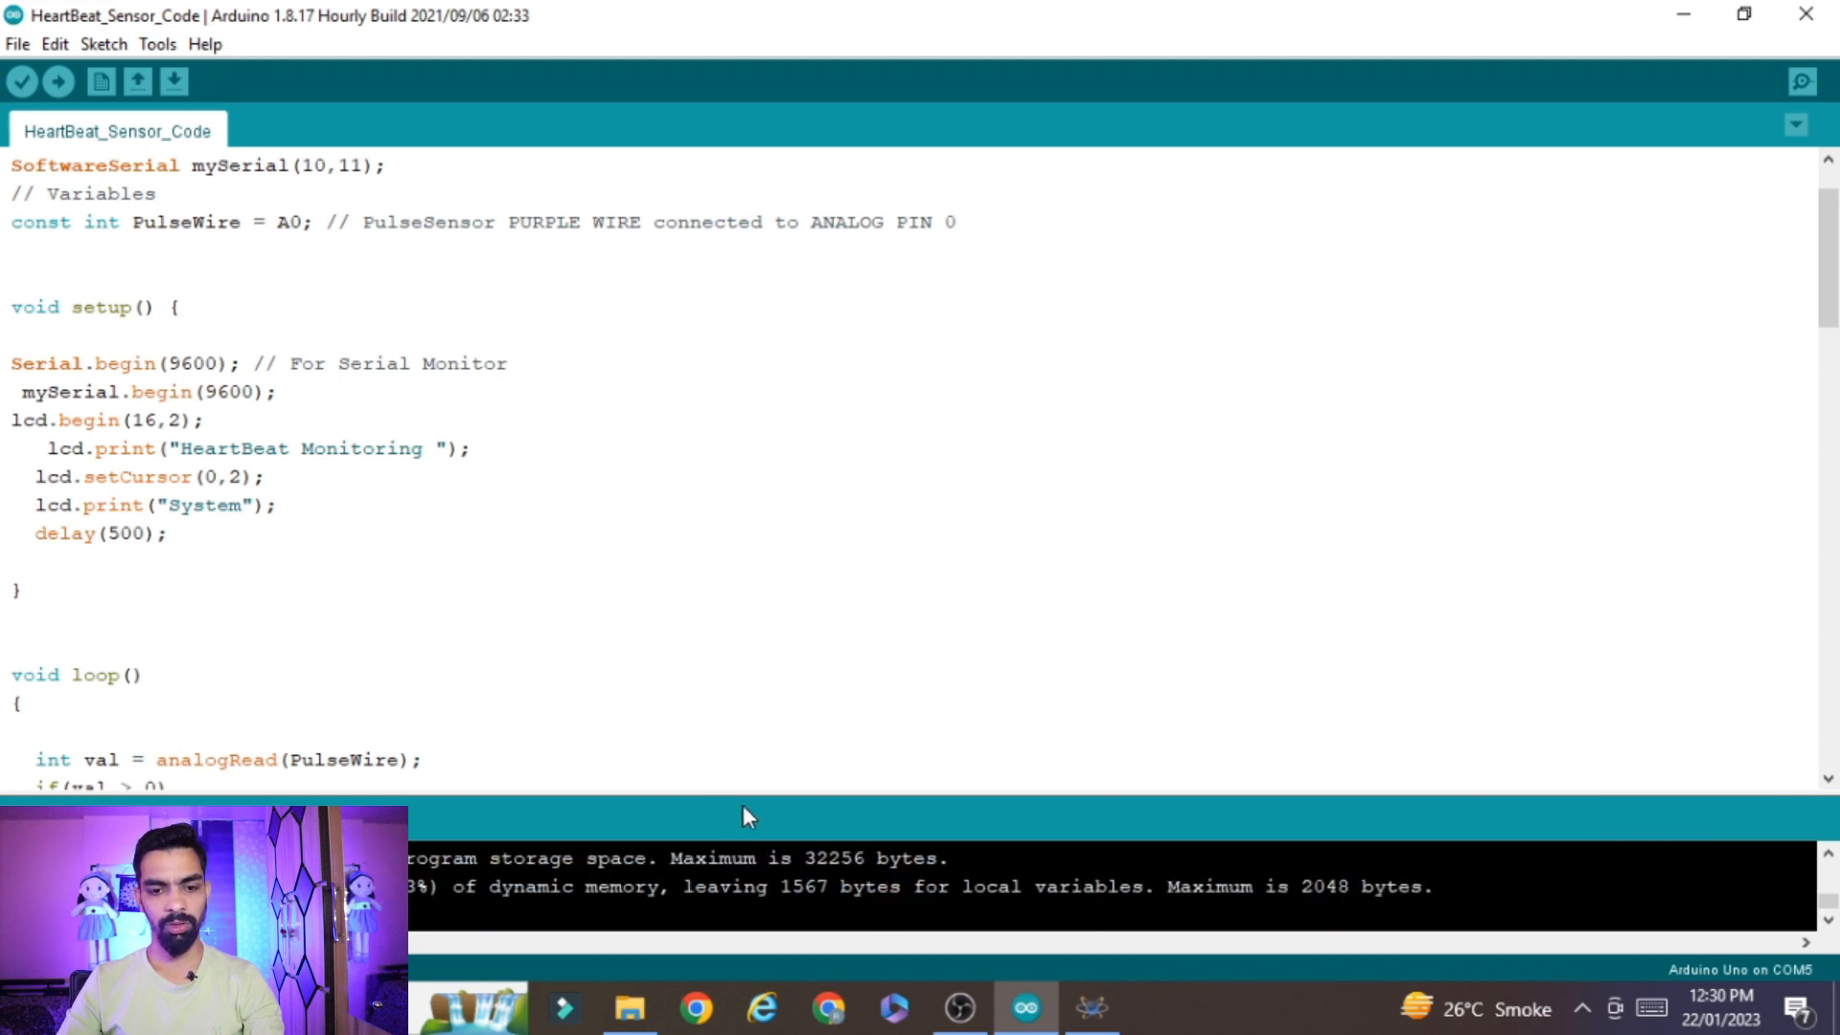
Enlarge the compiler output and copy the build folder path ending in arduino_build_299756
{"action": "left_click_drag", "start_coordinate": [755, 793], "coordinate": [818, 301]}
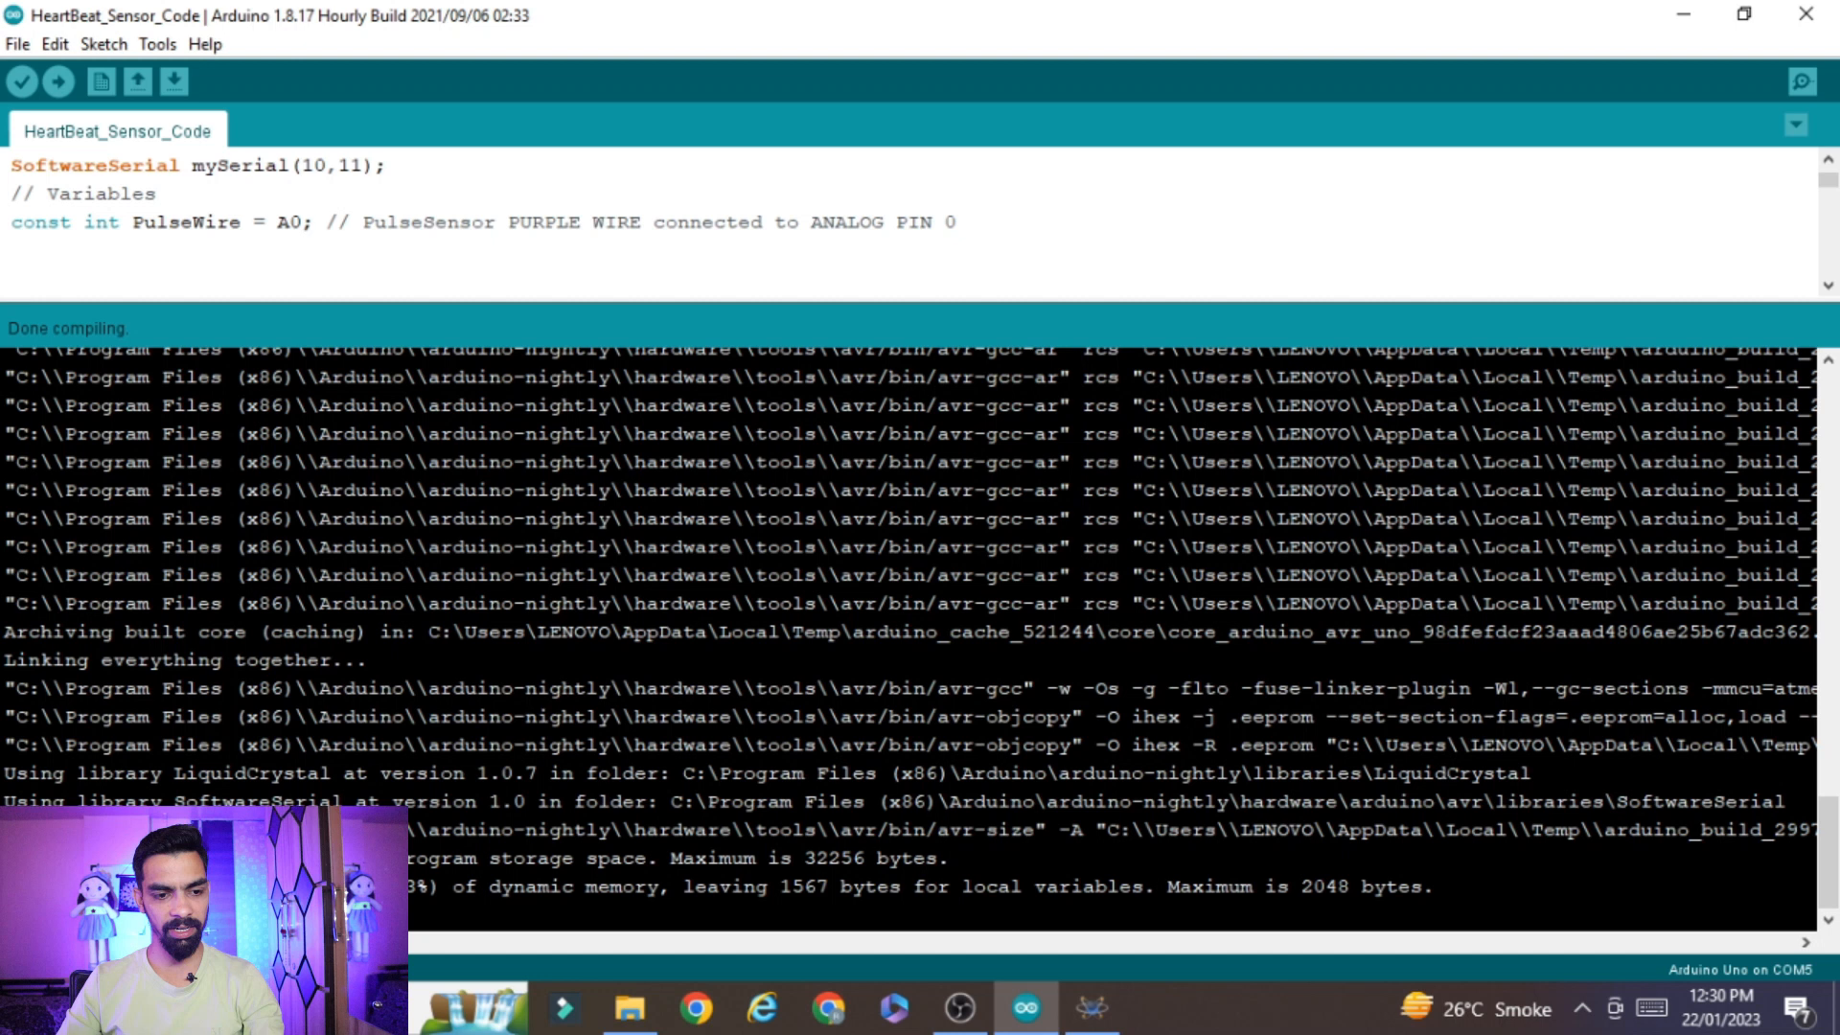
{"action": "scroll", "coordinate": [1163, 788], "scroll_direction": "right", "scroll_amount": 10}
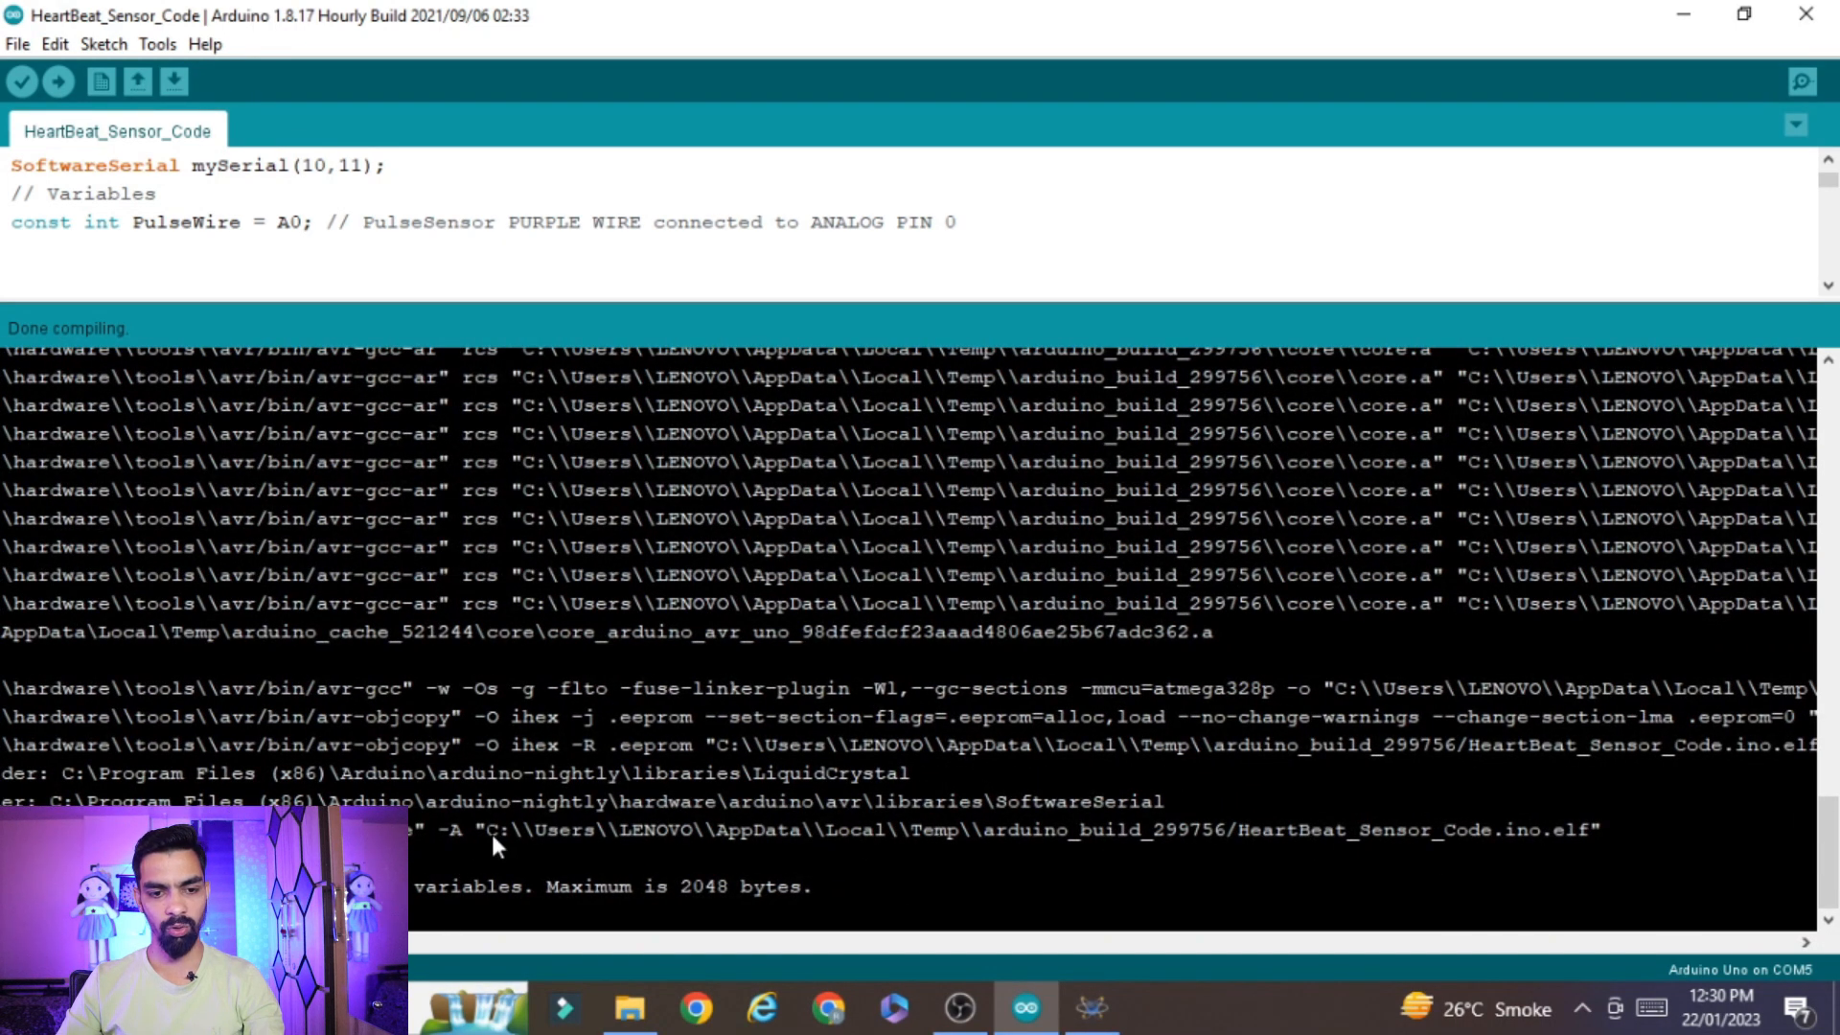
{"action": "left_click_drag", "start_coordinate": [487, 830], "coordinate": [1129, 831]}
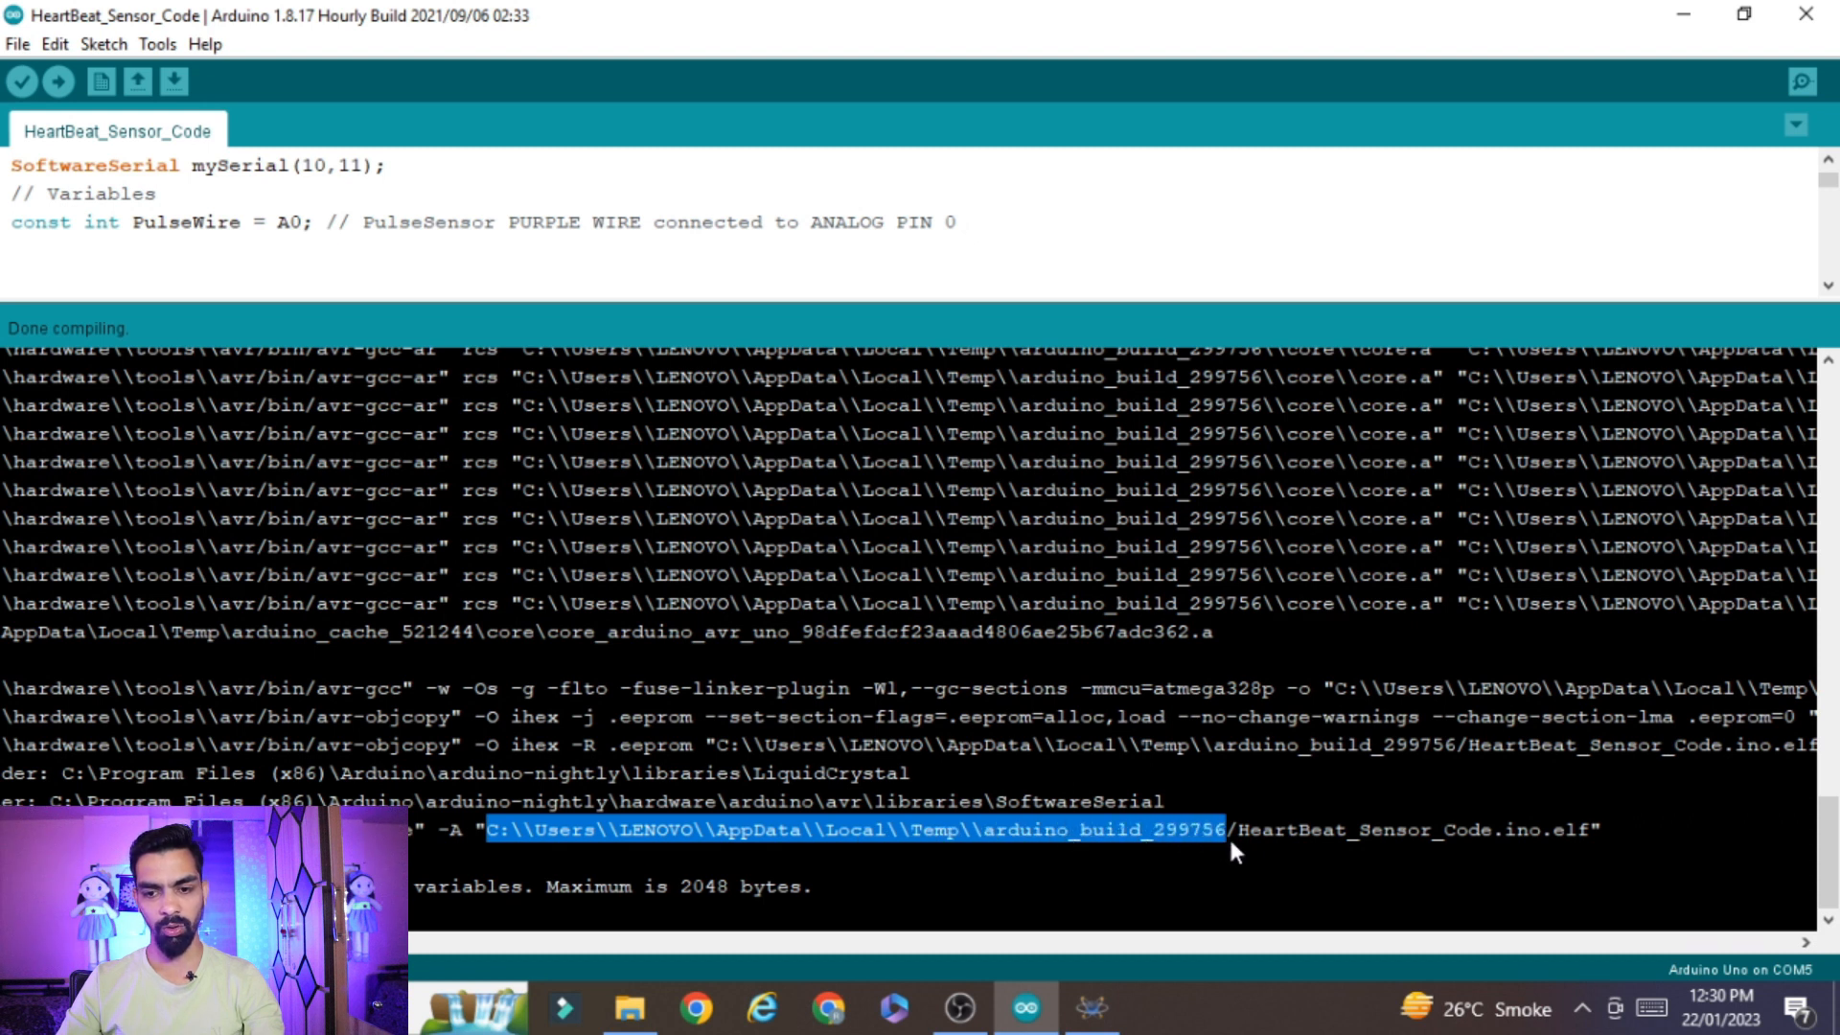
Return to Proteus and browse for the program file of the Simulino Uno board SIM1, entering the copied build path as file name
{"action": "left_click", "coordinate": [629, 1006]}
{"action": "left_click", "coordinate": [1090, 1007]}
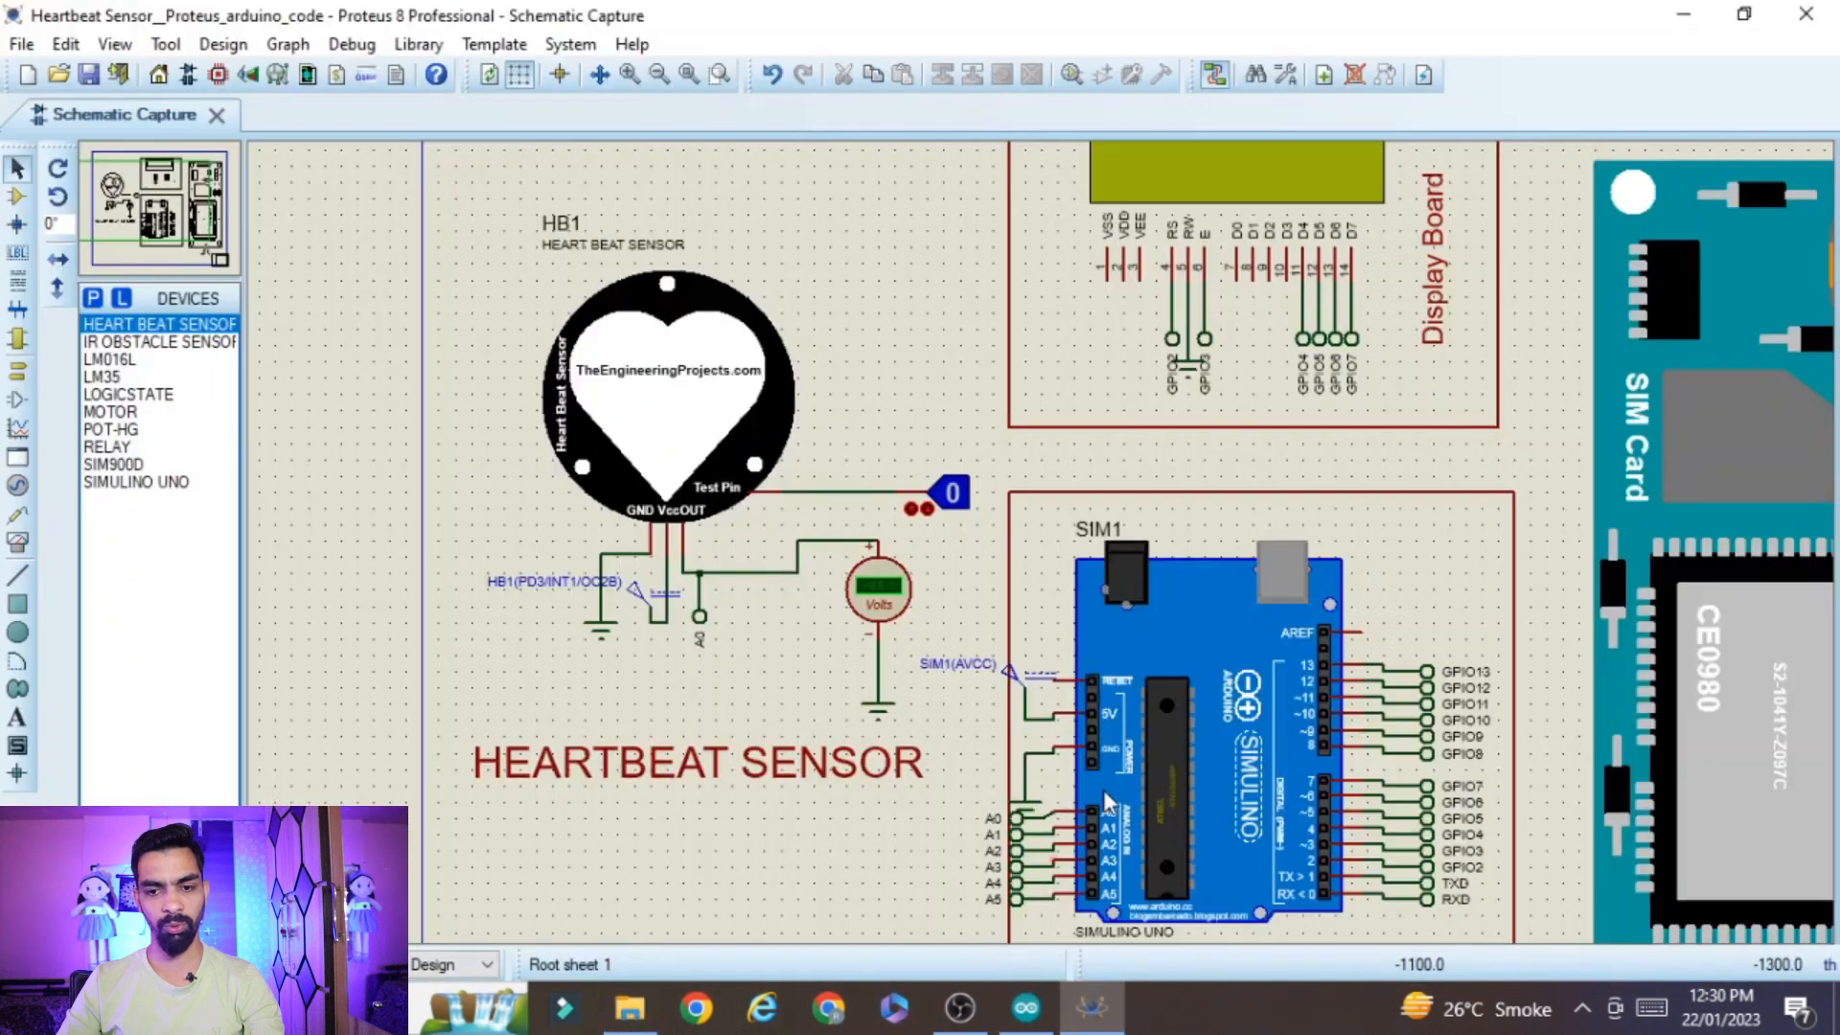
{"action": "double_click", "coordinate": [1252, 713]}
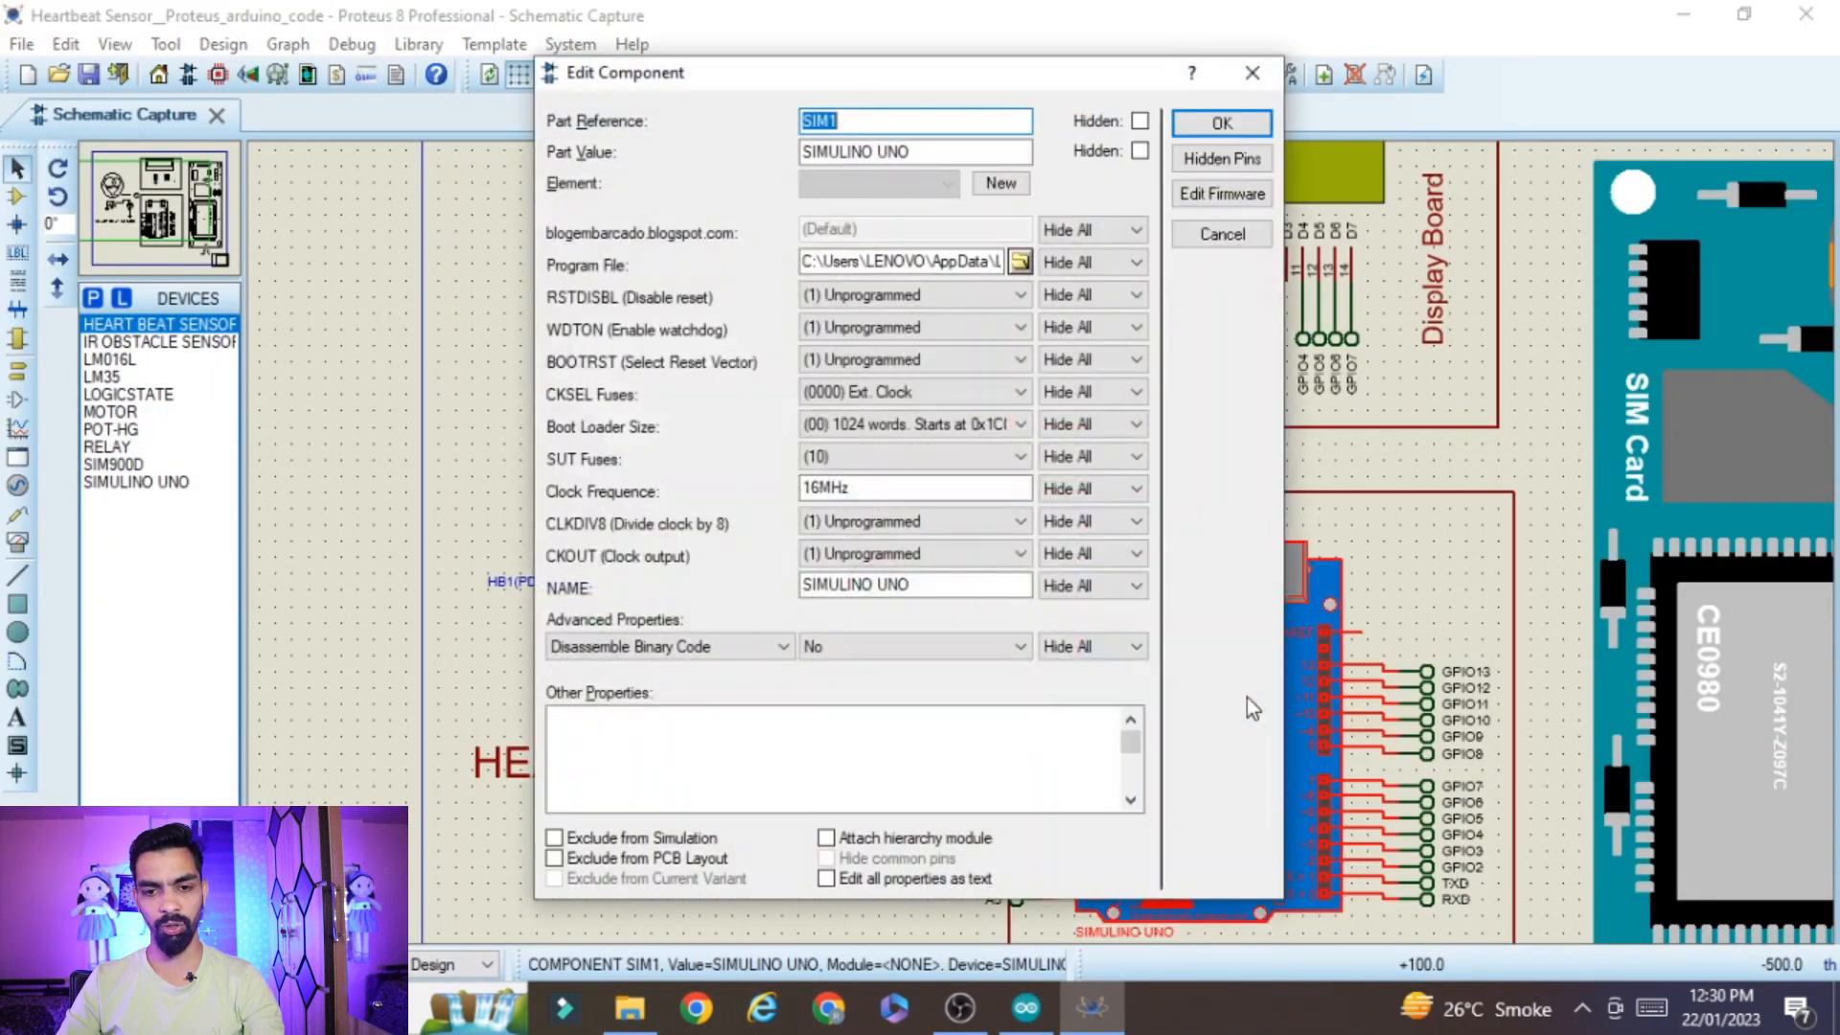
{"action": "left_click", "coordinate": [1018, 262]}
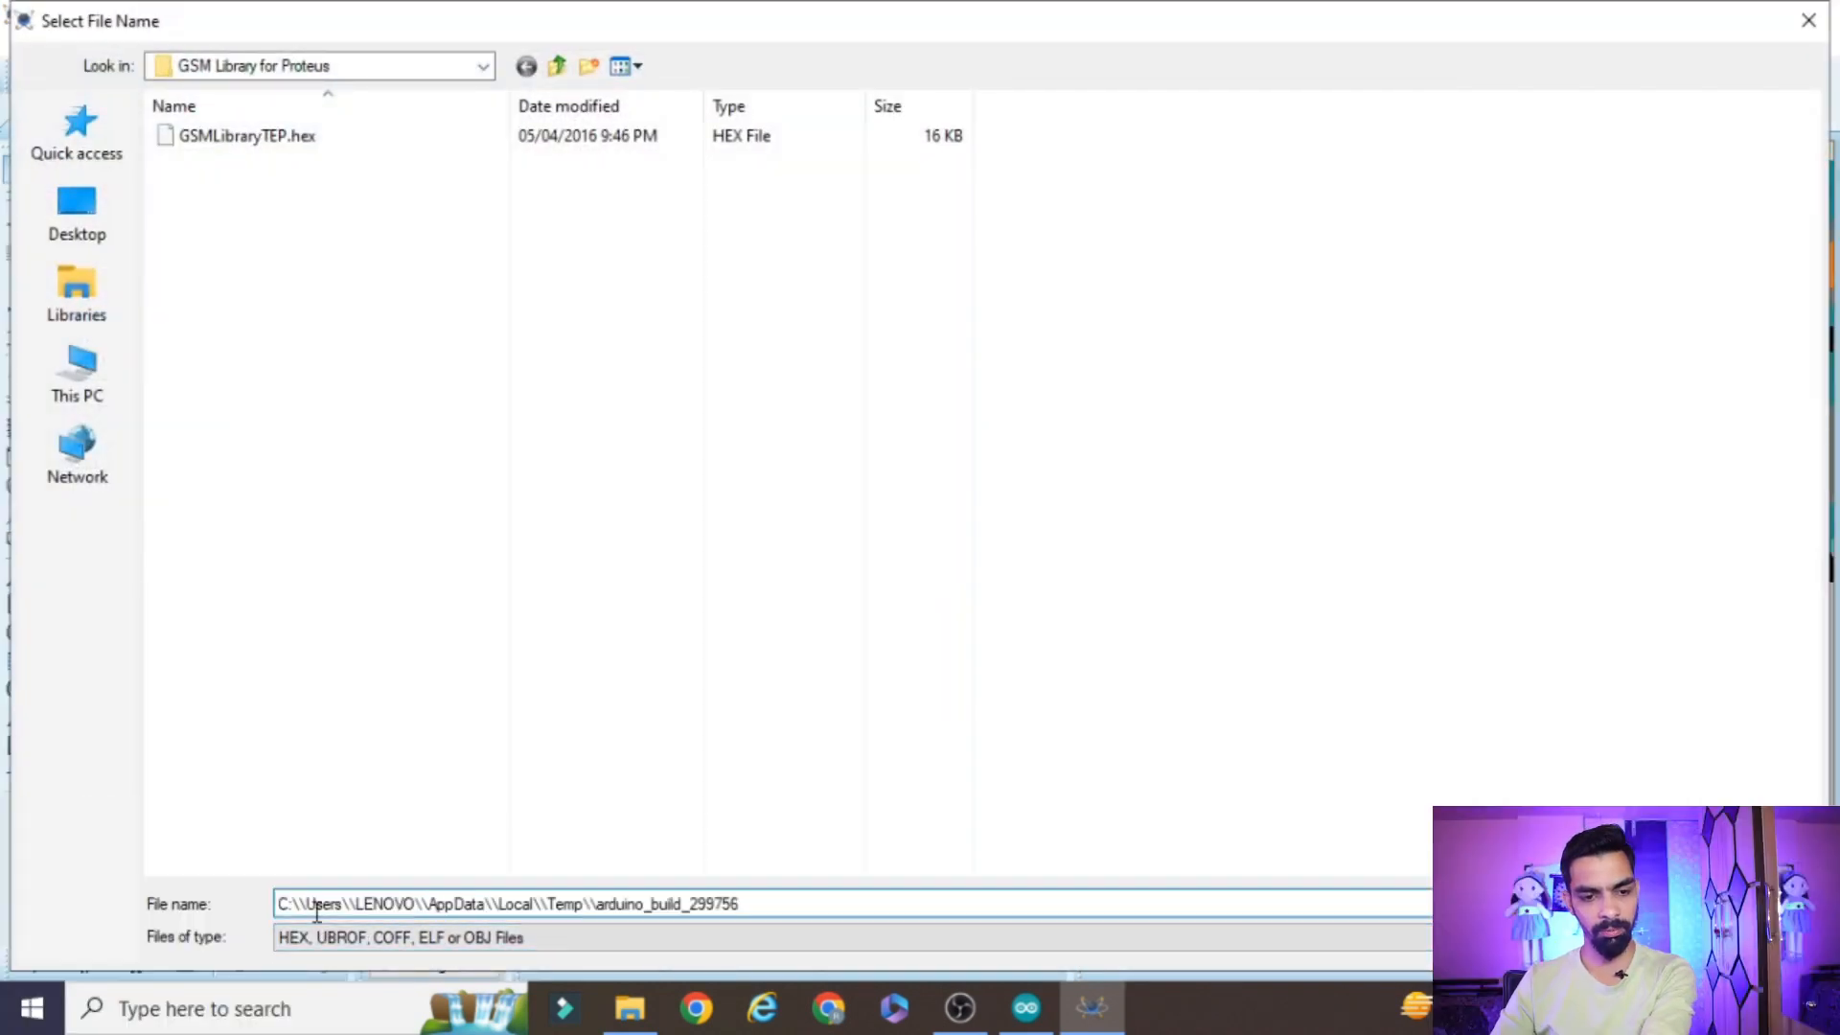
Reduce the path's double backslashes to single ones and open the folder C:\Users\LENOVO\AppData\Local\Temp\arduino_build_299756
{"action": "left_click", "coordinate": [309, 905]}
{"action": "key", "text": "BackSpace"}
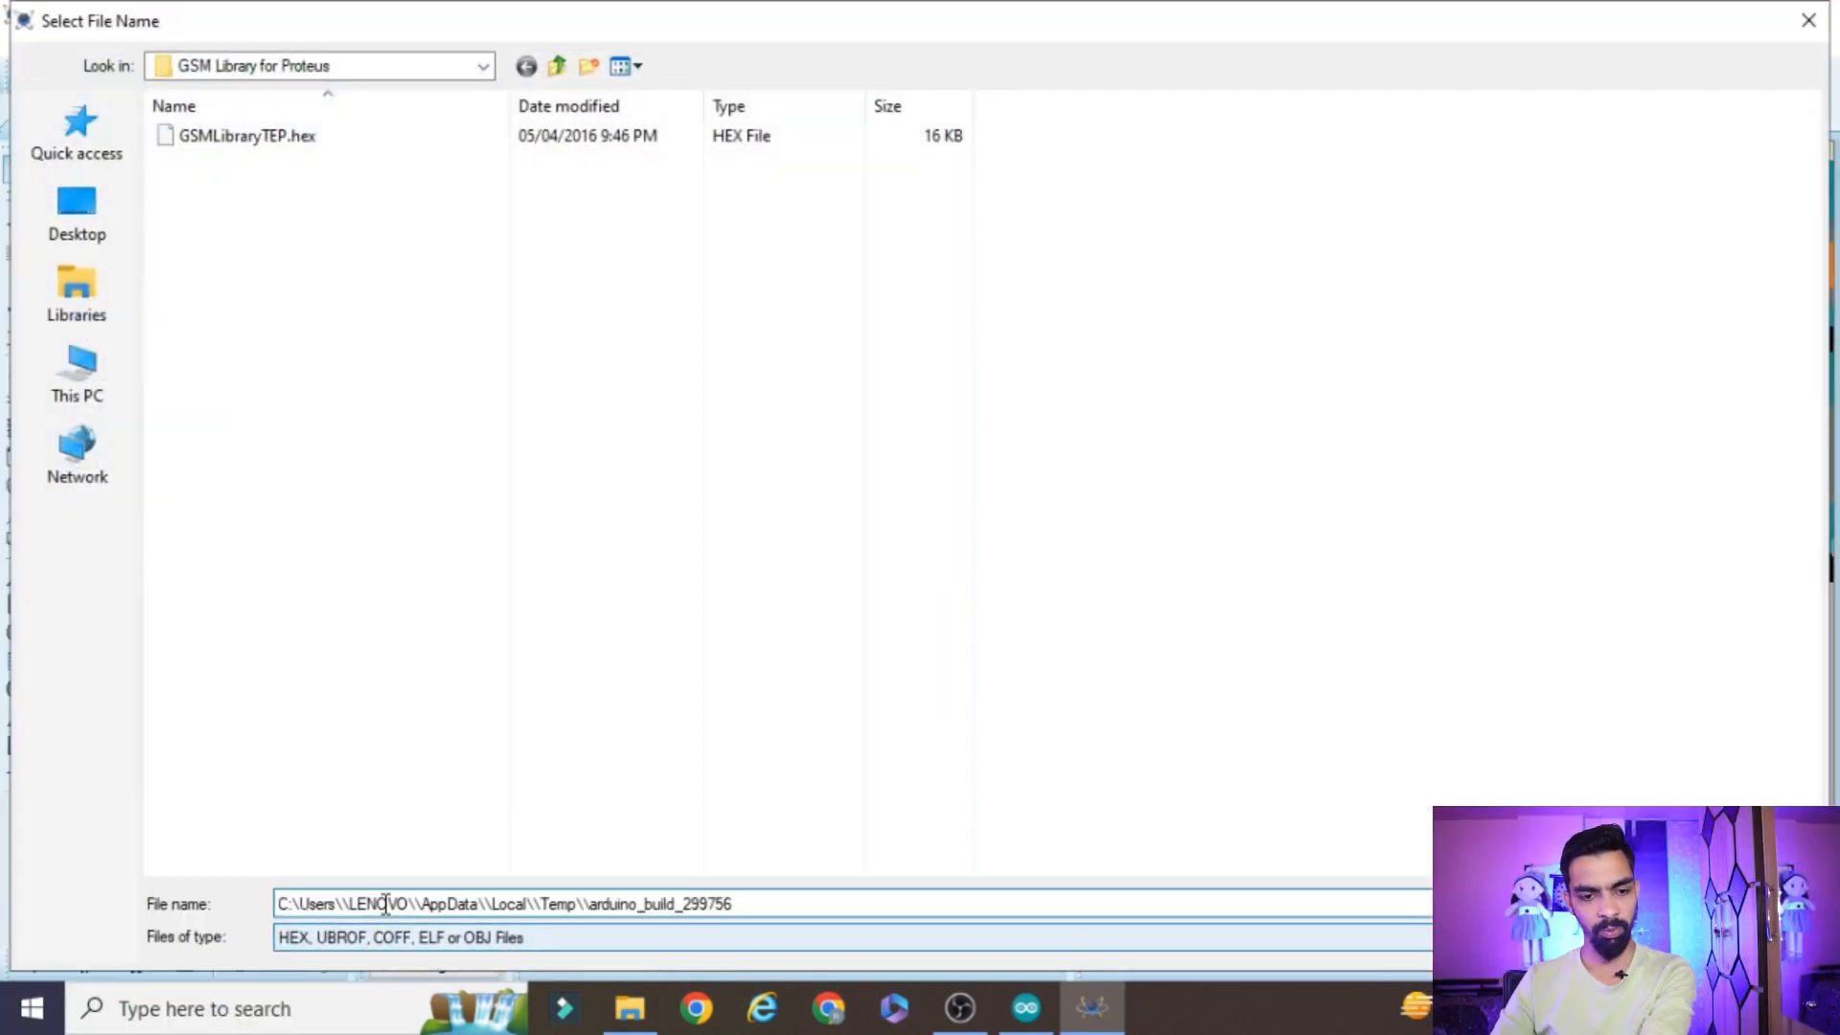
{"action": "left_click", "coordinate": [345, 904]}
{"action": "key", "text": "BackSpace"}
{"action": "left_click", "coordinate": [414, 904]}
{"action": "key", "text": "BackSpace"}
{"action": "left_click", "coordinate": [479, 905]}
{"action": "key", "text": "BackSpace"}
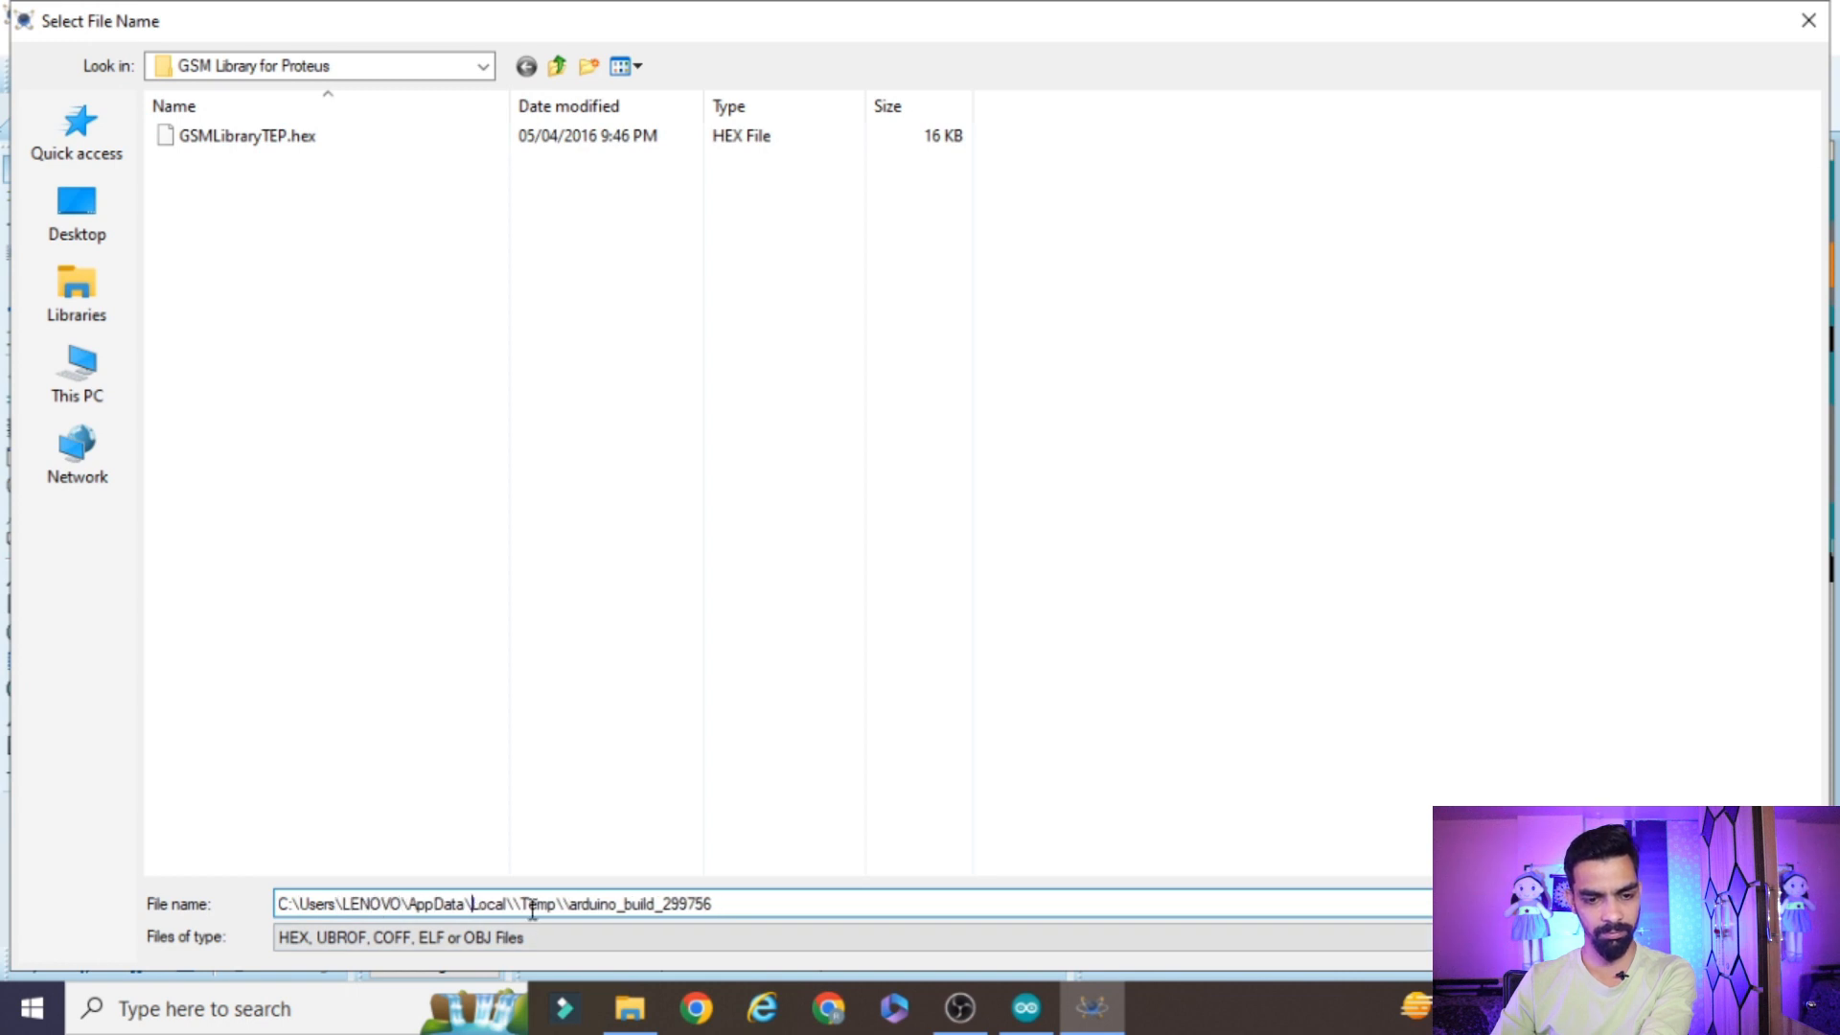
{"action": "left_click", "coordinate": [520, 905]}
{"action": "key", "text": "BackSpace"}
{"action": "left_click", "coordinate": [571, 904]}
{"action": "key", "text": "BackSpace"}
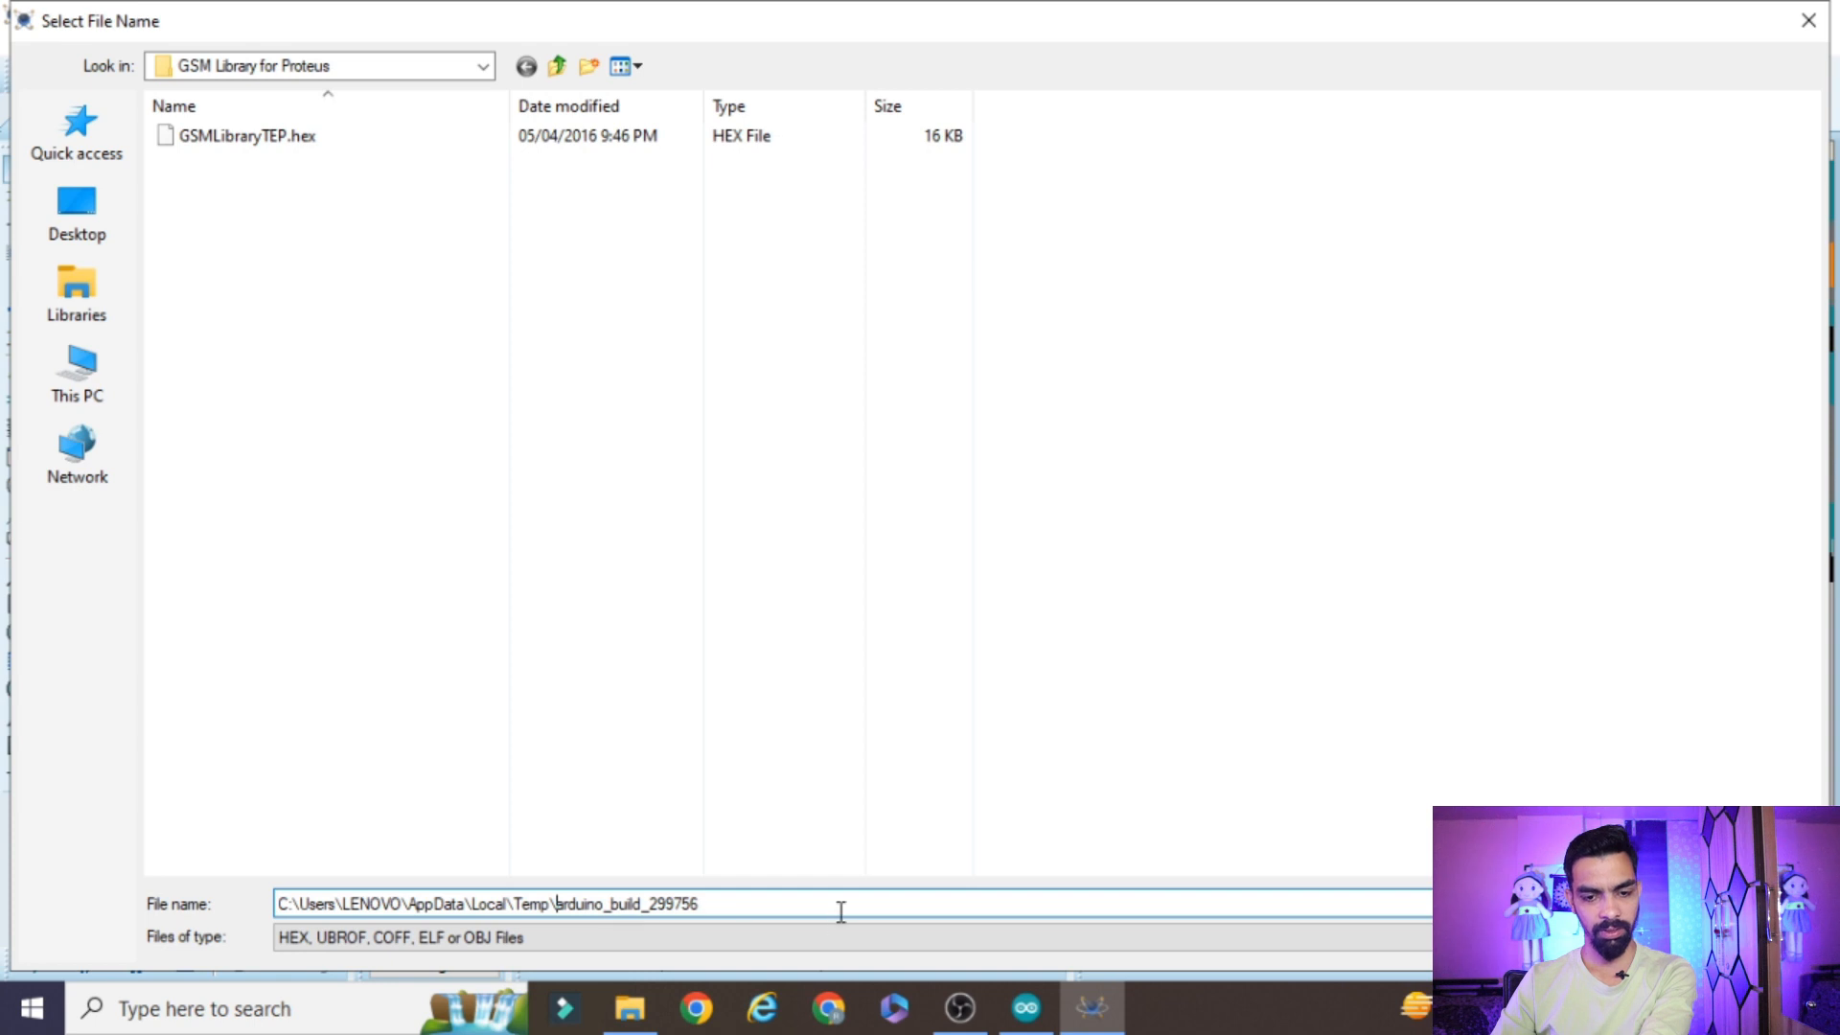
{"action": "key", "text": "Return"}
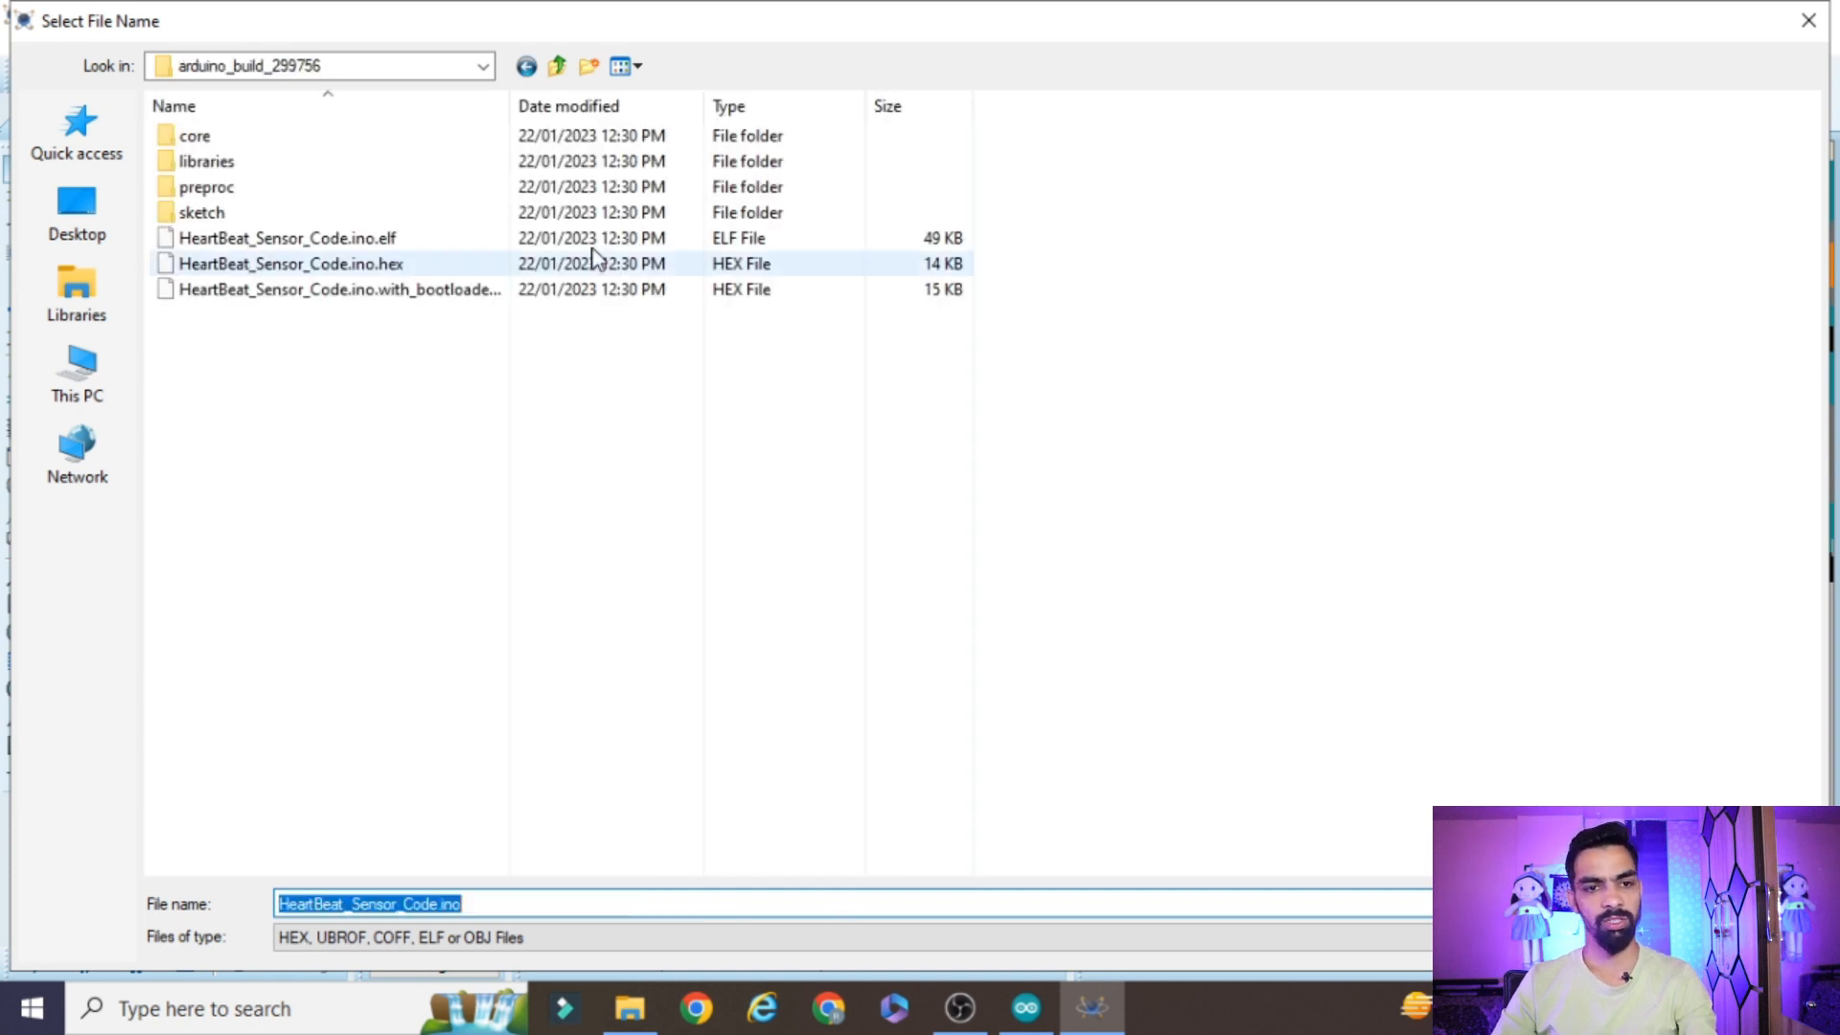
Assign HeartBeat_Sensor_Code.ino.hex as the program file of SIM1 and confirm the component properties
{"action": "left_click_drag", "start_coordinate": [529, 92], "coordinate": [650, 92]}
{"action": "left_click", "coordinate": [297, 268]}
{"action": "double_click", "coordinate": [297, 269]}
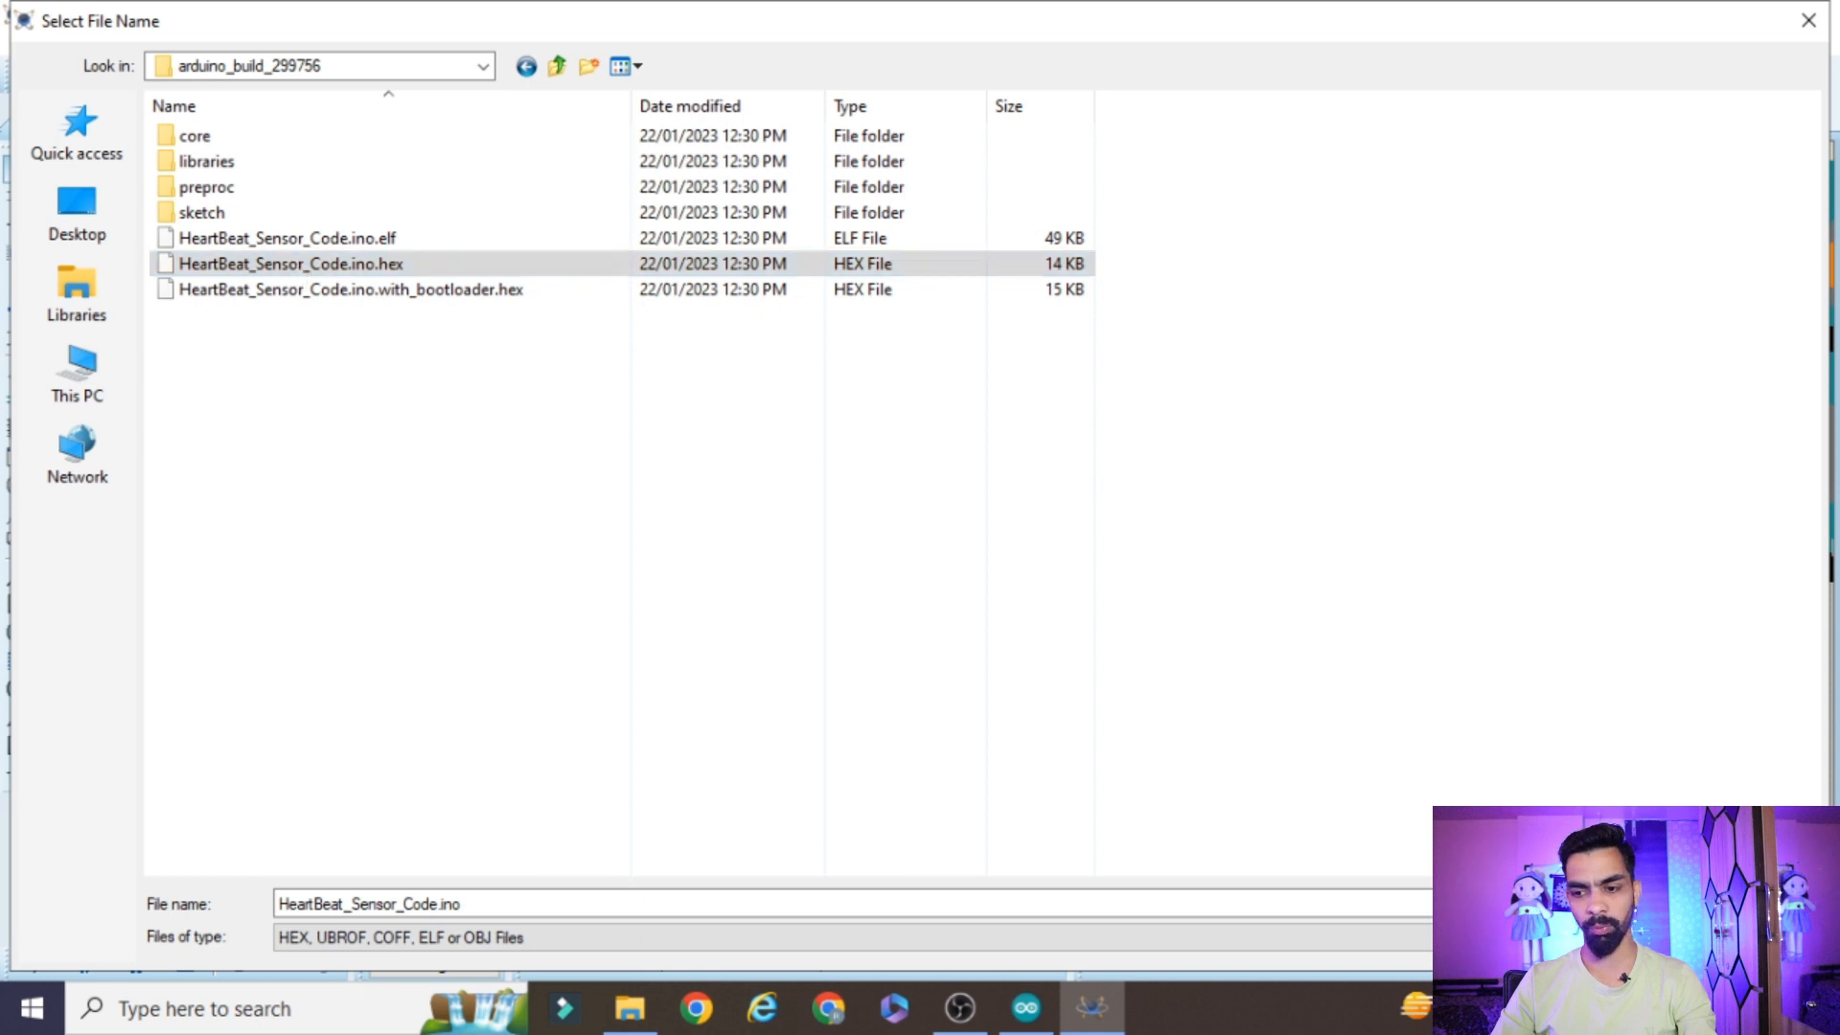
{"action": "left_click", "coordinate": [1223, 125]}
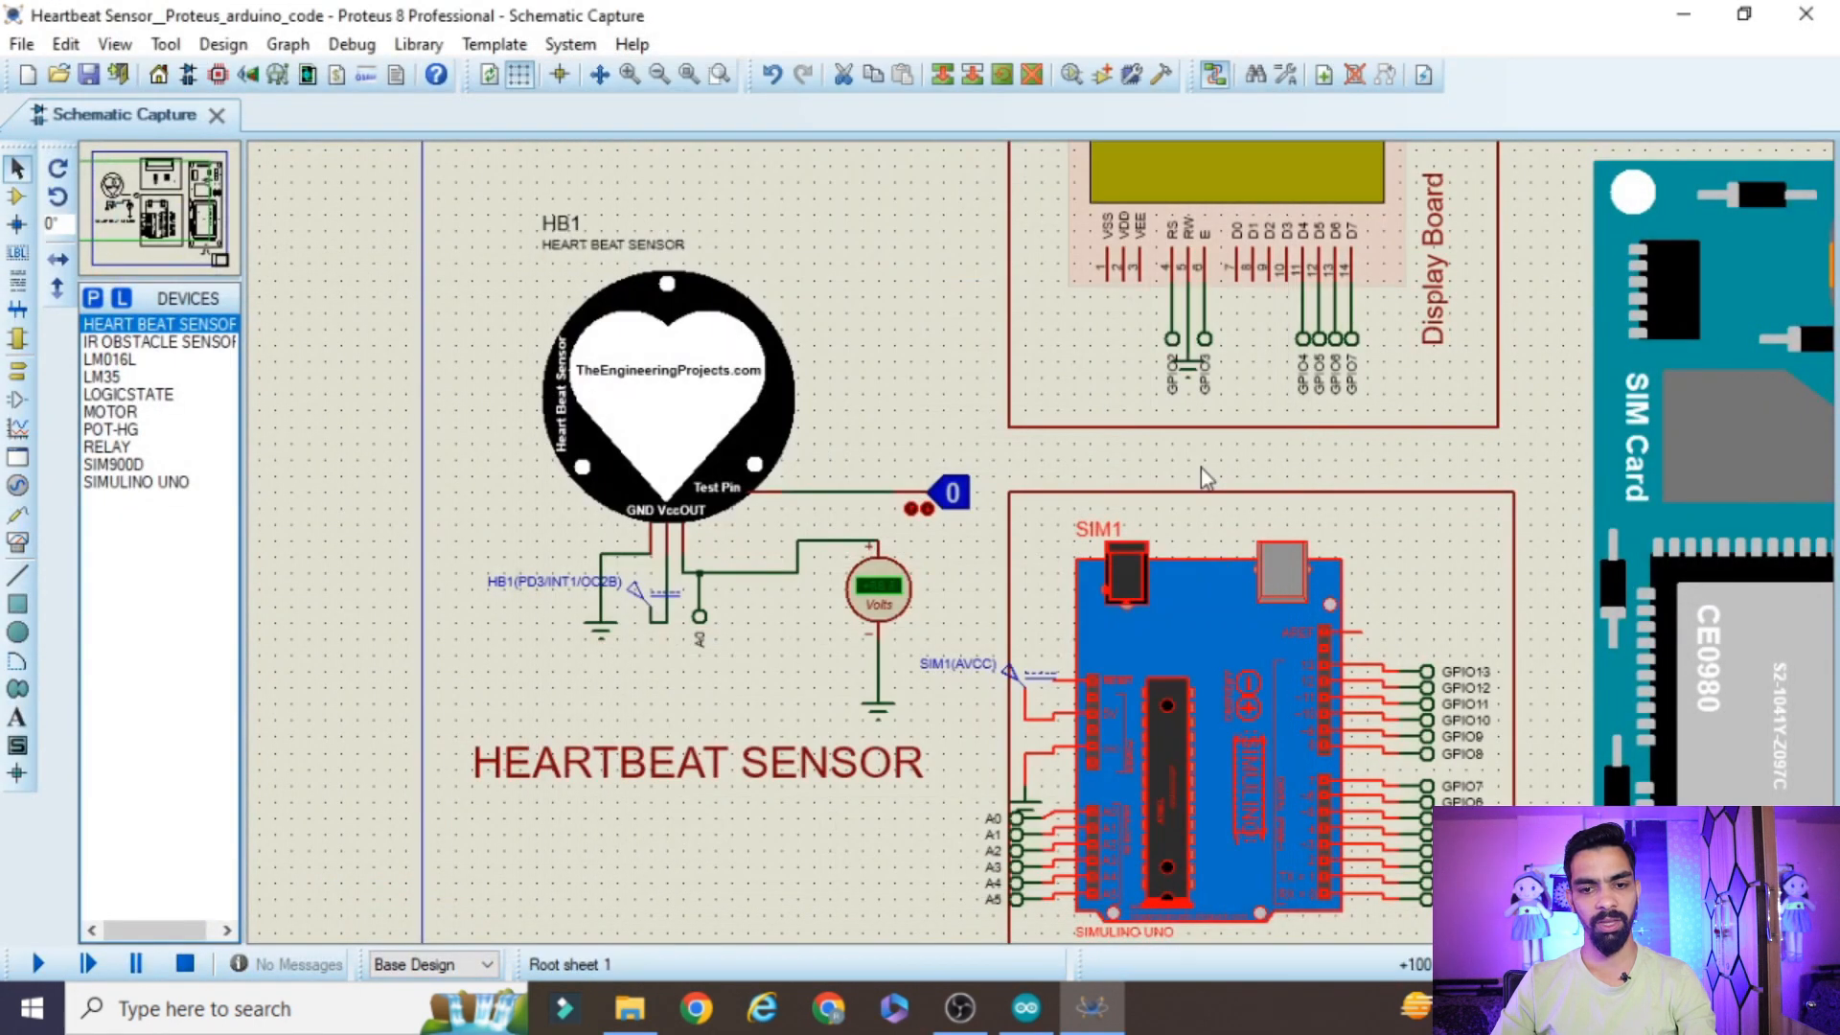
Start the simulation of the heartbeat monitor circuit with the sensor, display and Arduino board in view
{"action": "left_click_drag", "start_coordinate": [1660, 152], "coordinate": [1821, 171]}
{"action": "left_click", "coordinate": [463, 804]}
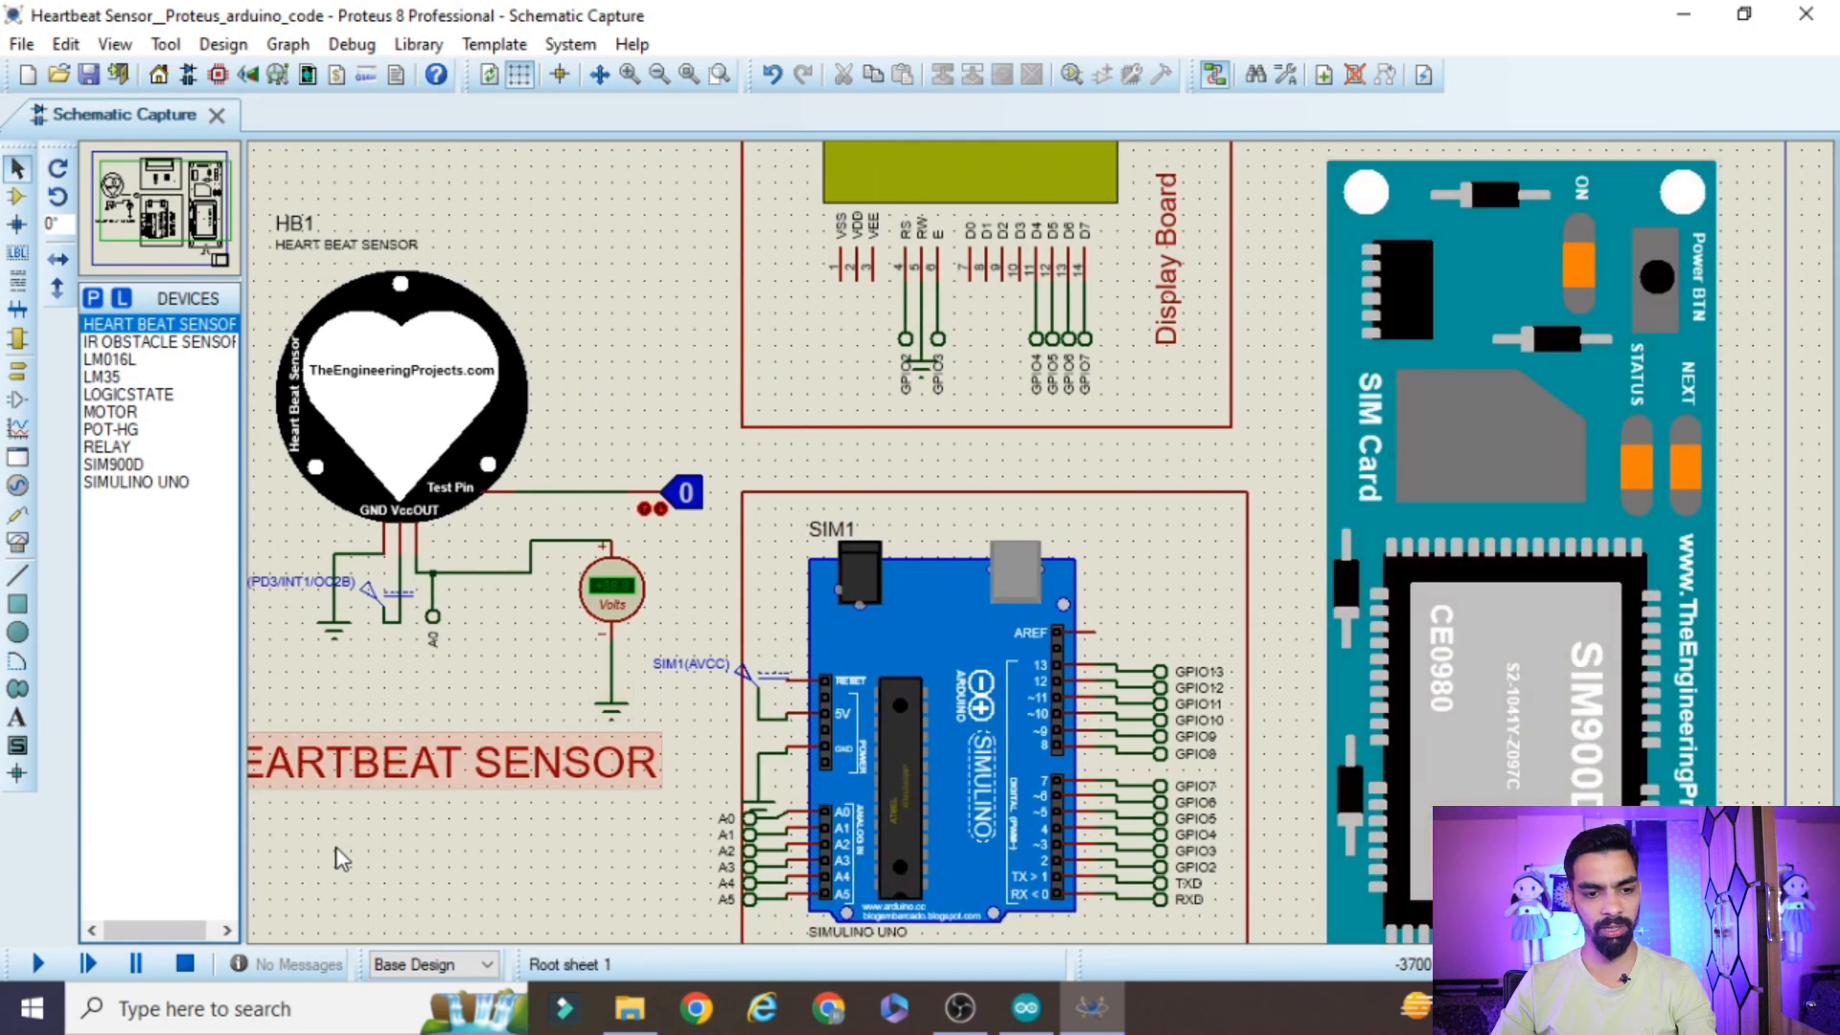
{"action": "left_click_drag", "start_coordinate": [341, 858], "coordinate": [257, 858]}
{"action": "left_click", "coordinate": [28, 965]}
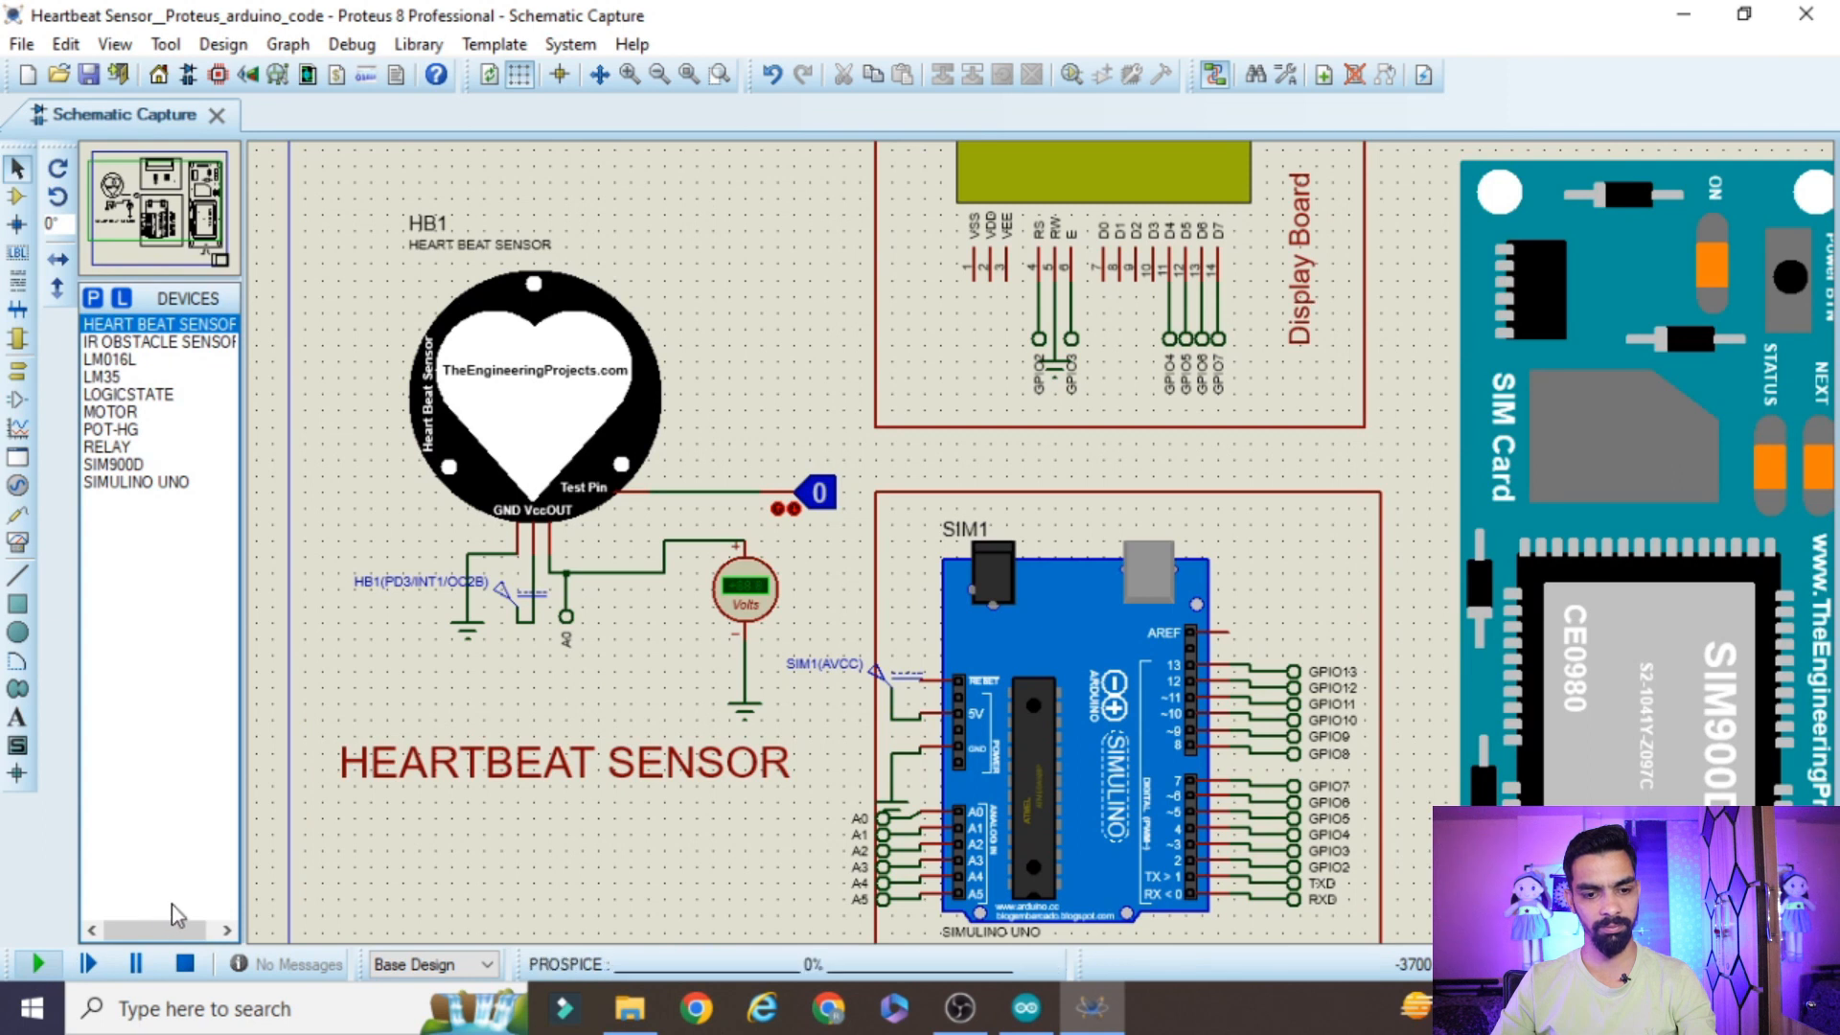
Reposition the virtual terminal window and set the logic state on the heartbeat sensor's Test Pin to 1
{"action": "left_click_drag", "start_coordinate": [289, 32], "coordinate": [279, 52]}
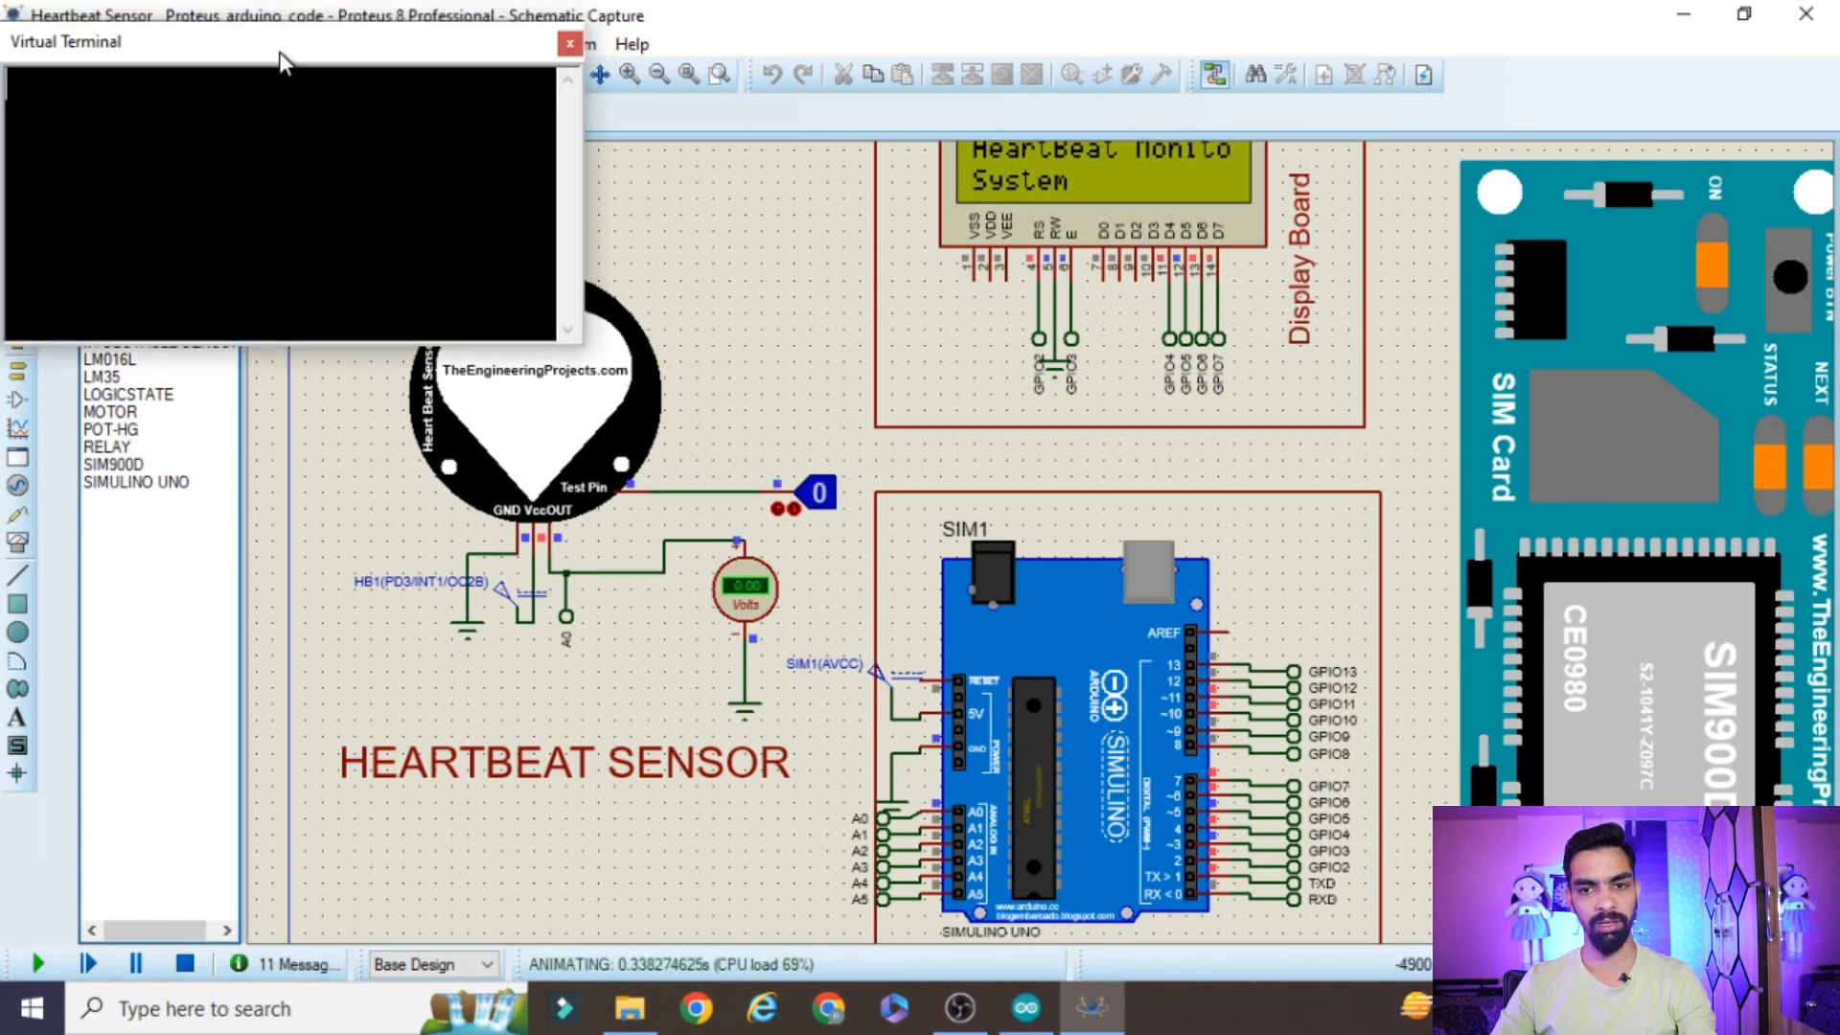
{"action": "scroll", "coordinate": [1422, 202], "scroll_direction": "up", "scroll_amount": 1}
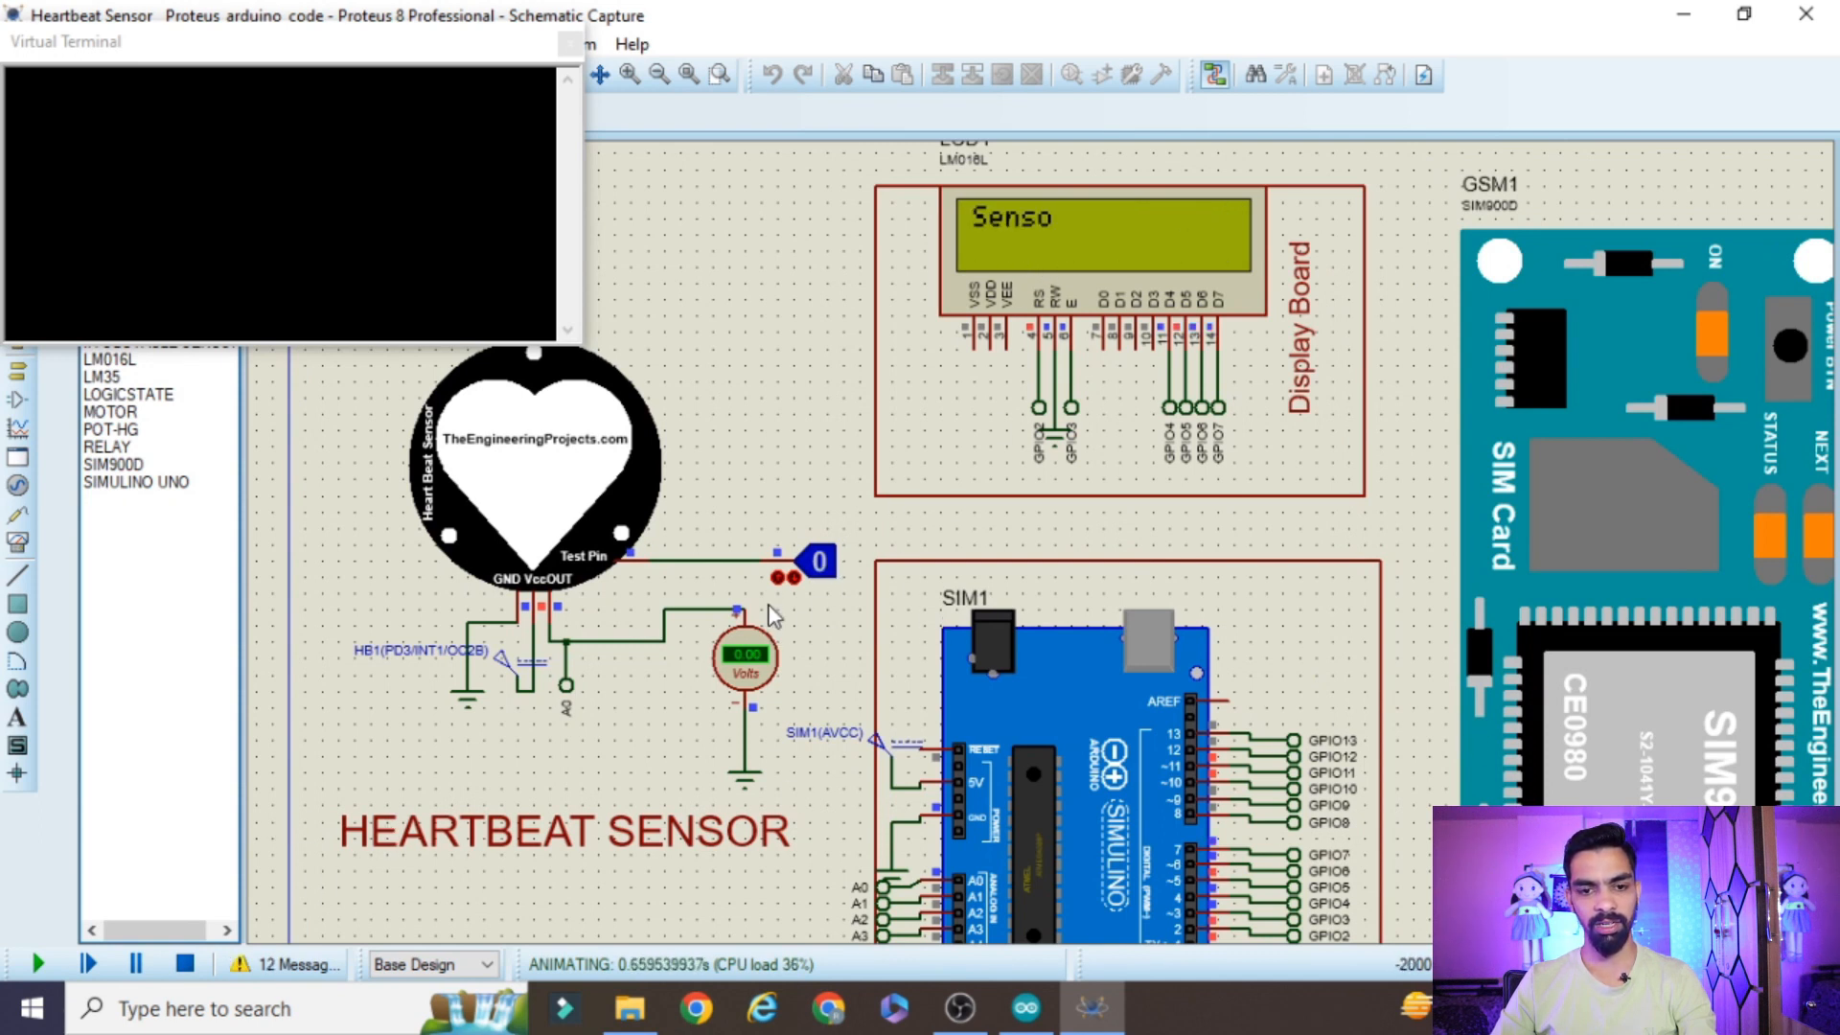
{"action": "left_click", "coordinate": [812, 573]}
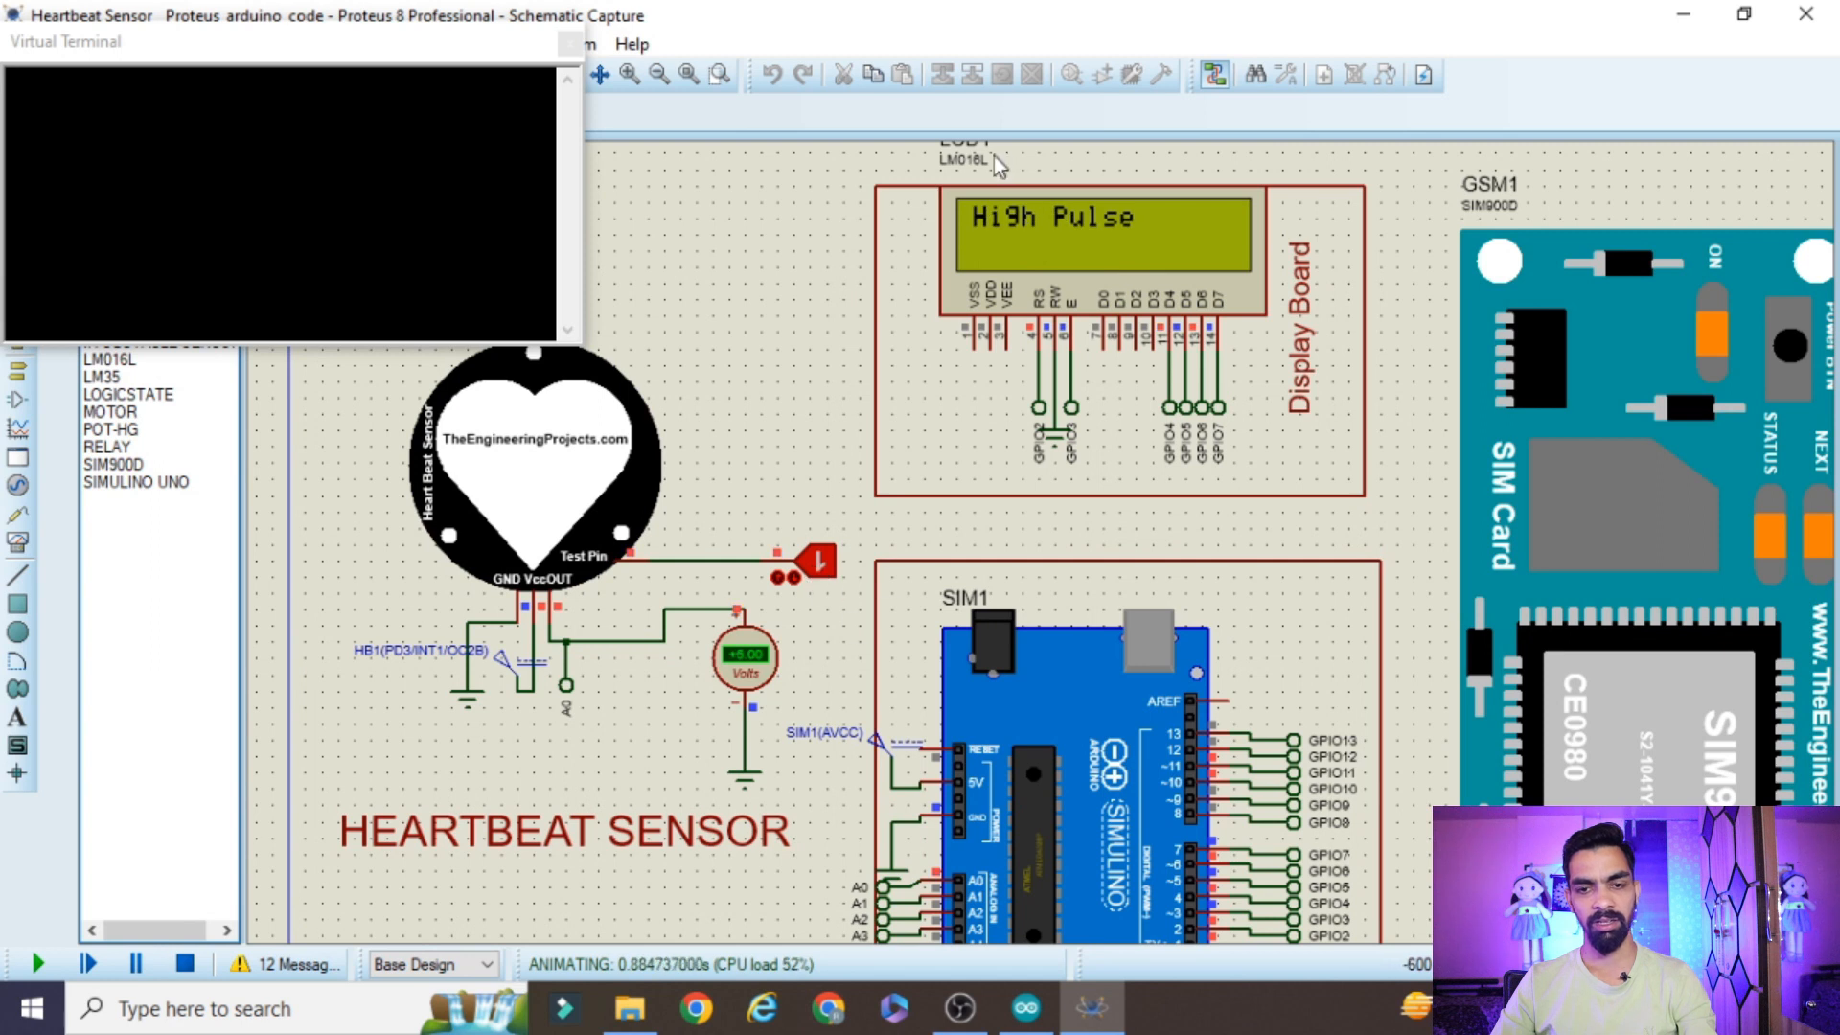